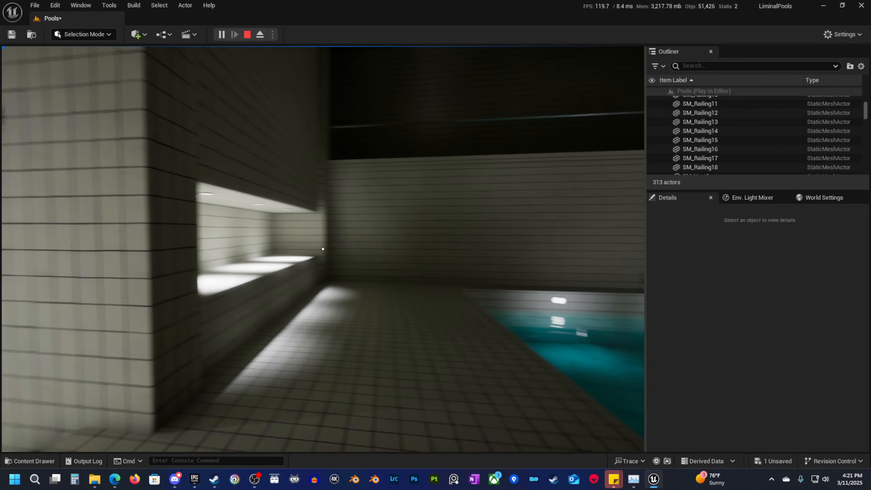
# Walk through the finished Pools level in play mode, examining the dark pool room and the flooded corridor with round windows.
pyautogui.press('d')
pyautogui.press('s')
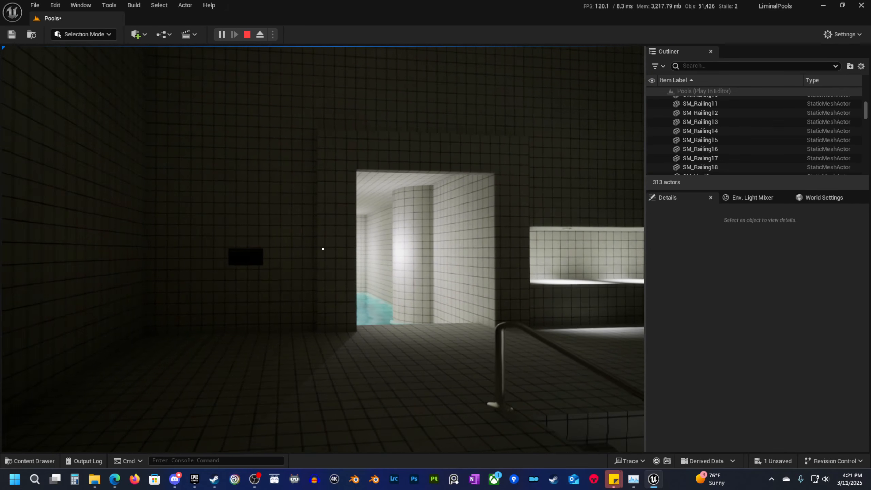
pyautogui.press('d')
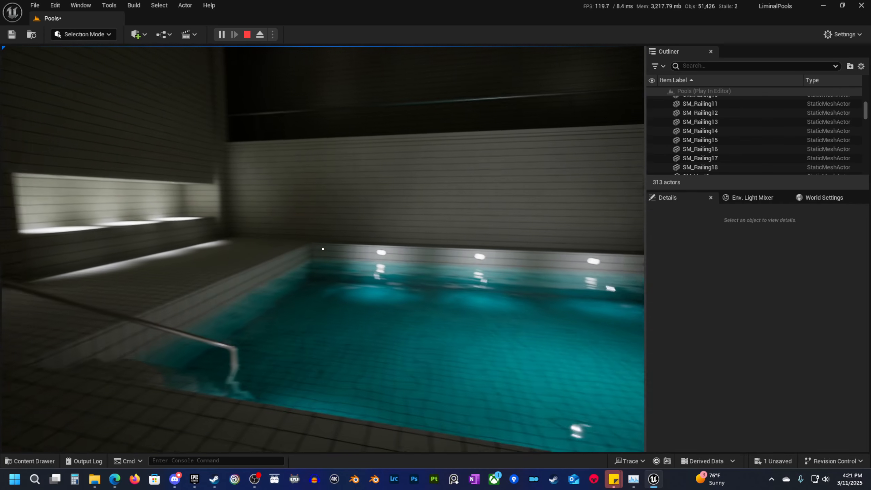
pyautogui.press('d')
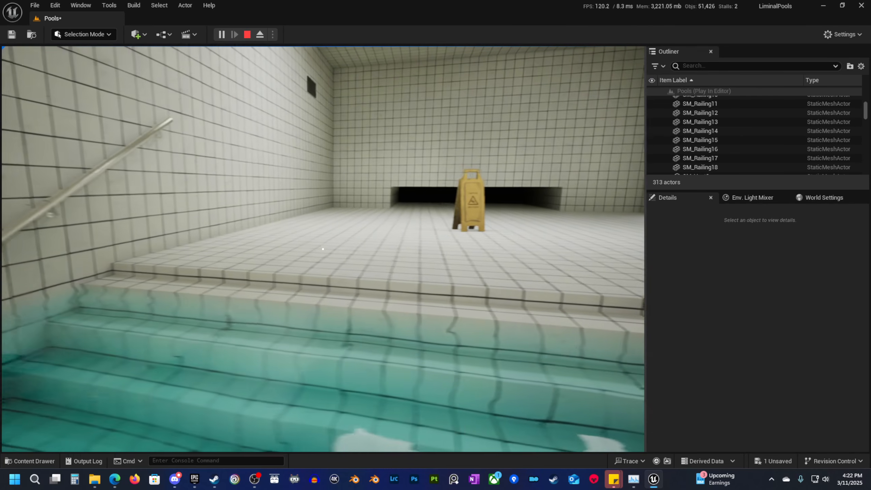
pyautogui.press('a')
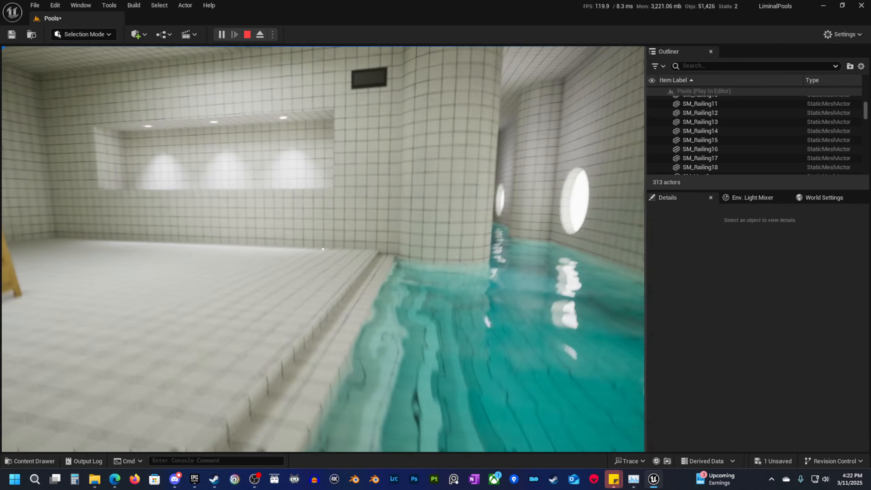
pyautogui.press('w')
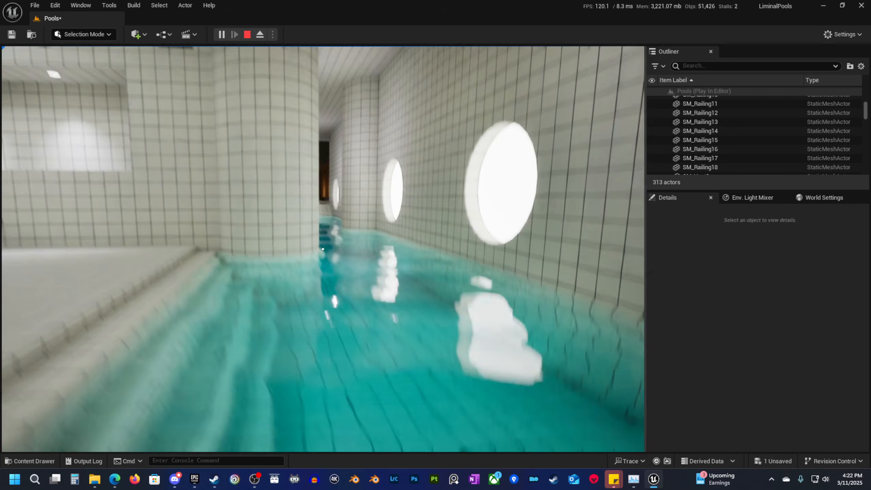
pyautogui.press('w')
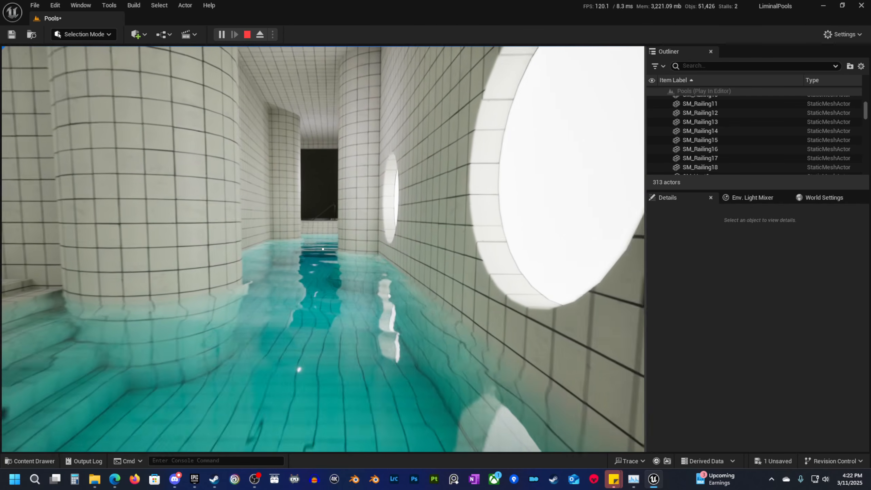
pyautogui.press('w')
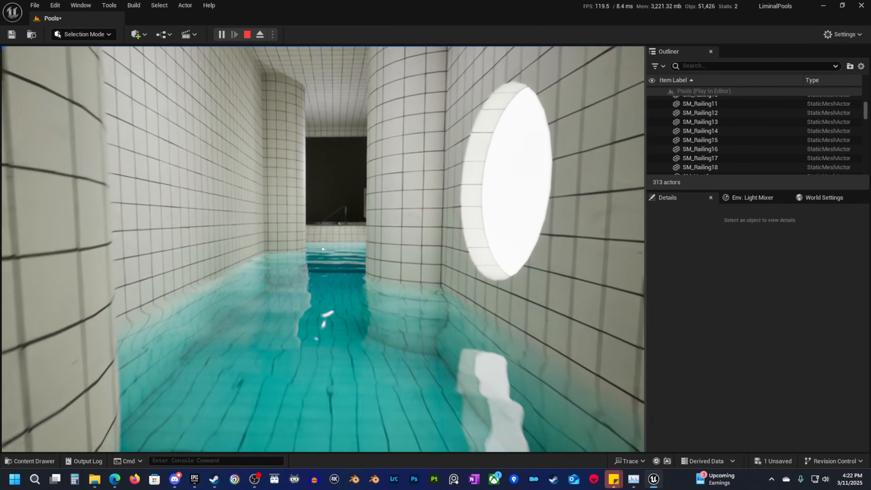
pyautogui.press('w')
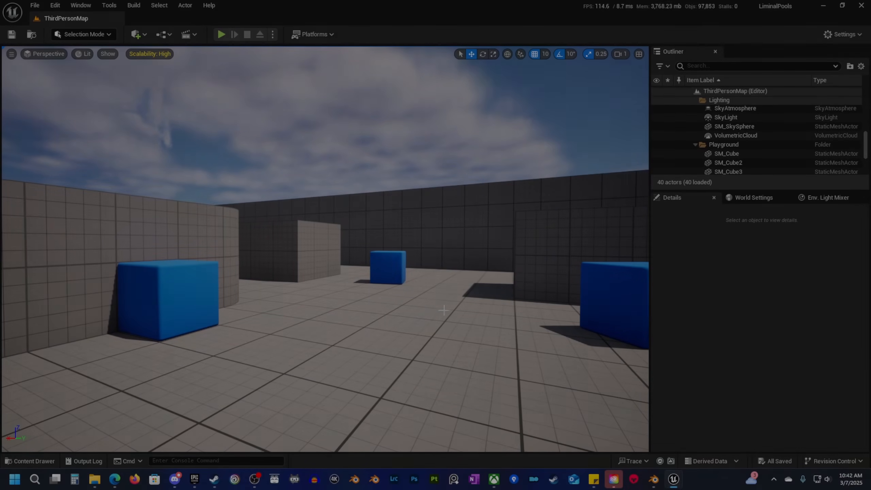
# Locate the BP_FirstPerson blueprint in the project's 01_MyContent/Characters folder.
pyautogui.moveTo(443, 311); pyautogui.dragTo(198, 378)
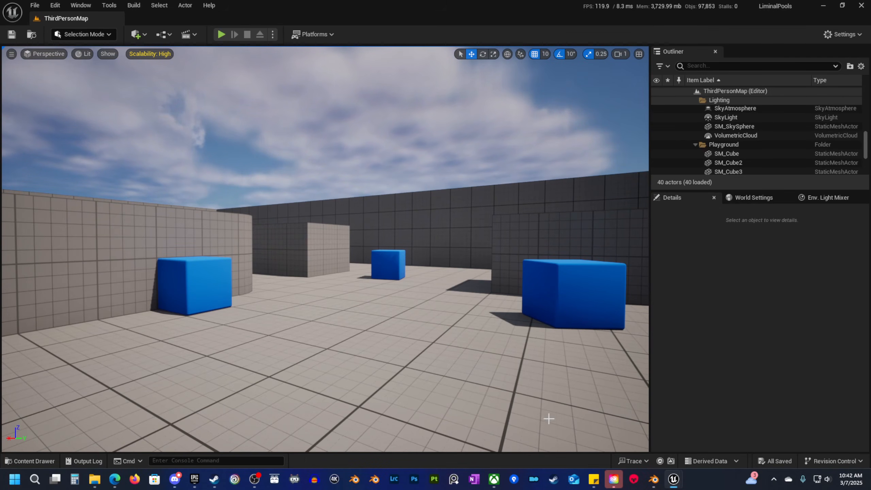
pyautogui.click(42, 459)
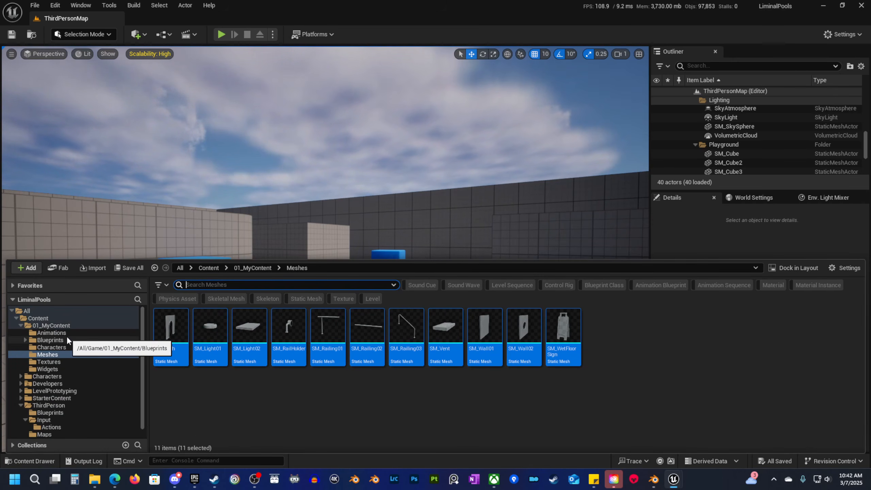
pyautogui.click(67, 347)
pyautogui.click(170, 343)
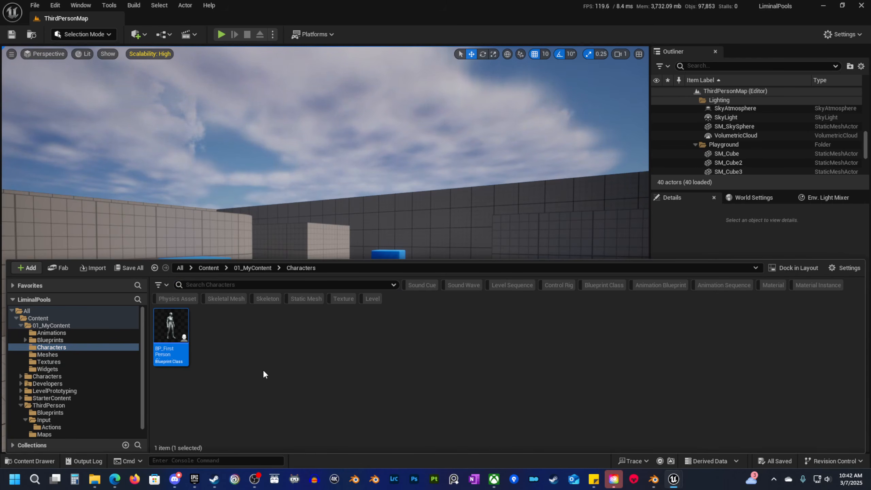
# Play-test ThirdPersonMap from a spot on the floor in first-person view, and end the play session.
pyautogui.moveTo(367, 227); pyautogui.dragTo(367, 278, button='right')
pyautogui.rightClick(358, 412)
pyautogui.click(395, 404)
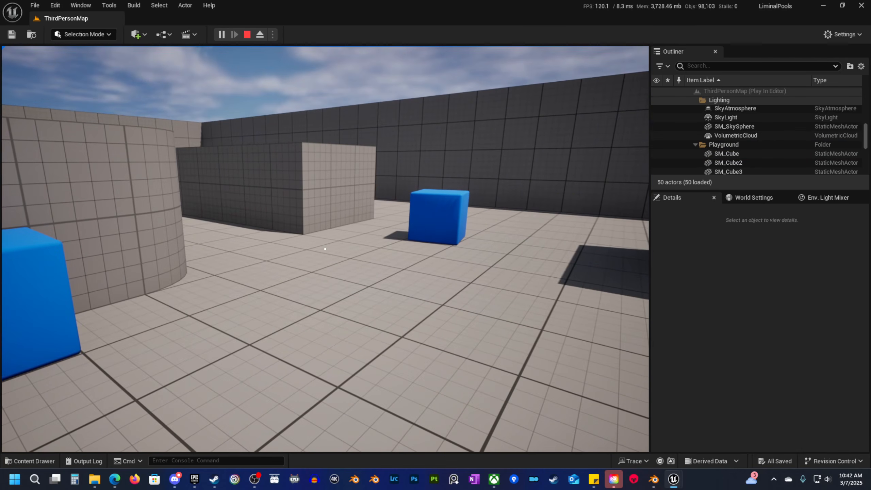
pyautogui.press('Escape')
pyautogui.press('s')
pyautogui.moveTo(333, 318); pyautogui.dragTo(335, 295, button='right')
pyautogui.press('Escape')
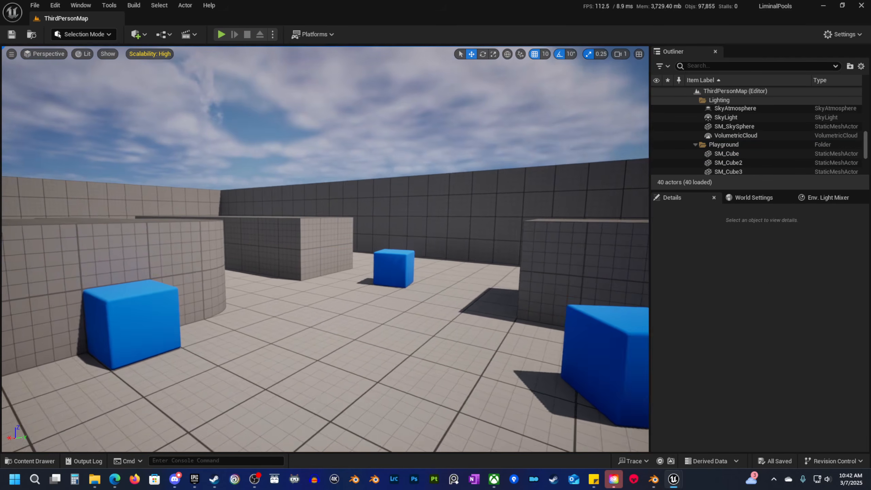
pyautogui.press('w')
pyautogui.moveTo(189, 265)
pyautogui.mouseDown(button='right')
pyautogui.moveTo(188, 289)
pyautogui.moveTo(188, 265)
pyautogui.mouseUp(button='right')
pyautogui.press('s')
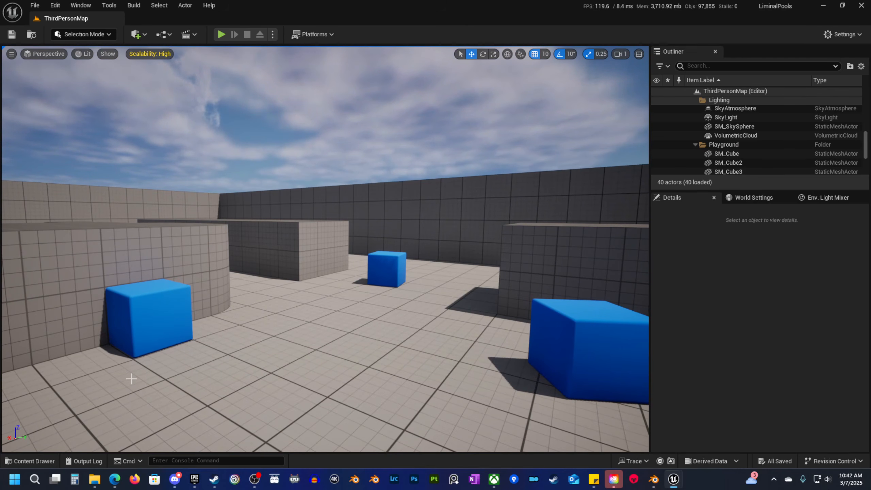
# Review the static meshes from SM_Arch to SM_WetFloorSign and the textures provided in 01_MyContent.
pyautogui.click(35, 460)
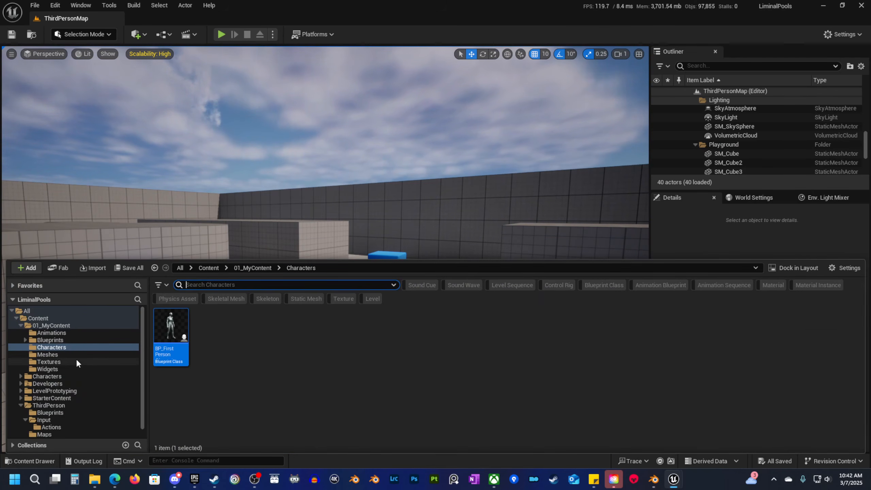
pyautogui.click(66, 355)
pyautogui.click(170, 330)
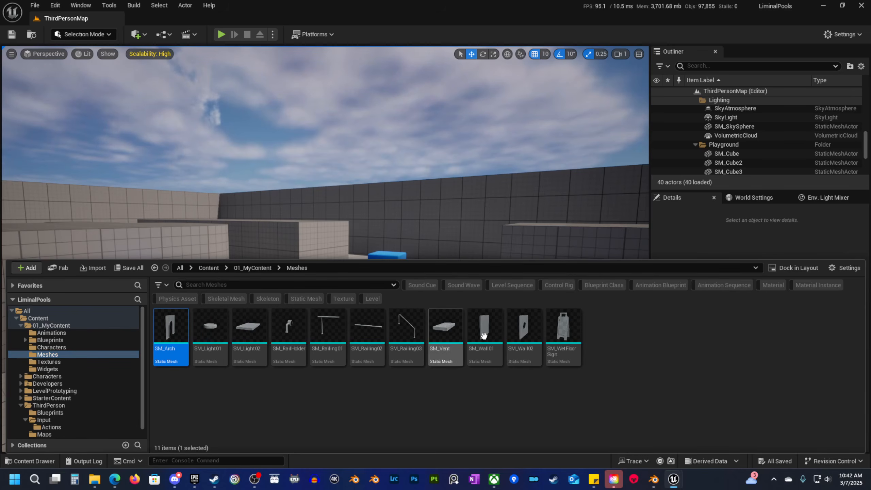
pyautogui.keyDown('shift'); pyautogui.click(556, 333); pyautogui.keyUp('shift')
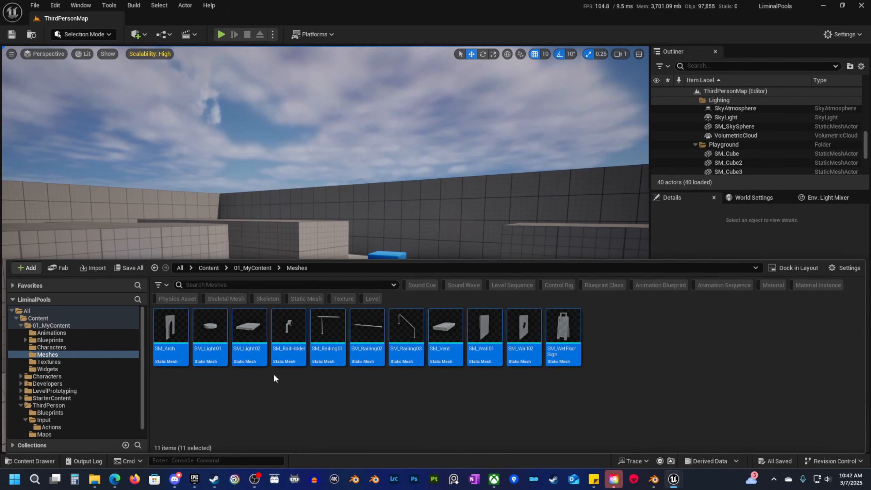
pyautogui.click(63, 362)
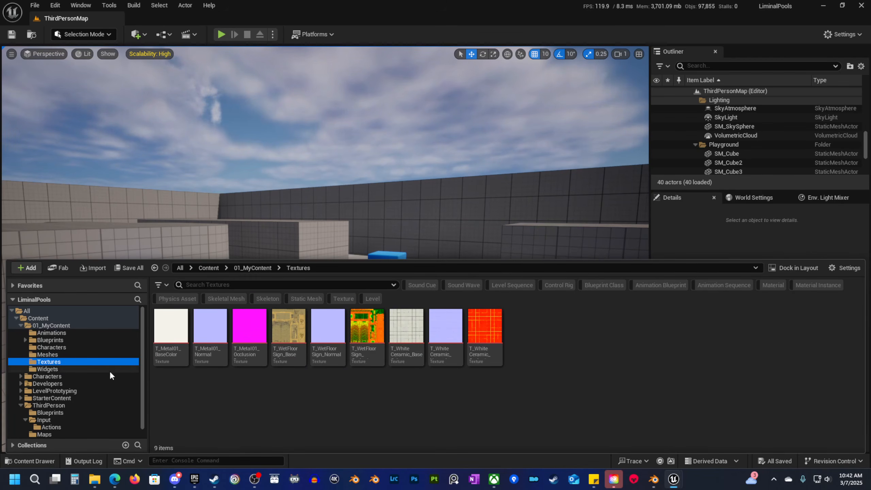
pyautogui.click(357, 233)
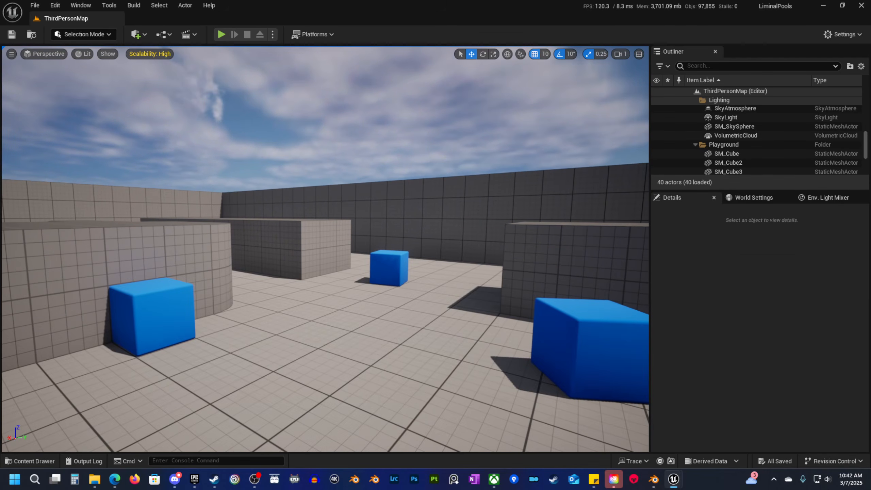
# Enable the experimental Water and Water Extras plugins and restart the editor.
pyautogui.click(55, 5)
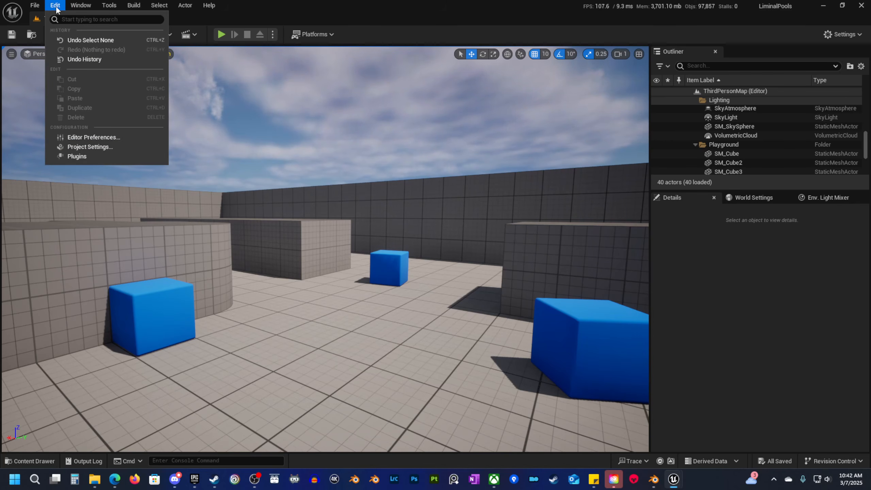
pyautogui.click(91, 158)
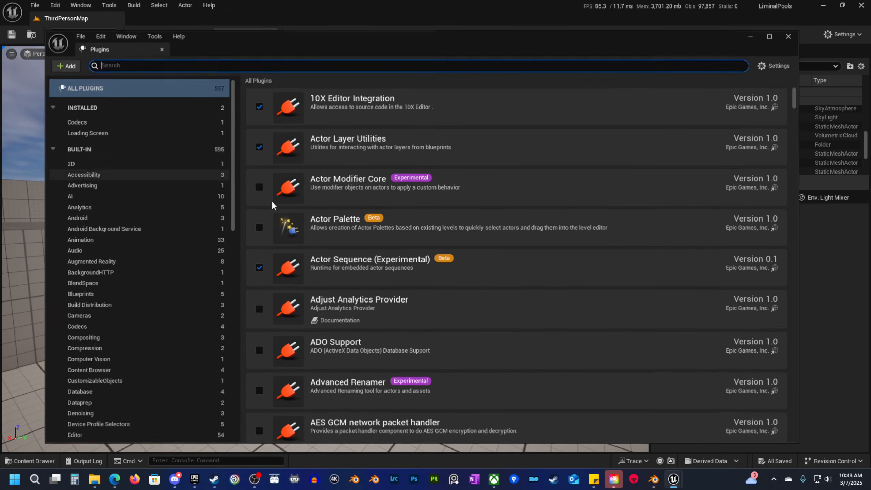
pyautogui.write('water')
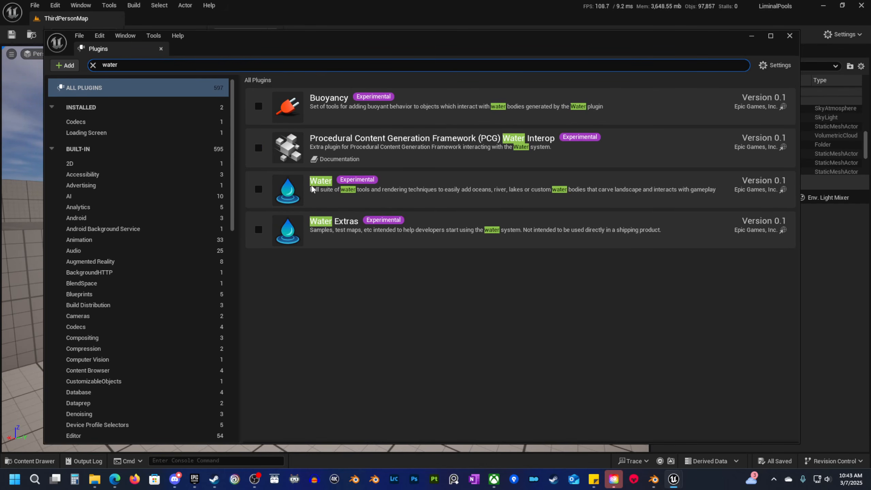
pyautogui.click(260, 188)
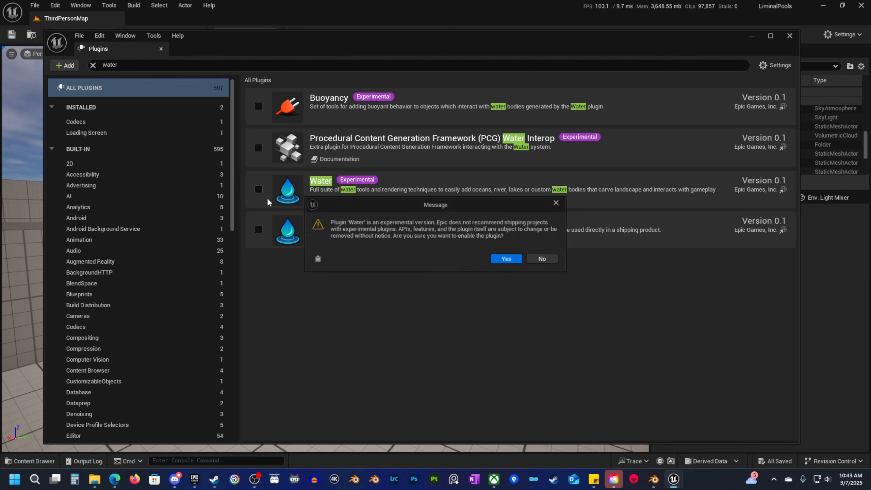
pyautogui.click(506, 259)
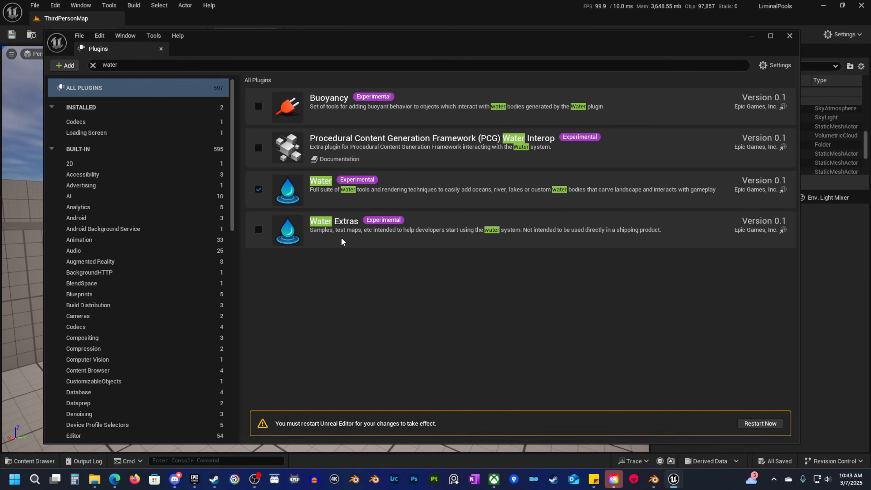
pyautogui.click(258, 229)
pyautogui.click(503, 259)
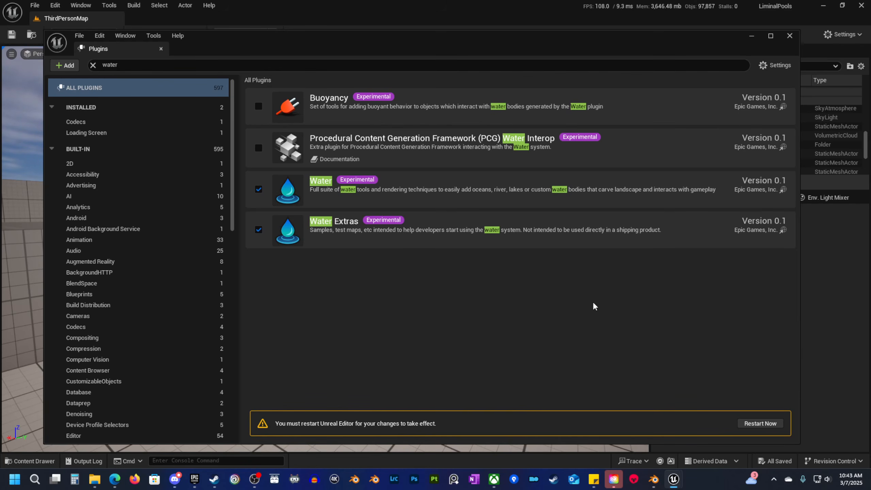
pyautogui.click(761, 424)
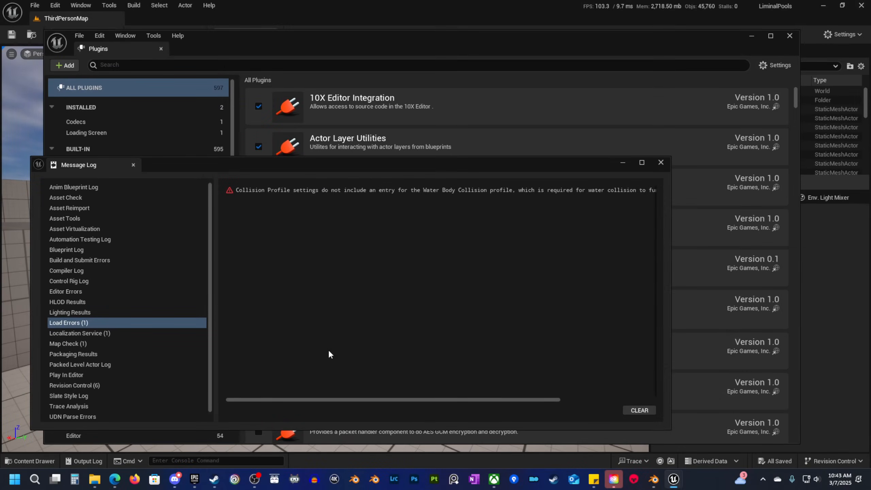
# Add the Water Body Collision profile entry to DefaultEngine.ini from the load error, and close the Message Log and Plugins windows.
pyautogui.moveTo(266, 400)
pyautogui.mouseDown()
pyautogui.moveTo(451, 401)
pyautogui.moveTo(263, 400)
pyautogui.mouseUp()
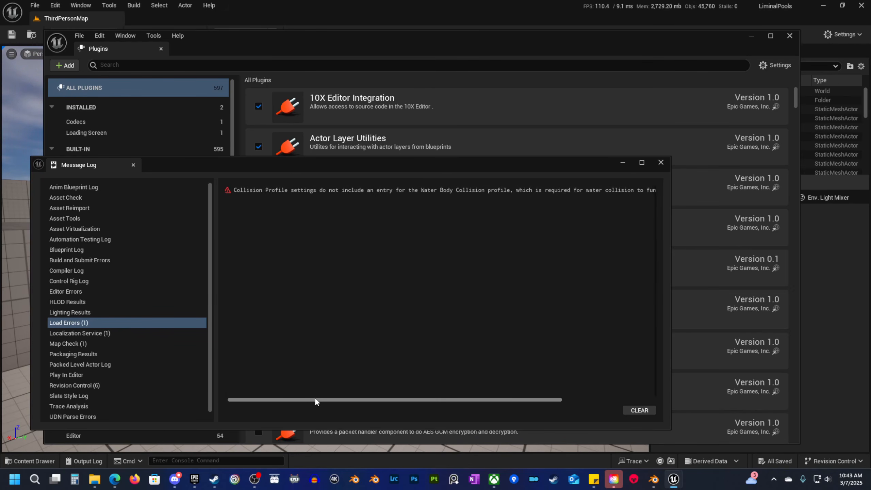
pyautogui.moveTo(317, 400); pyautogui.dragTo(527, 393)
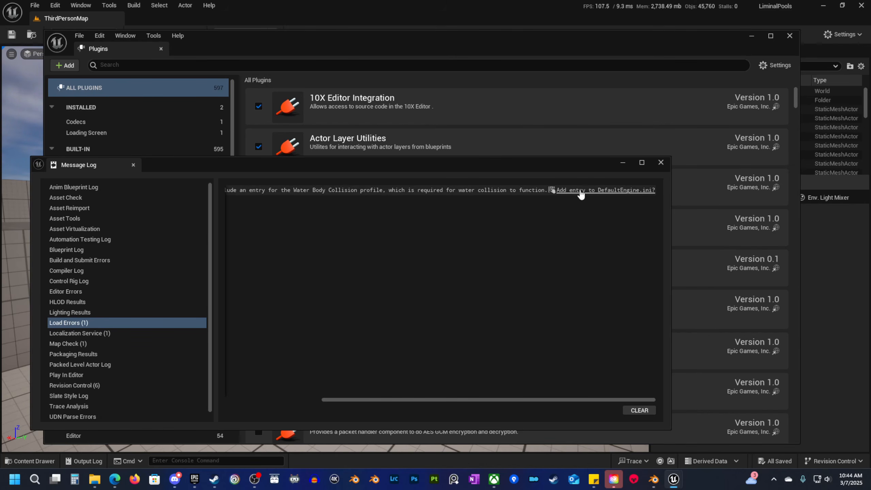
pyautogui.click(581, 194)
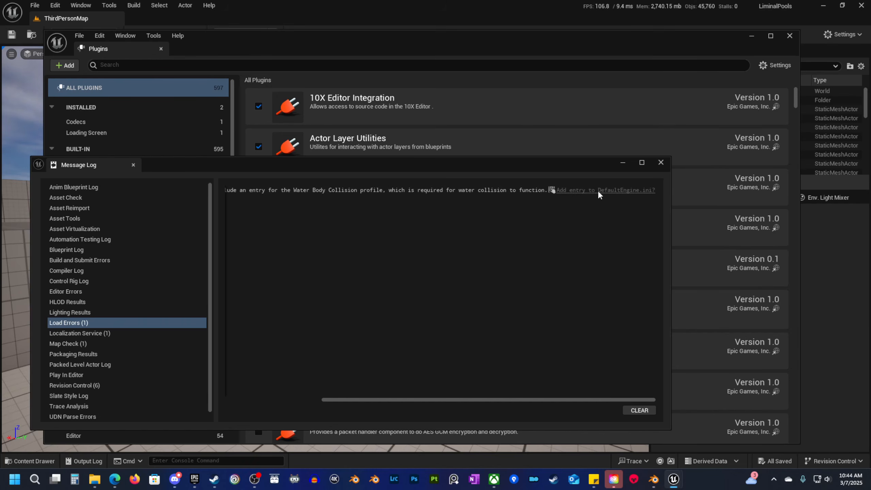
pyautogui.click(662, 163)
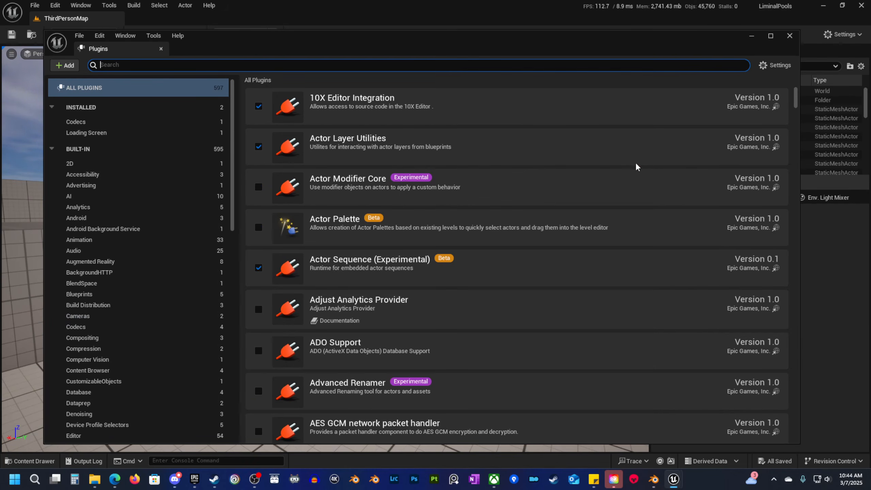
pyautogui.click(790, 35)
pyautogui.moveTo(331, 222)
pyautogui.mouseDown(button='right')
pyautogui.moveTo(338, 225)
pyautogui.moveTo(331, 222)
pyautogui.mouseUp(button='right')
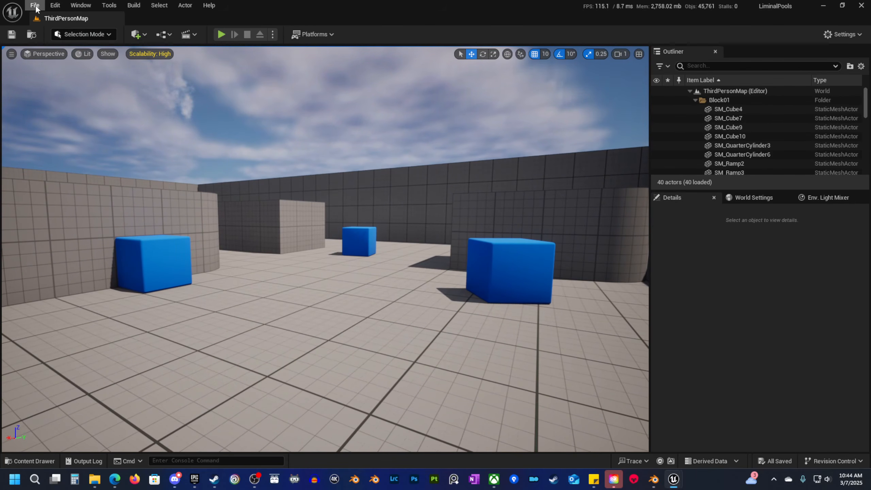
# Create a new level from the Empty Level template.
pyautogui.click(35, 461)
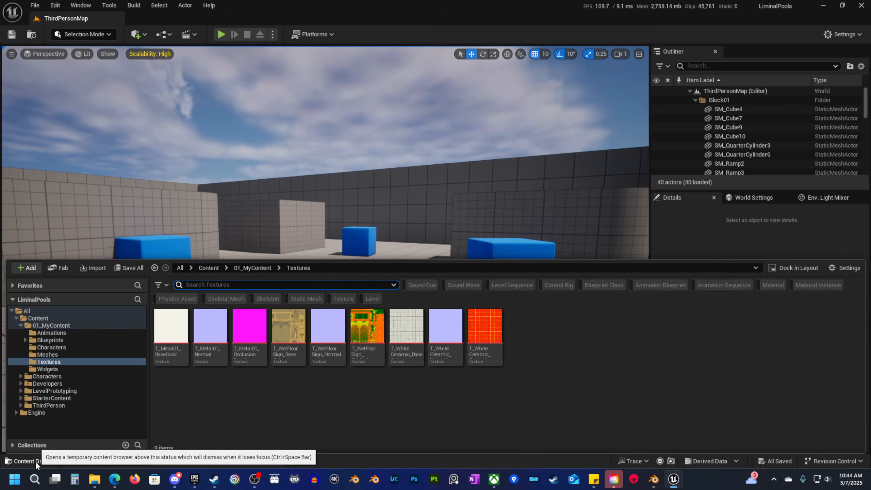
pyautogui.click(34, 5)
pyautogui.click(63, 39)
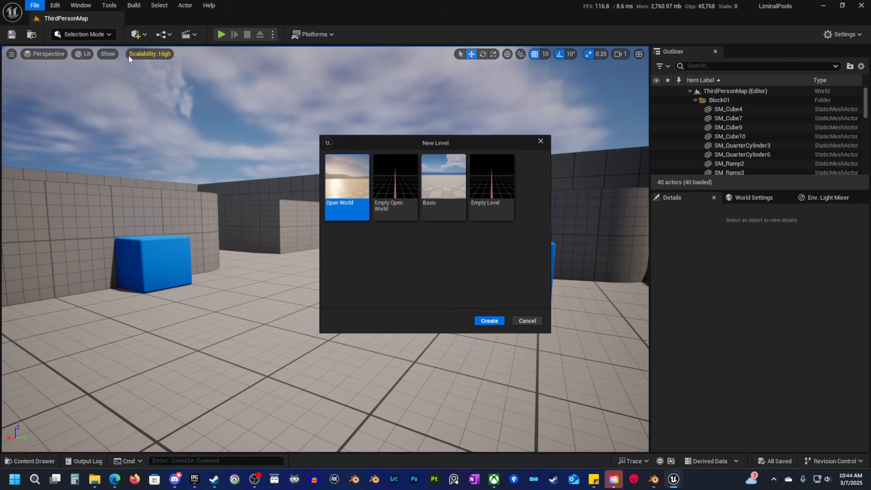
pyautogui.click(494, 186)
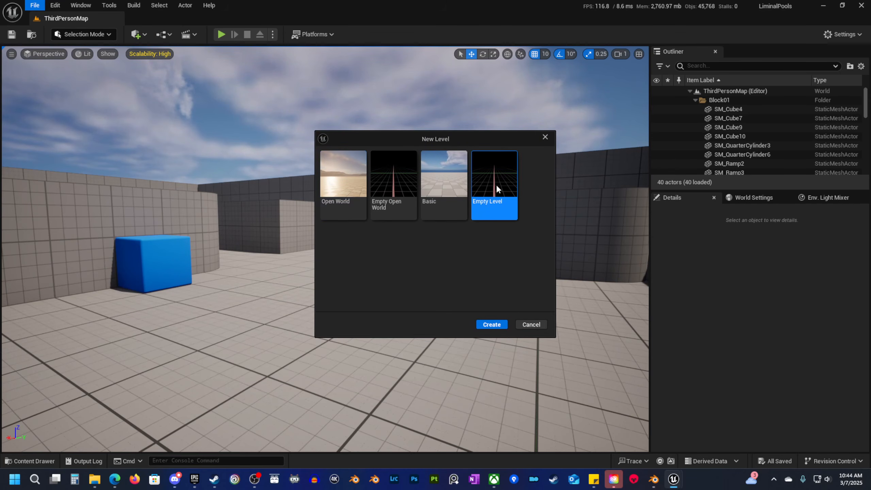
pyautogui.click(496, 325)
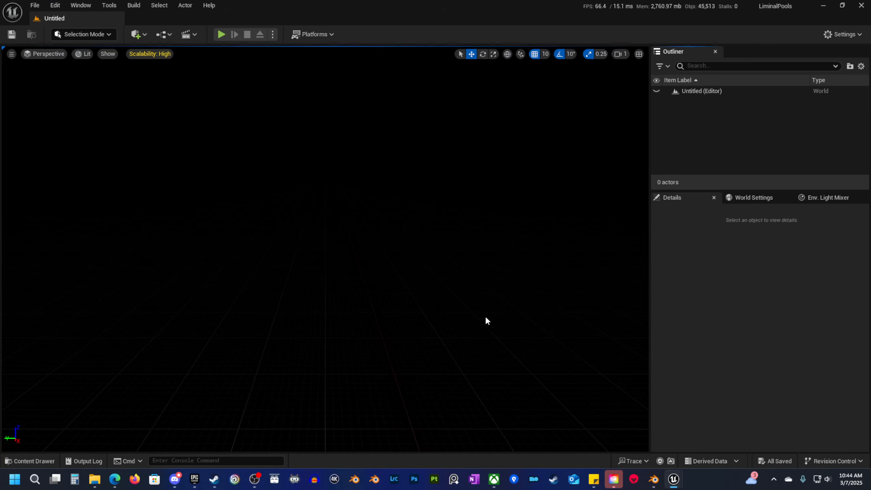
# Save the level as Pools in a new Maps folder inside 01_MyContent.
pyautogui.click(34, 5)
pyautogui.click(81, 105)
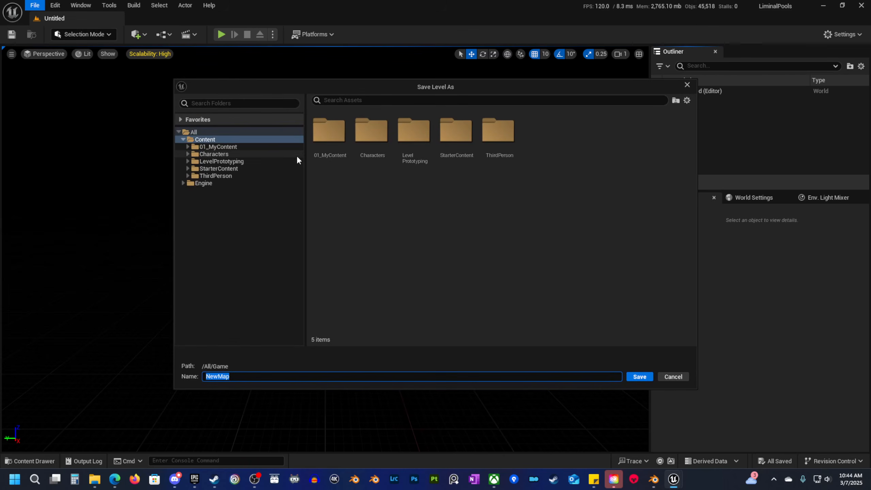
pyautogui.click(207, 147)
pyautogui.moveTo(268, 92); pyautogui.dragTo(228, 108)
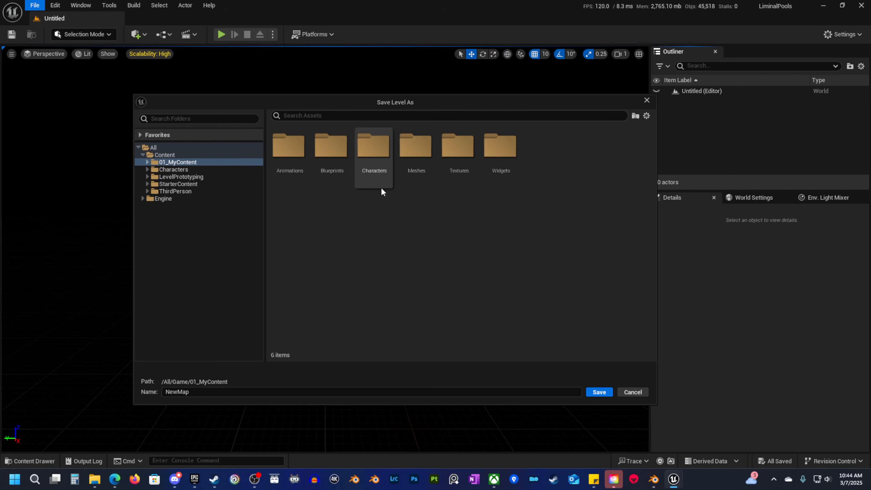
pyautogui.rightClick(394, 220)
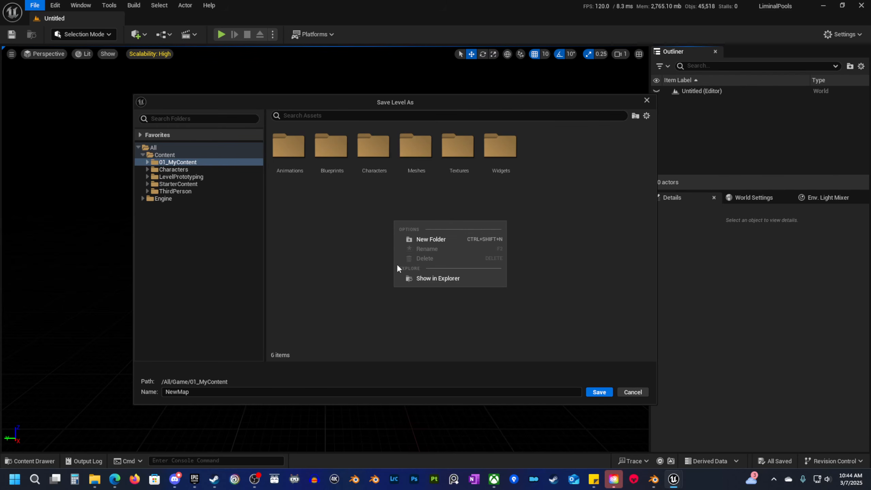
pyautogui.click(434, 237)
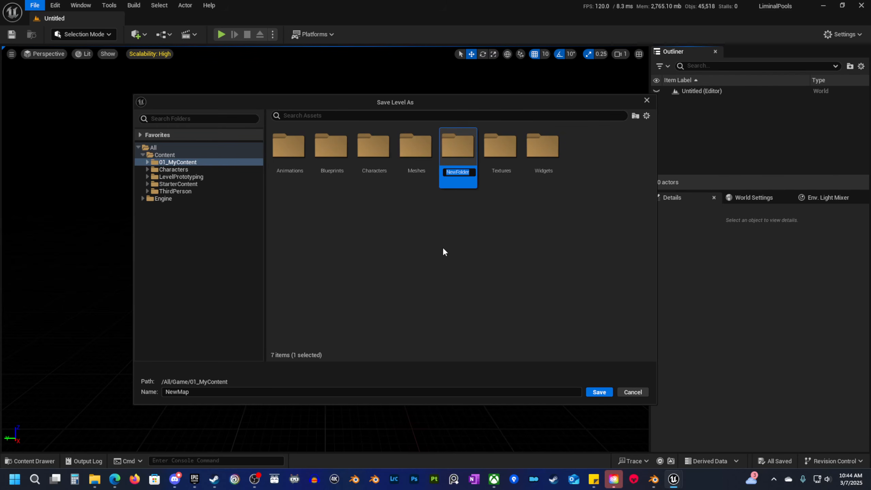
pyautogui.write('Maps')
pyautogui.press('Return')
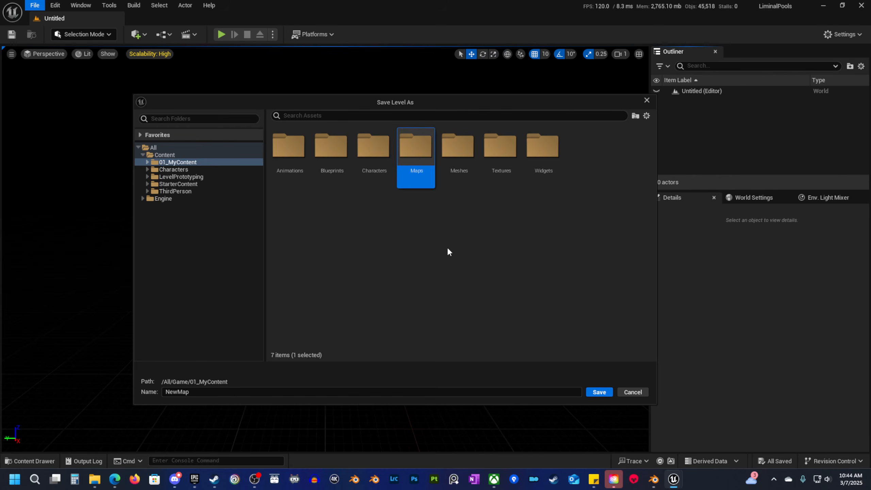
pyautogui.doubleClick(408, 153)
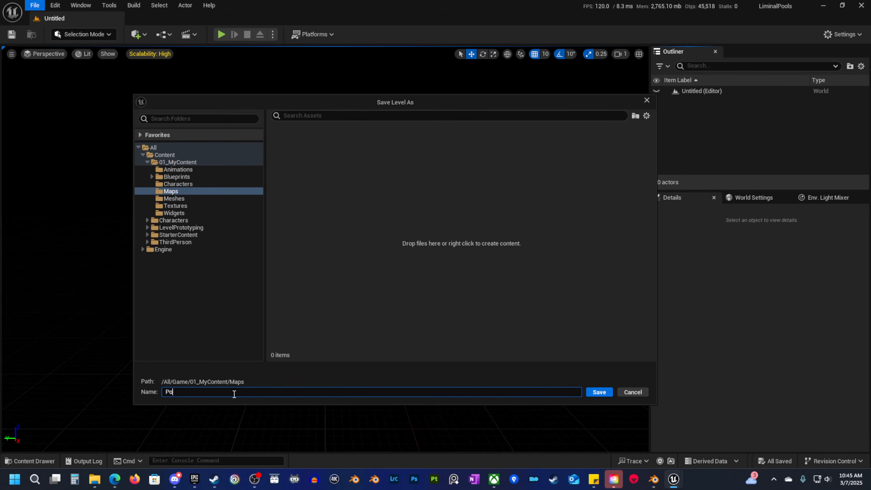
pyautogui.press('Return')
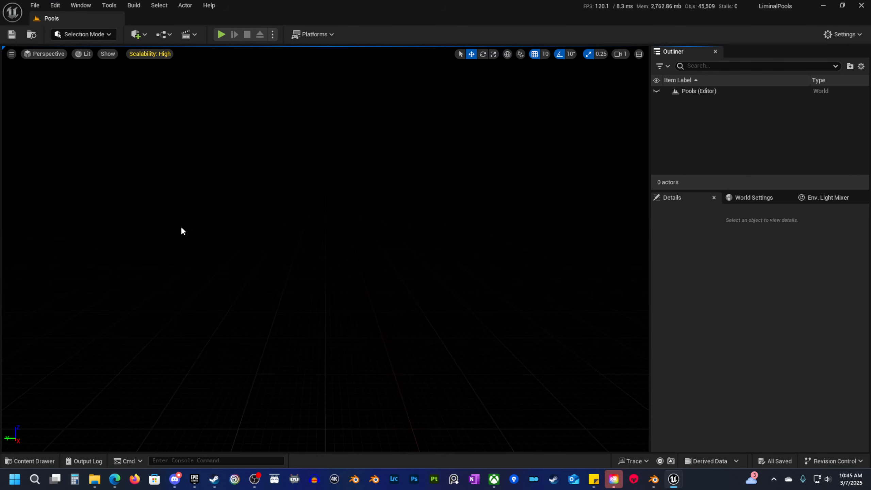
# Open the Engine folder in the content drawer and check that engine and plugin content are set to show.
pyautogui.click(45, 461)
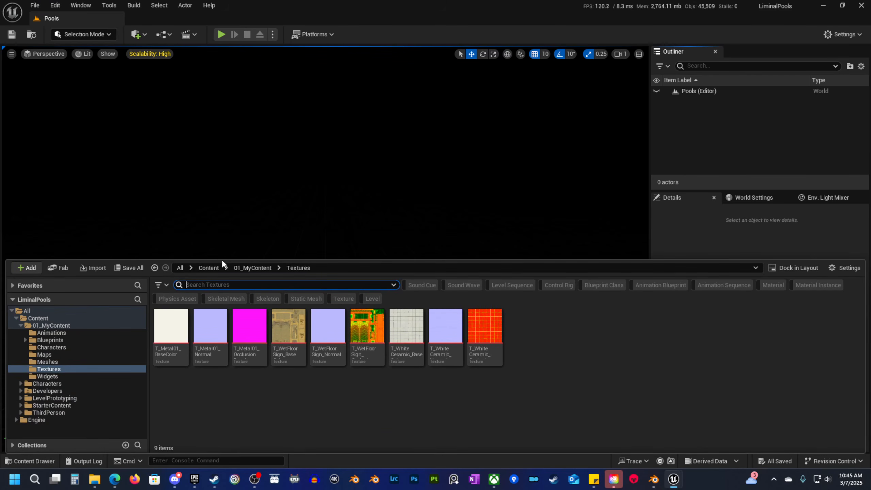
pyautogui.moveTo(227, 258); pyautogui.dragTo(227, 264)
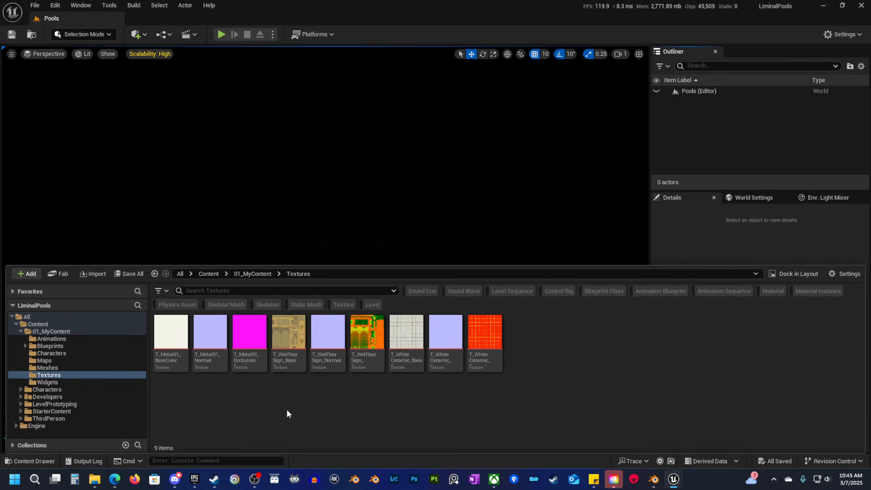
pyautogui.click(39, 426)
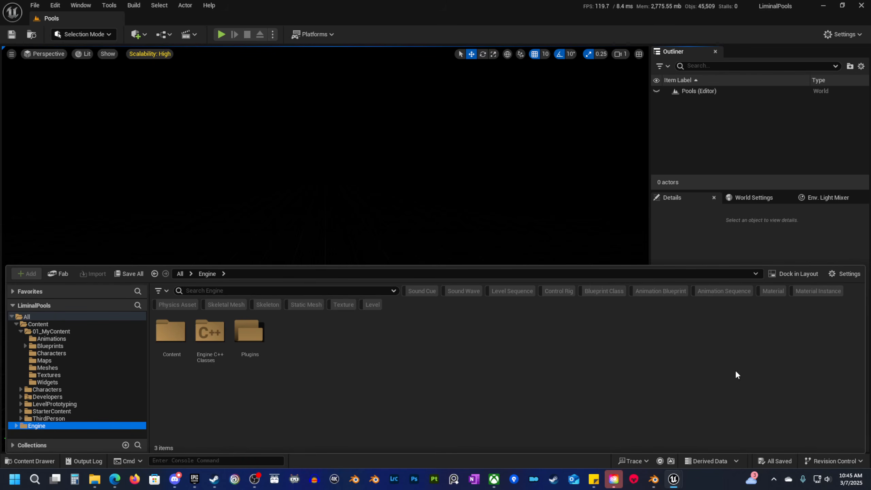
pyautogui.click(847, 275)
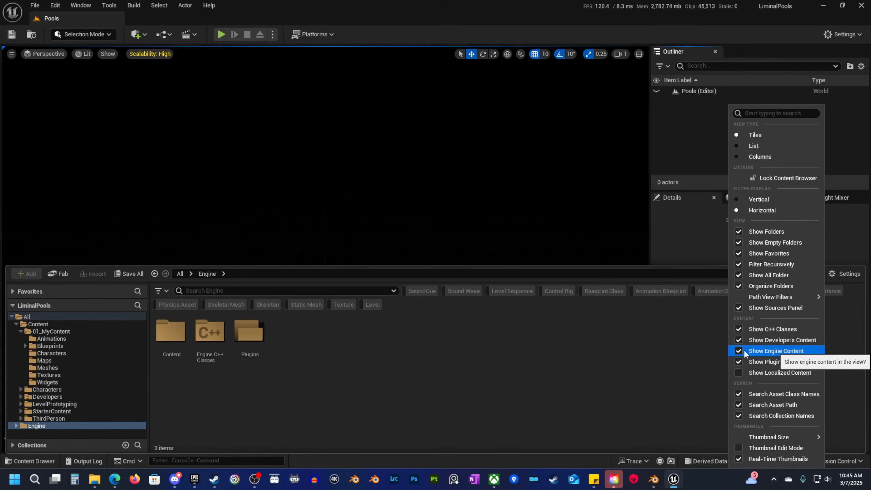
# Browse the engine's Plugins folder to the Maps folder inside Water Extras Content.
pyautogui.doubleClick(251, 333)
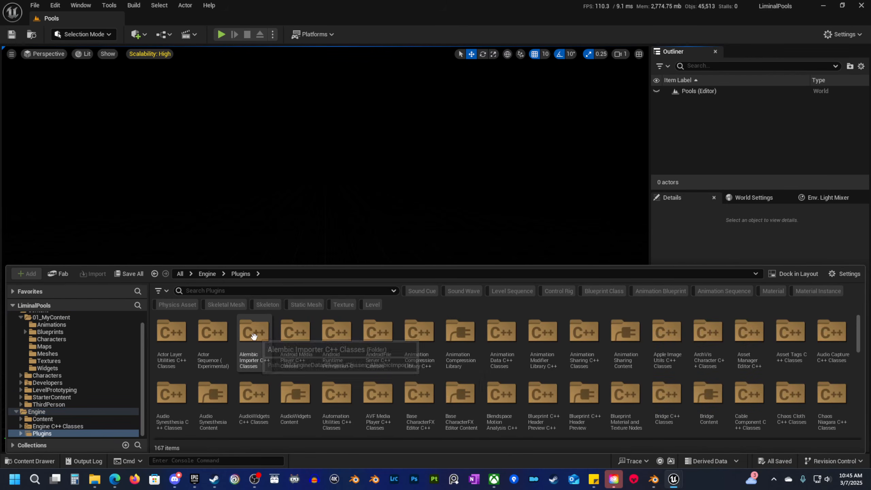
pyautogui.scroll(-6, 546, 398)
pyautogui.scroll(-2, 642, 383)
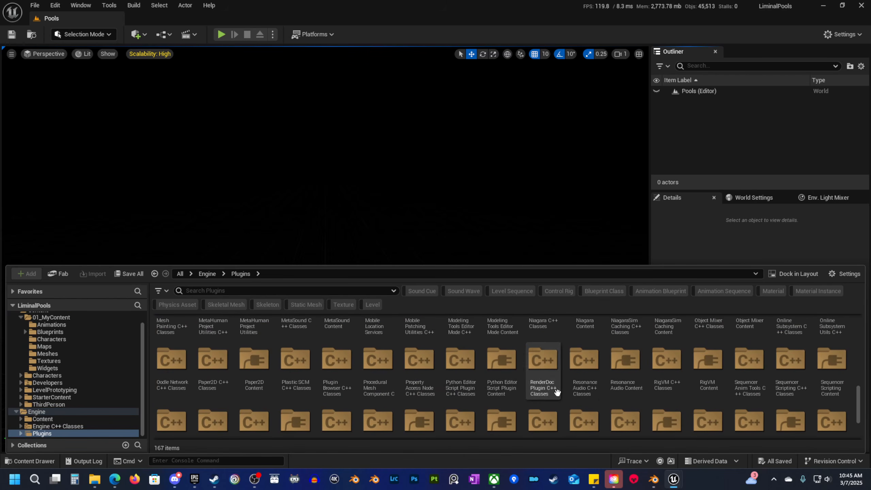
pyautogui.scroll(-2, 563, 394)
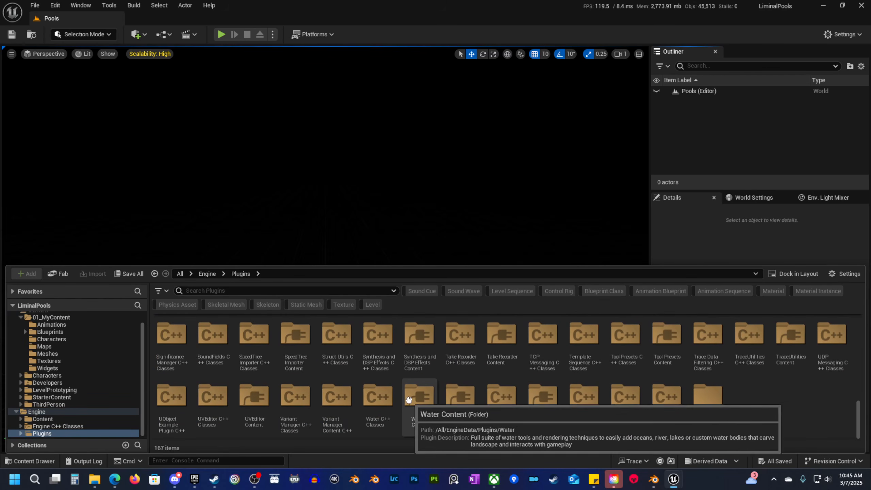
pyautogui.click(460, 400)
pyautogui.doubleClick(461, 400)
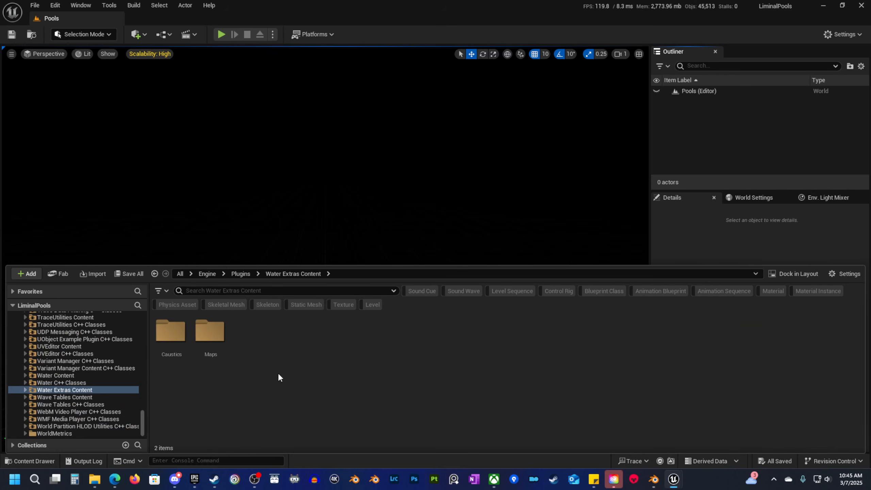
pyautogui.doubleClick(213, 337)
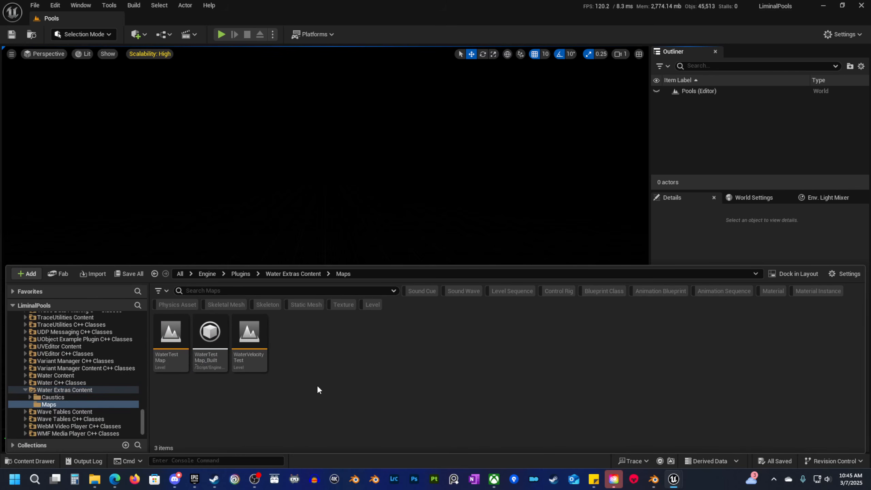
# Go back to the project's Content folder, collapse the Engine folder tree, and close the content drawer.
pyautogui.hotkey('alt', 'Left')
pyautogui.hotkey('alt', 'Left')
pyautogui.scroll(3, 81, 372)
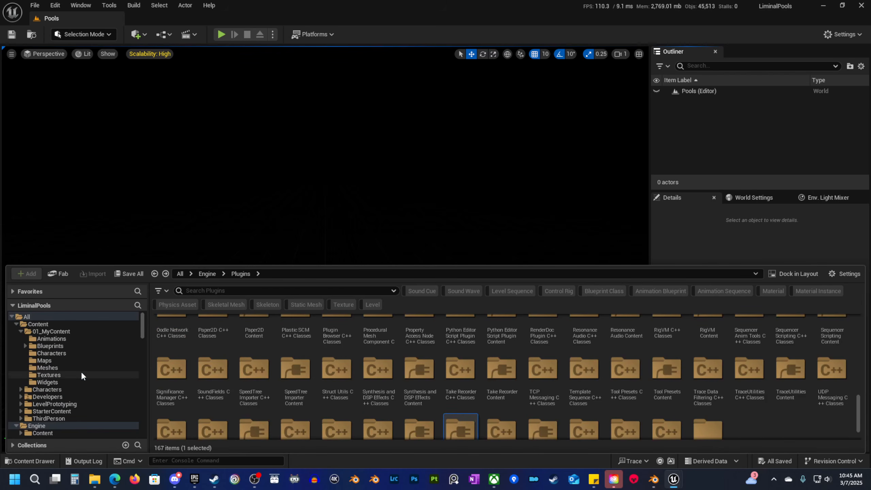
pyautogui.click(17, 425)
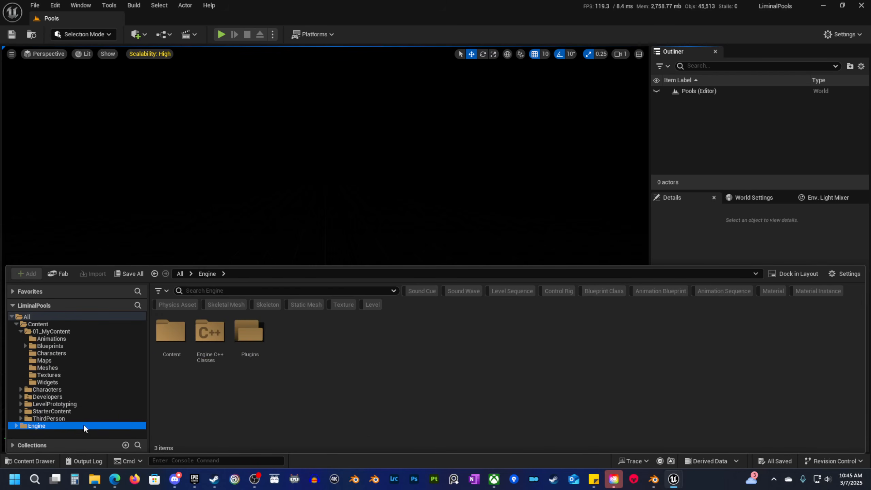
pyautogui.click(55, 325)
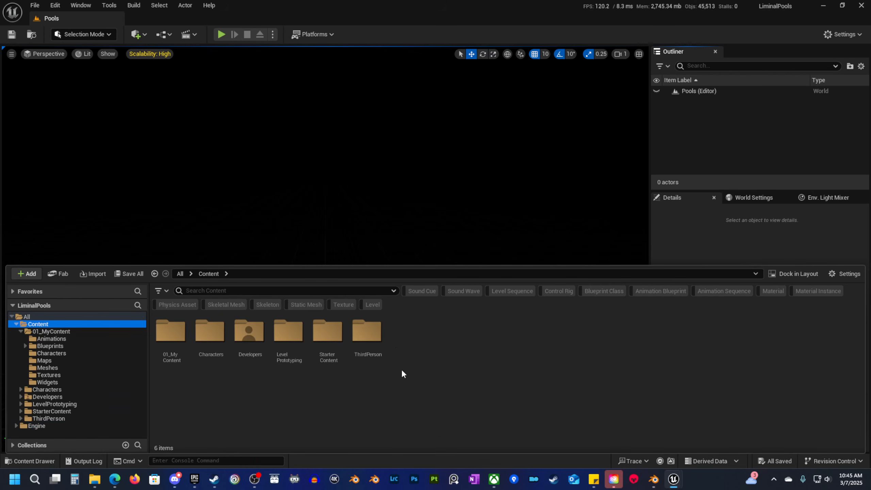
pyautogui.click(370, 233)
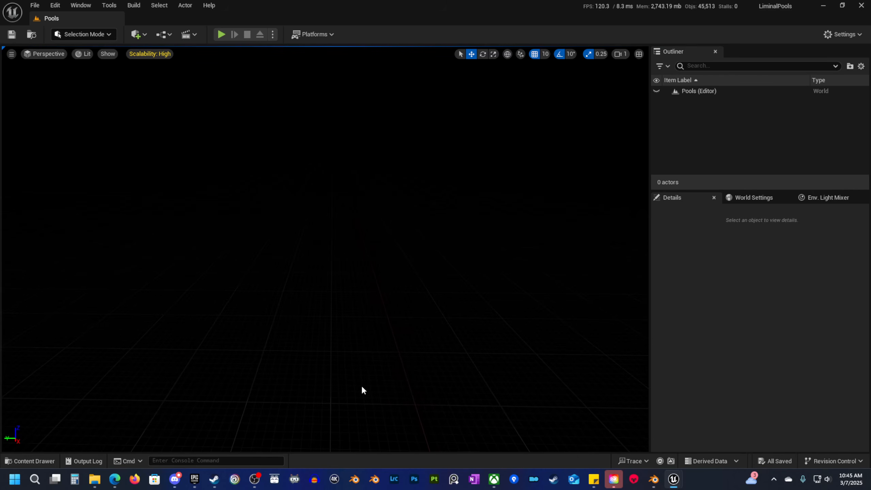
# Create a new landscape with a section size of 15×15 quads and return to Selection mode.
pyautogui.click(98, 34)
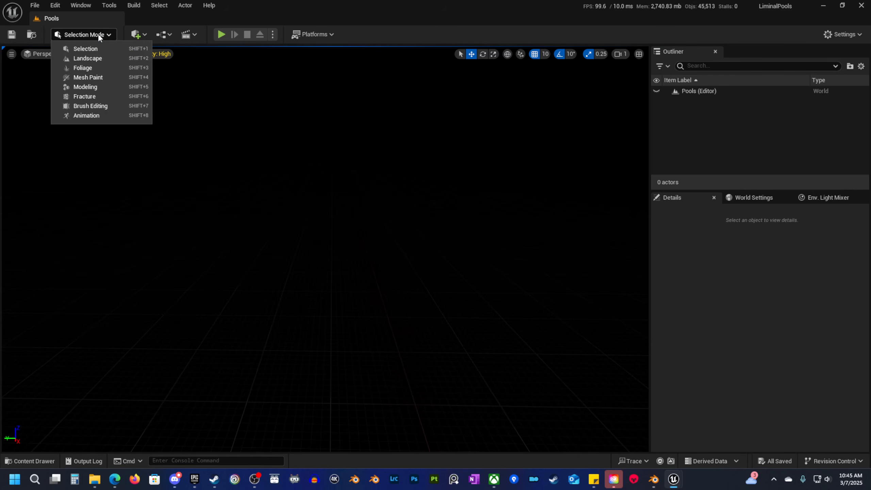
pyautogui.click(97, 60)
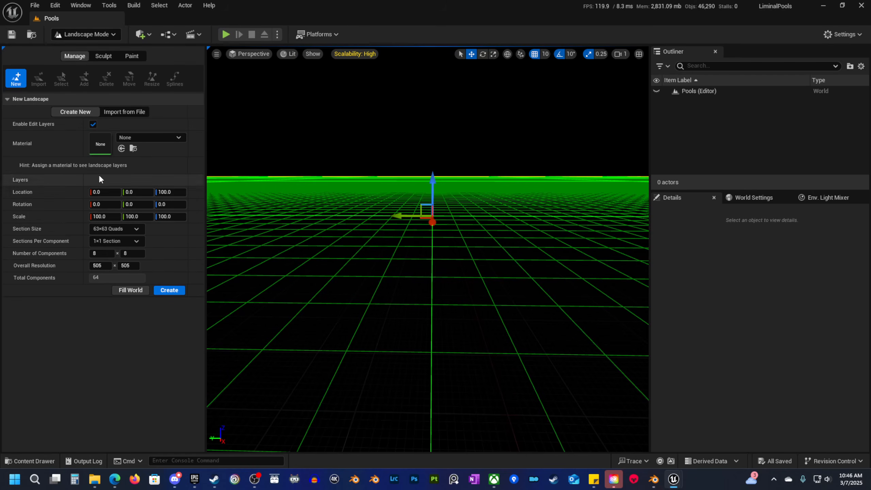
pyautogui.click(137, 230)
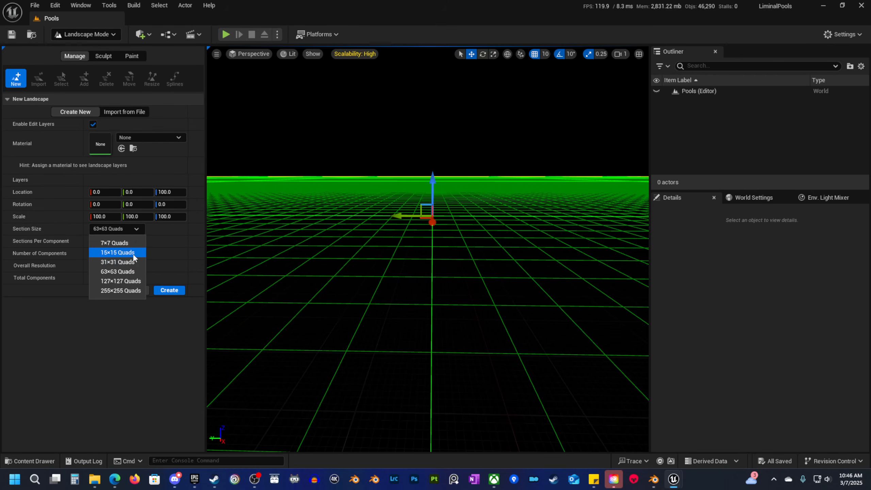
pyautogui.click(117, 252)
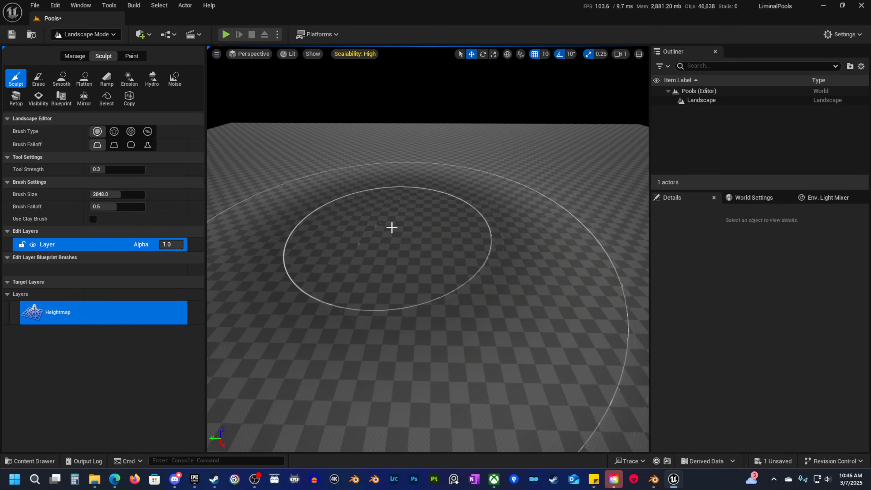
pyautogui.hotkey('shift', '1')
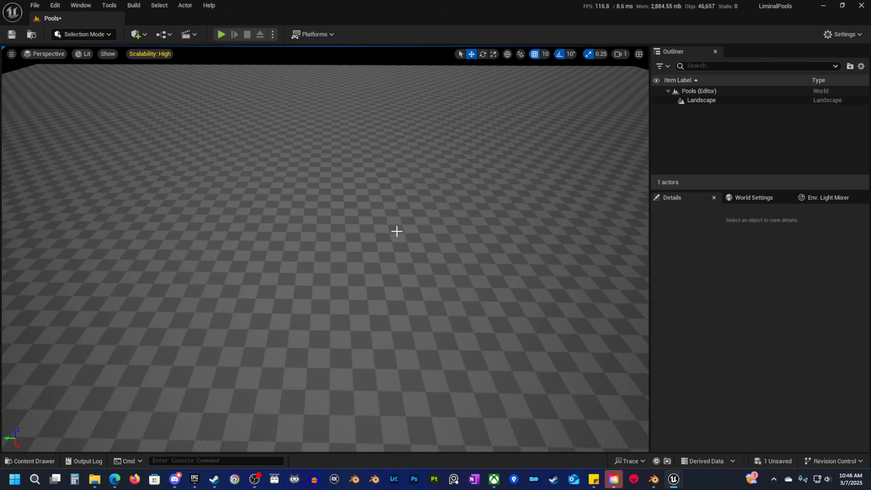
# Find the Water Body Lake actor by searching for water and place it on the landscape.
pyautogui.moveTo(373, 240); pyautogui.dragTo(384, 240, button='right')
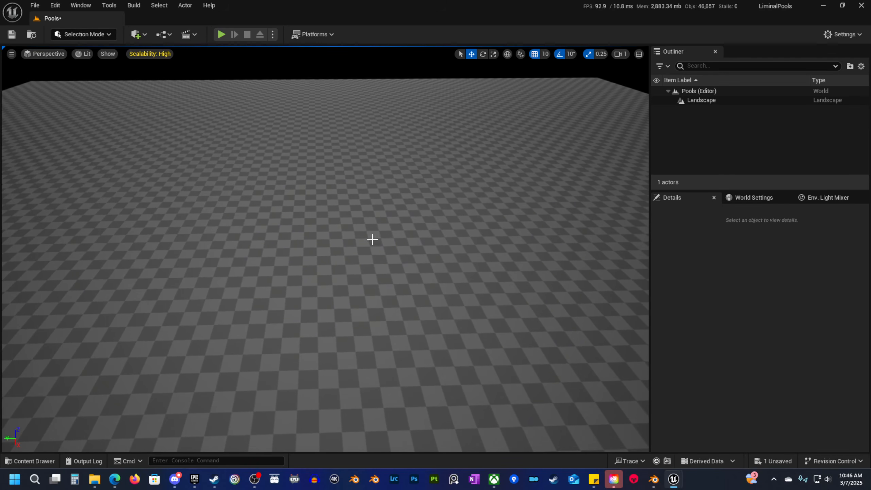
pyautogui.moveTo(289, 157); pyautogui.dragTo(343, 216, button='middle')
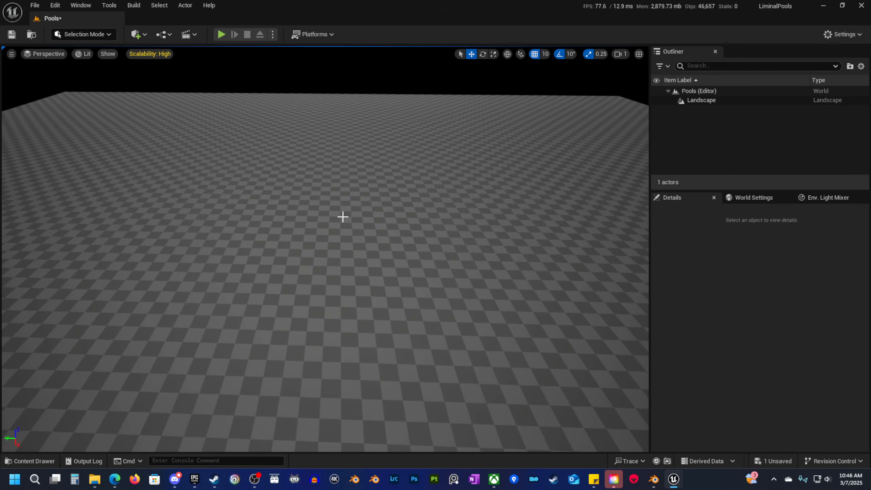
pyautogui.press('w')
pyautogui.moveTo(351, 231); pyautogui.dragTo(354, 226, button='right')
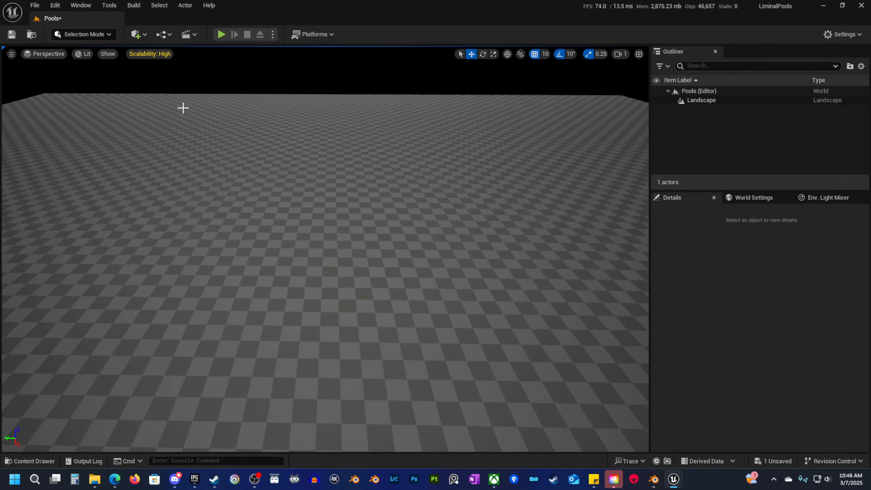
pyautogui.click(138, 35)
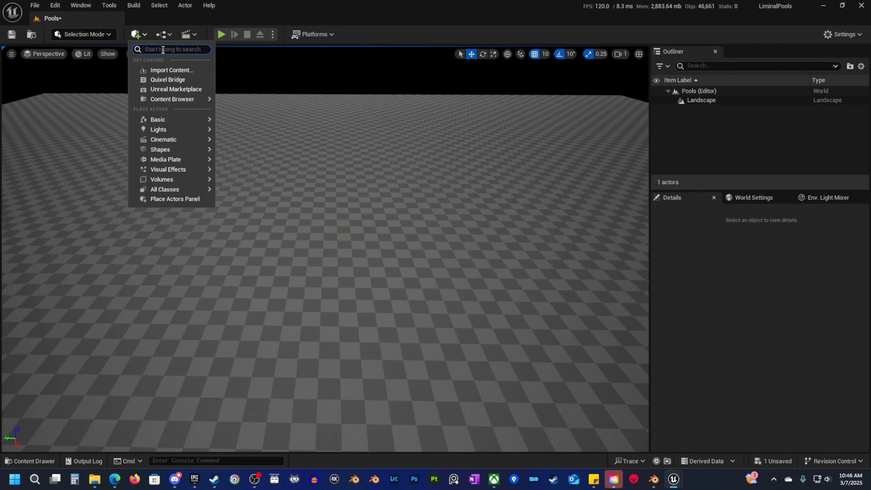
pyautogui.write('water')
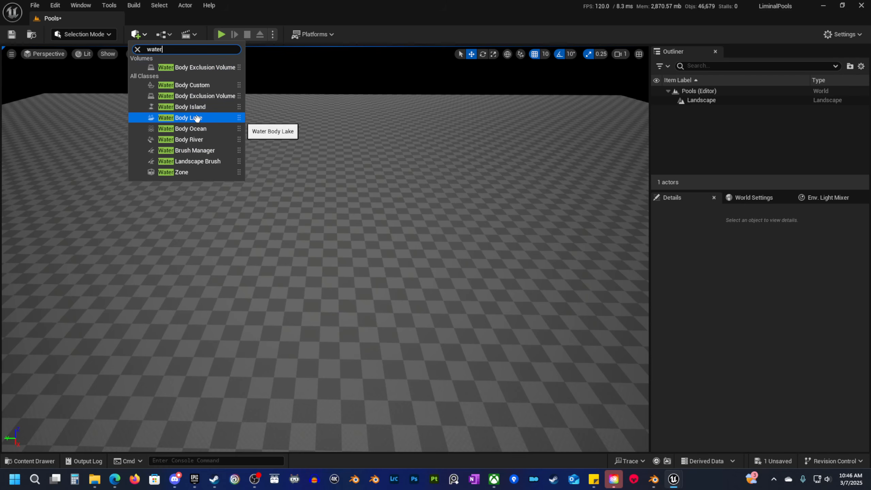
pyautogui.moveTo(193, 118); pyautogui.dragTo(340, 151)
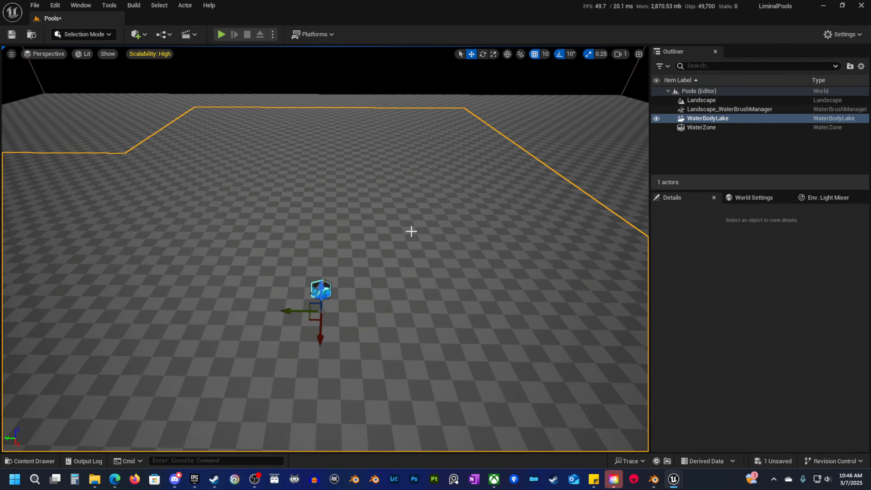
# Examine the lake's surface, shoreline and spline outline from above.
pyautogui.moveTo(397, 203); pyautogui.dragTo(371, 219, button='right')
pyautogui.scroll(4, 397, 203)
pyautogui.press('s')
pyautogui.scroll(3, 427, 168)
pyautogui.moveTo(449, 155); pyautogui.dragTo(447, 181, button='right')
pyautogui.press('w')
pyautogui.scroll(-4, 448, 180)
pyautogui.moveTo(409, 288); pyautogui.dragTo(411, 283, button='right')
pyautogui.moveTo(329, 116); pyautogui.dragTo(329, 108, button='right')
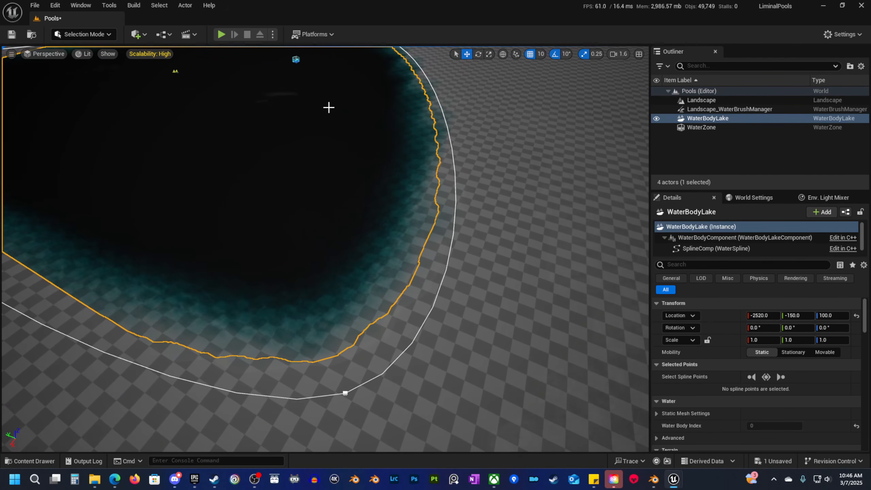
pyautogui.moveTo(397, 271); pyautogui.dragTo(247, 210, button='right')
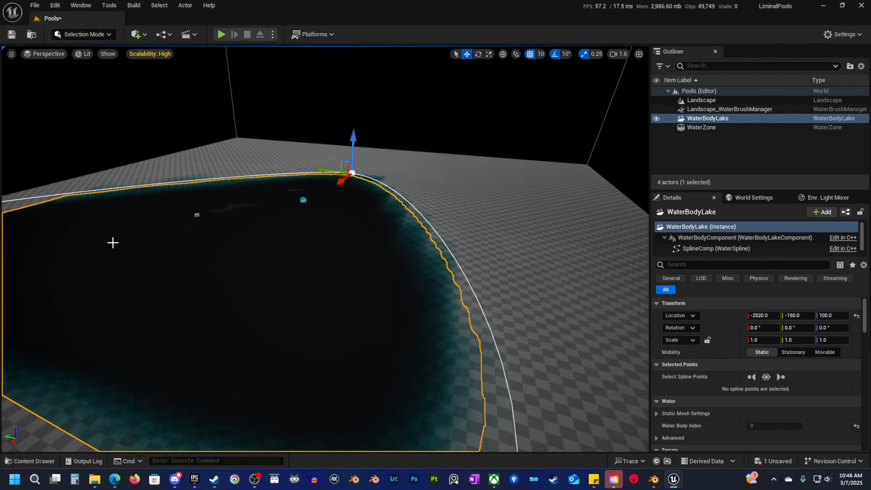
# Inspect the lake from beneath the water surface and return to an overview of it.
pyautogui.moveTo(113, 243); pyautogui.dragTo(350, 287, button='right')
pyautogui.press('w')
pyautogui.scroll(-3, 153, 229)
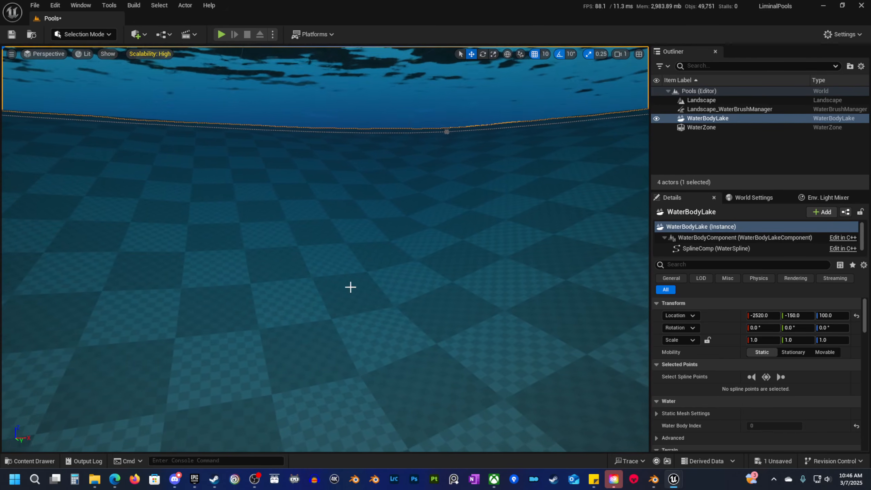
pyautogui.moveTo(251, 368); pyautogui.dragTo(144, 373, button='right')
pyautogui.press('s')
pyautogui.scroll(4, 151, 376)
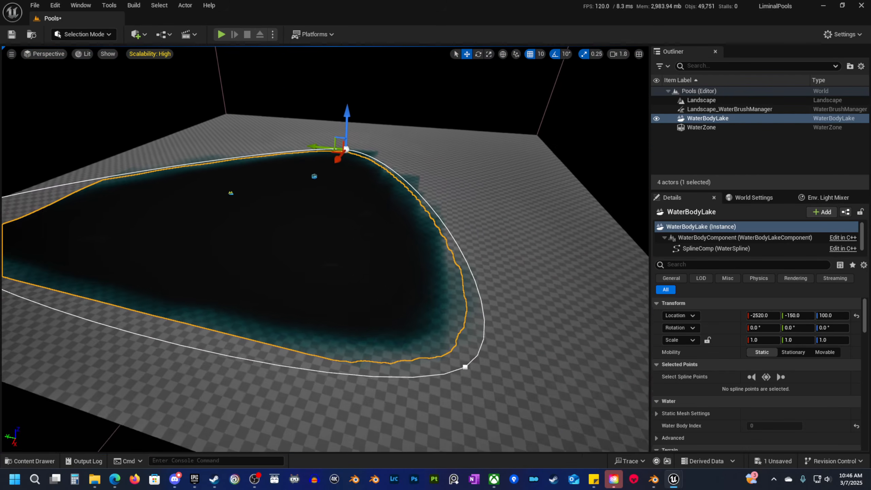
# Move the spline point at the lake's far end to about X 6500, Y 3590 to reshape the outline.
pyautogui.press('a')
pyautogui.moveTo(330, 258); pyautogui.dragTo(317, 259, button='right')
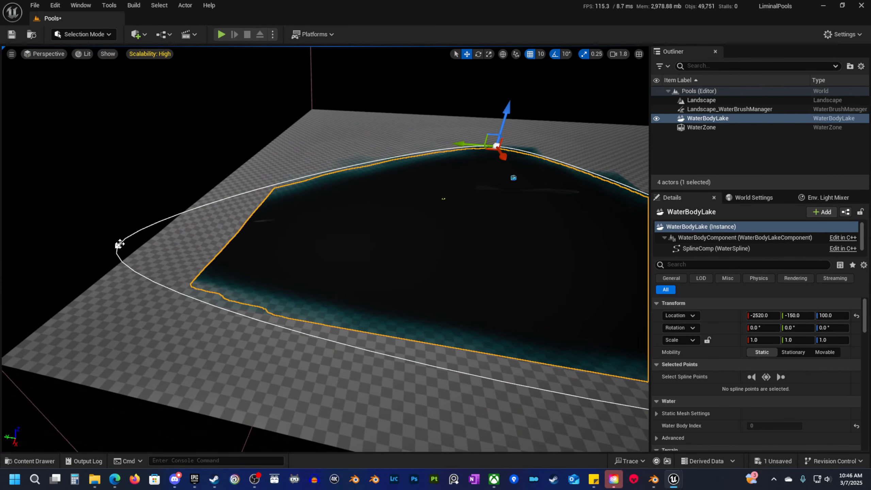
pyautogui.click(120, 244)
pyautogui.moveTo(85, 242); pyautogui.dragTo(182, 353)
pyautogui.press('a')
pyautogui.moveTo(182, 353); pyautogui.dragTo(328, 241, button='right')
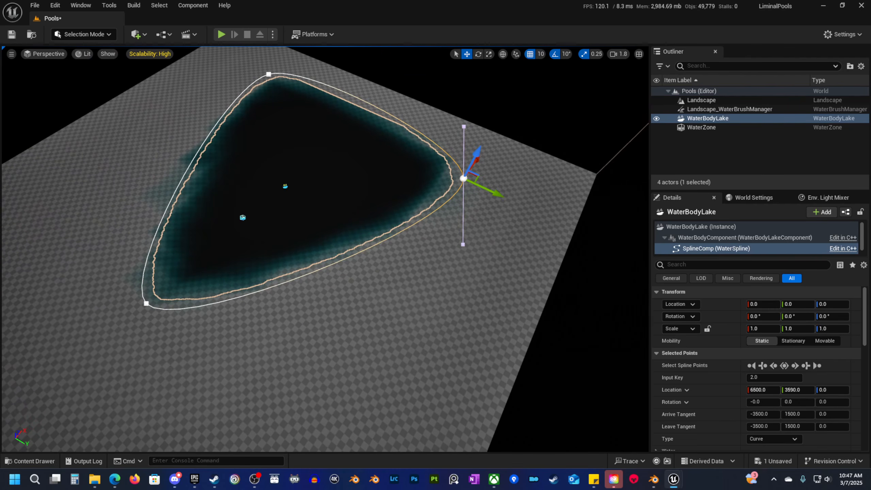
# Duplicate that spline point into a fourth one, rotated 60° about Z and placed at about X 346, Y 2771.
pyautogui.moveTo(408, 184); pyautogui.dragTo(424, 292, button='right')
pyautogui.press('d')
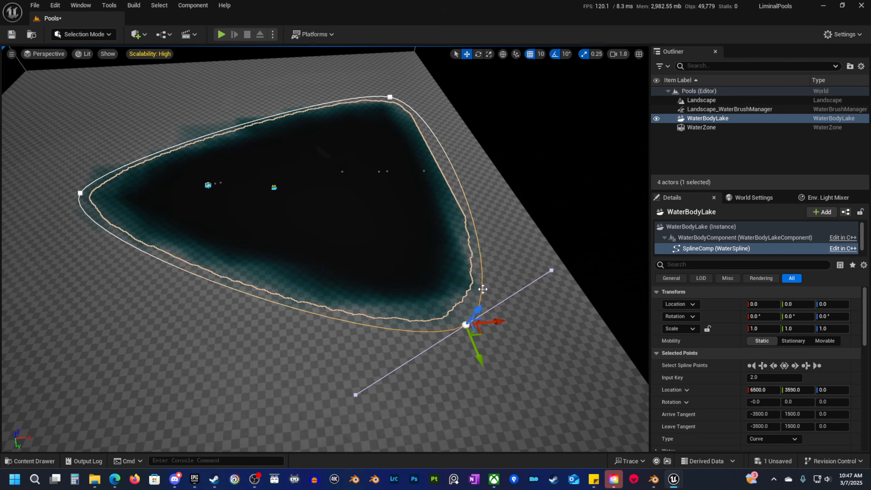
pyautogui.keyDown('alt'); pyautogui.moveTo(480, 333); pyautogui.dragTo(174, 303); pyautogui.keyUp('alt')
pyautogui.moveTo(383, 287)
pyautogui.mouseDown(button='right')
pyautogui.moveTo(411, 292)
pyautogui.moveTo(382, 287)
pyautogui.mouseUp(button='right')
pyautogui.scroll(-4, 383, 288)
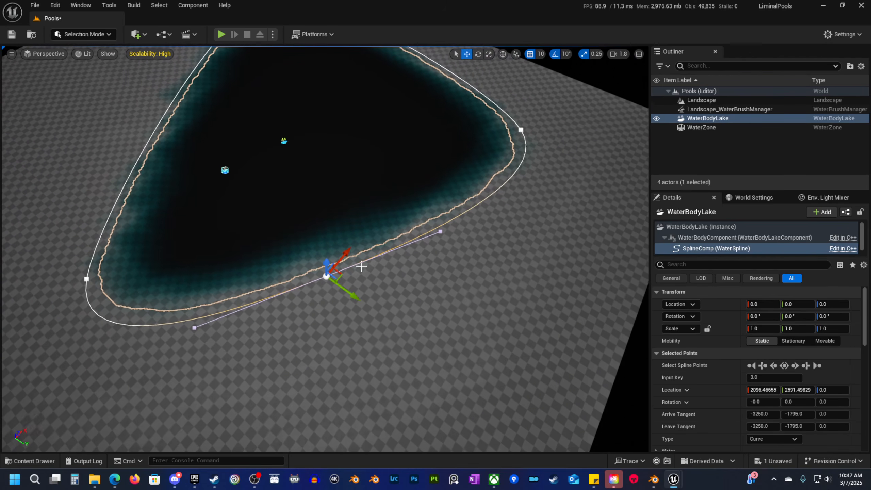
pyautogui.press('e')
pyautogui.moveTo(332, 321); pyautogui.dragTo(261, 390)
pyautogui.press('w')
pyautogui.moveTo(261, 389); pyautogui.dragTo(292, 386, button='right')
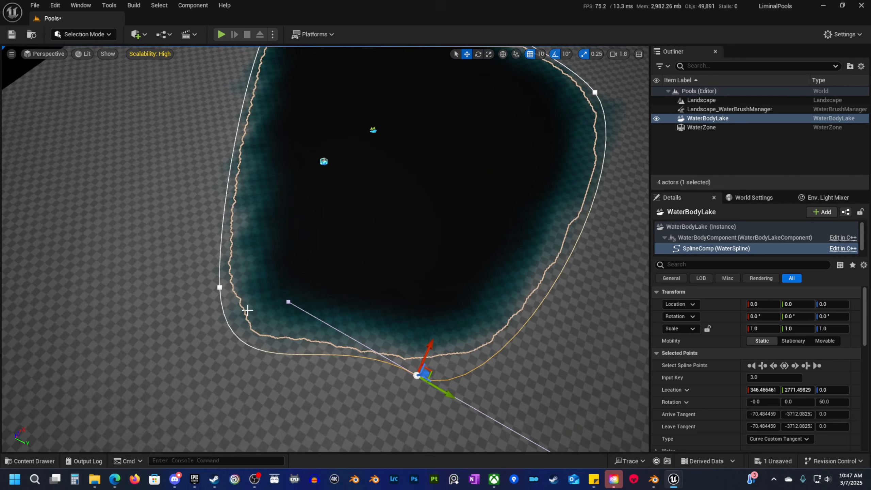
# Move the lake's first spline point to X -1060, Y -3000, and pull the fourth point outward toward the landscape edge.
pyautogui.click(221, 287)
pyautogui.moveTo(221, 287); pyautogui.dragTo(250, 285, button='right')
pyautogui.moveTo(310, 296); pyautogui.dragTo(127, 317)
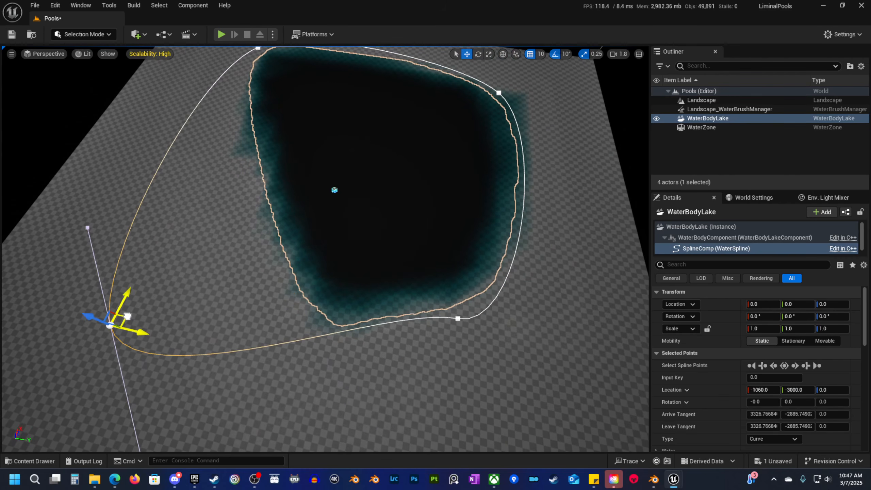
pyautogui.moveTo(127, 316); pyautogui.dragTo(111, 319, button='right')
pyautogui.click(495, 319)
pyautogui.moveTo(496, 319); pyautogui.dragTo(370, 338, button='right')
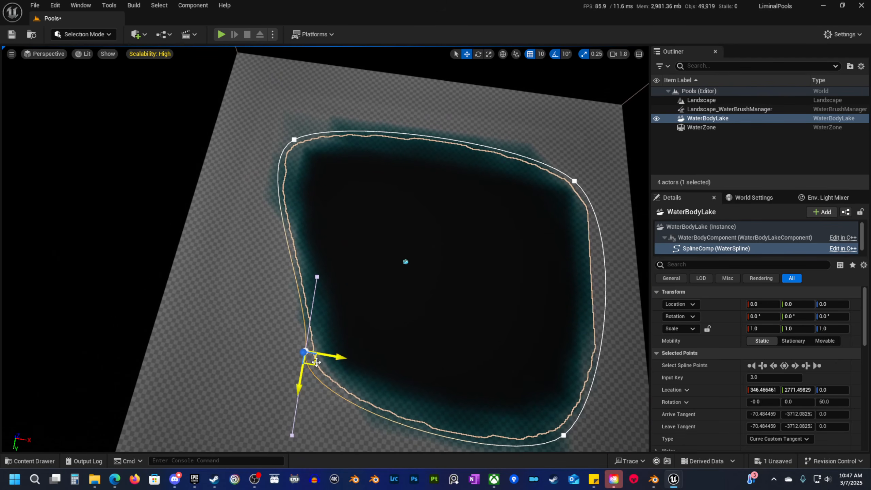
pyautogui.moveTo(321, 359); pyautogui.dragTo(222, 377)
# Move the spline point with input key 2 to X 7300, Y 4670, and pull the neighbouring far point toward its landscape corner.
pyautogui.moveTo(312, 335); pyautogui.dragTo(360, 332, button='right')
pyautogui.click(381, 302)
pyautogui.moveTo(395, 310); pyautogui.dragTo(462, 337)
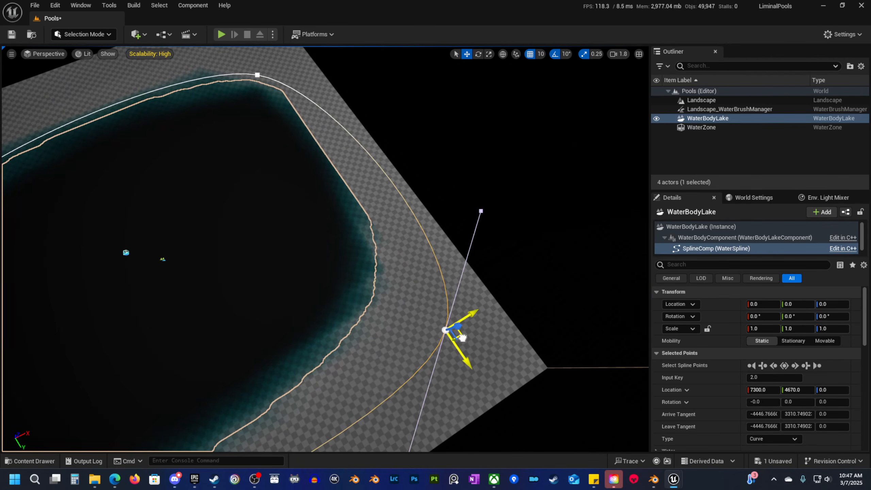
pyautogui.moveTo(462, 337); pyautogui.dragTo(361, 239, button='right')
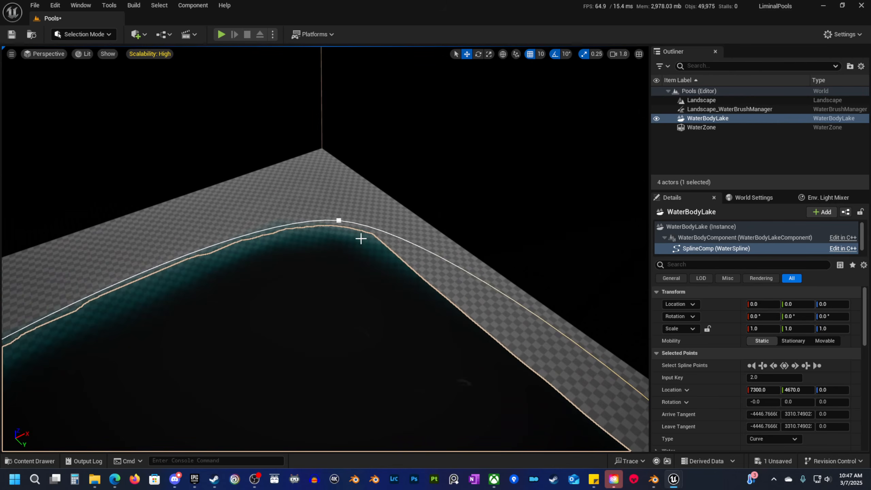
pyautogui.click(339, 220)
pyautogui.moveTo(354, 223); pyautogui.dragTo(303, 202)
# Move the first spline point to X -2040, Y -4030 and the fourth to about X -2333, Y 4281 to fill the landscape.
pyautogui.scroll(1, 266, 219)
pyautogui.moveTo(304, 203); pyautogui.dragTo(341, 242, button='right')
pyautogui.click(278, 276)
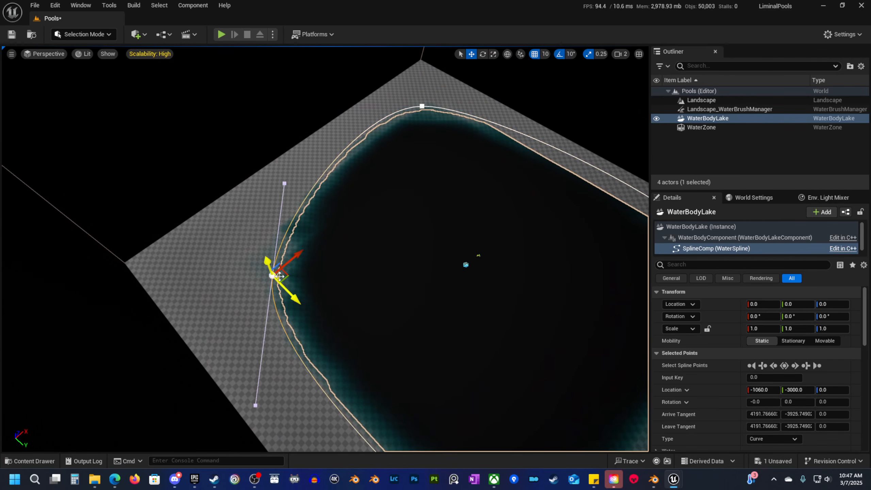
pyautogui.moveTo(288, 275); pyautogui.dragTo(230, 274)
pyautogui.moveTo(272, 276); pyautogui.dragTo(347, 286, button='right')
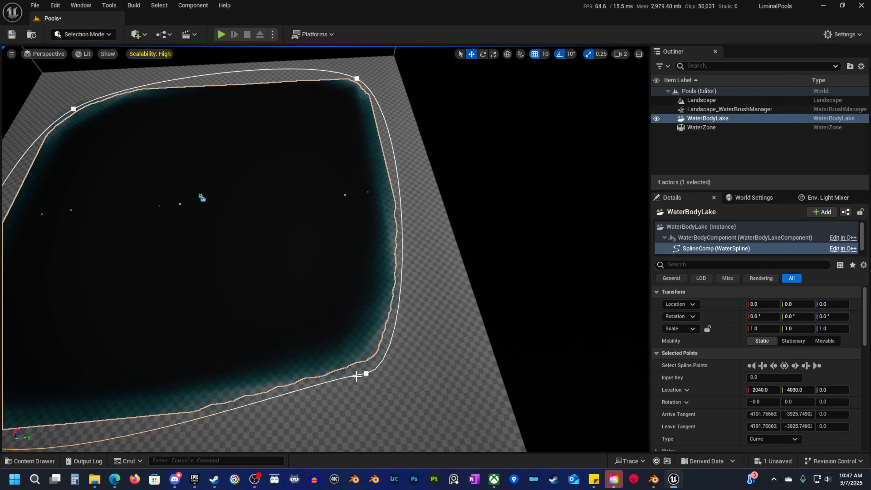
pyautogui.click(366, 373)
pyautogui.moveTo(373, 368); pyautogui.dragTo(412, 391)
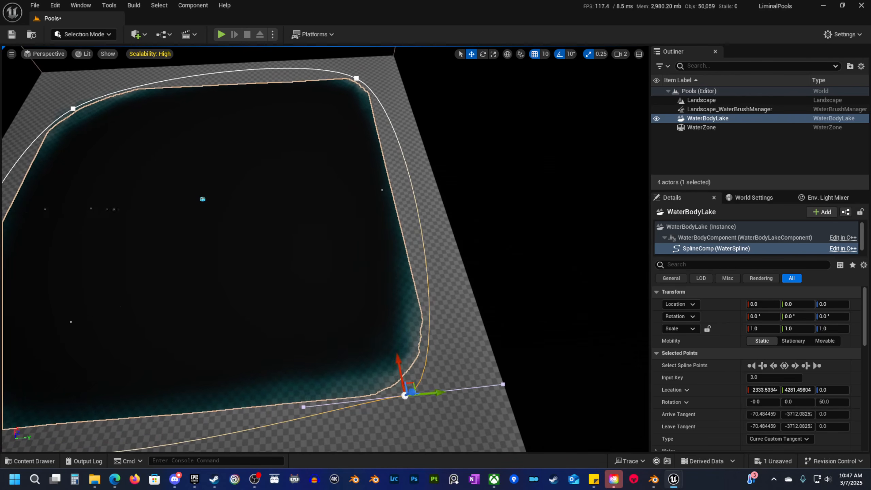
# Examine the enlarged lake from close above the water surface out to the landscape borders.
pyautogui.moveTo(412, 391); pyautogui.dragTo(361, 338, button='right')
pyautogui.press('q')
pyautogui.scroll(-3, 440, 305)
pyautogui.press('e')
pyautogui.scroll(1, 374, 318)
pyautogui.press('w')
pyautogui.moveTo(260, 302); pyautogui.dragTo(282, 296, button='right')
pyautogui.press('e')
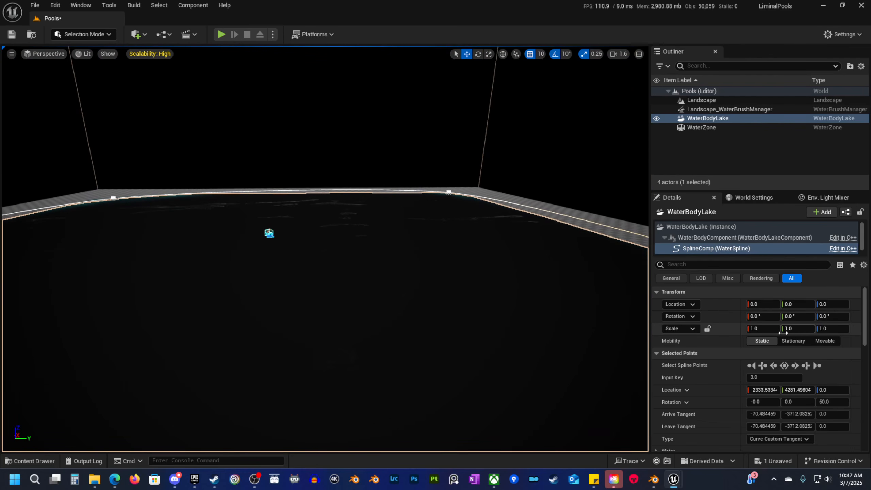
pyautogui.moveTo(498, 285); pyautogui.dragTo(483, 286, button='right')
pyautogui.press('d')
pyautogui.press('q')
pyautogui.moveTo(432, 254); pyautogui.dragTo(416, 253, button='right')
pyautogui.scroll(2, 380, 216)
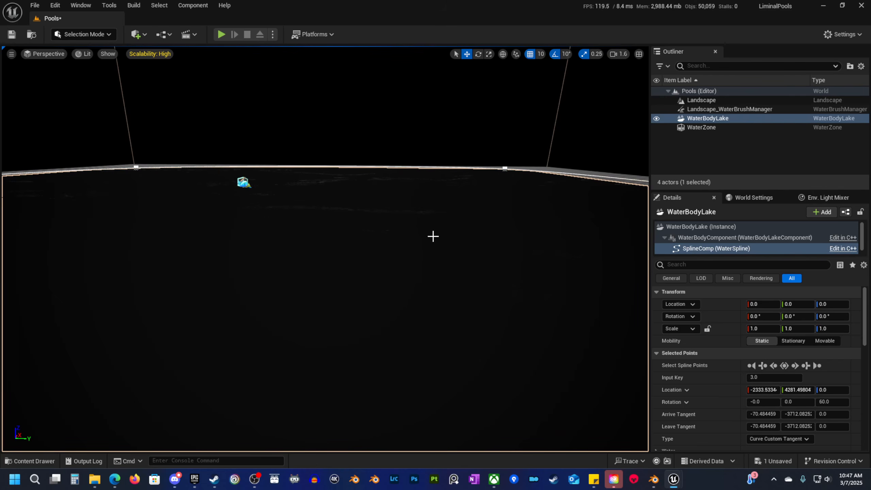
pyautogui.moveTo(550, 301); pyautogui.dragTo(361, 253, button='right')
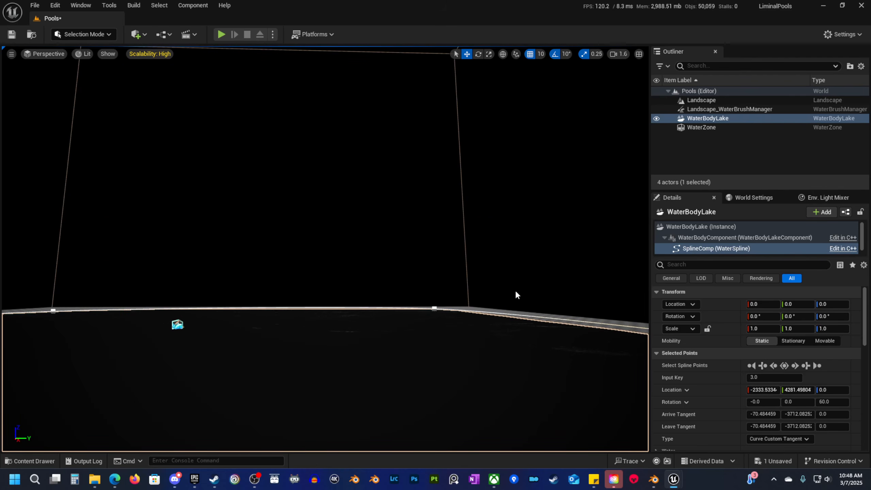
pyautogui.moveTo(442, 289); pyautogui.dragTo(463, 312, button='right')
pyautogui.moveTo(103, 378); pyautogui.dragTo(105, 380, button='right')
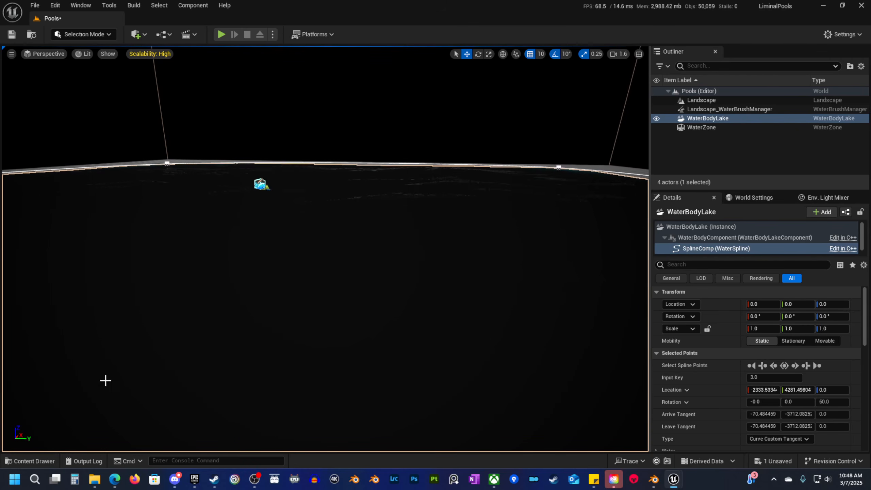
# Create a folder named Materials inside the 01_MyContent folder.
pyautogui.click(42, 460)
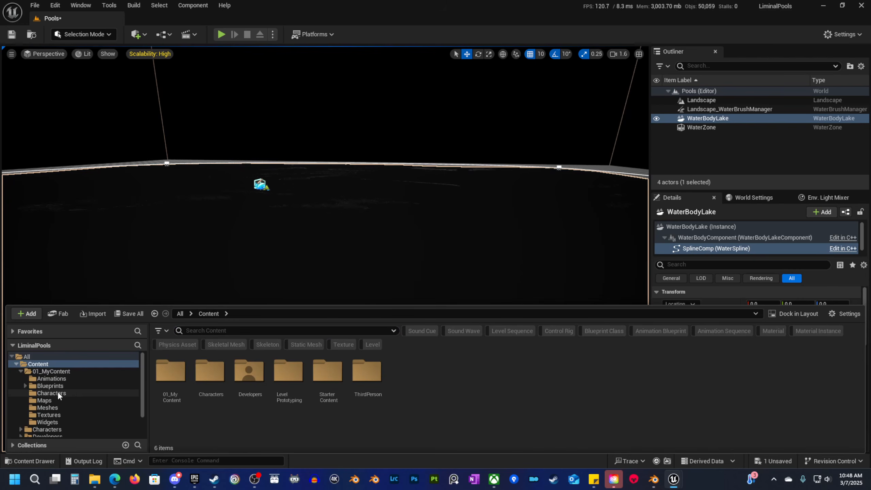
pyautogui.click(56, 372)
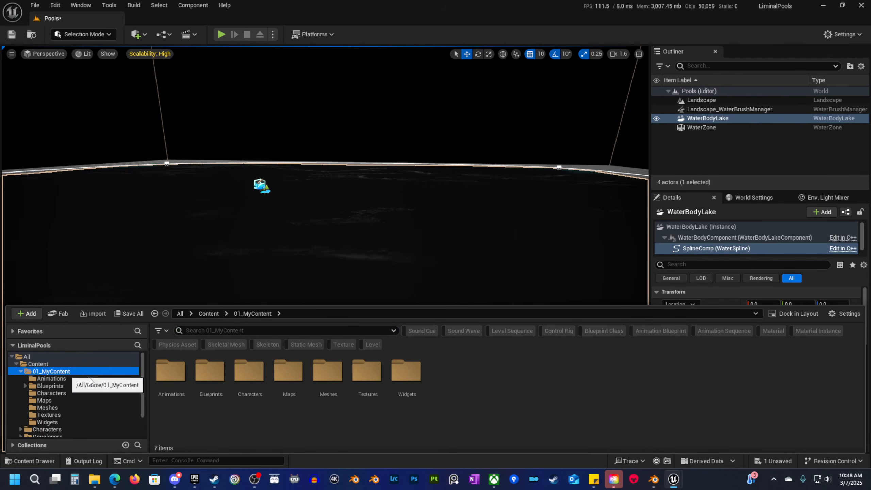
pyautogui.rightClick(482, 400)
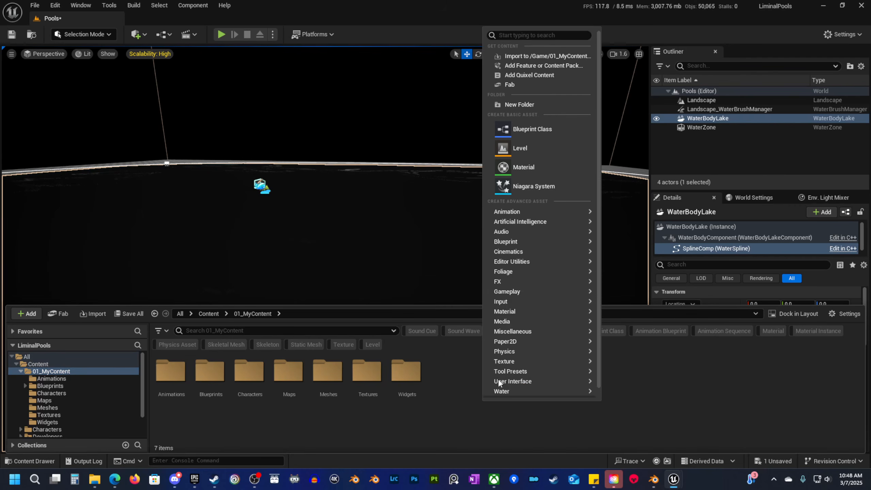
pyautogui.click(535, 104)
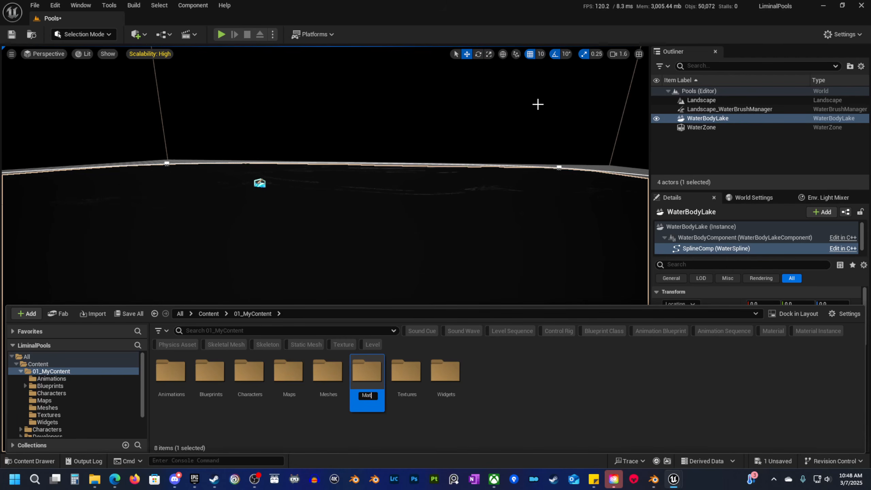
pyautogui.write('Materials')
pyautogui.press('Return')
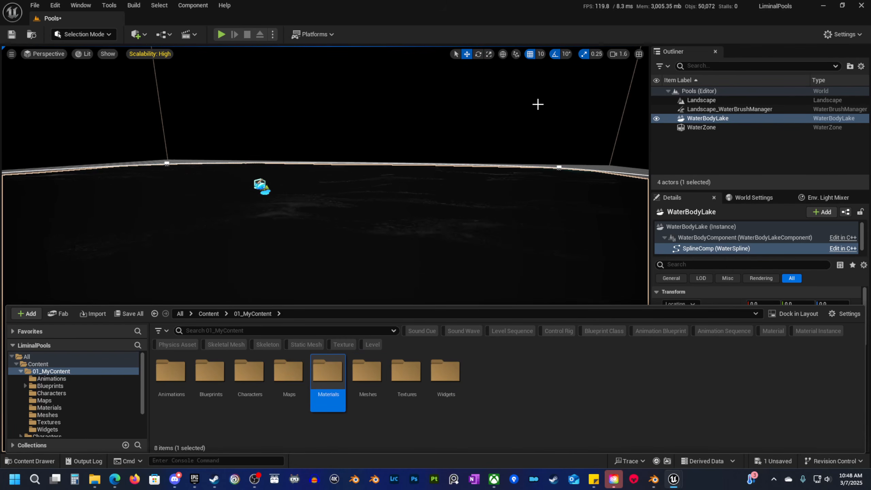
# Create a new material named M_Master inside the Materials folder.
pyautogui.doubleClick(324, 377)
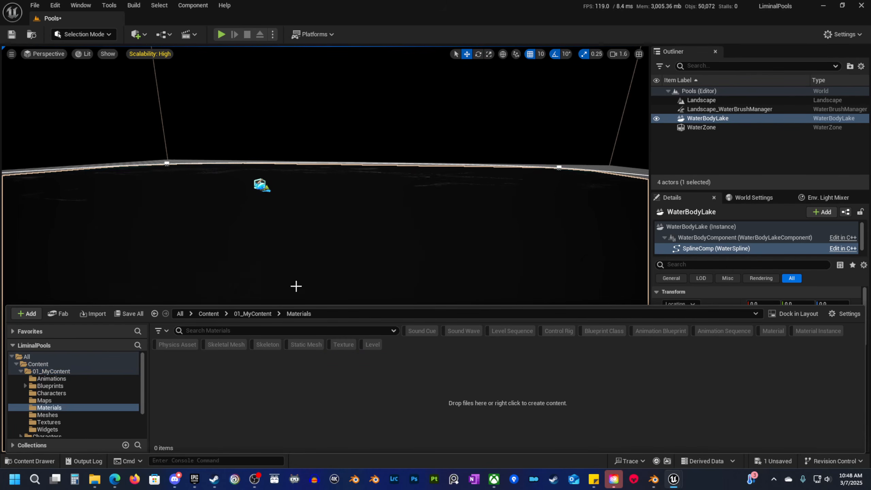
pyautogui.moveTo(303, 305); pyautogui.dragTo(308, 280)
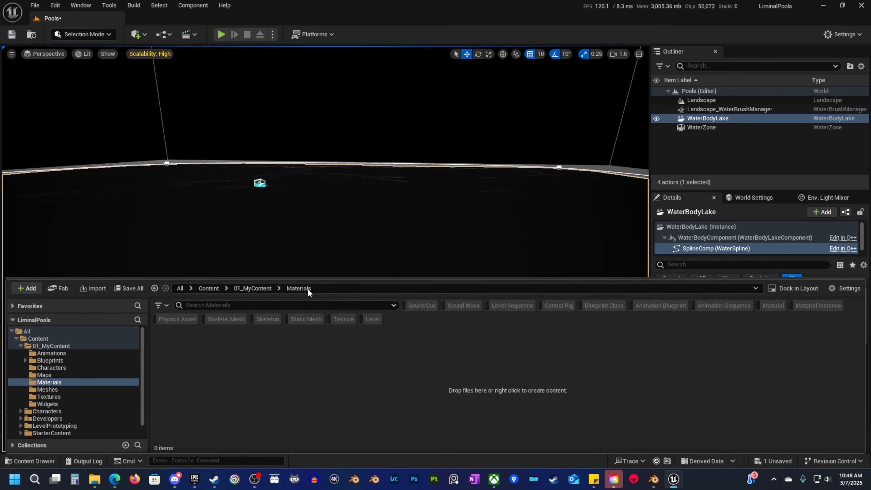
pyautogui.rightClick(203, 365)
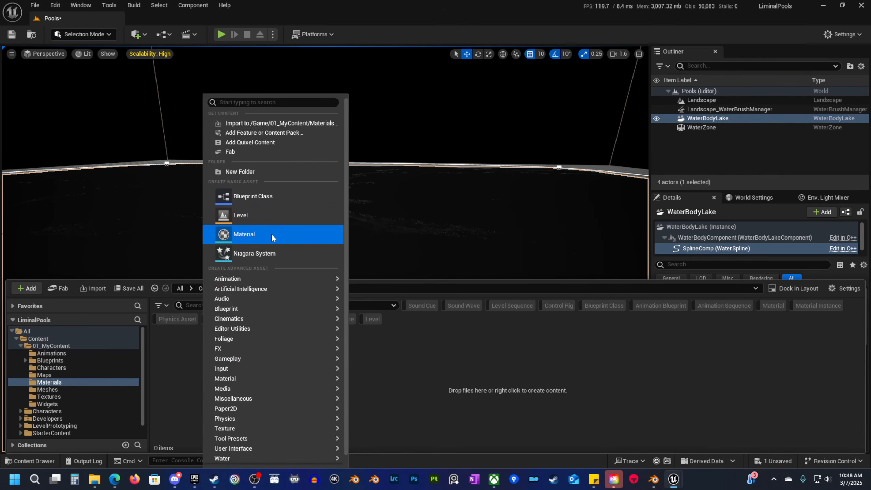
pyautogui.click(258, 239)
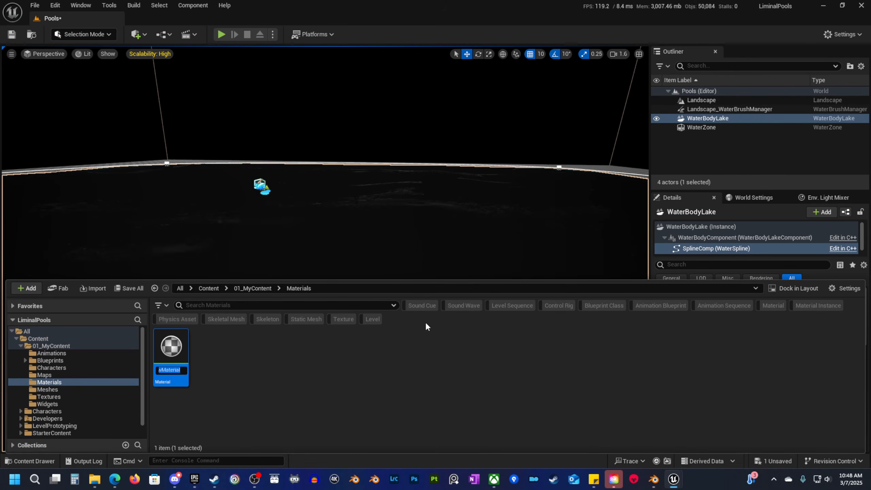
pyautogui.write('M_')
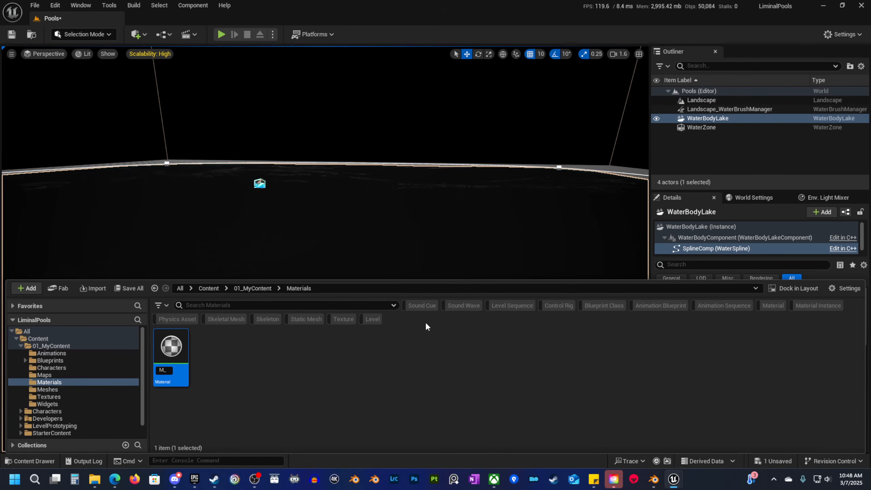
pyautogui.write('Master')
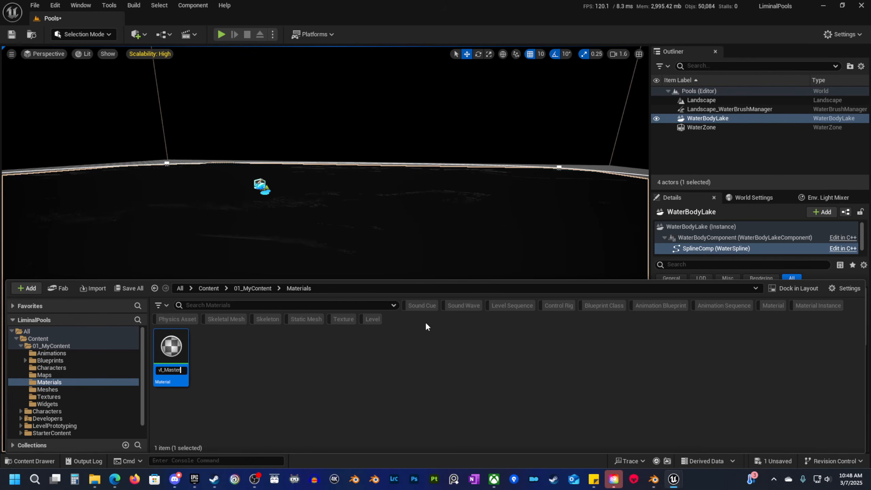
pyautogui.press('Return')
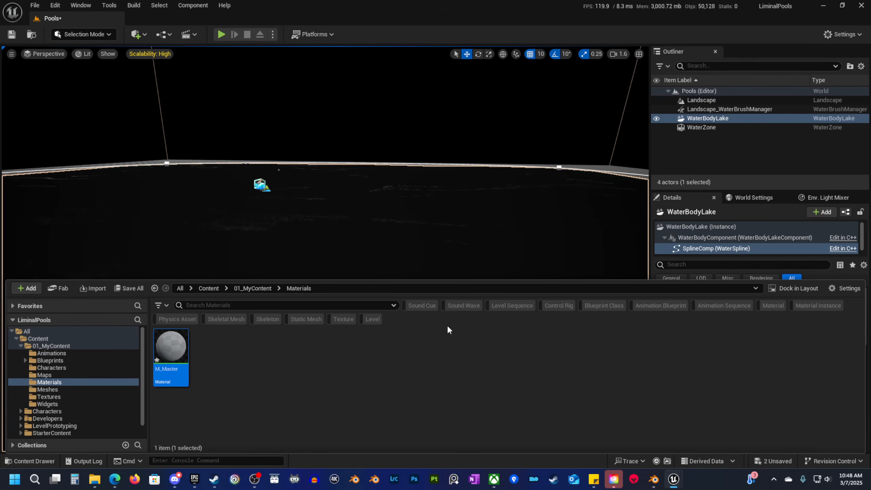
# Open M_Master and add the T_Metal01 base color, normal and occlusion textures from the Textures folder to its graph.
pyautogui.doubleClick(176, 362)
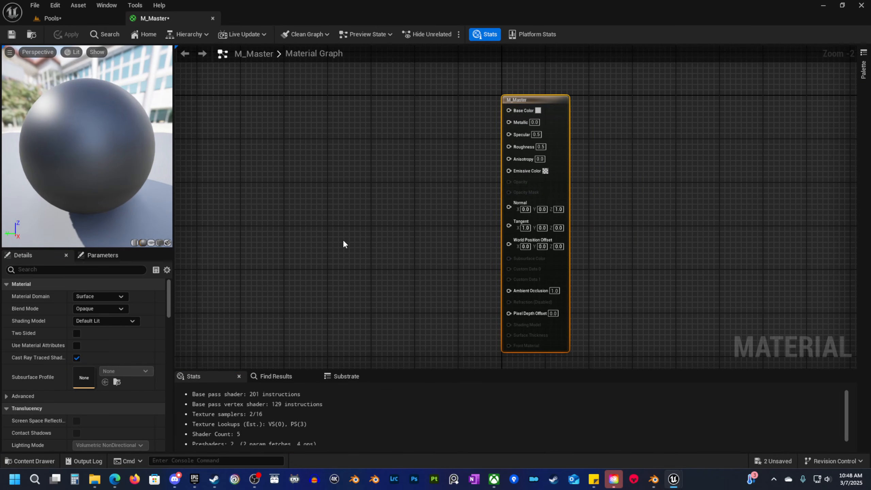
pyautogui.click(26, 460)
pyautogui.click(51, 323)
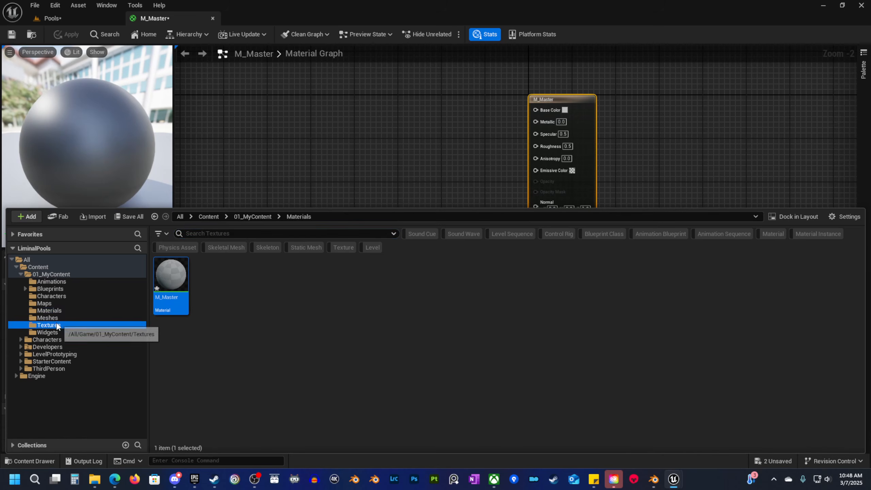
pyautogui.click(174, 277)
pyautogui.keyDown('shift'); pyautogui.click(250, 275); pyautogui.keyUp('shift')
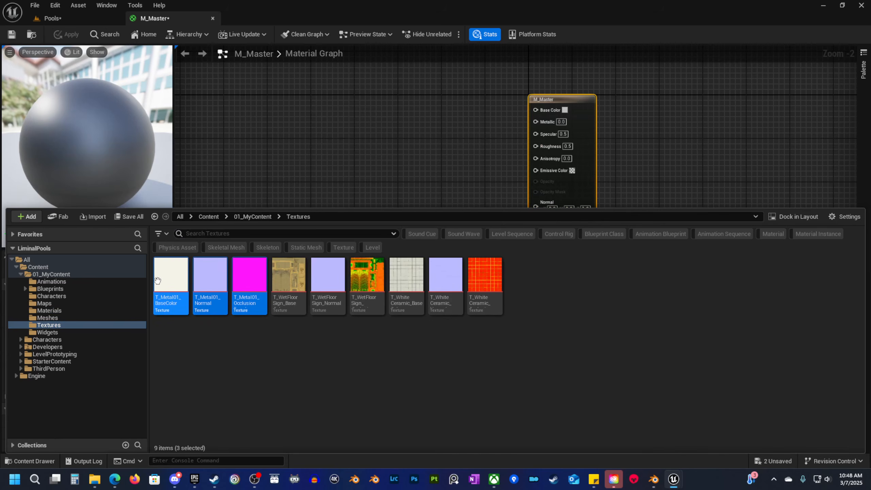
pyautogui.moveTo(321, 109); pyautogui.dragTo(321, 109)
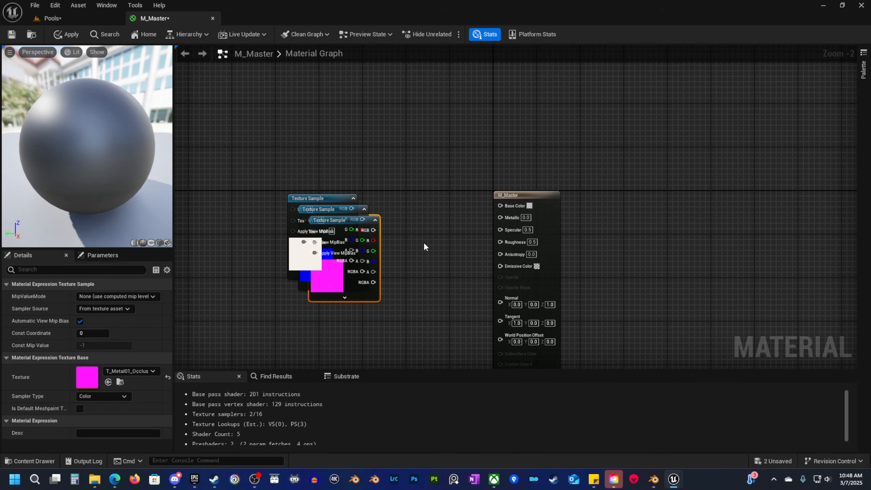
# Arrange the three Texture Sample nodes in a column beside the M_Master node, ordered base color, normal, occlusion.
pyautogui.moveTo(424, 243); pyautogui.dragTo(444, 195, button='right')
pyautogui.moveTo(383, 175); pyautogui.dragTo(372, 287)
pyautogui.moveTo(362, 150); pyautogui.dragTo(364, 69)
pyautogui.click(371, 81)
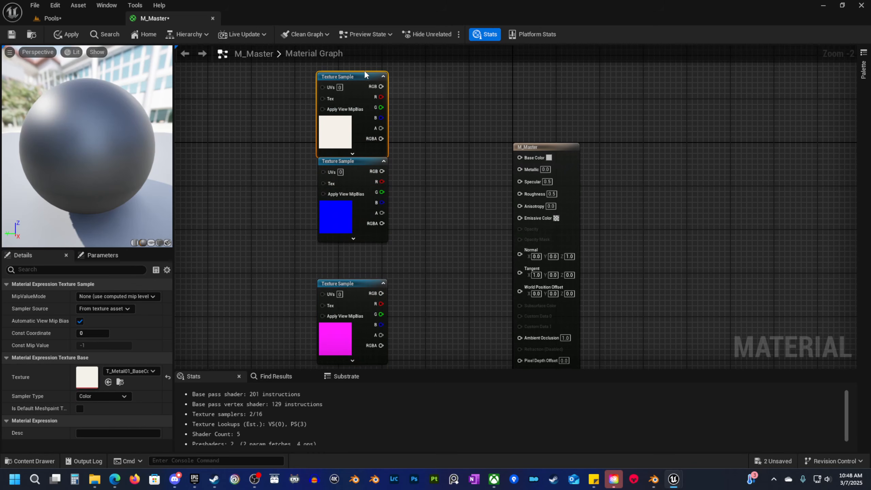
pyautogui.moveTo(361, 285); pyautogui.dragTo(360, 255)
pyautogui.moveTo(321, 317); pyautogui.dragTo(313, 279, button='right')
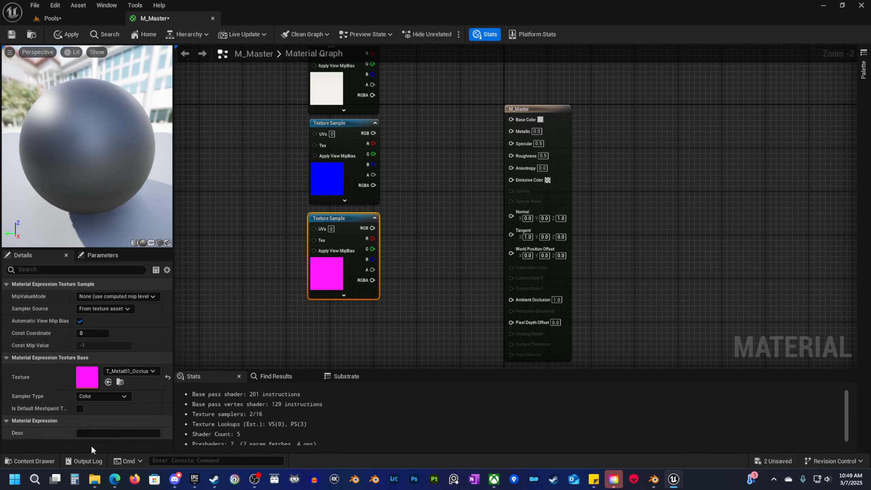
# Open the T_Metal01_OcclusionRoughnessMetallic texture from the Textures folder and turn off its sRGB option.
pyautogui.click(57, 456)
pyautogui.click(257, 290)
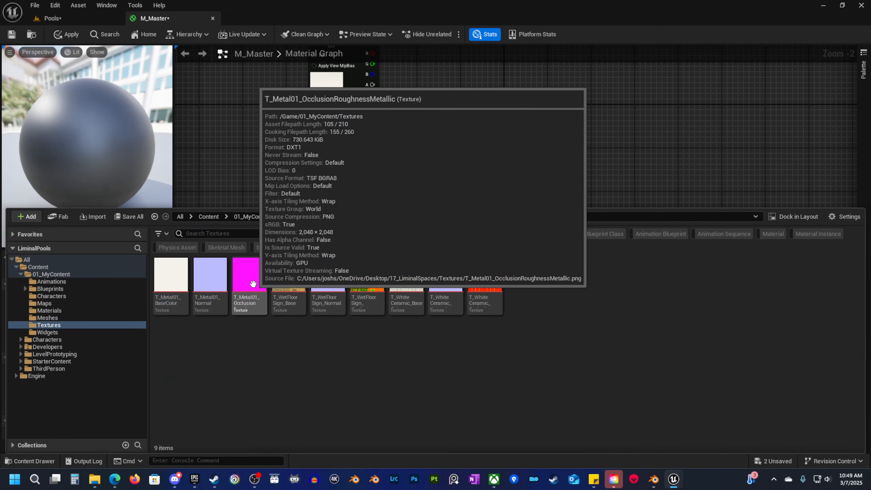
pyautogui.doubleClick(254, 287)
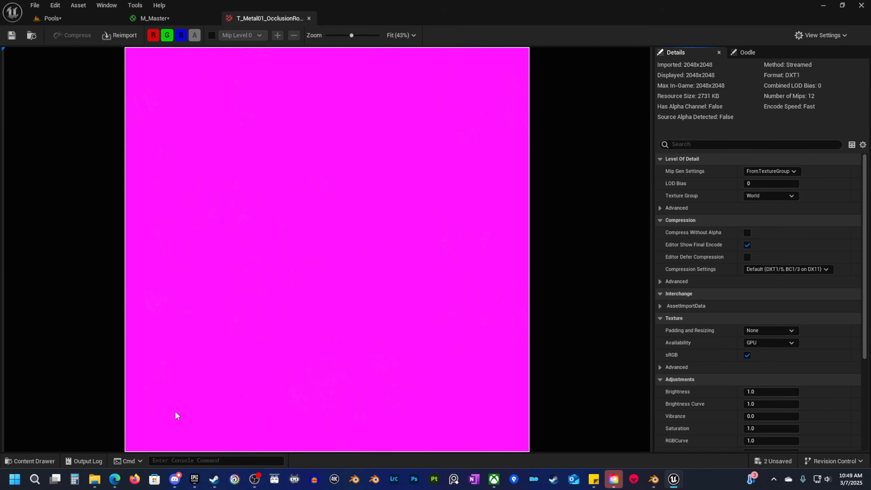
pyautogui.click(747, 355)
# Open the T_WetFloorSign occlusion texture from the Textures folder and turn off its sRGB option.
pyautogui.click(31, 461)
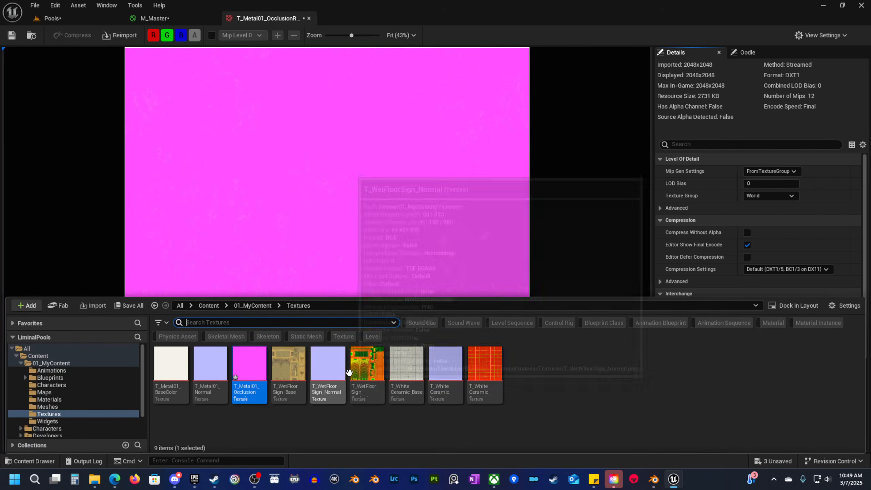
pyautogui.doubleClick(365, 365)
pyautogui.click(747, 355)
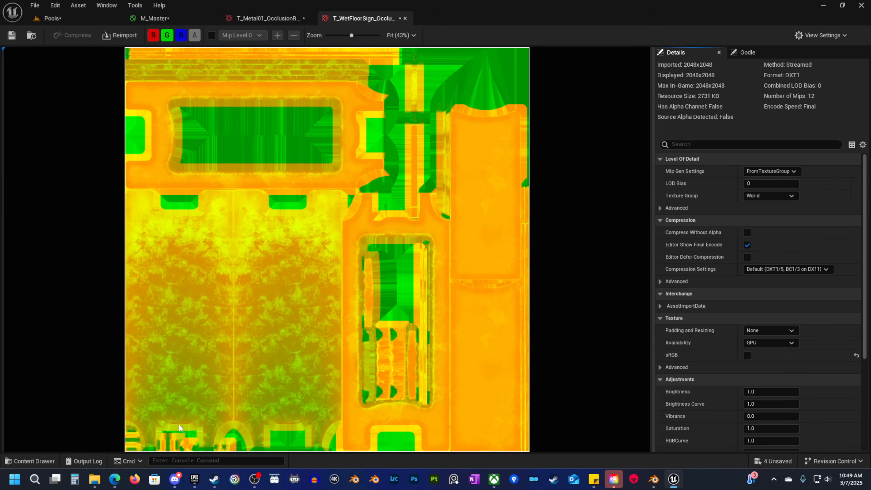
# Open the T_WhiteCeramic occlusion texture from the Textures folder and turn off its sRGB option.
pyautogui.click(31, 462)
pyautogui.doubleClick(498, 376)
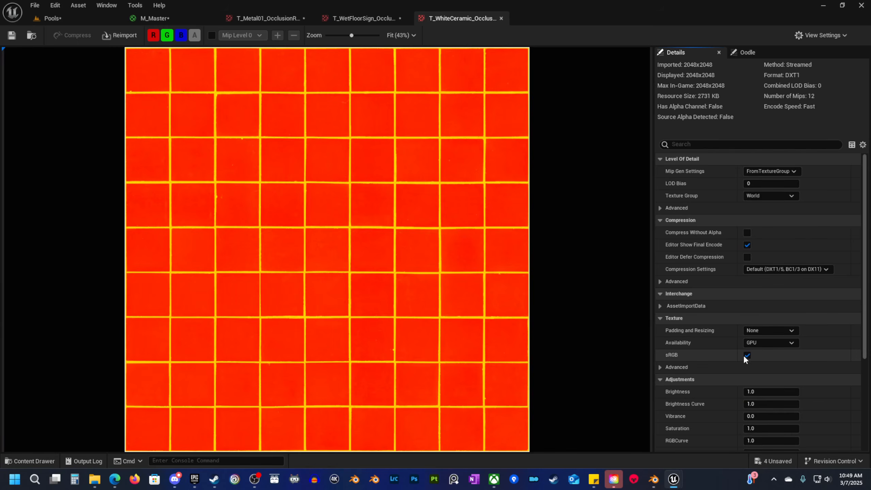
pyautogui.click(747, 356)
pyautogui.click(747, 355)
pyautogui.click(748, 356)
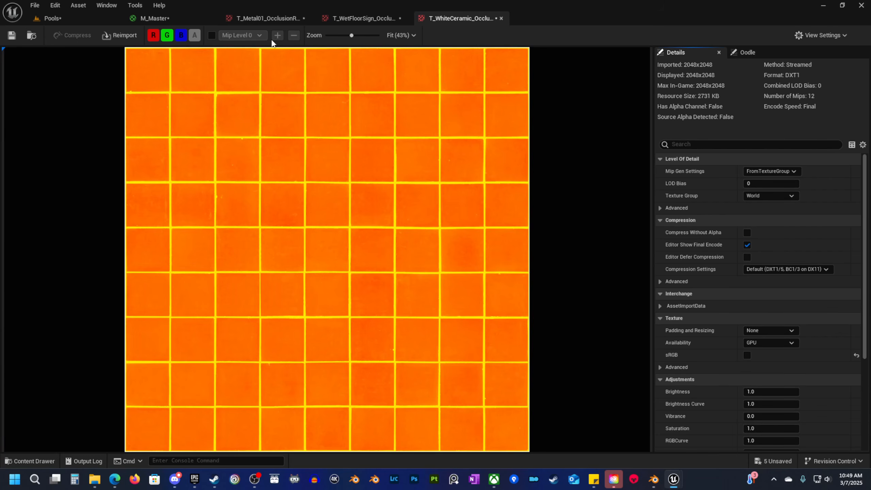
# Close the three occlusion texture editors and save all modified assets.
pyautogui.click(304, 18)
pyautogui.click(309, 18)
pyautogui.click(309, 17)
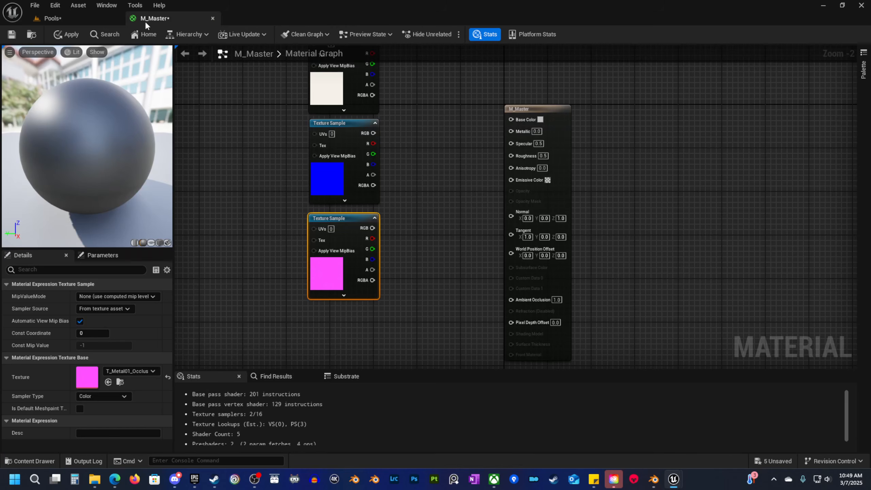
pyautogui.click(34, 5)
pyautogui.click(65, 59)
# Set the sampler type of the T_Metal01 occlusion Texture Sample in M_Master to Linear Color.
pyautogui.moveTo(401, 263); pyautogui.dragTo(391, 264, button='right')
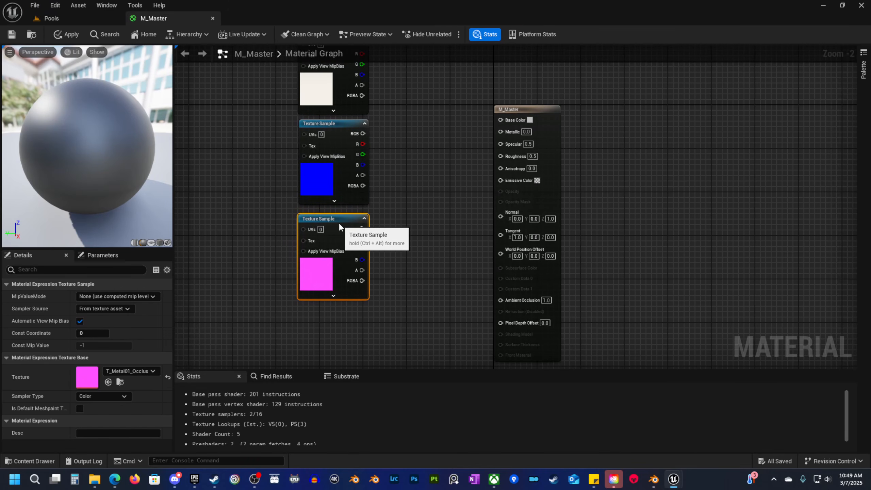
pyautogui.click(105, 397)
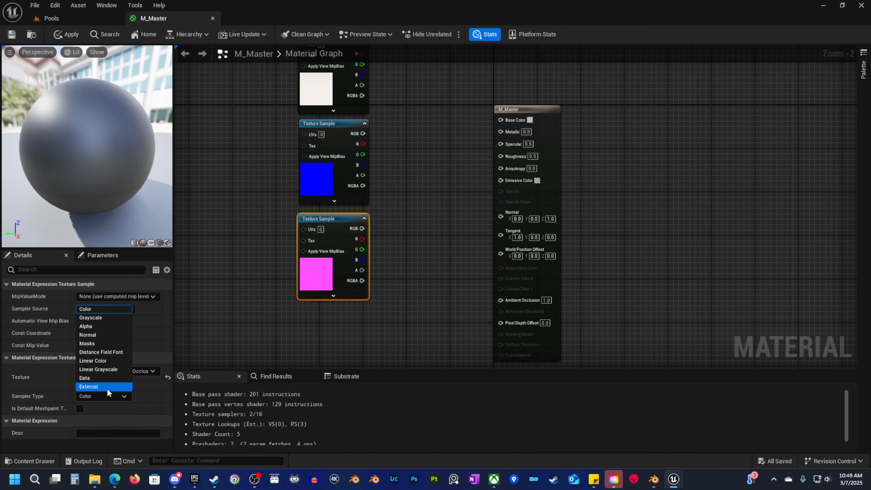
pyautogui.click(108, 362)
pyautogui.scroll(-2, 335, 321)
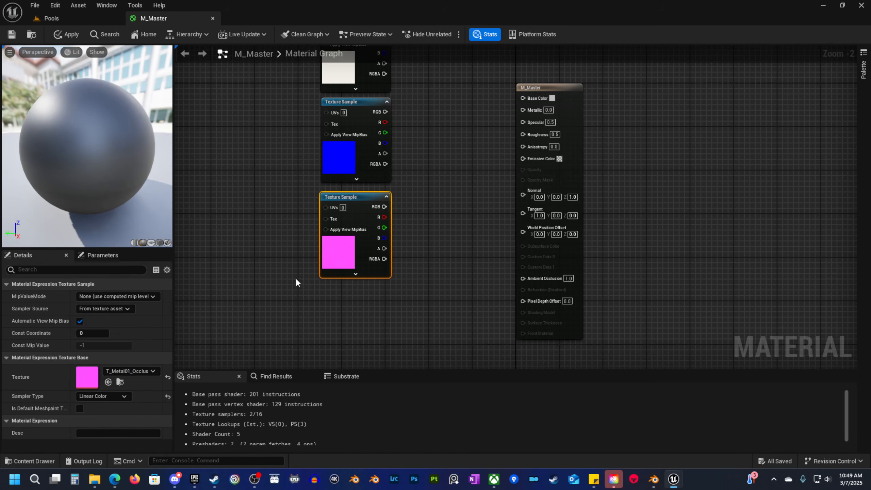
# Move all three Texture Sample nodes down together so the column starts level with the top of the M_Master node.
pyautogui.moveTo(262, 284); pyautogui.dragTo(326, 120)
pyautogui.moveTo(325, 116); pyautogui.dragTo(337, 165)
pyautogui.scroll(4, 340, 163)
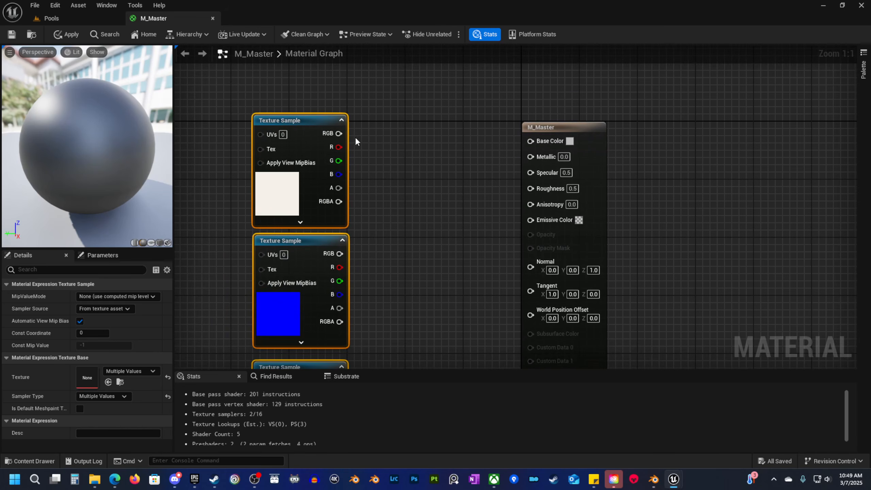
pyautogui.moveTo(350, 140); pyautogui.dragTo(340, 172, button='right')
# Connect the base color sample's RGB output to Base Color and the normal sample's RGB output to Normal.
pyautogui.moveTo(329, 202); pyautogui.dragTo(422, 195)
pyautogui.click(363, 158)
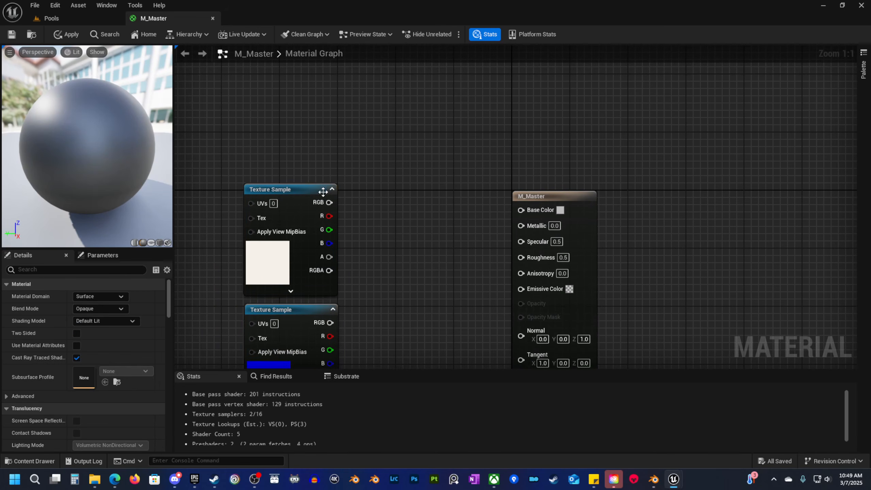
pyautogui.moveTo(329, 202); pyautogui.dragTo(521, 210)
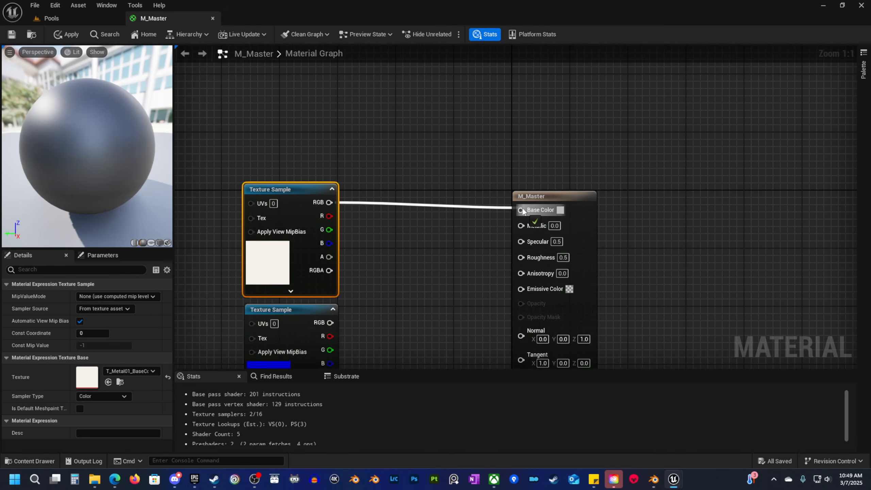
pyautogui.scroll(-3, 416, 224)
pyautogui.moveTo(337, 225); pyautogui.dragTo(533, 233)
pyautogui.scroll(-3, 420, 232)
# Connect the occlusion sample's B output to Metallic, G to Roughness and R to Ambient Occlusion.
pyautogui.click(274, 242)
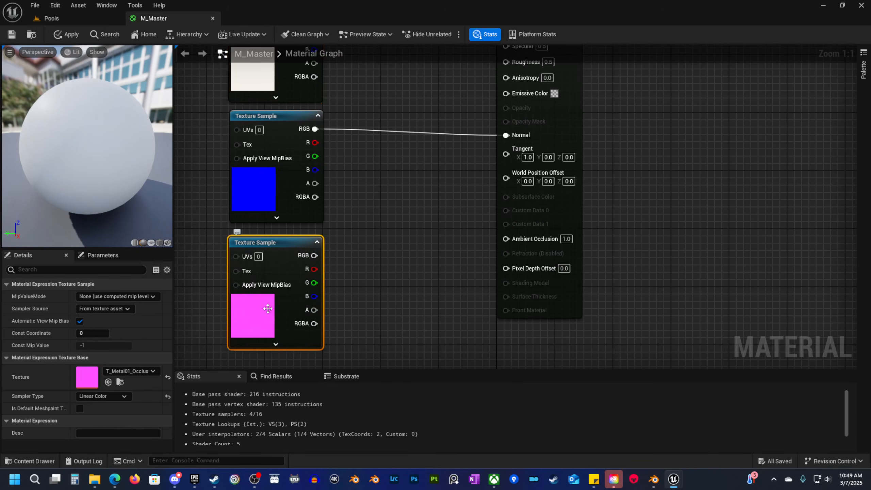
pyautogui.moveTo(364, 290); pyautogui.dragTo(297, 329, button='right')
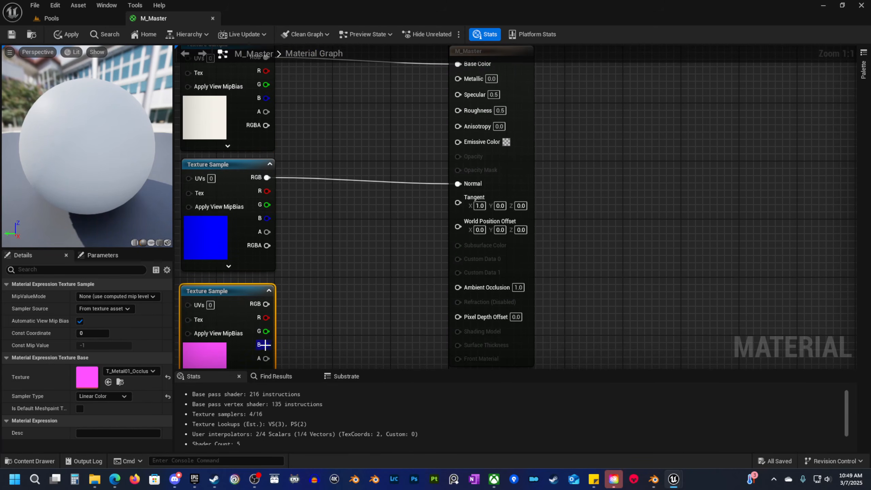
pyautogui.moveTo(263, 345); pyautogui.dragTo(460, 78)
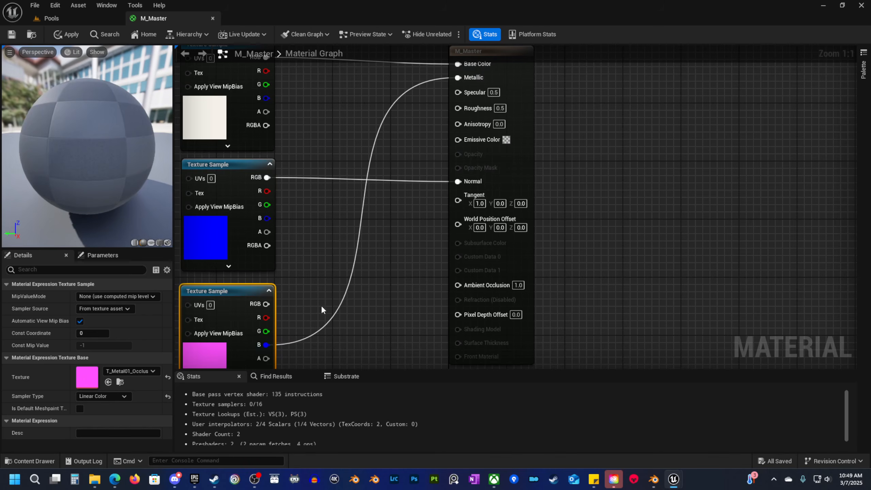
pyautogui.moveTo(266, 331); pyautogui.dragTo(456, 108)
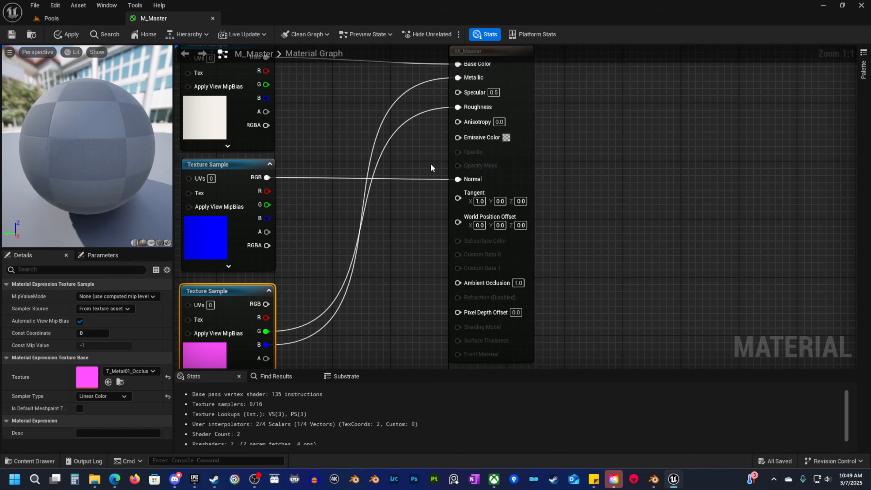
pyautogui.moveTo(264, 317); pyautogui.dragTo(468, 286)
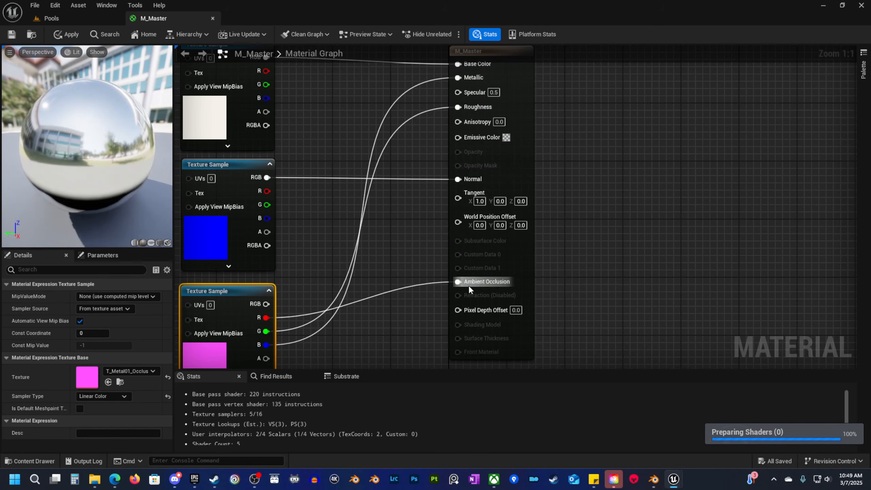
pyautogui.moveTo(325, 273); pyautogui.dragTo(439, 234, button='right')
pyautogui.scroll(-1, 443, 246)
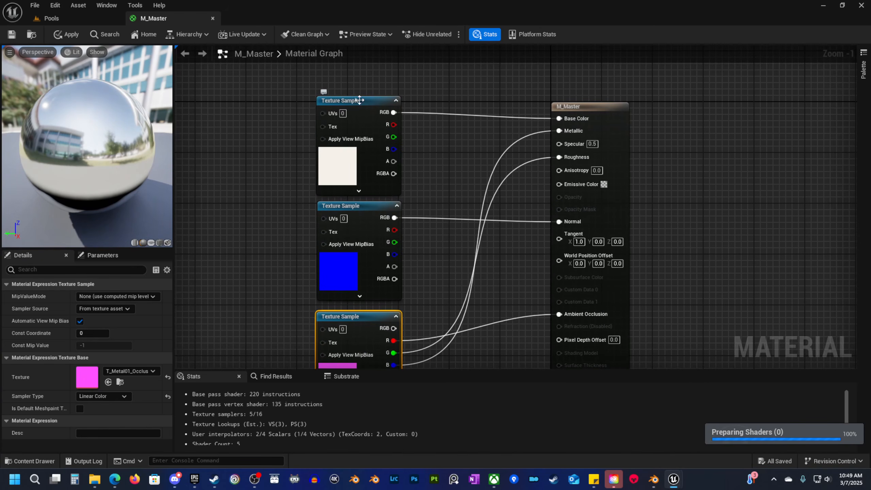
pyautogui.click(384, 103)
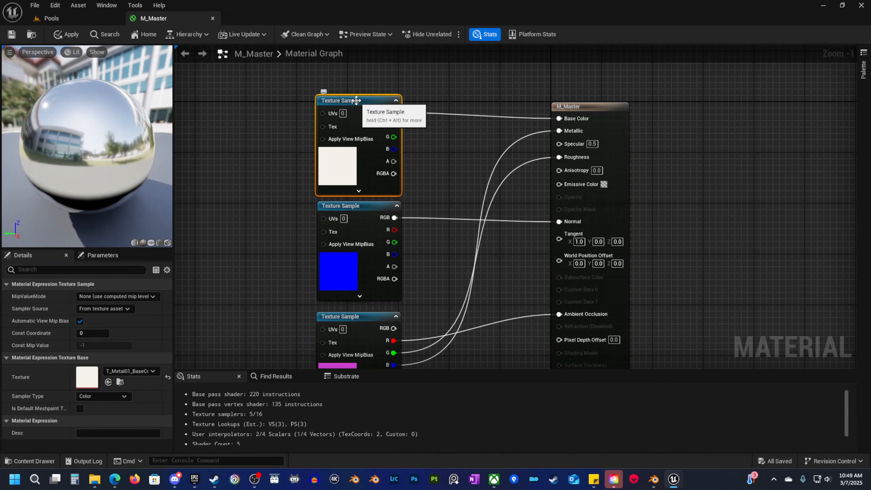
pyautogui.click(357, 206)
pyautogui.click(360, 316)
# Convert the base color Texture Sample to a parameter named BaseColor.
pyautogui.moveTo(351, 126); pyautogui.dragTo(338, 210, button='right')
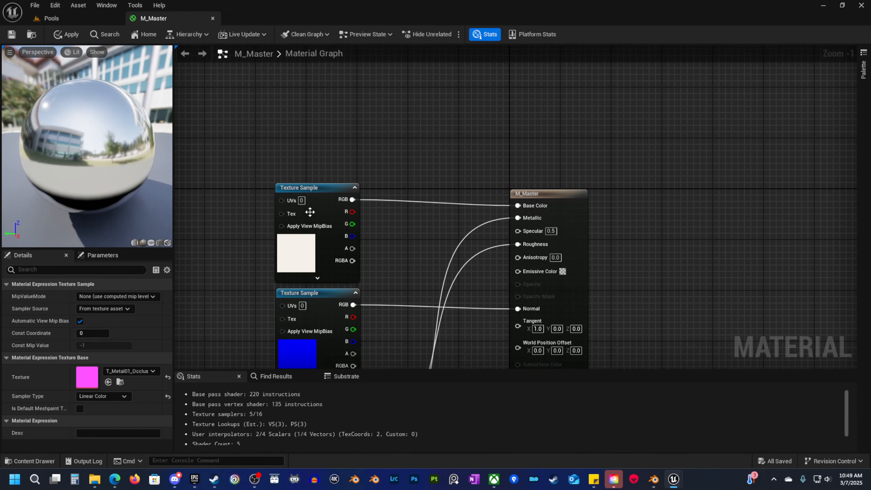
pyautogui.click(309, 188)
pyautogui.rightClick(318, 188)
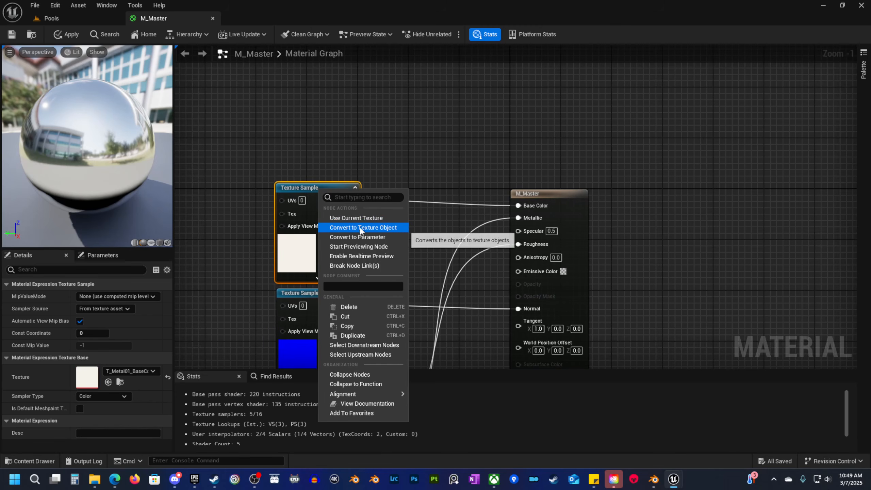
pyautogui.click(347, 238)
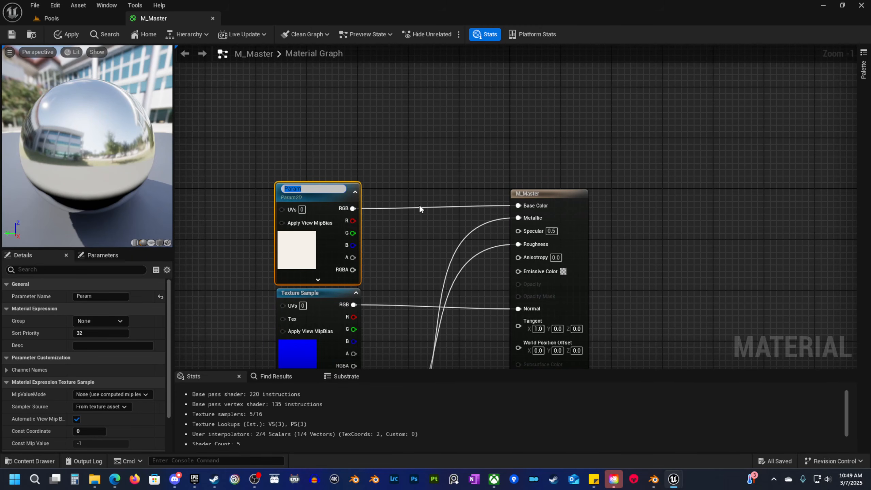
pyautogui.write('BaseColor')
pyautogui.press('Return')
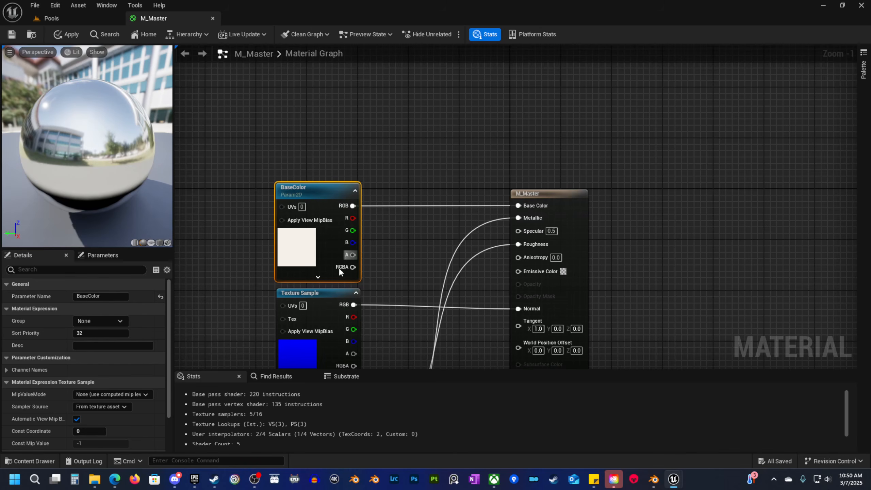
# Convert the normal map Texture Sample to a parameter named Normal.
pyautogui.moveTo(399, 274); pyautogui.dragTo(423, 200, button='right')
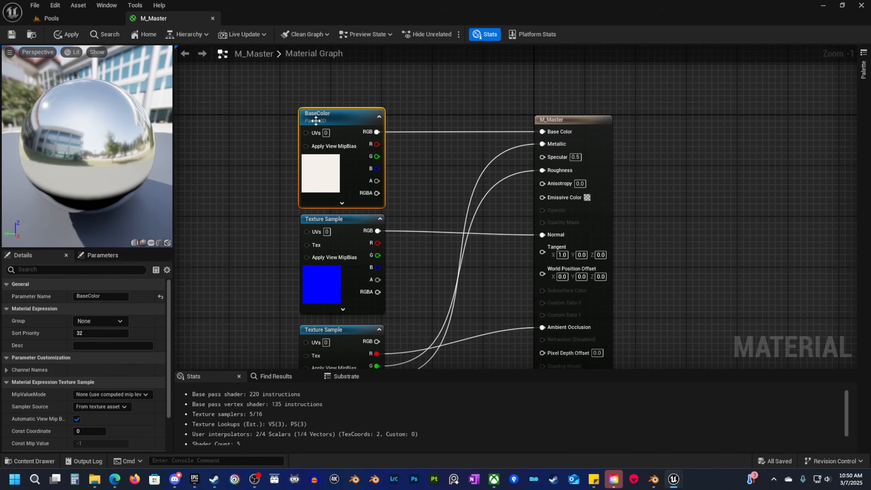
pyautogui.click(346, 224)
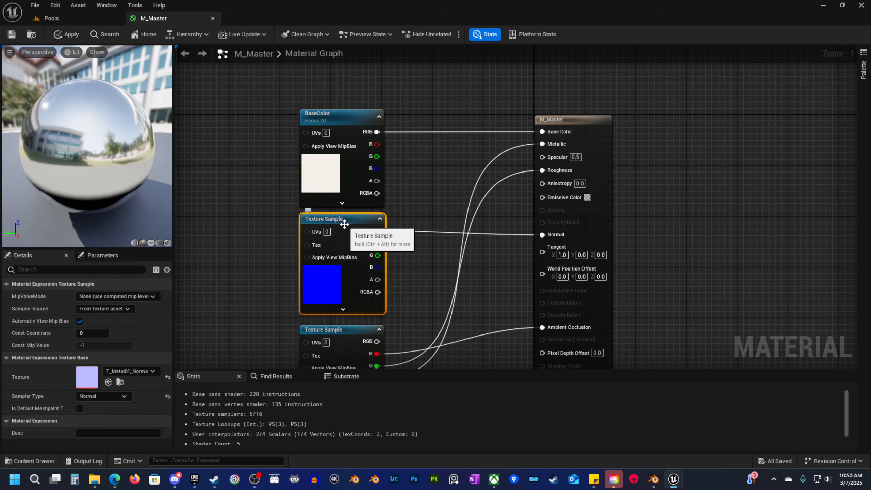
pyautogui.rightClick(345, 225)
pyautogui.click(395, 273)
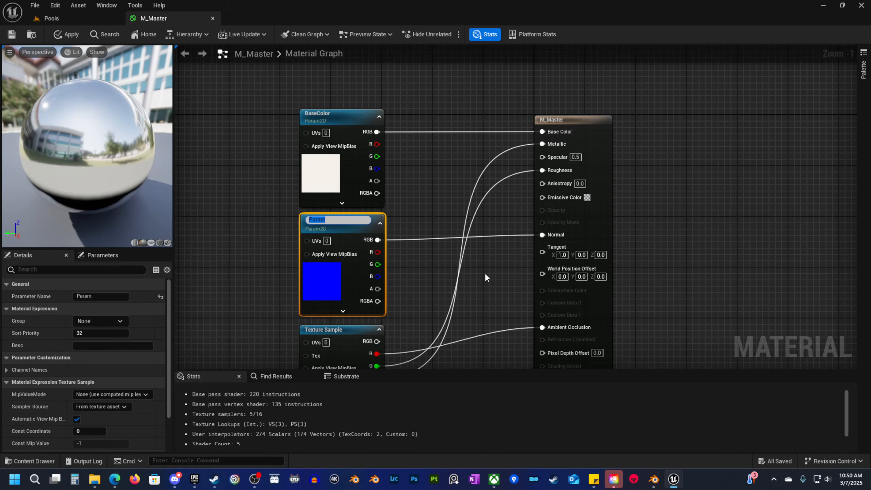
pyautogui.write('Normal')
pyautogui.press('Return')
# Convert the occlusion Texture Sample to a parameter named ORM.
pyautogui.moveTo(441, 300); pyautogui.dragTo(445, 244, button='right')
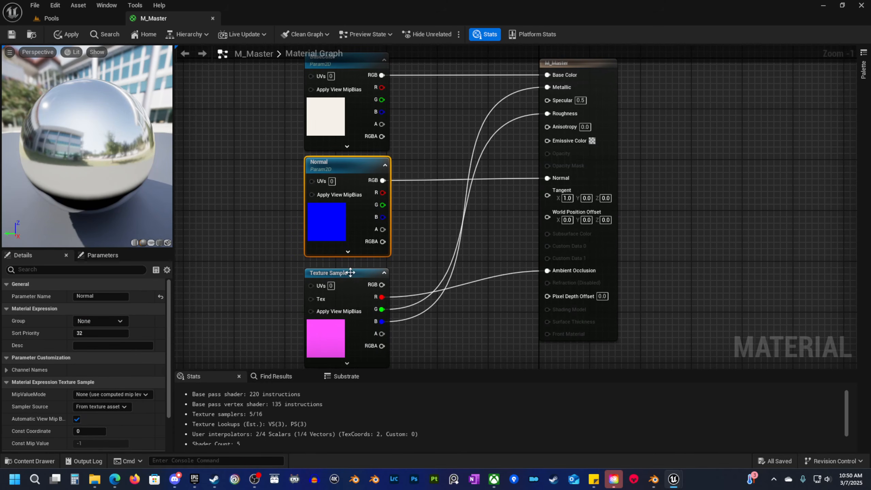
pyautogui.click(348, 274)
pyautogui.rightClick(348, 275)
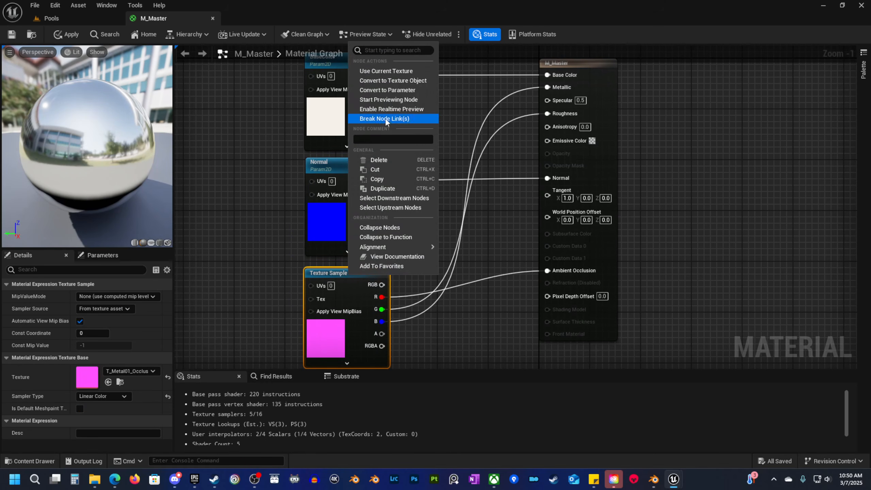
pyautogui.click(395, 90)
pyautogui.write('OR')
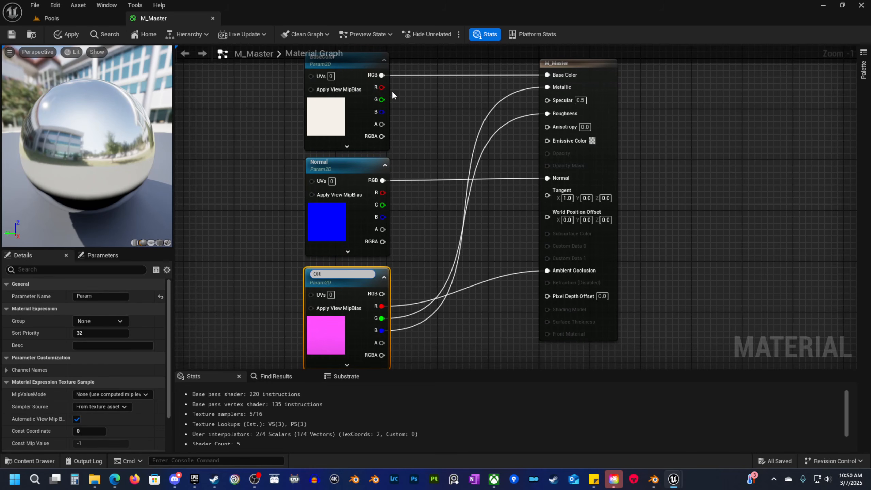
pyautogui.write('M')
pyautogui.press('Return')
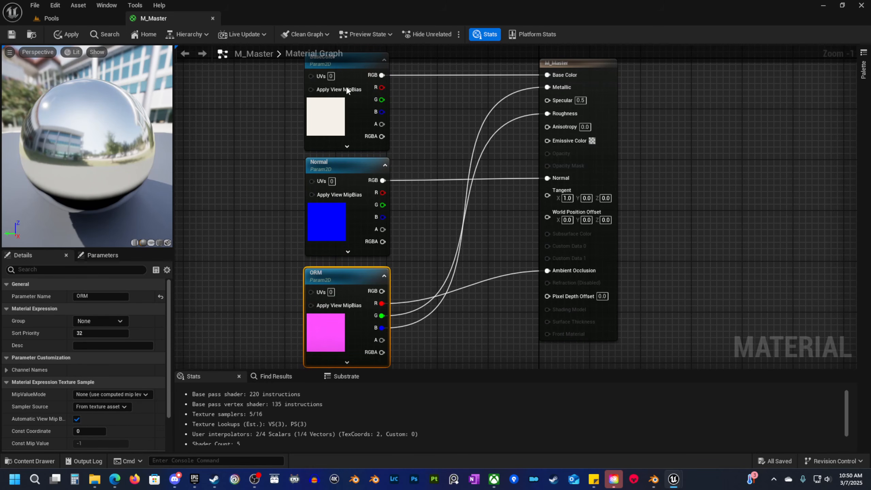
# Save the M_Master material with its three texture parameters.
pyautogui.click(279, 265)
pyautogui.press('Home')
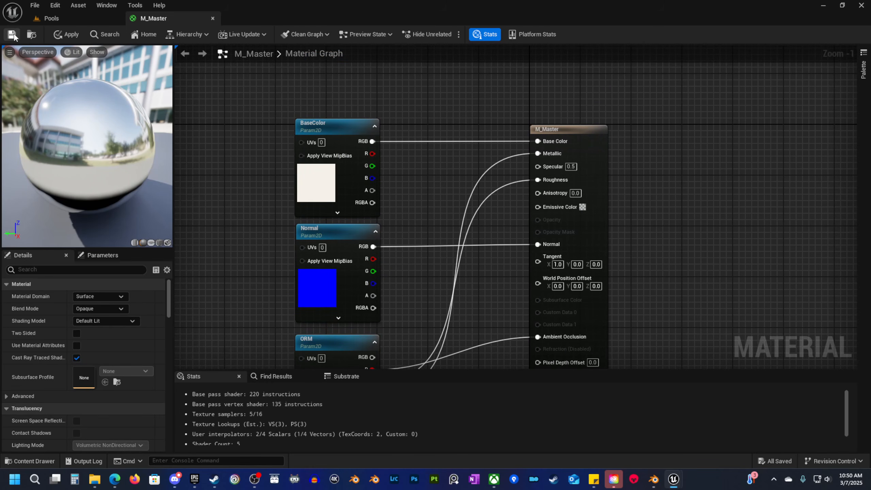
pyautogui.click(12, 35)
pyautogui.scroll(-1, 405, 231)
pyautogui.moveTo(404, 231); pyautogui.dragTo(435, 200, button='right')
pyautogui.scroll(-1, 447, 177)
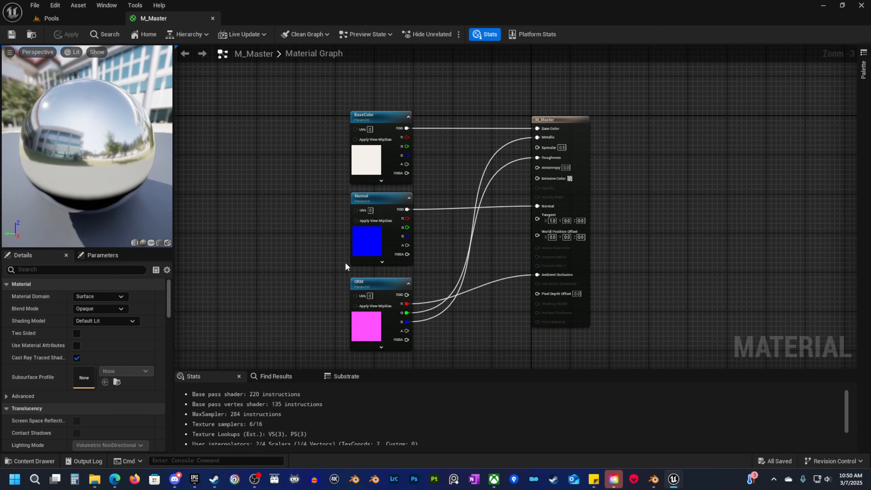
pyautogui.moveTo(365, 246); pyautogui.dragTo(336, 249, button='right')
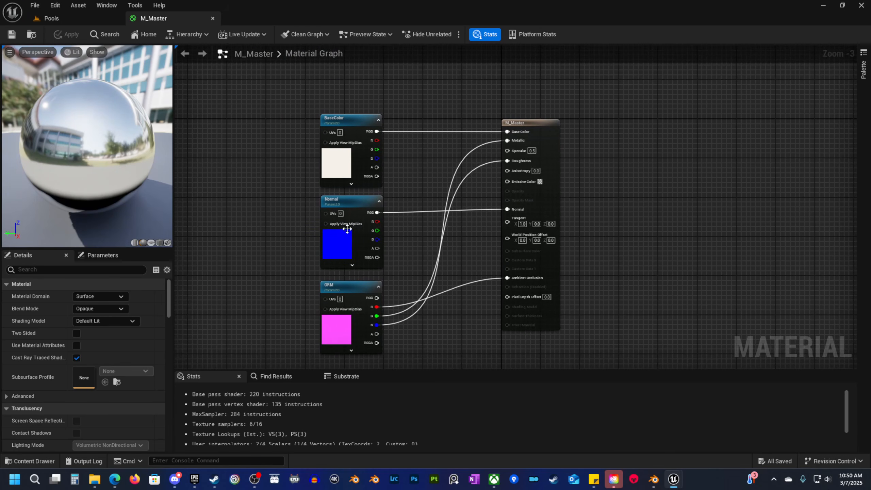
# Create a material named M_Emissive in the project's Materials folder and open it for editing.
pyautogui.click(35, 461)
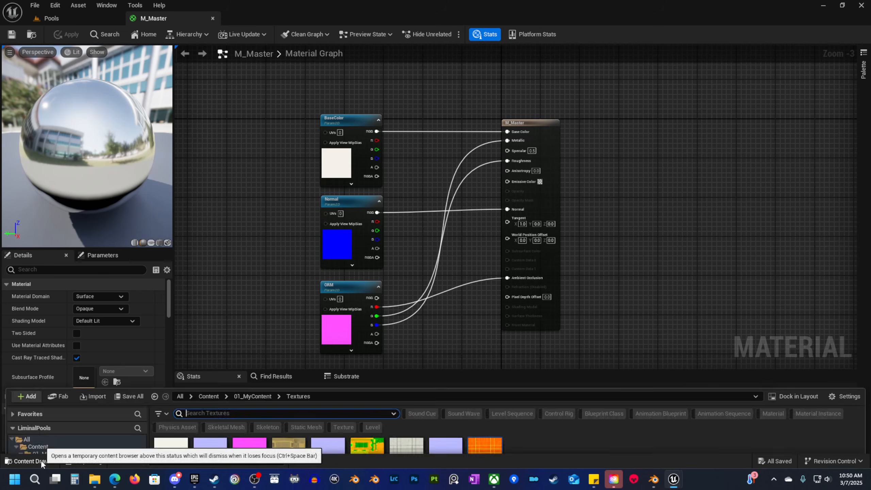
pyautogui.click(49, 311)
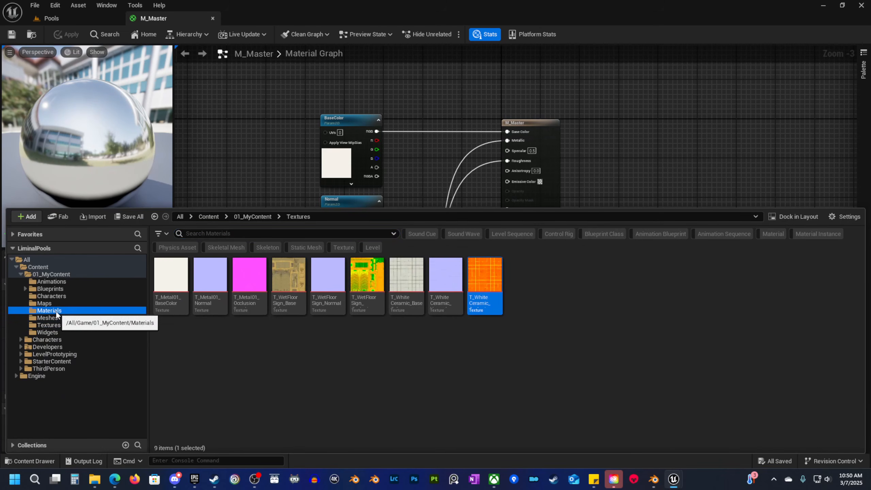
pyautogui.rightClick(229, 306)
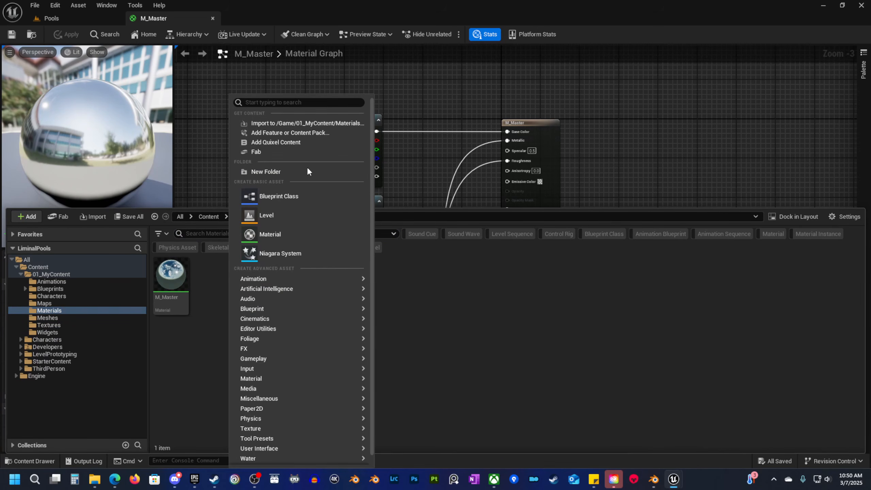
pyautogui.click(282, 235)
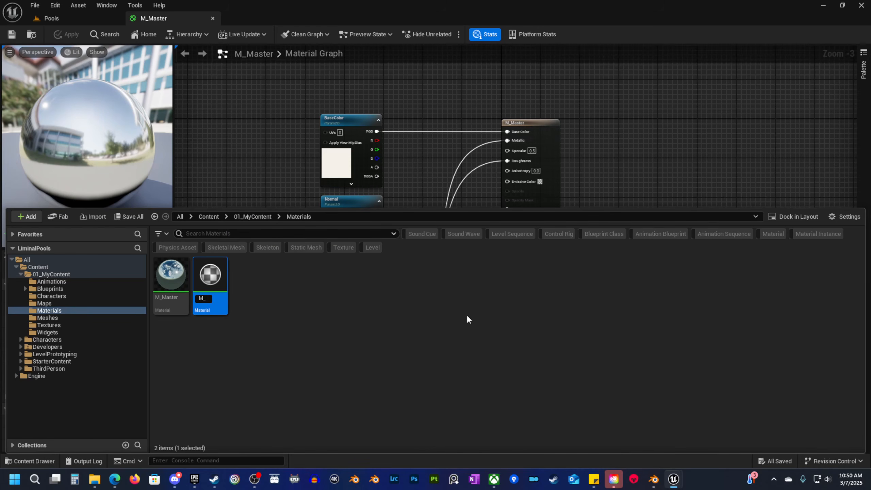
pyautogui.press('Return')
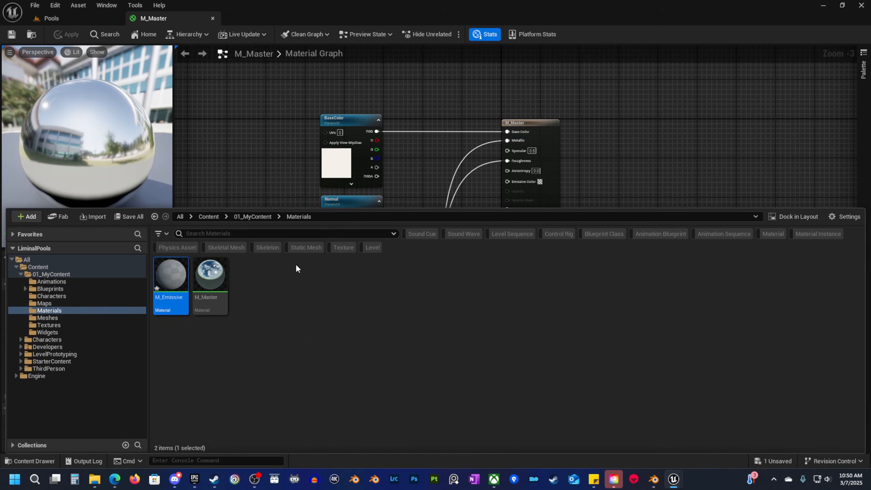
pyautogui.doubleClick(158, 289)
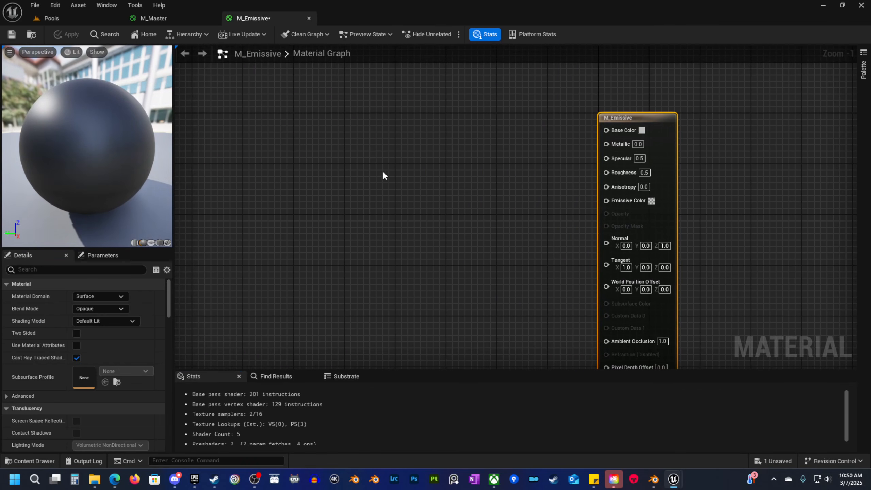
# Add a Constant3Vector node to the M_Emissive graph, ahead of the material output node.
pyautogui.click(380, 170)
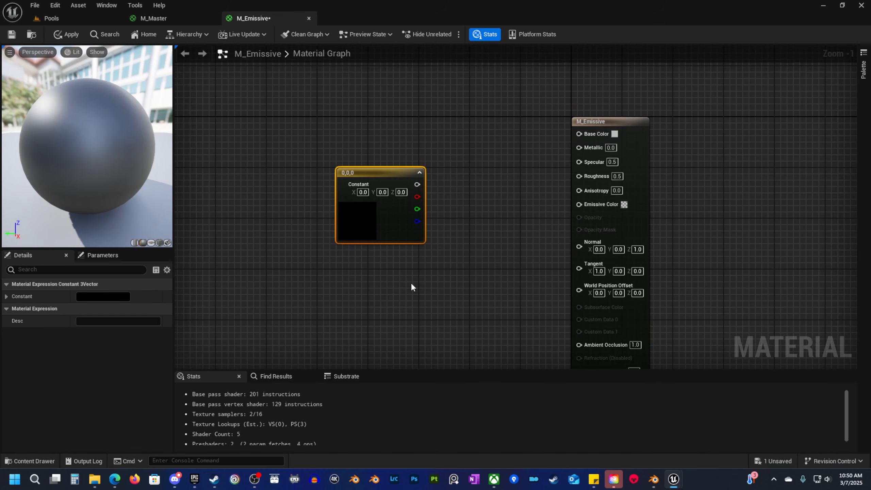
# Add a second Constant3Vector node by searching for it below the first one, and delete it.
pyautogui.rightClick(362, 292)
pyautogui.write('cons')
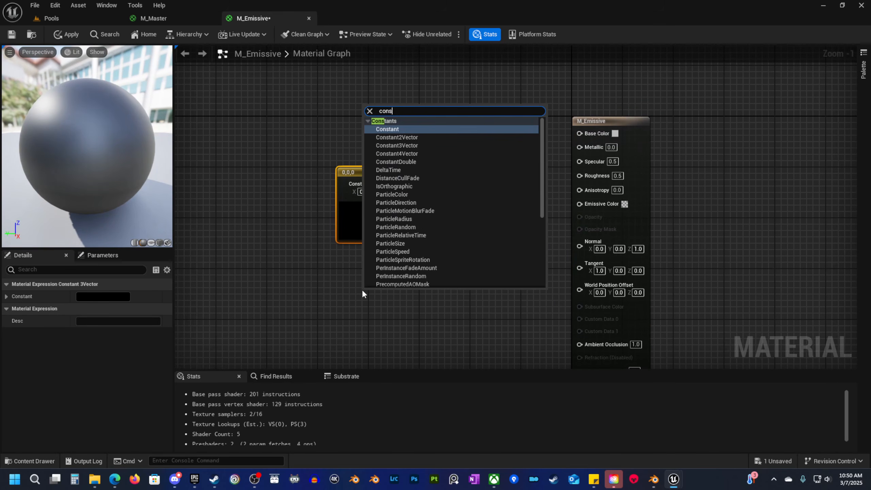
pyautogui.press('Down')
pyautogui.press('Down')
pyautogui.press('Return')
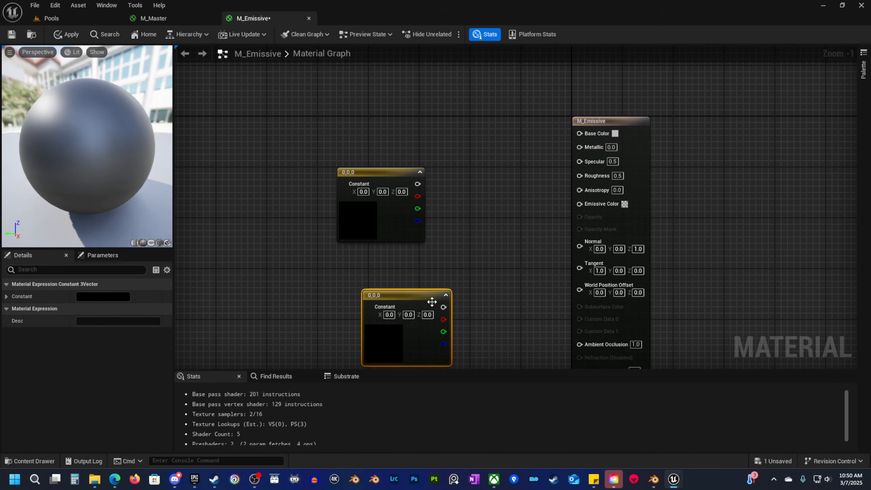
pyautogui.press('Delete')
# Try connecting the Constant3Vector output directly to the material's Emissive Color input.
pyautogui.moveTo(385, 252); pyautogui.dragTo(328, 254, button='right')
pyautogui.moveTo(360, 186); pyautogui.dragTo(510, 209)
pyautogui.click(332, 185)
# Move the Constant3Vector farther from the output node and add a Constant node with value 5 below it.
pyautogui.moveTo(314, 183); pyautogui.dragTo(280, 201)
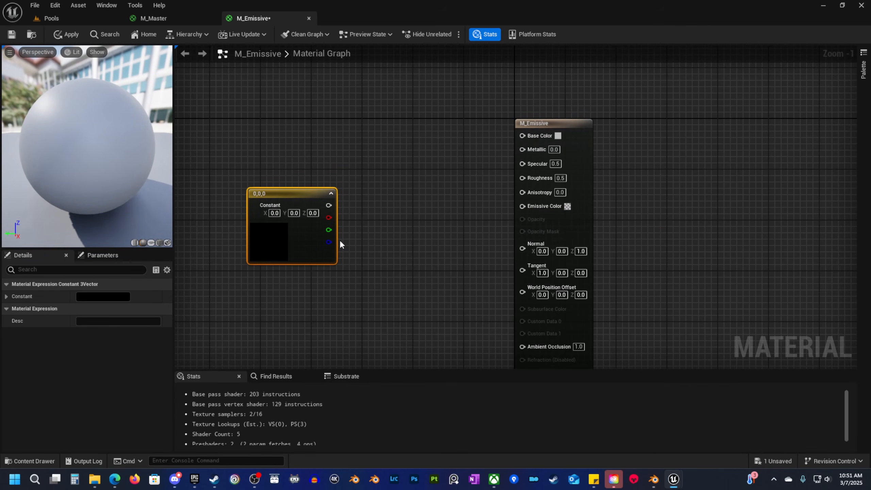
pyautogui.click(275, 307)
pyautogui.click(276, 297)
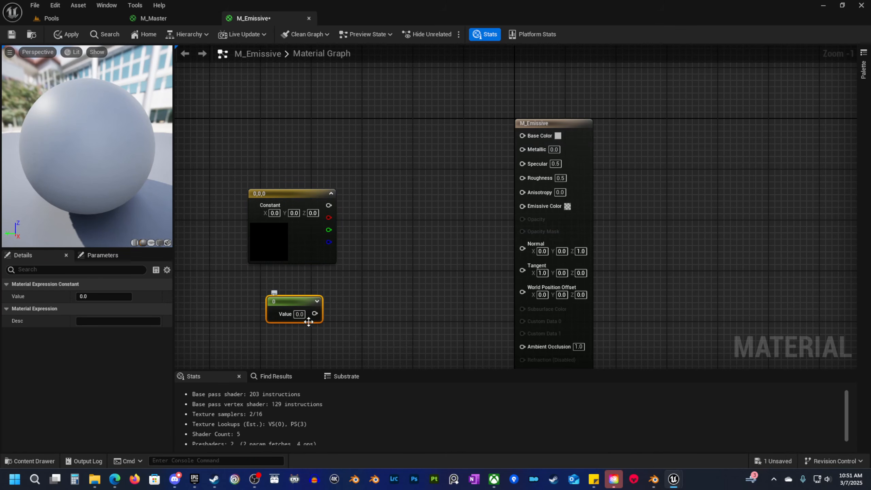
pyautogui.click(366, 302)
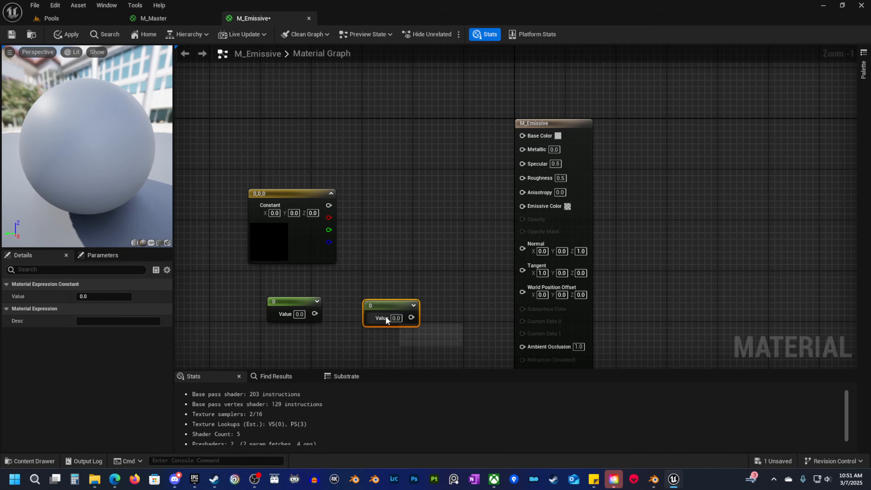
pyautogui.press('Delete')
pyautogui.click(318, 307)
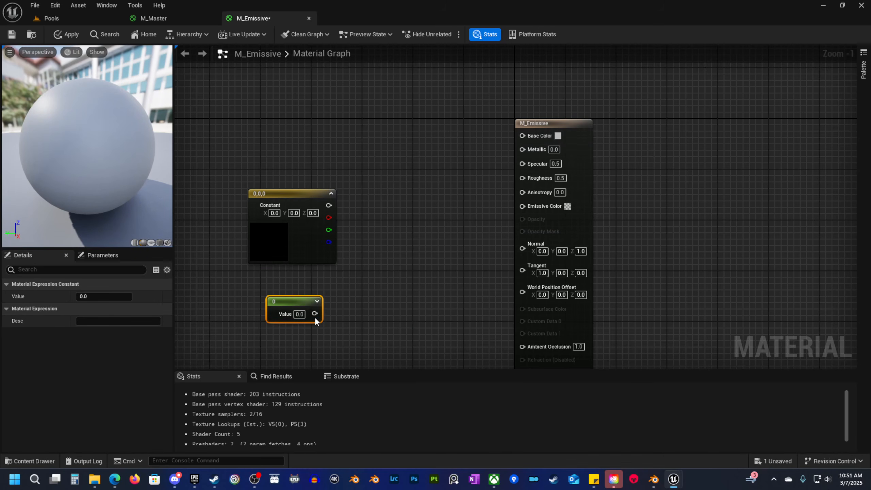
pyautogui.click(300, 315)
pyautogui.write('5')
pyautogui.click(380, 325)
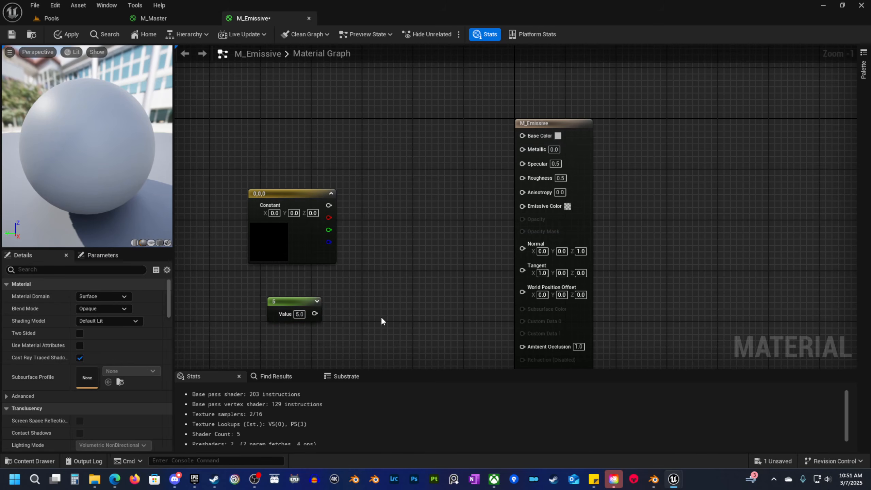
# Set the Constant3Vector colour to pure white (1, 1, 1).
pyautogui.click(261, 242)
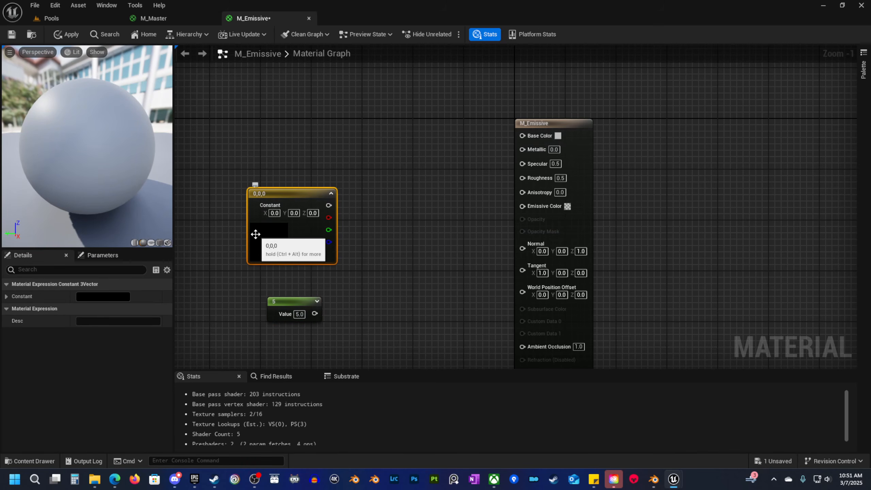
pyautogui.doubleClick(256, 234)
pyautogui.moveTo(388, 317); pyautogui.dragTo(389, 234)
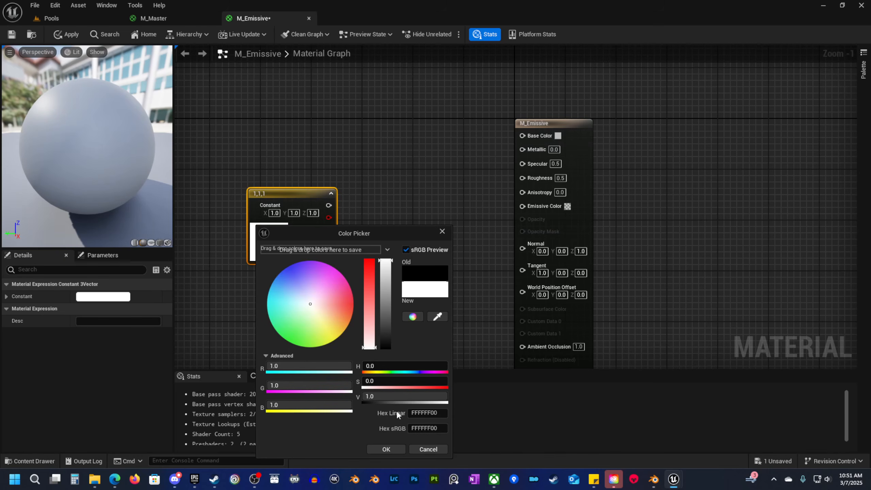
pyautogui.click(386, 449)
# Add a Multiply node with the white colour feeding input A and the Constant feeding input B.
pyautogui.moveTo(350, 239); pyautogui.dragTo(376, 238, button='right')
pyautogui.moveTo(353, 204); pyautogui.dragTo(397, 239)
pyautogui.write('mult')
pyautogui.press('Return')
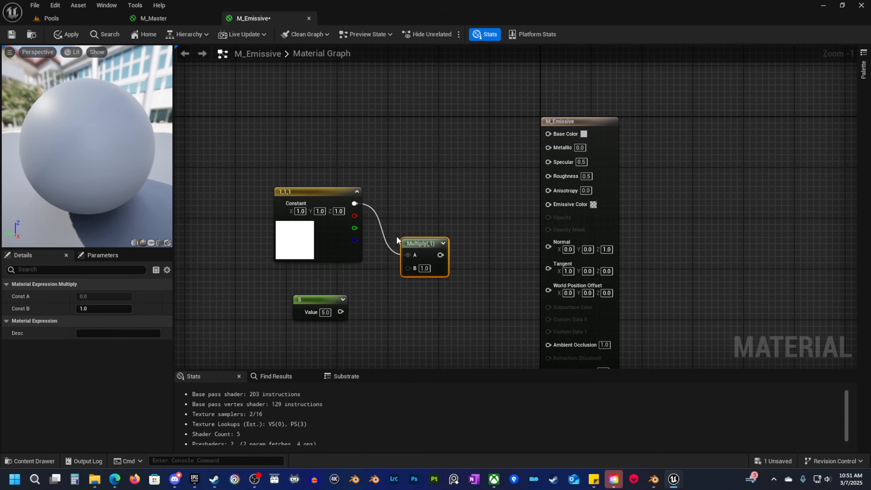
pyautogui.moveTo(340, 311); pyautogui.dragTo(404, 272)
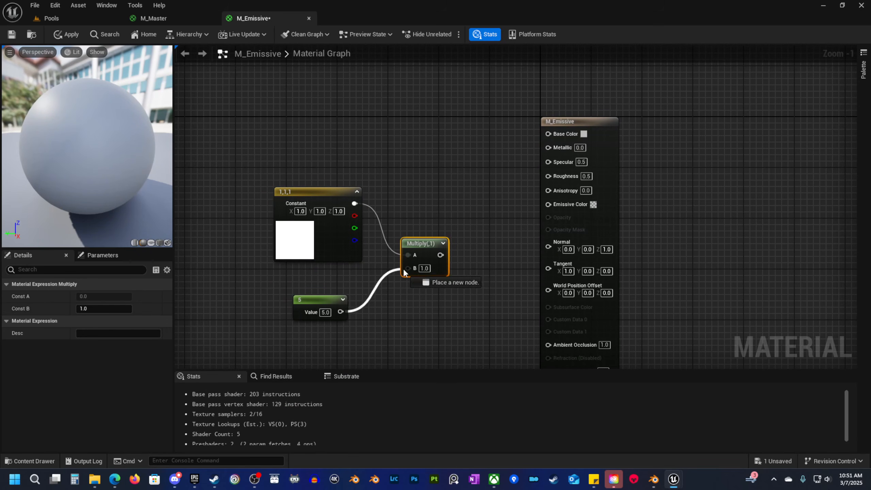
# Convert the Constant node with value 5 to a parameter named Intensity.
pyautogui.moveTo(321, 301); pyautogui.dragTo(309, 301)
pyautogui.rightClick(310, 301)
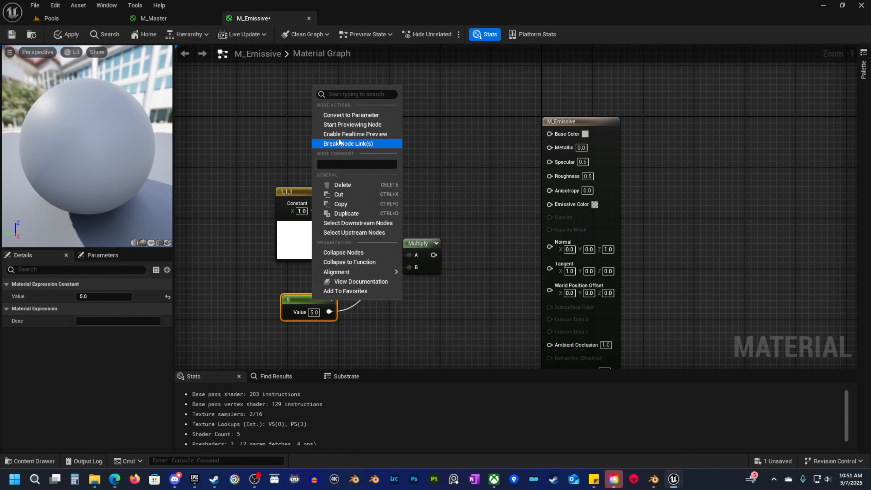
pyautogui.click(352, 115)
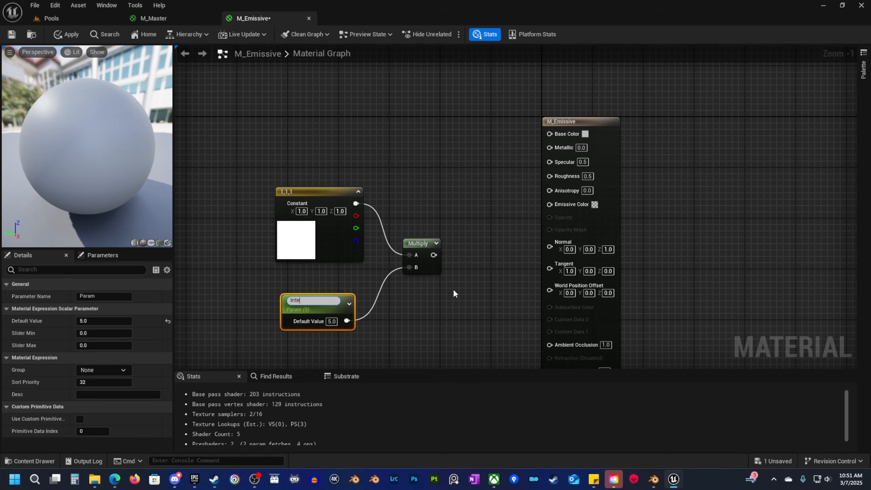
pyautogui.write('Intensity')
pyautogui.press('Return')
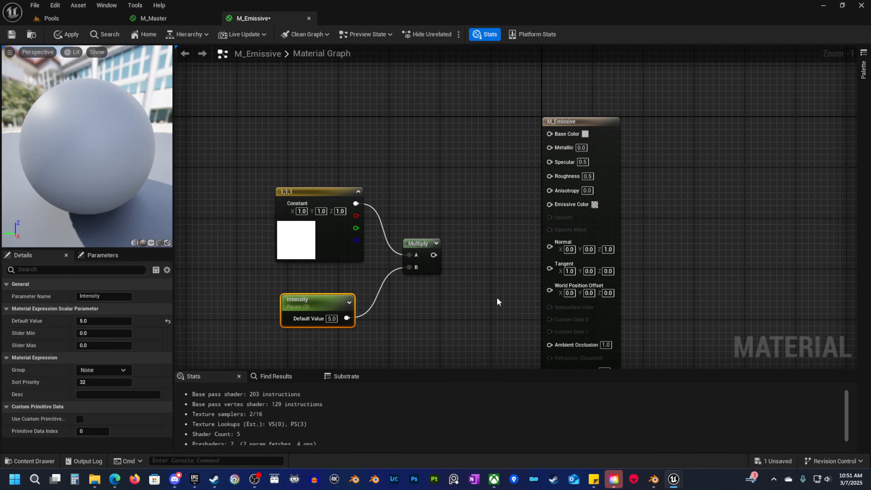
# Connect the Multiply output to Emissive Color and straighten the links between the colour, Multiply and output nodes.
pyautogui.moveTo(434, 255); pyautogui.dragTo(550, 204)
pyautogui.moveTo(418, 246); pyautogui.dragTo(436, 193)
pyautogui.moveTo(304, 165); pyautogui.dragTo(651, 221)
pyautogui.press('q')
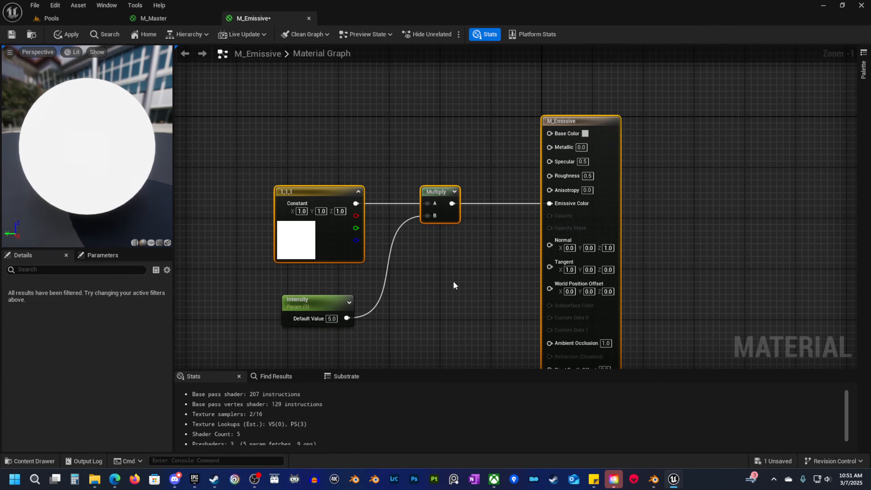
# Try out higher default values for the Intensity parameter and reset it to its default.
pyautogui.moveTo(453, 282); pyautogui.dragTo(468, 253, button='right')
pyautogui.click(346, 273)
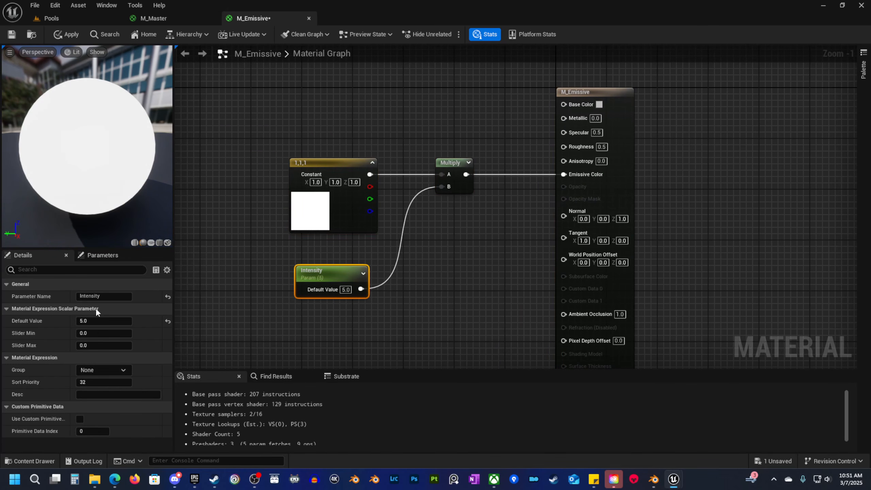
pyautogui.moveTo(99, 323); pyautogui.dragTo(111, 321)
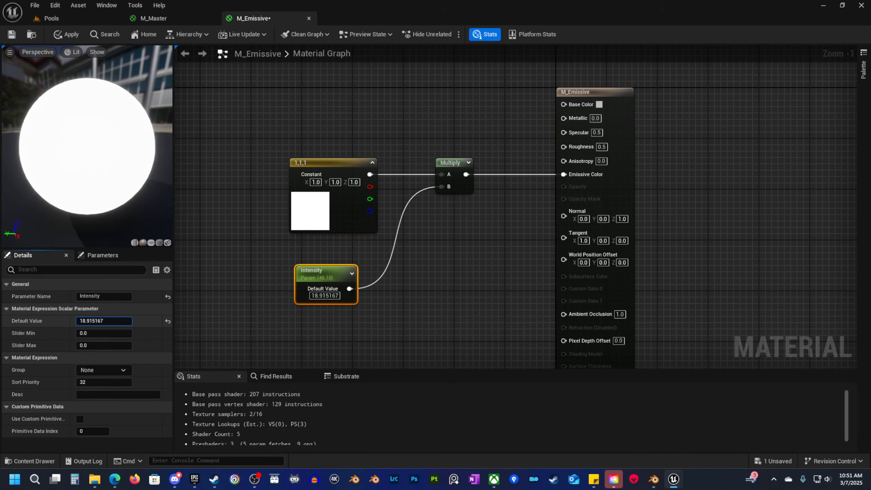
pyautogui.click(168, 321)
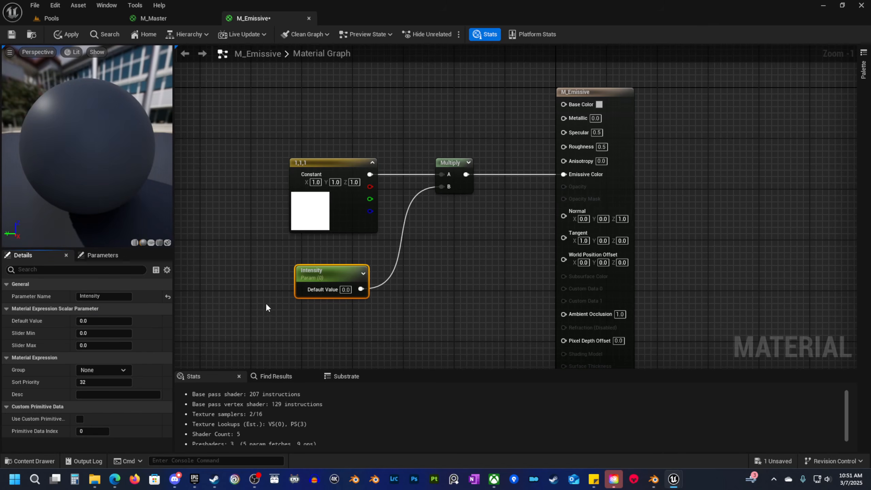
# Set the Intensity parameter's default value to 5 and save the M_Emissive material.
pyautogui.click(101, 321)
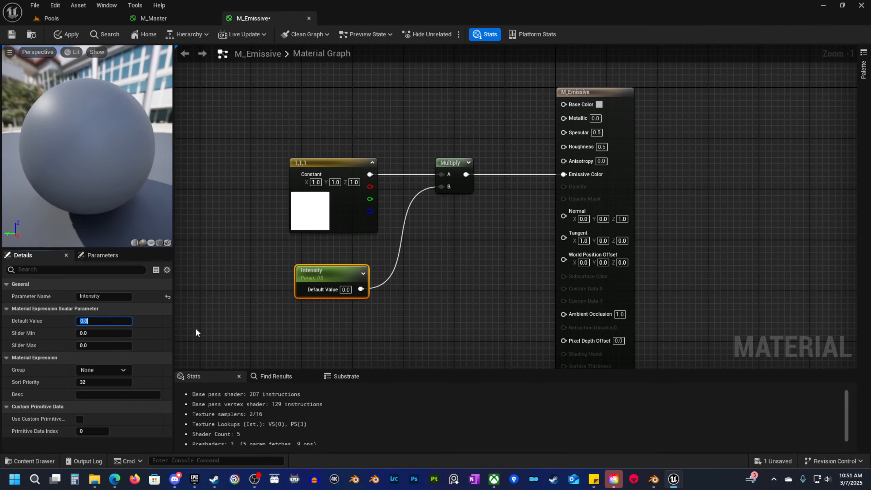
pyautogui.write('5')
pyautogui.click(232, 285)
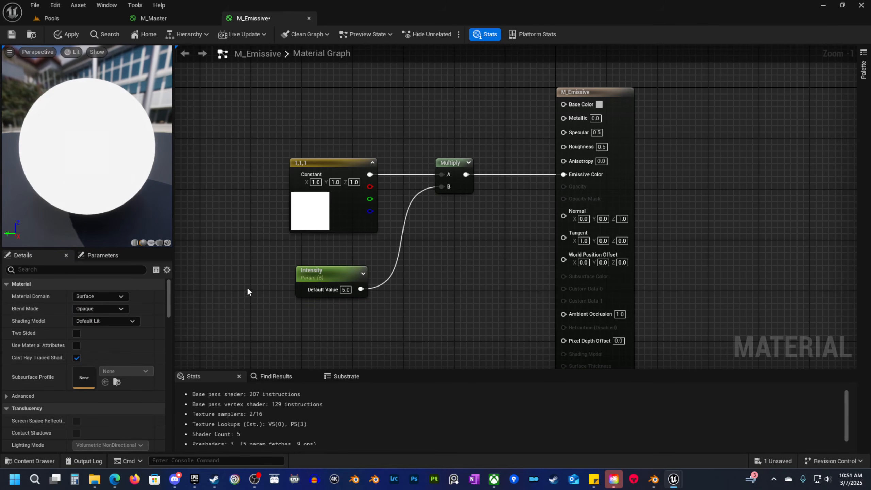
pyautogui.click(11, 34)
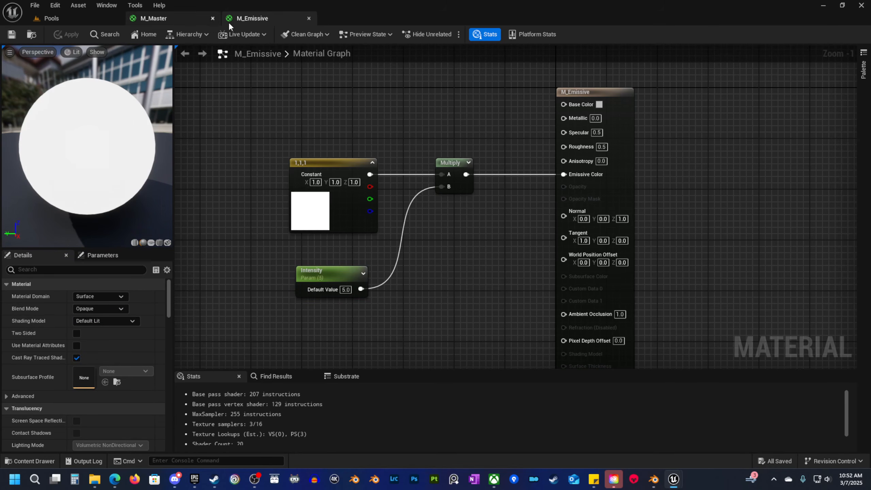
# Create a material named M_WorldAligned in the Materials folder and open it for editing.
pyautogui.click(36, 462)
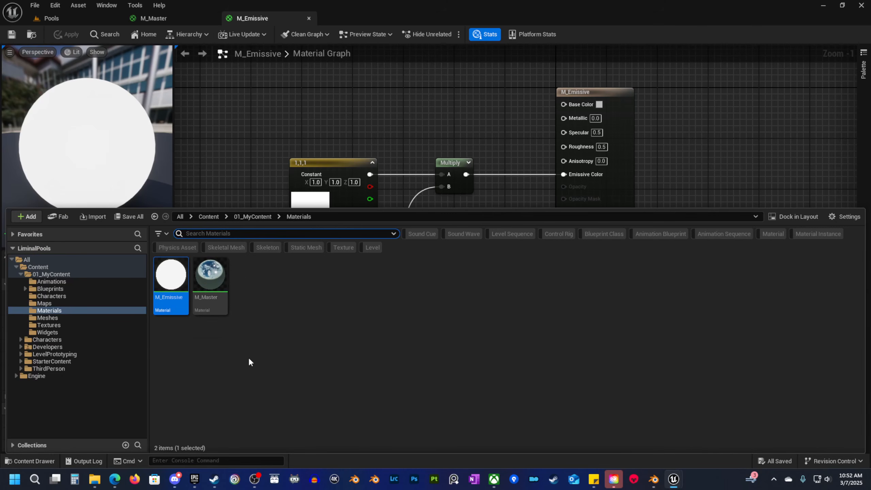
pyautogui.rightClick(282, 305)
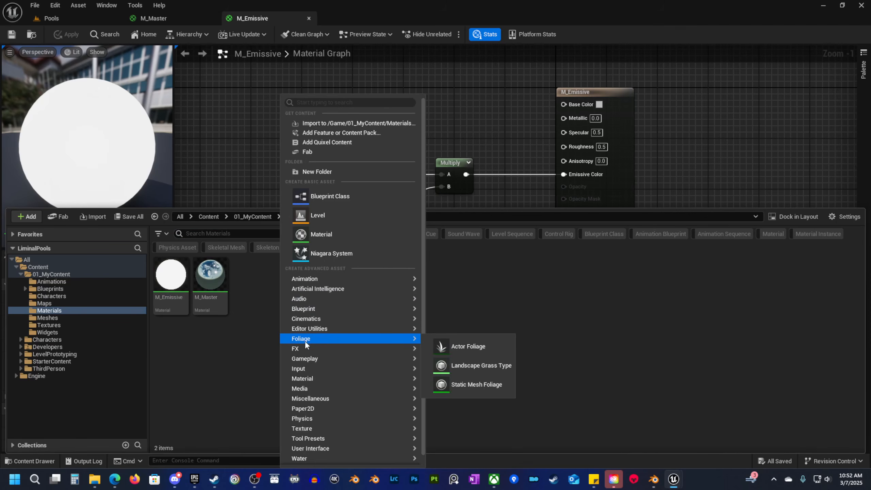
pyautogui.click(326, 234)
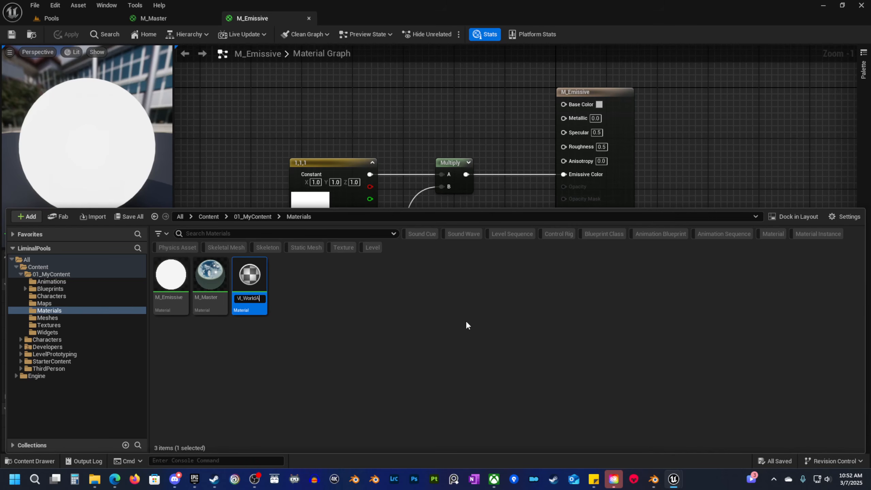
pyautogui.write('M_WorldAligned')
pyautogui.press('Return')
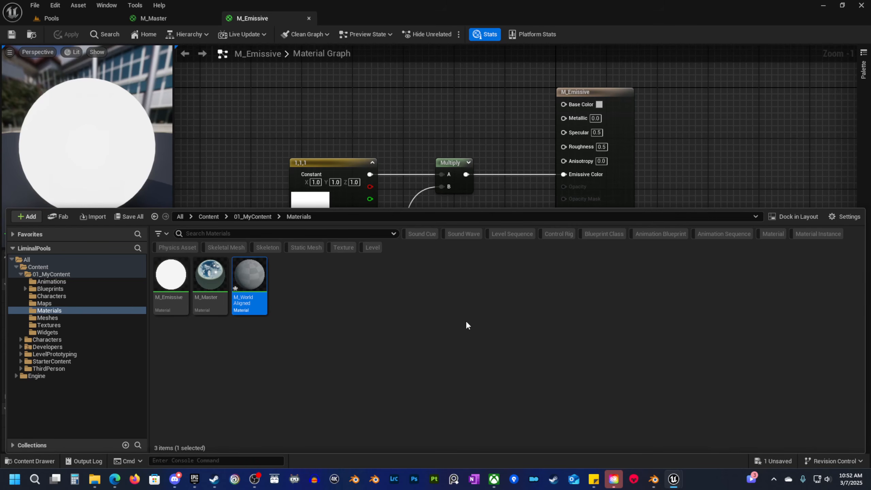
pyautogui.doubleClick(246, 284)
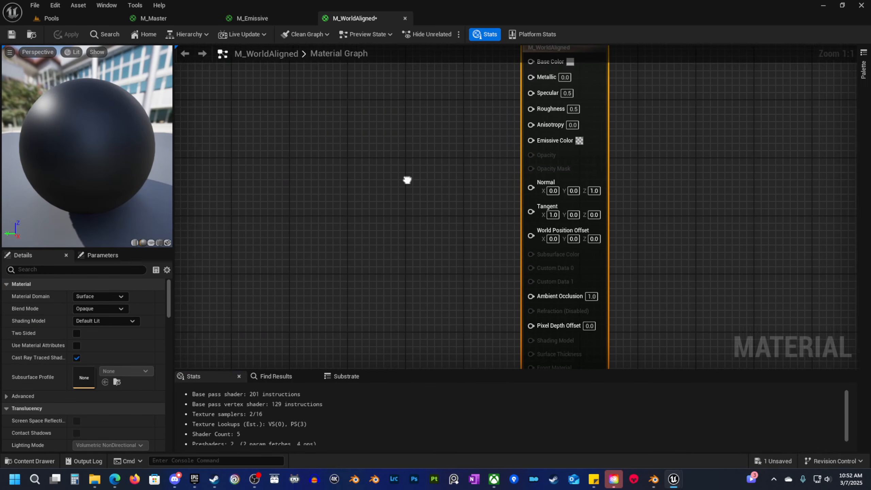
# Place the SM_Wall01 mesh from the Meshes folder over the lake in the Pools level, at about X -2310, Y 1370, Z 210.
pyautogui.click(65, 18)
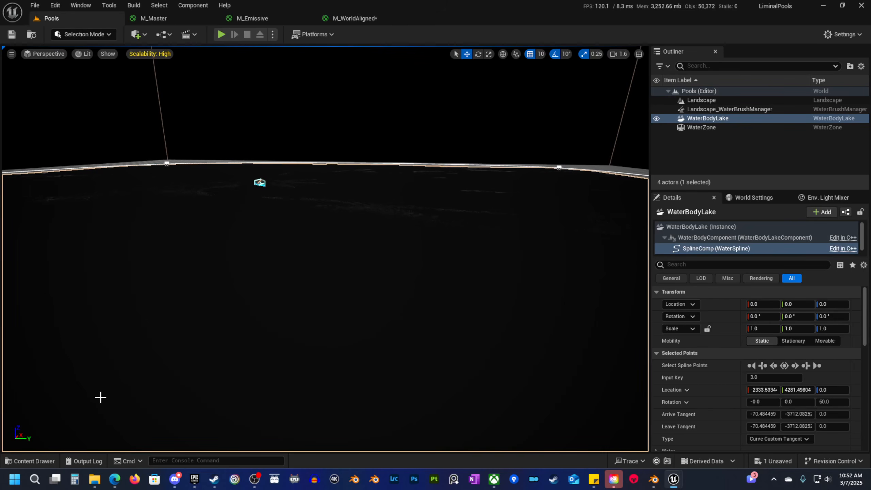
pyautogui.click(34, 460)
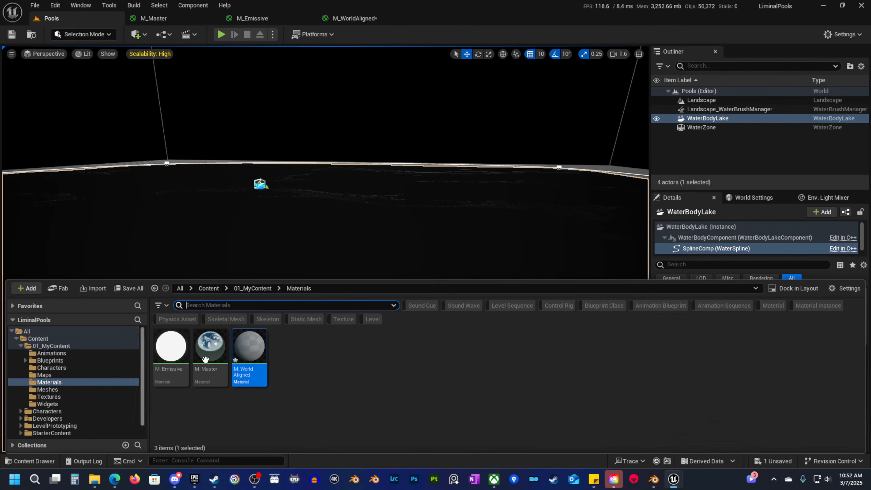
pyautogui.click(56, 390)
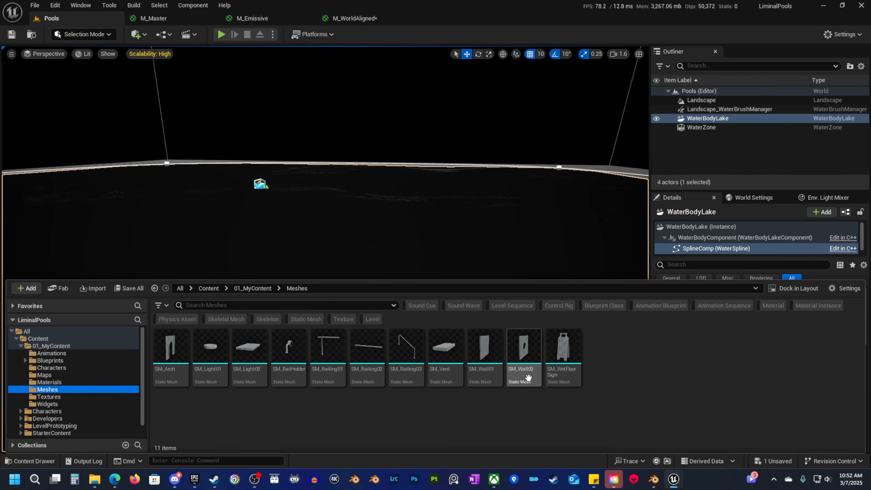
pyautogui.moveTo(484, 347); pyautogui.dragTo(361, 277)
pyautogui.moveTo(351, 316); pyautogui.dragTo(354, 277)
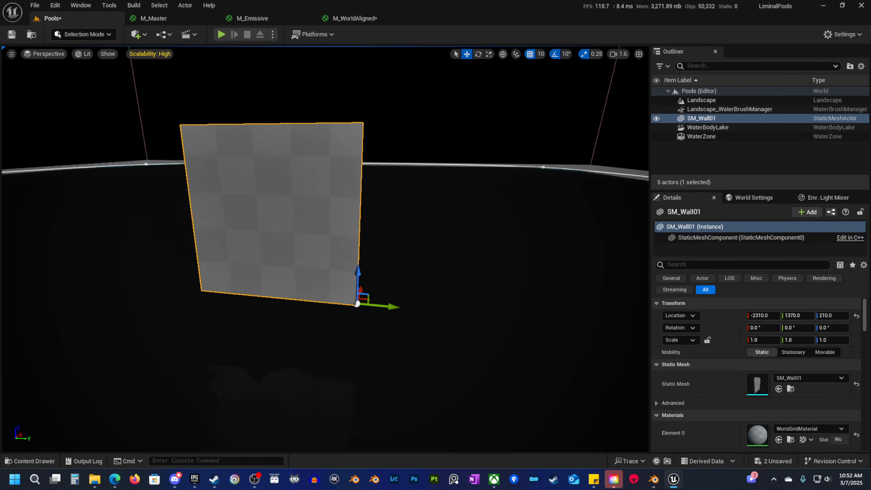
pyautogui.press('w')
pyautogui.scroll(-4, 354, 277)
pyautogui.moveTo(355, 277)
pyautogui.mouseDown(button='right')
pyautogui.moveTo(374, 276)
pyautogui.moveTo(355, 277)
pyautogui.mouseUp(button='right')
pyautogui.press('s')
# Create a material instance of M_Master named MI_WallEx in the Materials folder and apply it to the wall.
pyautogui.click(24, 462)
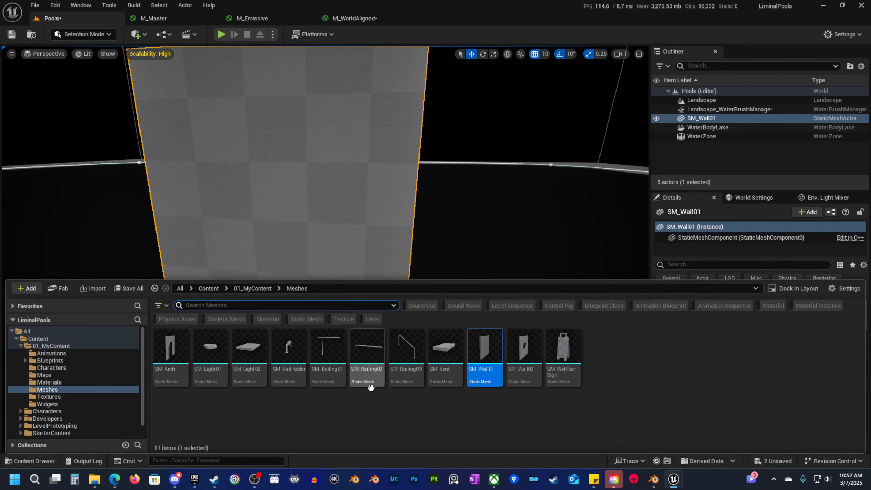
pyautogui.click(56, 381)
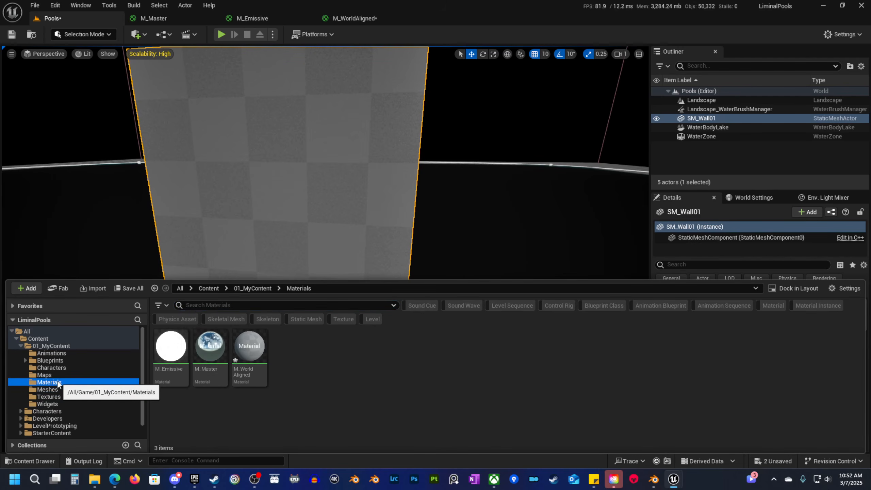
pyautogui.click(210, 347)
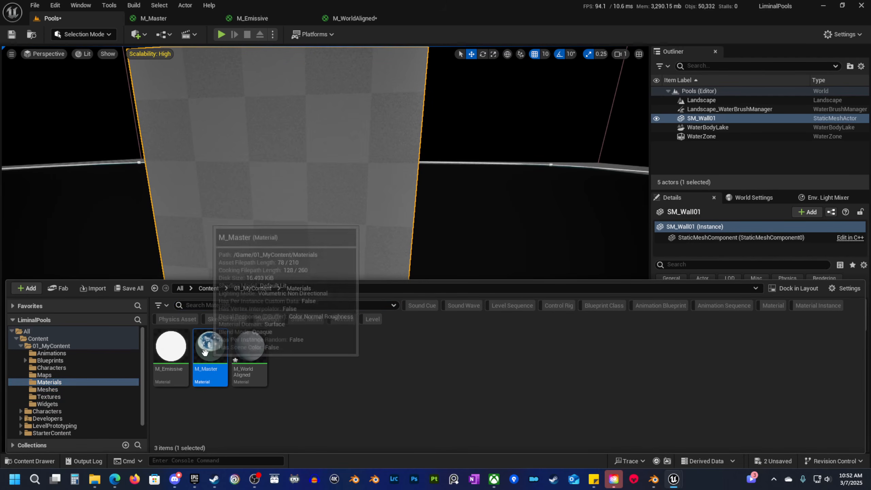
pyautogui.rightClick(210, 345)
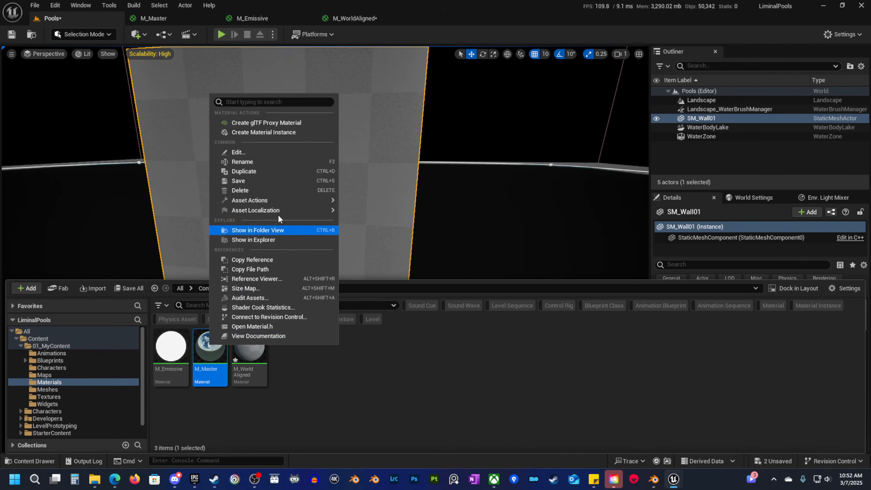
pyautogui.click(270, 133)
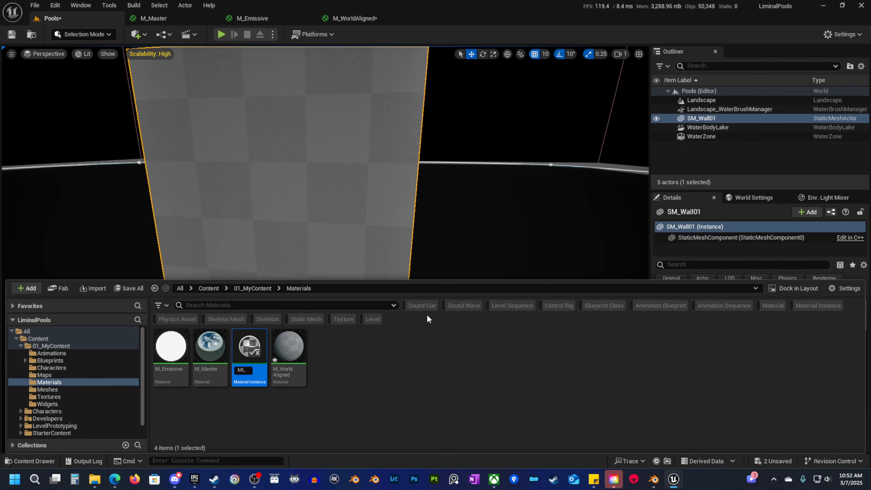
pyautogui.write('MI_WallEx')
pyautogui.press('Return')
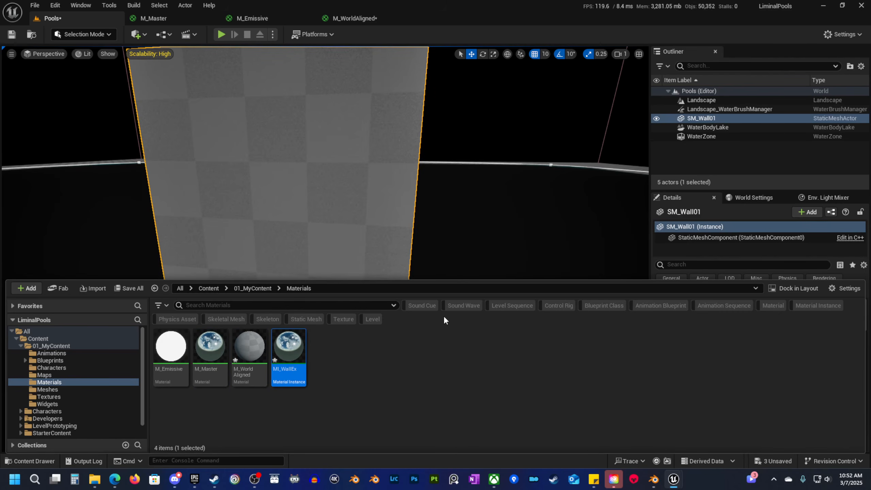
pyautogui.moveTo(301, 359); pyautogui.dragTo(326, 191)
pyautogui.moveTo(367, 226); pyautogui.dragTo(364, 222, button='right')
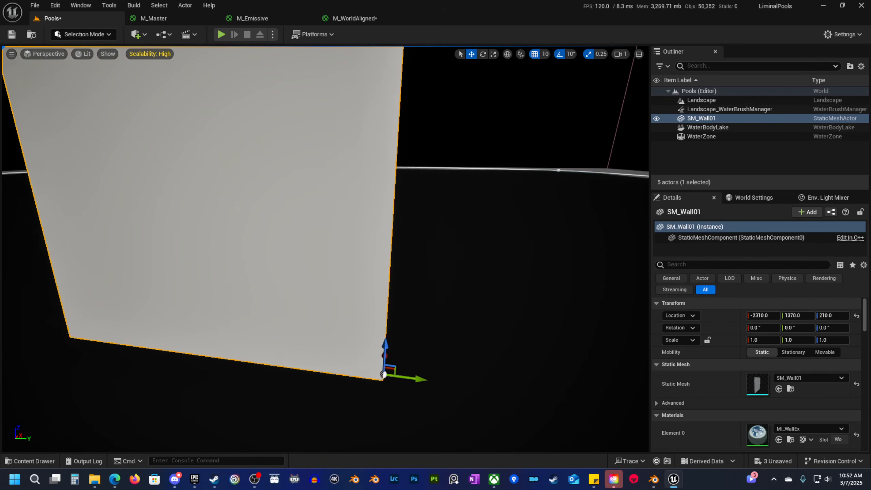
# Open MI_WallEx in a floating window over the Pools level and enable its BaseColor, Normal and ORM texture overrides.
pyautogui.click(30, 461)
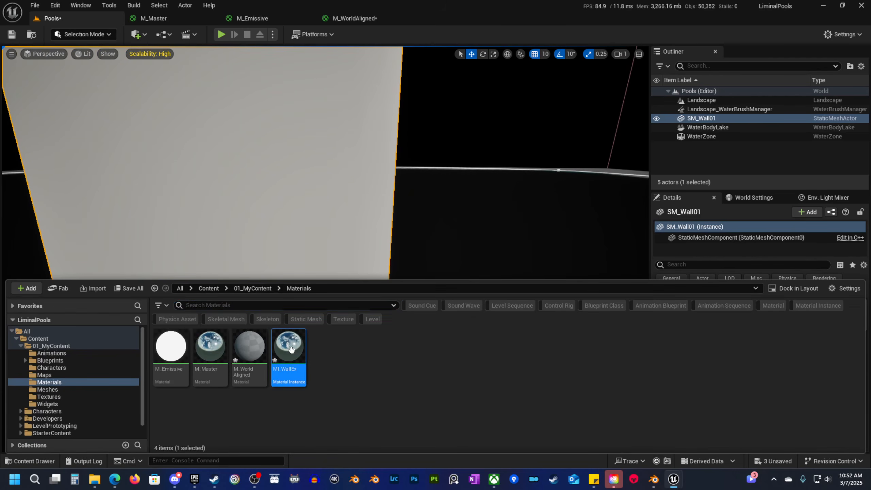
pyautogui.doubleClick(290, 357)
pyautogui.moveTo(438, 17); pyautogui.dragTo(482, 85)
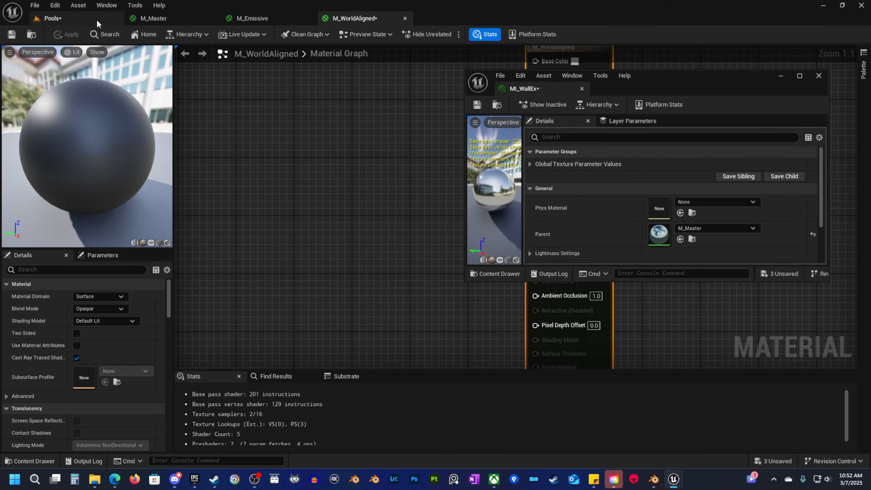
pyautogui.click(71, 18)
pyautogui.click(530, 164)
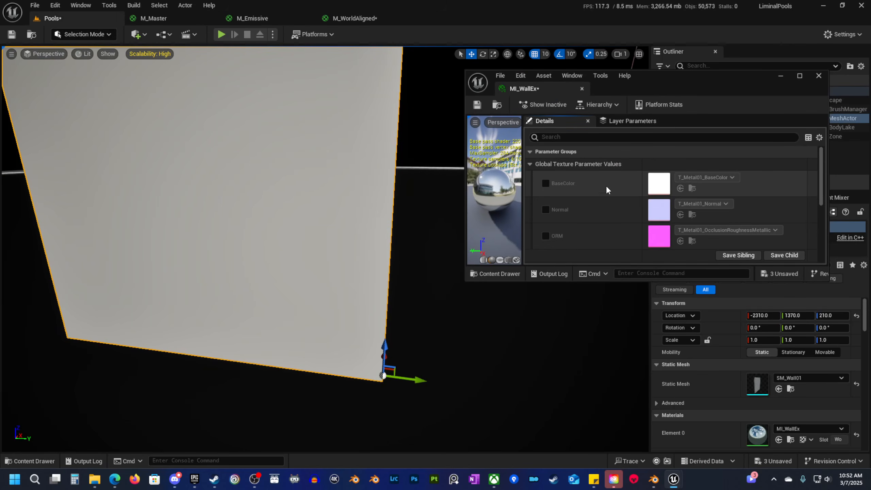
pyautogui.click(546, 183)
pyautogui.click(546, 210)
pyautogui.click(546, 236)
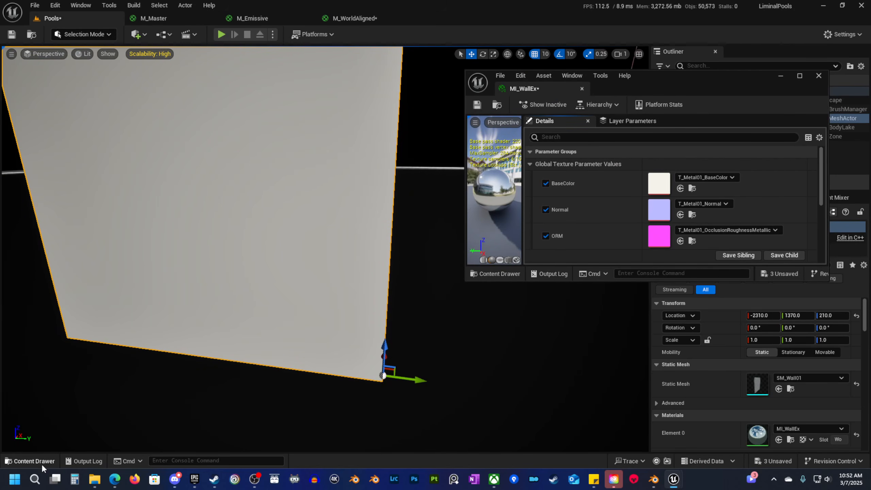
# Assign T_WhiteCeramic_BaseColor, T_WhiteCeramic_Normal and T_WhiteCeramic_OcclusionRoughnessMetallic to the matching BaseColor, Normal and ORM parameters of MI_WallEx.
pyautogui.click(30, 461)
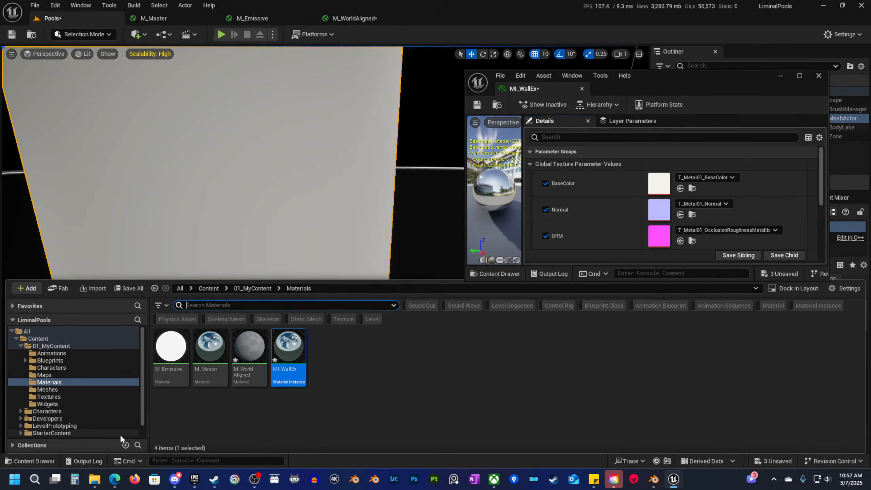
pyautogui.click(50, 404)
pyautogui.click(48, 397)
pyautogui.click(408, 346)
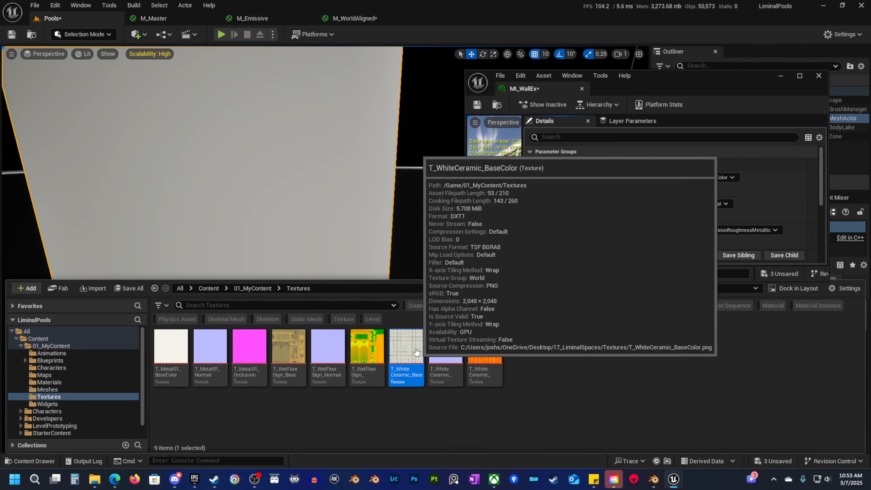
pyautogui.moveTo(416, 353); pyautogui.dragTo(659, 183)
pyautogui.click(446, 347)
pyautogui.moveTo(445, 346); pyautogui.dragTo(651, 215)
pyautogui.moveTo(485, 347); pyautogui.dragTo(659, 237)
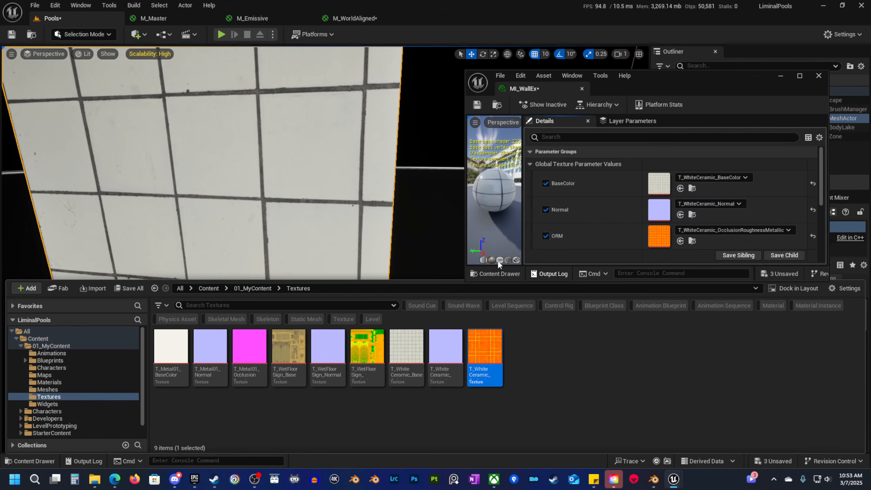
# Try scaling the wall's thickness to 14 along X to check how the tile texture stretches.
pyautogui.press('s')
pyautogui.moveTo(387, 237); pyautogui.dragTo(353, 264, button='right')
pyautogui.scroll(-1, 360, 241)
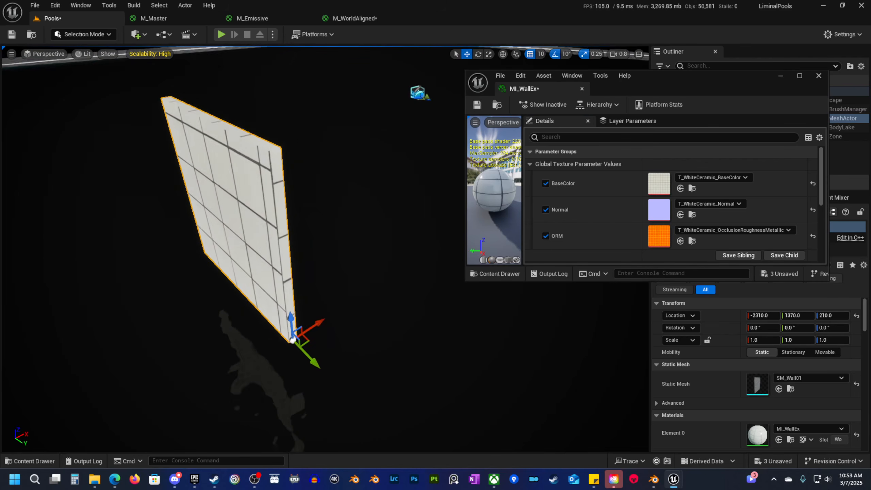
pyautogui.moveTo(409, 228); pyautogui.dragTo(403, 235, button='right')
pyautogui.press('w')
pyautogui.press('r')
pyautogui.moveTo(332, 325); pyautogui.dragTo(475, 247)
pyautogui.press('a')
pyautogui.moveTo(355, 368); pyautogui.dragTo(421, 364, button='right')
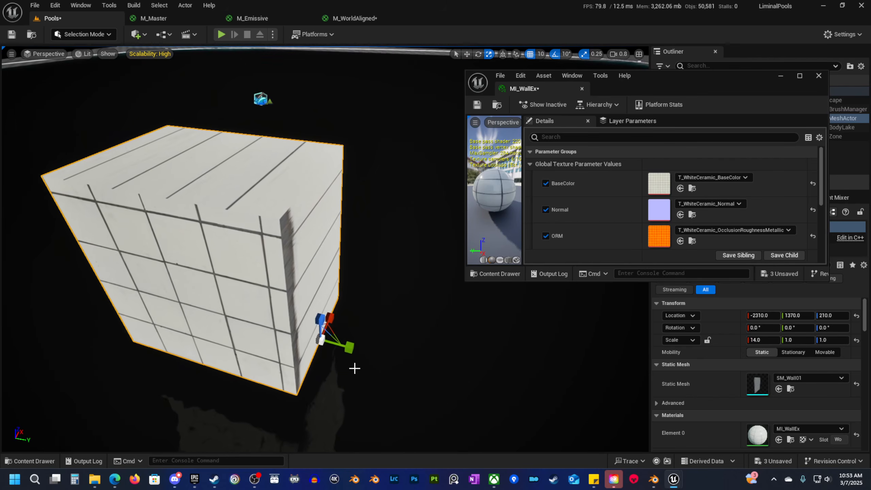
# Try stretching the thickened wall's height to a Z scale of 3 and inspect the tiles up close.
pyautogui.moveTo(320, 319); pyautogui.dragTo(321, 293)
pyautogui.press('a')
pyautogui.press('s')
pyautogui.scroll(2, 325, 295)
pyautogui.moveTo(326, 295)
pyautogui.mouseDown(button='right')
pyautogui.moveTo(353, 278)
pyautogui.moveTo(308, 280)
pyautogui.moveTo(331, 285)
pyautogui.mouseUp(button='right')
pyautogui.press('d')
pyautogui.press('s')
pyautogui.press('a')
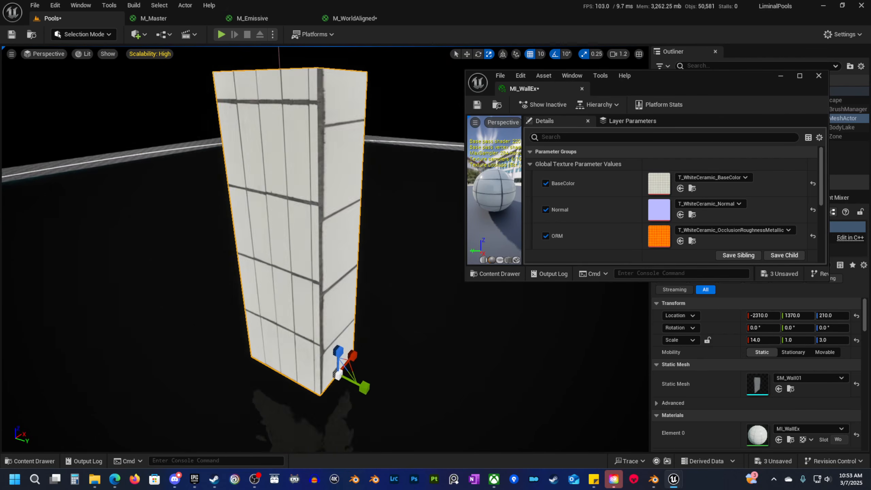
pyautogui.press('w')
pyautogui.press('d')
pyautogui.moveTo(277, 365)
pyautogui.mouseDown(button='right')
pyautogui.moveTo(285, 365)
pyautogui.moveTo(277, 365)
pyautogui.mouseUp(button='right')
pyautogui.press('a')
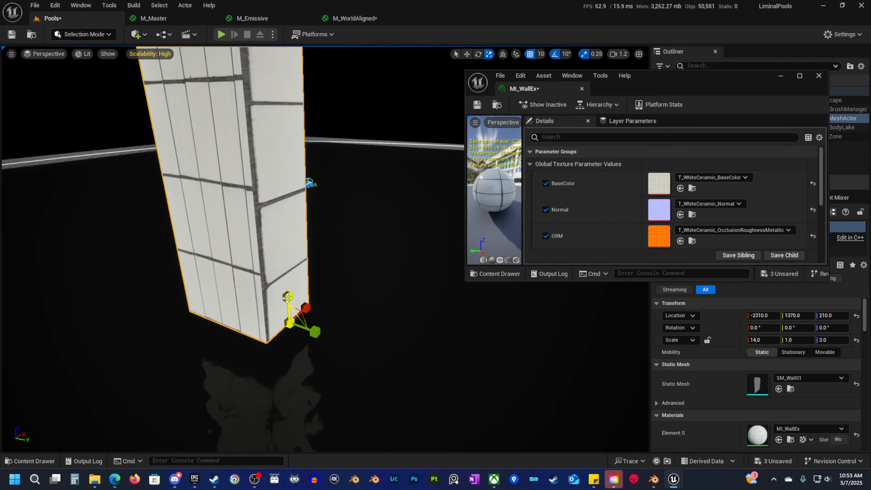
# Try lowering the wall's Z scale to 1.25 and inspect the tile distortion on its different sides.
pyautogui.moveTo(287, 297); pyautogui.dragTo(288, 316)
pyautogui.moveTo(324, 318); pyautogui.dragTo(285, 357, button='right')
pyautogui.press('w')
pyautogui.press('d')
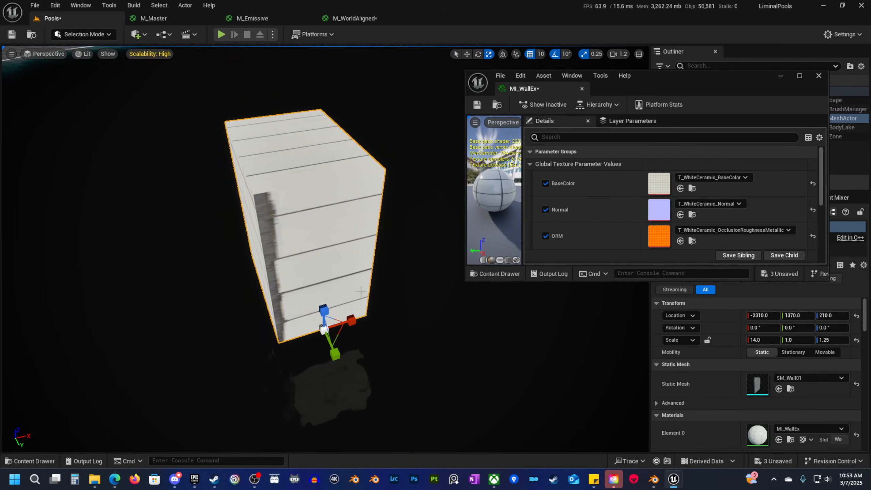
pyautogui.press('a')
pyautogui.moveTo(375, 235); pyautogui.dragTo(398, 238, button='right')
pyautogui.press('s')
pyautogui.press('a')
pyautogui.moveTo(311, 224); pyautogui.dragTo(338, 219, button='right')
pyautogui.press('w')
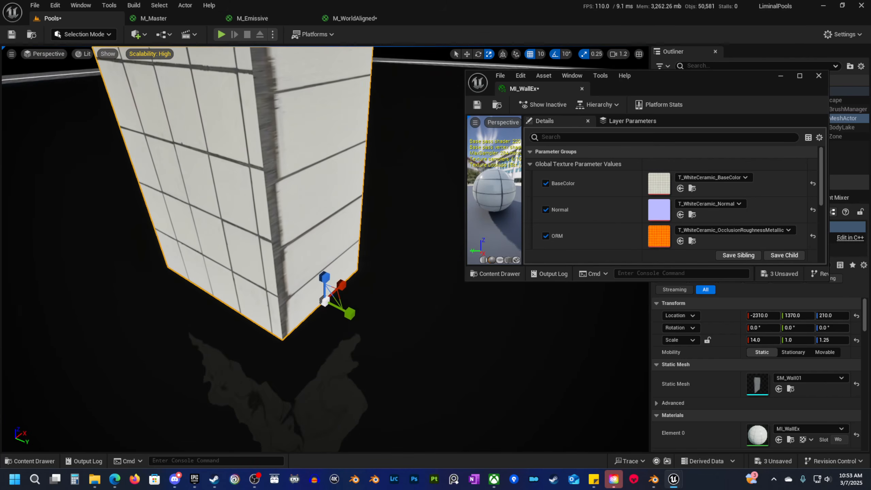
pyautogui.moveTo(364, 286); pyautogui.dragTo(370, 253, button='right')
# Undo the height and thickness scale changes made to the wall.
pyautogui.hotkey('ctrl', 'z')
pyautogui.hotkey('ctrl', 'z')
pyautogui.hotkey('ctrl', 'z')
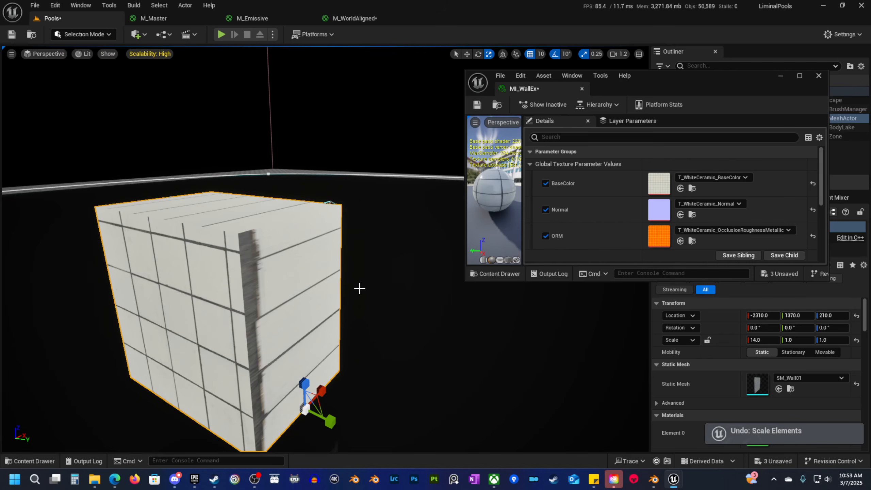
pyautogui.moveTo(365, 286); pyautogui.dragTo(386, 289, button='right')
pyautogui.press('w')
pyautogui.press('s')
pyautogui.scroll(-3, 370, 302)
pyautogui.press('d')
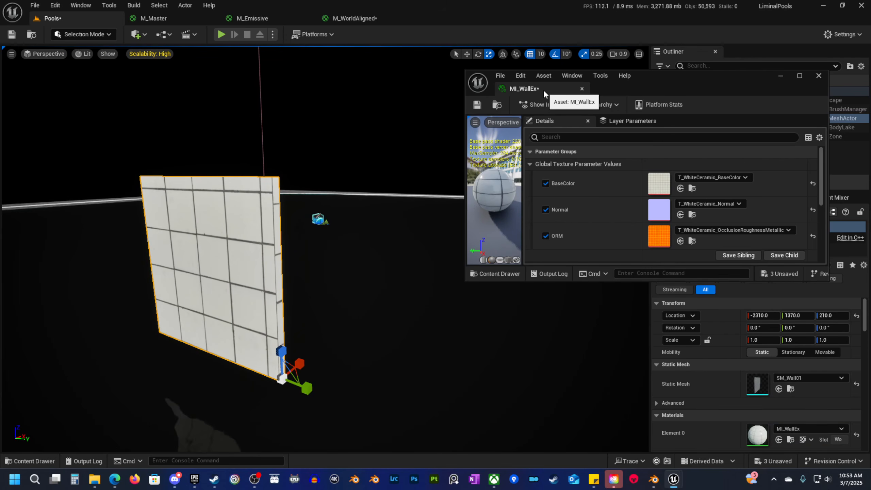
# Dock the MI_WallEx editor in the main window and add the three T_WhiteCeramic textures to the M_WorldAligned graph.
pyautogui.moveTo(544, 89); pyautogui.dragTo(334, 23)
pyautogui.click(456, 22)
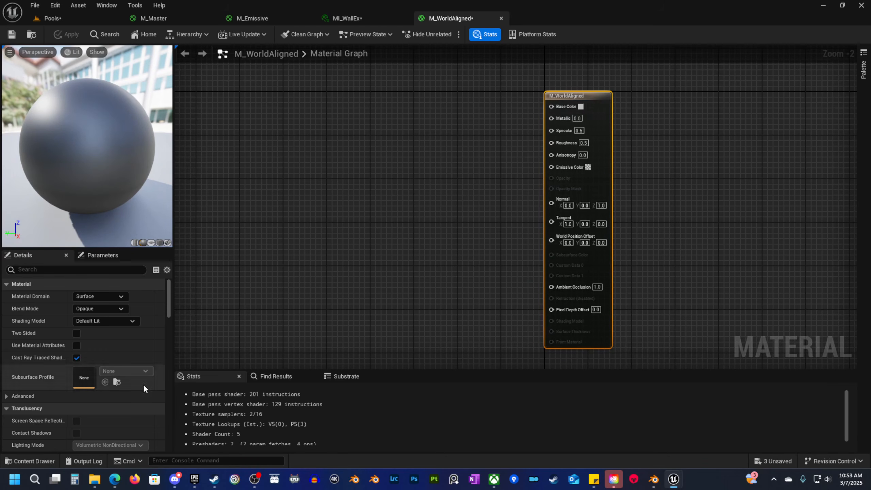
pyautogui.click(29, 460)
pyautogui.click(406, 282)
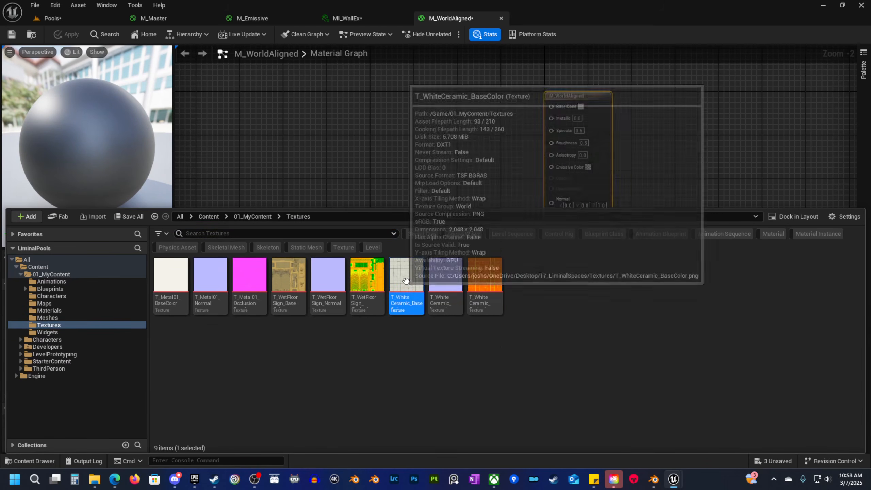
pyautogui.keyDown('shift'); pyautogui.click(478, 284); pyautogui.keyUp('shift')
pyautogui.moveTo(415, 287); pyautogui.dragTo(326, 141)
pyautogui.moveTo(371, 145); pyautogui.dragTo(381, 180, button='right')
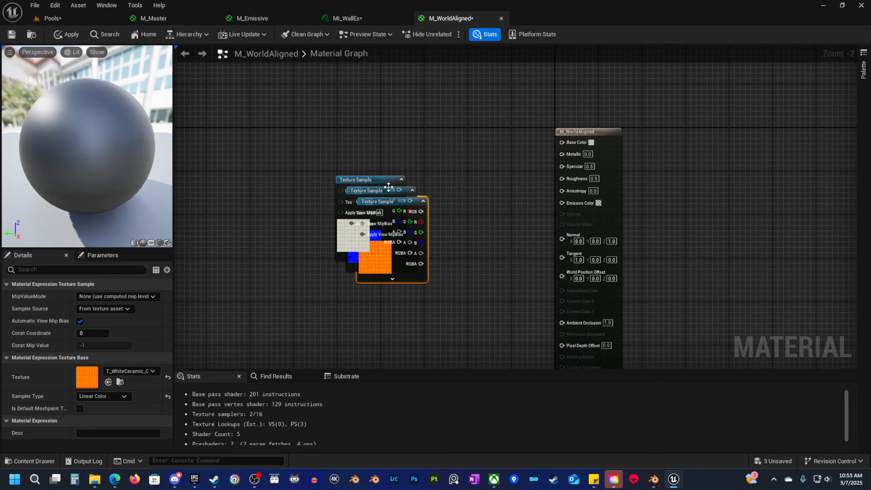
# Arrange the base color, normal and ORM texture samples in a vertical column, in that order, beside the material output node.
pyautogui.moveTo(381, 181); pyautogui.dragTo(372, 114)
pyautogui.moveTo(392, 205); pyautogui.dragTo(361, 315)
pyautogui.click(387, 191)
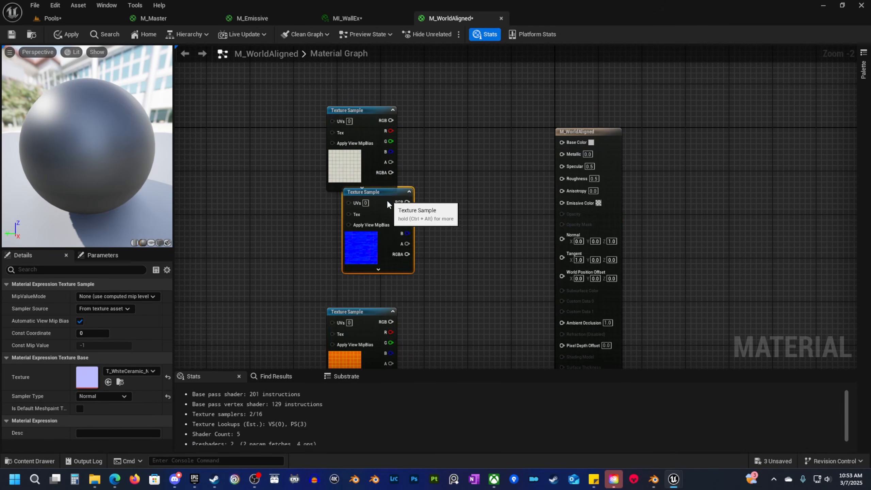
pyautogui.moveTo(386, 200); pyautogui.dragTo(371, 212)
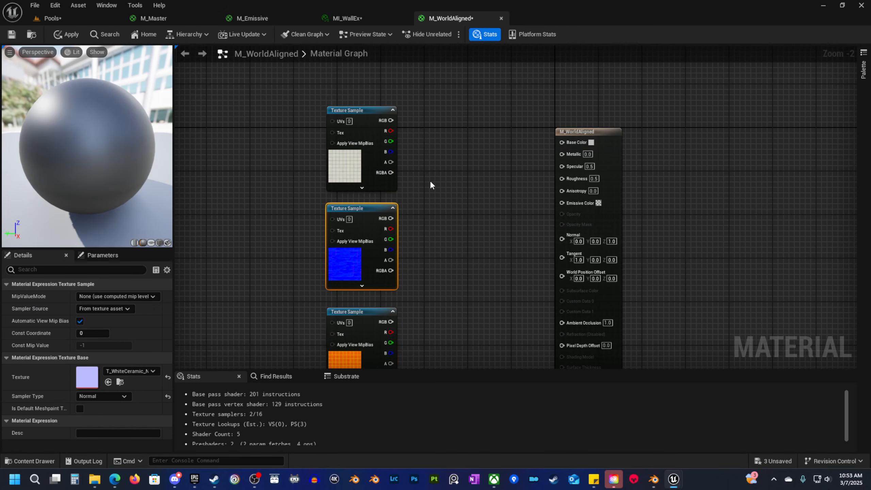
pyautogui.moveTo(431, 181); pyautogui.dragTo(436, 182, button='right')
pyautogui.moveTo(411, 300); pyautogui.dragTo(393, 251, button='right')
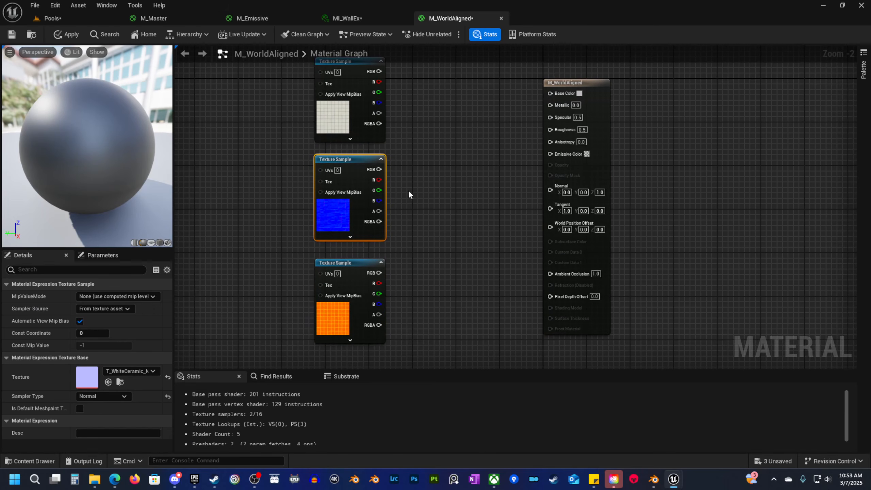
pyautogui.moveTo(409, 194); pyautogui.dragTo(366, 213, button='right')
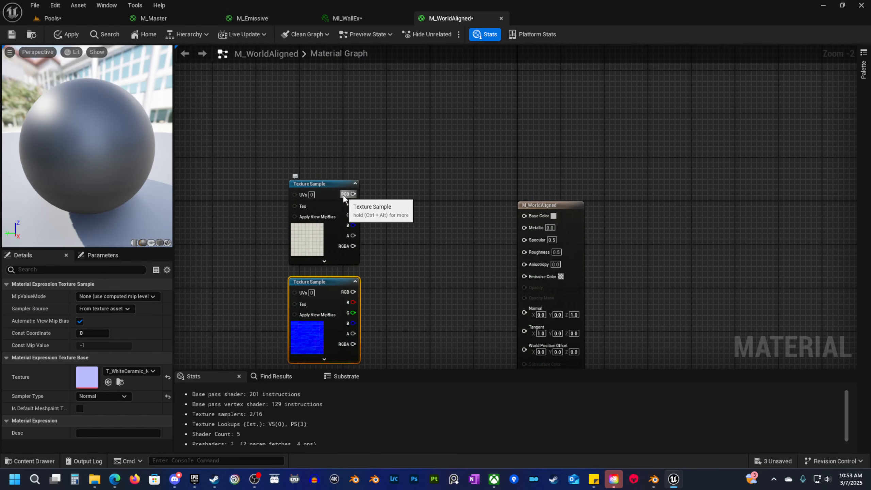
# Add a WorldAlignedTexture node between the base color texture sample and the M_WorldAligned output node.
pyautogui.moveTo(349, 195); pyautogui.dragTo(432, 238)
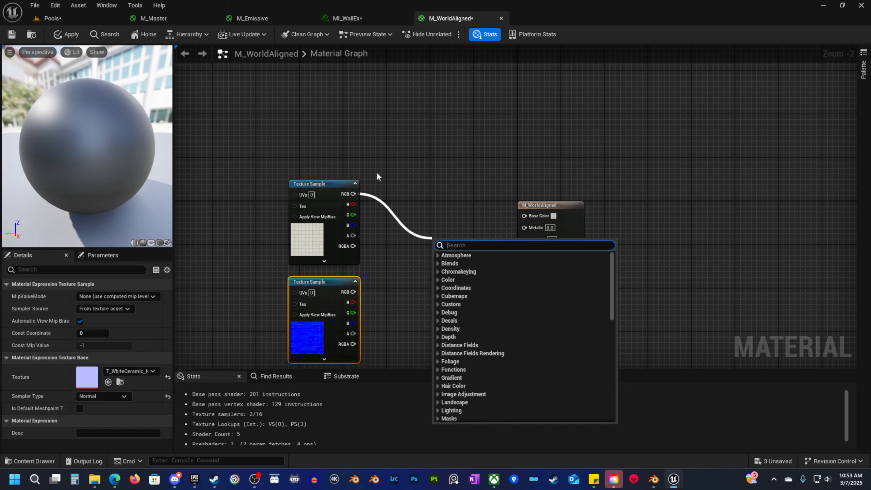
pyautogui.click(394, 180)
pyautogui.rightClick(402, 213)
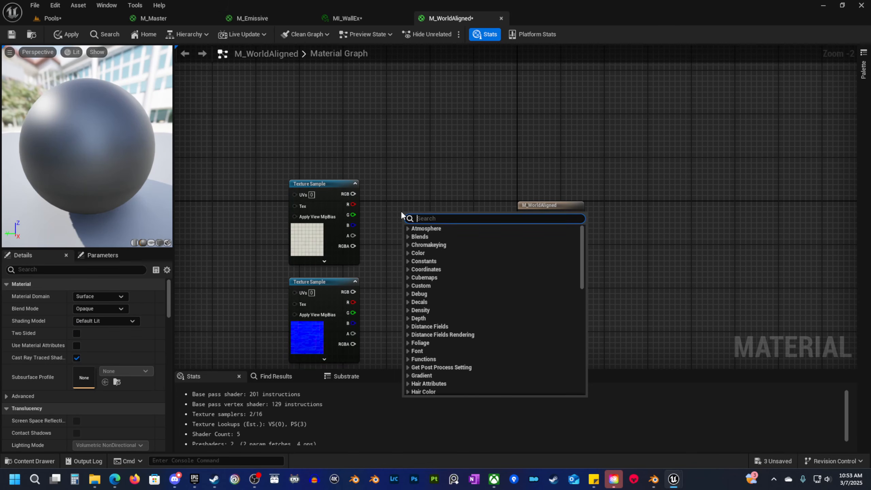
pyautogui.write('world aligned tex')
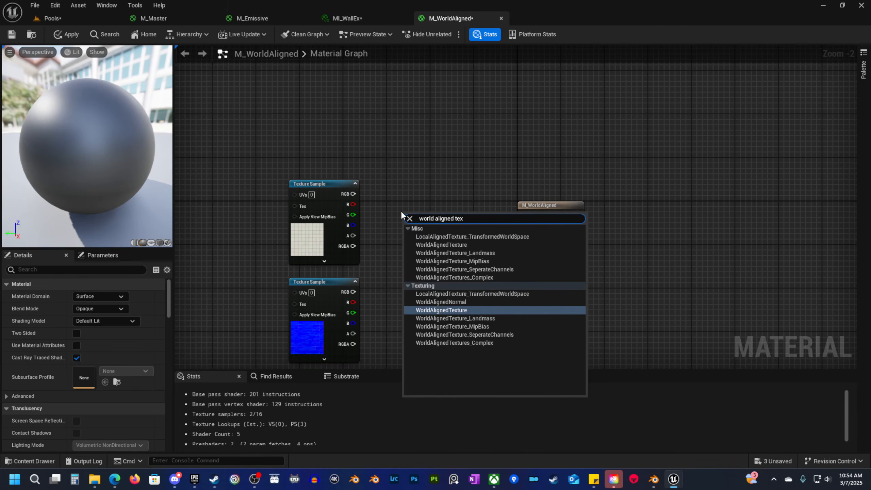
pyautogui.press('Return')
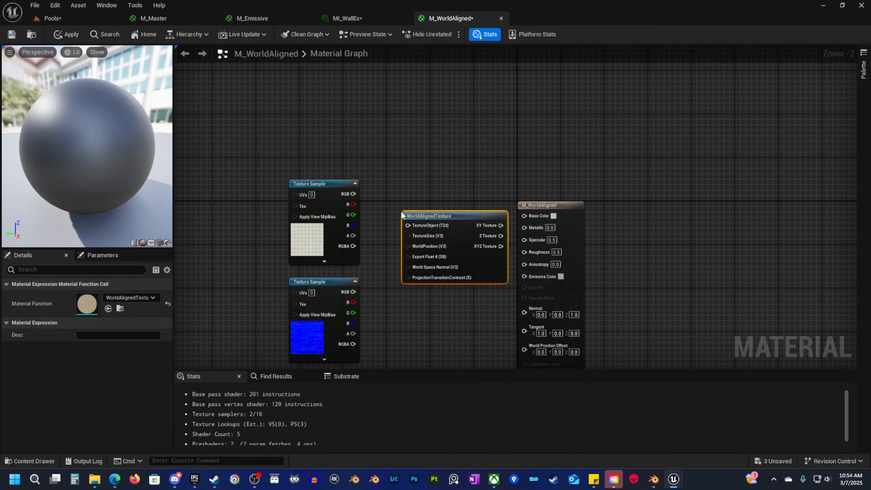
pyautogui.moveTo(403, 215)
pyautogui.mouseDown()
pyautogui.moveTo(388, 188)
pyautogui.moveTo(375, 204)
pyautogui.moveTo(399, 201)
pyautogui.mouseUp()
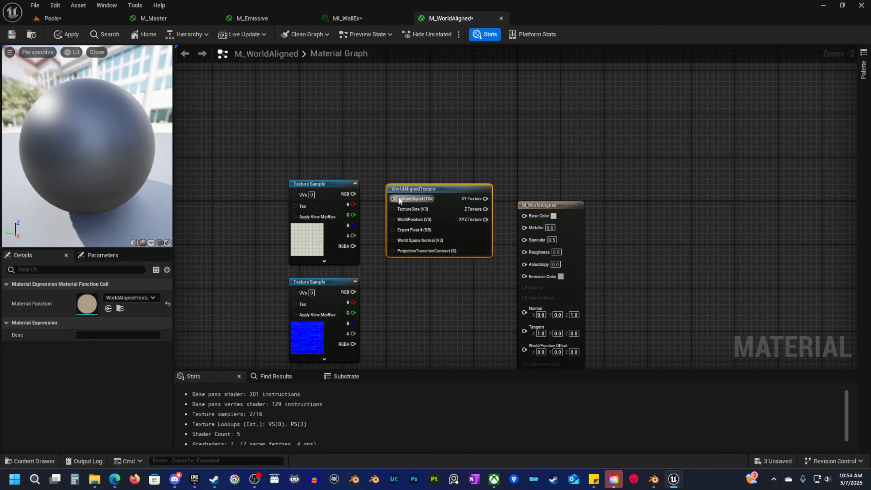
# Convert the base color texture sample to a texture object and connect it to the TextureObject input of WorldAlignedTexture.
pyautogui.moveTo(352, 169); pyautogui.dragTo(370, 166, button='right')
pyautogui.click(335, 177)
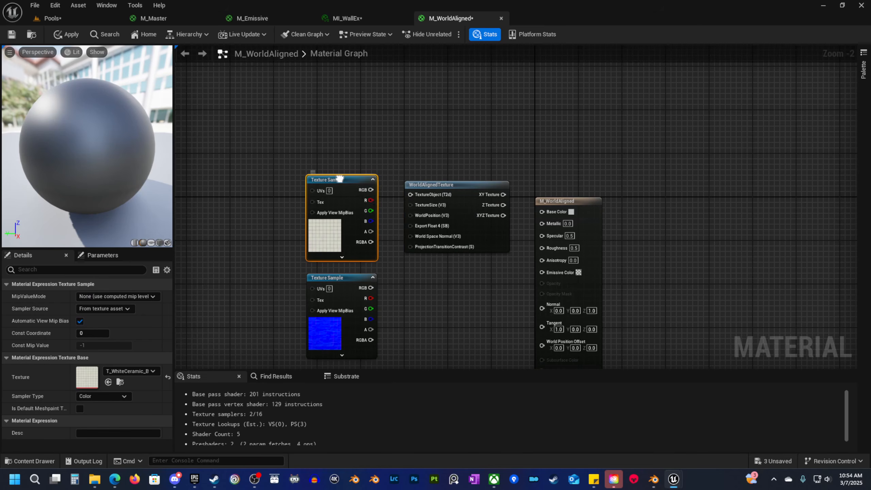
pyautogui.rightClick(340, 179)
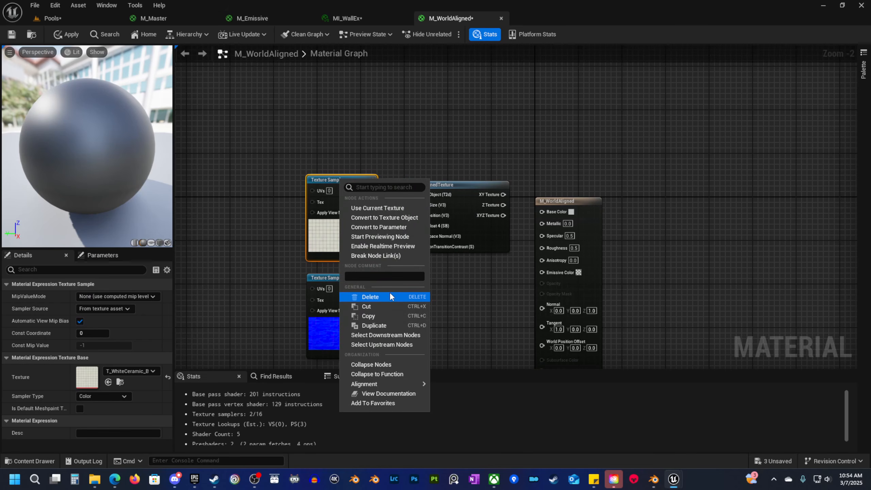
pyautogui.click(387, 217)
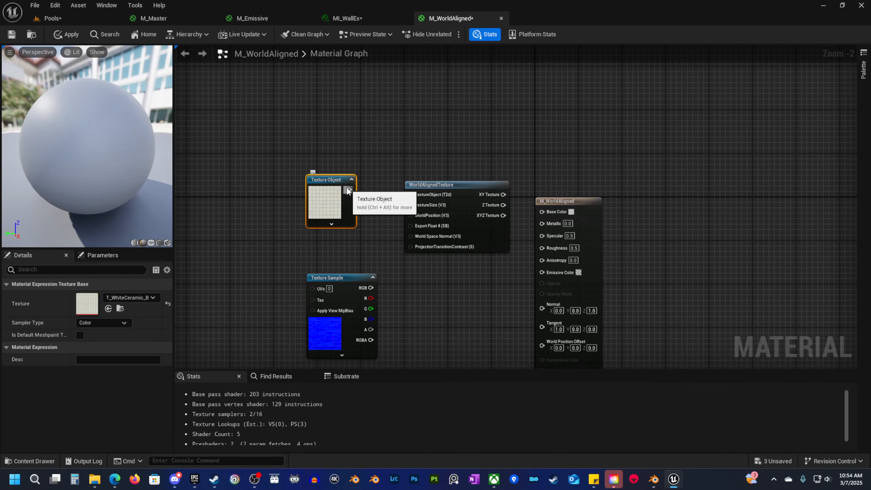
pyautogui.moveTo(381, 210); pyautogui.dragTo(411, 195)
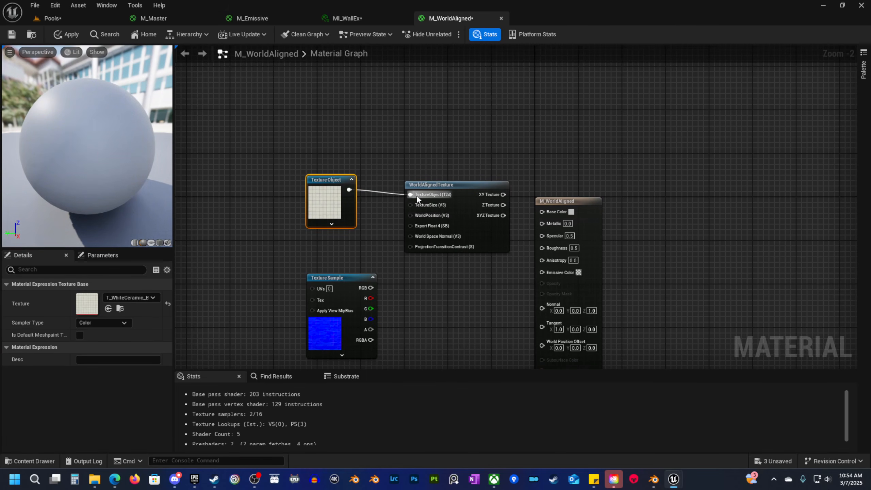
# Reposition the texture object and WorldAlignedTexture nodes together and connect the XYZ Texture output to Base Color.
pyautogui.moveTo(439, 154); pyautogui.dragTo(323, 191)
pyautogui.moveTo(428, 187); pyautogui.dragTo(407, 198)
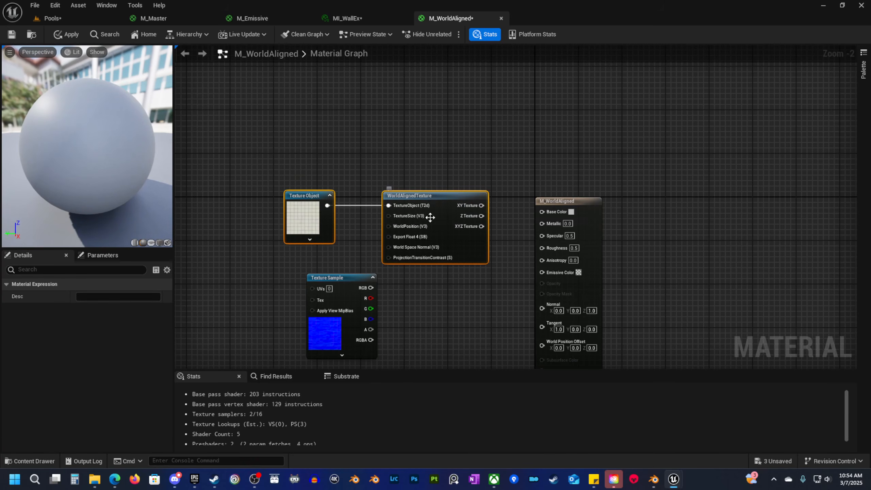
pyautogui.moveTo(516, 221); pyautogui.dragTo(477, 170)
pyautogui.click(437, 132)
pyautogui.moveTo(437, 157); pyautogui.dragTo(330, 155, button='right')
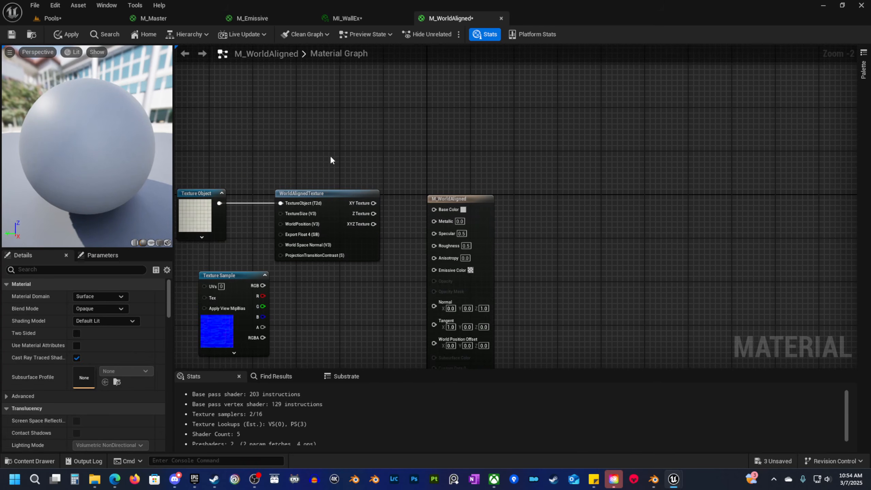
pyautogui.scroll(2, 353, 194)
pyautogui.moveTo(382, 237); pyautogui.dragTo(472, 221)
pyautogui.moveTo(288, 155); pyautogui.dragTo(301, 165, button='right')
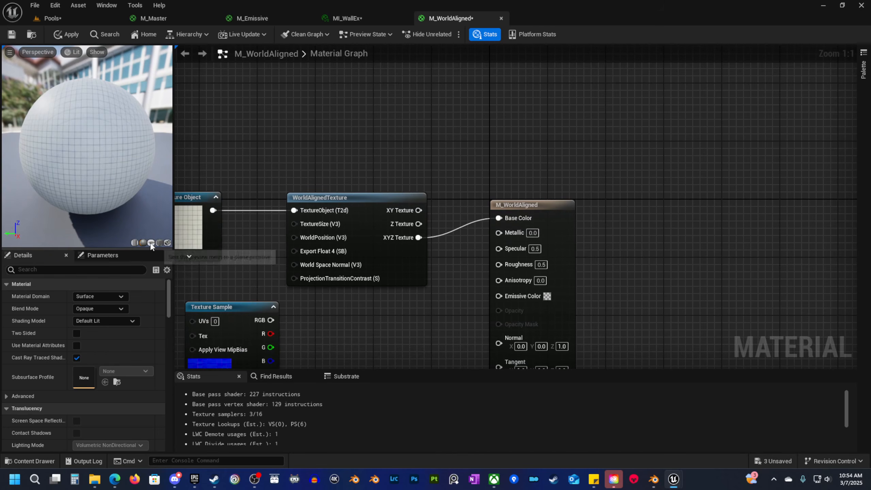
# Preview the material on a cube and examine how the tiles line up across its edges.
pyautogui.click(159, 242)
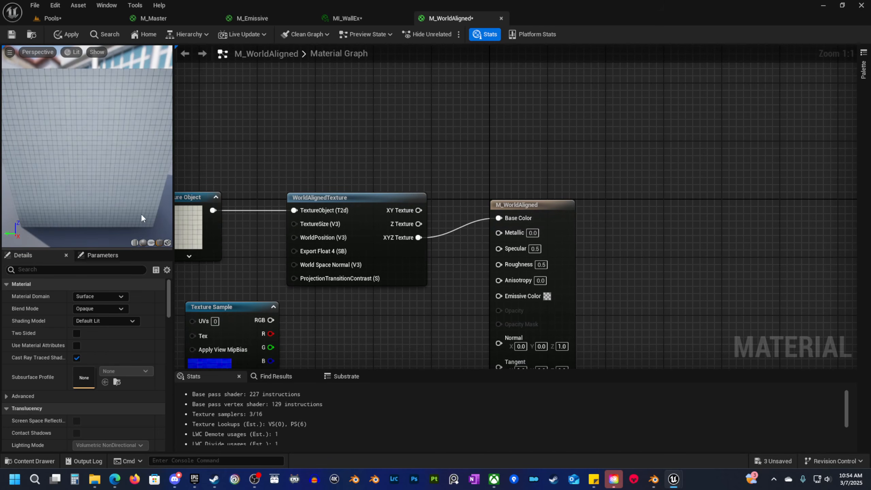
pyautogui.scroll(-4, 139, 162)
pyautogui.moveTo(144, 132); pyautogui.dragTo(72, 150)
pyautogui.scroll(7, 98, 155)
pyautogui.scroll(-6, 86, 157)
pyautogui.scroll(4, 91, 154)
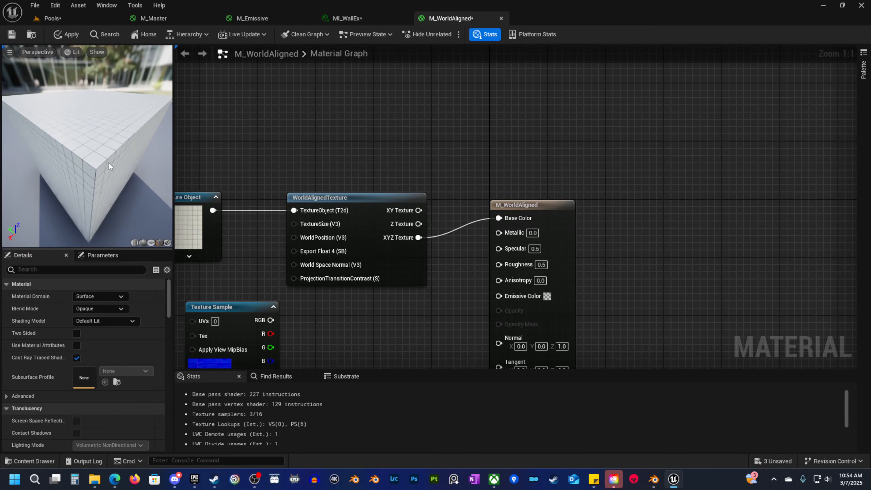
# Add a constant of 25, connect it to the TextureSize input, and check the tile scale on the preview cube.
pyautogui.moveTo(236, 262); pyautogui.dragTo(281, 274, button='right')
pyautogui.rightClick(281, 274)
pyautogui.click(302, 255)
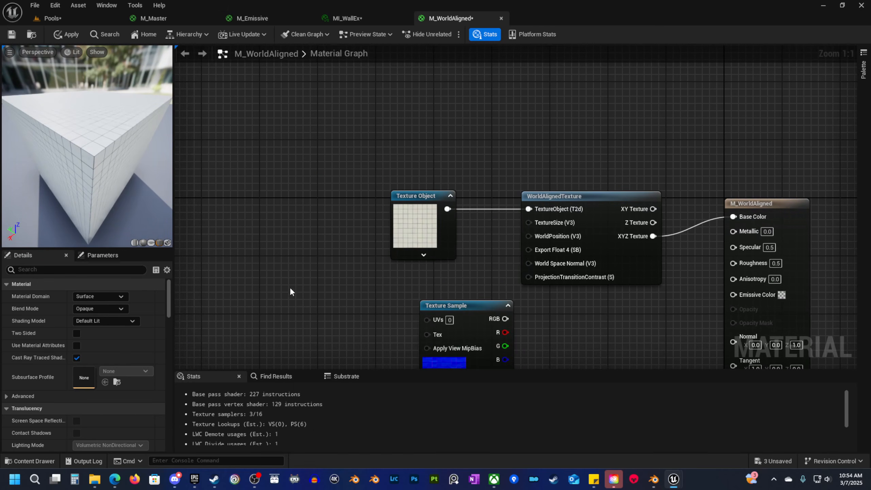
pyautogui.click(304, 283)
pyautogui.moveTo(345, 281); pyautogui.dragTo(330, 278)
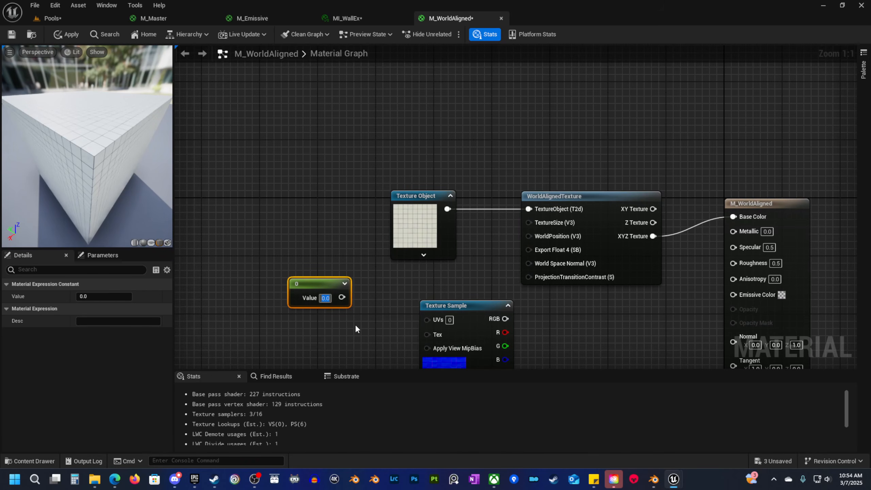
pyautogui.write('25')
pyautogui.click(345, 239)
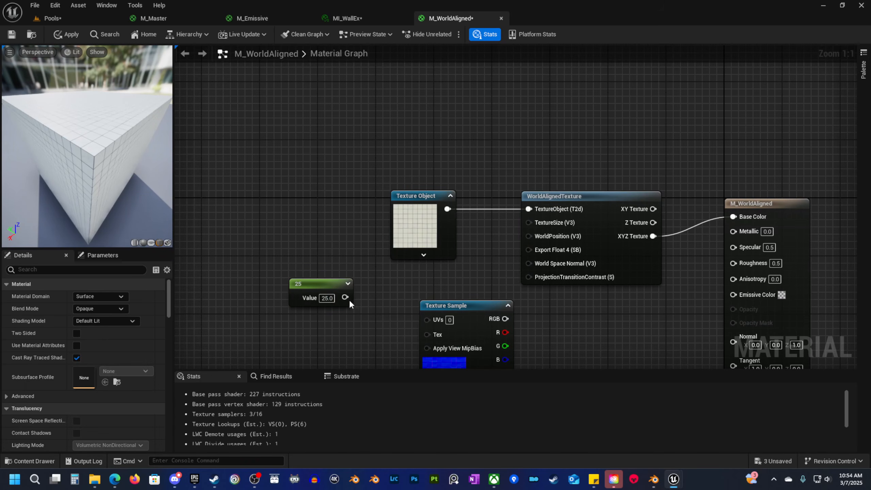
pyautogui.moveTo(345, 297); pyautogui.dragTo(539, 223)
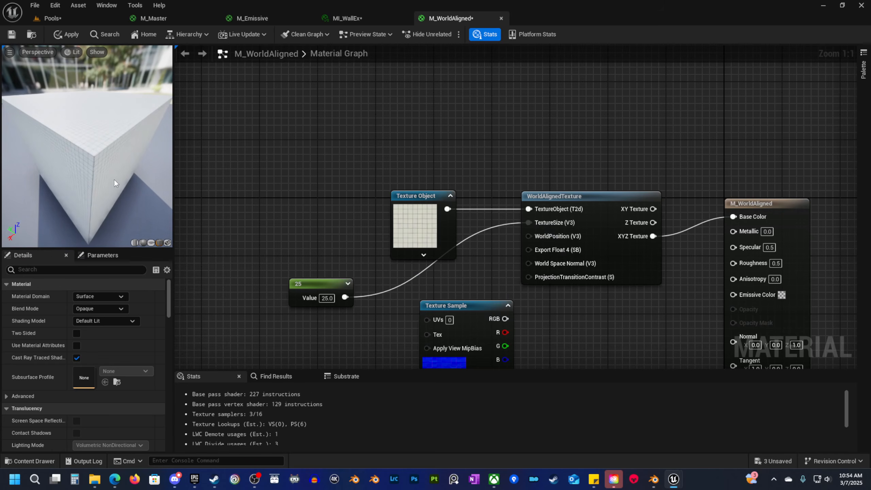
pyautogui.moveTo(115, 180); pyautogui.dragTo(147, 179)
pyautogui.moveTo(136, 144); pyautogui.dragTo(115, 205)
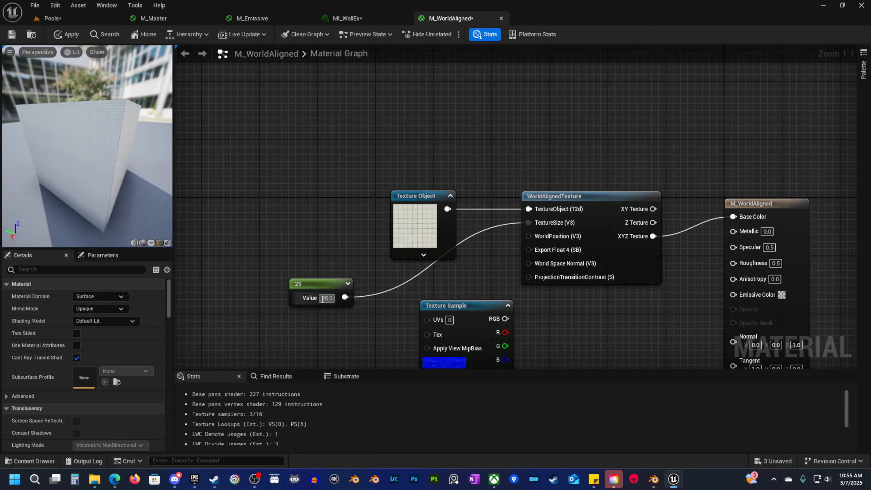
# Try a TextureSize constant of 200 and check the tile scale on the preview cube.
pyautogui.write('2')
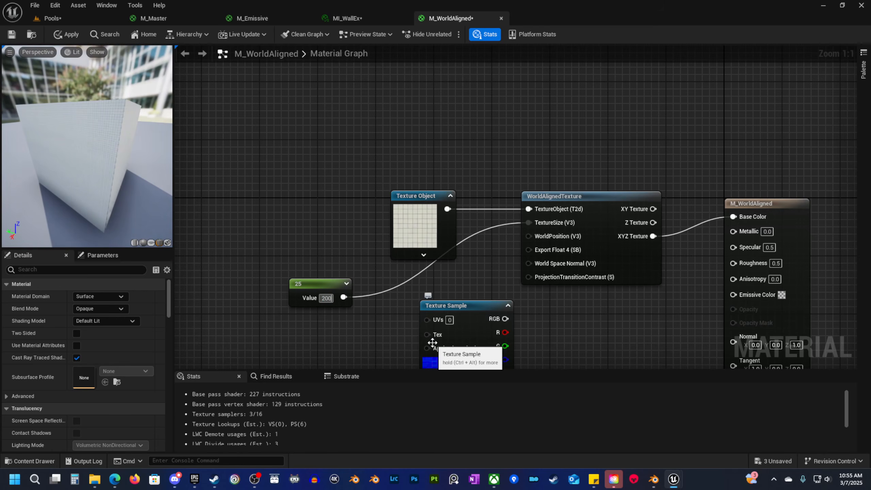
pyautogui.press('Return')
pyautogui.moveTo(153, 190); pyautogui.dragTo(133, 207)
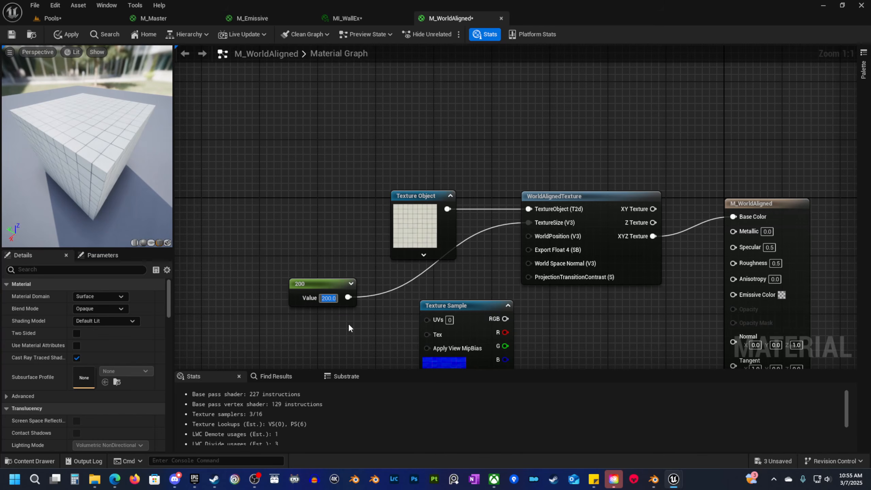
# Set the TextureSize constant to 500 and check the larger tiles on the preview cube.
pyautogui.write('500')
pyautogui.press('Return')
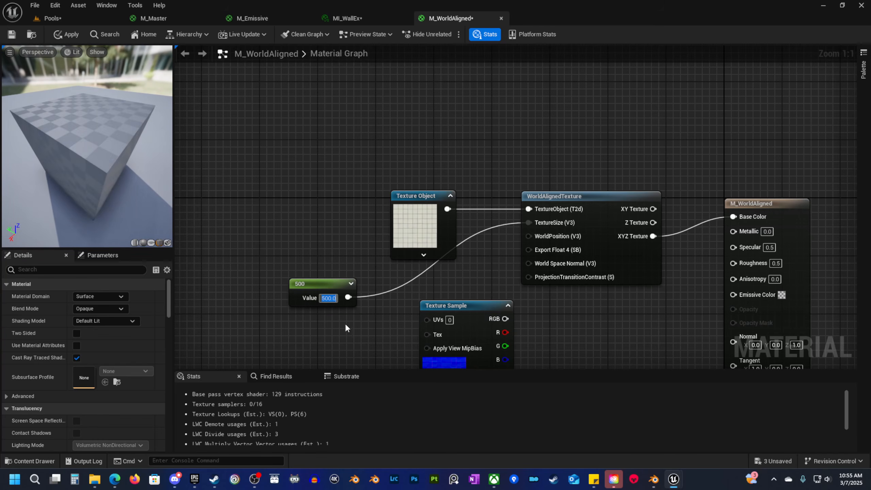
pyautogui.moveTo(97, 191)
pyautogui.mouseDown()
pyautogui.moveTo(119, 177)
pyautogui.moveTo(96, 175)
pyautogui.moveTo(95, 191)
pyautogui.mouseUp()
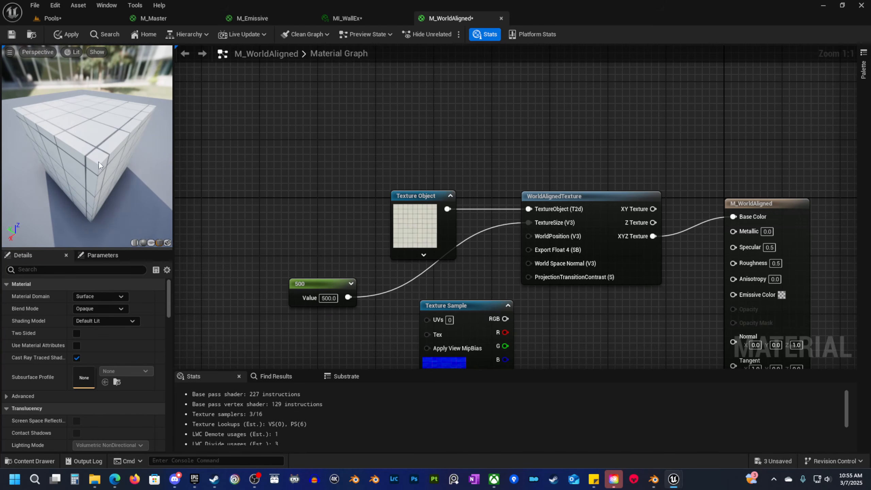
pyautogui.moveTo(111, 150); pyautogui.dragTo(138, 155)
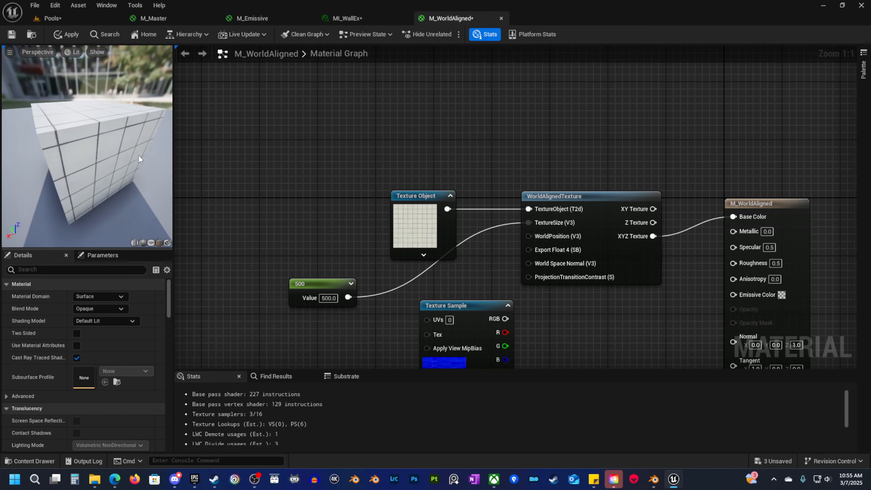
pyautogui.moveTo(353, 235); pyautogui.dragTo(316, 227, button='right')
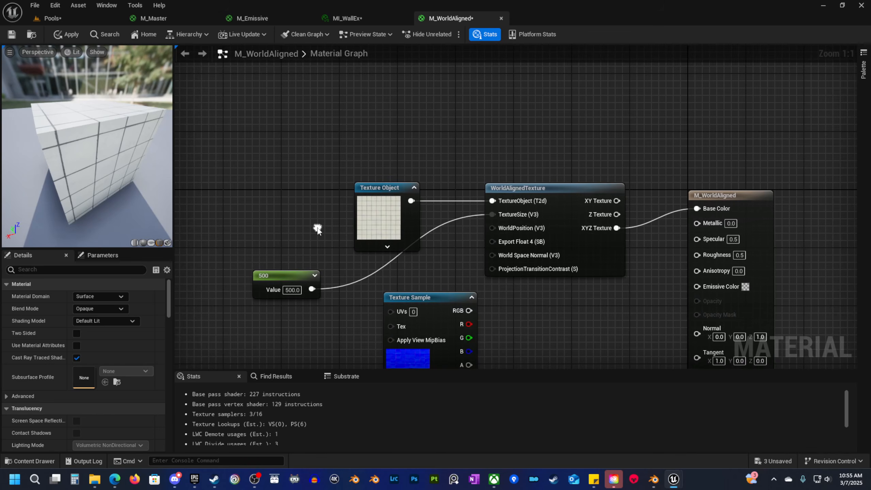
# Create a material instance named MI_Wall from the applied M_WorldAligned material and assign it to SM_Wall01 in the Pools level.
pyautogui.click(66, 35)
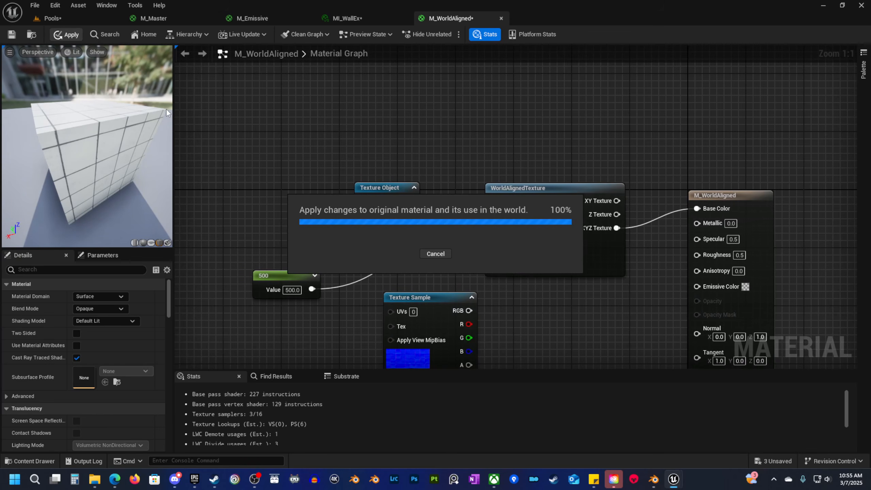
pyautogui.click(32, 35)
pyautogui.rightClick(245, 272)
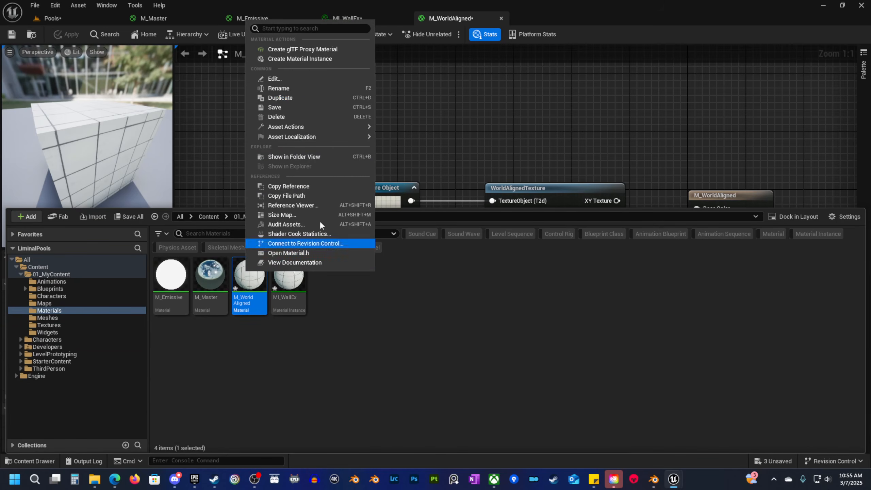
pyautogui.click(357, 59)
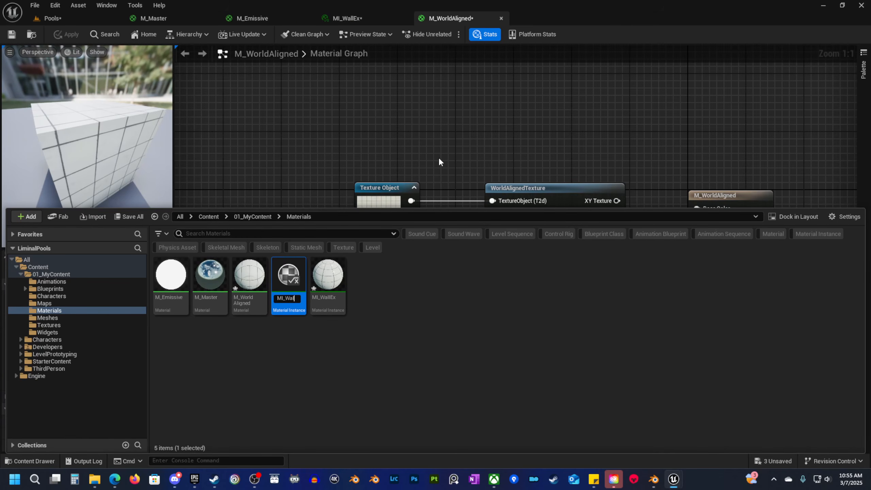
pyautogui.press('Return')
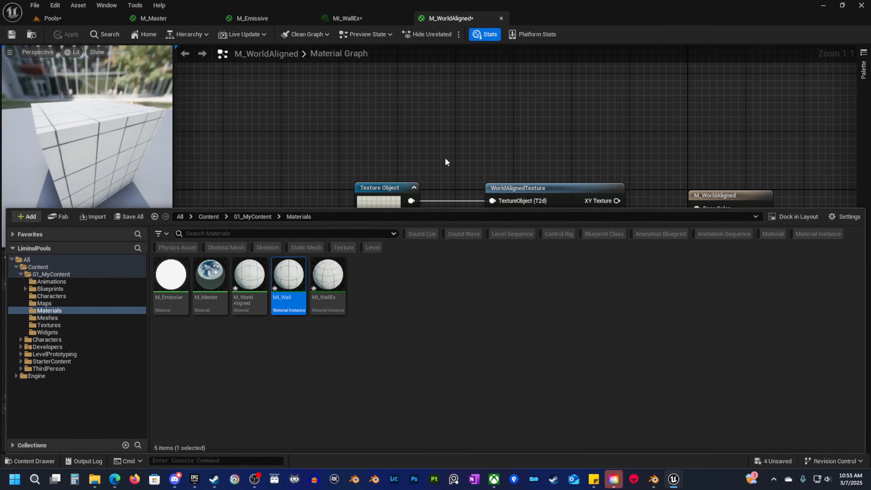
pyautogui.click(52, 18)
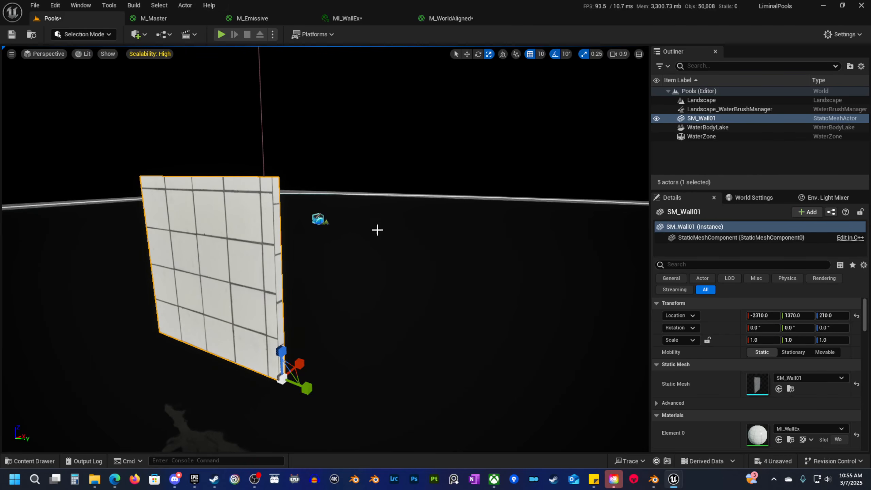
pyautogui.click(779, 440)
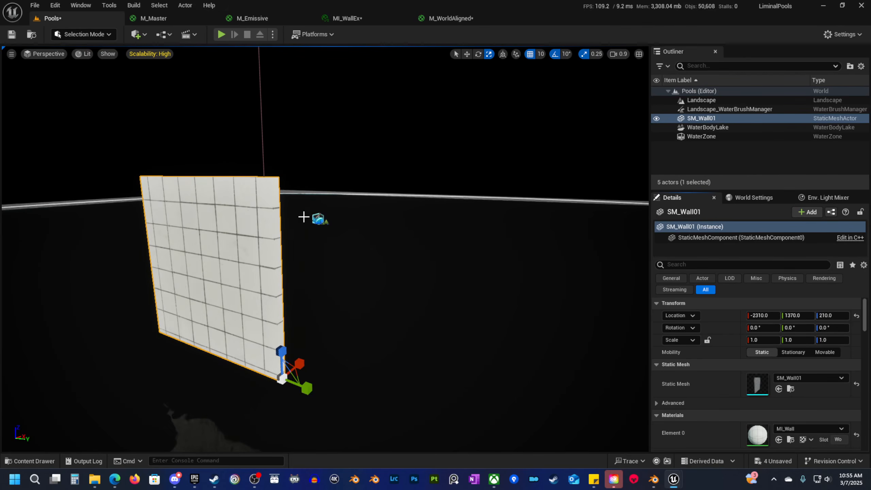
# Try scaling SM_Wall01's thickness to 29 on X and view the tiling on its sides.
pyautogui.press('a')
pyautogui.moveTo(303, 216); pyautogui.dragTo(273, 253, button='right')
pyautogui.press('d')
pyautogui.moveTo(320, 316); pyautogui.dragTo(400, 316)
pyautogui.press('a')
pyautogui.moveTo(292, 377); pyautogui.dragTo(363, 281, button='right')
pyautogui.press('q')
pyautogui.press('s')
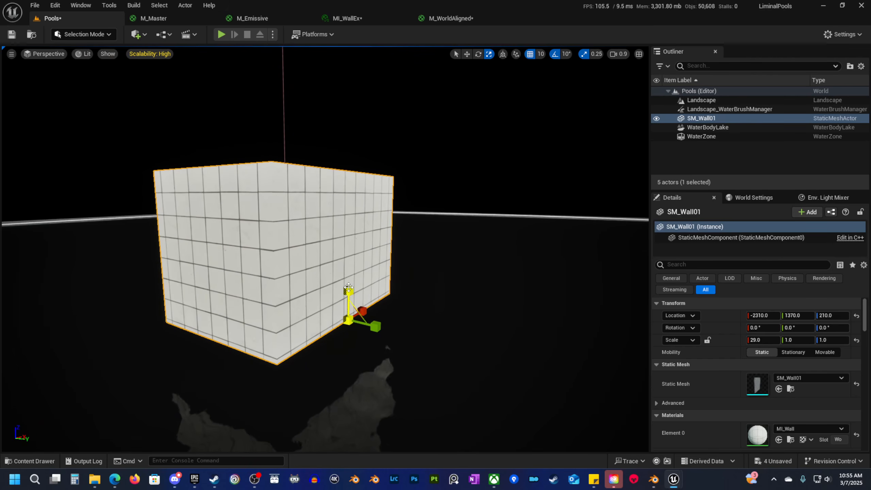
# Try stretching the wall's height along Z and look at the tiling from different angles.
pyautogui.moveTo(349, 287); pyautogui.dragTo(349, 261)
pyautogui.press('s')
pyautogui.moveTo(348, 288)
pyautogui.mouseDown(button='right')
pyautogui.moveTo(346, 248)
pyautogui.moveTo(347, 284)
pyautogui.mouseUp(button='right')
pyautogui.press('e')
pyautogui.press('w')
pyautogui.moveTo(398, 373); pyautogui.dragTo(387, 417, button='right')
# Undo the wall's height and thickness scale changes.
pyautogui.hotkey('ctrl', 'z')
pyautogui.hotkey('ctrl', 'z')
pyautogui.press('w')
pyautogui.moveTo(268, 350)
pyautogui.mouseDown(button='right')
pyautogui.moveTo(258, 365)
pyautogui.moveTo(269, 367)
pyautogui.mouseUp(button='right')
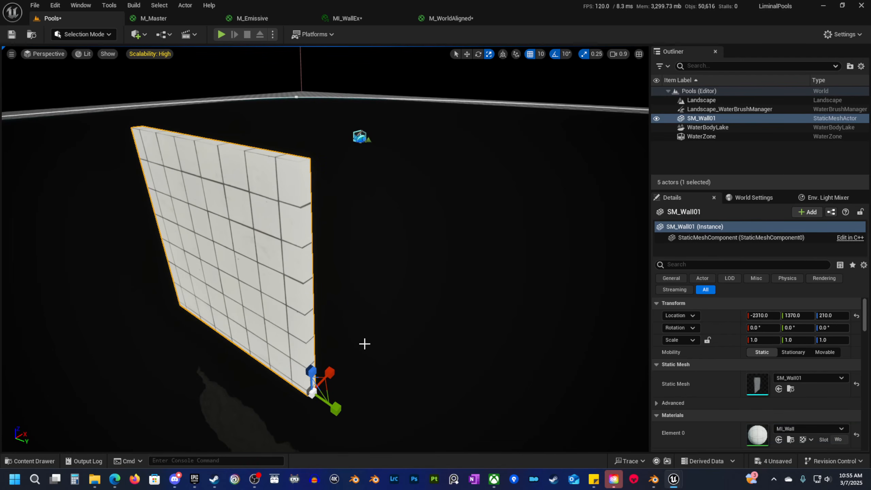
# Examine the tile pattern on the wall's front face, top and side edge from several angles.
pyautogui.moveTo(364, 344); pyautogui.dragTo(374, 318, button='right')
pyautogui.press('q')
pyautogui.press('w')
pyautogui.moveTo(360, 241); pyautogui.dragTo(364, 288, button='right')
pyautogui.press('w')
pyautogui.press('a')
pyautogui.press('s')
pyautogui.press('w')
pyautogui.press('a')
pyautogui.press('s')
pyautogui.press('a')
# Duplicate the wall twice along the Y axis into a row of three, placing the third wall at Y 560.
pyautogui.press('w')
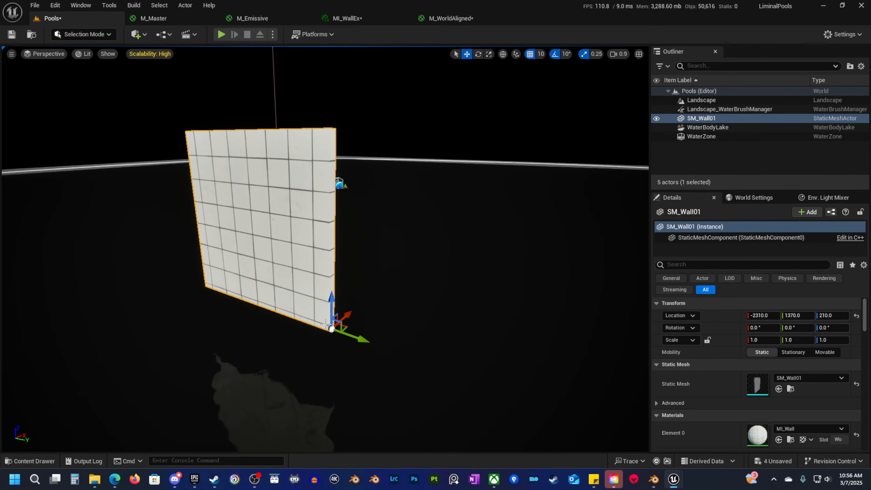
pyautogui.moveTo(361, 282); pyautogui.dragTo(446, 282, button='right')
pyautogui.keyDown('alt'); pyautogui.moveTo(400, 383); pyautogui.dragTo(256, 353); pyautogui.keyUp('alt')
pyautogui.moveTo(255, 354); pyautogui.dragTo(350, 323, button='right')
pyautogui.moveTo(384, 314); pyautogui.dragTo(378, 314)
pyautogui.moveTo(378, 314); pyautogui.dragTo(414, 330, button='right')
pyautogui.keyDown('alt'); pyautogui.moveTo(357, 314); pyautogui.dragTo(235, 315); pyautogui.keyUp('alt')
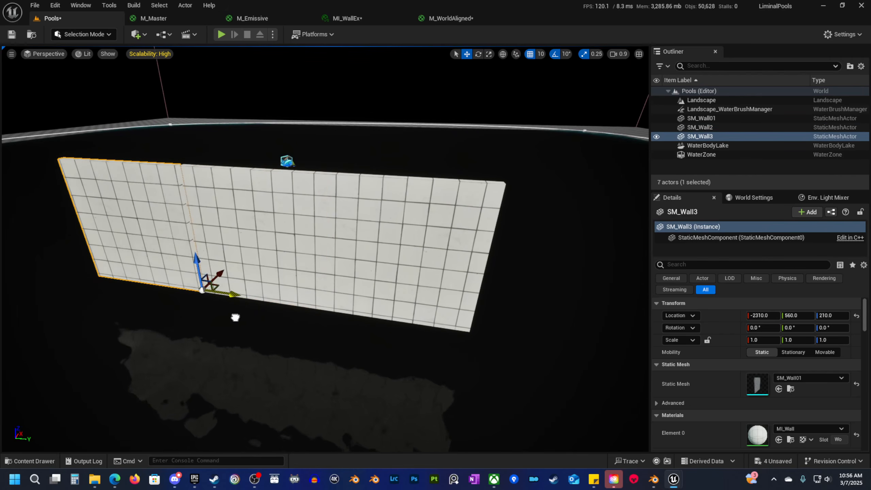
# Move the third wall to Y 570 and duplicate it at Z 100, scaling the copy to 5.75 along X and 0.25 along Z.
pyautogui.moveTo(236, 315); pyautogui.dragTo(250, 330, button='right')
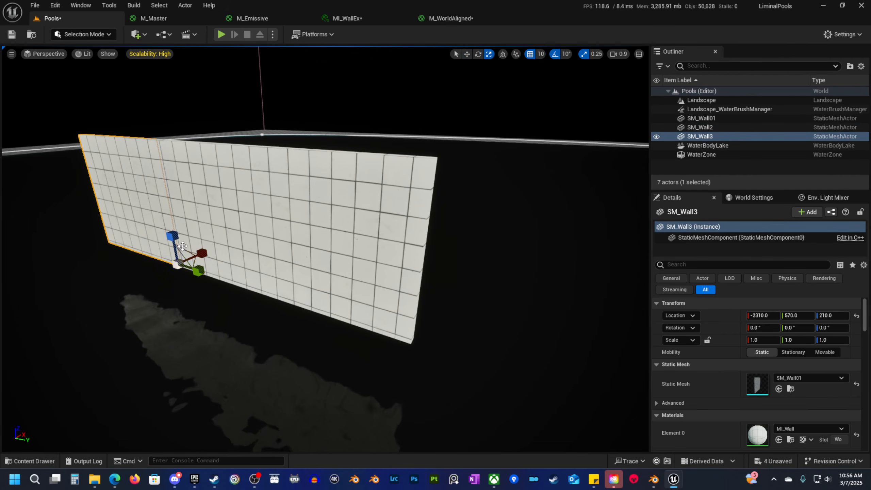
pyautogui.keyDown('alt'); pyautogui.moveTo(175, 235); pyautogui.dragTo(240, 262); pyautogui.keyUp('alt')
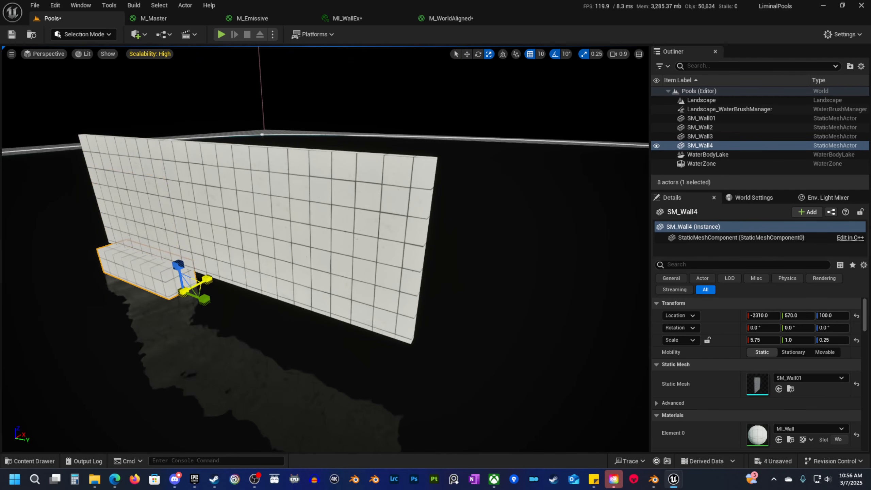
# Examine how the tile pattern lines up on the low scaled block and the adjoining walls from several angles.
pyautogui.press('Escape')
pyautogui.press('w')
pyautogui.moveTo(248, 321); pyautogui.dragTo(309, 330, button='right')
pyautogui.press('w')
pyautogui.press('a')
pyautogui.scroll(-2, 235, 323)
pyautogui.press('s')
pyautogui.click(236, 322)
pyautogui.press('w')
pyautogui.moveTo(388, 252); pyautogui.dragTo(391, 232)
pyautogui.press('d')
pyautogui.moveTo(391, 232); pyautogui.dragTo(230, 201, button='right')
pyautogui.press('Escape')
pyautogui.scroll(1, 390, 232)
pyautogui.press('s')
pyautogui.press('d')
pyautogui.press('s')
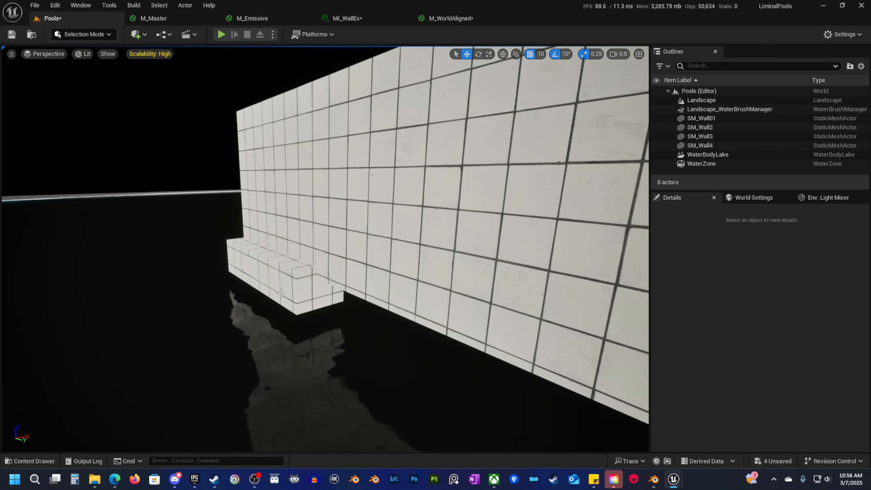
# Delete the low block and the two duplicated walls, keeping only the original wall.
pyautogui.click(295, 284)
pyautogui.moveTo(295, 285); pyautogui.dragTo(296, 284, button='right')
pyautogui.press('e')
pyautogui.press('Delete')
pyautogui.click(281, 268)
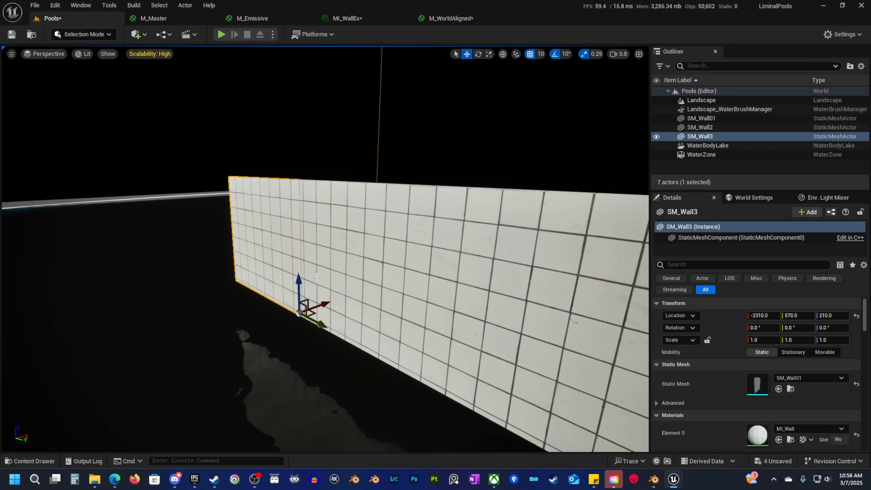
pyautogui.press('Delete')
pyautogui.click(463, 282)
pyautogui.press('Delete')
pyautogui.moveTo(463, 281); pyautogui.dragTo(484, 281, button='right')
pyautogui.press('a')
pyautogui.press('s')
# In the M_WorldAligned material, convert the 500 constant into a scalar parameter named TextureSize.
pyautogui.click(451, 18)
pyautogui.scroll(1, 346, 203)
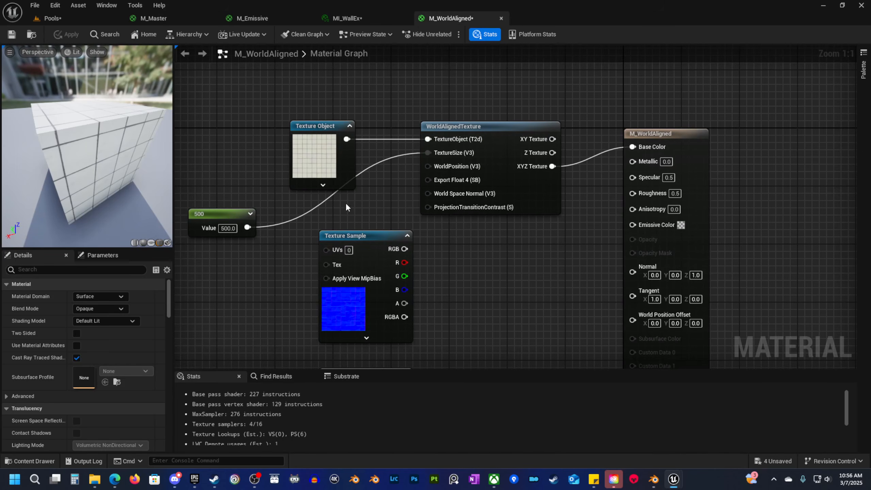
pyautogui.moveTo(474, 138); pyautogui.dragTo(467, 182, button='right')
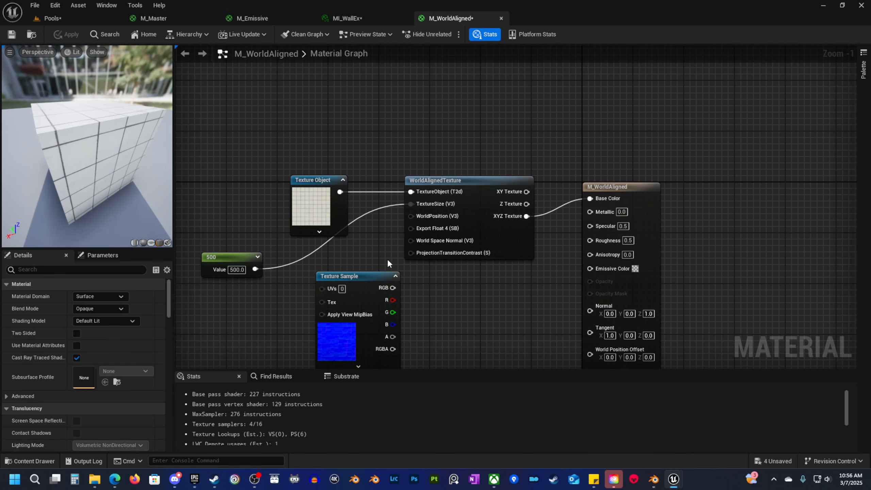
pyautogui.moveTo(388, 263); pyautogui.dragTo(403, 200, button='right')
pyautogui.scroll(1, 269, 192)
pyautogui.click(280, 204)
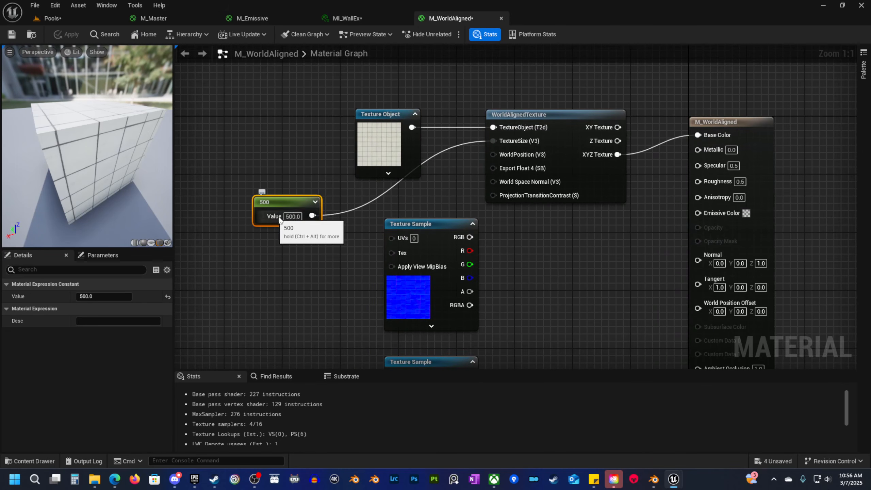
pyautogui.rightClick(280, 203)
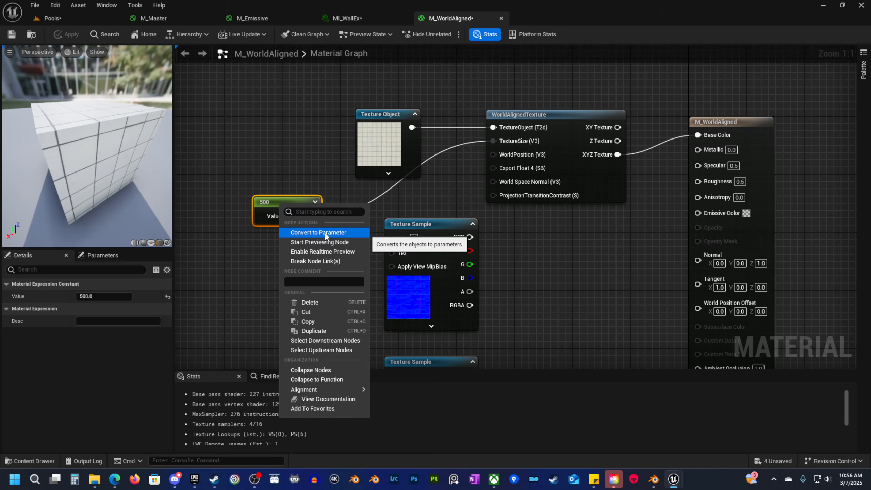
pyautogui.click(315, 233)
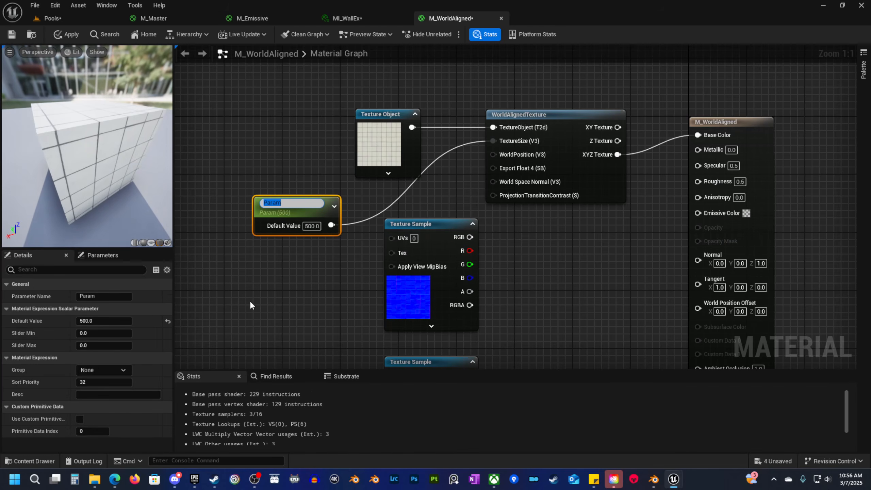
pyautogui.write('Texture')
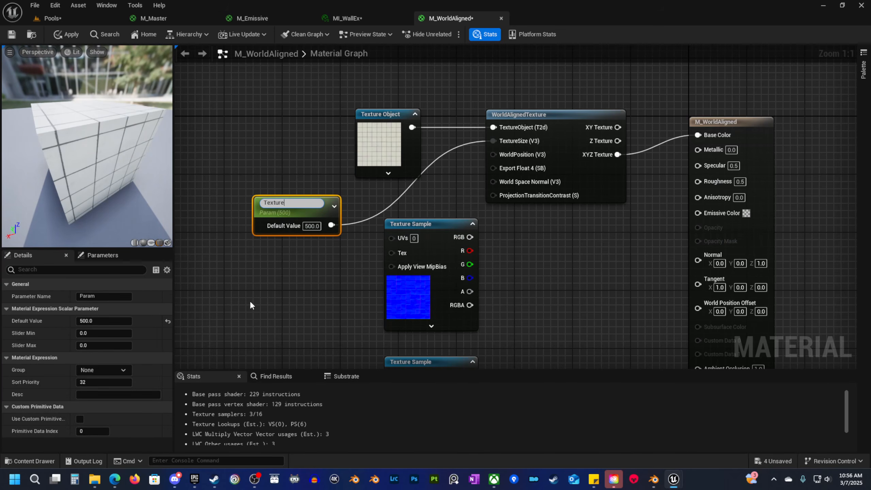
pyautogui.write('Size')
pyautogui.press('Return')
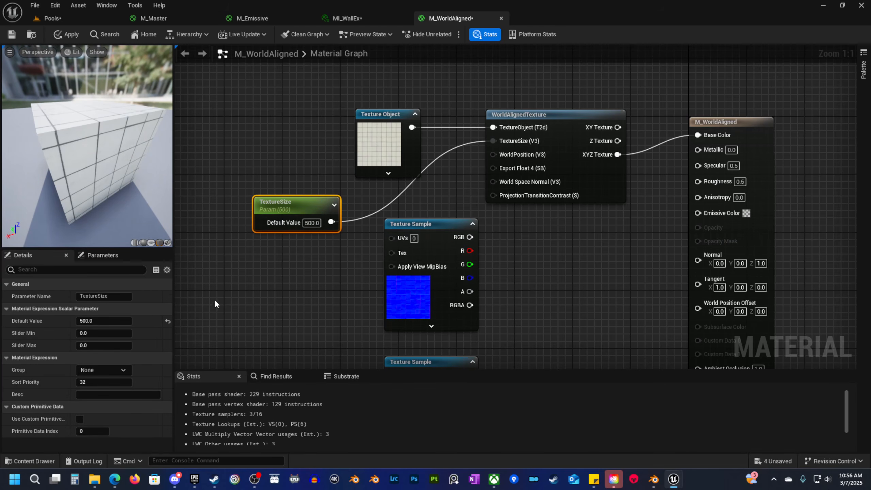
# Set the TextureSize parameter's default value to 100.
pyautogui.click(312, 222)
pyautogui.write('100')
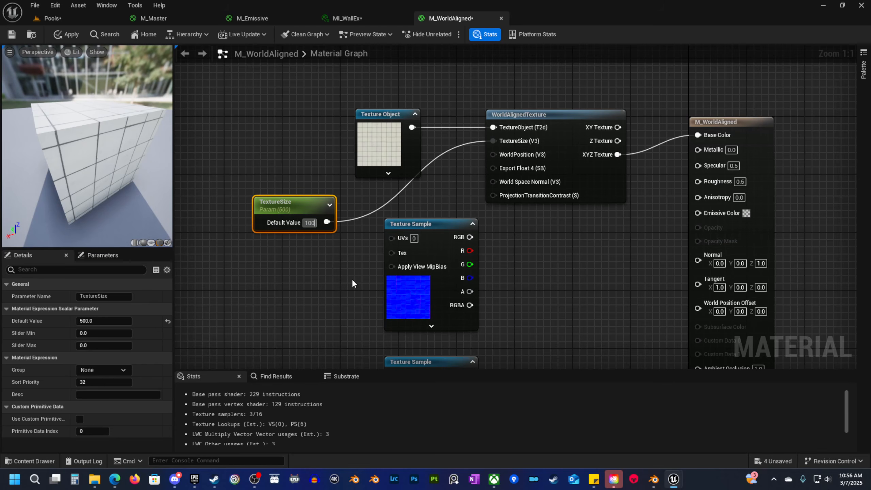
pyautogui.press('Return')
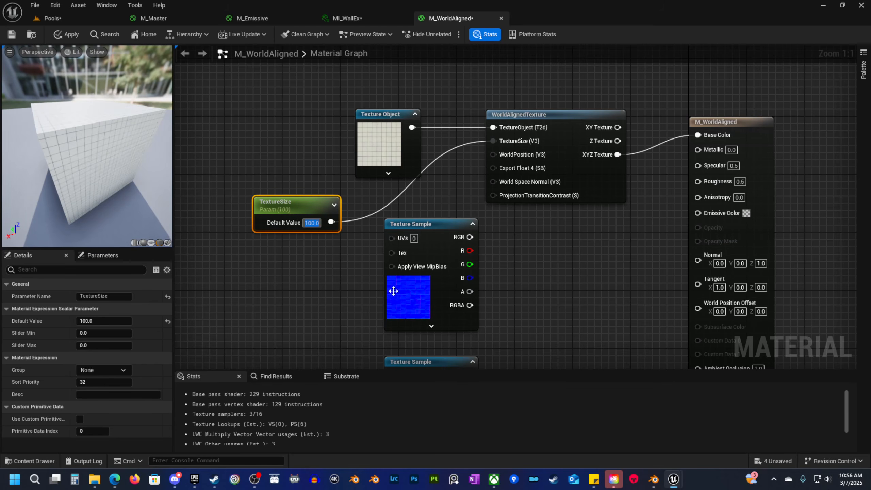
# Add a WorldAlignedNormal node and place it beside the normal map's Texture Sample, below the existing WorldAlignedTexture node.
pyautogui.moveTo(537, 311); pyautogui.dragTo(416, 188, button='right')
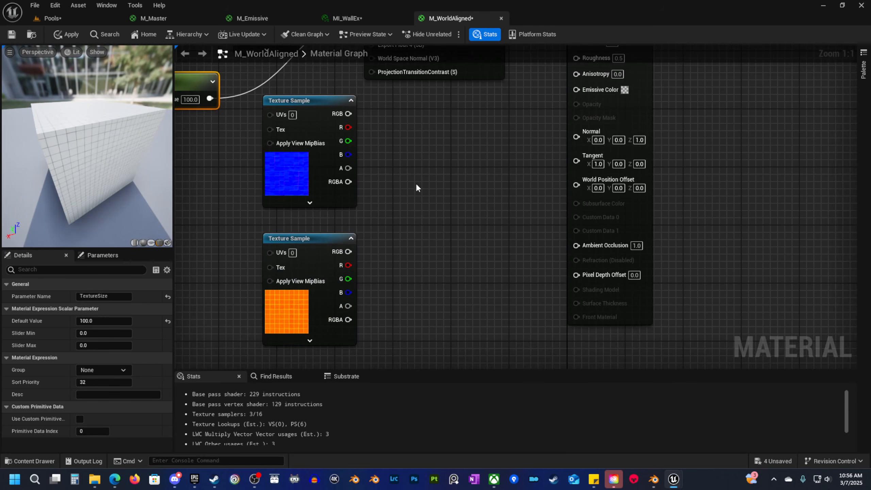
pyautogui.click(304, 244)
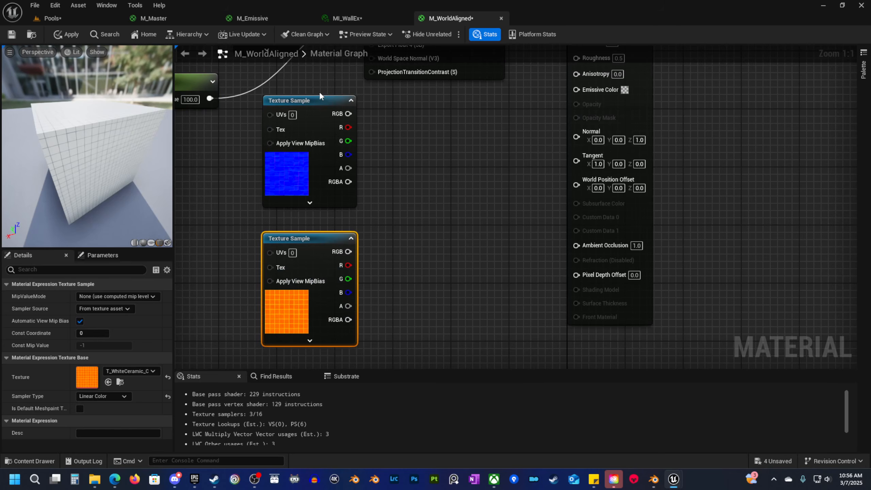
pyautogui.click(316, 113)
pyautogui.moveTo(317, 113); pyautogui.dragTo(342, 218, button='right')
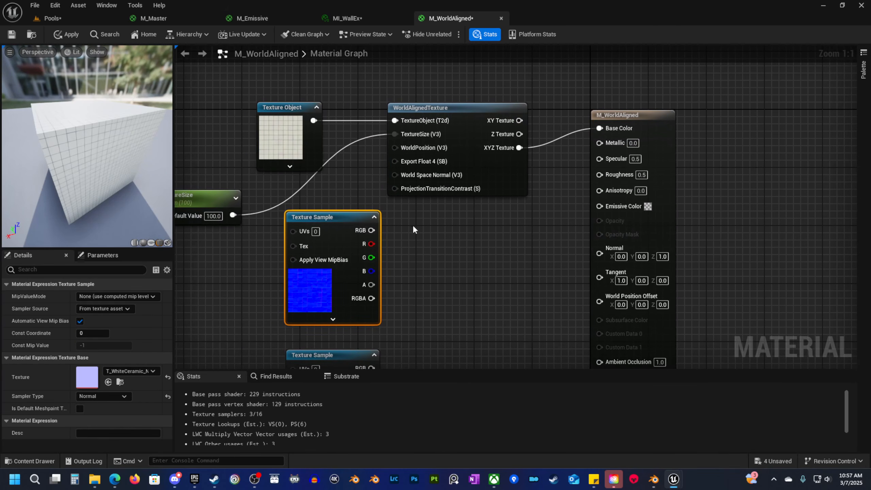
pyautogui.rightClick(433, 274)
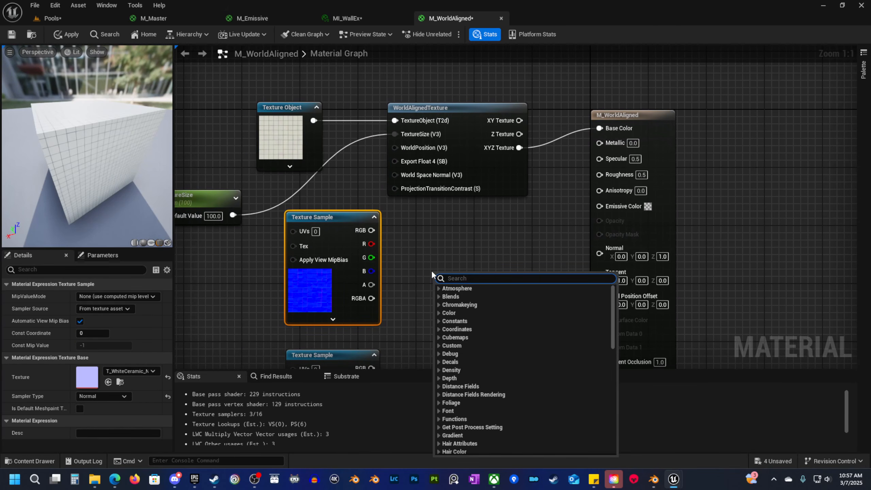
pyautogui.write('world aligne')
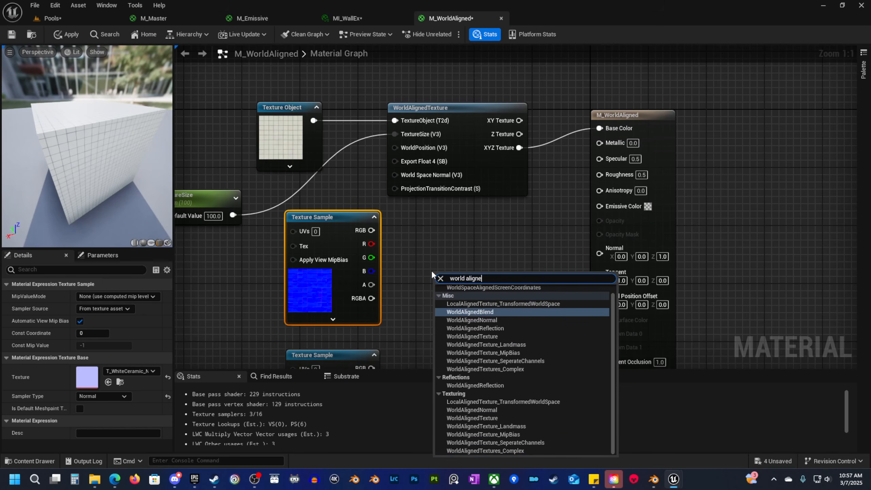
pyautogui.write('d norm')
pyautogui.press('Return')
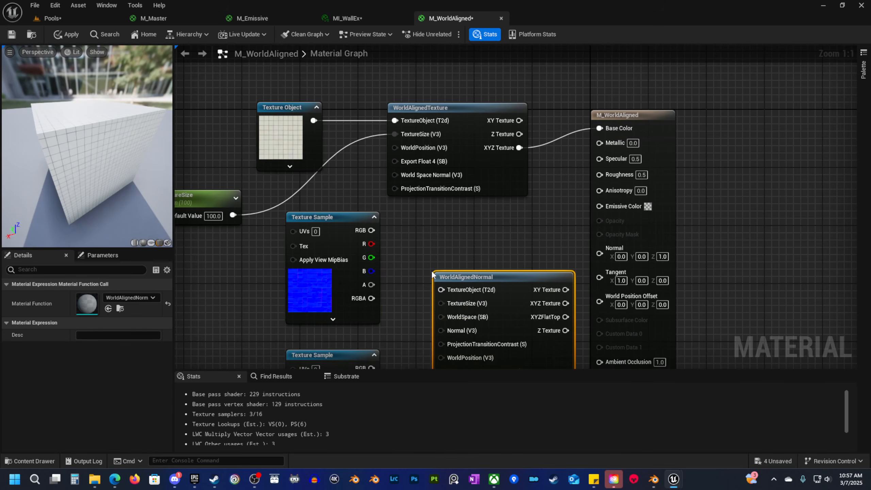
pyautogui.moveTo(478, 271); pyautogui.dragTo(454, 210)
# Convert the normal map sample to a texture object and connect it and the TextureSize parameter to the WorldAlignedNormal node's matching inputs.
pyautogui.moveTo(371, 231); pyautogui.dragTo(421, 234)
pyautogui.click(337, 218)
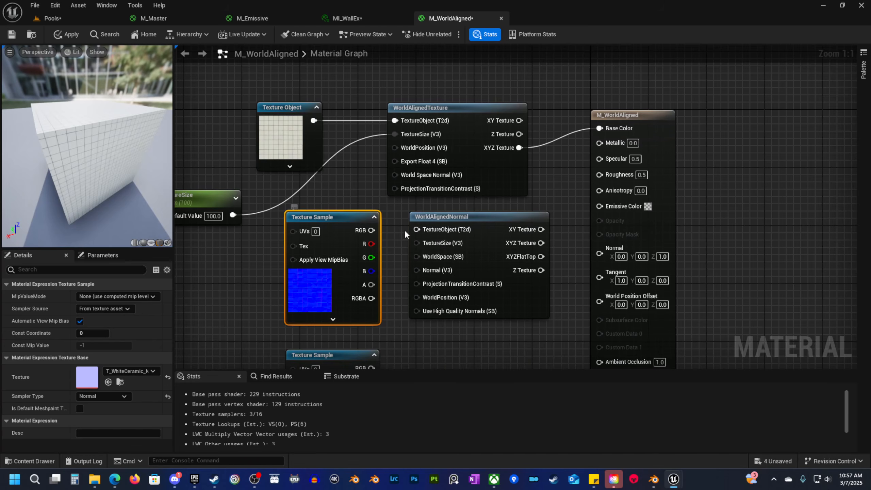
pyautogui.moveTo(405, 232); pyautogui.dragTo(428, 244, button='right')
pyautogui.rightClick(358, 228)
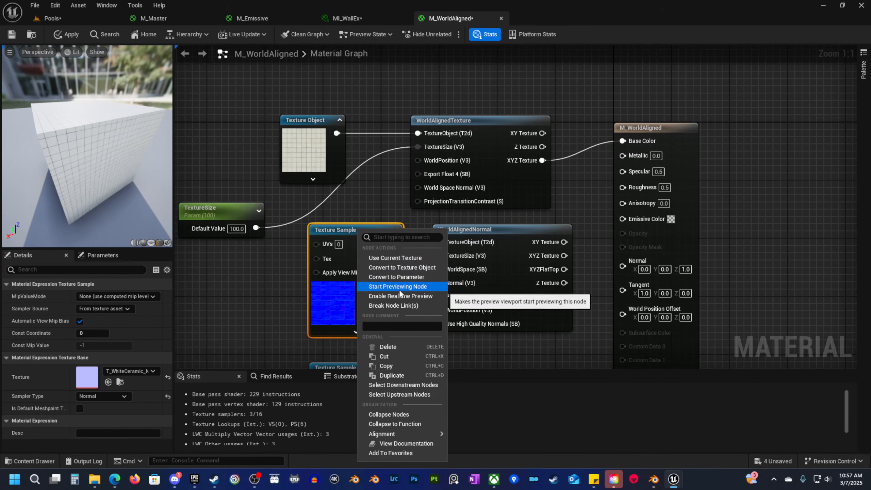
pyautogui.click(403, 268)
pyautogui.moveTo(365, 243); pyautogui.dragTo(445, 242)
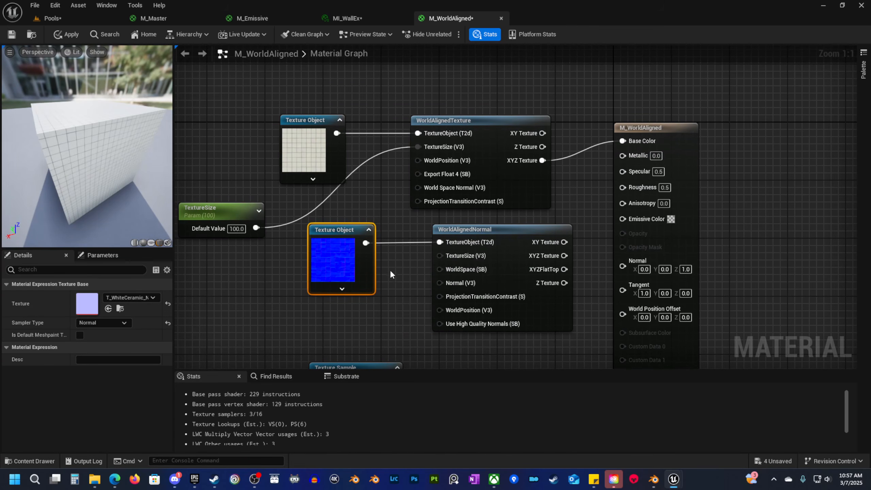
pyautogui.moveTo(256, 228); pyautogui.dragTo(446, 255)
# Add a second WorldAlignedTexture node next to the orange occlusion map's Texture Sample.
pyautogui.moveTo(403, 301); pyautogui.dragTo(330, 276, button='right')
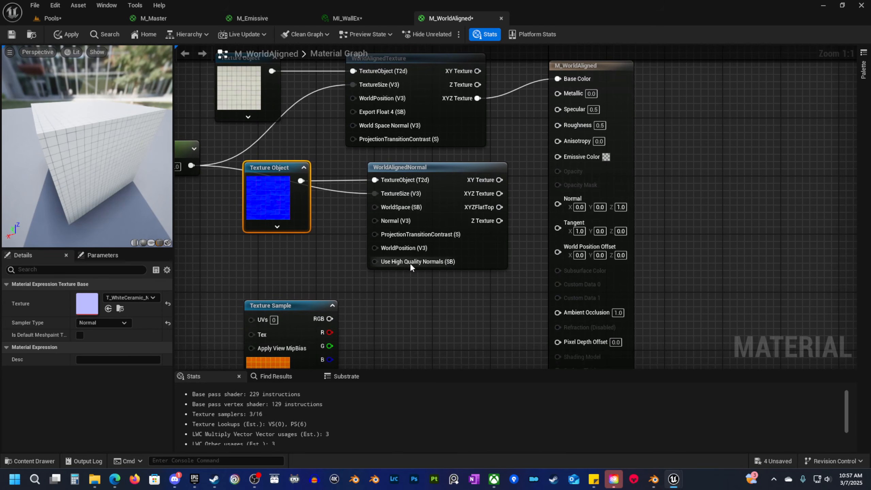
pyautogui.moveTo(380, 337); pyautogui.dragTo(370, 267, button='right')
pyautogui.rightClick(370, 267)
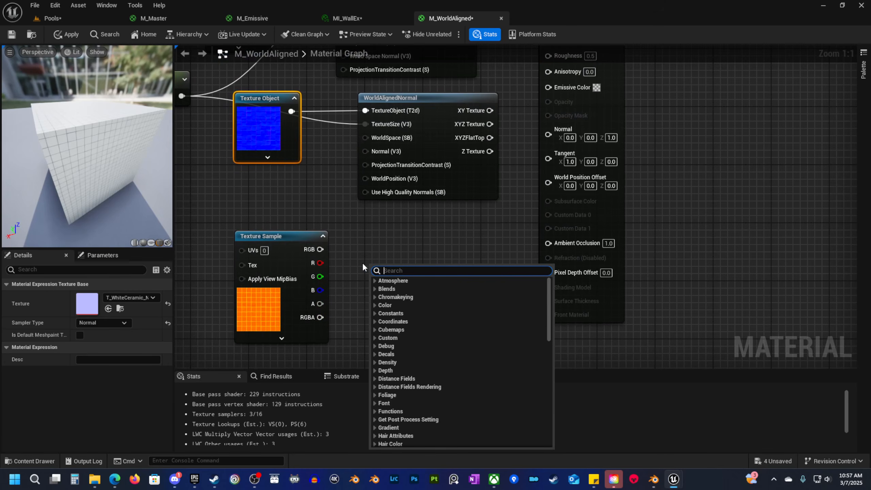
pyautogui.write('world li')
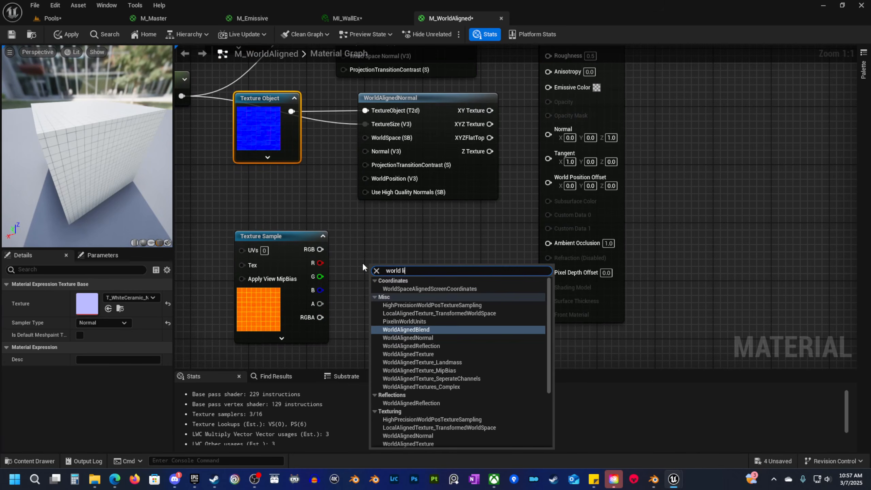
pyautogui.press('BackSpace')
pyautogui.press('BackSpace')
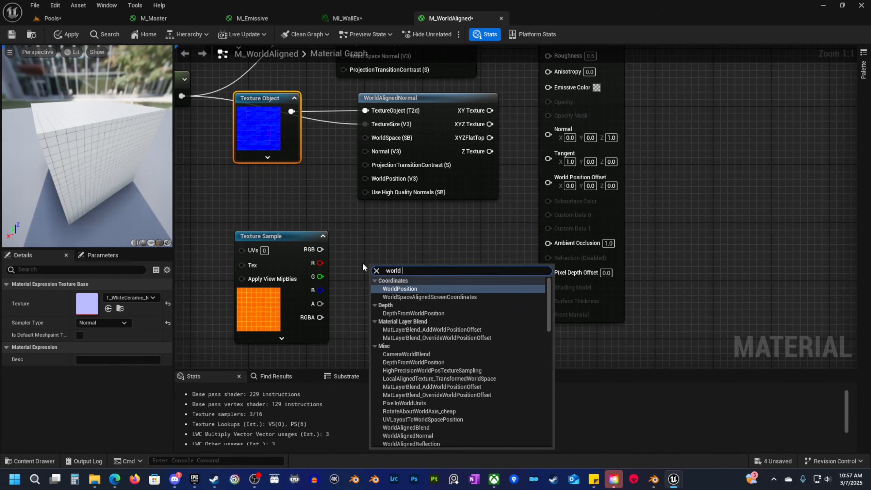
pyautogui.write('aligned texture')
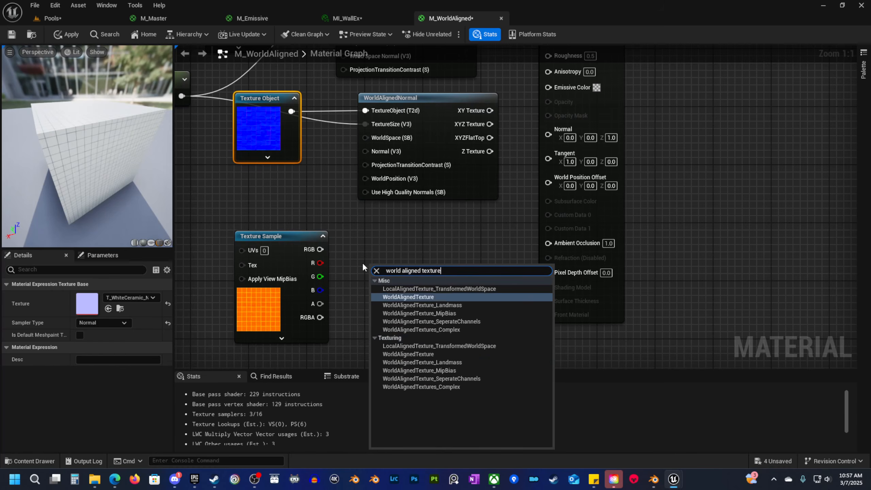
pyautogui.press('Return')
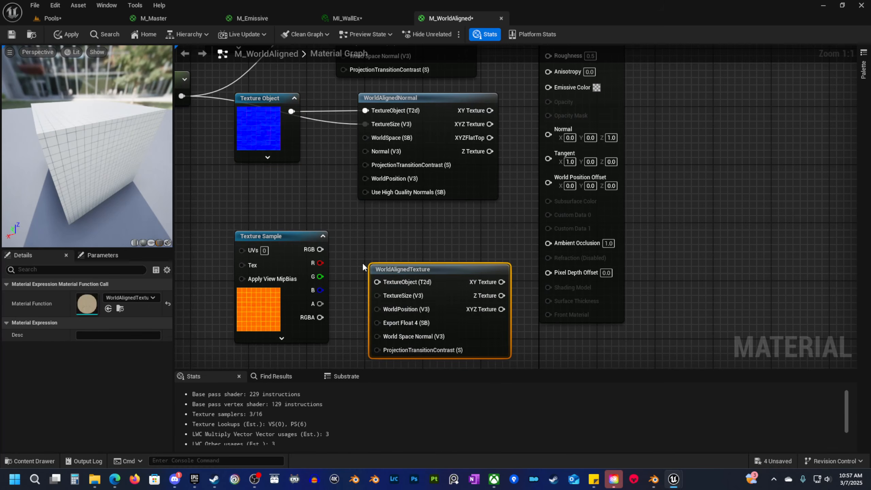
# Convert the occlusion map sample to a texture object, connect it to the new WorldAlignedTexture's TextureObject input, and align the node beside it.
pyautogui.rightClick(283, 238)
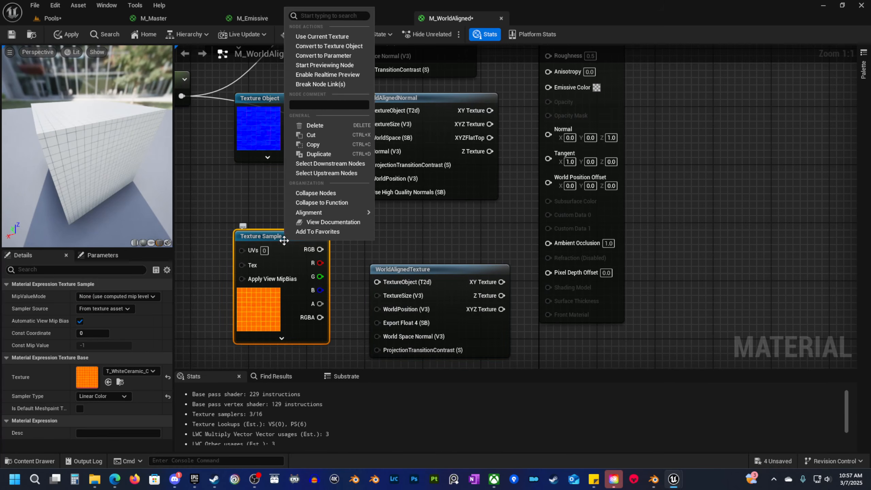
pyautogui.click(329, 49)
pyautogui.moveTo(291, 249); pyautogui.dragTo(379, 283)
pyautogui.moveTo(418, 272); pyautogui.dragTo(407, 240)
# Open the white ceramic occlusion texture and inspect its red, green and blue channels individually.
pyautogui.click(249, 287)
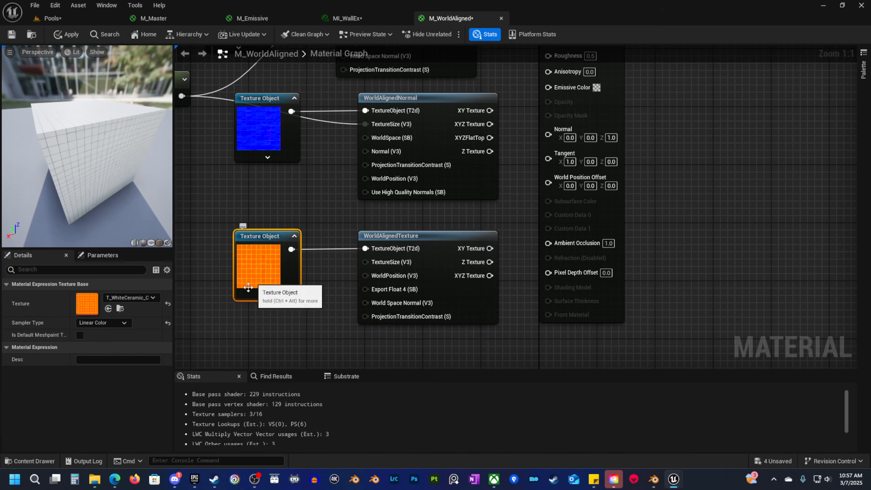
pyautogui.doubleClick(92, 306)
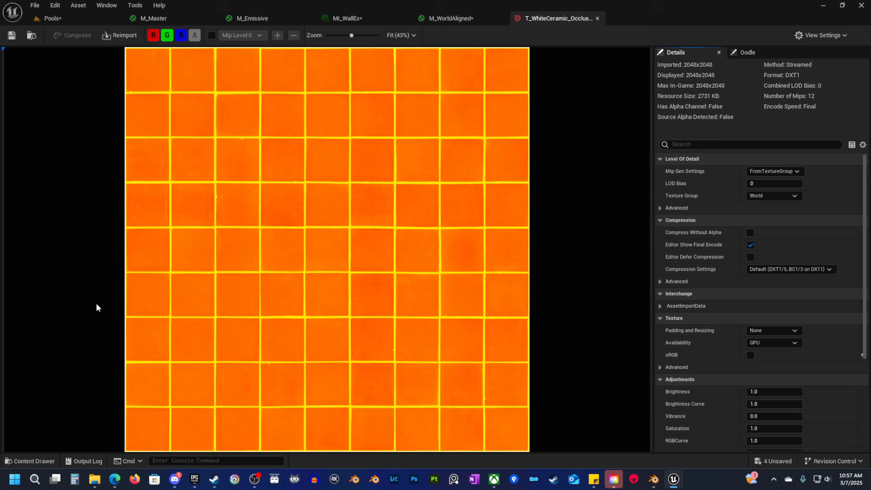
pyautogui.click(154, 36)
pyautogui.click(183, 37)
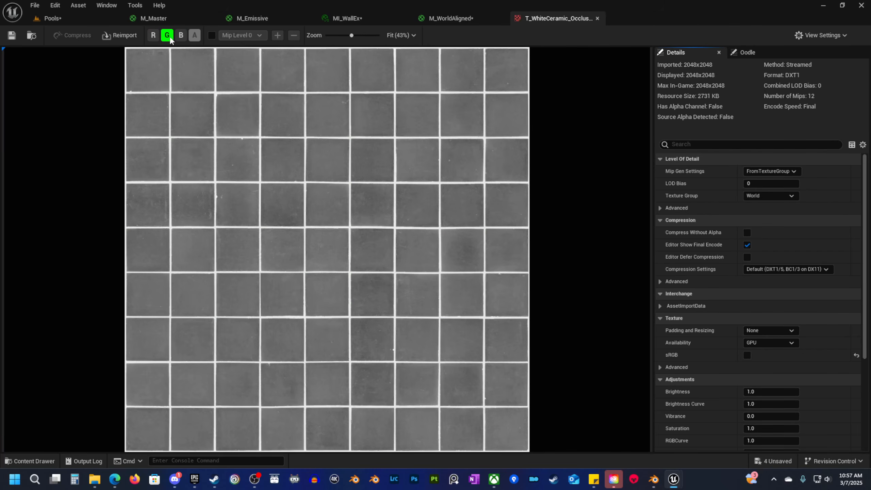
pyautogui.click(168, 37)
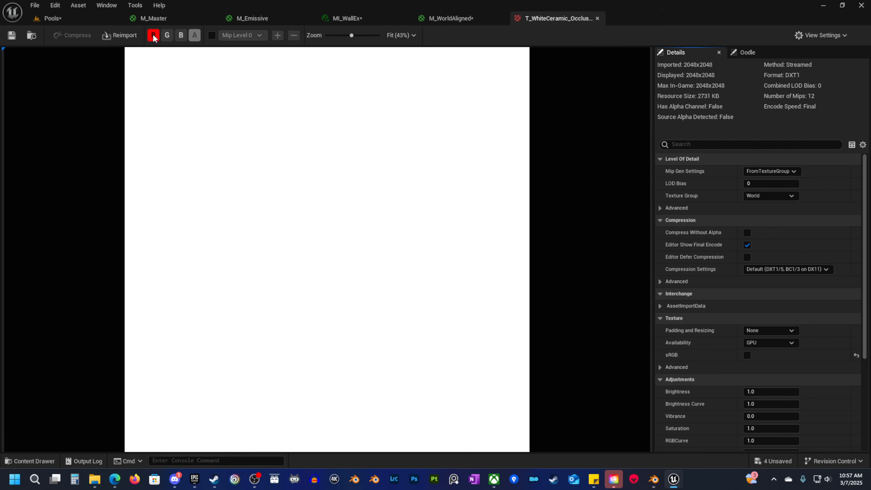
pyautogui.click(183, 37)
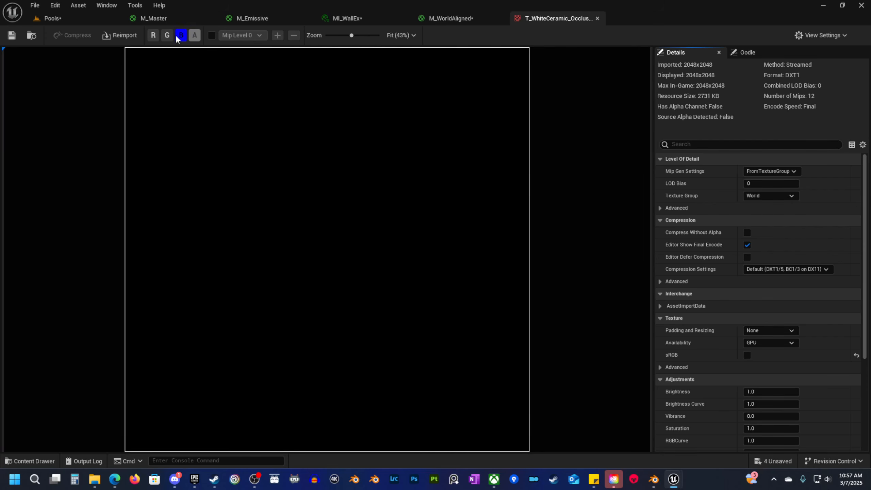
pyautogui.click(167, 36)
pyautogui.click(154, 36)
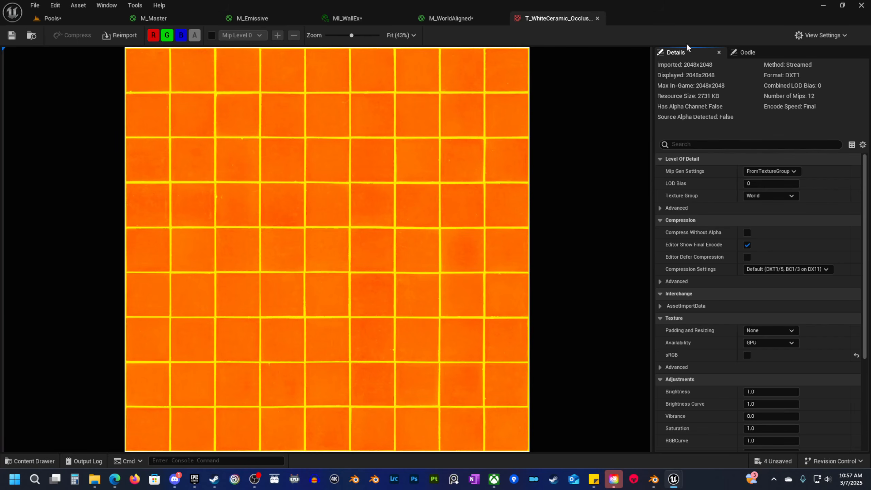
# In M_WorldAligned, connect the occlusion WorldAlignedTexture's XYZ Texture output to Roughness and the TextureSize parameter to its TextureSize input.
pyautogui.click(456, 18)
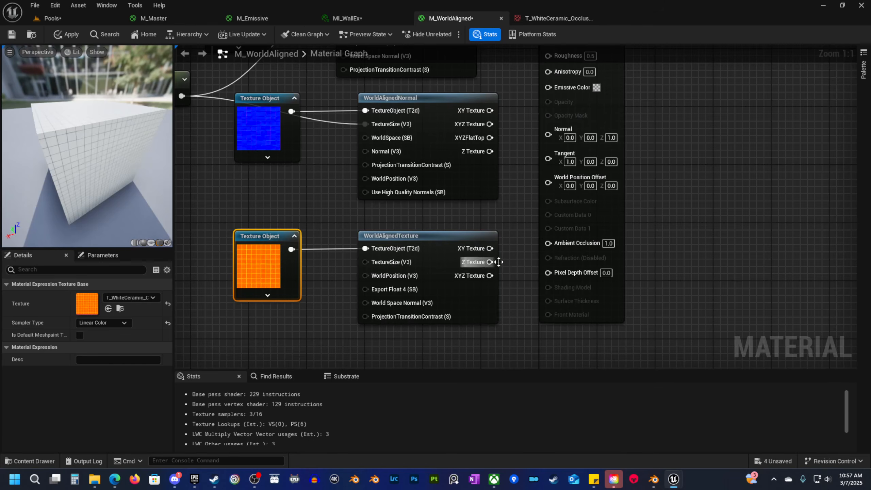
pyautogui.moveTo(535, 206); pyautogui.dragTo(437, 246, button='right')
pyautogui.moveTo(392, 315); pyautogui.dragTo(451, 95)
pyautogui.scroll(-2, 453, 111)
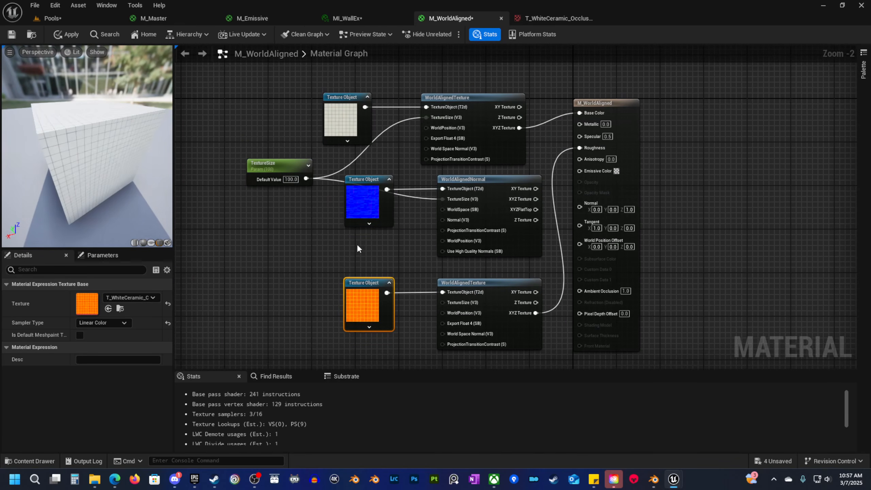
pyautogui.moveTo(306, 179); pyautogui.dragTo(443, 302)
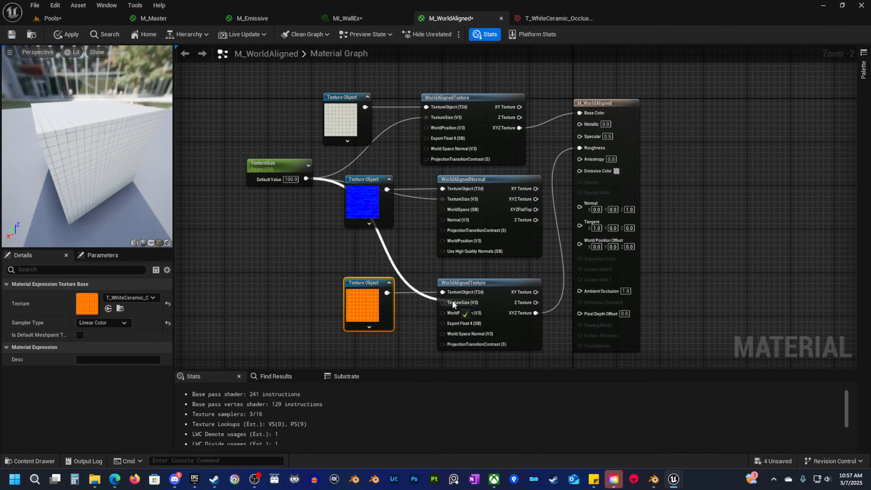
# Move the TextureSize parameter node farther away from the texture objects and apply the M_WorldAligned material changes.
pyautogui.scroll(-2, 345, 262)
pyautogui.moveTo(298, 194); pyautogui.dragTo(291, 216)
pyautogui.moveTo(321, 325); pyautogui.dragTo(435, 214)
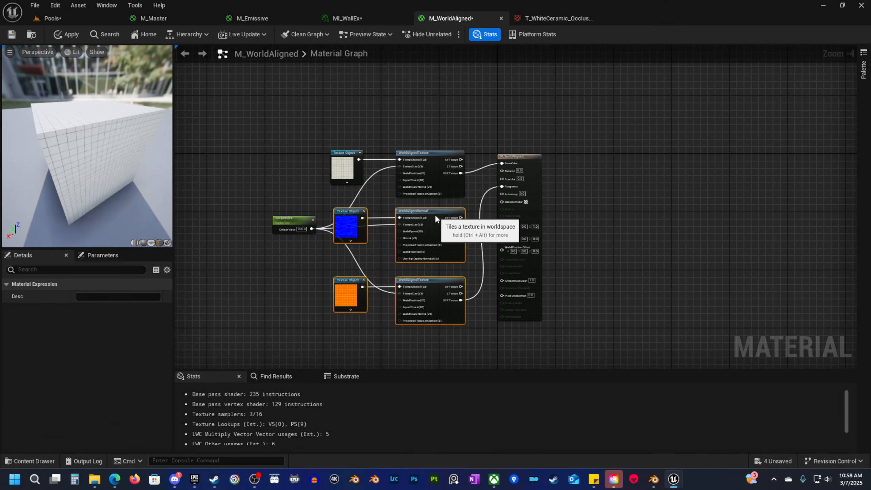
pyautogui.click(307, 277)
pyautogui.moveTo(293, 218); pyautogui.dragTo(263, 214)
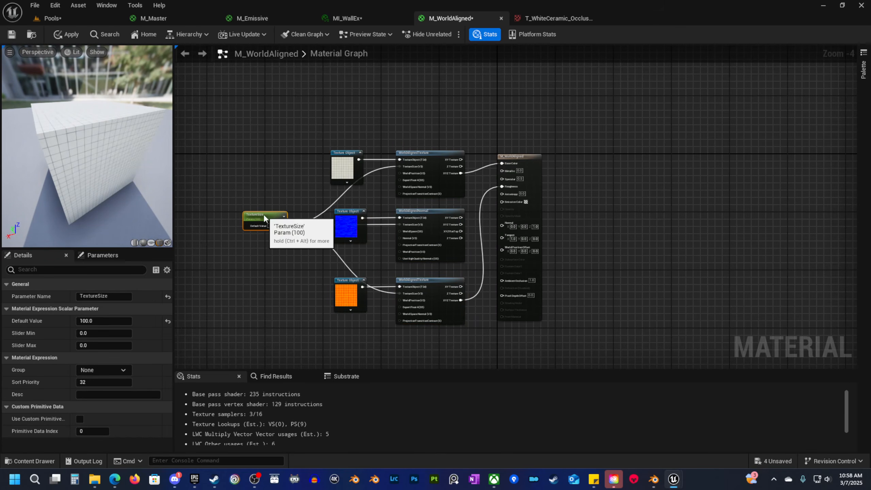
pyautogui.click(67, 34)
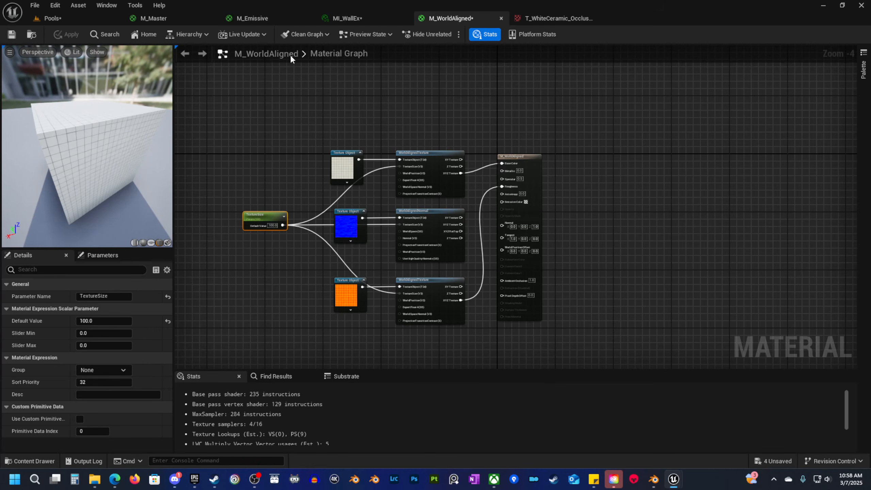
pyautogui.moveTo(337, 135); pyautogui.dragTo(346, 162, button='right')
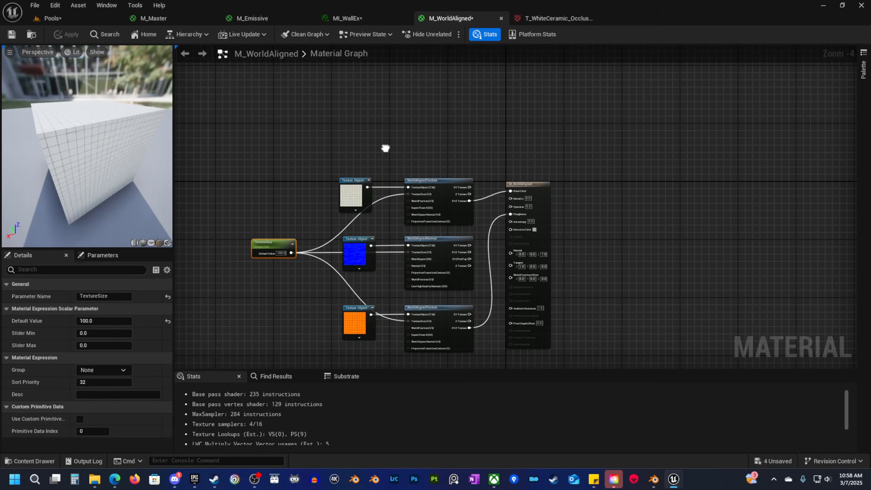
# Close the M_WorldAligned and occlusion texture editors, and open the MI_Wall material instance from the wall in the Pools level.
pyautogui.click(500, 17)
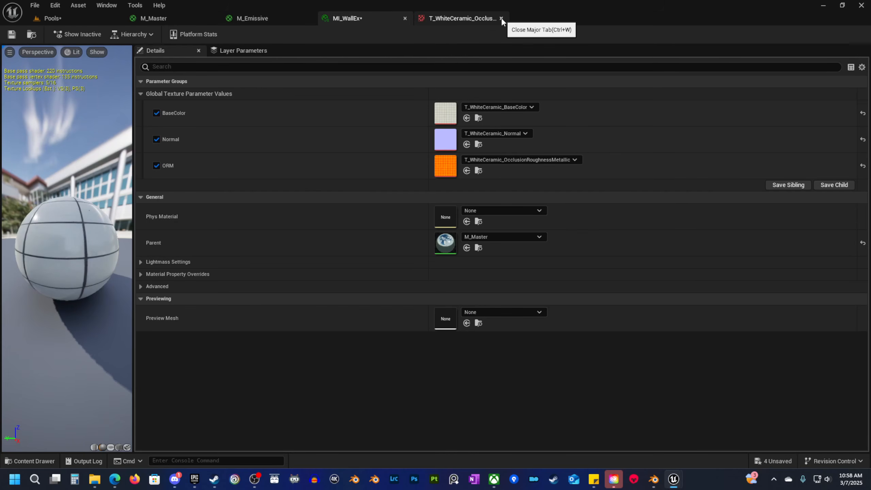
pyautogui.click(501, 18)
pyautogui.click(64, 22)
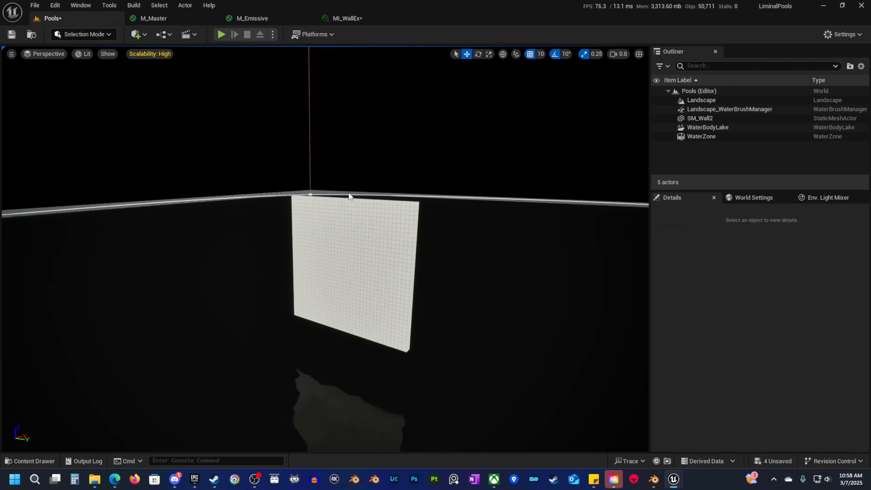
pyautogui.press('w')
pyautogui.moveTo(330, 255); pyautogui.dragTo(329, 274, button='right')
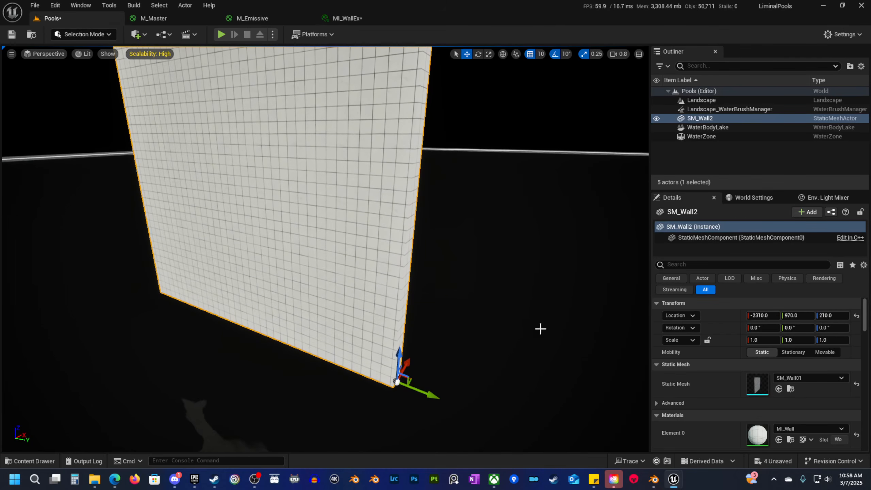
pyautogui.doubleClick(757, 435)
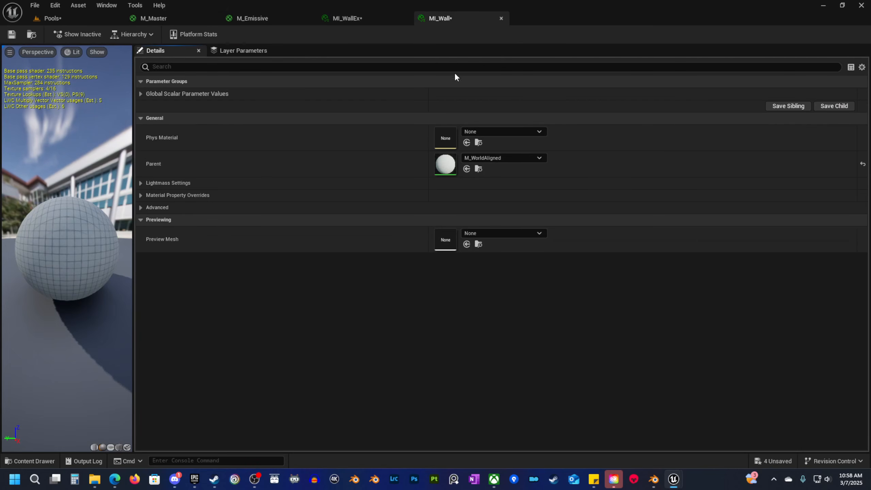
# Float the MI_Wall editor over the level view, enlarge it and expand its Global Scalar Parameter Values.
pyautogui.moveTo(448, 21); pyautogui.dragTo(518, 89)
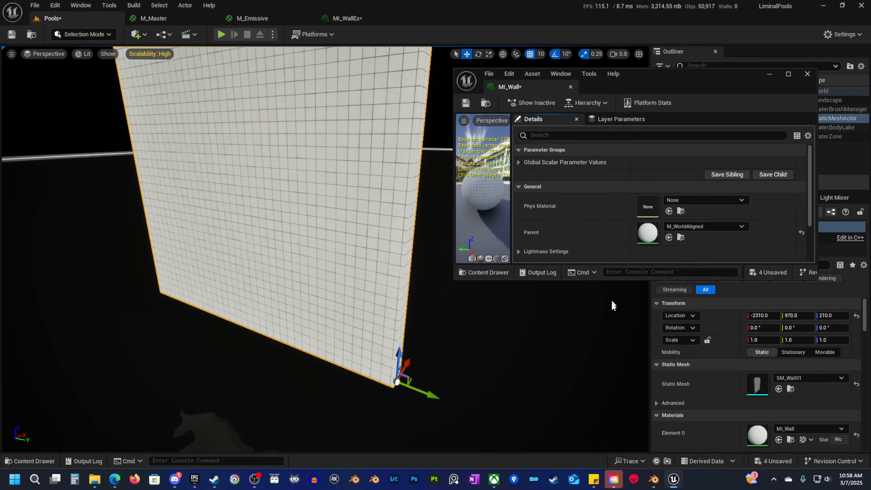
pyautogui.moveTo(612, 279); pyautogui.dragTo(613, 357)
pyautogui.click(518, 163)
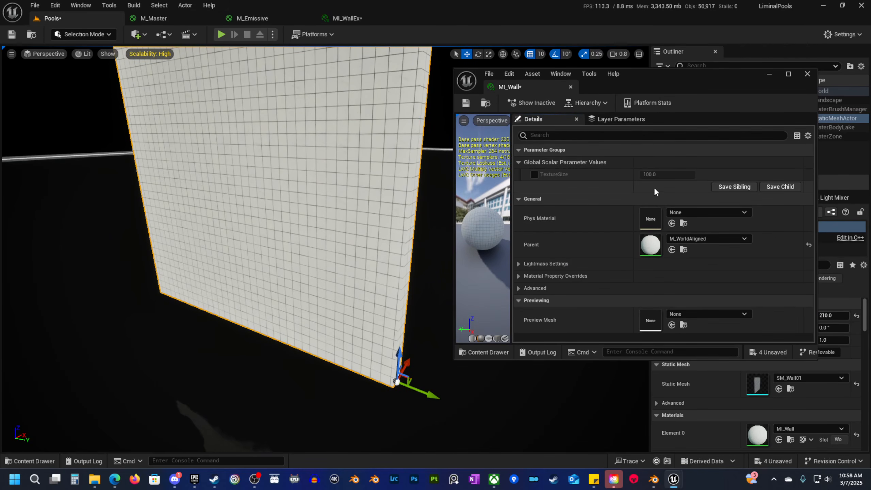
# Override MI_Wall's TextureSize and increase it to about 186.8, checking the tile scale on the wall.
pyautogui.moveTo(681, 178); pyautogui.dragTo(706, 178)
pyautogui.moveTo(387, 268); pyautogui.dragTo(446, 240, button='right')
pyautogui.press('a')
pyautogui.press('s')
pyautogui.moveTo(657, 174)
pyautogui.mouseDown()
pyautogui.moveTo(638, 174)
pyautogui.moveTo(663, 174)
pyautogui.mouseUp()
pyautogui.moveTo(412, 261); pyautogui.dragTo(378, 259, button='right')
pyautogui.press('s')
pyautogui.moveTo(376, 221); pyautogui.dragTo(397, 240, button='right')
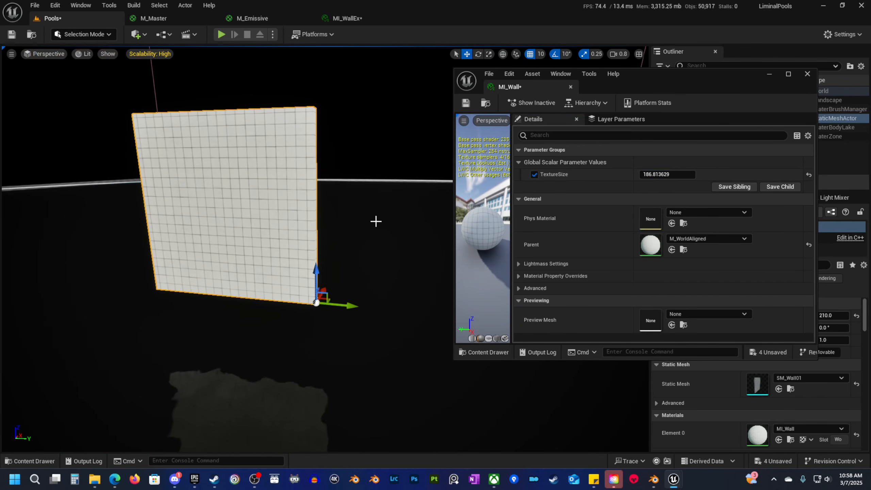
# Dock the MI_Wall editor back into the main window and reset the wall's location to 0, 0, 0 in the Pools level.
pyautogui.moveTo(531, 89); pyautogui.dragTo(493, 21)
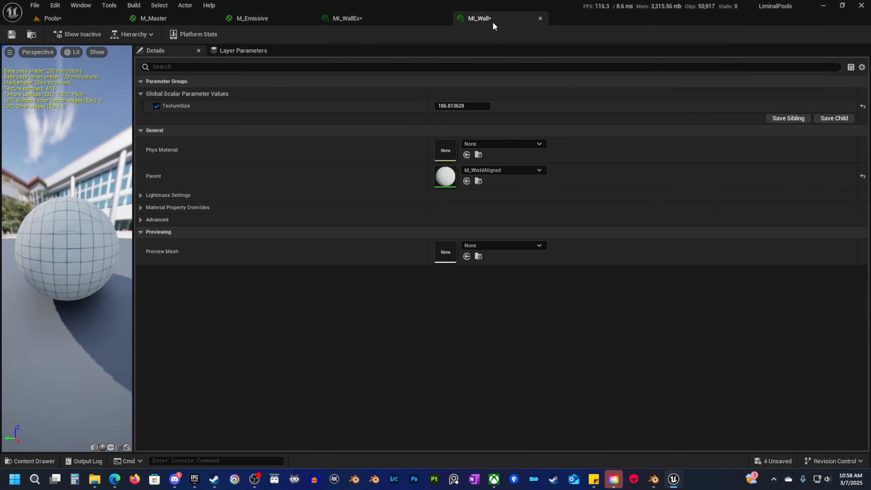
pyautogui.click(64, 19)
pyautogui.press('w')
pyautogui.moveTo(359, 286); pyautogui.dragTo(430, 285, button='right')
pyautogui.press('d')
pyautogui.press('s')
pyautogui.scroll(4, 379, 287)
pyautogui.press('q')
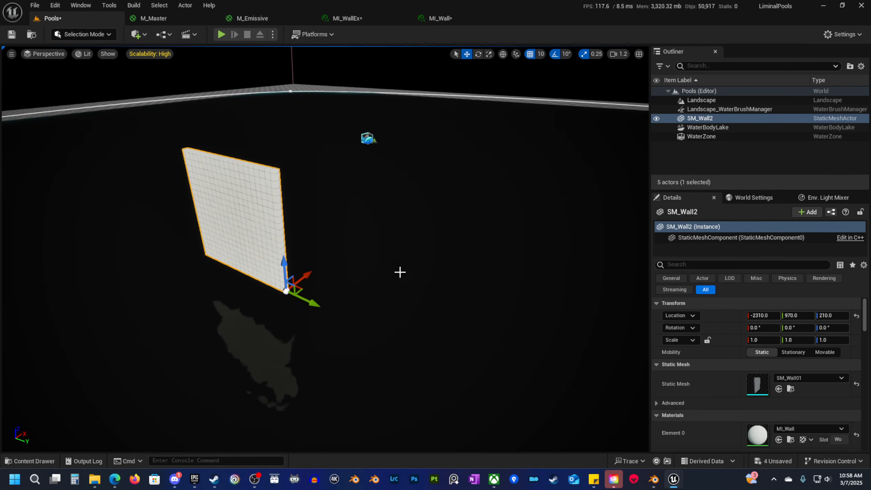
pyautogui.click(857, 316)
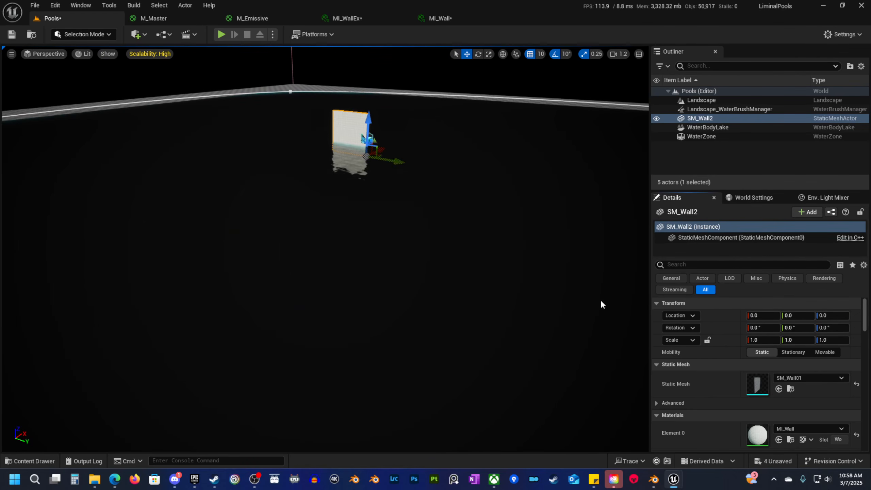
# Raise the wall to a Z location of 90 so that its base sits at the water surface.
pyautogui.moveTo(601, 305); pyautogui.dragTo(583, 285, button='right')
pyautogui.press('w')
pyautogui.press('a')
pyautogui.press('q')
pyautogui.moveTo(335, 275); pyautogui.dragTo(321, 275, button='right')
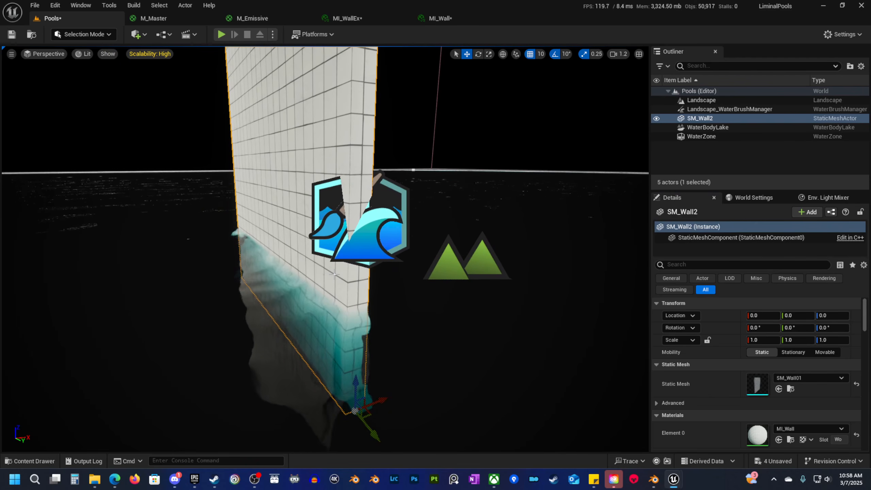
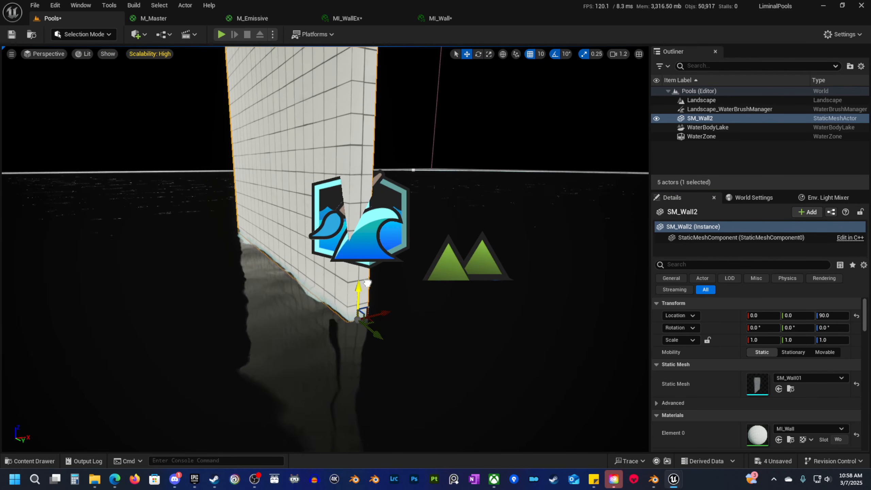
pyautogui.press('a')
pyautogui.moveTo(459, 336); pyautogui.dragTo(446, 356, button='right')
pyautogui.press('s')
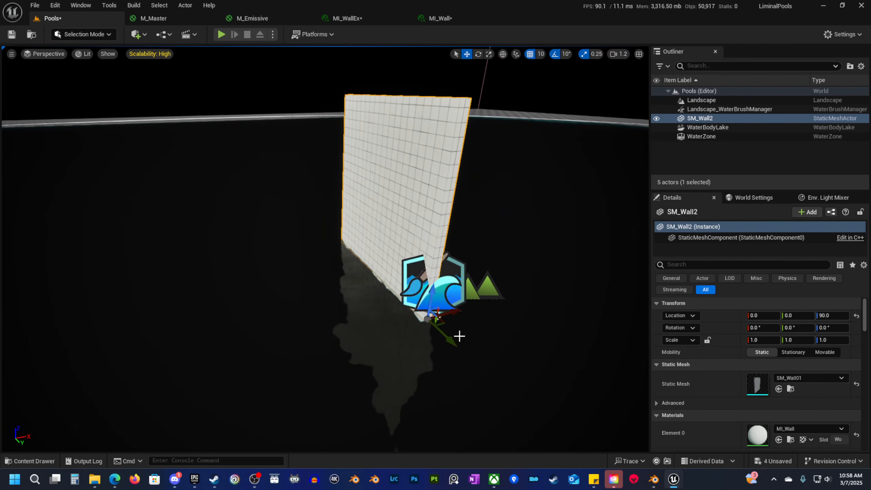
# Duplicate the wall, rotated 90° on Y to form a floor, and slide the copy to X 10 against the standing wall's base.
pyautogui.keyDown('alt'); pyautogui.moveTo(458, 312); pyautogui.dragTo(427, 324); pyautogui.keyUp('alt')
pyautogui.moveTo(365, 304); pyautogui.dragTo(329, 353)
pyautogui.moveTo(409, 323); pyautogui.dragTo(439, 322)
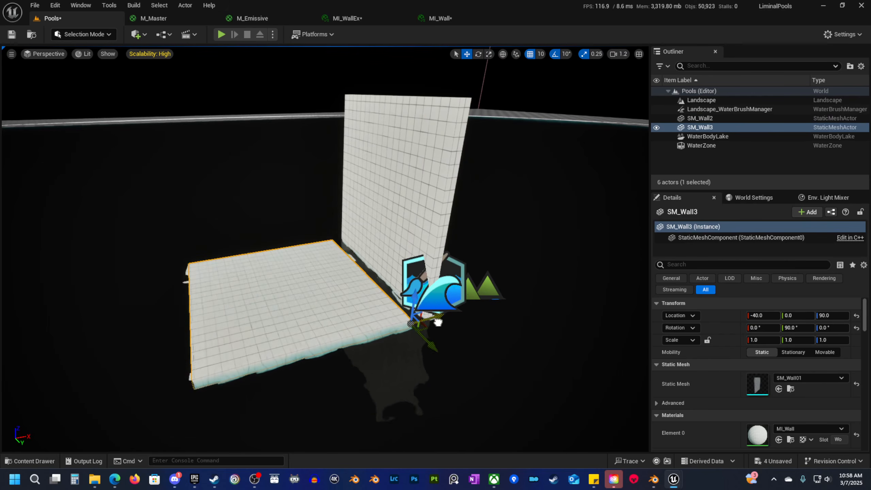
pyautogui.press('w')
pyautogui.moveTo(455, 319); pyautogui.dragTo(463, 294, button='right')
pyautogui.scroll(-5, 484, 292)
pyautogui.press('e')
pyautogui.scroll(-2, 371, 288)
pyautogui.moveTo(380, 286); pyautogui.dragTo(421, 309, button='right')
pyautogui.press('s')
pyautogui.scroll(3, 394, 327)
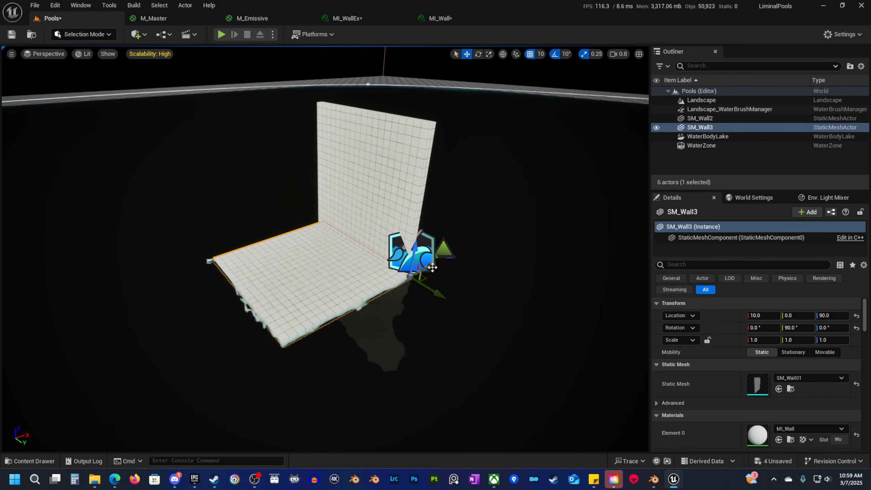
# Duplicate the floor panel and place the copy end to end with it, extending the floor away from the wall.
pyautogui.keyDown('alt'); pyautogui.moveTo(433, 268); pyautogui.dragTo(318, 319); pyautogui.keyUp('alt')
pyautogui.press('a')
pyautogui.moveTo(317, 319); pyautogui.dragTo(328, 299, button='right')
pyautogui.click(387, 219)
pyautogui.moveTo(387, 219); pyautogui.dragTo(383, 285, button='right')
pyautogui.keyDown('ctrl'); pyautogui.click(354, 219); pyautogui.keyUp('ctrl')
pyautogui.press('f')
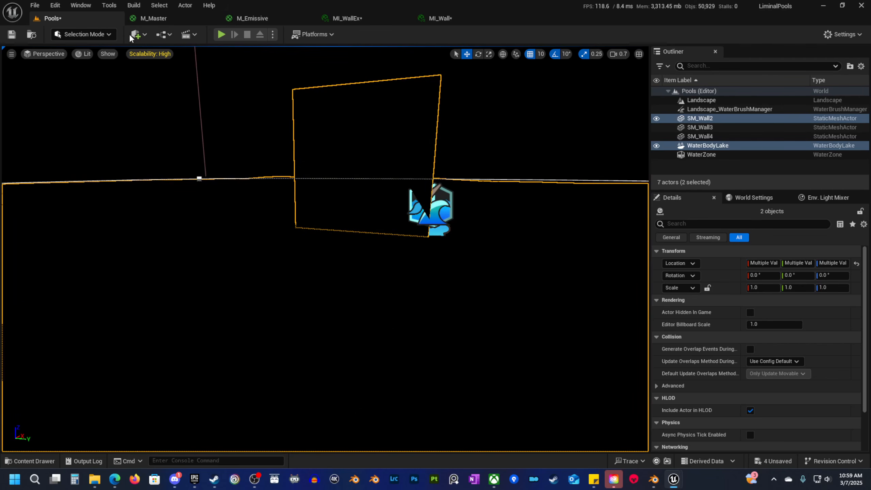
# Add a point light above the floor at a Z location of 300 and raise its intensity to about 35.4 cd.
pyautogui.click(137, 34)
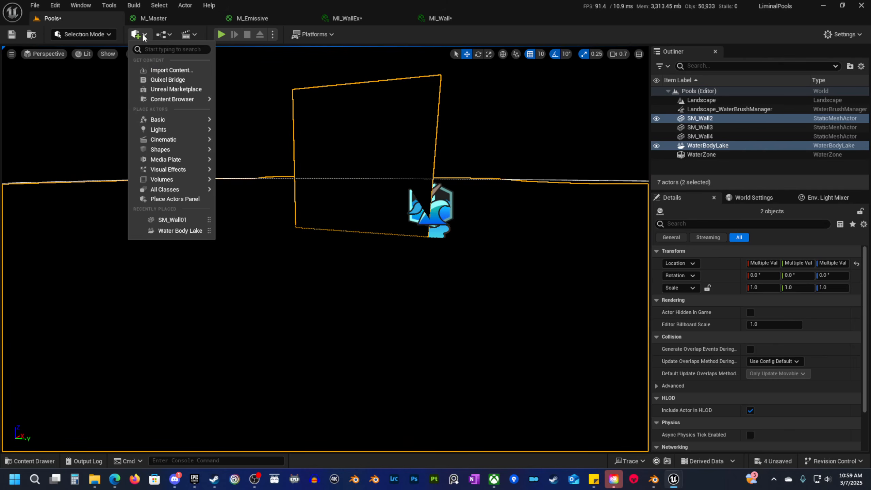
pyautogui.moveTo(175, 129)
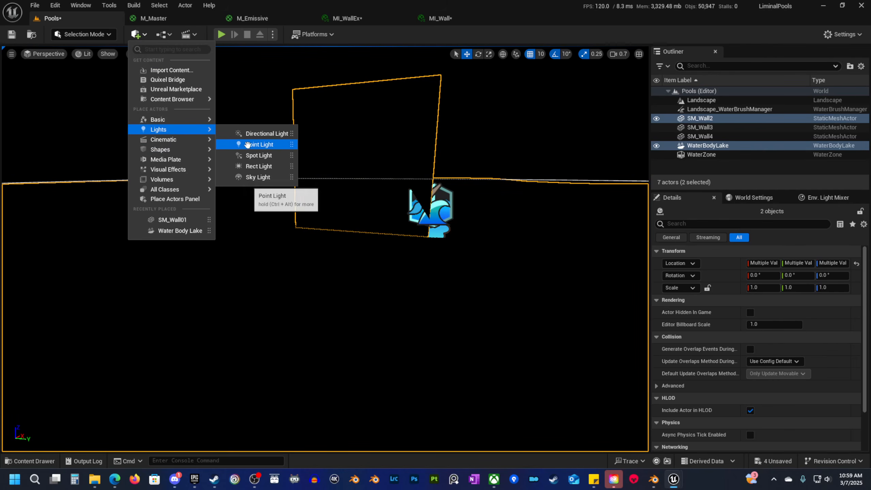
pyautogui.click(259, 145)
pyautogui.moveTo(317, 219); pyautogui.dragTo(314, 137)
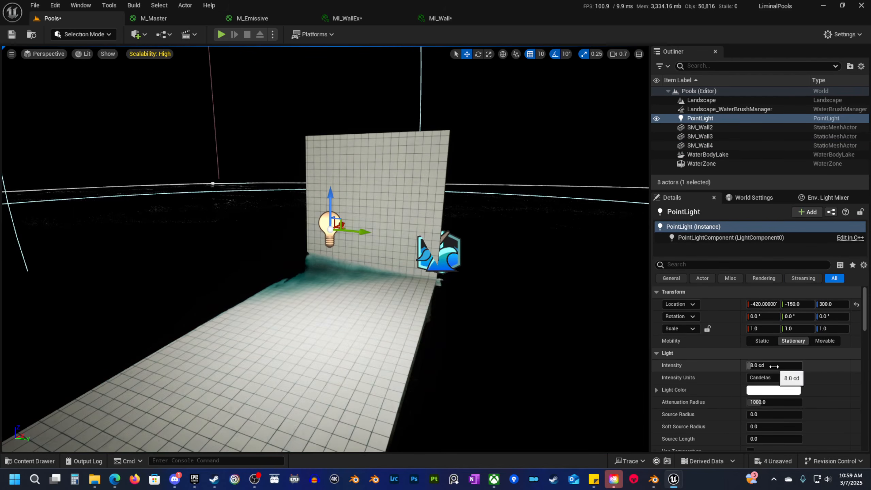
pyautogui.moveTo(775, 367); pyautogui.dragTo(790, 367)
pyautogui.press('a')
pyautogui.moveTo(300, 269); pyautogui.dragTo(350, 279, button='right')
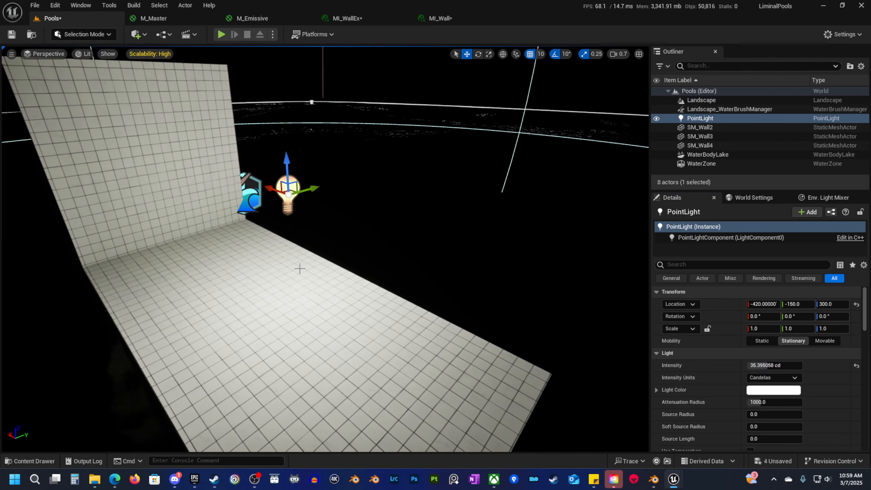
# Find the wave settings of the WaterBodyLake actor and set its Waves Source to None.
pyautogui.click(391, 237)
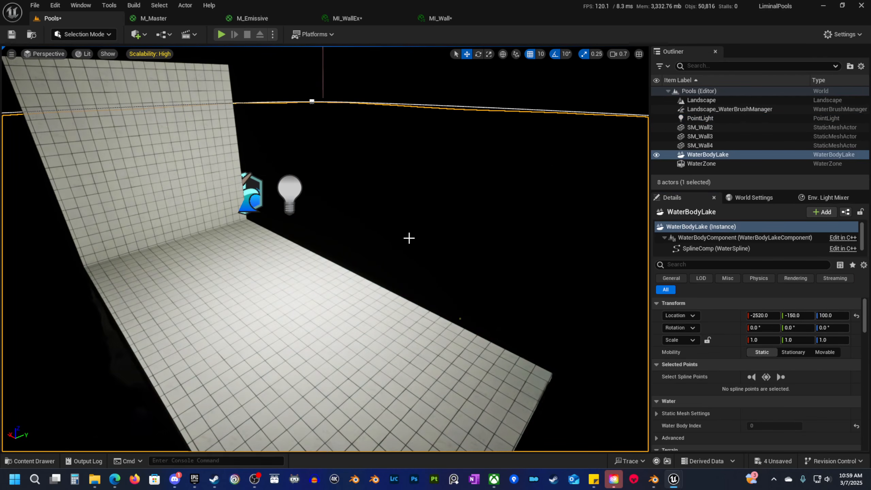
pyautogui.moveTo(409, 237); pyautogui.dragTo(412, 235, button='right')
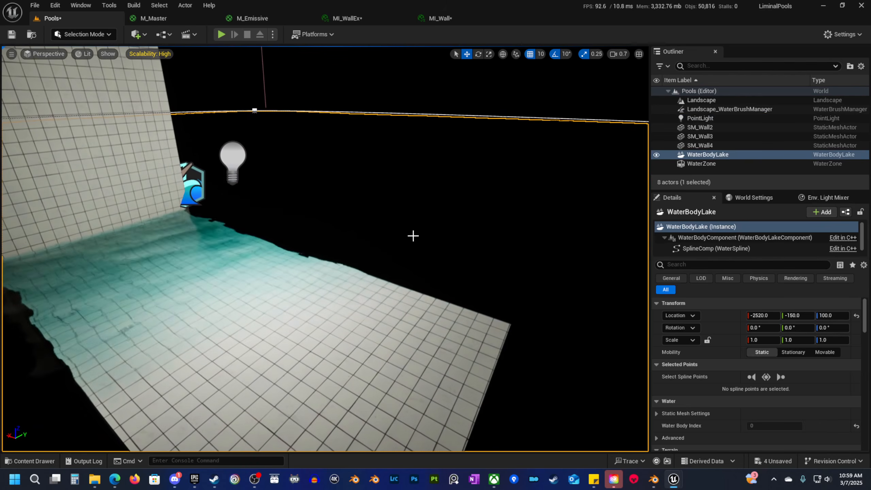
pyautogui.click(721, 265)
pyautogui.write('W')
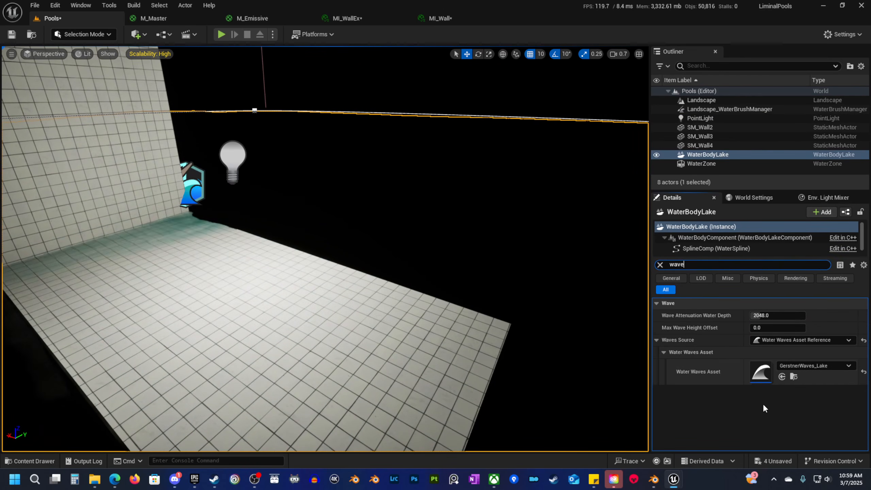
pyautogui.click(815, 340)
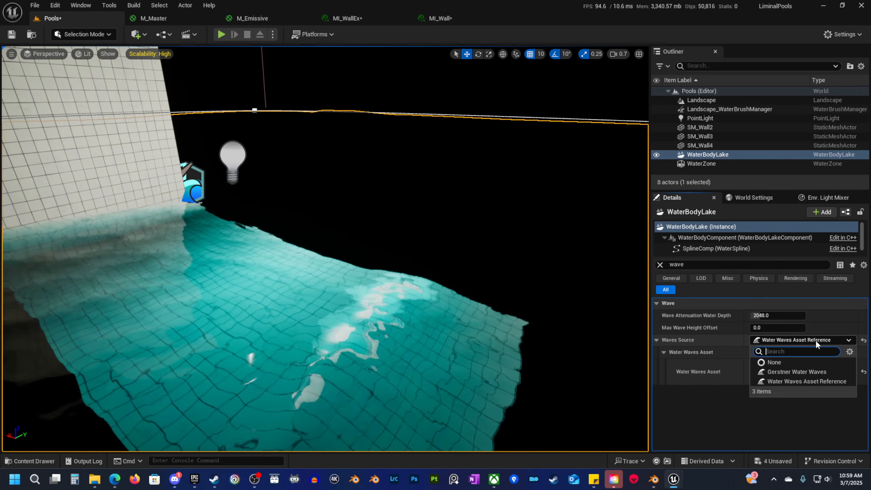
pyautogui.click(788, 363)
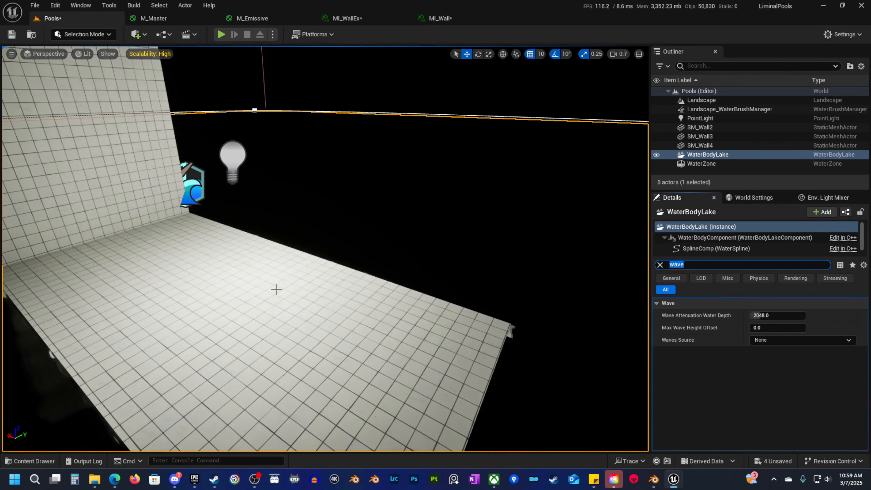
# Add a Post Process Volume to the level.
pyautogui.press('d')
pyautogui.moveTo(276, 289); pyautogui.dragTo(173, 278, button='right')
pyautogui.press('a')
pyautogui.press('d')
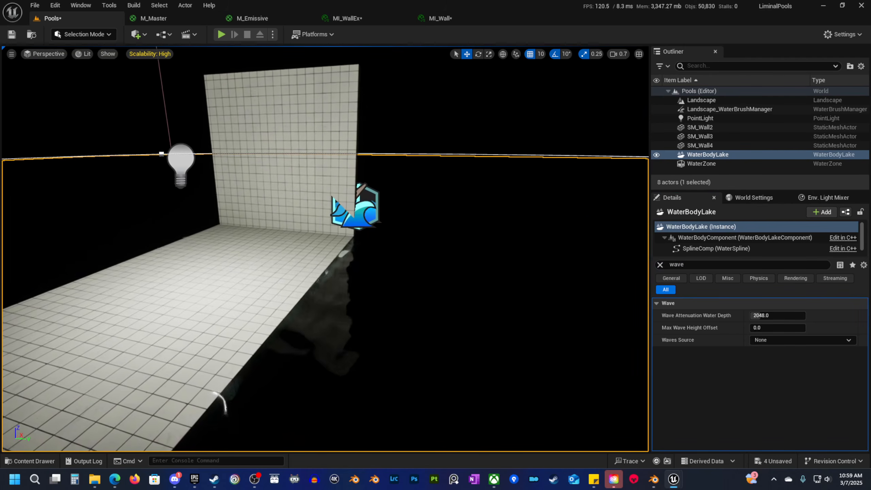
pyautogui.moveTo(319, 295); pyautogui.dragTo(356, 292, button='right')
pyautogui.press('s')
pyautogui.scroll(1, 356, 291)
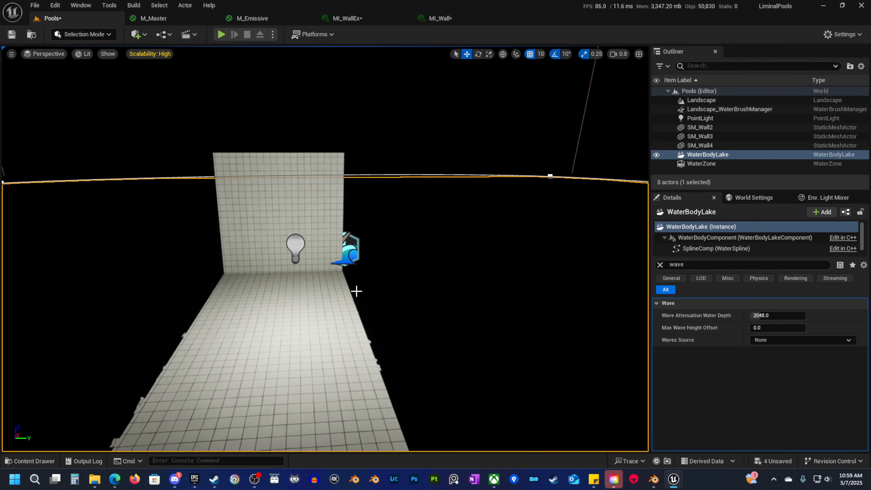
pyautogui.click(140, 38)
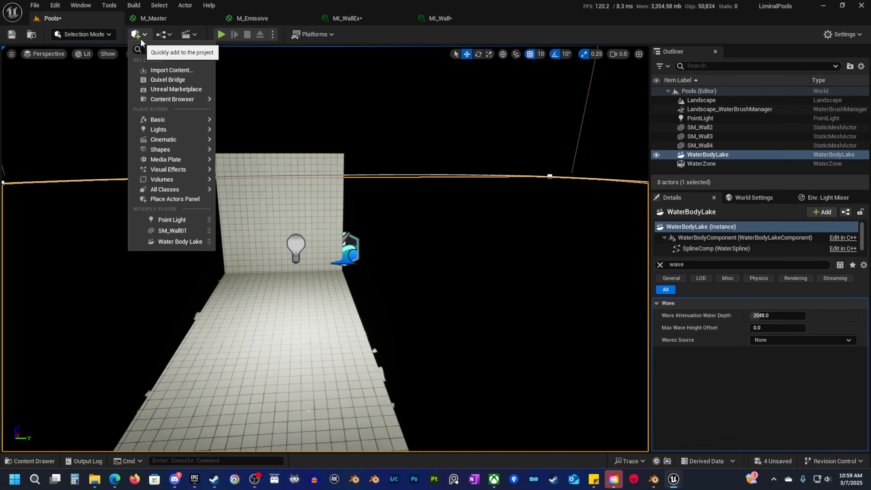
pyautogui.write('post')
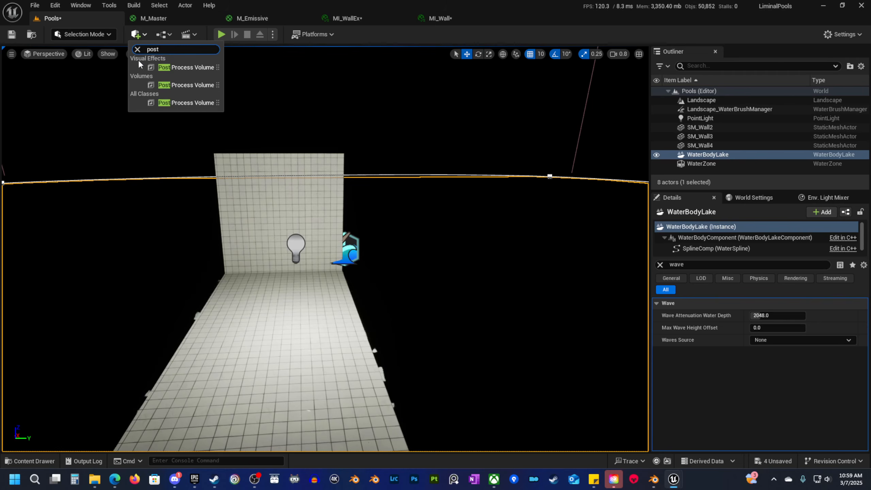
pyautogui.click(172, 68)
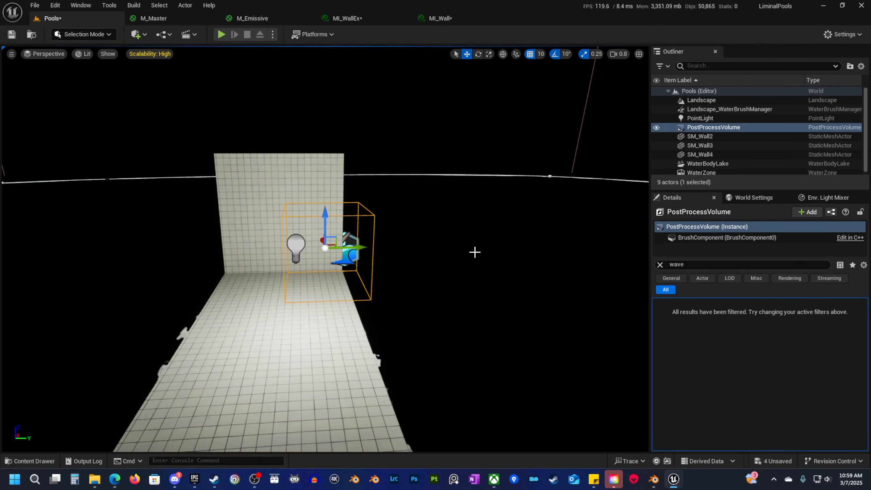
# Enable Infinite Extent (Unbound) on the post process volume and shift the volume to a Y location of 20.
pyautogui.click(660, 264)
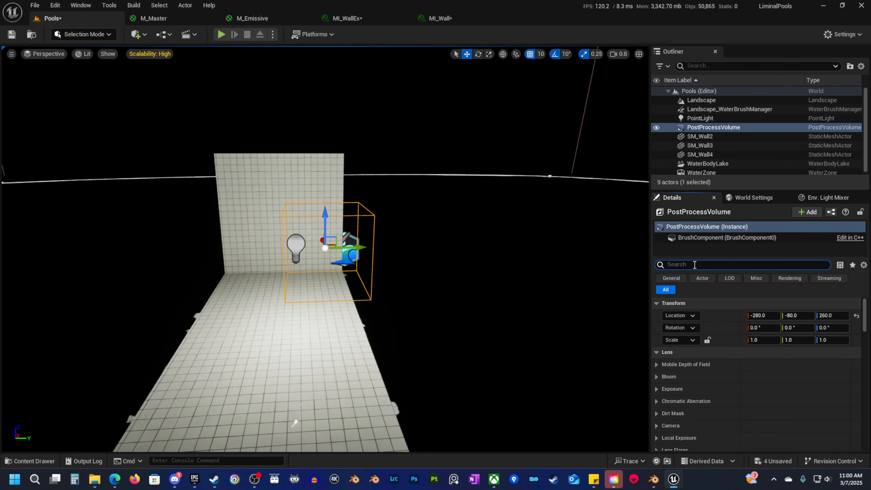
pyautogui.press('BackSpace')
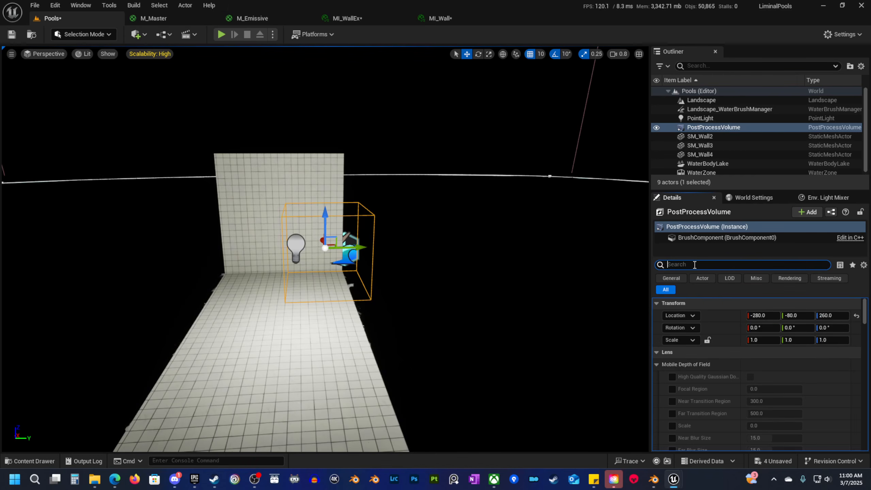
pyautogui.write('infin')
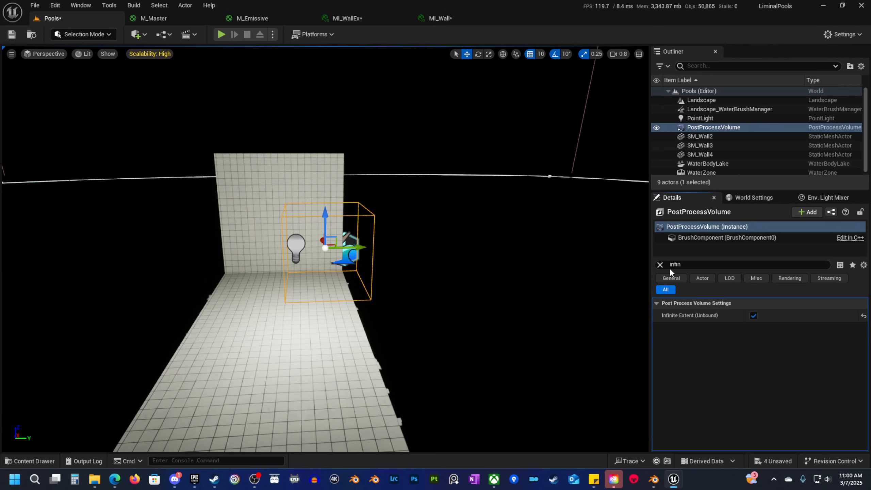
pyautogui.click(661, 265)
pyautogui.moveTo(322, 234); pyautogui.dragTo(323, 256, button='right')
pyautogui.press('s')
pyautogui.press('d')
pyautogui.press('w')
pyautogui.press('e')
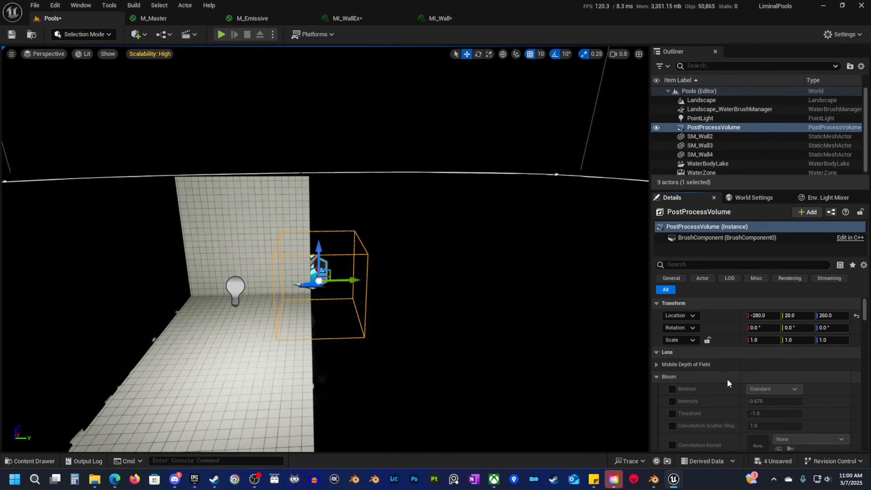
# Override the volume's metering mode, exposure compensation and physical camera exposure, turning physical camera exposure off and setting metering to Manual.
pyautogui.click(657, 365)
pyautogui.scroll(-1, 668, 360)
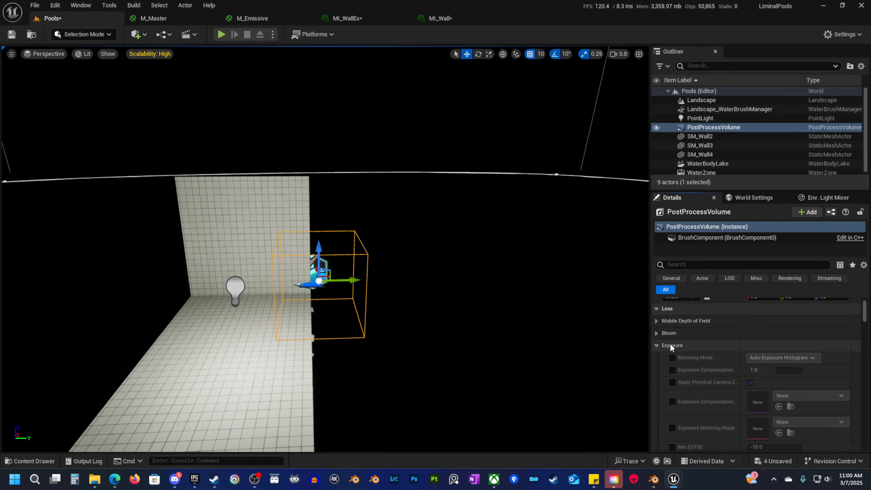
pyautogui.scroll(-2, 676, 347)
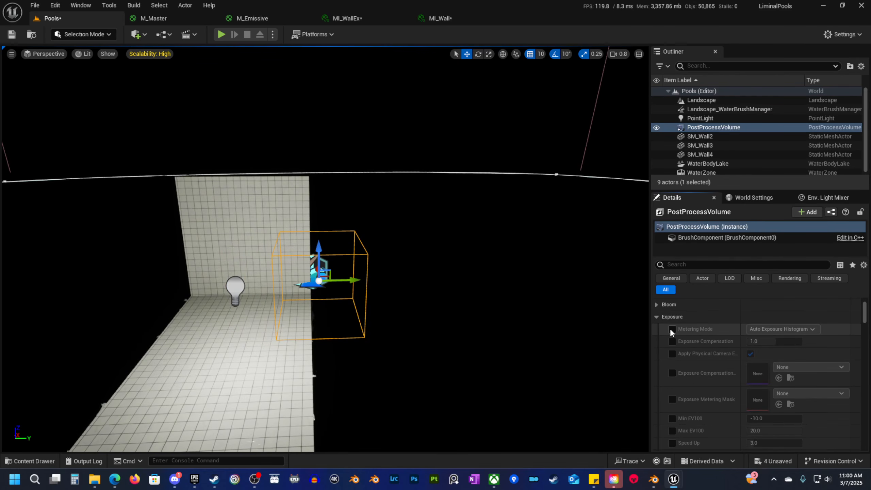
pyautogui.click(671, 329)
pyautogui.click(672, 341)
pyautogui.click(673, 354)
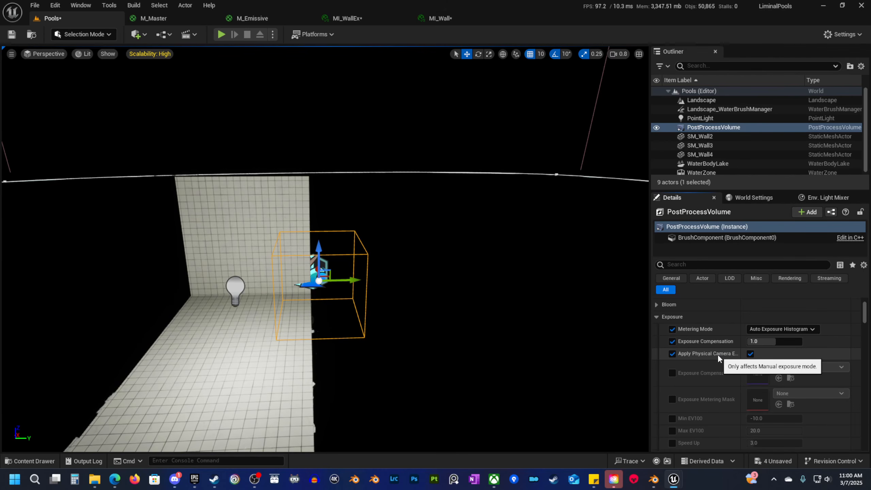
pyautogui.click(750, 354)
pyautogui.click(750, 354)
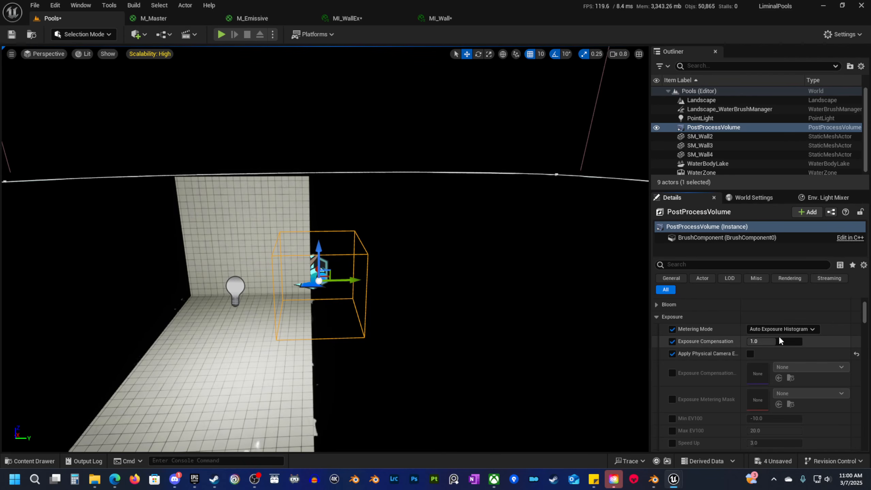
pyautogui.click(781, 330)
pyautogui.click(774, 354)
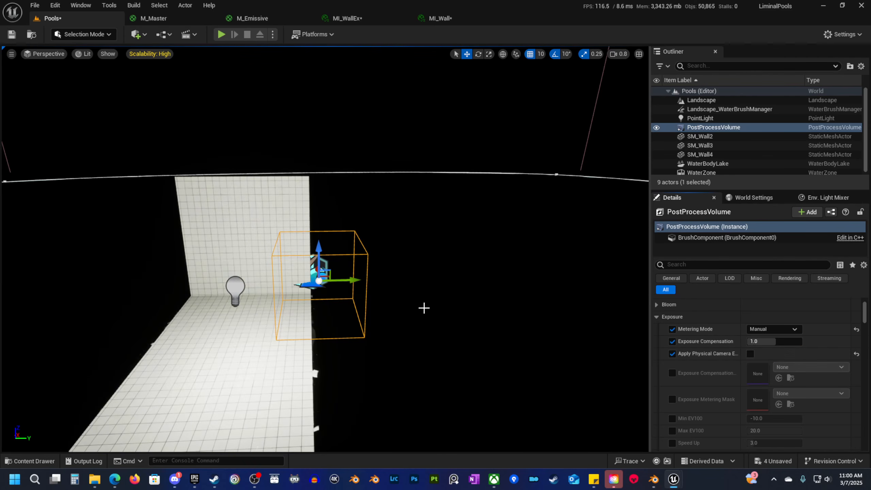
# Try raising the Exposure Compensation to about 1.96, and reset it to its default.
pyautogui.moveTo(425, 308); pyautogui.dragTo(415, 305, button='right')
pyautogui.press('d')
pyautogui.moveTo(782, 342)
pyautogui.mouseDown()
pyautogui.moveTo(797, 342)
pyautogui.moveTo(782, 342)
pyautogui.mouseUp()
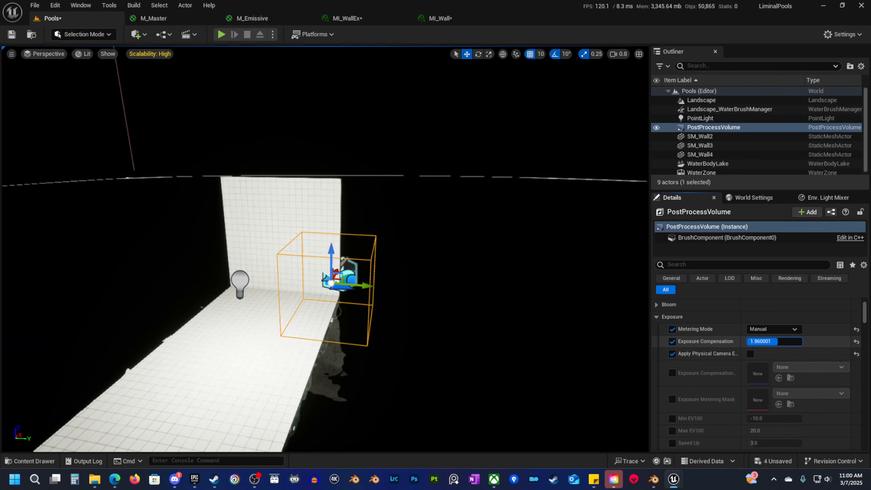
pyautogui.click(857, 342)
# Lower the point light's intensity to about 30.6 cd.
pyautogui.scroll(5, 270, 262)
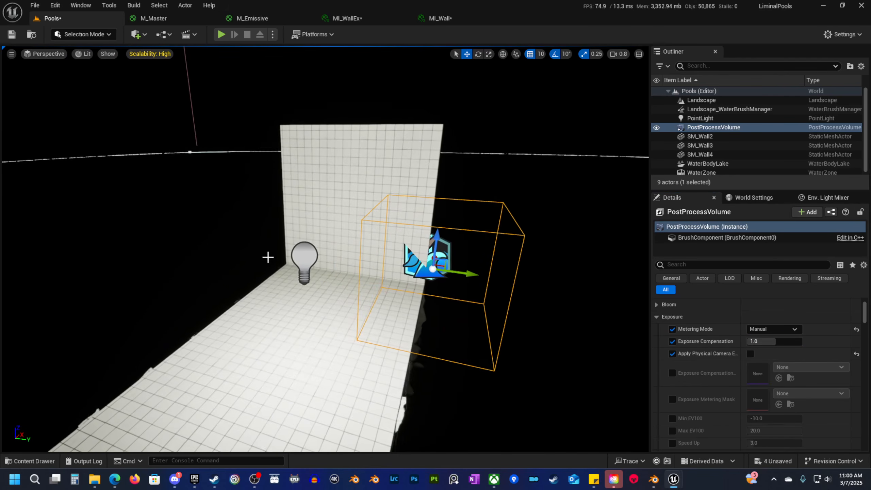
pyautogui.click(305, 259)
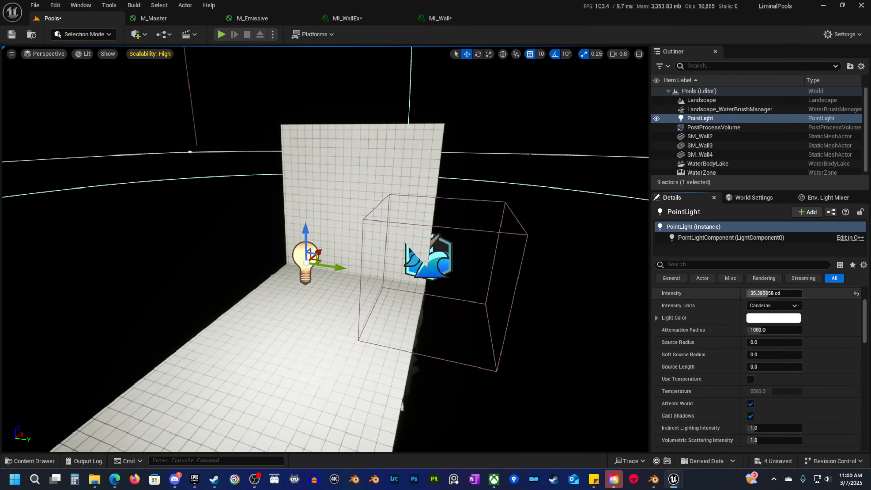
pyautogui.moveTo(768, 293); pyautogui.dragTo(765, 294)
pyautogui.moveTo(549, 302)
pyautogui.mouseDown(button='right')
pyautogui.moveTo(597, 299)
pyautogui.moveTo(562, 288)
pyautogui.moveTo(579, 274)
pyautogui.moveTo(575, 293)
pyautogui.moveTo(561, 299)
pyautogui.moveTo(607, 300)
pyautogui.moveTo(584, 292)
pyautogui.moveTo(581, 312)
pyautogui.moveTo(595, 314)
pyautogui.moveTo(553, 317)
pyautogui.mouseUp(button='right')
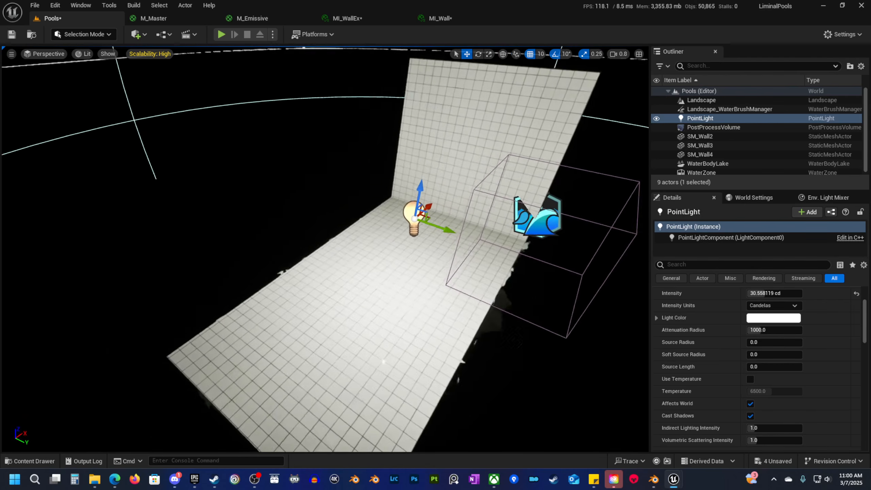
# Duplicate the standing wall to the opposite end of the floor and align the copy with the floor's edge in unlit shading.
pyautogui.moveTo(315, 247); pyautogui.dragTo(338, 248, button='right')
pyautogui.click(466, 192)
pyautogui.moveTo(490, 233); pyautogui.dragTo(442, 237, button='right')
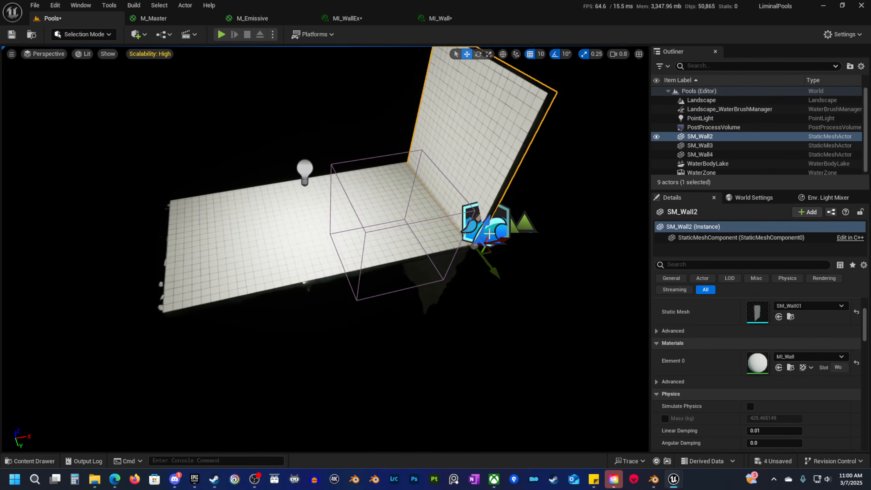
pyautogui.keyDown('alt'); pyautogui.moveTo(503, 240); pyautogui.dragTo(201, 294); pyautogui.keyUp('alt')
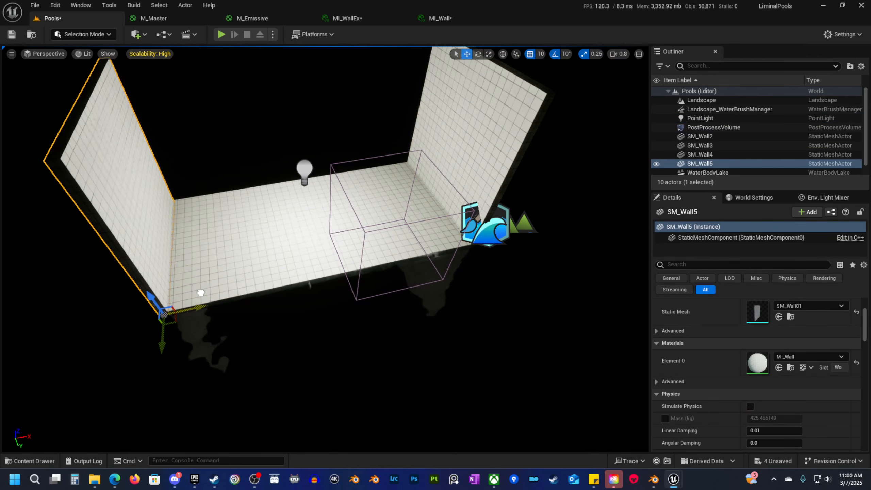
pyautogui.moveTo(200, 293); pyautogui.dragTo(165, 300, button='right')
pyautogui.hotkey('alt', '3')
pyautogui.moveTo(305, 286)
pyautogui.mouseDown(button='right')
pyautogui.moveTo(300, 272)
pyautogui.moveTo(319, 284)
pyautogui.mouseUp(button='right')
pyautogui.scroll(-2, 300, 271)
pyautogui.moveTo(310, 271); pyautogui.dragTo(328, 270)
# Try duplicating the original end wall outward from the floor, and delete the copy.
pyautogui.moveTo(328, 270); pyautogui.dragTo(345, 287, button='right')
pyautogui.scroll(2, 381, 246)
pyautogui.click(338, 271)
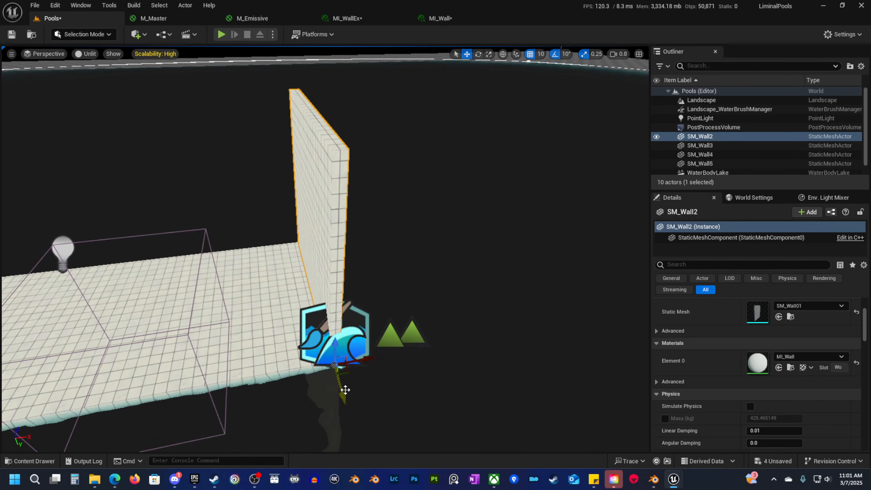
pyautogui.keyDown('alt'); pyautogui.moveTo(358, 362); pyautogui.dragTo(453, 346); pyautogui.keyUp('alt')
pyautogui.press('Delete')
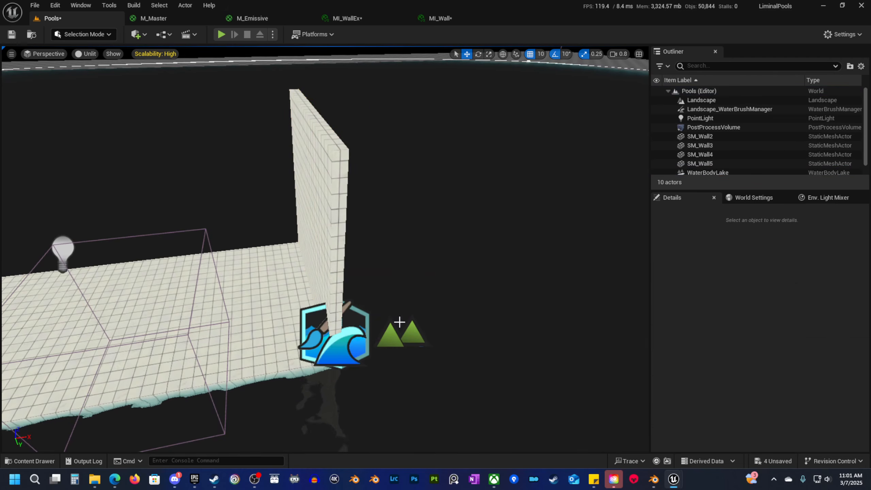
# Select both end walls and one floor panel and duplicate them sideways along Y to double the room's width.
pyautogui.moveTo(399, 321); pyautogui.dragTo(417, 216, button='right')
pyautogui.click(433, 181)
pyautogui.keyDown('shift'); pyautogui.click(291, 301); pyautogui.keyUp('shift')
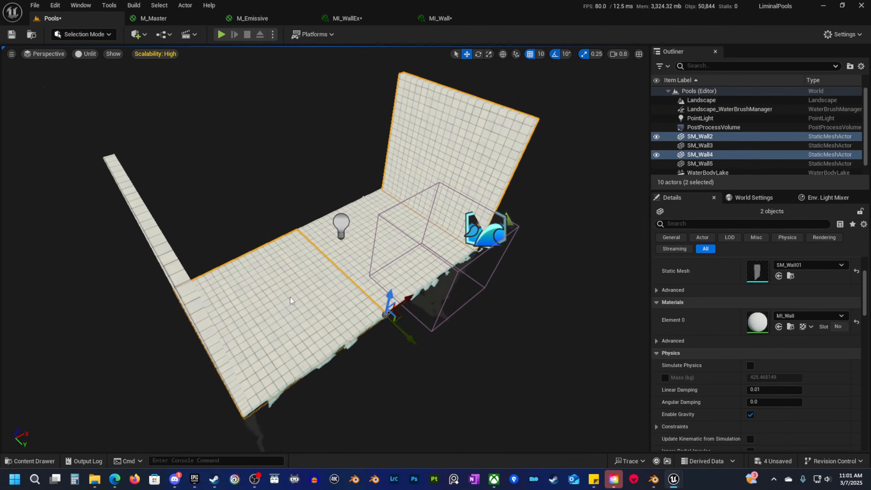
pyautogui.keyDown('shift'); pyautogui.click(341, 251); pyautogui.keyUp('shift')
pyautogui.moveTo(341, 251); pyautogui.dragTo(316, 273, button='right')
pyautogui.click(454, 202)
pyautogui.keyDown('shift'); pyautogui.click(368, 272); pyautogui.keyUp('shift')
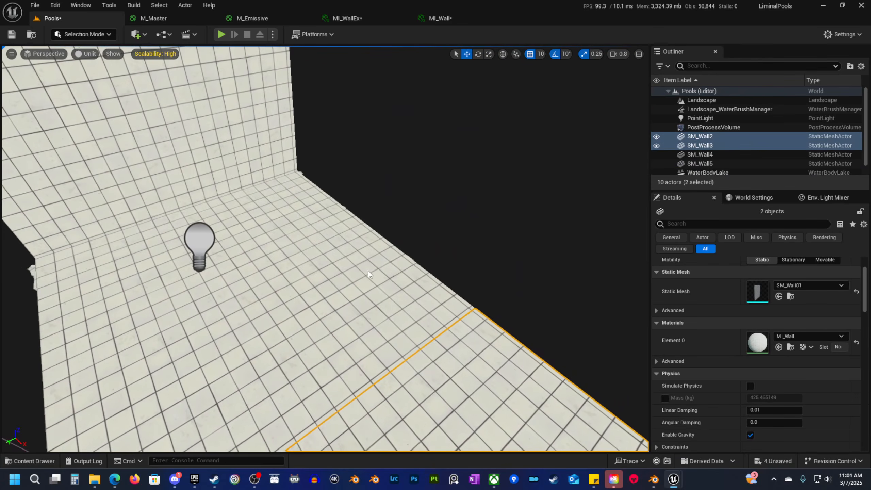
pyautogui.moveTo(368, 274); pyautogui.dragTo(257, 208, button='right')
pyautogui.keyDown('shift'); pyautogui.click(369, 261); pyautogui.keyUp('shift')
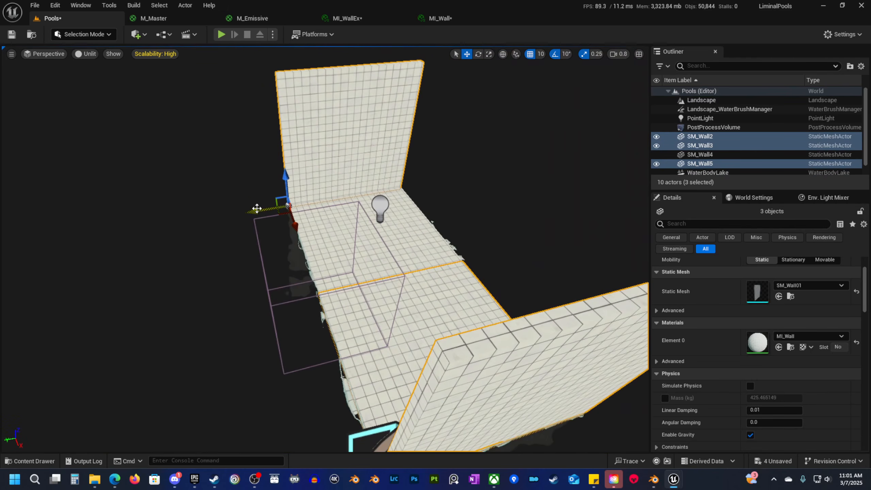
pyautogui.keyDown('alt'); pyautogui.moveTo(262, 211); pyautogui.dragTo(134, 248); pyautogui.keyUp('alt')
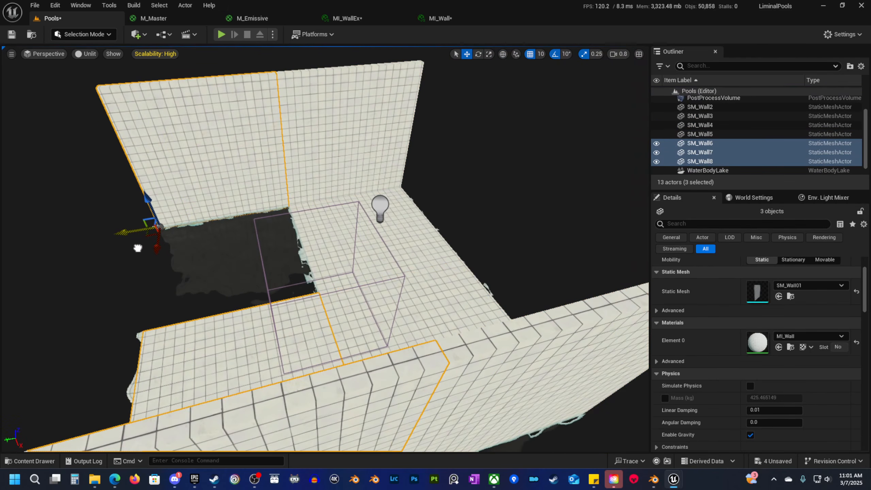
# Duplicate the other floor panel sideways to fill the gap in the widened floor.
pyautogui.moveTo(137, 248); pyautogui.dragTo(446, 343, button='right')
pyautogui.click(510, 355)
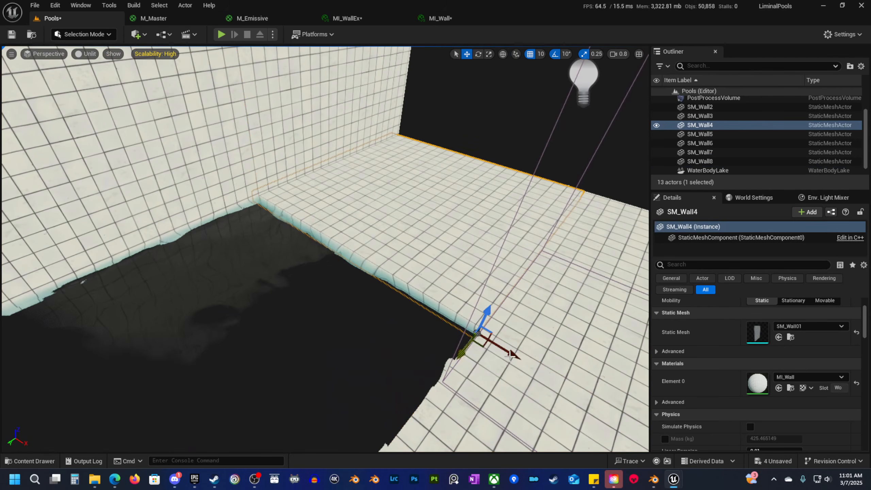
pyautogui.keyDown('alt'); pyautogui.keyDown('shift'); pyautogui.moveTo(458, 353); pyautogui.dragTo(415, 256); pyautogui.keyUp('shift'); pyautogui.keyUp('alt')
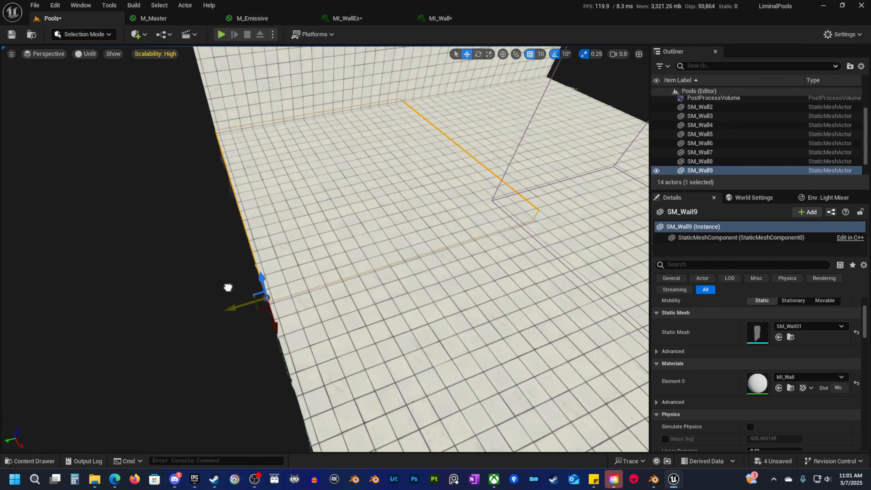
# Duplicate an end wall, rotate the copy perpendicular to it, and fit it into the room's corner as a side wall.
pyautogui.moveTo(228, 287); pyautogui.dragTo(434, 279, button='right')
pyautogui.click(434, 278)
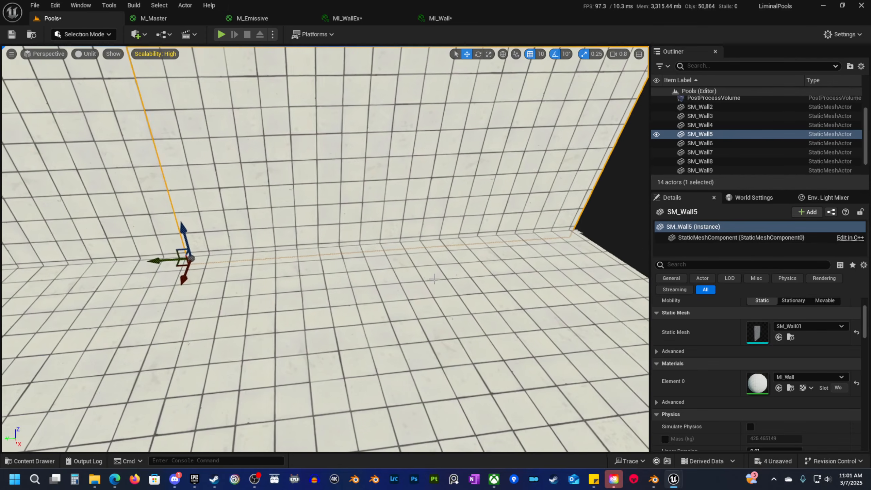
pyautogui.keyDown('alt'); pyautogui.keyDown('shift'); pyautogui.moveTo(157, 262); pyautogui.dragTo(241, 313); pyautogui.keyUp('shift'); pyautogui.keyUp('alt')
pyautogui.press('e')
pyautogui.moveTo(242, 315); pyautogui.dragTo(176, 295)
pyautogui.moveTo(176, 296); pyautogui.dragTo(240, 288, button='right')
pyautogui.press('w')
pyautogui.moveTo(278, 295); pyautogui.dragTo(339, 285)
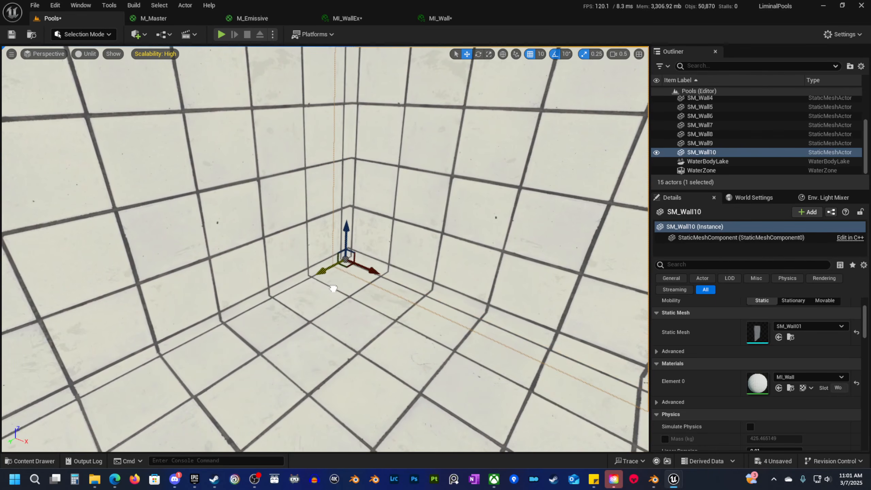
# Duplicate the side wall along the floor edge to close the rest of that side of the room.
pyautogui.press('s')
pyautogui.moveTo(333, 288); pyautogui.dragTo(402, 248, button='right')
pyautogui.keyDown('alt'); pyautogui.moveTo(182, 339); pyautogui.dragTo(461, 354); pyautogui.keyUp('alt')
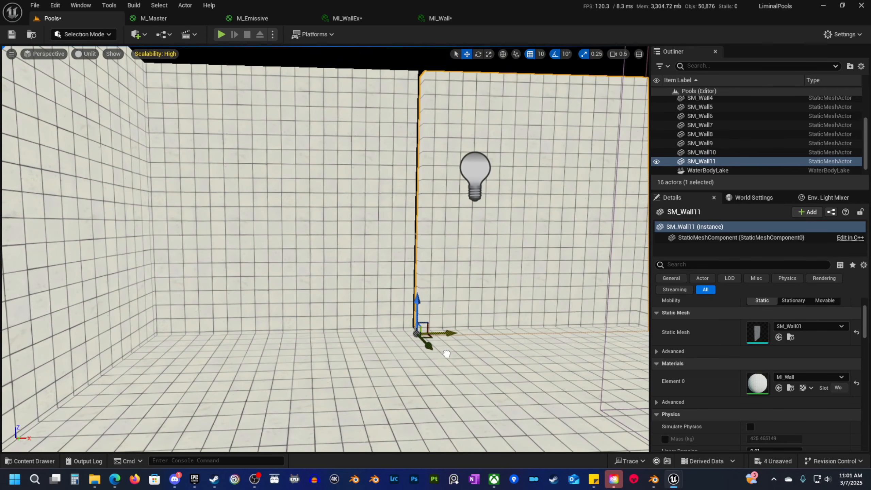
pyautogui.moveTo(442, 353); pyautogui.dragTo(356, 338, button='right')
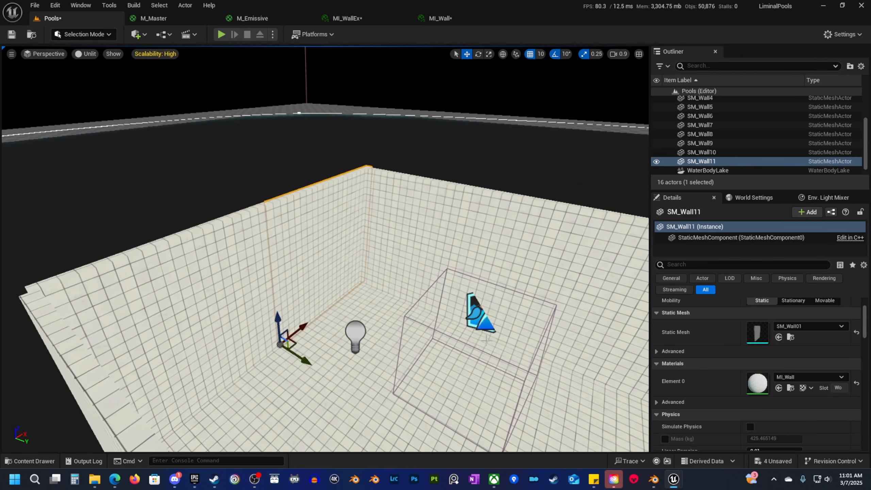
# Move the post process volume out of the room, beyond the side wall.
pyautogui.moveTo(387, 273); pyautogui.dragTo(389, 291, button='right')
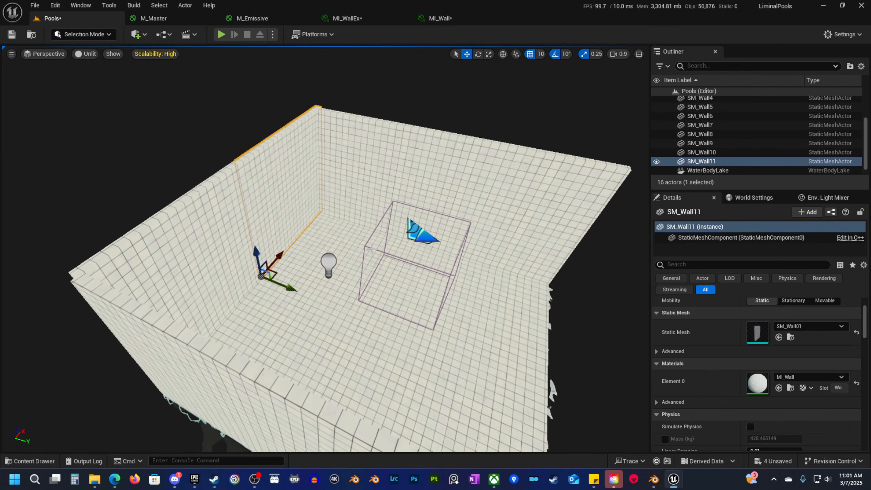
pyautogui.click(395, 279)
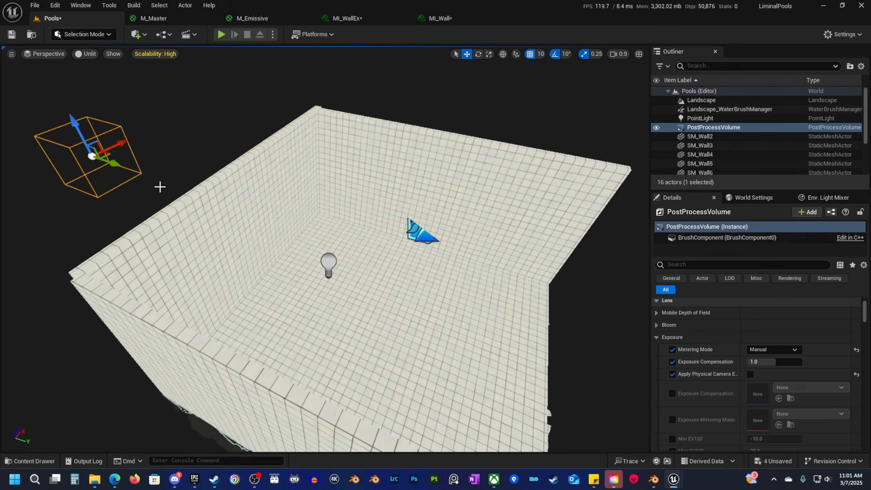
pyautogui.moveTo(364, 196); pyautogui.dragTo(268, 154, button='right')
pyautogui.moveTo(384, 264); pyautogui.dragTo(377, 247, button='right')
# Switch the viewport back to lit shading and examine the water along the floor's open edge.
pyautogui.hotkey('alt', '4')
pyautogui.scroll(-1, 399, 269)
pyautogui.moveTo(309, 292); pyautogui.dragTo(362, 300, button='right')
pyautogui.scroll(-1, 362, 300)
pyautogui.click(419, 269)
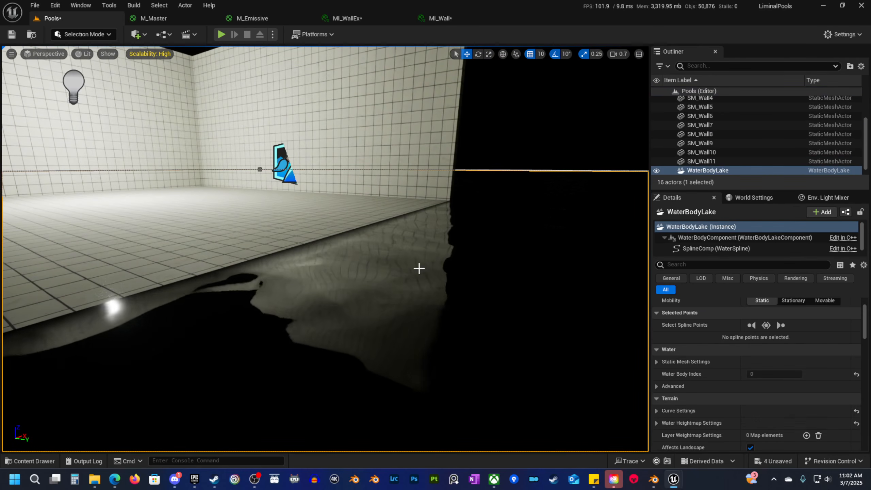
# Select the room's wall and floor panels together.
pyautogui.click(495, 250)
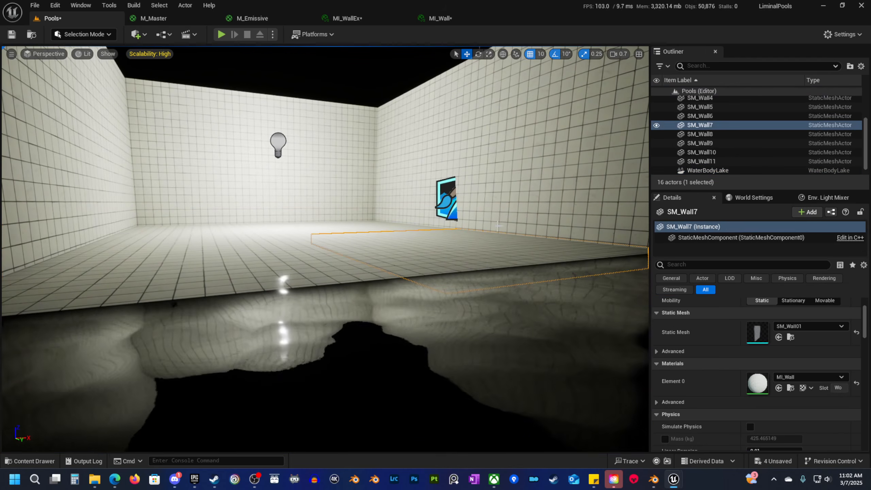
pyautogui.keyDown('shift'); pyautogui.click(493, 203); pyautogui.keyUp('shift')
pyautogui.keyDown('shift'); pyautogui.click(403, 182); pyautogui.keyUp('shift')
pyautogui.keyDown('shift'); pyautogui.click(335, 211); pyautogui.keyUp('shift')
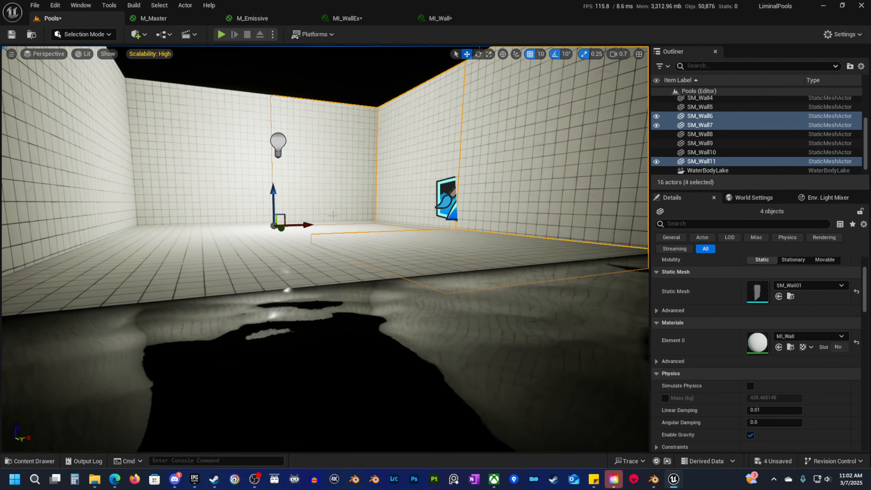
pyautogui.keyDown('shift'); pyautogui.click(335, 232); pyautogui.keyUp('shift')
pyautogui.keyDown('shift'); pyautogui.click(260, 245); pyautogui.keyUp('shift')
pyautogui.keyDown('shift'); pyautogui.click(219, 225); pyautogui.keyUp('shift')
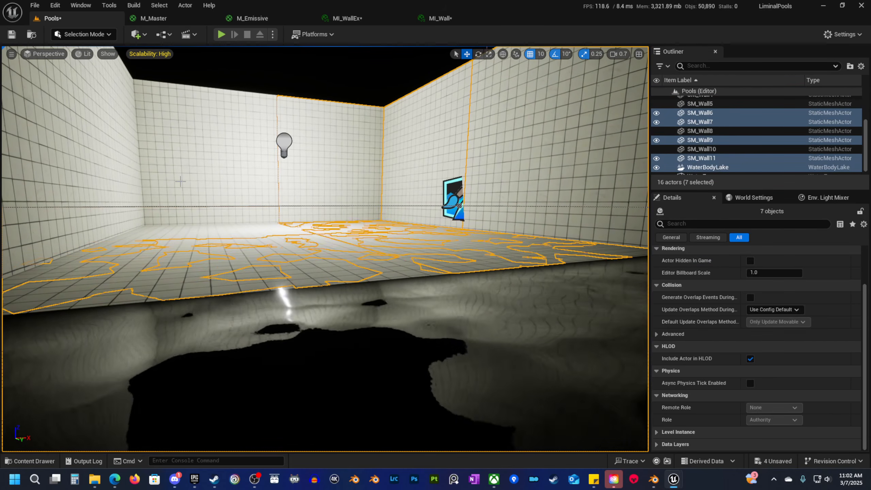
pyautogui.press('w')
pyautogui.scroll(-3, 262, 212)
pyautogui.moveTo(262, 212); pyautogui.dragTo(156, 350, button='right')
pyautogui.press('s')
pyautogui.scroll(2, 181, 309)
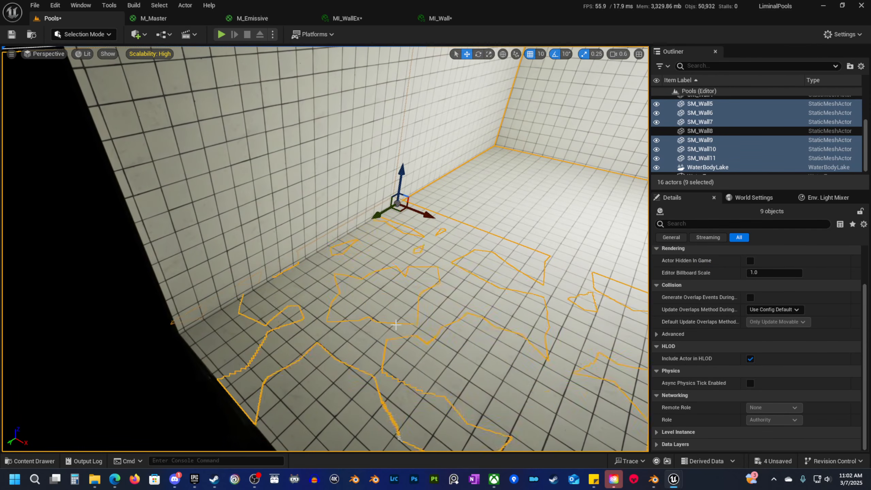
pyautogui.press('w')
pyautogui.moveTo(402, 309); pyautogui.dragTo(274, 306, button='right')
pyautogui.scroll(1, 402, 310)
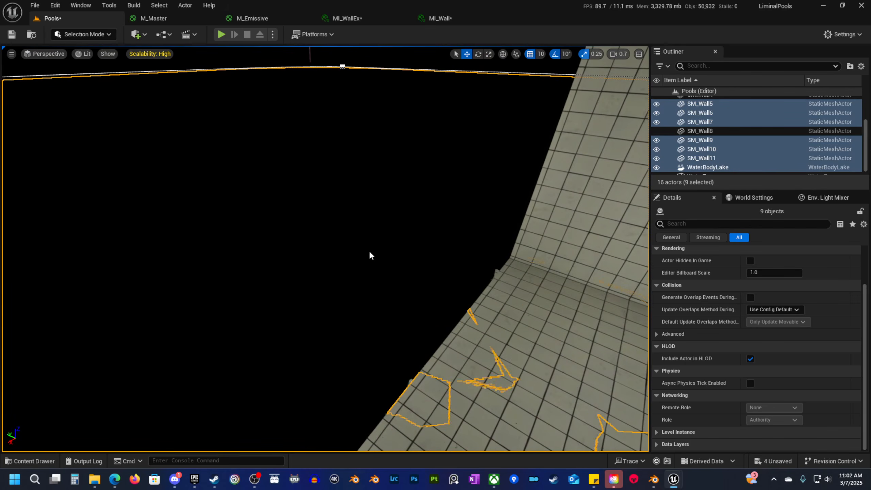
# Switch the viewport to unlit shading and lower the selected wall and floor pieces to the water surface.
pyautogui.moveTo(375, 215); pyautogui.dragTo(365, 273, button='right')
pyautogui.press('f')
pyautogui.scroll(3, 364, 254)
pyautogui.press('d')
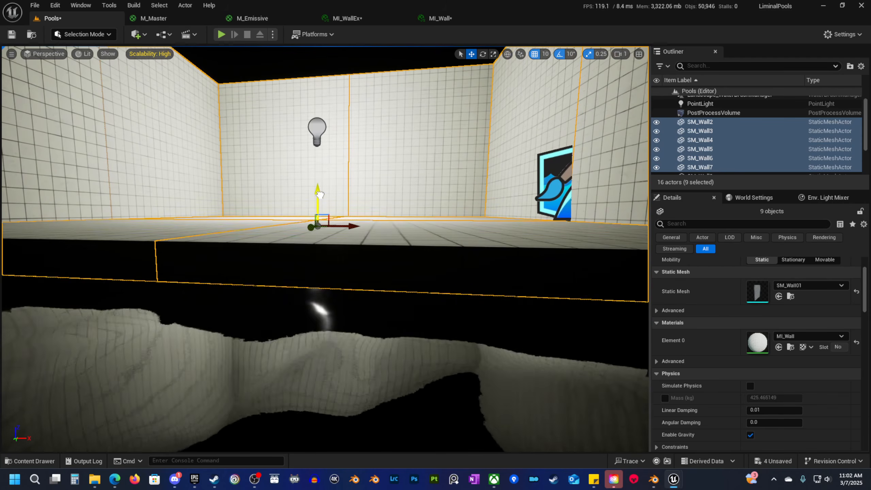
pyautogui.moveTo(320, 199); pyautogui.dragTo(295, 210, button='right')
pyautogui.hotkey('alt', '3')
pyautogui.scroll(1, 307, 208)
pyautogui.press('s')
pyautogui.press('w')
pyautogui.scroll(-1, 295, 210)
# Lower the remaining side wall piece at the room's open edge to line up with the other walls, and deselect it.
pyautogui.click(247, 238)
pyautogui.moveTo(247, 238); pyautogui.dragTo(241, 239, button='right')
pyautogui.scroll(-2, 242, 239)
pyautogui.moveTo(385, 274); pyautogui.dragTo(385, 274, button='right')
pyautogui.click(367, 273)
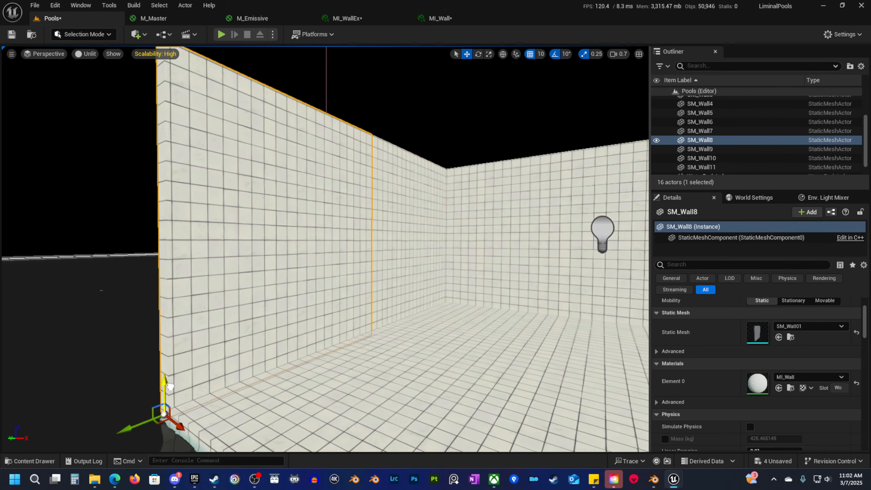
pyautogui.press('Escape')
pyautogui.moveTo(268, 354); pyautogui.dragTo(269, 354, button='right')
pyautogui.scroll(2, 269, 355)
pyautogui.moveTo(296, 301); pyautogui.dragTo(295, 301, button='right')
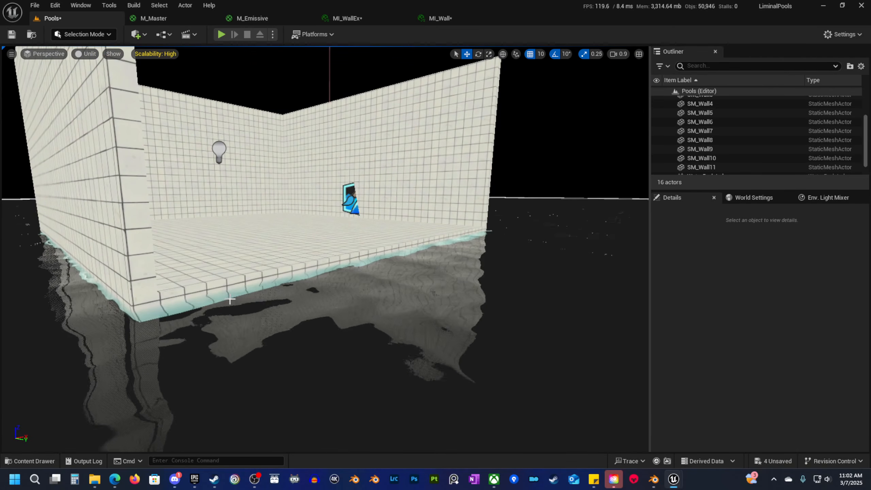
pyautogui.moveTo(364, 386); pyautogui.dragTo(365, 386, button='right')
# In Modeling mode, place linear stairs on the room's floor with 4 steps and a step width of 800, rotated -90° about Z.
pyautogui.click(85, 33)
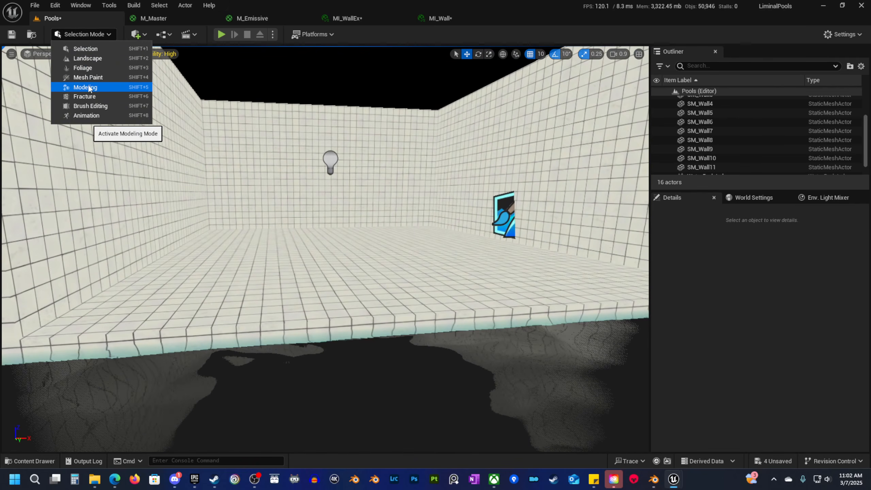
pyautogui.click(88, 85)
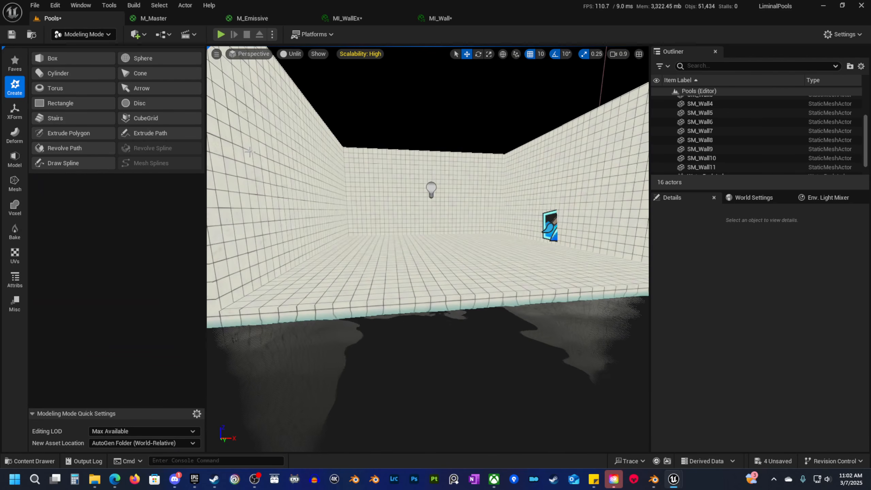
pyautogui.click(56, 119)
pyautogui.click(419, 272)
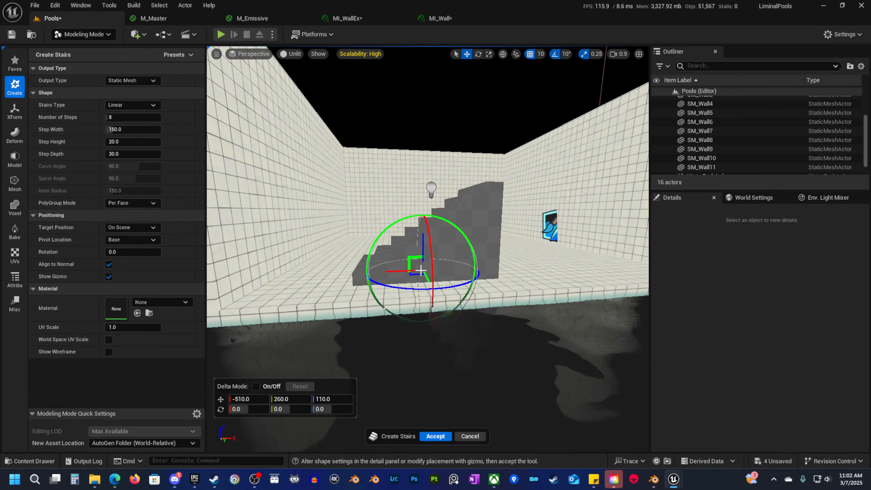
pyautogui.moveTo(419, 272); pyautogui.dragTo(419, 272, button='right')
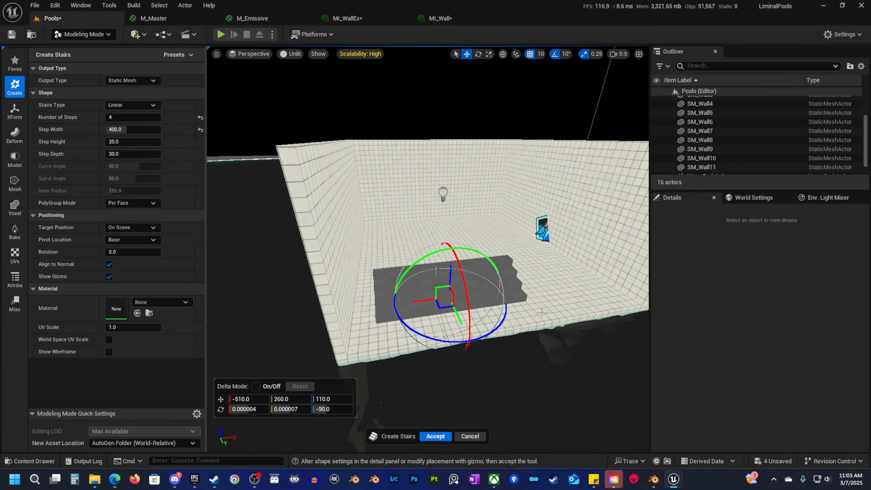
pyautogui.moveTo(541, 313)
pyautogui.mouseDown(button='right')
pyautogui.moveTo(480, 323)
pyautogui.moveTo(542, 313)
pyautogui.mouseUp(button='right')
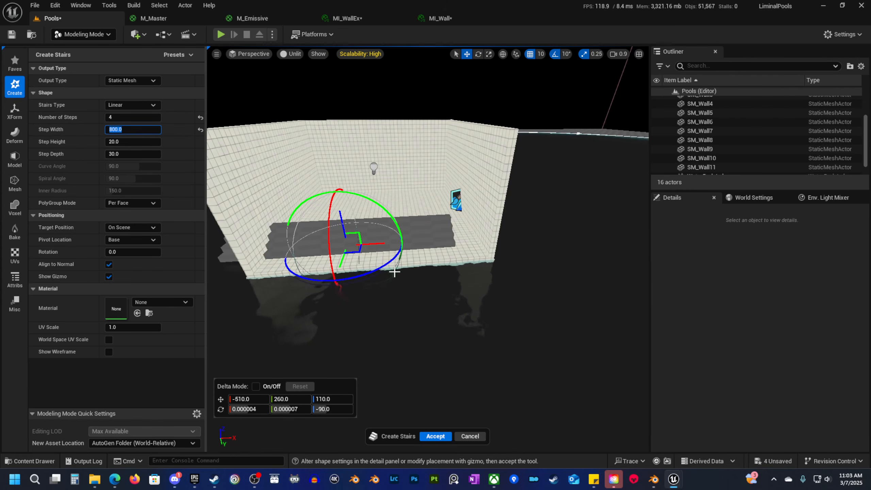
# Move the stairs to X -390, Y 460, Z 20 so they descend into the water from the floor's open edge.
pyautogui.moveTo(383, 246); pyautogui.dragTo(403, 247)
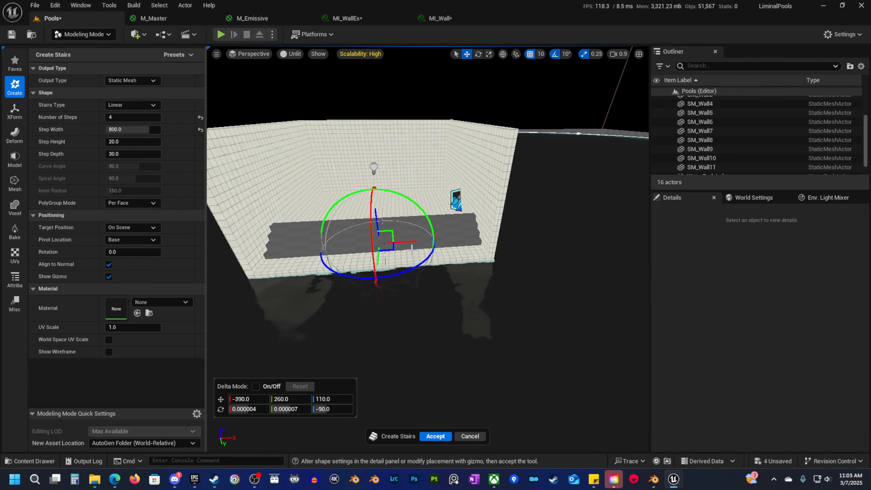
pyautogui.moveTo(413, 252); pyautogui.dragTo(487, 268, button='right')
pyautogui.moveTo(445, 243); pyautogui.dragTo(494, 267)
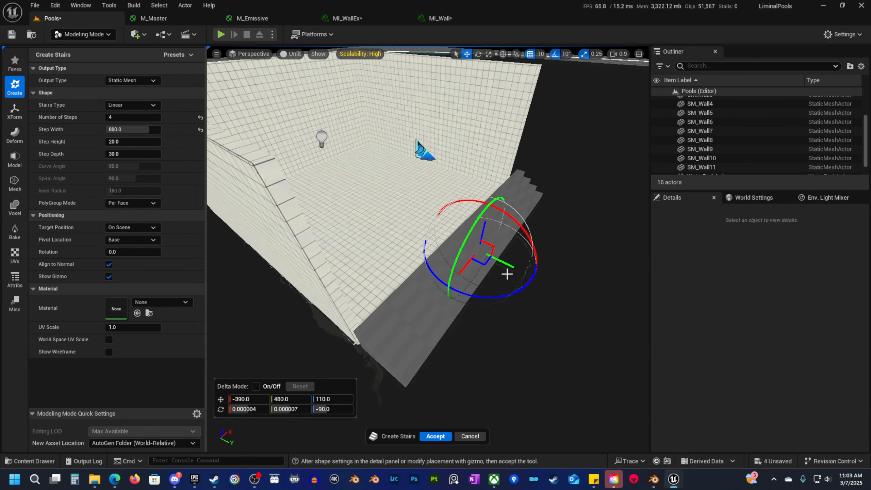
pyautogui.moveTo(446, 247); pyautogui.dragTo(490, 216, button='right')
pyautogui.scroll(-3, 490, 216)
pyautogui.moveTo(416, 225); pyautogui.dragTo(416, 225)
pyautogui.moveTo(441, 189); pyautogui.dragTo(450, 230)
pyautogui.moveTo(465, 229); pyautogui.dragTo(259, 248, button='right')
pyautogui.moveTo(404, 268); pyautogui.dragTo(431, 264, button='right')
# Use the MI_Wall material from the adjoining wall as the stairs' material.
pyautogui.click(439, 185)
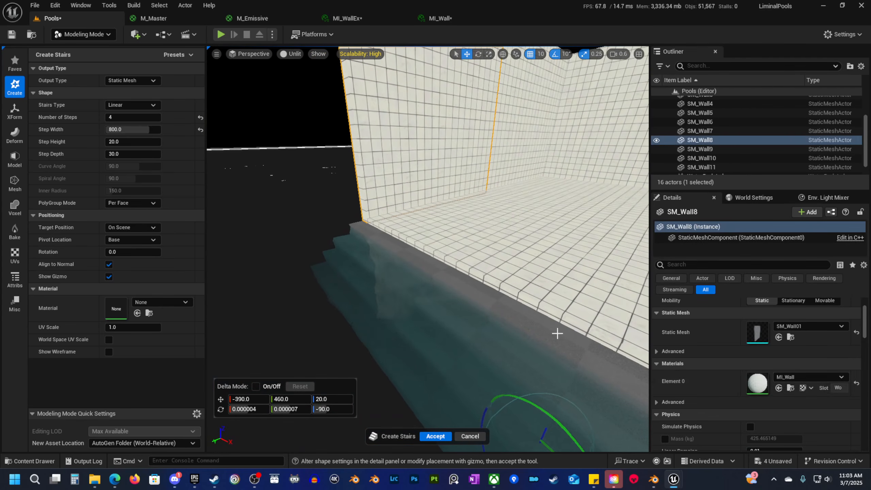
pyautogui.click(791, 388)
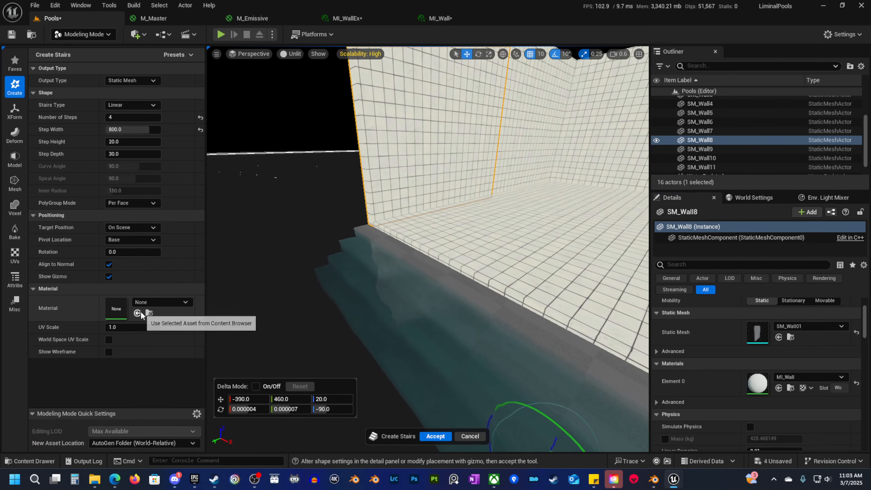
pyautogui.click(138, 313)
# Try 5 as the number of steps for the stairs, and set it back to 4.
pyautogui.moveTo(377, 254); pyautogui.dragTo(508, 205, button='right')
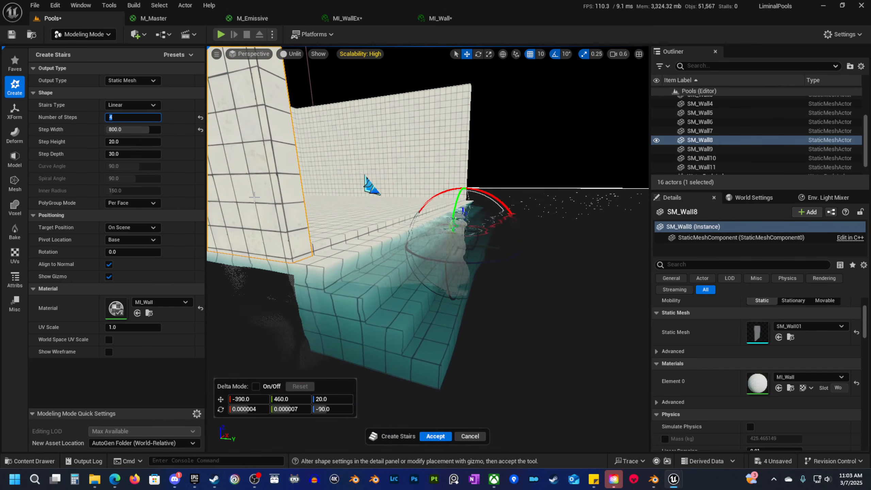
pyautogui.moveTo(341, 287)
pyautogui.mouseDown(button='right')
pyautogui.moveTo(368, 288)
pyautogui.moveTo(343, 283)
pyautogui.mouseUp(button='right')
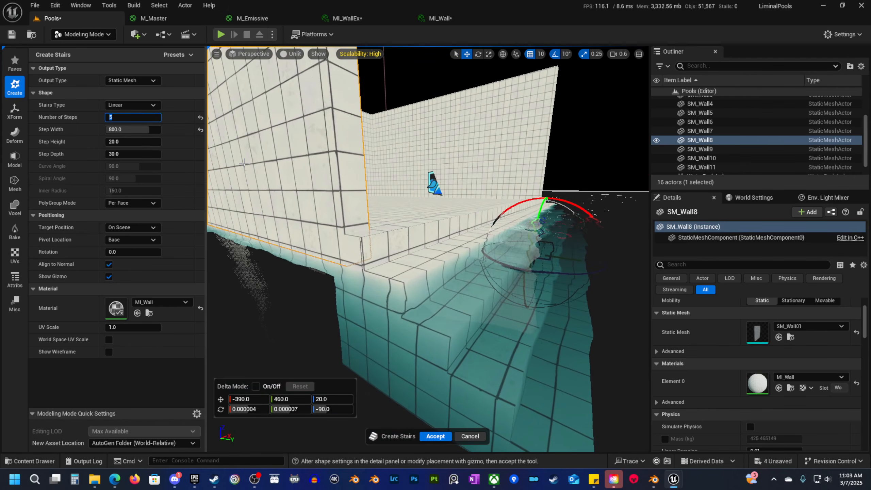
pyautogui.press('Return')
# Preview the stairs in lit shading from several sides and accept their creation.
pyautogui.moveTo(378, 275); pyautogui.dragTo(209, 272, button='right')
pyautogui.hotkey('alt', '4')
pyautogui.moveTo(479, 218); pyautogui.dragTo(369, 219, button='right')
pyautogui.scroll(1, 432, 211)
pyautogui.click(282, 167)
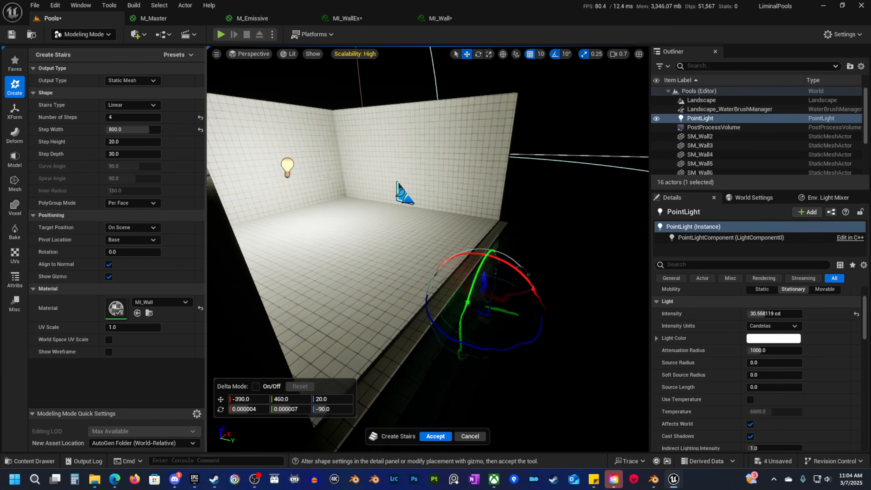
pyautogui.moveTo(285, 168); pyautogui.dragTo(223, 170, button='right')
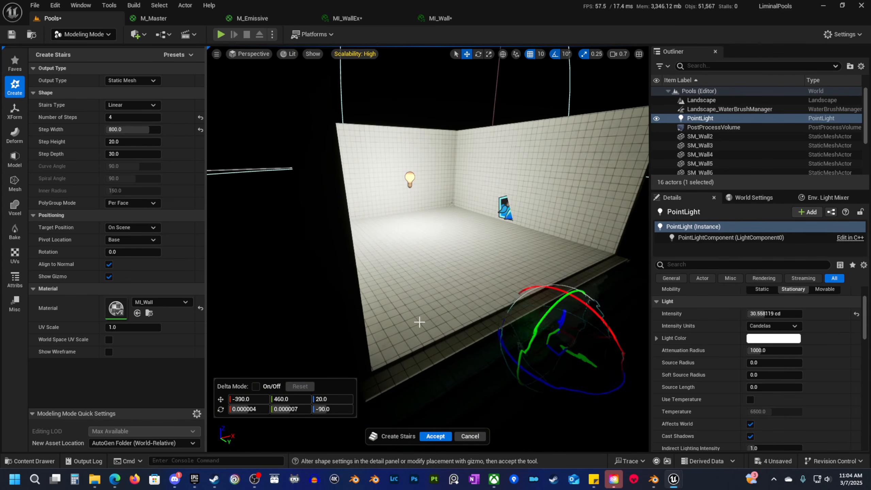
pyautogui.moveTo(413, 321); pyautogui.dragTo(409, 326, button='right')
pyautogui.click(465, 314)
pyautogui.moveTo(465, 314); pyautogui.dragTo(501, 285, button='right')
pyautogui.moveTo(493, 247); pyautogui.dragTo(445, 230, button='right')
pyautogui.scroll(-4, 476, 232)
pyautogui.moveTo(360, 219); pyautogui.dragTo(428, 246, button='right')
pyautogui.click(436, 436)
pyautogui.moveTo(444, 405); pyautogui.dragTo(441, 409, button='right')
# Duplicate the point light outward over the water beyond the stairs, and check it in lit shading.
pyautogui.hotkey('alt', '3')
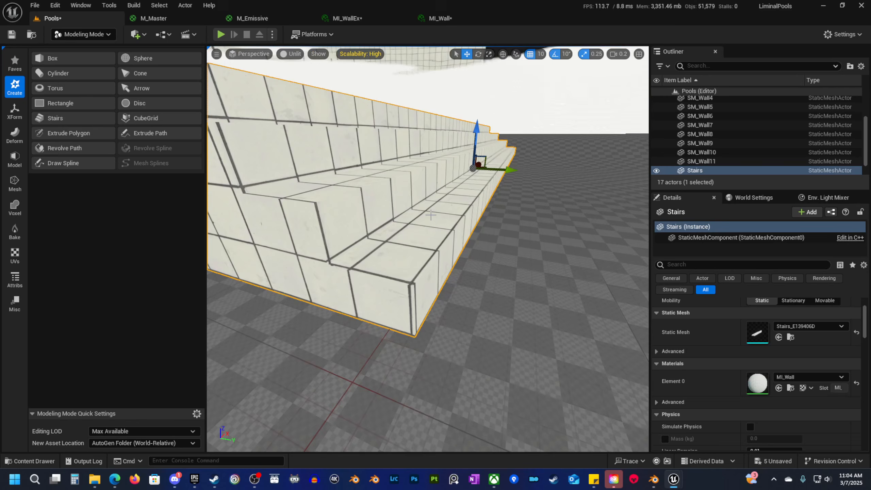
pyautogui.moveTo(443, 171); pyautogui.dragTo(403, 189, button='right')
pyautogui.scroll(4, 445, 168)
pyautogui.click(362, 207)
pyautogui.moveTo(363, 209); pyautogui.dragTo(385, 212, button='right')
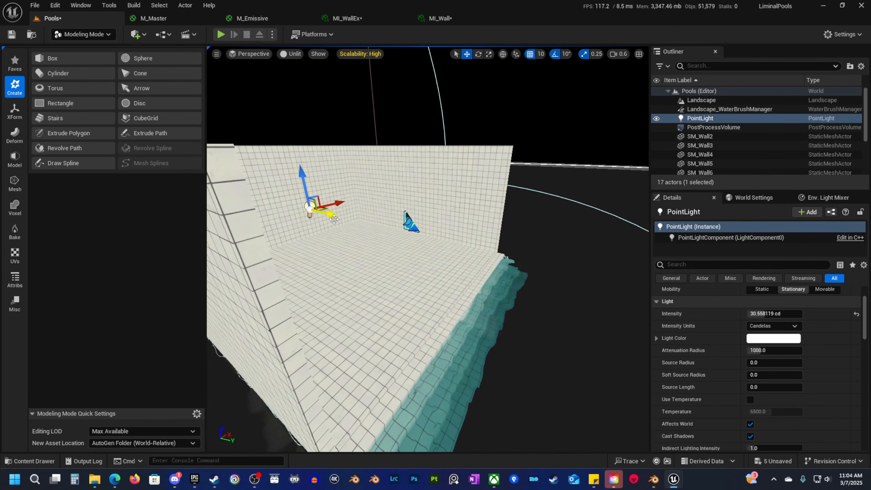
pyautogui.keyDown('alt'); pyautogui.moveTo(330, 213); pyautogui.dragTo(614, 280); pyautogui.keyUp('alt')
pyautogui.hotkey('alt', '4')
pyautogui.moveTo(442, 311)
pyautogui.mouseDown(button='right')
pyautogui.moveTo(456, 309)
pyautogui.moveTo(442, 311)
pyautogui.mouseUp(button='right')
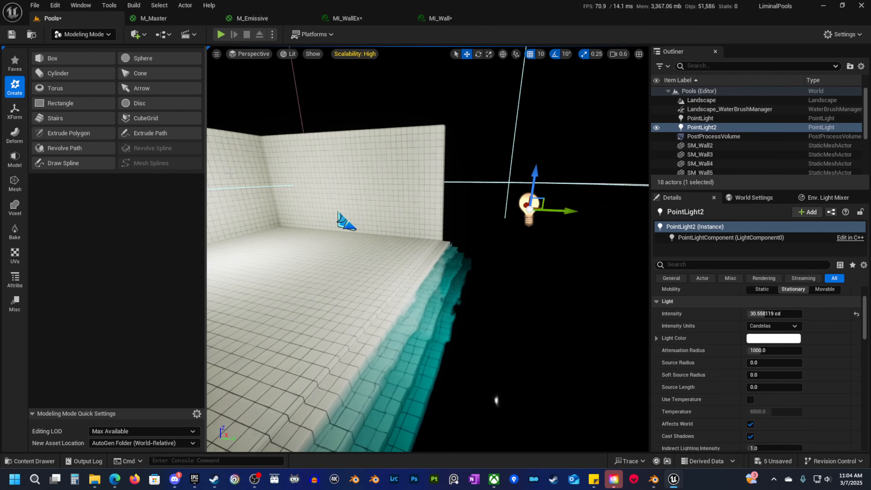
# Return to Selection mode and duplicate a floor piece outward past the stairs to start the pool's bottom.
pyautogui.click(80, 37)
pyautogui.click(92, 52)
pyautogui.moveTo(241, 165); pyautogui.dragTo(138, 199, button='right')
pyautogui.moveTo(364, 247); pyautogui.dragTo(299, 265, button='right')
pyautogui.click(364, 247)
pyautogui.scroll(1, 343, 254)
pyautogui.keyDown('alt'); pyautogui.moveTo(339, 244); pyautogui.dragTo(87, 254); pyautogui.keyUp('alt')
pyautogui.moveTo(286, 233); pyautogui.dragTo(206, 244, button='right')
# Lower the duplicated floor piece underwater to the foot of the stairs.
pyautogui.moveTo(215, 242); pyautogui.dragTo(216, 266)
pyautogui.press('w')
pyautogui.scroll(-2, 257, 260)
pyautogui.moveTo(256, 261); pyautogui.dragTo(276, 229, button='right')
pyautogui.moveTo(8, 251); pyautogui.dragTo(12, 271)
pyautogui.press('s')
pyautogui.moveTo(192, 242); pyautogui.dragTo(178, 223, button='right')
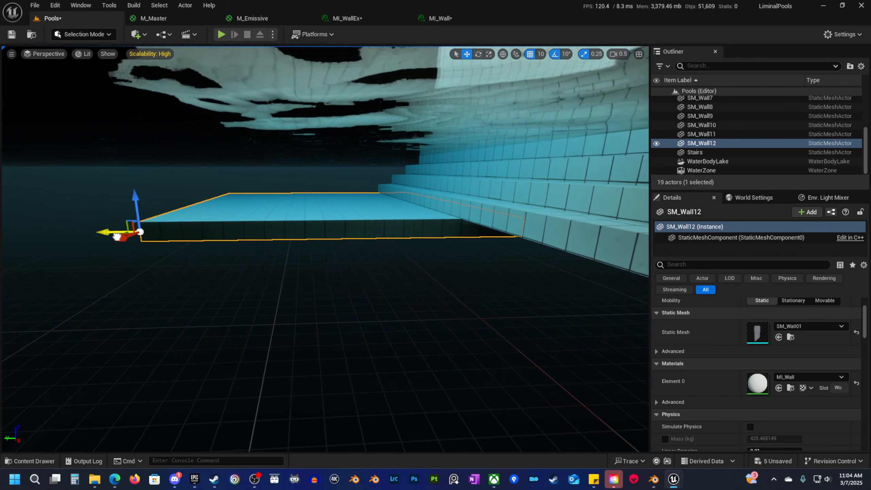
# Duplicate the underwater floor piece along X to extend the pool's bottom beside it.
pyautogui.moveTo(117, 237)
pyautogui.mouseDown(button='right')
pyautogui.moveTo(130, 235)
pyautogui.moveTo(113, 241)
pyautogui.moveTo(123, 237)
pyautogui.mouseUp(button='right')
pyautogui.scroll(2, 130, 235)
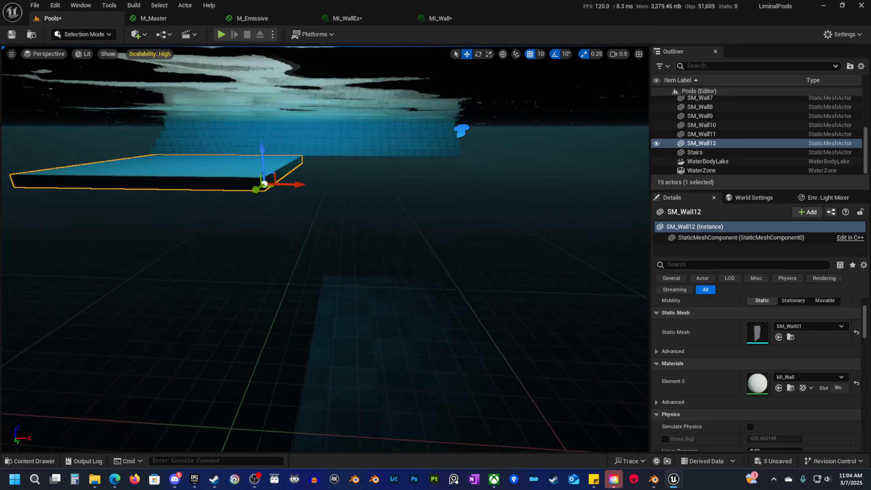
pyautogui.moveTo(315, 182); pyautogui.dragTo(315, 180, button='right')
pyautogui.keyDown('alt'); pyautogui.moveTo(298, 172); pyautogui.dragTo(597, 177); pyautogui.keyUp('alt')
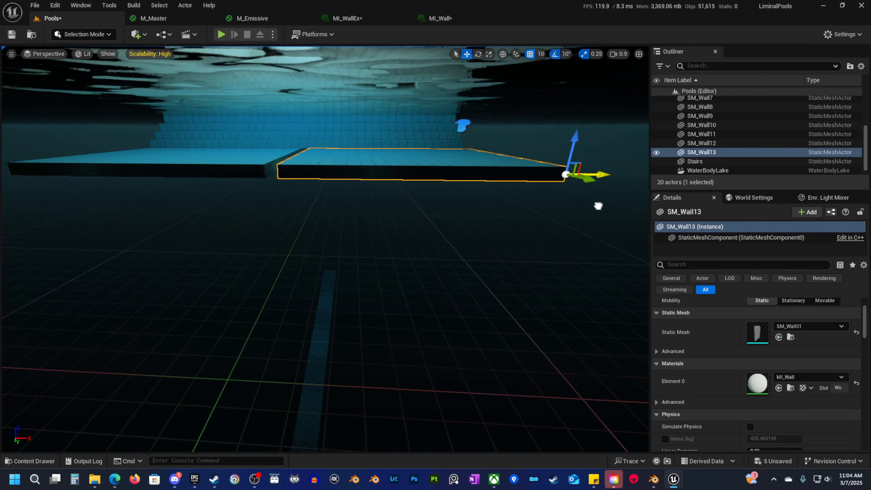
pyautogui.moveTo(597, 177); pyautogui.dragTo(580, 173, button='right')
# Duplicate the side wall piece beside the stairs outward along the edge of the pool.
pyautogui.moveTo(322, 222); pyautogui.dragTo(322, 222, button='right')
pyautogui.scroll(1, 322, 219)
pyautogui.click(371, 268)
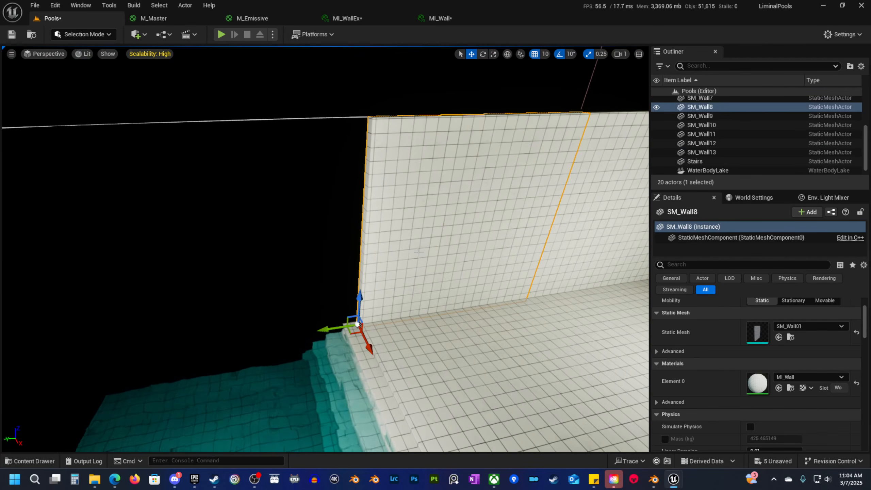
pyautogui.moveTo(349, 271); pyautogui.dragTo(349, 271, button='right')
pyautogui.keyDown('alt'); pyautogui.moveTo(350, 271); pyautogui.dragTo(160, 273); pyautogui.keyUp('alt')
pyautogui.moveTo(168, 273); pyautogui.dragTo(169, 273, button='right')
pyautogui.scroll(-3, 169, 273)
# Lower the duplicated wall underwater toward the pool's bottom.
pyautogui.moveTo(226, 147); pyautogui.dragTo(226, 147, button='right')
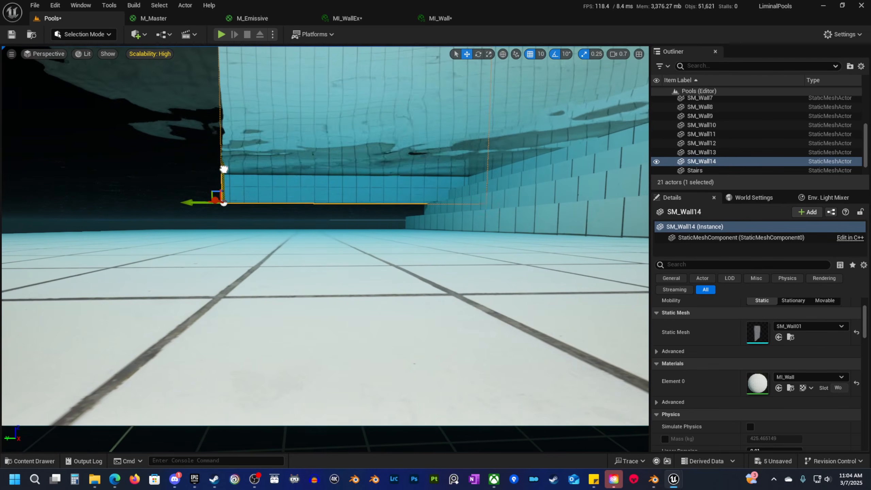
pyautogui.press('e')
pyautogui.moveTo(233, 196); pyautogui.dragTo(202, 178, button='right')
pyautogui.scroll(1, 232, 196)
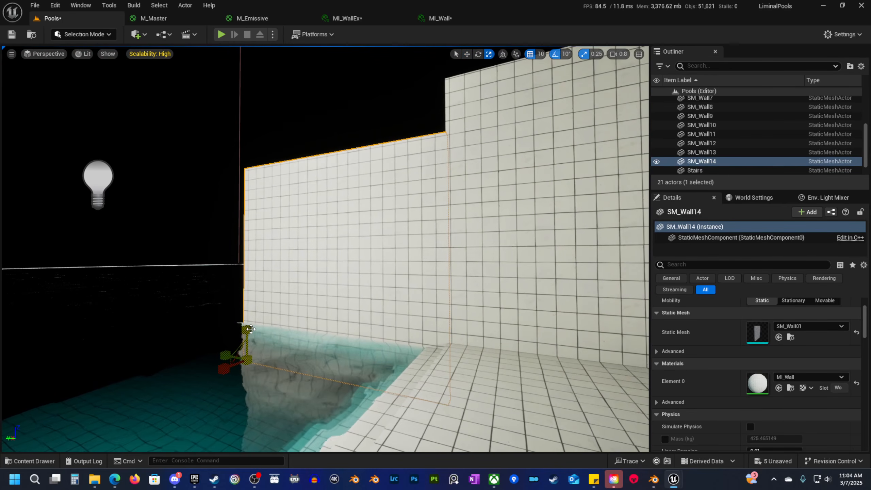
# Scale the pool wall taller and adjust its height so its top edge lines up with the neighbouring wall.
pyautogui.moveTo(247, 330); pyautogui.dragTo(247, 317)
pyautogui.moveTo(247, 317); pyautogui.dragTo(280, 323, button='right')
pyautogui.press('a')
pyautogui.press('q')
pyautogui.press('q')
pyautogui.moveTo(268, 254); pyautogui.dragTo(258, 262, button='right')
pyautogui.press('q')
pyautogui.press('w')
pyautogui.press('e')
pyautogui.scroll(2, 262, 258)
pyautogui.press('d')
pyautogui.moveTo(260, 315); pyautogui.dragTo(260, 320)
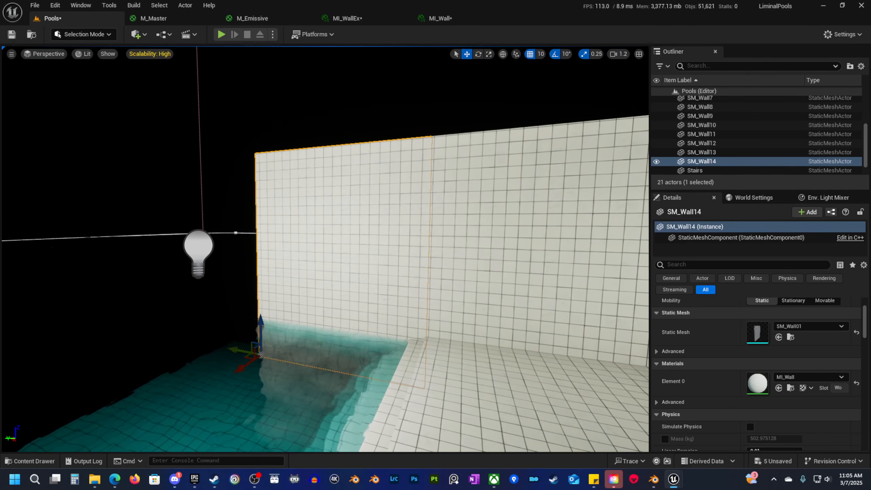
pyautogui.press('a')
pyautogui.moveTo(260, 320); pyautogui.dragTo(246, 302, button='right')
pyautogui.press('Escape')
# Open the SM_Wall02 mesh from the project's Meshes folder and view its round opening.
pyautogui.press('s')
pyautogui.press('w')
pyautogui.press('d')
pyautogui.scroll(-1, 242, 324)
pyautogui.press('w')
pyautogui.press('a')
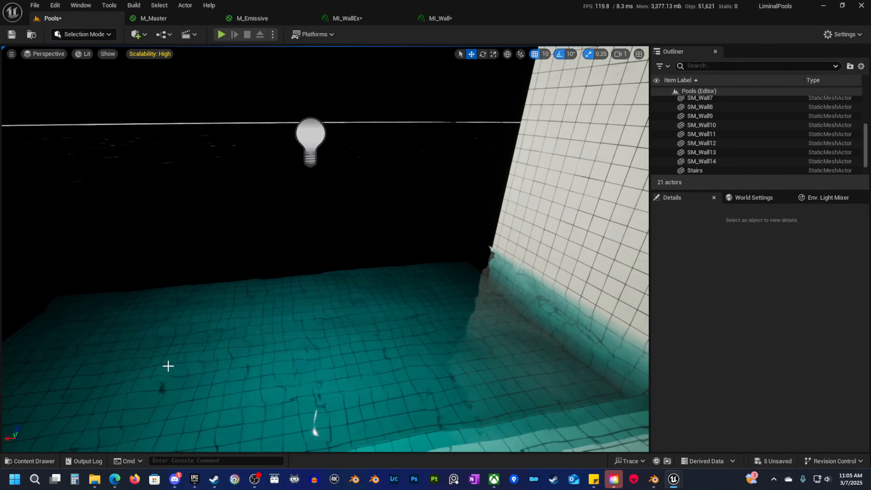
pyautogui.click(33, 461)
pyautogui.click(297, 357)
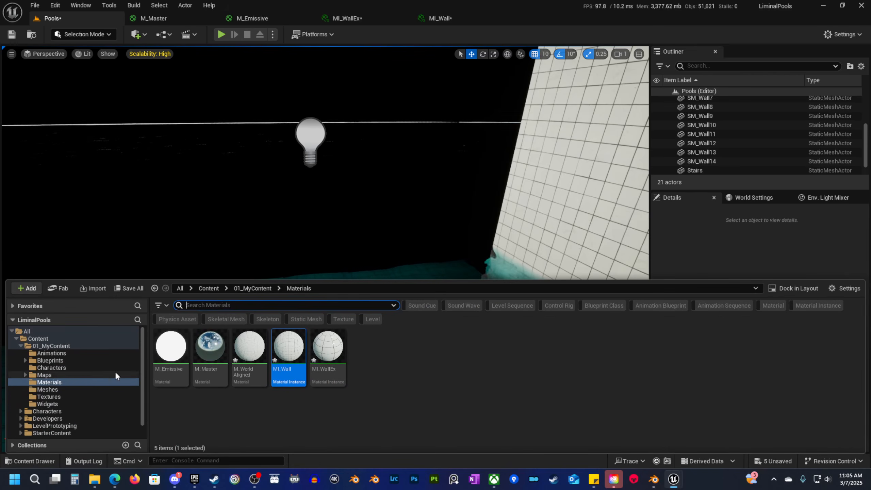
pyautogui.click(55, 397)
pyautogui.click(48, 389)
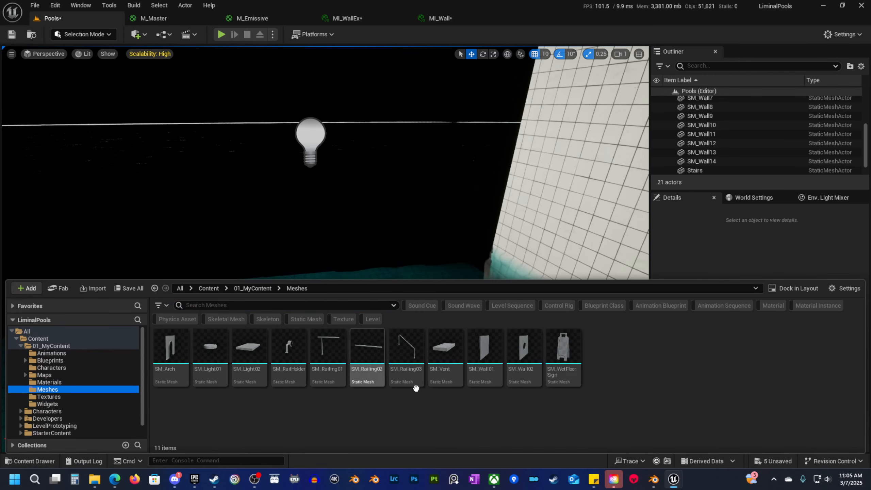
pyautogui.click(530, 352)
pyautogui.doubleClick(524, 346)
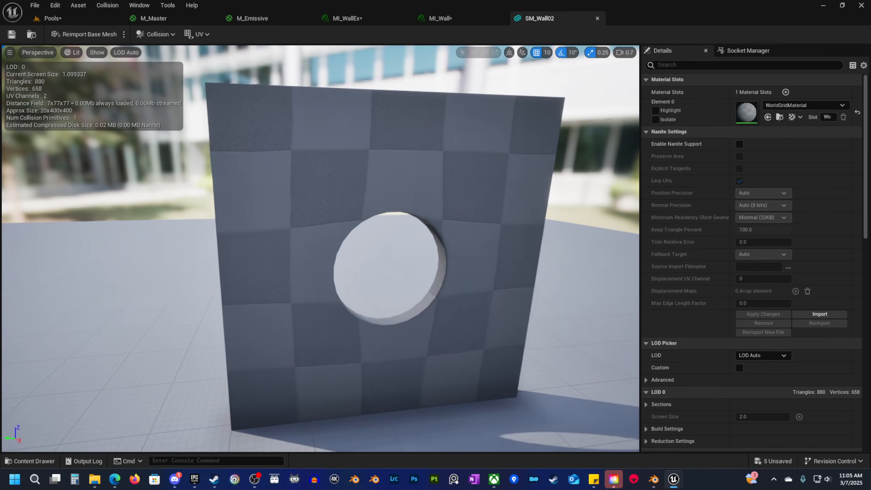
pyautogui.moveTo(460, 222)
pyautogui.mouseDown(button='right')
pyautogui.moveTo(453, 210)
pyautogui.moveTo(459, 222)
pyautogui.mouseUp(button='right')
# Assign the MI_Wall material to SM_Wall02's material slot, save the mesh and return to the Pools level.
pyautogui.click(35, 461)
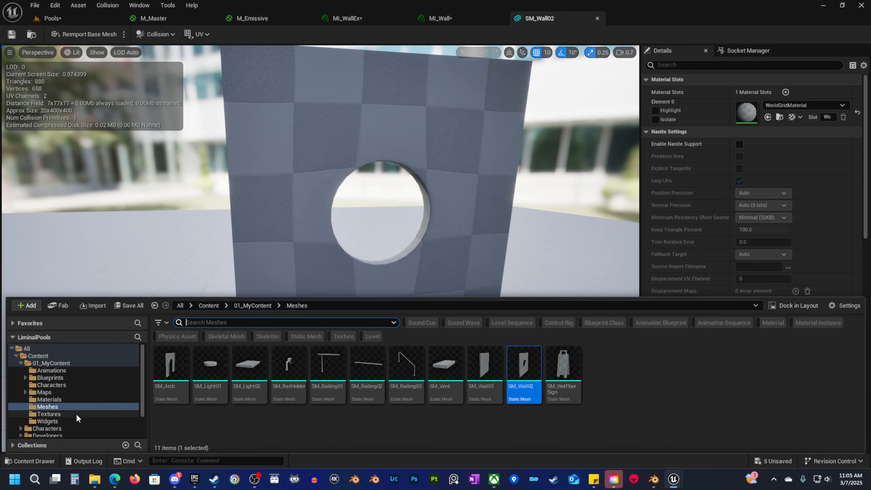
pyautogui.click(58, 394)
pyautogui.click(52, 399)
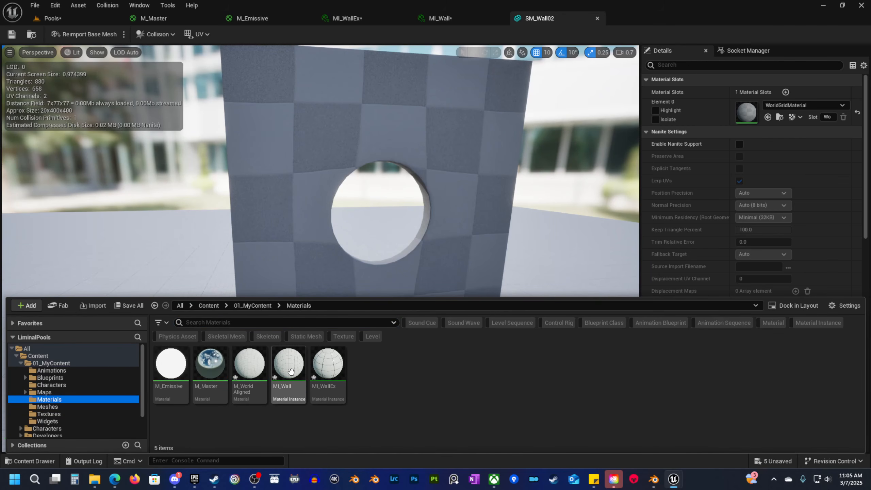
pyautogui.moveTo(291, 371); pyautogui.dragTo(788, 107)
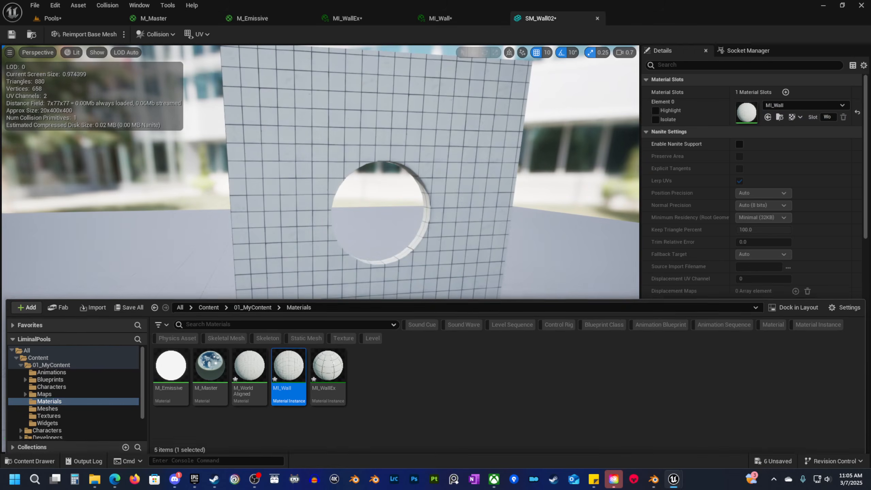
pyautogui.moveTo(426, 192); pyautogui.dragTo(450, 183, button='right')
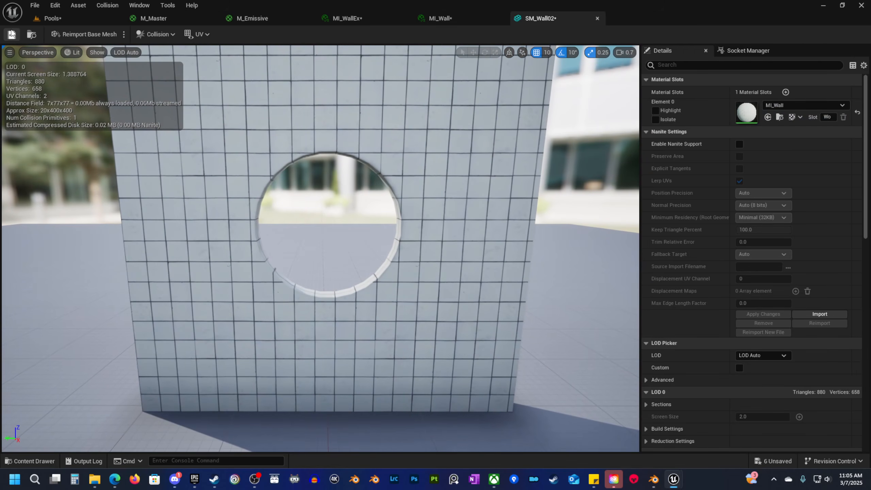
pyautogui.click(50, 18)
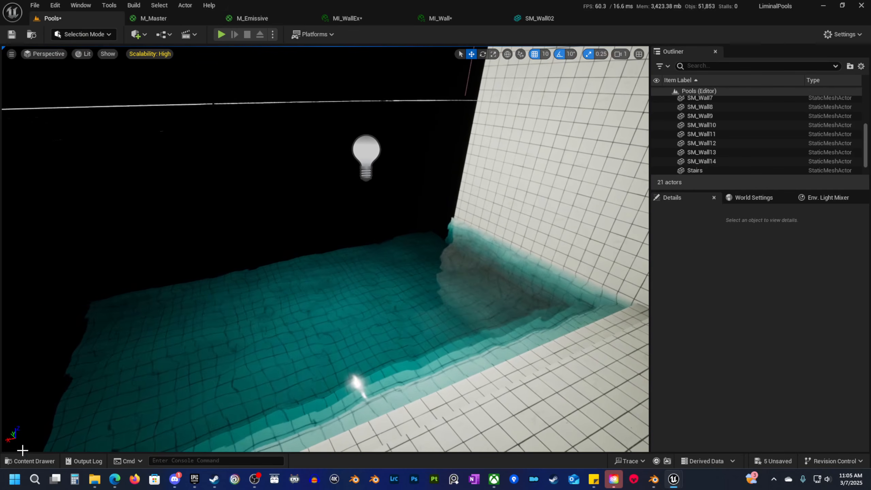
# Place the SM_Wall02 mesh from the Meshes folder into the level beside the pool, at about -550, 790, 100.
pyautogui.click(35, 460)
pyautogui.click(44, 375)
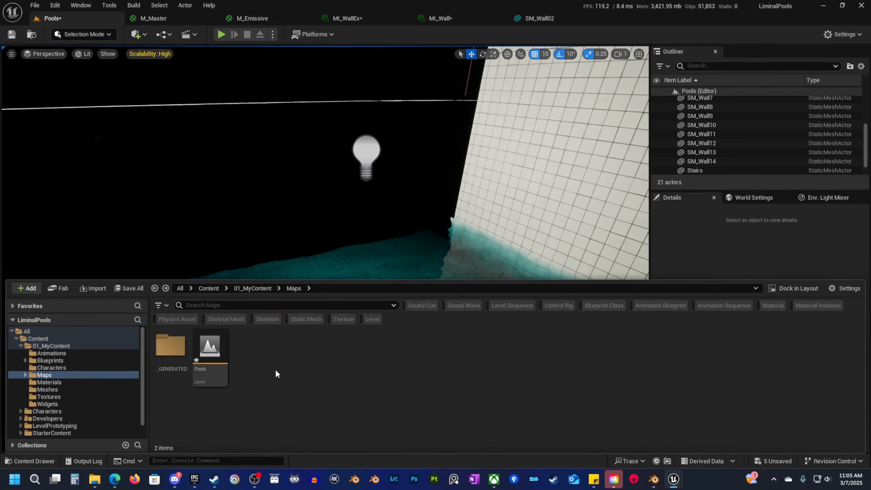
pyautogui.click(47, 382)
pyautogui.click(44, 390)
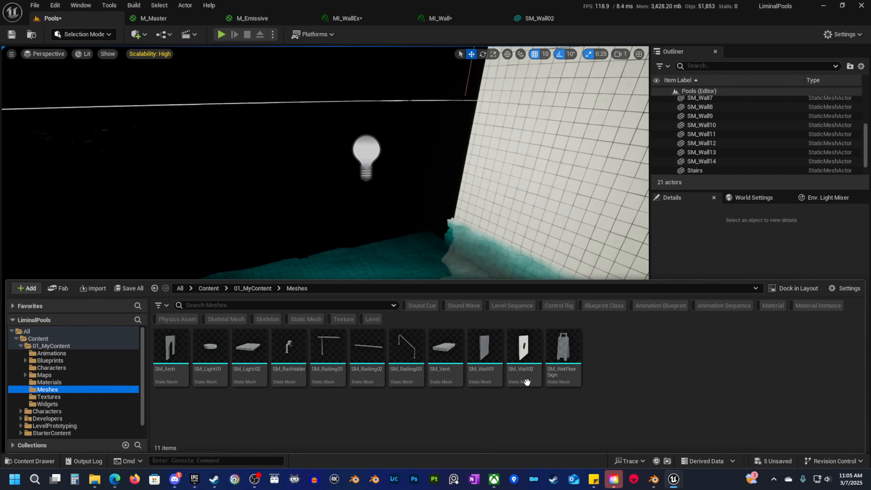
pyautogui.moveTo(436, 258); pyautogui.dragTo(377, 236)
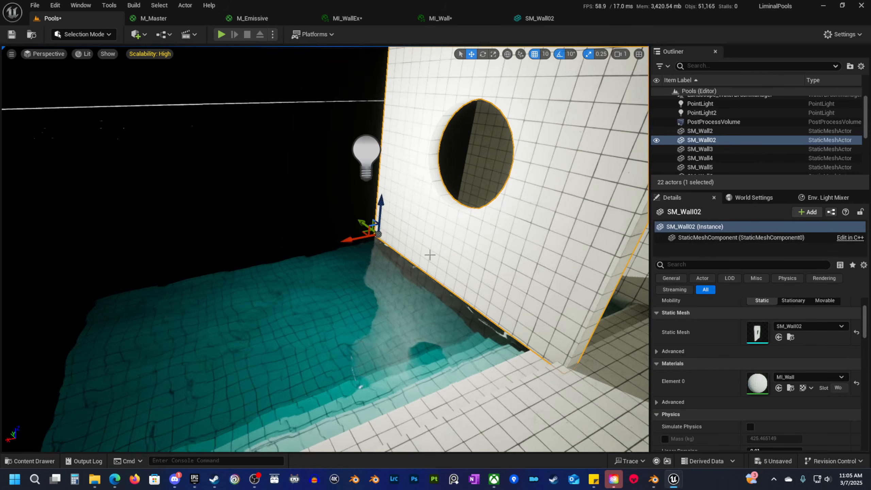
pyautogui.moveTo(430, 255); pyautogui.dragTo(571, 247, button='right')
pyautogui.scroll(-1, 501, 252)
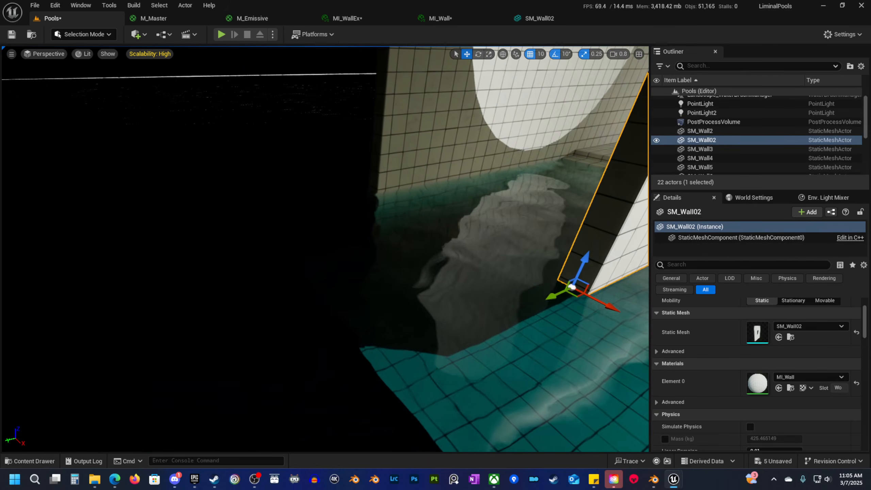
# Select the solid pool wall SM_Wall14 behind the round-opening wall and copy its location values.
pyautogui.click(436, 137)
pyautogui.moveTo(436, 137); pyautogui.dragTo(379, 218, button='right')
pyautogui.scroll(1, 364, 139)
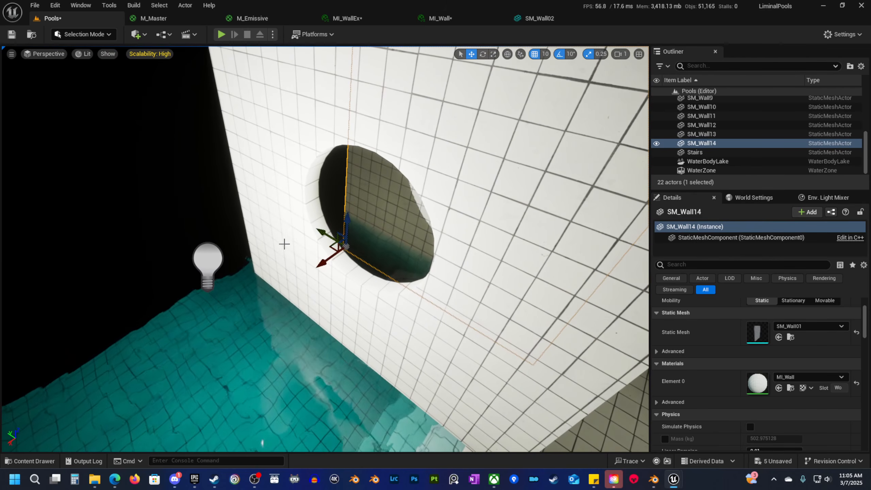
pyautogui.click(326, 249)
pyautogui.click(363, 193)
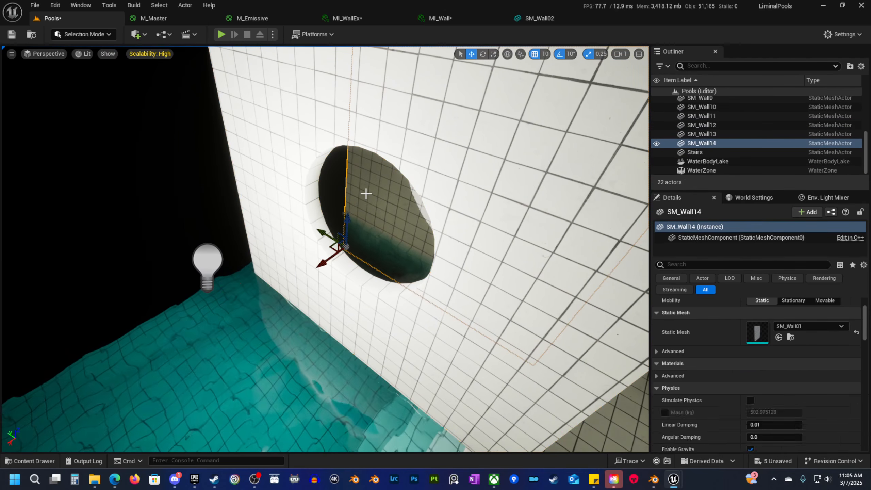
pyautogui.moveTo(323, 205)
pyautogui.mouseDown(button='right')
pyautogui.moveTo(314, 206)
pyautogui.moveTo(323, 205)
pyautogui.mouseUp(button='right')
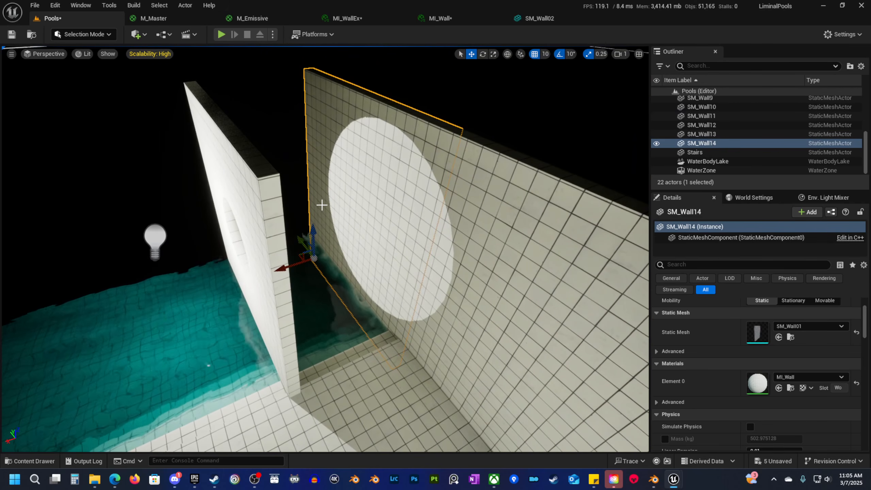
pyautogui.scroll(4, 322, 189)
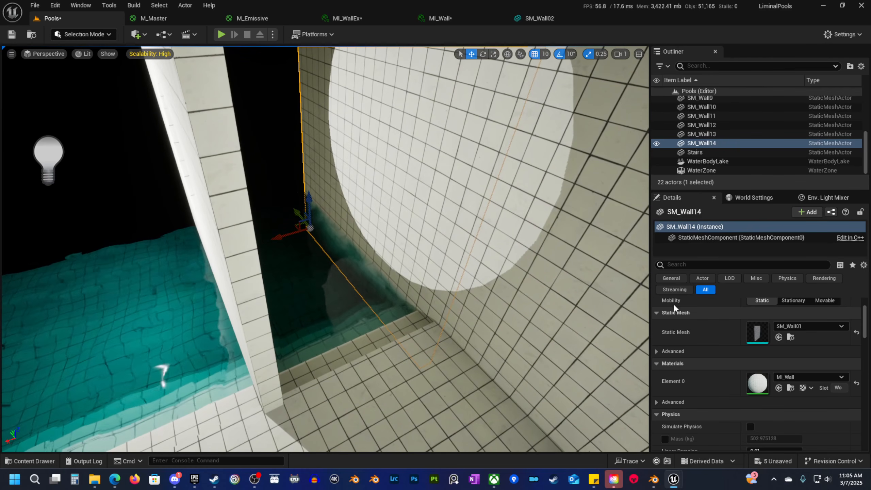
pyautogui.scroll(2, 725, 352)
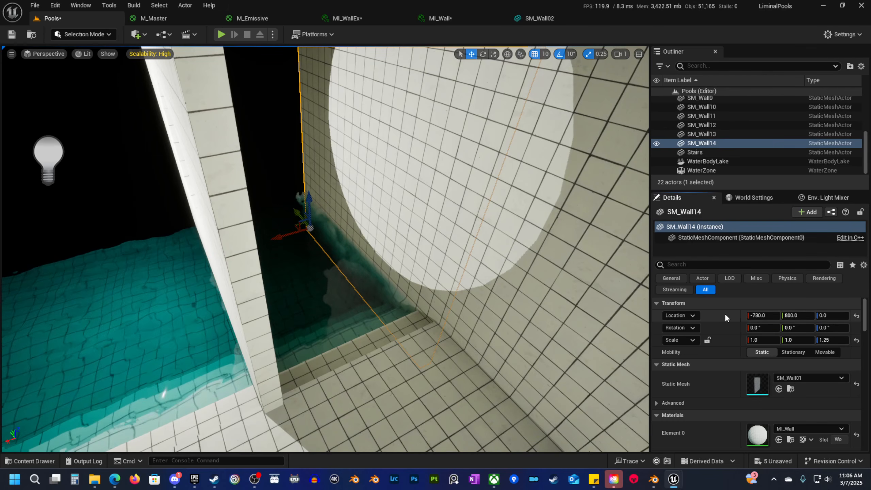
pyautogui.press('f')
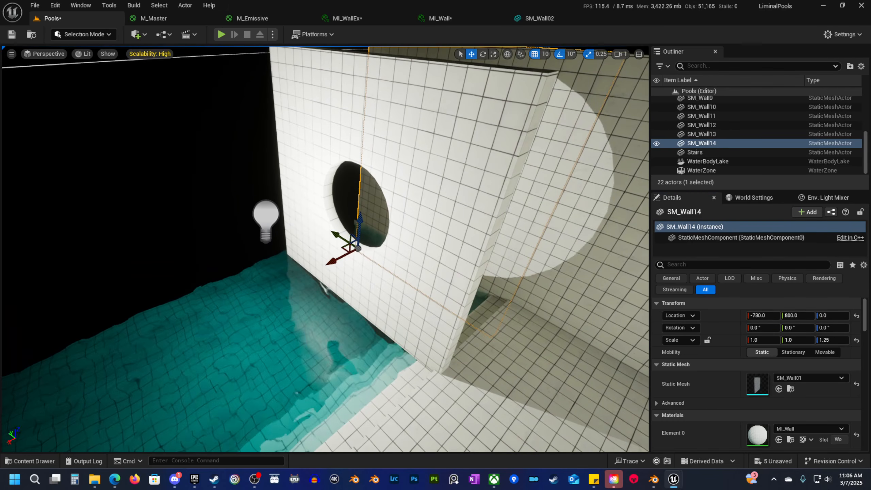
# Apply the copied location -780, 800, 0 to the round-opening wall SM_Wall02.
pyautogui.click(437, 186)
pyautogui.press('f')
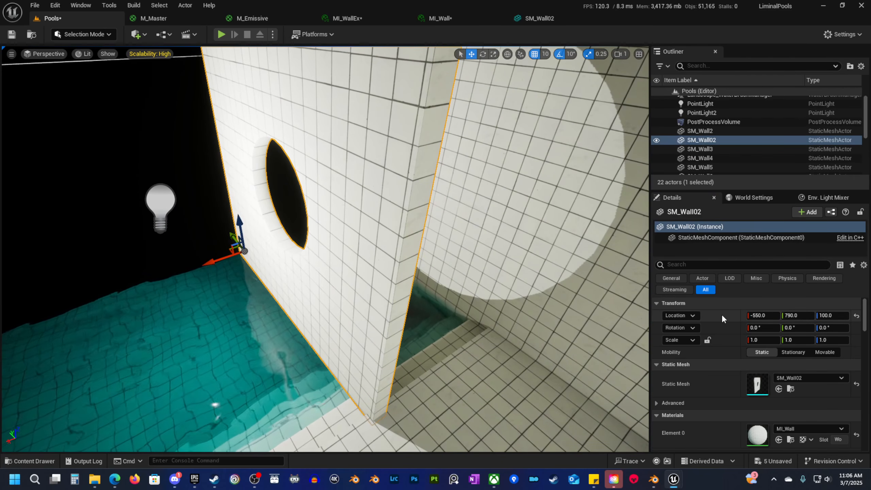
pyautogui.hotkey('ctrl', 'z')
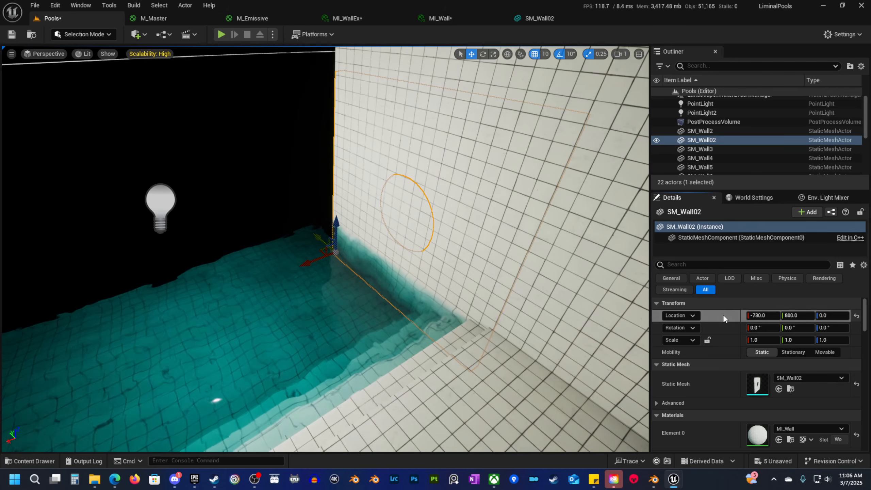
pyautogui.press('f')
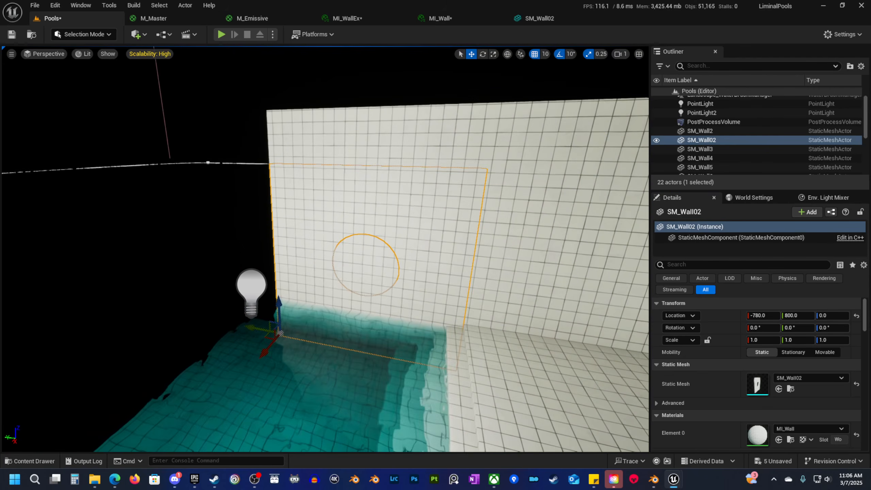
# Rotate SM_Wall02 to 90° around Z so it stands across the pool's far side.
pyautogui.press('e')
pyautogui.moveTo(314, 350); pyautogui.dragTo(225, 323)
pyautogui.press('d')
pyautogui.moveTo(233, 322); pyautogui.dragTo(134, 309, button='right')
pyautogui.press('w')
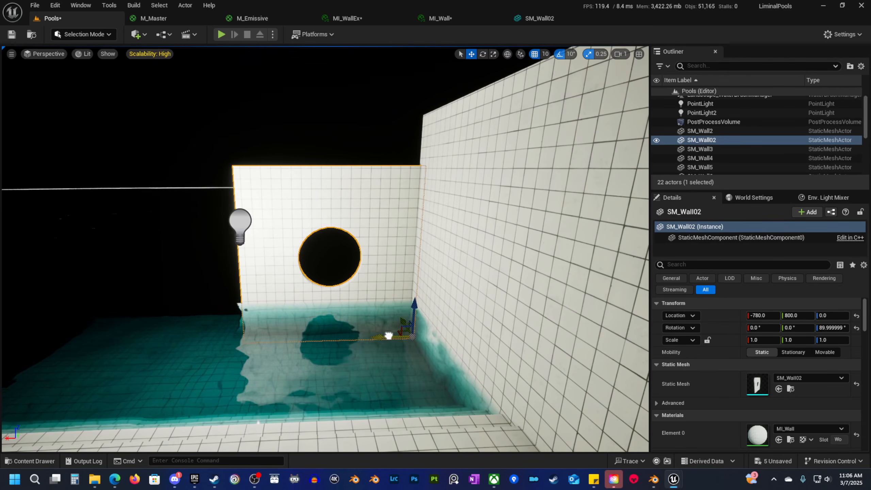
# Duplicate the round-opening wall along X to -380 so the copy continues the pool's far wall.
pyautogui.keyDown('alt'); pyautogui.moveTo(389, 335); pyautogui.dragTo(217, 338); pyautogui.keyUp('alt')
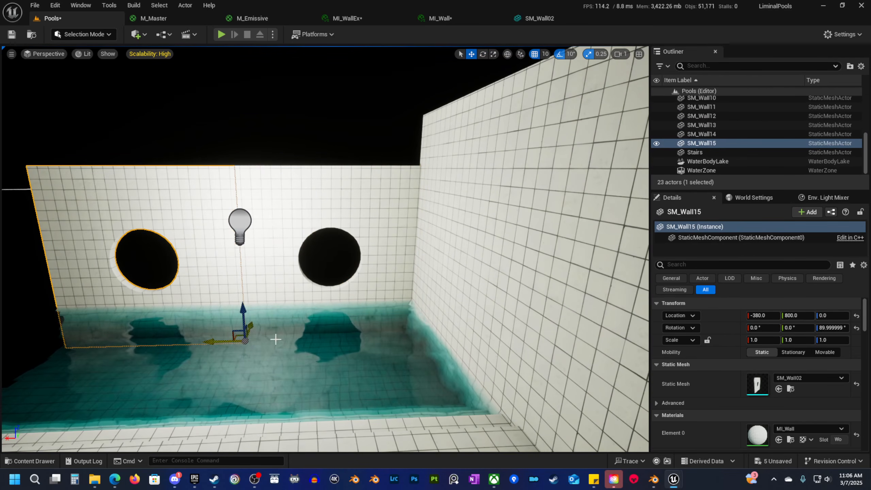
pyautogui.press('s')
pyautogui.moveTo(276, 339); pyautogui.dragTo(224, 346, button='right')
pyautogui.press('a')
# Duplicate both round-opening walls together along X, extending the row past the room's side wall.
pyautogui.keyDown('shift'); pyautogui.click(449, 161); pyautogui.keyUp('shift')
pyautogui.press('s')
pyautogui.moveTo(450, 161); pyautogui.dragTo(463, 175, button='right')
pyautogui.keyDown('alt'); pyautogui.moveTo(445, 307); pyautogui.dragTo(136, 283); pyautogui.keyUp('alt')
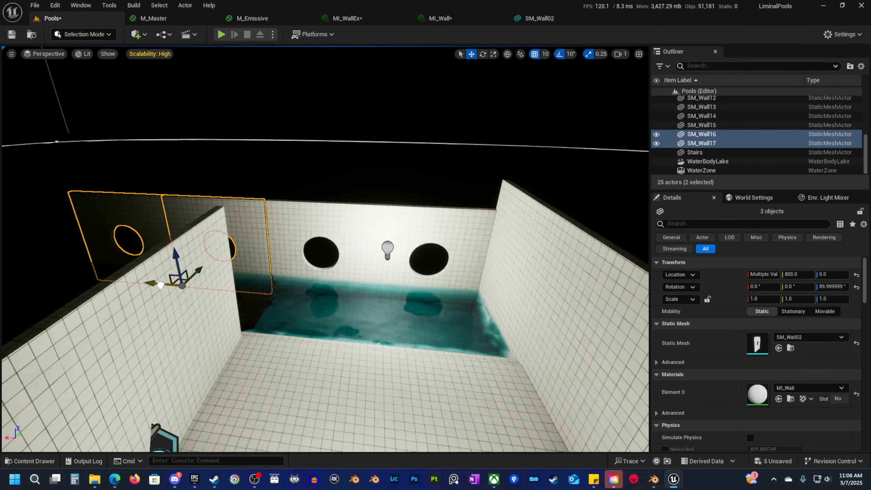
pyautogui.press('a')
pyautogui.moveTo(162, 285); pyautogui.dragTo(196, 295, button='right')
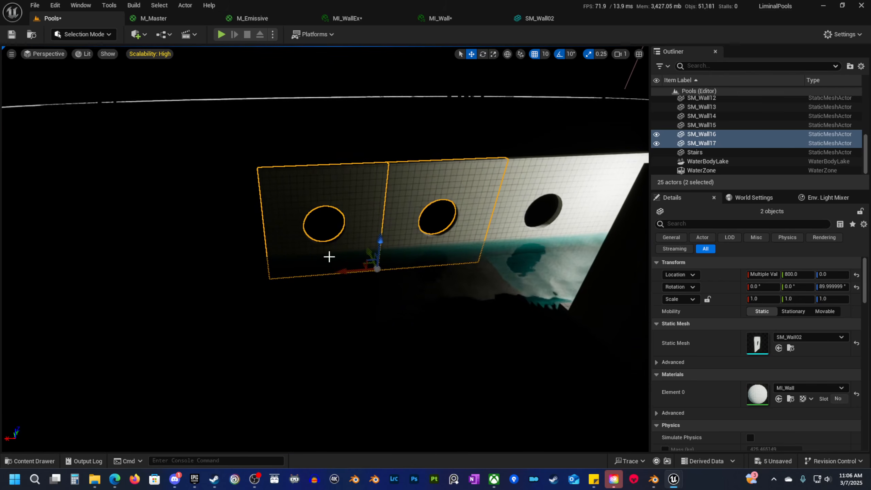
# Duplicate the row's end wall to X 820, flush with its neighbour, and switch the viewport to Unlit.
pyautogui.click(329, 256)
pyautogui.keyDown('alt'); pyautogui.moveTo(352, 273); pyautogui.dragTo(213, 285); pyautogui.keyUp('alt')
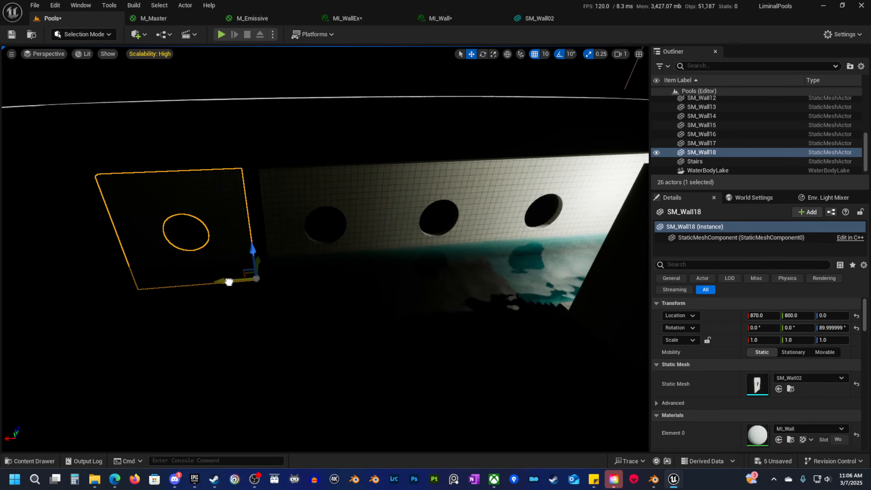
pyautogui.hotkey('alt', '3')
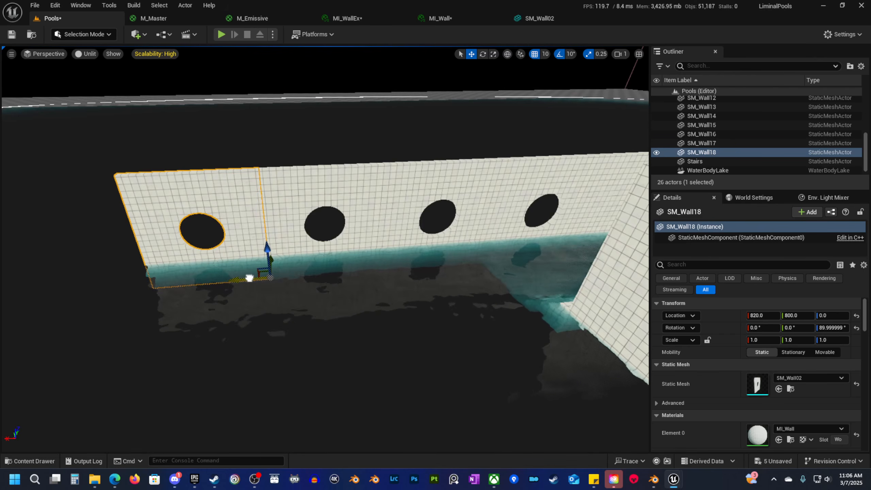
# Select the pool floor pieces SM_Wall12 and SM_Wall13 from below and duplicate them along X beneath the round-opening walls.
pyautogui.press('w')
pyautogui.moveTo(250, 279); pyautogui.dragTo(329, 263, button='right')
pyautogui.scroll(-1, 328, 264)
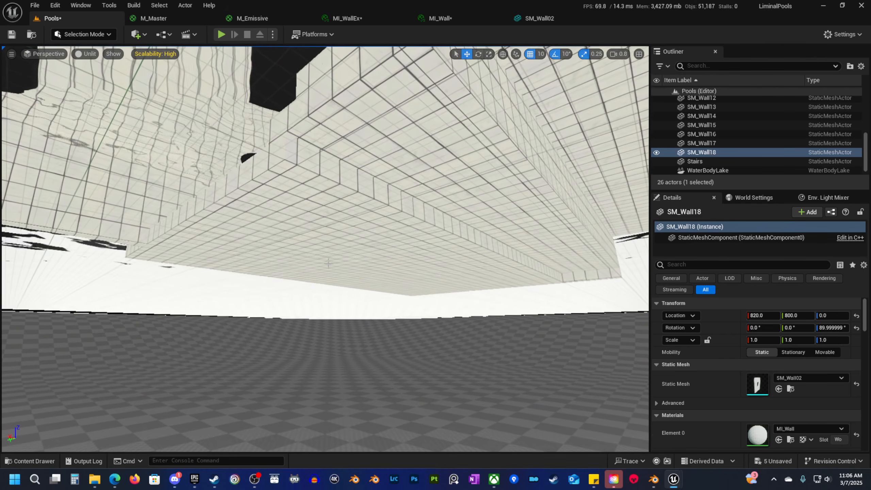
pyautogui.click(328, 263)
pyautogui.keyDown('shift'); pyautogui.click(461, 281); pyautogui.keyUp('shift')
pyautogui.press('s')
pyautogui.moveTo(470, 294); pyautogui.dragTo(412, 287, button='right')
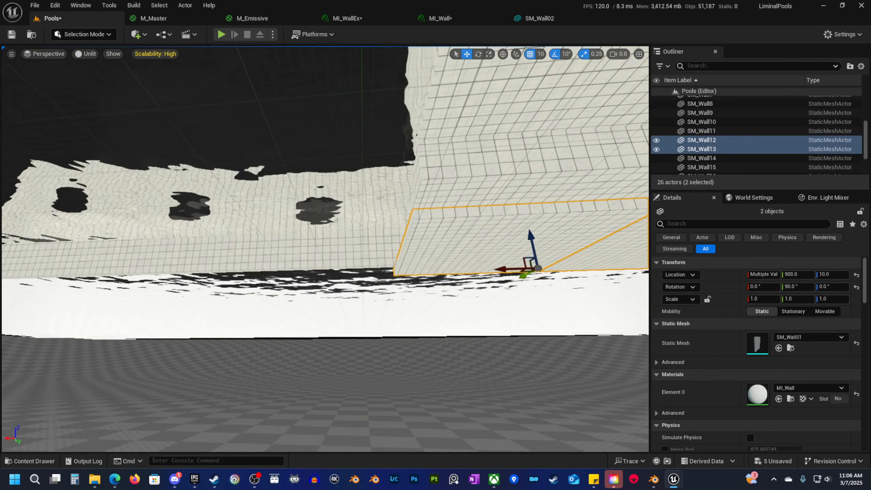
pyautogui.keyDown('alt'); pyautogui.moveTo(535, 269); pyautogui.dragTo(388, 271); pyautogui.keyUp('alt')
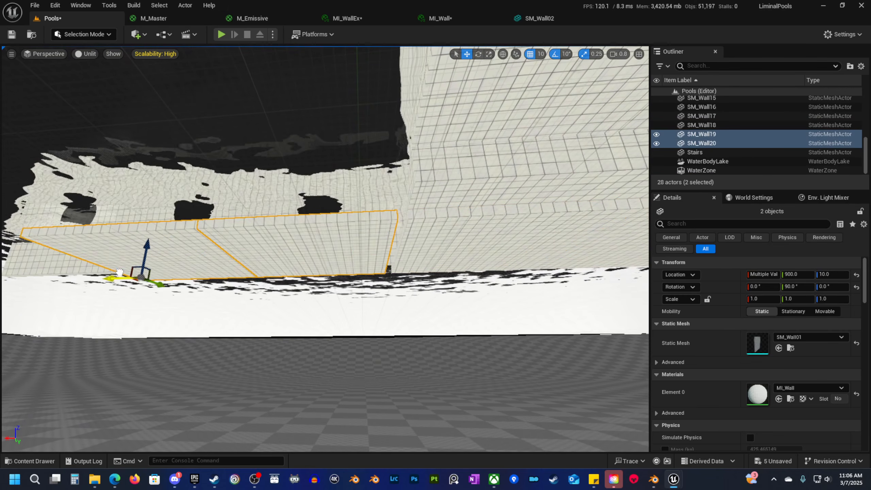
# Duplicate the outermost pool floor piece along X to 1200 to extend the floor under the last wall.
pyautogui.moveTo(216, 290); pyautogui.dragTo(253, 292, button='right')
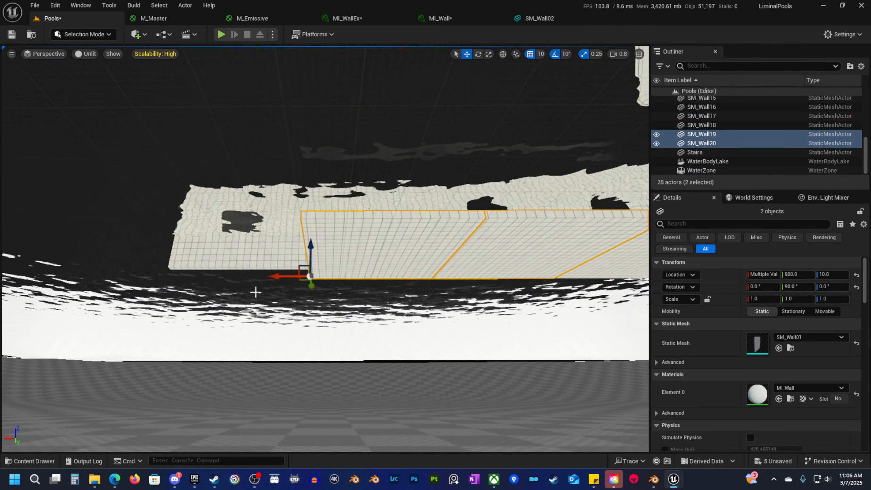
pyautogui.click(355, 254)
pyautogui.keyDown('alt'); pyautogui.moveTo(273, 271); pyautogui.dragTo(151, 269); pyautogui.keyUp('alt')
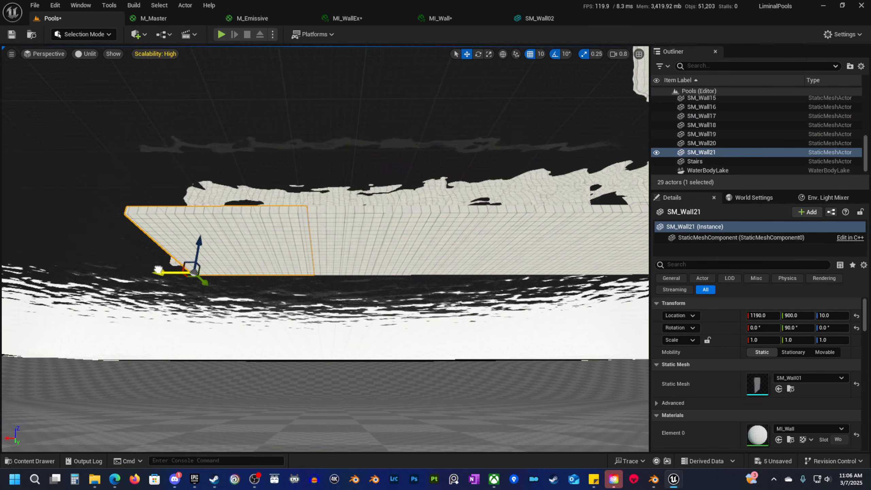
# Duplicate the tall pool wall SM_Wall14, rotate the copy to 90° around Z and place it at -10, 410, 0 beside the stairs.
pyautogui.press('w')
pyautogui.moveTo(155, 270); pyautogui.dragTo(642, 302, button='right')
pyautogui.scroll(1, 155, 270)
pyautogui.scroll(-1, 350, 305)
pyautogui.press('s')
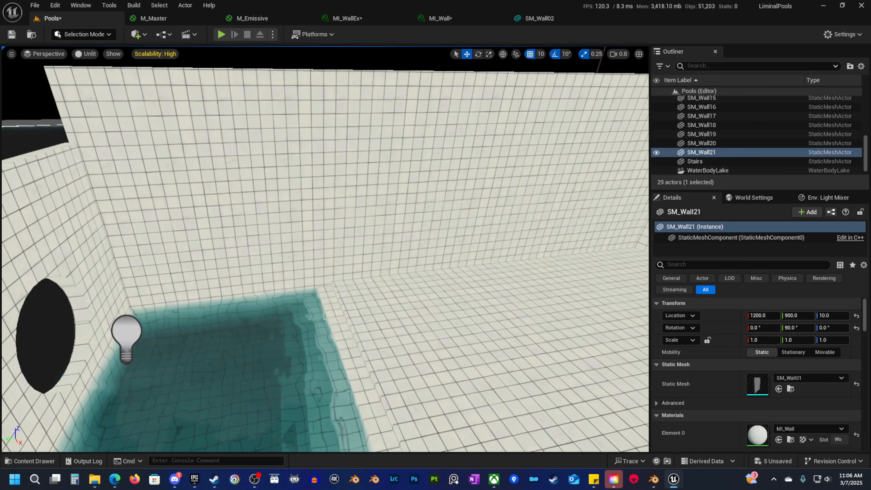
pyautogui.click(155, 270)
pyautogui.press('s')
pyautogui.moveTo(155, 270); pyautogui.dragTo(21, 285, button='right')
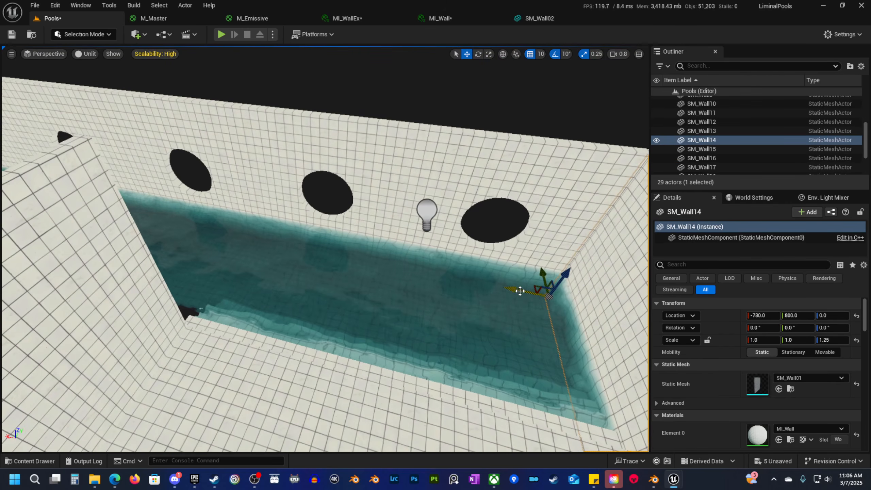
pyautogui.keyDown('alt'); pyautogui.moveTo(520, 290); pyautogui.dragTo(251, 274); pyautogui.keyUp('alt')
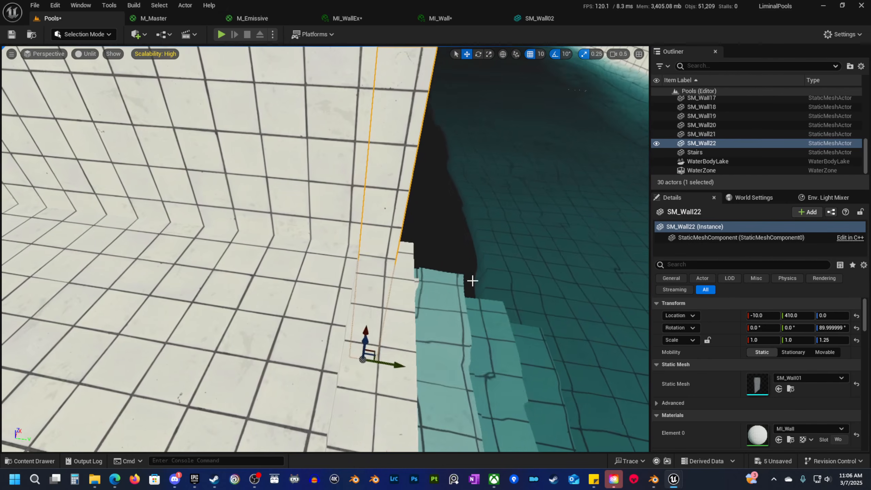
# Examine the corner where the new wall meets the stairs and the channel along the round-opening walls.
pyautogui.click(472, 281)
pyautogui.moveTo(473, 281); pyautogui.dragTo(427, 262, button='right')
pyautogui.press('q')
pyautogui.press('e')
pyautogui.press('q')
pyautogui.click(379, 272)
pyautogui.press('a')
pyautogui.scroll(3, 232, 264)
pyautogui.scroll(-2, 412, 263)
pyautogui.press('e')
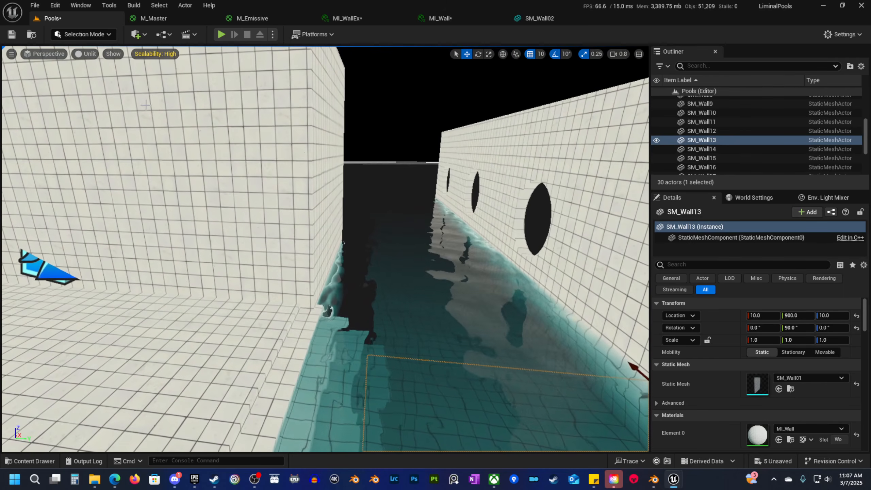
# In Modeling mode, start a cylinder with the Create Cylinder tool and place it on the tiled floor at -140, 310, 110.
pyautogui.click(145, 34)
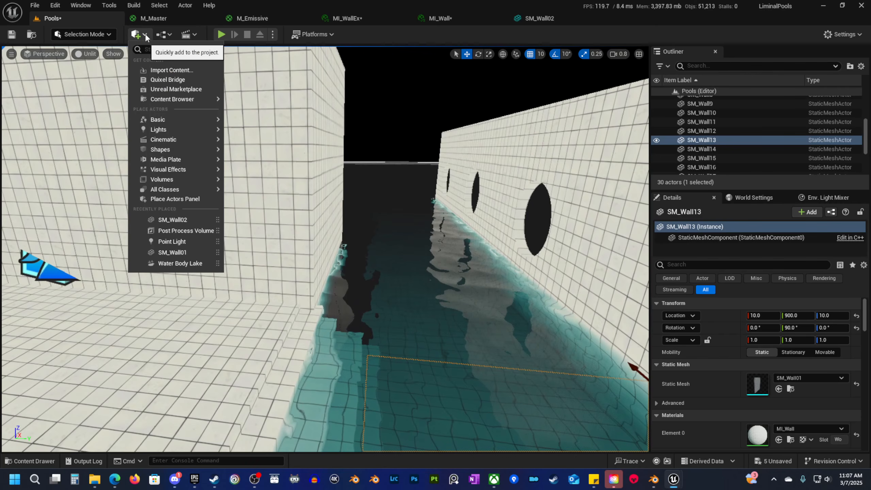
pyautogui.click(109, 33)
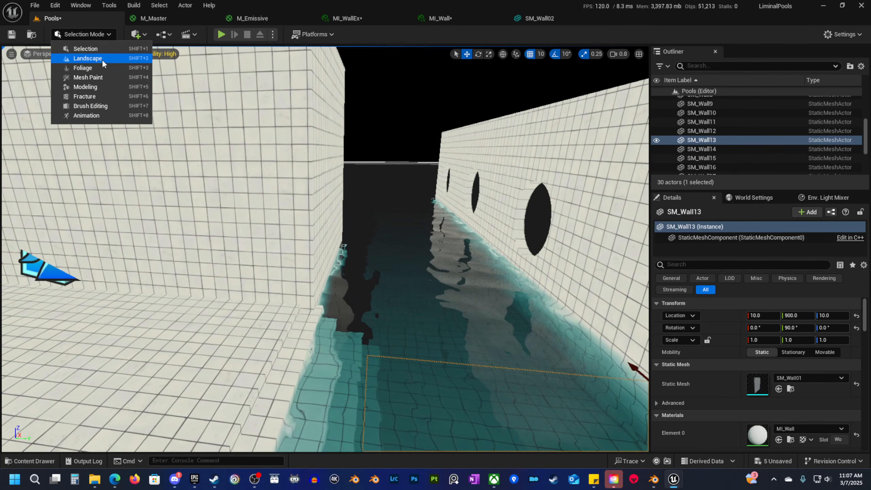
pyautogui.click(98, 87)
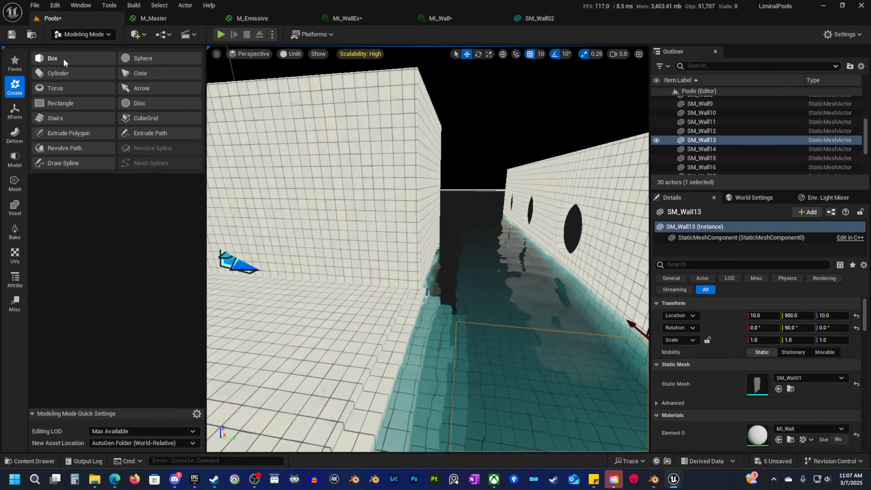
pyautogui.click(72, 74)
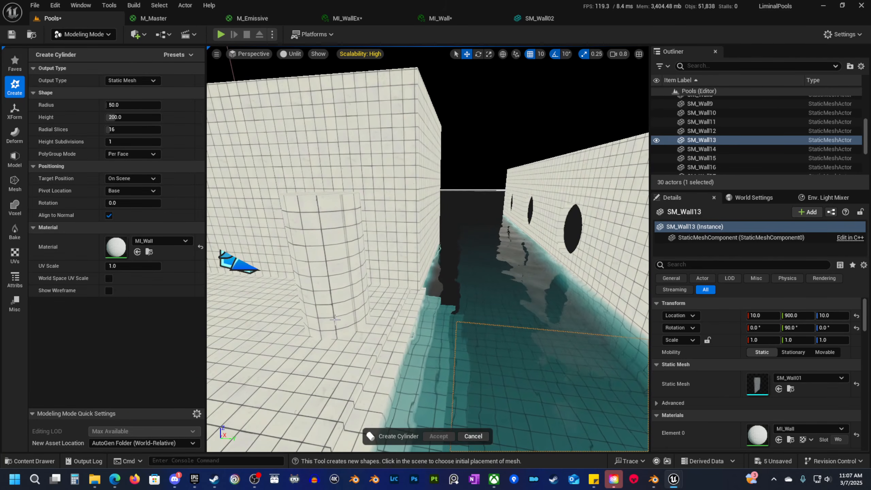
pyautogui.click(337, 319)
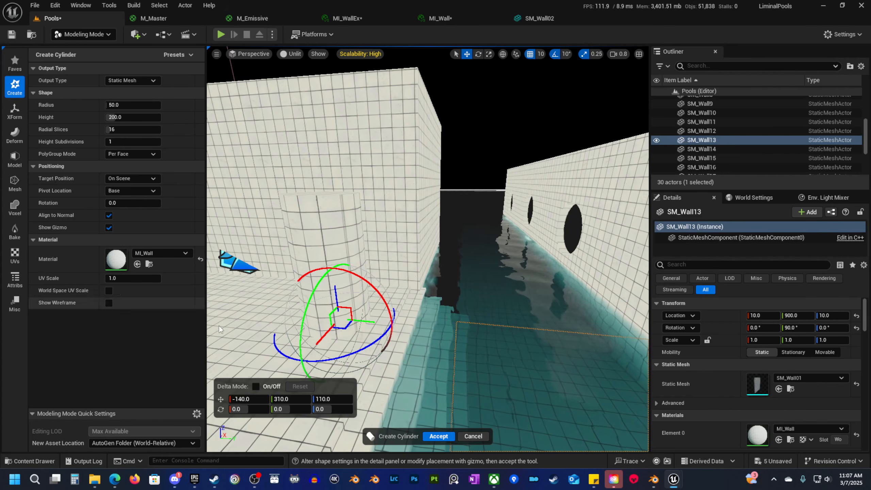
# Set the new cylinder's radial slices to 32.
pyautogui.moveTo(416, 255); pyautogui.dragTo(404, 304, button='right')
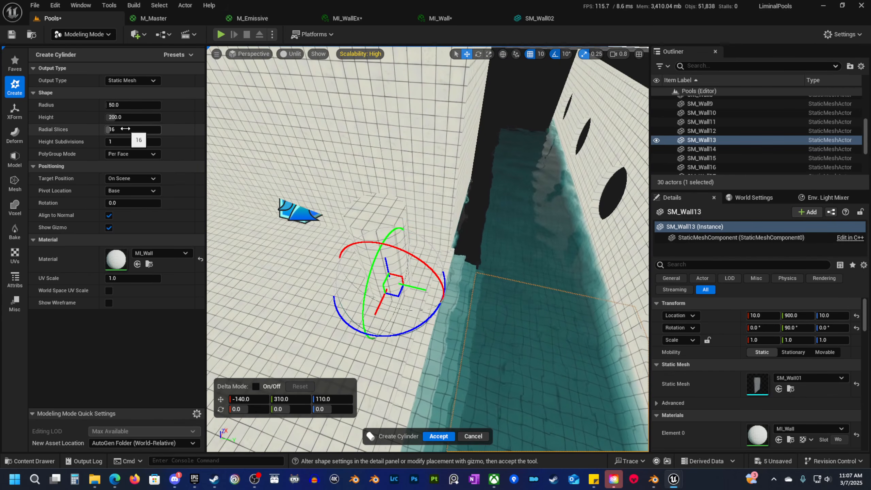
pyautogui.moveTo(447, 275); pyautogui.dragTo(312, 237, button='right')
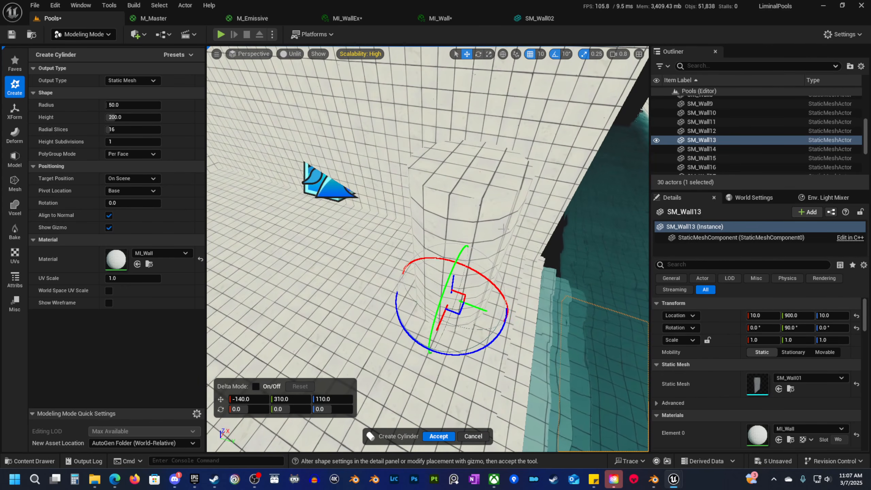
pyautogui.click(132, 129)
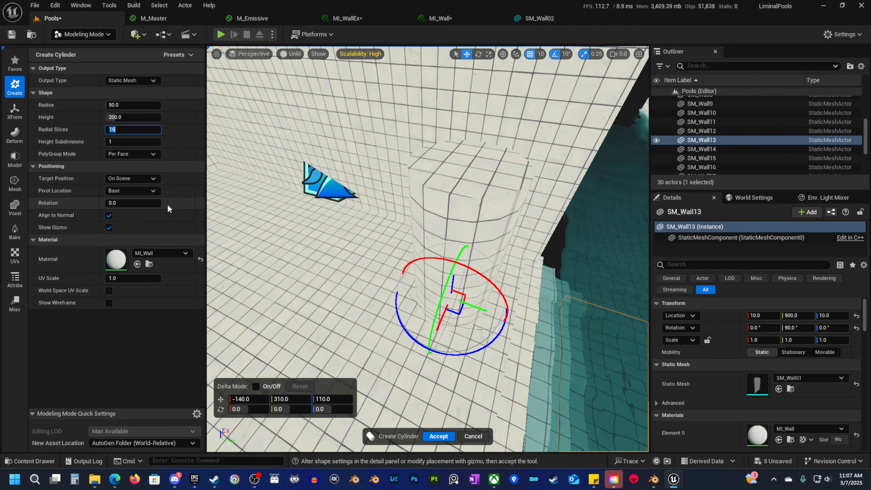
pyautogui.write('32')
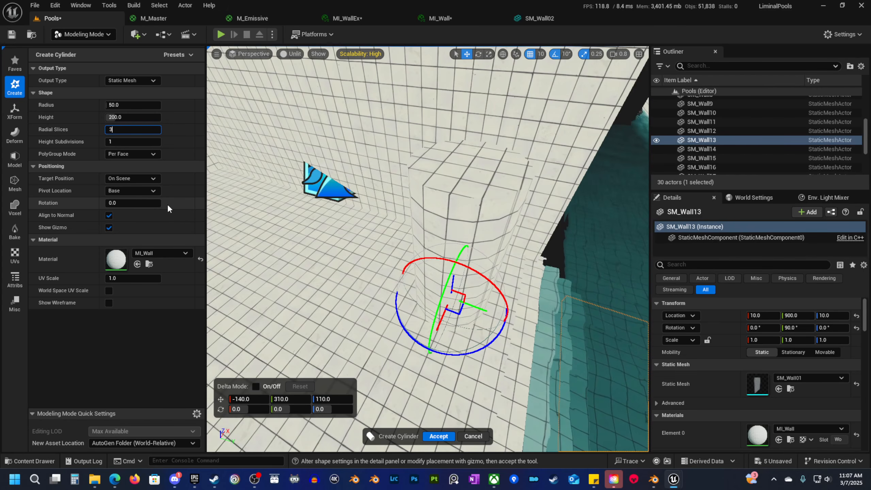
pyautogui.press('Return')
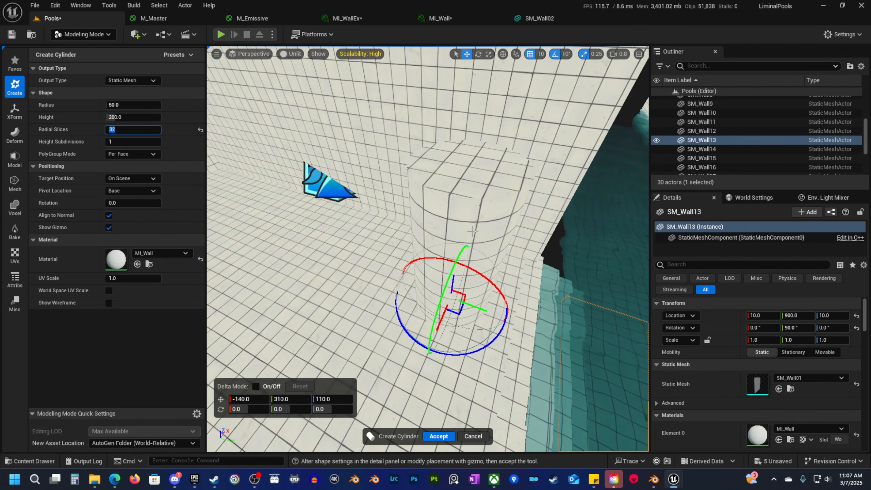
# Set the cylinder's height to 400, accept it and return to Selection mode.
pyautogui.press('s')
pyautogui.moveTo(473, 231); pyautogui.dragTo(485, 197, button='right')
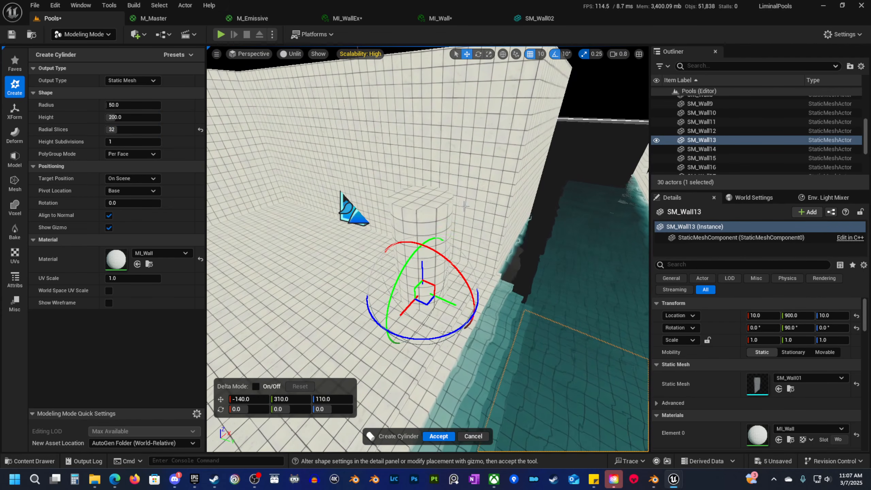
pyautogui.click(133, 117)
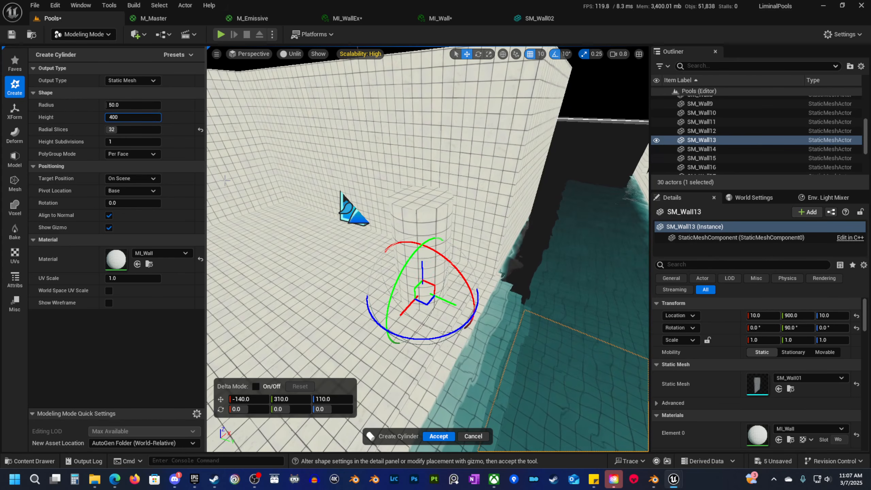
pyautogui.press('Return')
pyautogui.scroll(-3, 465, 425)
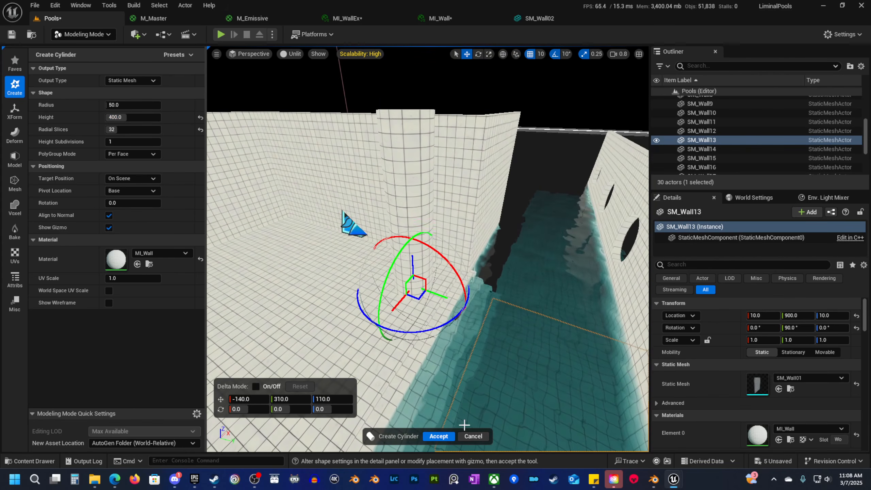
pyautogui.click(439, 436)
pyautogui.hotkey('shift', '1')
# Move the cylinder to the wall corner beside the stairs at X 30, Y 450.
pyautogui.scroll(3, 415, 315)
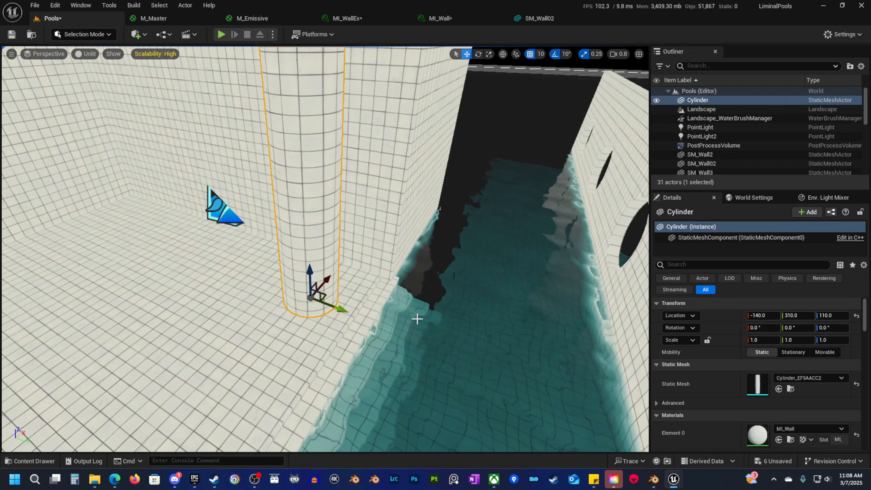
pyautogui.moveTo(369, 301); pyautogui.dragTo(370, 302, button='right')
pyautogui.moveTo(268, 270); pyautogui.dragTo(379, 264)
pyautogui.moveTo(379, 264); pyautogui.dragTo(369, 271, button='right')
# Scale the column to 1.5, 1.5, 1.25 and lower it to Z 0 so it reaches down into the pool.
pyautogui.press('r')
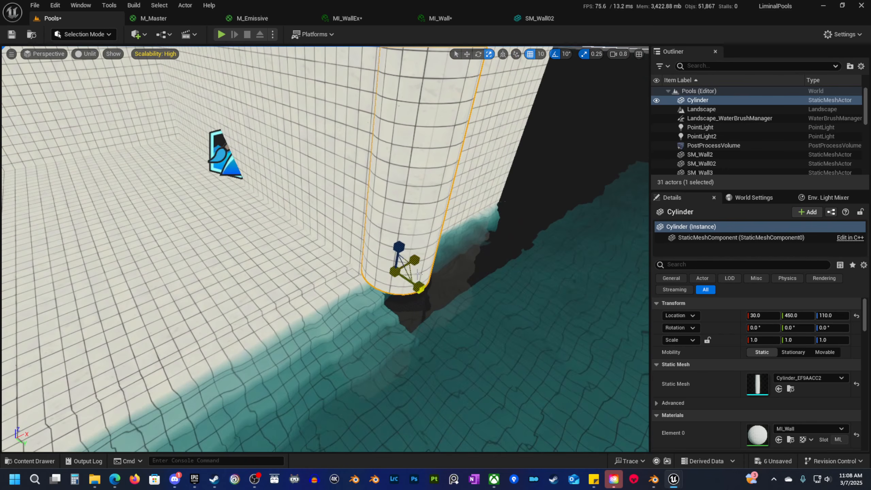
pyautogui.moveTo(412, 272); pyautogui.dragTo(420, 277)
pyautogui.moveTo(406, 279); pyautogui.dragTo(460, 220, button='right')
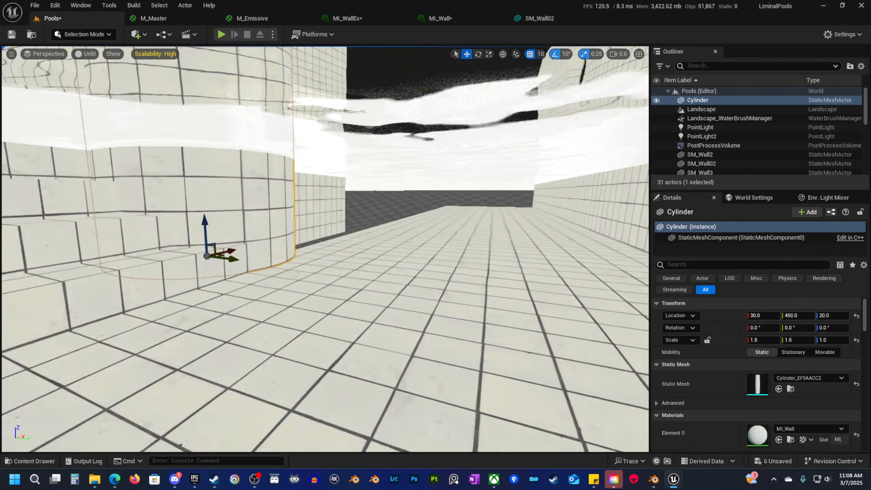
pyautogui.press('q')
pyautogui.moveTo(325, 249); pyautogui.dragTo(292, 251, button='right')
pyautogui.press('e')
pyautogui.scroll(-2, 312, 254)
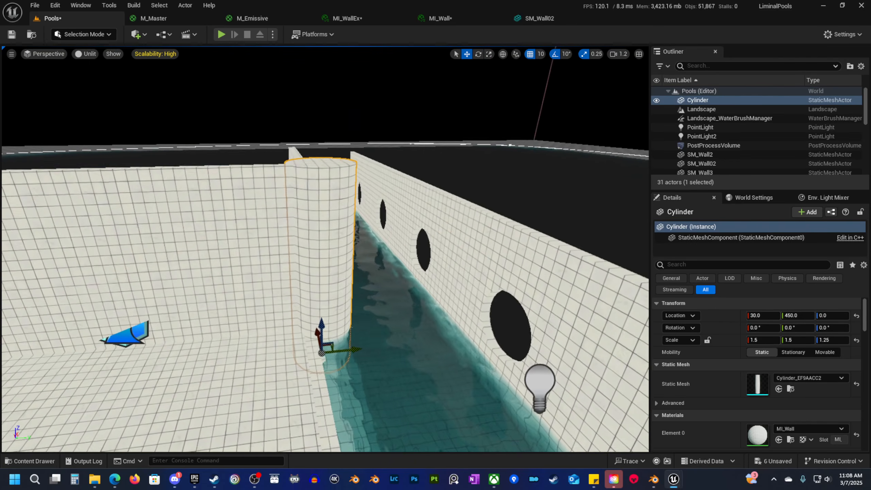
# Deselect the column, switch the view to Lit and examine its tile pattern, seams and base at the waterline.
pyautogui.press('Escape')
pyautogui.hotkey('alt', '4')
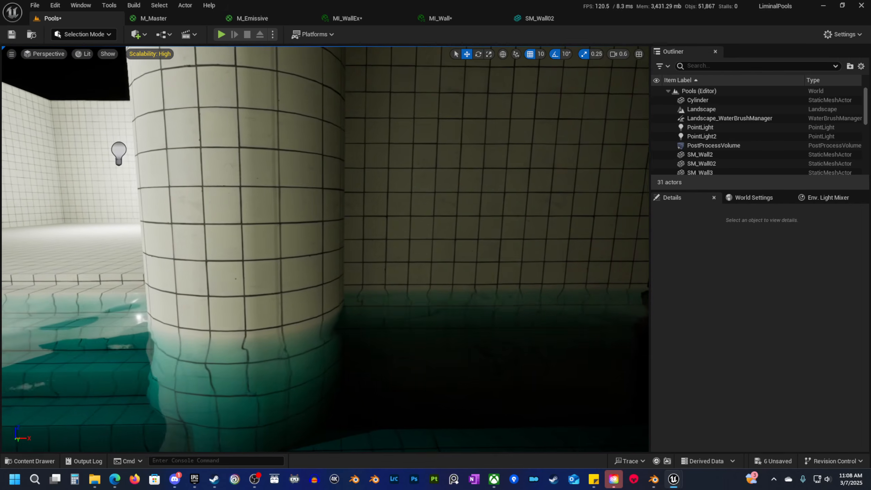
pyautogui.moveTo(325, 249); pyautogui.dragTo(261, 261, button='right')
pyautogui.scroll(-3, 325, 248)
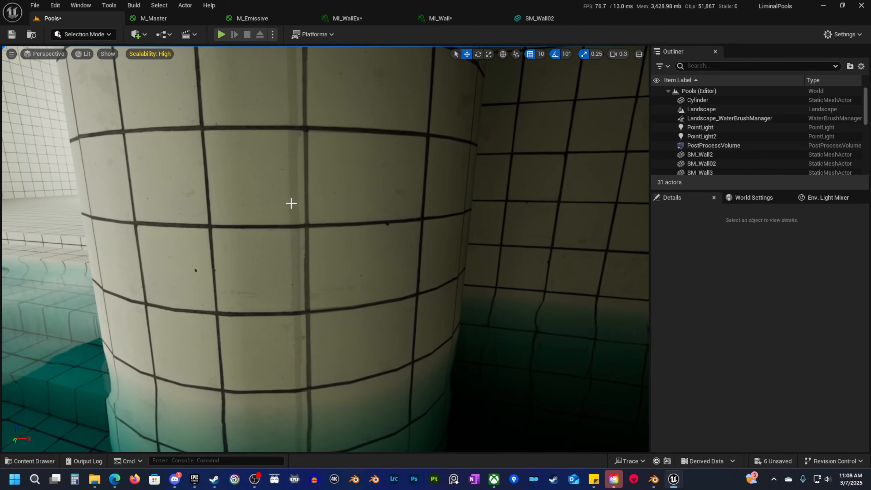
pyautogui.moveTo(275, 93); pyautogui.dragTo(338, 63, button='right')
pyautogui.scroll(2, 275, 93)
pyautogui.moveTo(371, 256); pyautogui.dragTo(325, 259, button='right')
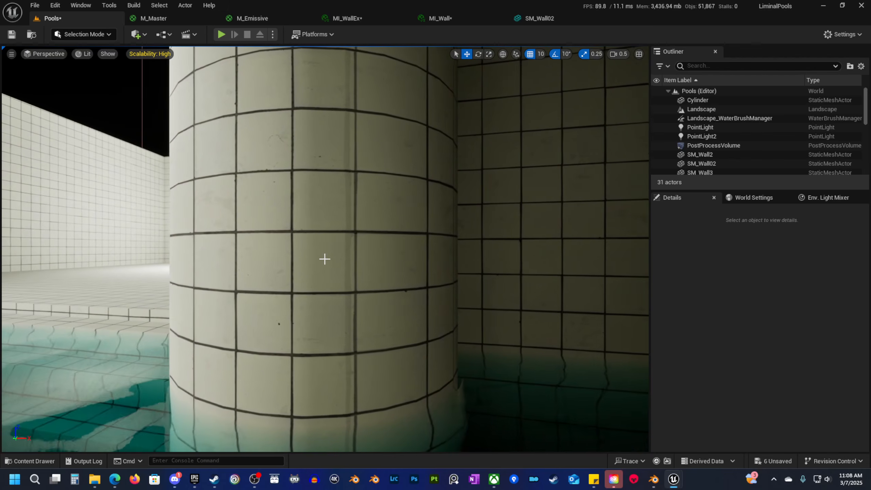
pyautogui.scroll(2, 344, 359)
pyautogui.moveTo(344, 359); pyautogui.dragTo(336, 350, button='right')
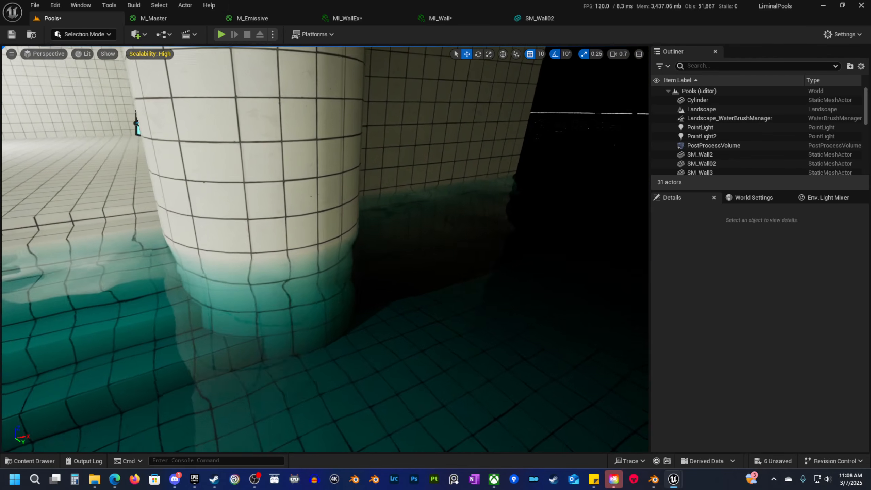
# Try scaling the column to 1.25 in X and Y, restore 1.5 and check its top against the walls.
pyautogui.moveTo(296, 247); pyautogui.dragTo(295, 278, button='right')
pyautogui.click(296, 247)
pyautogui.moveTo(372, 327); pyautogui.dragTo(333, 332, button='right')
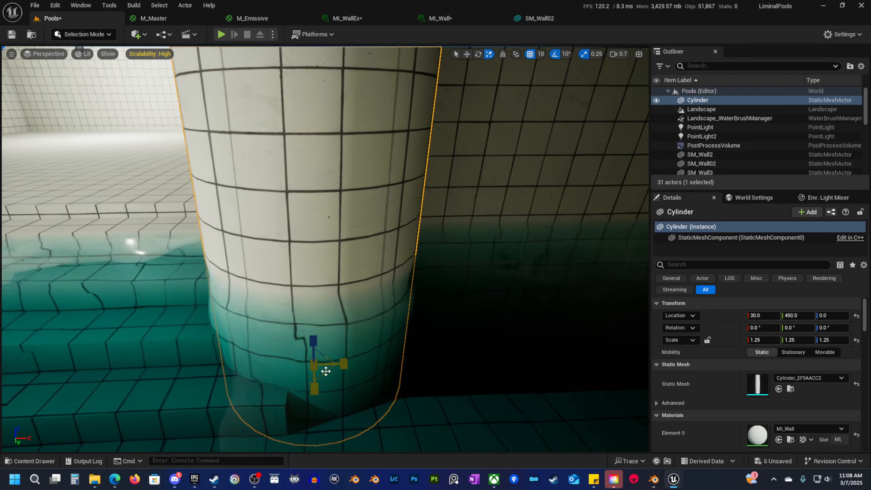
pyautogui.moveTo(323, 246)
pyautogui.mouseDown(button='right')
pyautogui.moveTo(358, 240)
pyautogui.moveTo(324, 246)
pyautogui.mouseUp(button='right')
pyautogui.press('e')
pyautogui.moveTo(231, 222); pyautogui.dragTo(221, 237, button='right')
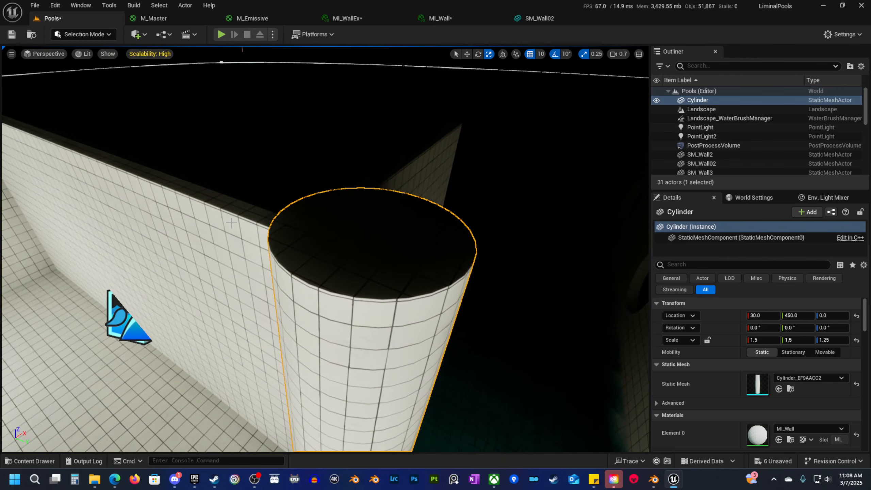
pyautogui.moveTo(350, 326); pyautogui.dragTo(329, 324, button='right')
pyautogui.press('q')
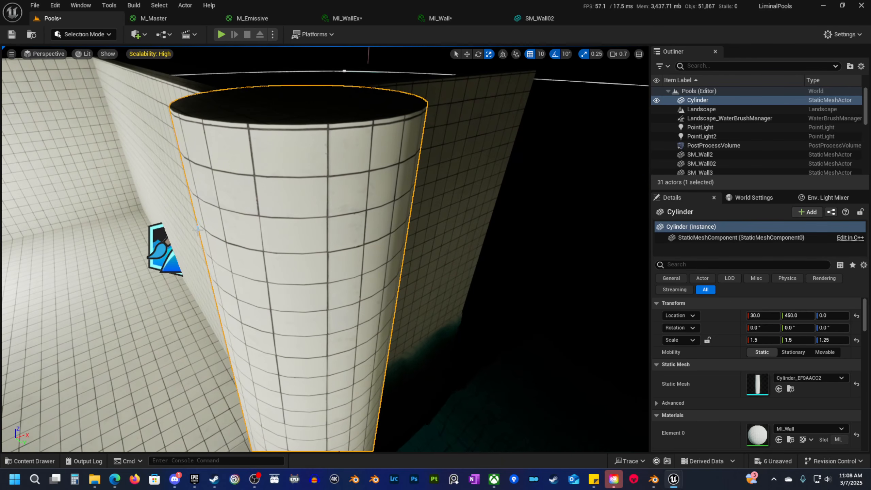
# Scale the column to 1.75 in X and Y, keeping its height scale.
pyautogui.press('q')
pyautogui.moveTo(327, 290)
pyautogui.mouseDown(button='right')
pyautogui.moveTo(308, 260)
pyautogui.moveTo(281, 252)
pyautogui.moveTo(387, 272)
pyautogui.moveTo(320, 281)
pyautogui.mouseUp(button='right')
pyautogui.scroll(-2, 328, 290)
pyautogui.press('d')
pyautogui.press('a')
pyautogui.scroll(1, 328, 290)
pyautogui.press('d')
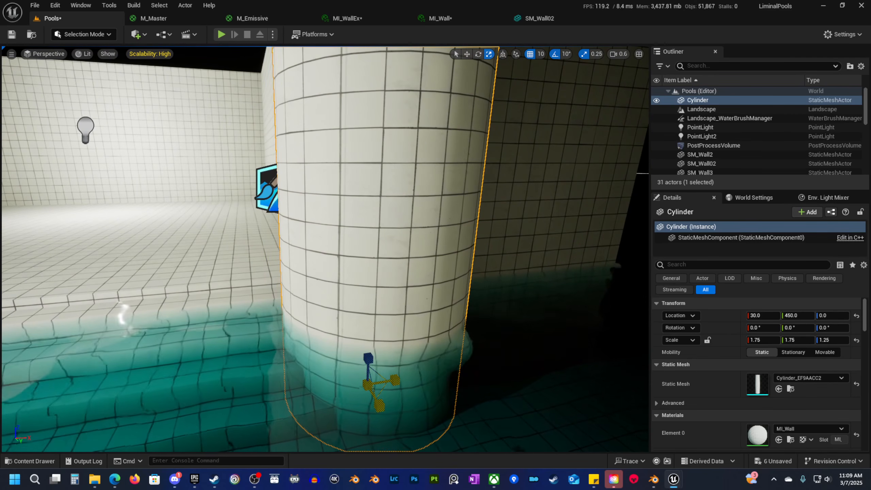
pyautogui.press('d')
# Deselect the column and examine its tiling and fit against the walls from the pool and from above.
pyautogui.moveTo(388, 382); pyautogui.dragTo(422, 347, button='right')
pyautogui.press('w')
pyautogui.press('a')
pyautogui.press('e')
pyautogui.press('s')
pyautogui.press('Escape')
pyautogui.press('w')
pyautogui.moveTo(387, 317)
pyautogui.mouseDown(button='right')
pyautogui.moveTo(374, 307)
pyautogui.moveTo(381, 305)
pyautogui.mouseUp(button='right')
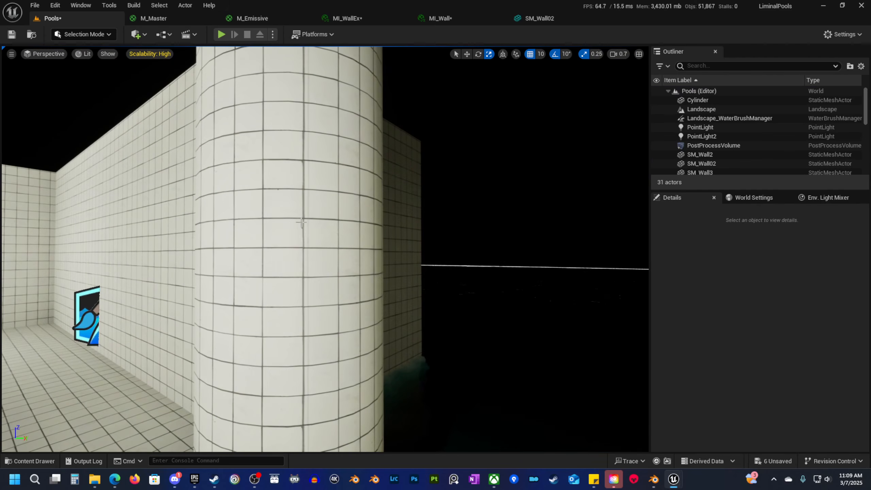
pyautogui.press('s')
pyautogui.moveTo(302, 222); pyautogui.dragTo(305, 236, button='right')
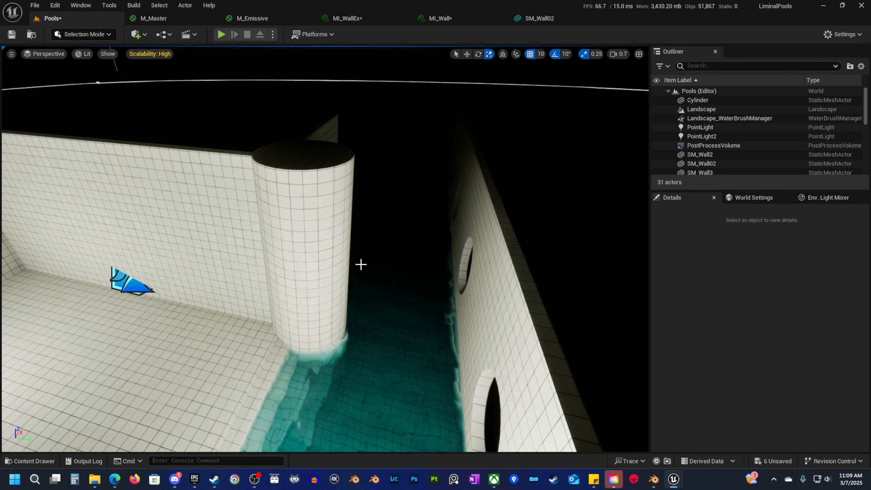
# In Unlit view, duplicate PointLight2 above the pool along X to 430, 640, 300.
pyautogui.moveTo(360, 264); pyautogui.dragTo(364, 319, button='right')
pyautogui.click(319, 267)
pyautogui.press('d')
pyautogui.hotkey('alt', '3')
pyautogui.click(268, 316)
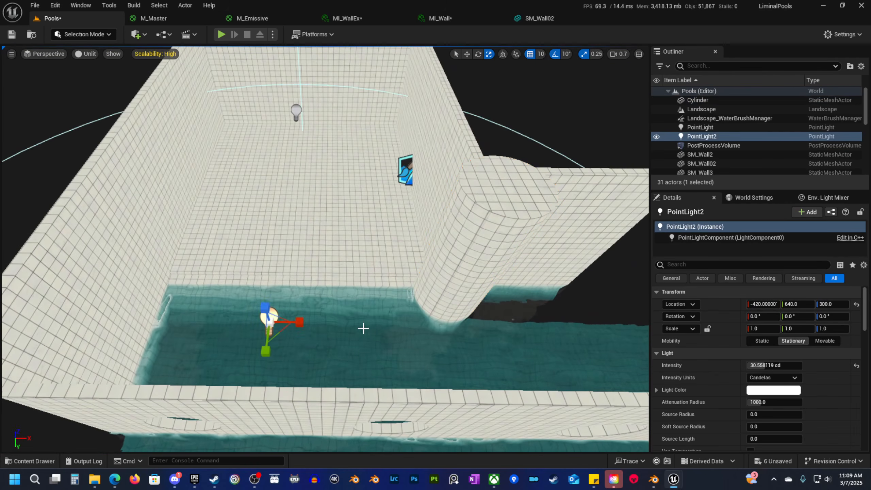
pyautogui.press('w')
pyautogui.moveTo(275, 332); pyautogui.dragTo(279, 333, button='right')
pyautogui.keyDown('alt'); pyautogui.moveTo(142, 346); pyautogui.dragTo(536, 277); pyautogui.keyUp('alt')
pyautogui.moveTo(525, 282); pyautogui.dragTo(538, 282, button='right')
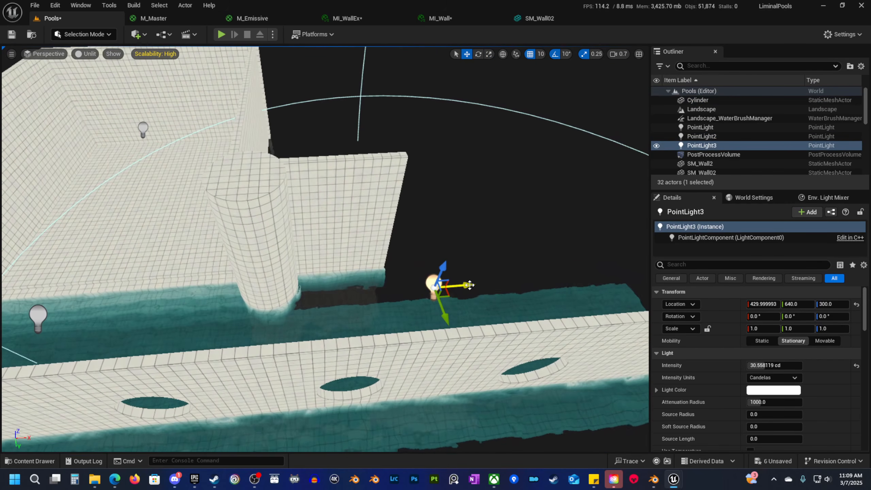
# Duplicate PointLight3 farther along X over the channel, and move PointLight3 itself to X 240.
pyautogui.keyDown('alt'); pyautogui.moveTo(464, 284); pyautogui.dragTo(652, 271); pyautogui.keyUp('alt')
pyautogui.click(432, 284)
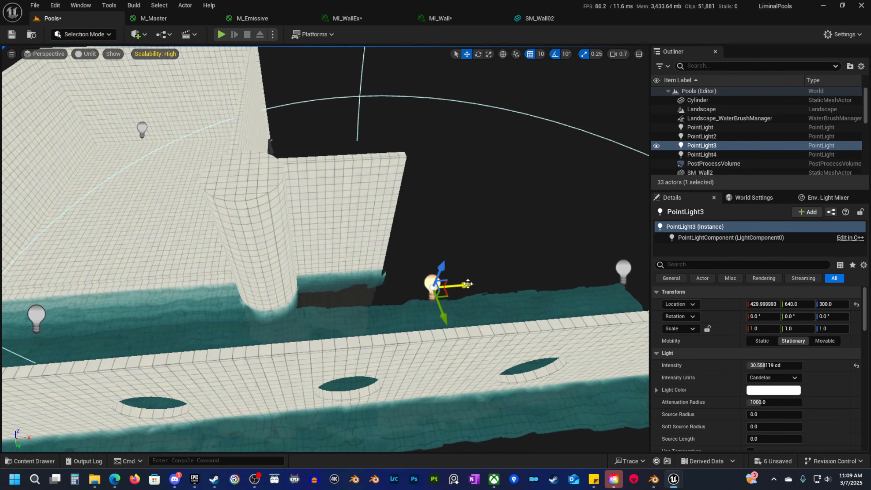
pyautogui.moveTo(391, 294)
pyautogui.mouseDown(button='right')
pyautogui.moveTo(374, 293)
pyautogui.moveTo(391, 294)
pyautogui.mouseUp(button='right')
pyautogui.press('w')
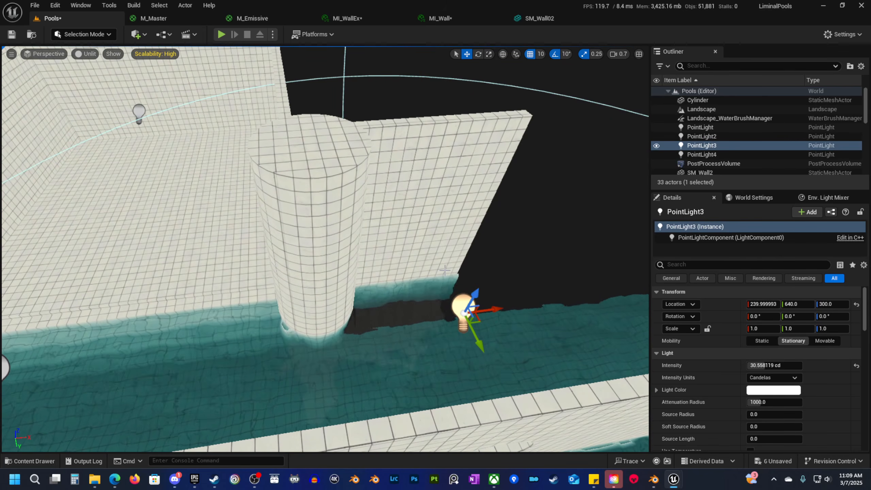
# In Lit view, find the underwater gap beside the floor and move wall SM_Wall22 to Y 500 to close it.
pyautogui.hotkey('alt', '4')
pyautogui.press('w')
pyautogui.moveTo(375, 249); pyautogui.dragTo(514, 221, button='right')
pyautogui.press('a')
pyautogui.scroll(-3, 566, 284)
pyautogui.press('s')
pyautogui.scroll(2, 529, 327)
pyautogui.press('w')
pyautogui.click(514, 221)
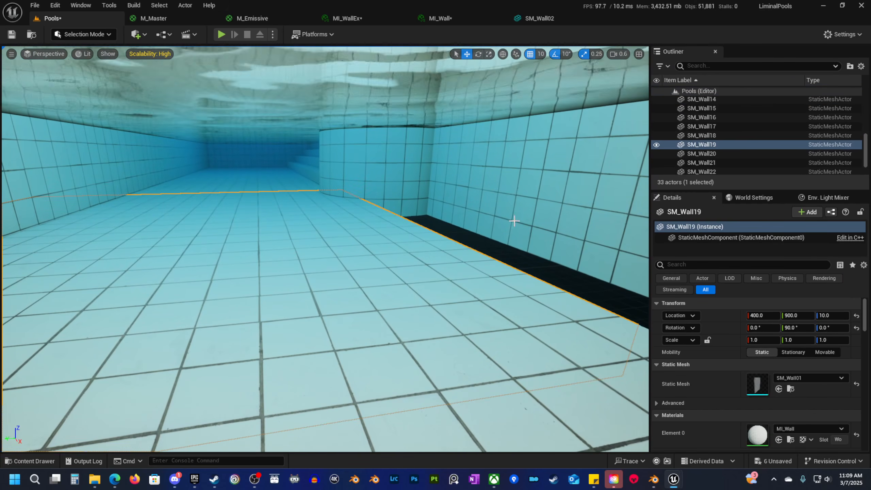
pyautogui.click(460, 204)
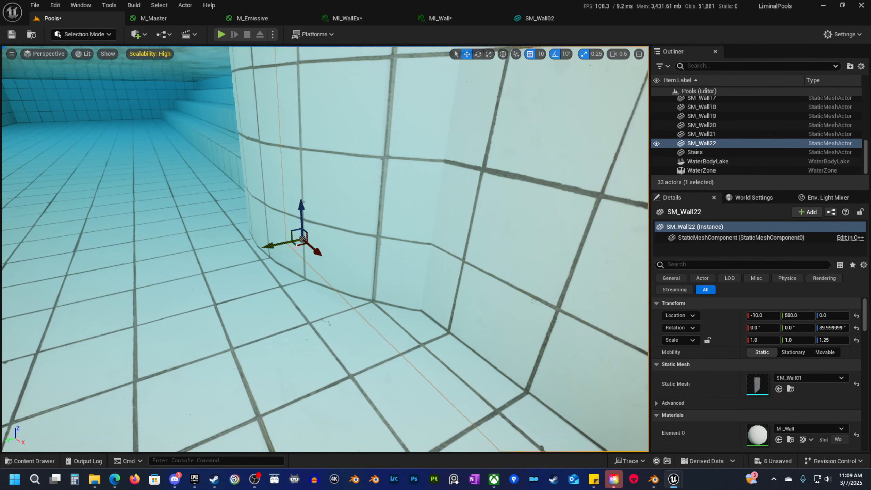
pyautogui.press('s')
pyautogui.scroll(5, 343, 193)
pyautogui.moveTo(459, 204); pyautogui.dragTo(326, 240, button='right')
# Duplicate wall SM_Wall22 along X to 390 to extend the channel wall past the column.
pyautogui.click(361, 310)
pyautogui.moveTo(353, 311)
pyautogui.mouseDown()
pyautogui.moveTo(389, 313)
pyautogui.moveTo(364, 314)
pyautogui.mouseUp()
pyautogui.moveTo(364, 314); pyautogui.dragTo(270, 336, button='right')
pyautogui.press('d')
pyautogui.press('e')
pyautogui.click(337, 268)
pyautogui.moveTo(338, 268); pyautogui.dragTo(349, 284, button='right')
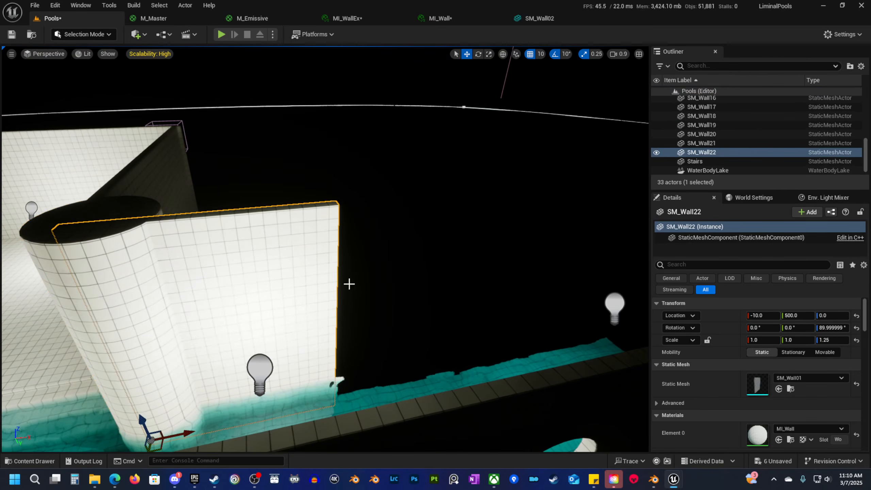
pyautogui.keyDown('alt'); pyautogui.moveTo(220, 304); pyautogui.dragTo(358, 305); pyautogui.keyUp('alt')
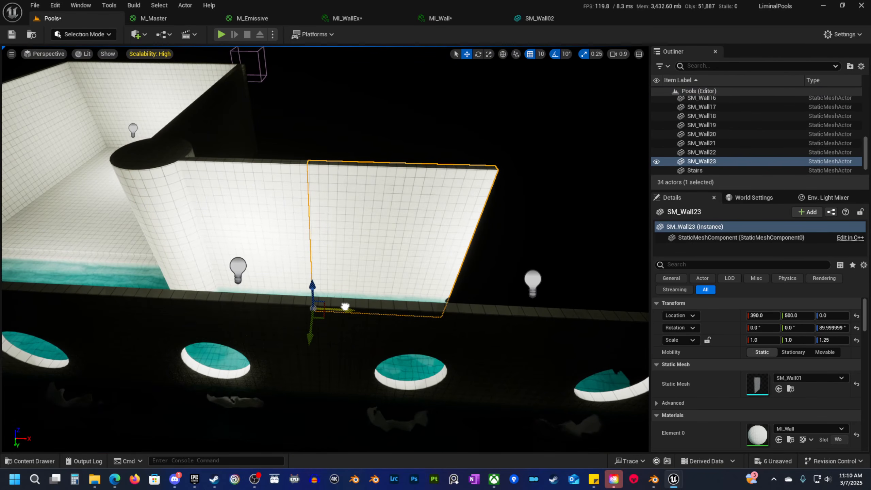
# Duplicate wall SM_Wall23 along X to extend the channel wall by one more segment.
pyautogui.keyDown('alt'); pyautogui.moveTo(271, 310); pyautogui.dragTo(399, 313); pyautogui.keyUp('alt')
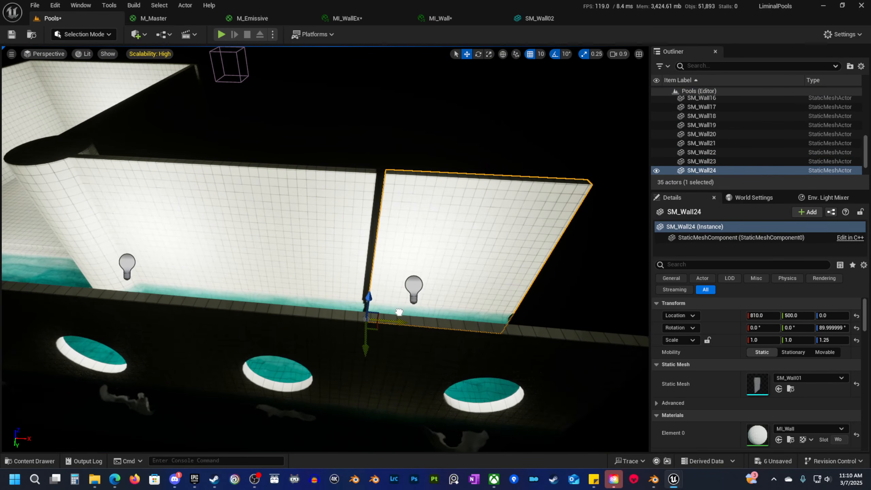
pyautogui.press('d')
pyautogui.moveTo(395, 313); pyautogui.dragTo(425, 319, button='right')
pyautogui.scroll(-2, 429, 312)
# Duplicate the Cylinder column along X to 840, against the extended channel wall.
pyautogui.press('w')
pyautogui.click(247, 302)
pyautogui.press('a')
pyautogui.moveTo(267, 306); pyautogui.dragTo(350, 335, button='right')
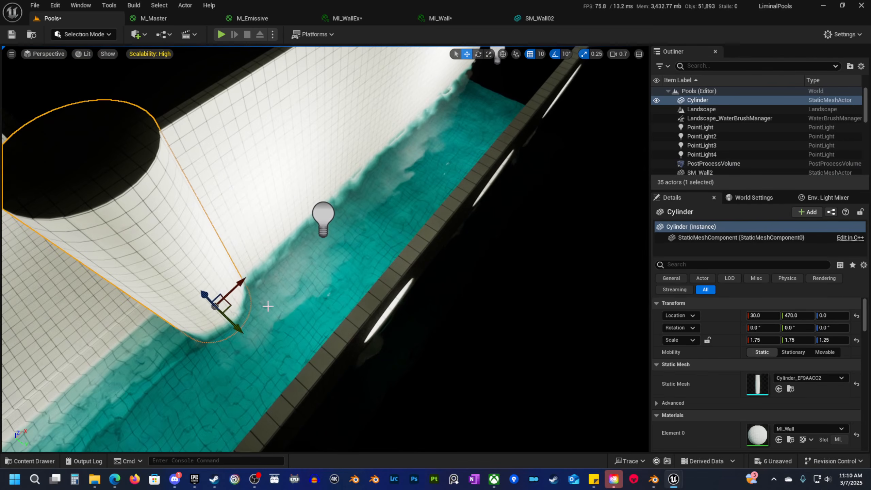
pyautogui.keyDown('alt'); pyautogui.moveTo(237, 286); pyautogui.dragTo(393, 139); pyautogui.keyUp('alt')
pyautogui.moveTo(393, 139); pyautogui.dragTo(329, 113, button='right')
pyautogui.press('w')
pyautogui.press('d')
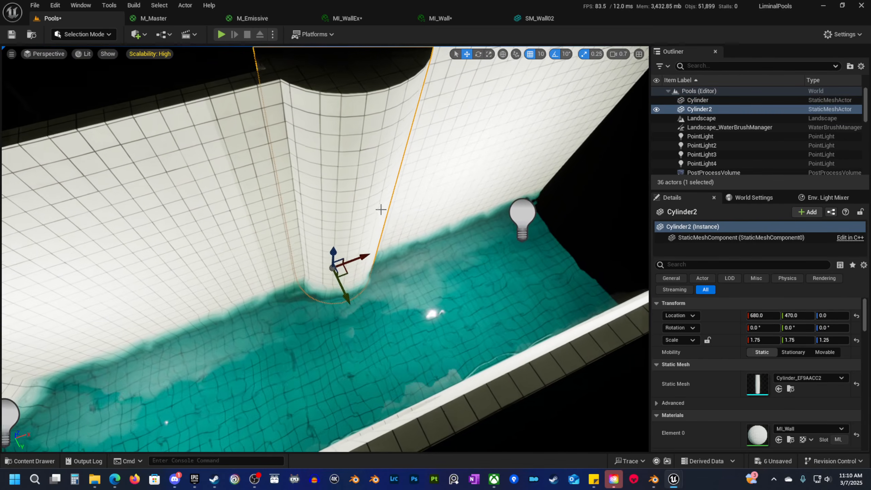
pyautogui.moveTo(360, 263); pyautogui.dragTo(422, 242)
pyautogui.press('a')
pyautogui.moveTo(422, 242); pyautogui.dragTo(434, 255, button='right')
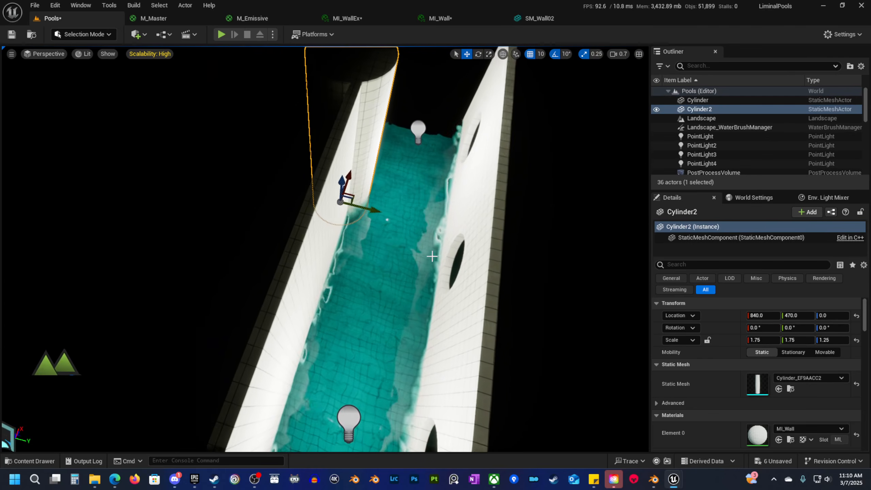
# Duplicate column Cylinder2 to the opposite channel wall, set it back to Y 800 and adjust its X position between the round openings.
pyautogui.keyDown('alt'); pyautogui.moveTo(357, 194); pyautogui.dragTo(421, 358); pyautogui.keyUp('alt')
pyautogui.press('w')
pyautogui.scroll(-1, 421, 359)
pyautogui.moveTo(422, 359); pyautogui.dragTo(425, 318, button='right')
pyautogui.press('s')
pyautogui.scroll(-1, 421, 358)
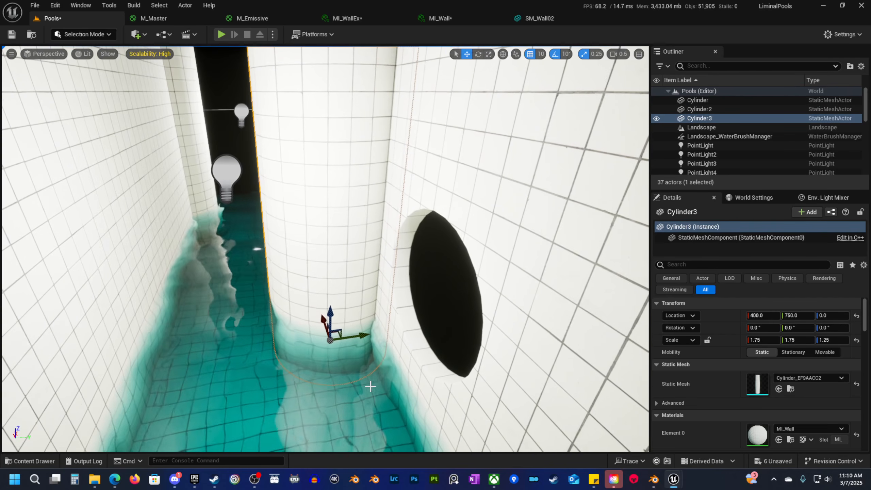
pyautogui.moveTo(355, 337); pyautogui.dragTo(388, 331)
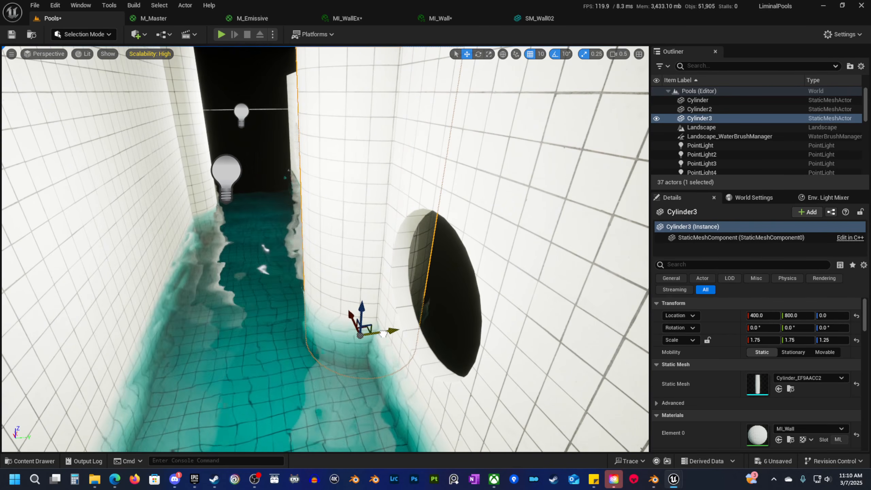
pyautogui.press('a')
pyautogui.moveTo(387, 331); pyautogui.dragTo(503, 342, button='right')
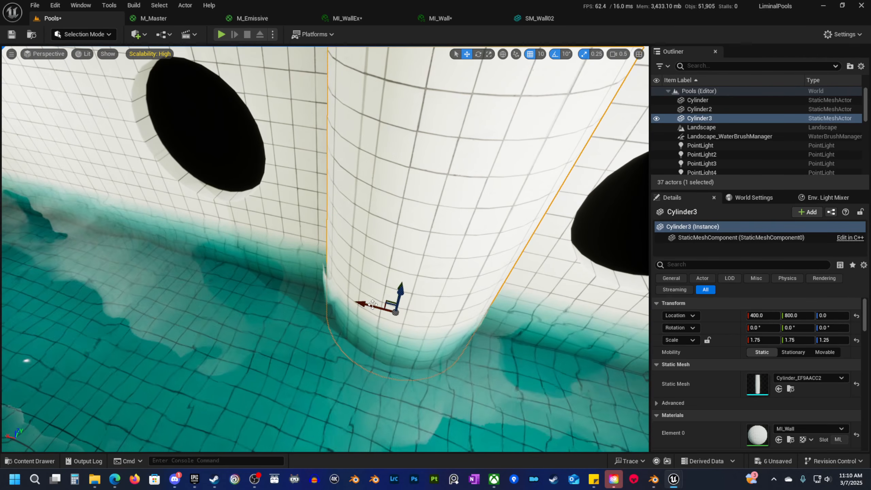
pyautogui.moveTo(378, 308); pyautogui.dragTo(355, 302)
pyautogui.press('s')
pyautogui.moveTo(354, 302); pyautogui.dragTo(268, 258, button='right')
pyautogui.scroll(1, 271, 268)
pyautogui.press('Escape')
# Duplicate SM_Wall24 to the open end of the channel, rotate it across and shift it to close off the channel.
pyautogui.moveTo(379, 327); pyautogui.dragTo(230, 338, button='right')
pyautogui.press('s')
pyautogui.scroll(-2, 367, 296)
pyautogui.press('w')
pyautogui.scroll(4, 375, 305)
pyautogui.press('s')
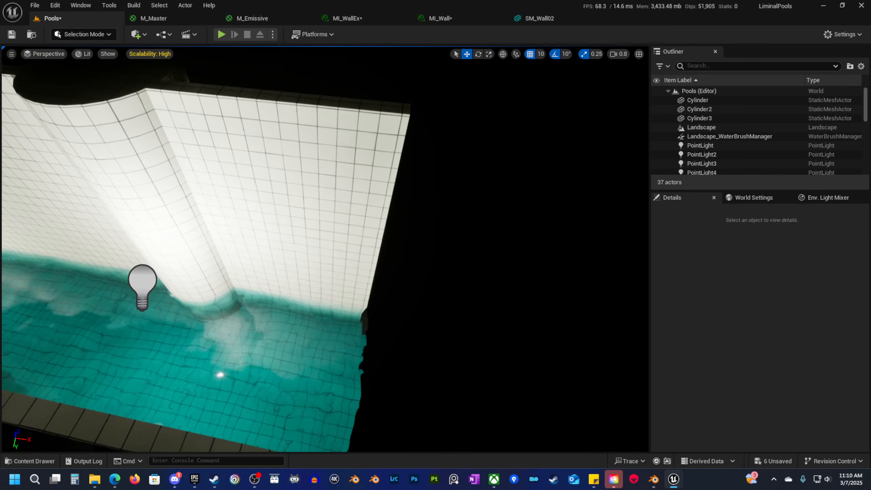
pyautogui.click(309, 191)
pyautogui.press('s')
pyautogui.moveTo(309, 190); pyautogui.dragTo(268, 212, button='right')
pyautogui.keyDown('alt'); pyautogui.moveTo(309, 190); pyautogui.dragTo(401, 294); pyautogui.keyUp('alt')
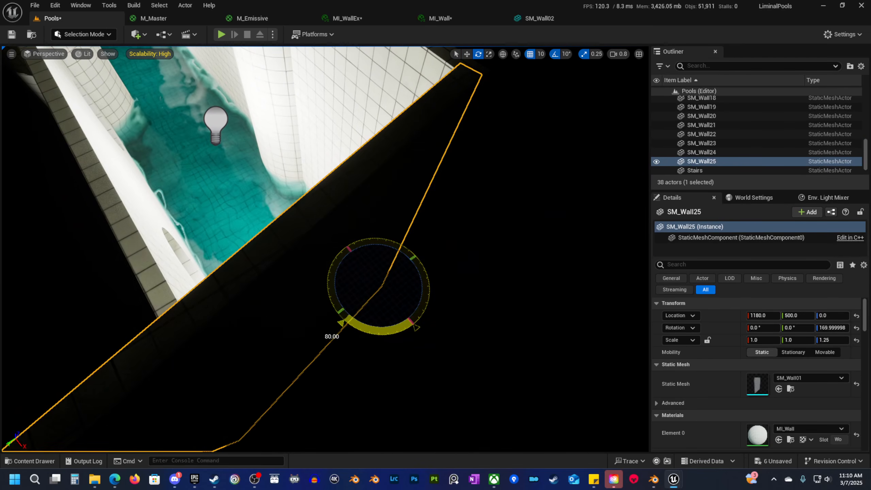
pyautogui.press('w')
pyautogui.moveTo(396, 296); pyautogui.dragTo(506, 271, button='right')
pyautogui.scroll(-3, 397, 295)
pyautogui.moveTo(333, 231)
pyautogui.mouseDown()
pyautogui.moveTo(357, 221)
pyautogui.moveTo(360, 234)
pyautogui.moveTo(350, 233)
pyautogui.mouseUp()
pyautogui.press('s')
pyautogui.scroll(4, 389, 249)
# Inspect the closed-off channel and the pool room from inside.
pyautogui.moveTo(390, 249); pyautogui.dragTo(442, 266, button='right')
pyautogui.press('s')
pyautogui.press('s')
pyautogui.scroll(-2, 383, 255)
pyautogui.scroll(-2, 383, 255)
pyautogui.press('w')
pyautogui.press('s')
pyautogui.press('s')
pyautogui.press('d')
pyautogui.press('w')
pyautogui.scroll(3, 383, 255)
pyautogui.press('s')
pyautogui.press('s')
# Place the SK_Mannequin skeletal mesh from Characters/Mannequin_UE4/Meshes on the tiled floor at -650, 200, 110.
pyautogui.click(38, 460)
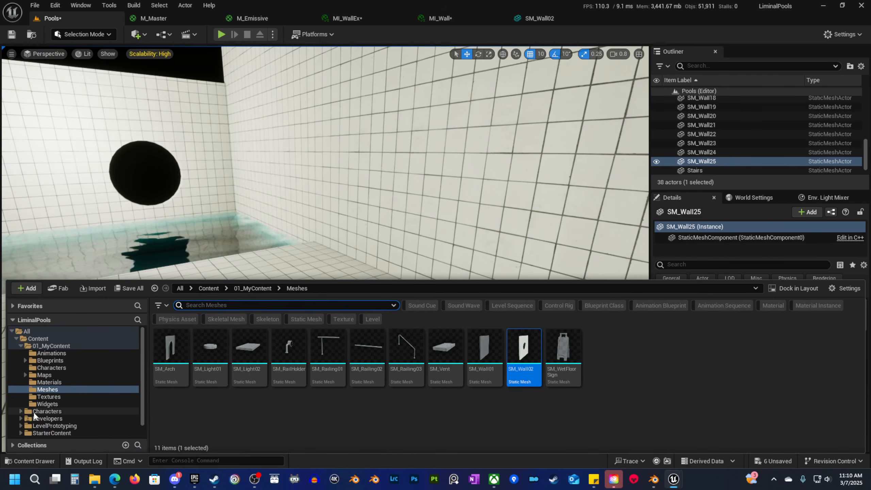
pyautogui.scroll(-1, 55, 405)
pyautogui.click(55, 425)
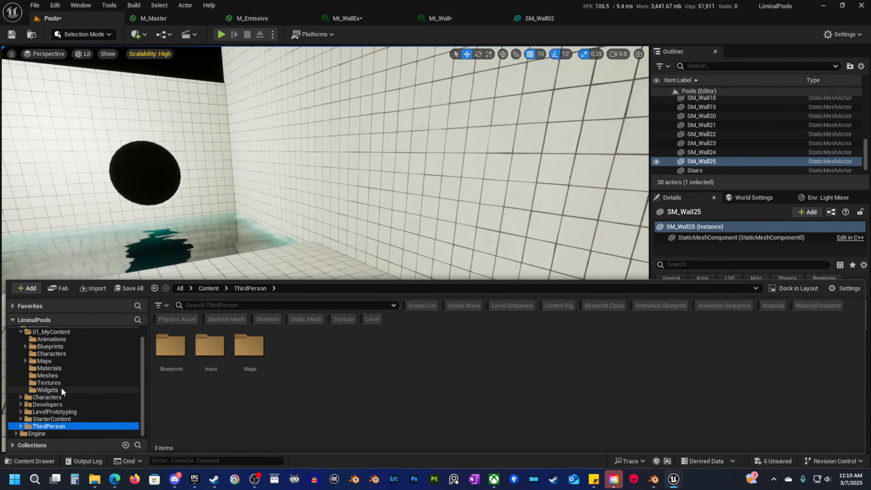
pyautogui.scroll(1, 63, 372)
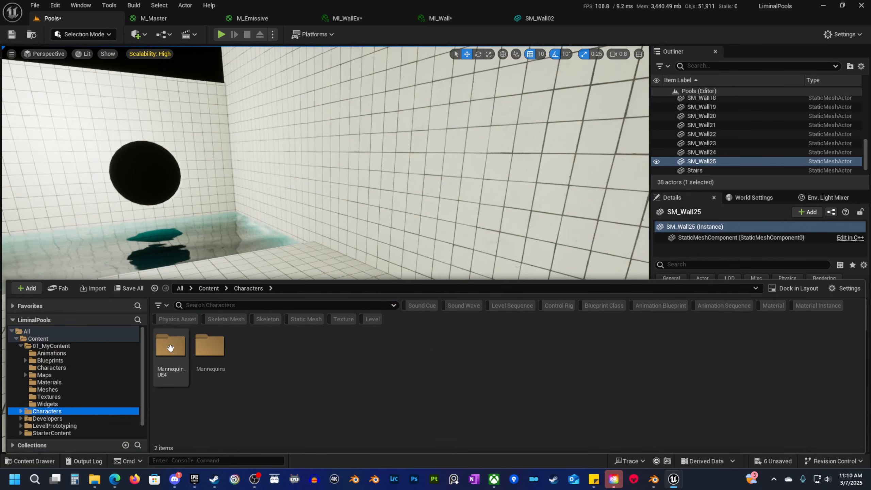
pyautogui.doubleClick(170, 348)
pyautogui.doubleClick(257, 350)
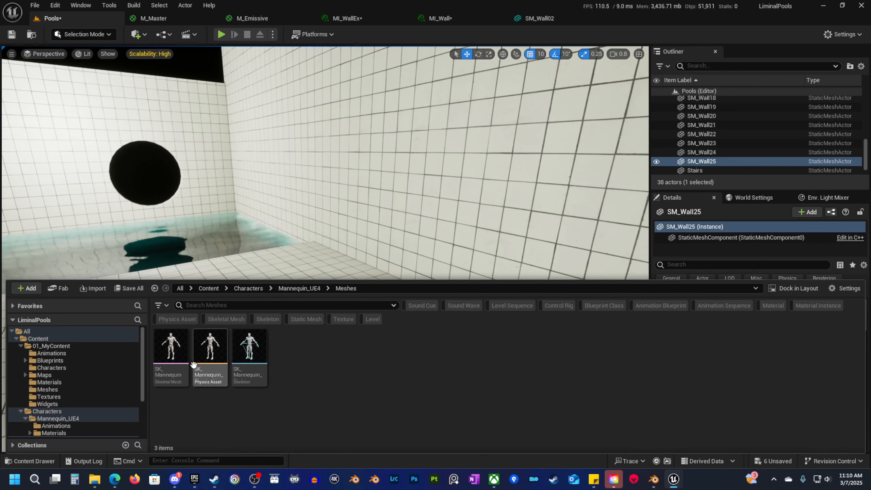
pyautogui.moveTo(178, 357); pyautogui.dragTo(310, 220)
pyautogui.moveTo(320, 307); pyautogui.dragTo(320, 306)
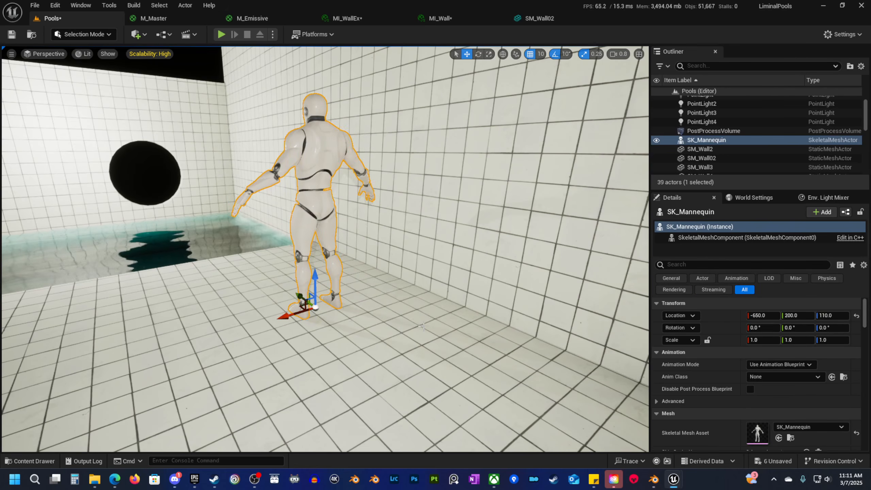
pyautogui.moveTo(320, 307); pyautogui.dragTo(364, 309, button='right')
pyautogui.moveTo(481, 360); pyautogui.dragTo(421, 363, button='right')
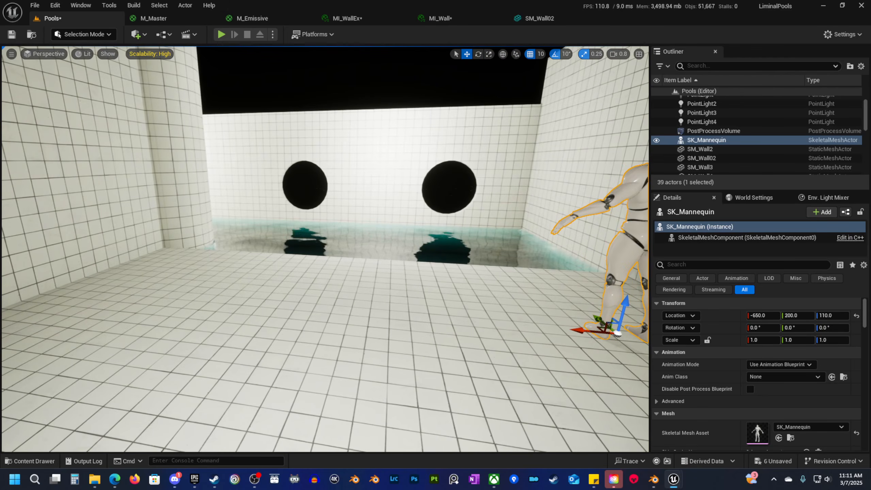
# Play-test the level by walking down the stairs into the water and back toward the mannequin, and stop the session.
pyautogui.click(415, 391)
pyautogui.hotkey('alt', 'p')
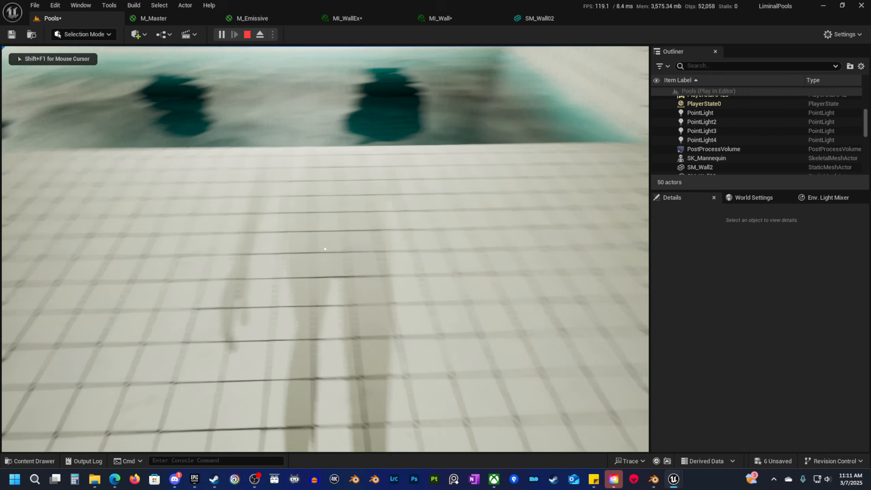
pyautogui.press('w')
pyautogui.press('w')
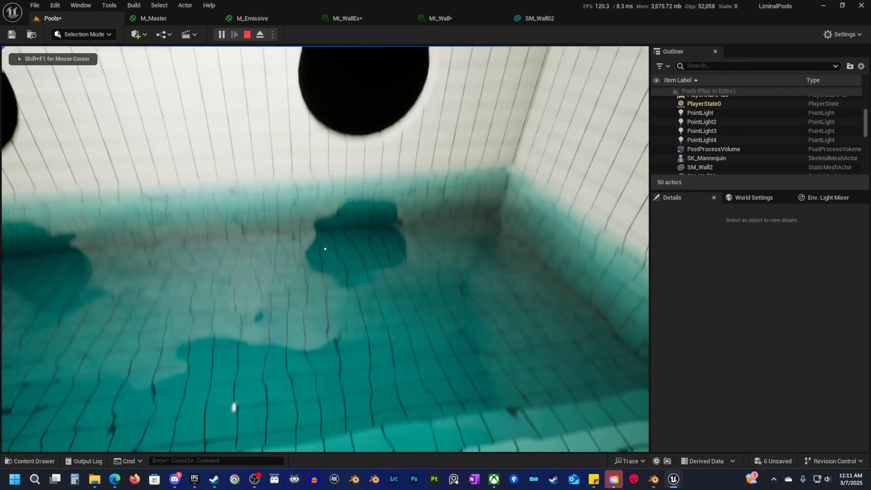
pyautogui.press('w')
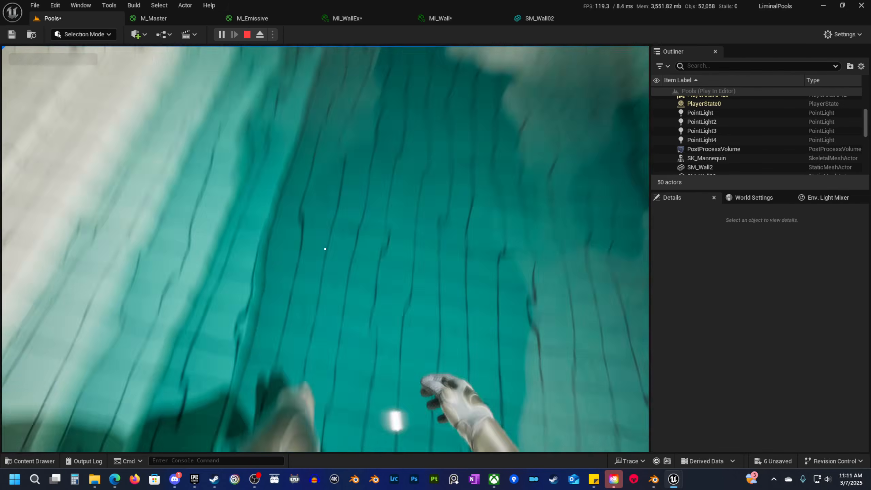
pyautogui.press('w')
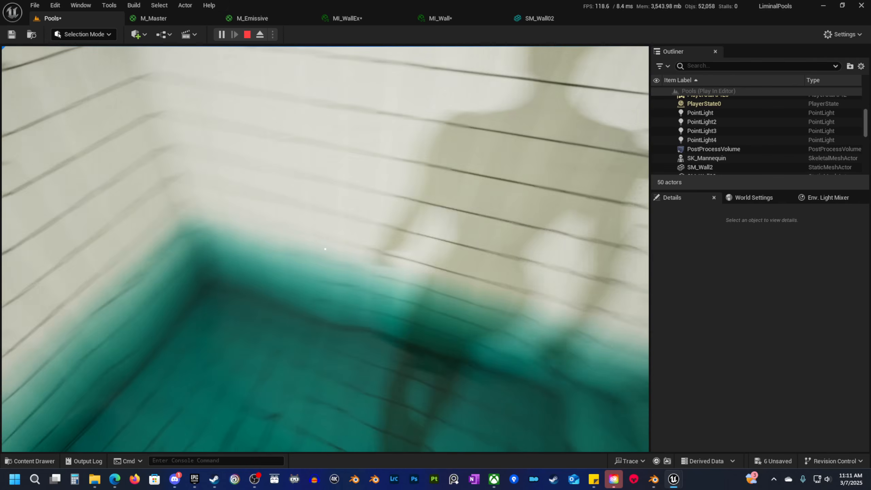
pyautogui.press('w')
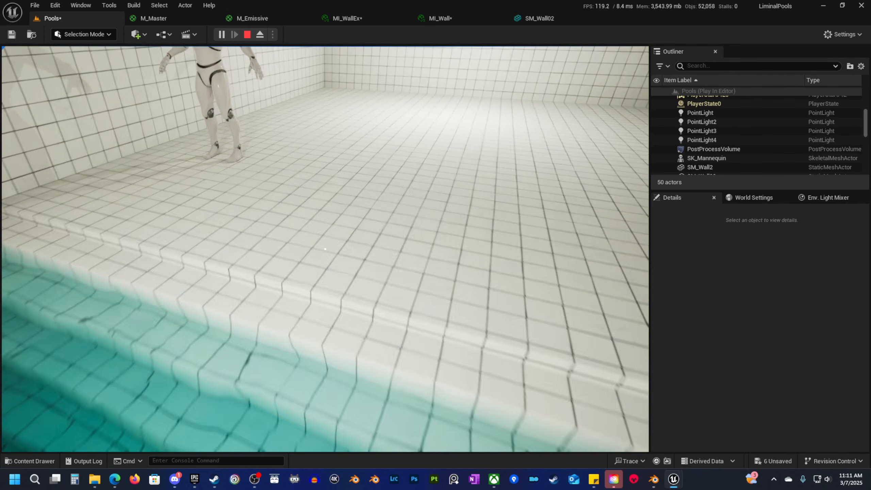
pyautogui.press('Escape')
# Select WaterBodyLake, filter its details for "coll" and bring up the available collision presets.
pyautogui.moveTo(325, 249); pyautogui.dragTo(331, 280, button='right')
pyautogui.scroll(-2, 330, 277)
pyautogui.click(410, 284)
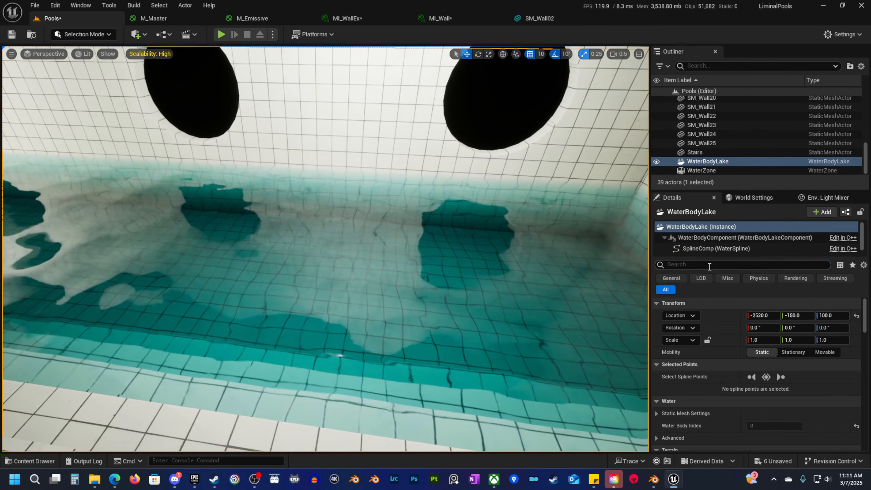
pyautogui.write('coll')
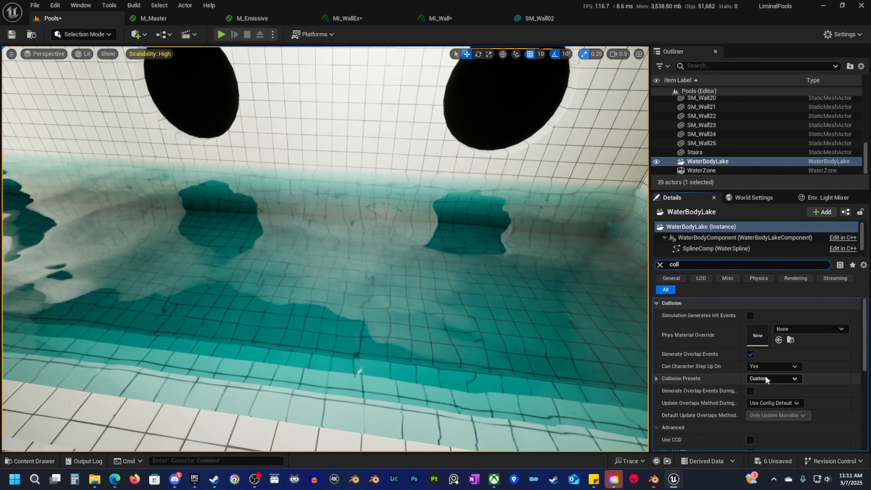
pyautogui.click(768, 377)
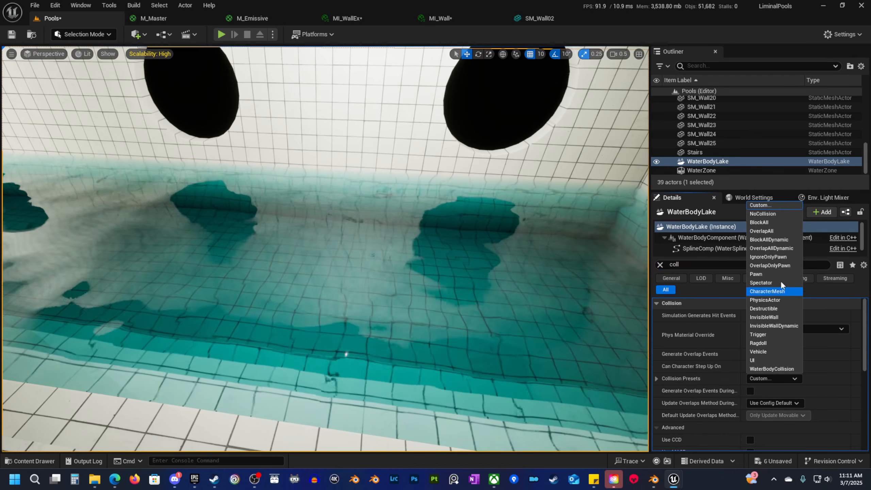
# Play-test the level from the pool stairs, walking through the water along the channel past the columns and back, and stop the session.
pyautogui.press('s')
pyautogui.moveTo(370, 395); pyautogui.dragTo(370, 412, button='right')
pyautogui.rightClick(370, 436)
pyautogui.click(408, 435)
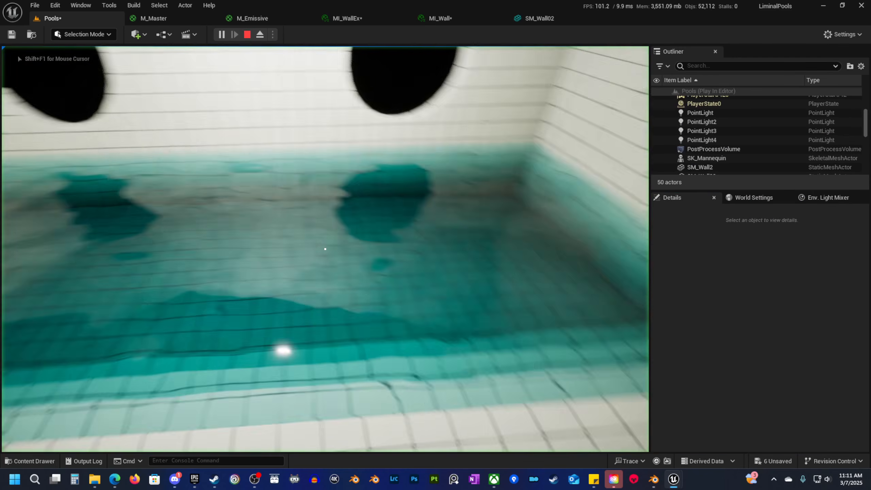
pyautogui.press('w')
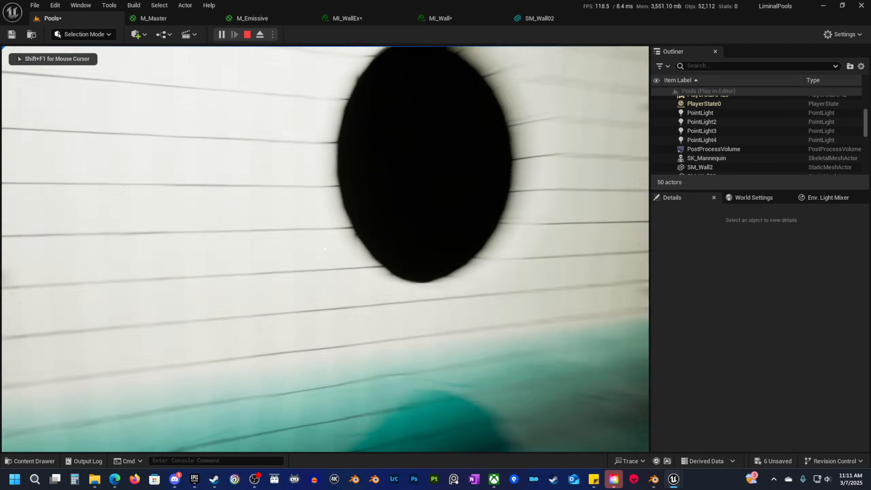
pyautogui.press('w')
pyautogui.press('w')
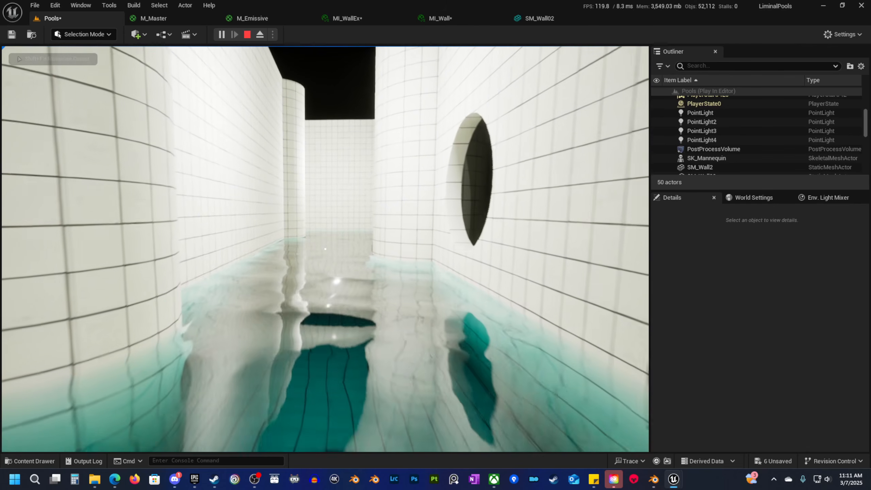
pyautogui.press('w')
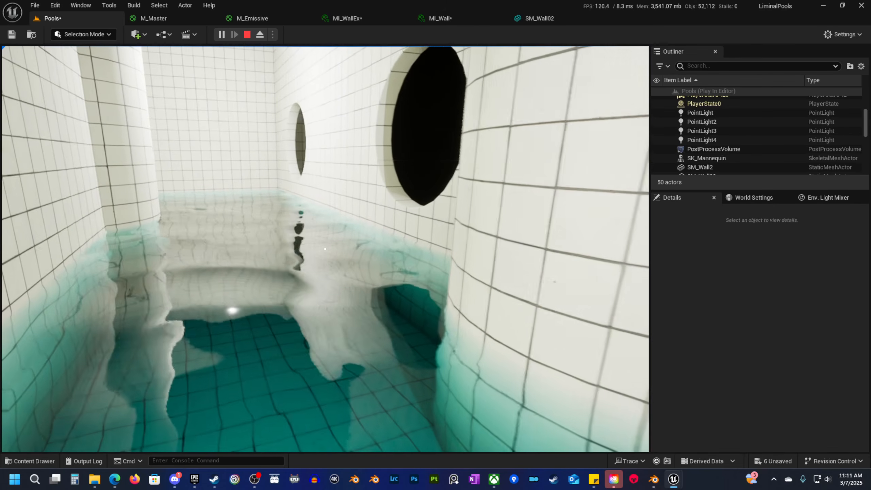
pyautogui.press('w')
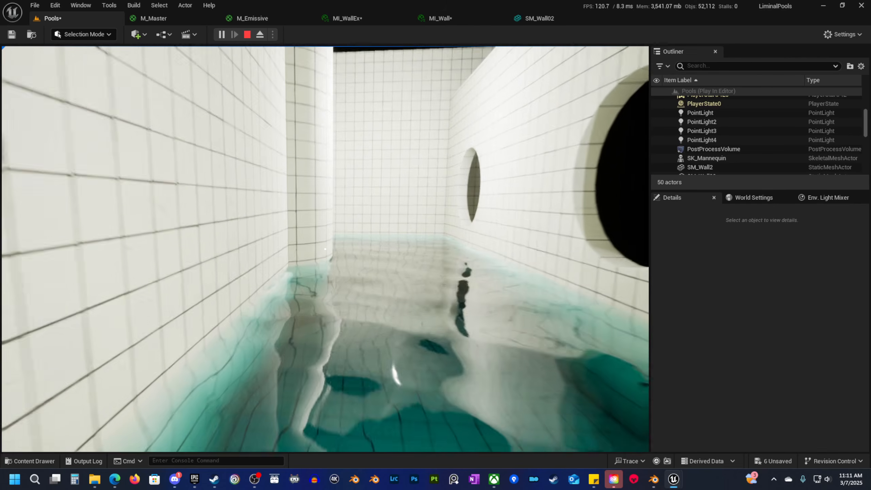
pyautogui.press('w')
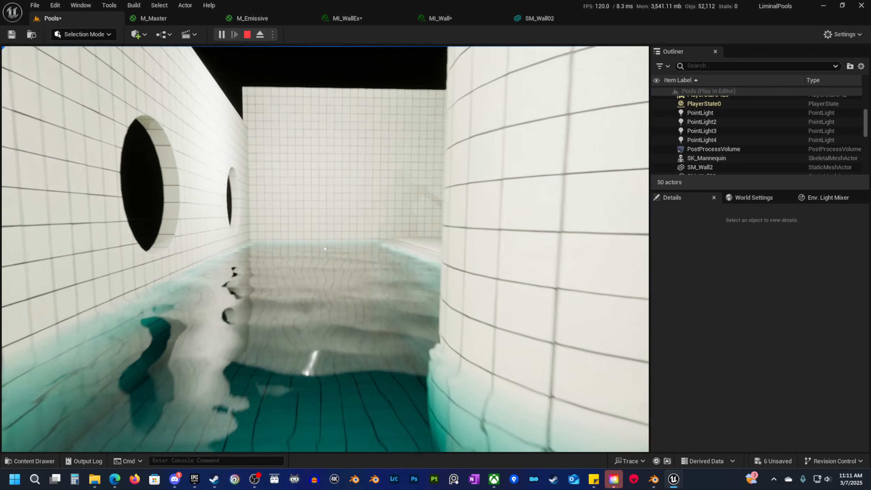
pyautogui.press('w')
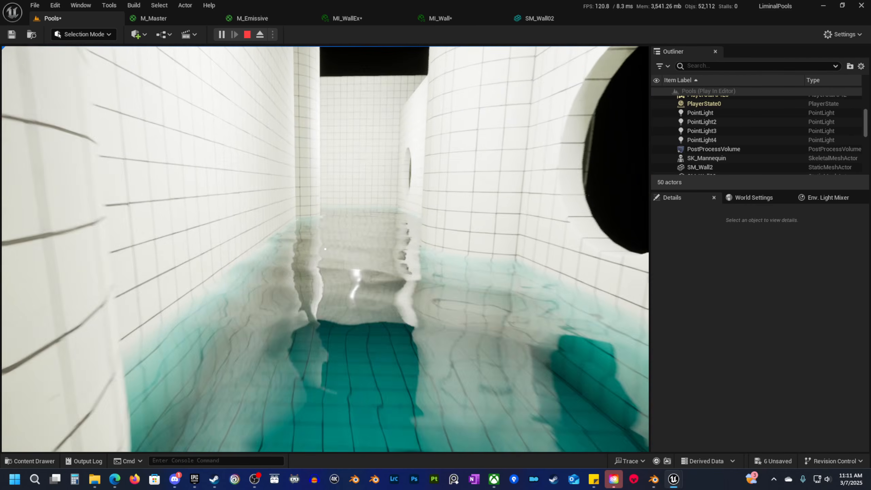
pyautogui.press('w')
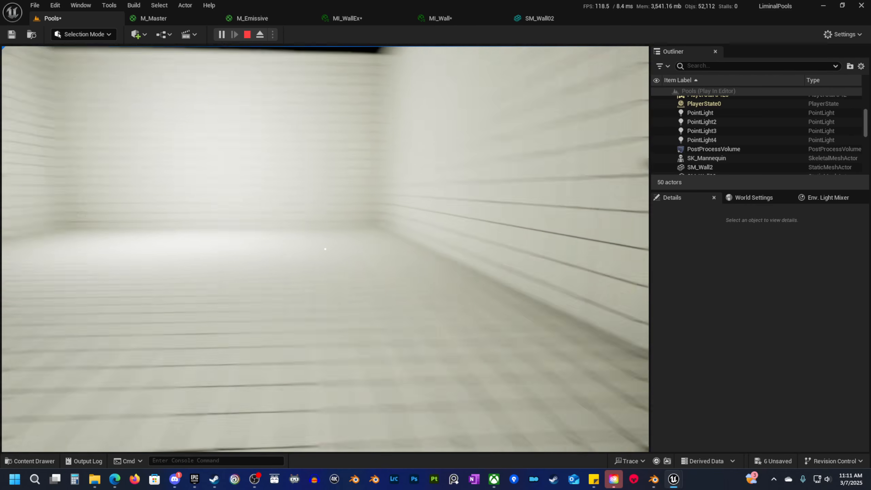
pyautogui.press('Escape')
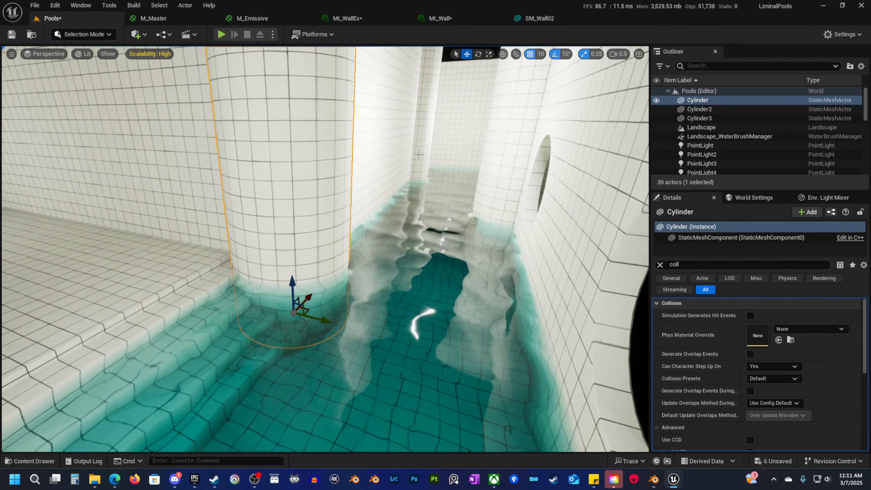
# Move Cylinder and Cylinder2 along Y farther into the channel, and shift walls SM_Wall6 and SM_Wall2 along Y to close the gap.
pyautogui.keyDown('ctrl'); pyautogui.click(419, 155); pyautogui.keyUp('ctrl')
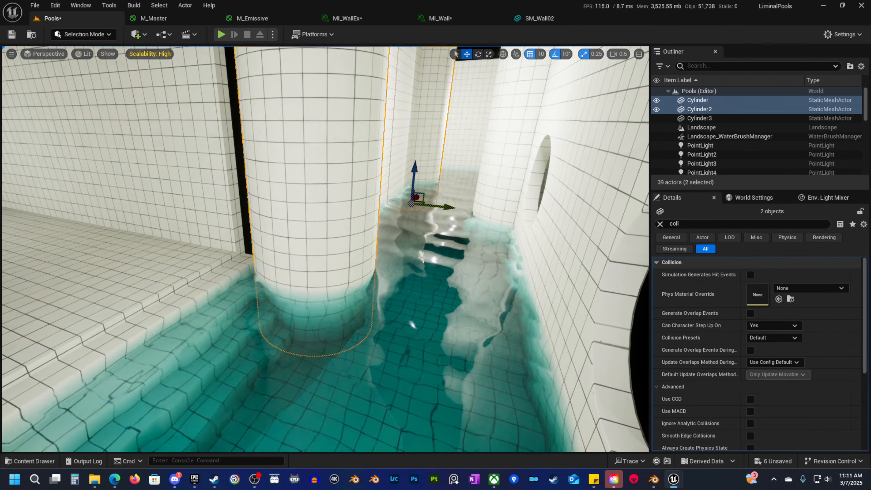
pyautogui.moveTo(419, 205); pyautogui.dragTo(346, 165, button='right')
pyautogui.click(309, 165)
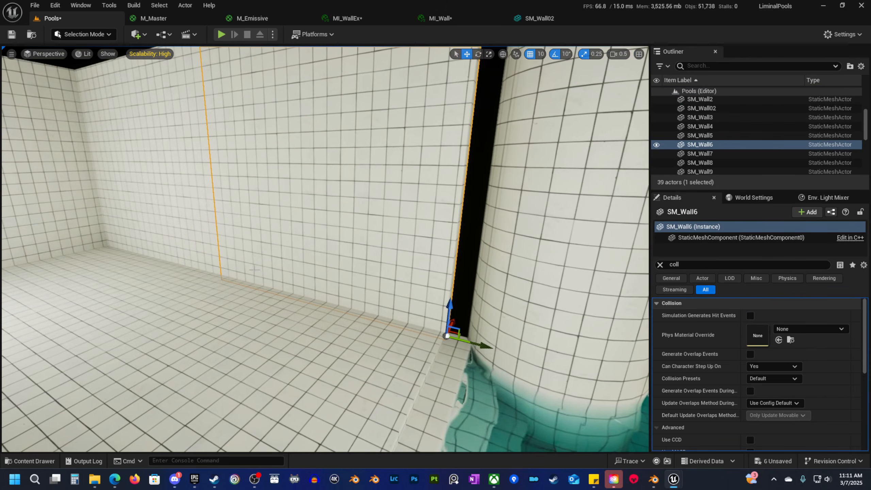
pyautogui.keyDown('ctrl'); pyautogui.click(185, 219); pyautogui.keyUp('ctrl')
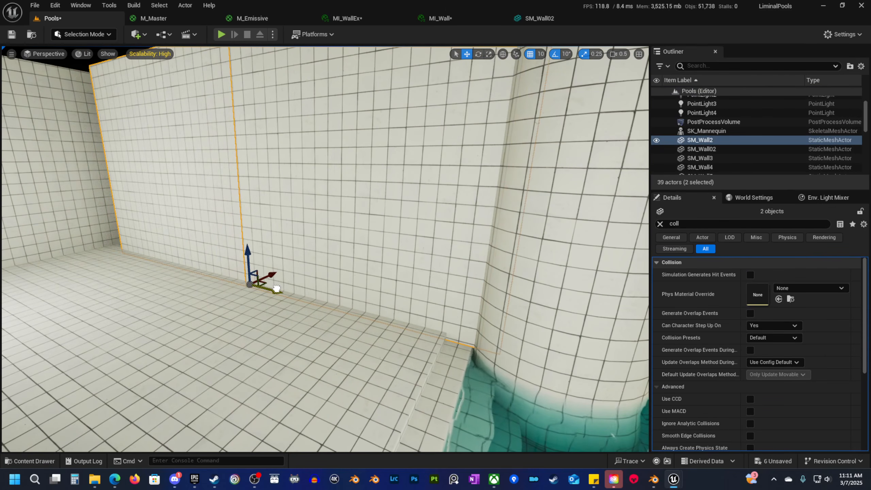
# Select floor pieces SM_Wall3, SM_Wall4, SM_Wall7 and SM_Wall9 and duplicate them straight up along Z as the mannequin room's ceiling.
pyautogui.moveTo(276, 288); pyautogui.dragTo(433, 264, button='right')
pyautogui.scroll(3, 364, 277)
pyautogui.click(381, 274)
pyautogui.press('r')
pyautogui.scroll(2, 381, 274)
pyautogui.moveTo(380, 274); pyautogui.dragTo(308, 269, button='right')
pyautogui.scroll(-2, 405, 273)
pyautogui.press('Escape')
pyautogui.moveTo(302, 304)
pyautogui.mouseDown(button='right')
pyautogui.moveTo(412, 303)
pyautogui.moveTo(302, 304)
pyautogui.mouseUp(button='right')
pyautogui.click(414, 291)
pyautogui.keyDown('ctrl'); pyautogui.click(469, 337); pyautogui.keyUp('ctrl')
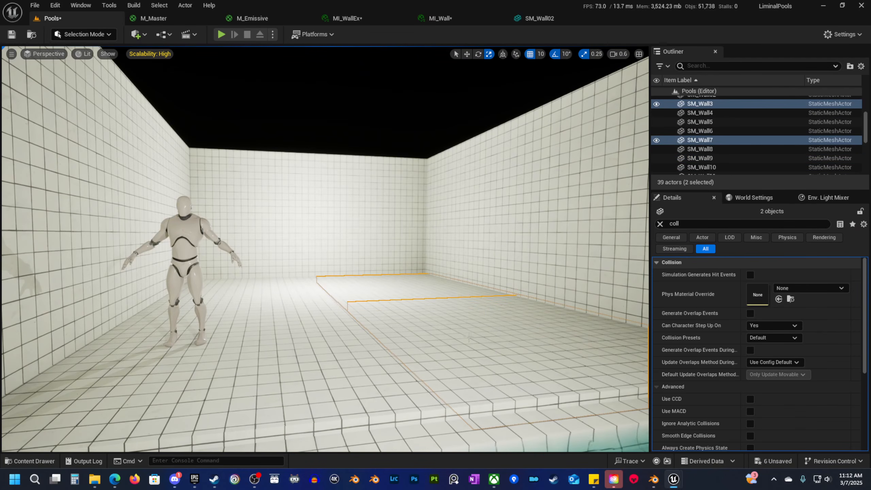
pyautogui.moveTo(401, 360); pyautogui.dragTo(402, 360, button='right')
pyautogui.press('w')
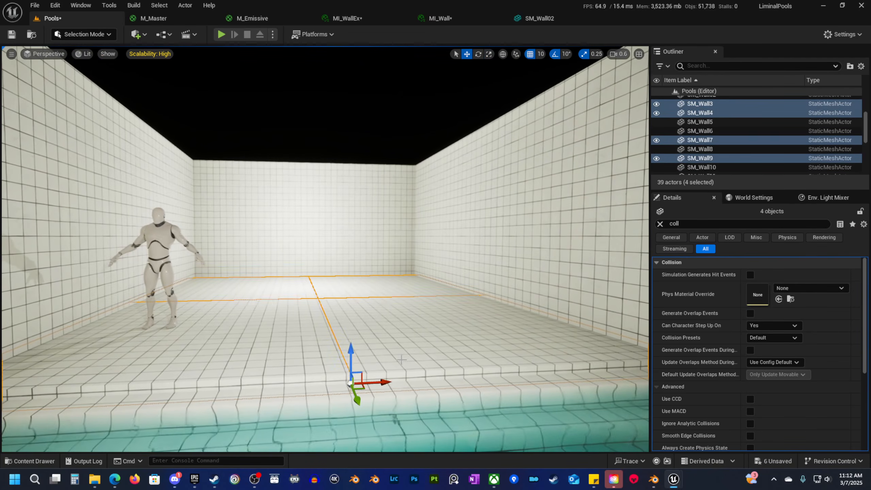
pyautogui.moveTo(343, 309); pyautogui.dragTo(364, 290, button='right')
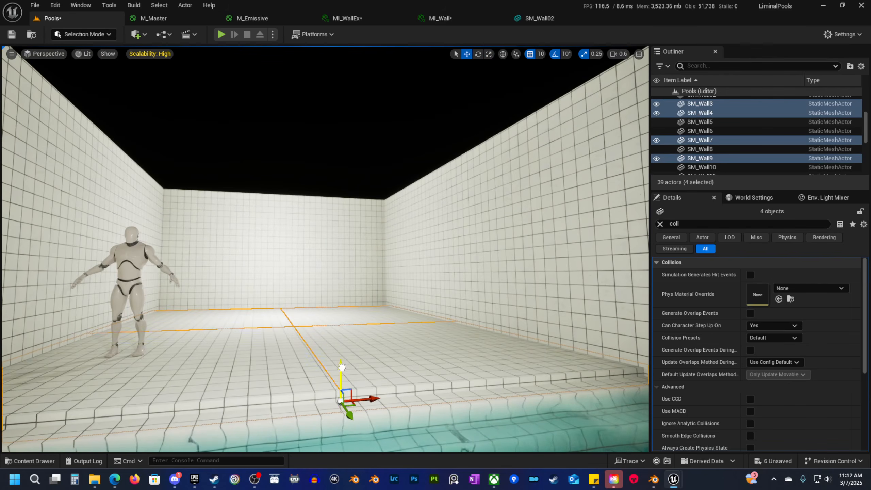
pyautogui.keyDown('alt'); pyautogui.moveTo(342, 367); pyautogui.dragTo(343, 55); pyautogui.keyUp('alt')
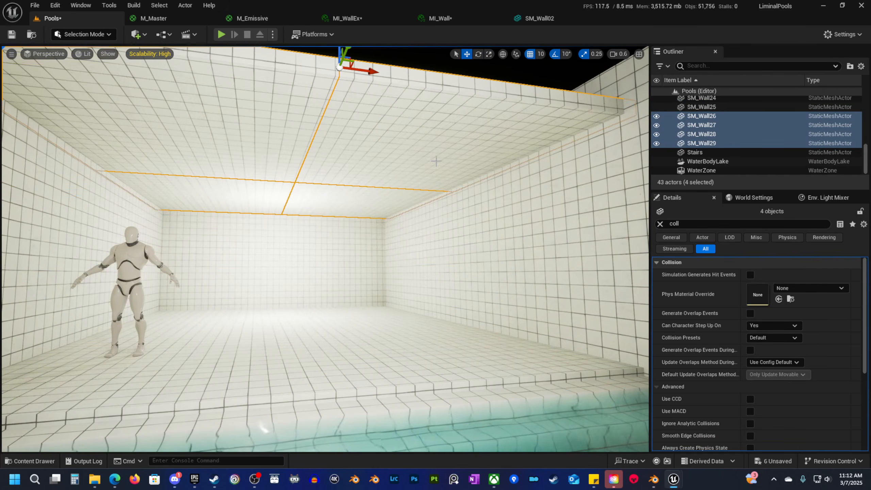
# Adjust the height of the four duplicated ceiling pieces to fit the tops of the room's walls.
pyautogui.moveTo(436, 161); pyautogui.dragTo(419, 120, button='right')
pyautogui.moveTo(337, 158); pyautogui.dragTo(359, 108)
pyautogui.moveTo(402, 204); pyautogui.dragTo(425, 163, button='right')
pyautogui.press('s')
pyautogui.press('w')
# Duplicate the two ceiling pieces nearest the pool and move the copies along Y to extend the ceiling over the water.
pyautogui.click(442, 243)
pyautogui.keyDown('ctrl'); pyautogui.click(422, 210); pyautogui.keyUp('ctrl')
pyautogui.moveTo(422, 210); pyautogui.dragTo(369, 235, button='right')
pyautogui.keyDown('alt'); pyautogui.moveTo(369, 234); pyautogui.dragTo(565, 210); pyautogui.keyUp('alt')
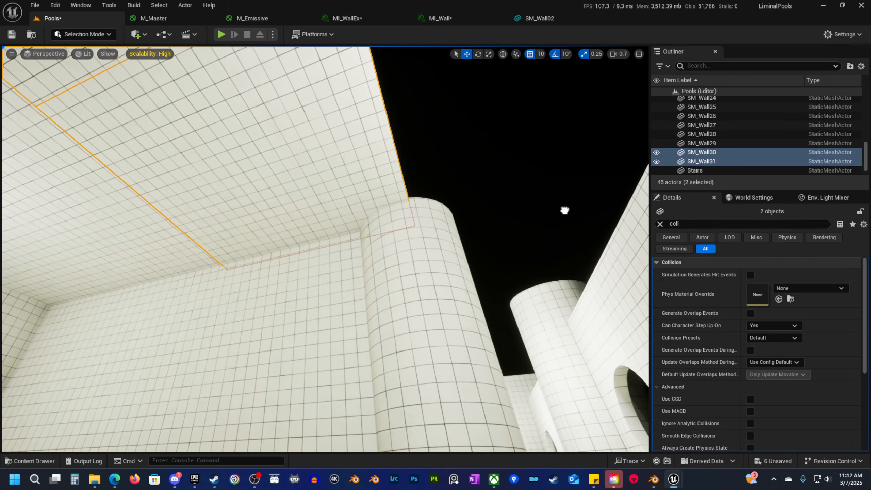
pyautogui.moveTo(427, 272); pyautogui.dragTo(390, 275, button='right')
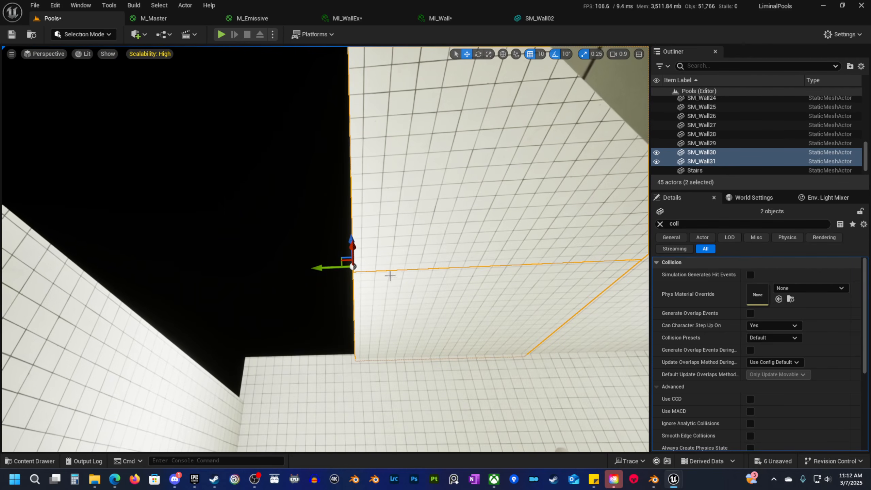
pyautogui.moveTo(327, 264); pyautogui.dragTo(145, 275)
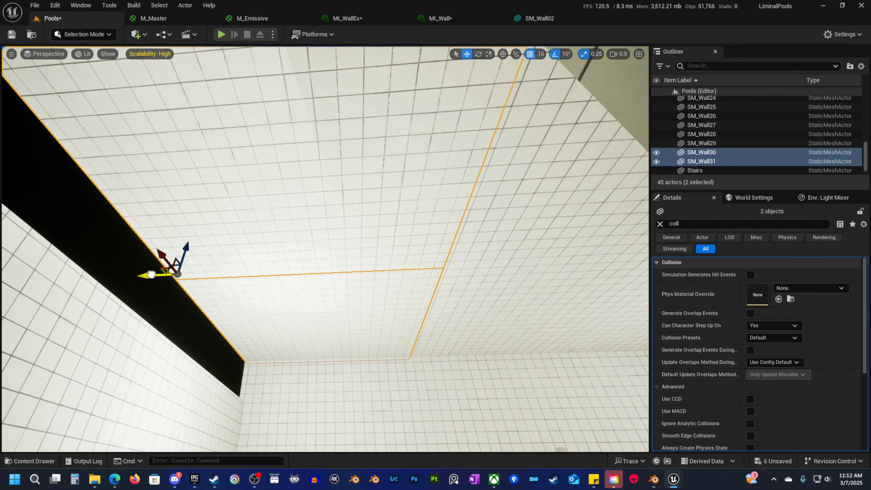
pyautogui.moveTo(151, 274); pyautogui.dragTo(158, 261, button='right')
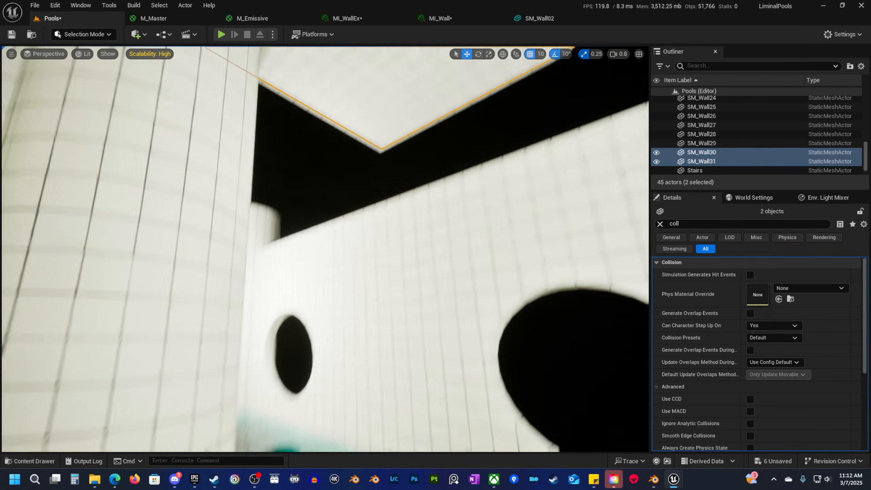
# Try scaling the round-opening wall SM_Wall02 up to the ceiling, and undo the scaling.
pyautogui.moveTo(438, 360); pyautogui.dragTo(438, 359, button='right')
pyautogui.click(397, 264)
pyautogui.moveTo(398, 265); pyautogui.dragTo(439, 275, button='right')
pyautogui.moveTo(519, 394); pyautogui.dragTo(519, 394, button='right')
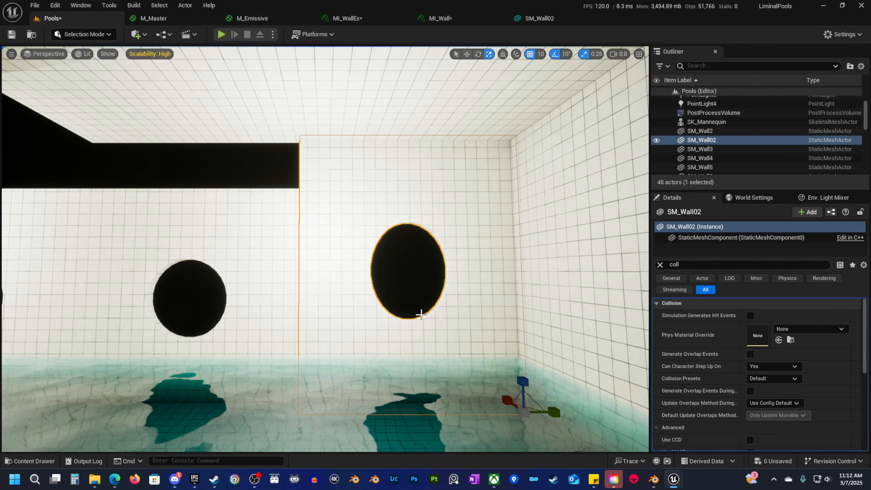
pyautogui.hotkey('ctrl', 'z')
# Duplicate the plain side wall beside the pool upward along Z to the gap below the ceiling.
pyautogui.moveTo(404, 292); pyautogui.dragTo(449, 294, button='right')
pyautogui.click(449, 295)
pyautogui.press('w')
pyautogui.keyDown('alt'); pyautogui.moveTo(408, 354); pyautogui.dragTo(408, 150); pyautogui.keyUp('alt')
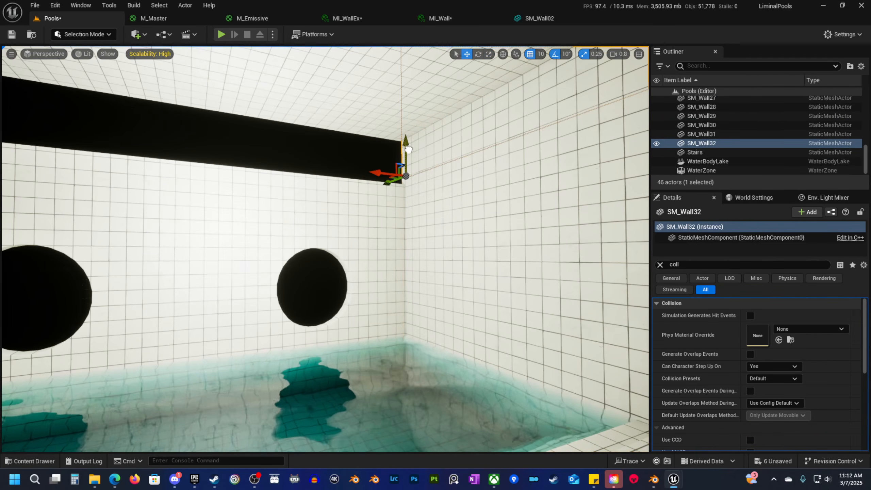
pyautogui.press('w')
# Rotate the raised wall copy SM_Wall32 90 degrees about Z to line it up above the round-opening wall.
pyautogui.moveTo(409, 154); pyautogui.dragTo(406, 172, button='right')
pyautogui.scroll(-2, 410, 154)
pyautogui.press('s')
pyautogui.press('e')
pyautogui.moveTo(346, 218); pyautogui.dragTo(290, 215)
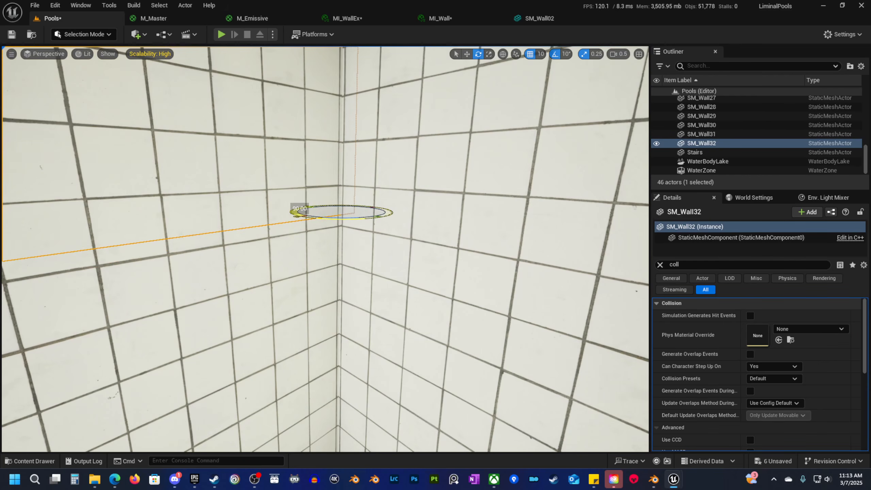
pyautogui.press('s')
pyautogui.moveTo(406, 233)
pyautogui.mouseDown(button='right')
pyautogui.moveTo(374, 221)
pyautogui.moveTo(405, 232)
pyautogui.mouseUp(button='right')
pyautogui.scroll(2, 406, 232)
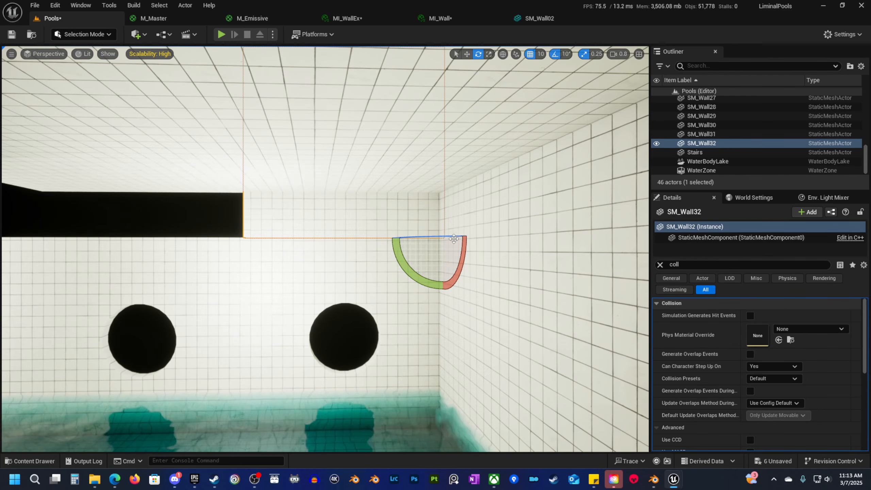
# Scale SM_Wall32 down in height to a strip that fills only the gap between the round-opening wall and the ceiling.
pyautogui.press('e')
pyautogui.moveTo(449, 165)
pyautogui.mouseDown(button='right')
pyautogui.moveTo(452, 175)
pyautogui.moveTo(450, 161)
pyautogui.mouseUp(button='right')
pyautogui.press('q')
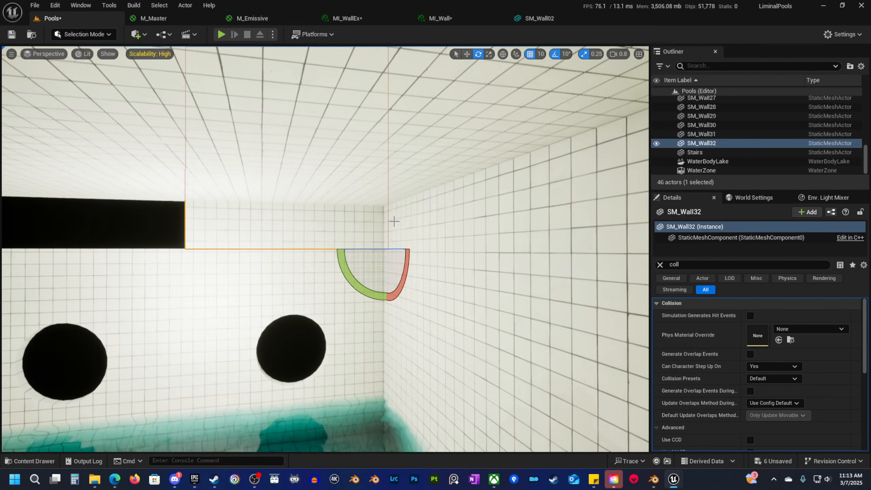
pyautogui.press('r')
pyautogui.moveTo(387, 219); pyautogui.dragTo(386, 243)
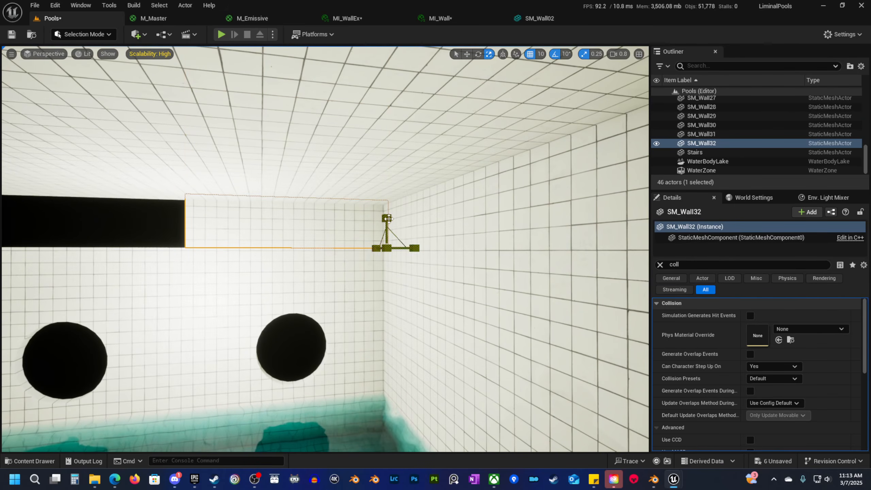
# Duplicate the filler strip SM_Wall32 sideways along the top of the round-opening wall to continue closing the gap.
pyautogui.moveTo(386, 243); pyautogui.dragTo(363, 248, button='right')
pyautogui.press('w')
pyautogui.keyDown('alt'); pyautogui.moveTo(419, 236); pyautogui.dragTo(206, 243); pyautogui.keyUp('alt')
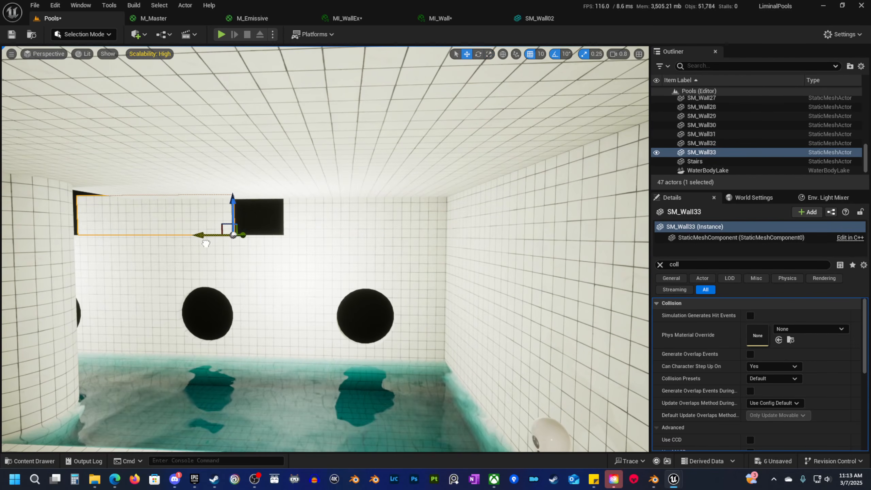
pyautogui.moveTo(397, 265); pyautogui.dragTo(419, 260, button='right')
# Duplicate both filler strips together farther along the channel wall and add one more single copy at its far end.
pyautogui.keyDown('shift'); pyautogui.click(397, 264); pyautogui.keyUp('shift')
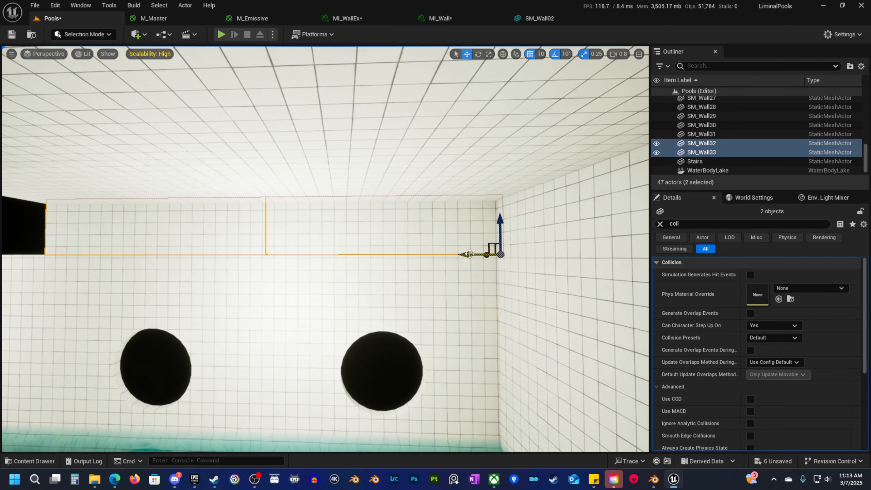
pyautogui.keyDown('alt'); pyautogui.moveTo(472, 253); pyautogui.dragTo(318, 254); pyautogui.keyUp('alt')
pyautogui.scroll(1, 319, 253)
pyautogui.moveTo(319, 253); pyautogui.dragTo(257, 267, button='right')
pyautogui.scroll(2, 302, 271)
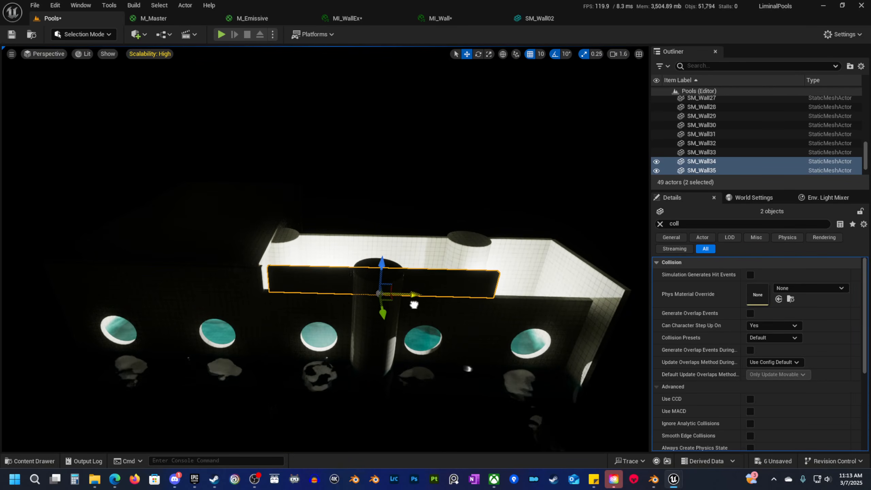
pyautogui.moveTo(408, 304); pyautogui.dragTo(400, 300, button='right')
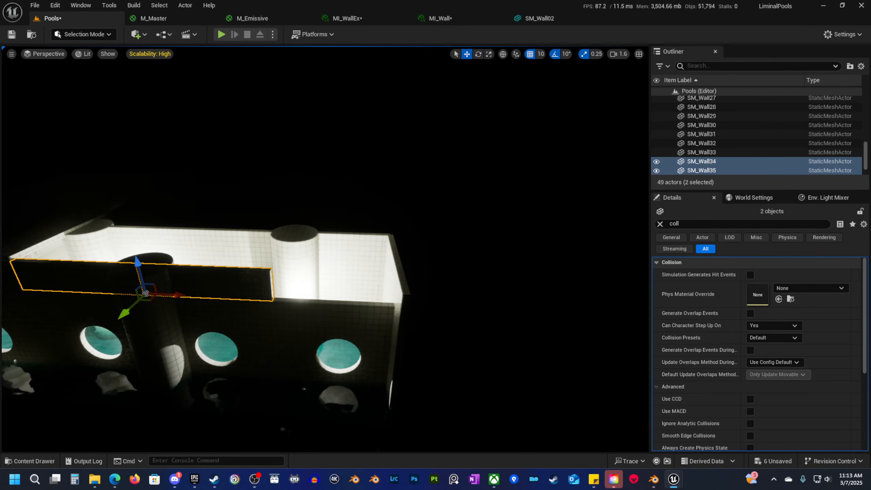
pyautogui.click(183, 292)
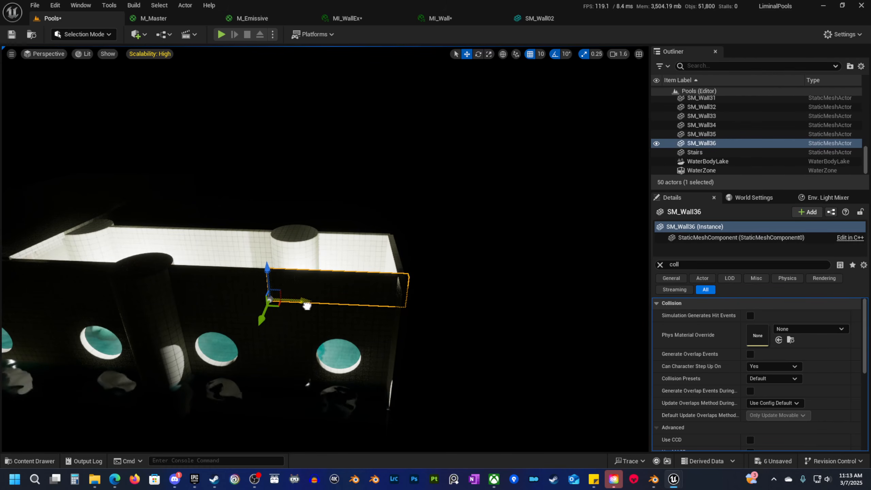
# Switch the viewport to Unlit and duplicate a ceiling piece along X three times to cover the rest of the channel.
pyautogui.moveTo(310, 305)
pyautogui.mouseDown(button='right')
pyautogui.moveTo(302, 298)
pyautogui.moveTo(286, 328)
pyautogui.moveTo(304, 310)
pyautogui.mouseUp(button='right')
pyautogui.hotkey('alt', '3')
pyautogui.click(302, 302)
pyautogui.keyDown('alt'); pyautogui.moveTo(345, 323); pyautogui.dragTo(528, 419); pyautogui.keyUp('alt')
pyautogui.moveTo(560, 431); pyautogui.dragTo(529, 268, button='right')
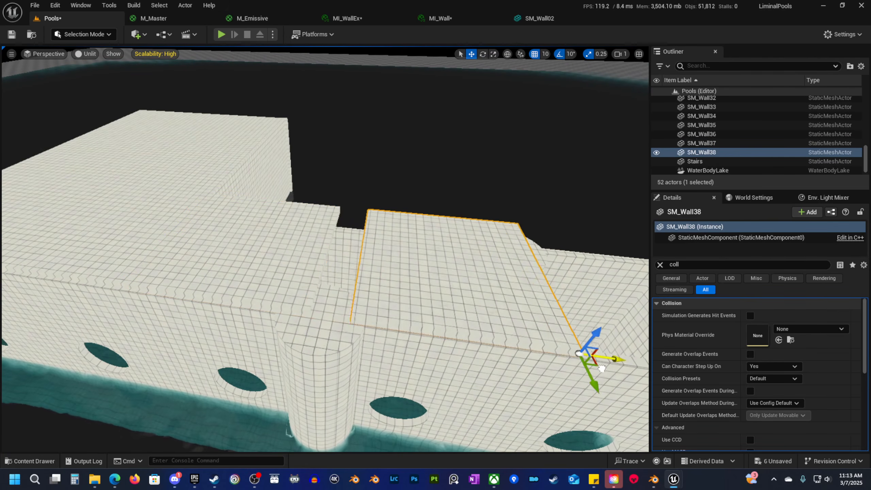
pyautogui.moveTo(420, 343); pyautogui.dragTo(446, 343, button='right')
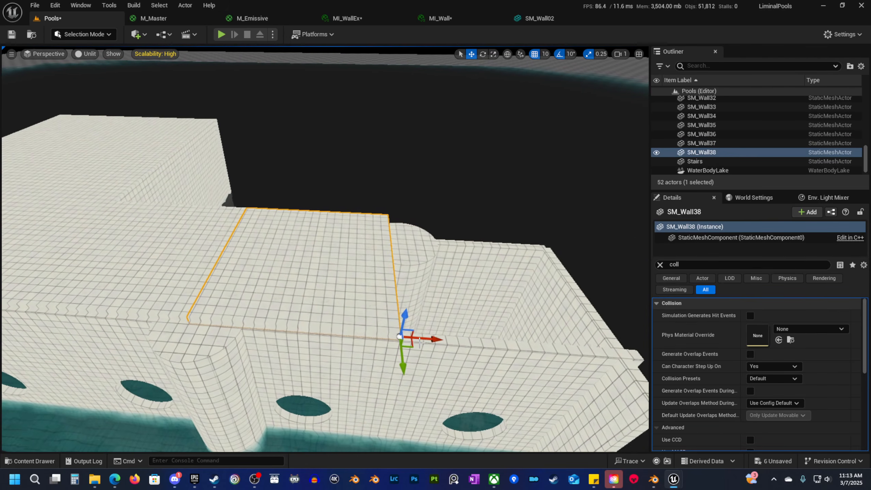
pyautogui.moveTo(619, 354); pyautogui.dragTo(642, 354, button='right')
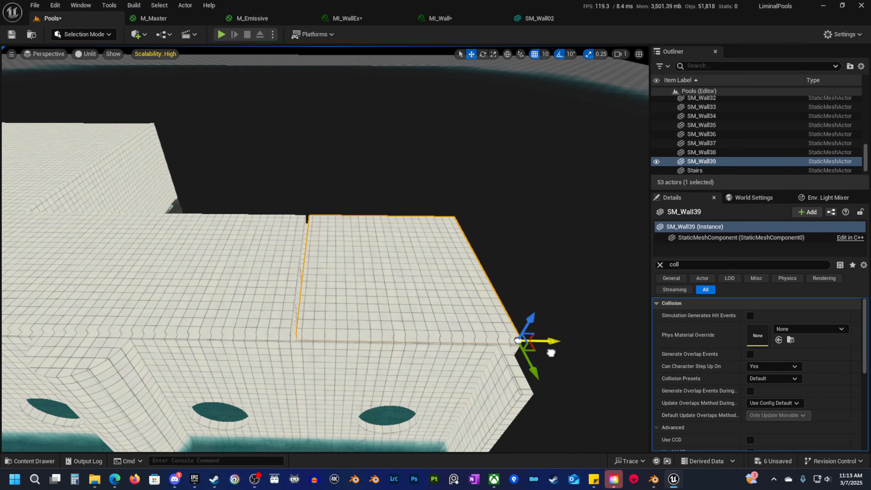
pyautogui.moveTo(545, 353); pyautogui.dragTo(508, 354, button='right')
# Return the viewport to Lit, play-test the enclosed pool by walking down into the water and along the channel, and stop the session.
pyautogui.hotkey('alt', '4')
pyautogui.moveTo(390, 348); pyautogui.dragTo(473, 338, button='right')
pyautogui.scroll(1, 474, 347)
pyautogui.scroll(-1, 445, 338)
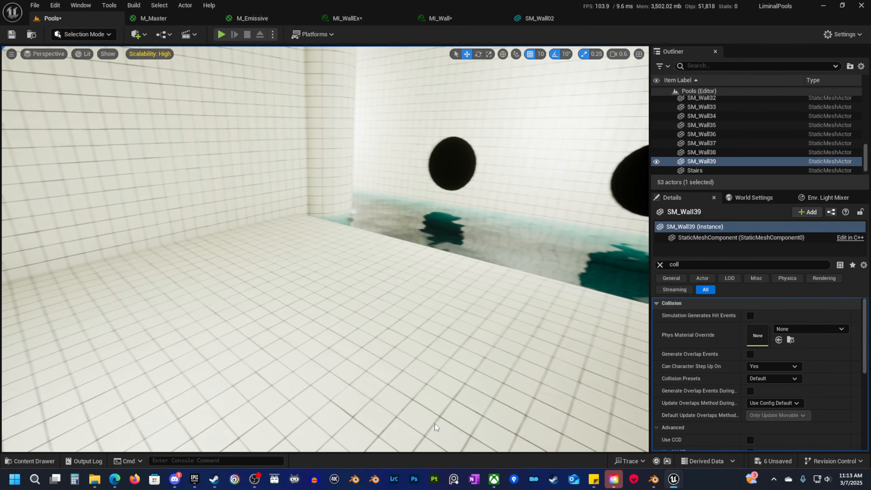
pyautogui.hotkey('alt', 'p')
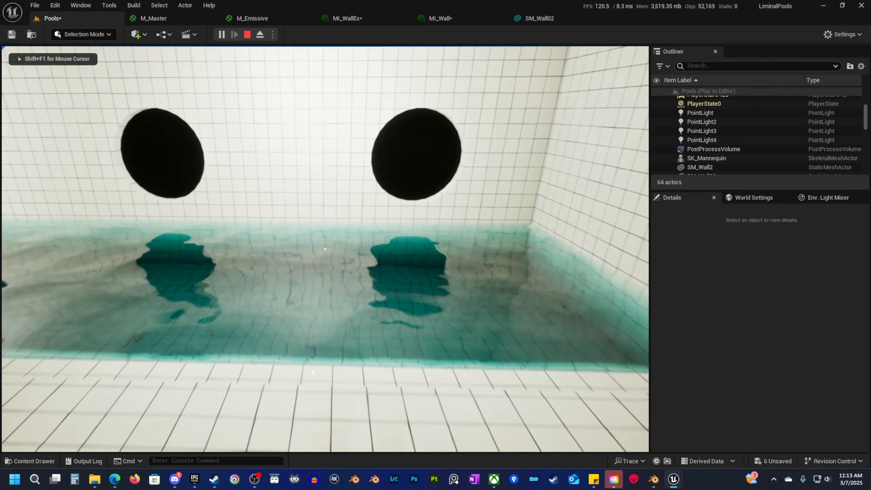
pyautogui.press('w')
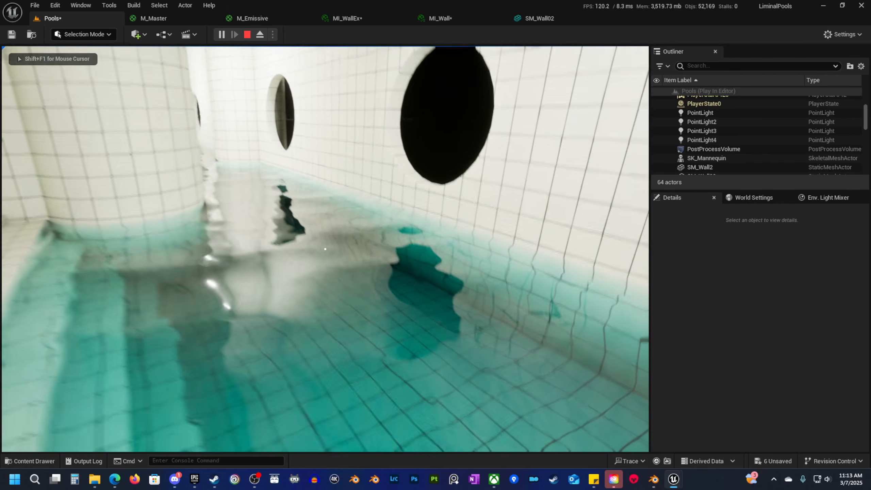
pyautogui.press('d')
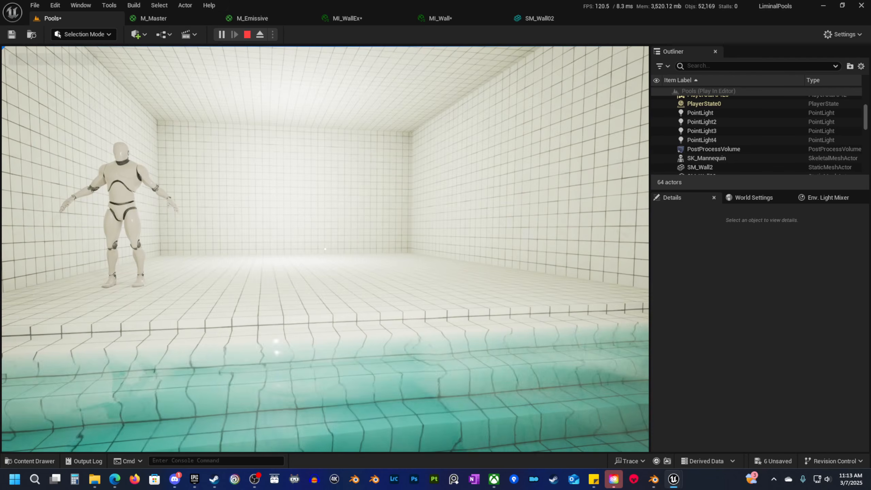
pyautogui.press('d')
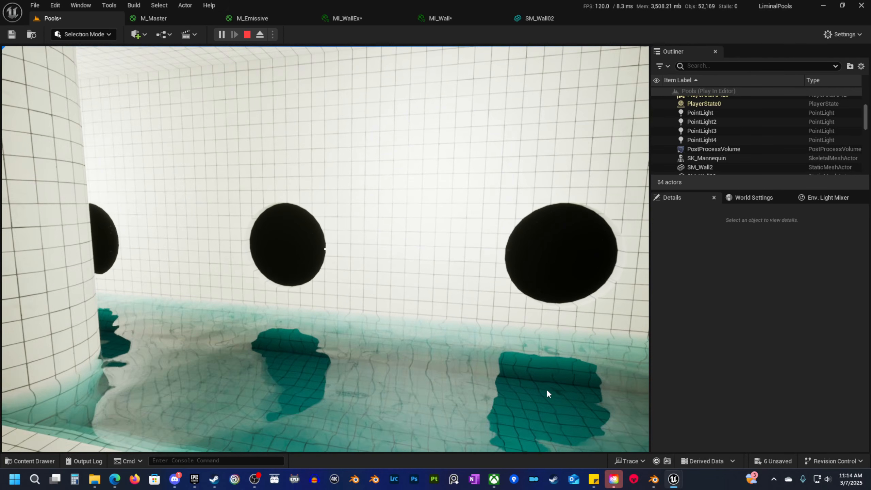
pyautogui.press('Escape')
# Duplicate the plain wall beside the pool's end opening and rotate the copy parallel to the round-opening wall.
pyautogui.moveTo(431, 280); pyautogui.dragTo(412, 280, button='right')
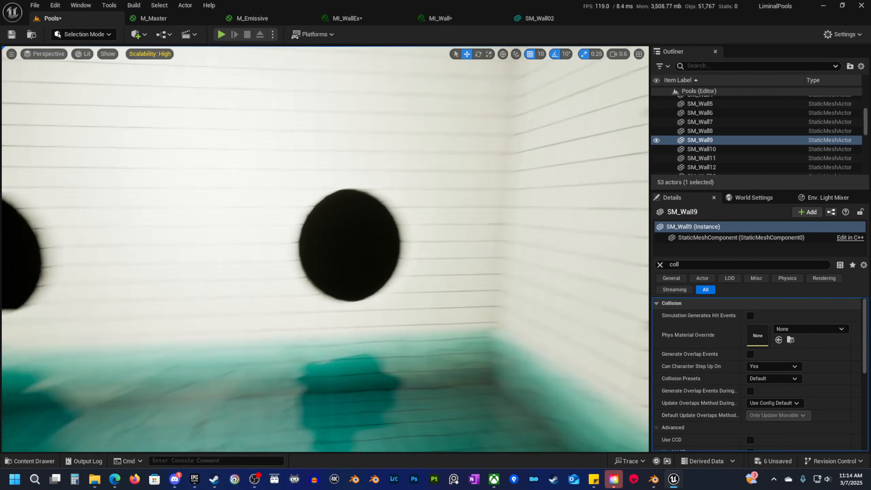
pyautogui.moveTo(247, 267); pyautogui.dragTo(232, 267, button='right')
pyautogui.moveTo(315, 220); pyautogui.dragTo(305, 258, button='right')
pyautogui.click(376, 290)
pyautogui.moveTo(328, 316)
pyautogui.mouseDown(button='right')
pyautogui.moveTo(347, 321)
pyautogui.moveTo(328, 316)
pyautogui.mouseUp(button='right')
pyautogui.keyDown('alt'); pyautogui.moveTo(328, 315); pyautogui.dragTo(334, 312); pyautogui.keyUp('alt')
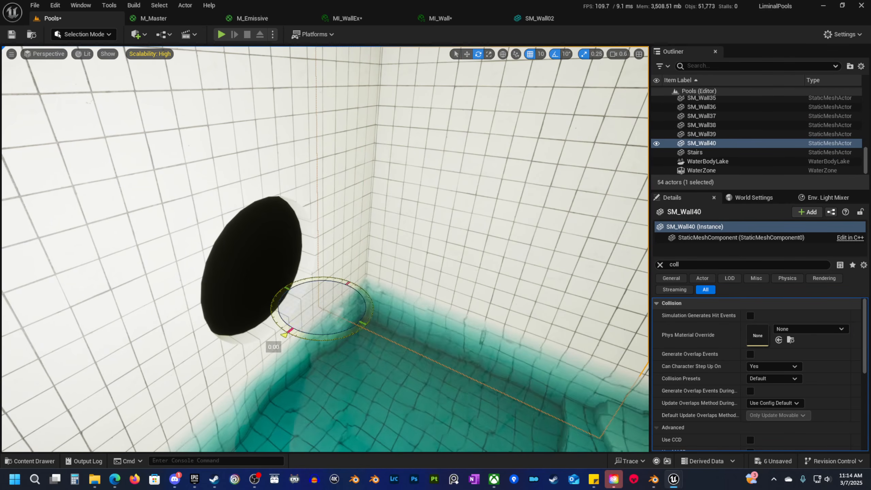
# Switch the viewport to Unlit and move SM_Wall40 outward behind the end round opening as a backing wall.
pyautogui.moveTo(408, 335); pyautogui.dragTo(494, 330, button='right')
pyautogui.press('w')
pyautogui.hotkey('alt', '3')
pyautogui.moveTo(408, 334); pyautogui.dragTo(521, 331, button='right')
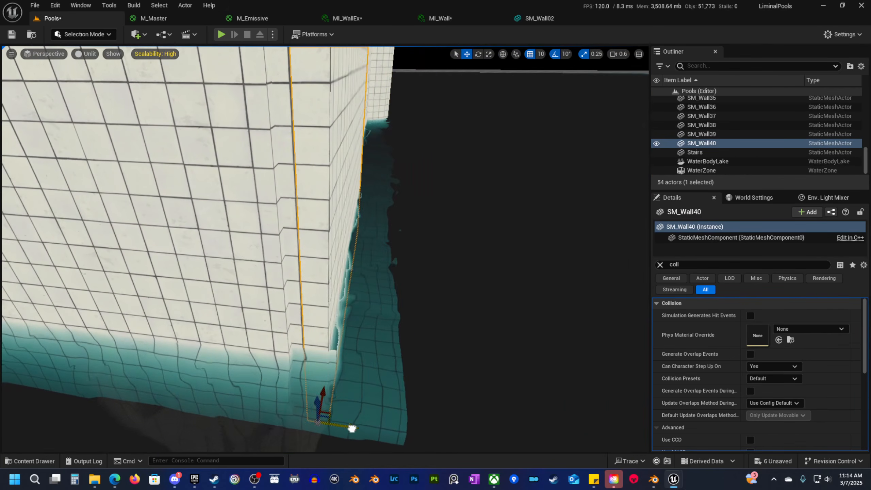
pyautogui.moveTo(349, 428); pyautogui.dragTo(343, 387, button='right')
pyautogui.moveTo(411, 410); pyautogui.dragTo(369, 417, button='right')
pyautogui.scroll(2, 410, 410)
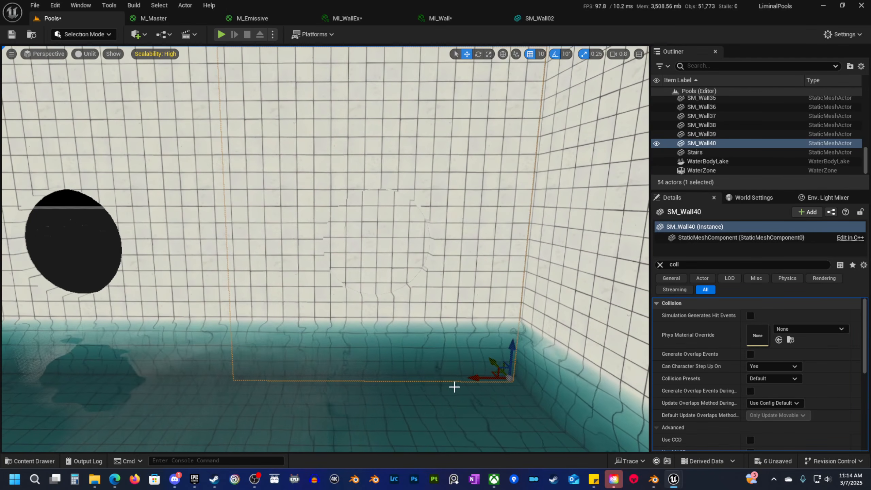
# Duplicate the backing wall along X, first singly, as a pair and singly again, to cover the remaining round openings from outside.
pyautogui.moveTo(276, 372)
pyautogui.mouseDown(button='right')
pyautogui.moveTo(240, 371)
pyautogui.moveTo(290, 367)
pyautogui.moveTo(349, 424)
pyautogui.moveTo(281, 377)
pyautogui.mouseUp(button='right')
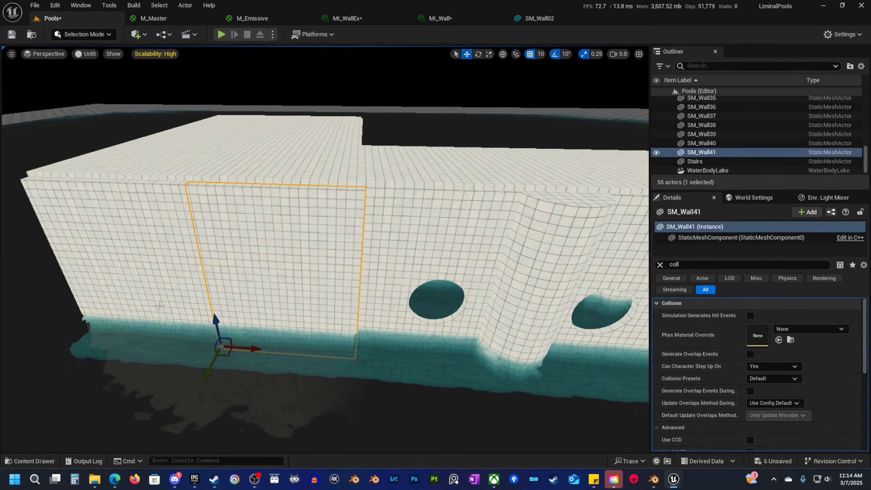
pyautogui.keyDown('ctrl'); pyautogui.click(137, 260); pyautogui.keyUp('ctrl')
pyautogui.keyDown('alt'); pyautogui.moveTo(123, 339); pyautogui.dragTo(456, 366); pyautogui.keyUp('alt')
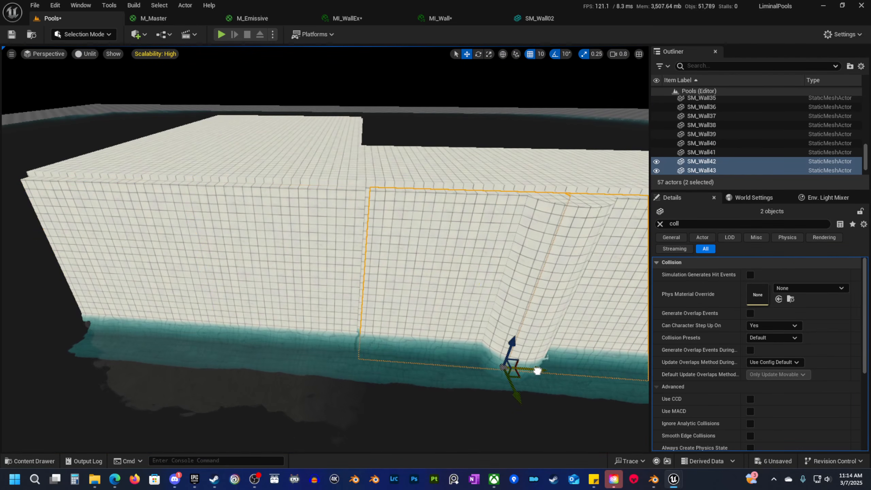
pyautogui.click(360, 305)
pyautogui.press('f')
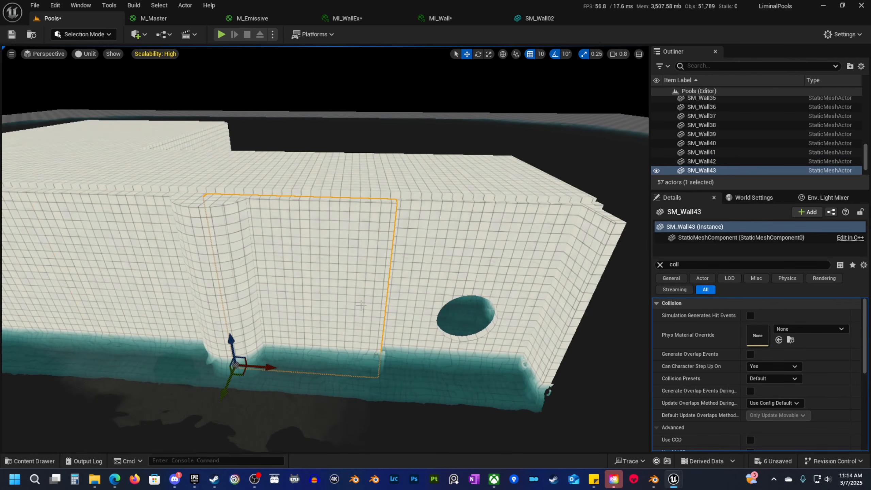
pyautogui.keyDown('alt'); pyautogui.moveTo(268, 367); pyautogui.dragTo(484, 374); pyautogui.keyUp('alt')
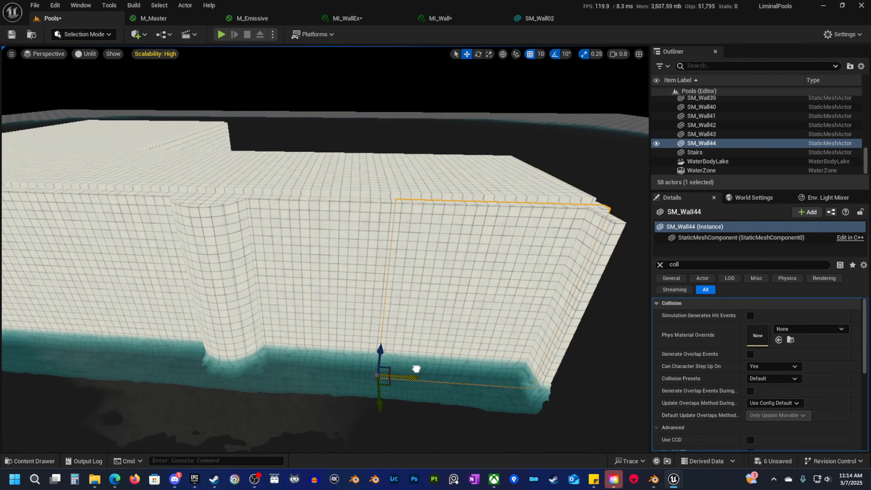
# Try to shorten the last backing wall SM_Wall44 along its length with 0.25 scale snapping, and undo the scaling.
pyautogui.keyDown('alt'); pyautogui.moveTo(416, 369); pyautogui.dragTo(316, 354); pyautogui.keyUp('alt')
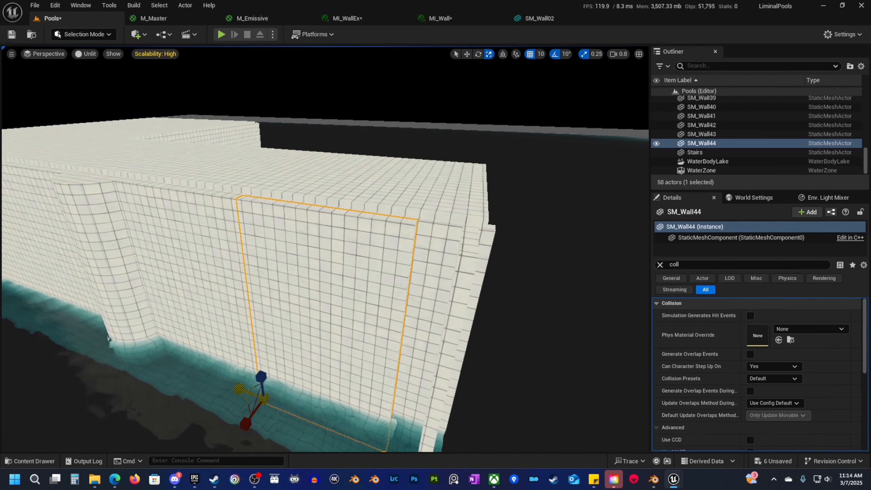
pyautogui.keyDown('alt'); pyautogui.moveTo(322, 366); pyautogui.dragTo(315, 309); pyautogui.keyUp('alt')
pyautogui.press('a')
pyautogui.moveTo(347, 190); pyautogui.dragTo(341, 211, button='right')
pyautogui.press('s')
pyautogui.moveTo(150, 388); pyautogui.dragTo(159, 387)
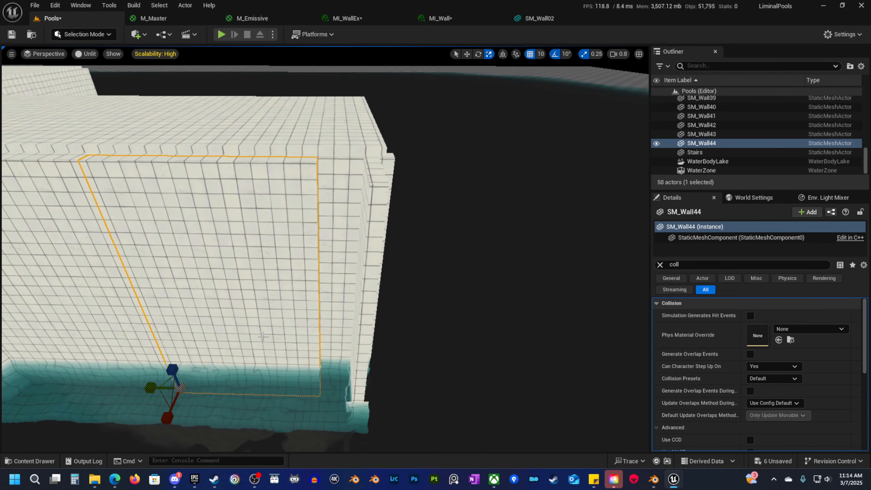
pyautogui.hotkey('ctrl', 'z')
# Set scale snapping to 0.1 and shorten the backing wall SM_Wall44 along its length towards the building's end corner.
pyautogui.click(596, 54)
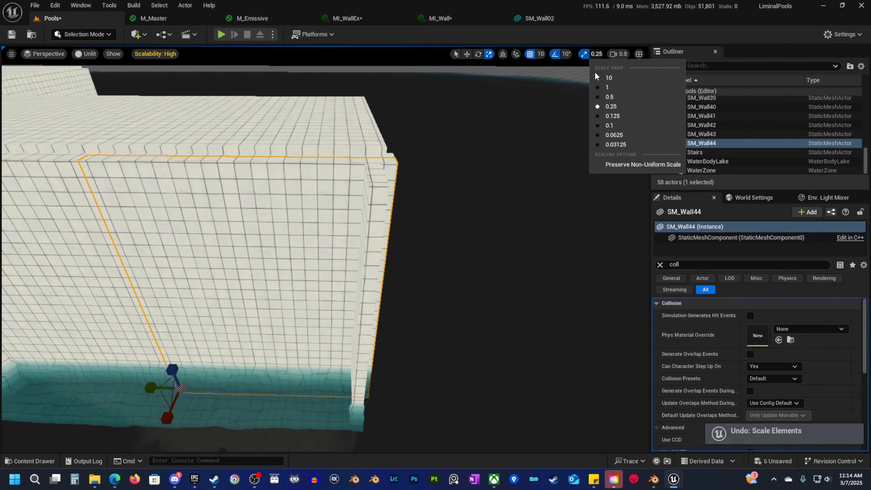
pyautogui.click(597, 125)
pyautogui.moveTo(405, 237); pyautogui.dragTo(350, 237, button='right')
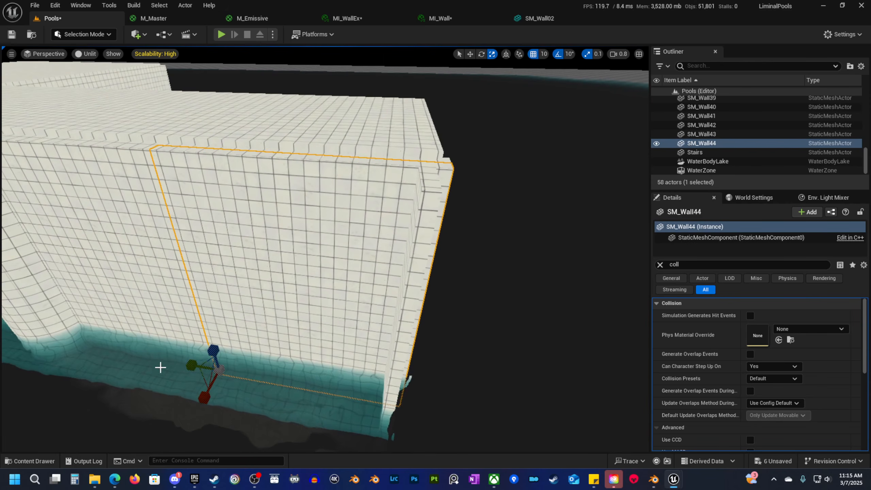
pyautogui.moveTo(190, 365); pyautogui.dragTo(199, 366)
pyautogui.moveTo(325, 240); pyautogui.dragTo(247, 236, button='right')
pyautogui.scroll(1, 301, 219)
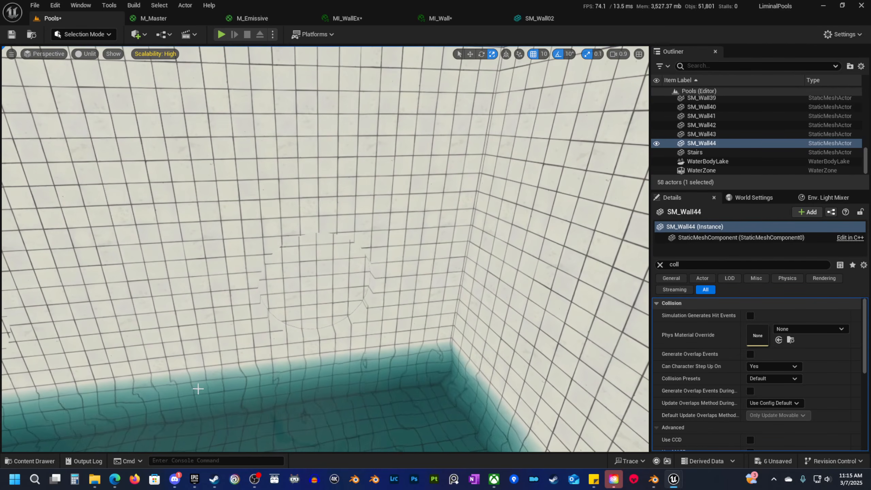
# Duplicate the M_Emissive material in the 01_MyContent Materials folder and name the copy MI_EmissiveWall.
pyautogui.click(33, 461)
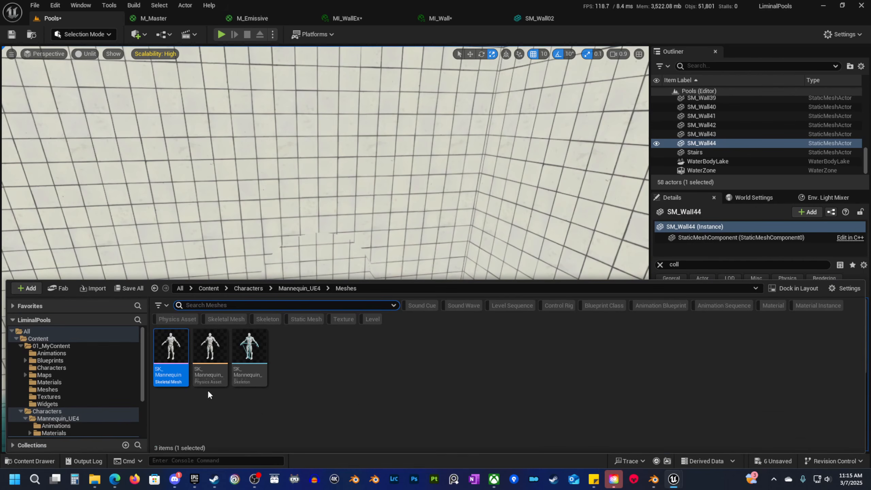
pyautogui.click(48, 389)
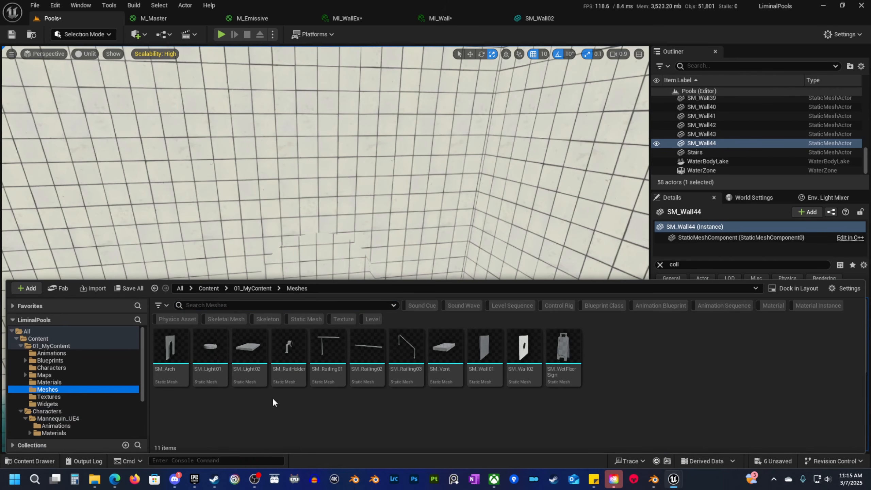
pyautogui.click(48, 382)
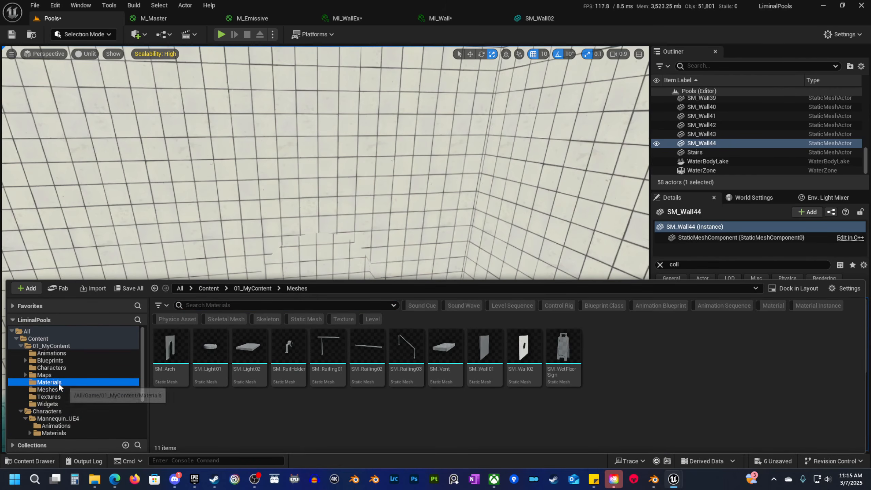
pyautogui.click(173, 347)
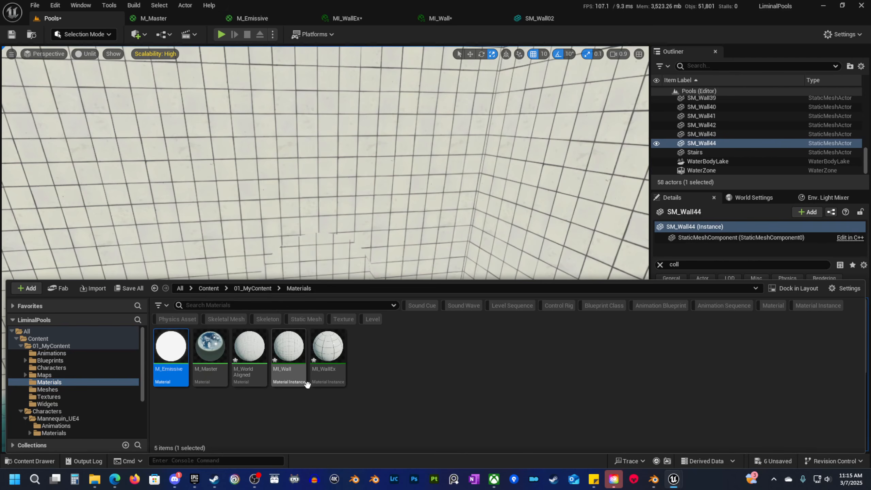
pyautogui.hotkey('ctrl', 'd')
pyautogui.rightClick(166, 344)
pyautogui.click(210, 364)
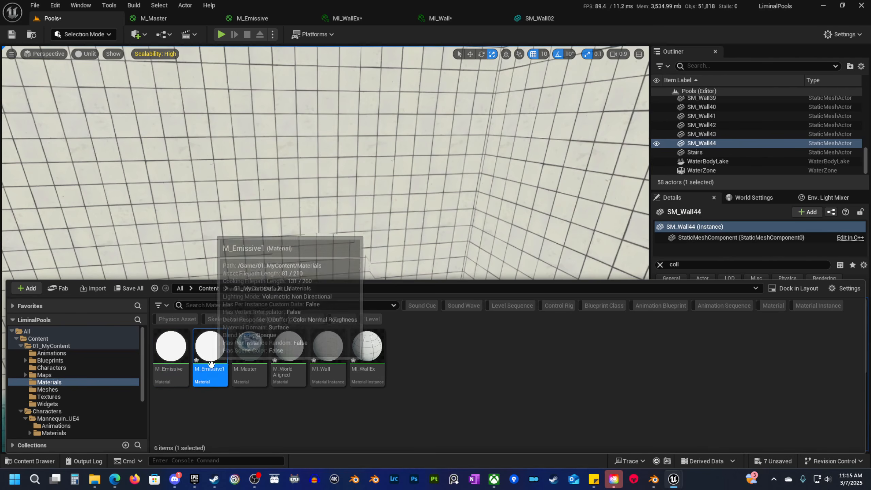
pyautogui.click(214, 370)
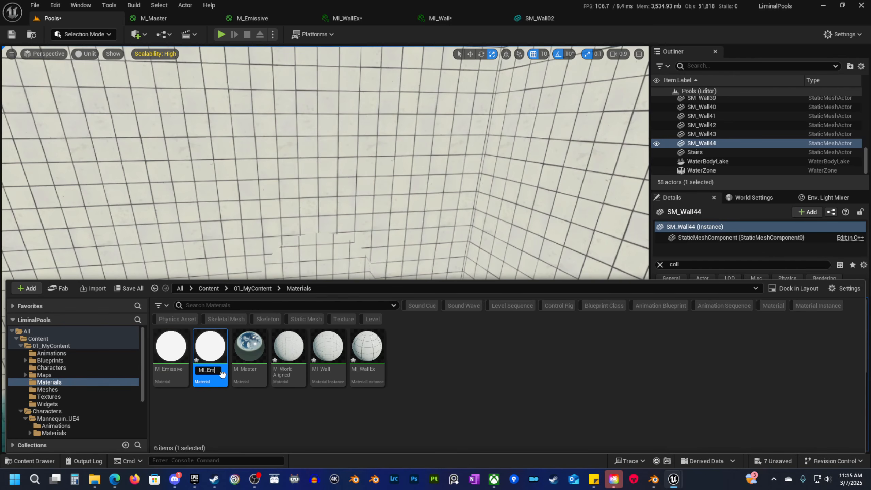
pyautogui.press('Return')
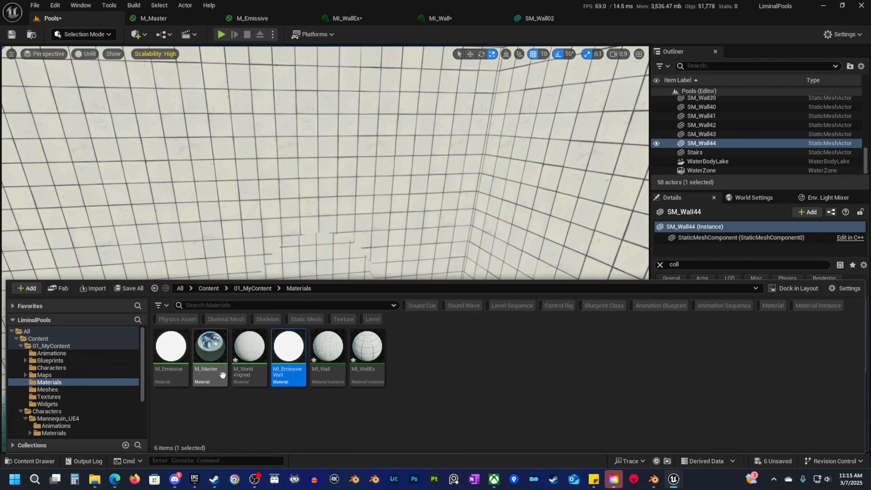
# Assign MI_EmissiveWall to the five backing walls SM_Wall40 to SM_Wall44 behind the round openings, with the viewport set to Lit.
pyautogui.moveTo(343, 219)
pyautogui.mouseDown(button='right')
pyautogui.moveTo(394, 209)
pyautogui.moveTo(350, 219)
pyautogui.mouseUp(button='right')
pyautogui.press('s')
pyautogui.scroll(3, 370, 213)
pyautogui.click(219, 237)
pyautogui.keyDown('ctrl'); pyautogui.click(287, 253); pyautogui.keyUp('ctrl')
pyautogui.keyDown('ctrl'); pyautogui.click(395, 309); pyautogui.keyUp('ctrl')
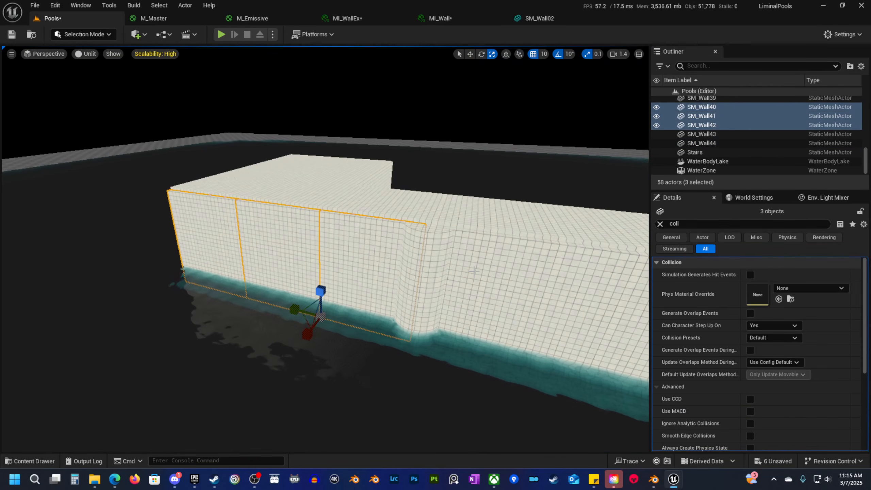
pyautogui.keyDown('ctrl'); pyautogui.click(480, 302); pyautogui.keyUp('ctrl')
pyautogui.moveTo(480, 301); pyautogui.dragTo(432, 320, button='right')
pyautogui.keyDown('ctrl'); pyautogui.click(421, 275); pyautogui.keyUp('ctrl')
pyautogui.press('w')
pyautogui.moveTo(421, 275); pyautogui.dragTo(446, 279, button='right')
pyautogui.scroll(-3, 431, 277)
pyautogui.hotkey('alt', '4')
pyautogui.press('s')
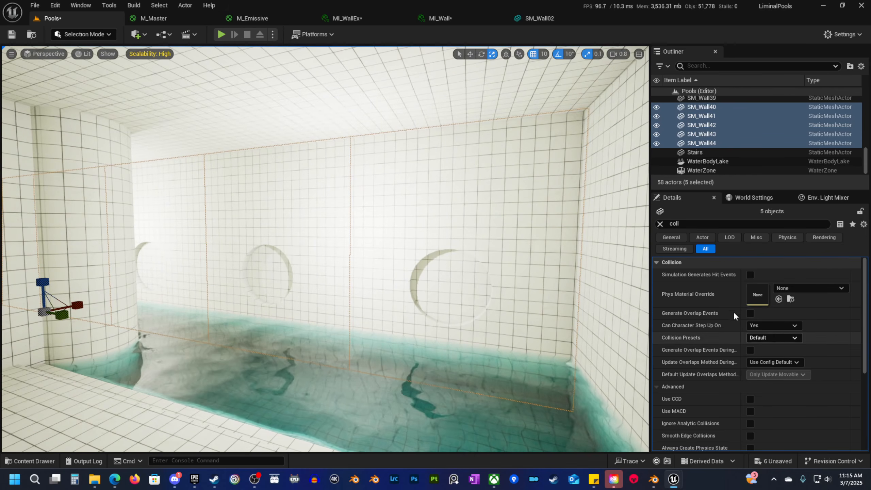
pyautogui.click(661, 223)
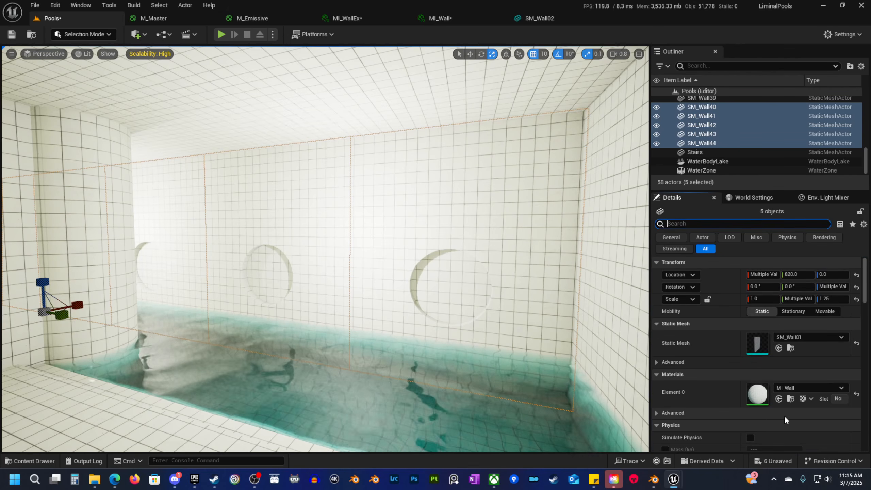
pyautogui.scroll(-3, 784, 415)
pyautogui.click(779, 326)
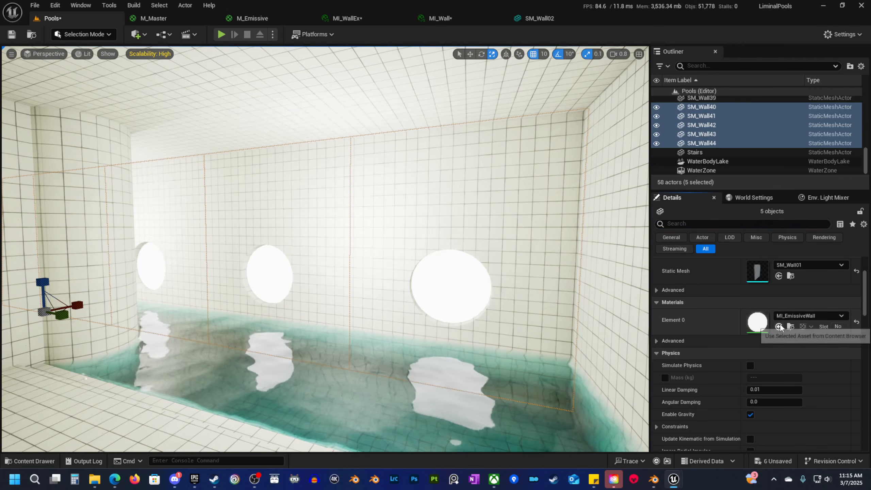
# Set the intensity of PointLight2, PointLight3 and PointLight4 along the pool to 2 cd.
pyautogui.moveTo(426, 313); pyautogui.dragTo(426, 313, button='right')
pyautogui.scroll(-3, 427, 313)
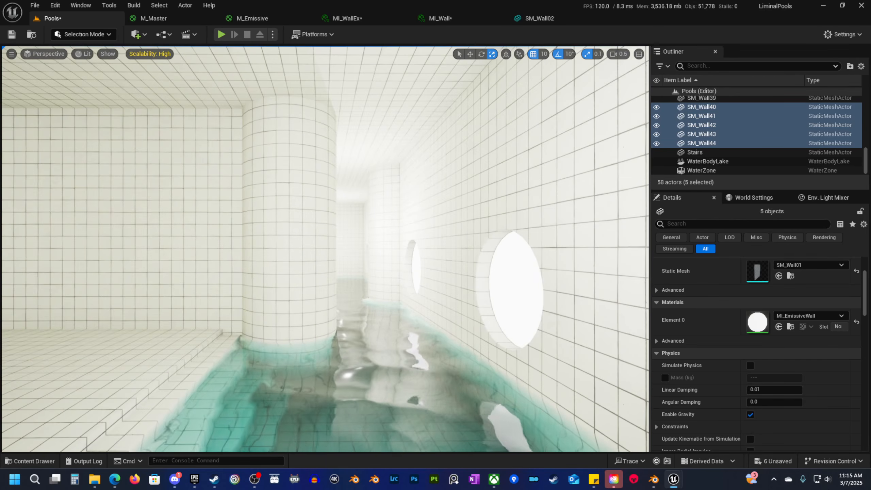
pyautogui.click(350, 226)
pyautogui.keyDown('shift'); pyautogui.click(338, 237); pyautogui.keyUp('shift')
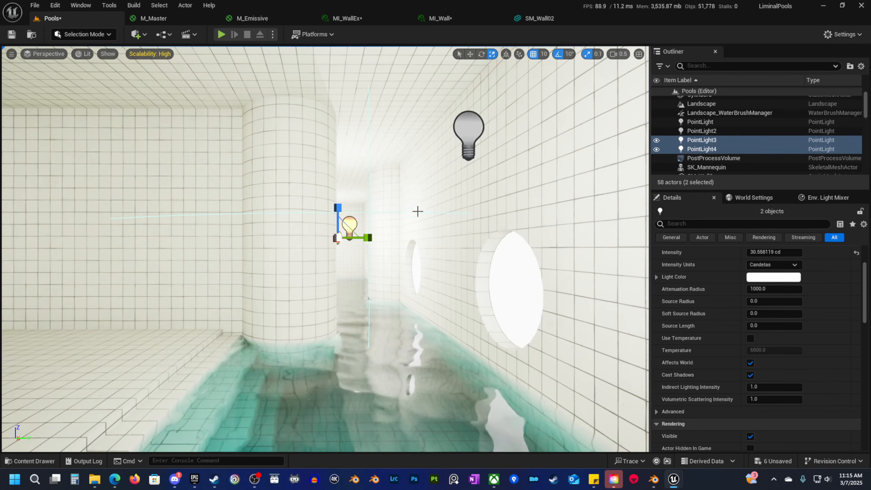
pyautogui.keyDown('shift'); pyautogui.click(464, 141); pyautogui.keyUp('shift')
pyautogui.moveTo(464, 141); pyautogui.dragTo(464, 141, button='right')
pyautogui.moveTo(552, 215); pyautogui.dragTo(552, 214, button='right')
pyautogui.scroll(3, 777, 333)
pyautogui.click(777, 326)
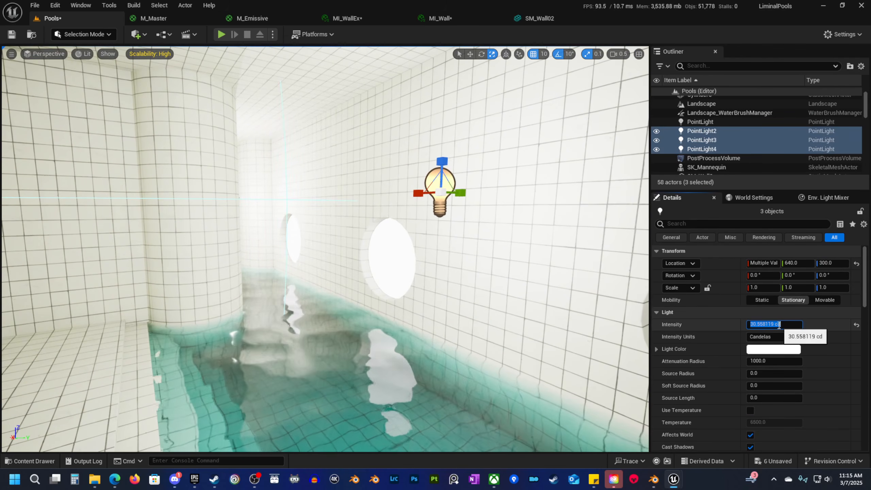
pyautogui.write('2')
pyautogui.press('Return')
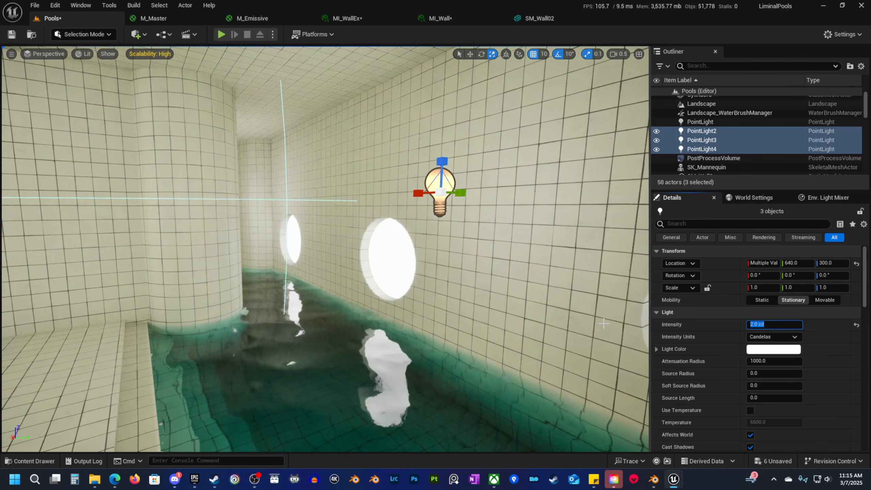
# Switch the viewport to game view and examine the lighting of the pool, glowing round openings and tiled floor.
pyautogui.moveTo(515, 240); pyautogui.dragTo(493, 240, button='right')
pyautogui.moveTo(469, 288); pyautogui.dragTo(640, 280, button='right')
pyautogui.press('g')
pyautogui.press('w')
pyautogui.press('s')
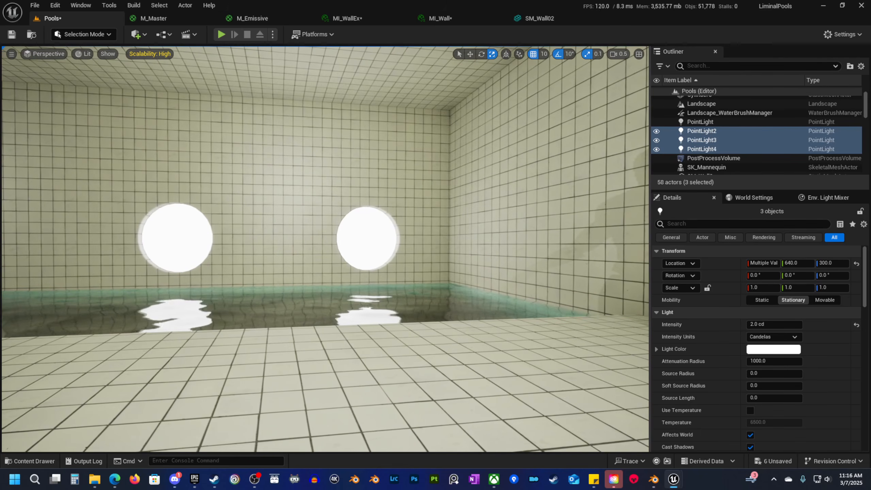
pyautogui.press('w')
pyautogui.press('d')
pyautogui.moveTo(429, 265); pyautogui.dragTo(398, 305, button='right')
pyautogui.press('d')
# Play-test from the tiled floor beside the pool, walking through the water past the glowing openings and back to the stairs, and stop the session.
pyautogui.rightClick(347, 362)
pyautogui.click(383, 353)
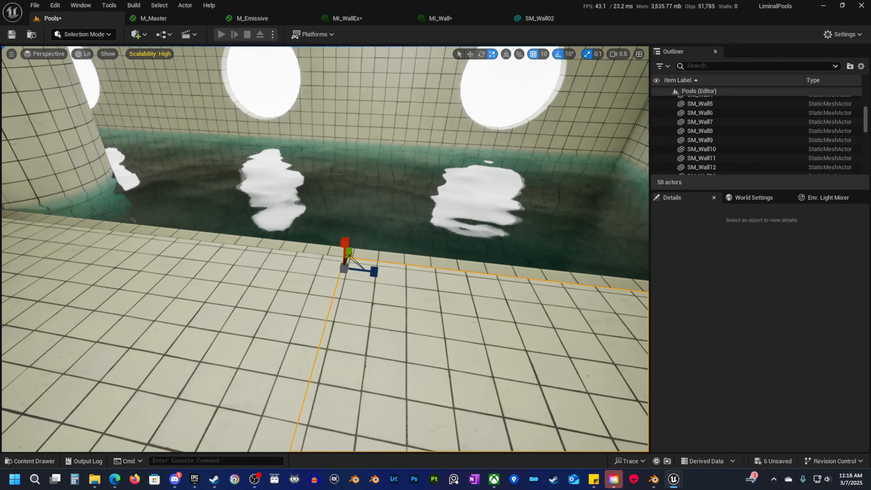
pyautogui.press('w')
pyautogui.press('w')
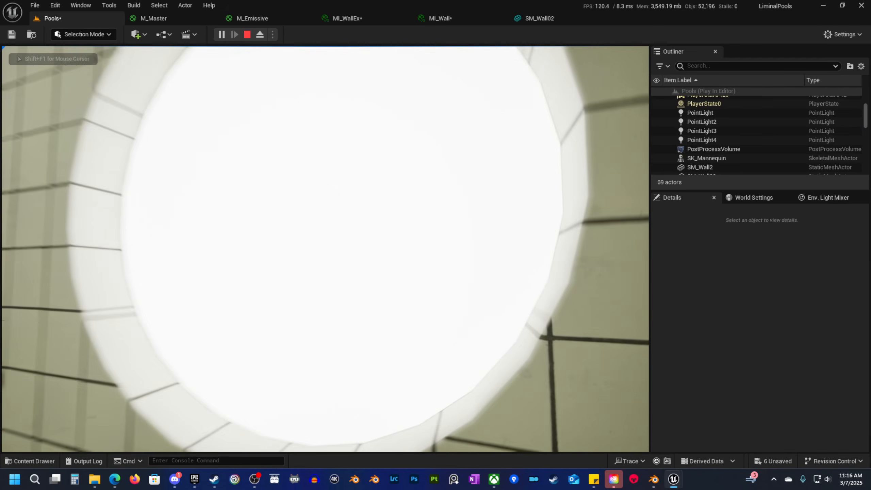
pyautogui.press('w')
pyautogui.press('w')
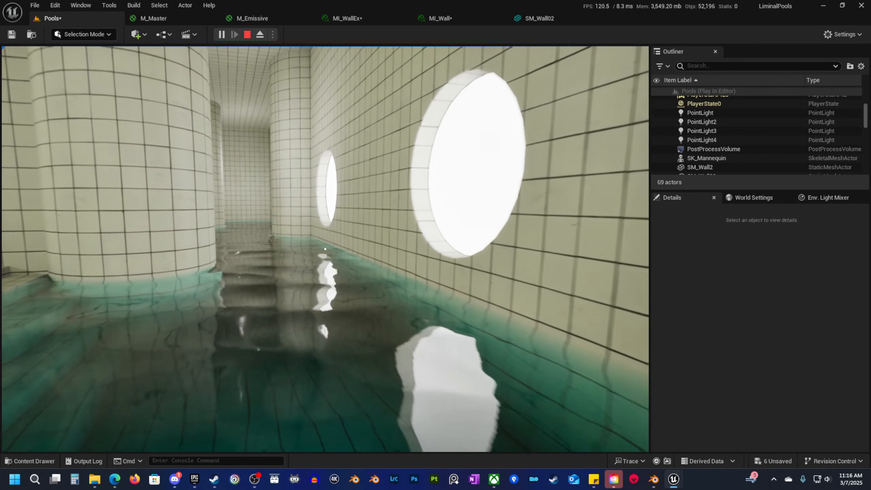
pyautogui.press('w')
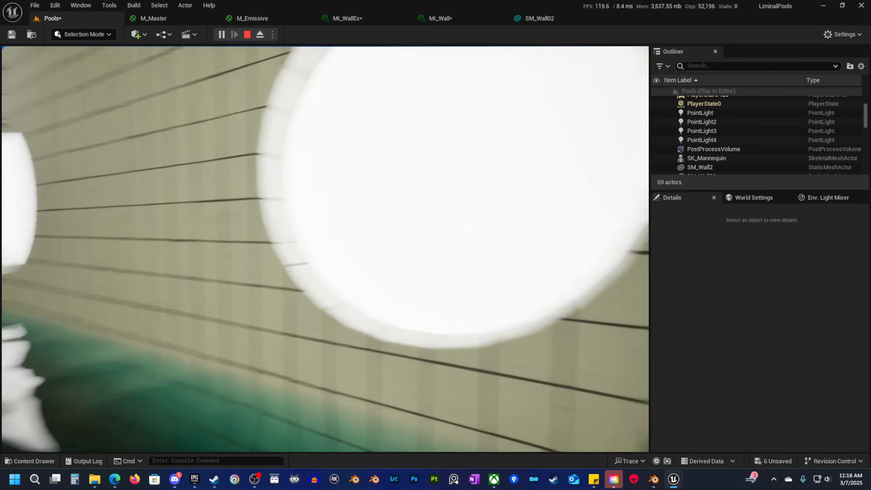
pyautogui.press('s')
pyautogui.press('w')
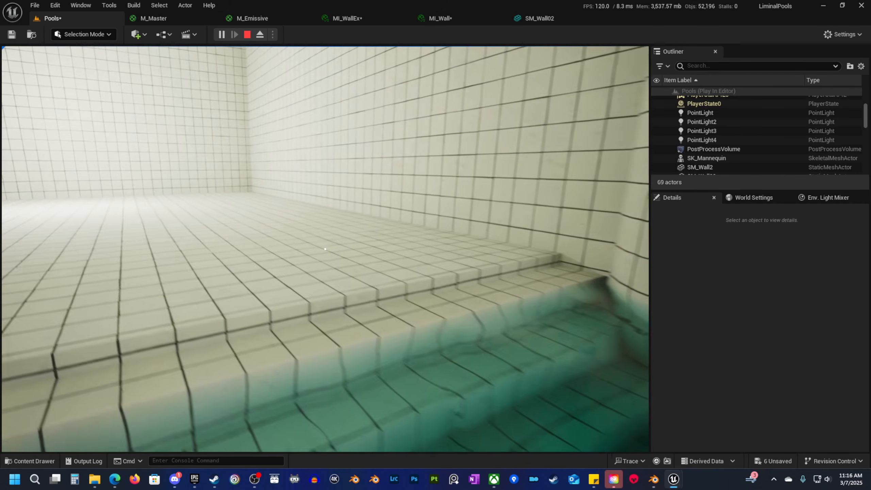
pyautogui.press('Escape')
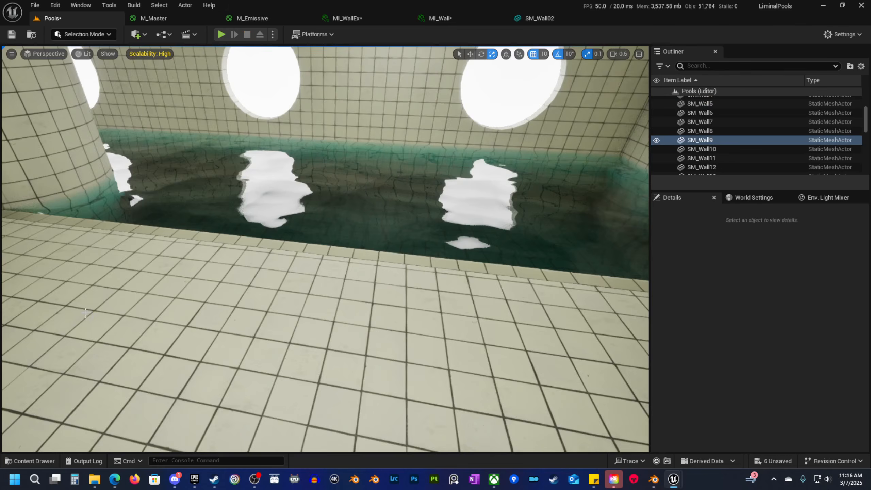
# Select the mannequin standing on the tiled floor and look over that side of the room.
pyautogui.moveTo(325, 249); pyautogui.dragTo(192, 261, button='right')
pyautogui.press('Delete')
pyautogui.click(381, 201)
pyautogui.press('a')
pyautogui.moveTo(381, 201); pyautogui.dragTo(445, 237, button='right')
pyautogui.press('w')
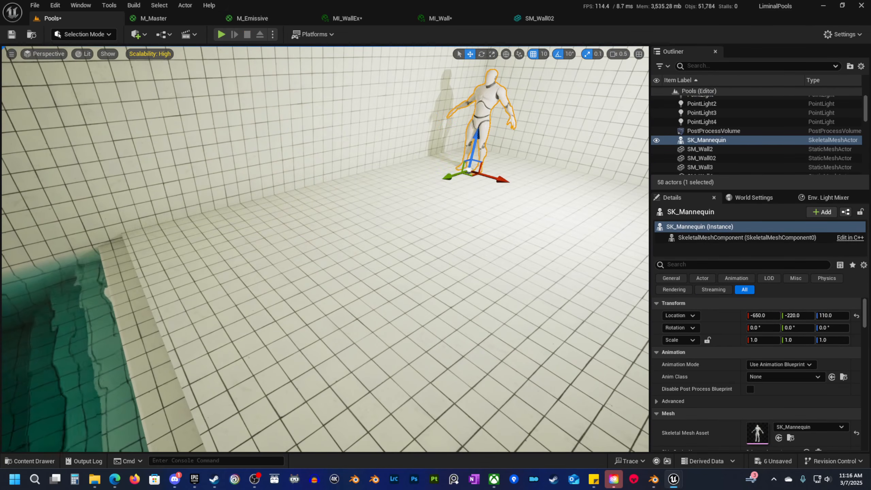
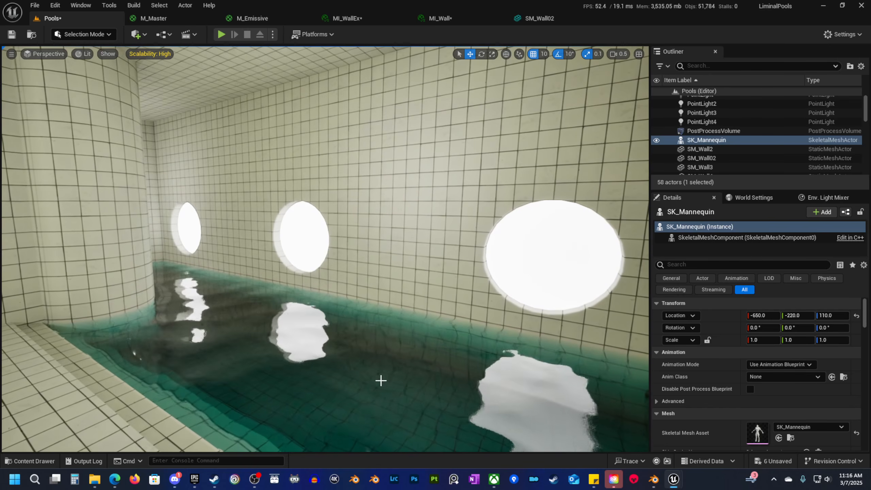
# Open the water material Water_Material_Lake of WaterBodyLake and undock its editor into a floating window over the level.
pyautogui.click(372, 376)
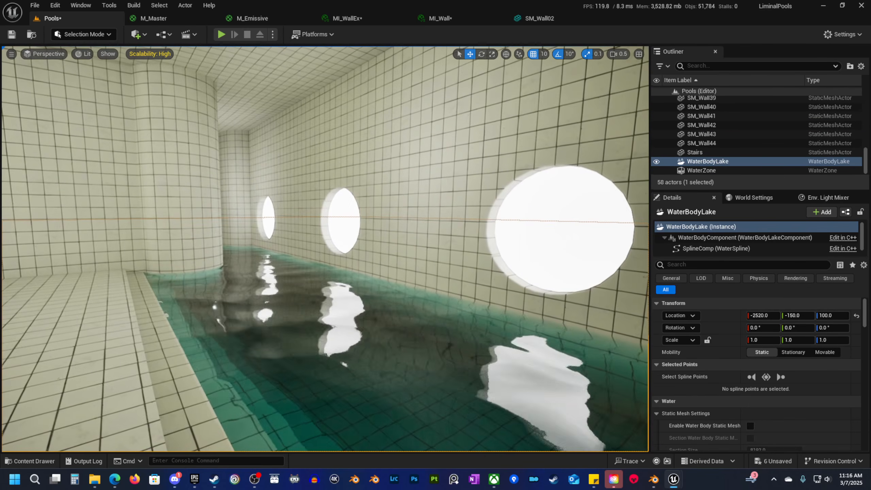
pyautogui.moveTo(373, 375)
pyautogui.mouseDown(button='right')
pyautogui.moveTo(397, 369)
pyautogui.moveTo(362, 372)
pyautogui.moveTo(339, 391)
pyautogui.moveTo(377, 374)
pyautogui.moveTo(367, 375)
pyautogui.mouseUp(button='right')
pyautogui.press('w')
pyautogui.press('a')
pyautogui.scroll(-10, 716, 396)
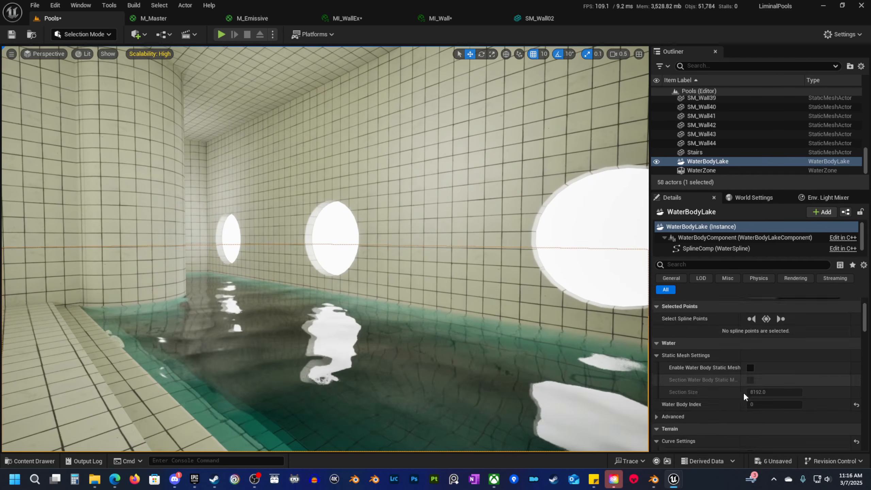
pyautogui.scroll(-15, 767, 389)
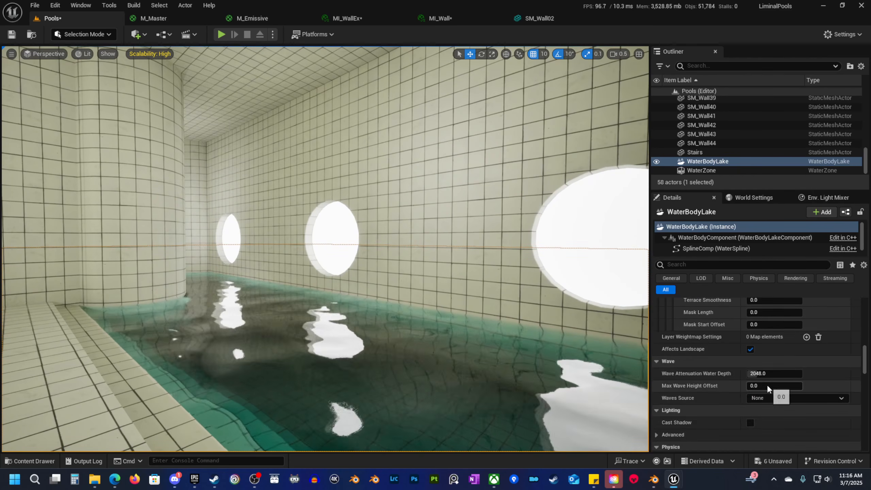
pyautogui.scroll(-15, 766, 383)
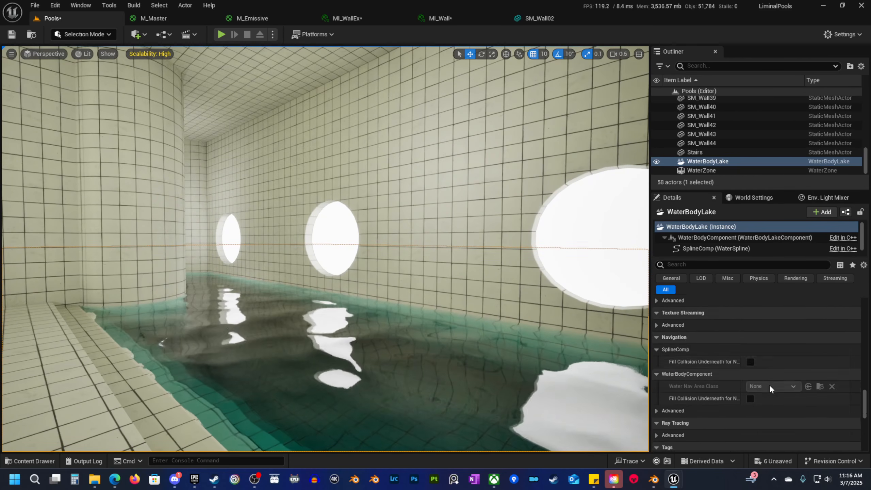
pyautogui.scroll(2, 772, 422)
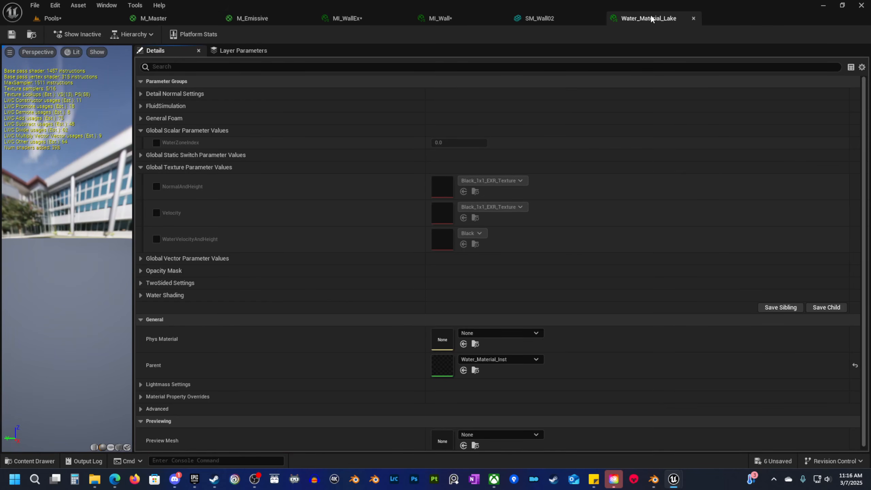
pyautogui.moveTo(651, 19); pyautogui.dragTo(580, 79)
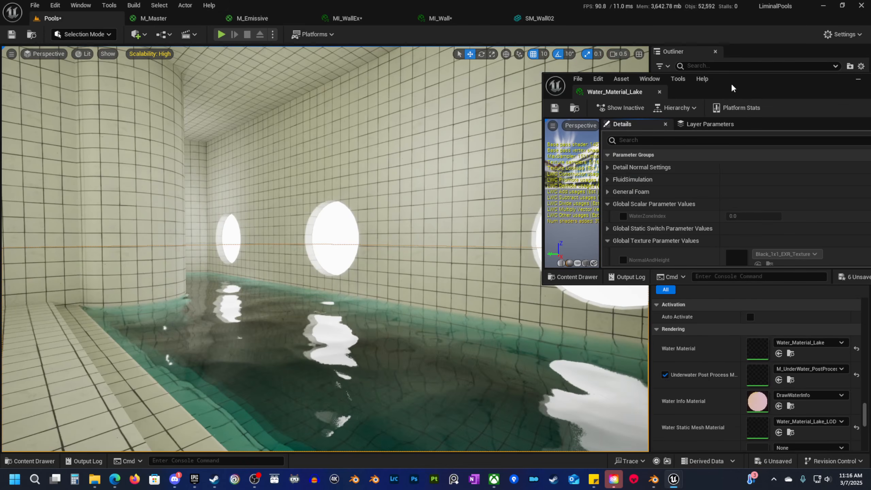
# Reposition and enlarge the floating Water_Material_Lake editor, collapse the scalar and texture parameter groups, and expand Global Vector Parameter Values.
pyautogui.moveTo(731, 82); pyautogui.dragTo(713, 44)
pyautogui.moveTo(524, 244); pyautogui.dragTo(465, 393)
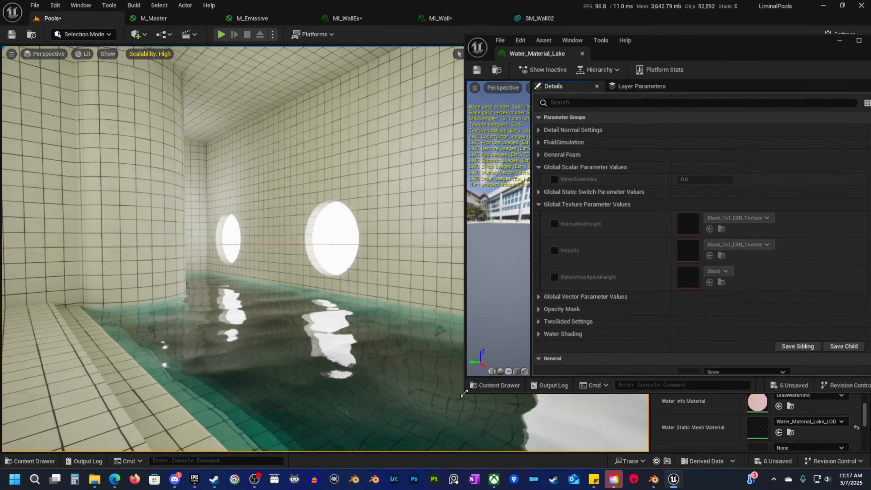
pyautogui.click(538, 165)
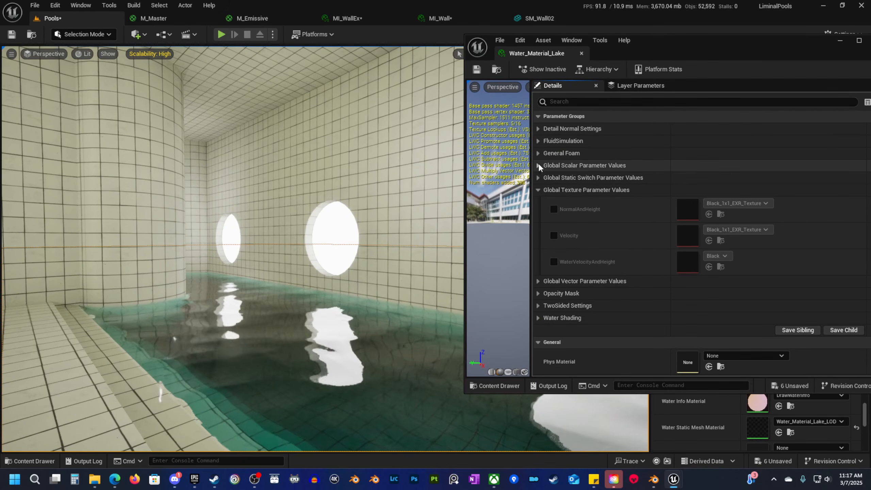
pyautogui.click(539, 190)
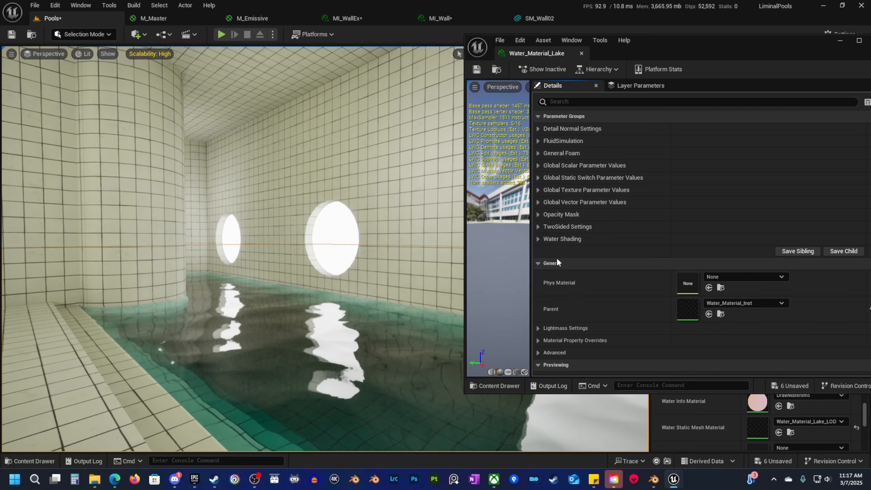
pyautogui.click(539, 202)
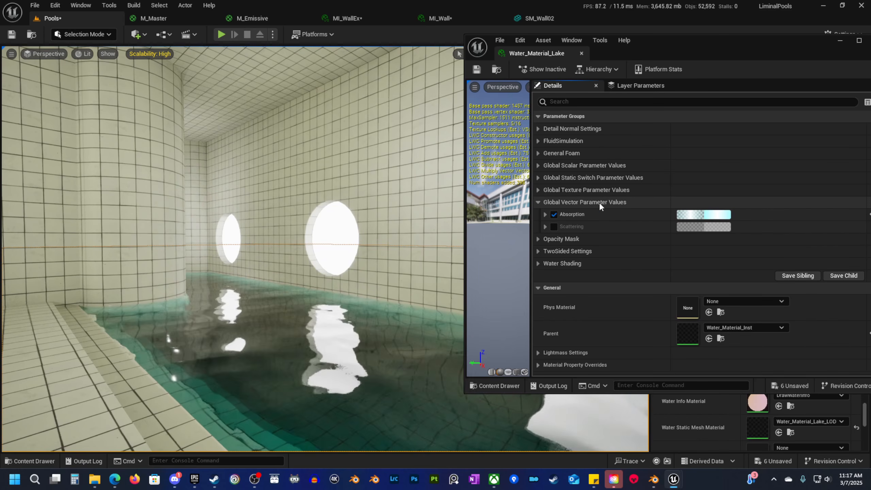
# Expand the Absorption parameter, open its color, and shift it to a paler cyan of about R 173, G 326, B 350.
pyautogui.click(545, 214)
pyautogui.click(690, 215)
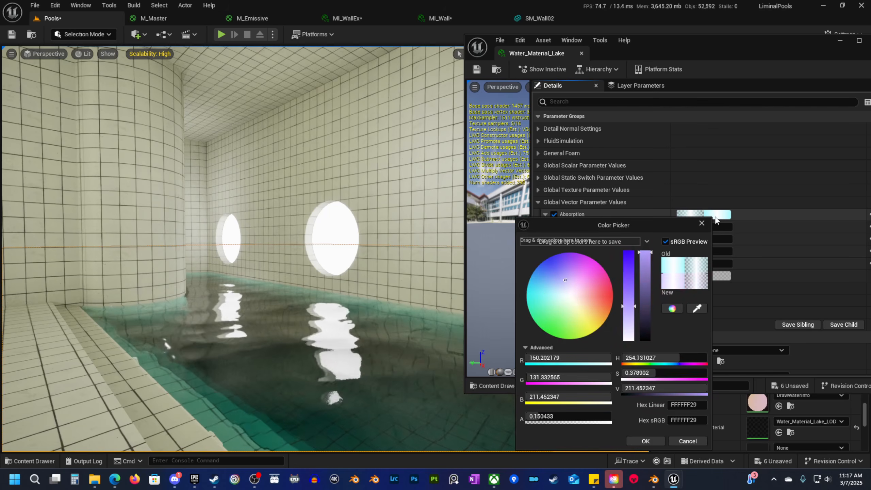
pyautogui.moveTo(624, 224); pyautogui.dragTo(656, 215)
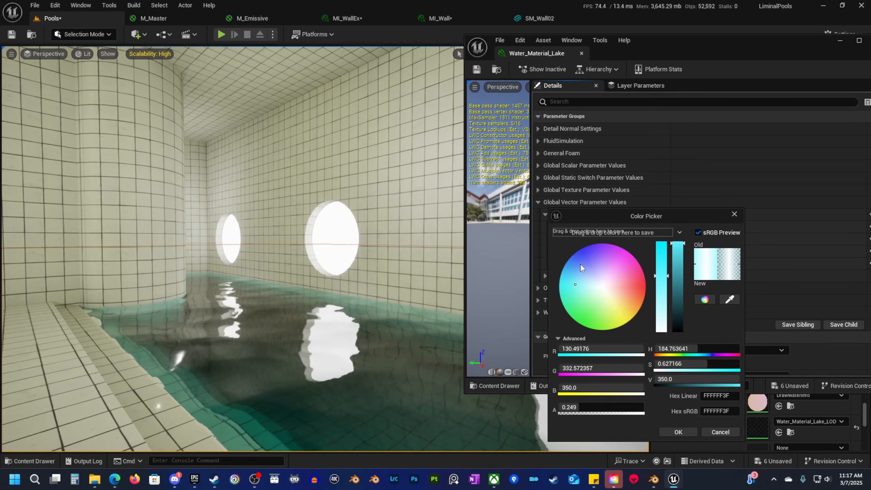
pyautogui.moveTo(580, 263); pyautogui.dragTo(586, 288)
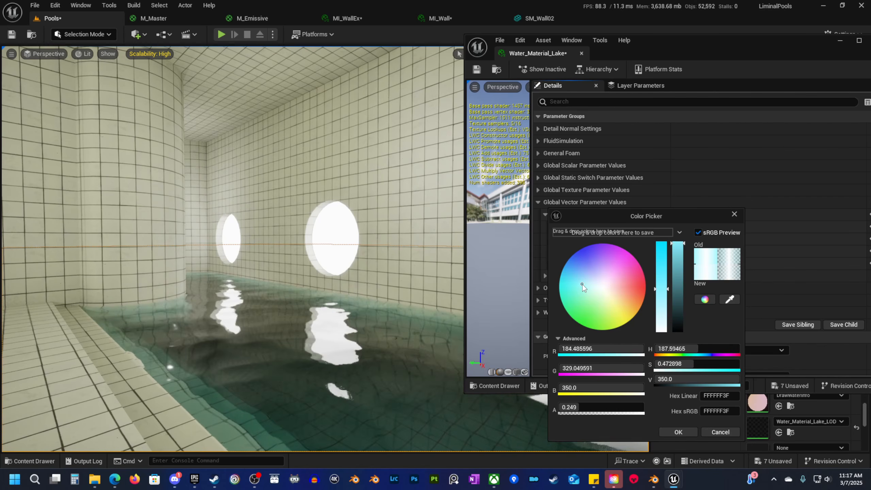
pyautogui.moveTo(583, 284); pyautogui.dragTo(581, 284)
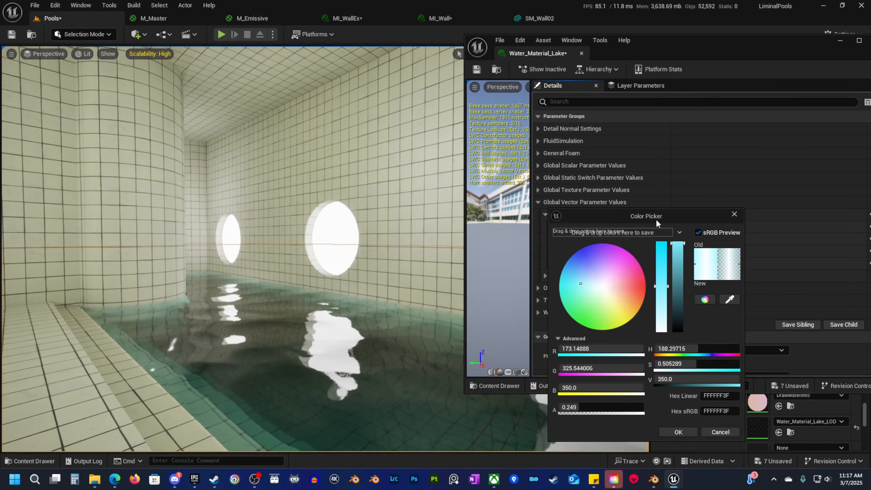
# Try several Absorption alpha values while viewing the pool water, and settle on 0.232.
pyautogui.moveTo(656, 219); pyautogui.dragTo(655, 179)
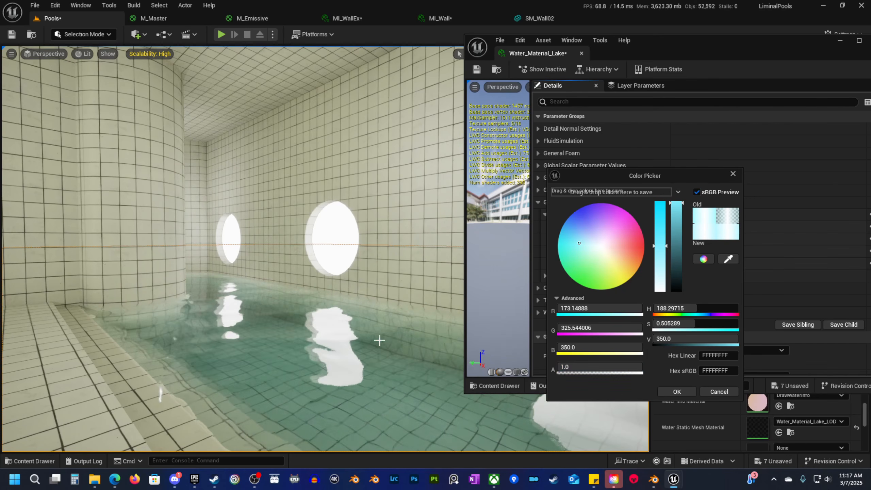
pyautogui.moveTo(380, 340); pyautogui.dragTo(403, 336, button='right')
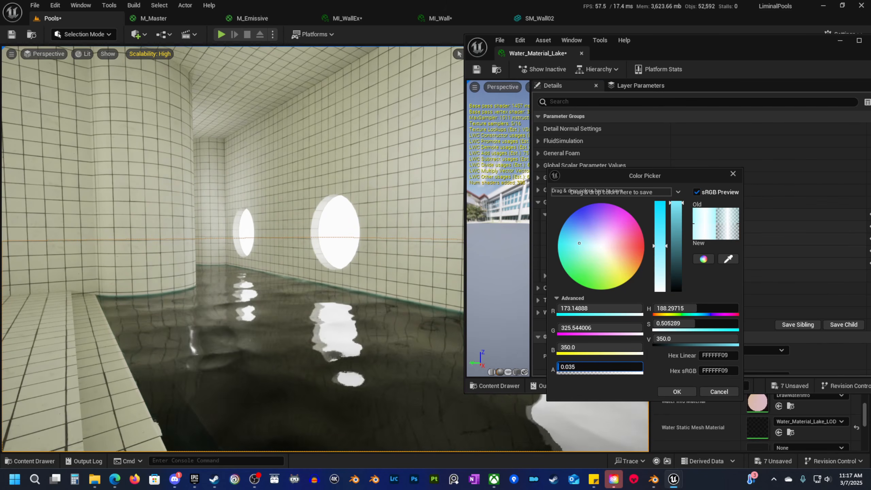
pyautogui.write('91')
pyautogui.press('Return')
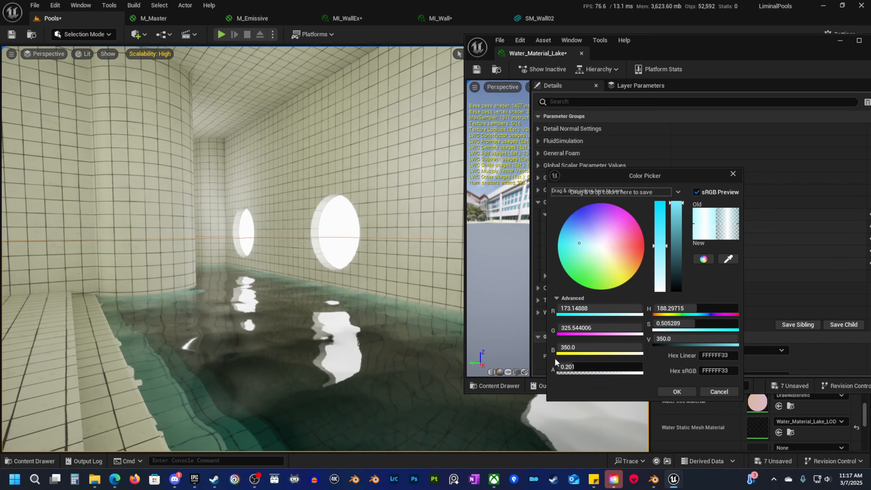
pyautogui.moveTo(369, 320); pyautogui.dragTo(370, 320, button='right')
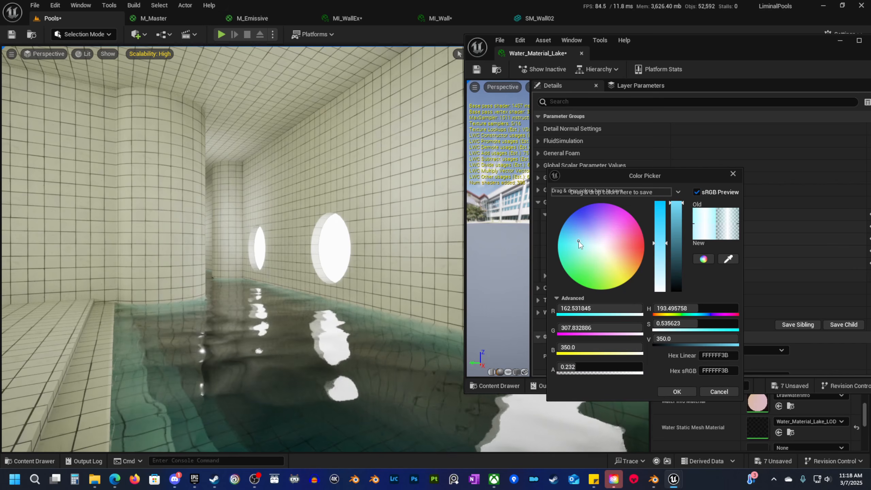
# Adjust the Absorption color to a more saturated cyan of about R 126, G 304, B 350 and accept it.
pyautogui.moveTo(579, 243); pyautogui.dragTo(578, 253)
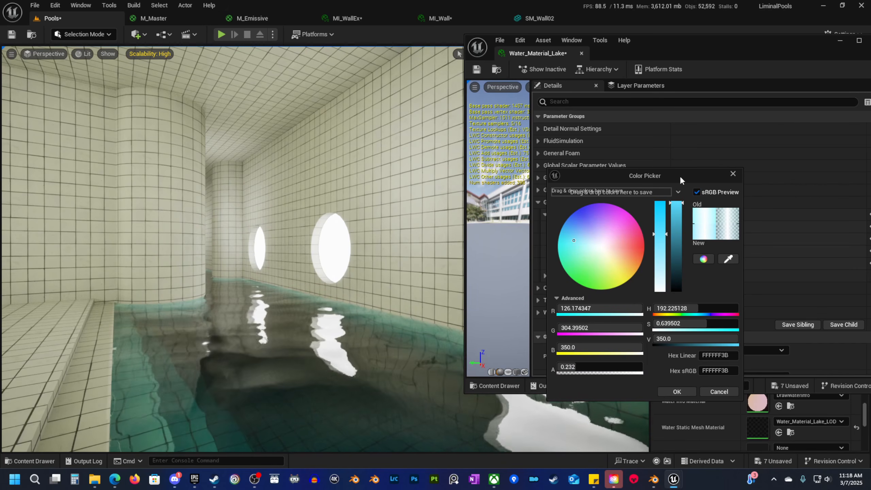
pyautogui.moveTo(679, 174); pyautogui.dragTo(674, 162)
pyautogui.click(679, 378)
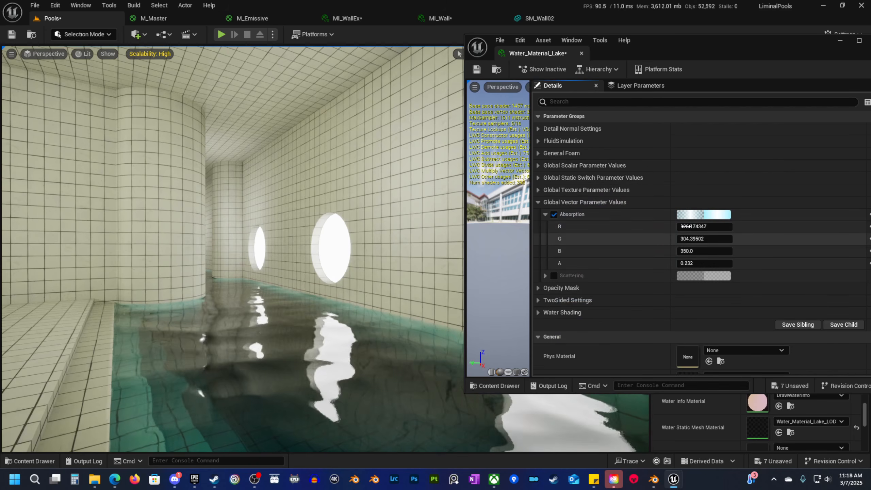
pyautogui.click(713, 215)
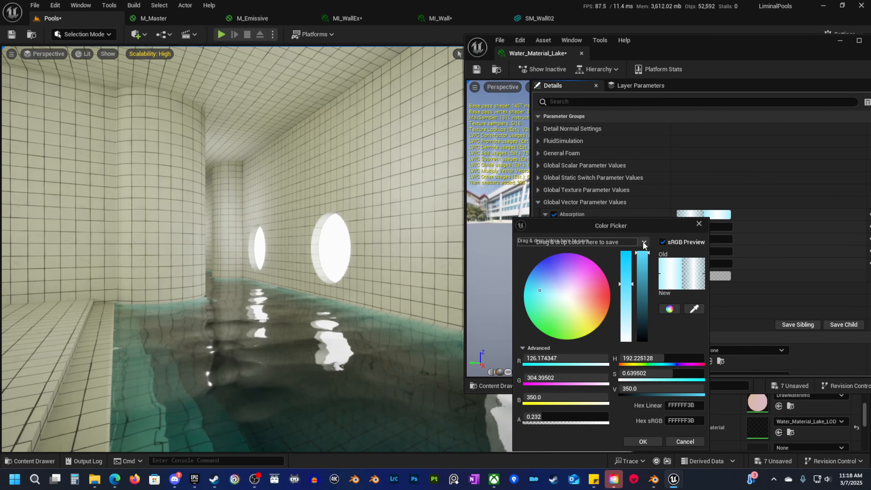
pyautogui.click(643, 263)
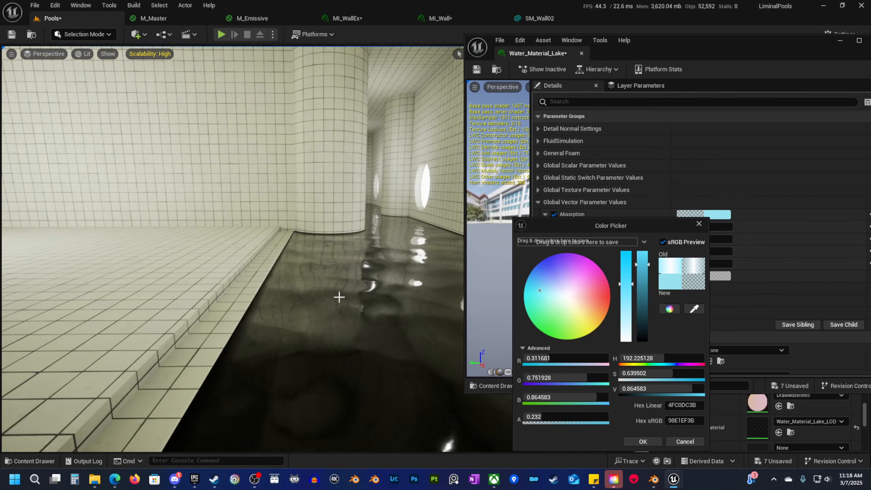
pyautogui.moveTo(339, 297); pyautogui.dragTo(338, 297, button='right')
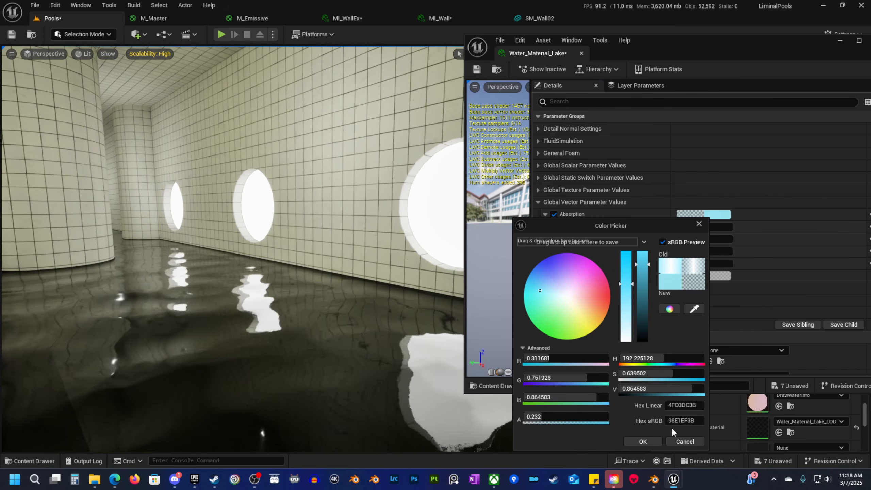
pyautogui.click(644, 441)
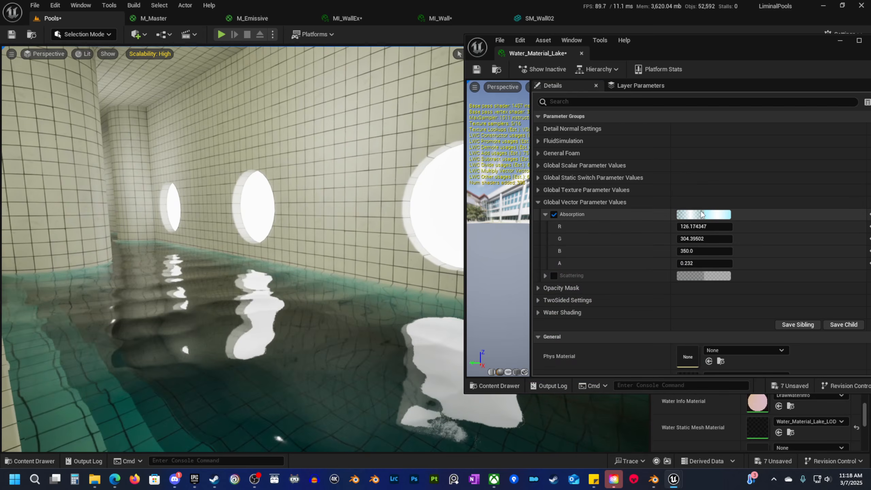
pyautogui.click(701, 215)
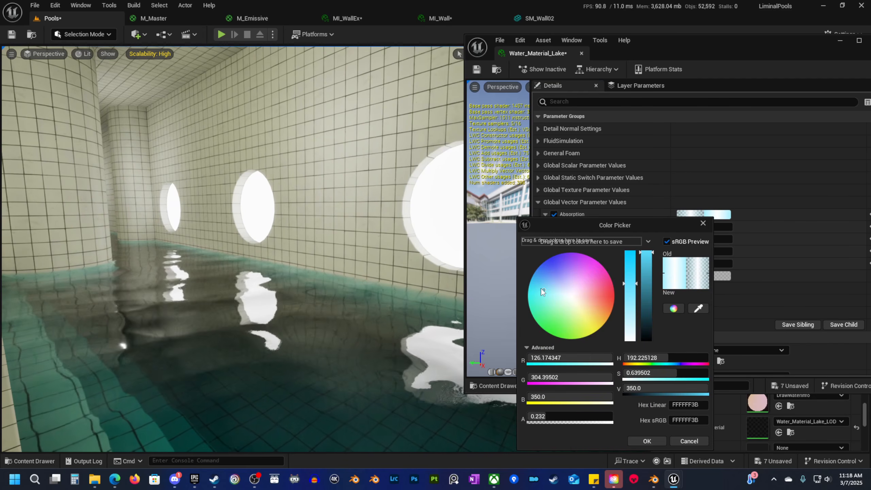
pyautogui.moveTo(542, 291); pyautogui.dragTo(550, 289)
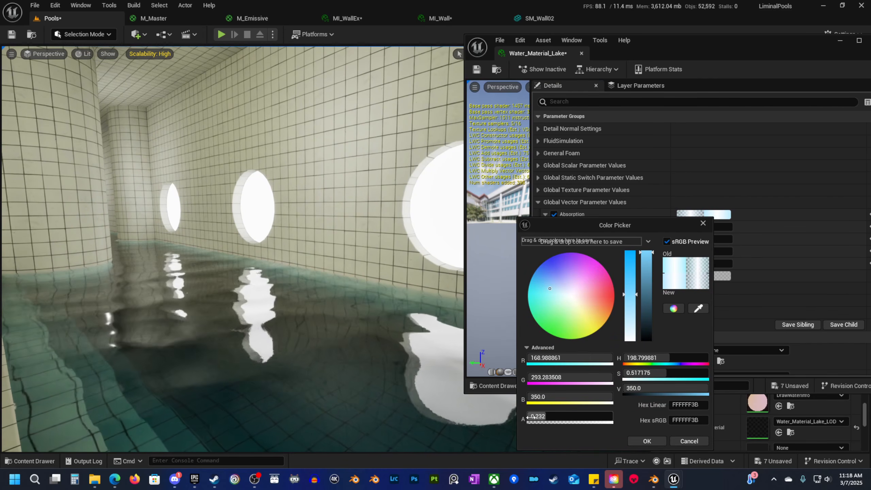
pyautogui.click(679, 439)
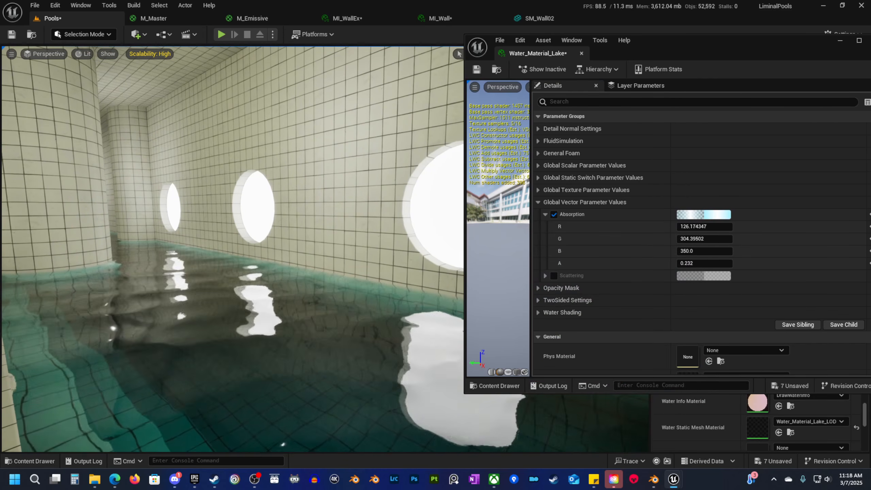
# Check the water along the glowing openings, collapse Global Vector Parameter Values, and close the floating Water_Material_Lake editor.
pyautogui.moveTo(336, 272); pyautogui.dragTo(302, 263, button='right')
pyautogui.press('g')
pyautogui.press('s')
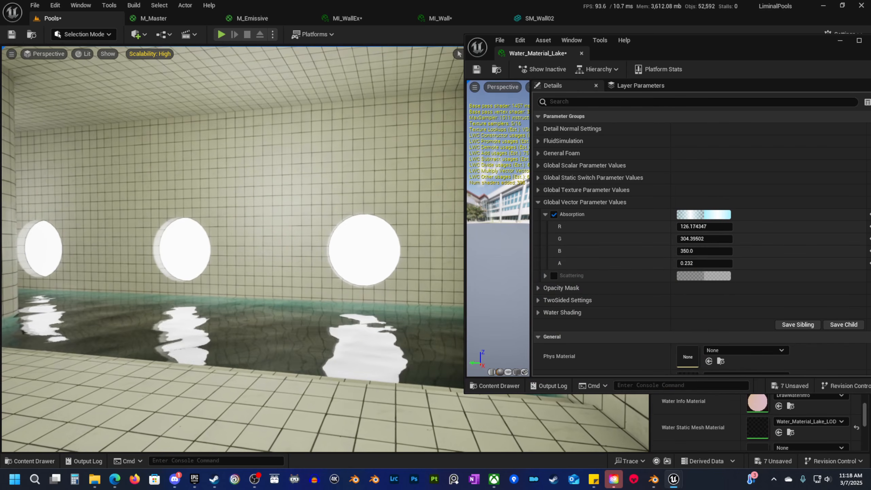
pyautogui.moveTo(701, 64); pyautogui.dragTo(560, 94)
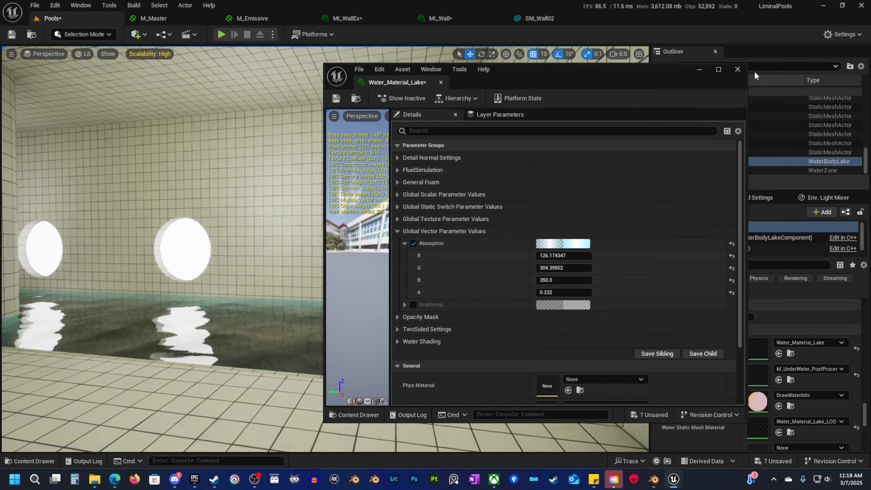
pyautogui.click(400, 232)
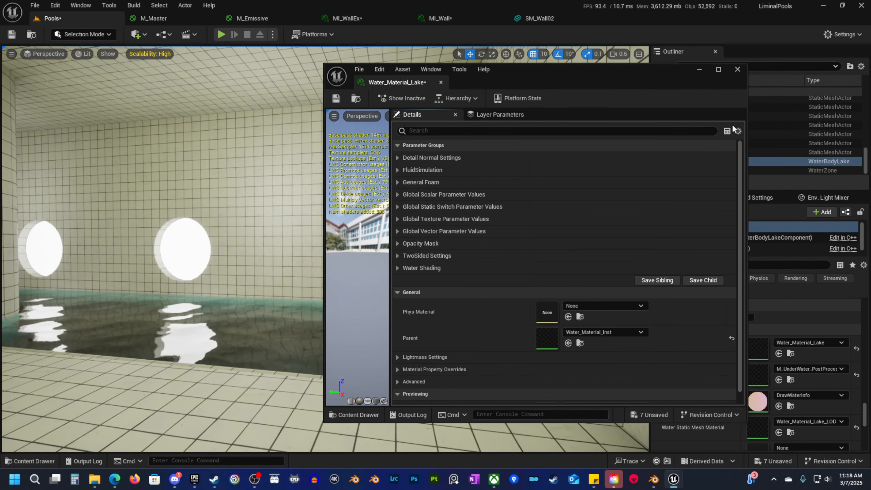
pyautogui.click(738, 71)
# Play-test the recolored water from the tiled floor, wading past the openings and turning toward the mannequin, and stop the session.
pyautogui.moveTo(480, 220); pyautogui.dragTo(428, 281, button='right')
pyautogui.press('Escape')
pyautogui.scroll(1, 377, 251)
pyautogui.rightClick(394, 349)
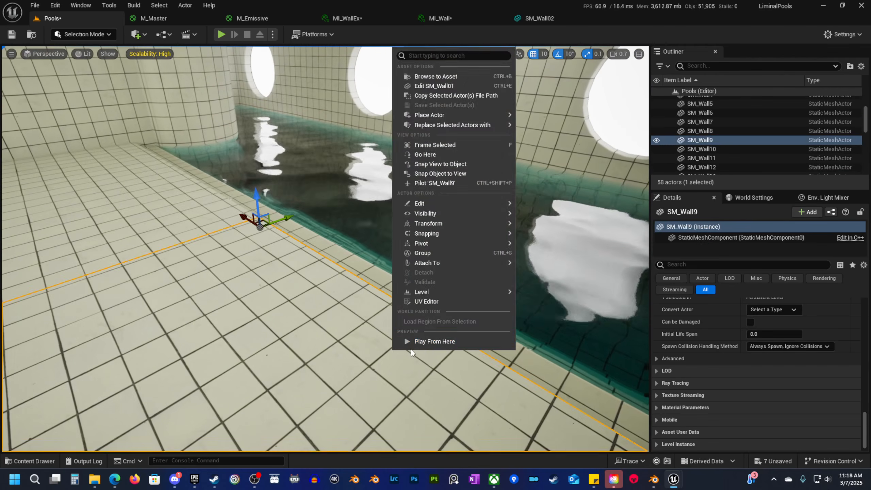
pyautogui.click(422, 345)
pyautogui.click(422, 345)
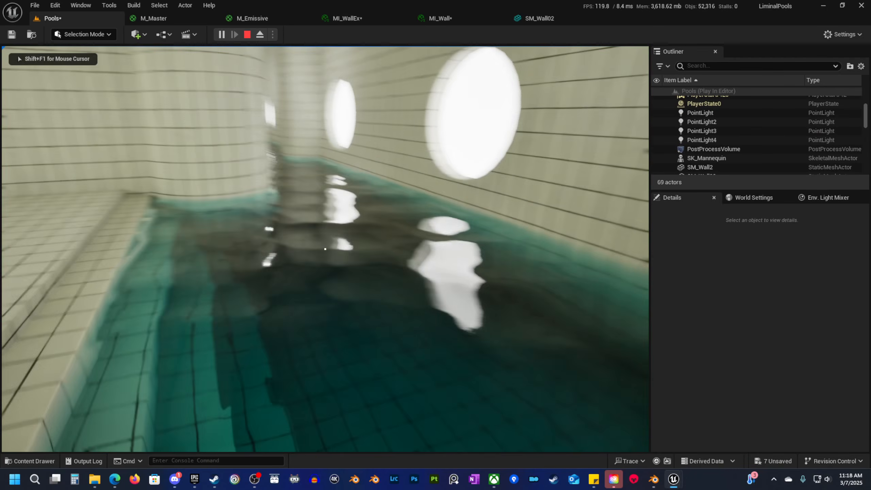
pyautogui.press('w')
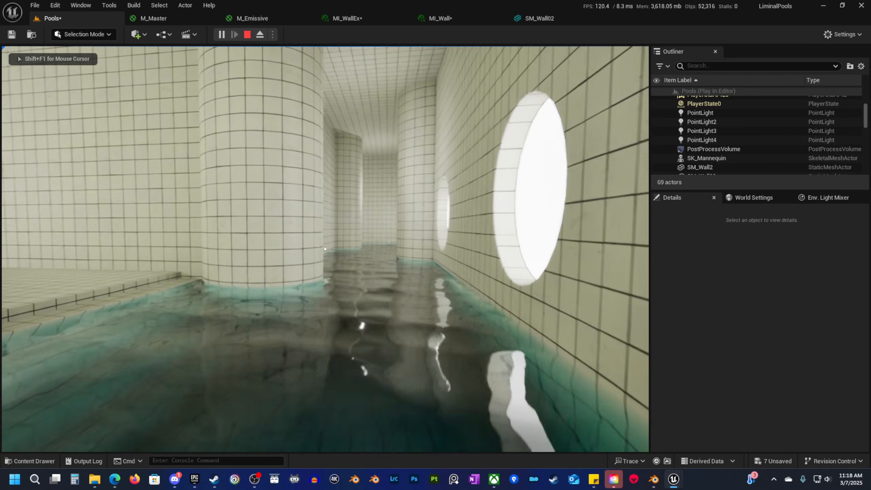
pyautogui.press('w')
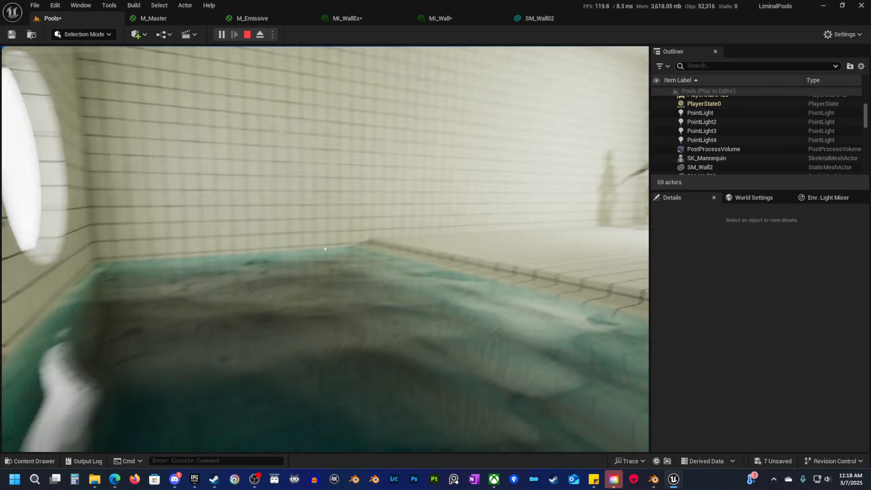
pyautogui.press('w')
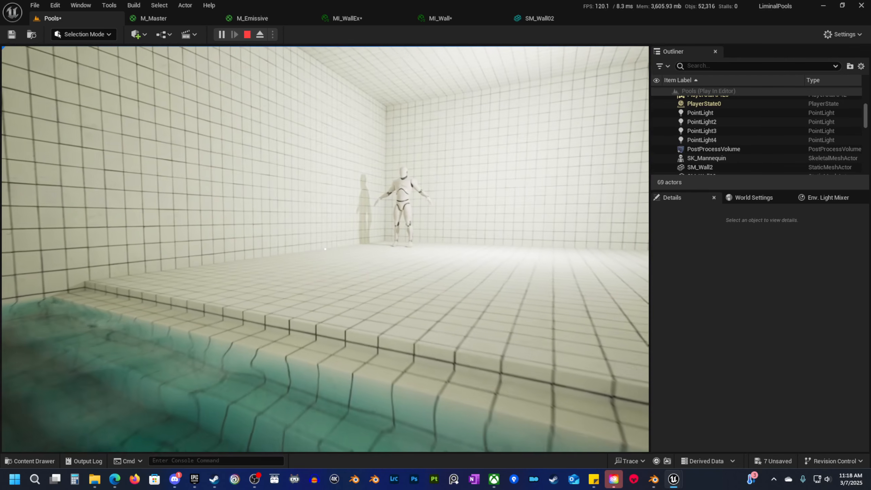
pyautogui.press('Escape')
# Place the SM_Railing03 mesh from the 01_MyContent Meshes folder on the tiled floor near the pool edge.
pyautogui.moveTo(355, 320)
pyautogui.mouseDown(button='right')
pyautogui.moveTo(164, 317)
pyautogui.moveTo(346, 328)
pyautogui.moveTo(362, 314)
pyautogui.mouseUp(button='right')
pyautogui.press('Escape')
pyautogui.press('s')
pyautogui.press('w')
pyautogui.moveTo(404, 246); pyautogui.dragTo(413, 246, button='right')
pyautogui.press('s')
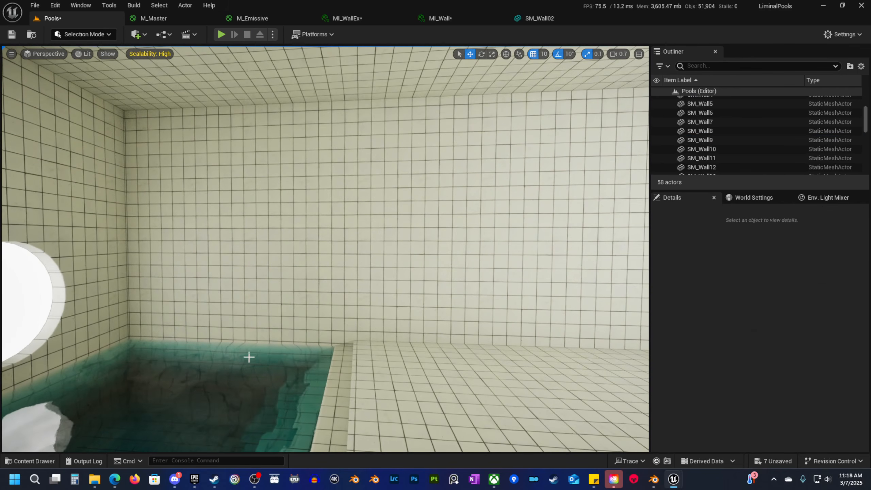
pyautogui.press('a')
pyautogui.moveTo(249, 357)
pyautogui.mouseDown(button='right')
pyautogui.moveTo(266, 351)
pyautogui.moveTo(263, 363)
pyautogui.moveTo(263, 350)
pyautogui.mouseUp(button='right')
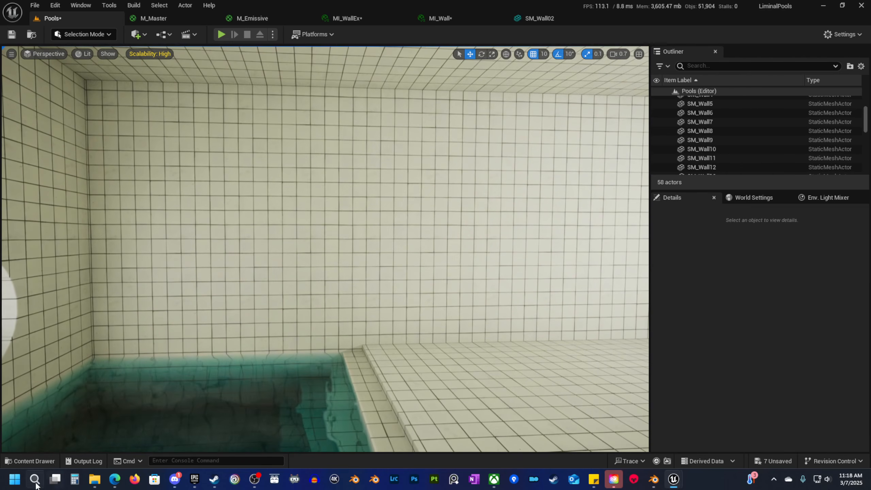
pyautogui.click(31, 461)
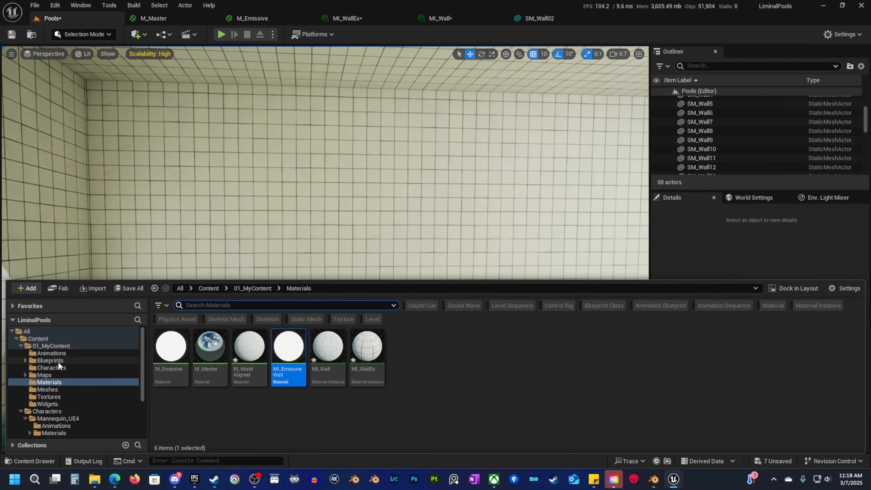
pyautogui.click(63, 389)
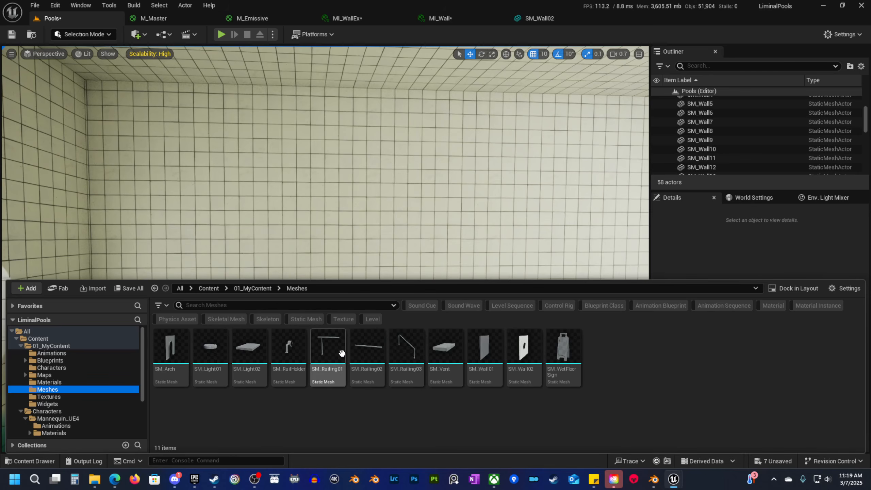
pyautogui.moveTo(410, 357); pyautogui.dragTo(415, 378)
# Rotate the railing about its vertical axis so its sloping bar runs down over the steps into the pool, and switch to moving it.
pyautogui.press('e')
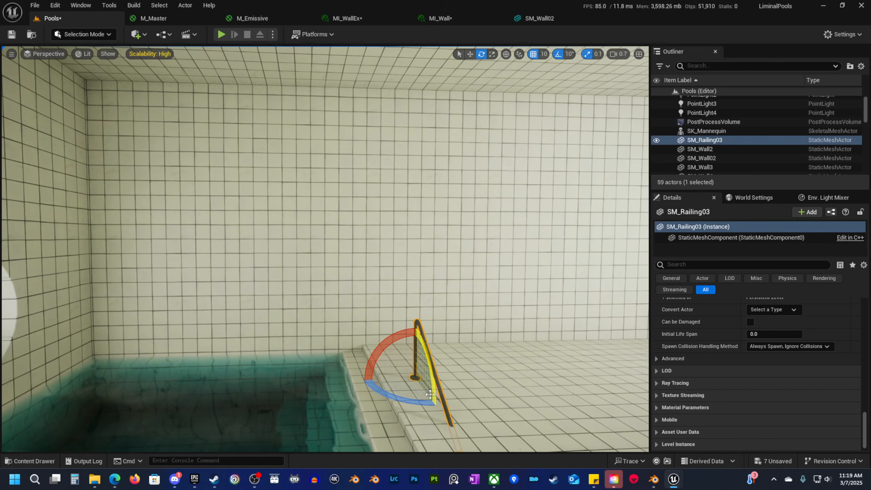
pyautogui.moveTo(438, 407); pyautogui.dragTo(360, 380)
pyautogui.moveTo(360, 381); pyautogui.dragTo(384, 408, button='right')
pyautogui.scroll(2, 355, 379)
pyautogui.press('w')
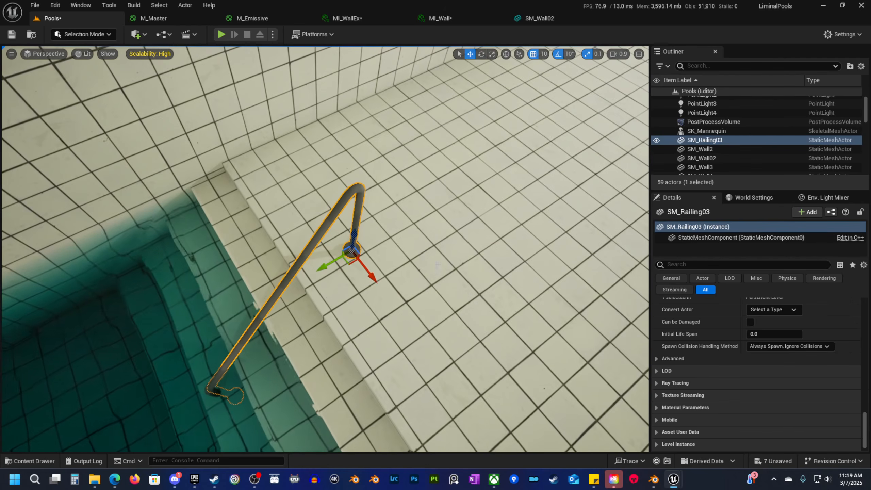
# Shift the SM_Railing03 railing over the pool steps and check where its lower end stands underwater.
pyautogui.moveTo(370, 273); pyautogui.dragTo(350, 354, button='right')
pyautogui.moveTo(206, 182); pyautogui.dragTo(331, 254)
pyautogui.moveTo(331, 254); pyautogui.dragTo(375, 244, button='right')
pyautogui.scroll(-3, 360, 274)
pyautogui.scroll(-1, 367, 261)
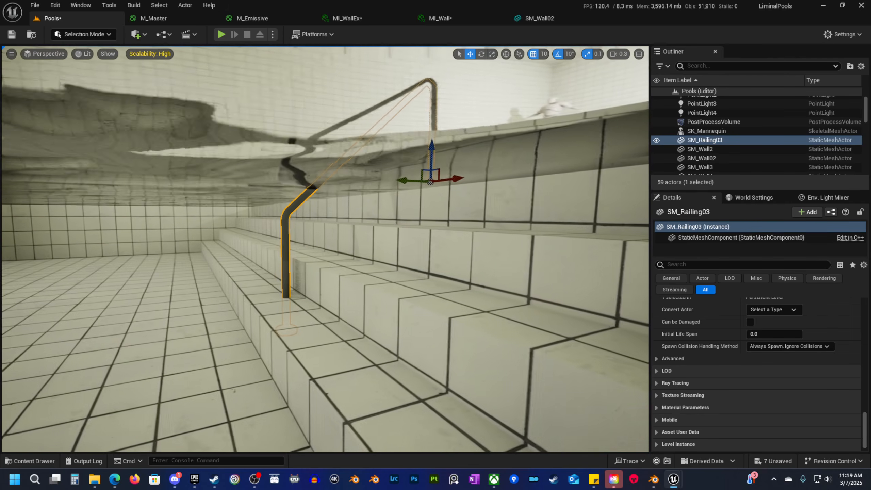
pyautogui.moveTo(428, 182); pyautogui.dragTo(421, 206, button='right')
pyautogui.scroll(2, 420, 201)
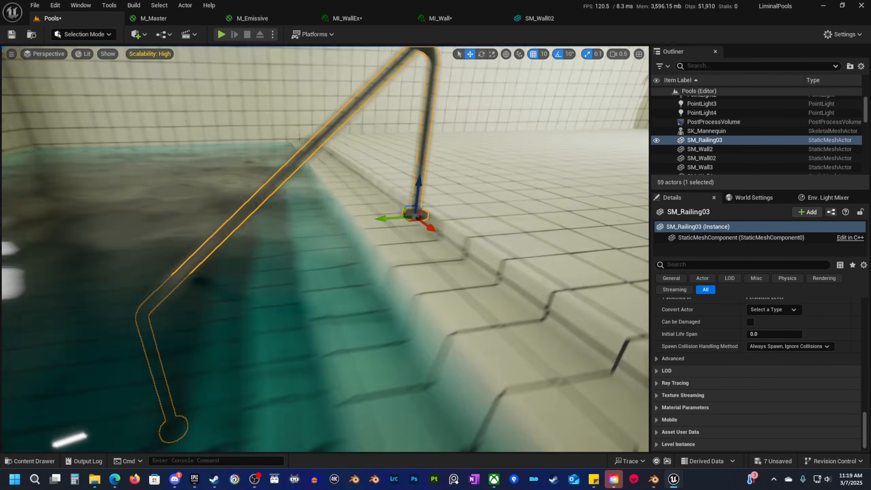
# Delete the SM_Railing03 railing from the pool steps.
pyautogui.moveTo(406, 282)
pyautogui.mouseDown(button='right')
pyautogui.moveTo(406, 275)
pyautogui.moveTo(406, 282)
pyautogui.mouseUp(button='right')
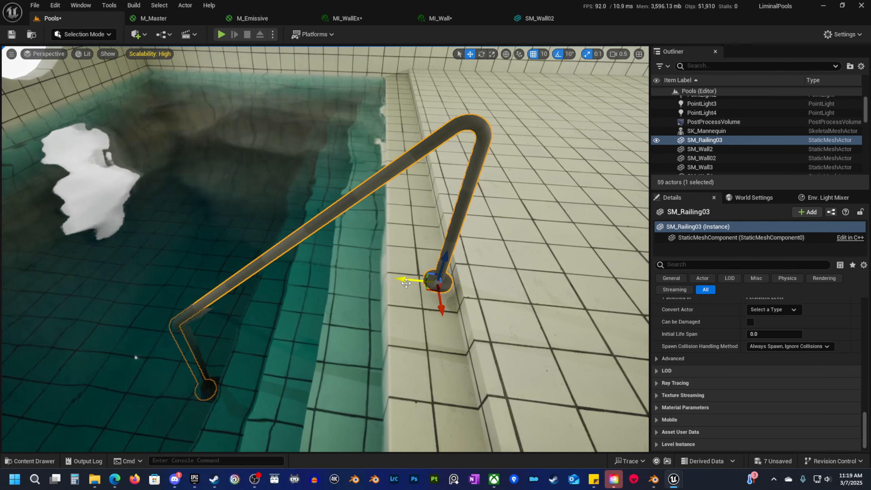
pyautogui.moveTo(462, 281); pyautogui.dragTo(459, 264, button='right')
pyautogui.press('Delete')
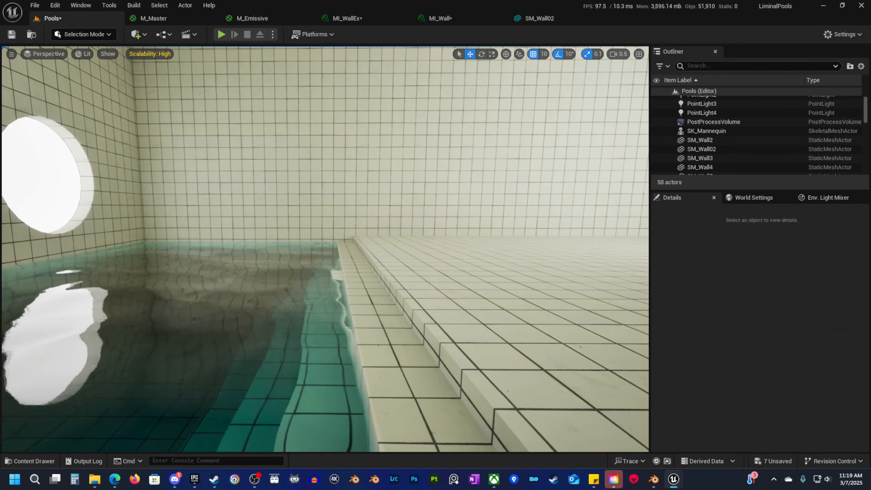
# Place the SM_Railing02 mesh on the floor beside the pool steps and rotate it 90° about its vertical axis toward the pool.
pyautogui.moveTo(285, 313); pyautogui.dragTo(285, 295, button='right')
pyautogui.click(36, 462)
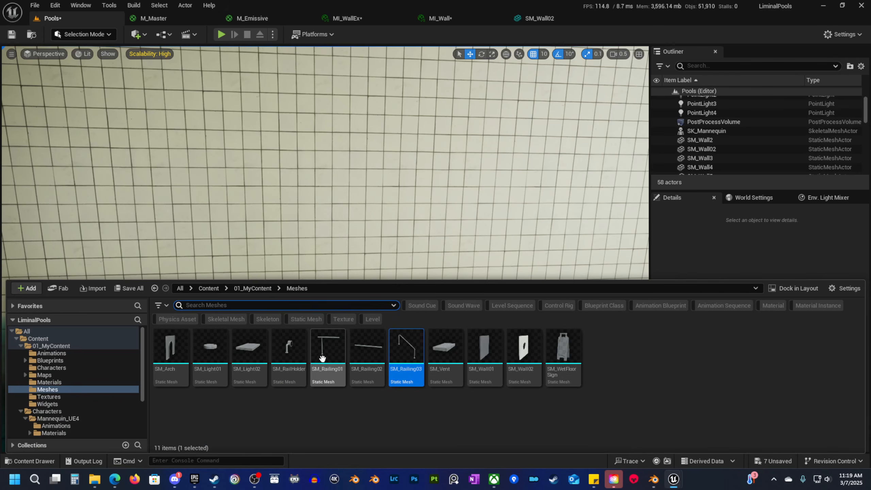
pyautogui.moveTo(369, 355); pyautogui.dragTo(334, 321)
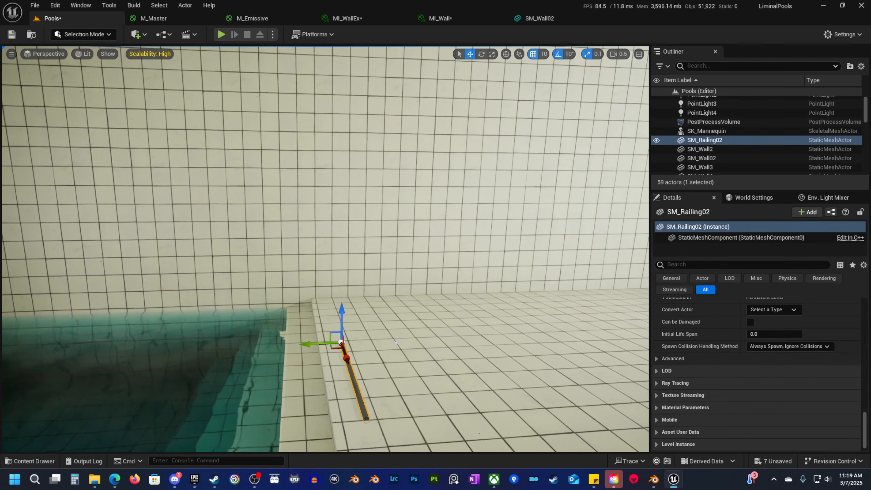
pyautogui.moveTo(335, 321); pyautogui.dragTo(343, 322, button='right')
pyautogui.press('e')
pyautogui.moveTo(326, 328); pyautogui.dragTo(266, 323)
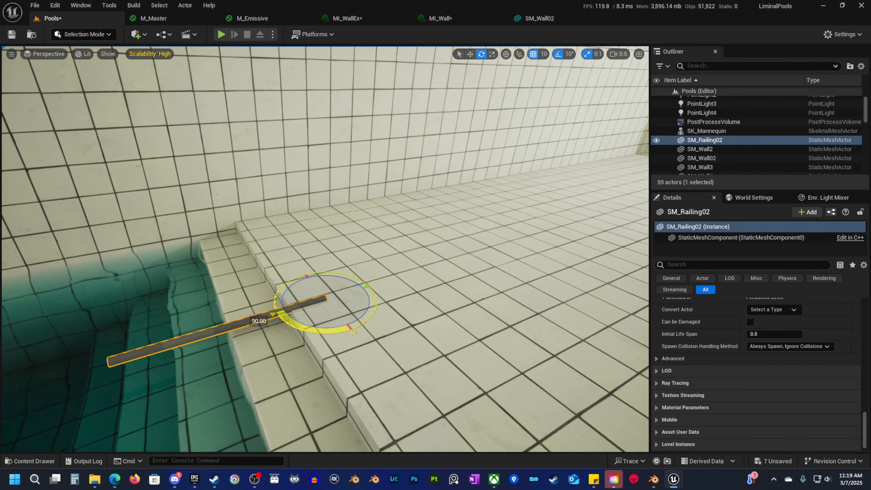
# Raise the straight railing above the steps and move it beside the tiled wall, at about X -750, Y 380, Z 180.
pyautogui.moveTo(329, 274); pyautogui.dragTo(297, 123)
pyautogui.moveTo(298, 124); pyautogui.dragTo(335, 154, button='right')
pyautogui.moveTo(336, 181); pyautogui.dragTo(206, 164)
pyautogui.moveTo(206, 164); pyautogui.dragTo(153, 151, button='right')
pyautogui.press('w')
pyautogui.scroll(-3, 206, 164)
pyautogui.moveTo(375, 170); pyautogui.dragTo(253, 156)
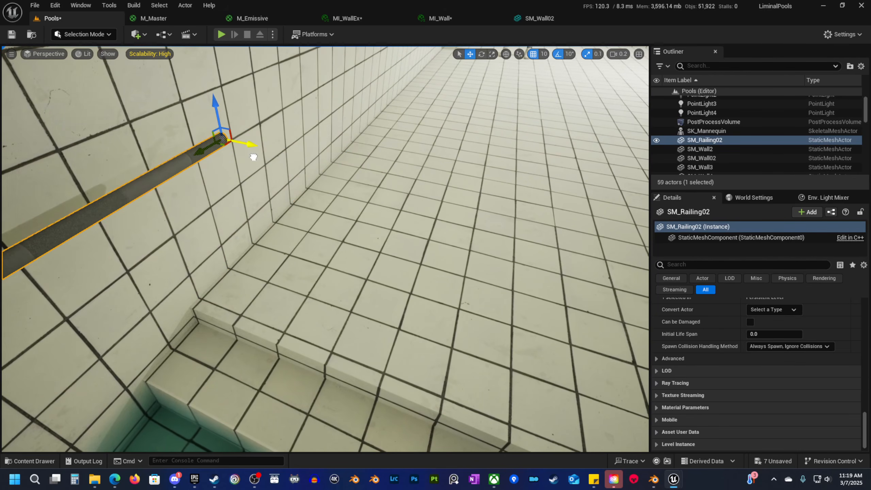
# Place the SM_RailHolder mesh on the tiled wall near the railing's end and move it out toward the bar.
pyautogui.moveTo(206, 381); pyautogui.dragTo(170, 378, button='right')
pyautogui.click(35, 460)
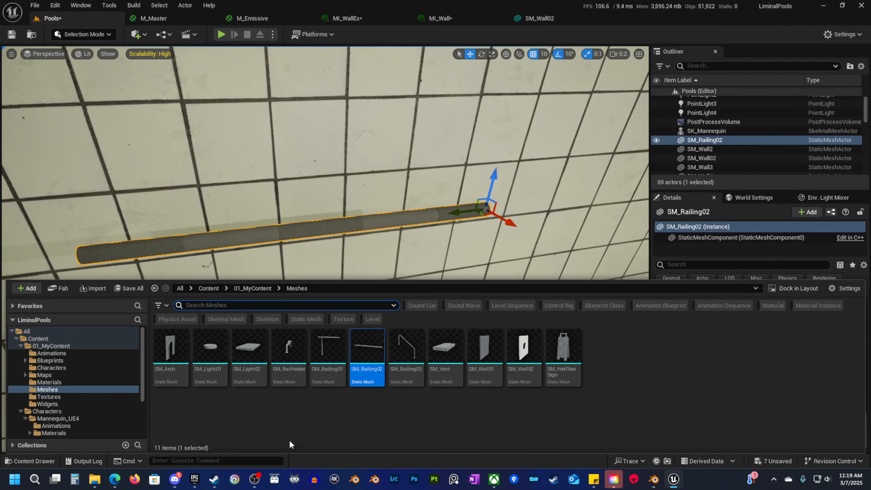
pyautogui.moveTo(288, 353); pyautogui.dragTo(472, 183)
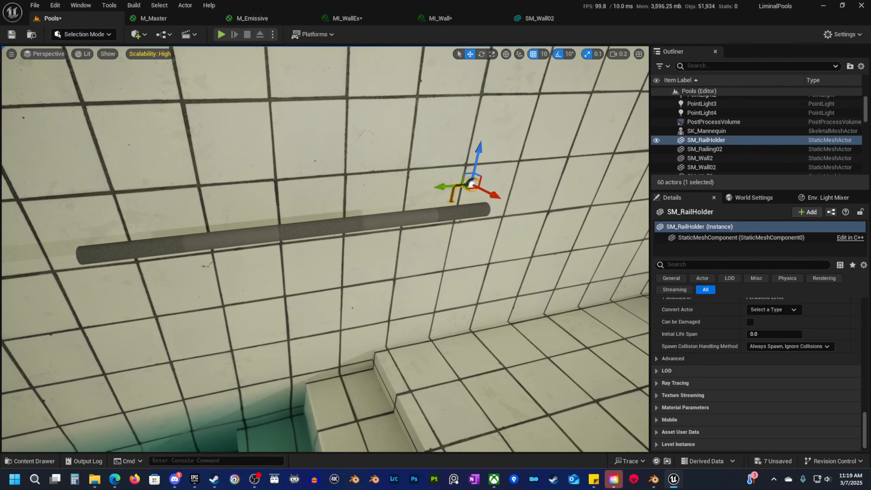
pyautogui.press('f')
pyautogui.moveTo(472, 183); pyautogui.dragTo(474, 165, button='right')
pyautogui.moveTo(468, 273); pyautogui.dragTo(530, 311)
# Give the rail holder the same location as the straight railing: X -750, Y 380, Z 180.
pyautogui.moveTo(530, 310); pyautogui.dragTo(367, 301, button='right')
pyautogui.click(368, 301)
pyautogui.scroll(-6, 722, 325)
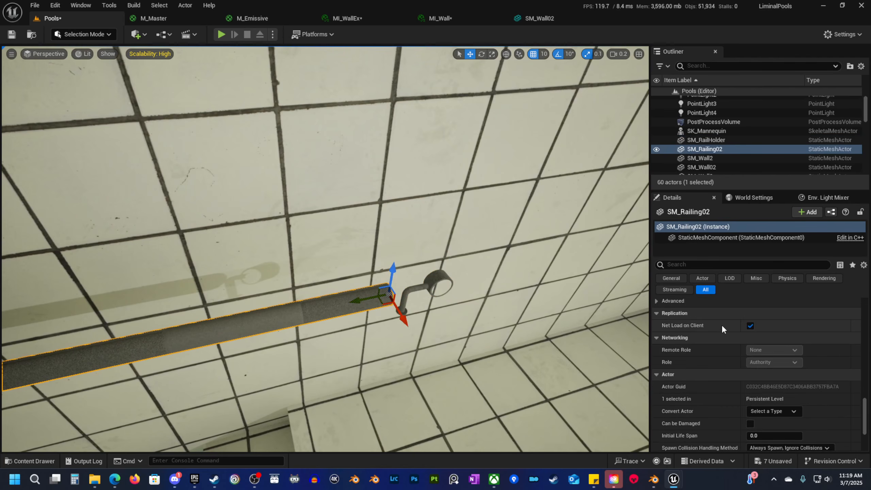
pyautogui.scroll(8, 722, 338)
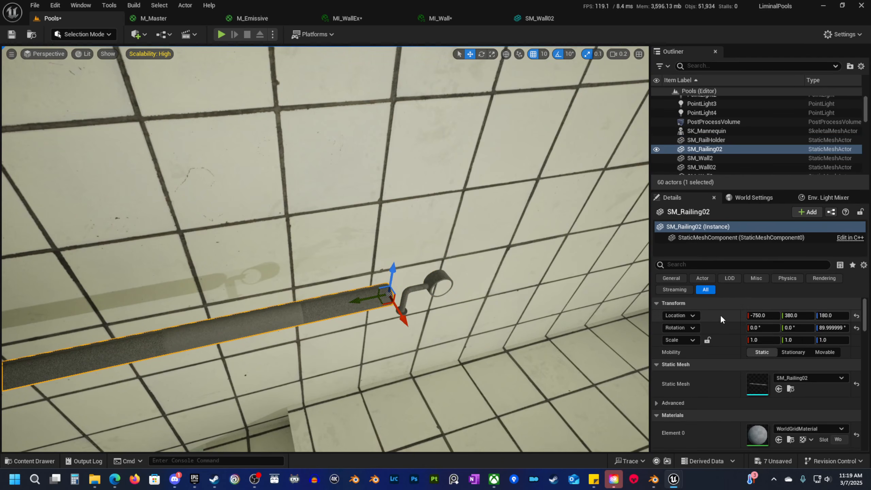
pyautogui.moveTo(432, 284); pyautogui.dragTo(425, 287, button='right')
pyautogui.click(433, 283)
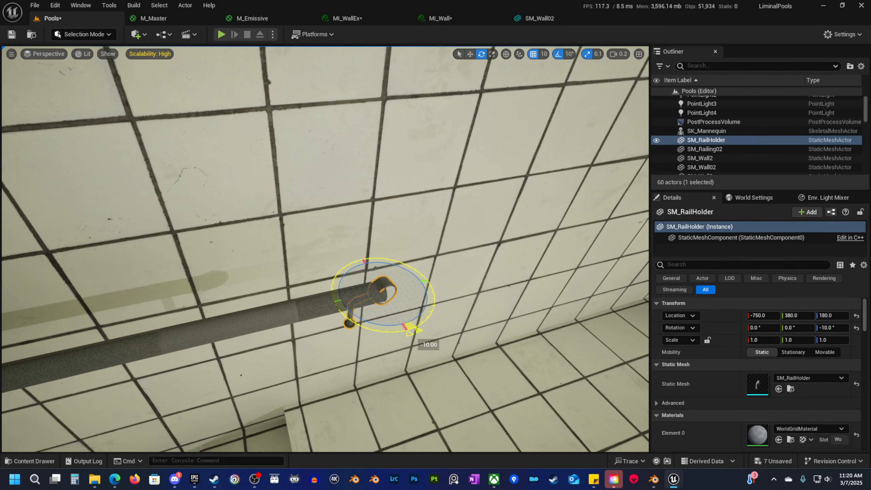
# Rotate the rail holder to -90° about its vertical axis so its ring lines up with the railing.
pyautogui.press('d')
pyautogui.moveTo(393, 332); pyautogui.dragTo(357, 342, button='right')
pyautogui.press('w')
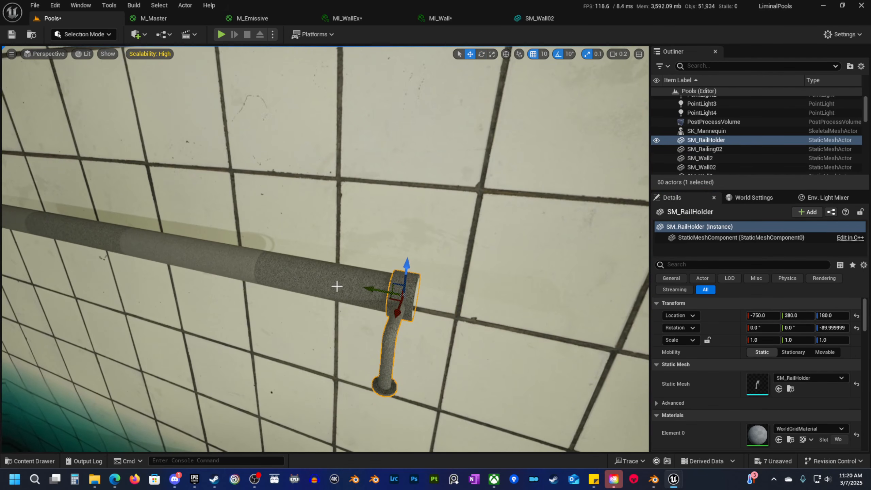
# Rotate the holder and railing together -90° about the bar so the bracket faces the wall, and tilt them 30° down toward the pool.
pyautogui.keyDown('shift'); pyautogui.click(337, 286); pyautogui.keyUp('shift')
pyautogui.press('d')
pyautogui.moveTo(337, 286); pyautogui.dragTo(268, 284, button='right')
pyautogui.press('e')
pyautogui.moveTo(383, 281); pyautogui.dragTo(346, 338)
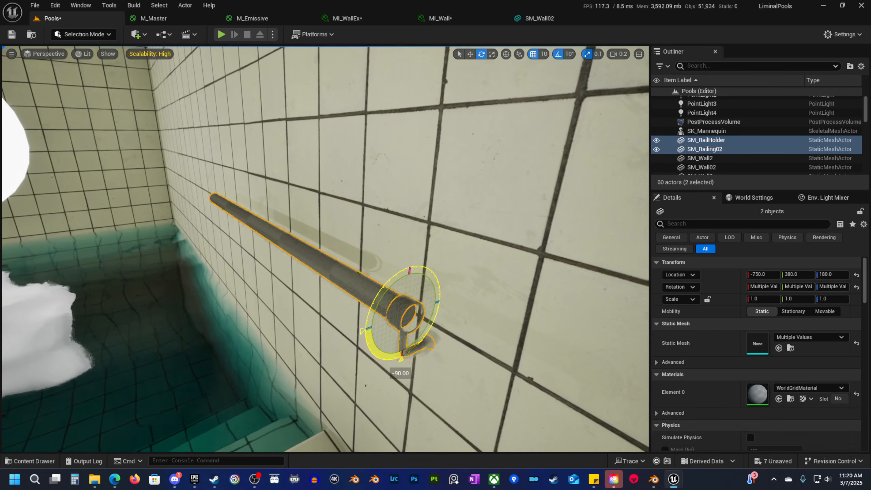
pyautogui.moveTo(410, 264); pyautogui.dragTo(390, 262)
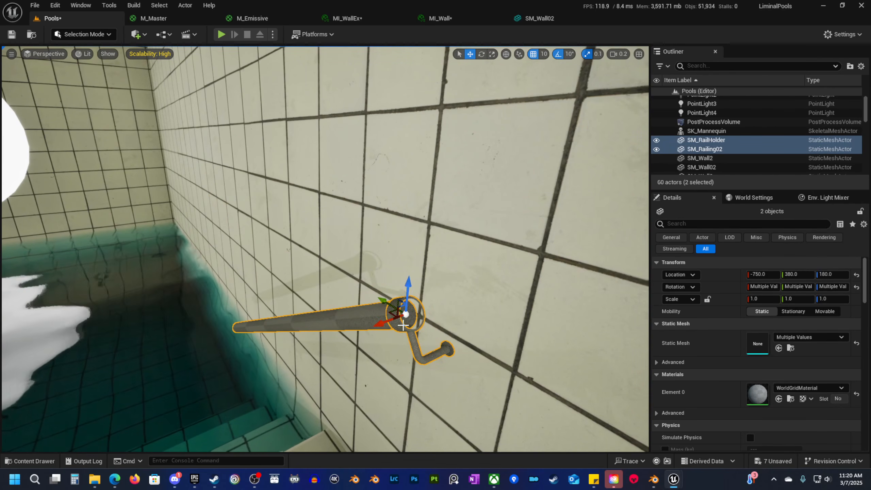
# Move the railing and holder with grid snapping off until the bracket meets the wall, at about X -764.4.
pyautogui.press('d')
pyautogui.moveTo(403, 325); pyautogui.dragTo(336, 324, button='right')
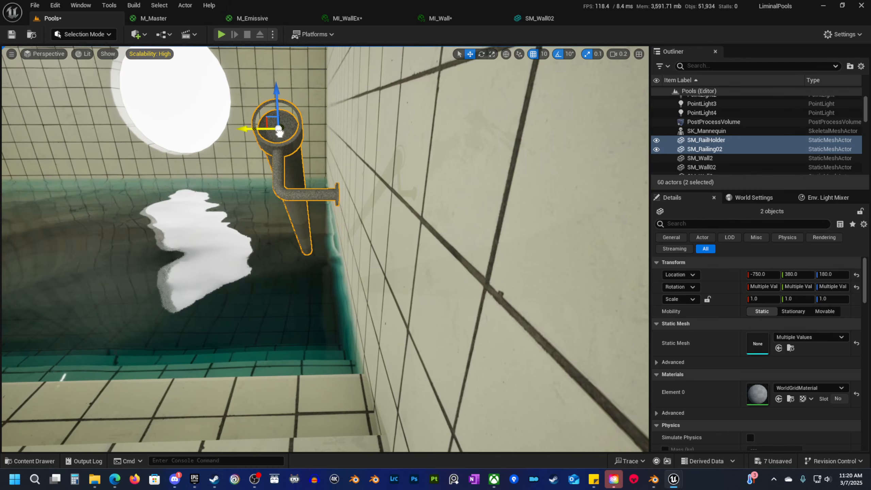
pyautogui.moveTo(279, 133); pyautogui.dragTo(320, 135)
pyautogui.press('d')
pyautogui.moveTo(355, 158); pyautogui.dragTo(374, 135, button='right')
pyautogui.click(542, 54)
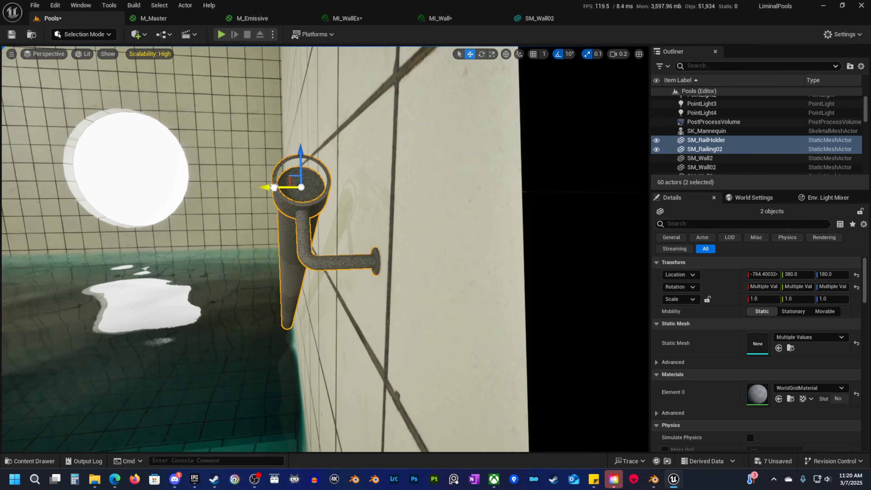
# Try to duplicate the railing and holder down the slope along the world axes, and undo the copy.
pyautogui.moveTo(296, 210); pyautogui.dragTo(455, 209, button='right')
pyautogui.press('s')
pyautogui.scroll(1, 360, 227)
pyautogui.press('w')
pyautogui.press('s')
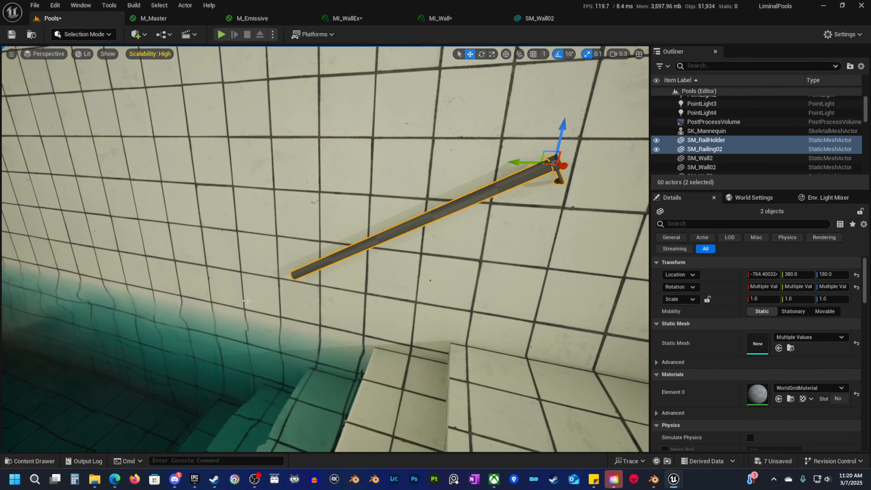
pyautogui.moveTo(217, 314); pyautogui.dragTo(247, 297, button='right')
pyautogui.keyDown('alt'); pyautogui.moveTo(459, 217); pyautogui.dragTo(264, 315); pyautogui.keyUp('alt')
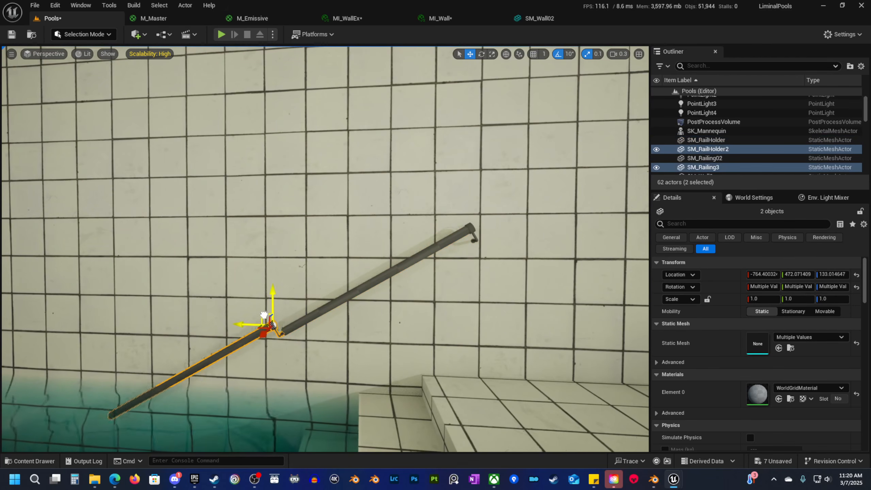
pyautogui.hotkey('ctrl', 'z')
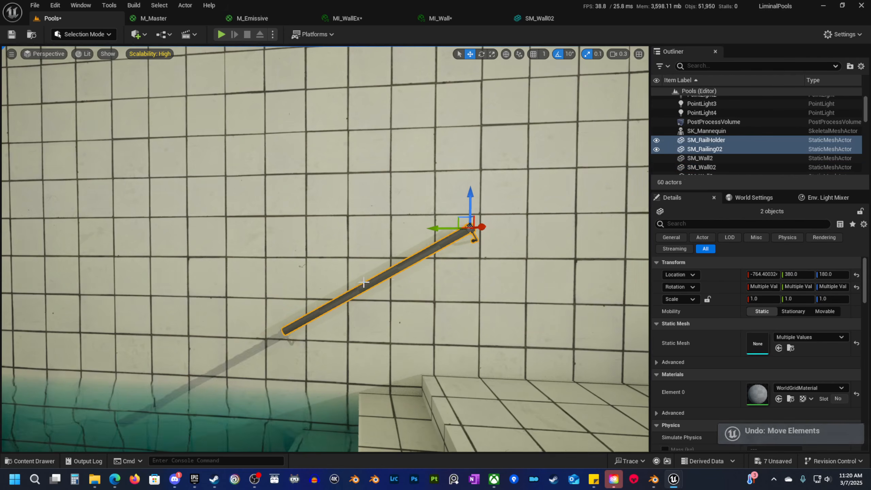
# Switch the transform gizmo to local space and turn on position grid snapping at 10 units.
pyautogui.click(506, 54)
pyautogui.scroll(-3, 522, 57)
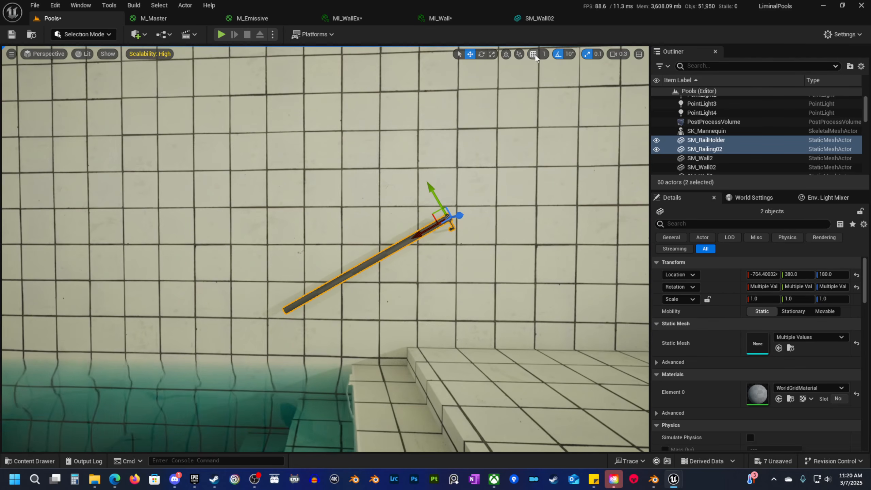
pyautogui.click(533, 54)
pyautogui.click(545, 55)
pyautogui.click(558, 100)
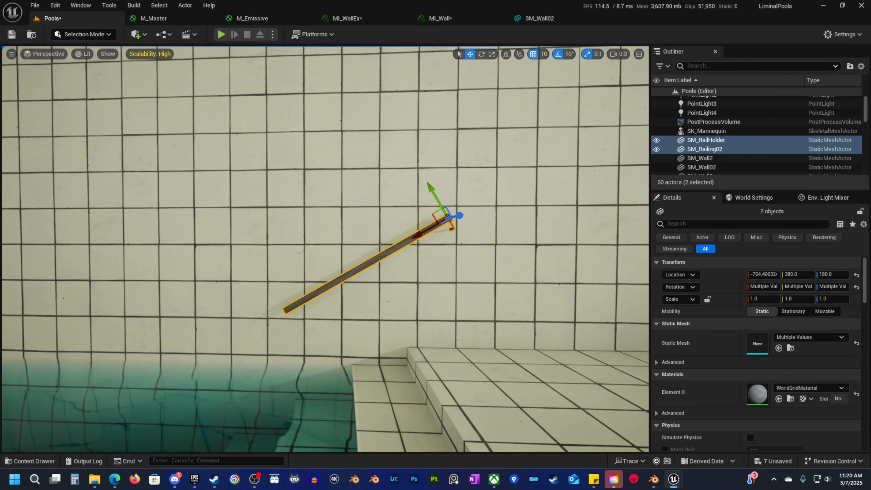
# Duplicate the railing and holder along the railing's own axis so the copy continues the bar down into the water.
pyautogui.moveTo(498, 179); pyautogui.dragTo(480, 179, button='right')
pyautogui.keyDown('alt'); pyautogui.moveTo(448, 240); pyautogui.dragTo(296, 341); pyautogui.keyUp('alt')
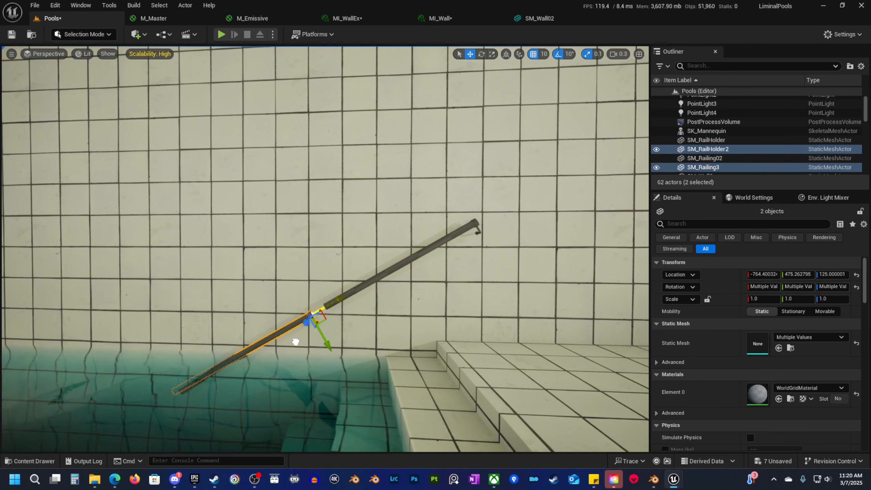
pyautogui.moveTo(381, 309)
pyautogui.mouseDown(button='right')
pyautogui.moveTo(391, 330)
pyautogui.moveTo(381, 310)
pyautogui.moveTo(366, 318)
pyautogui.moveTo(380, 302)
pyautogui.moveTo(445, 295)
pyautogui.moveTo(381, 306)
pyautogui.mouseUp(button='right')
pyautogui.press('s')
pyautogui.scroll(1, 367, 318)
pyautogui.press('w')
pyautogui.scroll(1, 377, 302)
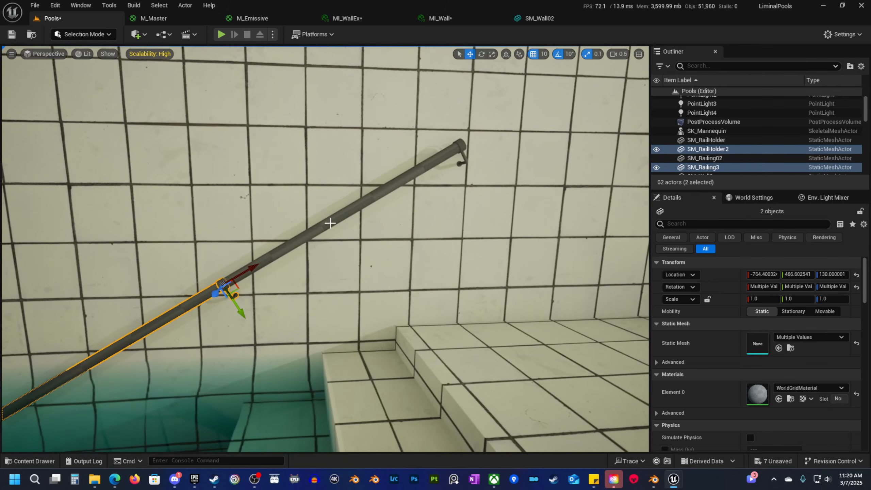
# Scale both railing sections and their holders together to 1.5 and reposition them so the brackets meet the wall.
pyautogui.moveTo(465, 162); pyautogui.dragTo(416, 185, button='right')
pyautogui.press('r')
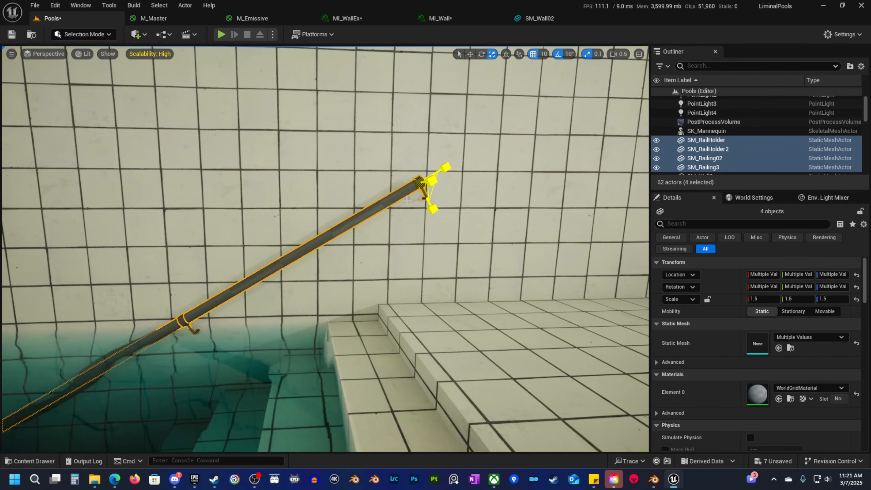
pyautogui.press('w')
pyautogui.scroll(-3, 408, 201)
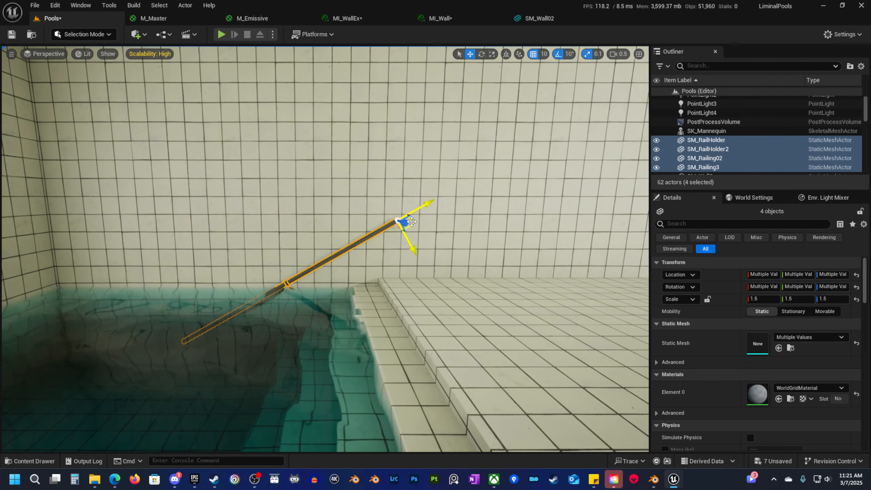
pyautogui.moveTo(469, 171); pyautogui.dragTo(384, 155, button='right')
pyautogui.scroll(-2, 460, 173)
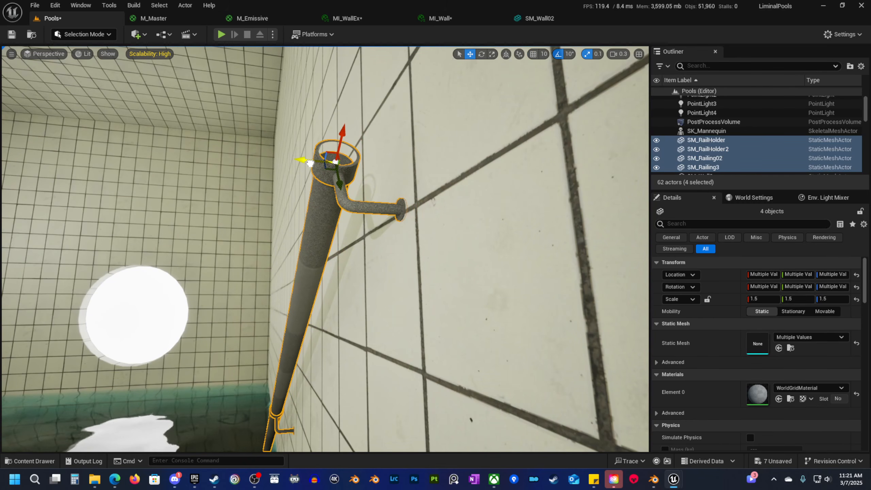
pyautogui.moveTo(385, 155); pyautogui.dragTo(360, 170, button='right')
pyautogui.scroll(2, 377, 158)
# Duplicate the middle rail holder along the slope and position the copy near the railing's lower end at the water.
pyautogui.moveTo(511, 226); pyautogui.dragTo(511, 223, button='right')
pyautogui.click(511, 223)
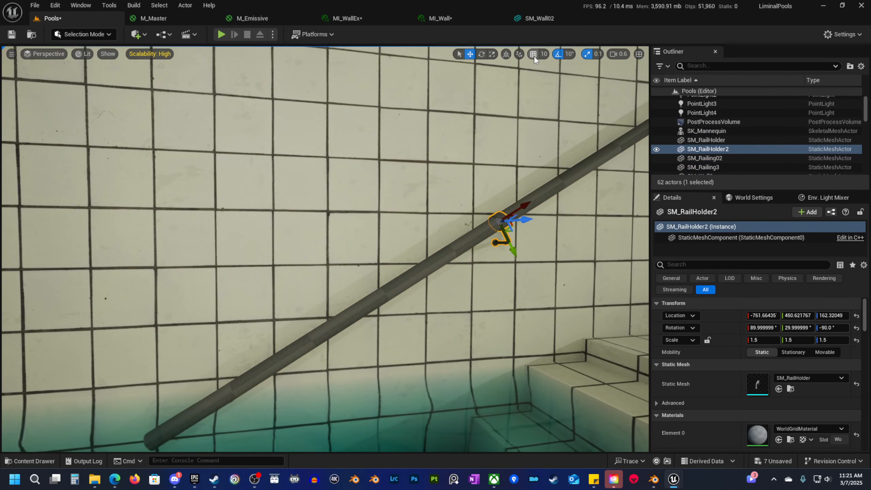
pyautogui.keyDown('alt'); pyautogui.moveTo(522, 202); pyautogui.dragTo(267, 362); pyautogui.keyUp('alt')
pyautogui.moveTo(267, 362); pyautogui.dragTo(266, 361, button='right')
pyautogui.moveTo(454, 214); pyautogui.dragTo(222, 330)
pyautogui.scroll(-5, 223, 330)
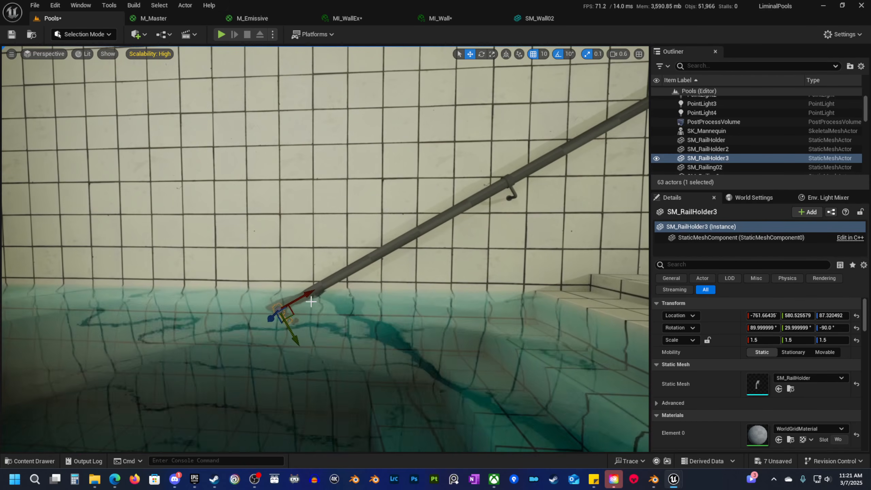
pyautogui.moveTo(305, 292); pyautogui.dragTo(329, 287)
# Slide the uppermost rail holder down along the railing, inward from the bar's end.
pyautogui.moveTo(417, 263); pyautogui.dragTo(416, 263, button='right')
pyautogui.click(386, 254)
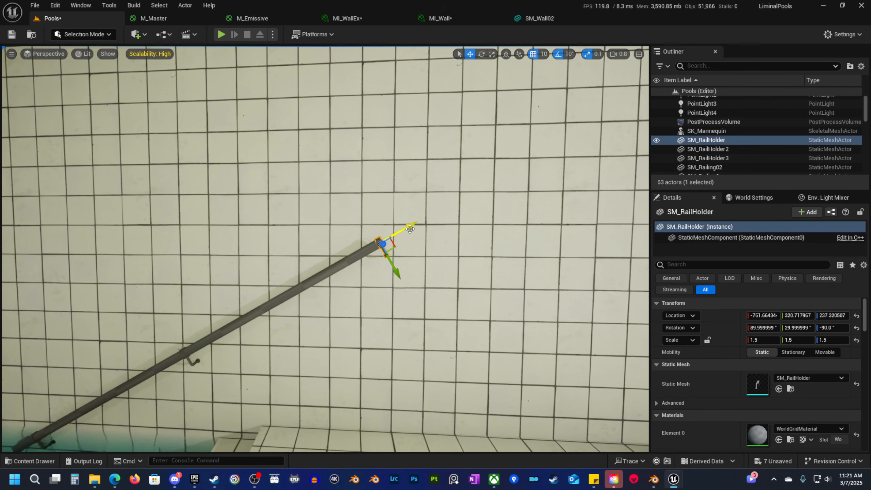
pyautogui.moveTo(437, 266); pyautogui.dragTo(421, 288, button='right')
pyautogui.press('Escape')
# Play-test the level from the floor by the steps, walk along the new wall railing into the pool, and stop the session.
pyautogui.press('s')
pyautogui.rightClick(421, 349)
pyautogui.click(443, 340)
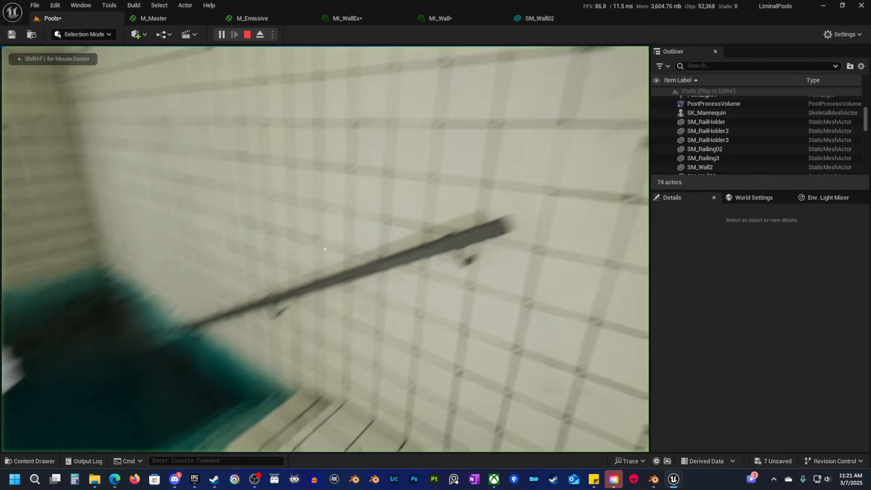
pyautogui.press('w')
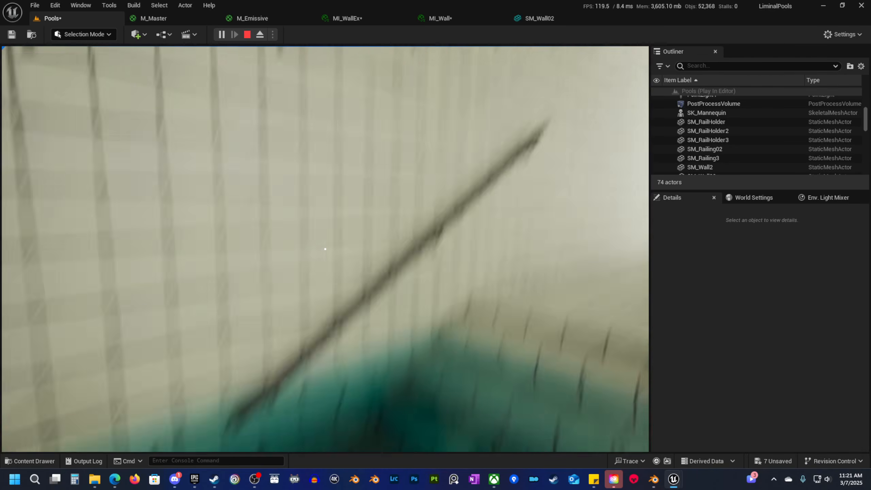
pyautogui.press('Escape')
# Open SM_RailHolder, SM_Railing01, SM_Railing02 and SM_Railing03 for editing, and browse to the project's Materials folder.
pyautogui.press('w')
pyautogui.moveTo(582, 293); pyautogui.dragTo(579, 240, button='right')
pyautogui.scroll(-4, 582, 293)
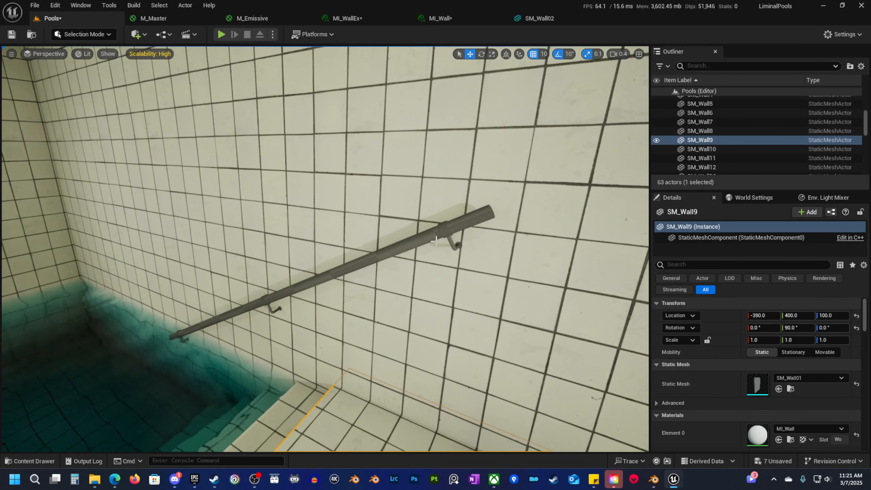
pyautogui.click(33, 461)
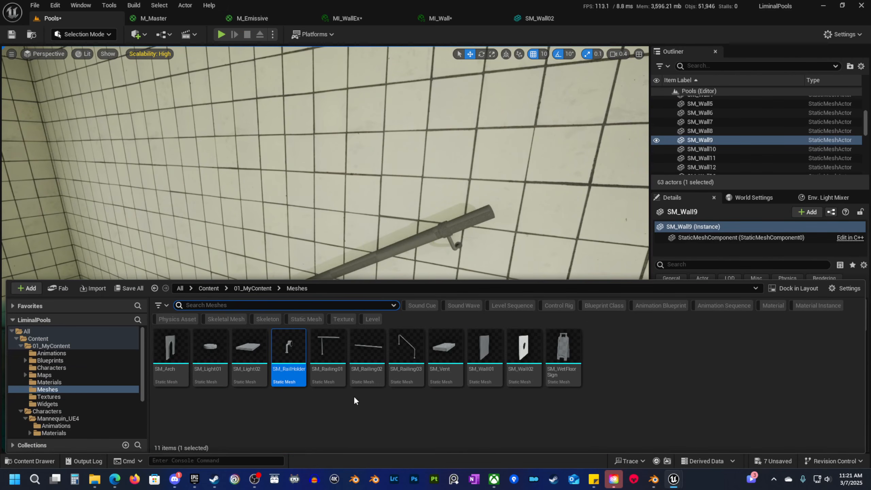
pyautogui.doubleClick(288, 351)
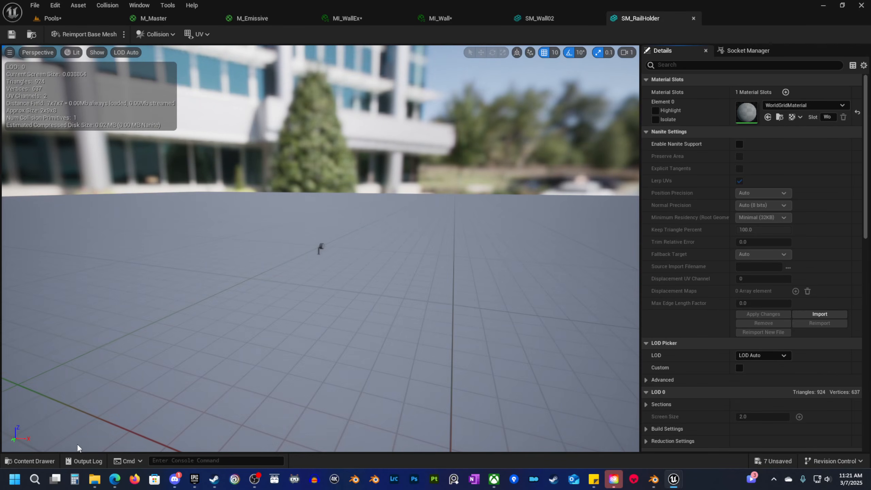
pyautogui.click(33, 461)
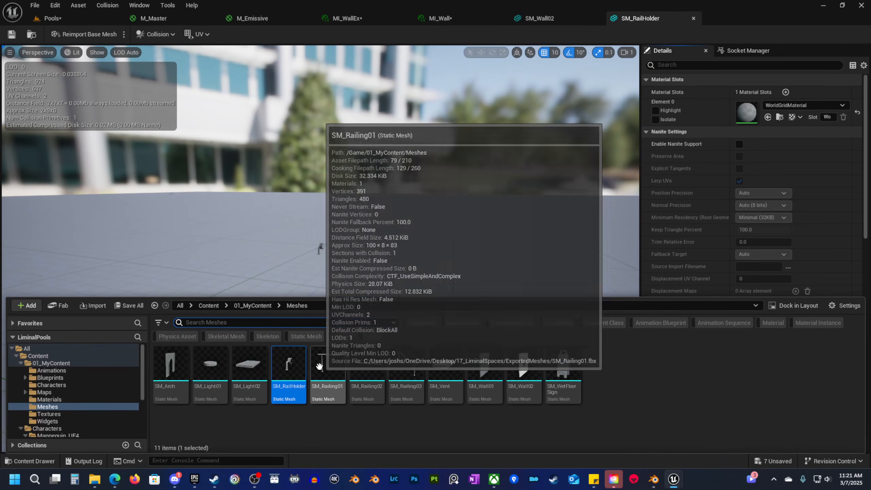
pyautogui.doubleClick(319, 367)
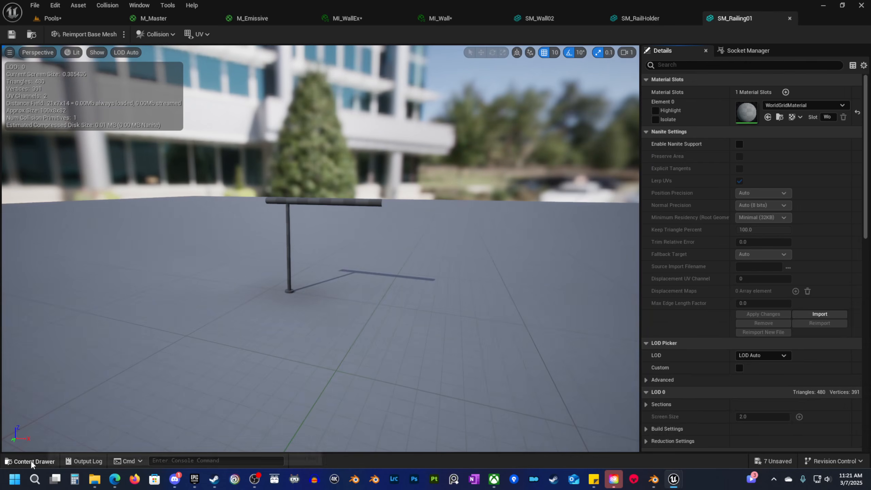
pyautogui.click(31, 460)
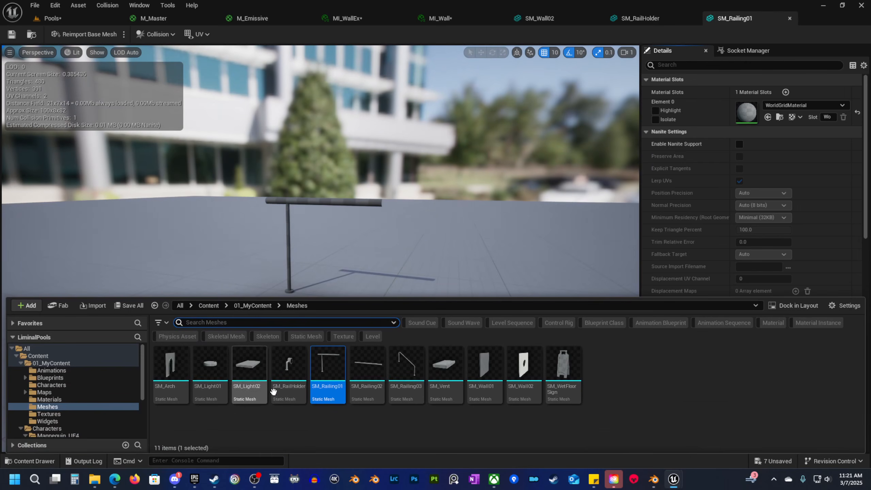
pyautogui.doubleClick(367, 365)
pyautogui.click(41, 462)
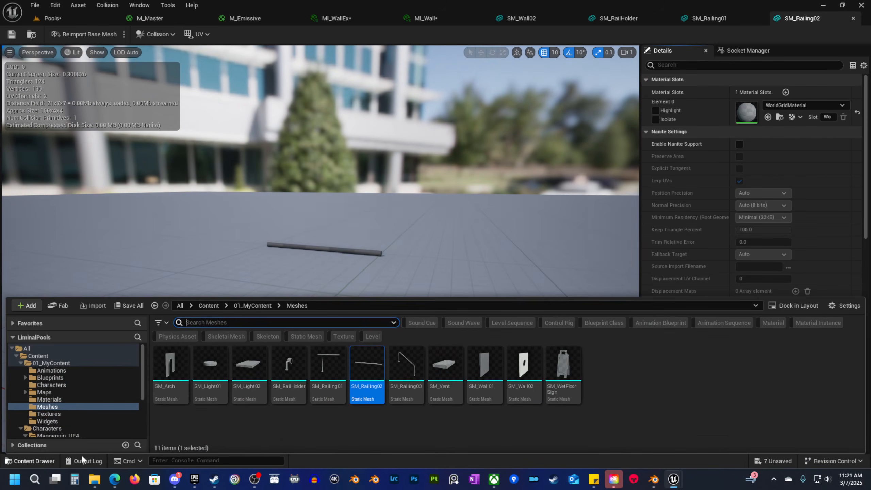
pyautogui.doubleClick(406, 365)
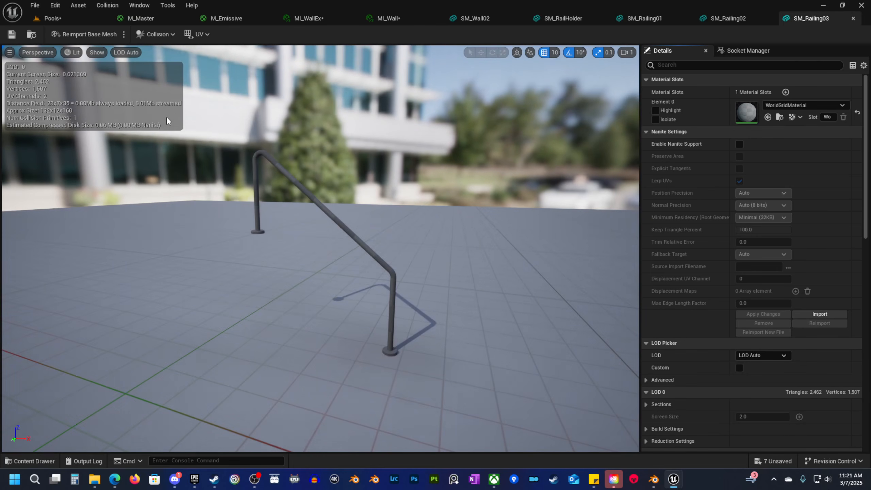
pyautogui.click(31, 460)
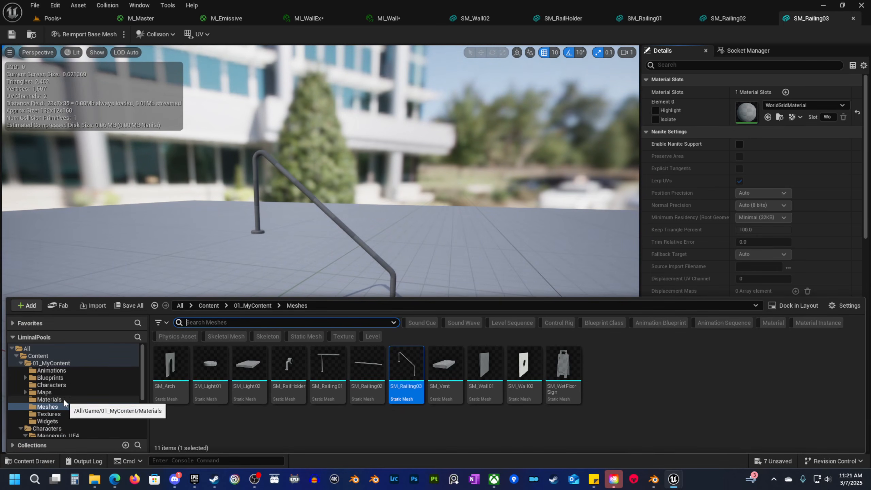
pyautogui.click(64, 399)
pyautogui.click(210, 369)
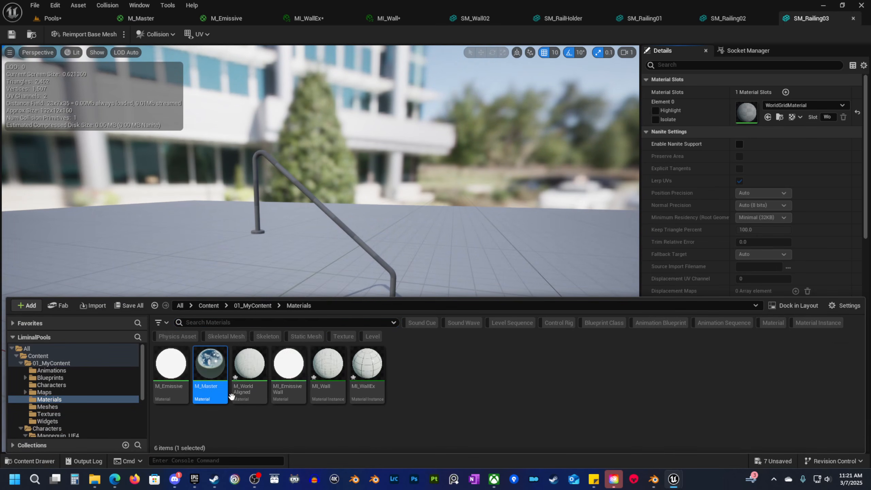
pyautogui.hotkey('ctrl', 'd')
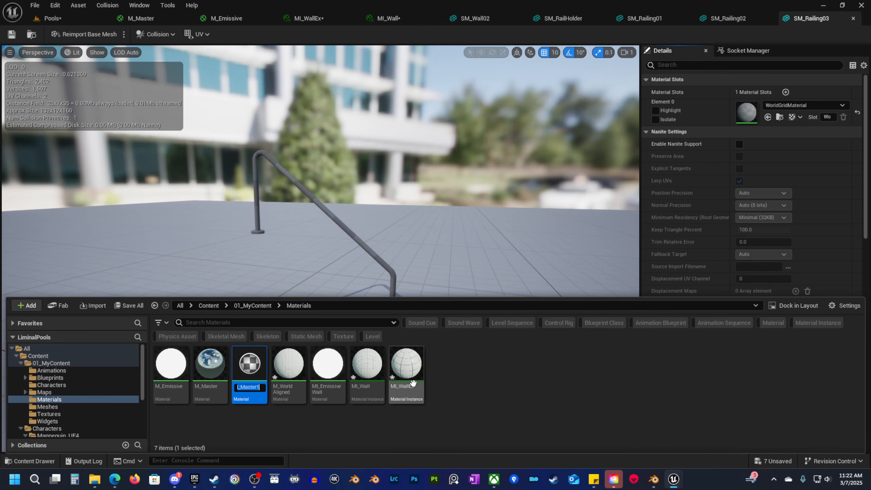
pyautogui.press('Return')
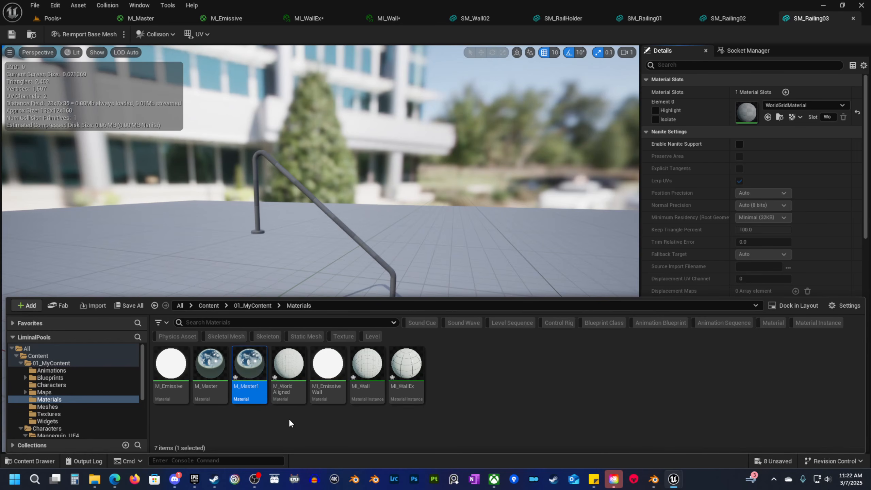
pyautogui.press('Delete')
pyautogui.click(373, 384)
# Create a material instance of M_Master named MI_Metal.
pyautogui.rightClick(222, 369)
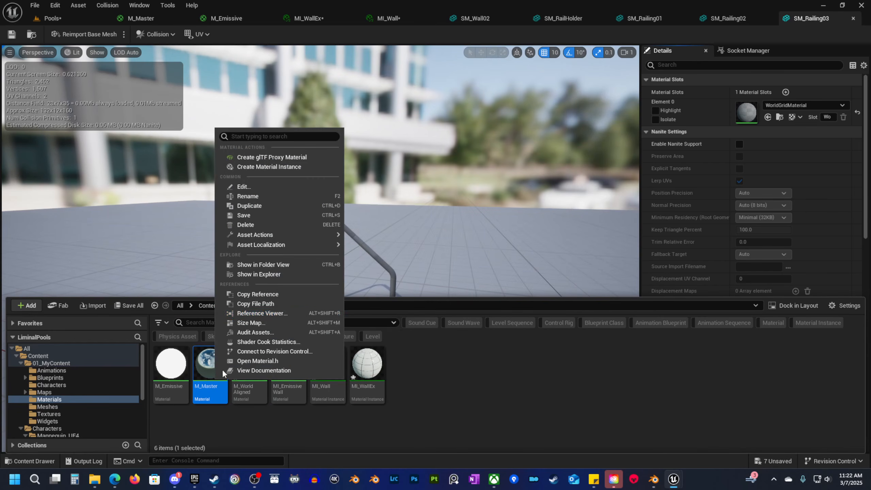
pyautogui.click(294, 167)
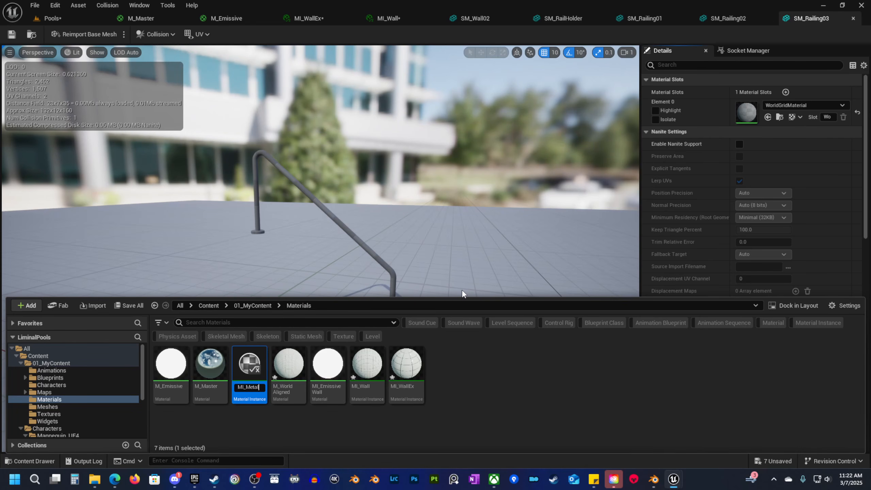
pyautogui.press('Return')
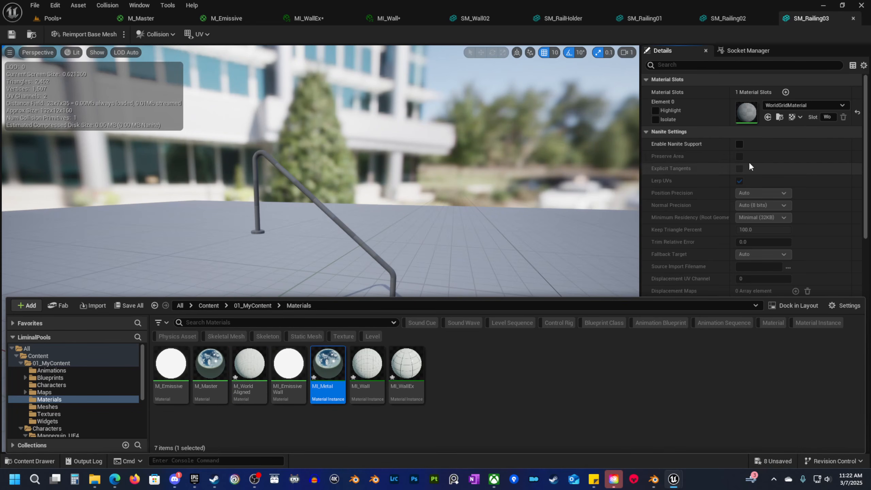
# Assign MI_Metal to the material slot of SM_Railing03, SM_Railing02, SM_Railing01 and SM_RailHolder.
pyautogui.click(768, 117)
pyautogui.press('w')
pyautogui.moveTo(459, 238); pyautogui.dragTo(434, 238, button='right')
pyautogui.click(728, 18)
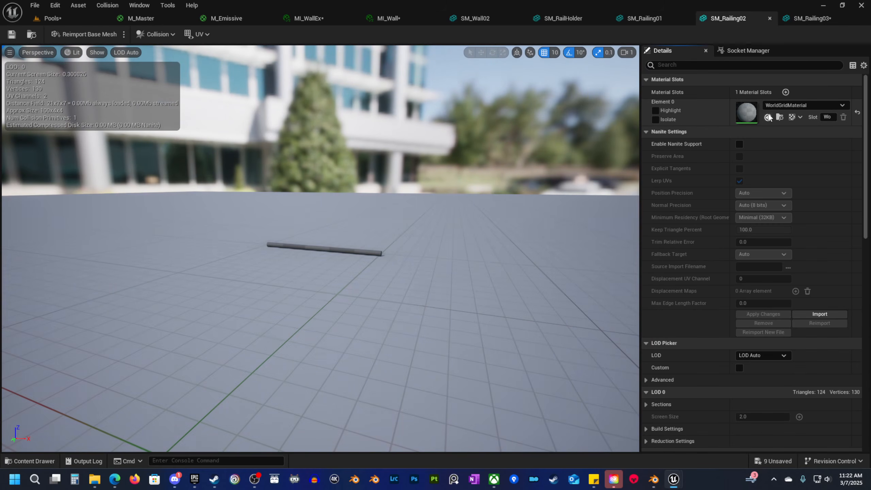
pyautogui.click(769, 118)
pyautogui.click(657, 18)
pyautogui.click(768, 117)
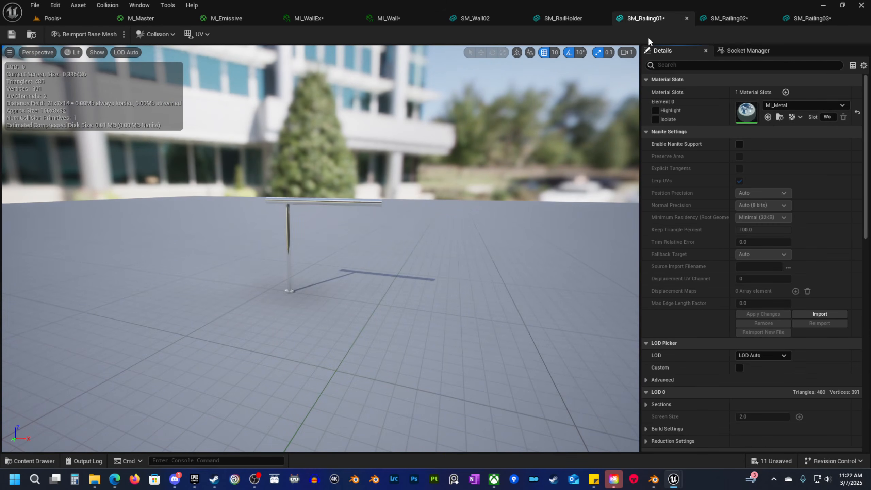
pyautogui.click(563, 18)
pyautogui.click(768, 117)
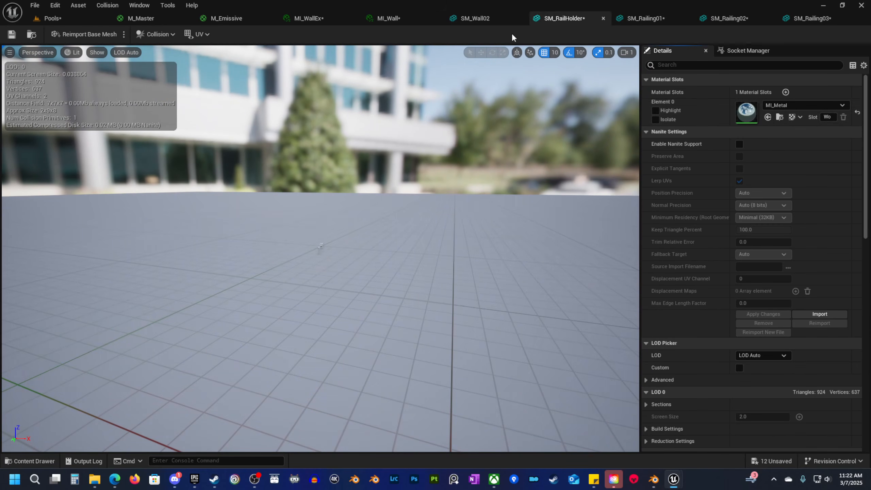
pyautogui.click(477, 18)
pyautogui.click(576, 19)
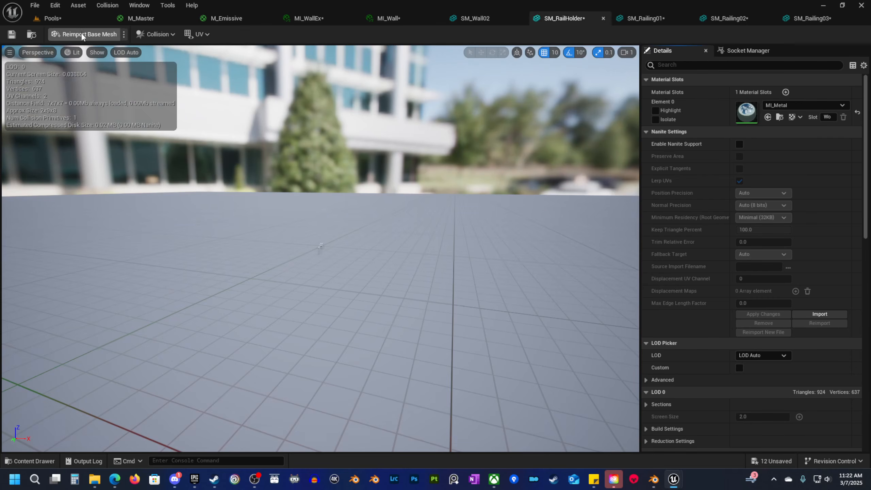
# Examine how the metal material looks on the wall railing beside the steps in the Pools level.
pyautogui.click(51, 18)
pyautogui.moveTo(326, 165)
pyautogui.mouseDown(button='right')
pyautogui.moveTo(360, 160)
pyautogui.moveTo(316, 168)
pyautogui.moveTo(258, 164)
pyautogui.moveTo(374, 171)
pyautogui.moveTo(335, 165)
pyautogui.mouseUp(button='right')
pyautogui.press('w')
pyautogui.press('s')
pyautogui.scroll(1, 315, 170)
pyautogui.scroll(1, 329, 172)
pyautogui.scroll(2, 374, 172)
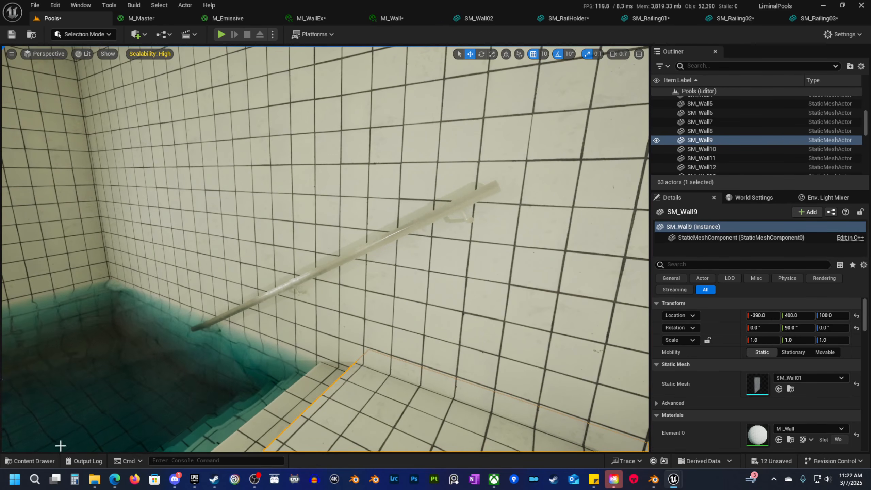
# Create a new material named M_Metal in the Materials folder and open its graph.
pyautogui.hotkey('ctrl', 'space')
pyautogui.rightClick(473, 391)
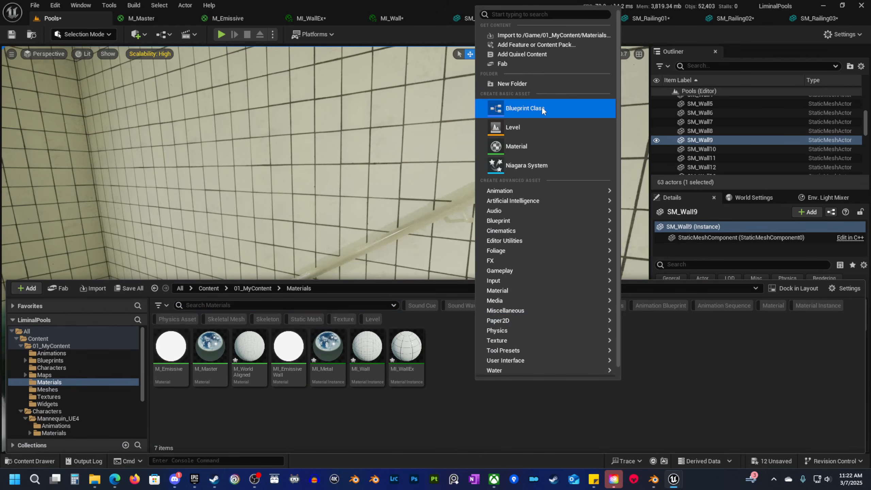
pyautogui.click(517, 146)
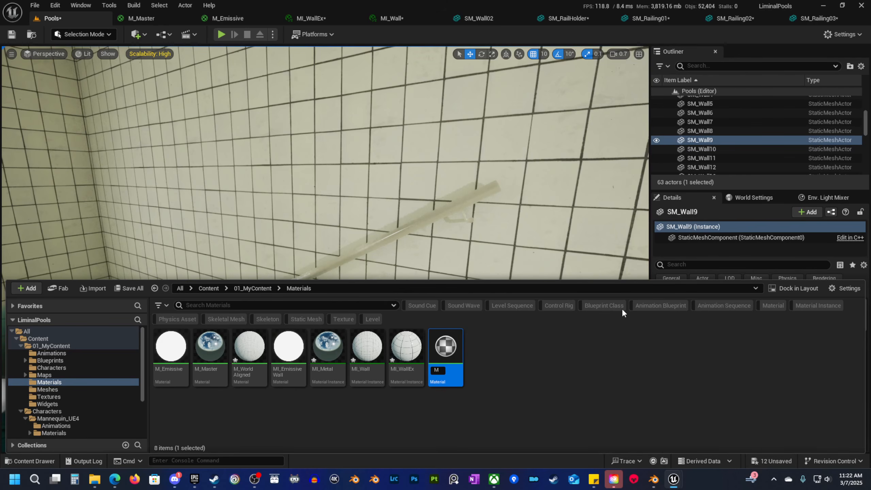
pyautogui.press('Return')
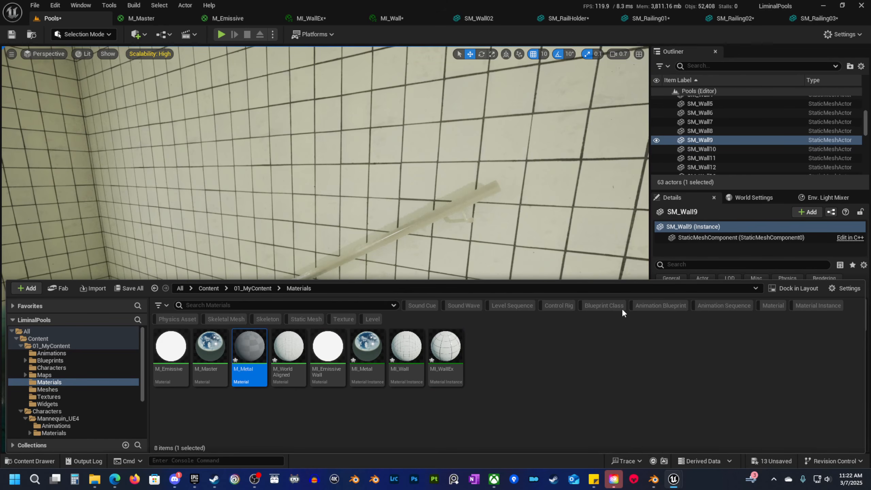
pyautogui.doubleClick(249, 346)
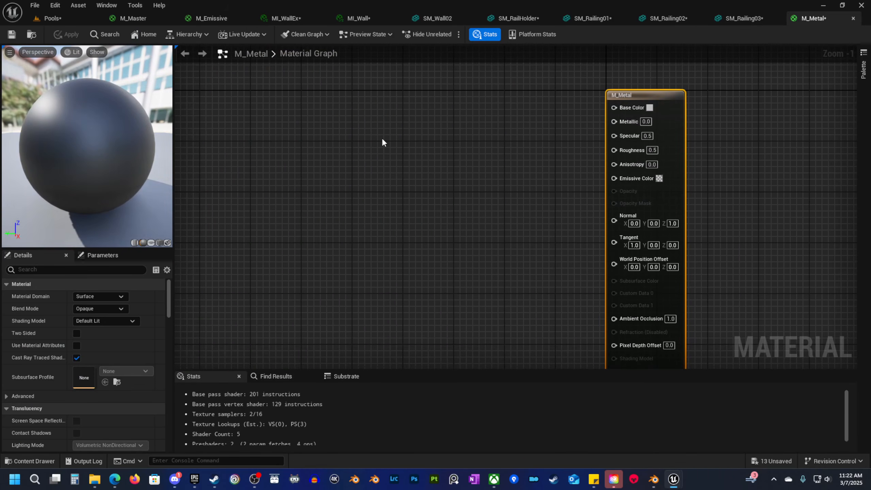
# Add a three-component constant to the M_Metal graph and set its colour to light grey 0.75, 0.75, 0.75.
pyautogui.press('3')
pyautogui.click(393, 120)
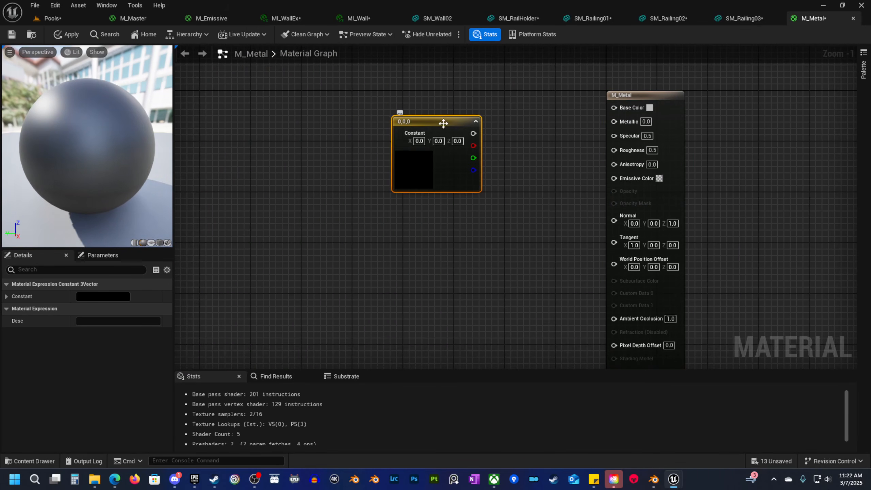
pyautogui.moveTo(443, 124); pyautogui.dragTo(429, 118)
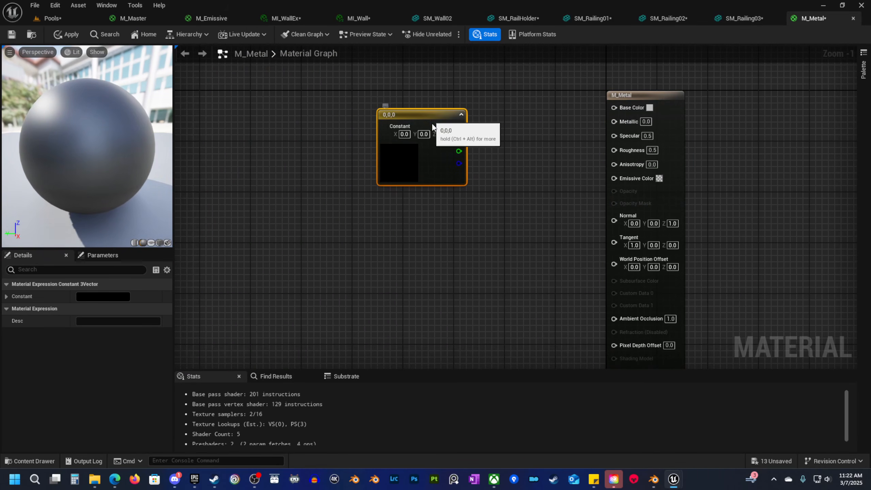
pyautogui.doubleClick(406, 164)
pyautogui.moveTo(533, 253); pyautogui.dragTo(536, 221)
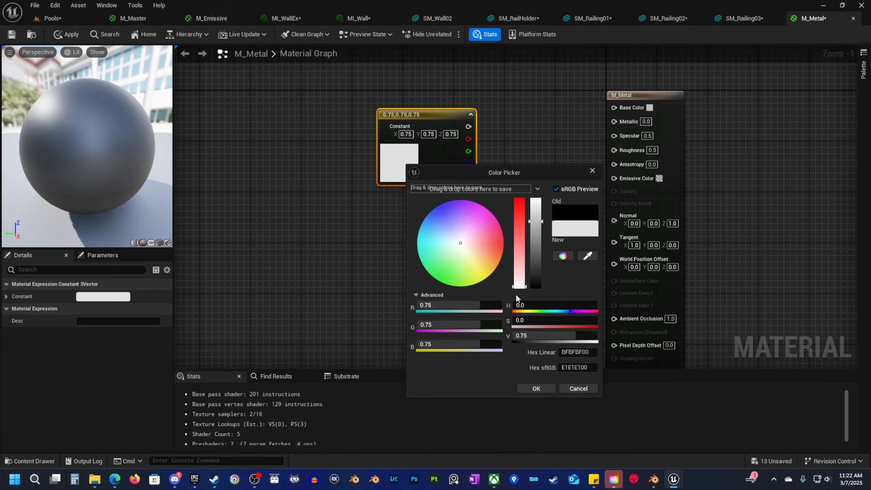
pyautogui.click(536, 388)
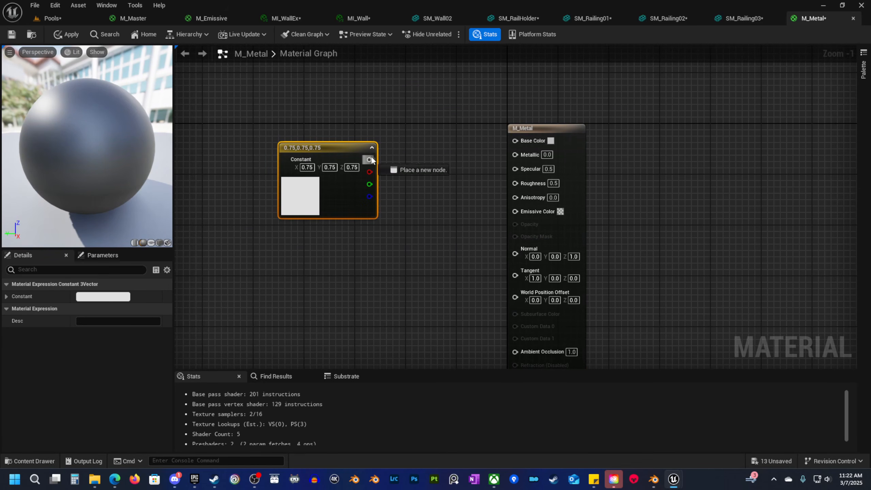
# Connect the grey colour constant to M_Metal's Base Color and align the node level with that input.
pyautogui.moveTo(369, 160); pyautogui.dragTo(516, 140)
pyautogui.moveTo(376, 243); pyautogui.dragTo(417, 200, button='right')
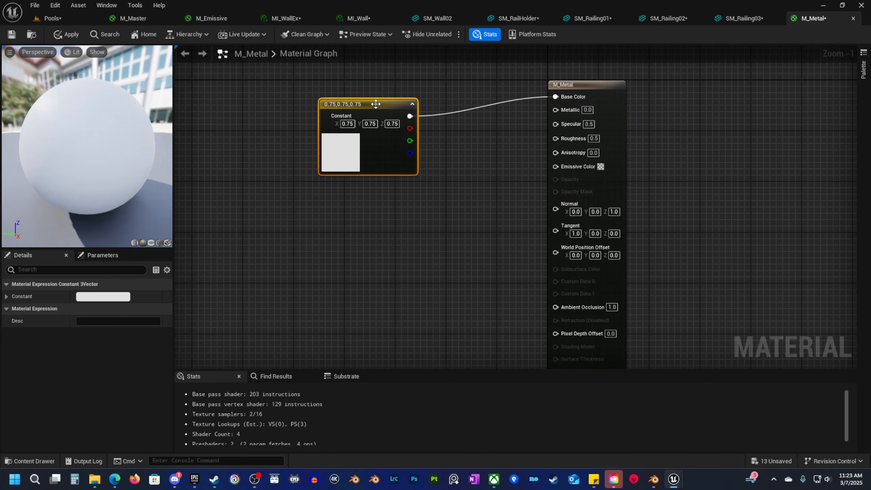
pyautogui.moveTo(376, 104); pyautogui.dragTo(363, 85)
pyautogui.moveTo(429, 182); pyautogui.dragTo(452, 203, button='right')
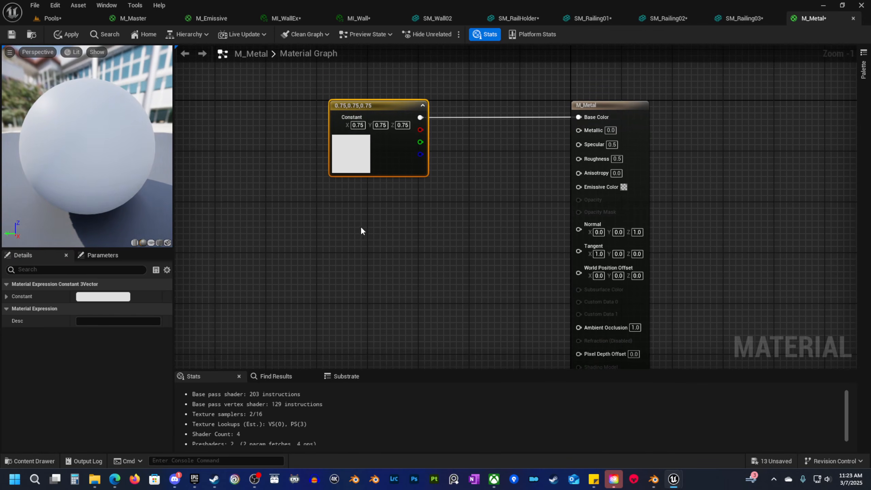
# Add two scalar constants below the colour node, connecting the upper one to Metallic and the lower one to Roughness.
pyautogui.click(374, 205)
pyautogui.click(384, 248)
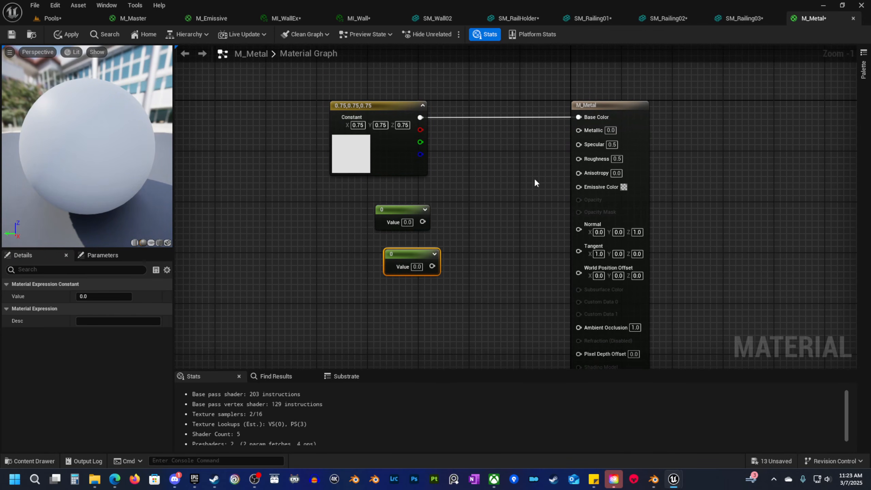
pyautogui.moveTo(477, 213); pyautogui.dragTo(391, 240, button='right')
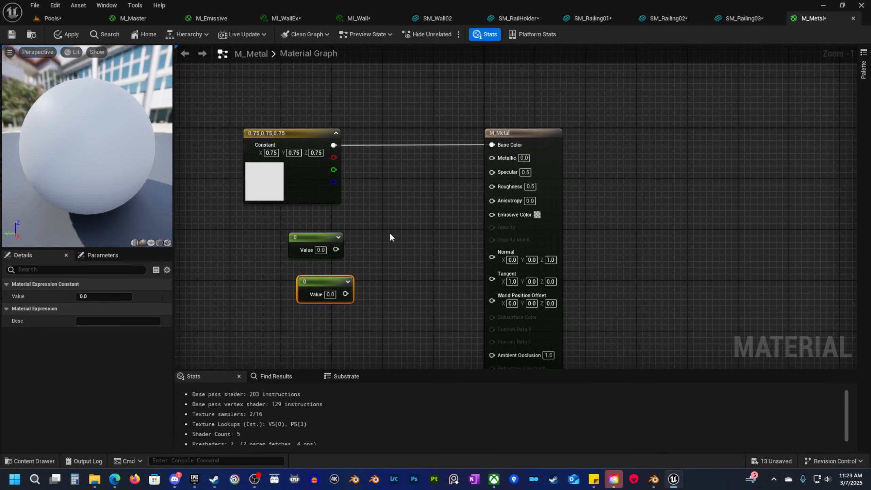
pyautogui.moveTo(337, 250); pyautogui.dragTo(492, 158)
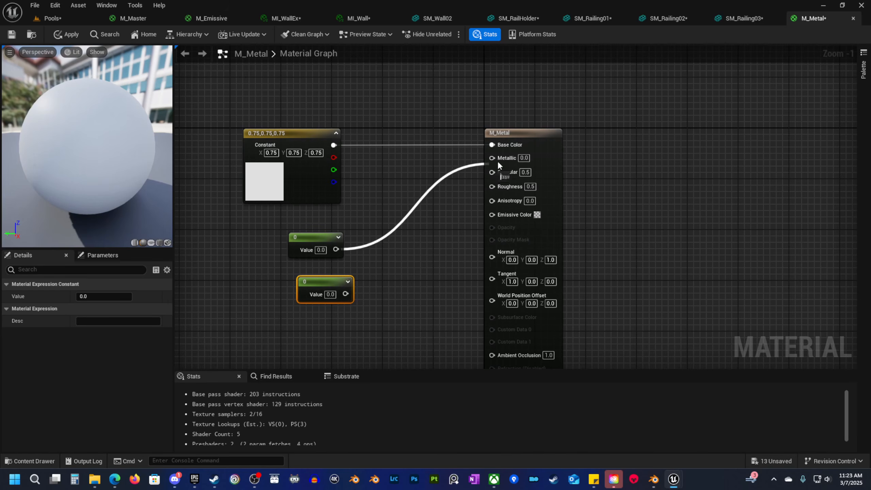
pyautogui.moveTo(346, 293); pyautogui.dragTo(492, 185)
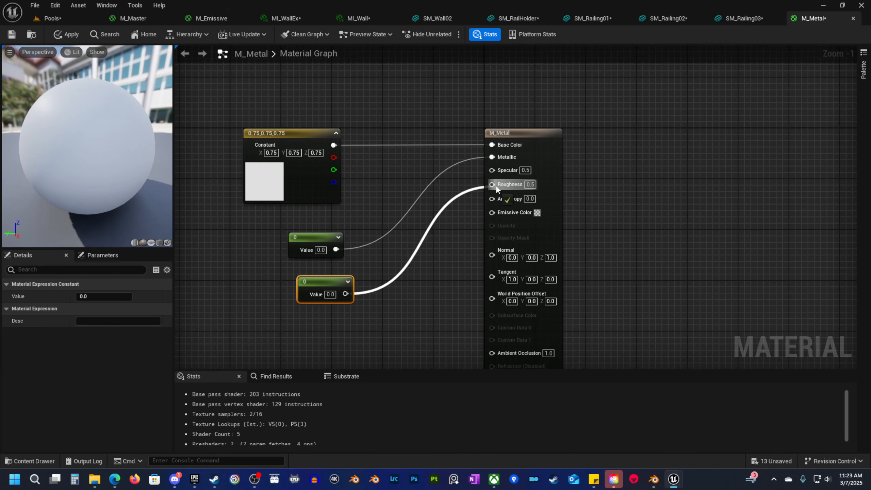
pyautogui.moveTo(371, 254); pyautogui.dragTo(429, 226, button='right')
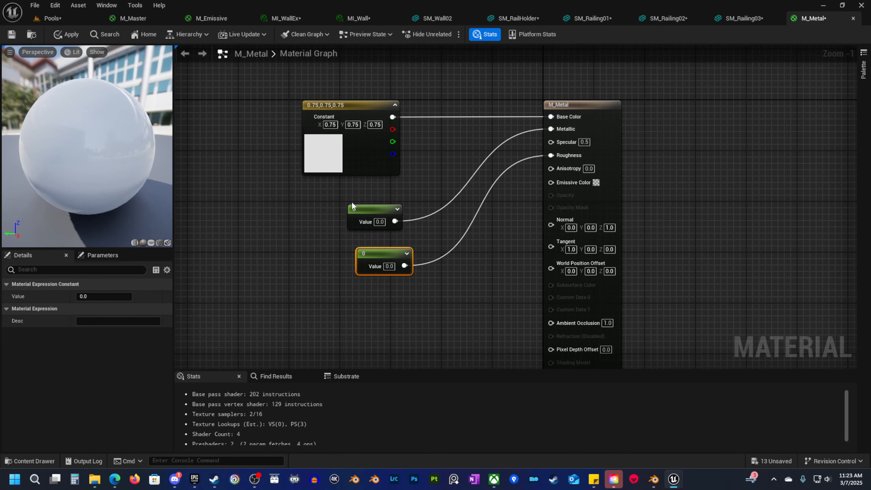
# Set the constant feeding Metallic to 1 and line up the Roughness constant beneath it.
pyautogui.write('1')
pyautogui.press('Return')
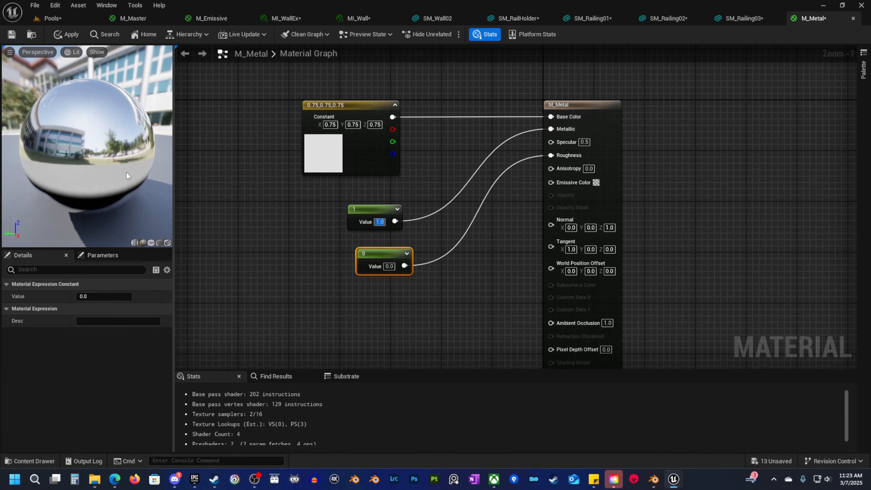
pyautogui.moveTo(127, 173); pyautogui.dragTo(103, 172)
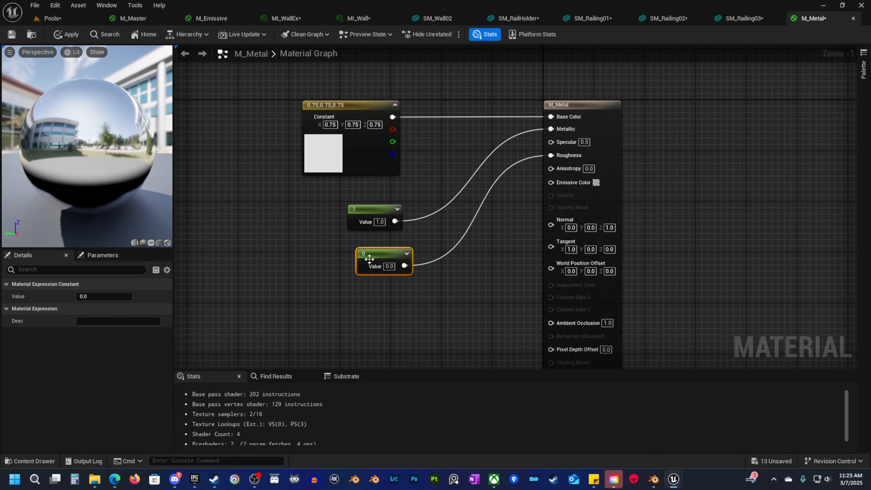
pyautogui.moveTo(379, 256); pyautogui.dragTo(368, 254)
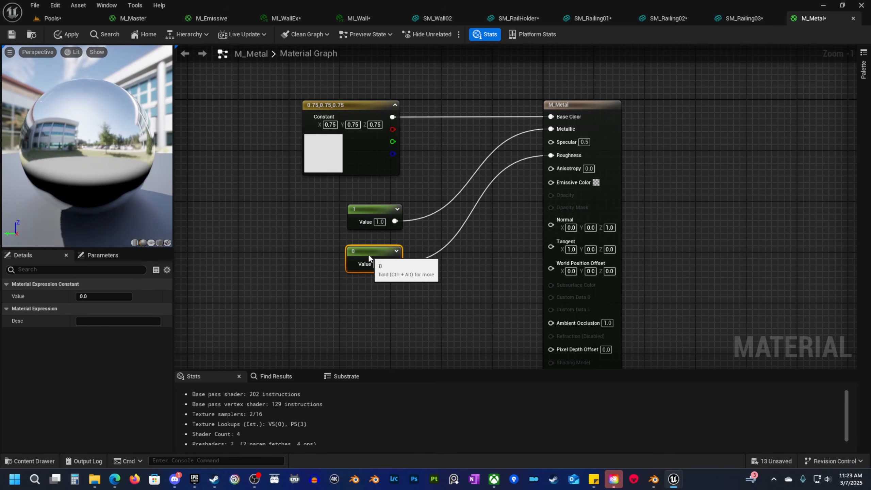
# Convert the two scalar constants into parameters named Metalic and Roughness.
pyautogui.rightClick(374, 220)
pyautogui.click(412, 239)
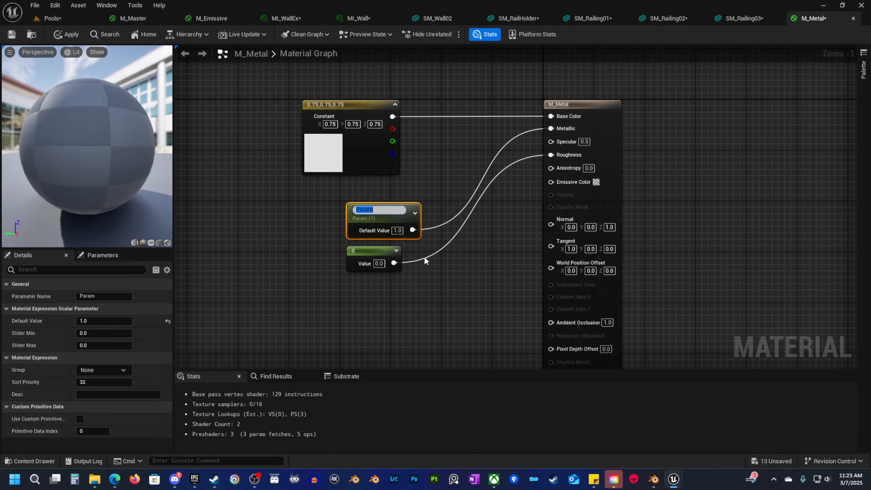
pyautogui.write('Metalic')
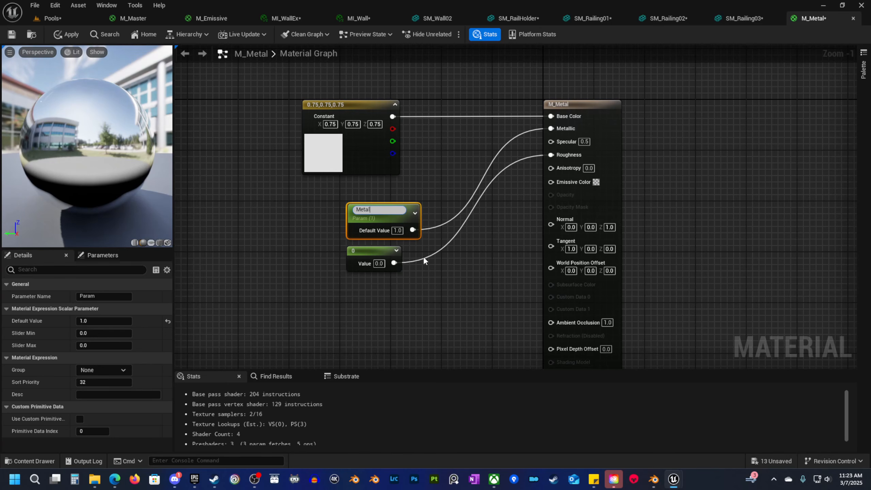
pyautogui.press('Return')
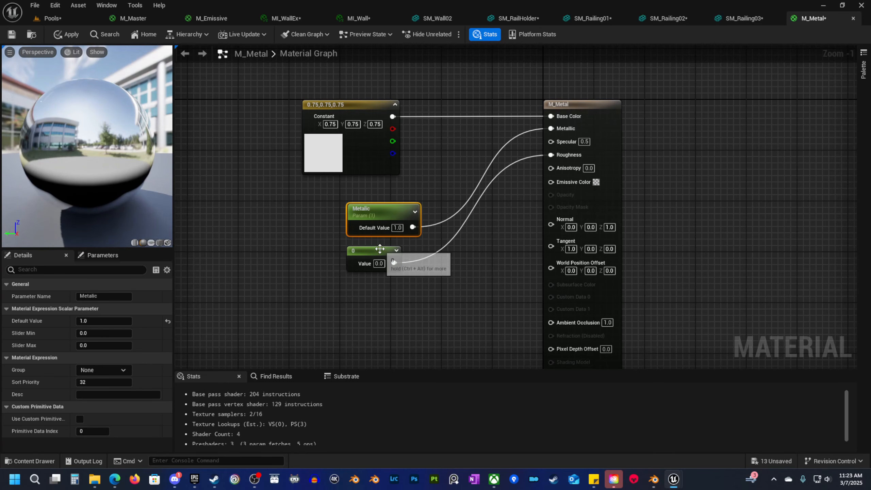
pyautogui.rightClick(382, 251)
pyautogui.click(417, 278)
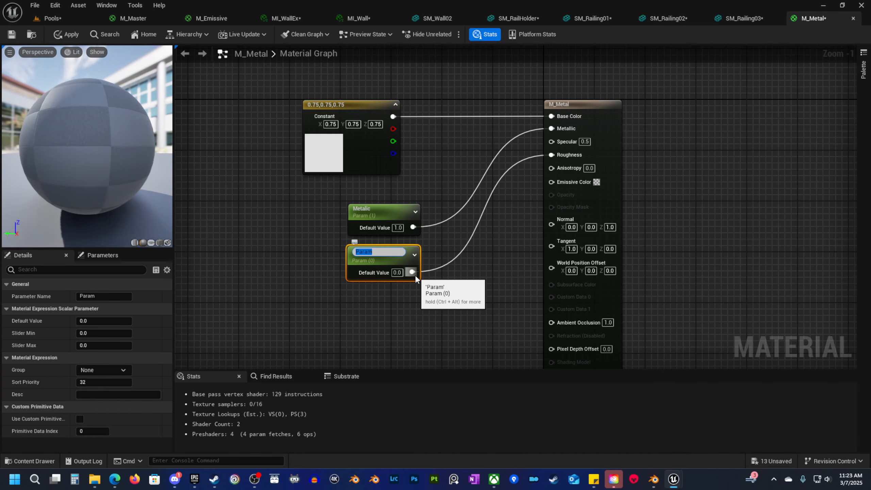
pyautogui.write('Roughness')
pyautogui.press('Return')
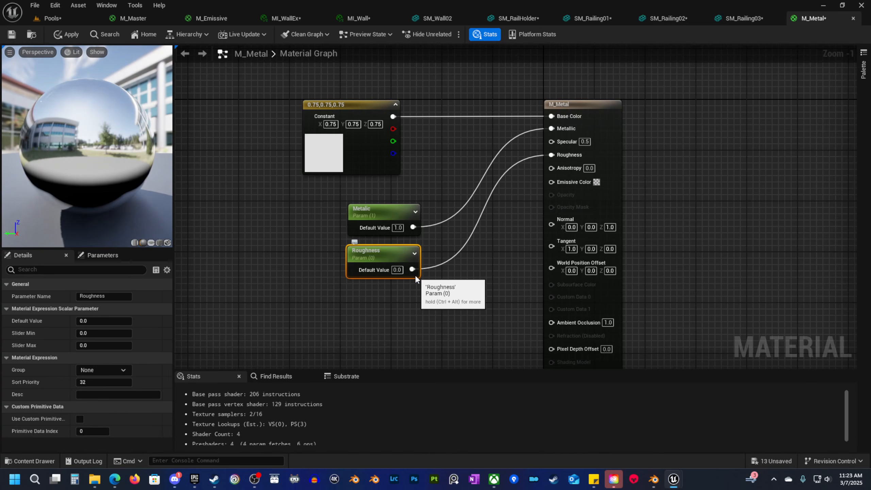
# Convert the grey colour constant into a parameter named BaseColor and apply the M_Metal changes.
pyautogui.rightClick(359, 105)
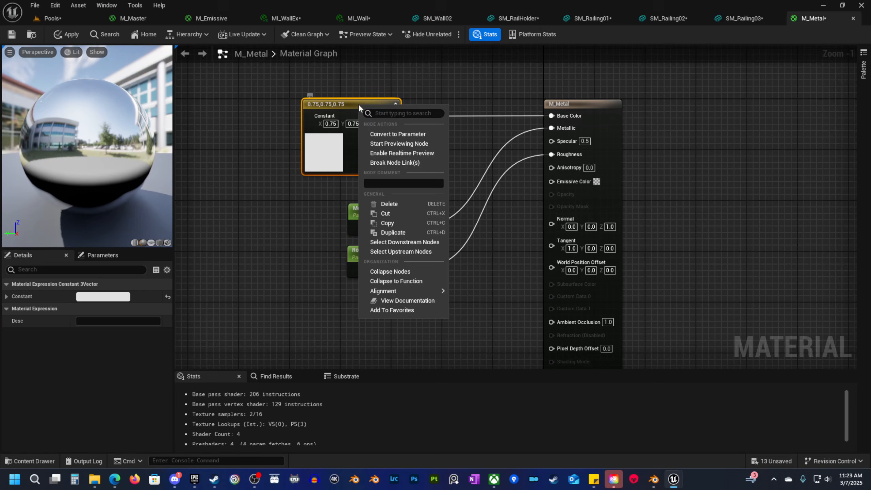
pyautogui.click(392, 135)
pyautogui.write('BaseC')
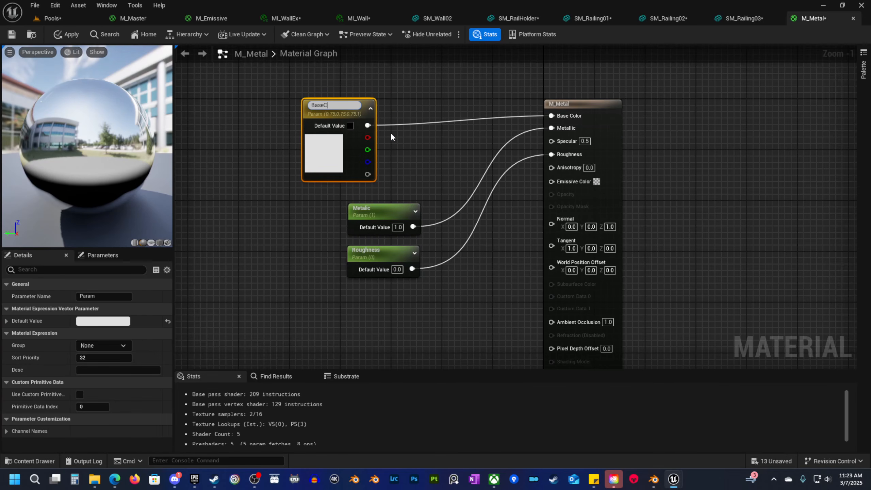
pyautogui.write('olor')
pyautogui.press('Return')
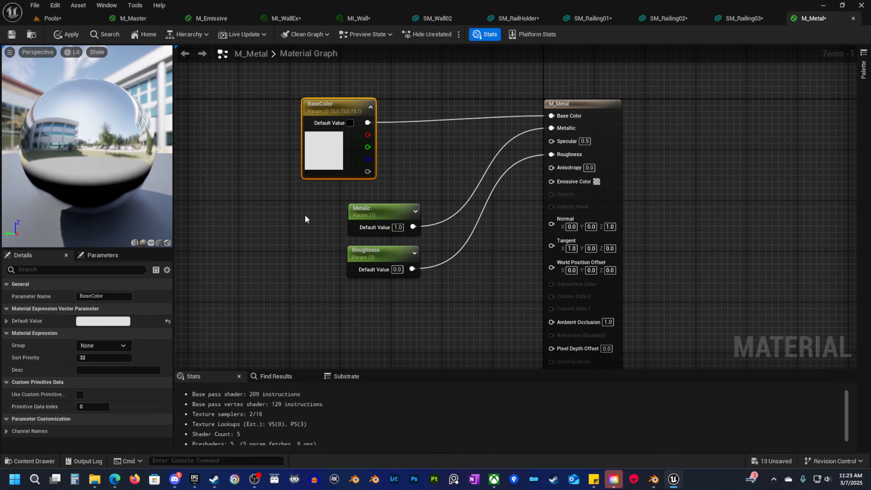
pyautogui.click(71, 34)
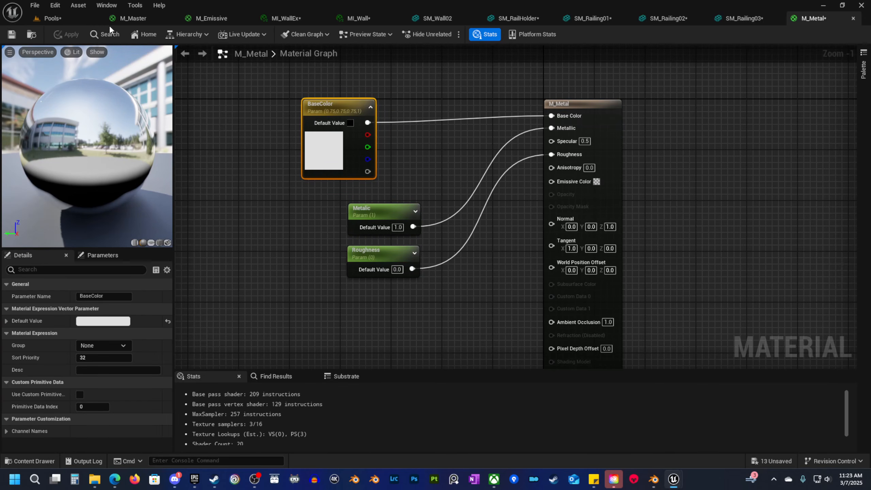
# Create a material instance of M_Metal in the Materials folder and name it MI_Metal02.
pyautogui.click(48, 18)
pyautogui.click(31, 461)
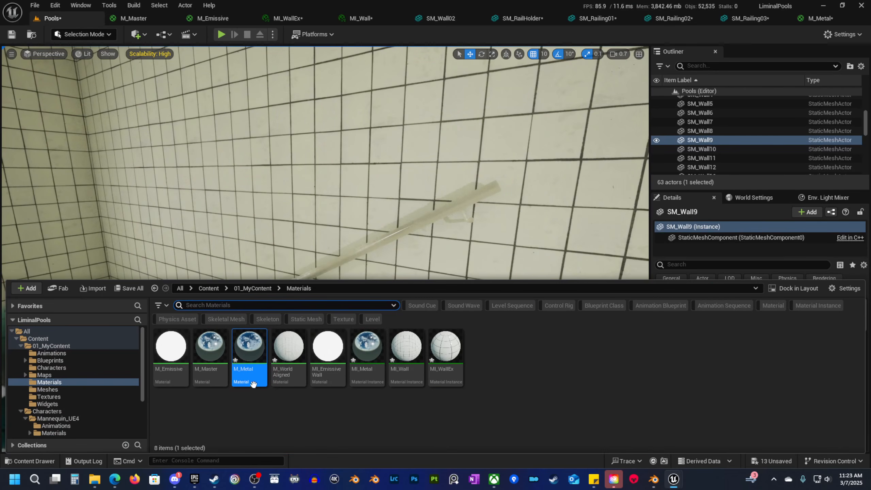
pyautogui.rightClick(254, 363)
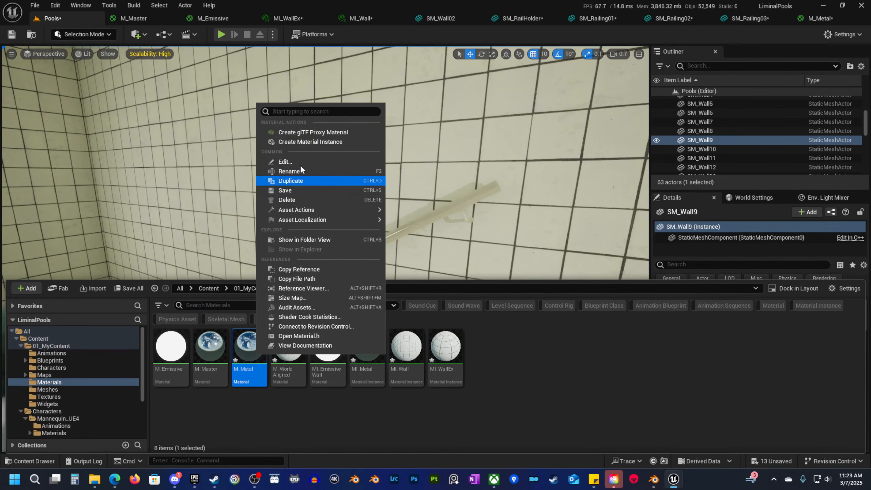
pyautogui.click(350, 141)
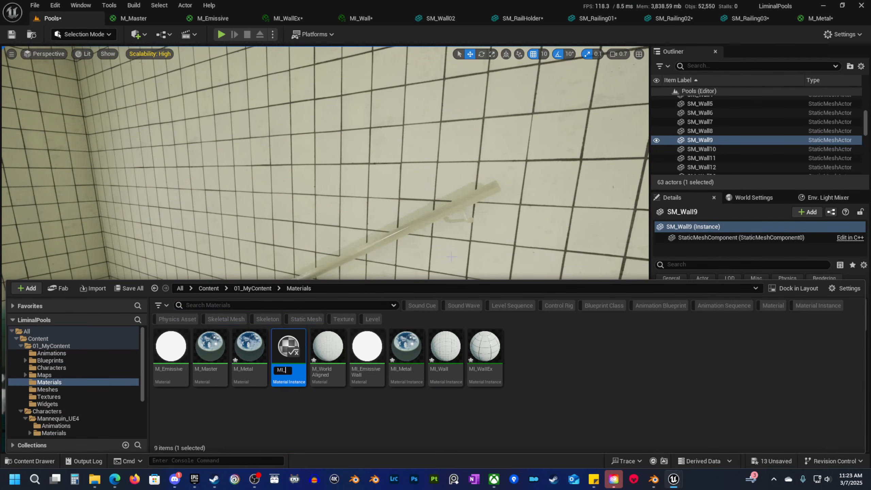
pyautogui.write('MI_Metal')
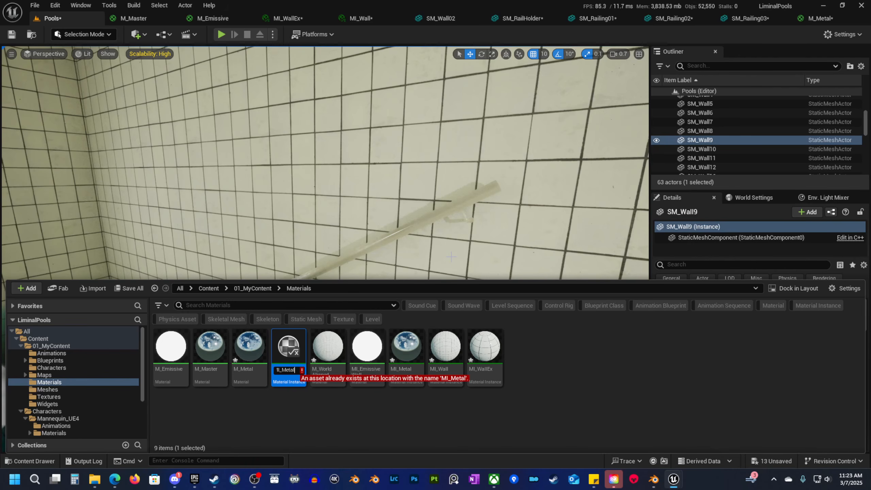
pyautogui.write('02')
pyautogui.press('Return')
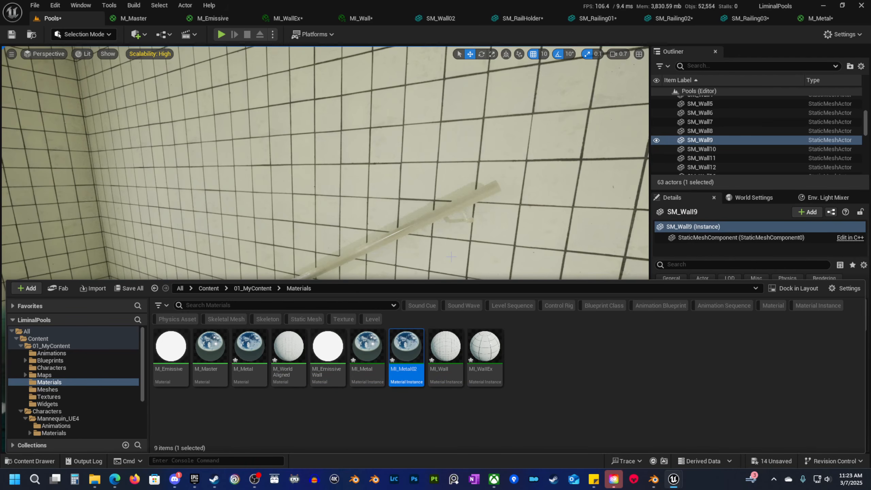
# Assign MI_Metal02 to material Element 0 of the SM_Railing02 rail in the Pools level.
pyautogui.click(442, 215)
pyautogui.click(779, 440)
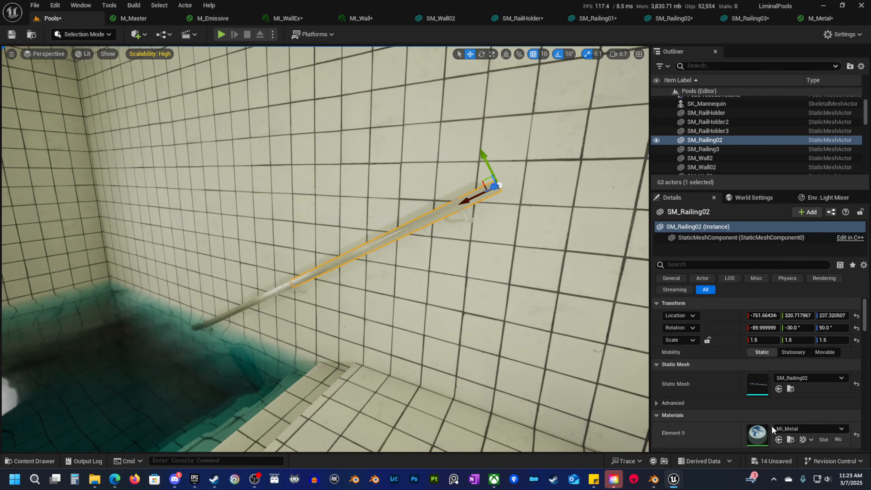
pyautogui.press('w')
pyautogui.moveTo(442, 241)
pyautogui.mouseDown(button='right')
pyautogui.moveTo(446, 254)
pyautogui.moveTo(422, 251)
pyautogui.moveTo(449, 253)
pyautogui.mouseUp(button='right')
pyautogui.scroll(-3, 442, 240)
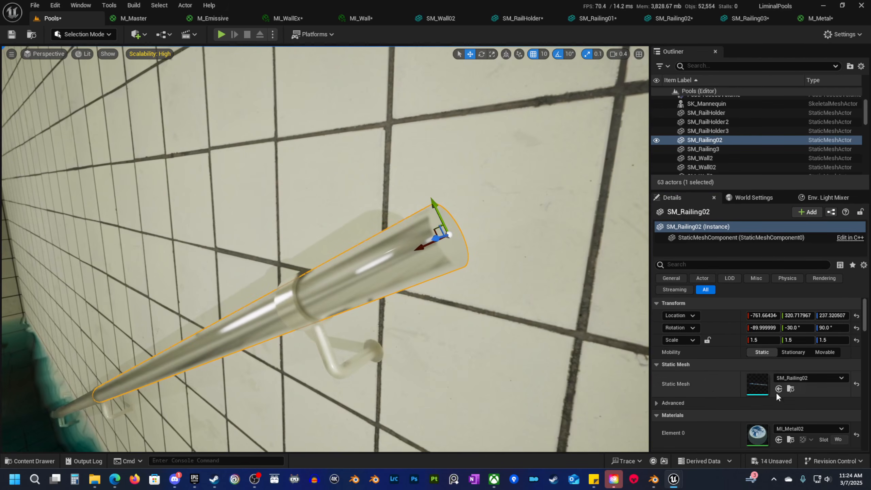
# Open MI_Metal02 in a floating window over the Pools level and enable its Metalic and Roughness overrides.
pyautogui.doubleClick(757, 433)
pyautogui.moveTo(819, 19); pyautogui.dragTo(477, 157)
pyautogui.click(69, 22)
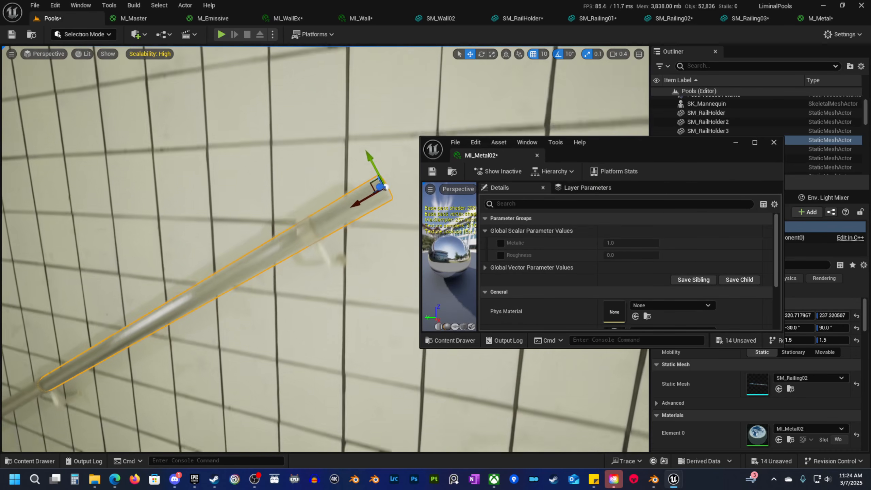
pyautogui.click(501, 243)
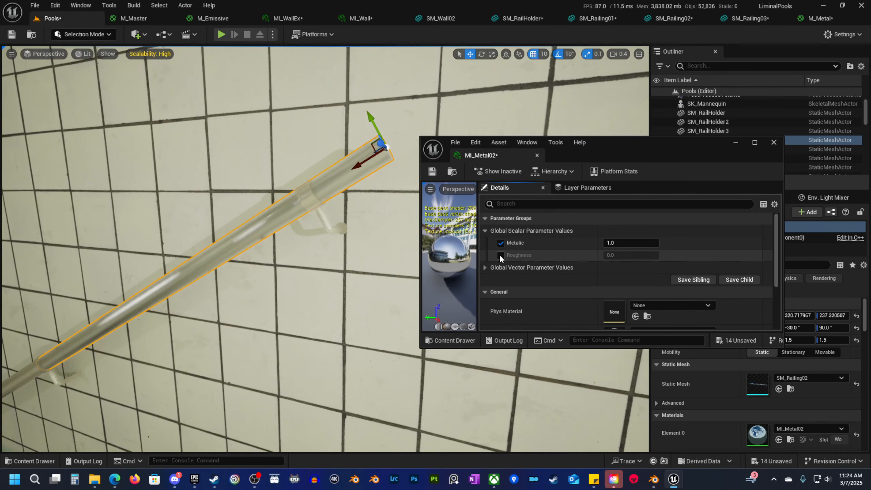
pyautogui.click(501, 255)
# Try a Roughness of 0.248 on MI_Metal02, reset it to 0.0 and close the instance editor.
pyautogui.moveTo(630, 244); pyautogui.dragTo(632, 243)
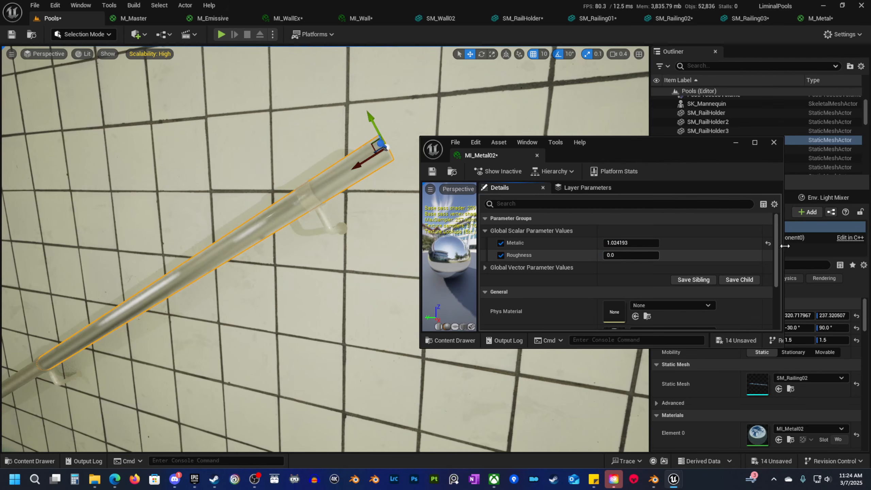
pyautogui.hotkey('ctrl', 'z')
pyautogui.moveTo(624, 256); pyautogui.dragTo(636, 255)
pyautogui.moveTo(614, 377); pyautogui.dragTo(595, 357, button='right')
pyautogui.moveTo(380, 285); pyautogui.dragTo(340, 274, button='right')
pyautogui.scroll(2, 370, 281)
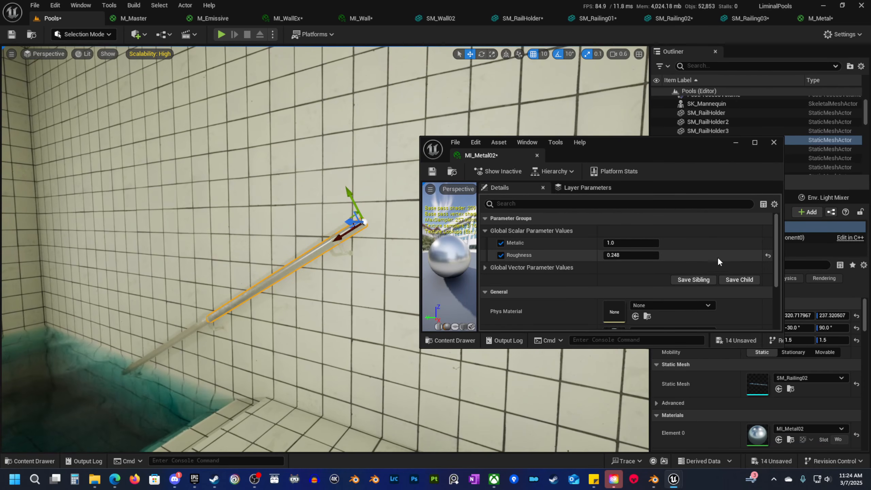
pyautogui.click(768, 255)
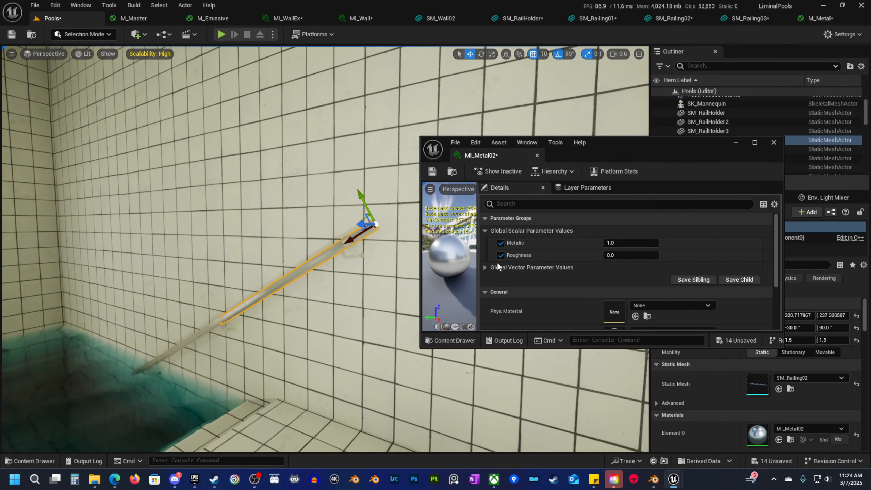
pyautogui.click(774, 142)
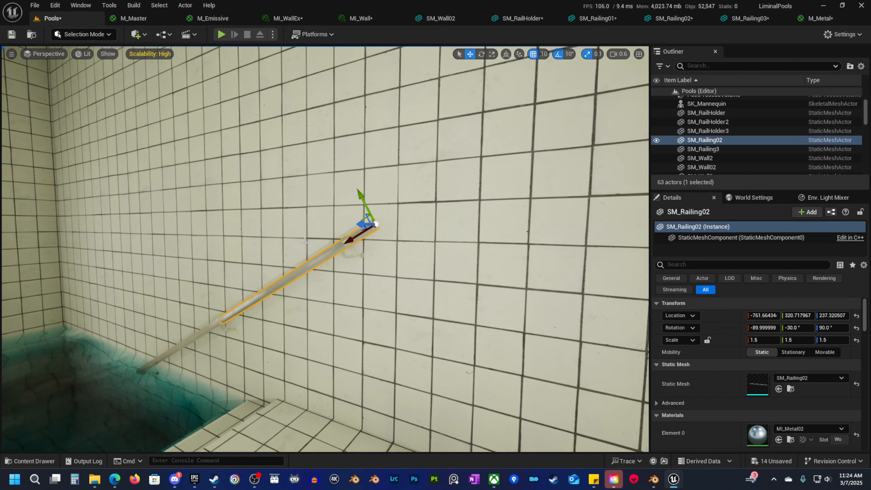
# Save all modified assets, skipping Water_Material_Lake.
pyautogui.click(34, 4)
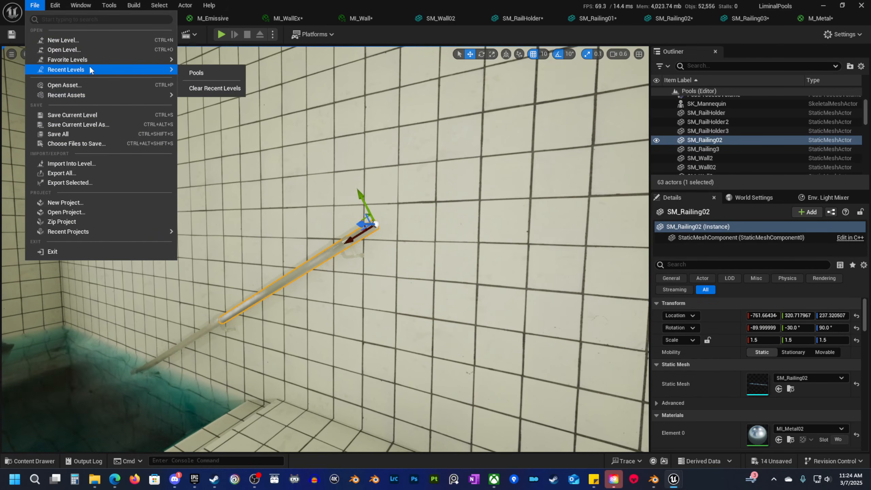
pyautogui.click(80, 129)
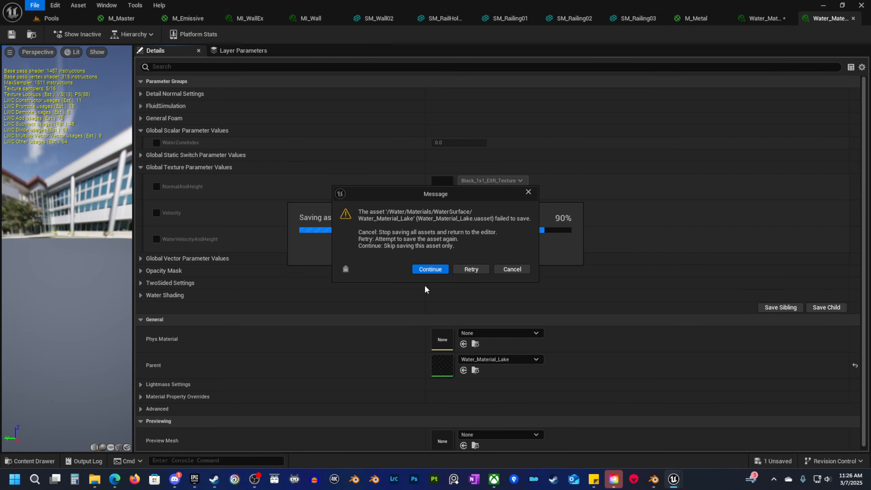
pyautogui.moveTo(456, 192); pyautogui.dragTo(447, 201)
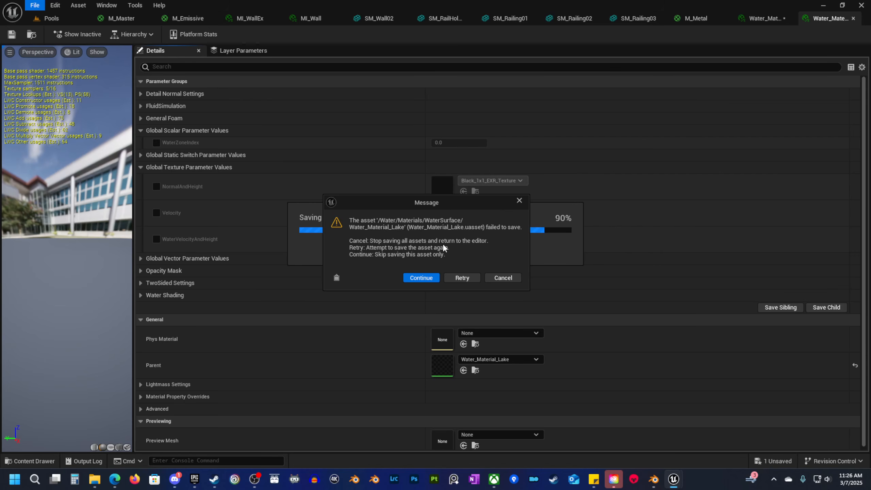
pyautogui.moveTo(380, 203); pyautogui.dragTo(397, 203)
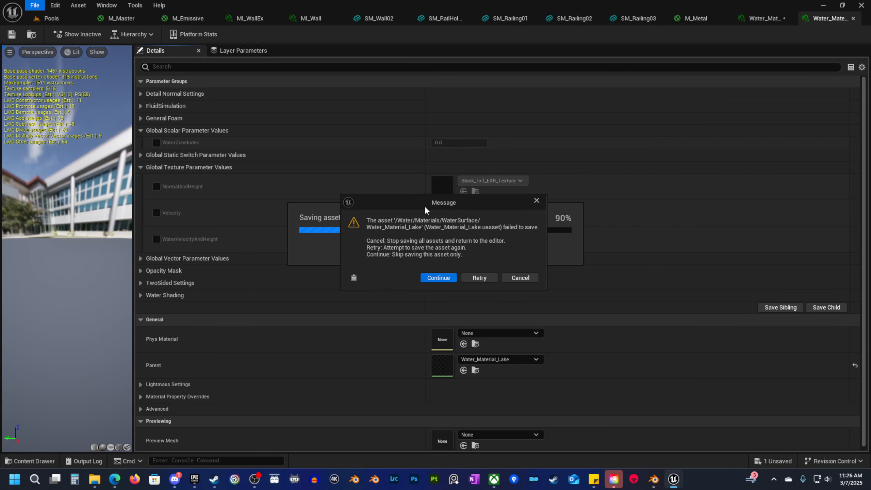
pyautogui.click(438, 278)
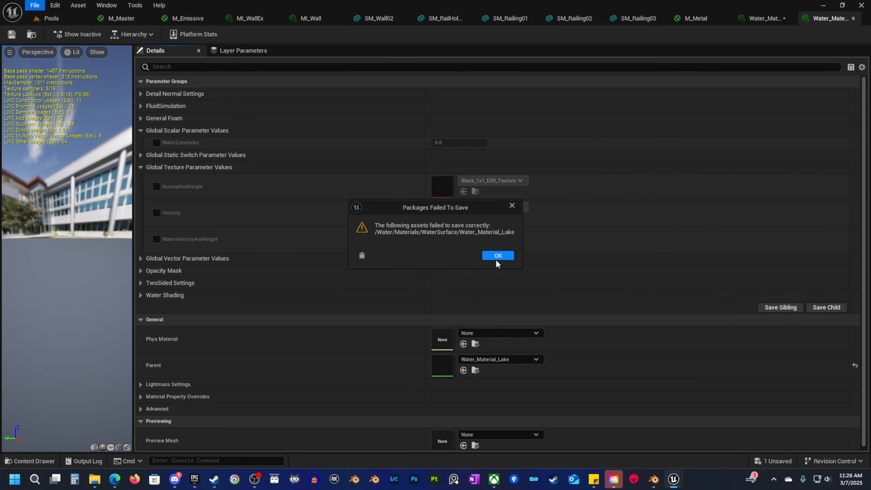
pyautogui.click(497, 255)
# Return to the Pools level, deselect the water body and examine the railing, water and glowing openings.
pyautogui.click(65, 18)
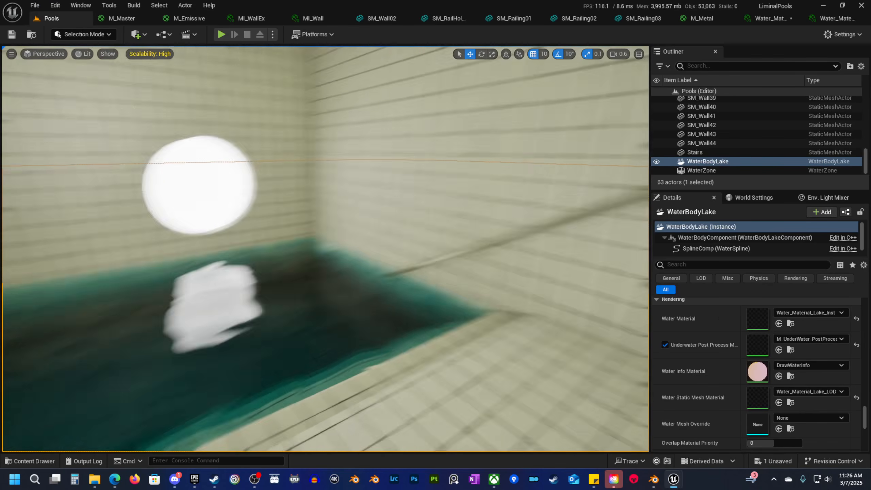
pyautogui.moveTo(333, 332); pyautogui.dragTo(326, 338, button='right')
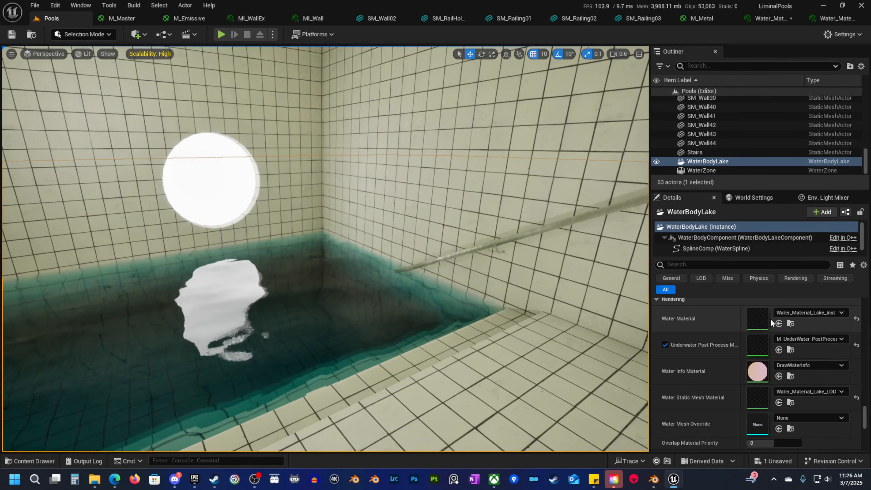
pyautogui.moveTo(393, 327); pyautogui.dragTo(376, 302, button='right')
pyautogui.press('Escape')
pyautogui.press('s')
pyautogui.press('w')
pyautogui.scroll(-1, 371, 303)
pyautogui.moveTo(272, 129); pyautogui.dragTo(273, 129, button='right')
pyautogui.press('s')
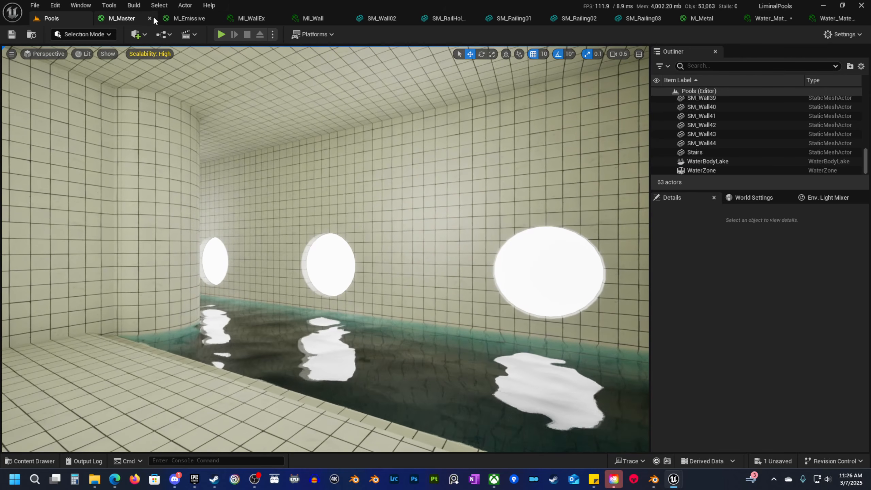
# Close the M_Master and M_Emissive editors, applying the changes to both original materials.
pyautogui.click(149, 18)
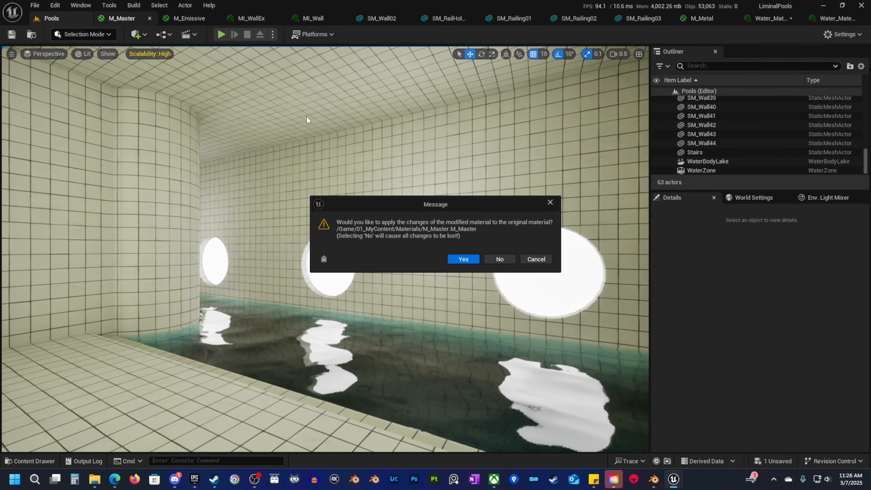
pyautogui.click(464, 260)
pyautogui.click(160, 18)
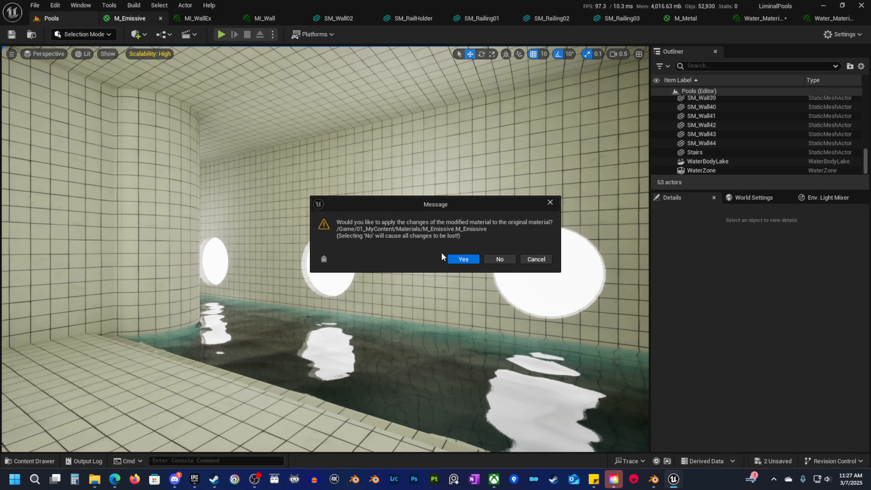
pyautogui.click(463, 259)
# Close the editors of MI_WallEx, MI_Wall, SM_Wall02, SM_RailHolder and the three SM_Railing meshes.
pyautogui.click(174, 18)
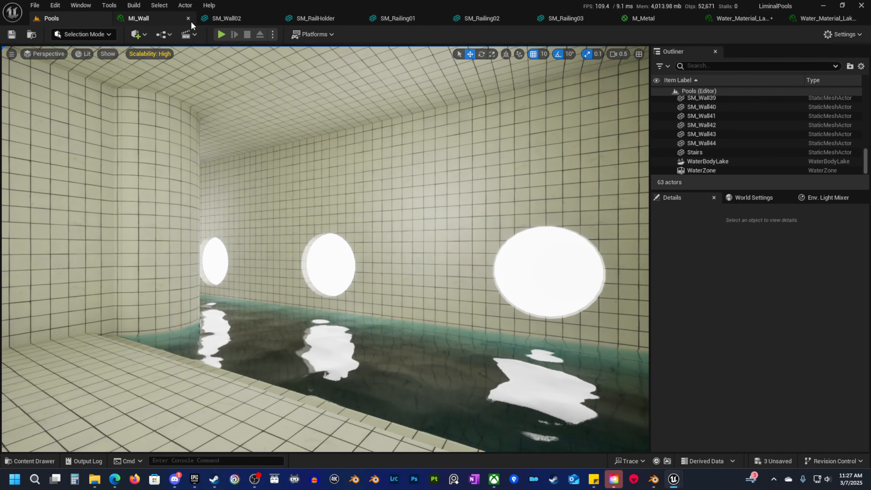
pyautogui.click(188, 18)
pyautogui.click(208, 18)
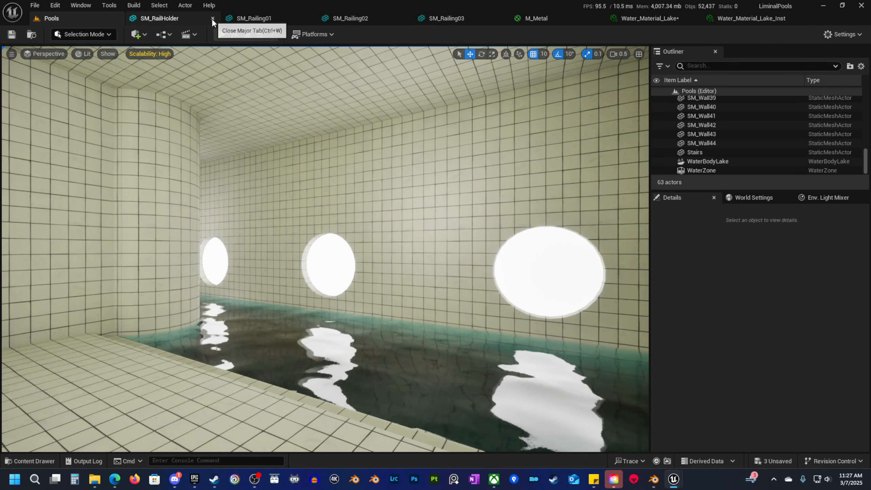
pyautogui.click(213, 18)
pyautogui.click(214, 19)
pyautogui.click(214, 18)
pyautogui.click(213, 18)
# Close the M_Metal editor with its changes applied, and close both lake water material editors.
pyautogui.click(214, 18)
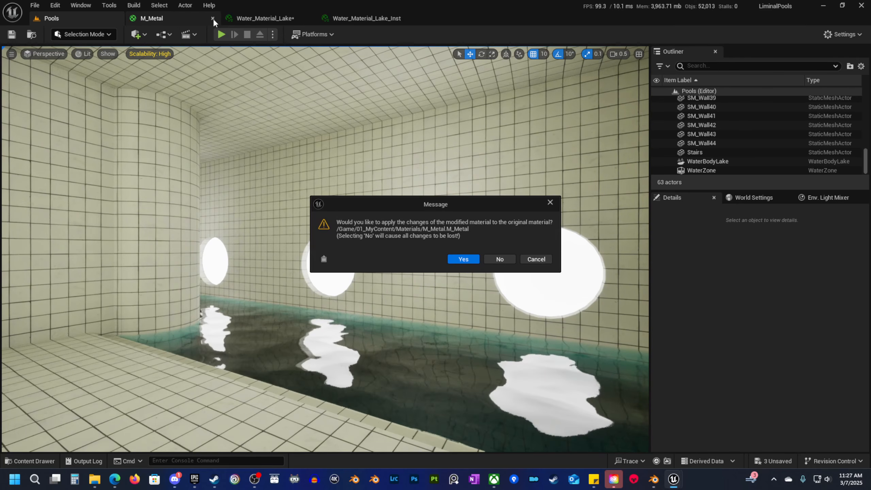
pyautogui.click(463, 259)
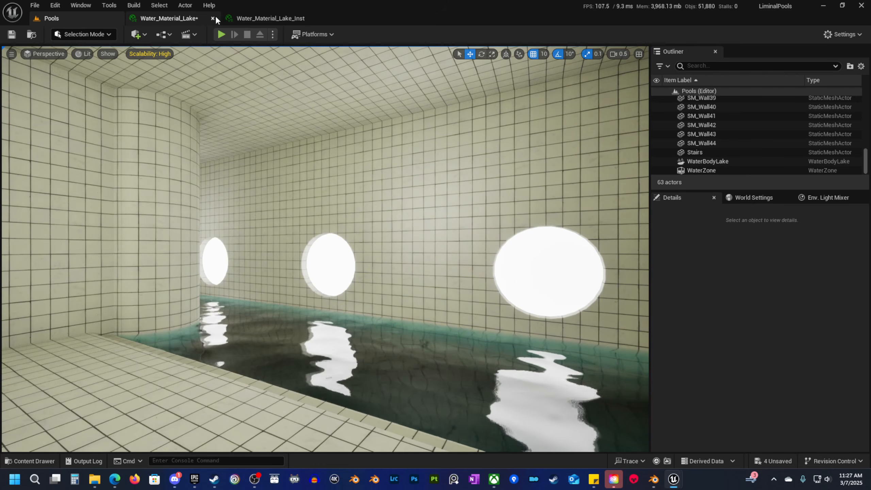
pyautogui.click(213, 18)
pyautogui.click(214, 18)
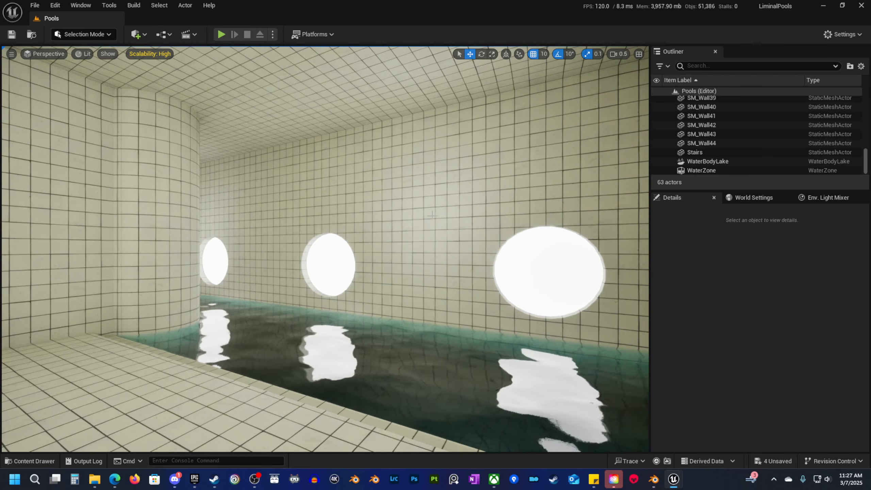
# Place the SM_Light02 mesh from the 01_MyContent Meshes folder onto the pool room's ceiling.
pyautogui.press('s')
pyautogui.moveTo(344, 281); pyautogui.dragTo(343, 281, button='right')
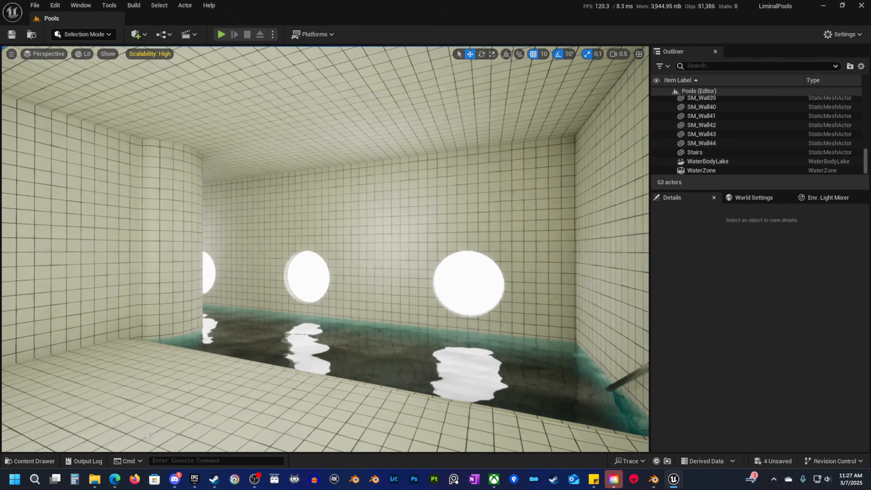
pyautogui.click(55, 465)
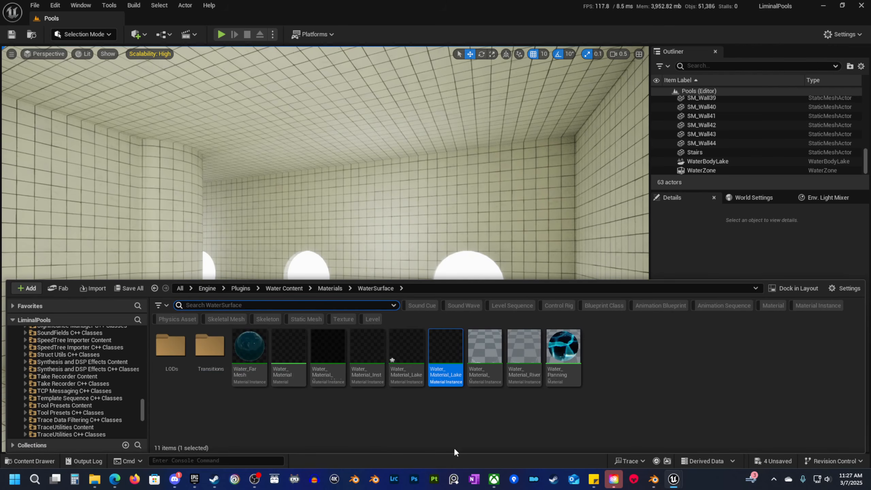
pyautogui.scroll(2, 38, 349)
pyautogui.moveTo(144, 408); pyautogui.dragTo(141, 306)
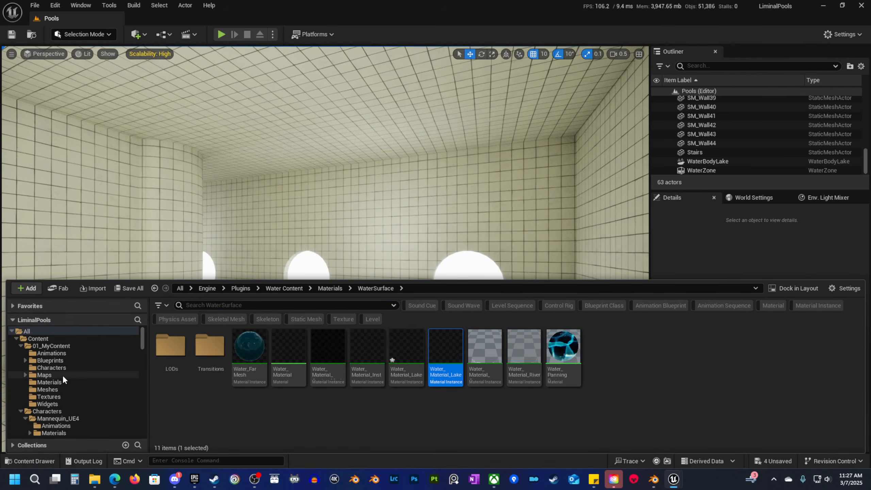
pyautogui.click(64, 392)
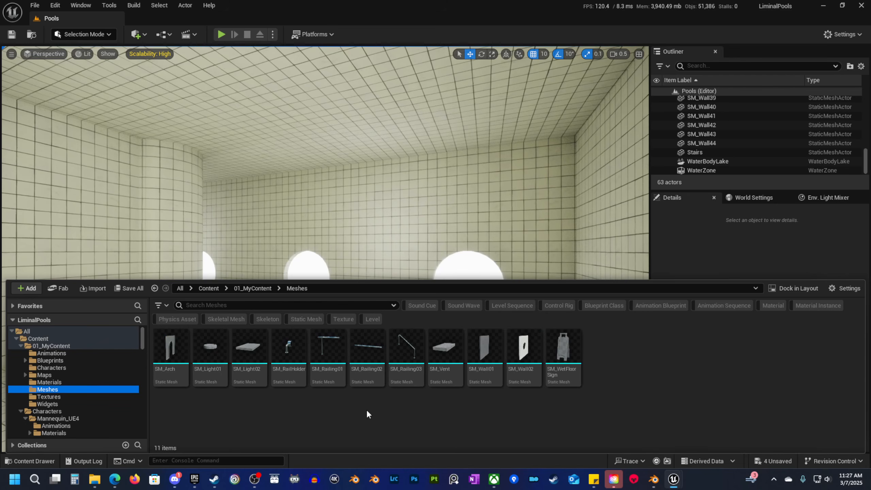
pyautogui.moveTo(249, 346); pyautogui.dragTo(320, 86)
# Move the SM_Light02 panel off the ceiling to above the tiled walkway and snap it down to the floor.
pyautogui.moveTo(353, 175); pyautogui.dragTo(338, 119, button='right')
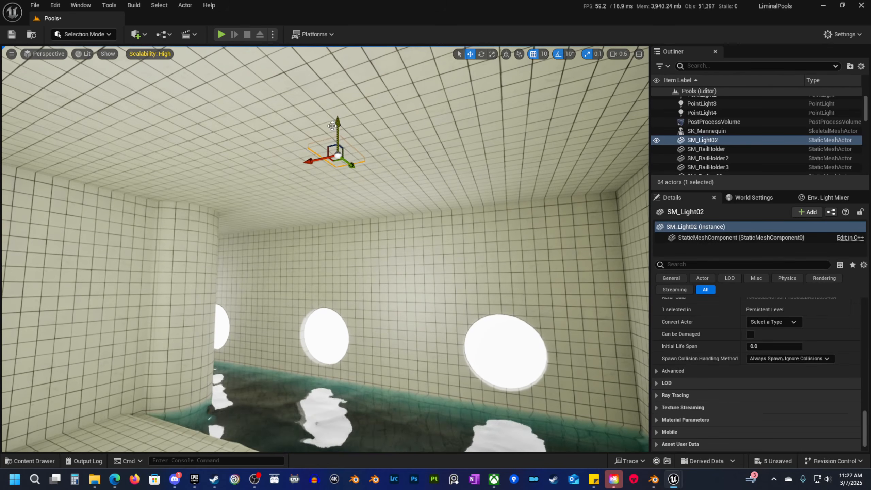
pyautogui.moveTo(337, 126); pyautogui.dragTo(337, 229)
pyautogui.moveTo(336, 230); pyautogui.dragTo(262, 320, button='right')
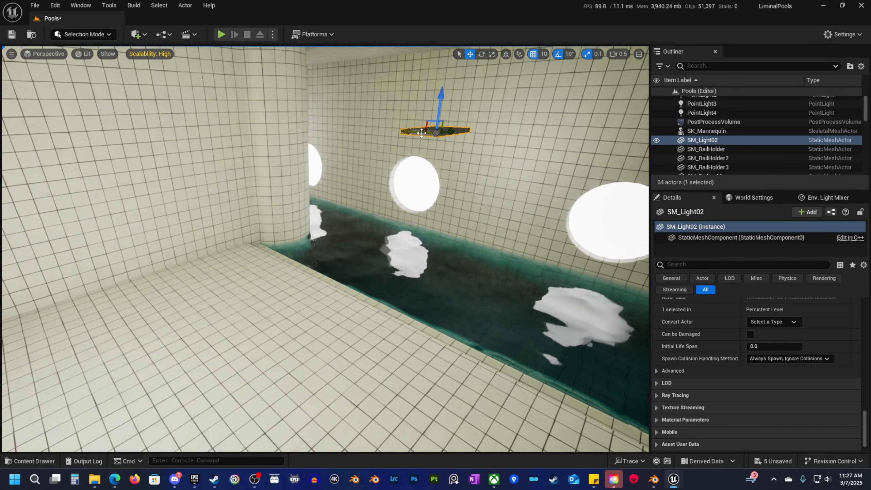
pyautogui.moveTo(419, 131); pyautogui.dragTo(207, 218)
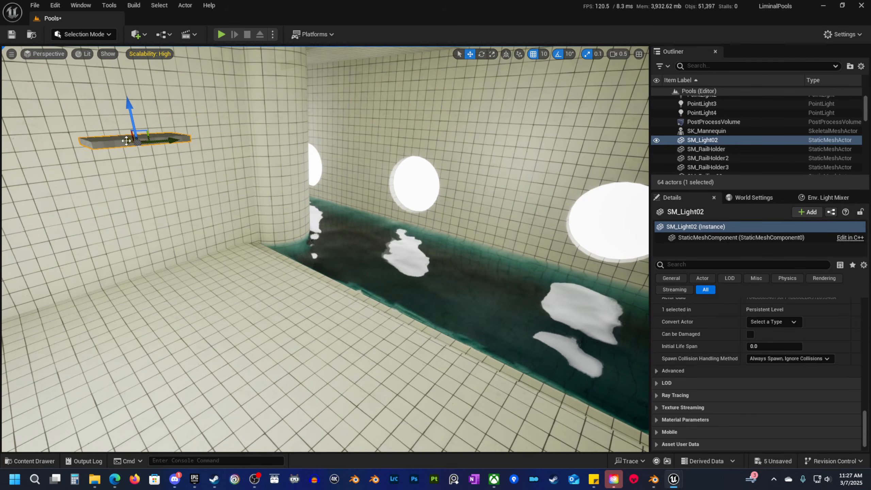
pyautogui.press('End')
pyautogui.press('f')
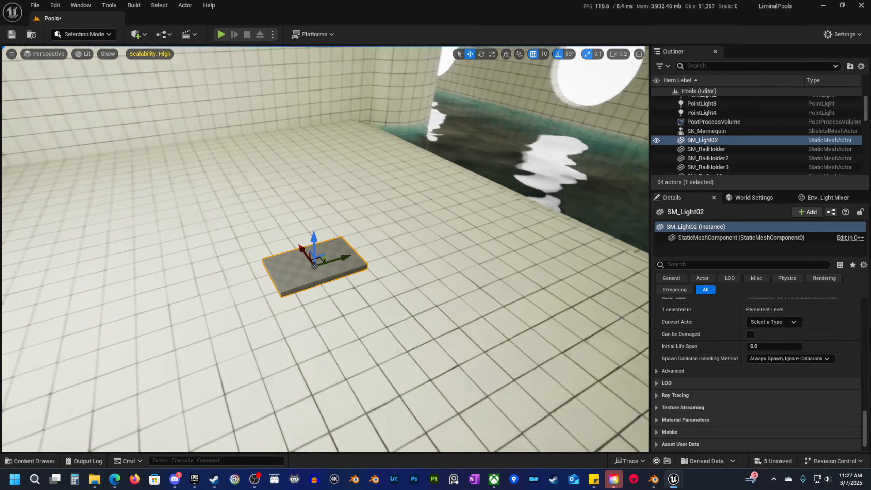
# Place the SM_Light01 mesh on the floor beside the SM_Light02 panel.
pyautogui.click(31, 461)
pyautogui.moveTo(247, 352); pyautogui.dragTo(355, 331)
pyautogui.press('f')
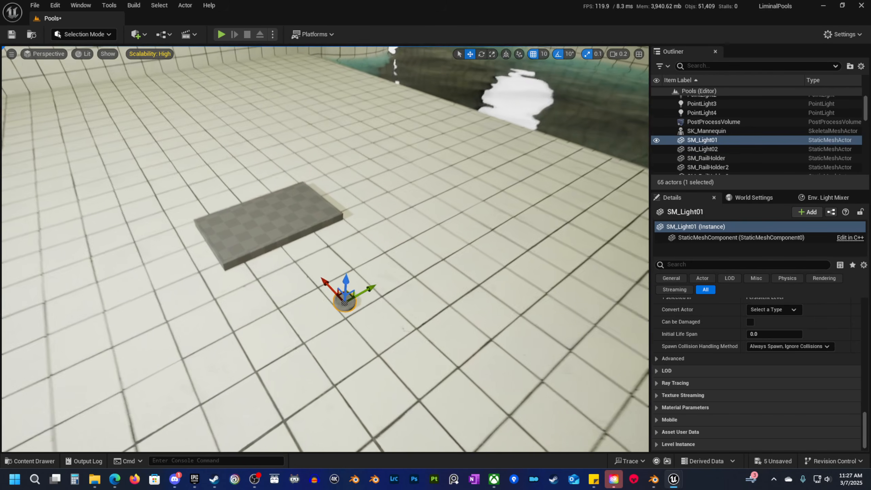
pyautogui.moveTo(376, 288); pyautogui.dragTo(336, 292, button='right')
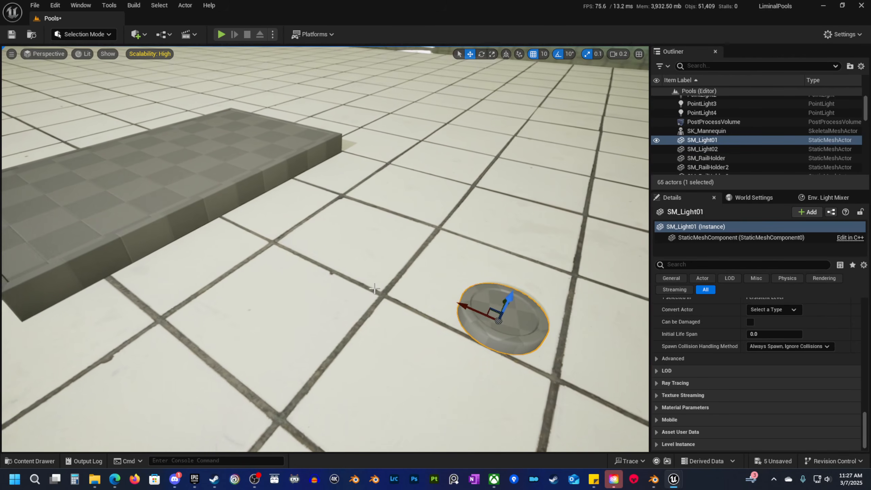
# Open the SM_Light02 mesh asset for editing, dock its editor beside the level tab and frame the panel up close.
pyautogui.click(274, 168)
pyautogui.moveTo(379, 249); pyautogui.dragTo(236, 248, button='right')
pyautogui.rightClick(236, 248)
pyautogui.click(285, 204)
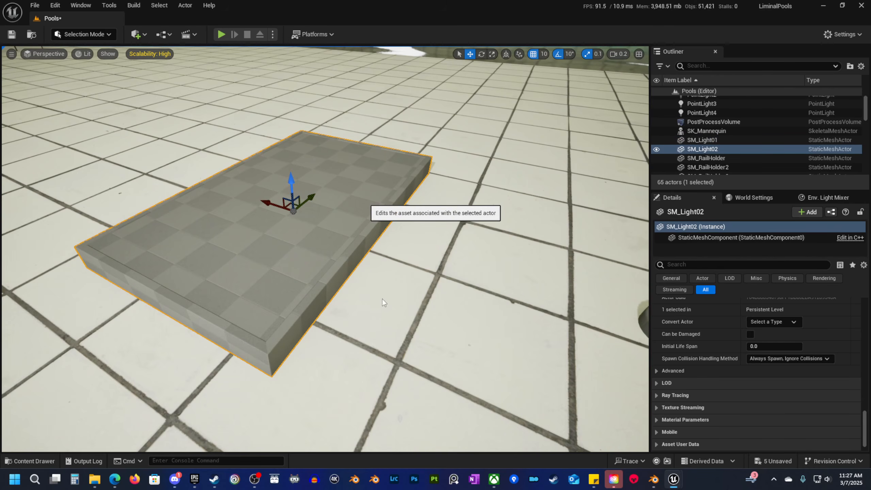
pyautogui.moveTo(309, 39); pyautogui.dragTo(225, 22)
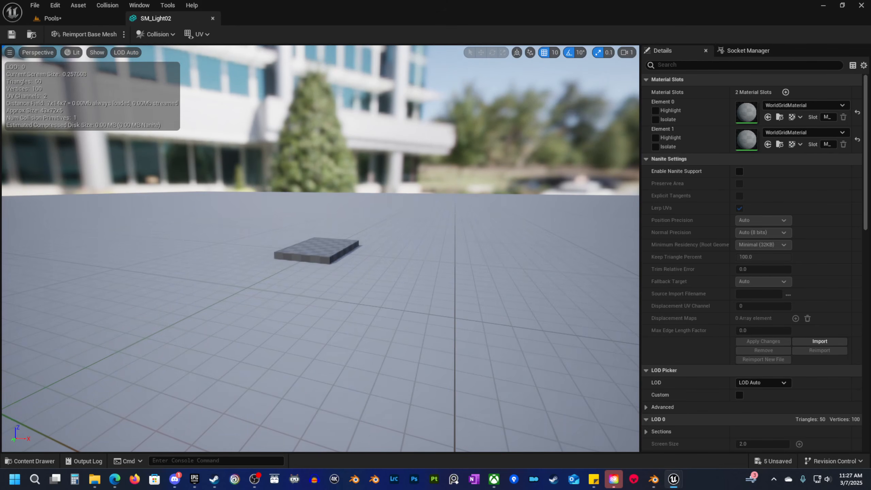
pyautogui.press('w')
pyautogui.moveTo(321, 249); pyautogui.dragTo(340, 291, button='right')
pyautogui.press('e')
pyautogui.scroll(-1, 320, 248)
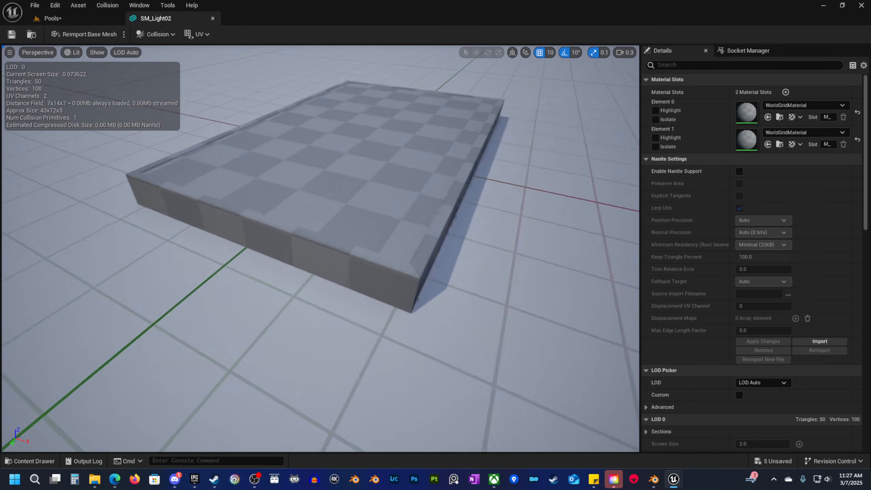
pyautogui.press('w')
pyautogui.moveTo(531, 207)
pyautogui.mouseDown(button='right')
pyautogui.moveTo(529, 196)
pyautogui.moveTo(532, 205)
pyautogui.mouseUp(button='right')
pyautogui.scroll(-1, 531, 207)
# Assign the MI_EmissiveWall material to Element 0 of SM_Light02.
pyautogui.hotkey('ctrl', 'space')
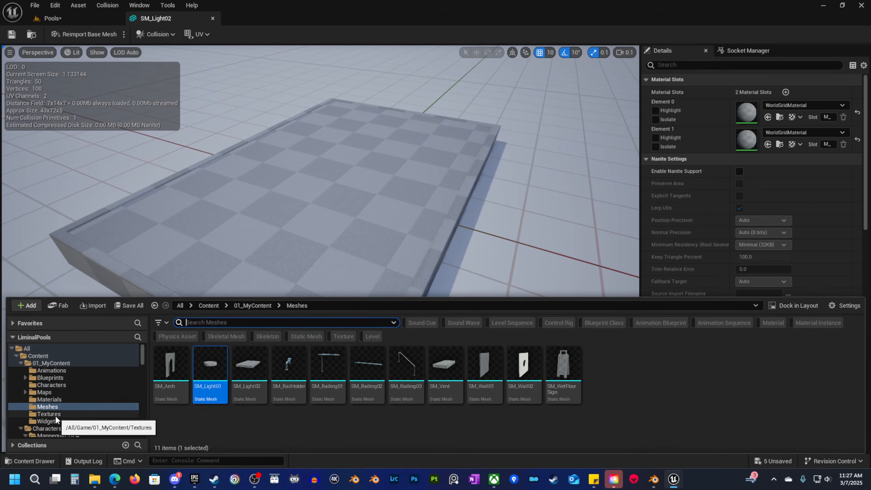
pyautogui.click(54, 400)
pyautogui.click(171, 364)
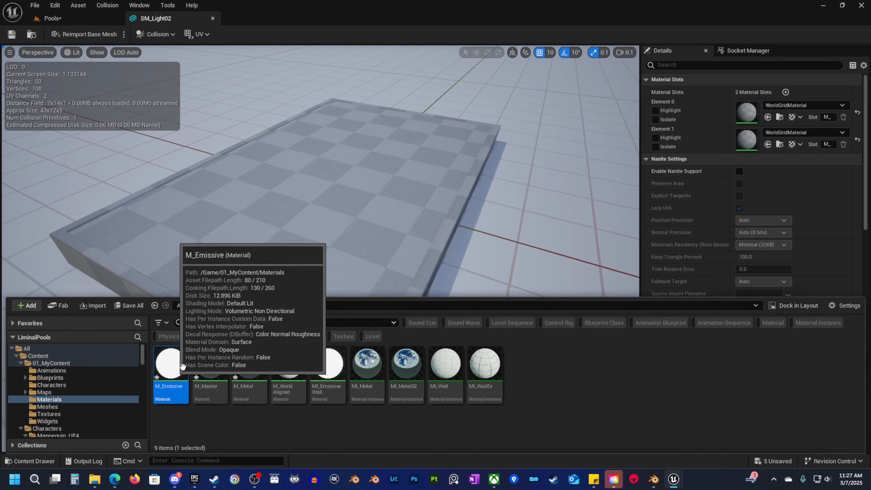
pyautogui.moveTo(171, 363); pyautogui.dragTo(421, 247)
pyautogui.moveTo(185, 374)
pyautogui.mouseDown()
pyautogui.moveTo(624, 247)
pyautogui.moveTo(254, 380)
pyautogui.moveTo(194, 388)
pyautogui.mouseUp()
pyautogui.click(395, 417)
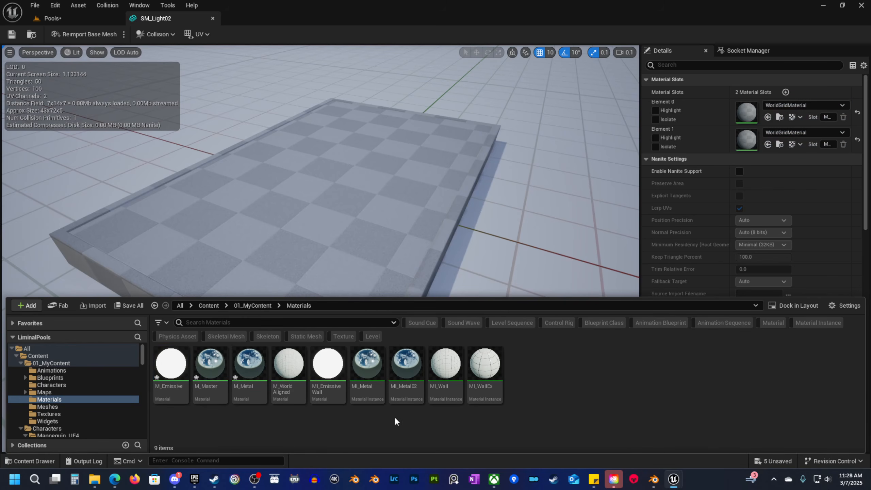
pyautogui.click(328, 364)
pyautogui.moveTo(328, 364); pyautogui.dragTo(744, 115)
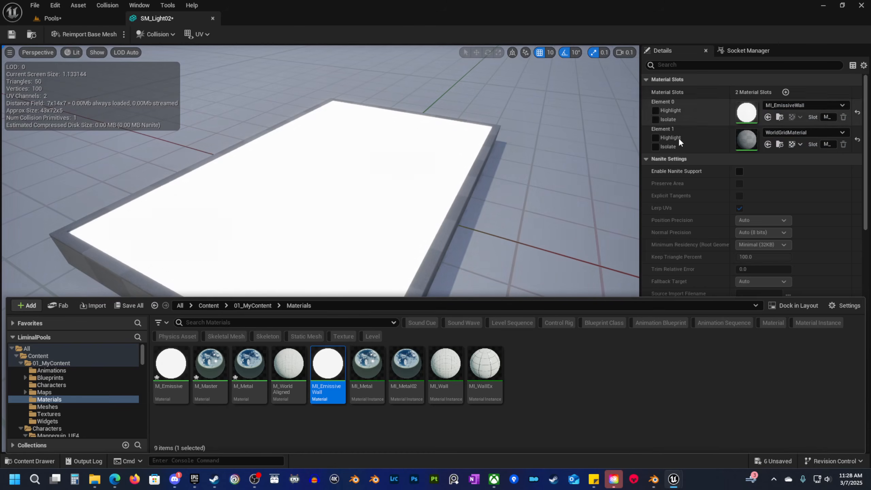
# Assign the MI_Metal material to Element 1, the frame of SM_Light02.
pyautogui.click(336, 359)
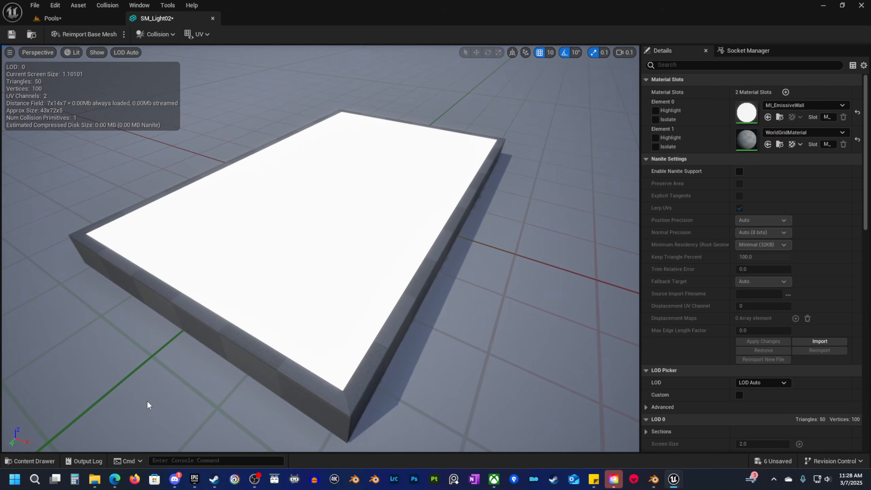
pyautogui.click(29, 461)
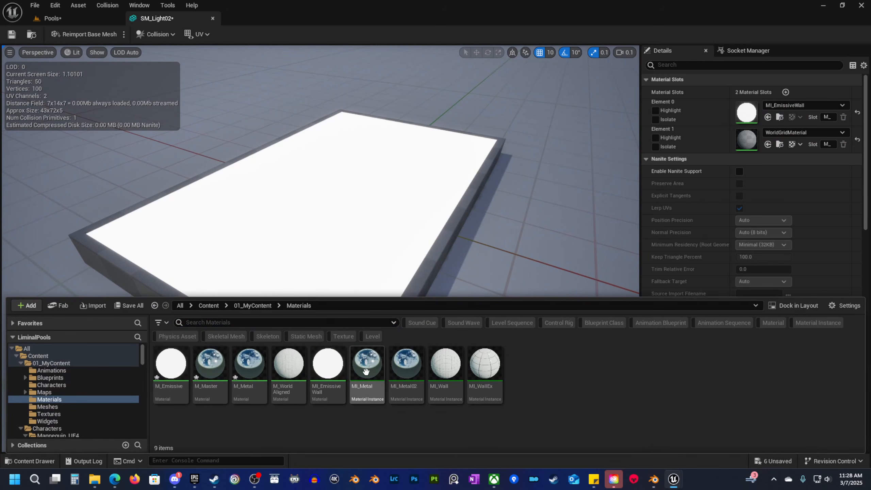
pyautogui.moveTo(366, 371); pyautogui.dragTo(748, 141)
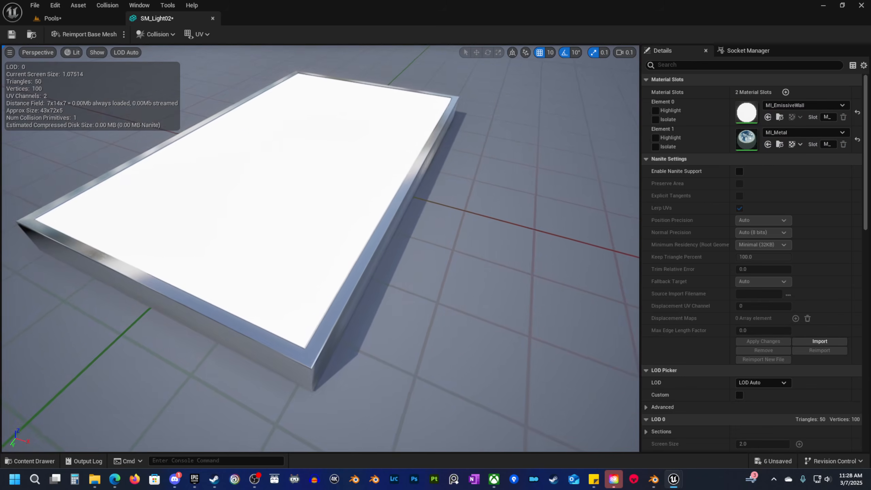
pyautogui.moveTo(321, 249)
pyautogui.mouseDown(button='right')
pyautogui.moveTo(328, 239)
pyautogui.moveTo(317, 237)
pyautogui.mouseUp(button='right')
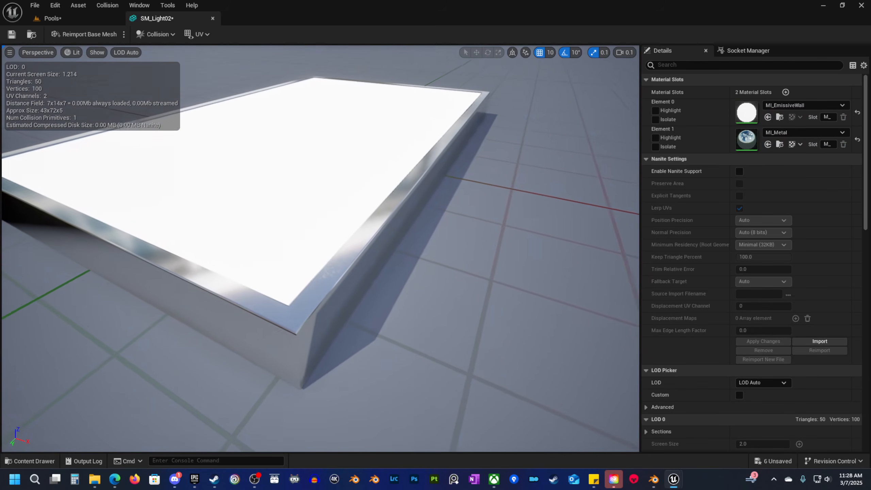
pyautogui.moveTo(120, 154); pyautogui.dragTo(107, 139, button='right')
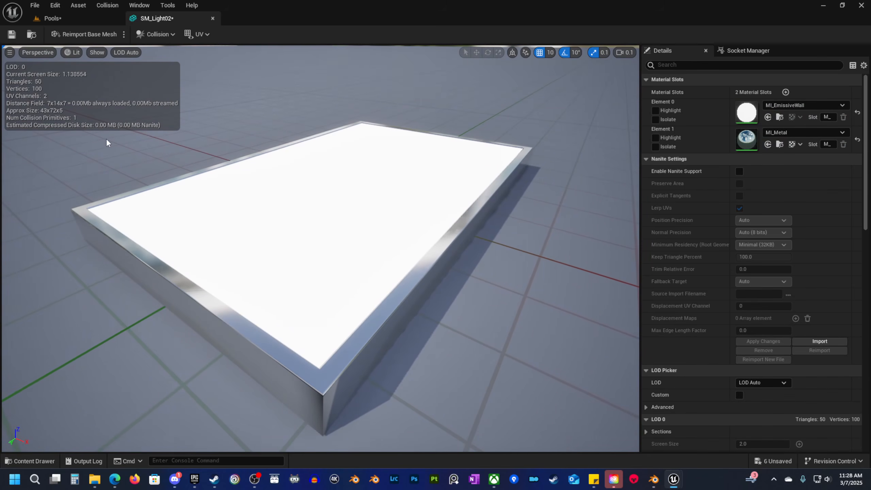
# Duplicate the MI_EmissiveWall material as MI_EmissiveLight and assign the copy to Element 0 of SM_Light02.
pyautogui.click(67, 17)
pyautogui.click(27, 461)
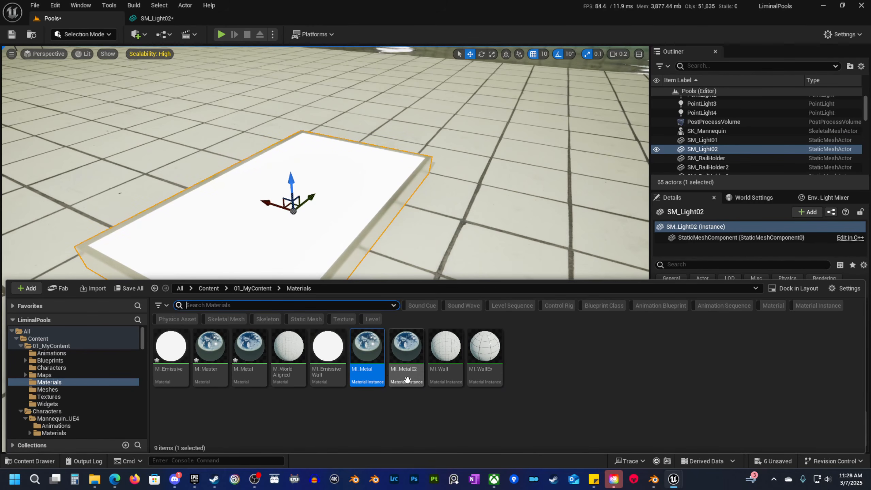
pyautogui.click(328, 356)
pyautogui.hotkey('ctrl', 'd')
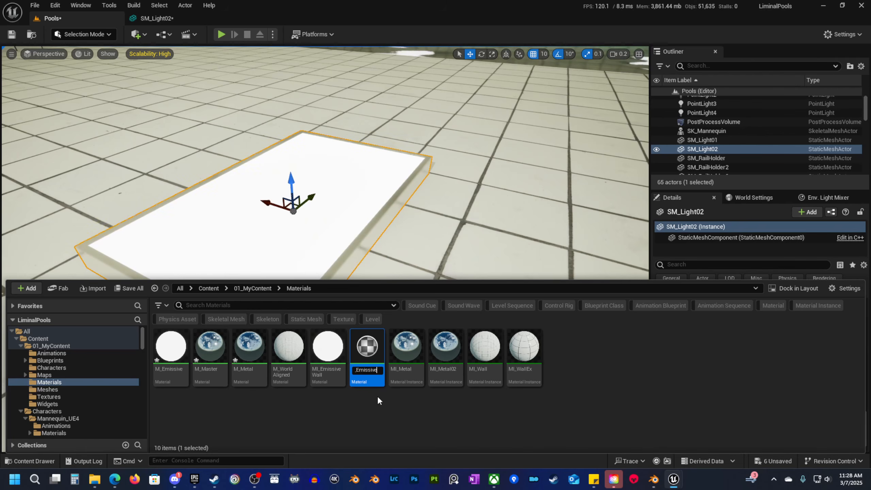
pyautogui.write('MI_EmissiveLight')
pyautogui.press('Return')
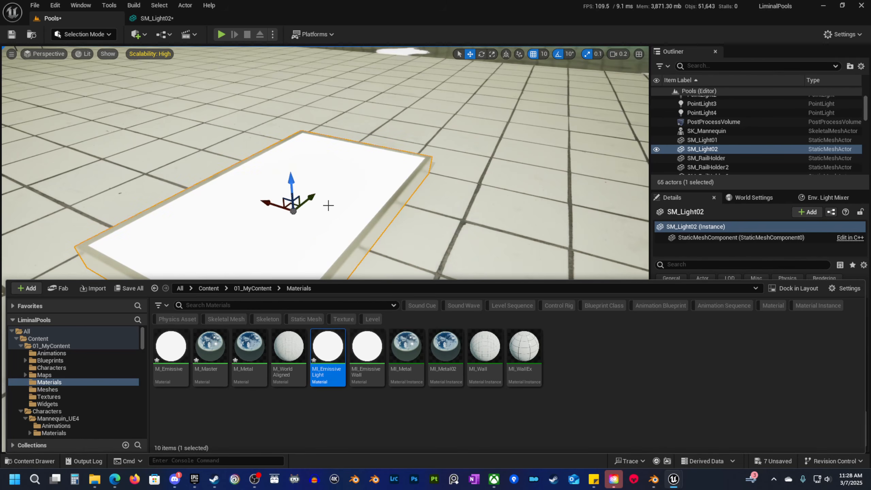
pyautogui.click(172, 15)
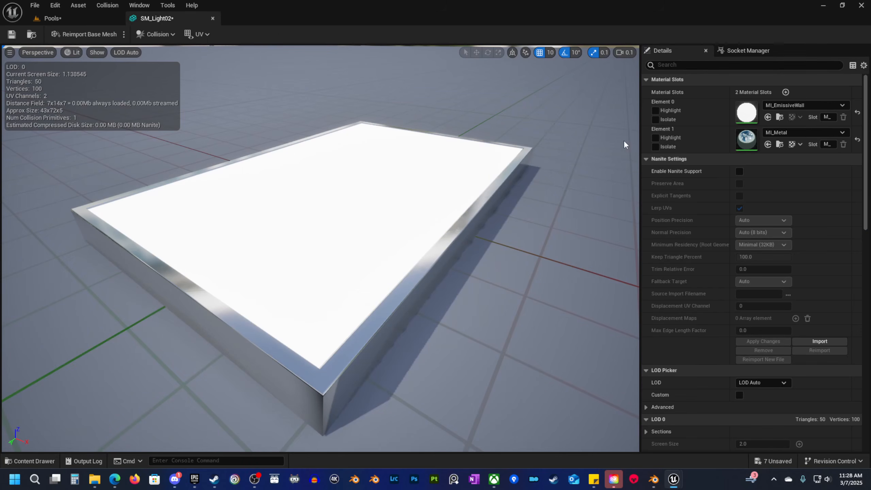
pyautogui.click(768, 118)
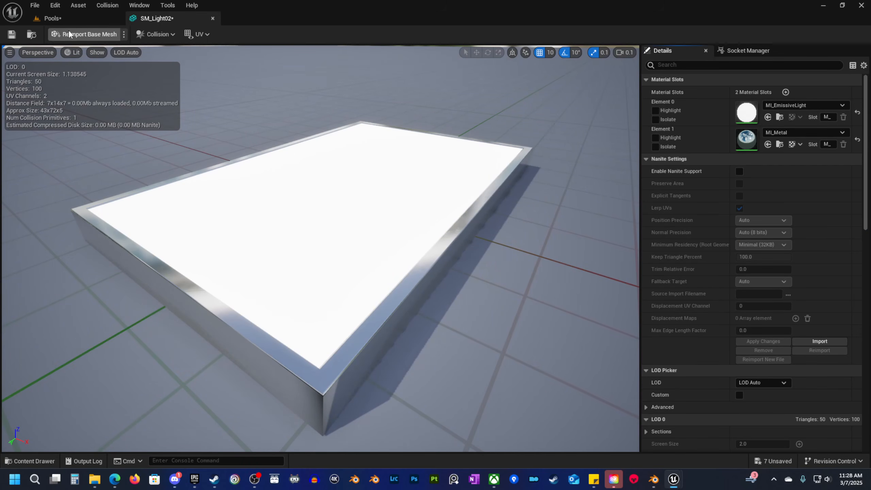
# Open the round SM_Light01 mesh from the level for editing and frame it up close.
pyautogui.click(52, 18)
pyautogui.press('s')
pyautogui.scroll(-1, 369, 345)
pyautogui.moveTo(369, 344); pyautogui.dragTo(369, 344, button='right')
pyautogui.press('w')
pyautogui.rightClick(369, 344)
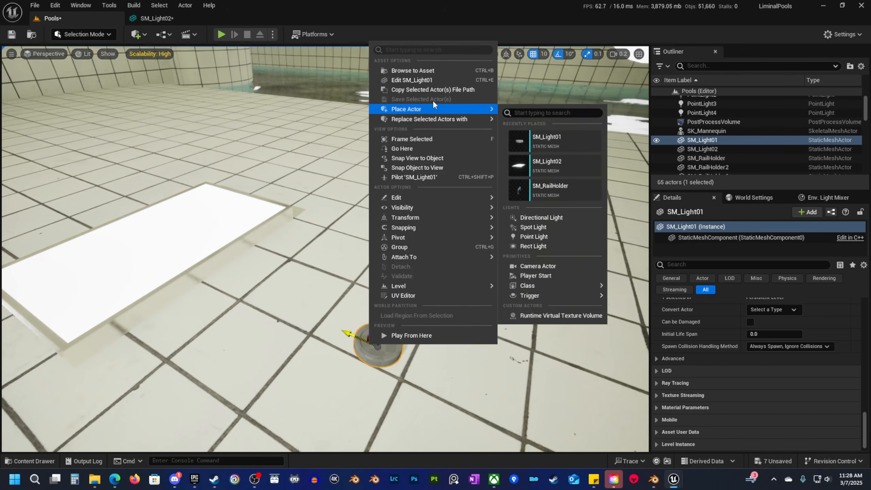
pyautogui.click(439, 82)
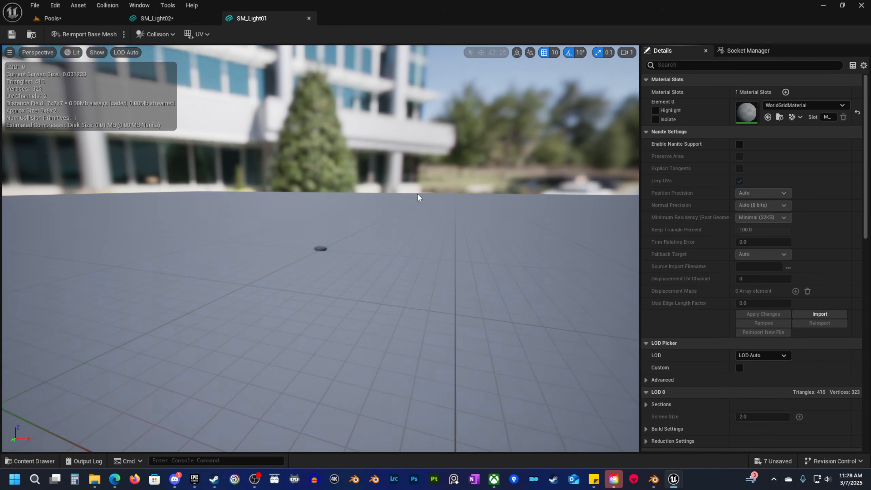
pyautogui.press('w')
pyautogui.moveTo(417, 194); pyautogui.dragTo(418, 261, button='right')
pyautogui.scroll(-1, 418, 193)
pyautogui.scroll(-1, 417, 193)
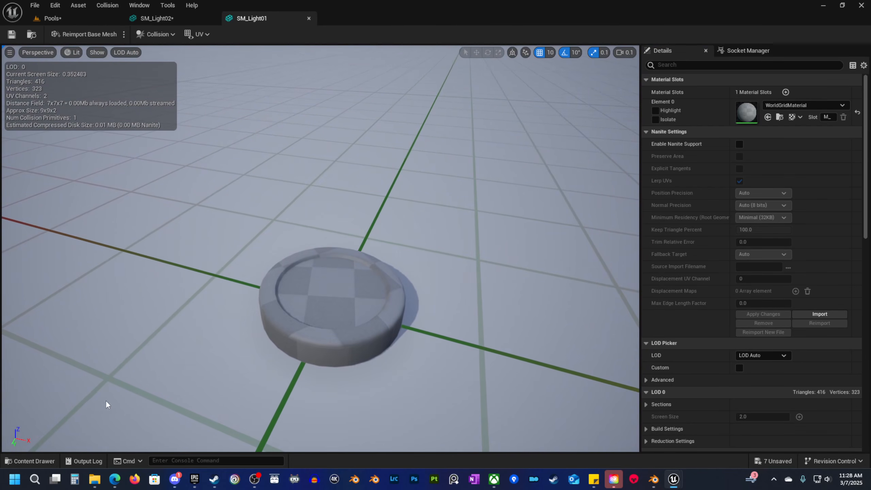
# Assign the MI_Metal material to Element 0 of SM_Light01.
pyautogui.click(33, 461)
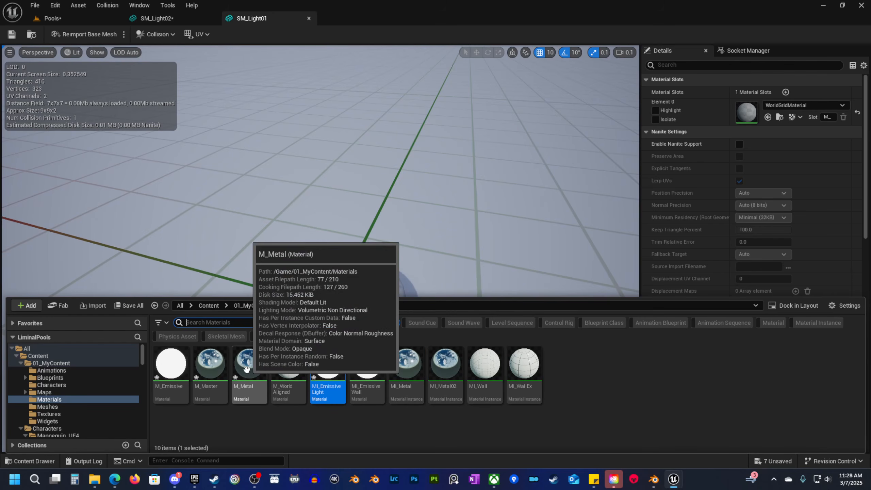
pyautogui.click(412, 376)
pyautogui.moveTo(413, 375); pyautogui.dragTo(747, 112)
pyautogui.moveTo(369, 174)
pyautogui.mouseDown(button='right')
pyautogui.moveTo(370, 148)
pyautogui.moveTo(370, 193)
pyautogui.moveTo(369, 175)
pyautogui.mouseUp(button='right')
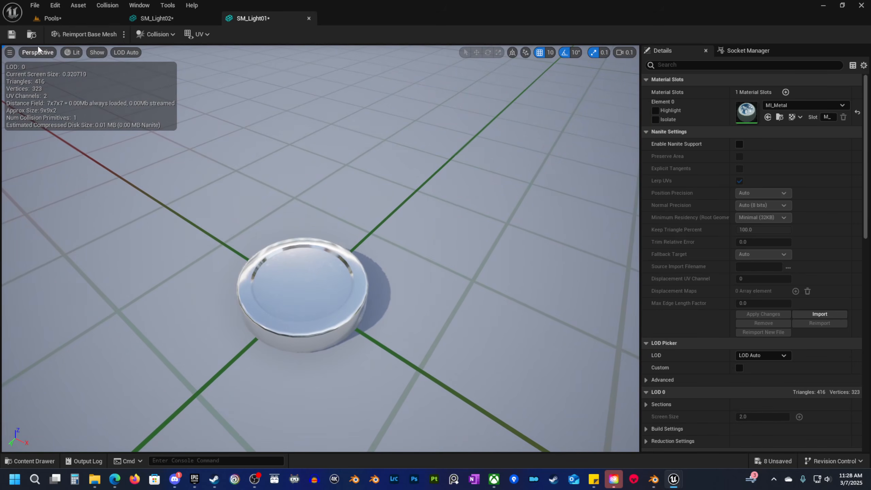
# Return to the Pools level, frame the round SM_Light01 mesh and switch the editor to Modeling mode.
pyautogui.click(52, 19)
pyautogui.moveTo(240, 172); pyautogui.dragTo(257, 195, button='right')
pyautogui.moveTo(376, 220); pyautogui.dragTo(360, 254, button='right')
pyautogui.scroll(-1, 376, 220)
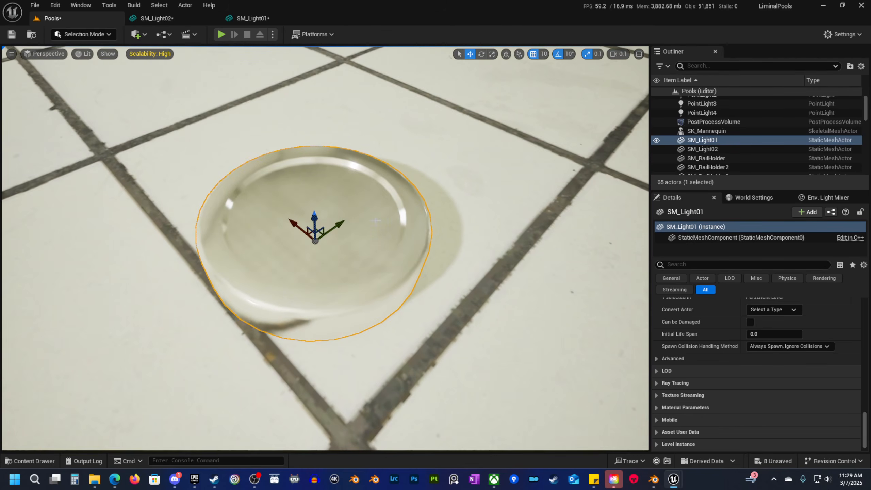
pyautogui.click(88, 34)
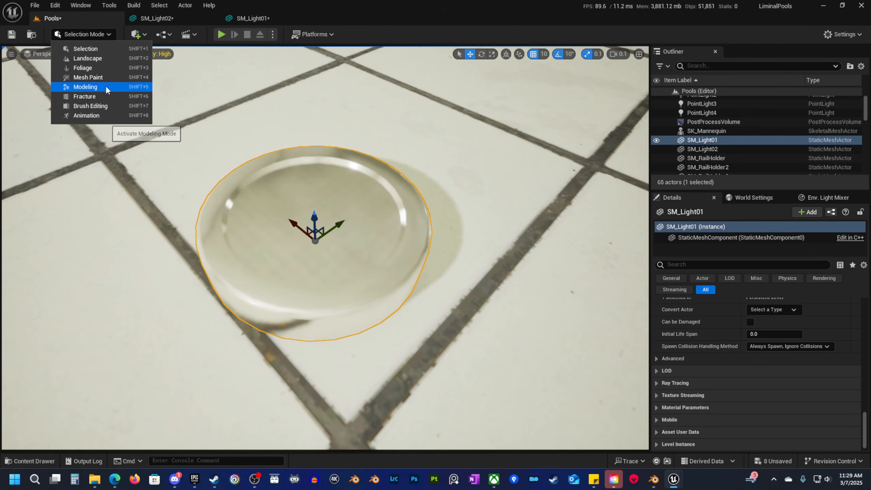
pyautogui.click(105, 86)
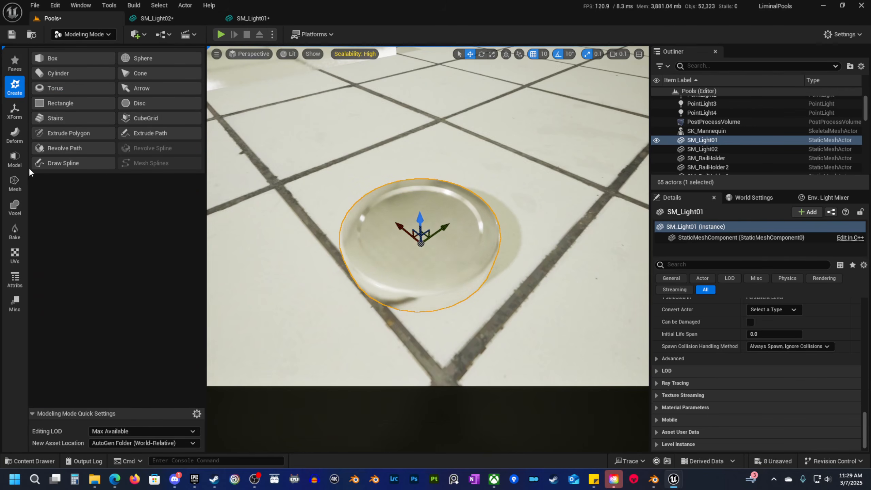
# Start Edit Materials on SM_Light01, add a second material slot and make the empty Index 1 slot the active material.
pyautogui.click(15, 279)
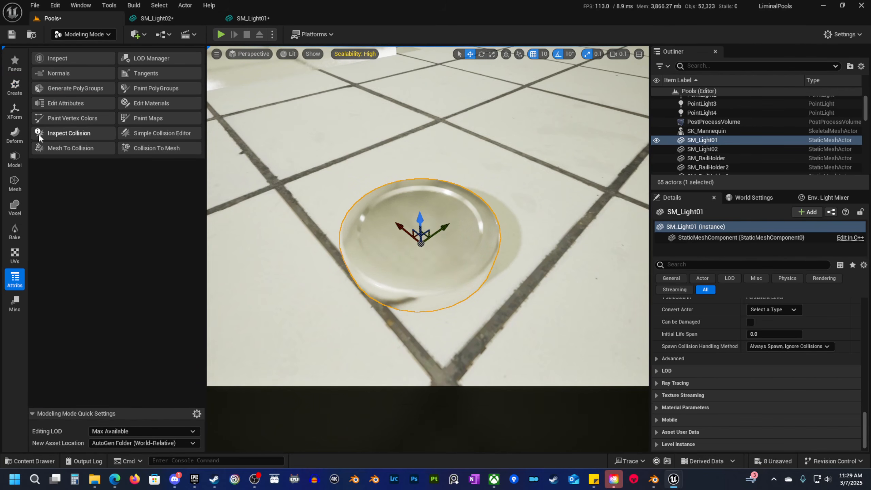
pyautogui.click(150, 104)
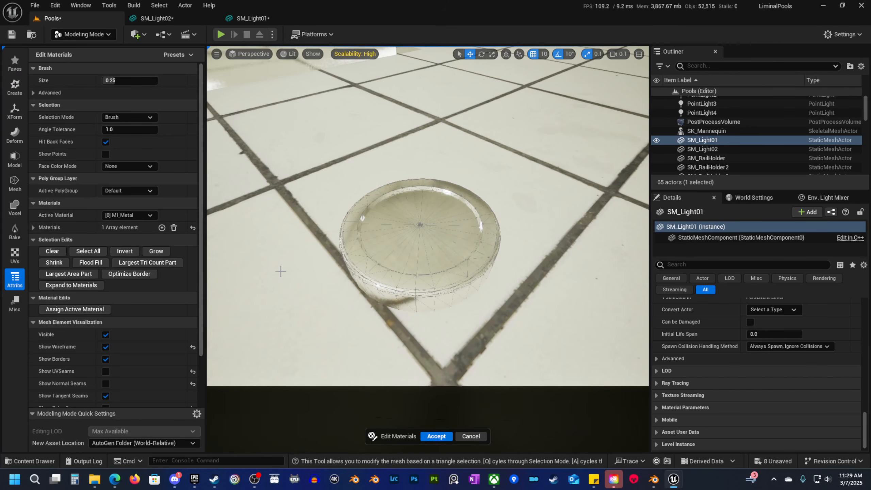
pyautogui.click(34, 227)
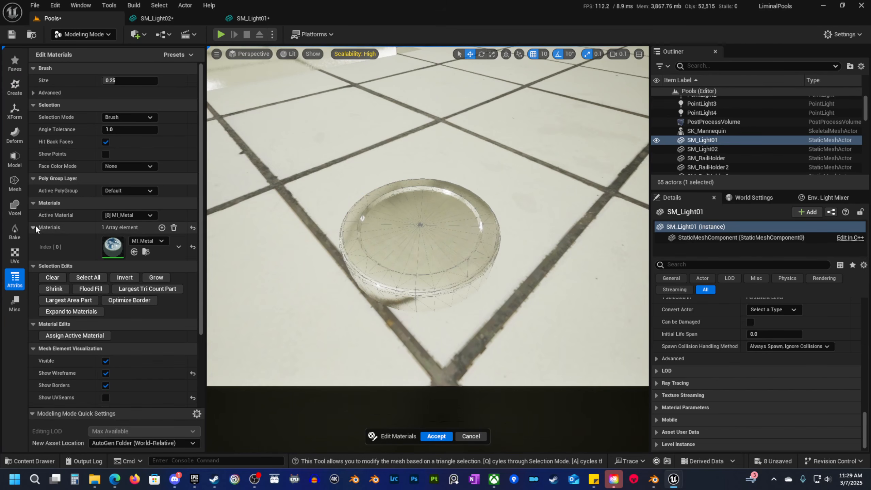
pyautogui.click(162, 227)
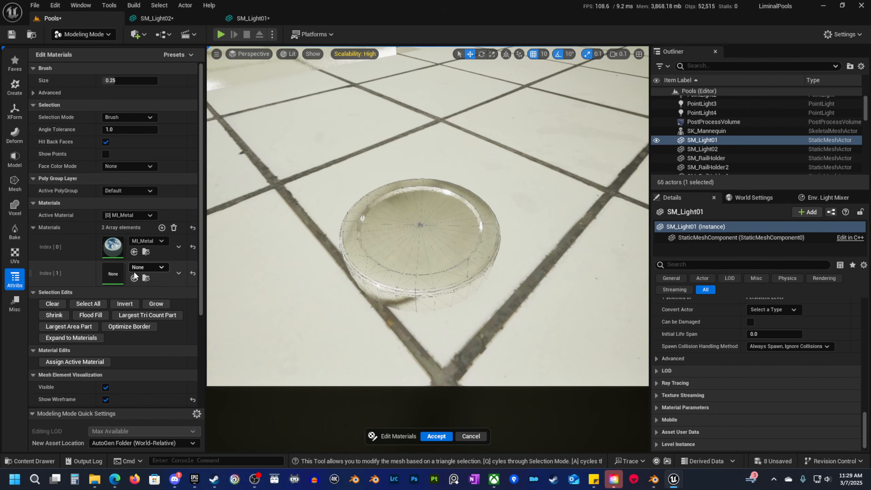
pyautogui.click(139, 215)
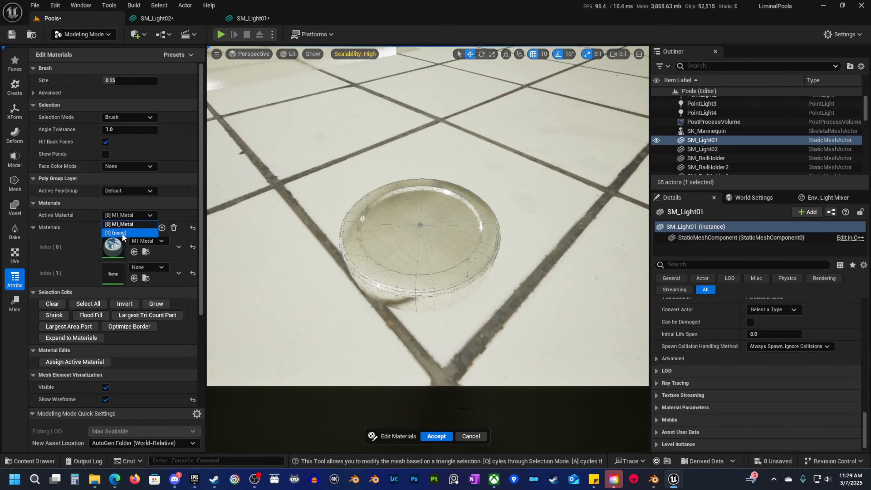
pyautogui.click(128, 233)
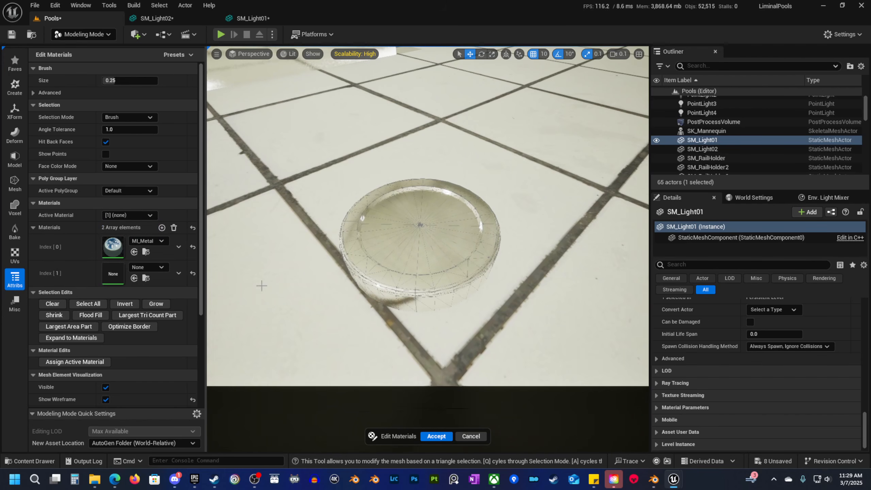
# Select the inner disc faces of SM_Light01 and set the Index 1 material to MI_EmissiveLight.
pyautogui.moveTo(435, 235); pyautogui.dragTo(433, 218, button='right')
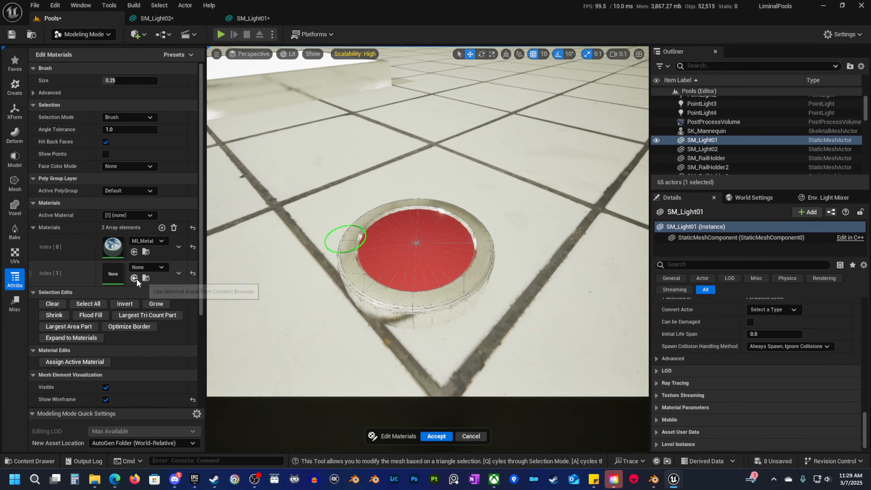
pyautogui.click(41, 460)
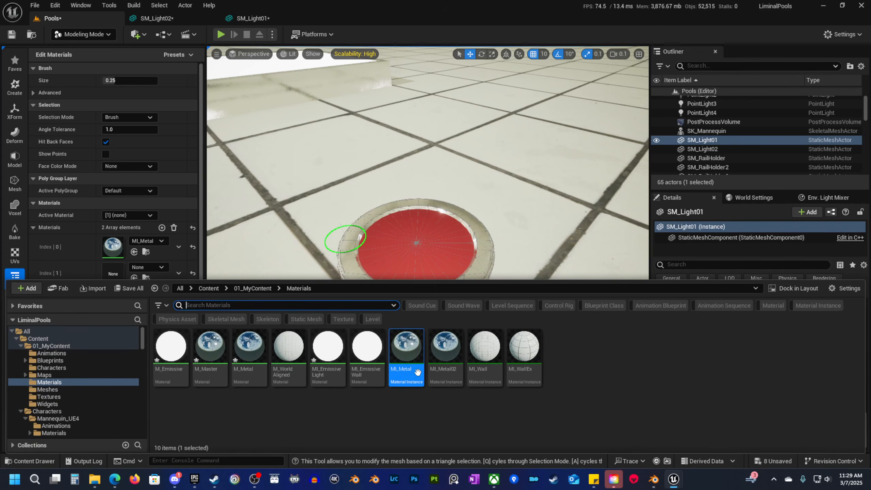
pyautogui.click(329, 357)
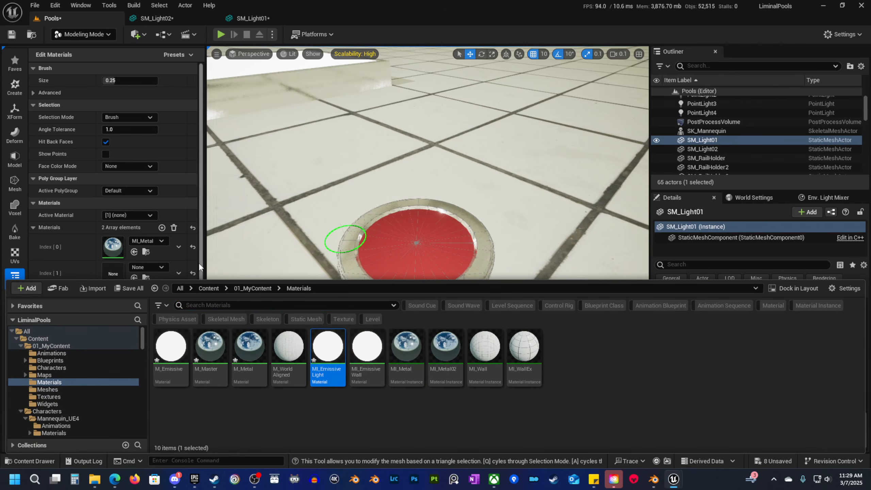
pyautogui.click(134, 276)
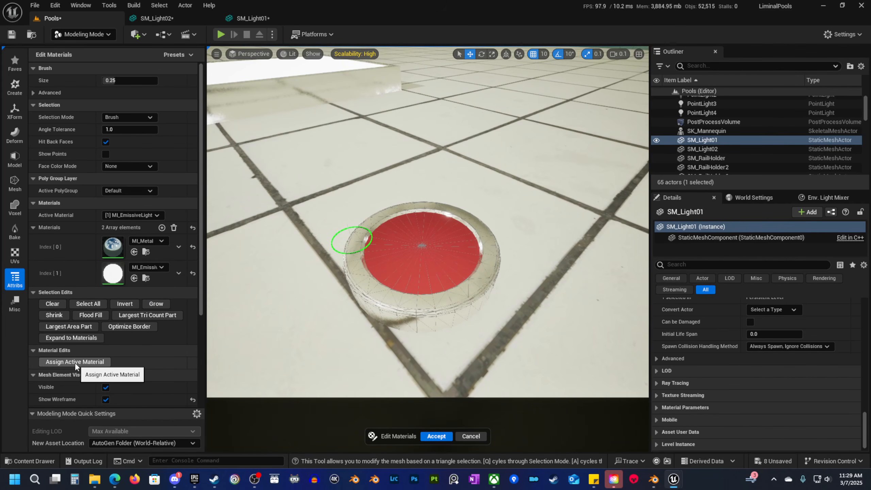
# Assign the active MI_EmissiveLight material to the selected disc faces, accept the edit and return to Selection mode.
pyautogui.click(143, 215)
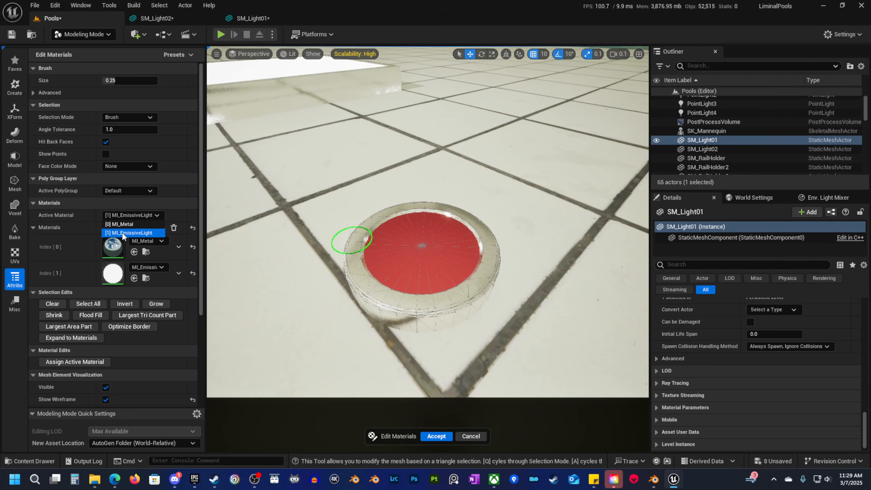
pyautogui.click(122, 233)
pyautogui.click(72, 362)
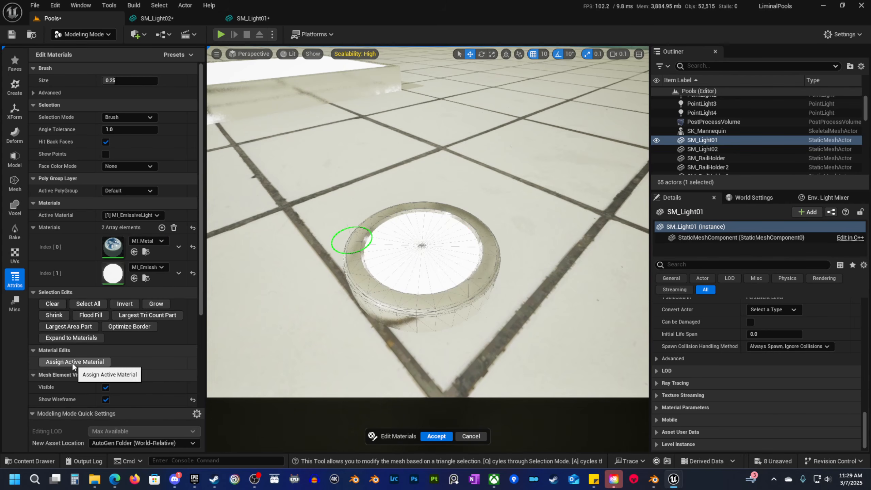
pyautogui.click(436, 436)
pyautogui.hotkey('shift', '1')
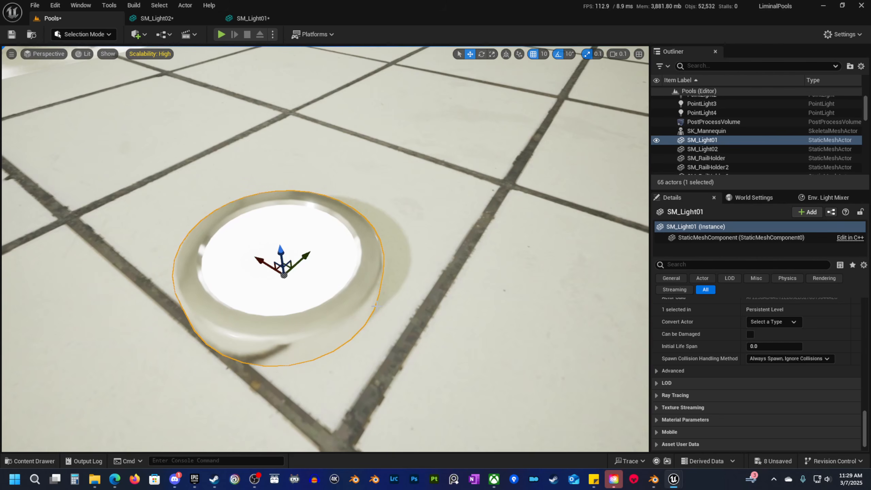
# Check the material elements of SM_Light01, save the mesh asset from its editor and return to the Pools level.
pyautogui.moveTo(377, 307); pyautogui.dragTo(357, 305, button='right')
pyautogui.scroll(10, 780, 363)
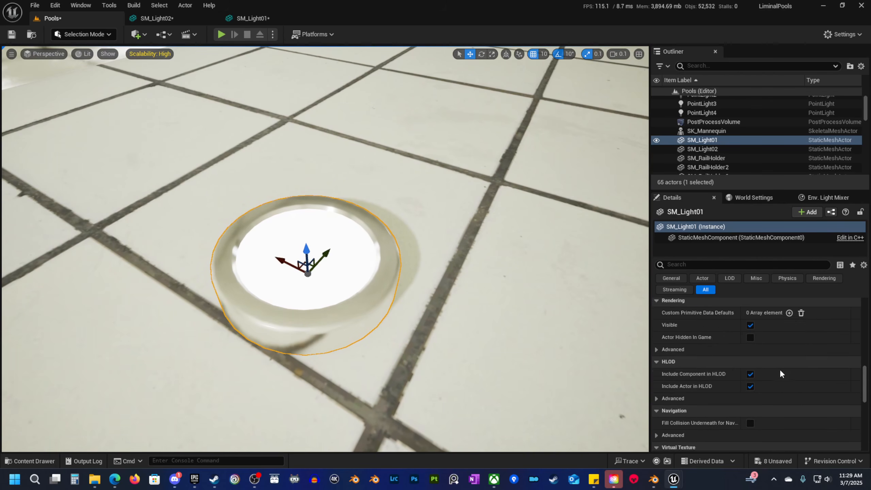
pyautogui.scroll(8, 781, 370)
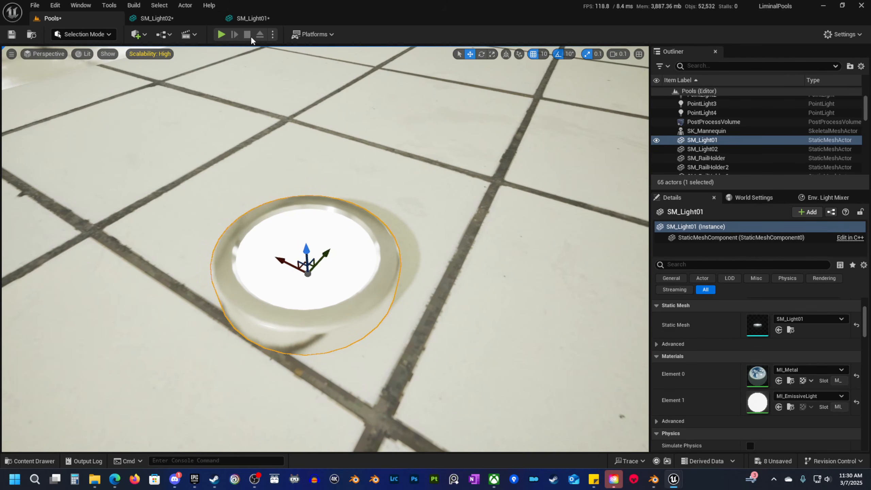
pyautogui.click(256, 19)
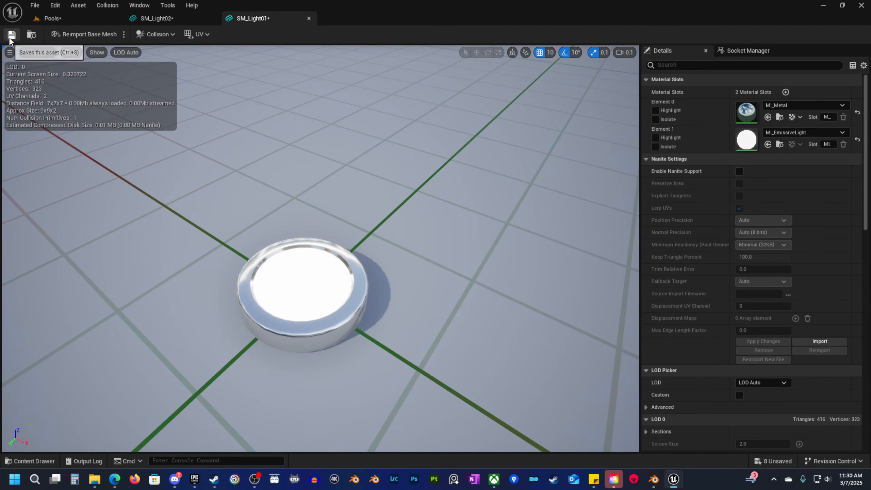
pyautogui.click(83, 22)
# Place the SM_Vent mesh from the Meshes folder on the tiled floor next to the rectangular light.
pyautogui.moveTo(342, 405); pyautogui.dragTo(247, 329, button='right')
pyautogui.hotkey('ctrl', 'space')
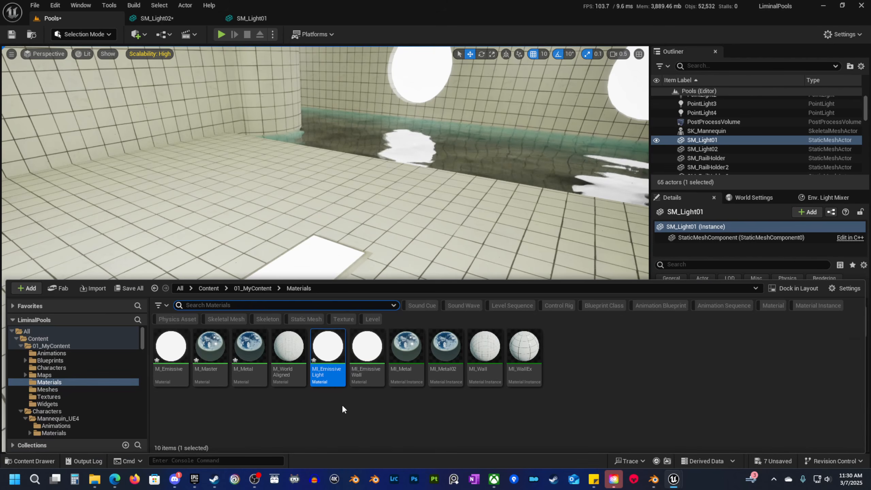
pyautogui.click(59, 390)
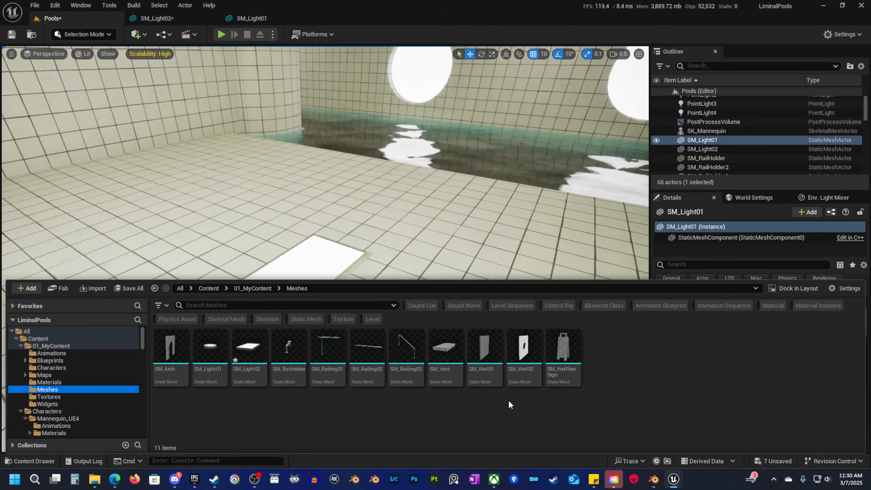
pyautogui.moveTo(445, 352); pyautogui.dragTo(295, 382)
pyautogui.moveTo(296, 383); pyautogui.dragTo(274, 374, button='right')
pyautogui.scroll(-1, 296, 382)
pyautogui.press('w')
pyautogui.scroll(-1, 295, 383)
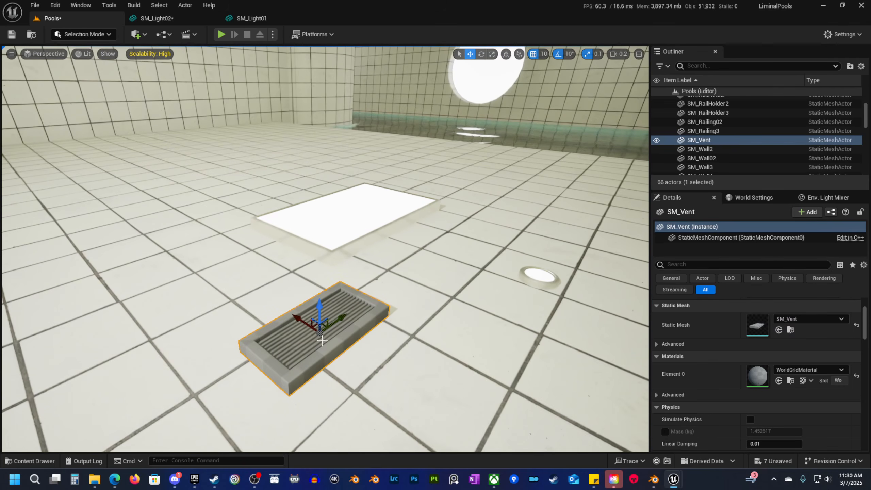
# Duplicate the MI_Metal material instance in the Materials folder and name the copy MI_Vent.
pyautogui.click(38, 462)
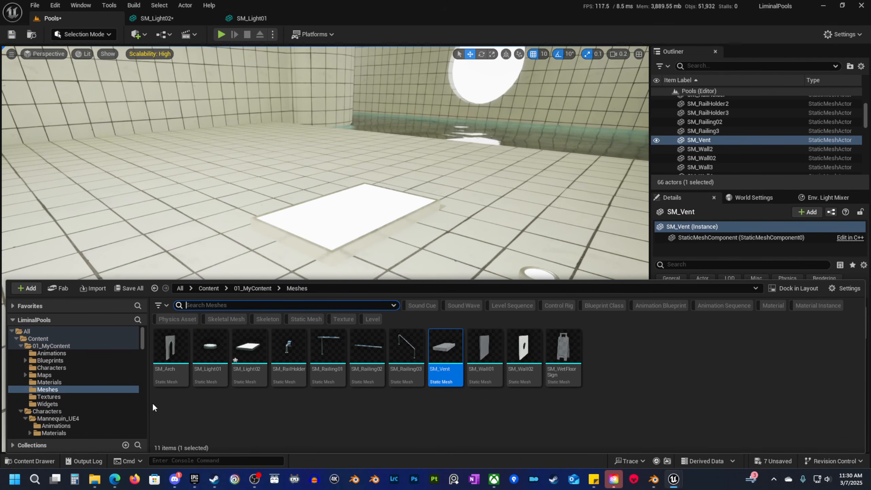
pyautogui.click(58, 381)
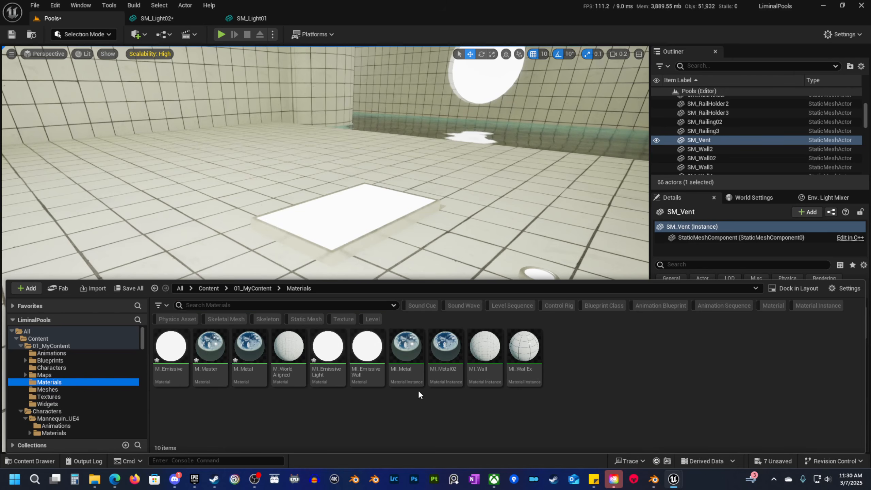
pyautogui.click(407, 357)
pyautogui.hotkey('ctrl', 'd')
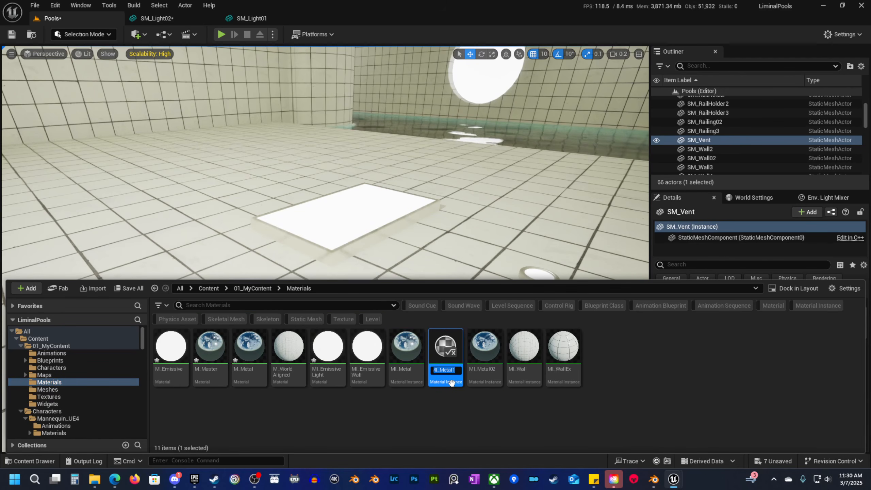
pyautogui.write('MI_Vent')
pyautogui.press('Return')
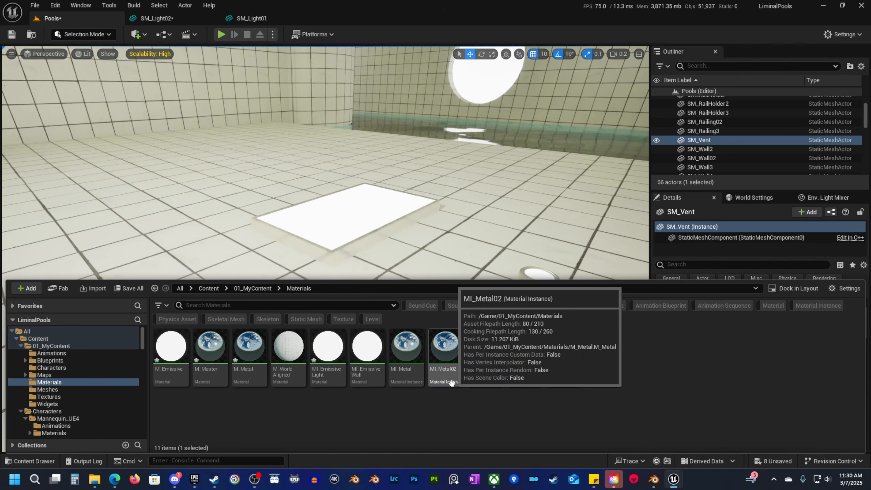
# Open the SM_Vent mesh from the level for editing.
pyautogui.moveTo(485, 354)
pyautogui.mouseDown()
pyautogui.moveTo(482, 333)
pyautogui.moveTo(445, 336)
pyautogui.moveTo(478, 364)
pyautogui.mouseUp()
pyautogui.moveTo(384, 237); pyautogui.dragTo(359, 266, button='right')
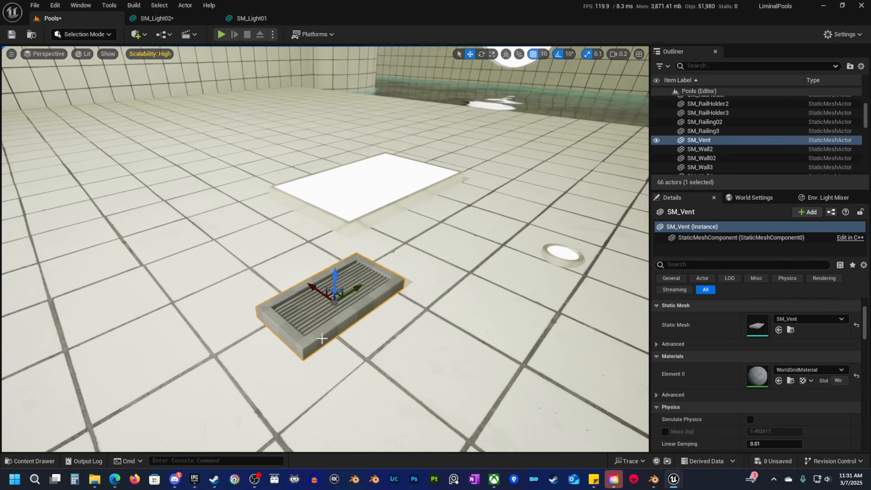
pyautogui.rightClick(322, 338)
pyautogui.click(398, 74)
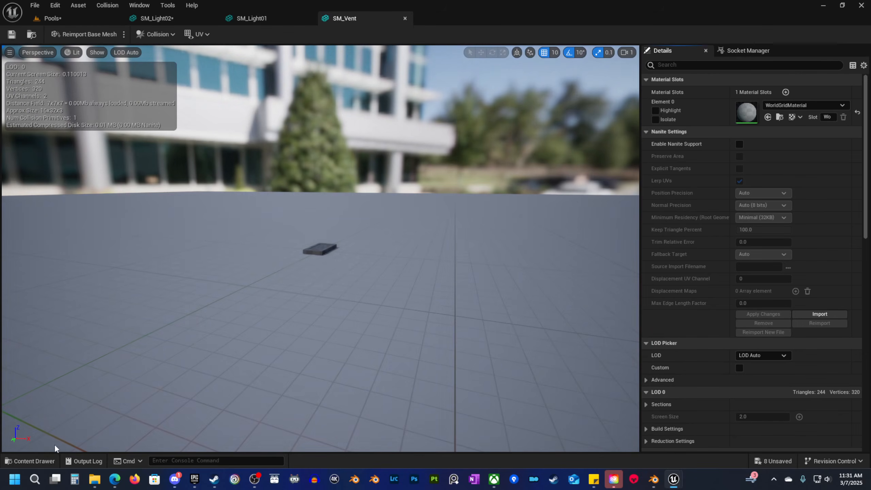
# Assign the MI_Vent material to Element 0 of SM_Vent and frame the vent up close.
pyautogui.click(34, 461)
pyautogui.moveTo(485, 417); pyautogui.dragTo(737, 119)
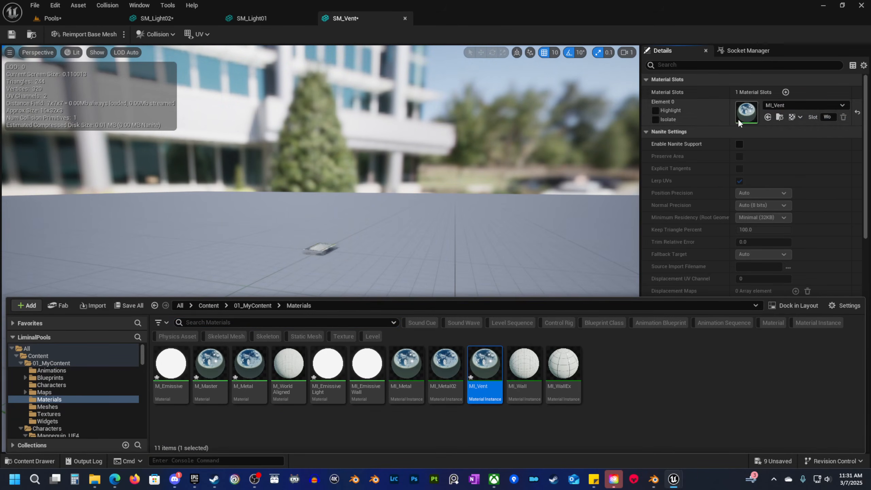
pyautogui.press('w')
pyautogui.moveTo(321, 248); pyautogui.dragTo(389, 274, button='right')
pyautogui.scroll(-1, 329, 271)
pyautogui.scroll(-1, 320, 271)
# Open the MI_Vent material instance in a separate window, examine its texture parameters and close it.
pyautogui.doubleClick(745, 111)
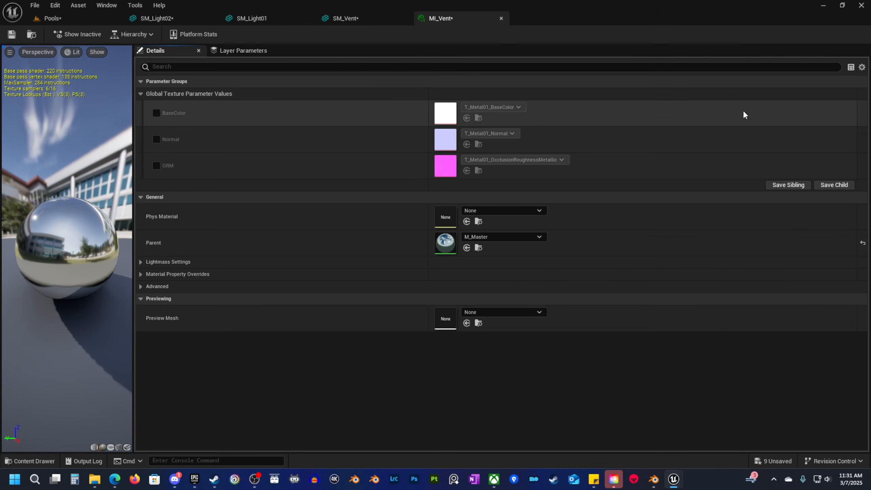
pyautogui.moveTo(471, 28); pyautogui.dragTo(551, 87)
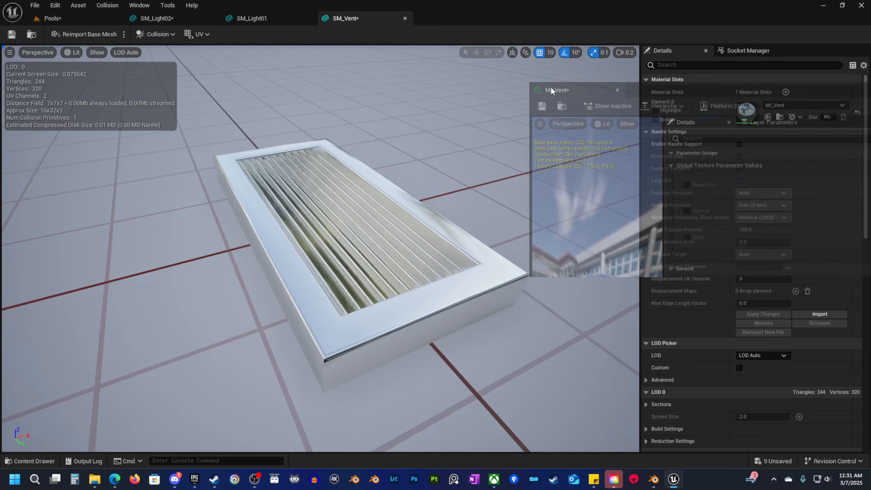
pyautogui.moveTo(851, 98); pyautogui.dragTo(723, 115)
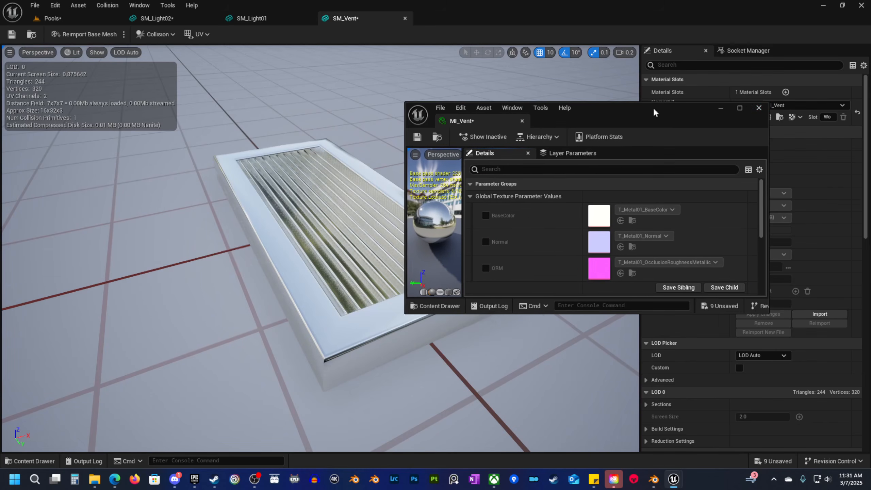
pyautogui.click(755, 107)
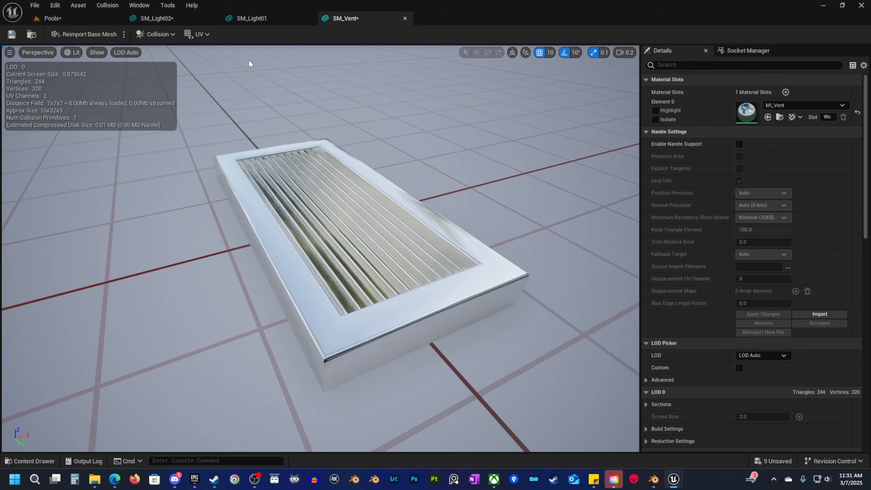
# Assign the MI_Metal02 material to Element 0 of SM_Vent and inspect the vent.
pyautogui.click(38, 460)
pyautogui.click(450, 372)
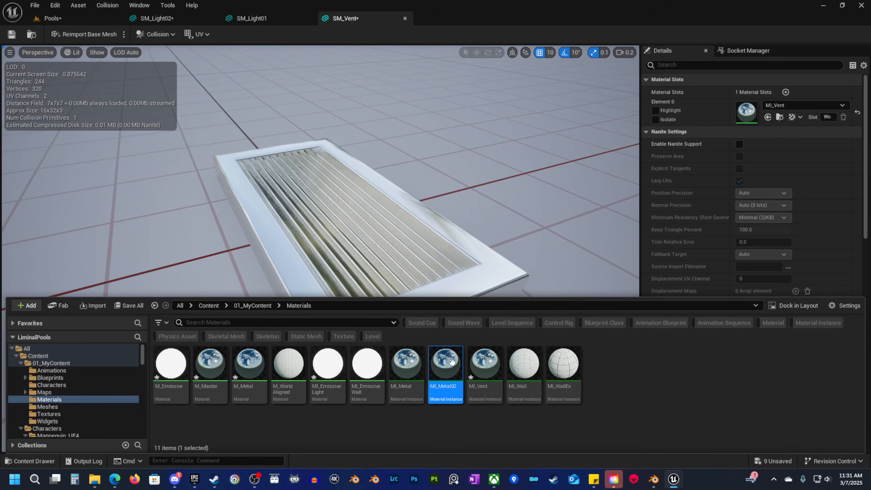
pyautogui.moveTo(446, 366); pyautogui.dragTo(745, 112)
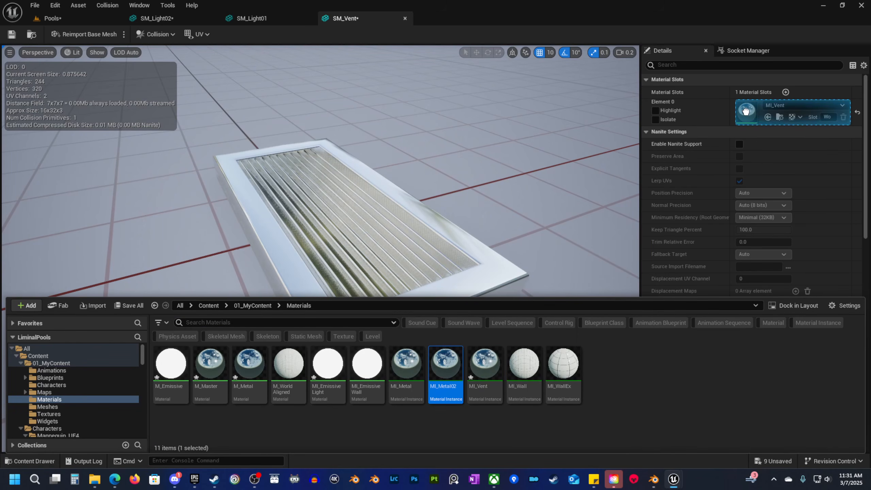
pyautogui.moveTo(321, 274); pyautogui.dragTo(333, 280, button='right')
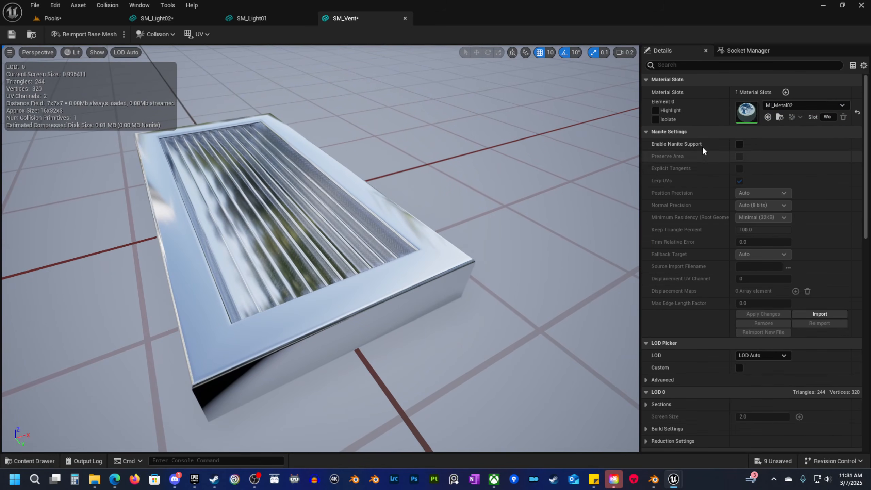
# Open the MI_Metal02 material instance in a floating window and return to the vent in the Pools level beside it.
pyautogui.doubleClick(747, 111)
pyautogui.moveTo(466, 15); pyautogui.dragTo(571, 80)
pyautogui.click(48, 18)
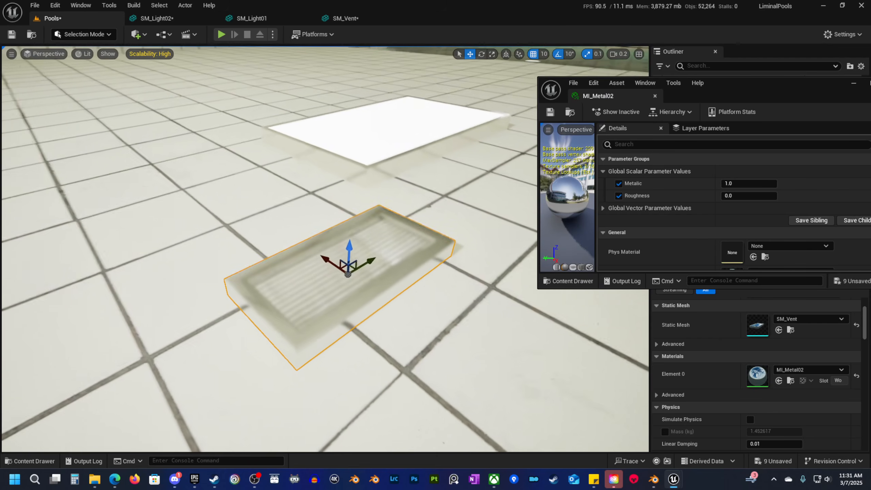
pyautogui.moveTo(343, 260); pyautogui.dragTo(350, 256, button='right')
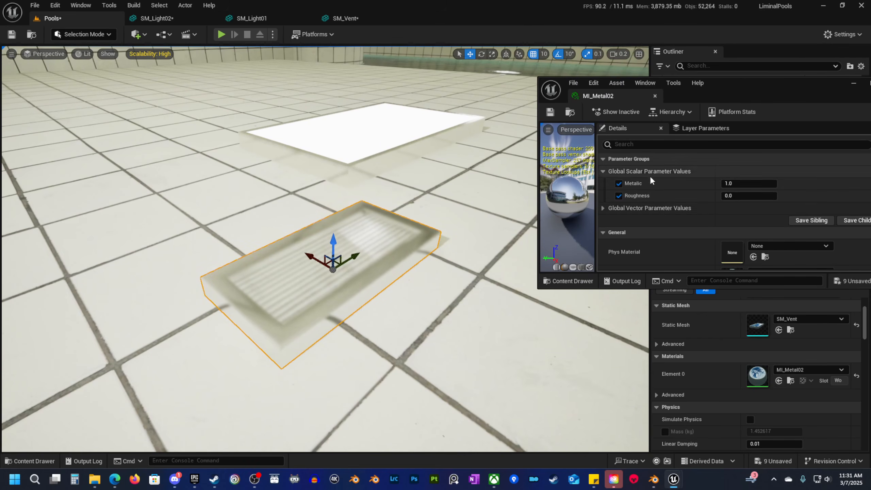
# Override the BaseColor parameter of MI_Metal02 and darken it to a neutral grey with a value of 0.09375.
pyautogui.scroll(-3, 716, 228)
pyautogui.scroll(4, 716, 228)
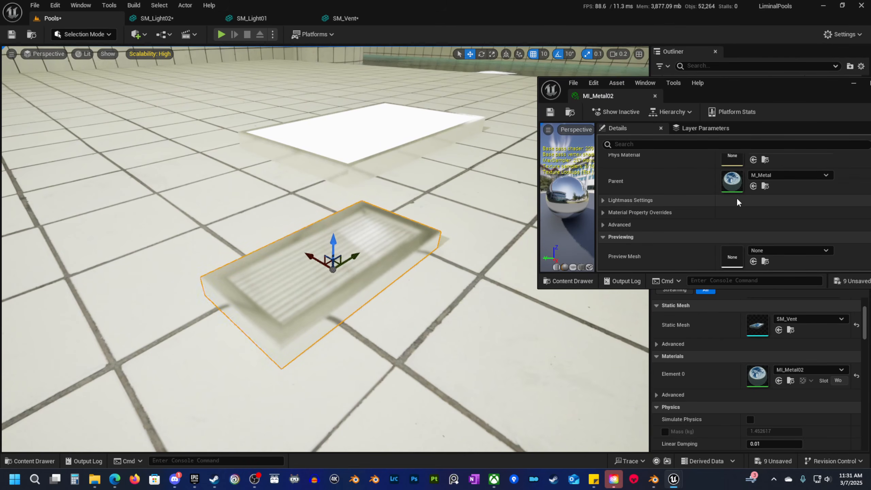
pyautogui.click(604, 208)
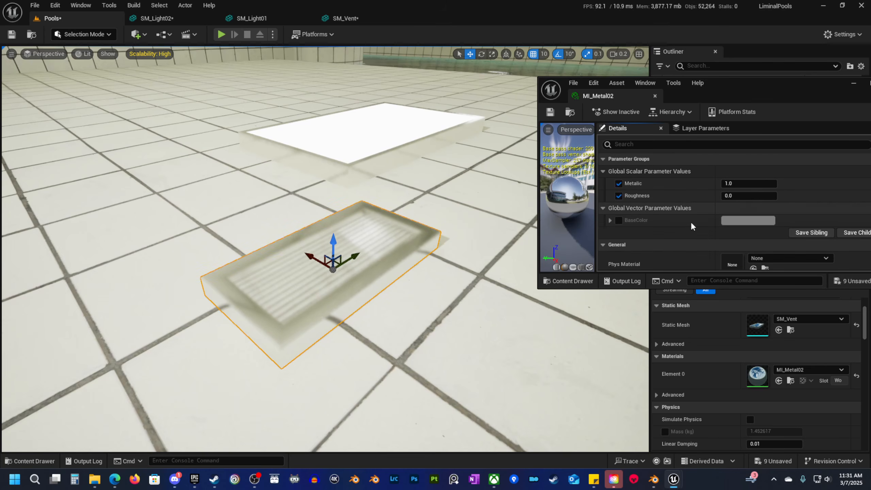
pyautogui.click(619, 220)
pyautogui.click(742, 221)
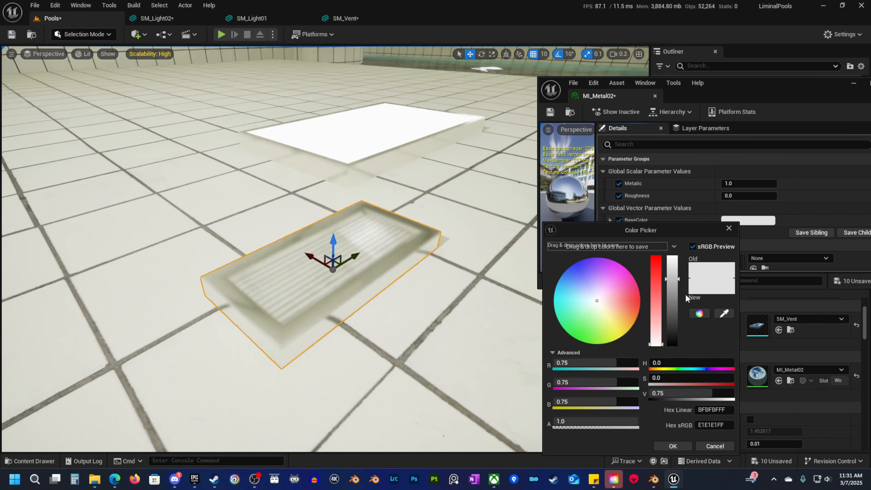
pyautogui.moveTo(672, 294); pyautogui.dragTo(673, 336)
pyautogui.press('a')
pyautogui.scroll(-1, 468, 330)
pyautogui.moveTo(467, 330); pyautogui.dragTo(514, 330, button='right')
pyautogui.moveTo(683, 230); pyautogui.dragTo(661, 173)
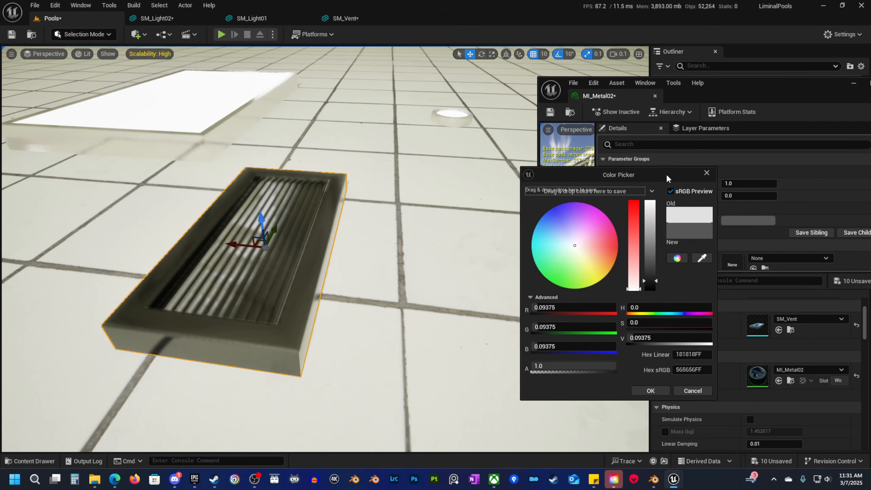
# Set the Roughness of MI_Metal02 to 0.144, check the vent in the level and close the material instance window.
pyautogui.click(749, 198)
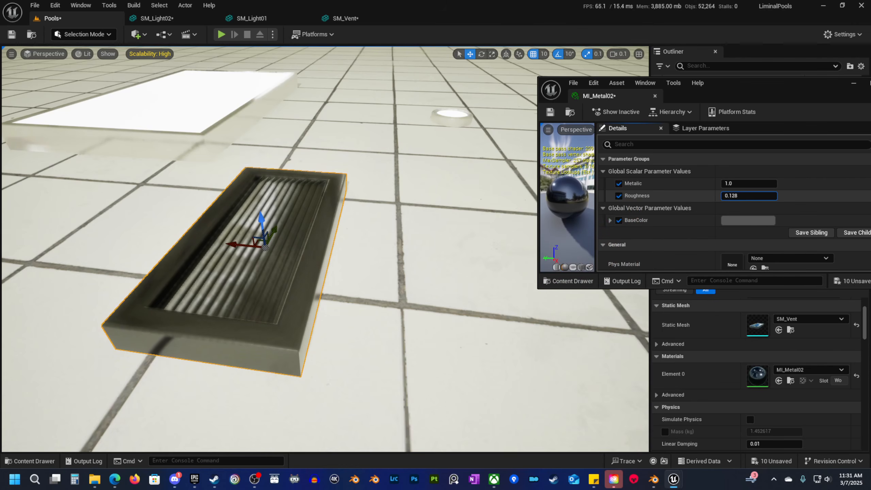
pyautogui.moveTo(750, 195); pyautogui.dragTo(754, 196)
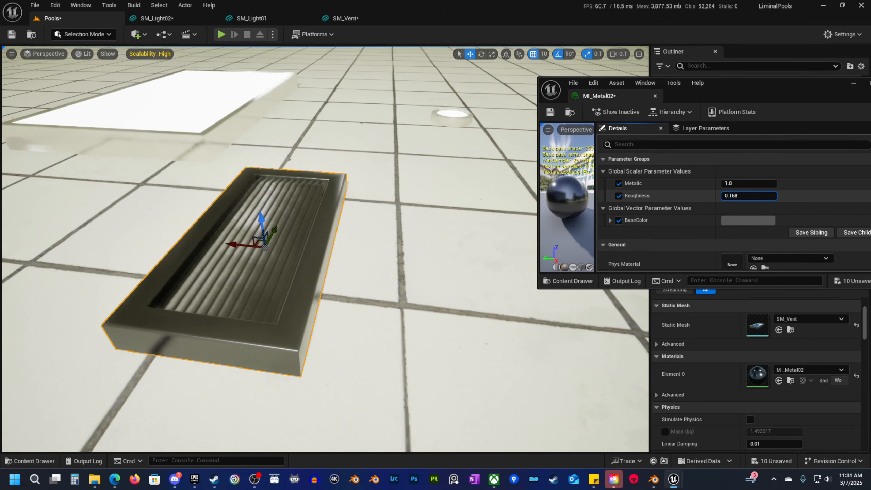
pyautogui.scroll(2, 487, 269)
pyautogui.moveTo(479, 268); pyautogui.dragTo(360, 313, button='right')
pyautogui.scroll(1, 446, 281)
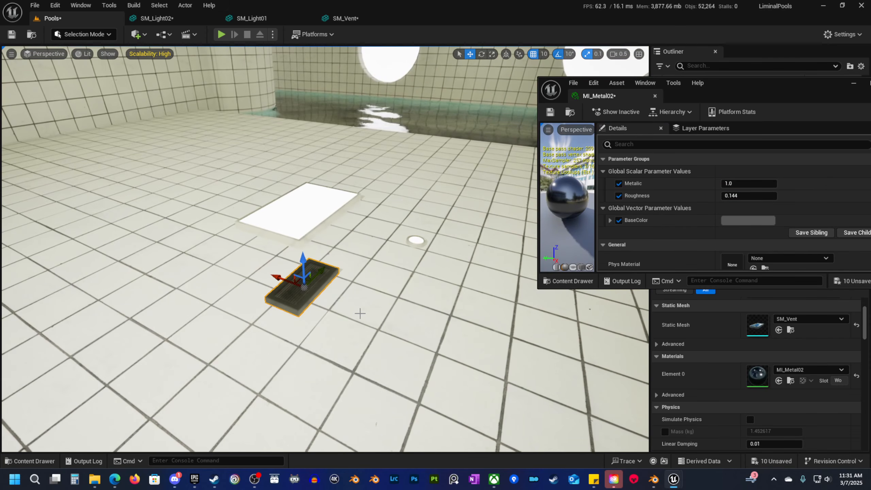
pyautogui.press('Escape')
pyautogui.moveTo(784, 86); pyautogui.dragTo(645, 129)
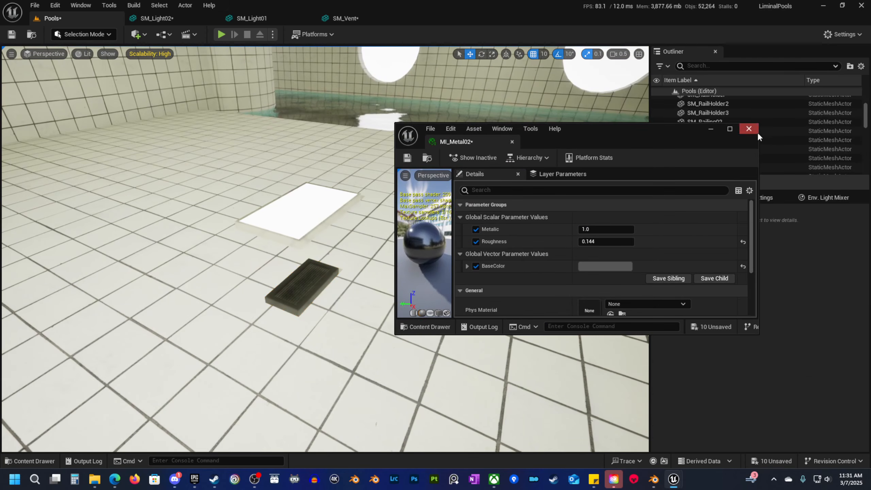
pyautogui.click(753, 130)
# Place the SM_WetFloorSign mesh from the Meshes folder on the pool room floor and rotate it so its flat side faces the view.
pyautogui.moveTo(378, 240); pyautogui.dragTo(354, 254, button='right')
pyautogui.scroll(1, 371, 244)
pyautogui.hotkey('ctrl', 'space')
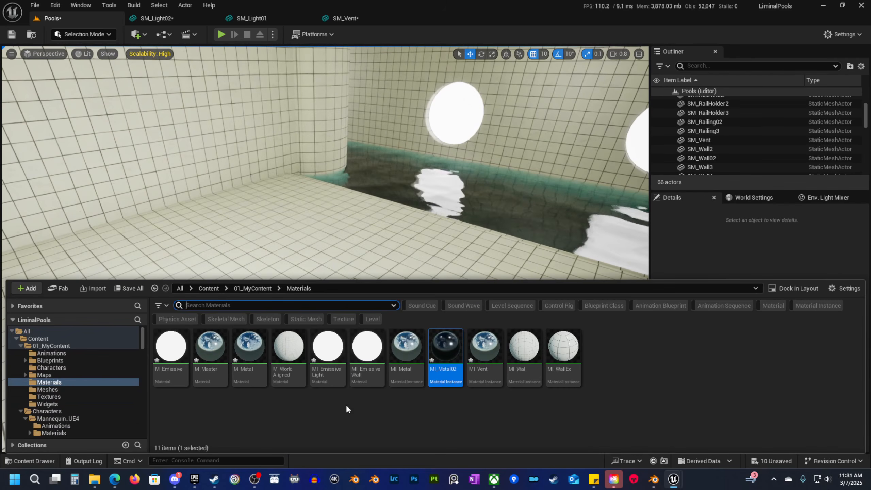
pyautogui.click(57, 390)
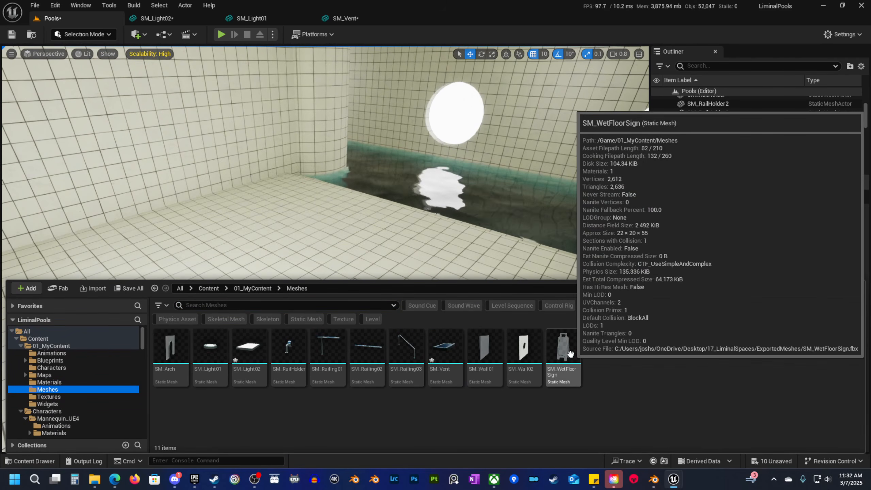
pyautogui.moveTo(565, 370); pyautogui.dragTo(320, 232)
pyautogui.press('e')
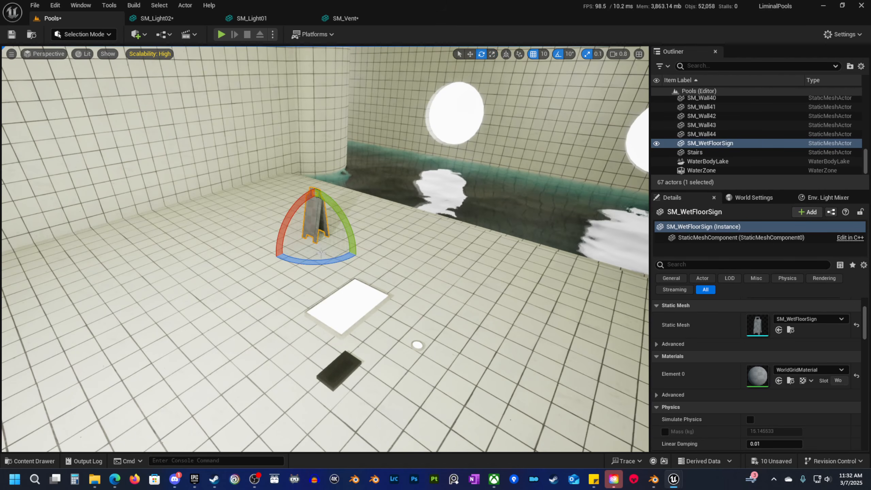
pyautogui.moveTo(296, 260); pyautogui.dragTo(338, 184)
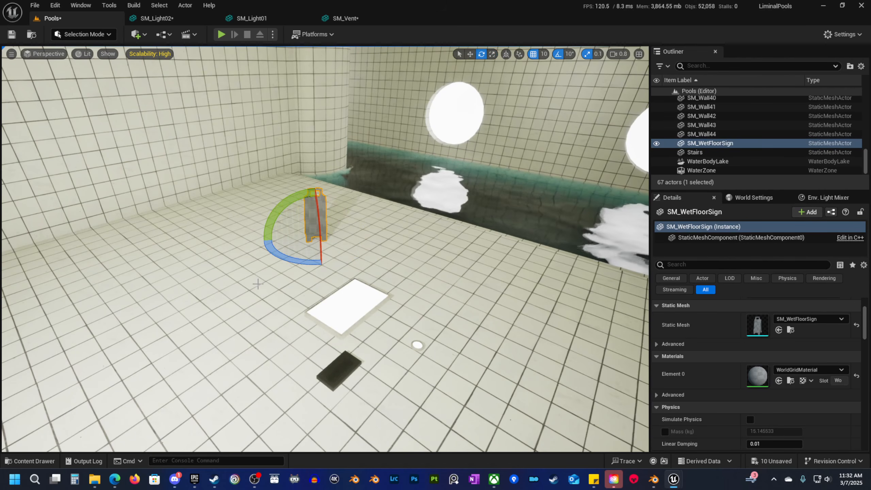
pyautogui.press('w')
# Locate the SM_WetFloorSign asset in the content folders and open it for editing.
pyautogui.hotkey('ctrl', 'b')
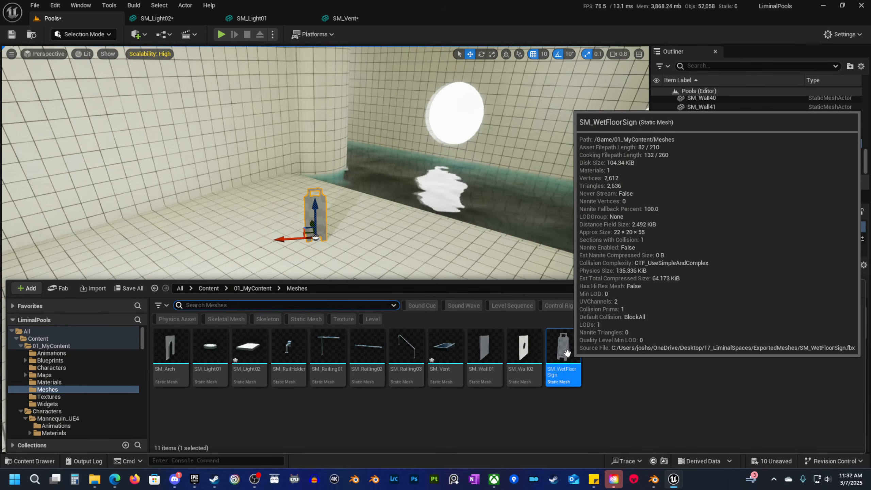
pyautogui.rightClick(567, 353)
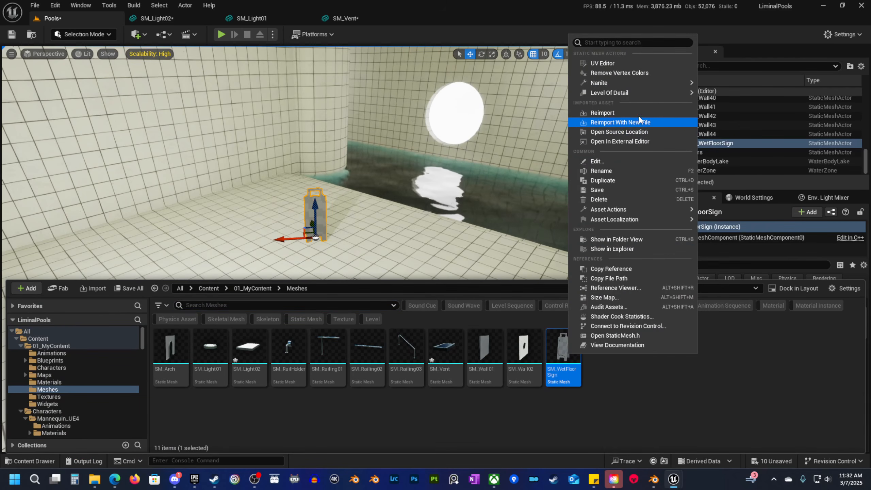
pyautogui.click(631, 162)
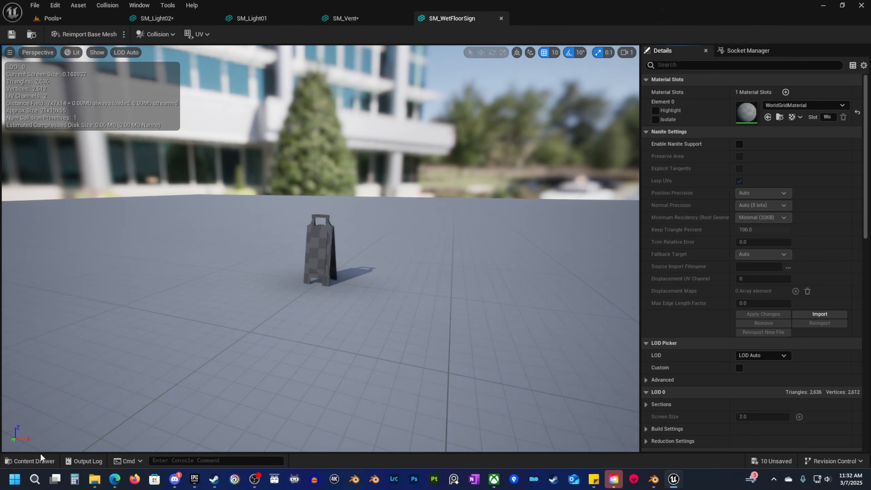
# Create a material instance of M_Master named MI_FloorSign in the Materials folder and assign it to Element 0 of SM_WetFloorSign.
pyautogui.click(33, 461)
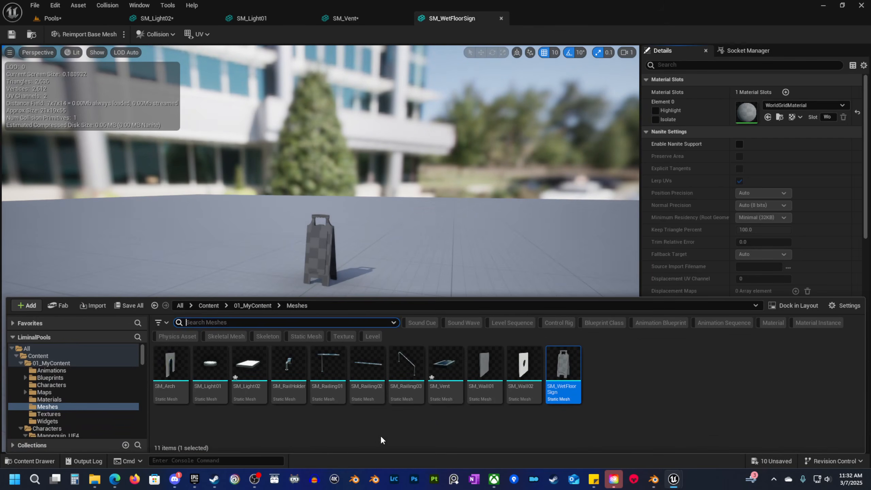
pyautogui.click(49, 399)
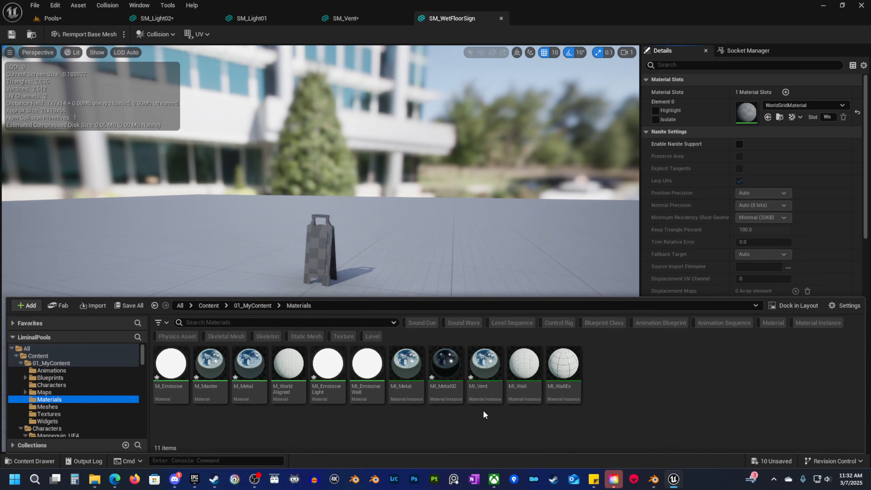
pyautogui.click(560, 369)
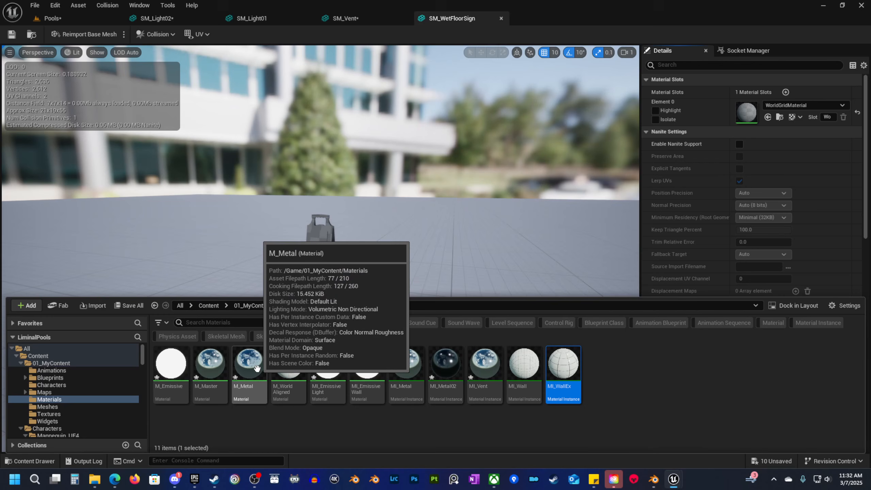
pyautogui.click(208, 370)
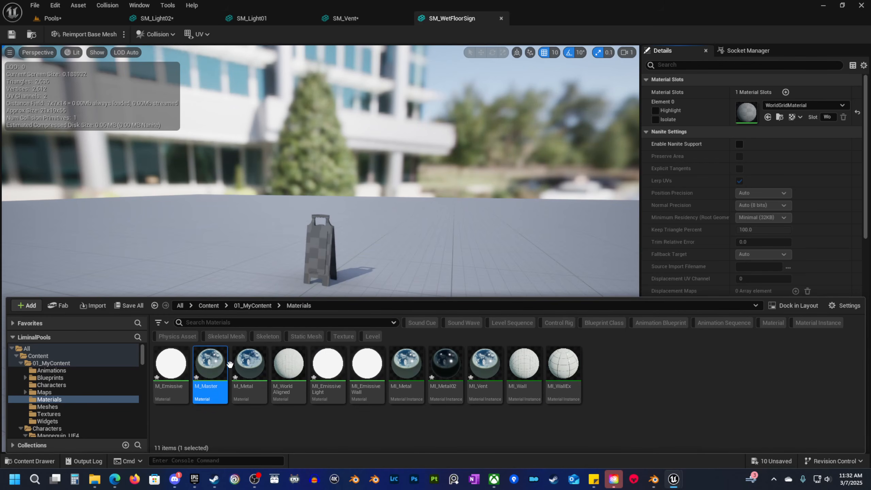
pyautogui.rightClick(214, 369)
pyautogui.click(250, 157)
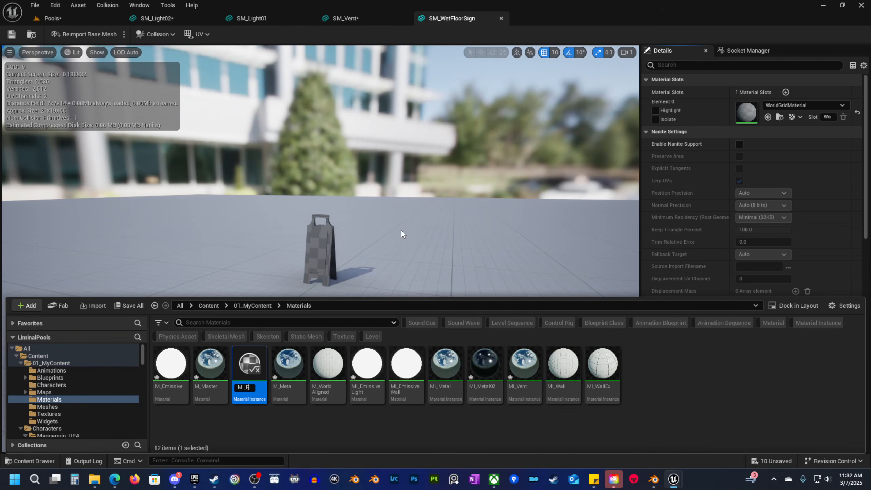
pyautogui.write('MI_FloorSign')
pyautogui.press('Return')
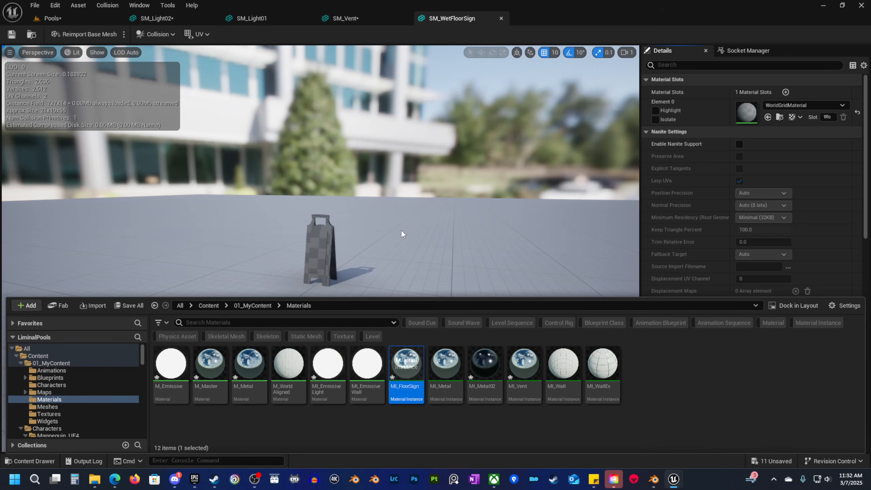
pyautogui.moveTo(406, 364); pyautogui.dragTo(748, 110)
# Open MI_FloorSign and enable the BaseColor, Normal and ORM texture overrides.
pyautogui.doubleClick(407, 372)
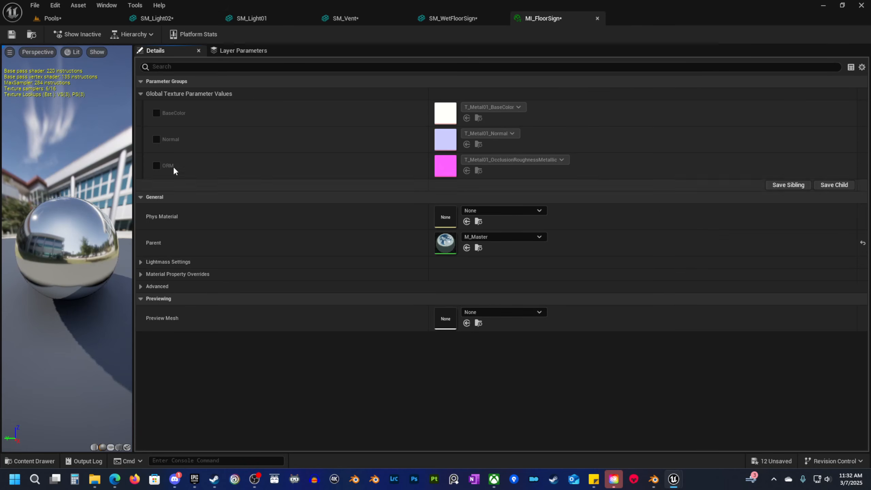
pyautogui.click(157, 113)
pyautogui.click(157, 140)
pyautogui.click(157, 165)
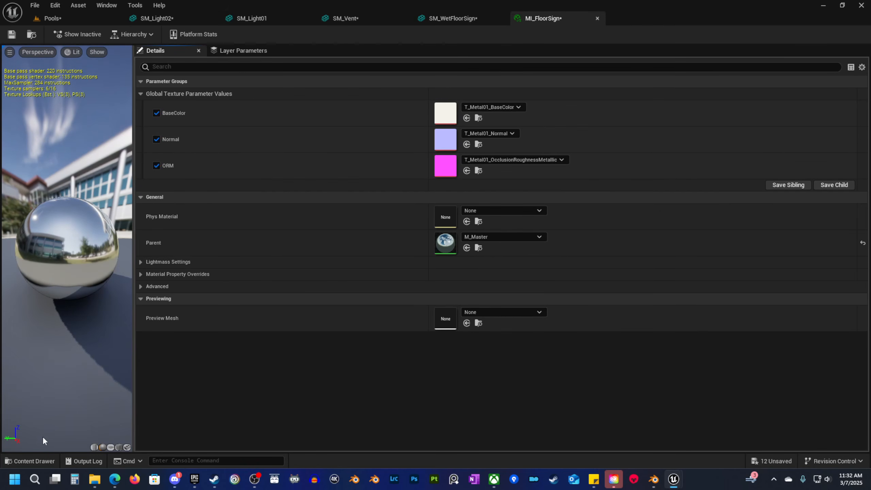
# Assign the T_WetFloorSign BaseColor, Normal and OcclusionRoughnessMetallic textures to the matching parameters of MI_FloorSign and save it.
pyautogui.click(30, 460)
pyautogui.click(67, 357)
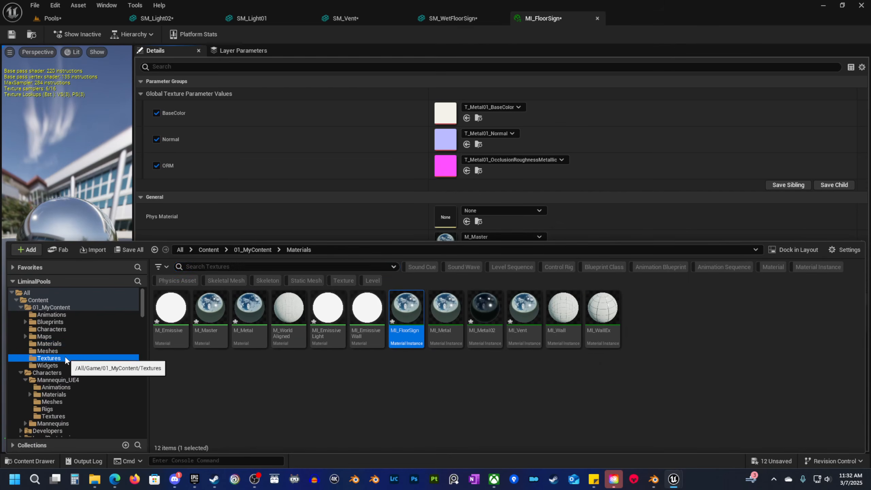
pyautogui.moveTo(284, 345); pyautogui.dragTo(445, 114)
pyautogui.moveTo(328, 309); pyautogui.dragTo(440, 137)
pyautogui.moveTo(367, 309); pyautogui.dragTo(446, 165)
pyautogui.moveTo(374, 324)
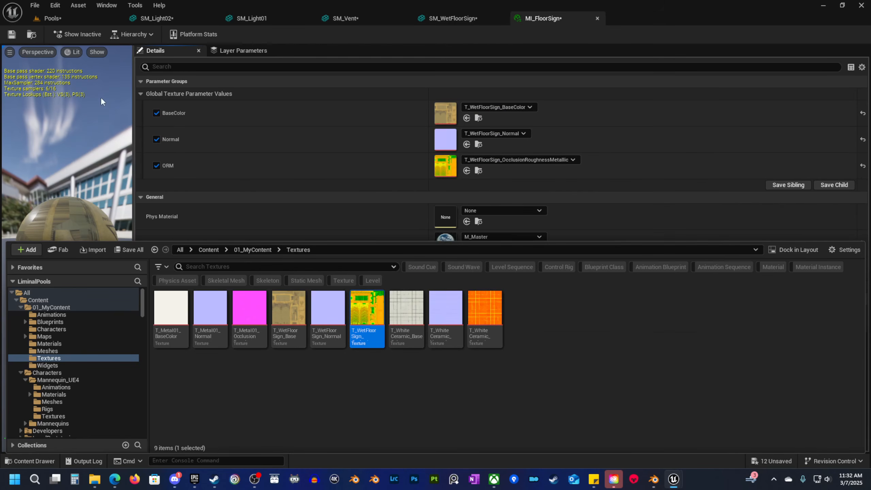
pyautogui.click(13, 34)
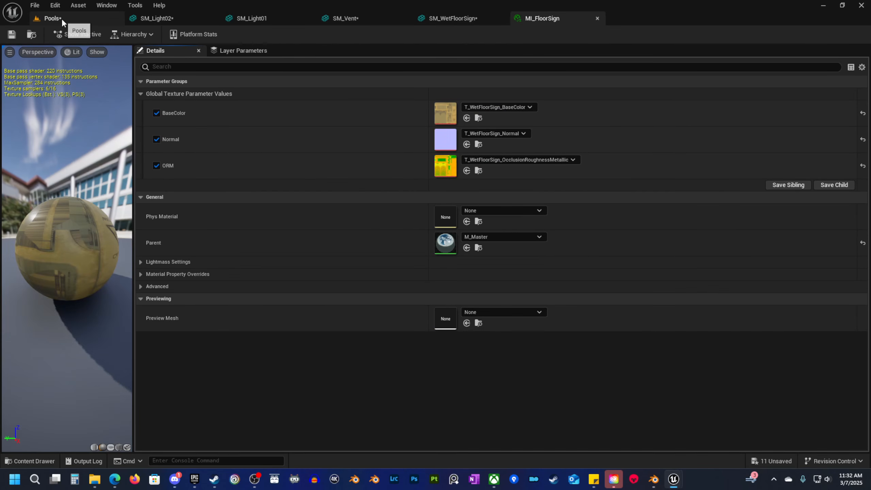
# Return to the Pools level and examine the textured wet floor sign and the surrounding tiled room.
pyautogui.click(51, 18)
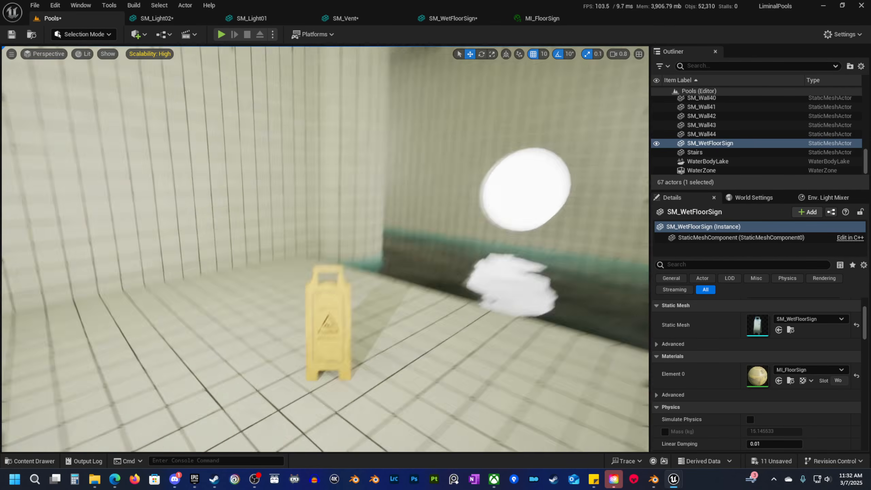
pyautogui.press('s')
pyautogui.moveTo(325, 250); pyautogui.dragTo(432, 268, button='right')
pyautogui.scroll(-2, 326, 249)
pyautogui.press('s')
pyautogui.press('w')
pyautogui.press('s')
pyautogui.press('w')
pyautogui.scroll(-1, 441, 283)
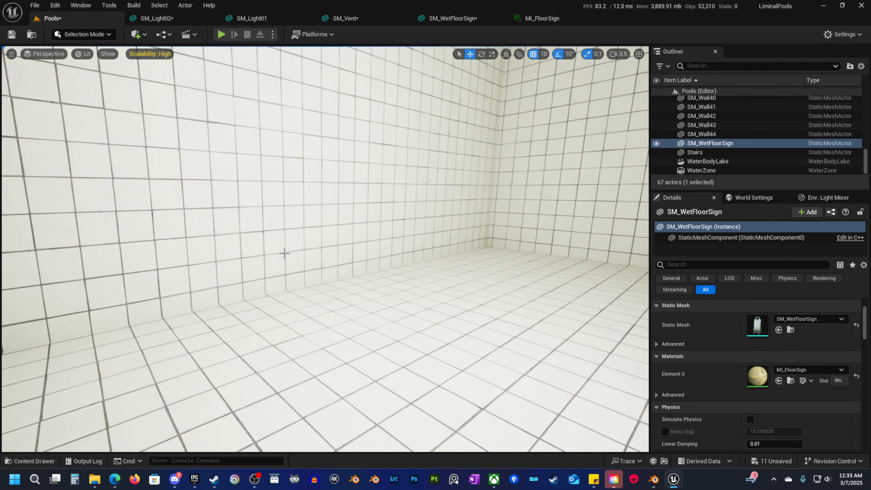
# Raise the adjacent wall pieces SM_Wall10 and SM_Wall11 to open a low gap above the floor.
pyautogui.click(285, 254)
pyautogui.press('s')
pyautogui.moveTo(285, 253); pyautogui.dragTo(278, 254, button='right')
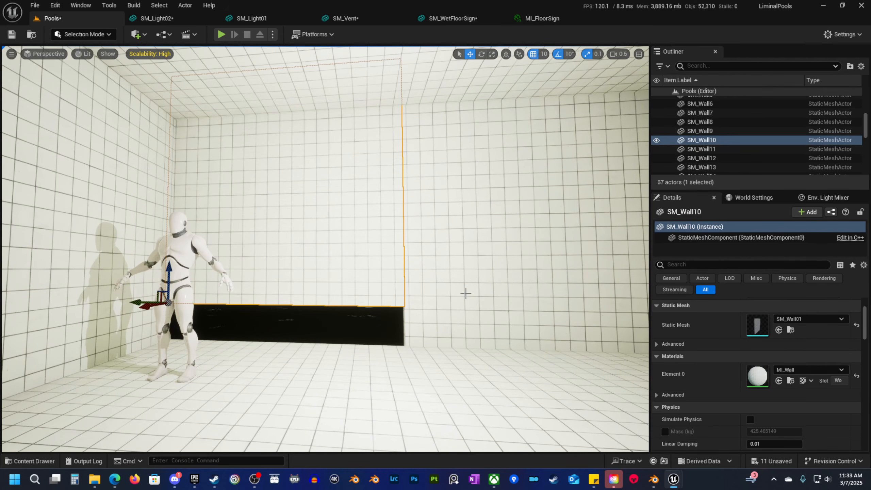
pyautogui.click(420, 308)
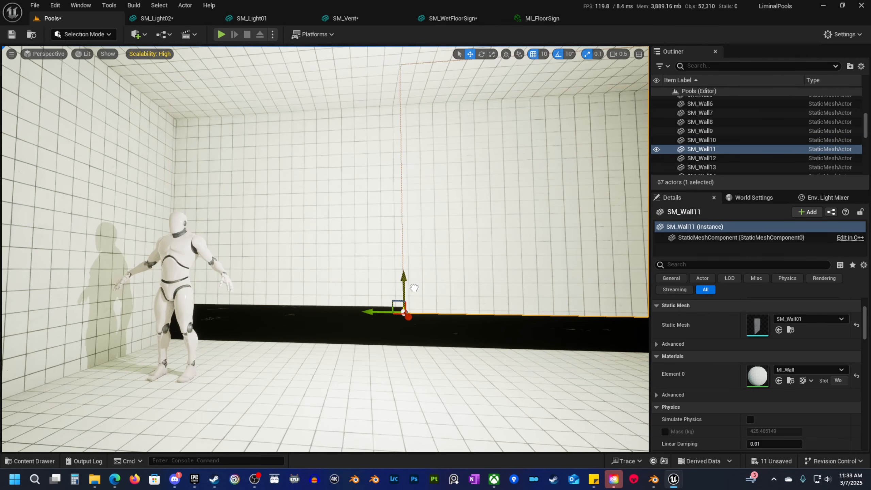
# Duplicate the floor pieces SM_Wall3 and SM_Wall4 and slide the copies outward to extend the floor beneath the raised walls.
pyautogui.press('d')
pyautogui.moveTo(438, 319); pyautogui.dragTo(363, 326, button='right')
pyautogui.click(436, 321)
pyautogui.keyDown('ctrl'); pyautogui.click(320, 242); pyautogui.keyUp('ctrl')
pyautogui.moveTo(320, 242); pyautogui.dragTo(299, 237, button='right')
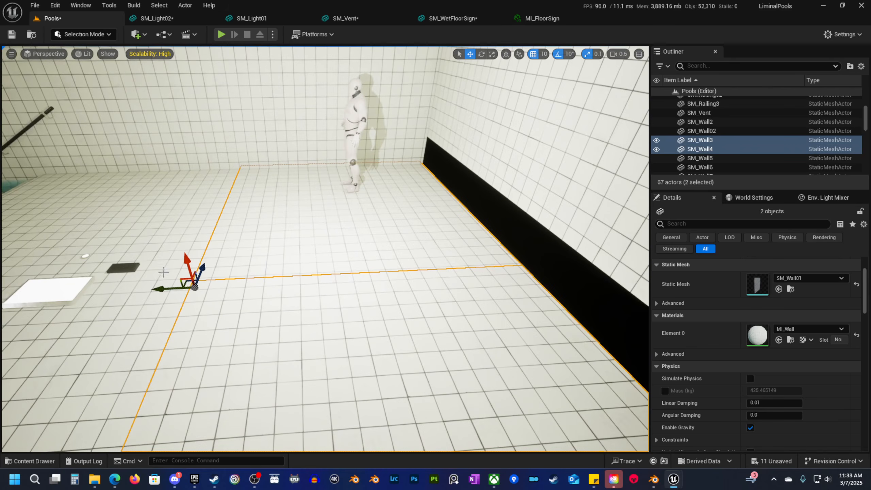
pyautogui.keyDown('alt'); pyautogui.moveTo(168, 288); pyautogui.dragTo(177, 287); pyautogui.keyUp('alt')
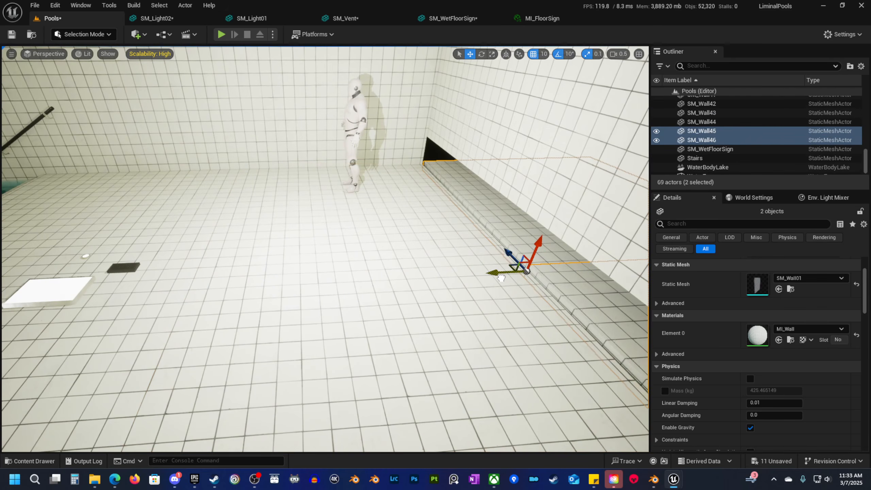
# Duplicate the room's end wall piece and slide the copy sideways to close the far end of the gap under the raised walls.
pyautogui.moveTo(491, 279); pyautogui.dragTo(511, 262, button='right')
pyautogui.click(220, 172)
pyautogui.moveTo(220, 171); pyautogui.dragTo(187, 174, button='right')
pyautogui.keyDown('alt'); pyautogui.moveTo(187, 227); pyautogui.dragTo(417, 231); pyautogui.keyUp('alt')
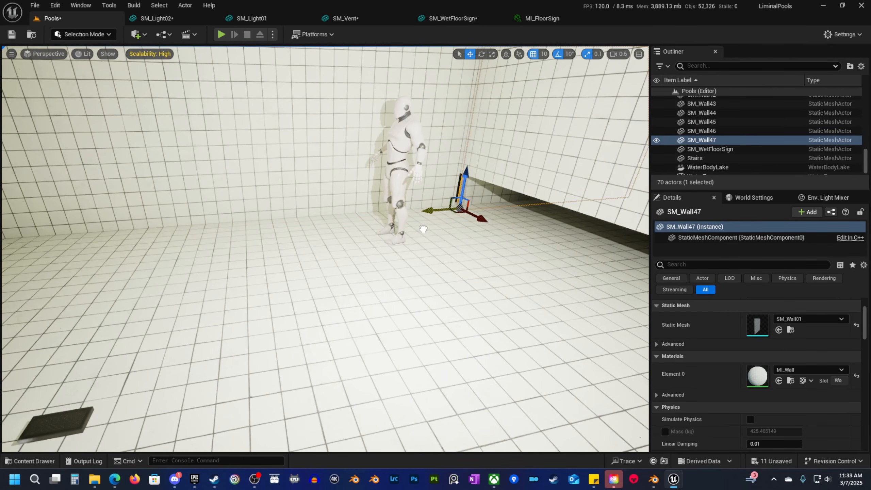
pyautogui.press('w')
pyautogui.moveTo(412, 230); pyautogui.dragTo(463, 221, button='right')
pyautogui.scroll(-1, 458, 221)
pyautogui.moveTo(265, 297)
pyautogui.mouseDown()
pyautogui.moveTo(301, 292)
pyautogui.moveTo(281, 294)
pyautogui.mouseUp()
pyautogui.press('s')
pyautogui.moveTo(281, 295); pyautogui.dragTo(330, 283, button='right')
pyautogui.scroll(3, 347, 285)
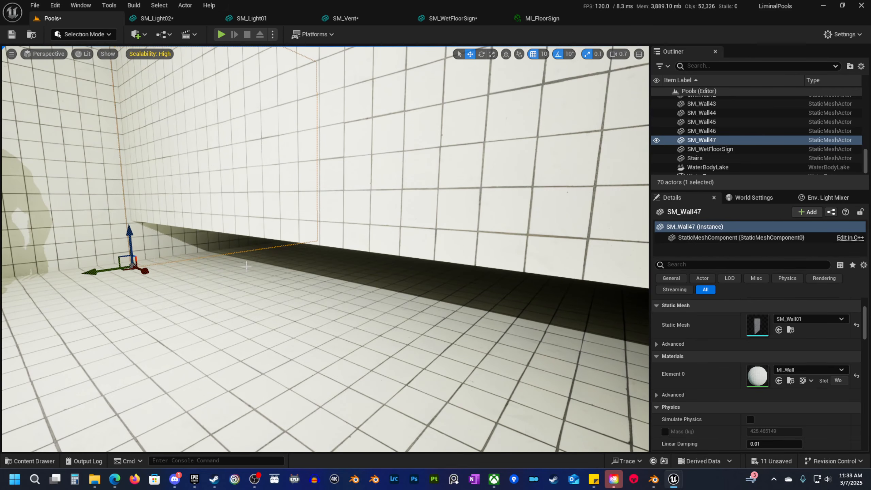
pyautogui.moveTo(246, 266); pyautogui.dragTo(271, 266, button='right')
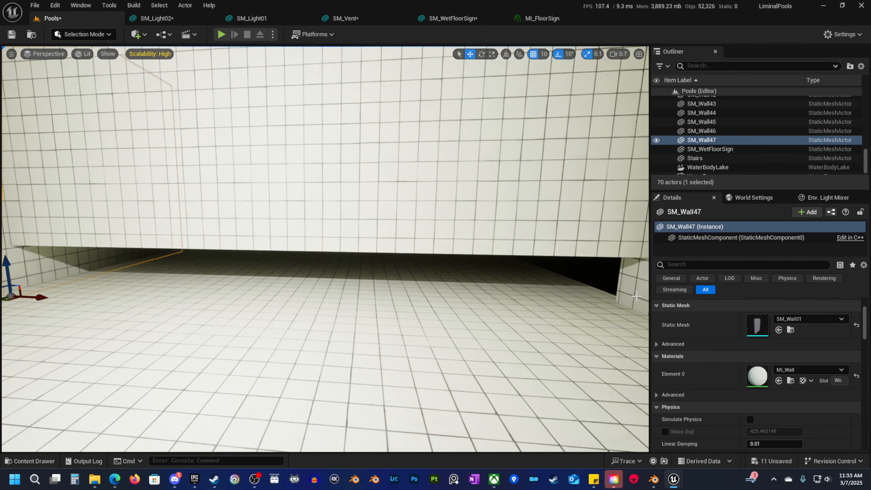
# Duplicate the side wall piece beside the open end of the low gap and slide the copy outward to close that end.
pyautogui.click(636, 296)
pyautogui.moveTo(637, 295); pyautogui.dragTo(515, 301, button='right')
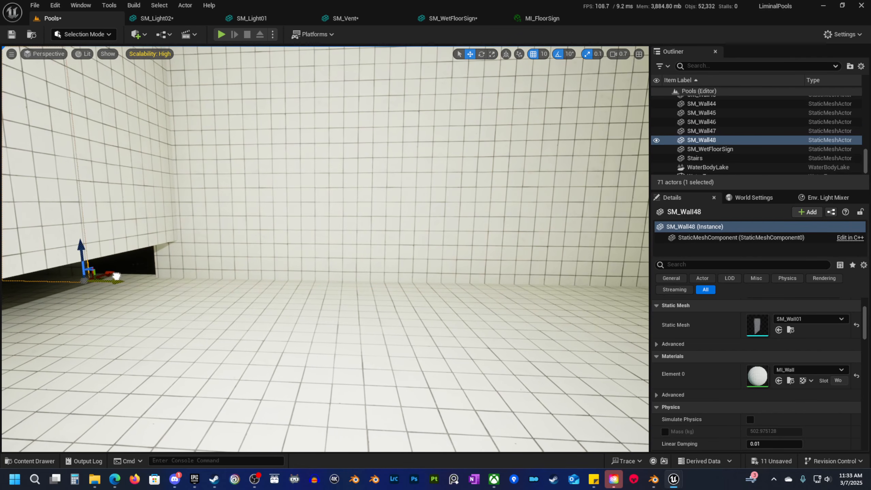
pyautogui.moveTo(214, 282); pyautogui.dragTo(199, 288, button='right')
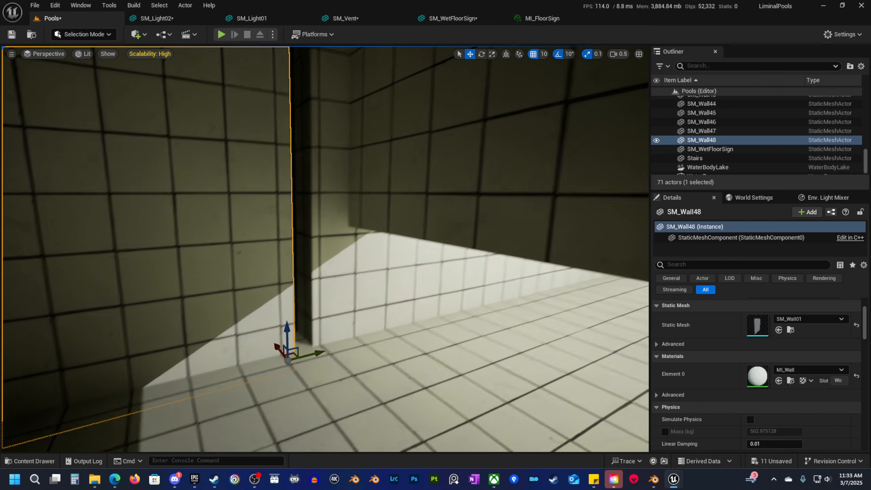
pyautogui.moveTo(331, 351); pyautogui.dragTo(295, 359, button='right')
pyautogui.scroll(3, 309, 354)
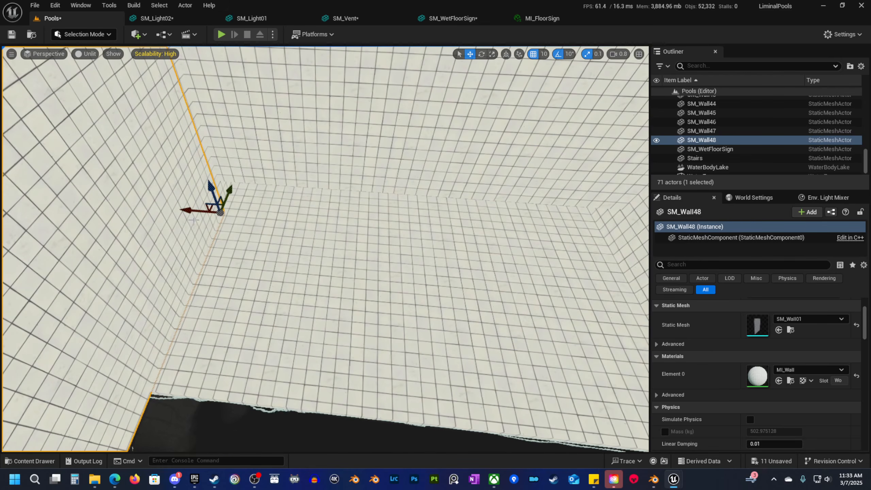
# Build the extension's back wall from two copies of the new end piece, turned perpendicular to it and placed side by side.
pyautogui.keyDown('alt'); pyautogui.moveTo(189, 210); pyautogui.dragTo(193, 214); pyautogui.keyUp('alt')
pyautogui.moveTo(216, 250); pyautogui.dragTo(243, 258)
pyautogui.moveTo(246, 226)
pyautogui.mouseDown(button='right')
pyautogui.moveTo(237, 247)
pyautogui.moveTo(260, 233)
pyautogui.mouseUp(button='right')
pyautogui.moveTo(257, 327); pyautogui.dragTo(259, 328, button='right')
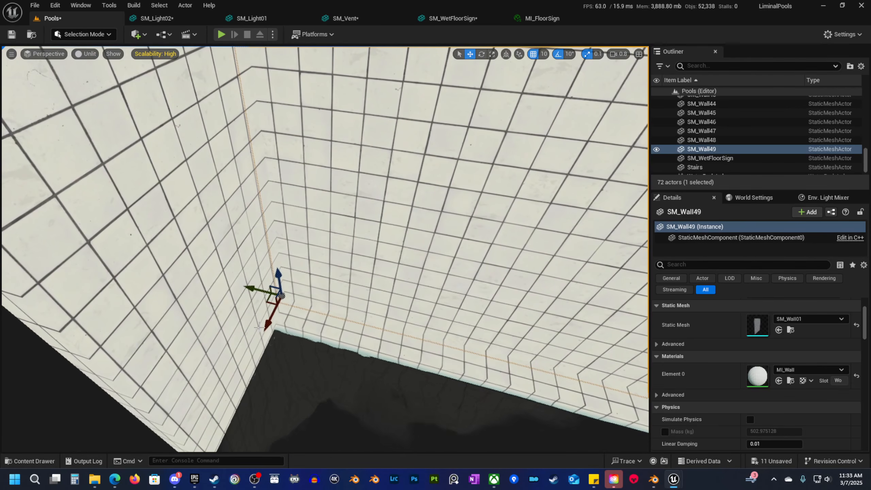
pyautogui.moveTo(331, 332); pyautogui.dragTo(352, 331, button='right')
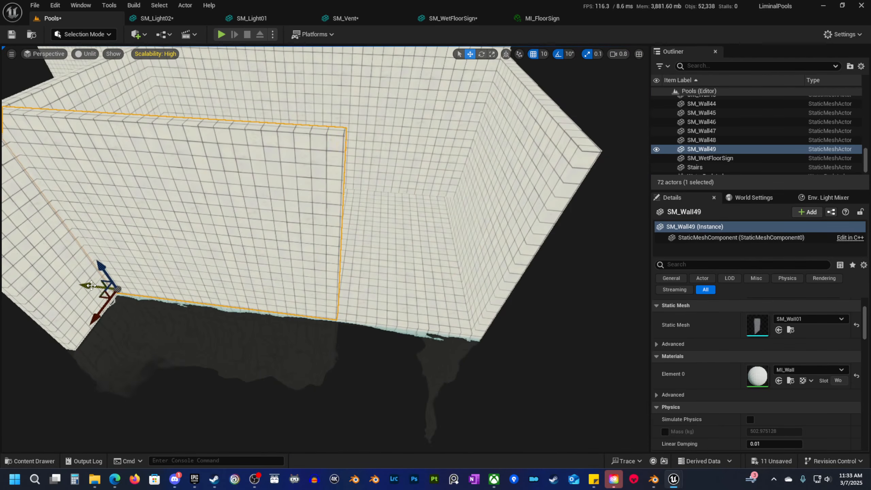
pyautogui.keyDown('alt'); pyautogui.moveTo(91, 286); pyautogui.dragTo(319, 321); pyautogui.keyUp('alt')
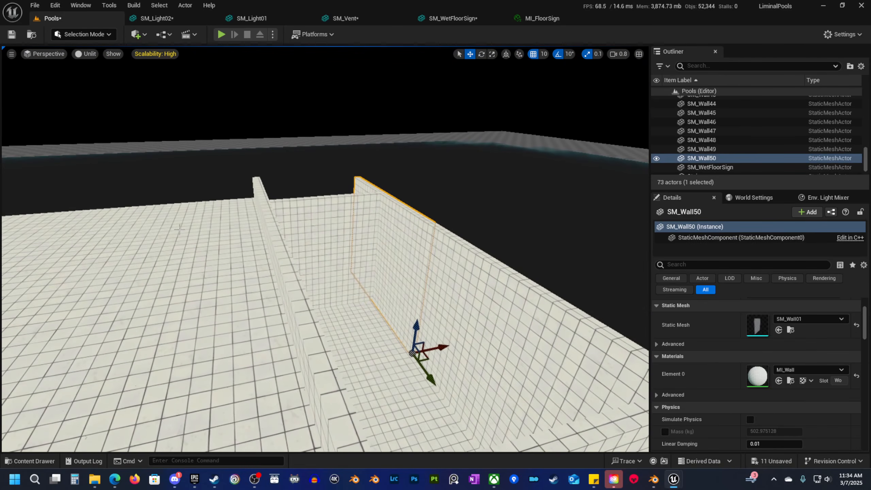
# Duplicate the ceiling pieces SM_Wall26 and SM_Wall27 and slide the copies over the open top of the extension.
pyautogui.click(179, 229)
pyautogui.moveTo(179, 229); pyautogui.dragTo(161, 271, button='right')
pyautogui.keyDown('shift'); pyautogui.click(186, 246); pyautogui.keyUp('shift')
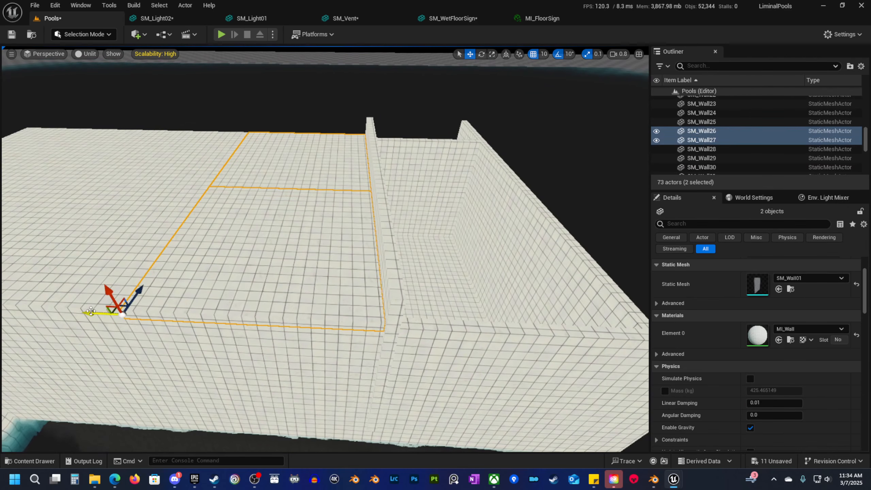
pyautogui.keyDown('alt'); pyautogui.moveTo(91, 311); pyautogui.dragTo(344, 323); pyautogui.keyUp('alt')
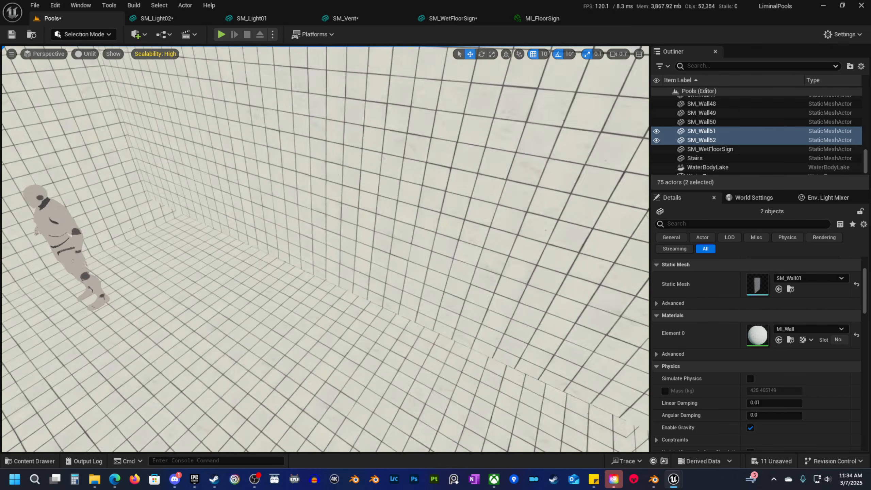
pyautogui.moveTo(325, 249); pyautogui.dragTo(325, 249, button='right')
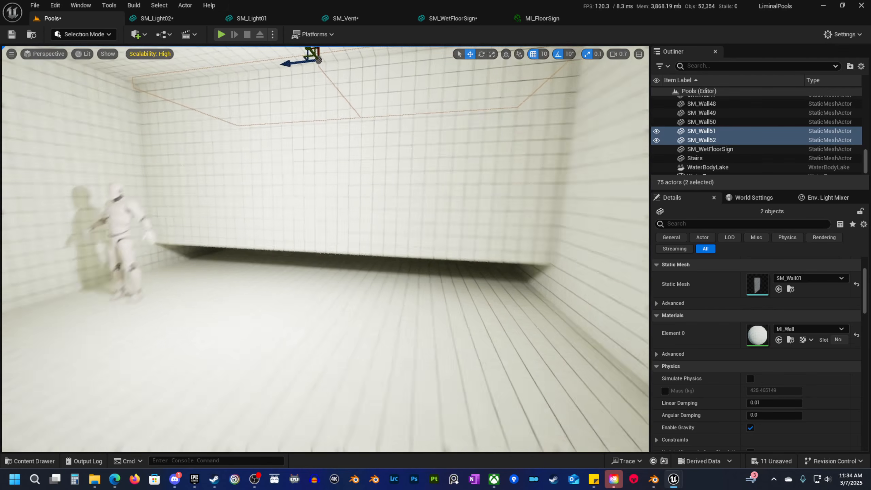
# Try to widen the wall piece SM_Wall47 at the end of the low gap by scaling it sideways, and undo the scaling.
pyautogui.press('s')
pyautogui.moveTo(221, 269); pyautogui.dragTo(259, 286, button='right')
pyautogui.press('w')
pyautogui.press('a')
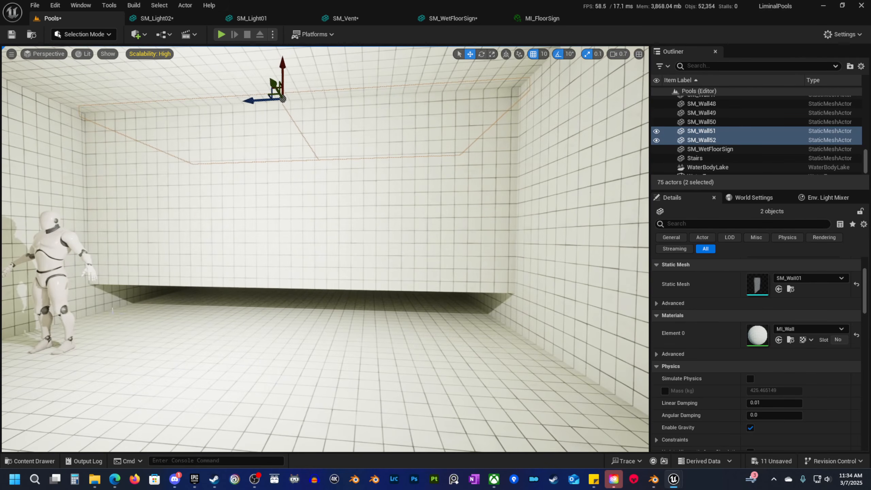
pyautogui.click(174, 293)
pyautogui.press('w')
pyautogui.moveTo(201, 306); pyautogui.dragTo(174, 327, button='right')
pyautogui.press('r')
pyautogui.moveTo(173, 320); pyautogui.dragTo(220, 330)
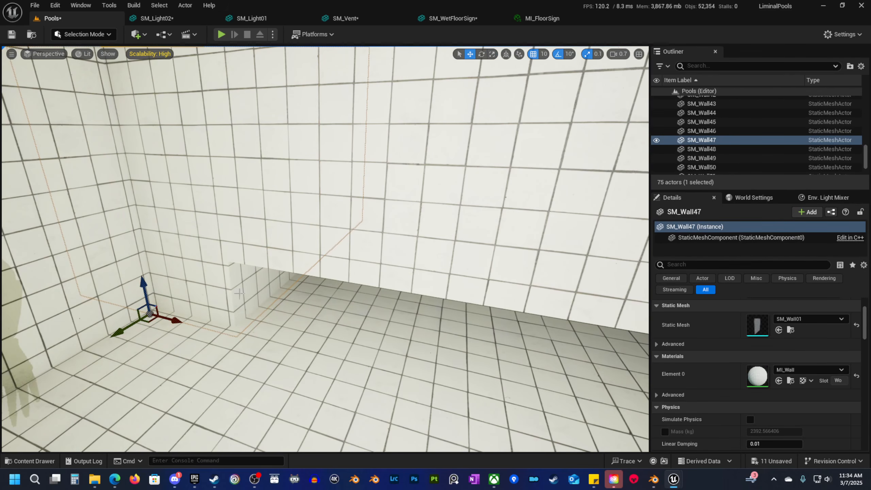
pyautogui.hotkey('ctrl', 'z')
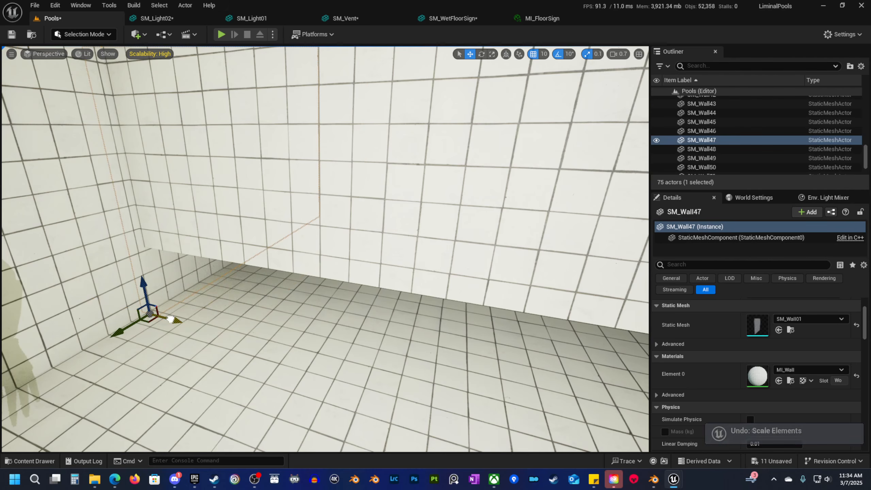
# Duplicate SM_Wall47 sideways into the gap and scale the copy's height down to make a low block.
pyautogui.keyDown('alt'); pyautogui.moveTo(168, 317); pyautogui.dragTo(201, 324); pyautogui.keyUp('alt')
pyautogui.press('r')
pyautogui.moveTo(168, 293); pyautogui.dragTo(168, 306)
pyautogui.press('w')
pyautogui.moveTo(240, 287); pyautogui.dragTo(243, 246, button='right')
pyautogui.scroll(-3, 252, 257)
pyautogui.press('w')
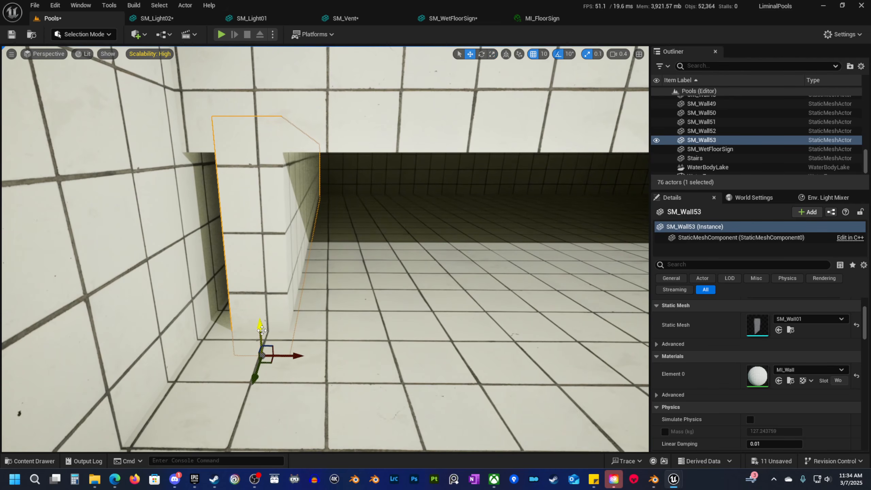
# Lower the block, slide it away from the side wall and widen it to fill that end of the gap.
pyautogui.moveTo(261, 329); pyautogui.dragTo(263, 343)
pyautogui.moveTo(263, 343); pyautogui.dragTo(251, 344, button='right')
pyautogui.press('s')
pyautogui.moveTo(311, 350); pyautogui.dragTo(437, 355)
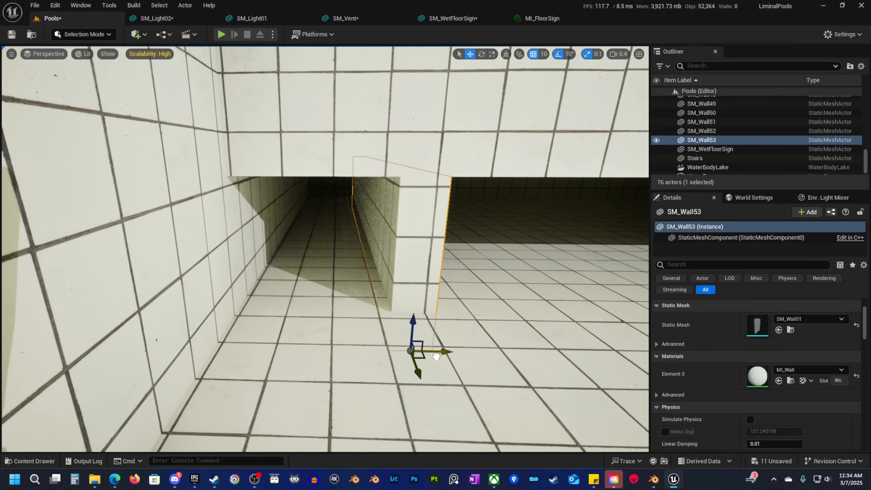
pyautogui.press('s')
pyautogui.moveTo(437, 355); pyautogui.dragTo(395, 352, button='right')
pyautogui.press('d')
pyautogui.press('r')
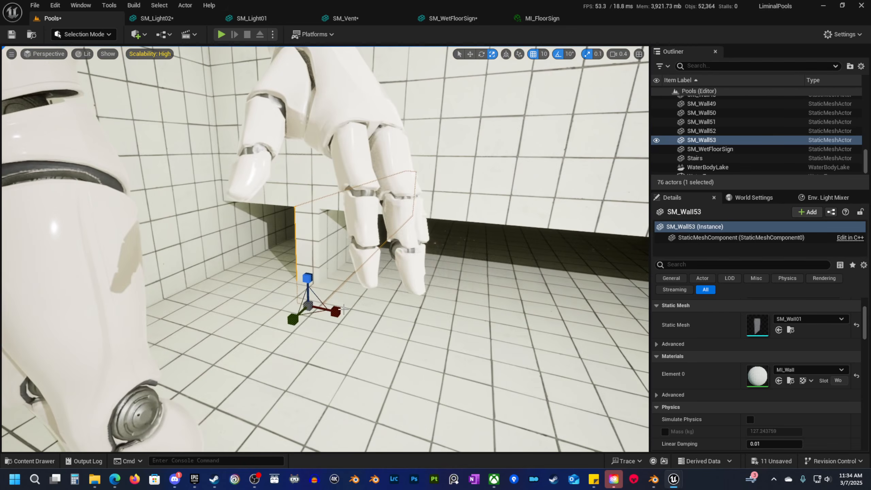
pyautogui.moveTo(335, 311); pyautogui.dragTo(406, 325)
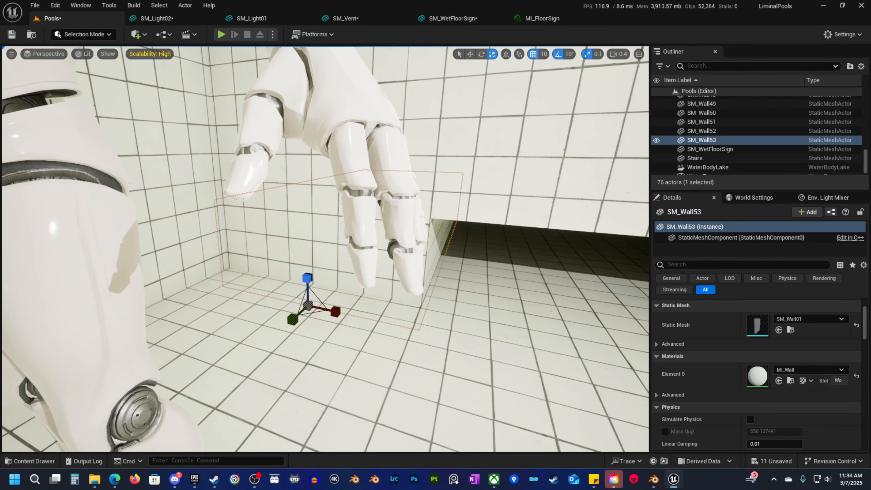
# Duplicate the widened block SM_Wall53 and slide the copy along to the opposite end of the gap.
pyautogui.press('s')
pyautogui.scroll(2, 406, 325)
pyautogui.moveTo(406, 325); pyautogui.dragTo(445, 324, button='right')
pyautogui.press('w')
pyautogui.keyDown('alt'); pyautogui.moveTo(124, 293); pyautogui.dragTo(449, 342); pyautogui.keyUp('alt')
# Select the wall pieces SM_Wall10 and SM_Wall11 and raise them clear of the two low blocks.
pyautogui.moveTo(343, 252)
pyautogui.mouseDown(button='right')
pyautogui.moveTo(288, 248)
pyautogui.moveTo(341, 252)
pyautogui.mouseUp(button='right')
pyautogui.click(343, 252)
pyautogui.moveTo(221, 222); pyautogui.dragTo(215, 223, button='right')
pyautogui.keyDown('shift'); pyautogui.click(300, 244); pyautogui.keyUp('shift')
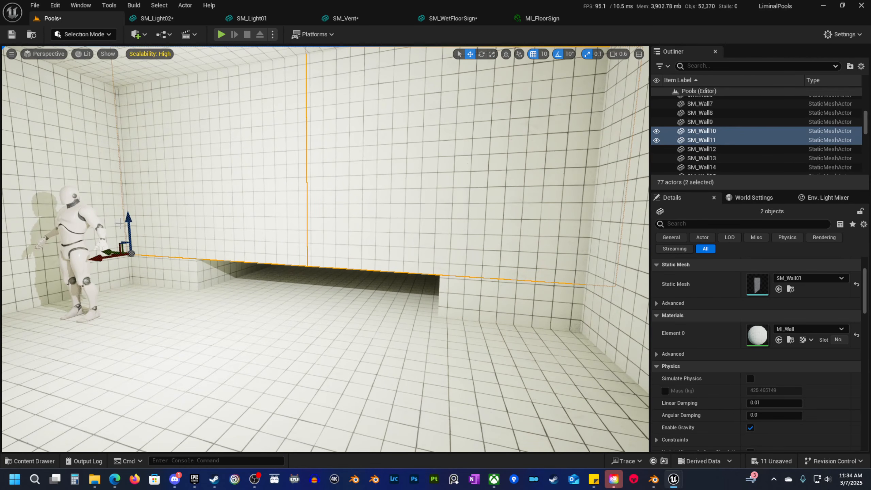
pyautogui.moveTo(120, 223); pyautogui.dragTo(121, 199)
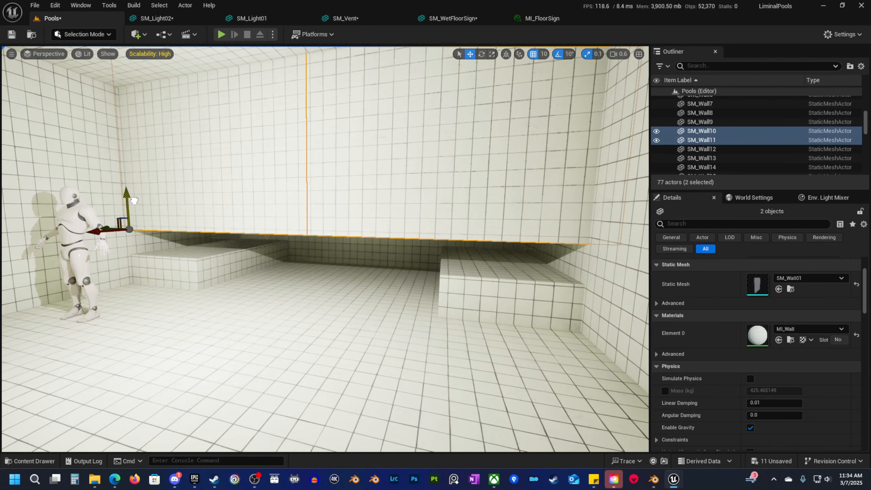
# Select the two low blocks SM_Wall53 and SM_Wall54 and raise them slightly.
pyautogui.click(191, 269)
pyautogui.keyDown('shift'); pyautogui.click(506, 298); pyautogui.keyUp('shift')
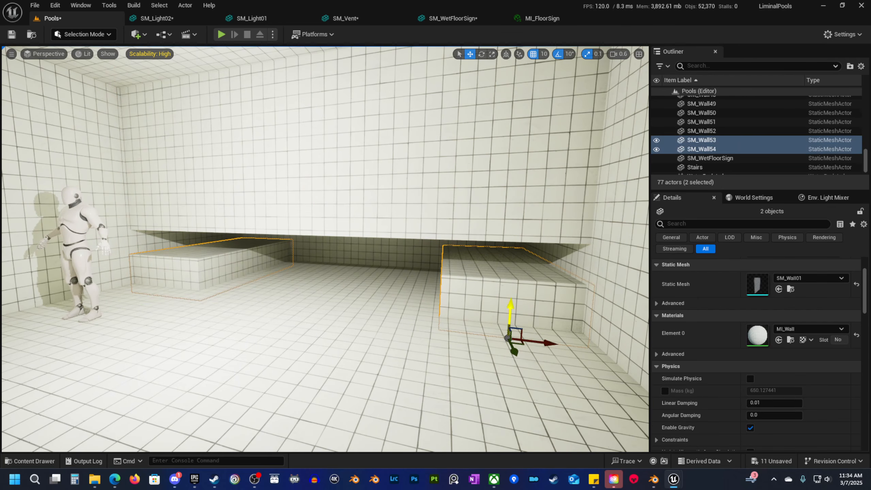
pyautogui.moveTo(511, 311); pyautogui.dragTo(511, 304)
# Try to scale both low blocks taller with the 0.1 scale snap, and undo the scaling.
pyautogui.click(488, 292)
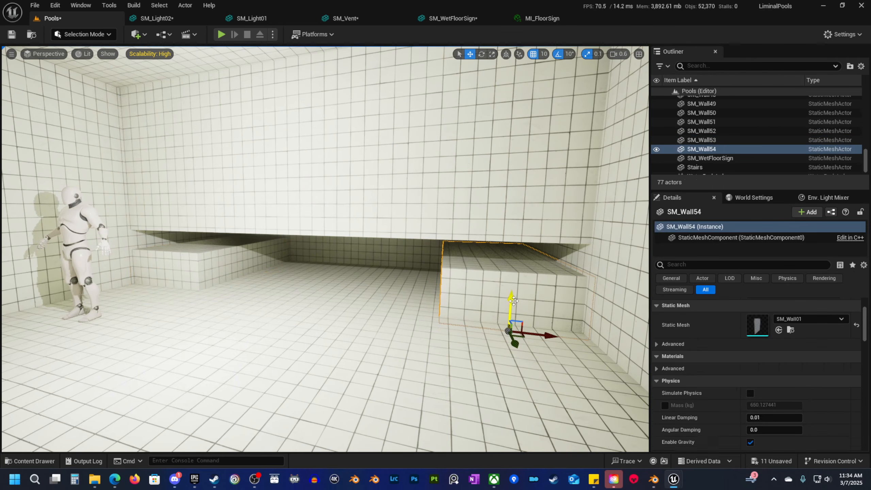
pyautogui.keyDown('shift'); pyautogui.click(187, 263); pyautogui.keyUp('shift')
pyautogui.press('r')
pyautogui.moveTo(162, 262); pyautogui.dragTo(162, 253)
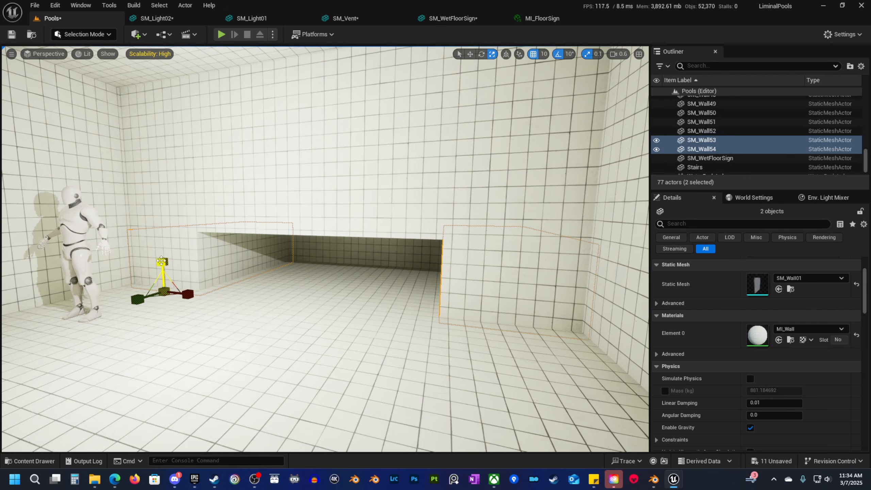
pyautogui.hotkey('ctrl', 'z')
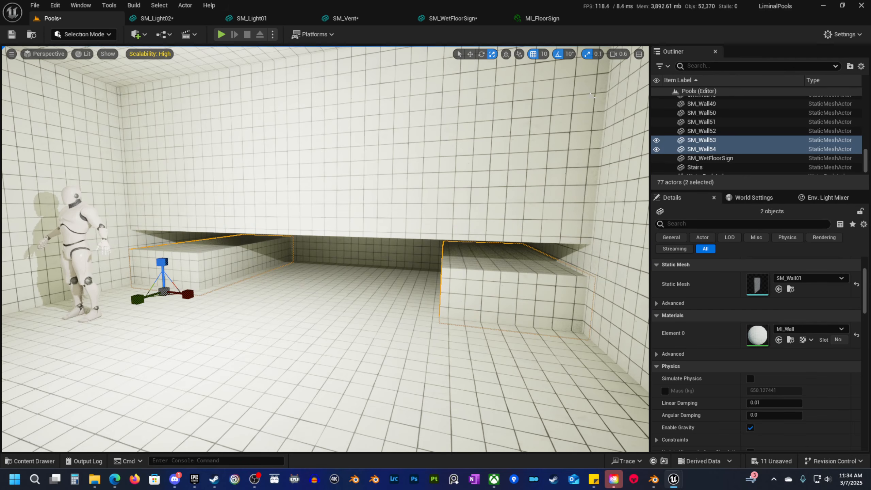
# Set the scale snap increment to 0.0625 and finely adjust the height of the two low blocks.
pyautogui.click(597, 56)
pyautogui.click(614, 146)
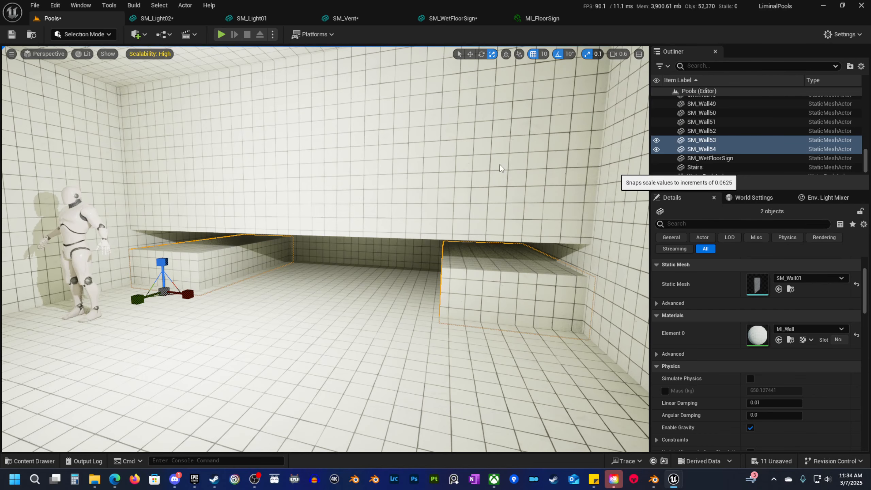
pyautogui.moveTo(163, 264); pyautogui.dragTo(163, 265)
# Lower SM_Wall10 and SM_Wall11 onto the low blocks to leave only the middle opening, and clear the selection.
pyautogui.press('w')
pyautogui.moveTo(225, 183)
pyautogui.mouseDown(button='right')
pyautogui.moveTo(219, 179)
pyautogui.moveTo(226, 183)
pyautogui.mouseUp(button='right')
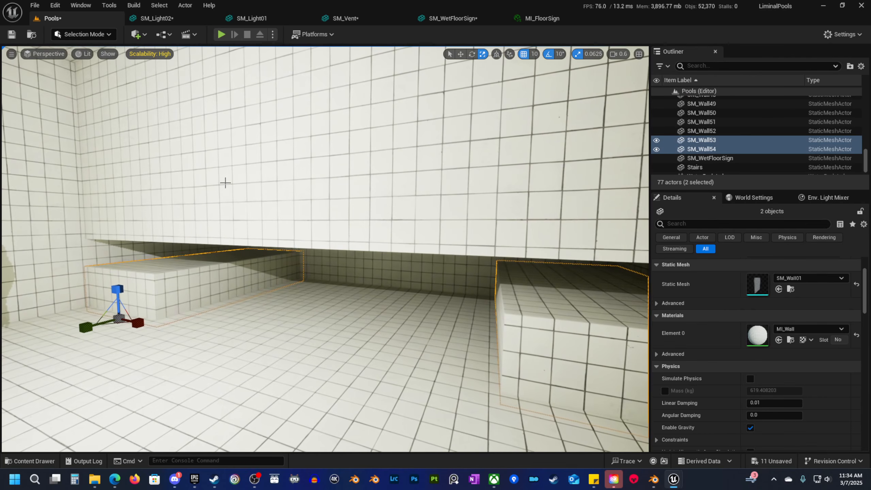
pyautogui.click(226, 182)
pyautogui.moveTo(384, 245); pyautogui.dragTo(383, 245, button='right')
pyautogui.keyDown('ctrl'); pyautogui.click(303, 243); pyautogui.keyUp('ctrl')
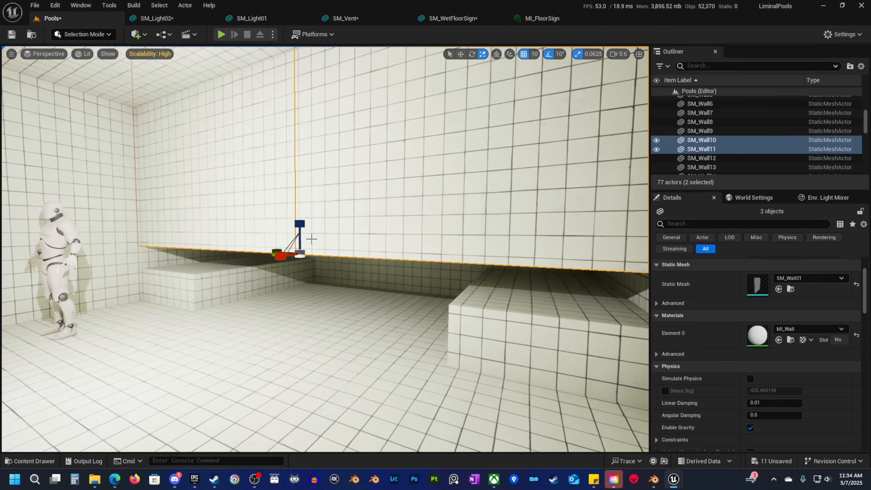
pyautogui.press('w')
pyautogui.moveTo(304, 244); pyautogui.dragTo(304, 253)
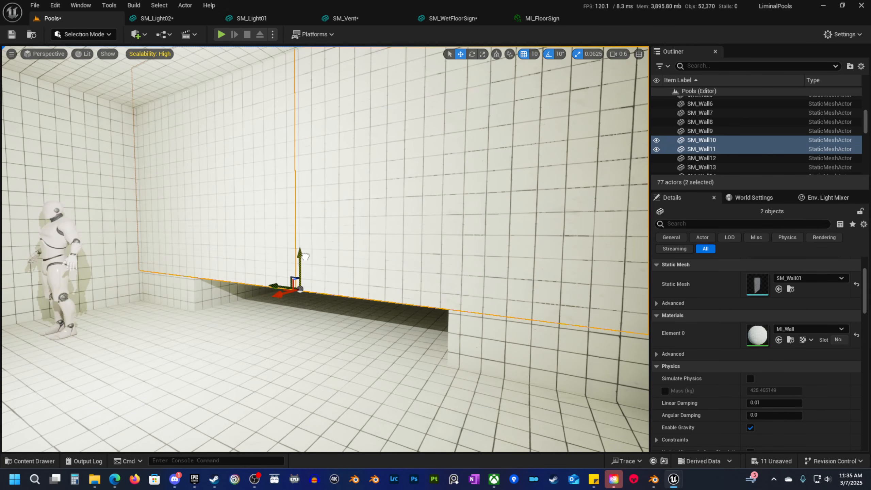
pyautogui.press('Escape')
pyautogui.moveTo(304, 254); pyautogui.dragTo(312, 251, button='right')
pyautogui.press('w')
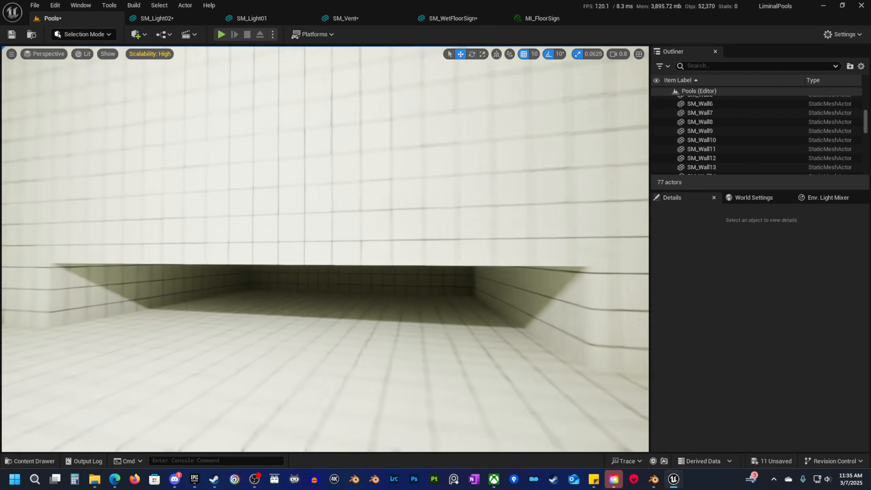
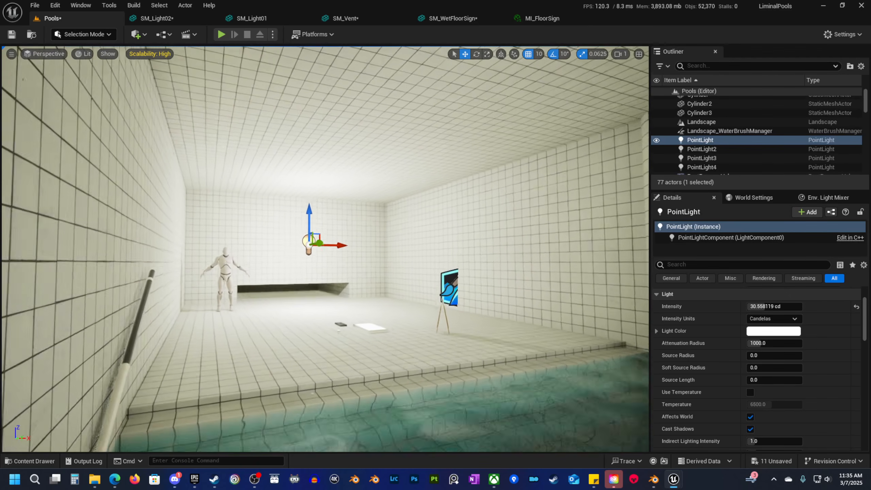
# Move the room's PointLight away from the far wall toward the pool and reduce its intensity.
pyautogui.press('w')
pyautogui.moveTo(319, 240); pyautogui.dragTo(317, 268, button='right')
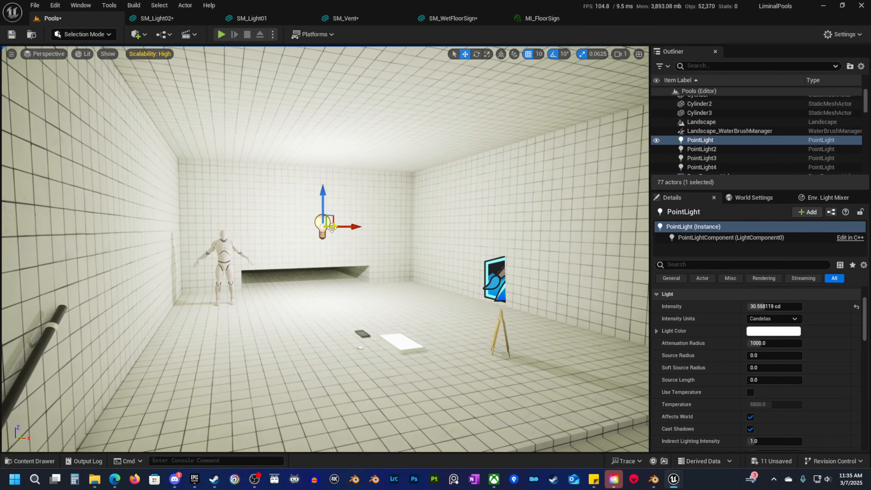
pyautogui.moveTo(333, 227); pyautogui.dragTo(373, 226)
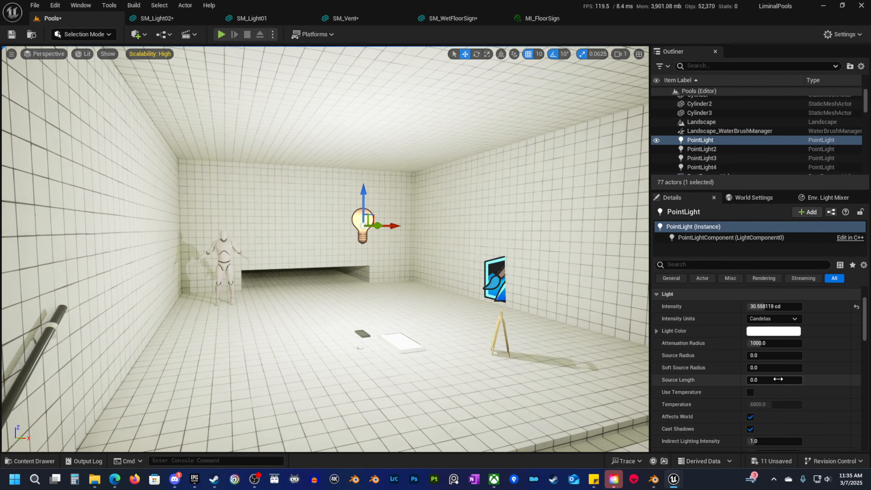
pyautogui.scroll(3, 796, 357)
pyautogui.moveTo(777, 353); pyautogui.dragTo(766, 353)
# Assign the MI_Metal02 material to the two walls behind the low opening, SM_Wall49 and SM_Wall50.
pyautogui.moveTo(445, 274); pyautogui.dragTo(362, 308, button='right')
pyautogui.press('w')
pyautogui.press('w')
pyautogui.scroll(-3, 362, 307)
pyautogui.press('s')
pyautogui.click(405, 318)
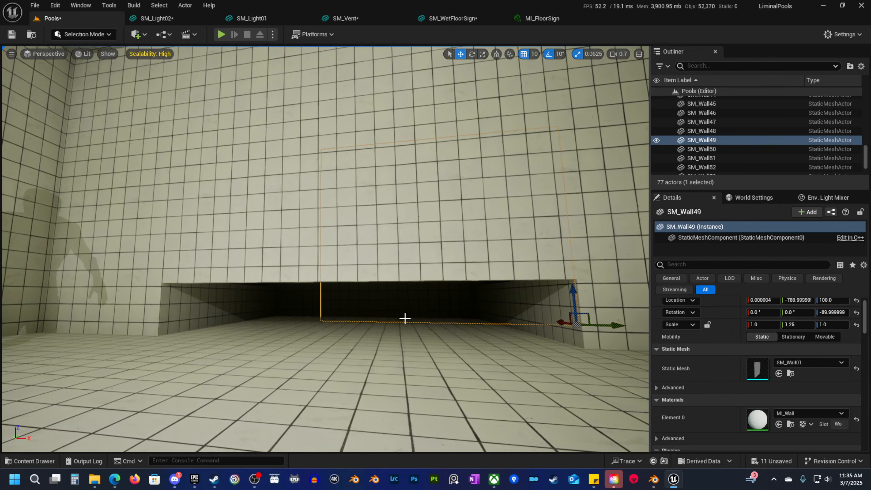
pyautogui.keyDown('ctrl'); pyautogui.click(305, 299); pyautogui.keyUp('ctrl')
pyautogui.moveTo(312, 329); pyautogui.dragTo(319, 329, button='right')
pyautogui.press('d')
pyautogui.scroll(-1, 313, 329)
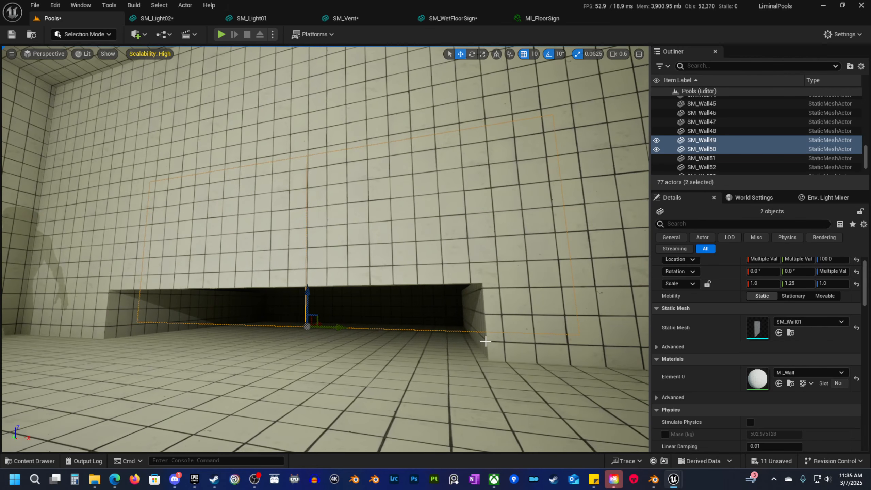
pyautogui.click(34, 461)
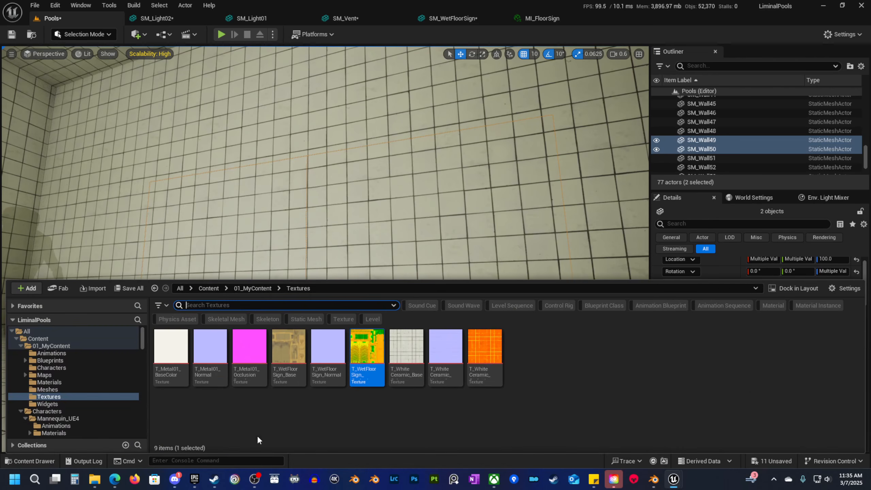
pyautogui.click(57, 390)
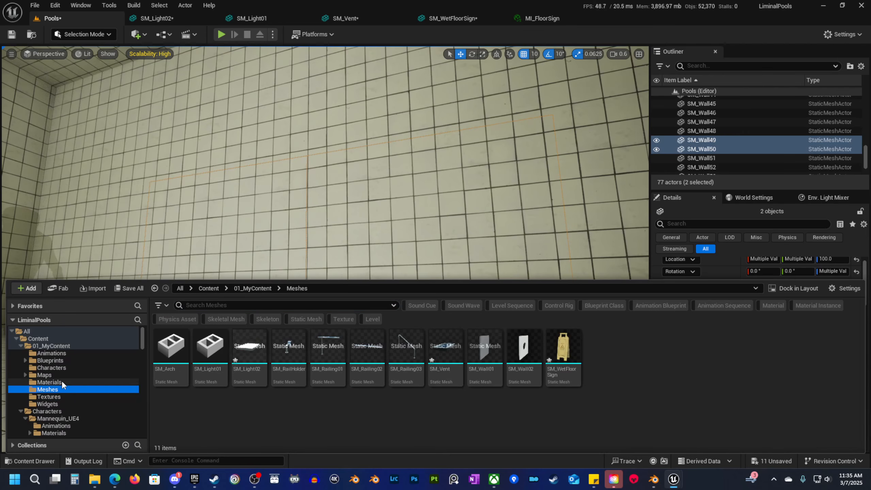
pyautogui.click(64, 381)
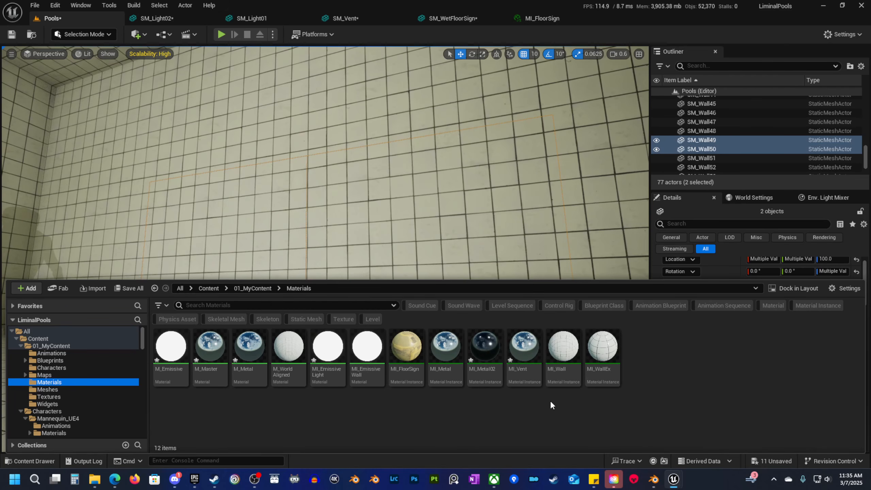
pyautogui.click(522, 346)
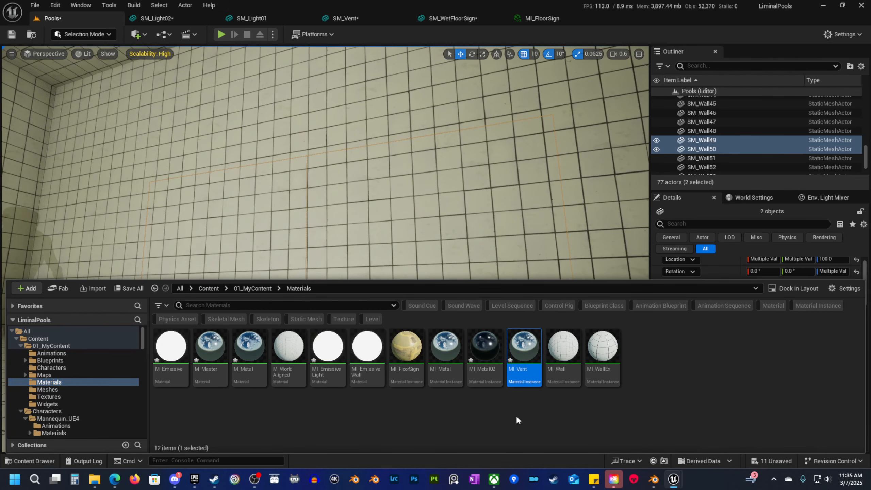
pyautogui.click(493, 375)
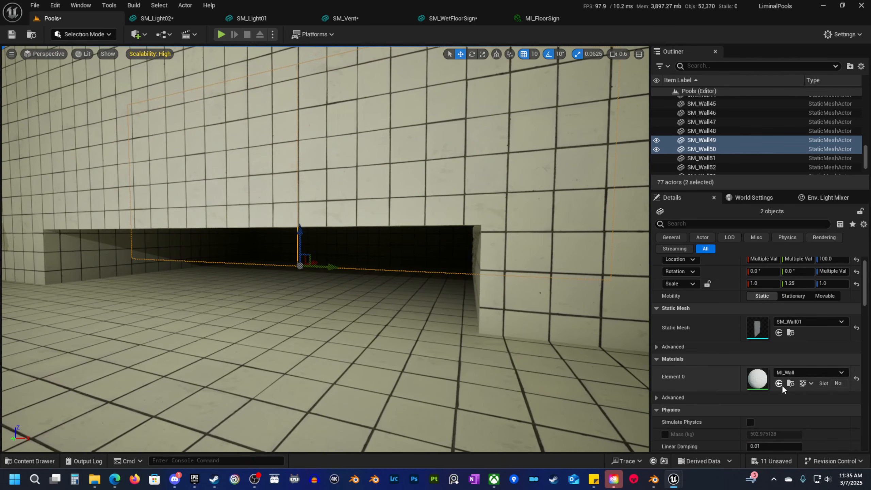
pyautogui.click(780, 383)
pyautogui.press('q')
pyautogui.moveTo(454, 368); pyautogui.dragTo(453, 368, button='right')
pyautogui.press('e')
pyautogui.scroll(-2, 453, 368)
pyautogui.moveTo(290, 339); pyautogui.dragTo(290, 340, button='right')
pyautogui.press('e')
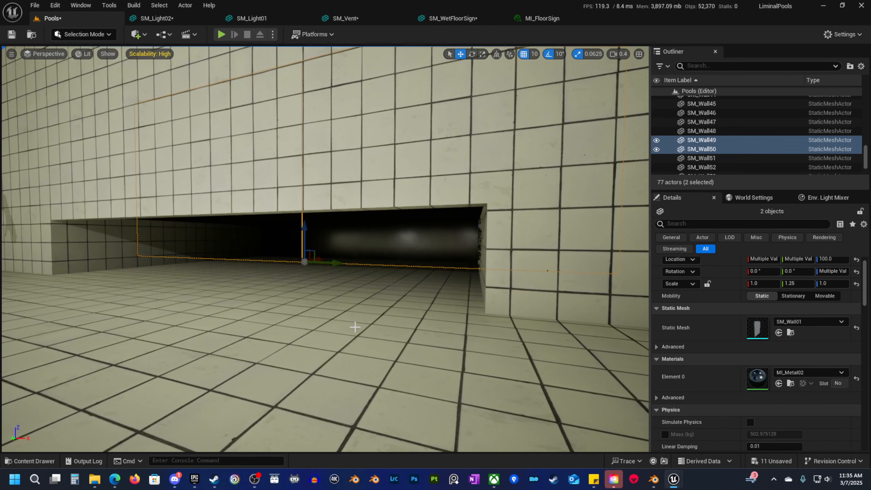
# Duplicate the MI_Metal02 material instance and name the copy MI_BackWall.
pyautogui.click(31, 461)
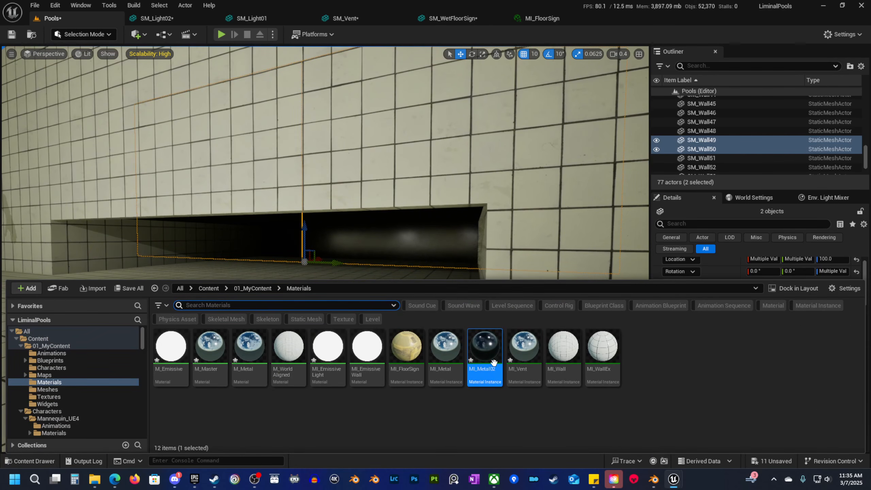
pyautogui.hotkey('ctrl', 'd')
pyautogui.write('M')
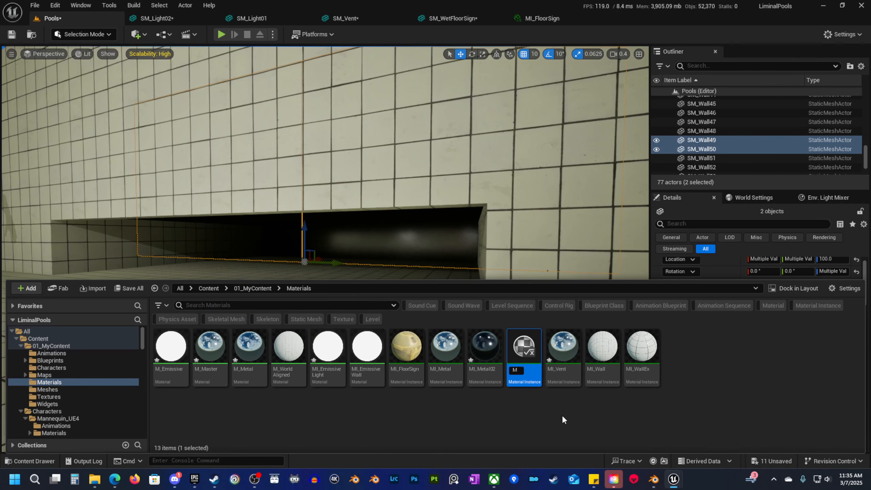
pyautogui.write('I_BackWall')
pyautogui.press('Return')
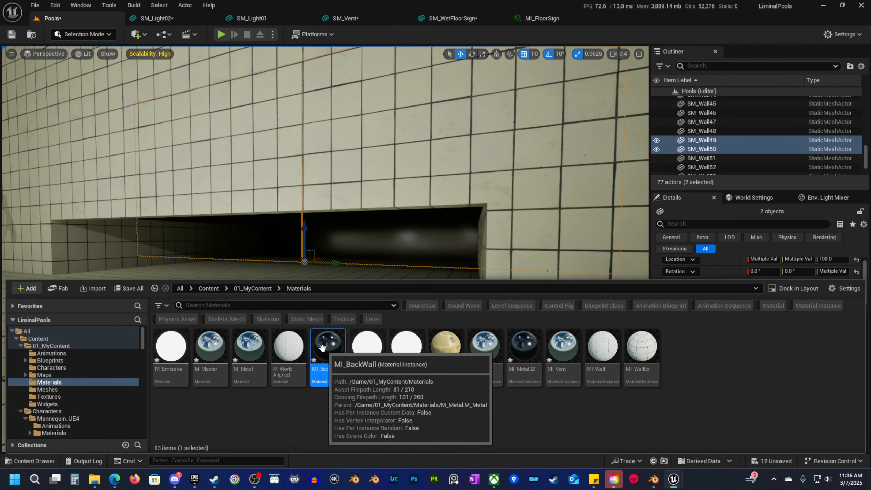
pyautogui.moveTo(370, 206); pyautogui.dragTo(409, 201, button='right')
pyautogui.doubleClick(757, 376)
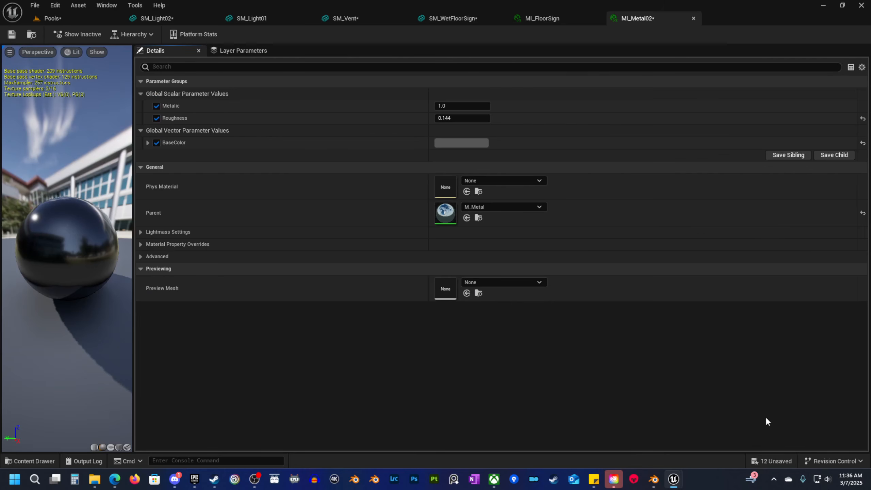
pyautogui.click(29, 460)
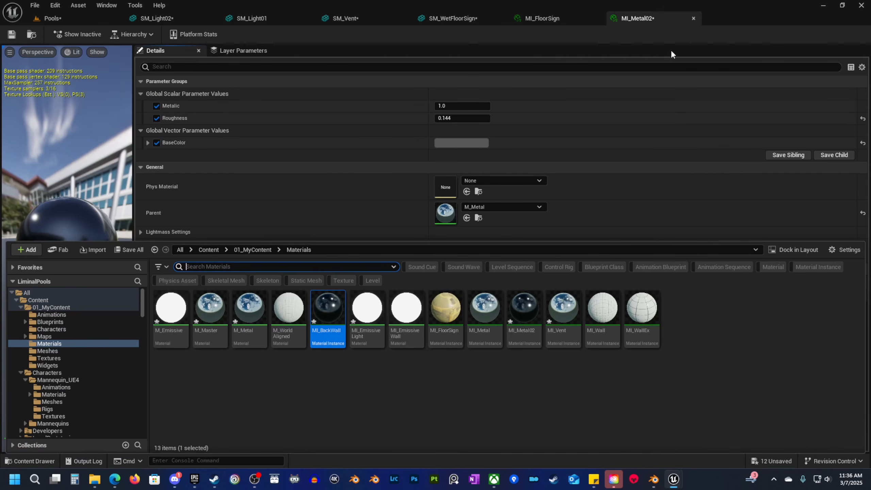
pyautogui.click(693, 18)
pyautogui.click(91, 17)
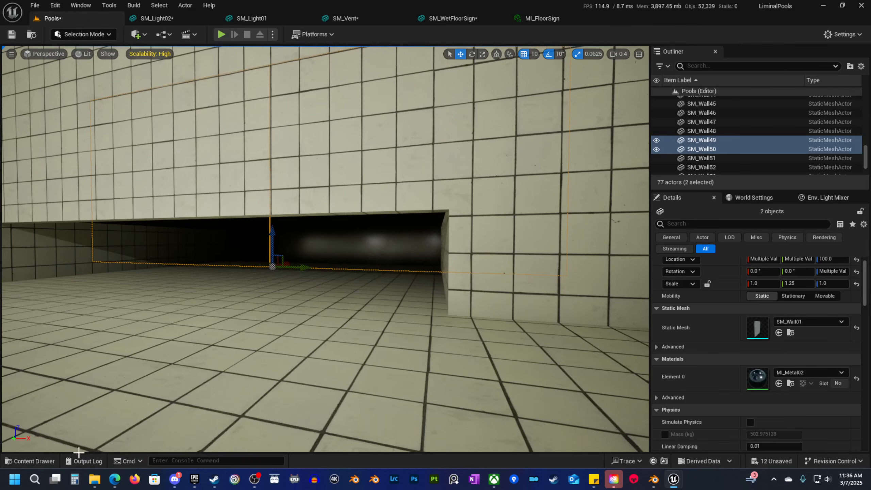
# Assign MI_BackWall to the two selected walls behind the low opening in place of MI_Metal02.
pyautogui.click(34, 461)
pyautogui.moveTo(385, 213)
pyautogui.mouseDown(button='right')
pyautogui.moveTo(370, 208)
pyautogui.moveTo(379, 208)
pyautogui.mouseUp(button='right')
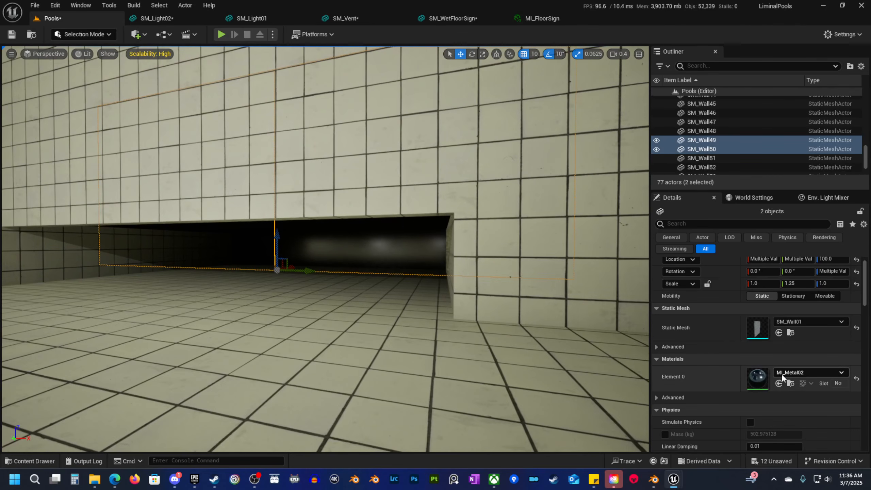
pyautogui.click(779, 384)
# Set MI_BackWall's roughness to 1 while viewing the level, close the material editor, and clear the selection.
pyautogui.doubleClick(758, 373)
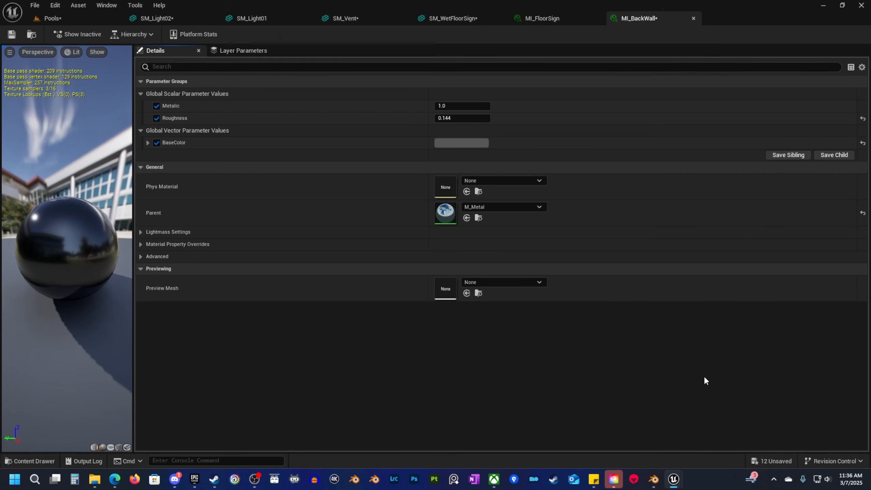
pyautogui.moveTo(658, 17); pyautogui.dragTo(483, 106)
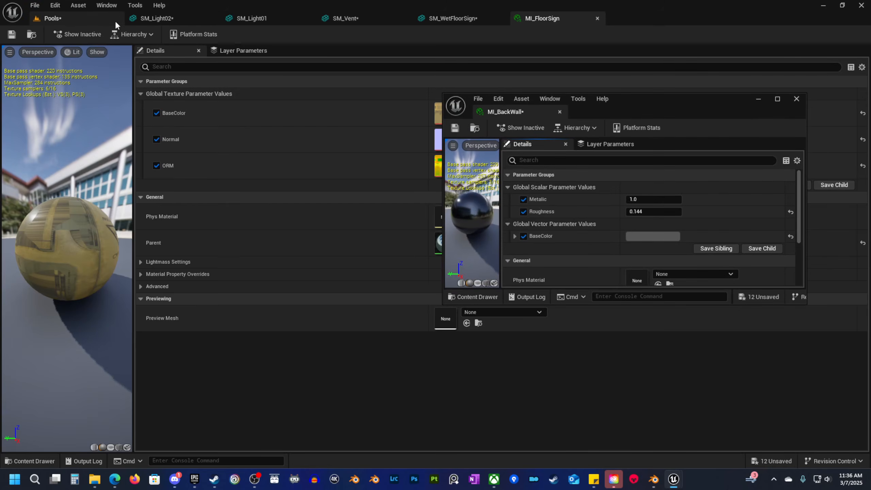
pyautogui.click(115, 20)
pyautogui.moveTo(654, 211); pyautogui.dragTo(690, 212)
pyautogui.click(643, 211)
pyautogui.write('1')
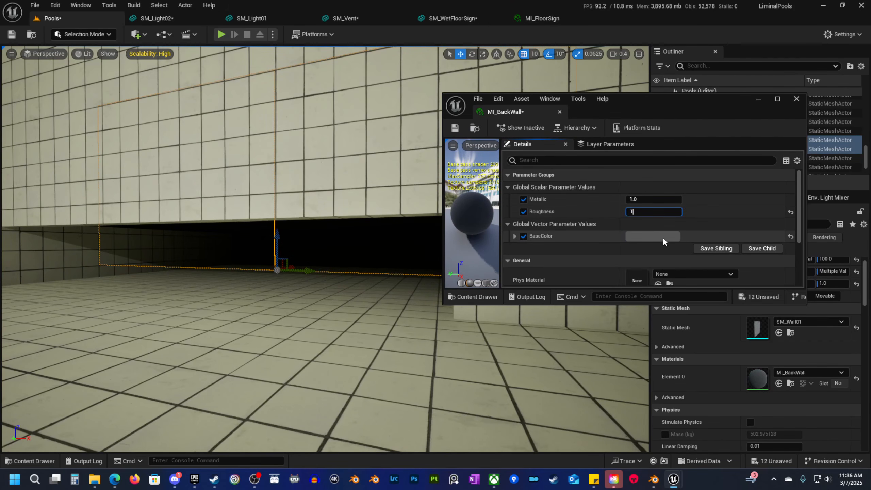
pyautogui.press('Return')
pyautogui.moveTo(358, 263); pyautogui.dragTo(386, 267, button='right')
pyautogui.press('w')
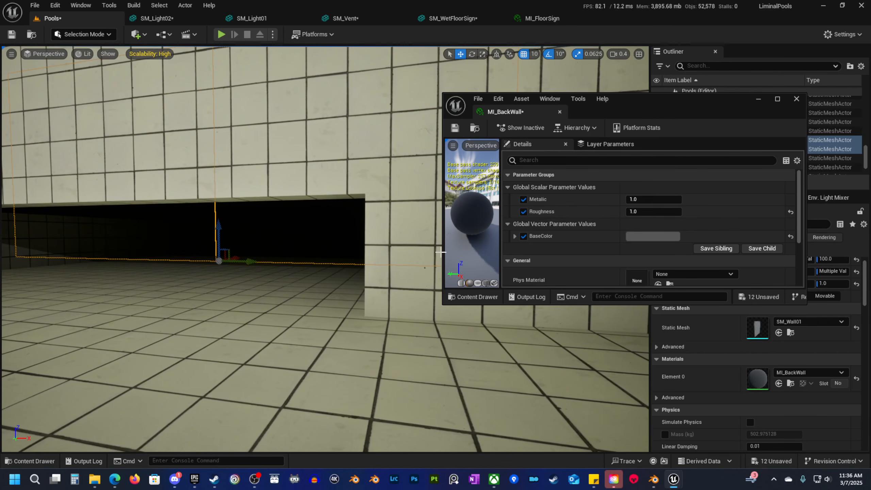
pyautogui.click(797, 99)
pyautogui.press('s')
pyautogui.press('a')
pyautogui.moveTo(310, 272); pyautogui.dragTo(296, 300, button='right')
pyautogui.press('Escape')
# Scale the side wall SM_Wall6 and its neighbor to 0.3125 height, and duplicate both up to Z 370, leaving a horizontal gap between them.
pyautogui.press('w')
pyautogui.scroll(1, 298, 272)
pyautogui.press('d')
pyautogui.press('s')
pyautogui.press('s')
pyautogui.scroll(1, 296, 266)
pyautogui.press('a')
pyautogui.press('w')
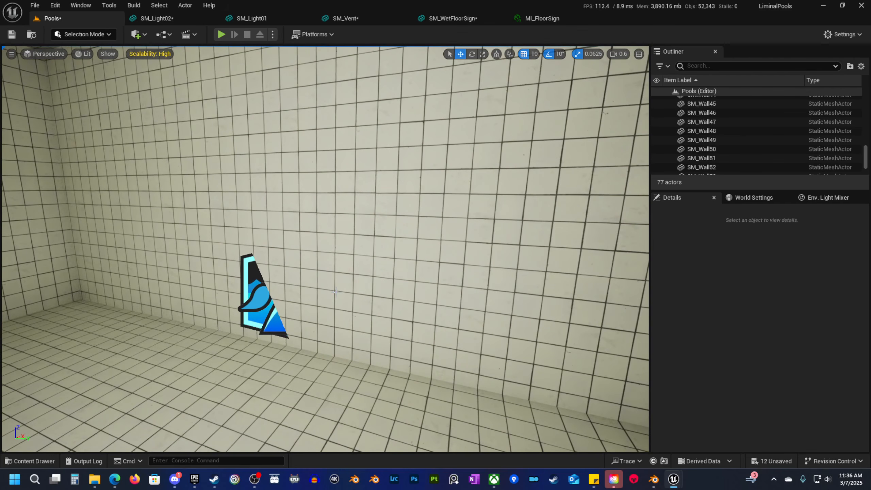
pyautogui.click(336, 292)
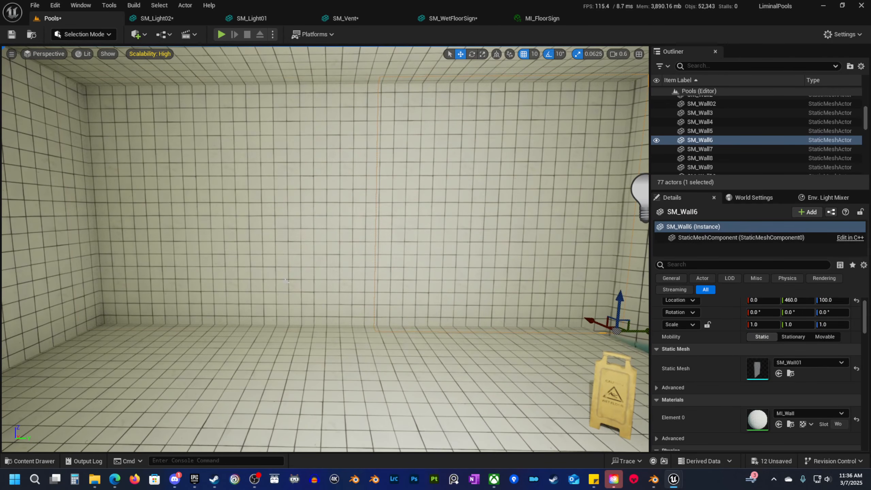
pyautogui.click(286, 280)
pyautogui.keyDown('ctrl'); pyautogui.click(275, 268); pyautogui.keyUp('ctrl')
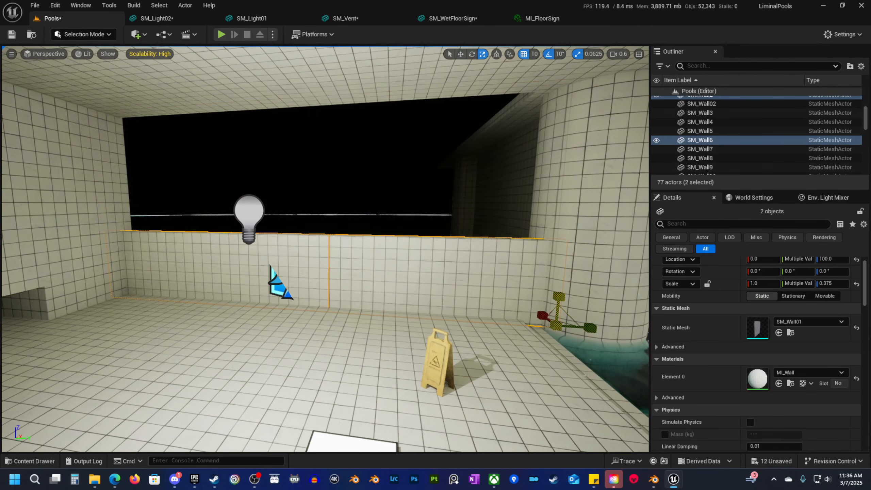
pyautogui.keyDown('alt'); pyautogui.moveTo(558, 296); pyautogui.dragTo(563, 179); pyautogui.keyUp('alt')
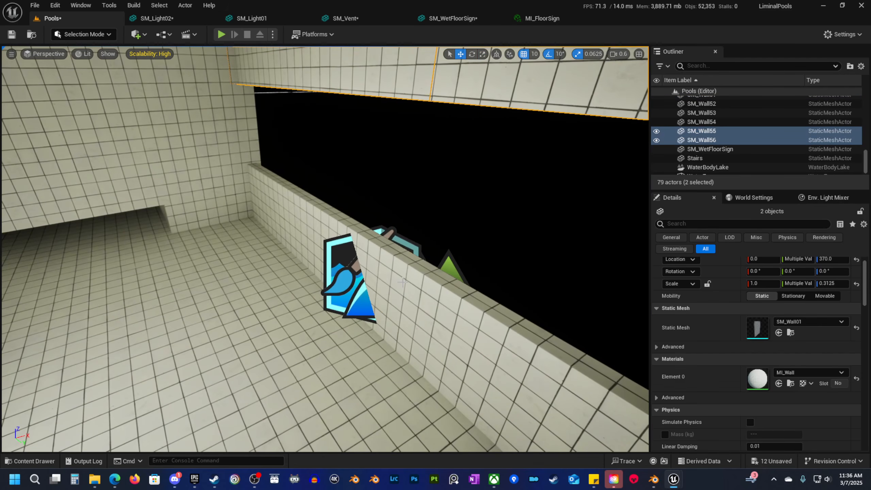
# Select all four upper and lower side wall pieces, thicken them to an X scale of 7.9375, and move them outward to X 70.
pyautogui.keyDown('ctrl'); pyautogui.click(403, 282); pyautogui.keyUp('ctrl')
pyautogui.keyDown('ctrl'); pyautogui.click(453, 322); pyautogui.keyUp('ctrl')
pyautogui.moveTo(453, 323); pyautogui.dragTo(542, 319, button='right')
pyautogui.press('r')
pyautogui.press('d')
pyautogui.moveTo(455, 356); pyautogui.dragTo(414, 362, button='right')
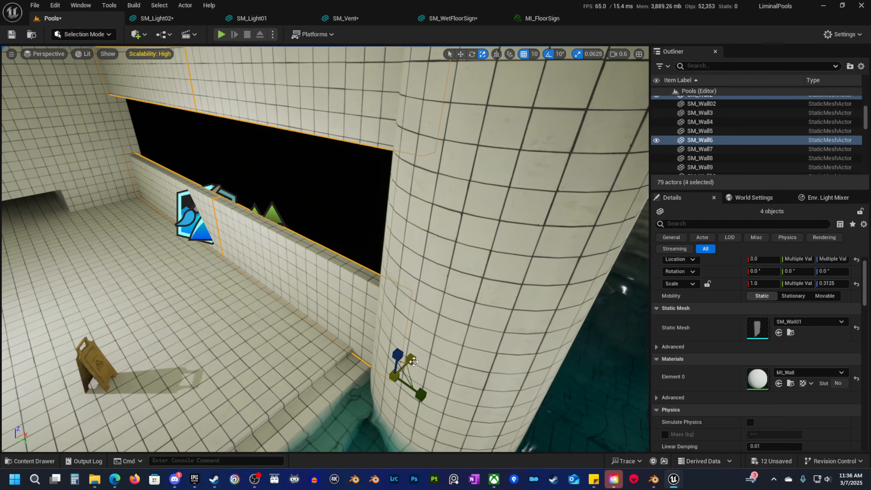
pyautogui.moveTo(410, 359); pyautogui.dragTo(434, 347)
pyautogui.press('w')
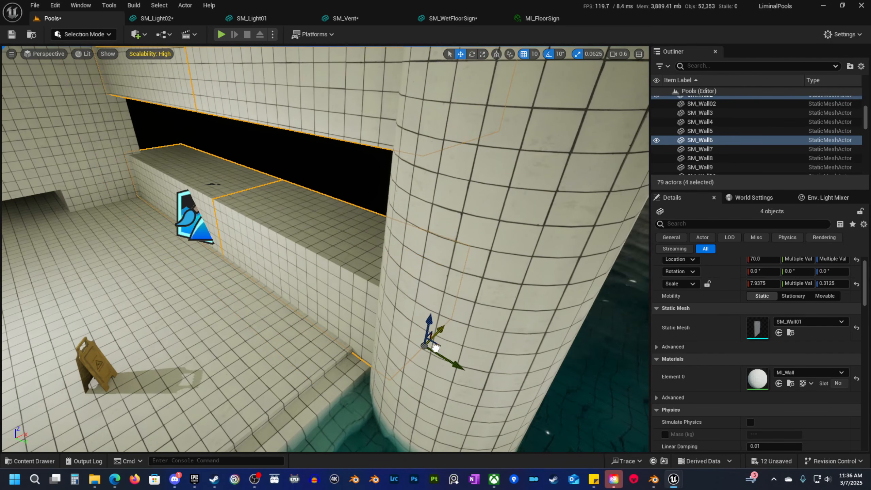
# Duplicate the two upper wall pieces down into the gap at Z 220 and scale them to 1.6875 in X and 0.4375 in Z.
pyautogui.press('w')
pyautogui.moveTo(434, 347); pyautogui.dragTo(418, 293, button='right')
pyautogui.moveTo(230, 207); pyautogui.dragTo(230, 207, button='right')
pyautogui.press('a')
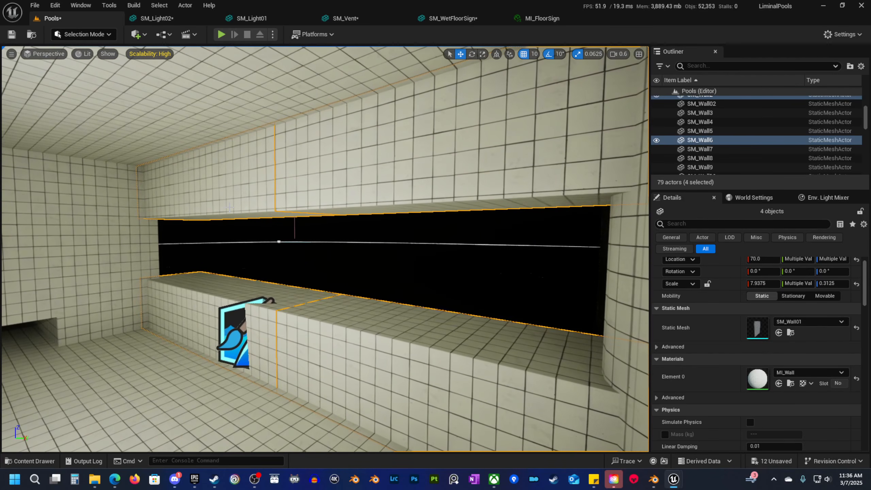
pyautogui.moveTo(108, 265); pyautogui.dragTo(244, 236, button='right')
pyautogui.click(412, 198)
pyautogui.keyDown('ctrl'); pyautogui.click(432, 237); pyautogui.keyUp('ctrl')
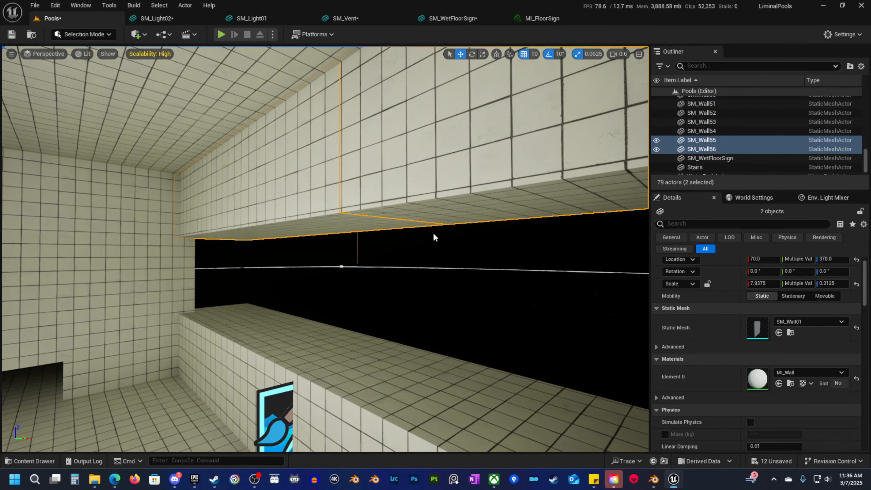
pyautogui.moveTo(431, 237); pyautogui.dragTo(453, 245, button='right')
pyautogui.keyDown('alt'); pyautogui.moveTo(453, 185); pyautogui.dragTo(451, 309); pyautogui.keyUp('alt')
pyautogui.press('r')
pyautogui.moveTo(427, 295); pyautogui.dragTo(427, 296, button='right')
pyautogui.moveTo(405, 300); pyautogui.dragTo(395, 302)
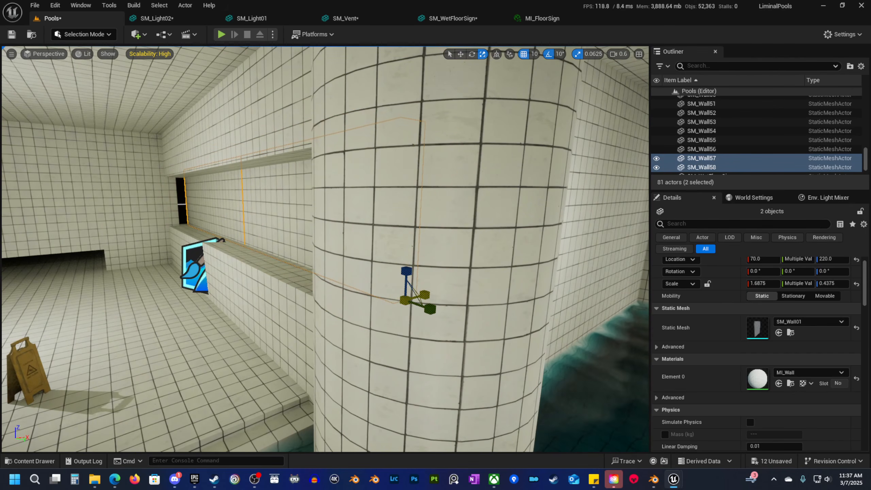
# Move the two filler walls to X 90 to form the back of the recess.
pyautogui.press('w')
pyautogui.moveTo(325, 248); pyautogui.dragTo(325, 248, button='right')
pyautogui.moveTo(321, 246); pyautogui.dragTo(301, 242)
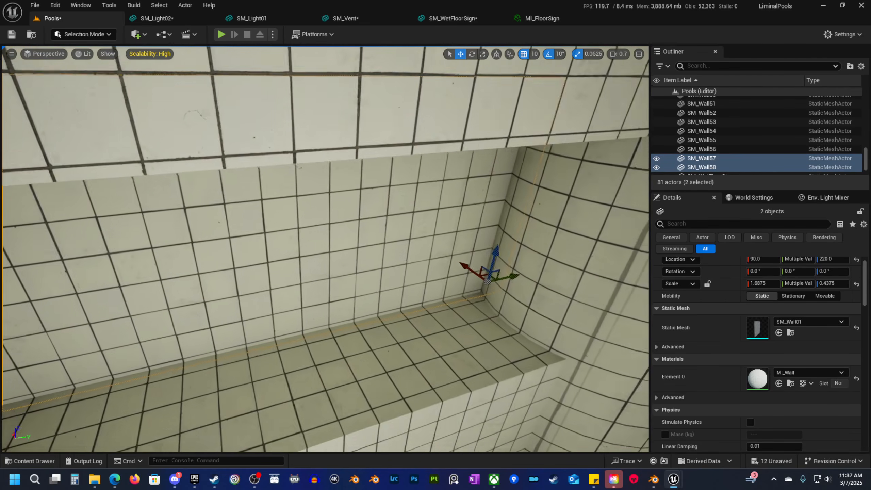
# Try to add another copy of filler wall SM_Wall58 at X 0, and delete the copy.
pyautogui.press('s')
pyautogui.moveTo(325, 249); pyautogui.dragTo(391, 267, button='right')
pyautogui.click(379, 257)
pyautogui.keyDown('alt'); pyautogui.moveTo(376, 256); pyautogui.dragTo(372, 256); pyautogui.keyUp('alt')
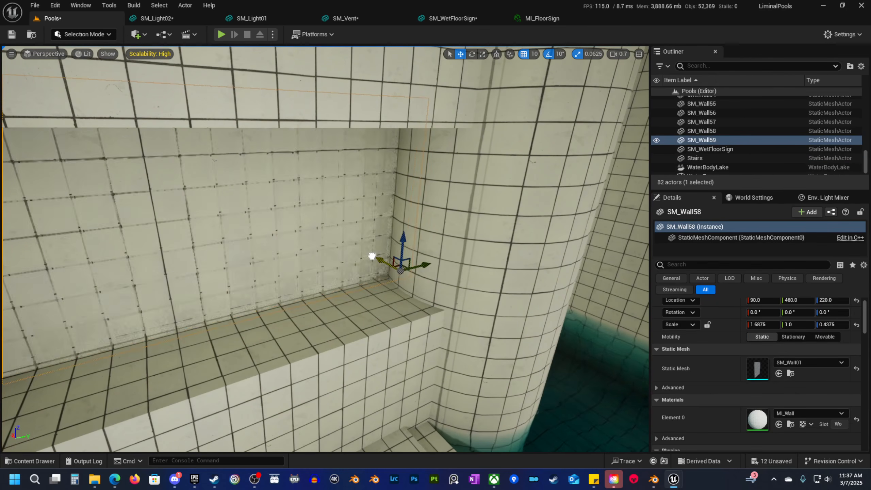
pyautogui.moveTo(417, 296); pyautogui.dragTo(346, 296, button='right')
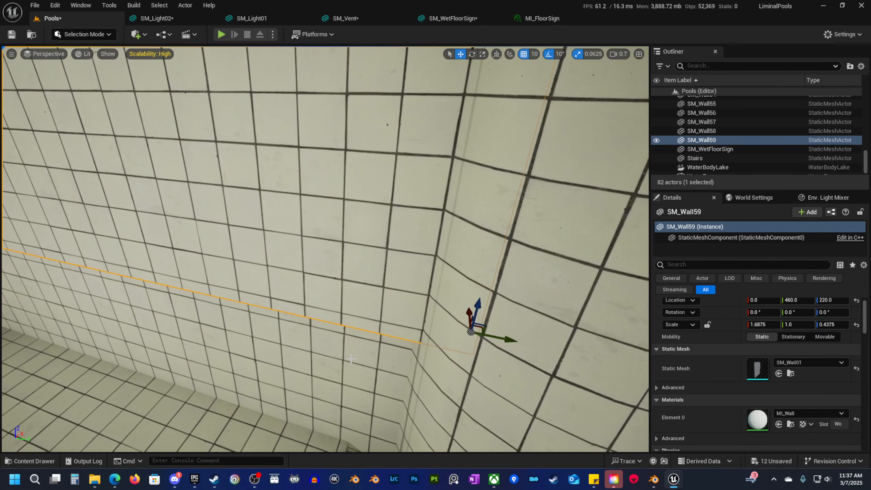
pyautogui.click(374, 338)
pyautogui.moveTo(374, 338); pyautogui.dragTo(388, 347, button='right')
pyautogui.click(226, 195)
pyautogui.press('Delete')
# Close both recess ends with copies of ledge block SM_Wall6 at Z 220, scaled to 0.375 in Y and Z, the second at Y -260.
pyautogui.click(242, 231)
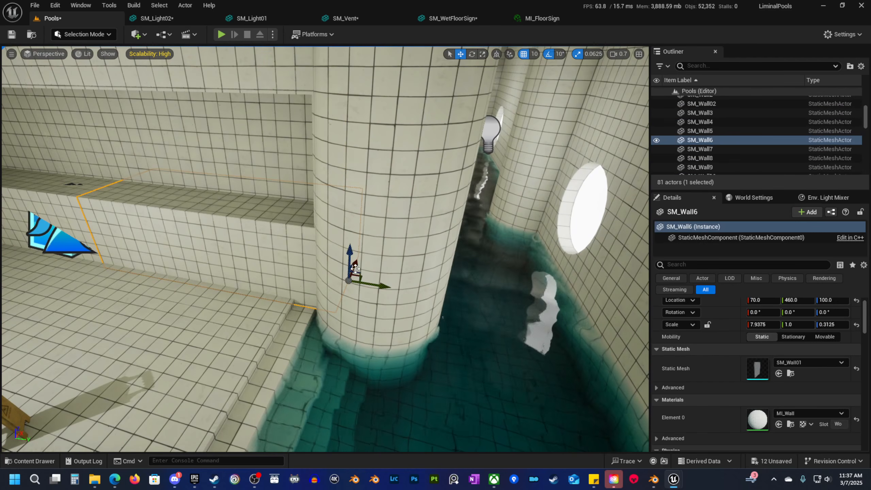
pyautogui.keyDown('alt'); pyautogui.moveTo(352, 256); pyautogui.dragTo(359, 176); pyautogui.keyUp('alt')
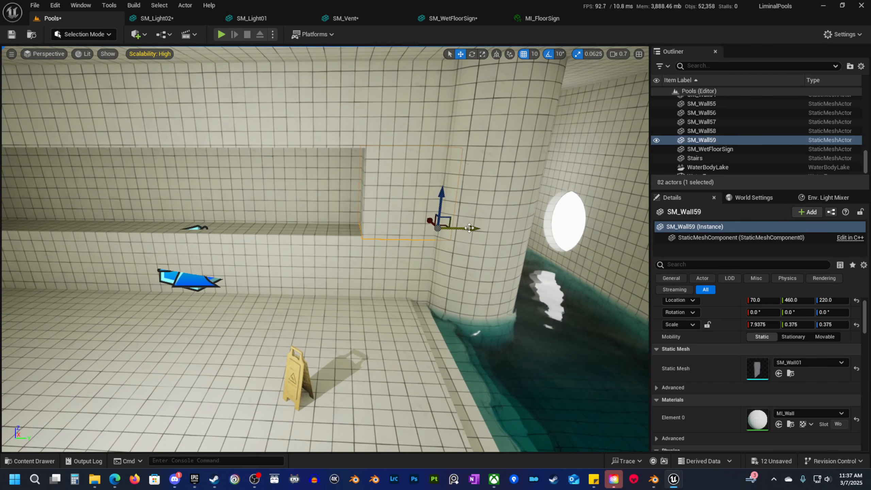
pyautogui.keyDown('alt'); pyautogui.moveTo(469, 228); pyautogui.dragTo(202, 242); pyautogui.keyUp('alt')
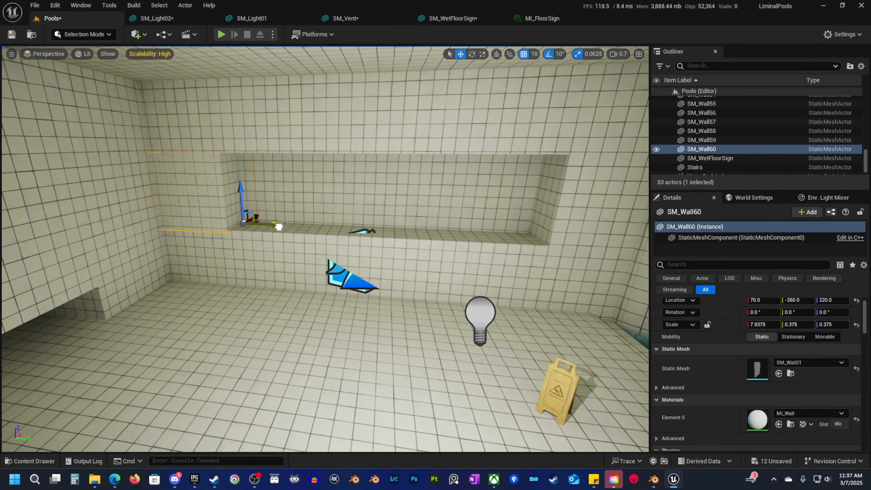
pyautogui.press('Escape')
pyautogui.moveTo(305, 242); pyautogui.dragTo(350, 220, button='right')
pyautogui.press('a')
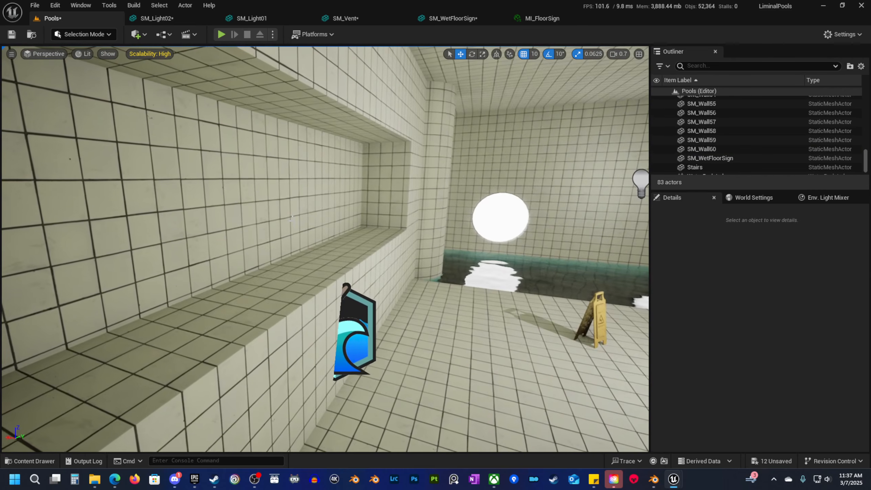
# Inspect the finished wall recess from several angles, then the light, vent and sign props on the floor.
pyautogui.moveTo(292, 219); pyautogui.dragTo(242, 203, button='right')
pyautogui.press('w')
pyautogui.press('s')
pyautogui.press('w')
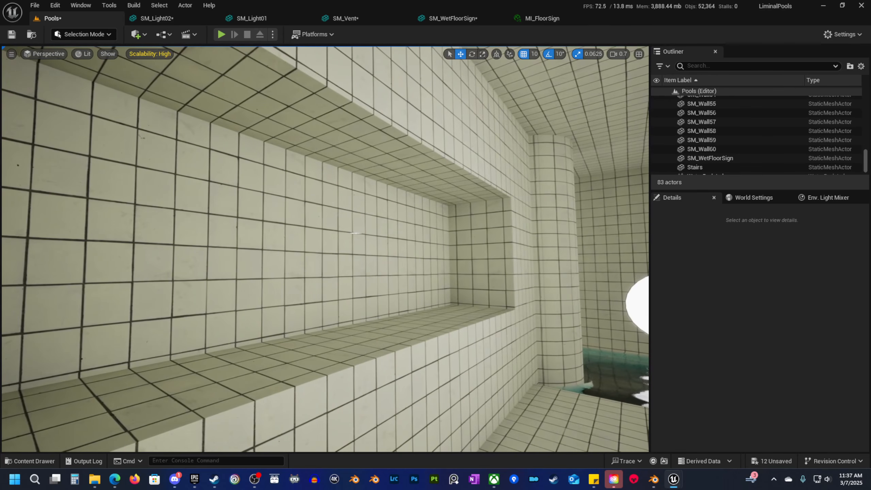
pyautogui.press('q')
pyautogui.moveTo(399, 231)
pyautogui.mouseDown(button='right')
pyautogui.moveTo(367, 202)
pyautogui.moveTo(377, 217)
pyautogui.moveTo(444, 230)
pyautogui.moveTo(415, 232)
pyautogui.mouseUp(button='right')
pyautogui.press('e')
pyautogui.press('s')
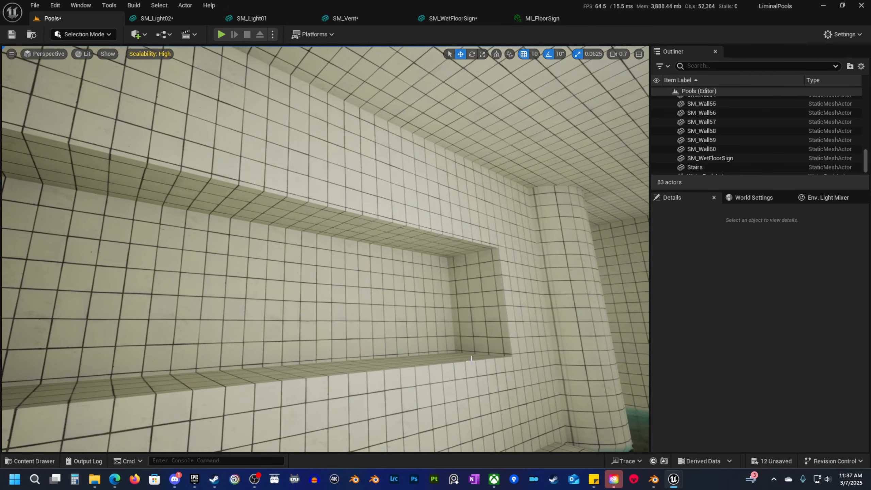
pyautogui.moveTo(471, 359); pyautogui.dragTo(540, 410, button='right')
pyautogui.press('d')
pyautogui.moveTo(415, 297); pyautogui.dragTo(407, 297, button='right')
pyautogui.press('d')
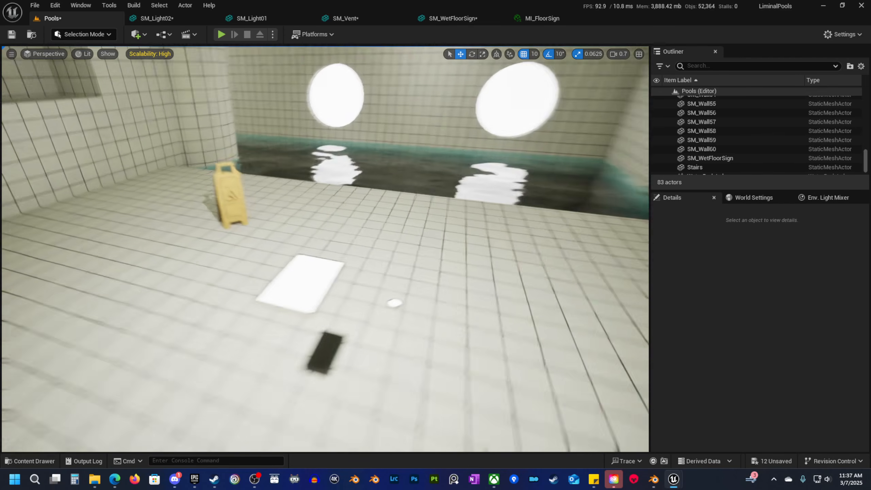
pyautogui.moveTo(290, 286); pyautogui.dragTo(253, 305, button='right')
pyautogui.press('w')
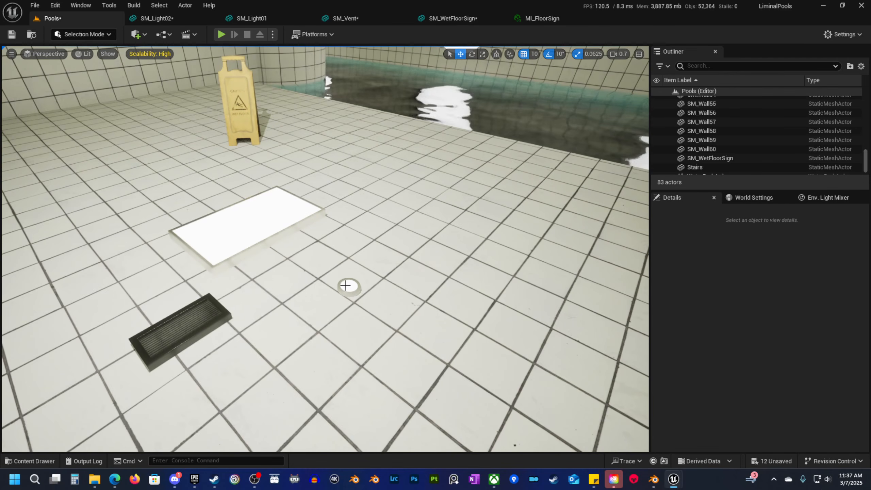
# Save all modified project content, including the Pools map, materials and meshes, leaving Water_Material_Lake excluded.
pyautogui.click(37, 462)
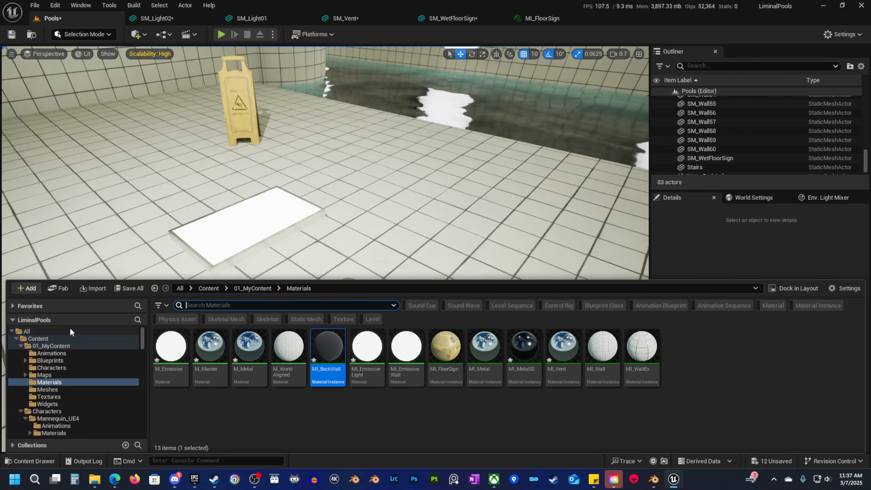
pyautogui.click(130, 289)
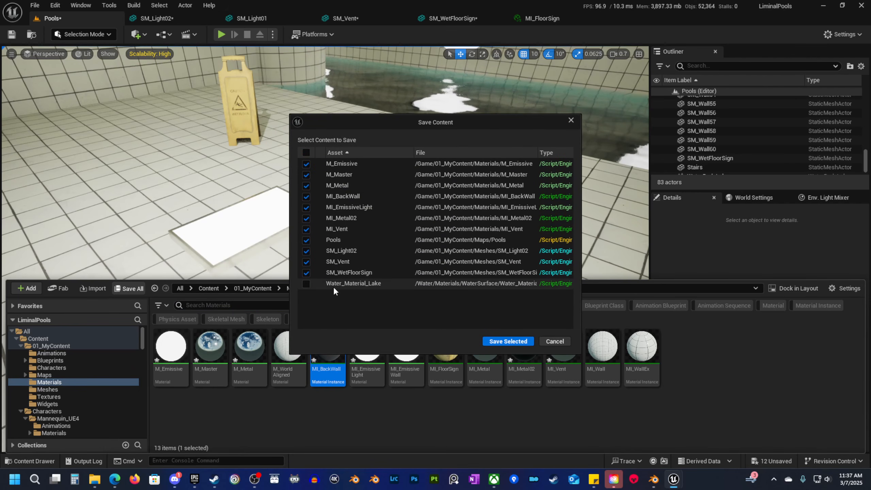
pyautogui.click(508, 341)
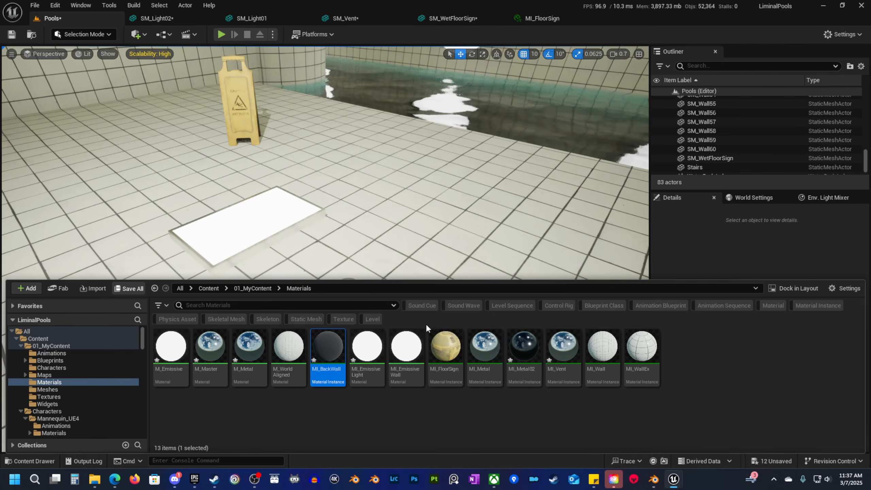
# Create an Actor Blueprint Class named BP_Light01 in the 01_MyContent Blueprints folder.
pyautogui.click(78, 361)
pyautogui.rightClick(221, 358)
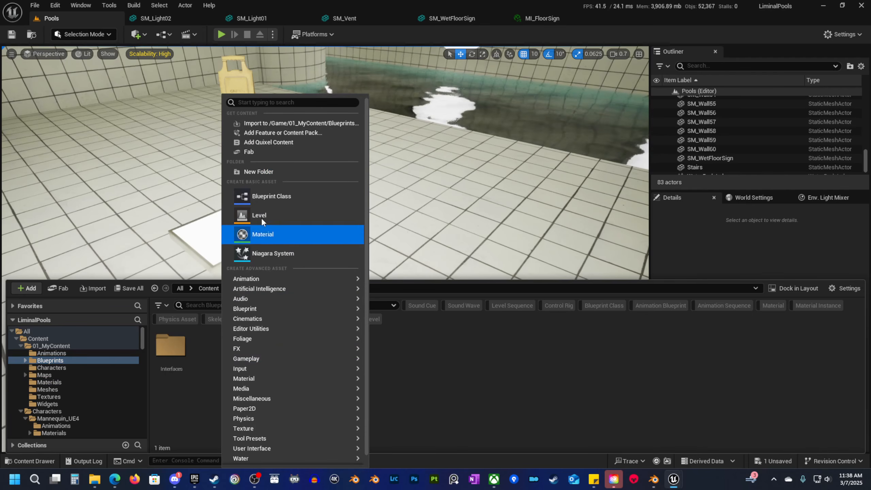
pyautogui.click(271, 201)
pyautogui.click(365, 177)
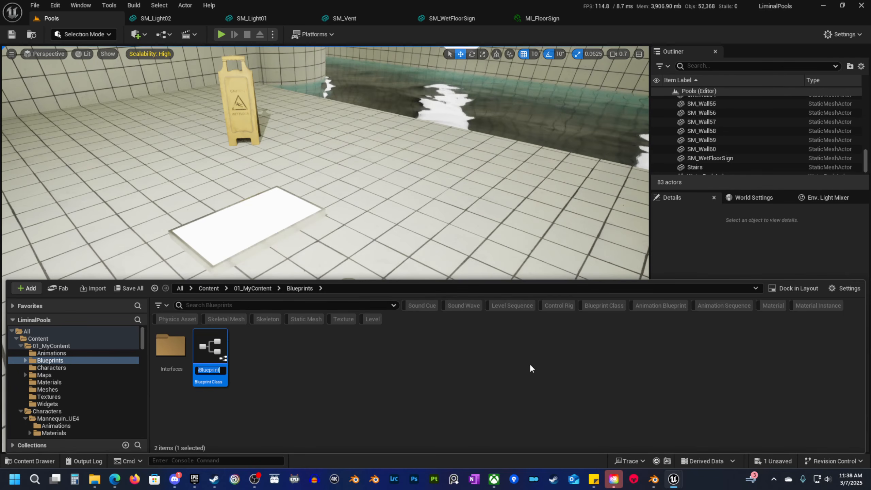
pyautogui.write('BP_')
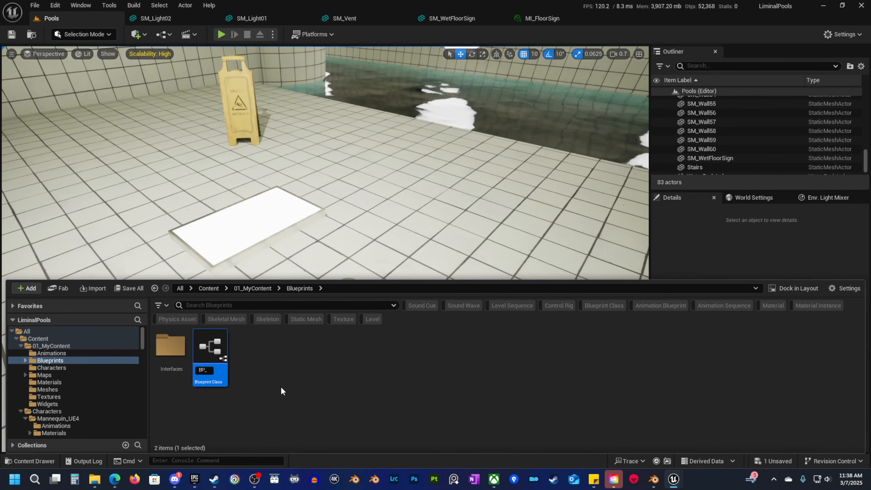
pyautogui.write('Light')
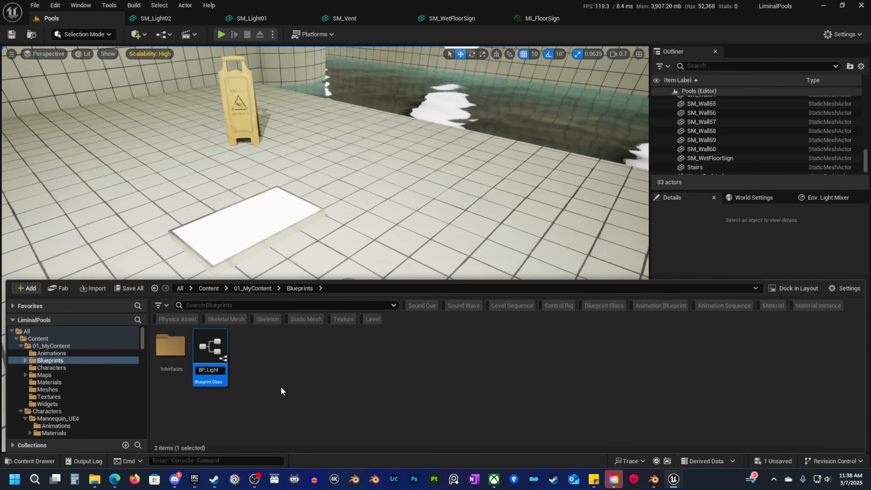
pyautogui.write('01')
pyautogui.press('Return')
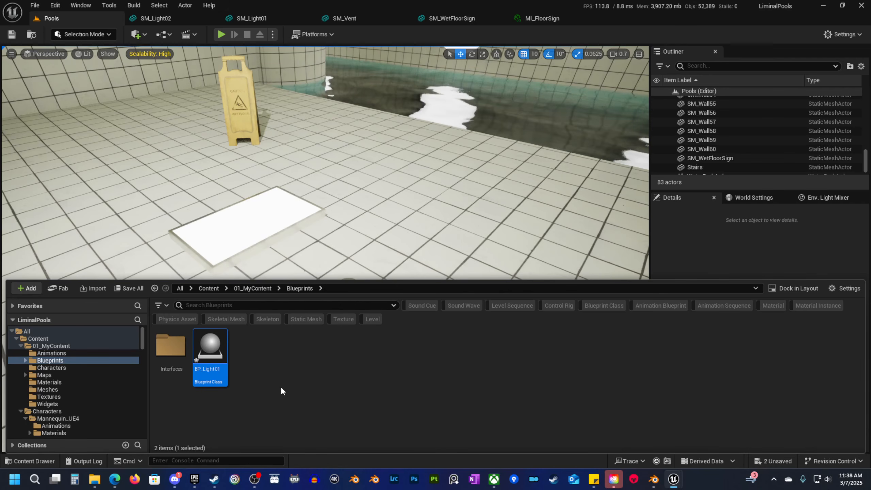
# Open BP_Light01, add the SM_Light01 mesh as a component under DefaultSceneRoot, and compile the blueprint.
pyautogui.doubleClick(211, 350)
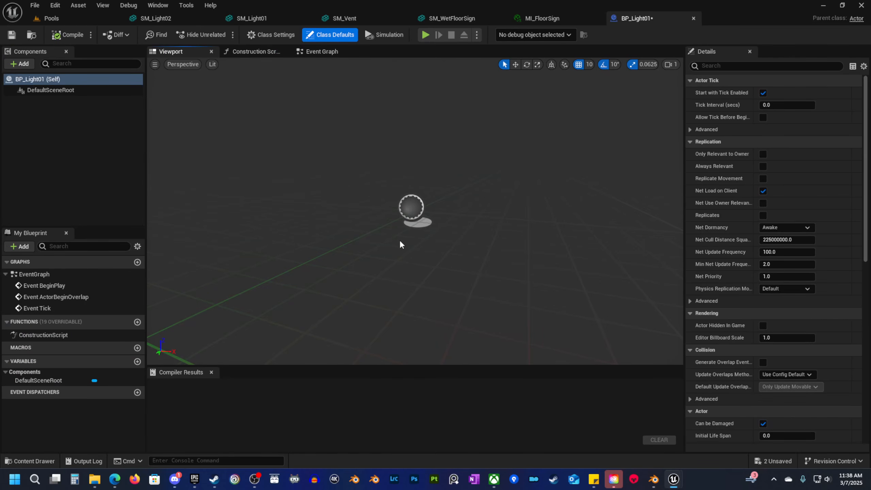
pyautogui.click(31, 462)
pyautogui.click(72, 386)
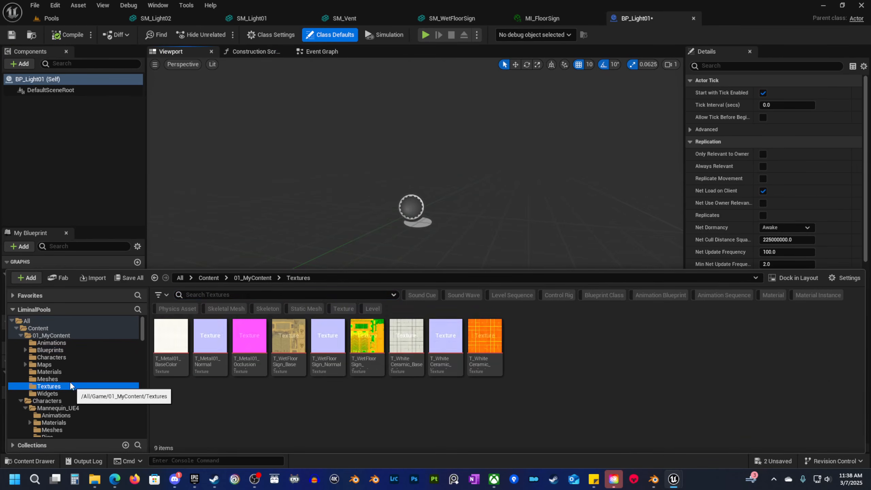
pyautogui.click(65, 378)
pyautogui.moveTo(210, 336); pyautogui.dragTo(80, 130)
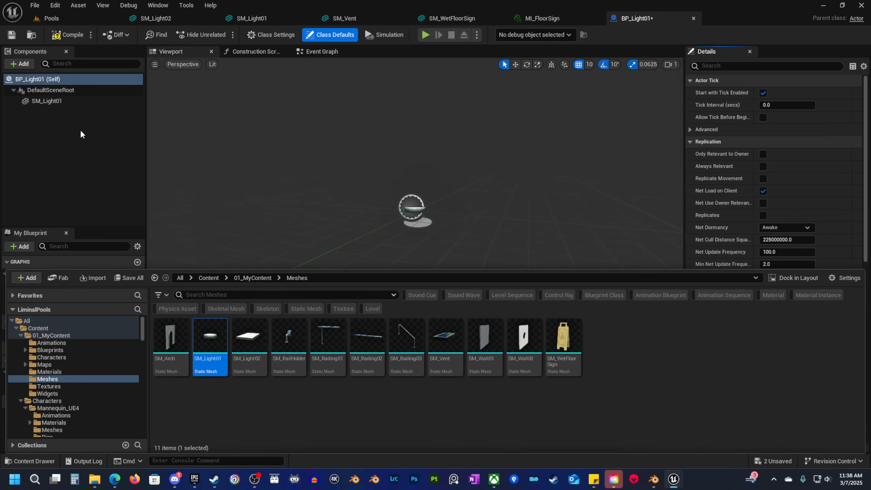
pyautogui.click(72, 34)
# Add a Spot Light component to the BP_Light01 blueprint.
pyautogui.scroll(-3, 415, 211)
pyautogui.moveTo(415, 211); pyautogui.dragTo(423, 275, button='right')
pyautogui.press('w')
pyautogui.click(21, 64)
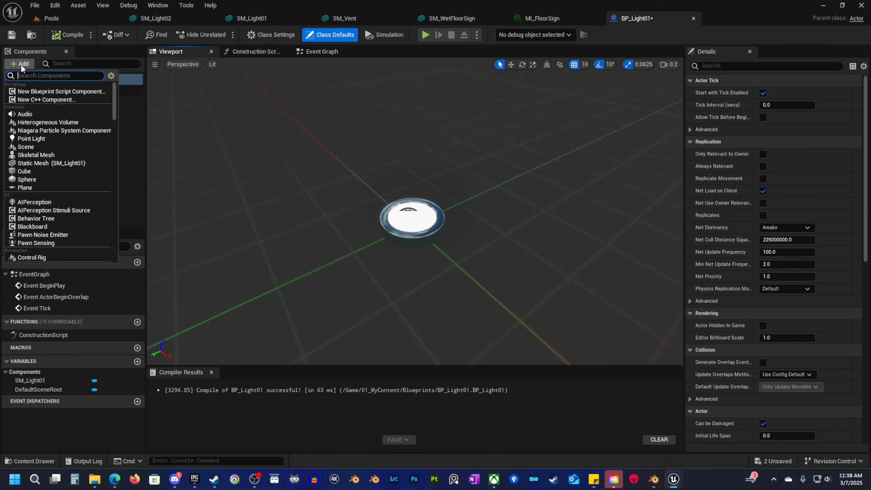
pyautogui.write('spot')
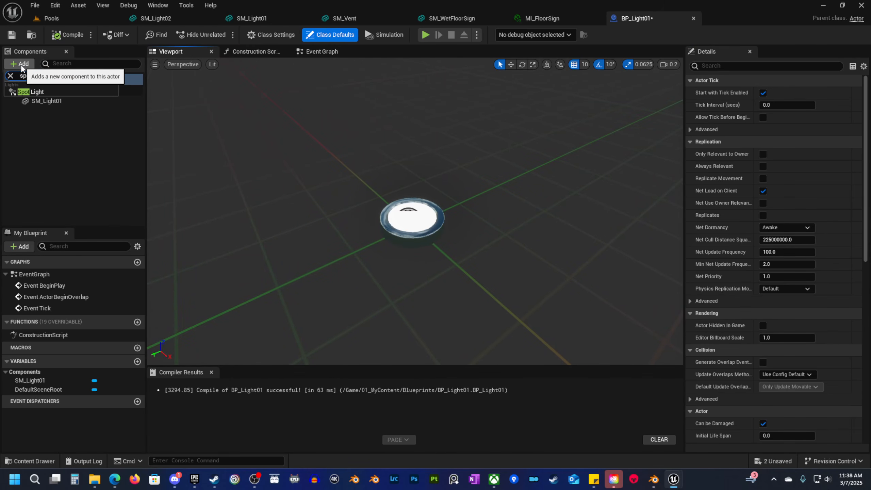
pyautogui.click(31, 91)
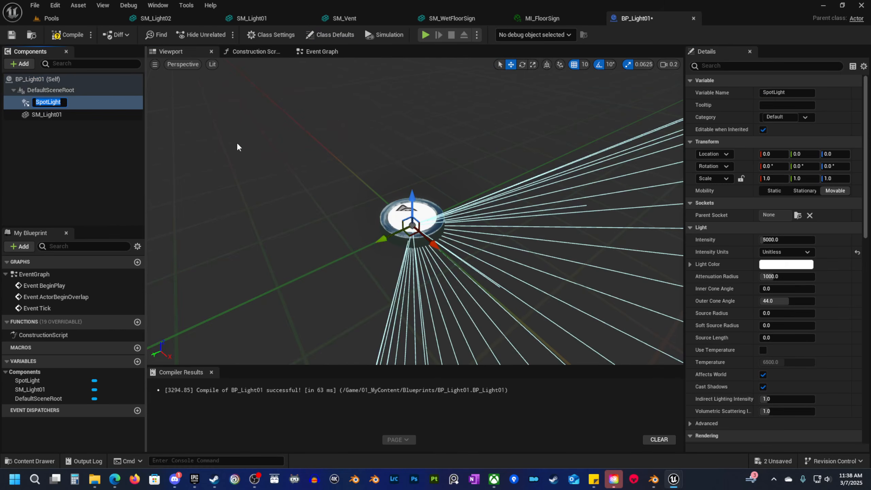
# Rotate the spot light to 90° in Y so its cone points straight up out of the fixture.
pyautogui.moveTo(457, 213); pyautogui.dragTo(422, 213, button='right')
pyautogui.press('e')
pyautogui.moveTo(460, 217); pyautogui.dragTo(431, 185)
pyautogui.press('w')
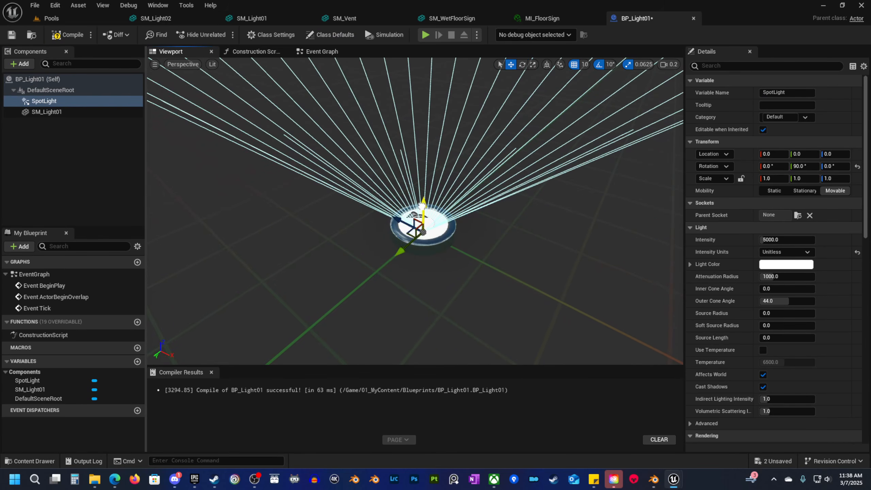
# Raise the spot light to about Z 3.08 with grid snapping off, parent it to SM_Light01, and compile.
pyautogui.moveTo(426, 191); pyautogui.dragTo(441, 166, button='right')
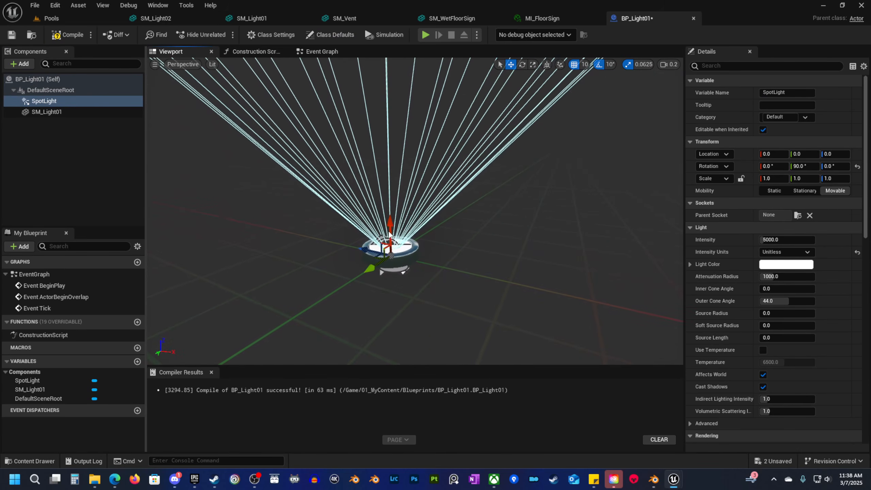
pyautogui.moveTo(391, 232); pyautogui.dragTo(394, 203)
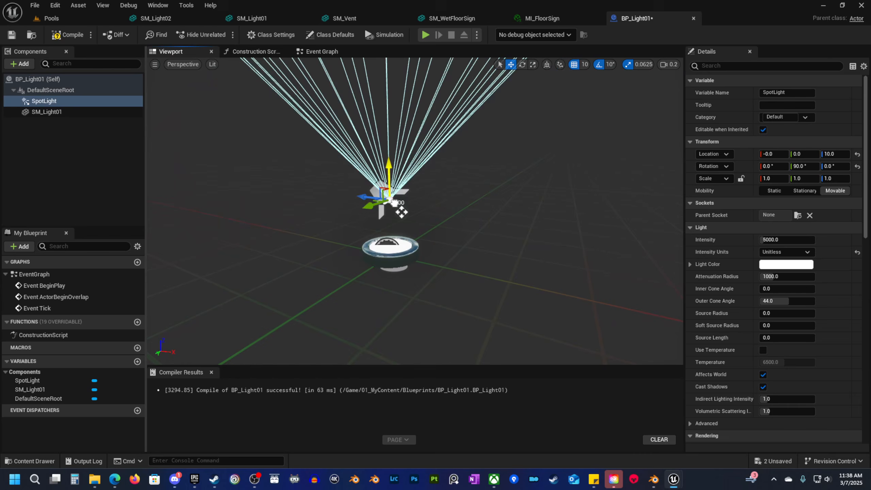
pyautogui.click(574, 64)
pyautogui.moveTo(388, 166); pyautogui.dragTo(391, 208)
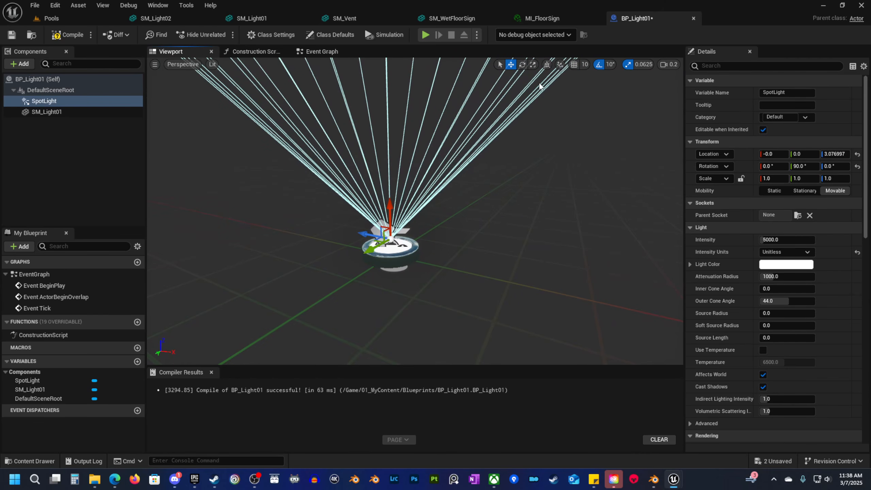
pyautogui.moveTo(53, 100); pyautogui.dragTo(55, 115)
pyautogui.click(69, 35)
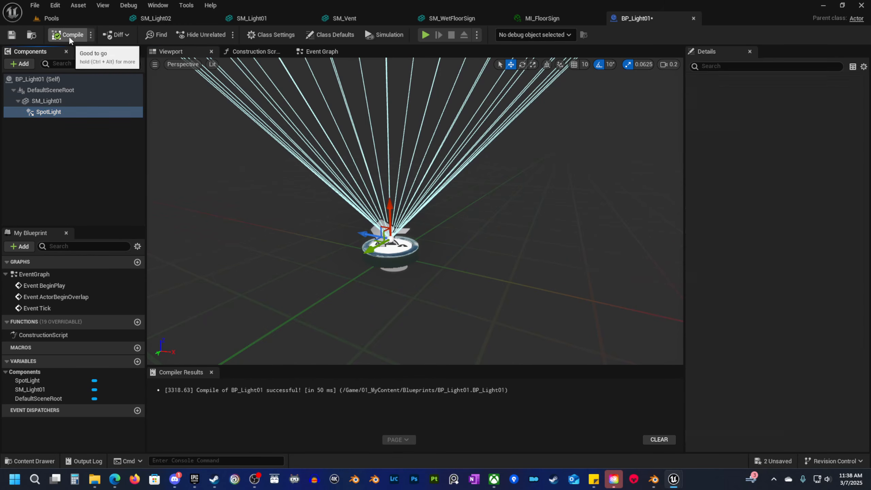
# Add a Set Intensity node targeting SpotLight in the Construction Script, connect it to the script's execution output, and arrange the nodes.
pyautogui.click(267, 52)
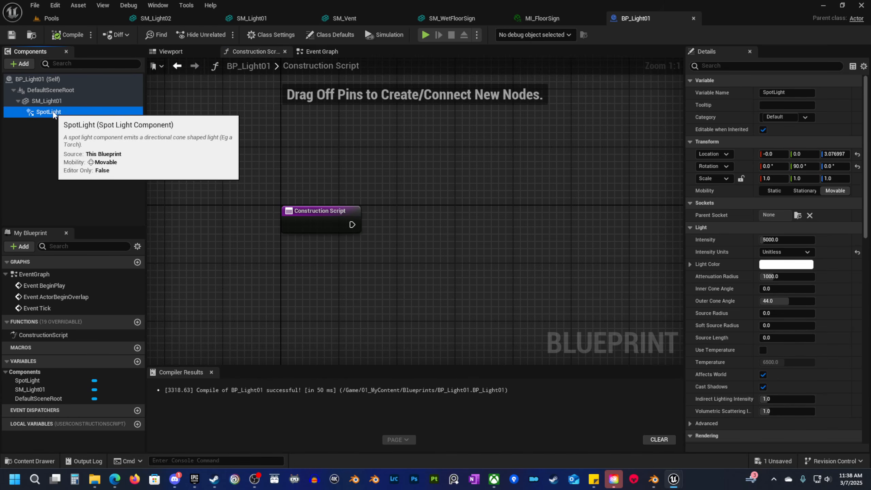
pyautogui.moveTo(55, 114); pyautogui.dragTo(405, 264)
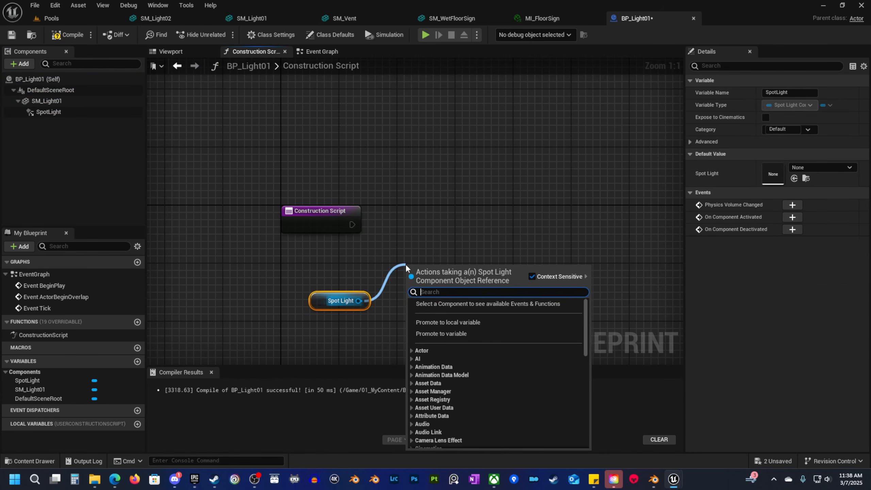
pyautogui.write('set inte')
pyautogui.press('Return')
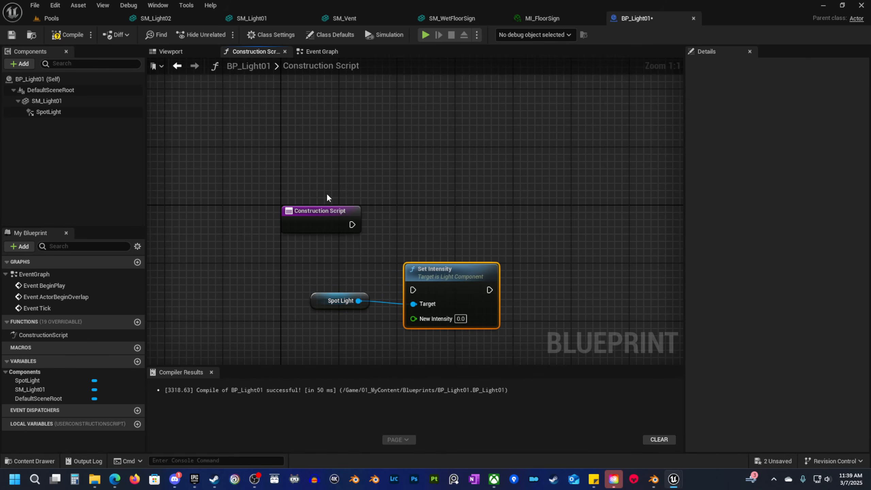
pyautogui.moveTo(350, 223); pyautogui.dragTo(480, 218)
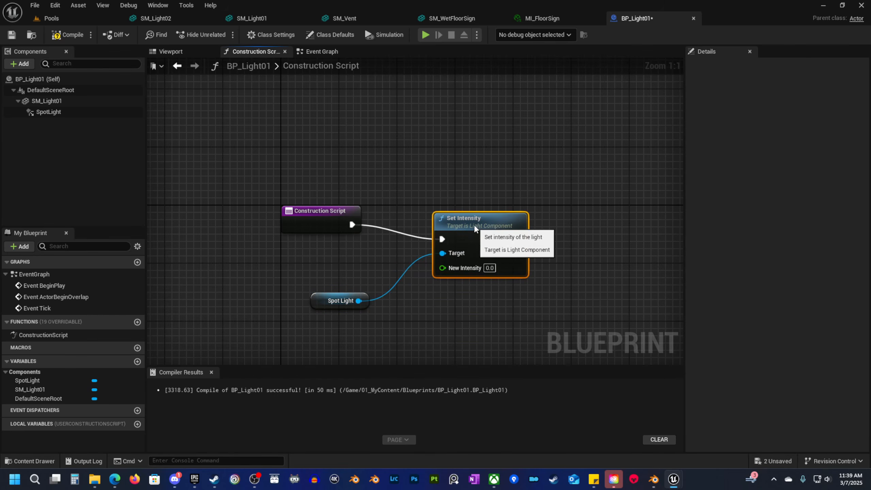
pyautogui.moveTo(322, 305); pyautogui.dragTo(307, 335)
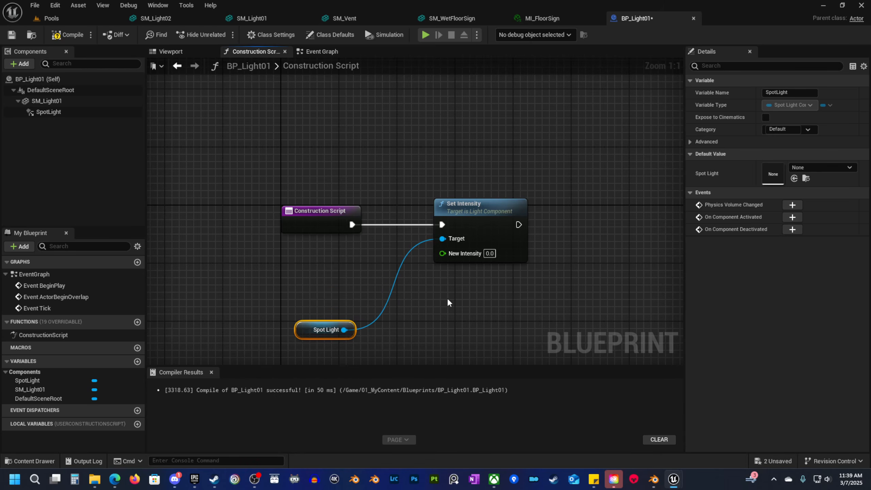
# Promote the New Intensity input of the Set Intensity node to a variable named Intensity.
pyautogui.moveTo(398, 232); pyautogui.dragTo(339, 226, button='right')
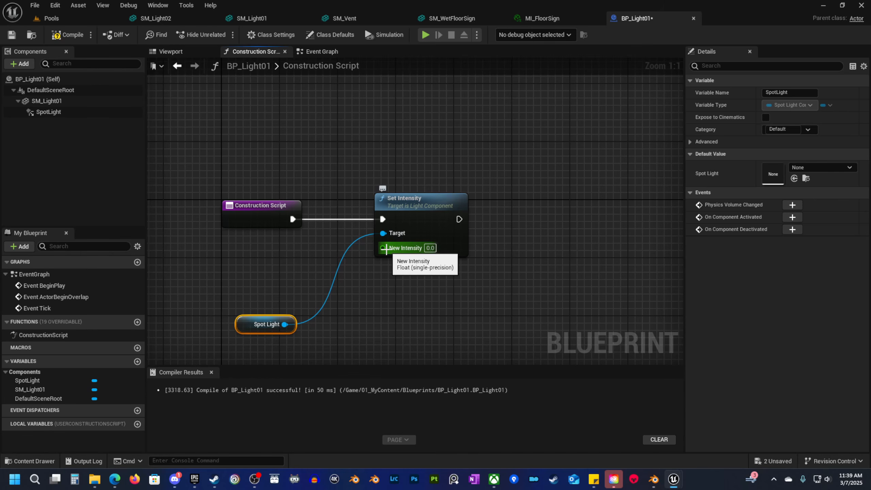
pyautogui.moveTo(383, 248); pyautogui.dragTo(306, 264)
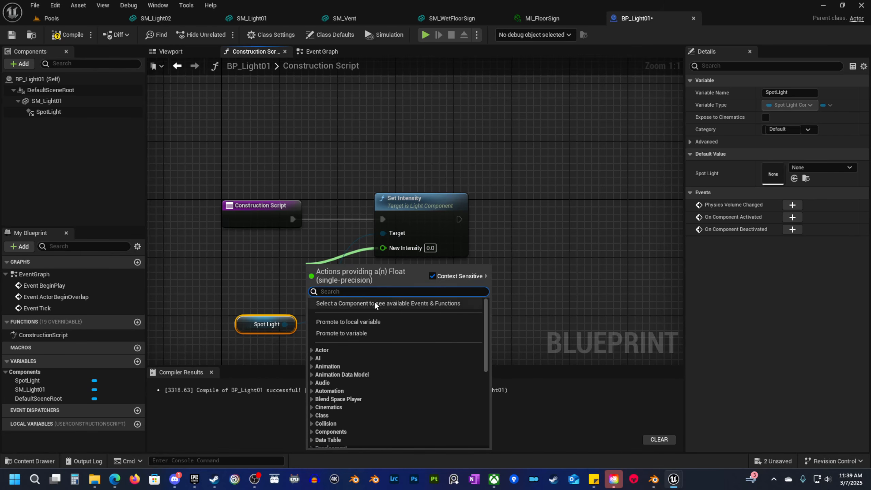
pyautogui.click(377, 333)
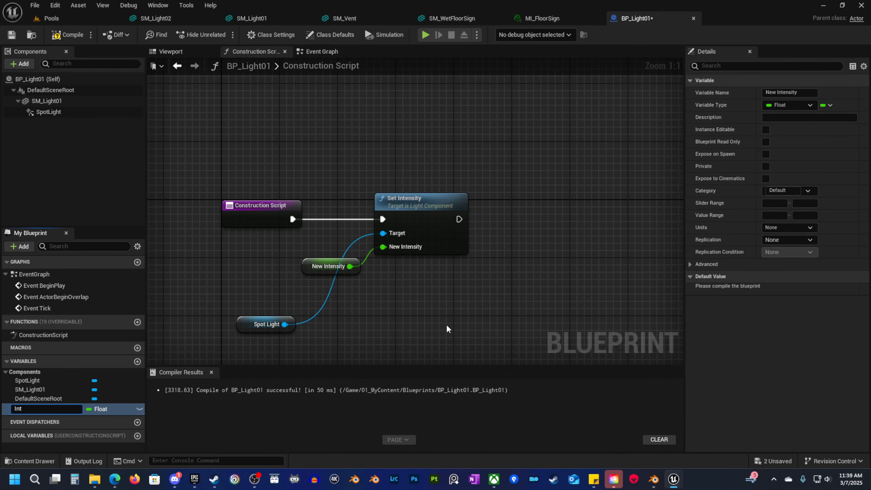
pyautogui.write('Intensity')
pyautogui.press('Return')
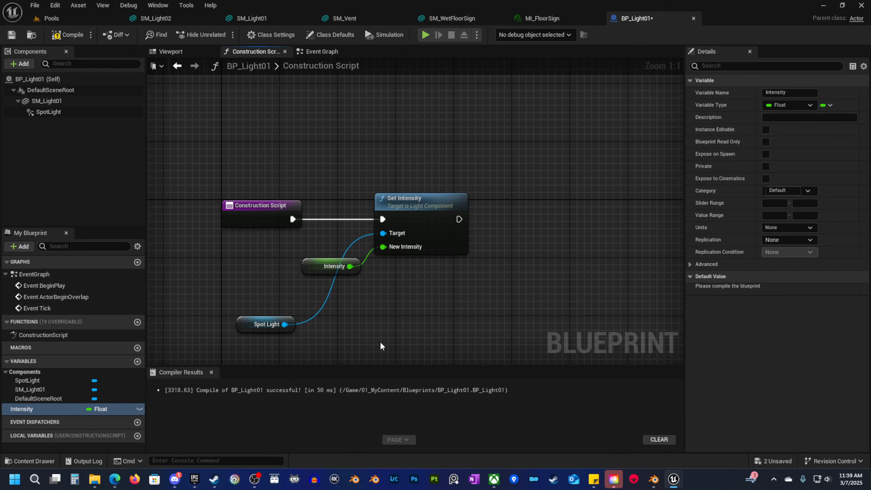
# Make the Intensity variable instance editable, compile the blueprint, and set the variable's default value to 8.
pyautogui.click(140, 410)
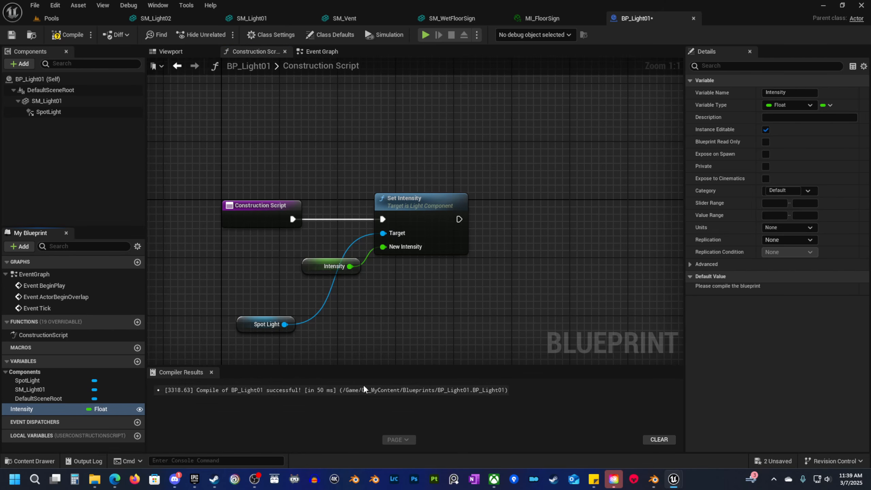
pyautogui.click(67, 35)
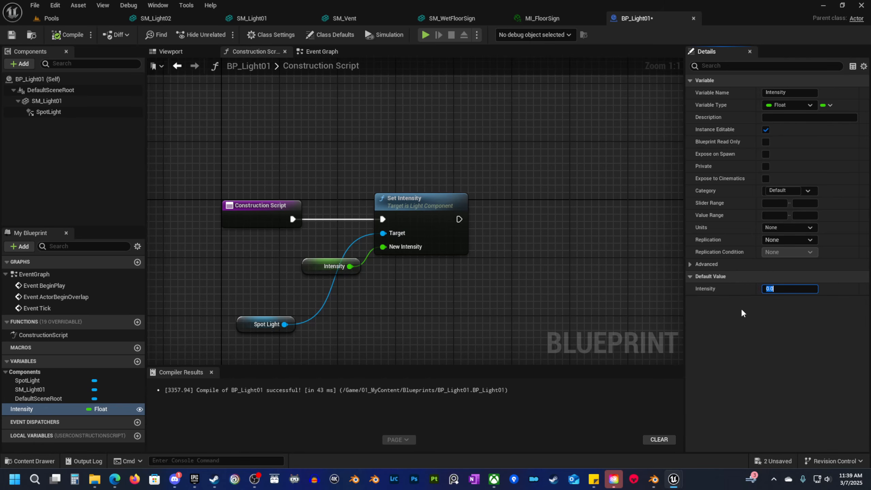
pyautogui.write('8')
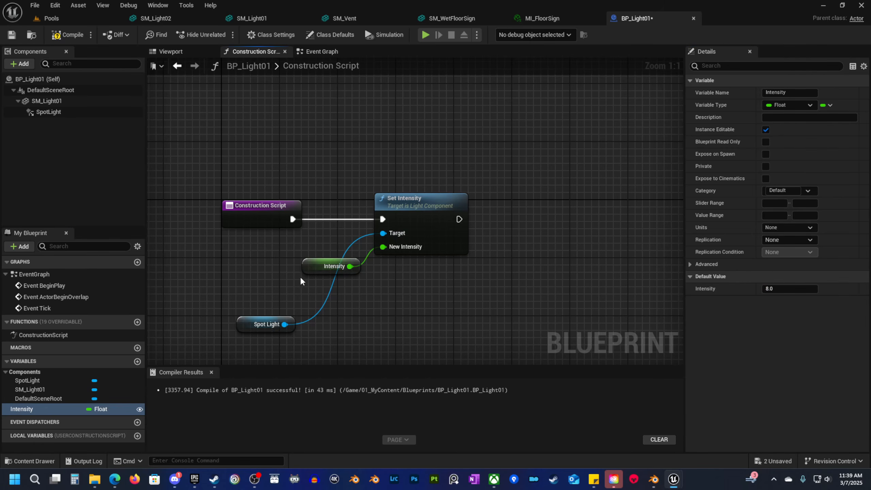
# Move the Intensity variable node up beside the Set Intensity node, then compile and save the blueprint.
pyautogui.moveTo(315, 271); pyautogui.dragTo(293, 263)
pyautogui.click(68, 35)
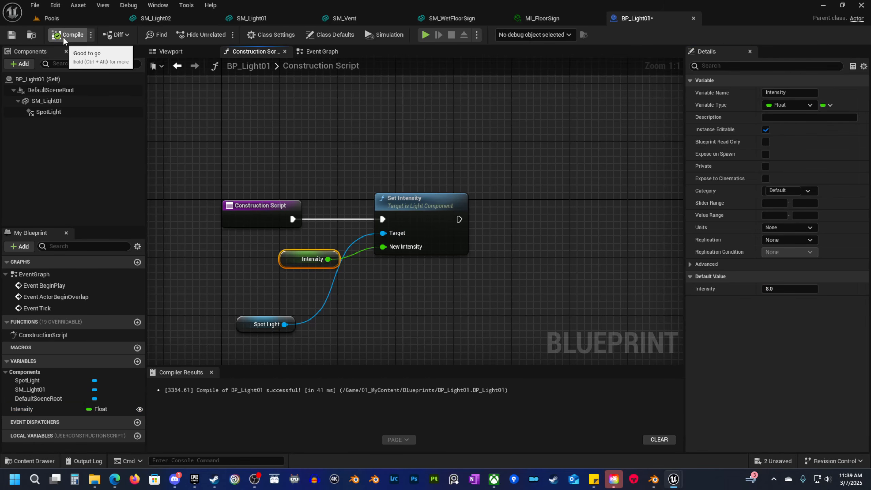
pyautogui.click(17, 38)
# Place a BP_Light01 instance from the Blueprints folder into the wall recess of the Pools level.
pyautogui.click(74, 19)
pyautogui.moveTo(309, 206); pyautogui.dragTo(147, 137, button='right')
pyautogui.click(30, 461)
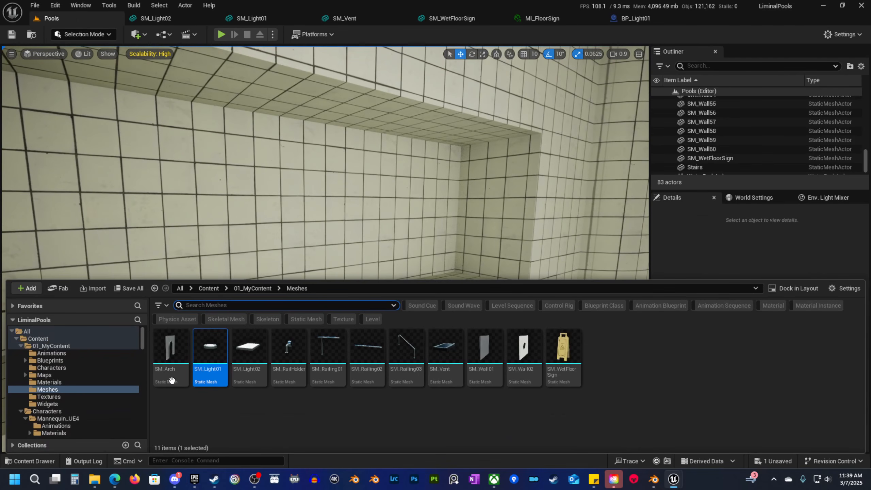
pyautogui.click(59, 359)
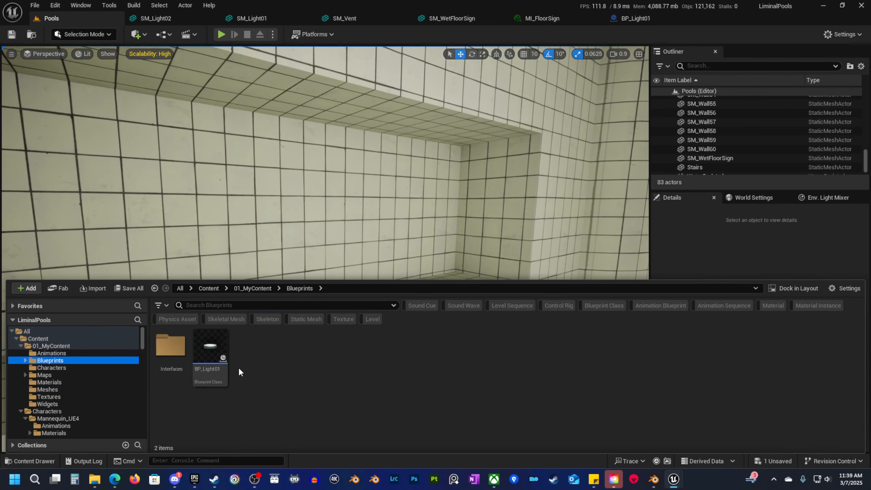
pyautogui.moveTo(354, 230); pyautogui.dragTo(360, 207)
pyautogui.moveTo(361, 207); pyautogui.dragTo(386, 212, button='right')
pyautogui.scroll(-3, 381, 192)
pyautogui.moveTo(286, 253); pyautogui.dragTo(328, 262)
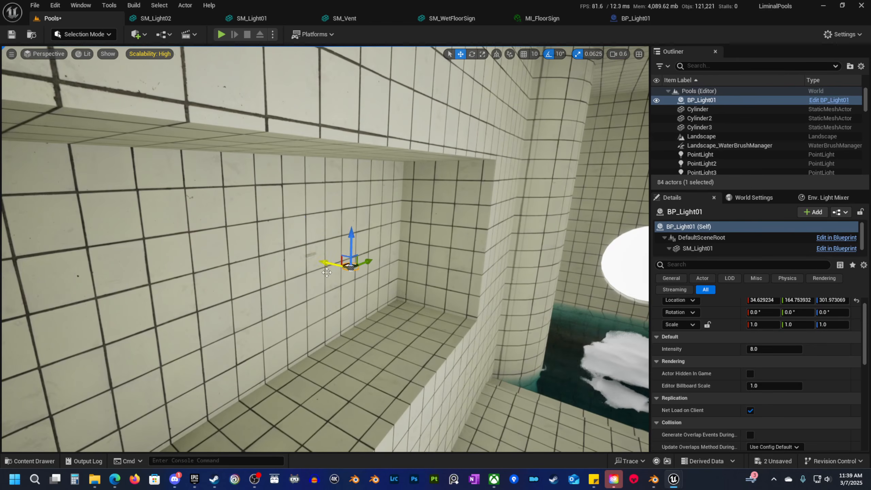
# Turn BP_Light01 upside down by 180° and position it on the recess ceiling at about X 27.2, Z 369.2.
pyautogui.press('e')
pyautogui.moveTo(376, 238); pyautogui.dragTo(415, 290)
pyautogui.press('w')
pyautogui.moveTo(350, 293); pyautogui.dragTo(363, 186)
pyautogui.moveTo(363, 186); pyautogui.dragTo(396, 133, button='right')
pyautogui.scroll(-3, 365, 171)
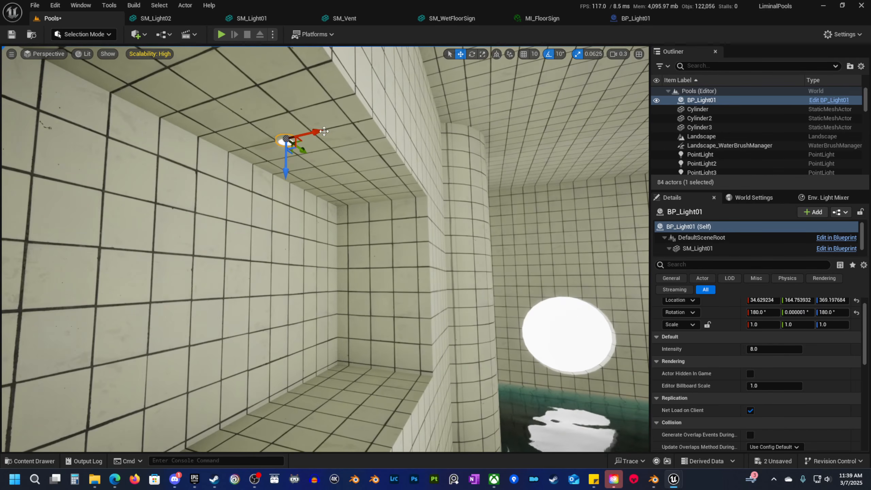
pyautogui.moveTo(324, 133); pyautogui.dragTo(337, 129)
pyautogui.moveTo(336, 130); pyautogui.dragTo(341, 131, button='right')
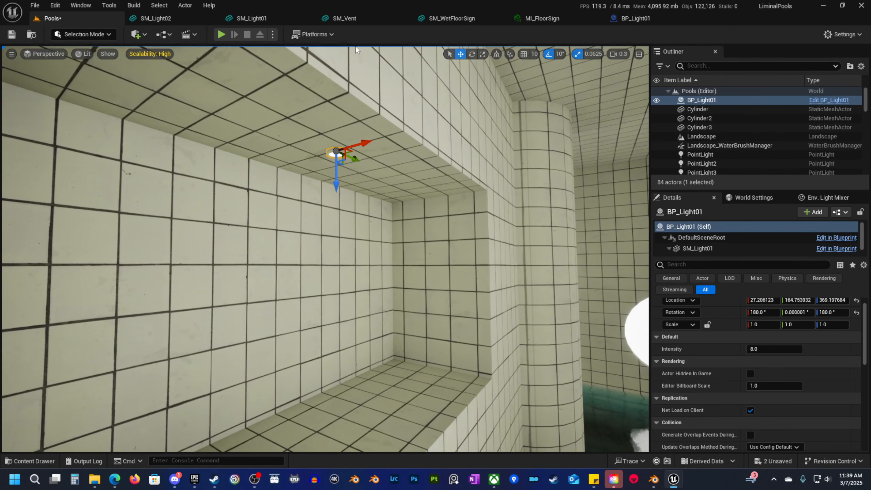
pyautogui.moveTo(345, 163); pyautogui.dragTo(374, 155, button='right')
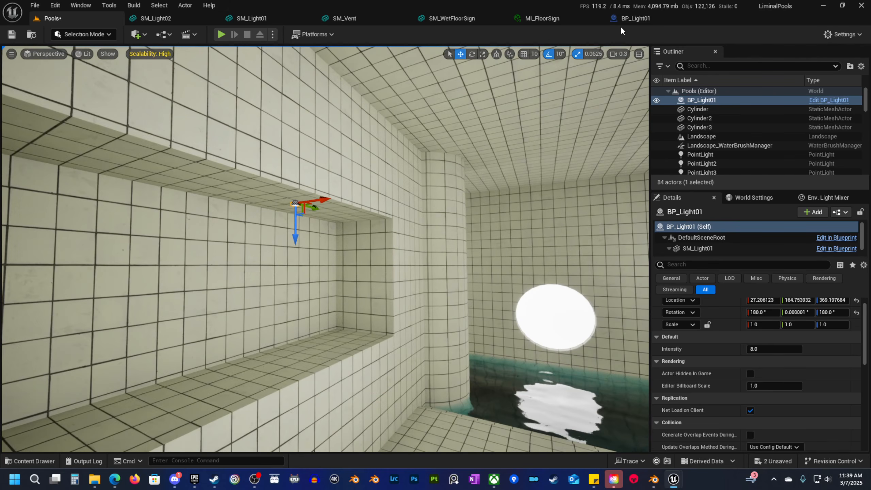
# Set the intensity units of the SpotLight component in BP_Light01 to Candelas.
pyautogui.click(634, 23)
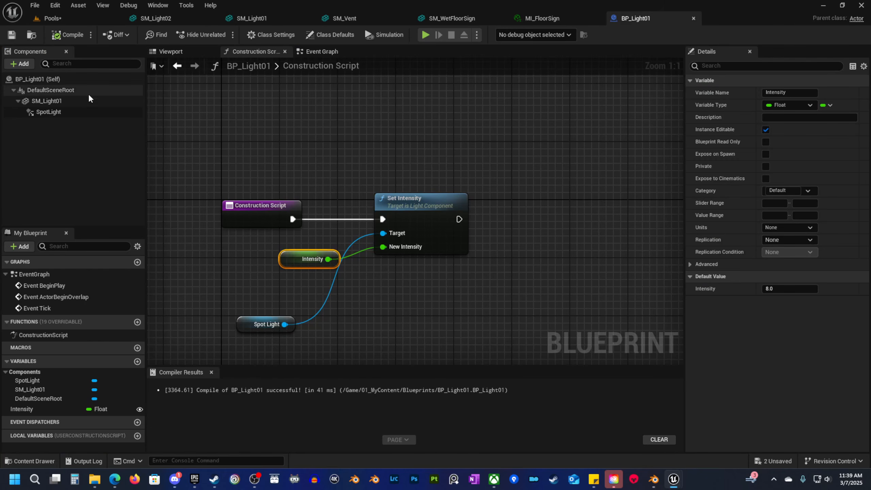
pyautogui.click(65, 112)
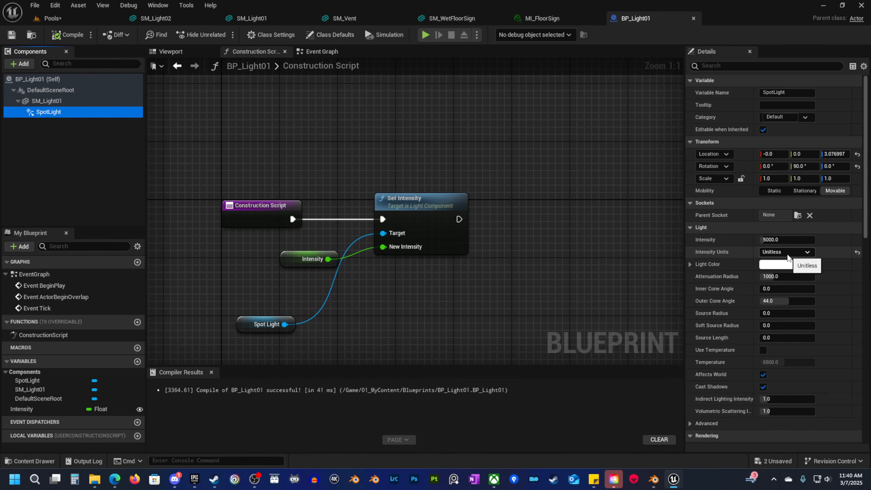
pyautogui.click(788, 255)
pyautogui.click(795, 274)
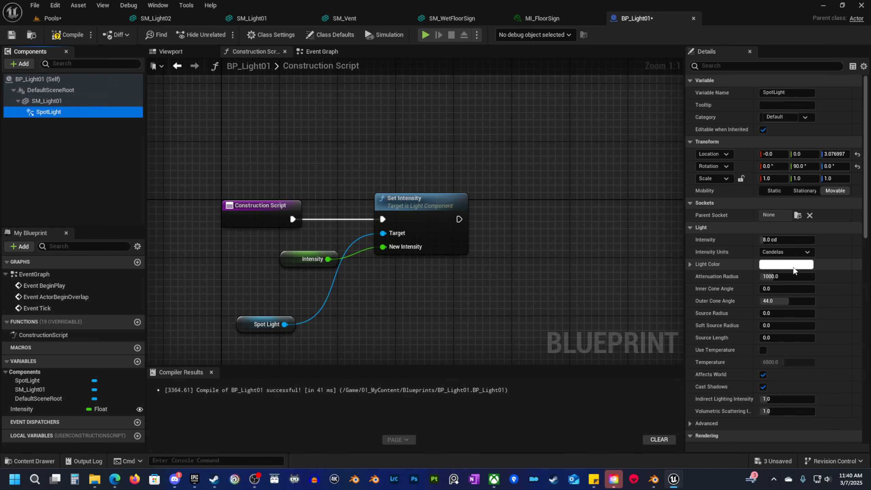
# Scale the placed BP_Light01 uniformly to 2.0 and raise it into the recess ceiling to about Z 372.6.
pyautogui.click(51, 18)
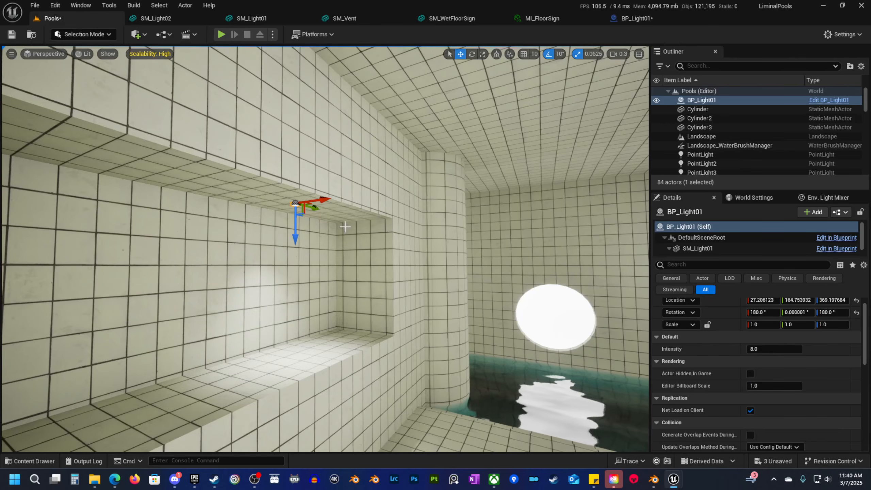
pyautogui.press('w')
pyautogui.moveTo(345, 227); pyautogui.dragTo(393, 159, button='right')
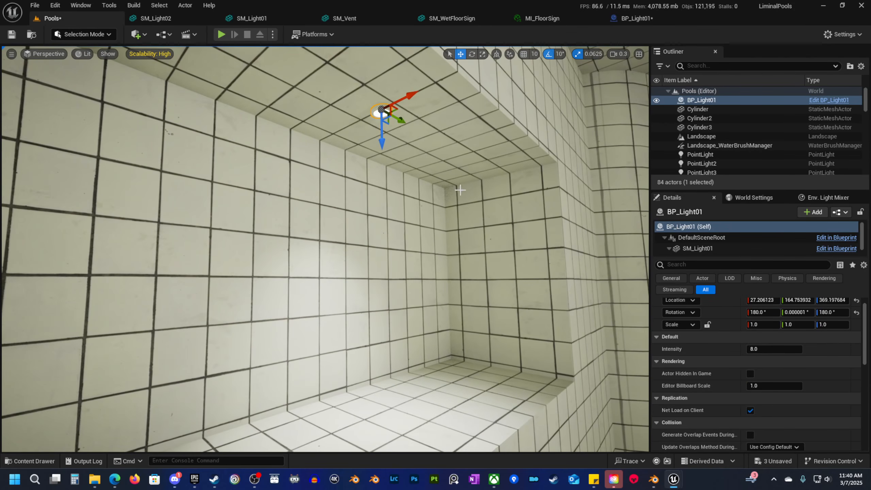
pyautogui.moveTo(460, 190); pyautogui.dragTo(365, 140, button='right')
pyautogui.press('r')
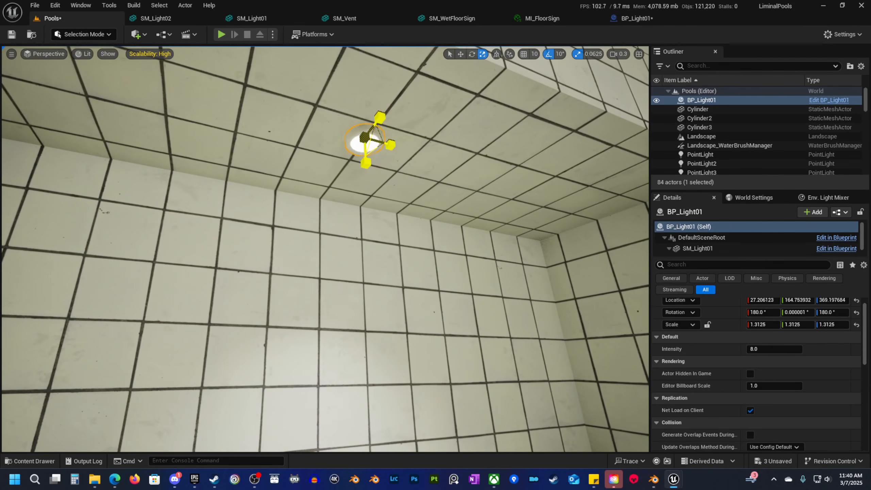
pyautogui.moveTo(365, 137); pyautogui.dragTo(378, 130)
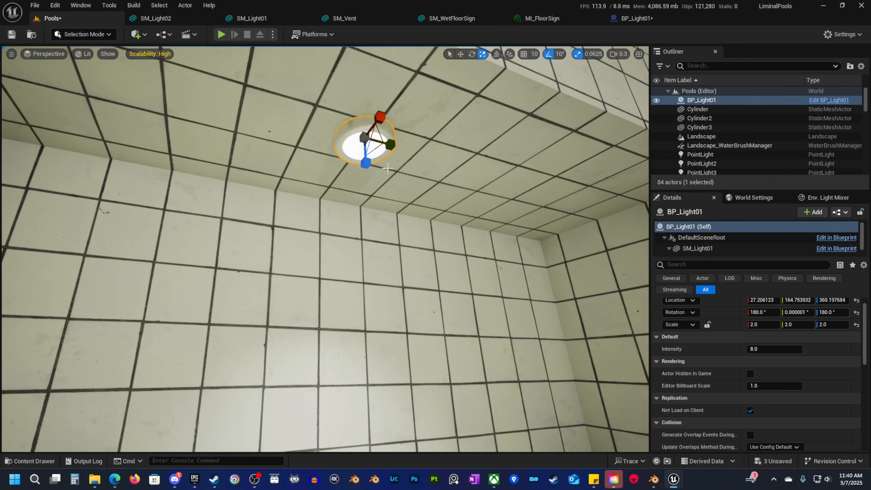
pyautogui.press('w')
pyautogui.moveTo(365, 161); pyautogui.dragTo(368, 150)
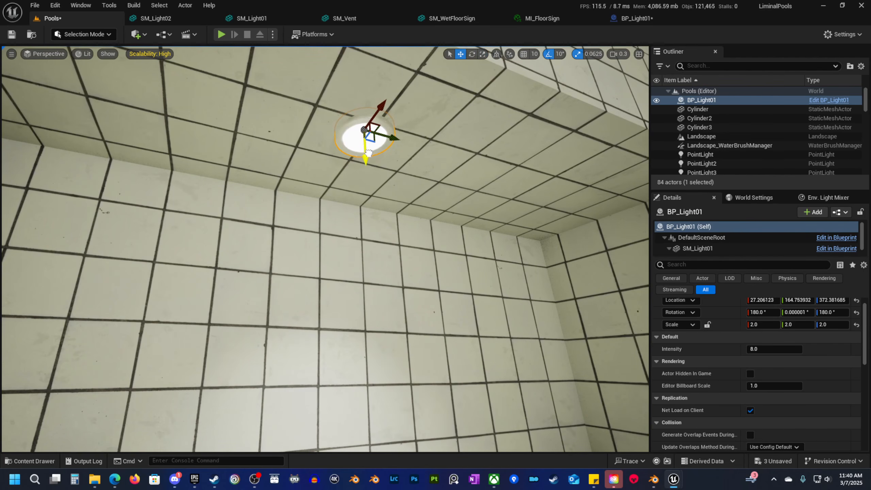
# Move the light to about Y 195 and duplicate it twice along the recess, at about Y 35 and Y -135.
pyautogui.moveTo(379, 160); pyautogui.dragTo(433, 171, button='right')
pyautogui.scroll(1, 381, 172)
pyautogui.moveTo(433, 171); pyautogui.dragTo(539, 189)
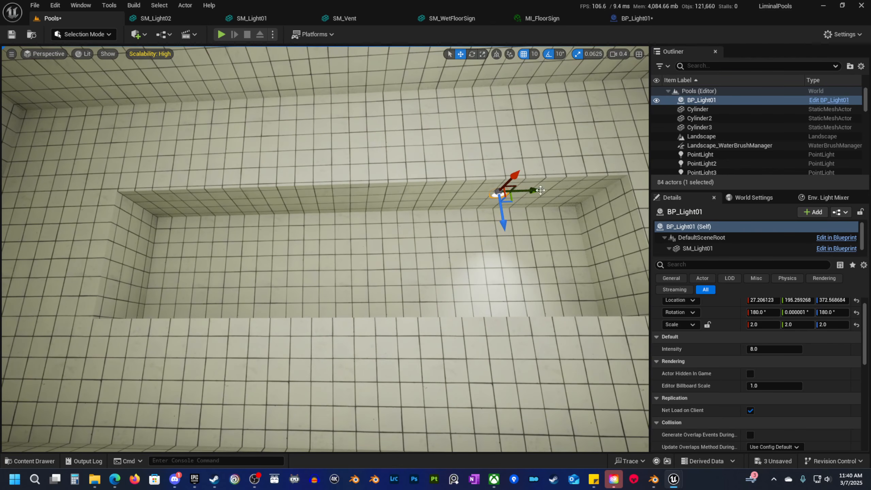
pyautogui.keyDown('alt'); pyautogui.moveTo(536, 192); pyautogui.dragTo(416, 187); pyautogui.keyUp('alt')
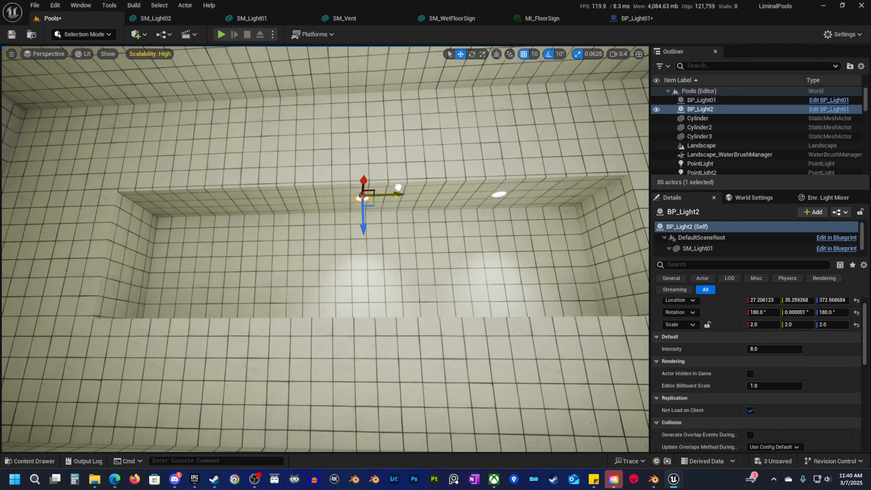
pyautogui.keyDown('alt'); pyautogui.moveTo(395, 195); pyautogui.dragTo(256, 198); pyautogui.keyUp('alt')
# Examine the three recess lights and their spot cones with game view toggled on and off.
pyautogui.moveTo(411, 247); pyautogui.dragTo(440, 198, button='right')
pyautogui.scroll(2, 412, 247)
pyautogui.press('g')
pyautogui.press('g')
pyautogui.scroll(-2, 412, 248)
pyautogui.press('g')
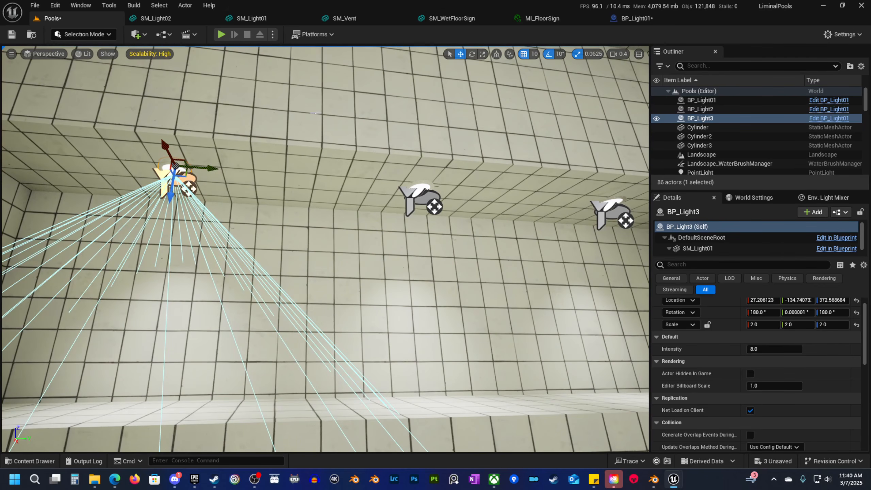
# Add a Set Attenuation Radius node targeting Spot Light in BP_Light01's Construction Script and connect its execution after Set Intensity.
pyautogui.click(637, 18)
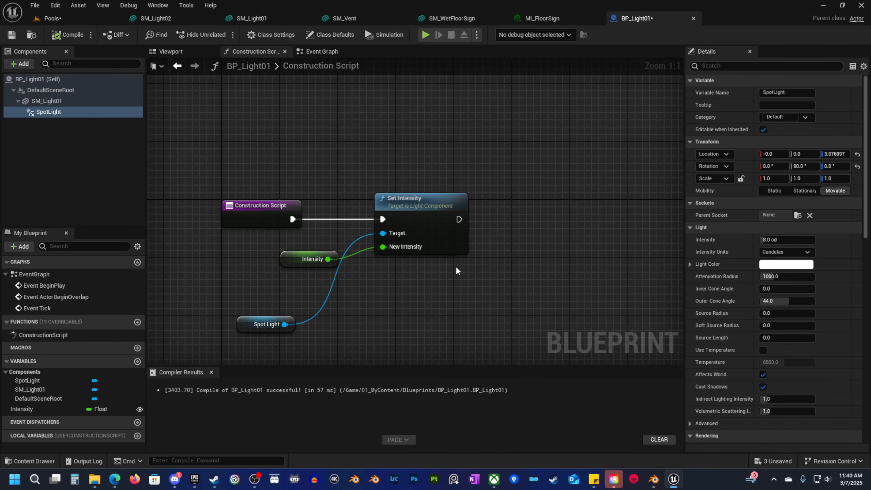
pyautogui.click(227, 288)
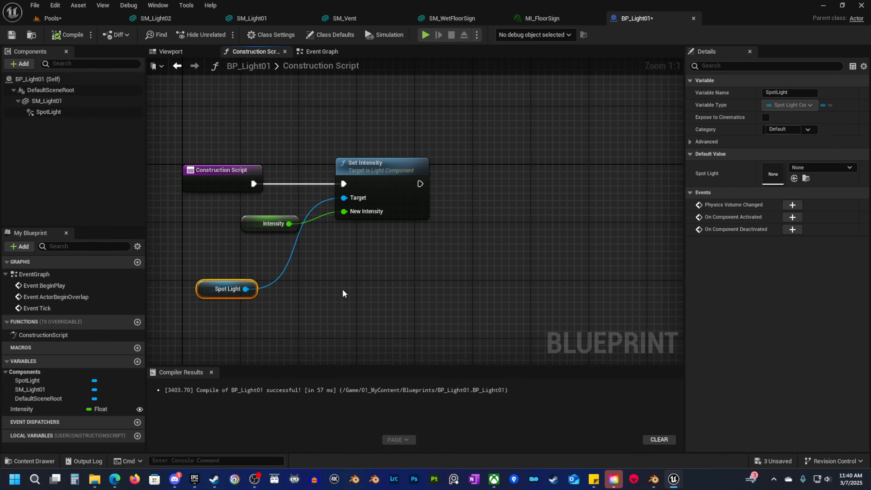
pyautogui.moveTo(245, 289); pyautogui.dragTo(351, 277)
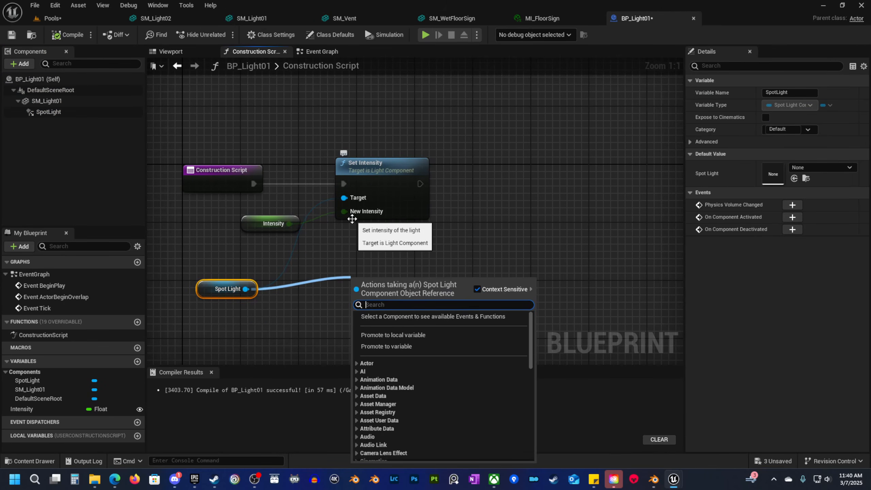
pyautogui.write('set atten')
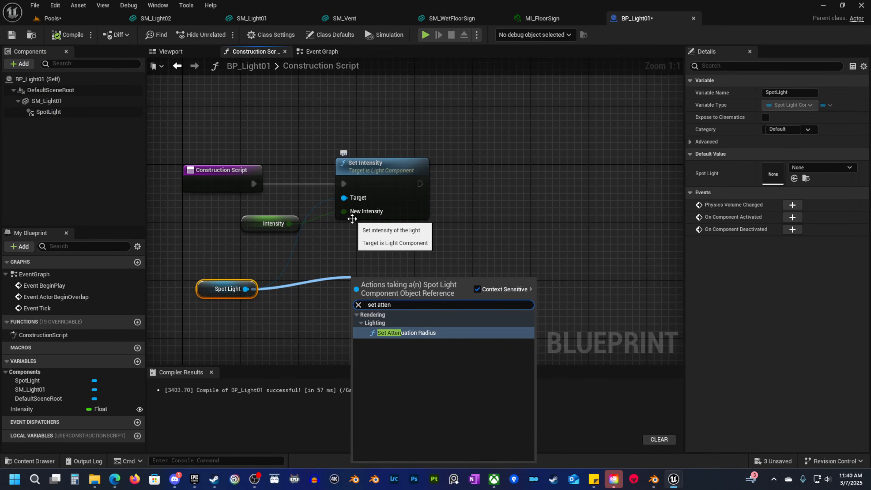
pyautogui.press('Return')
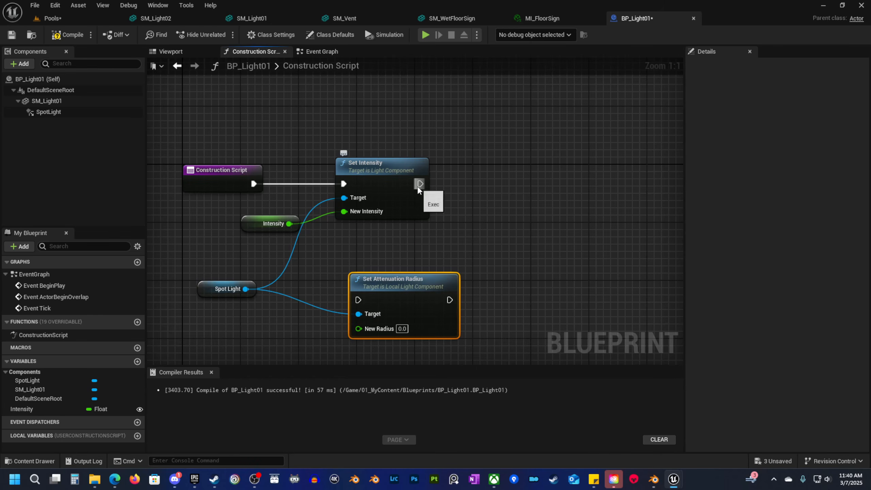
pyautogui.moveTo(420, 183); pyautogui.dragTo(547, 177)
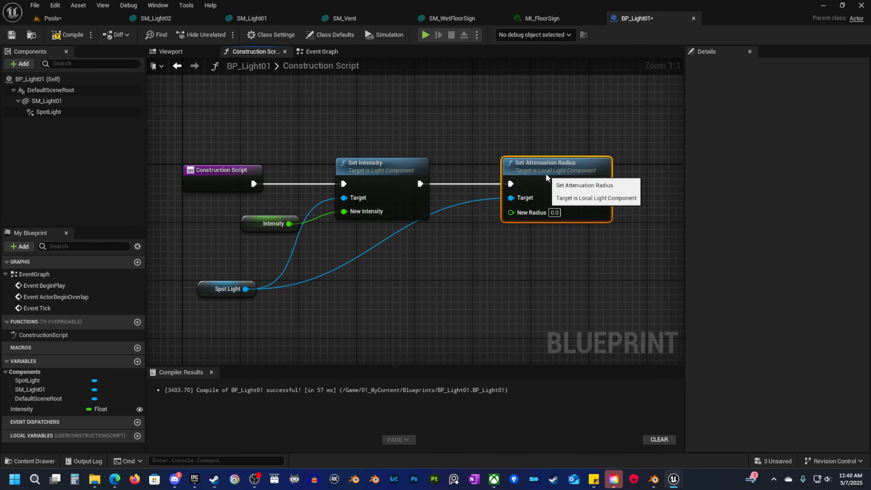
# Add a reroute node on the wire from Spot Light to Set Attenuation Radius and straighten it level with Spot Light.
pyautogui.doubleClick(374, 244)
pyautogui.moveTo(374, 244); pyautogui.dragTo(407, 294)
pyautogui.moveTo(252, 335); pyautogui.dragTo(425, 287)
pyautogui.press('q')
# Promote the New Radius input of Set Attenuation Radius to a variable named AttRadius.
pyautogui.moveTo(480, 289); pyautogui.dragTo(333, 311, button='right')
pyautogui.moveTo(363, 235); pyautogui.dragTo(339, 270)
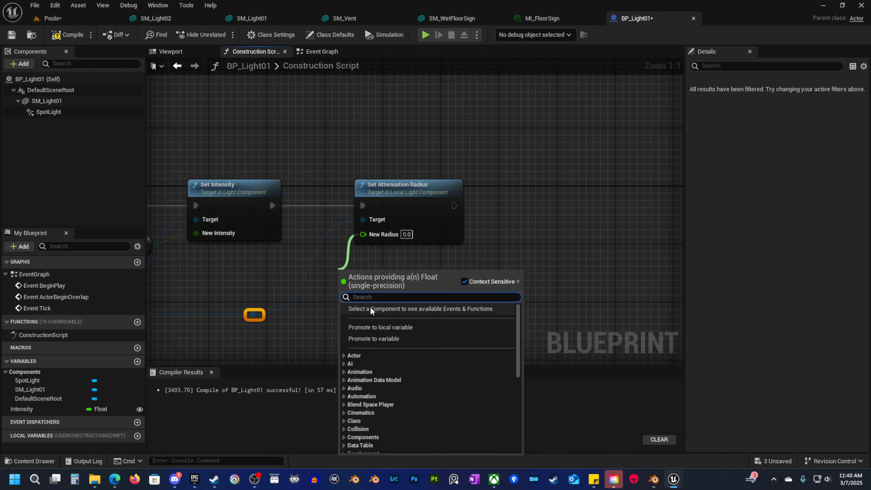
pyautogui.click(383, 338)
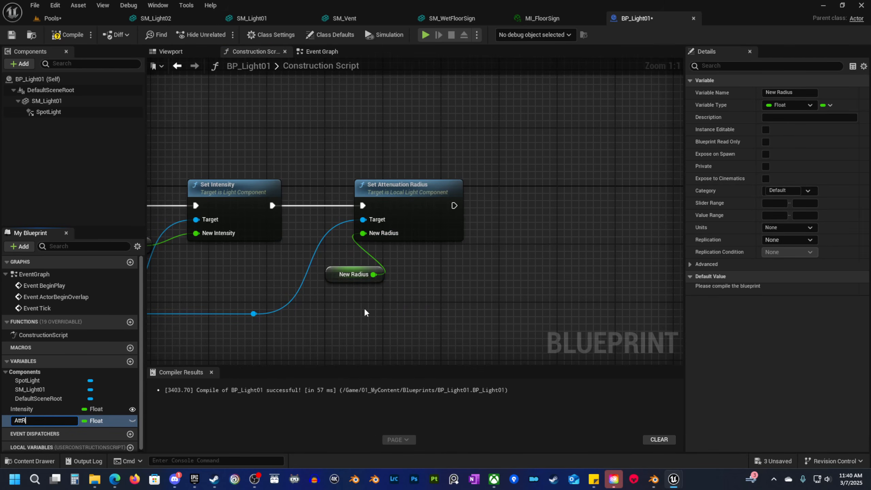
pyautogui.write('AttRadius')
pyautogui.press('Return')
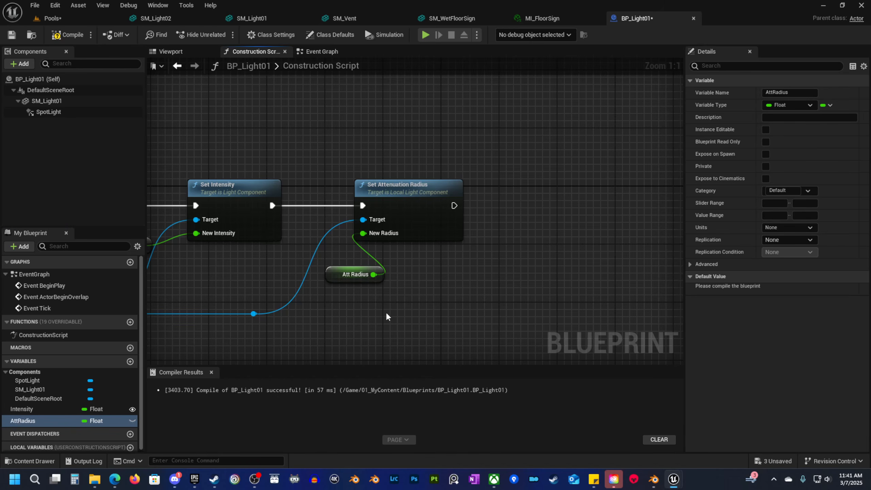
# Make AttRadius instance editable, compile the blueprint, and set the variable's default value to 400.
pyautogui.click(132, 421)
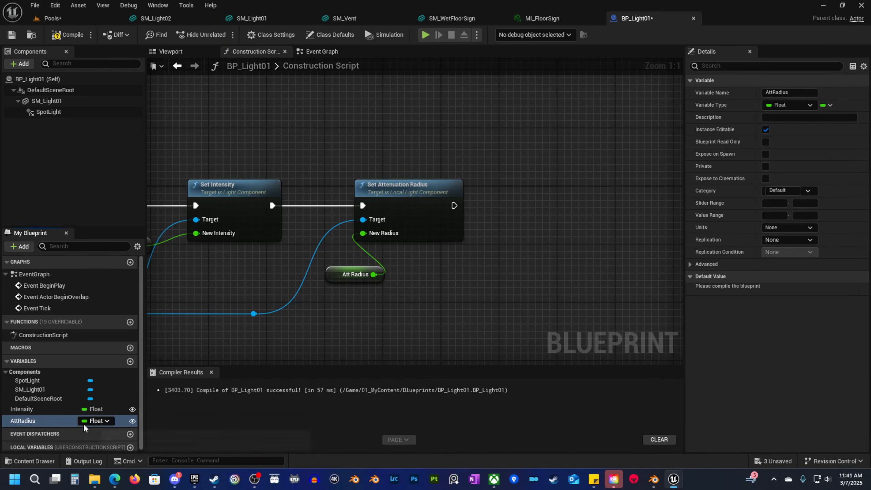
pyautogui.click(70, 35)
pyautogui.click(338, 277)
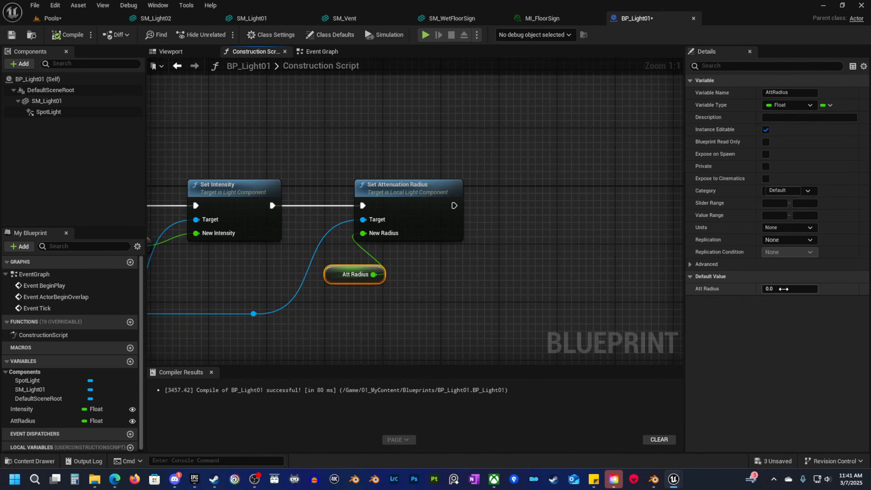
pyautogui.click(797, 291)
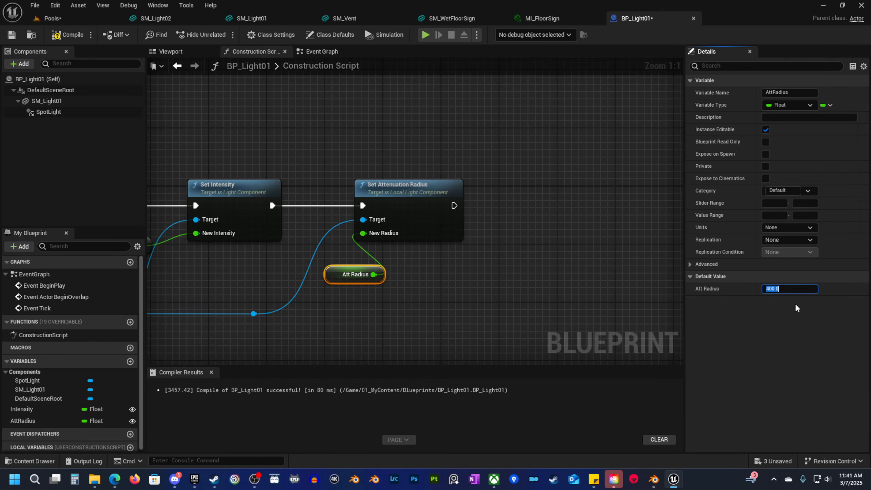
# Arrange the Att Radius and Intensity variable nodes directly beneath the Set nodes they feed.
pyautogui.moveTo(343, 275); pyautogui.dragTo(372, 260)
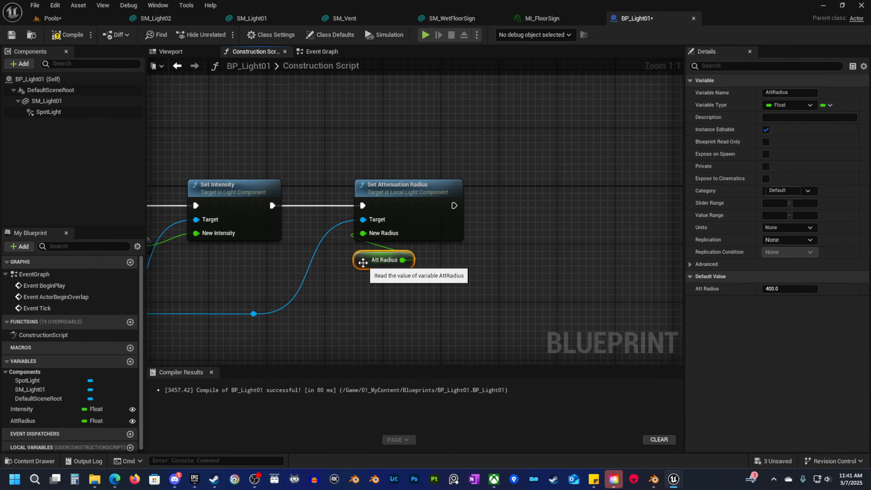
pyautogui.moveTo(183, 251); pyautogui.dragTo(312, 240, button='right')
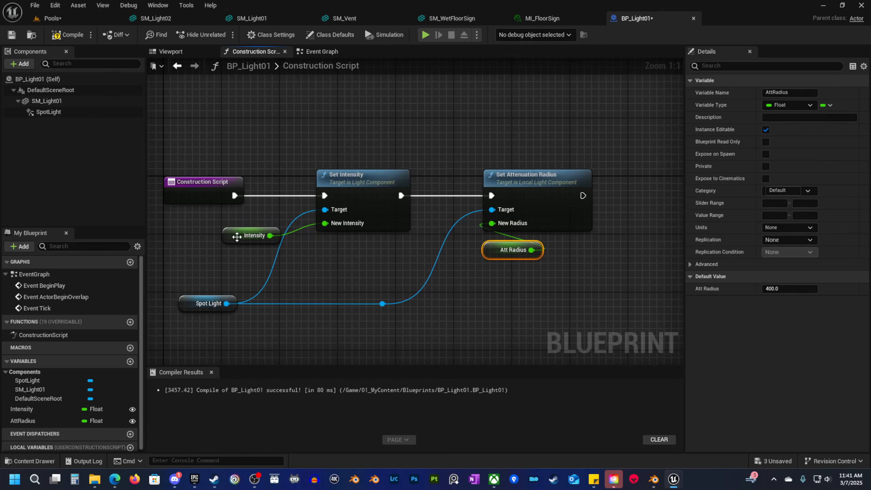
pyautogui.moveTo(242, 242); pyautogui.dragTo(326, 253)
pyautogui.moveTo(397, 274); pyautogui.dragTo(383, 304, button='right')
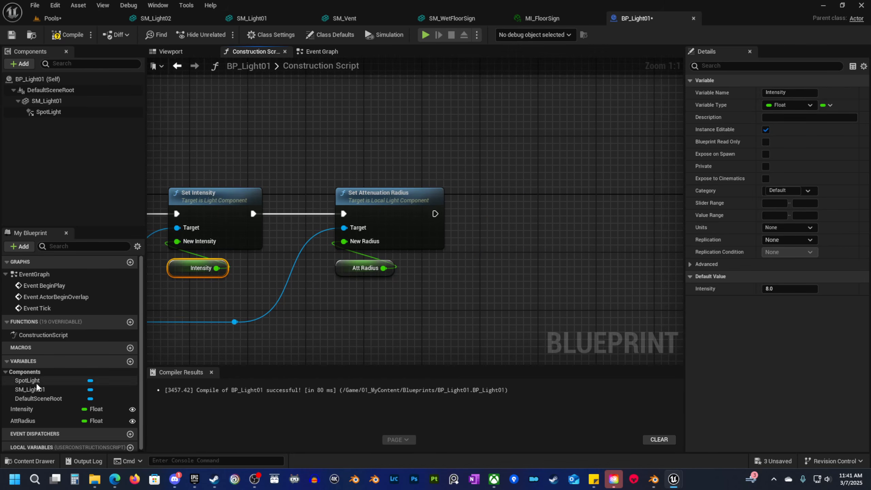
# Add a Set Cast Shadows node targeting the Spot Light reroute and connect its execution after Set Attenuation Radius.
pyautogui.moveTo(260, 319); pyautogui.dragTo(297, 262, button='right')
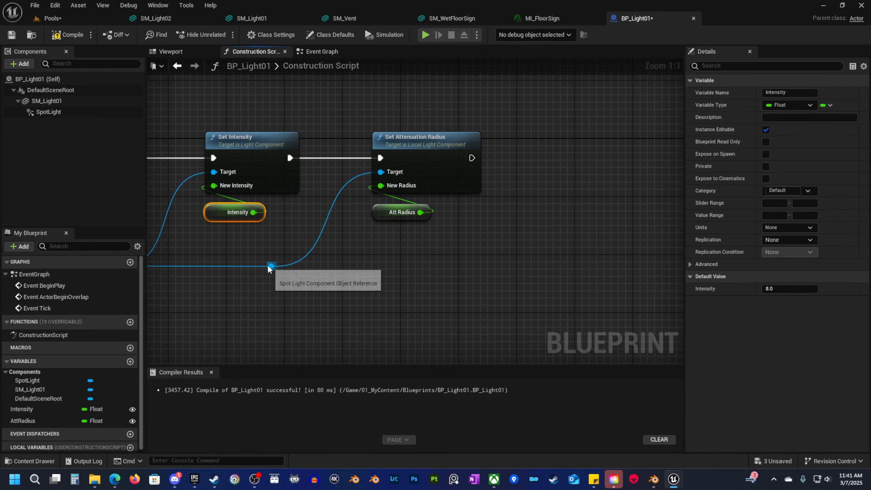
pyautogui.moveTo(272, 267); pyautogui.dragTo(383, 276)
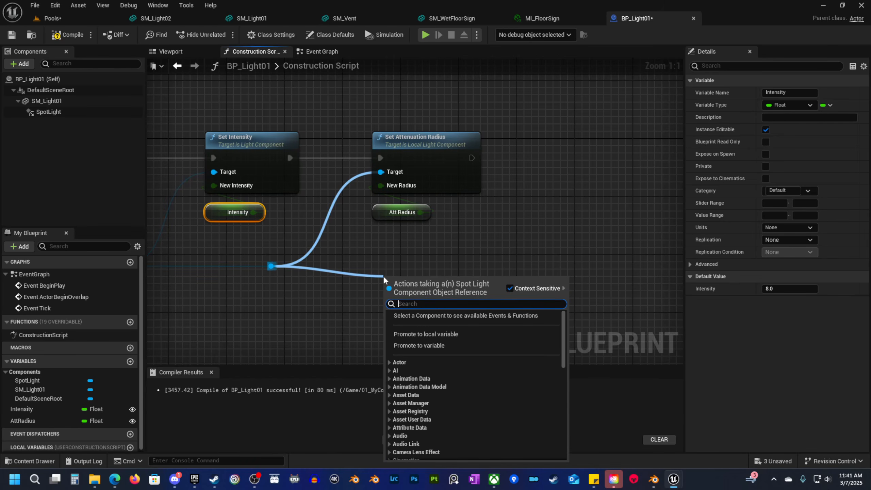
pyautogui.write('set sha')
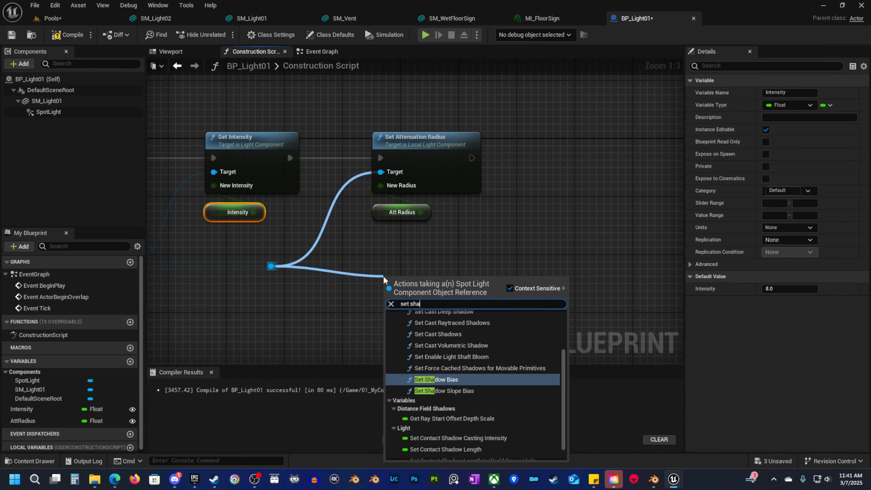
pyautogui.write('dow')
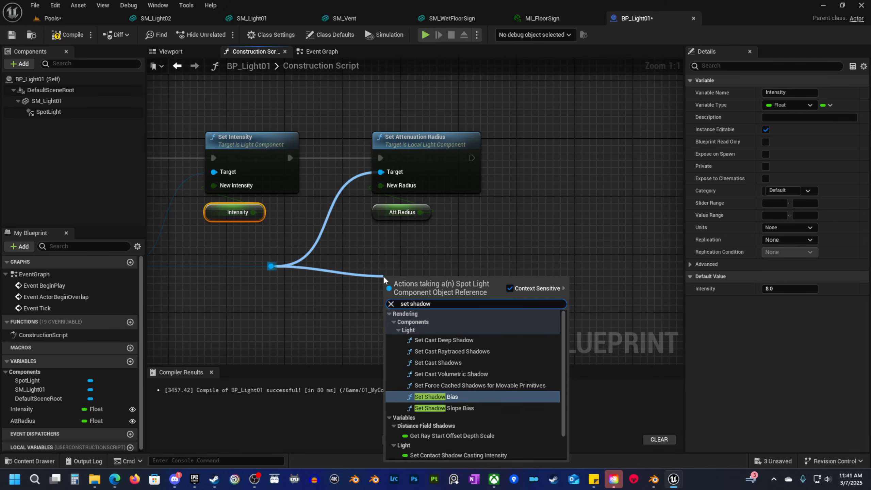
pyautogui.scroll(-1, 535, 419)
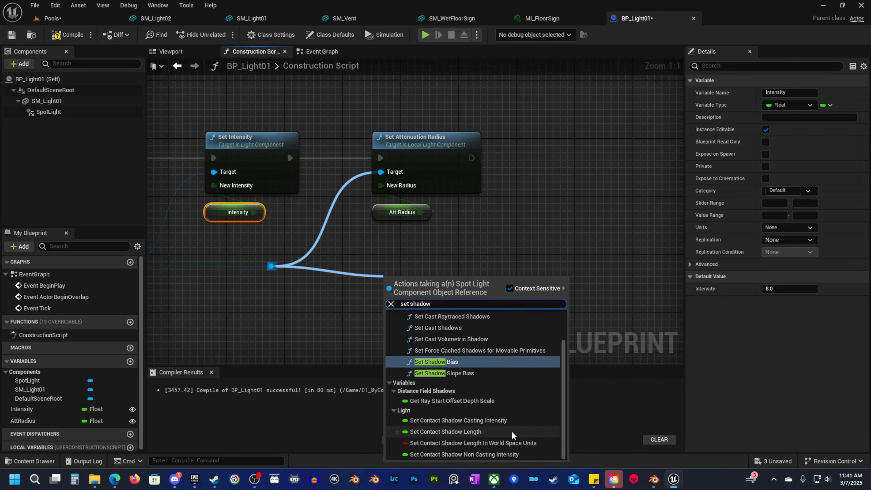
pyautogui.scroll(1, 512, 427)
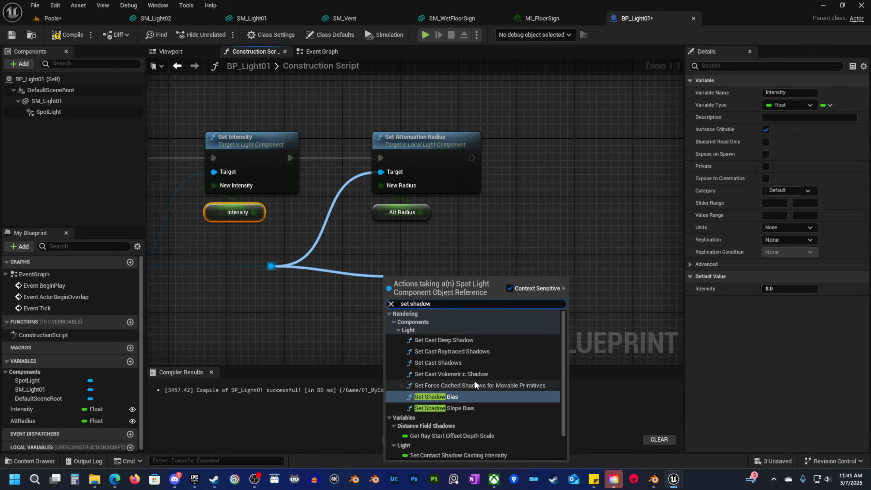
pyautogui.click(476, 362)
pyautogui.moveTo(516, 268); pyautogui.dragTo(377, 325, button='right')
pyautogui.moveTo(287, 339); pyautogui.dragTo(480, 202)
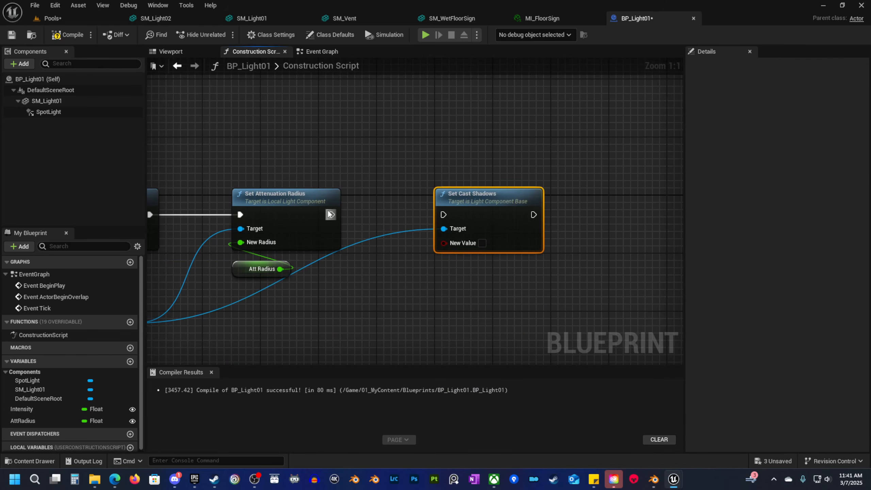
pyautogui.moveTo(331, 214); pyautogui.dragTo(446, 214)
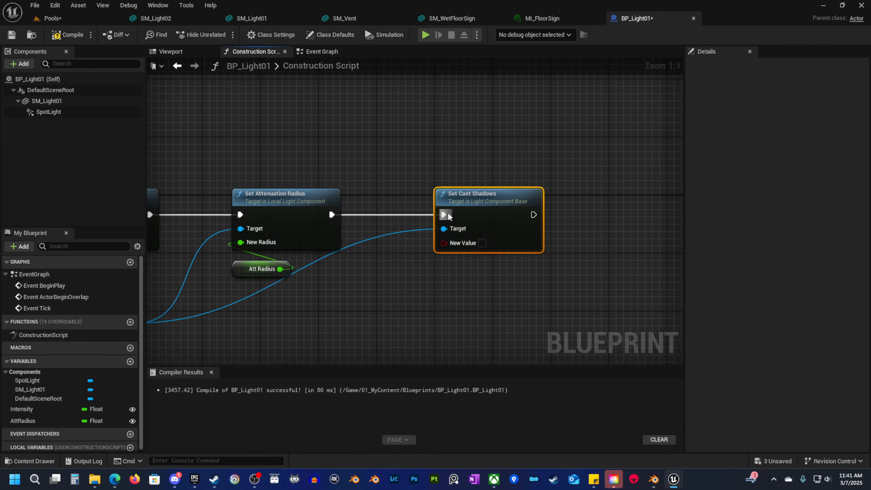
# Add a reroute node on the wire into the Set Cast Shadows target and level it with the previous reroute.
pyautogui.doubleClick(336, 252)
pyautogui.moveTo(340, 251); pyautogui.dragTo(349, 325)
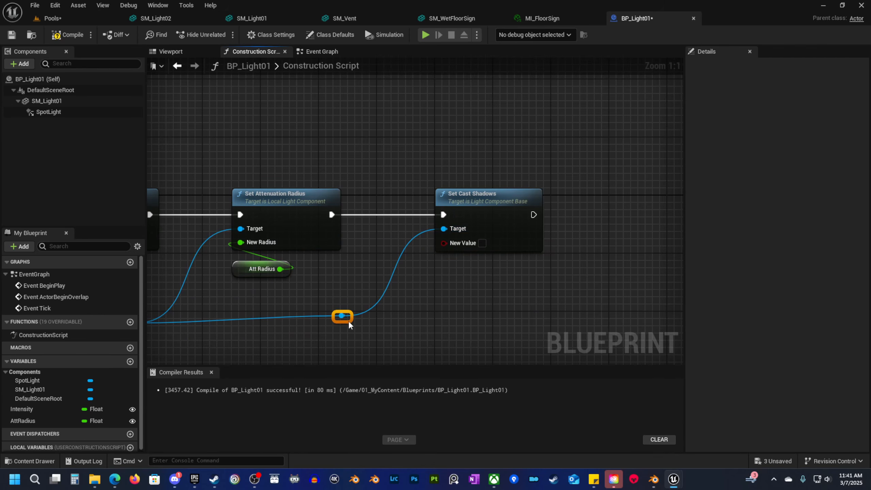
pyautogui.scroll(-3, 353, 323)
pyautogui.scroll(2, 372, 292)
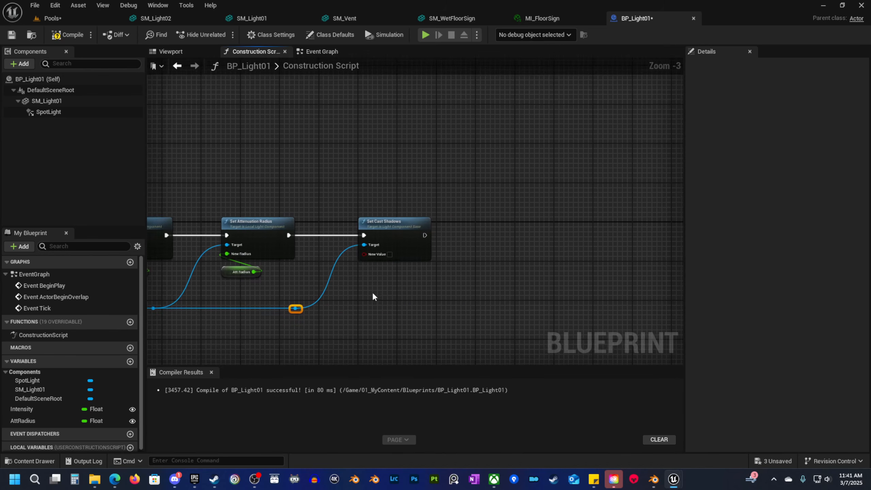
# Promote the New Value input of Set Cast Shadows to a variable named ShadowsOn.
pyautogui.moveTo(359, 247); pyautogui.dragTo(358, 279)
pyautogui.click(400, 339)
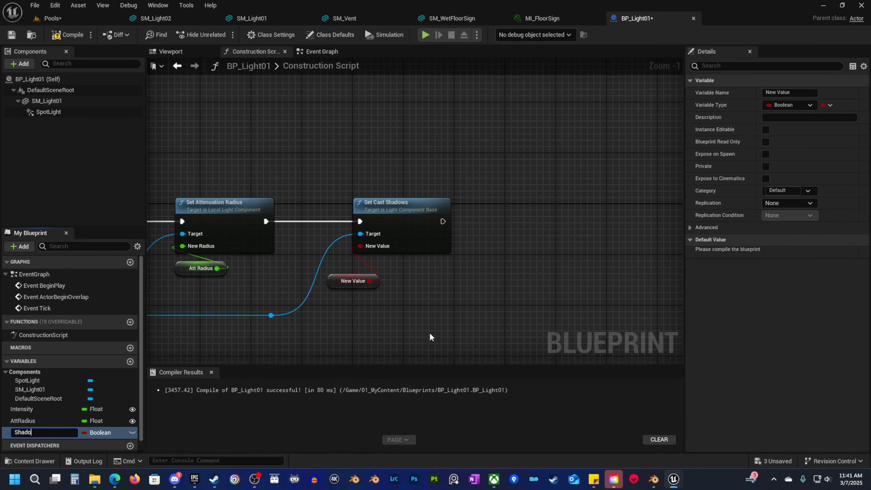
pyautogui.write('ShadowsOn')
pyautogui.press('Return')
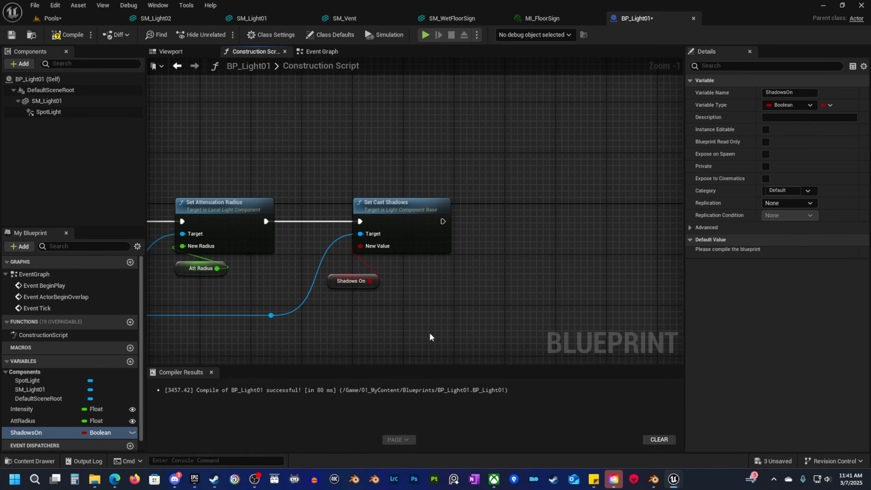
# Compile the blueprint and enable the default value of the ShadowsOn variable.
pyautogui.click(68, 35)
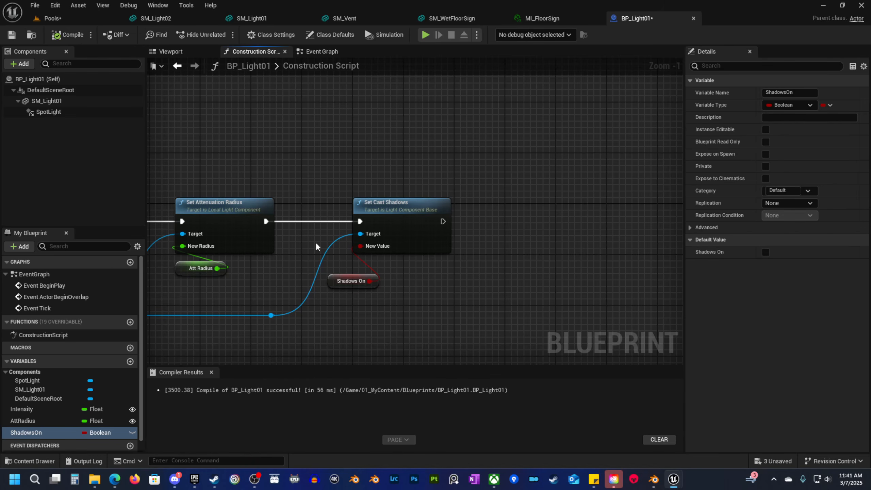
pyautogui.click(351, 281)
pyautogui.click(766, 252)
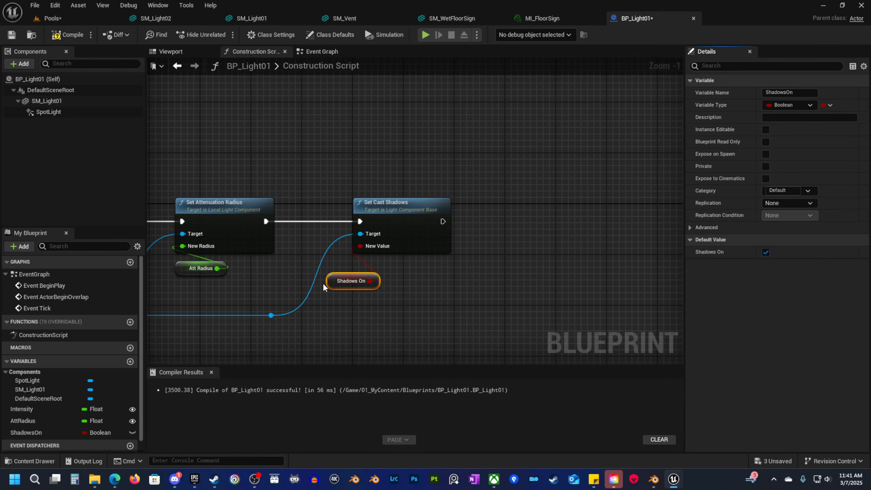
# Place the Shadows On node directly beneath Set Cast Shadows, and compile and save the blueprint.
pyautogui.moveTo(331, 283); pyautogui.dragTo(357, 270)
pyautogui.click(68, 35)
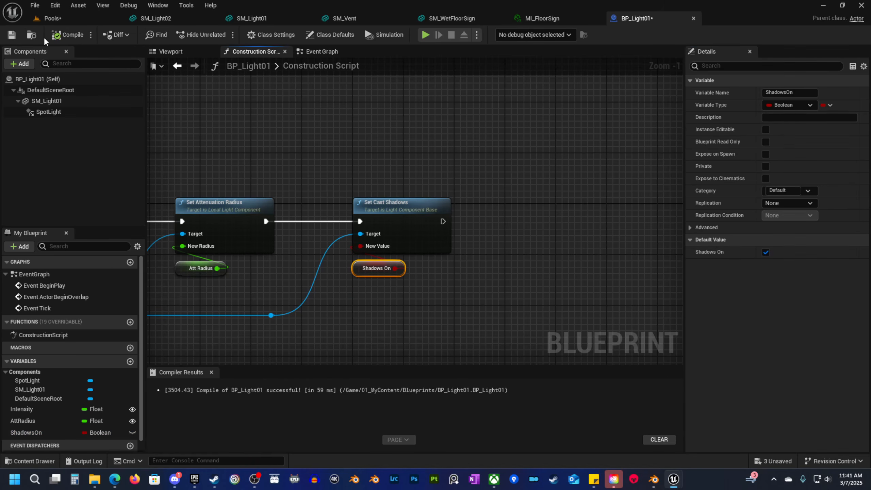
pyautogui.click(12, 35)
# Make the ShadowsOn variable instance editable, compile and save BP_Light01, and return to the Pools level.
pyautogui.moveTo(278, 227); pyautogui.dragTo(463, 251, button='right')
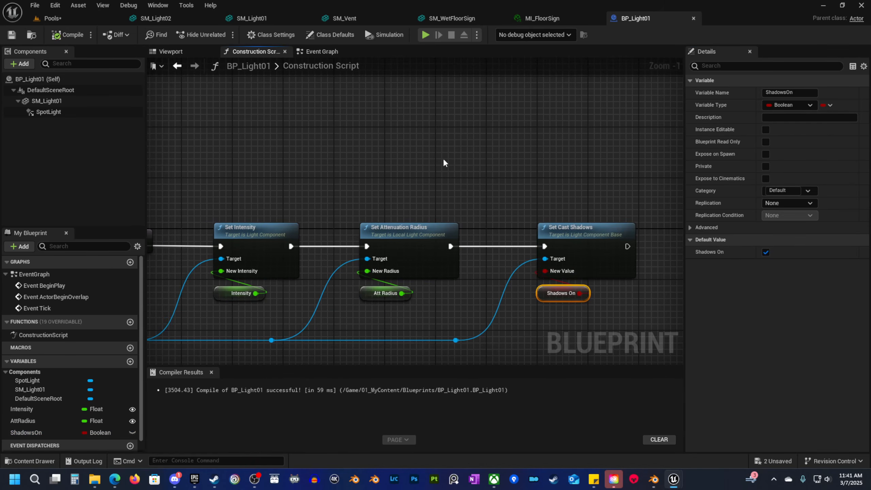
pyautogui.click(90, 16)
pyautogui.moveTo(489, 341); pyautogui.dragTo(439, 321, button='right')
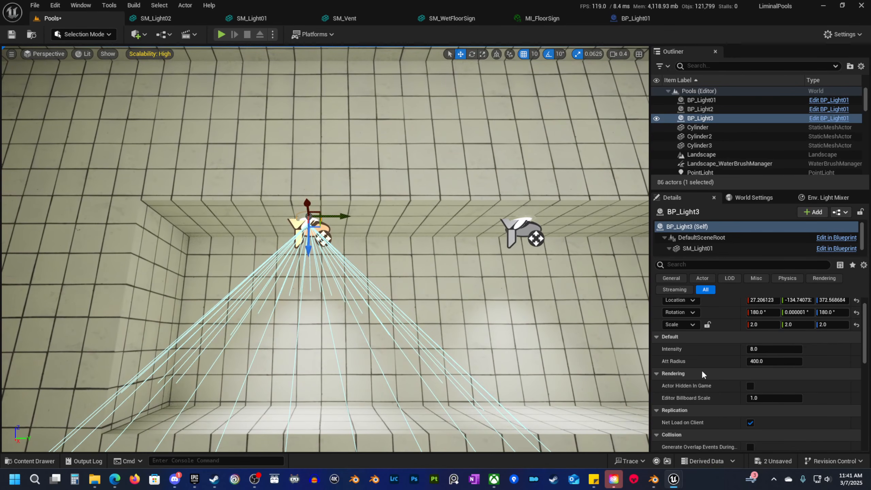
pyautogui.click(647, 21)
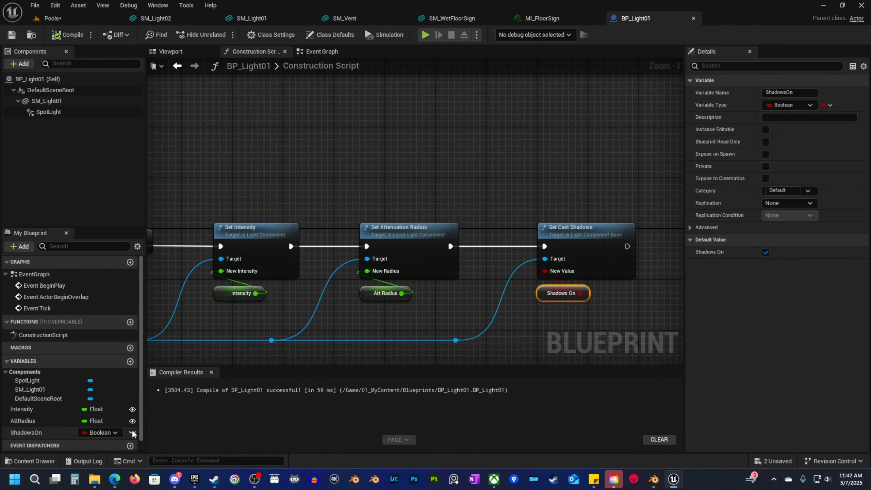
pyautogui.click(68, 34)
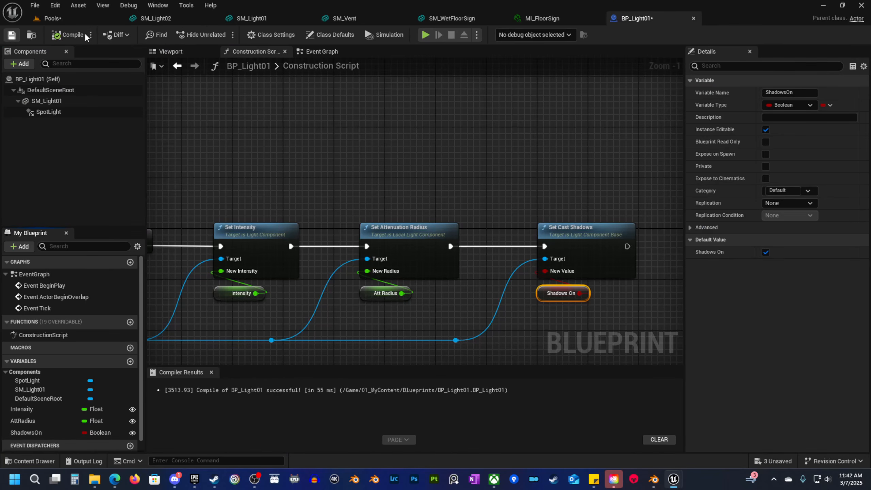
pyautogui.click(86, 18)
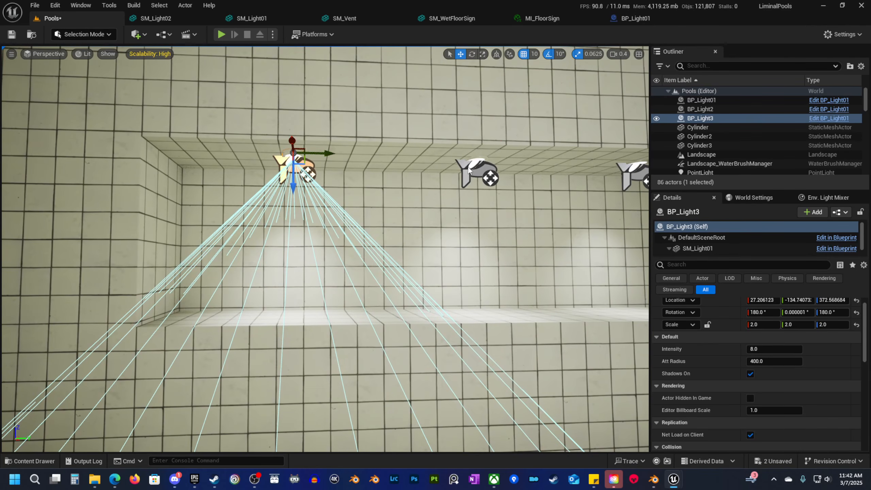
# Select all three BP_Light01 instances in the wall recess together.
pyautogui.keyDown('ctrl'); pyautogui.click(468, 169); pyautogui.keyUp('ctrl')
pyautogui.keyDown('ctrl'); pyautogui.click(629, 177); pyautogui.keyUp('ctrl')
pyautogui.press('f')
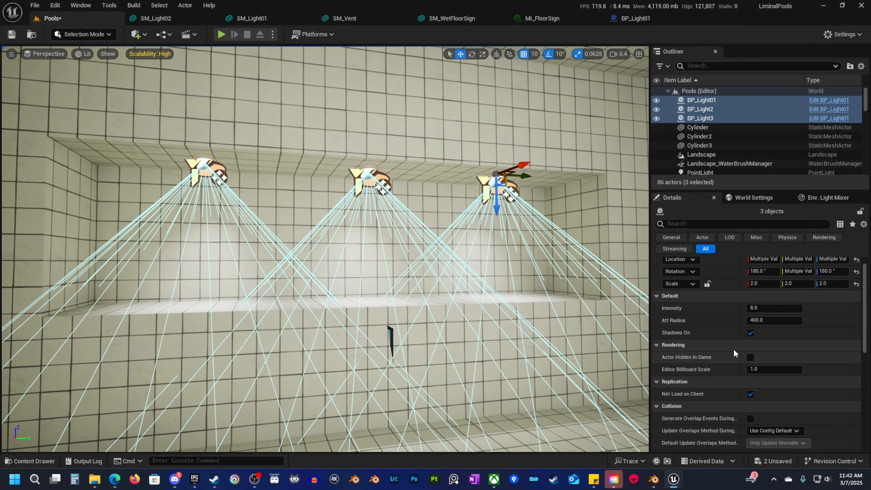
# Turn Shadows On off for the three recess lights, compare the lighting, and turn it back on.
pyautogui.click(751, 333)
pyautogui.press('a')
pyautogui.moveTo(448, 311)
pyautogui.mouseDown(button='right')
pyautogui.moveTo(480, 311)
pyautogui.moveTo(448, 311)
pyautogui.mouseUp(button='right')
pyautogui.scroll(1, 448, 311)
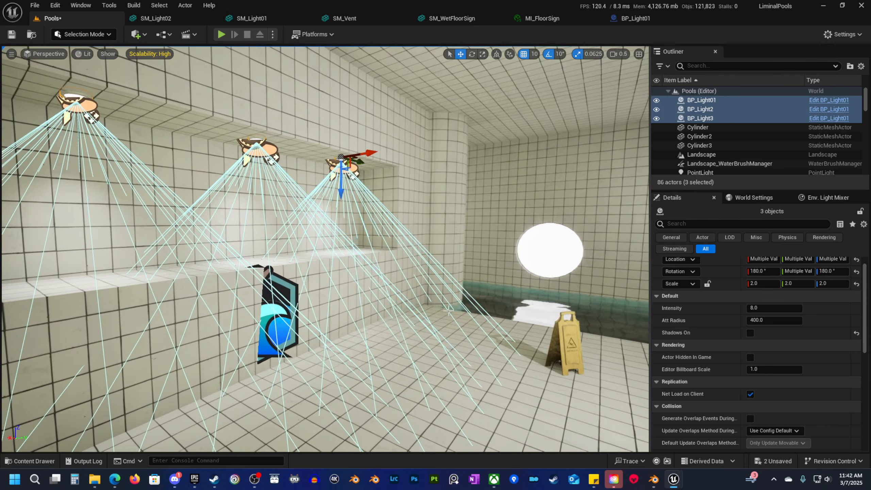
pyautogui.click(751, 333)
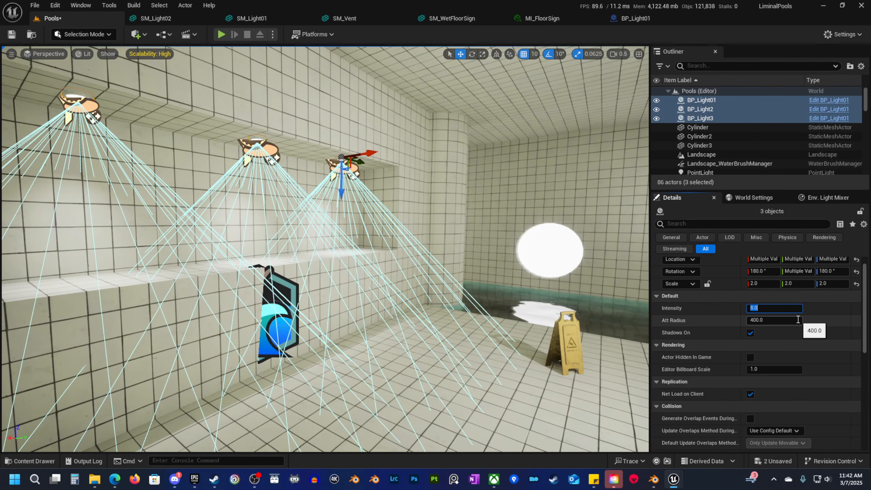
# Set the Intensity of the three recess lights to 25 and check the recess in game view.
pyautogui.press('Return')
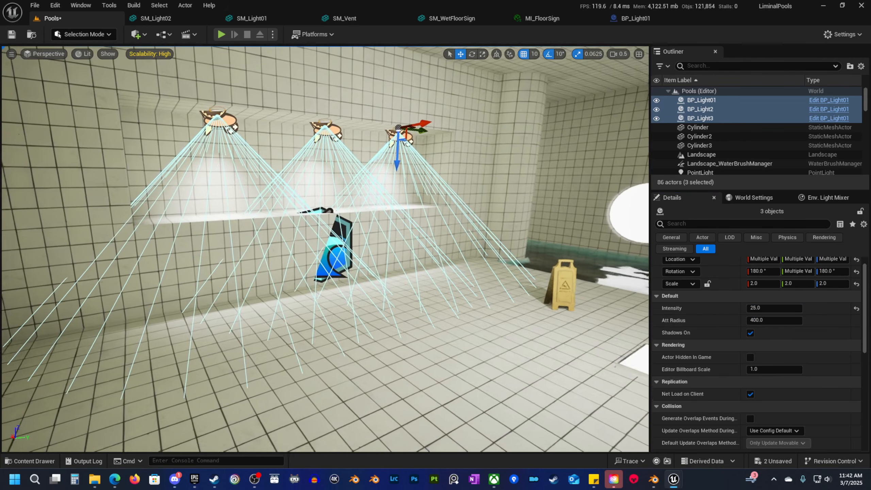
pyautogui.moveTo(494, 285); pyautogui.dragTo(429, 268, button='right')
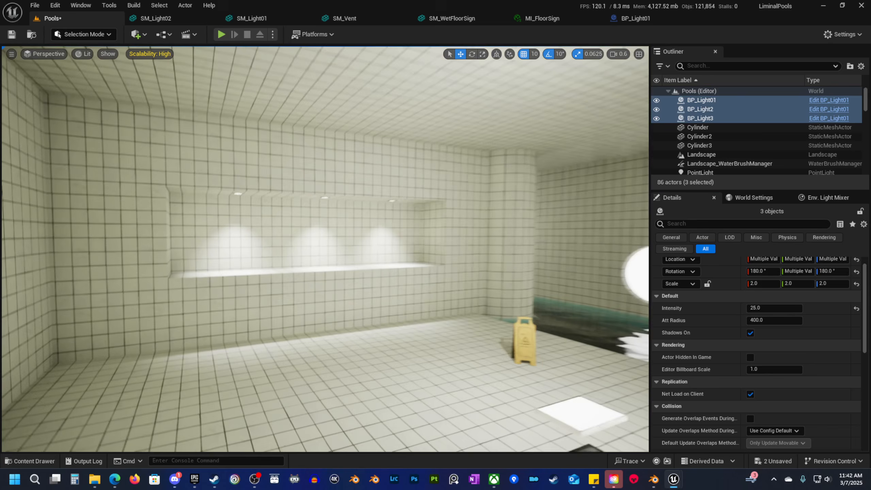
pyautogui.moveTo(404, 298); pyautogui.dragTo(454, 309, button='right')
pyautogui.press('g')
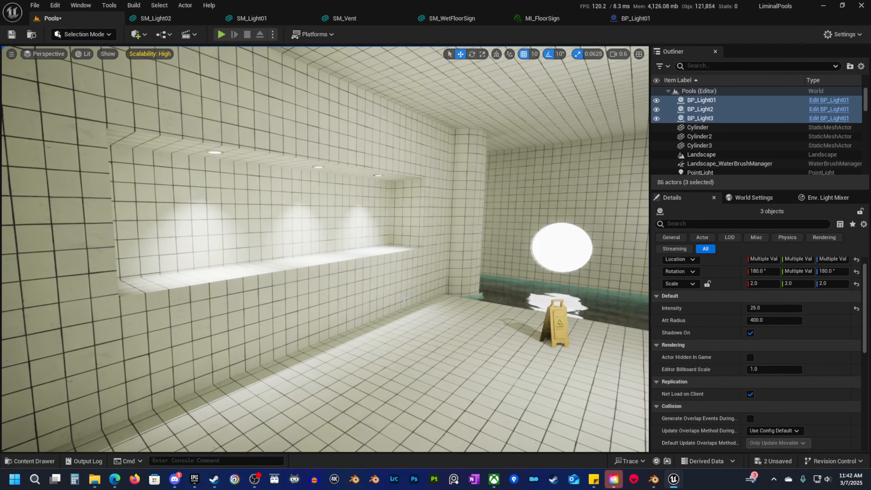
# Duplicate SM_Vent from the floor, rotate the copy to -90° about Y, and place it on the side wall at -770, 90, 260.
pyautogui.press('s')
pyautogui.moveTo(404, 297)
pyautogui.mouseDown(button='right')
pyautogui.moveTo(497, 300)
pyautogui.moveTo(480, 289)
pyautogui.moveTo(395, 291)
pyautogui.mouseUp(button='right')
pyautogui.press('w')
pyautogui.press('s')
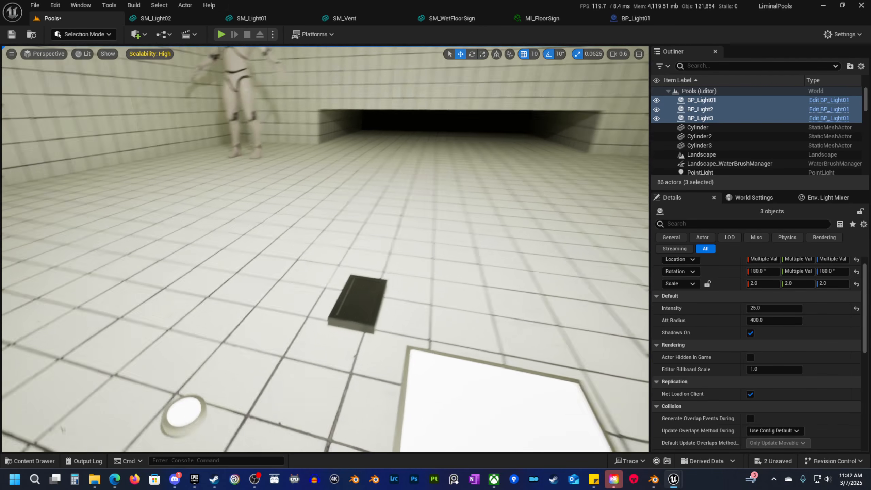
pyautogui.click(358, 313)
pyautogui.moveTo(358, 312); pyautogui.dragTo(434, 327, button='right')
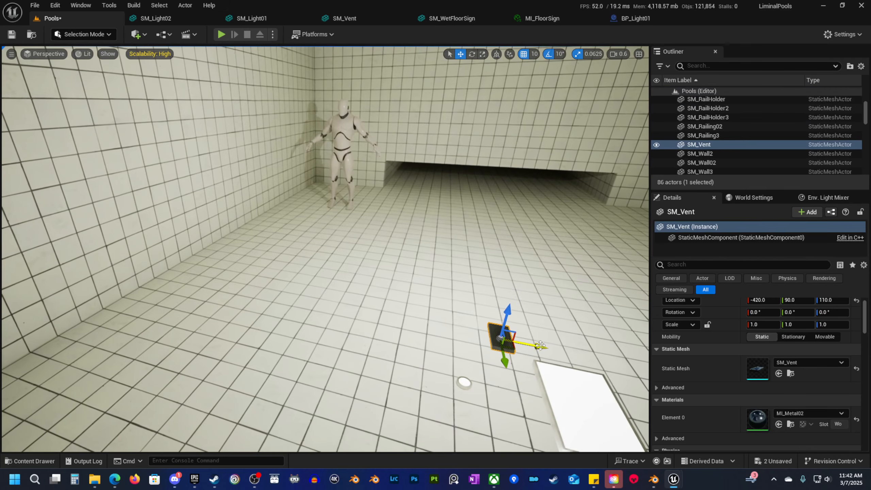
pyautogui.keyDown('alt'); pyautogui.moveTo(540, 346); pyautogui.dragTo(320, 315); pyautogui.keyUp('alt')
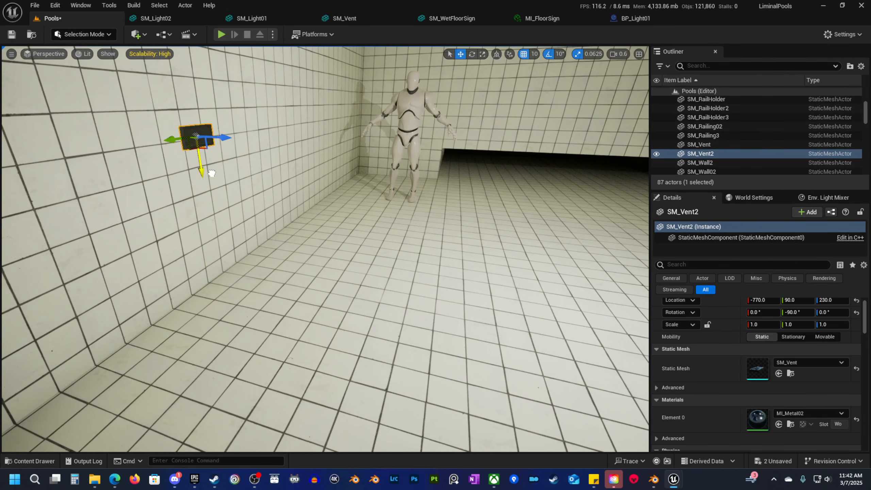
pyautogui.moveTo(211, 173); pyautogui.dragTo(210, 157)
# Rotate the wall vent so its slats are turned over, giving rotation values of 180°, 90° and 360°.
pyautogui.moveTo(209, 156); pyautogui.dragTo(337, 216, button='right')
pyautogui.press('w')
pyautogui.scroll(-2, 206, 129)
pyautogui.press('s')
pyautogui.press('a')
pyautogui.scroll(-2, 310, 194)
pyautogui.press('s')
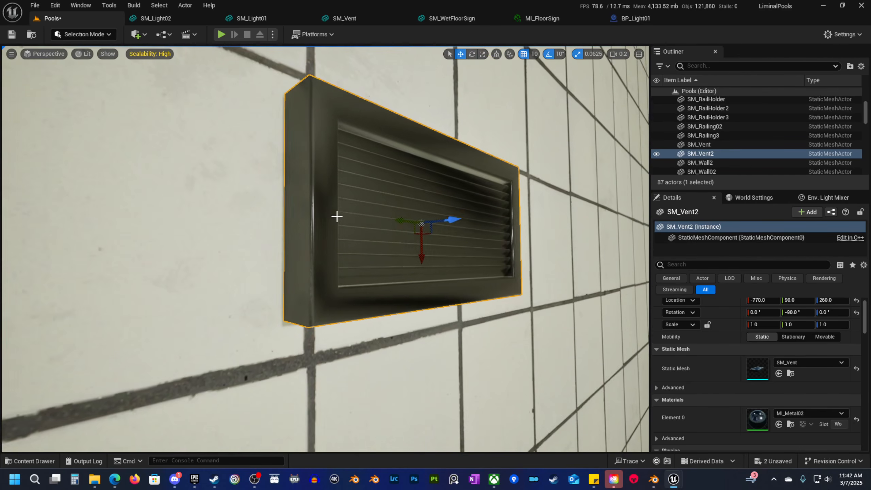
pyautogui.press('e')
pyautogui.moveTo(408, 264); pyautogui.dragTo(413, 165)
# Lock the wall vent's scale proportions and scale it uniformly to 2.0.
pyautogui.press('s')
pyautogui.scroll(4, 388, 290)
pyautogui.moveTo(414, 286); pyautogui.dragTo(352, 299, button='right')
pyautogui.press('r')
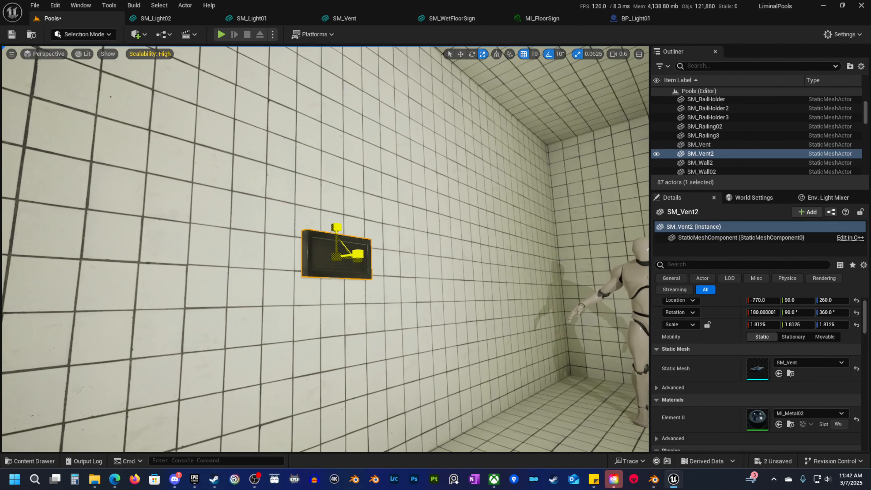
pyautogui.moveTo(336, 256); pyautogui.dragTo(338, 280, button='right')
pyautogui.press('e')
pyautogui.press('s')
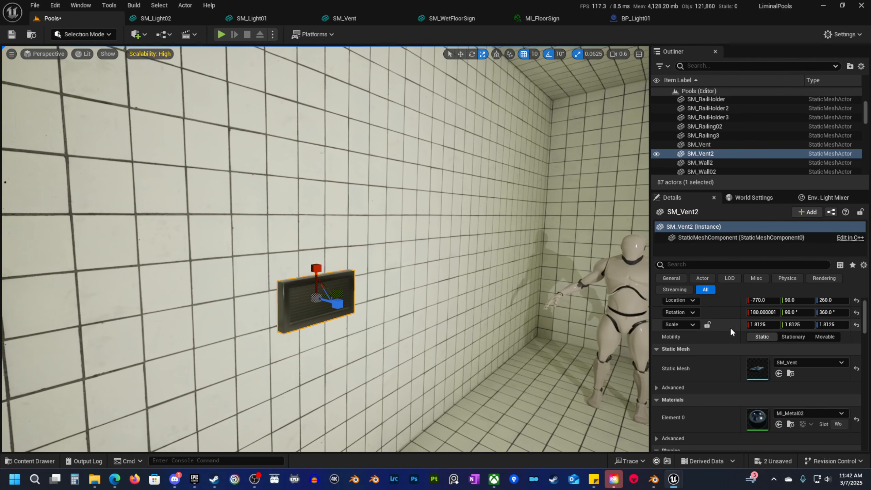
pyautogui.click(761, 324)
pyautogui.write('2')
pyautogui.press('Return')
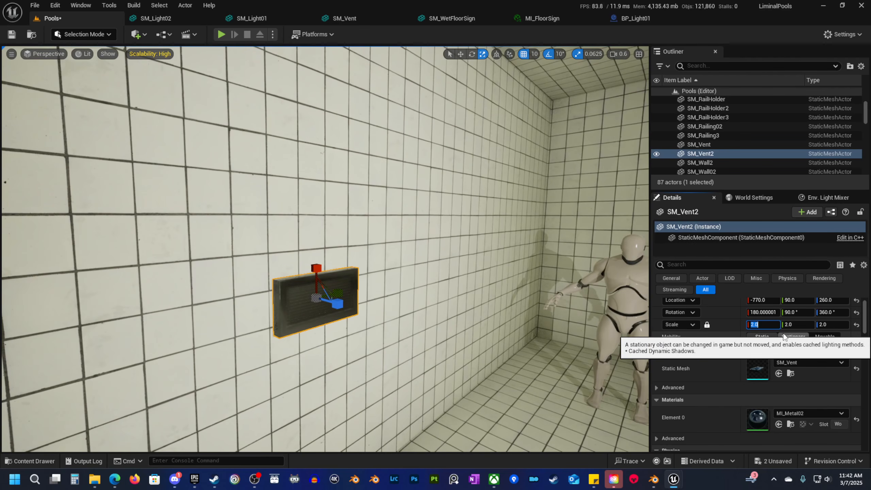
# Turn off grid snapping and sink the back of the vent into the wall at an X location of about -773.
pyautogui.press('s')
pyautogui.moveTo(446, 295); pyautogui.dragTo(417, 328, button='right')
pyautogui.press('w')
pyautogui.scroll(-3, 449, 318)
pyautogui.press('w')
pyautogui.moveTo(373, 304); pyautogui.dragTo(372, 304)
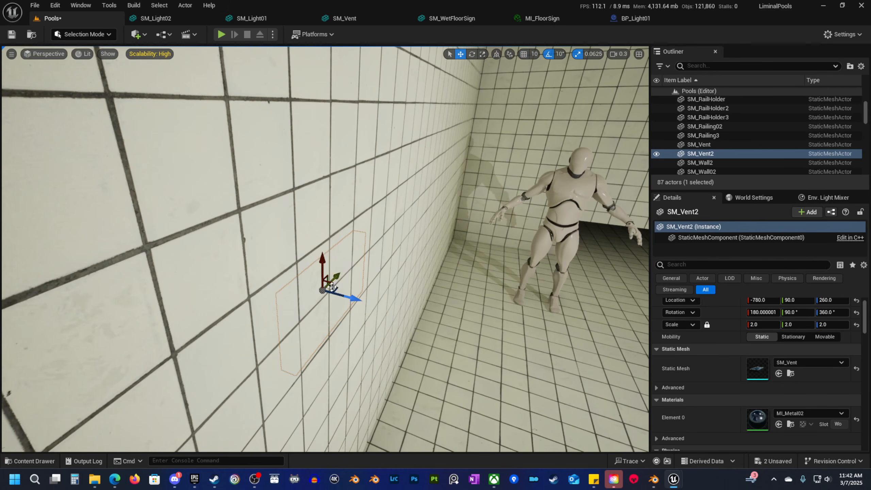
# Move the vent along and up the wall to about Y -167, Z 366, high up near the mannequin's corner.
pyautogui.press('s')
pyautogui.moveTo(369, 303); pyautogui.dragTo(295, 289, button='right')
pyautogui.scroll(3, 302, 292)
pyautogui.moveTo(286, 236); pyautogui.dragTo(427, 179)
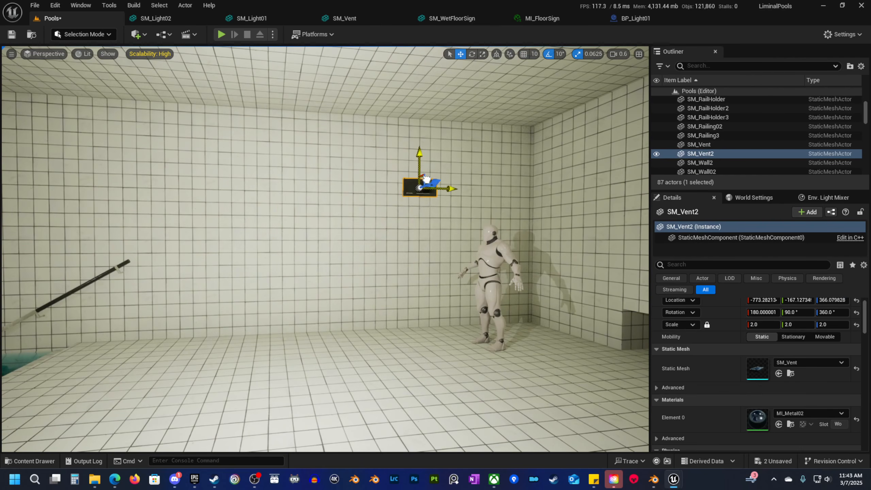
# Delete the small vent and the round light lying on the floor, keeping the rectangular light panel.
pyautogui.press('s')
pyautogui.moveTo(427, 179); pyautogui.dragTo(438, 213, button='right')
pyautogui.scroll(1, 432, 179)
pyautogui.press('w')
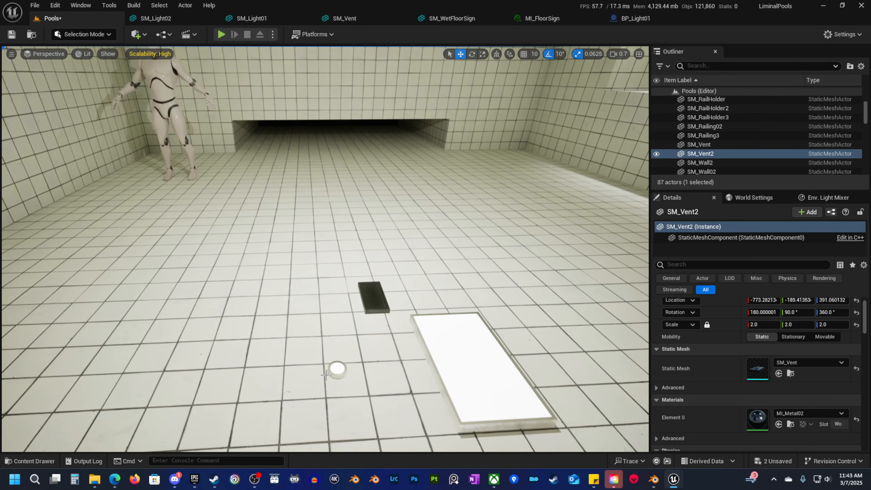
pyautogui.click(338, 367)
pyautogui.keyDown('ctrl'); pyautogui.click(374, 295); pyautogui.keyUp('ctrl')
pyautogui.keyDown('ctrl'); pyautogui.click(469, 363); pyautogui.keyUp('ctrl')
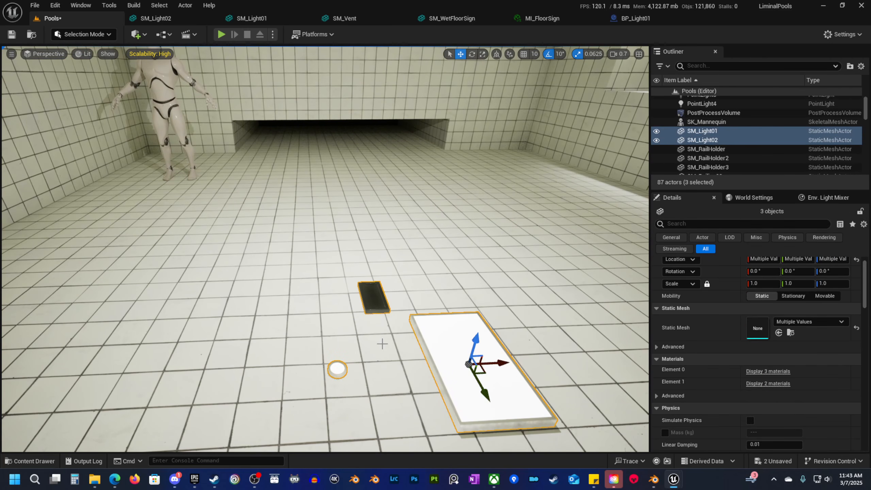
pyautogui.click(374, 307)
pyautogui.keyDown('ctrl'); pyautogui.click(337, 367); pyautogui.keyUp('ctrl')
pyautogui.press('Delete')
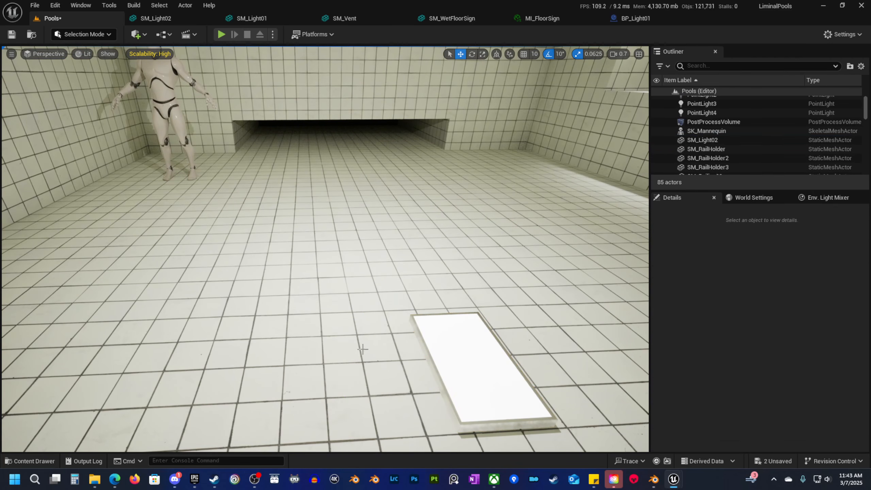
# Select the rectangular light panel on the floor near the wet floor sign.
pyautogui.moveTo(362, 349); pyautogui.dragTo(421, 319, button='right')
pyautogui.press('s')
pyautogui.press('e')
pyautogui.press('w')
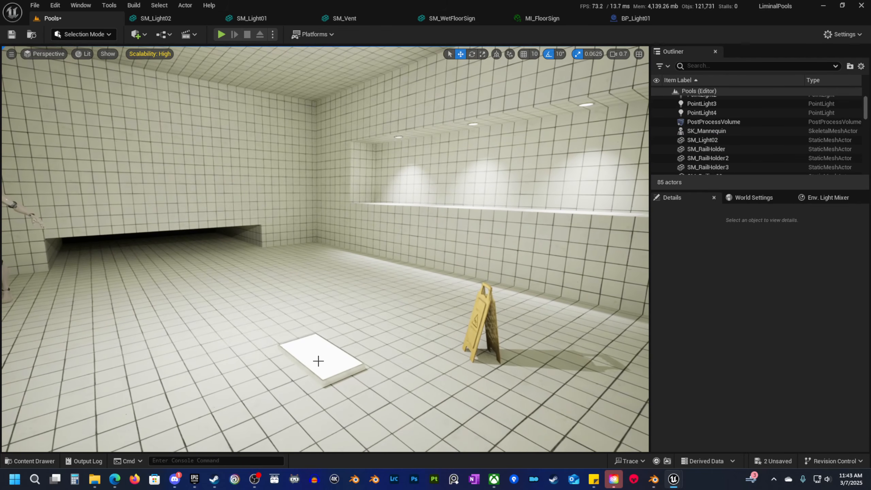
pyautogui.click(316, 361)
pyautogui.press('a')
pyautogui.moveTo(382, 370); pyautogui.dragTo(419, 364, button='right')
# Close the SM_Light02, SM_Light01, SM_Vent, SM_WetFloorSign and MI_FloorSign asset editors.
pyautogui.click(213, 18)
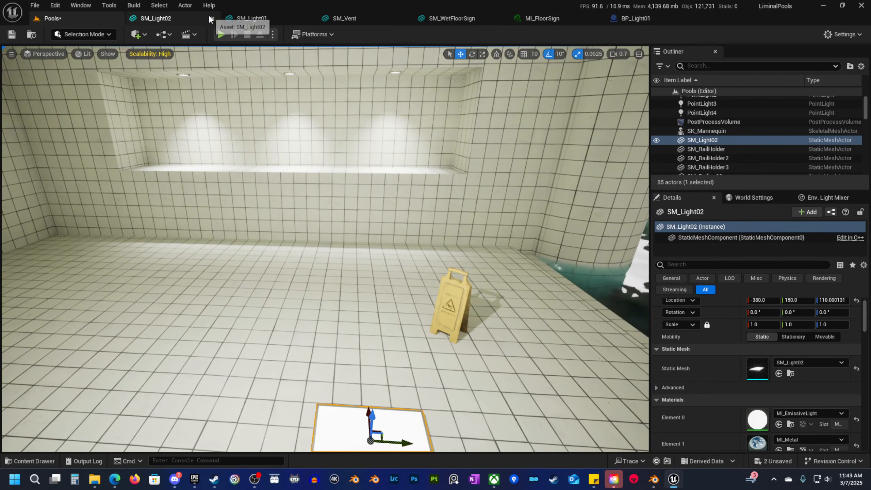
pyautogui.click(212, 18)
pyautogui.click(213, 18)
pyautogui.click(213, 18)
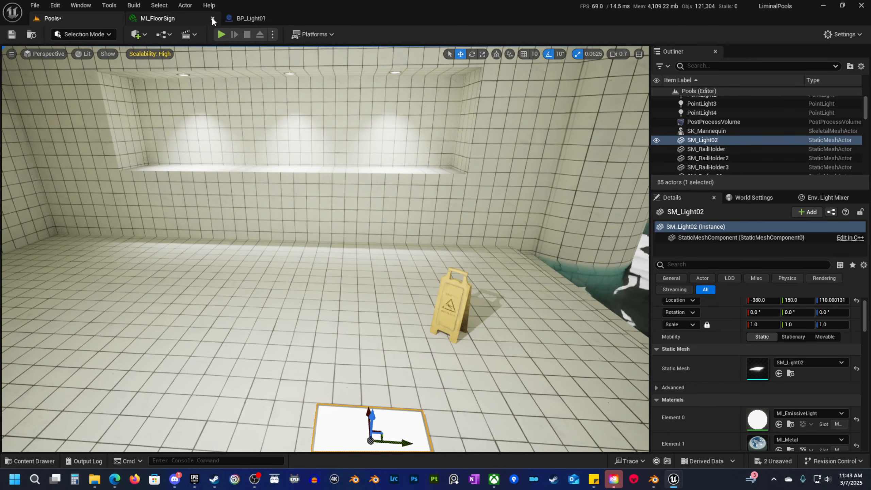
pyautogui.click(212, 18)
# Save all modified assets and the level, skipping the Water_Material_Lake asset.
pyautogui.click(36, 6)
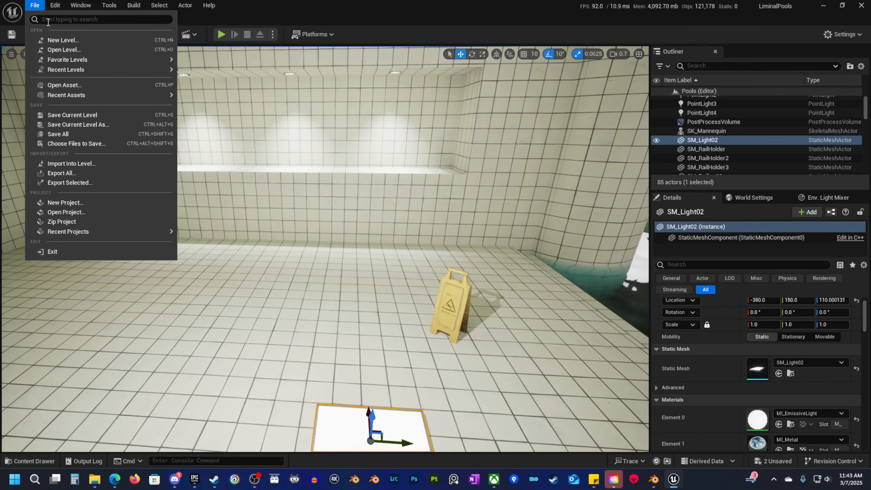
pyautogui.click(68, 134)
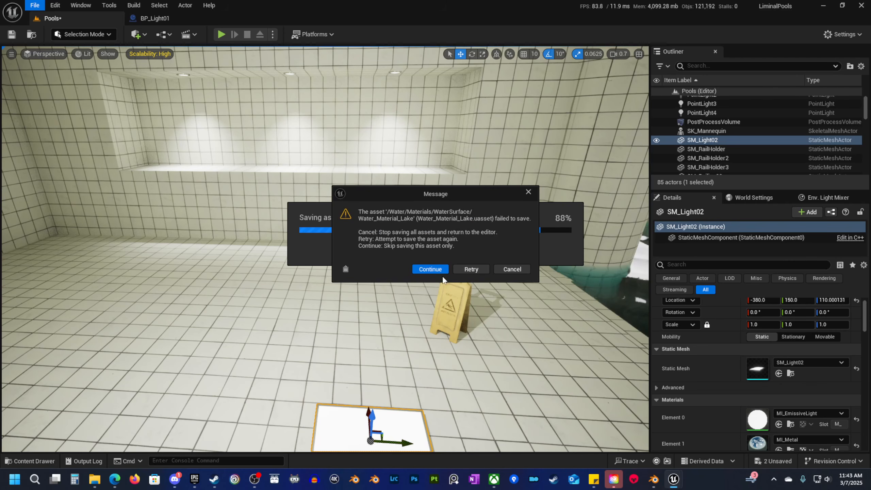
pyautogui.click(430, 269)
pyautogui.click(498, 255)
pyautogui.moveTo(494, 256); pyautogui.dragTo(445, 254, button='right')
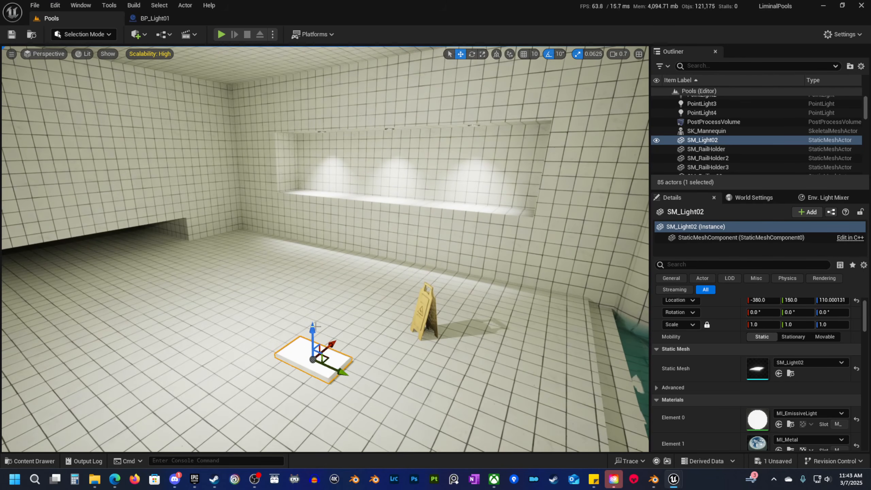
# Create an Actor blueprint class named BP_Light02 in the Blueprints folder and open it for editing.
pyautogui.click(48, 460)
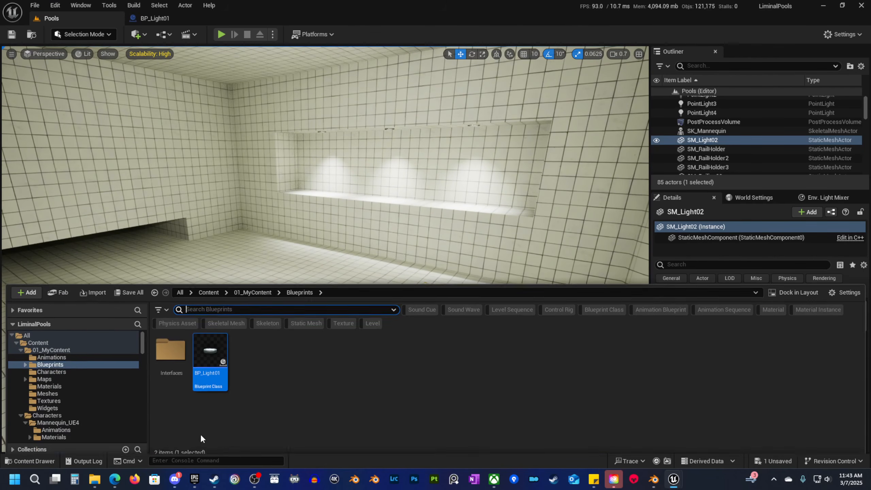
pyautogui.rightClick(270, 382)
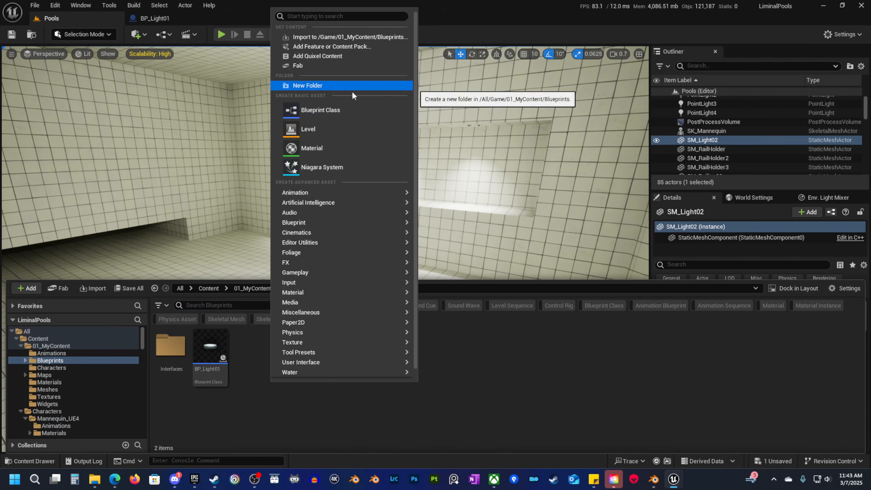
pyautogui.click(347, 106)
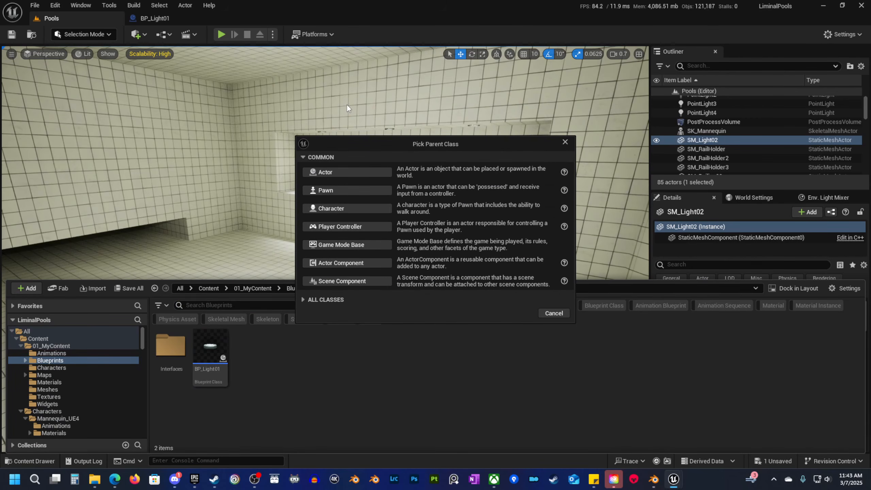
pyautogui.click(341, 172)
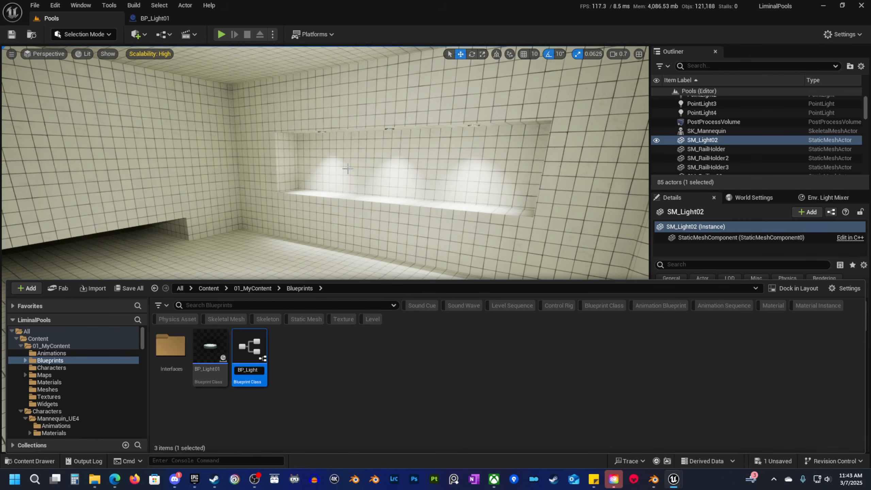
pyautogui.doubleClick(250, 331)
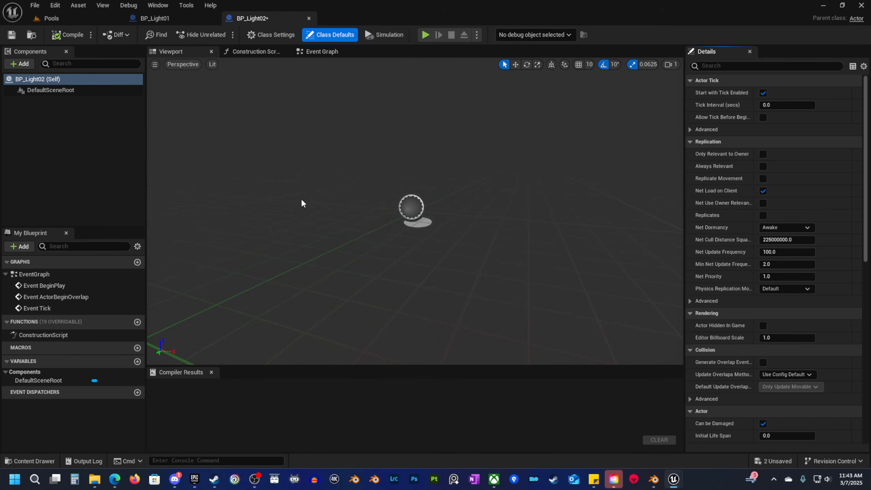
# Add the SM_Light02 static mesh from the Meshes folder as a component of BP_Light02 and compile the blueprint.
pyautogui.click(36, 461)
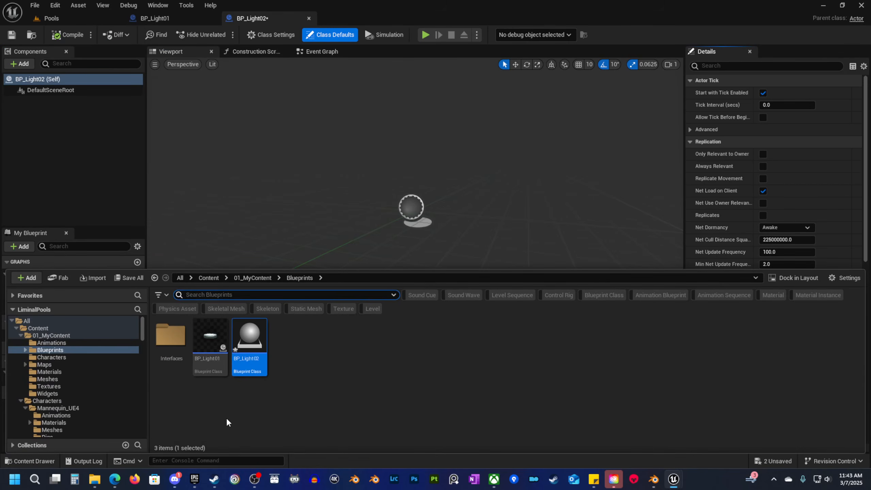
pyautogui.click(48, 379)
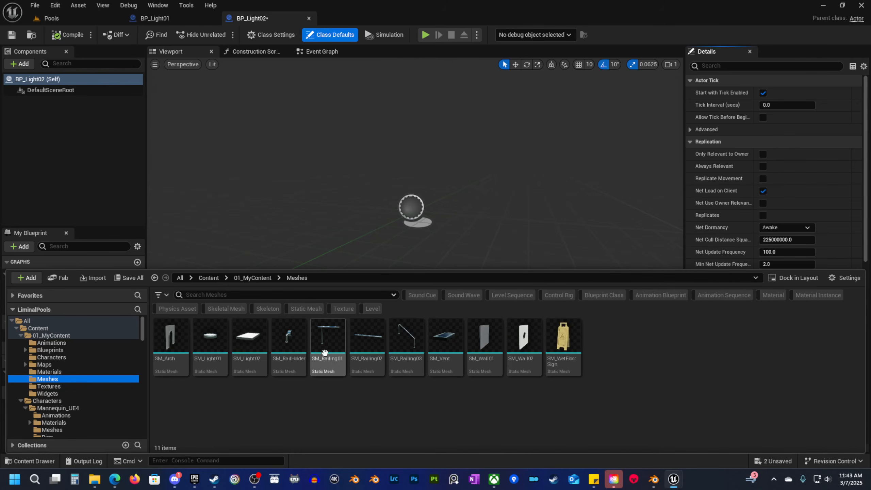
pyautogui.moveTo(249, 338); pyautogui.dragTo(85, 199)
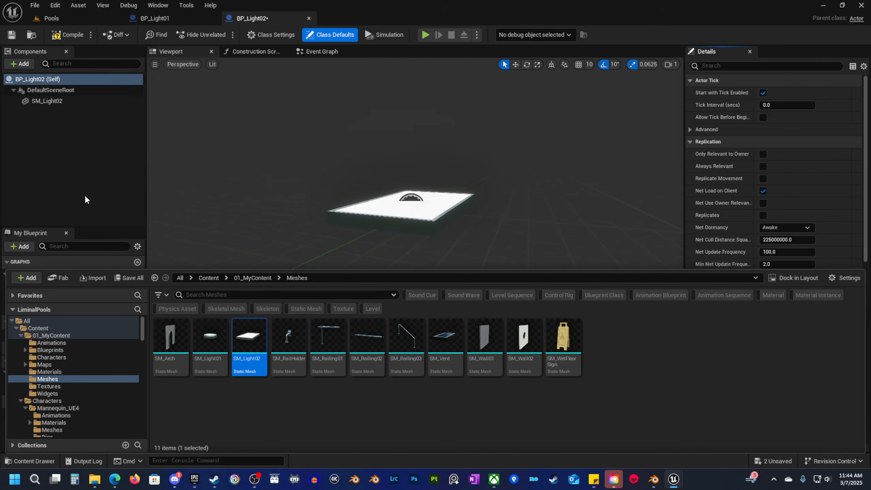
pyautogui.click(78, 34)
# Add a Rect Light component to BP_Light02 and parent it to the SM_Light02 mesh.
pyautogui.click(21, 64)
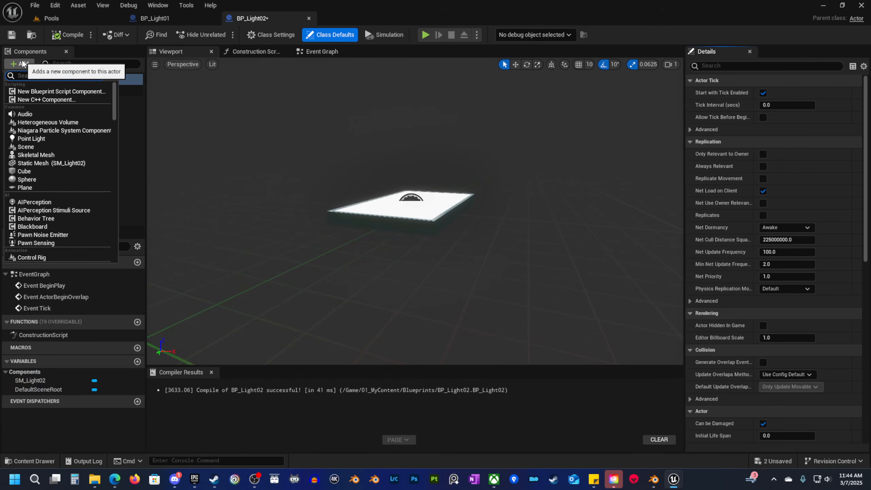
pyautogui.write('ec')
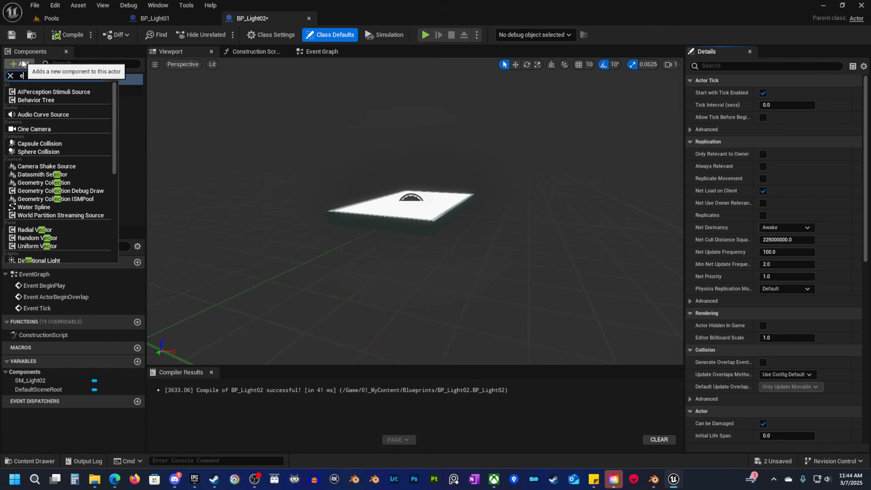
pyautogui.write('ct')
pyautogui.click(31, 99)
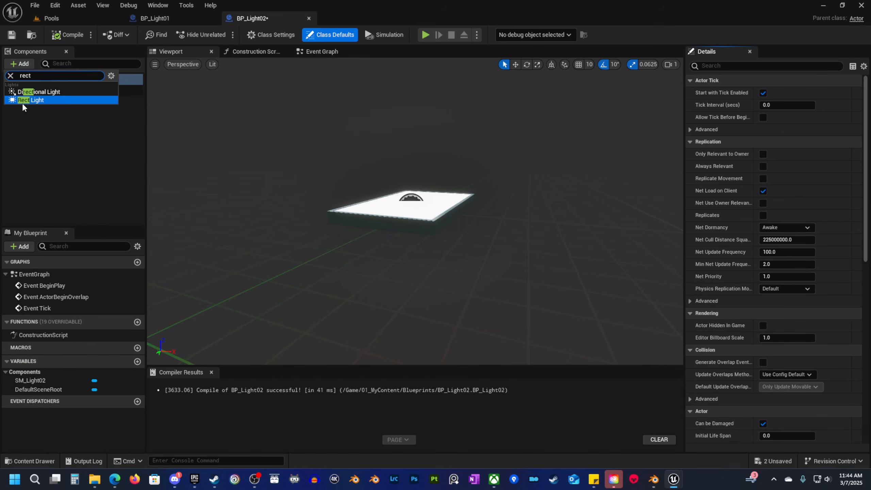
pyautogui.click(537, 264)
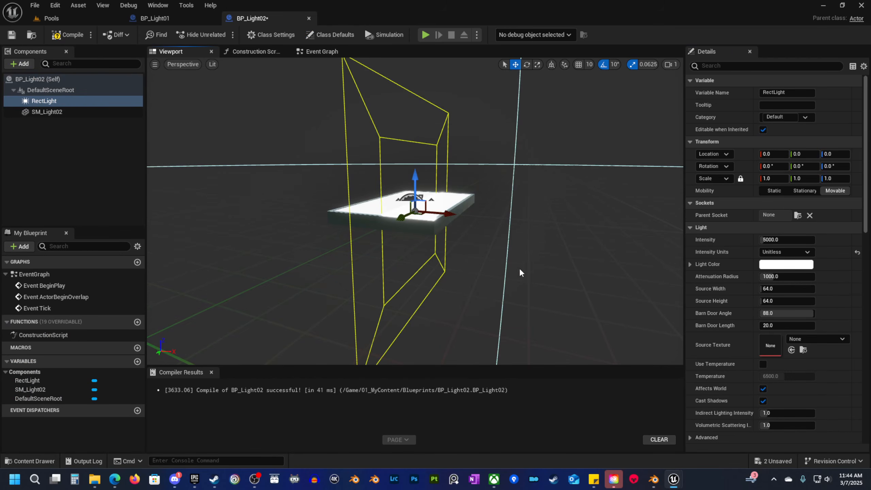
pyautogui.moveTo(521, 273)
pyautogui.mouseDown(button='right')
pyautogui.moveTo(524, 254)
pyautogui.moveTo(524, 272)
pyautogui.mouseUp(button='right')
pyautogui.moveTo(57, 103); pyautogui.dragTo(70, 112)
# Rotate the rect light 90° to face upward and raise it just above the panel, to about Z 7.23.
pyautogui.moveTo(485, 214); pyautogui.dragTo(494, 220, button='right')
pyautogui.press('e')
pyautogui.moveTo(509, 235); pyautogui.dragTo(468, 210)
pyautogui.press('w')
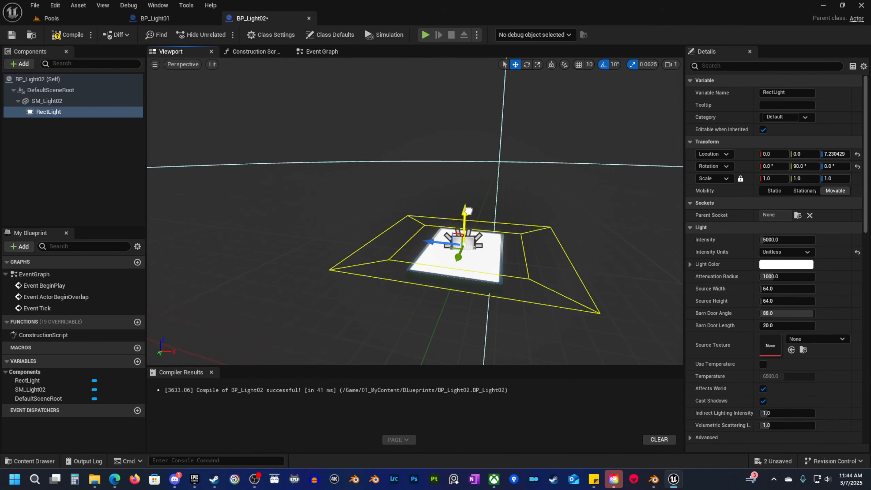
pyautogui.moveTo(462, 227); pyautogui.dragTo(228, 75, button='right')
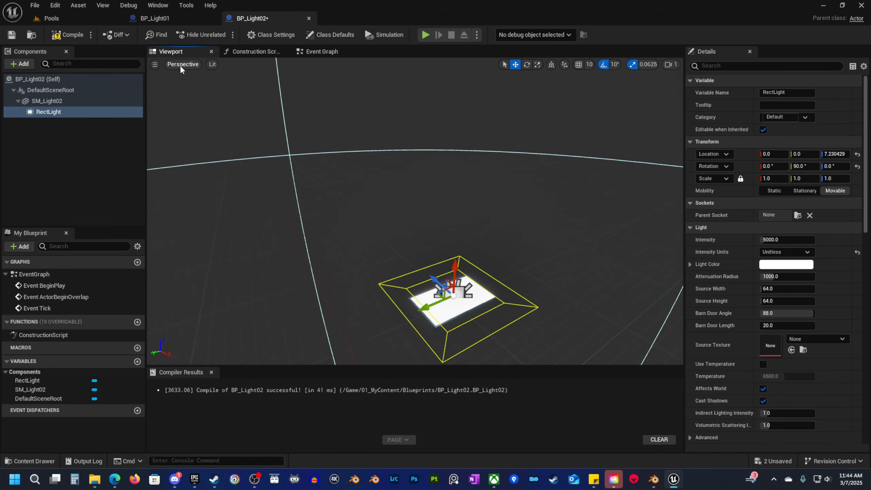
# Scale the SM_Light02 mesh component uniformly to 2.0.
pyautogui.click(51, 100)
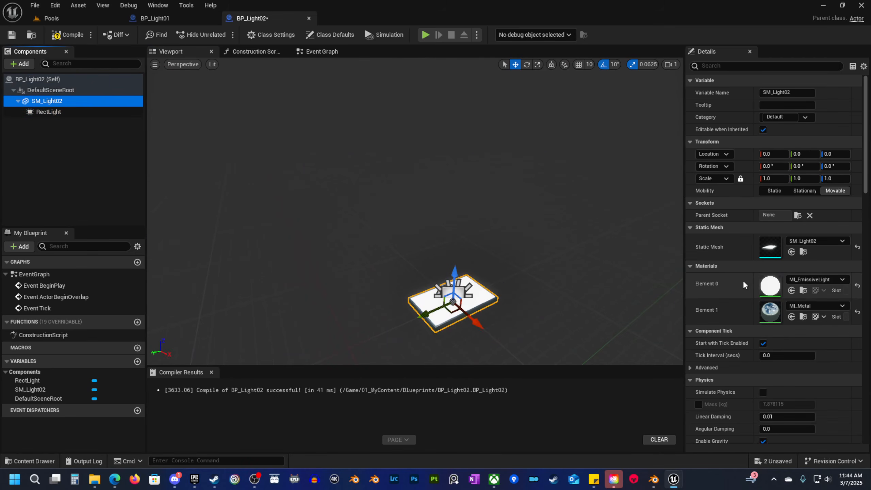
pyautogui.click(773, 178)
pyautogui.write('2')
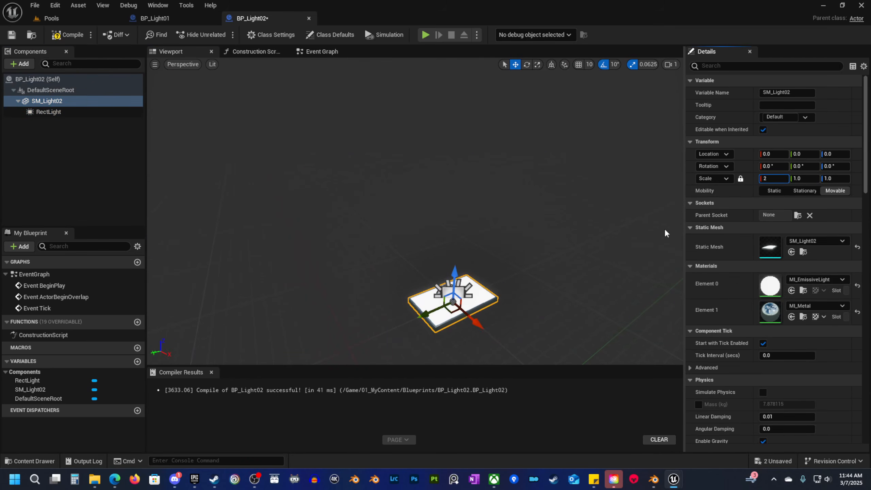
pyautogui.press('Return')
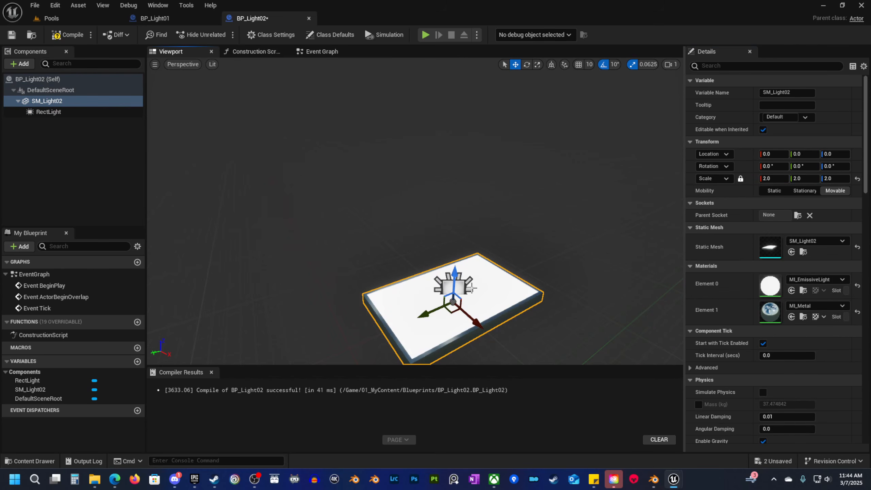
# Fit the rect light to the panel from the top view, with source width 128 and source height 72.
pyautogui.click(472, 288)
pyautogui.scroll(-3, 446, 274)
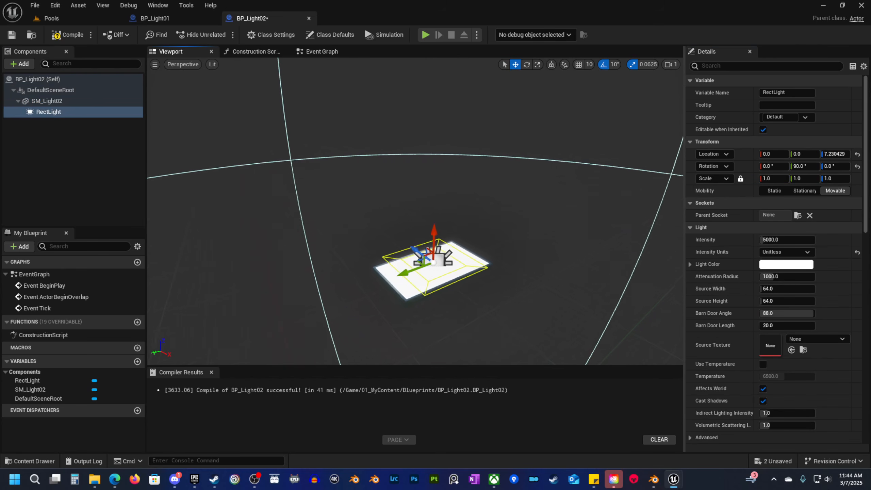
pyautogui.click(184, 65)
pyautogui.click(207, 98)
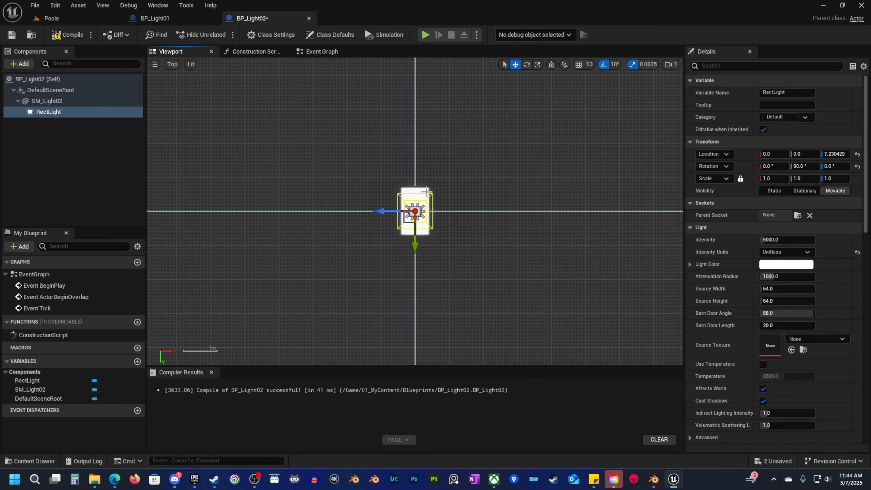
pyautogui.scroll(5, 502, 240)
pyautogui.moveTo(502, 239); pyautogui.dragTo(503, 239, button='right')
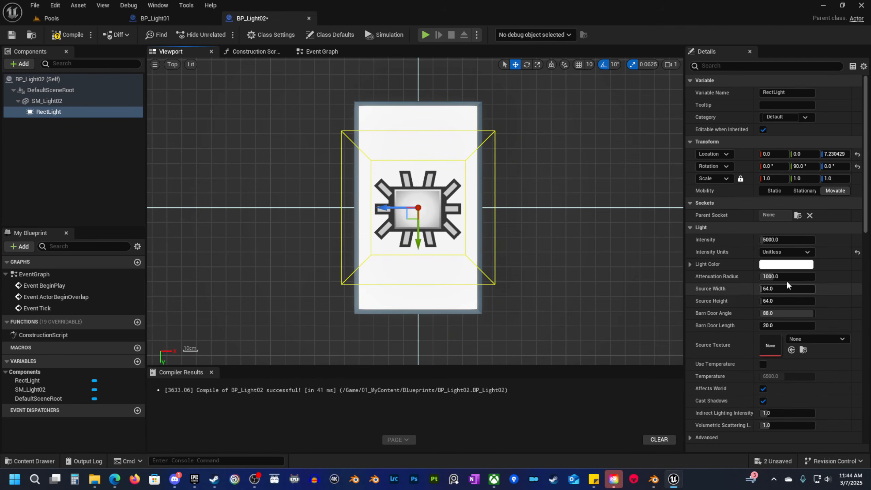
pyautogui.moveTo(789, 290)
pyautogui.mouseDown()
pyautogui.moveTo(828, 291)
pyautogui.moveTo(789, 300)
pyautogui.mouseUp()
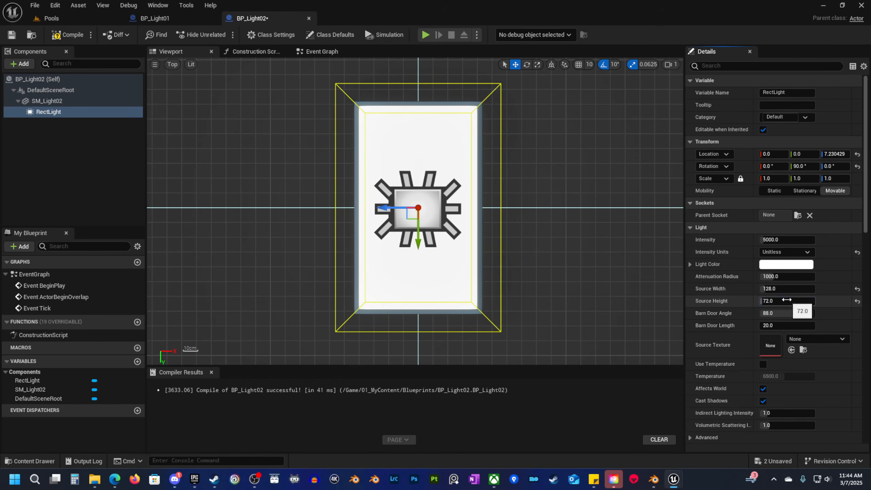
pyautogui.moveTo(584, 254); pyautogui.dragTo(567, 239, button='right')
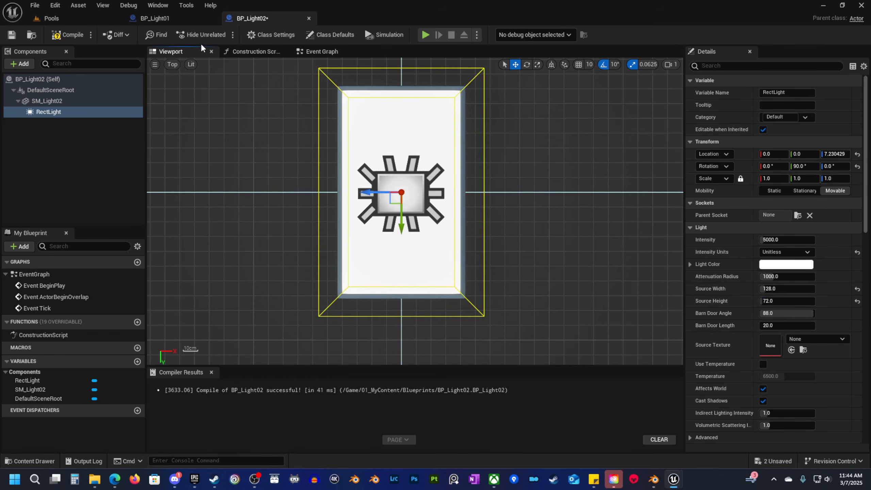
# Return to the perspective view and set the rect light's barn door angle to 70.
pyautogui.click(171, 65)
pyautogui.click(203, 79)
pyautogui.moveTo(308, 144); pyautogui.dragTo(313, 144, button='right')
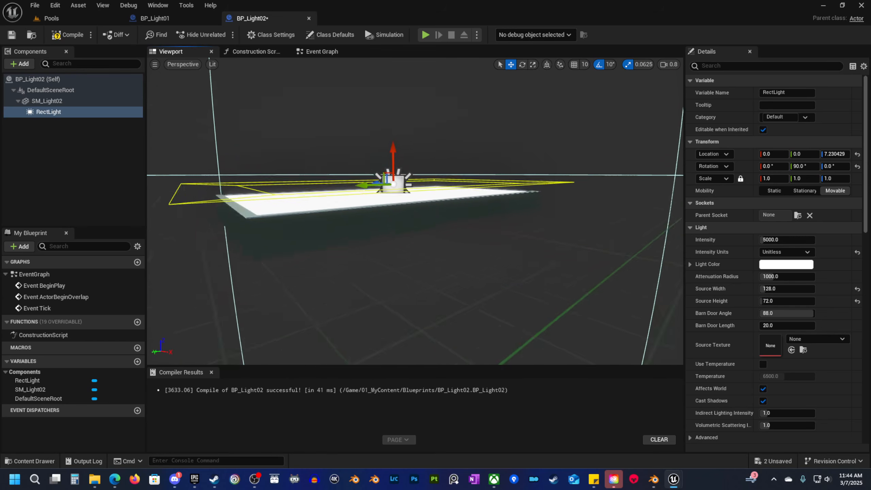
pyautogui.press('a')
pyautogui.scroll(-1, 531, 243)
pyautogui.moveTo(531, 243); pyautogui.dragTo(531, 243, button='right')
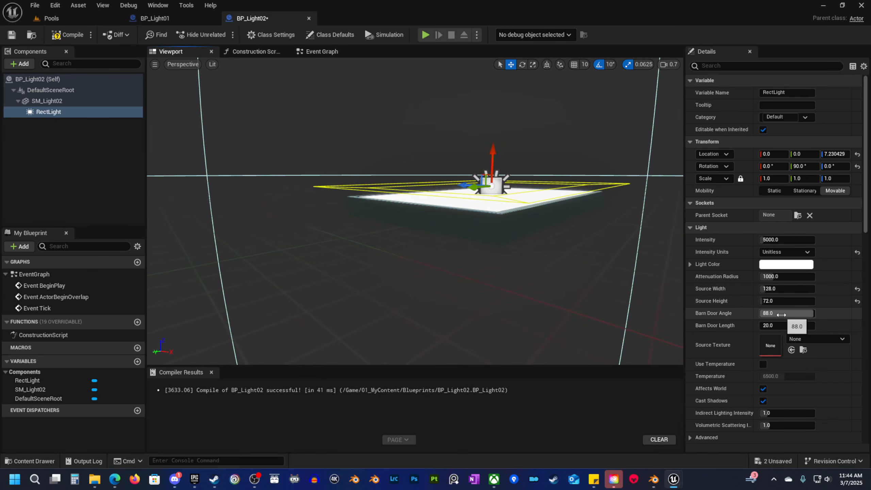
pyautogui.moveTo(785, 315); pyautogui.dragTo(772, 315)
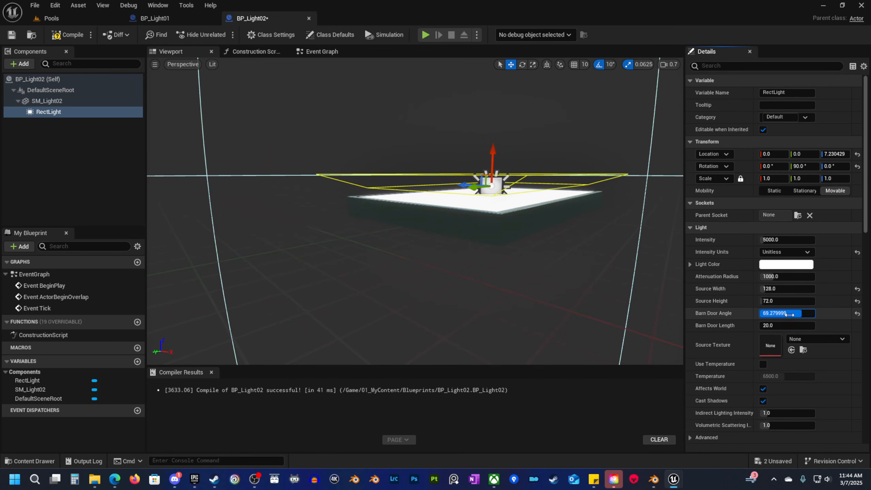
pyautogui.write('70')
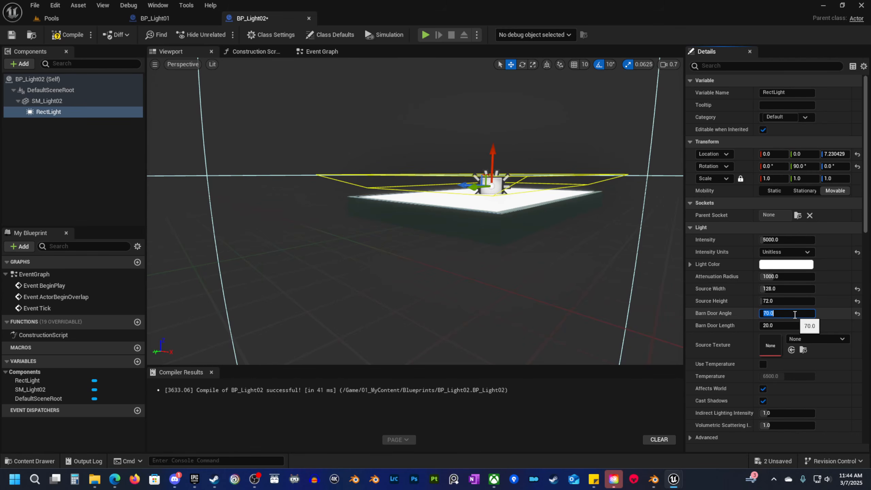
# Compile BP_Light02 with the rect light's barn door setting applied.
pyautogui.press('Return')
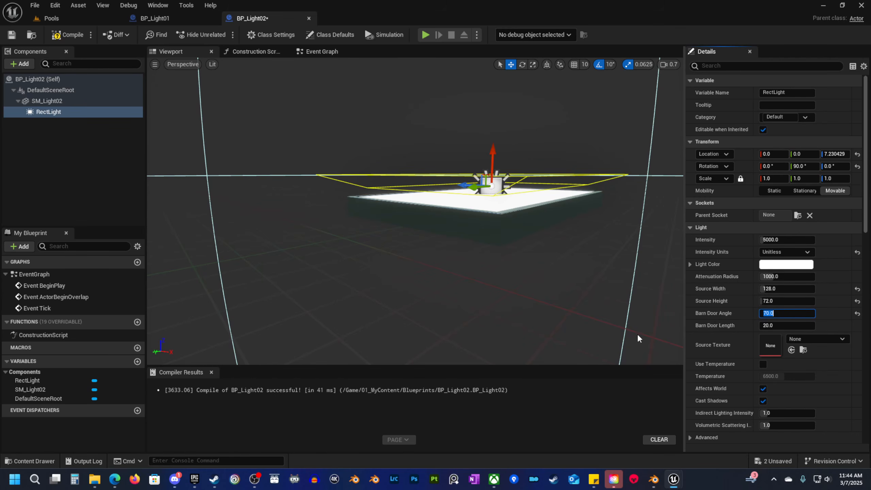
pyautogui.press('s')
pyautogui.moveTo(638, 338); pyautogui.dragTo(644, 336, button='right')
pyautogui.scroll(-3, 638, 339)
pyautogui.press('d')
pyautogui.press('e')
pyautogui.moveTo(354, 193); pyautogui.dragTo(352, 193, button='right')
pyautogui.press('s')
pyautogui.click(66, 35)
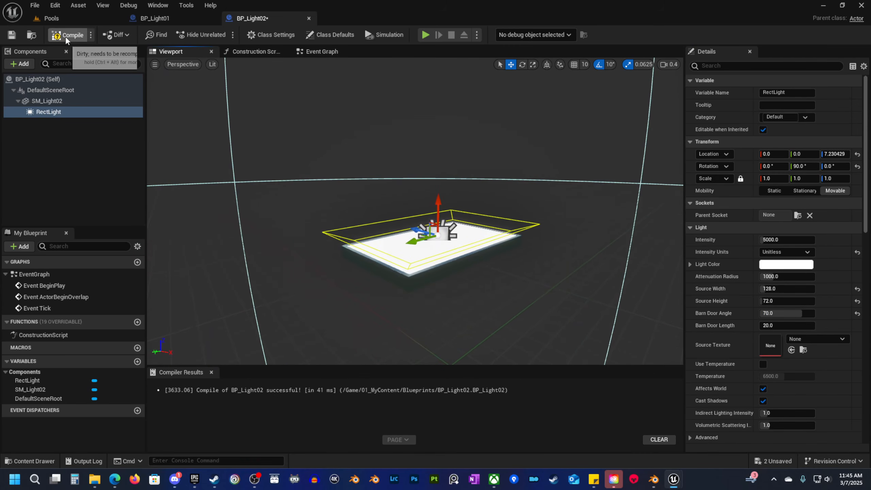
# Copy BP_Light01's Set Intensity, Set Attenuation Radius and Set Cast Shadows nodes with their variable nodes for use in BP_Light02's Construction Script.
pyautogui.click(279, 52)
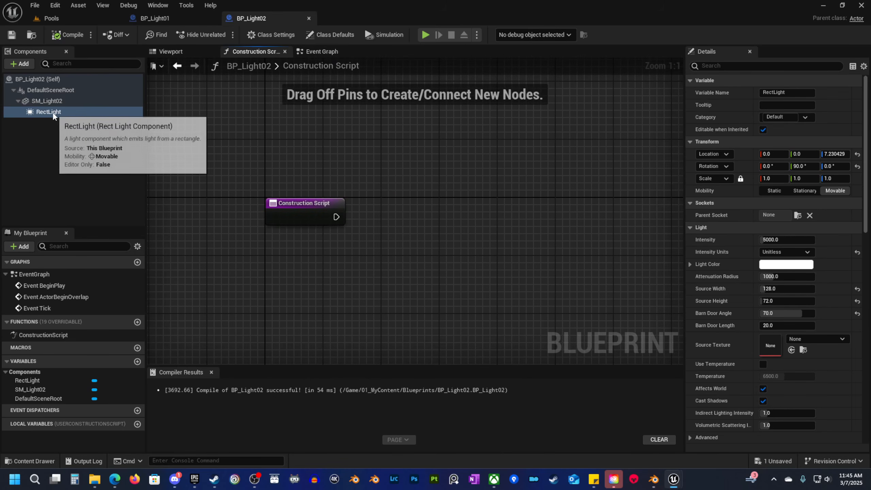
pyautogui.click(161, 19)
pyautogui.scroll(-1, 373, 134)
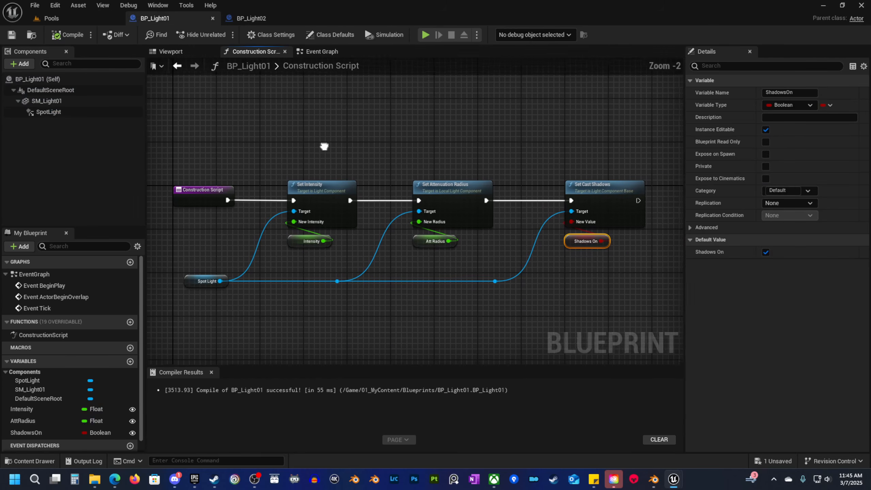
pyautogui.moveTo(271, 151); pyautogui.dragTo(624, 218)
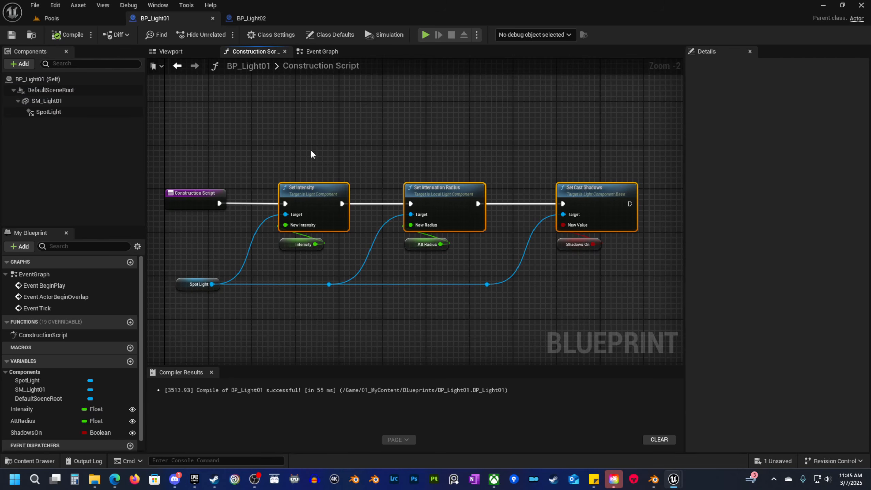
pyautogui.moveTo(274, 141); pyautogui.dragTo(650, 276)
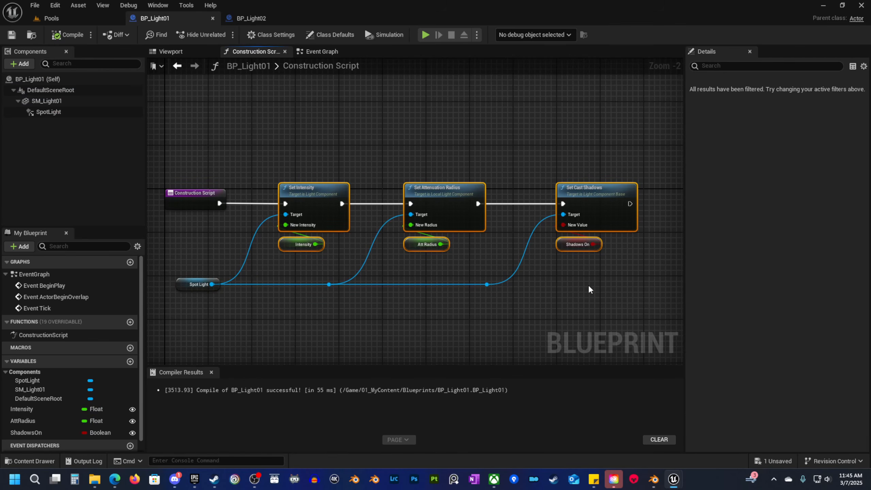
# Paste the copied light nodes into BP_Light02's Construction Script and connect the Construction Script entry to Set Intensity.
pyautogui.click(252, 18)
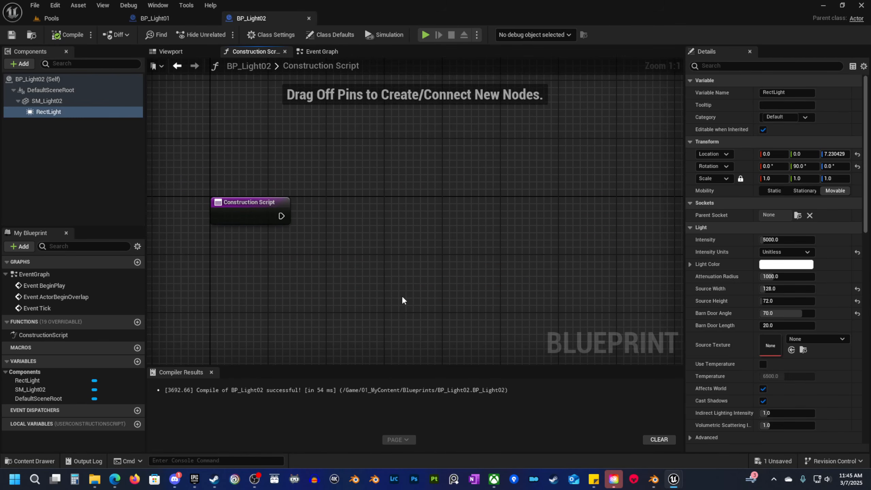
pyautogui.hotkey('ctrl', 'v')
pyautogui.moveTo(252, 259); pyautogui.dragTo(384, 194)
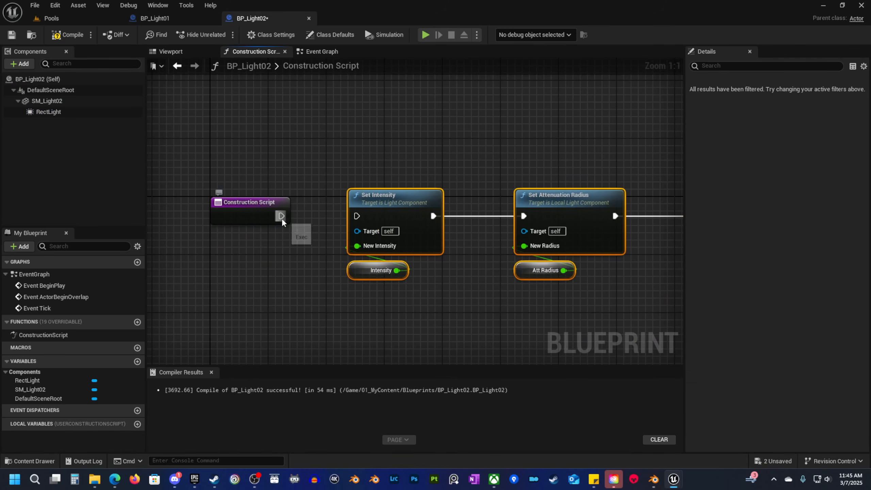
pyautogui.moveTo(280, 216); pyautogui.dragTo(421, 207)
pyautogui.moveTo(469, 311); pyautogui.dragTo(450, 282, button='right')
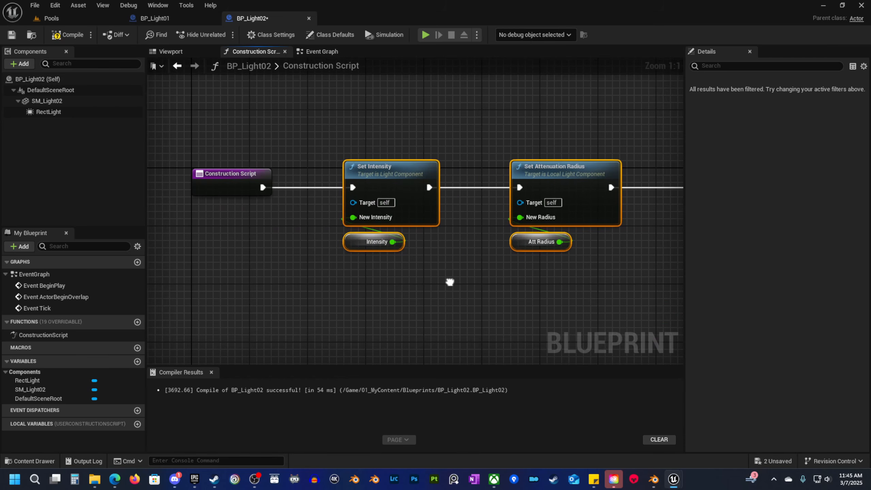
pyautogui.scroll(-1, 445, 278)
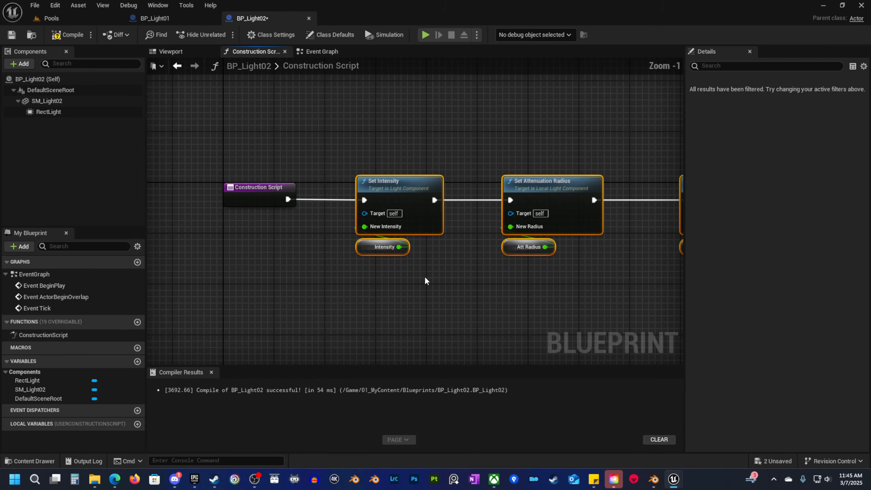
# Compile BP_Light02 and create the missing Intensity variable from its pasted node.
pyautogui.click(76, 35)
pyautogui.click(365, 301)
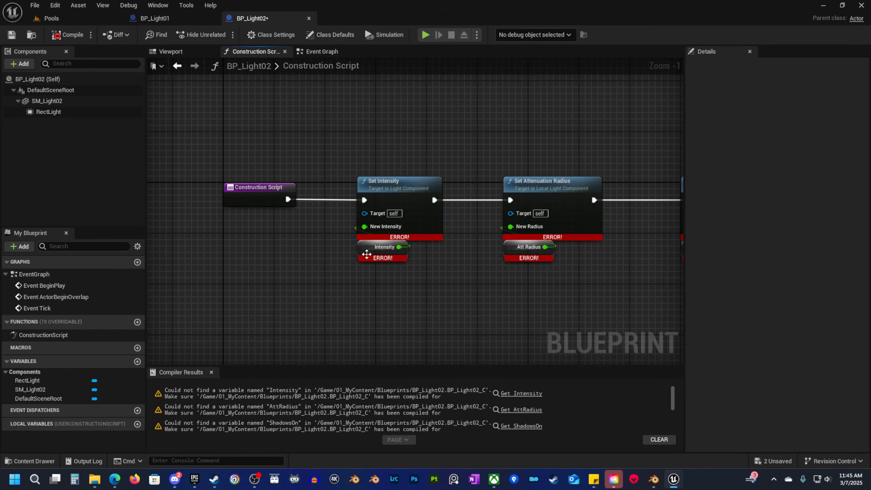
pyautogui.click(364, 255)
pyautogui.scroll(1, 517, 285)
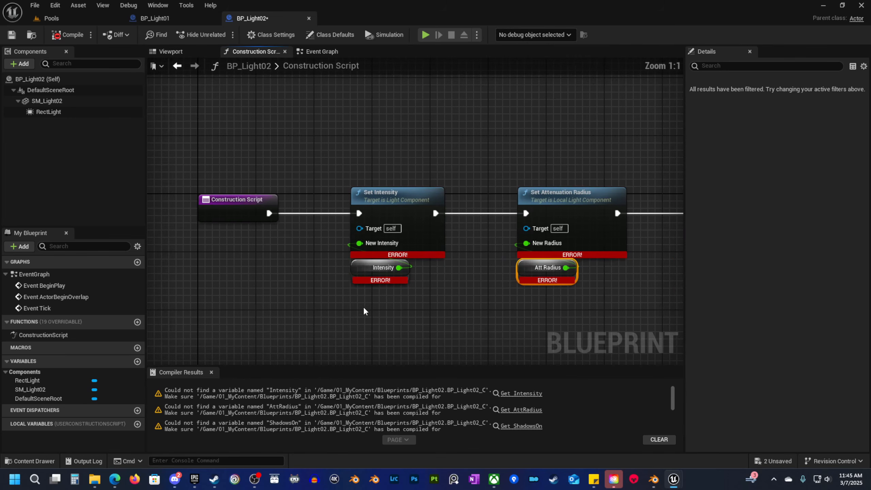
pyautogui.rightClick(355, 270)
pyautogui.click(347, 274)
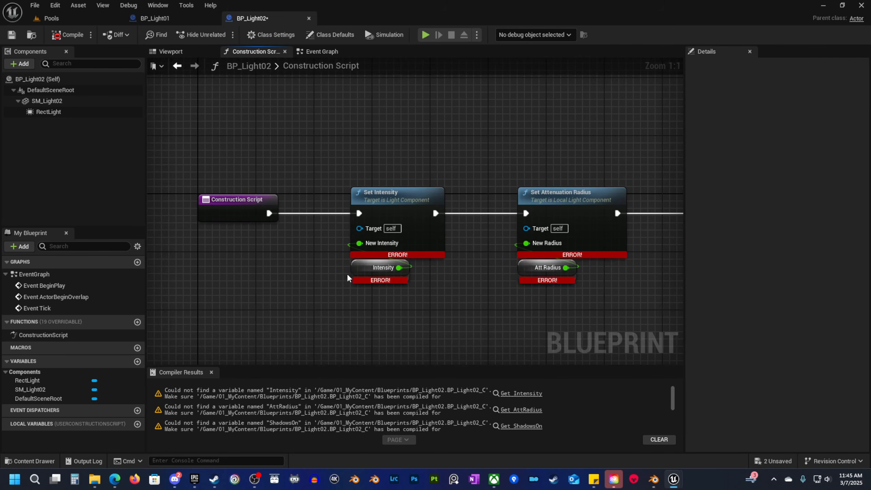
pyautogui.rightClick(359, 269)
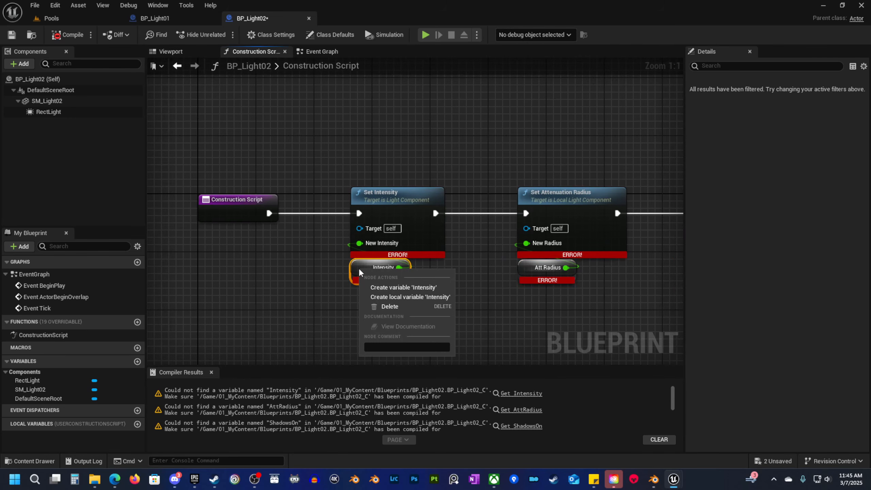
pyautogui.click(384, 286)
# Create the missing AttRadius and ShadowsOn variables from their nodes and recompile BP_Light02.
pyautogui.moveTo(480, 311); pyautogui.dragTo(358, 300, button='right')
pyautogui.rightClick(400, 259)
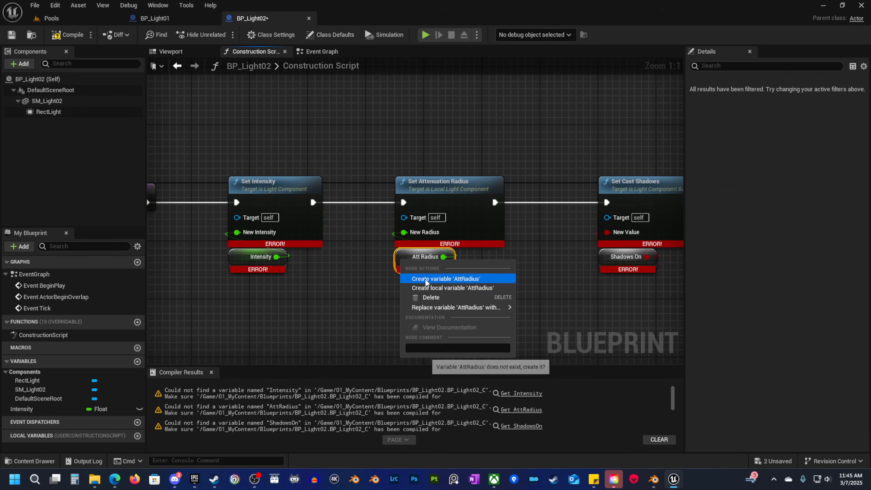
pyautogui.click(445, 278)
pyautogui.moveTo(578, 282); pyautogui.dragTo(463, 273, button='right')
pyautogui.rightClick(489, 250)
pyautogui.click(510, 267)
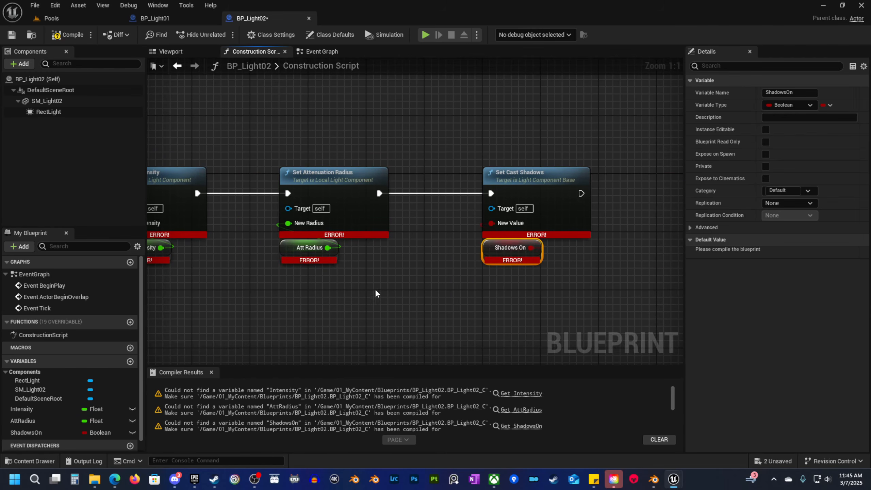
pyautogui.moveTo(179, 272); pyautogui.dragTo(411, 246, button='right')
pyautogui.click(68, 35)
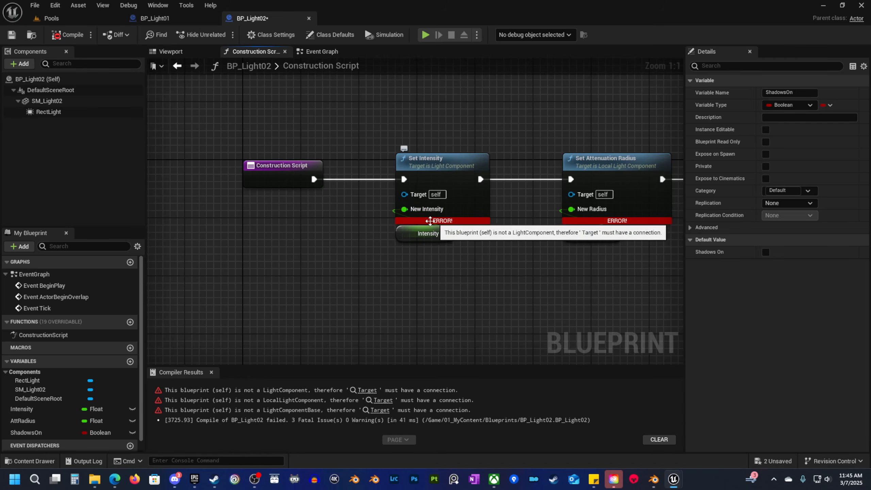
# Add a Rect Light reference below the nodes and connect it to the targets of Set Intensity and Set Attenuation Radius.
pyautogui.moveTo(45, 115); pyautogui.dragTo(414, 197)
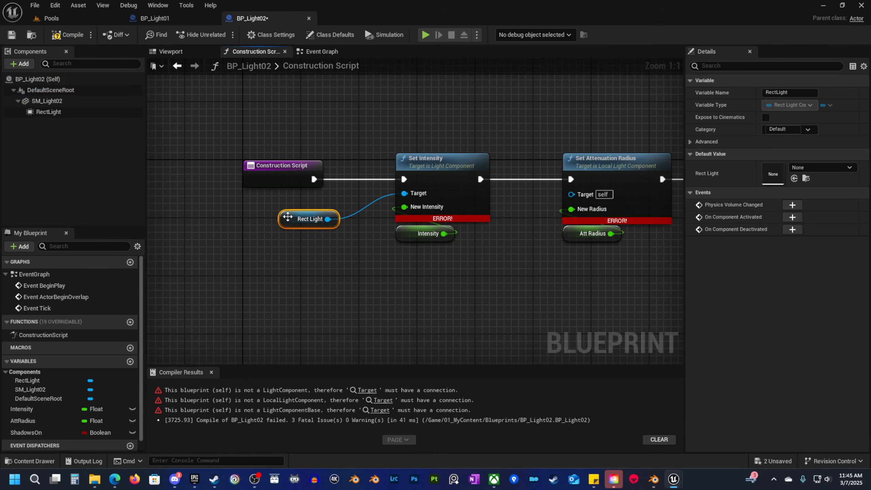
pyautogui.moveTo(288, 217); pyautogui.dragTo(266, 275)
pyautogui.moveTo(422, 316); pyautogui.dragTo(305, 280, button='right')
pyautogui.moveTo(196, 241); pyautogui.dragTo(455, 157)
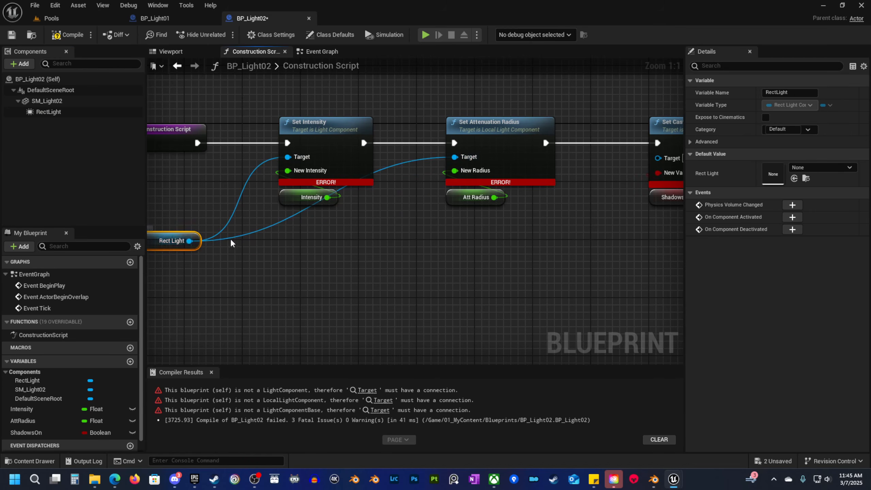
# Connect Rect Light to the Set Cast Shadows target and tidy the wires with two reroute points aligned below the nodes.
pyautogui.doubleClick(246, 236)
pyautogui.moveTo(246, 236); pyautogui.dragTo(418, 244)
pyautogui.moveTo(158, 265); pyautogui.dragTo(589, 157)
pyautogui.press('q')
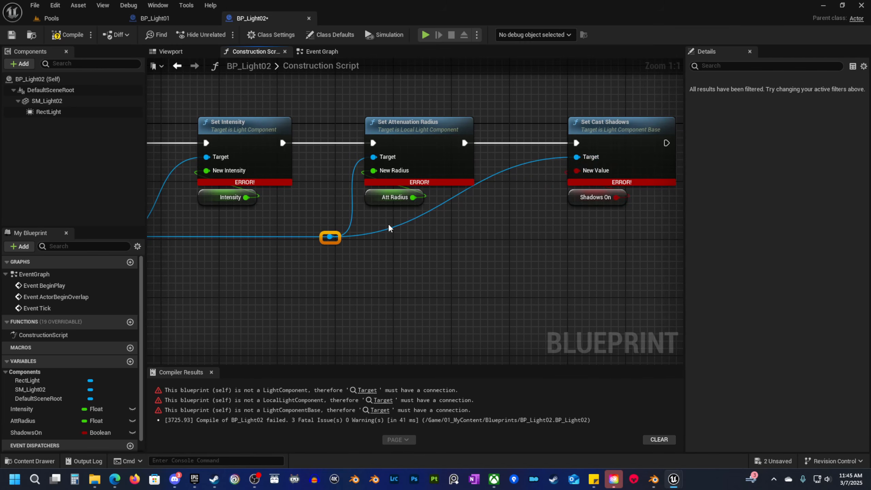
pyautogui.doubleClick(397, 226)
pyautogui.moveTo(399, 229); pyautogui.dragTo(483, 240)
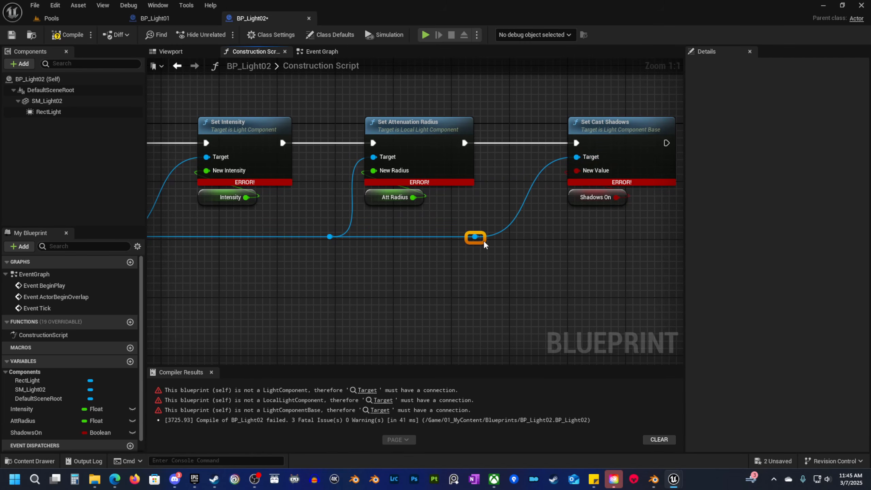
# Compile and save BP_Light02.
pyautogui.scroll(-2, 430, 263)
pyautogui.moveTo(355, 269); pyautogui.dragTo(394, 278, button='right')
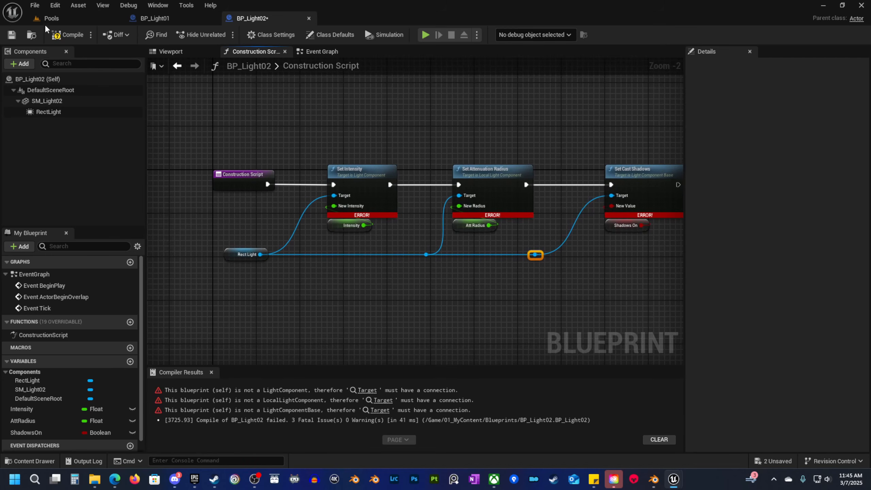
pyautogui.click(58, 39)
pyautogui.scroll(-1, 400, 233)
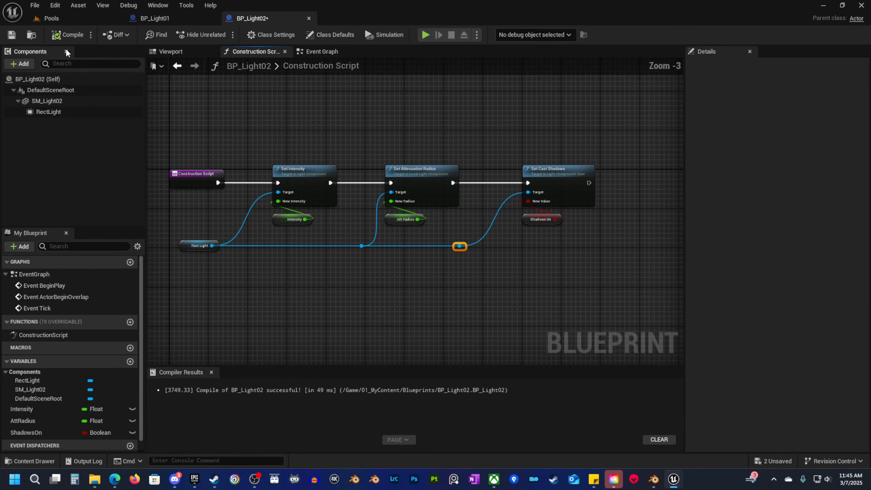
pyautogui.click(13, 35)
# Replace the SM_Light02 mesh in the Pools level with a BP_Light02 actor from the Blueprints folder.
pyautogui.click(51, 18)
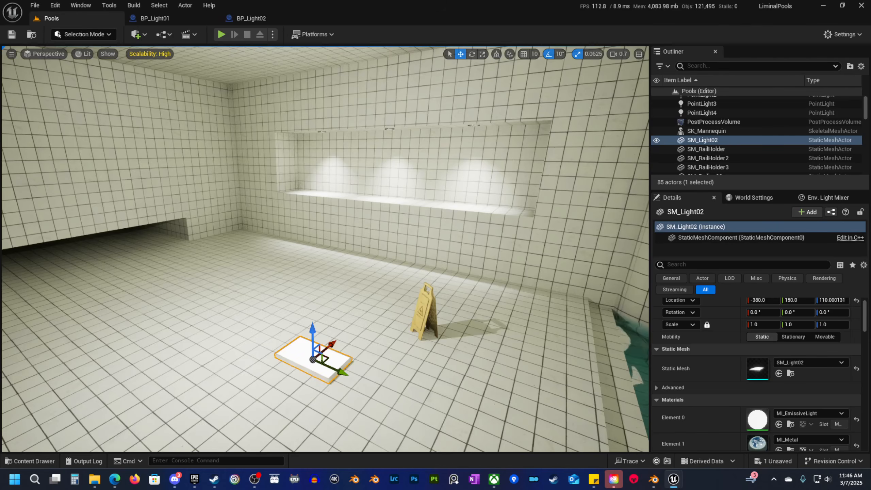
pyautogui.press('Delete')
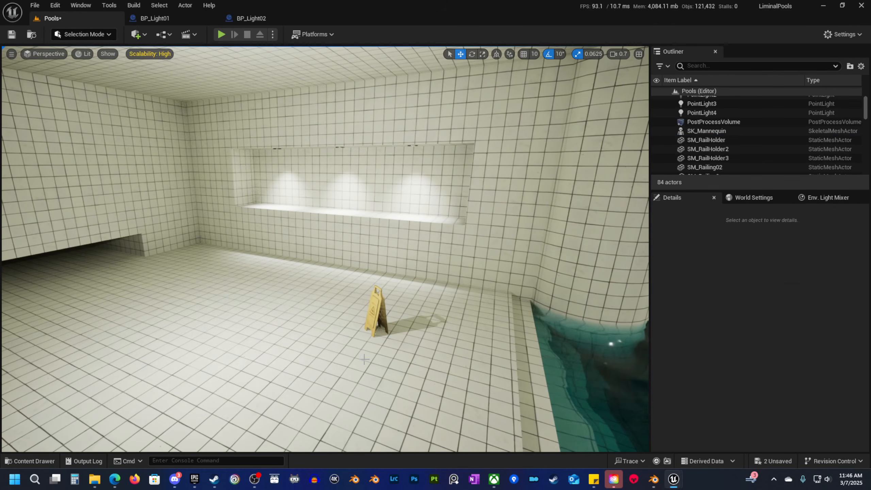
pyautogui.click(26, 459)
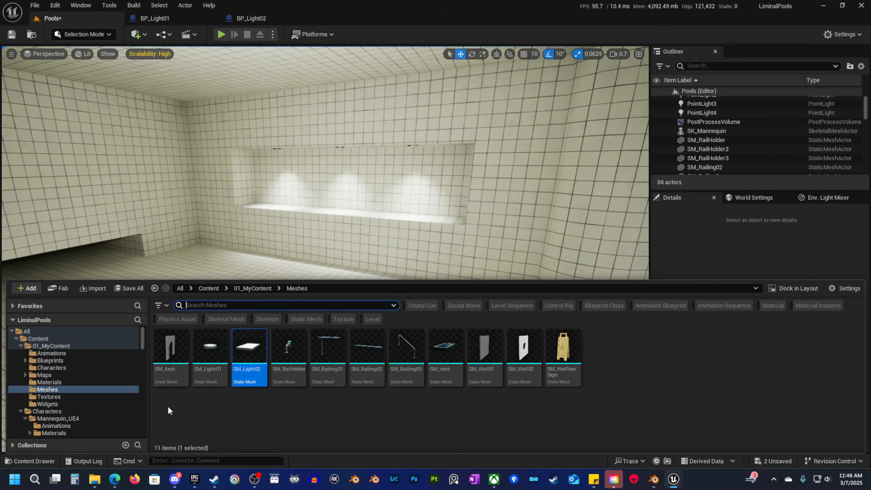
pyautogui.click(66, 359)
pyautogui.moveTo(249, 350); pyautogui.dragTo(254, 213)
pyautogui.moveTo(253, 212); pyautogui.dragTo(231, 185, button='right')
# Flip BP_Light02 180° to face downward and raise it into the ceiling, to about Z 497.
pyautogui.press('e')
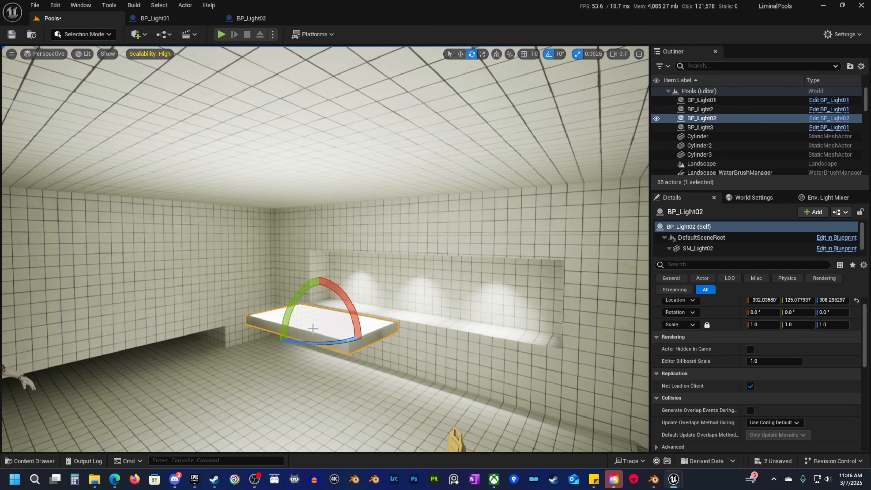
pyautogui.moveTo(279, 311); pyautogui.dragTo(335, 181)
pyautogui.press('w')
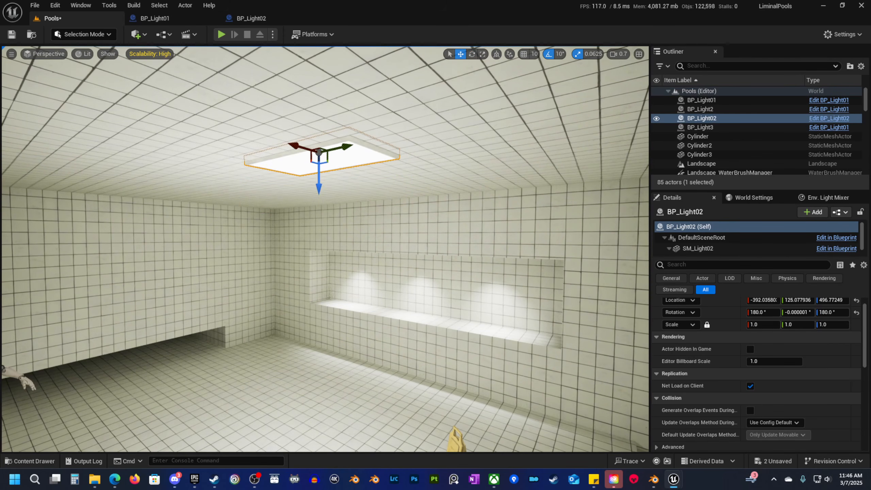
# Delete the point light in the room beneath the ceiling panel.
pyautogui.scroll(-5, 343, 275)
pyautogui.click(334, 277)
pyautogui.press('Delete')
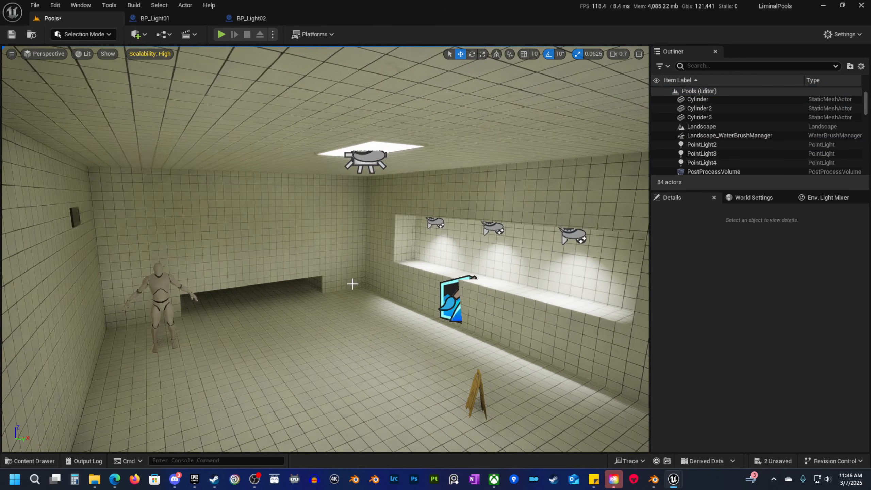
pyautogui.moveTo(352, 284); pyautogui.dragTo(365, 273, button='right')
pyautogui.press('w')
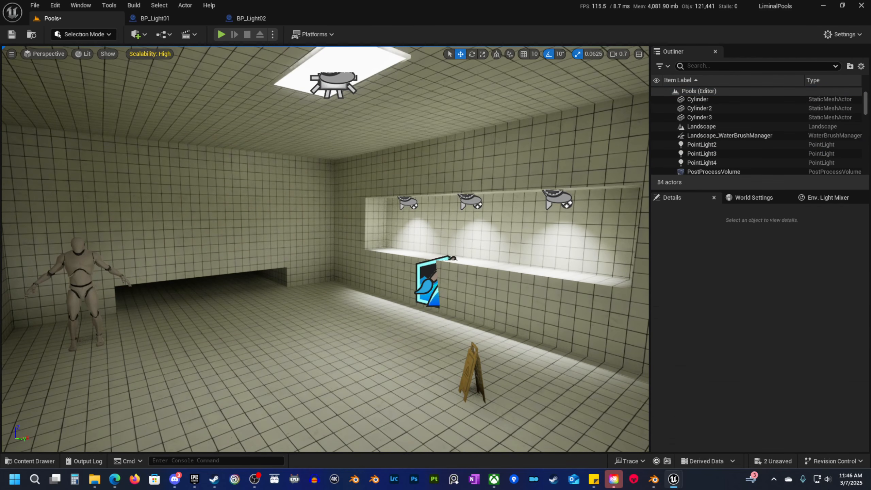
# Move BP_Light02 along the ceiling to about X -558, Y 93.
pyautogui.click(371, 69)
pyautogui.moveTo(371, 69); pyautogui.dragTo(379, 44, button='right')
pyautogui.press('a')
pyautogui.moveTo(375, 127); pyautogui.dragTo(278, 124)
pyautogui.press('d')
pyautogui.moveTo(471, 182); pyautogui.dragTo(409, 182, button='right')
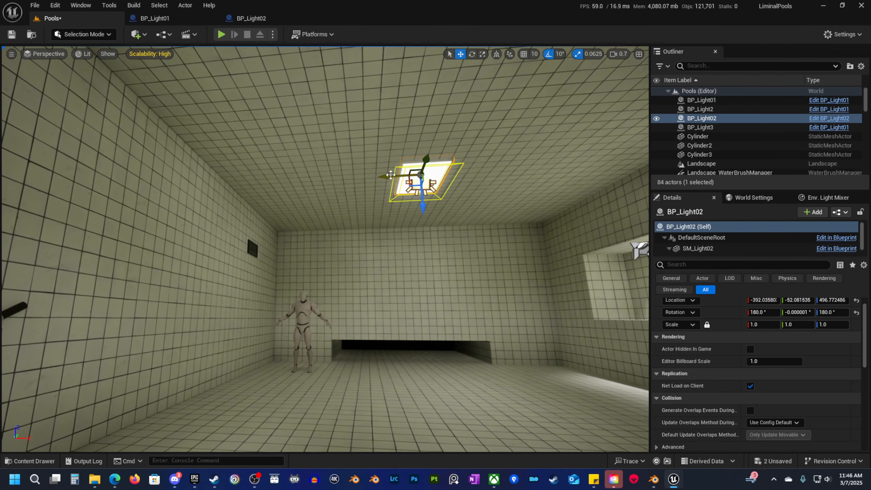
pyautogui.moveTo(391, 175); pyautogui.dragTo(302, 176)
pyautogui.press('d')
pyautogui.moveTo(374, 216); pyautogui.dragTo(303, 202, button='right')
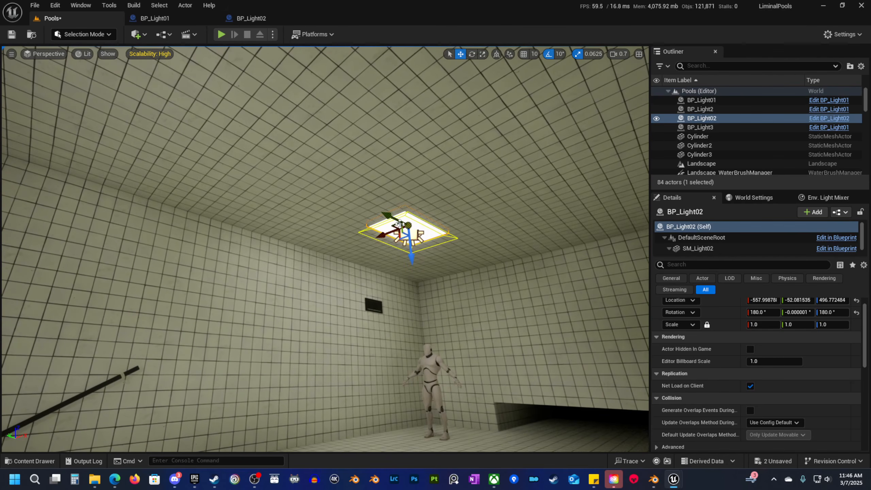
pyautogui.moveTo(398, 221); pyautogui.dragTo(347, 196)
pyautogui.moveTo(346, 197); pyautogui.dragTo(429, 237, button='right')
pyautogui.press('s')
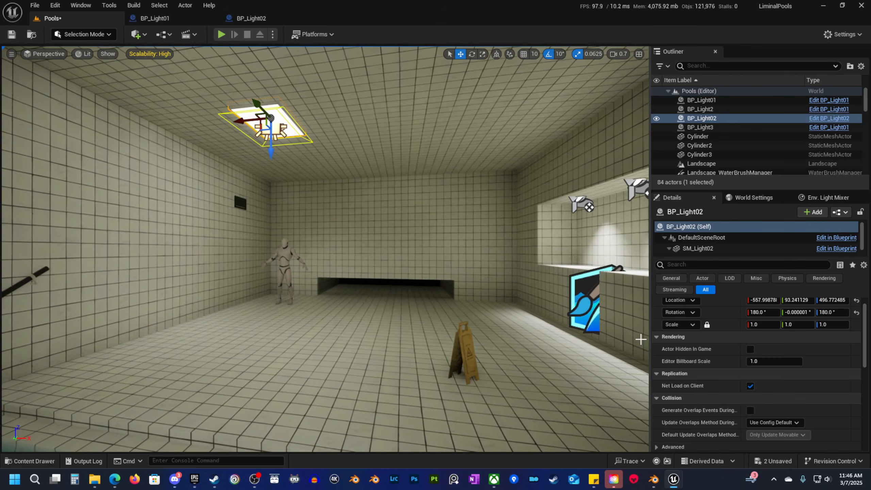
# Make BP_Light02's Intensity, AttRadius and ShadowsOn variables editable per instance.
pyautogui.scroll(-3, 740, 372)
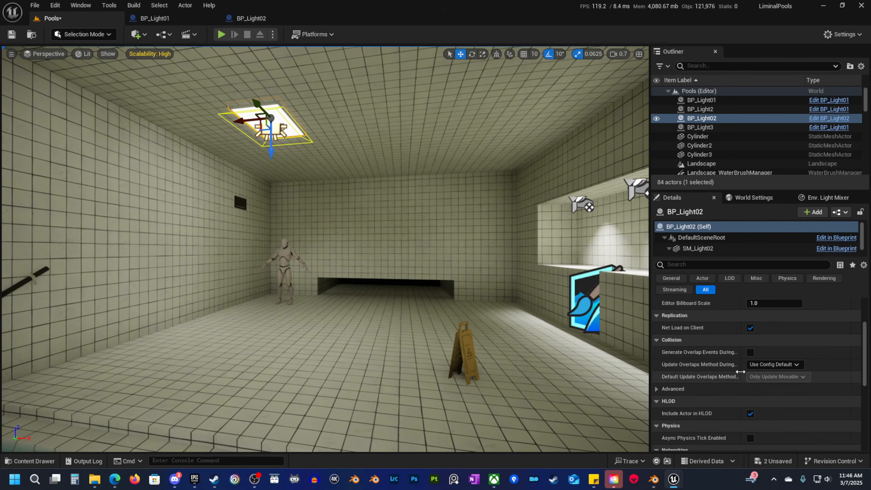
pyautogui.click(252, 18)
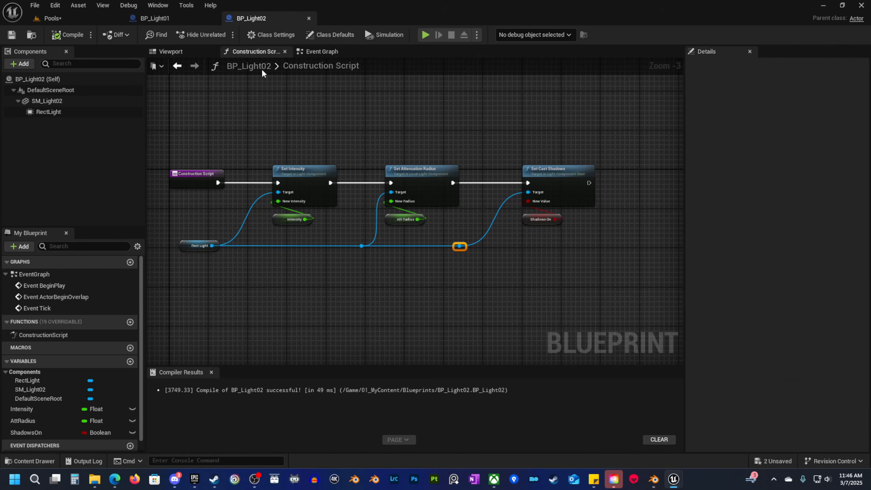
pyautogui.click(132, 409)
pyautogui.click(132, 421)
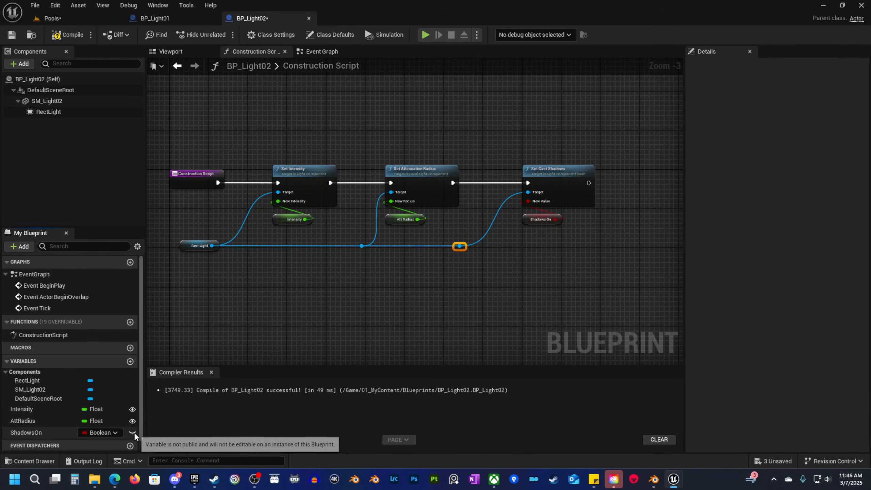
pyautogui.click(132, 433)
# Open the details of the Intensity variable in BP_Light02 for editing its default value.
pyautogui.click(46, 421)
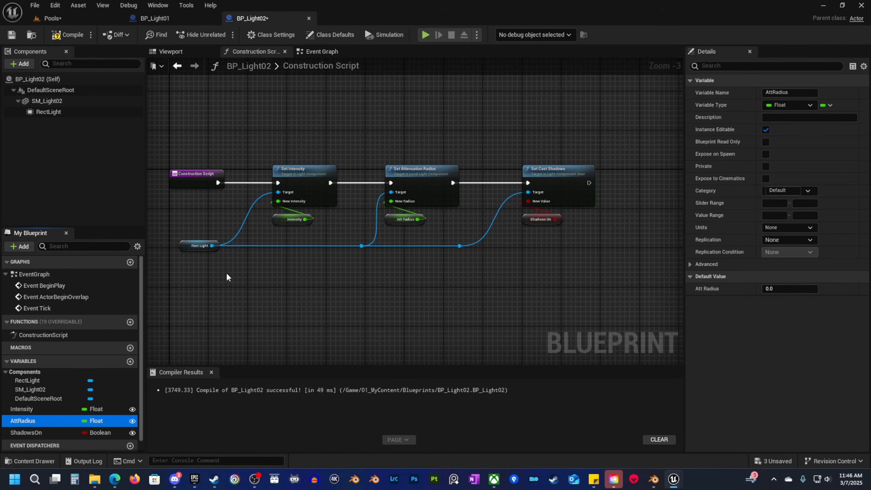
pyautogui.scroll(3, 216, 231)
pyautogui.click(324, 217)
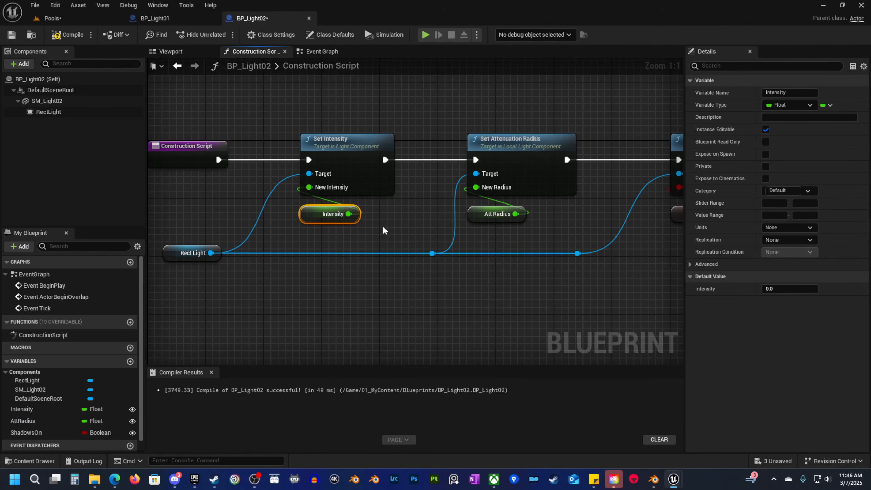
# Set the default value of the Intensity variable in the BP_Light02 construction script to 8.
pyautogui.click(475, 217)
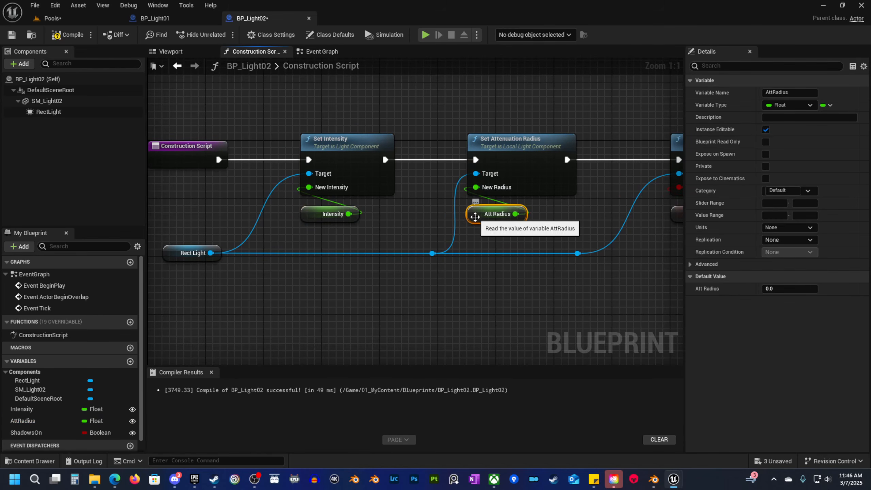
pyautogui.click(309, 216)
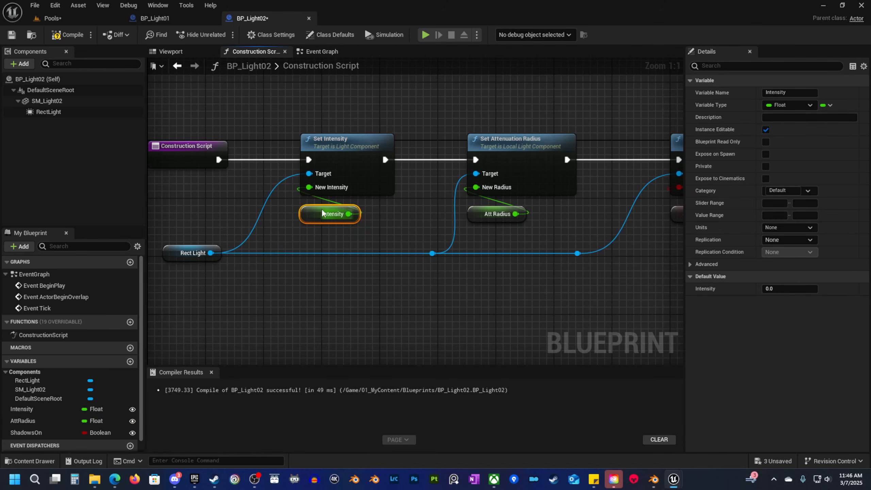
pyautogui.click(779, 290)
pyautogui.write('8')
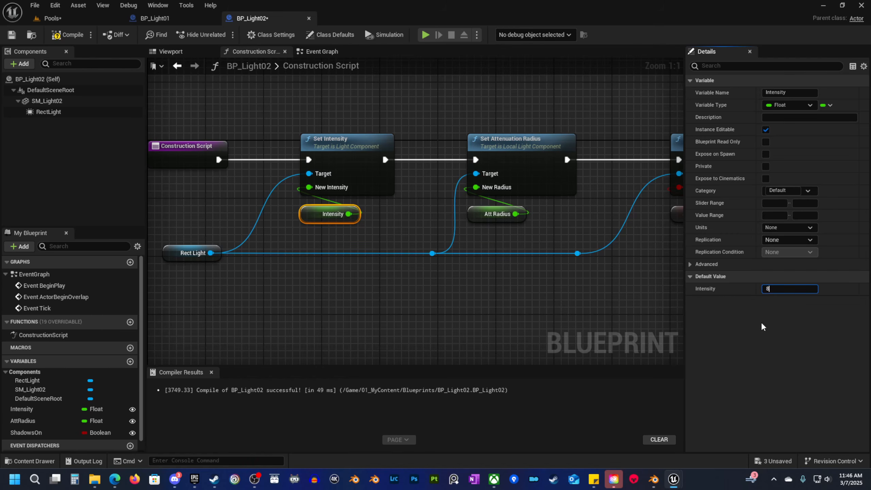
pyautogui.press('Return')
# Set the default value of the AttRadius variable to 800.
pyautogui.click(480, 213)
pyautogui.click(779, 289)
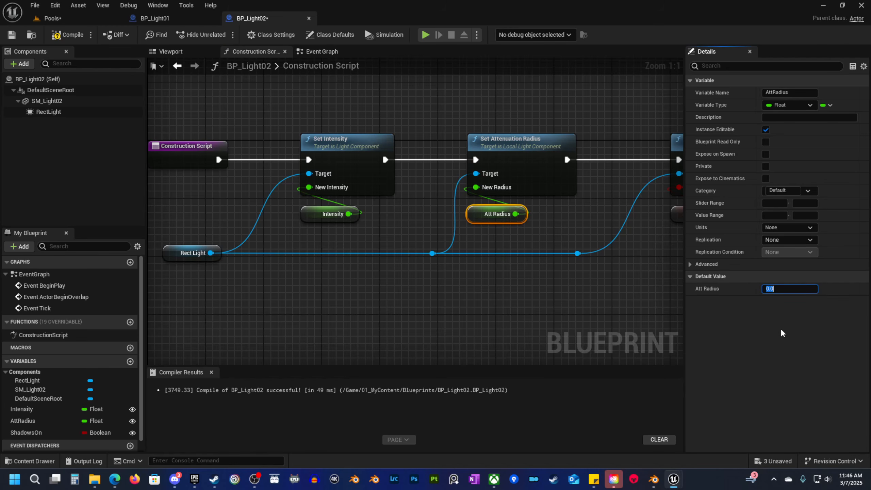
pyautogui.write('800')
pyautogui.press('Return')
# Check the ShadowsOn variable's default value, compile and save BP_Light02, and return to the Pools level.
pyautogui.moveTo(677, 211); pyautogui.dragTo(599, 219, button='right')
pyautogui.click(603, 222)
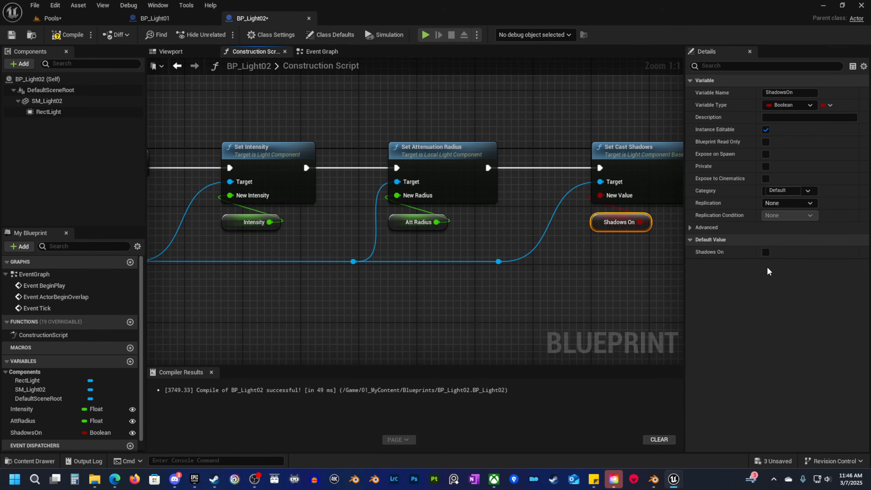
pyautogui.click(766, 252)
pyautogui.click(68, 35)
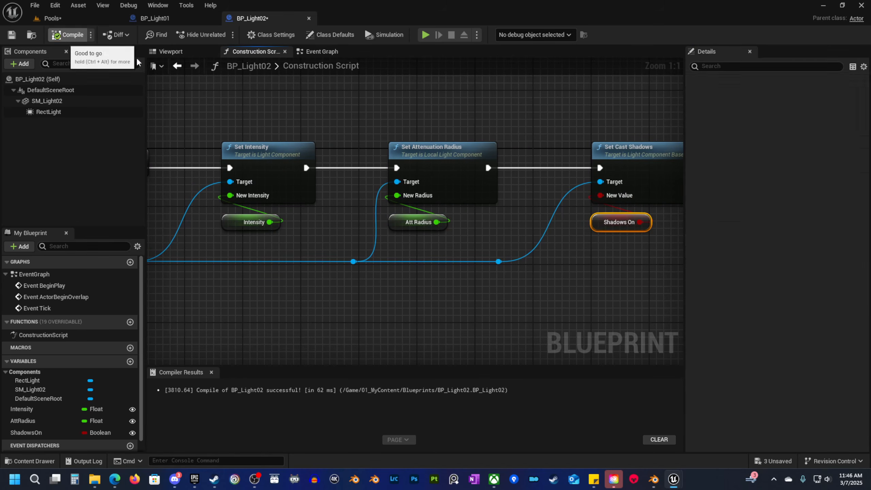
pyautogui.click(11, 34)
pyautogui.click(51, 18)
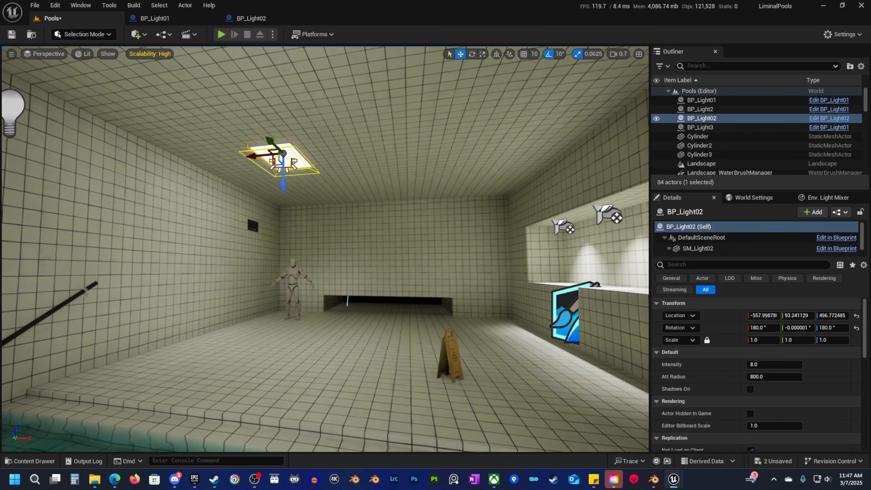
# Try other Intensity values on the BP_Light02 placed in the level and undo the intensity edit.
pyautogui.moveTo(287, 216); pyautogui.dragTo(287, 216, button='right')
pyautogui.click(247, 19)
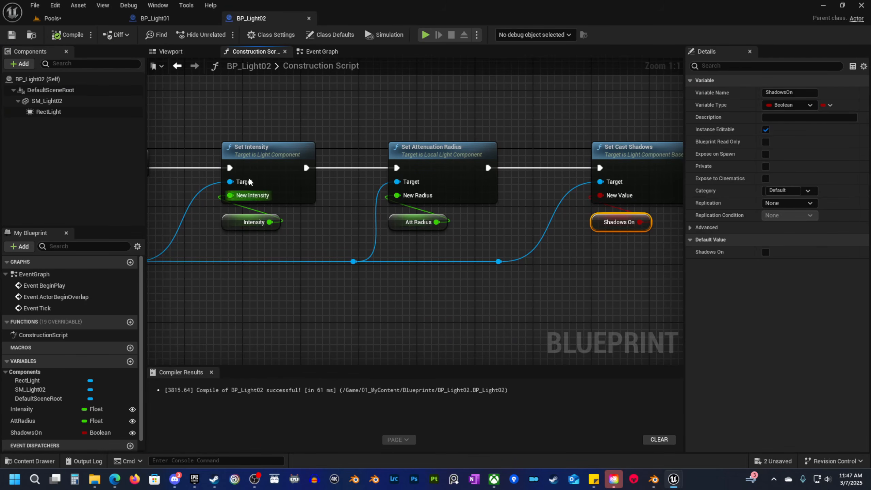
pyautogui.click(51, 18)
pyautogui.moveTo(390, 225); pyautogui.dragTo(390, 225, button='right')
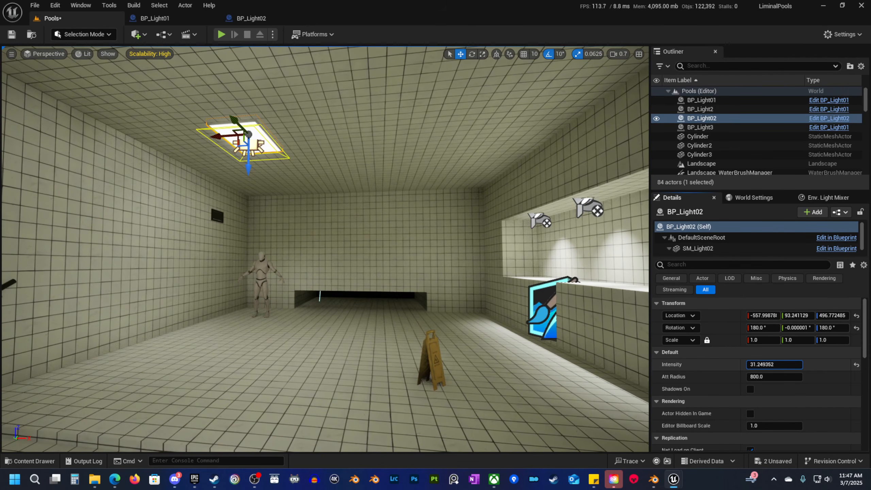
pyautogui.moveTo(774, 364); pyautogui.dragTo(776, 364)
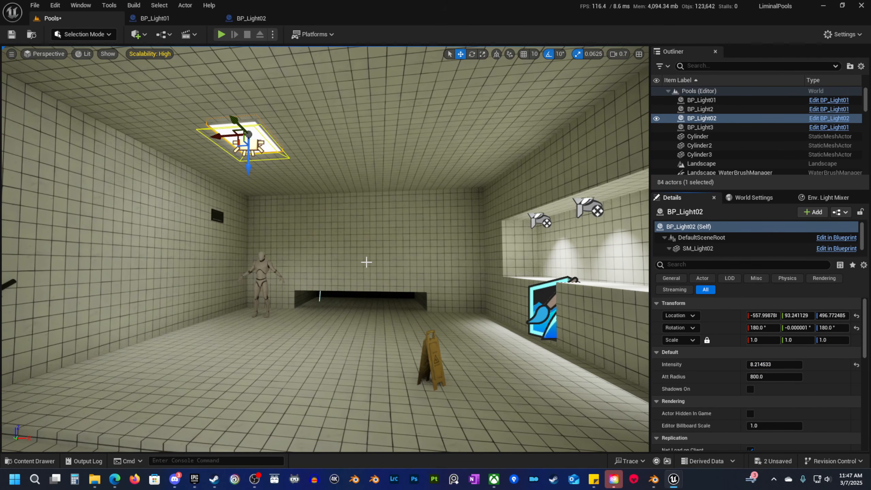
pyautogui.hotkey('ctrl', 'z')
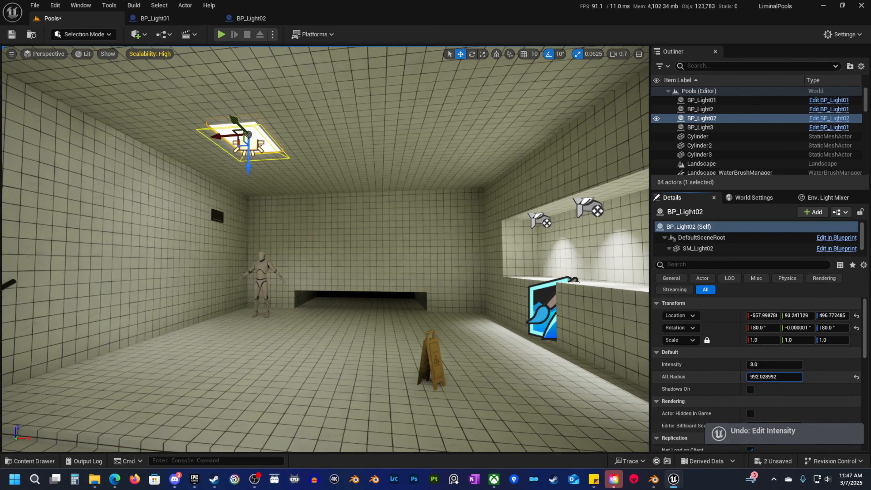
# Adjust the Att Radius of the placed BP_Light02 to about 811.55 while checking the lighting in the room.
pyautogui.moveTo(775, 377); pyautogui.dragTo(772, 377)
pyautogui.moveTo(293, 216); pyautogui.dragTo(269, 216, button='right')
pyautogui.press('w')
pyautogui.press('d')
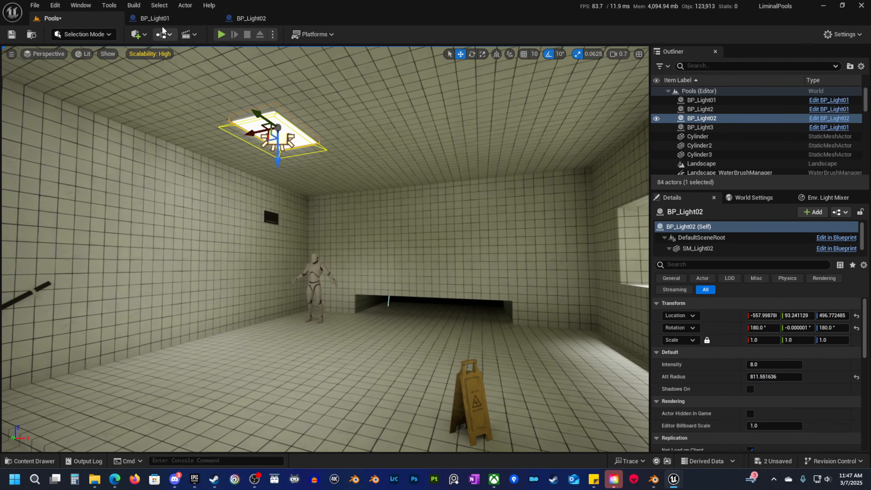
# Change the RectLight component's intensity units to Candelas in BP_Light02, compile, and return to the Pools level.
pyautogui.click(268, 22)
pyautogui.click(190, 54)
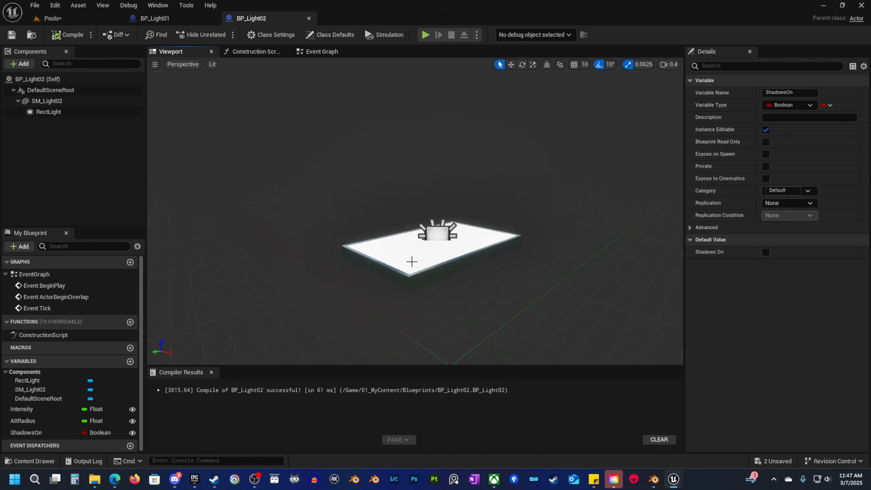
pyautogui.click(438, 229)
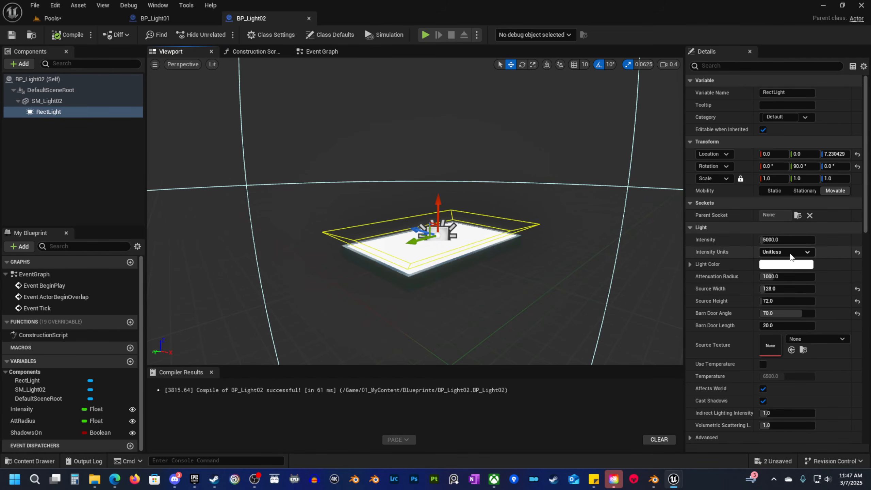
pyautogui.click(776, 252)
pyautogui.click(782, 270)
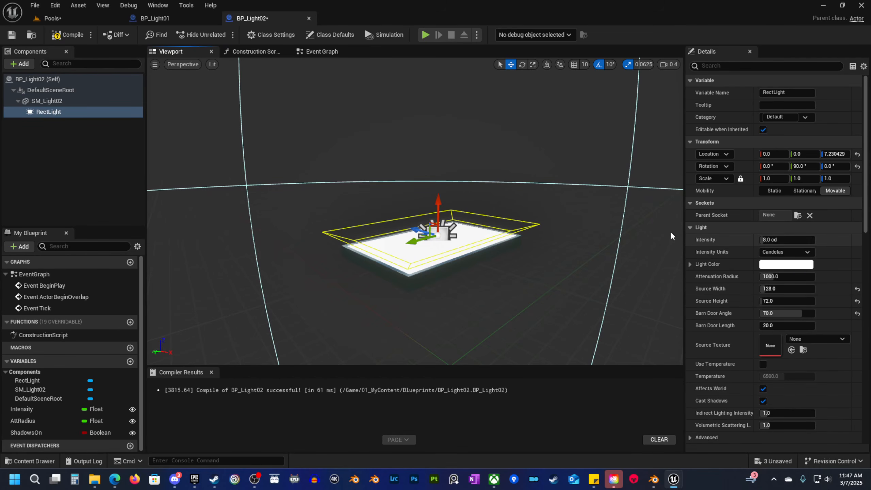
pyautogui.click(80, 36)
pyautogui.click(86, 17)
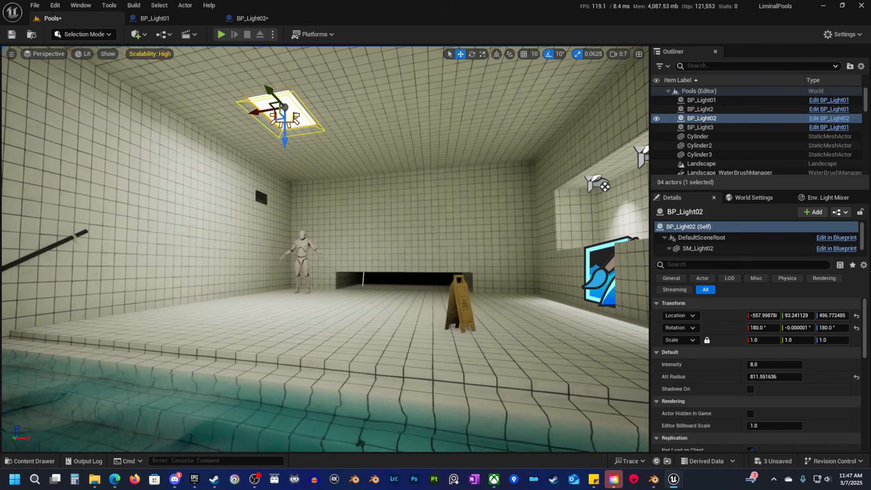
# Duplicate the BP_Light02 ceiling panel sideways along the ceiling and check the room with the editor icons hidden.
pyautogui.moveTo(307, 208); pyautogui.dragTo(306, 182, button='right')
pyautogui.moveTo(216, 128)
pyautogui.mouseDown(button='right')
pyautogui.moveTo(247, 129)
pyautogui.moveTo(217, 127)
pyautogui.mouseUp(button='right')
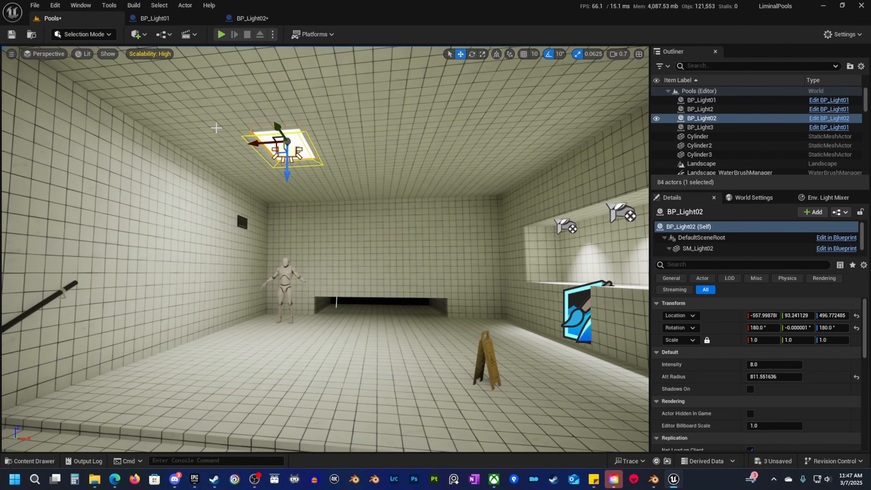
pyautogui.keyDown('alt'); pyautogui.moveTo(258, 147); pyautogui.dragTo(448, 147); pyautogui.keyUp('alt')
pyautogui.moveTo(448, 147)
pyautogui.mouseDown(button='right')
pyautogui.moveTo(464, 147)
pyautogui.moveTo(428, 168)
pyautogui.moveTo(432, 148)
pyautogui.mouseUp(button='right')
pyautogui.press('g')
pyautogui.moveTo(457, 223); pyautogui.dragTo(670, 202, button='right')
pyautogui.press('g')
pyautogui.press('g')
pyautogui.scroll(-1, 456, 222)
pyautogui.scroll(-1, 457, 223)
# Duplicate the wall vent and place the copy on the opposite wall between the lit recess and the rounded corner.
pyautogui.click(222, 170)
pyautogui.moveTo(222, 171); pyautogui.dragTo(313, 173, button='right')
pyautogui.press('s')
pyautogui.keyDown('alt'); pyautogui.moveTo(65, 162); pyautogui.dragTo(66, 162); pyautogui.keyUp('alt')
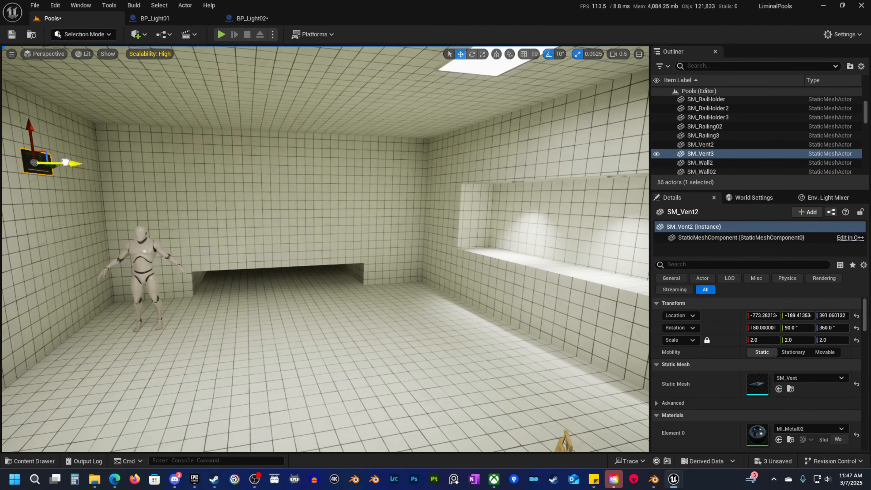
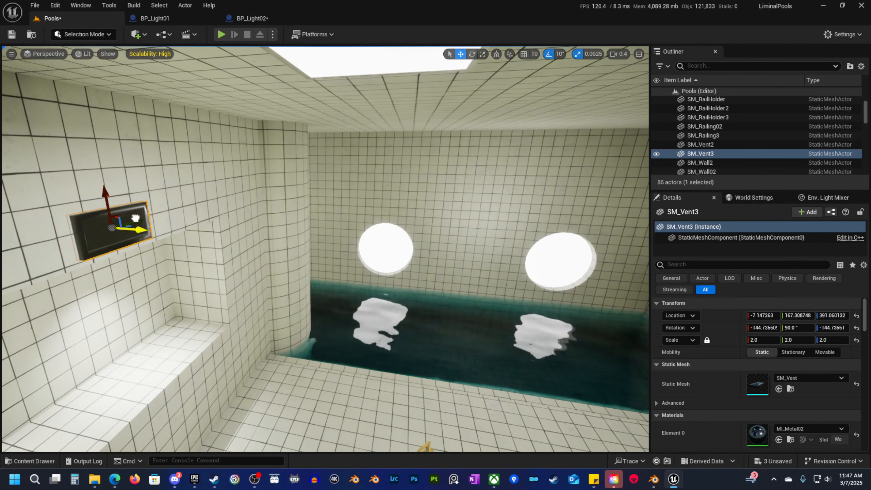
pyautogui.press('f')
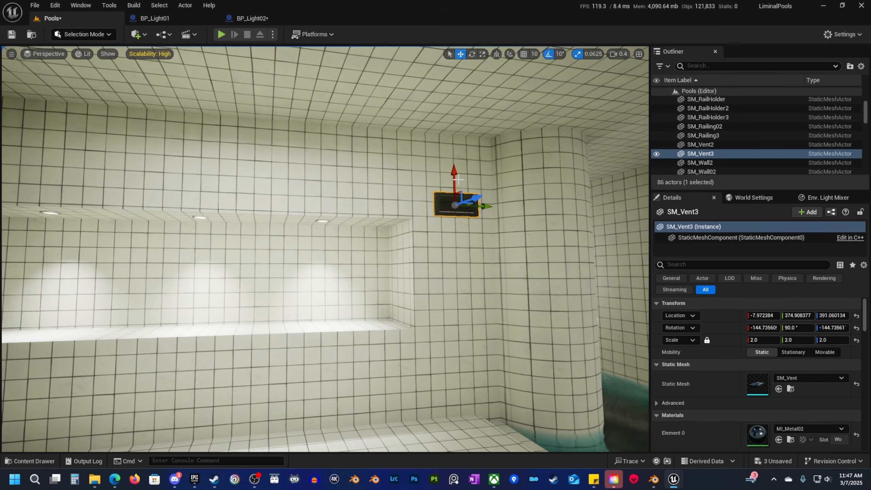
# Adjust the duplicated vent's position on the wall to about X -9.5 and Z 417.9, checking it up close.
pyautogui.press('Escape')
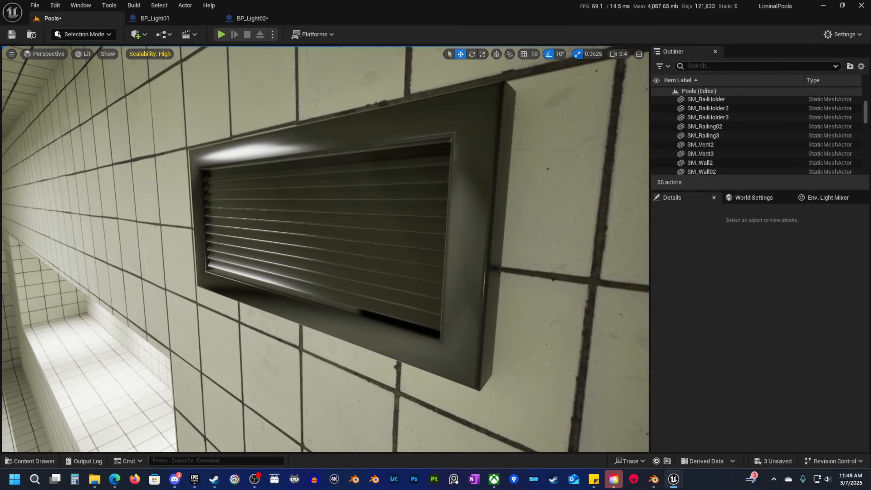
pyautogui.click(329, 227)
pyautogui.press('q')
pyautogui.moveTo(330, 227); pyautogui.dragTo(323, 206, button='right')
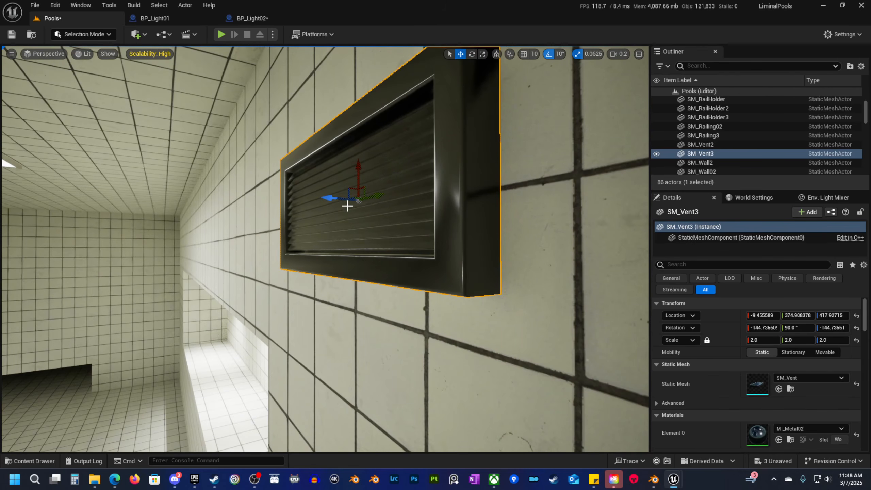
# Rotate the original vent, SM_Vent2, 180 degrees so that its slats are flipped.
pyautogui.moveTo(347, 206); pyautogui.dragTo(332, 185, button='right')
pyautogui.scroll(1, 334, 165)
pyautogui.scroll(2, 330, 171)
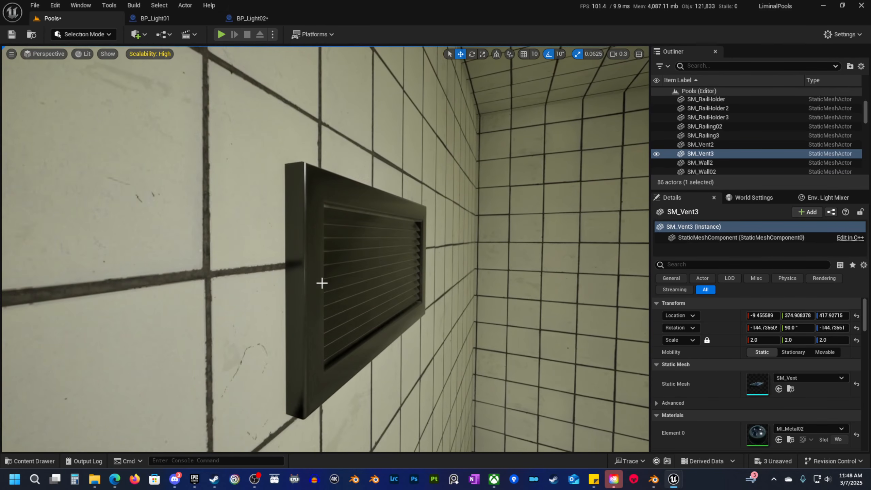
pyautogui.click(322, 283)
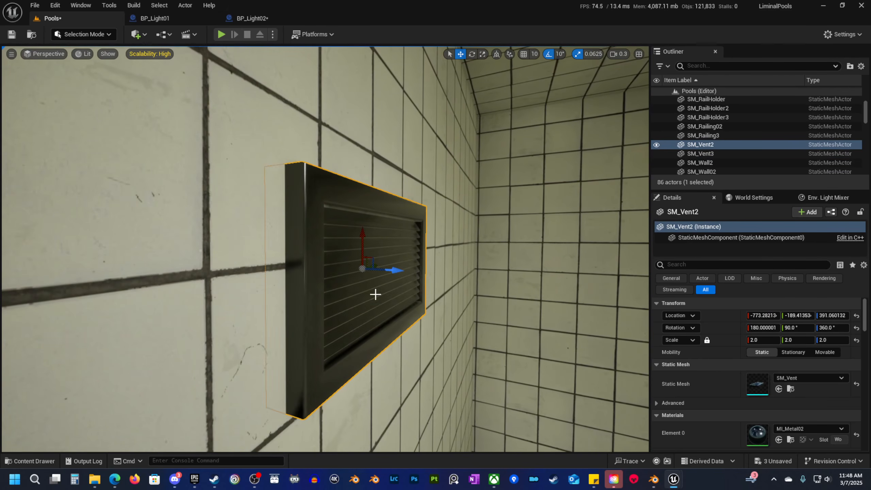
pyautogui.moveTo(375, 293); pyautogui.dragTo(456, 312, button='right')
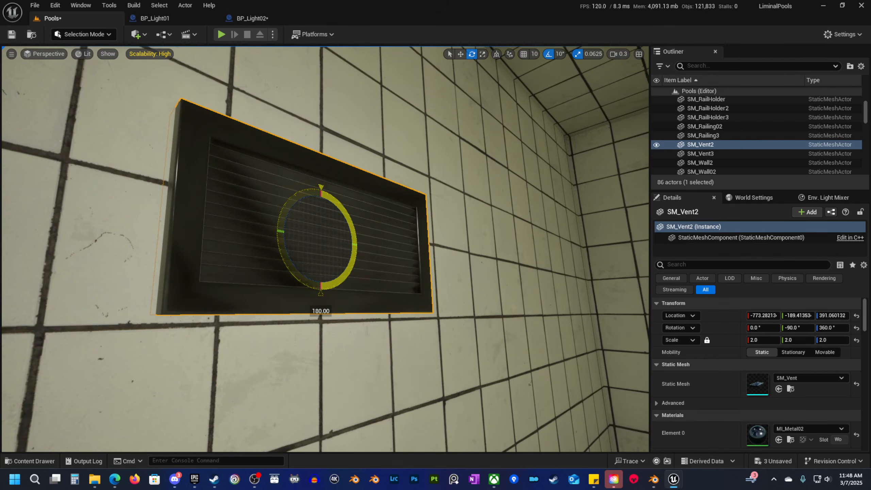
pyautogui.moveTo(387, 335); pyautogui.dragTo(387, 334, button='right')
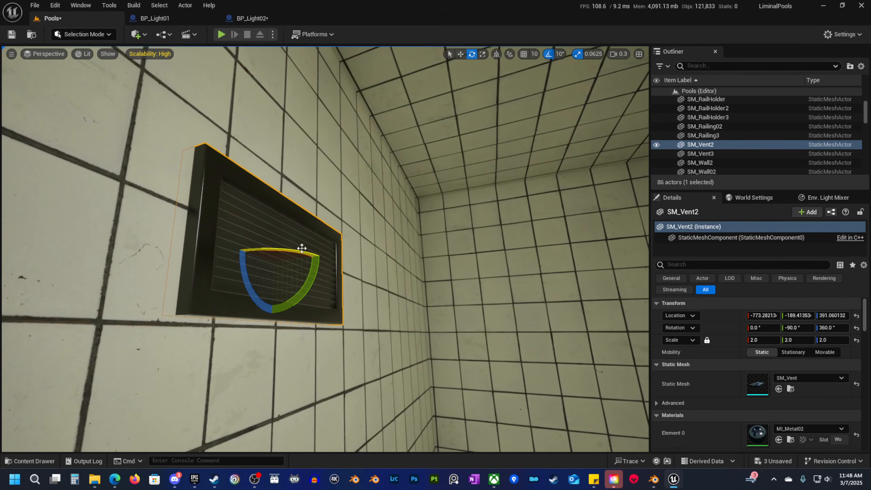
# Rotate the duplicated vent, SM_Vent3, 180 degrees to match the flipped original.
pyautogui.scroll(2, 302, 248)
pyautogui.moveTo(302, 248); pyautogui.dragTo(302, 248, button='right')
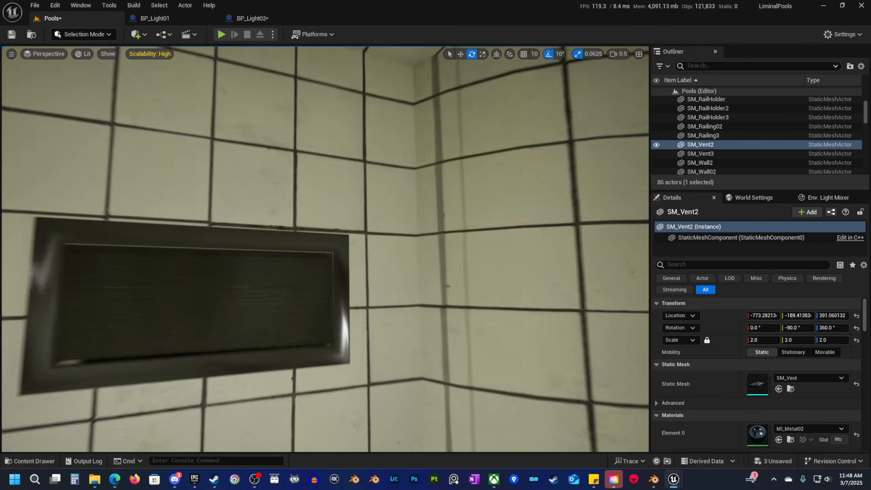
pyautogui.moveTo(330, 177); pyautogui.dragTo(330, 177, button='right')
pyautogui.click(330, 162)
pyautogui.moveTo(377, 288); pyautogui.dragTo(378, 288, button='right')
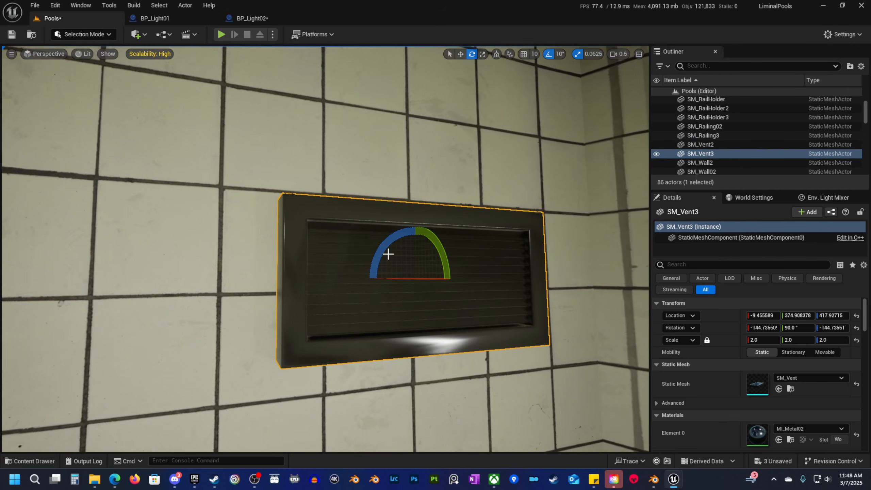
pyautogui.moveTo(415, 223); pyautogui.dragTo(415, 351)
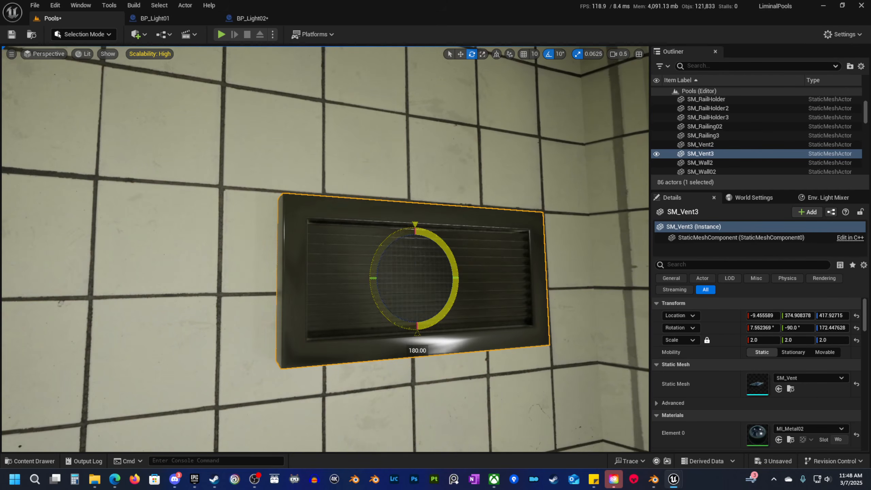
pyautogui.moveTo(415, 350); pyautogui.dragTo(414, 350, button='right')
# Move SM_Vent3 closer to the wall, to about X -6.3.
pyautogui.scroll(-3, 414, 350)
pyautogui.press('w')
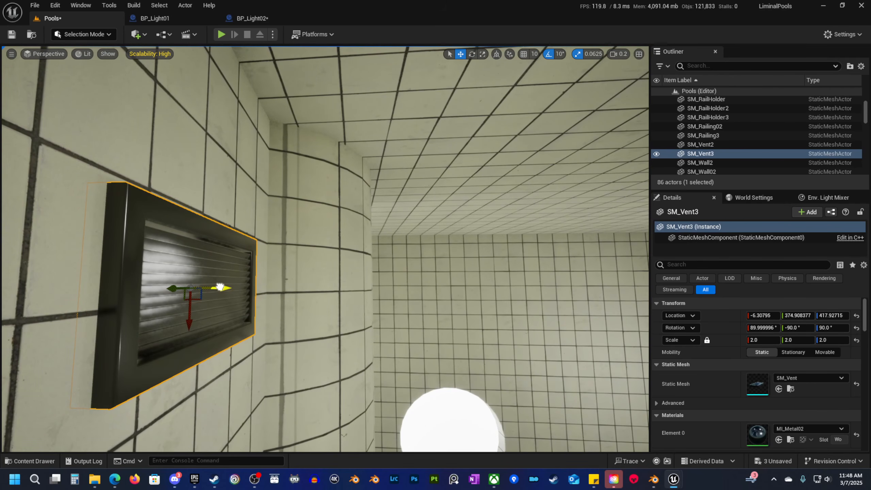
pyautogui.moveTo(220, 287); pyautogui.dragTo(236, 294, button='right')
# Inspect the rotated original vent and play the level briefly to check the pool room.
pyautogui.scroll(2, 219, 287)
pyautogui.click(335, 292)
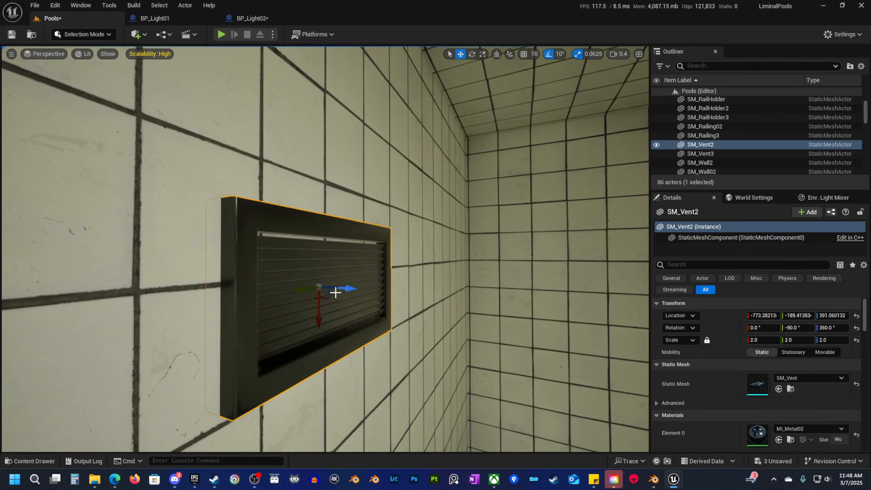
pyautogui.scroll(4, 470, 350)
pyautogui.moveTo(470, 350); pyautogui.dragTo(470, 351, button='right')
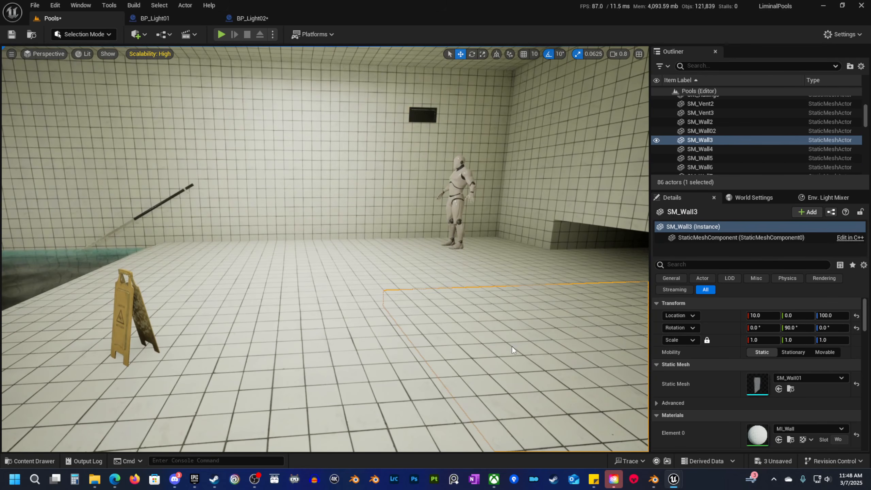
pyautogui.hotkey('alt', 'p')
pyautogui.press('w')
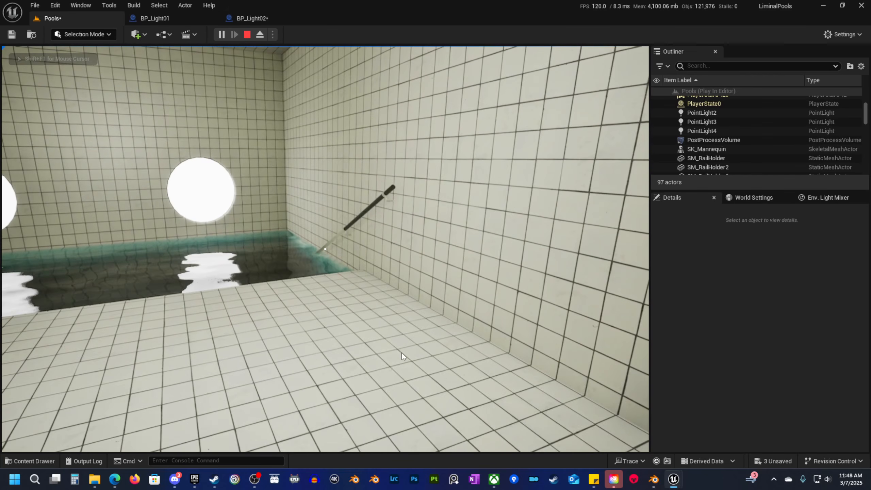
pyautogui.press('Escape')
# Apply SM_Railing3's MI_Metal material to SM_Railing02, the dark upper railing beside the pool.
pyautogui.press('w')
pyautogui.scroll(-3, 378, 212)
pyautogui.moveTo(378, 213); pyautogui.dragTo(443, 209, button='right')
pyautogui.click(378, 212)
pyautogui.press('s')
pyautogui.moveTo(378, 212); pyautogui.dragTo(374, 209, button='right')
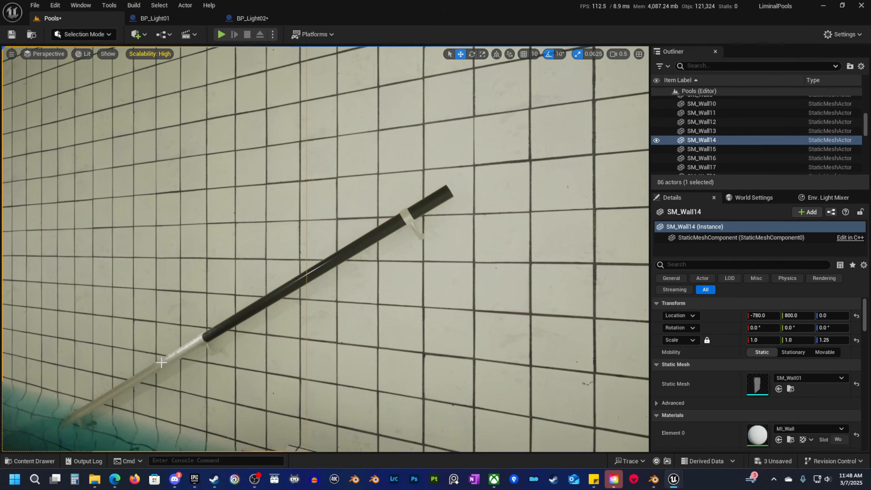
pyautogui.click(164, 367)
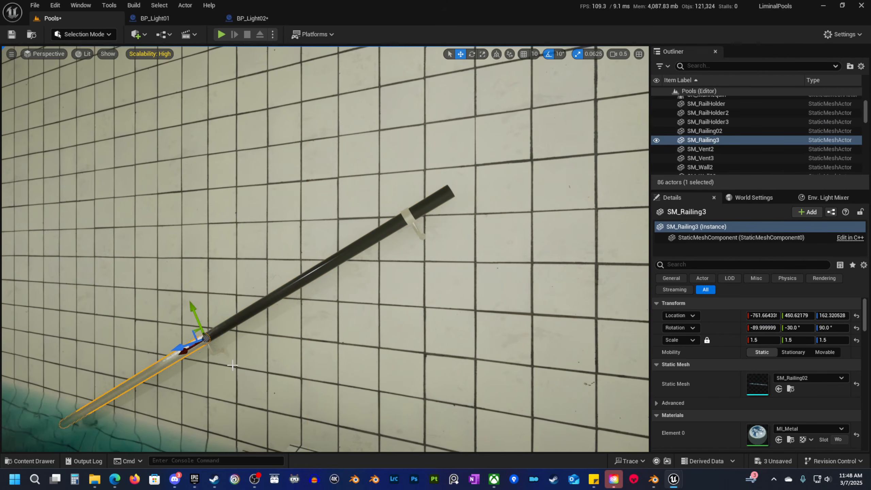
pyautogui.click(790, 440)
pyautogui.click(383, 235)
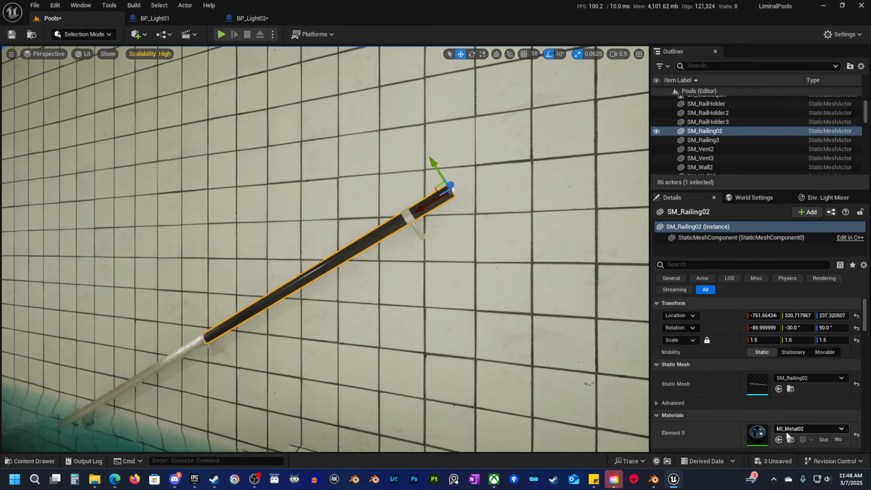
pyautogui.click(779, 440)
pyautogui.press('s')
pyautogui.moveTo(456, 274); pyautogui.dragTo(412, 292, button='right')
pyautogui.scroll(2, 449, 279)
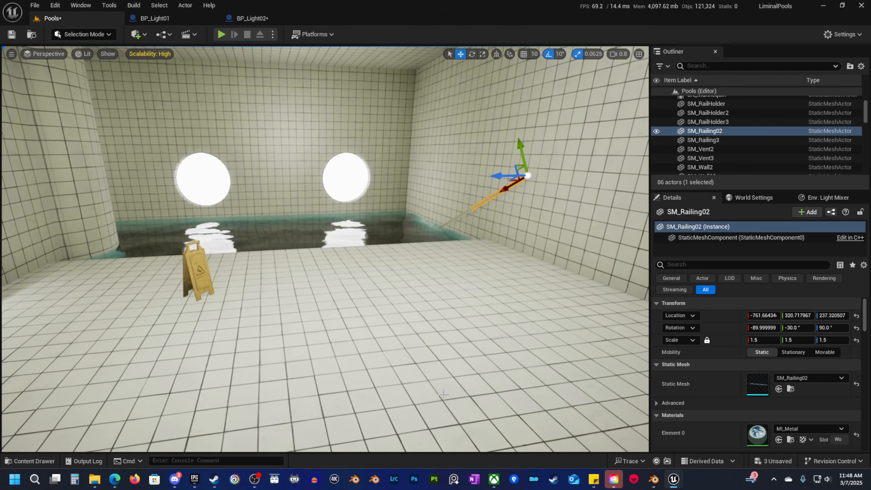
# Play the level from the tiled floor and walk through the room and pool to check railings, vent and lighting.
pyautogui.rightClick(447, 94)
pyautogui.click(478, 386)
pyautogui.click(477, 386)
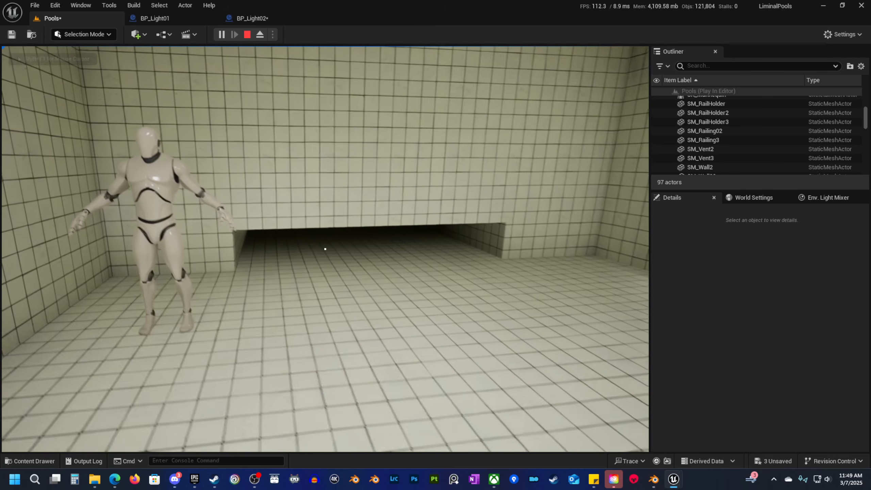
pyautogui.press('w')
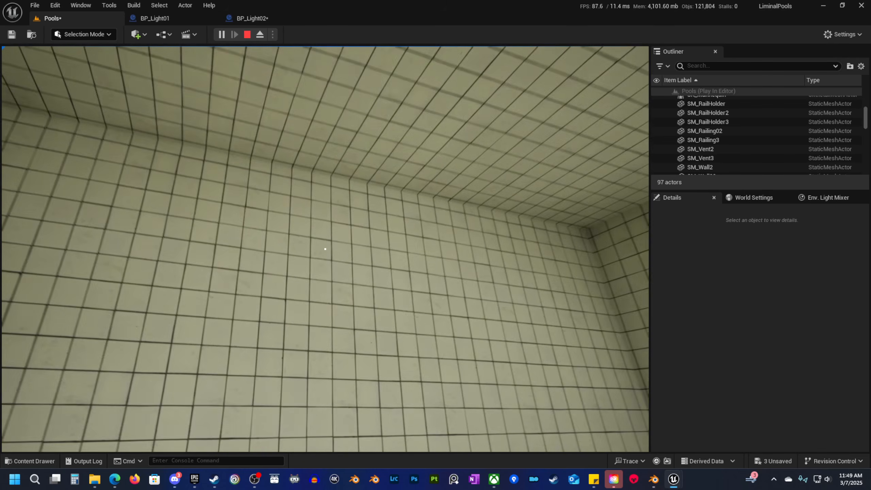
pyautogui.press('w')
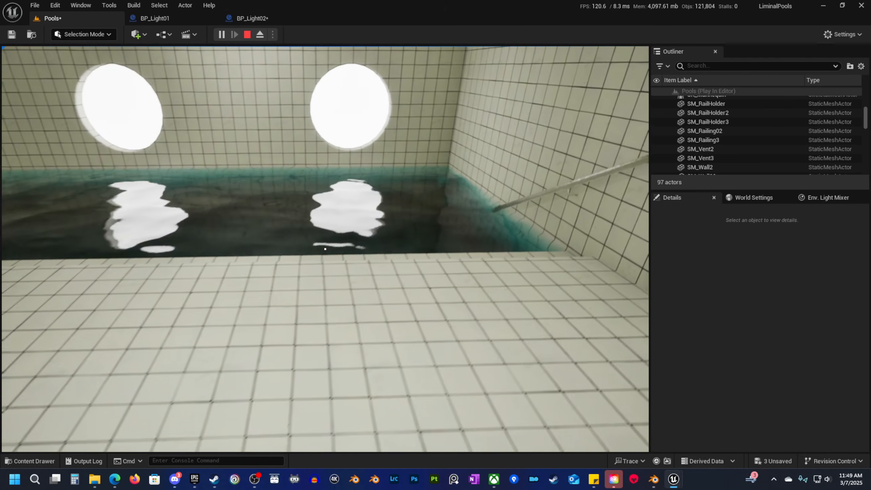
pyautogui.press('w')
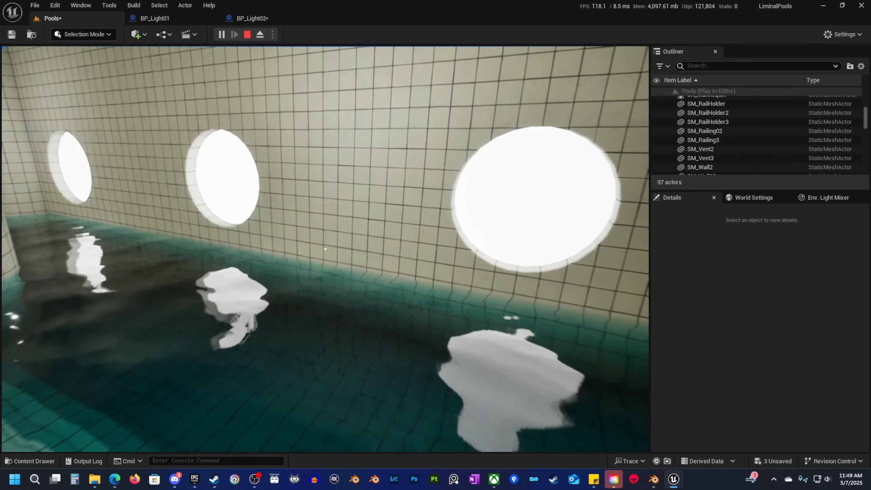
pyautogui.press('w')
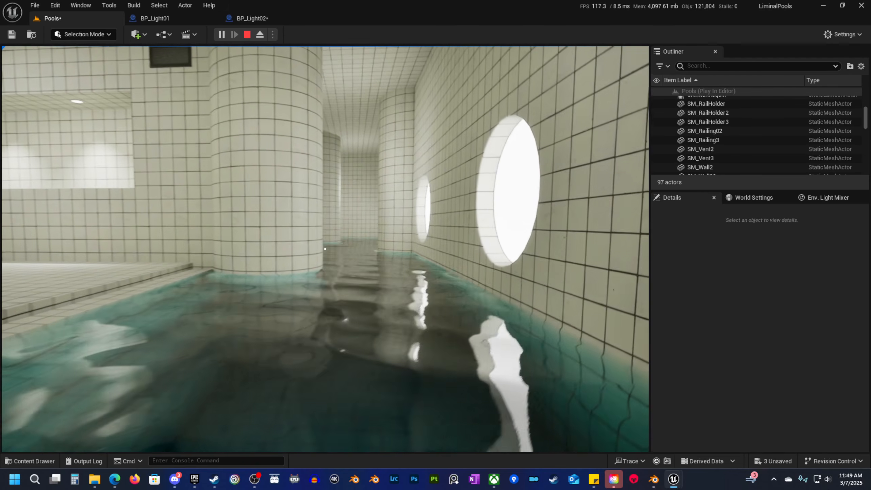
pyautogui.press('w')
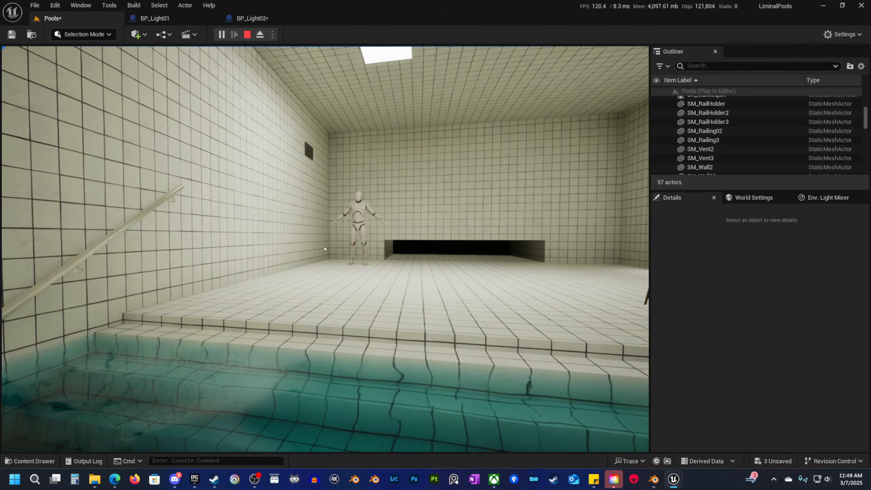
pyautogui.press('w')
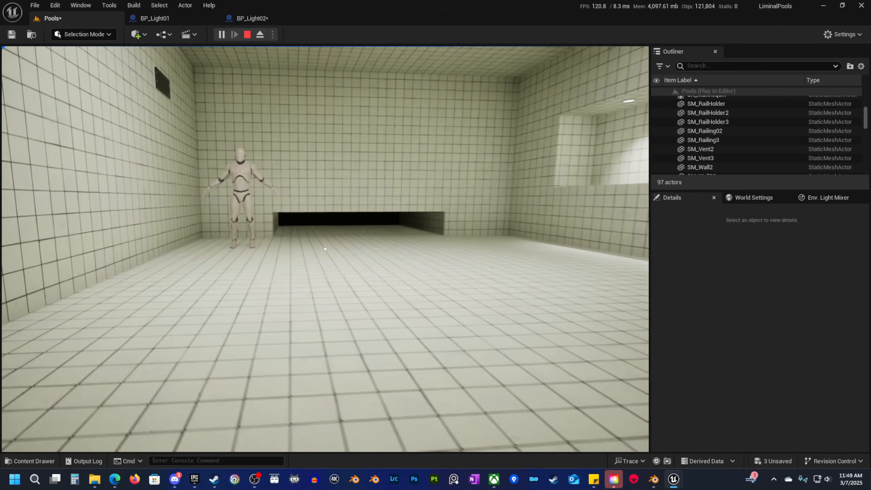
pyautogui.press('s')
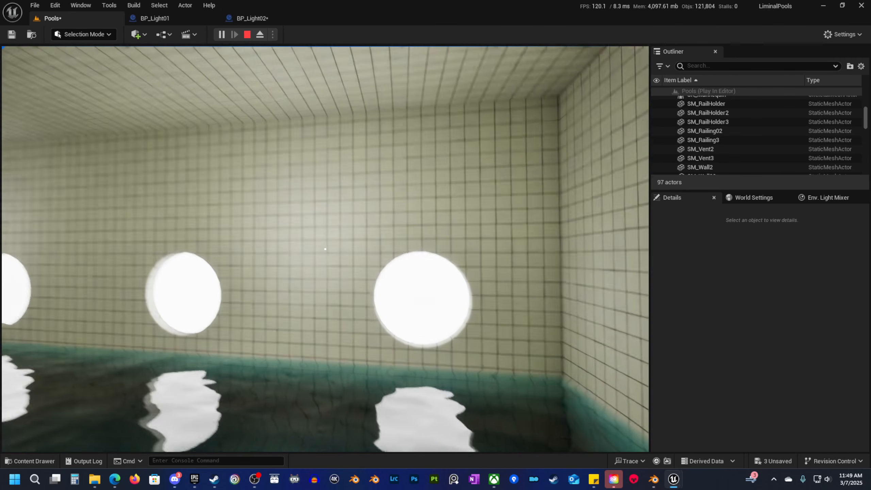
pyautogui.press('s')
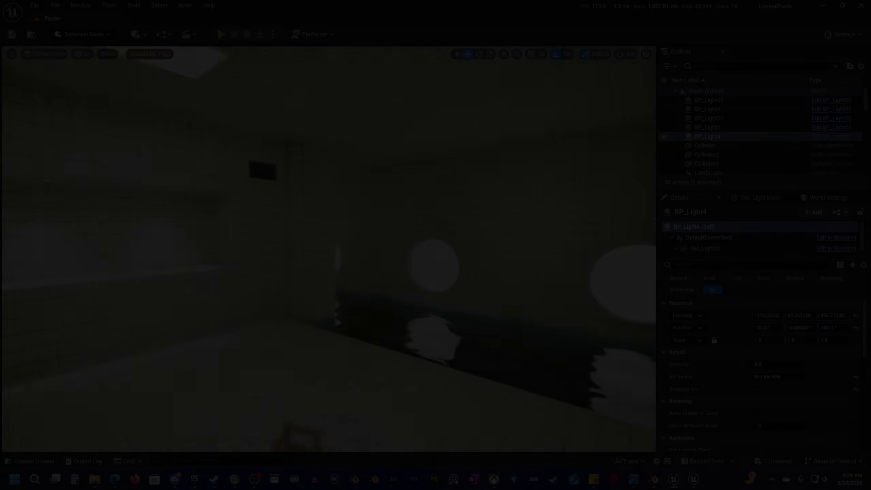
# Delete the tiled wall that closes off the end of the pool channel.
pyautogui.moveTo(329, 249)
pyautogui.mouseDown(button='right')
pyautogui.moveTo(330, 262)
pyautogui.moveTo(329, 237)
pyautogui.moveTo(372, 277)
pyautogui.moveTo(366, 268)
pyautogui.moveTo(294, 271)
pyautogui.moveTo(361, 269)
pyautogui.moveTo(355, 246)
pyautogui.mouseUp(button='right')
pyautogui.press('w')
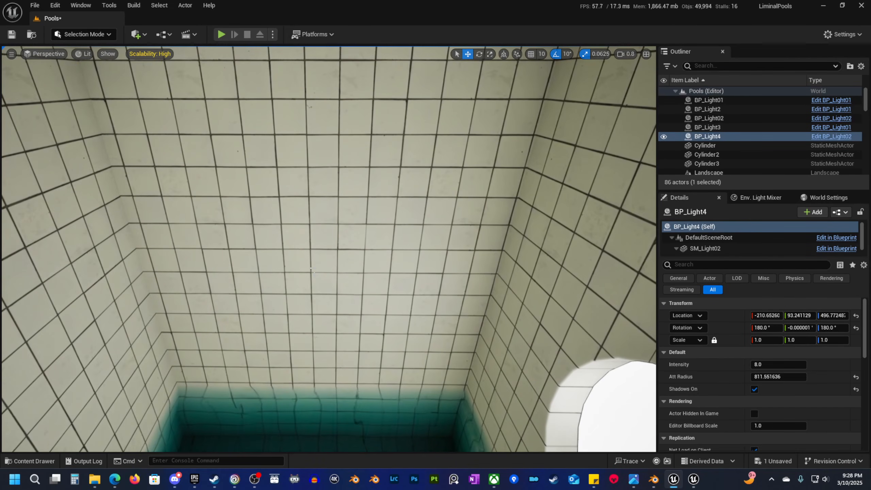
pyautogui.click(310, 273)
pyautogui.moveTo(412, 262); pyautogui.dragTo(415, 264, button='right')
pyautogui.press('Delete')
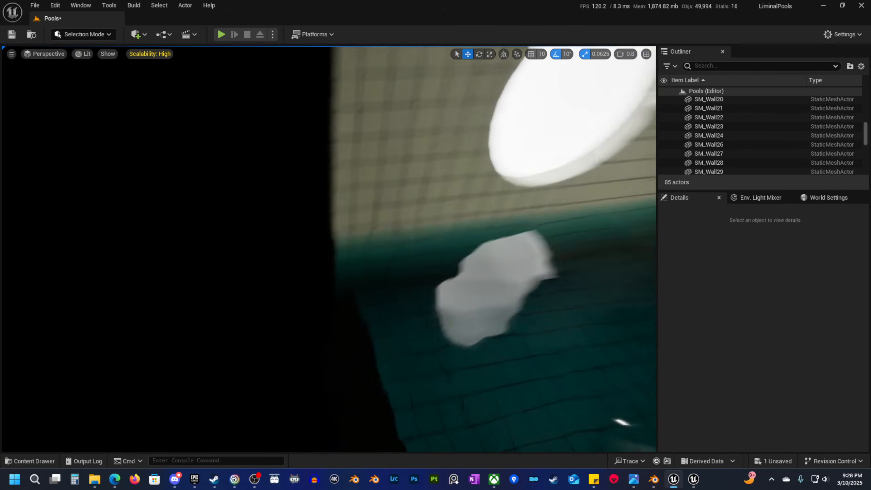
# Duplicate the pool's Stairs mesh, turn the copy 90 degrees and move it to the channel's open end, about X 1080.
pyautogui.moveTo(415, 265)
pyautogui.mouseDown(button='right')
pyautogui.moveTo(443, 271)
pyautogui.moveTo(422, 272)
pyautogui.mouseUp(button='right')
pyautogui.click(357, 258)
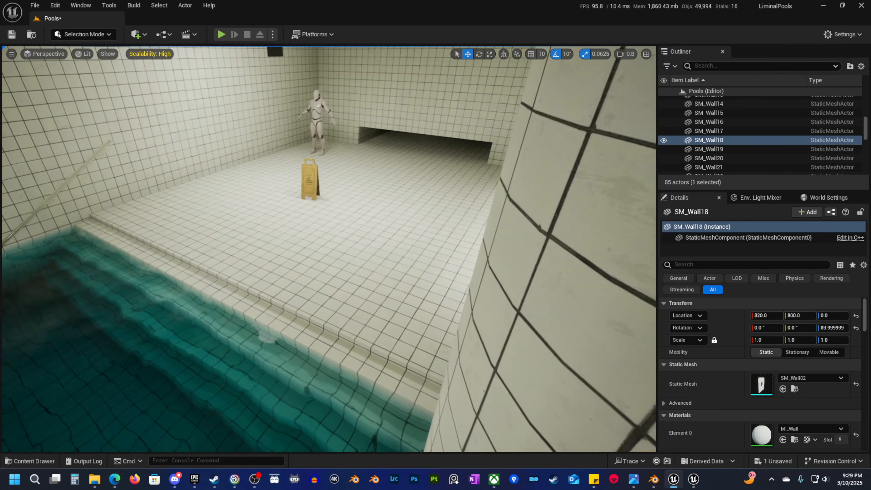
pyautogui.click(263, 344)
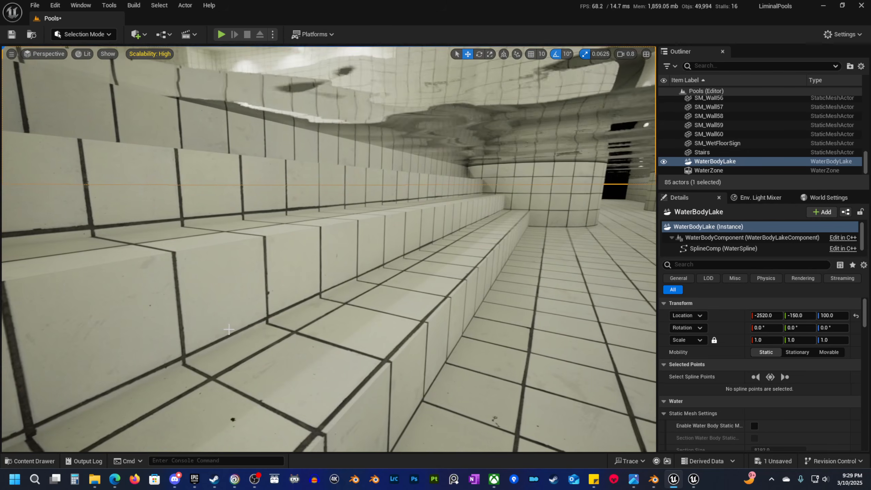
pyautogui.click(229, 330)
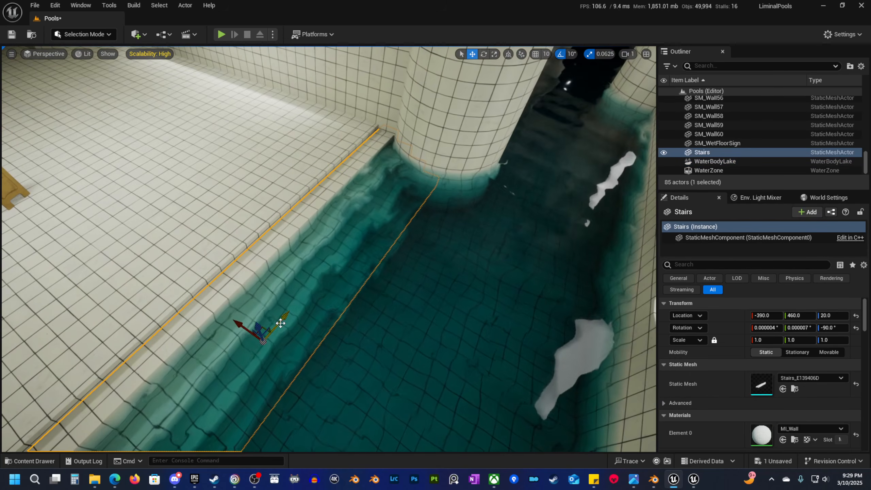
pyautogui.keyDown('alt'); pyautogui.moveTo(280, 323); pyautogui.dragTo(383, 239); pyautogui.keyUp('alt')
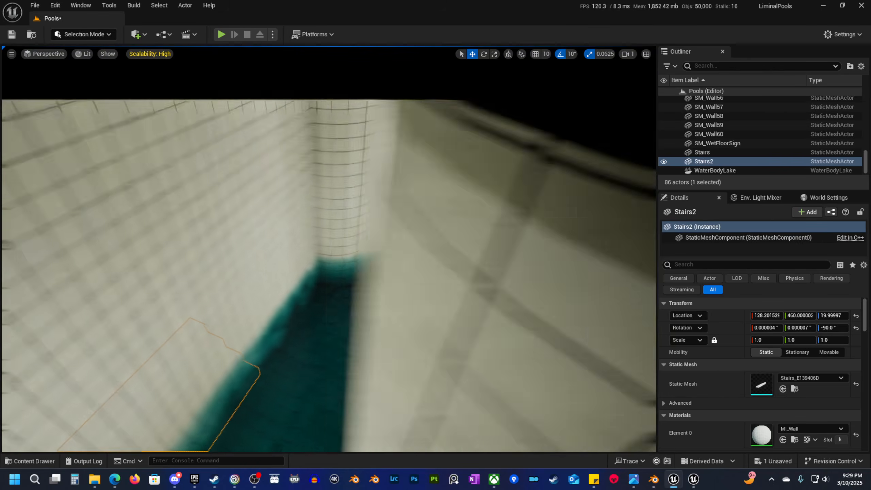
pyautogui.moveTo(284, 321); pyautogui.dragTo(180, 335, button='right')
pyautogui.keyDown('shift'); pyautogui.moveTo(188, 260); pyautogui.dragTo(514, 339); pyautogui.keyUp('shift')
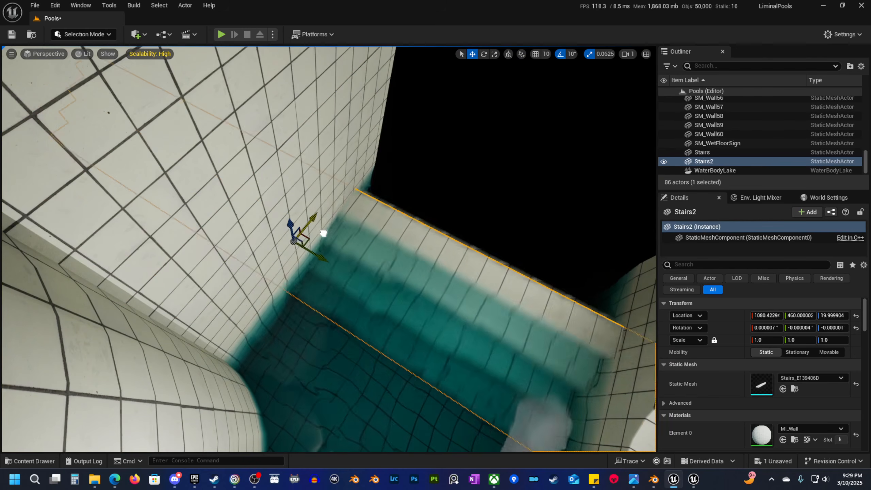
# Scale Stairs2 to 0.4375 along Y and fit it between the channel walls at about X 1132.7, Y 640.8.
pyautogui.moveTo(363, 253); pyautogui.dragTo(288, 285, button='right')
pyautogui.scroll(-1, 384, 247)
pyautogui.moveTo(199, 301); pyautogui.dragTo(273, 301)
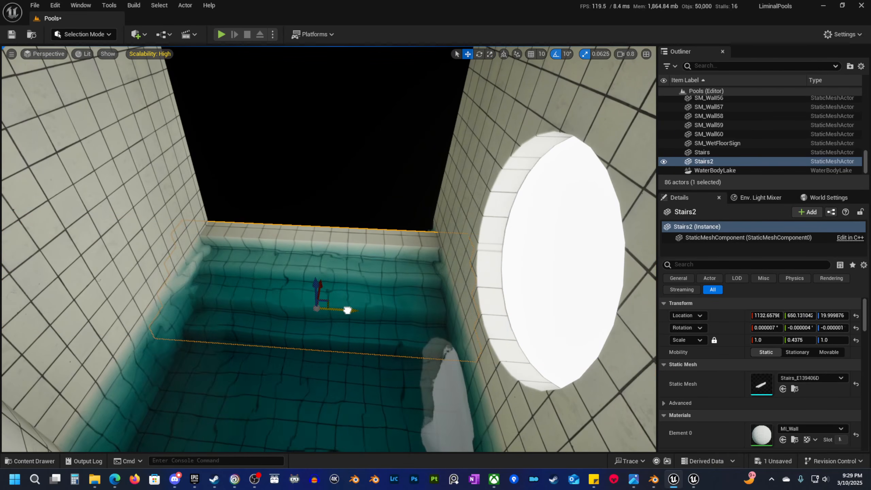
pyautogui.moveTo(342, 310); pyautogui.dragTo(341, 310)
# Lengthen the channel side wall SM_Wall24 beside the new stairs to a Y scale of 1.0625.
pyautogui.moveTo(340, 310); pyautogui.dragTo(638, 309, button='right')
pyautogui.scroll(-2, 408, 311)
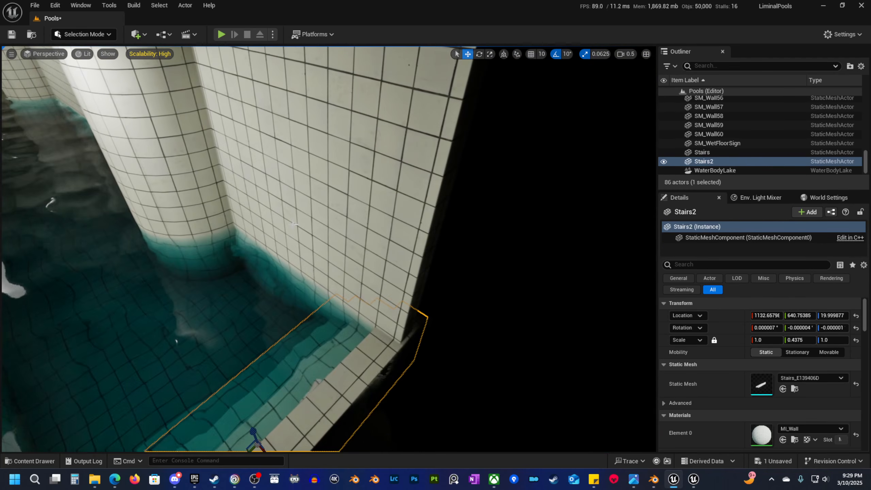
pyautogui.click(367, 272)
pyautogui.moveTo(367, 271); pyautogui.dragTo(443, 292, button='right')
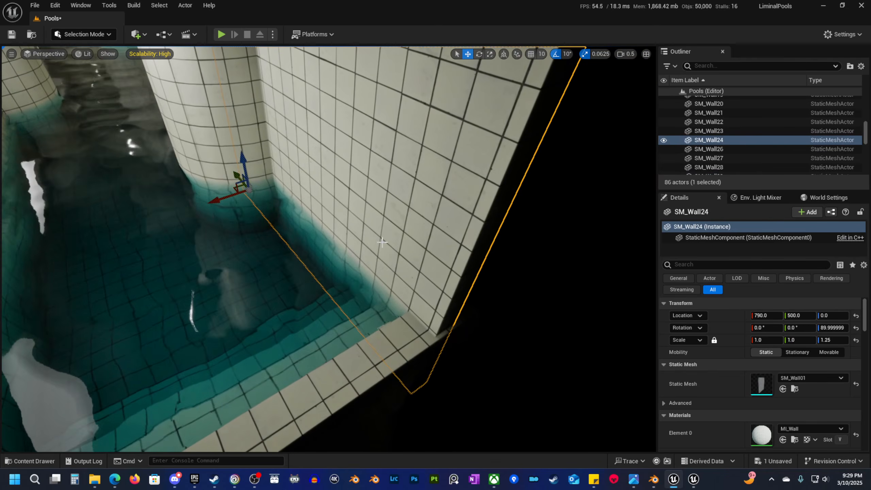
pyautogui.moveTo(379, 238); pyautogui.dragTo(288, 150, button='right')
pyautogui.press('r')
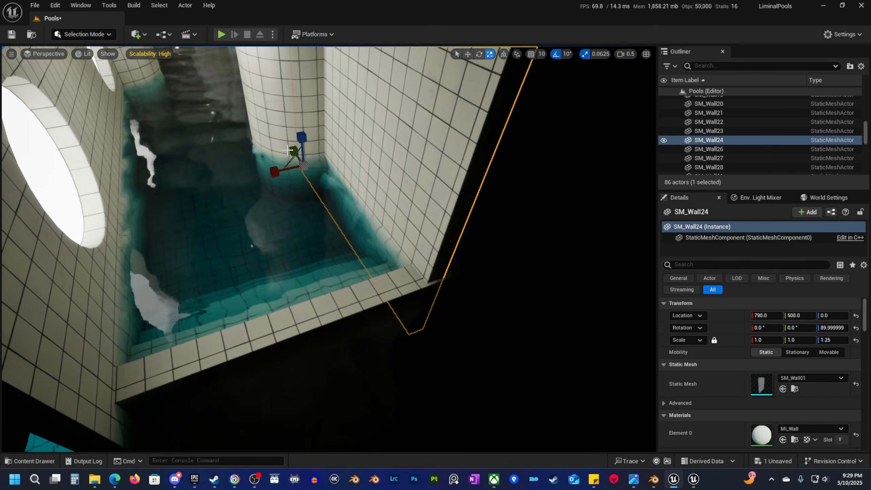
pyautogui.moveTo(291, 151); pyautogui.dragTo(287, 152)
# Duplicate the floor piece SM_Wall9 and carry the copy along the pool towards the channel's open end.
pyautogui.moveTo(287, 152); pyautogui.dragTo(157, 355, button='right')
pyautogui.scroll(3, 190, 128)
pyautogui.press('w')
pyautogui.press('w')
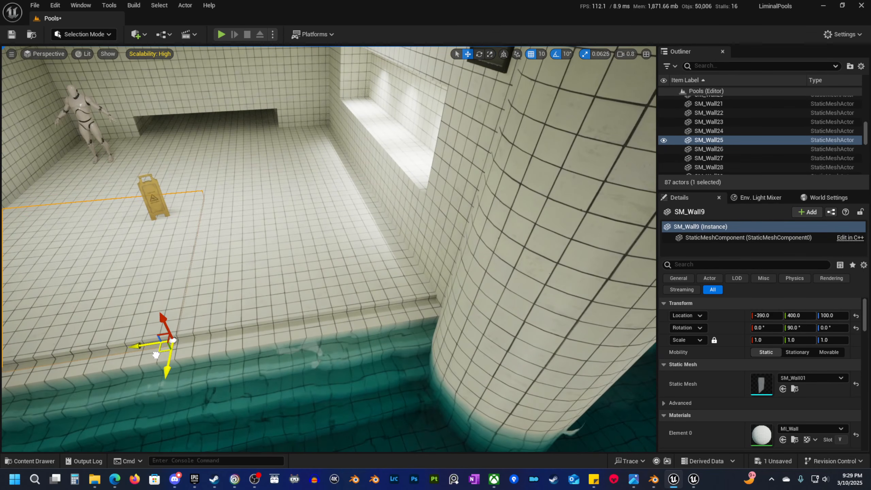
pyautogui.moveTo(586, 340); pyautogui.dragTo(562, 353)
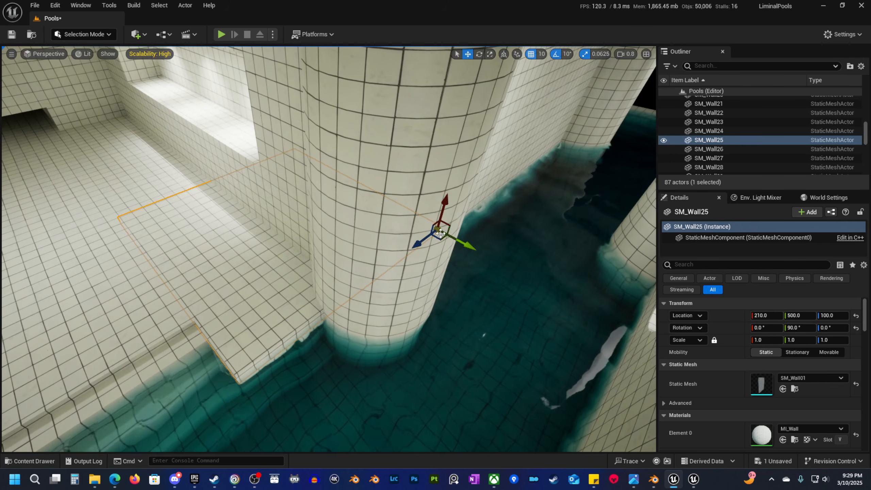
pyautogui.keyDown('shift'); pyautogui.moveTo(439, 241); pyautogui.dragTo(558, 366); pyautogui.keyUp('shift')
# Turn the floor copy SM_Wall25 90 degrees and place it behind the new stairs at X 1190, Y 790, Z 100.
pyautogui.moveTo(308, 378); pyautogui.dragTo(306, 407, button='right')
pyautogui.press('e')
pyautogui.moveTo(324, 409); pyautogui.dragTo(364, 395)
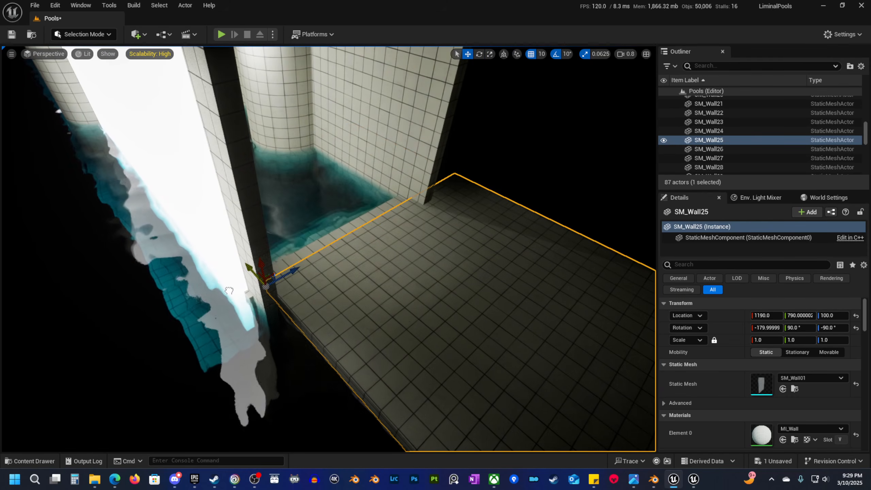
pyautogui.moveTo(229, 291); pyautogui.dragTo(495, 408, button='right')
pyautogui.scroll(-3, 364, 350)
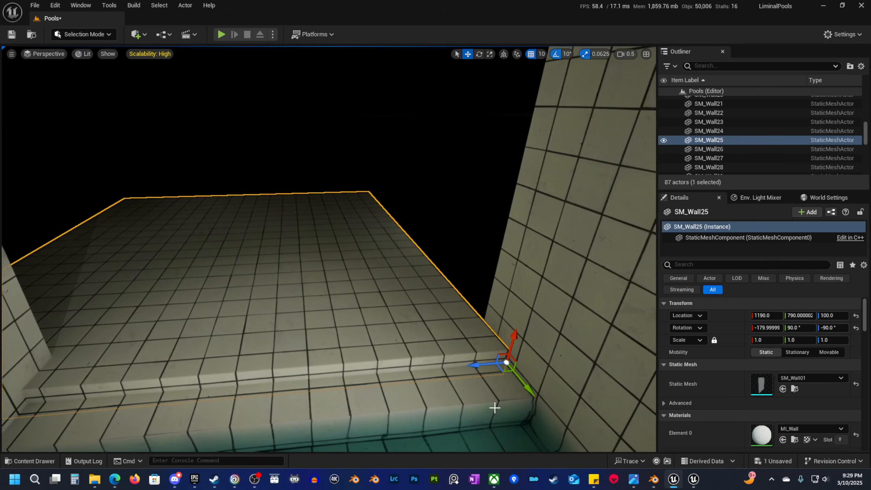
# Duplicate the new floor piece to both sides, at Y 1200 and at about Y 460.
pyautogui.scroll(1, 480, 364)
pyautogui.moveTo(495, 364); pyautogui.dragTo(379, 302, button='right')
pyautogui.scroll(2, 422, 342)
pyautogui.keyDown('alt'); pyautogui.moveTo(361, 286); pyautogui.dragTo(180, 248); pyautogui.keyUp('alt')
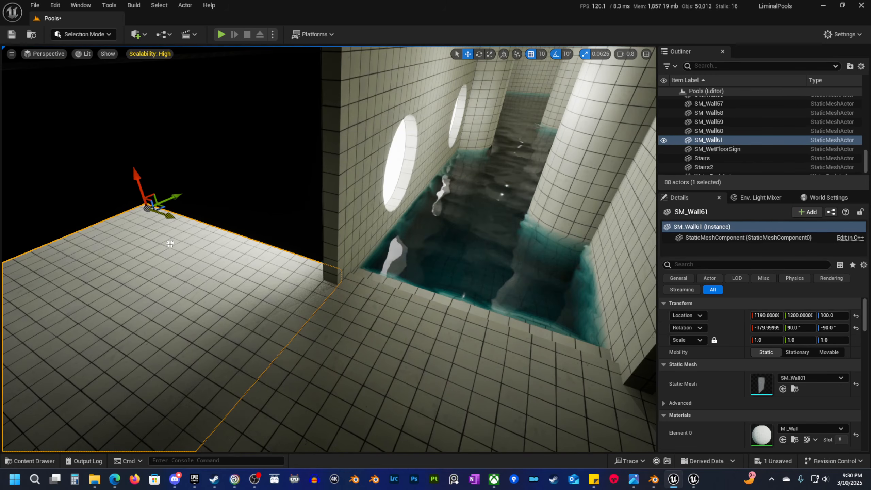
pyautogui.moveTo(170, 244); pyautogui.dragTo(163, 242, button='right')
pyautogui.keyDown('alt'); pyautogui.moveTo(153, 218); pyautogui.dragTo(450, 285); pyautogui.keyUp('alt')
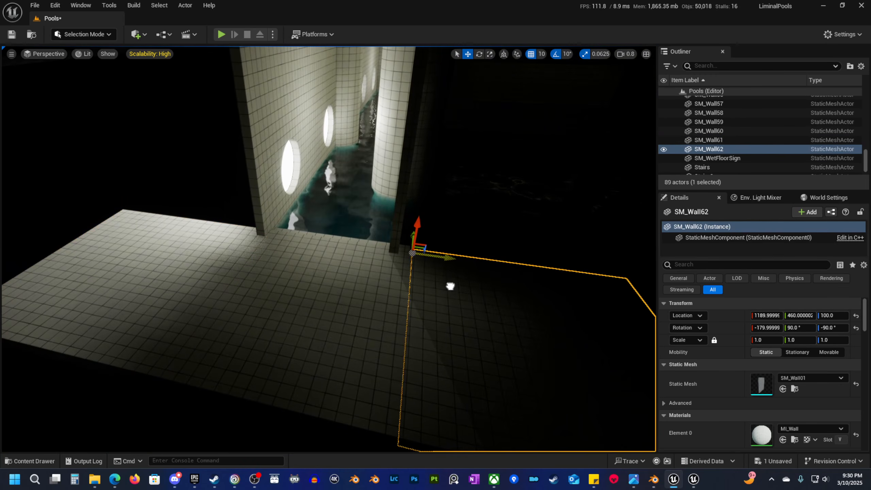
# Duplicate the side wall SM_Wall24 to the channel's end and turn the copy to 0 degrees about Z, perpendicular to the channel.
pyautogui.moveTo(474, 297)
pyautogui.mouseDown(button='right')
pyautogui.moveTo(458, 277)
pyautogui.moveTo(470, 283)
pyautogui.mouseUp(button='right')
pyautogui.click(458, 277)
pyautogui.moveTo(361, 254); pyautogui.dragTo(347, 244, button='right')
pyautogui.keyDown('alt'); pyautogui.moveTo(350, 243); pyautogui.dragTo(369, 369); pyautogui.keyUp('alt')
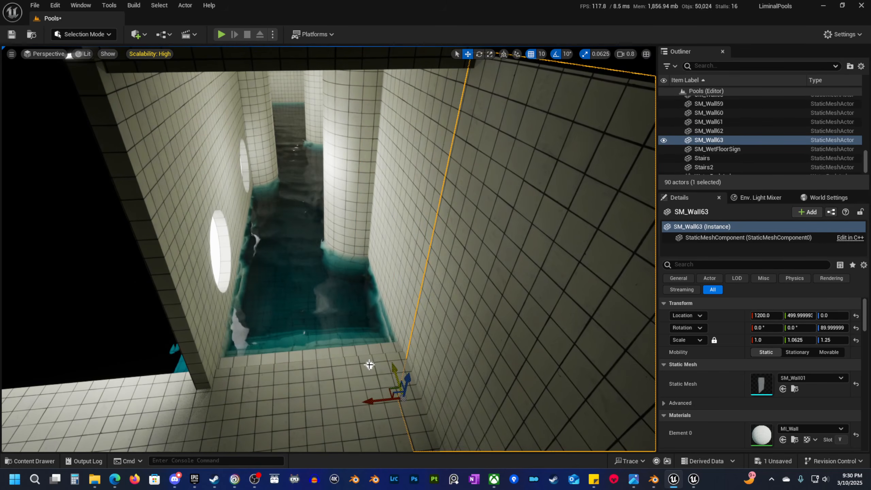
pyautogui.moveTo(369, 365); pyautogui.dragTo(388, 360, button='right')
pyautogui.moveTo(306, 383)
pyautogui.mouseDown()
pyautogui.moveTo(294, 394)
pyautogui.moveTo(321, 389)
pyautogui.mouseUp()
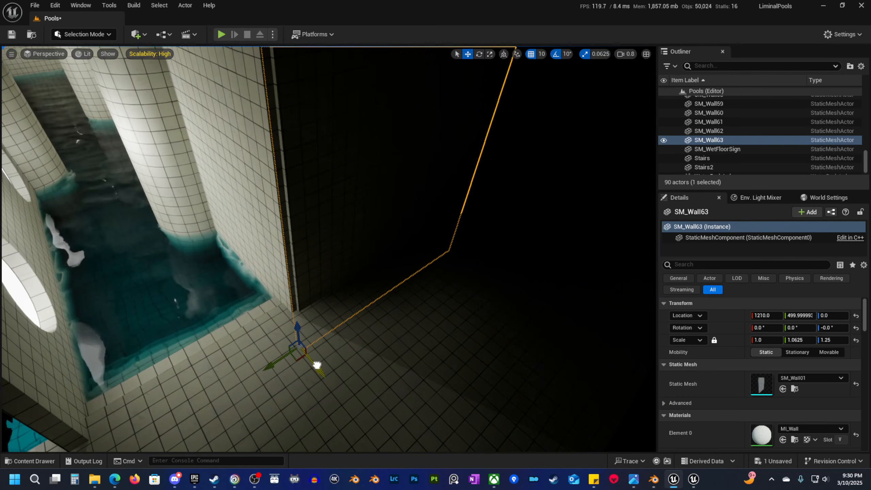
# Examine the corner where SM_Wall63 meets the end of the channel wall.
pyautogui.moveTo(317, 366); pyautogui.dragTo(367, 426, button='right')
pyautogui.press('w')
pyautogui.scroll(-1, 316, 365)
pyautogui.scroll(-1, 350, 354)
pyautogui.press('d')
pyautogui.moveTo(356, 364); pyautogui.dragTo(360, 340, button='right')
pyautogui.press('d')
pyautogui.press('a')
pyautogui.moveTo(219, 182); pyautogui.dragTo(195, 186, button='right')
pyautogui.press('w')
pyautogui.press('s')
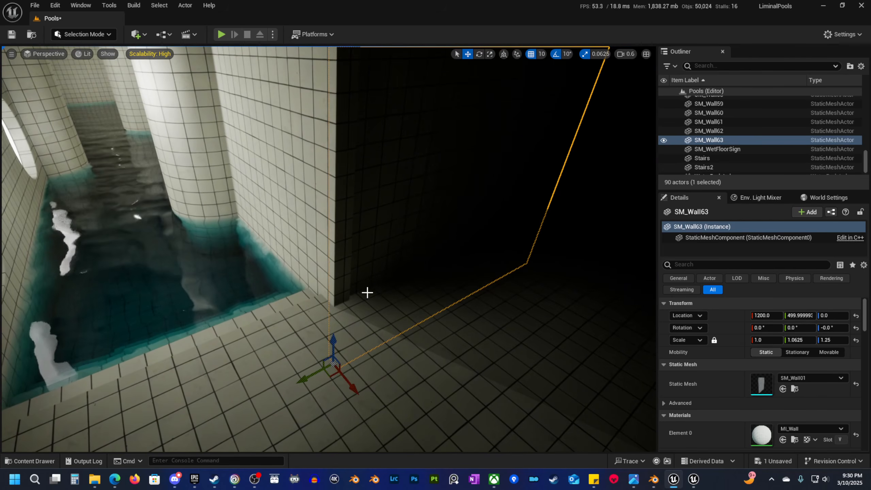
# Duplicate the end wall SM_Wall63 to the opposite side of the channel opening, placing the copy at Y 1230.
pyautogui.press('a')
pyautogui.moveTo(367, 293); pyautogui.dragTo(408, 305, button='right')
pyautogui.press('s')
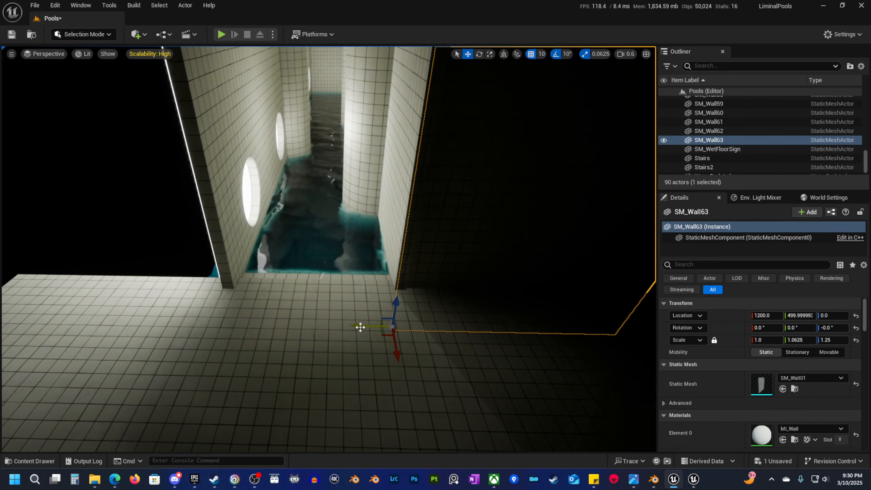
pyautogui.keyDown('alt'); pyautogui.moveTo(360, 327); pyautogui.dragTo(41, 308); pyautogui.keyUp('alt')
pyautogui.moveTo(41, 307); pyautogui.dragTo(7, 301, button='right')
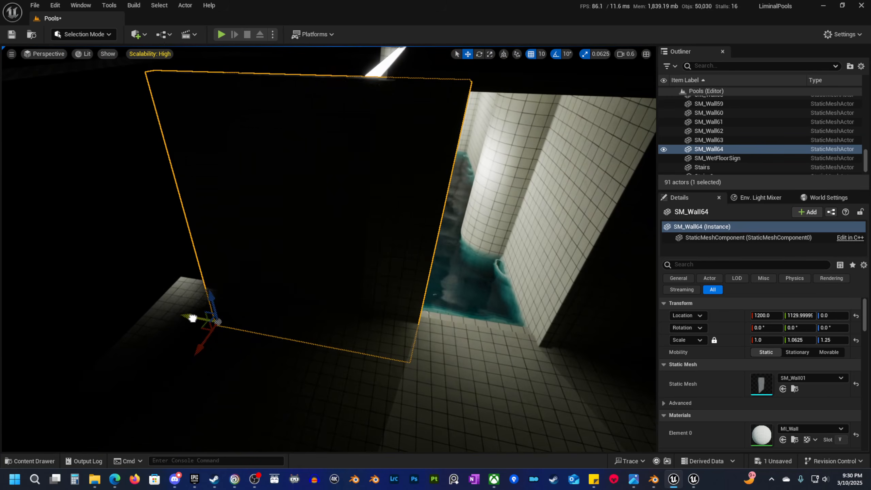
pyautogui.moveTo(192, 318); pyautogui.dragTo(155, 309)
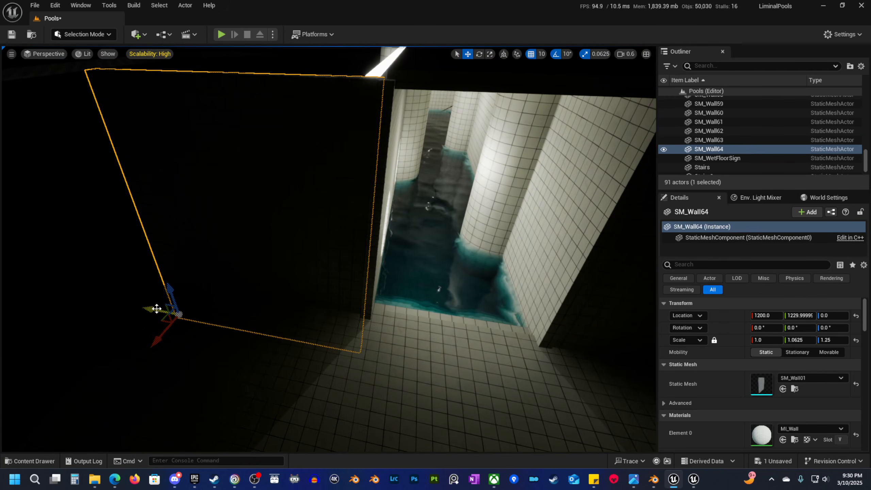
# Show the light icons and duplicate PointLight4 from the channel out over the new room, to X 1700.
pyautogui.press('d')
pyautogui.moveTo(156, 309); pyautogui.dragTo(311, 346, button='right')
pyautogui.press('g')
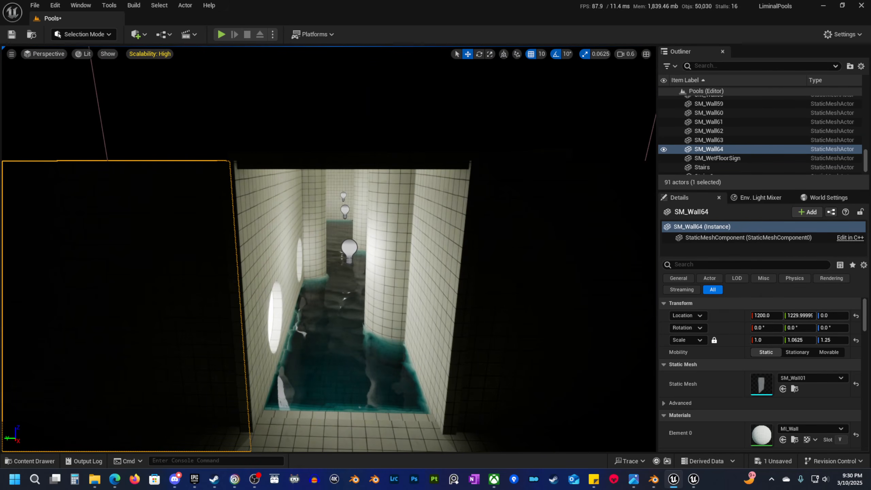
pyautogui.click(350, 248)
pyautogui.moveTo(349, 247); pyautogui.dragTo(247, 278, button='right')
pyautogui.press('d')
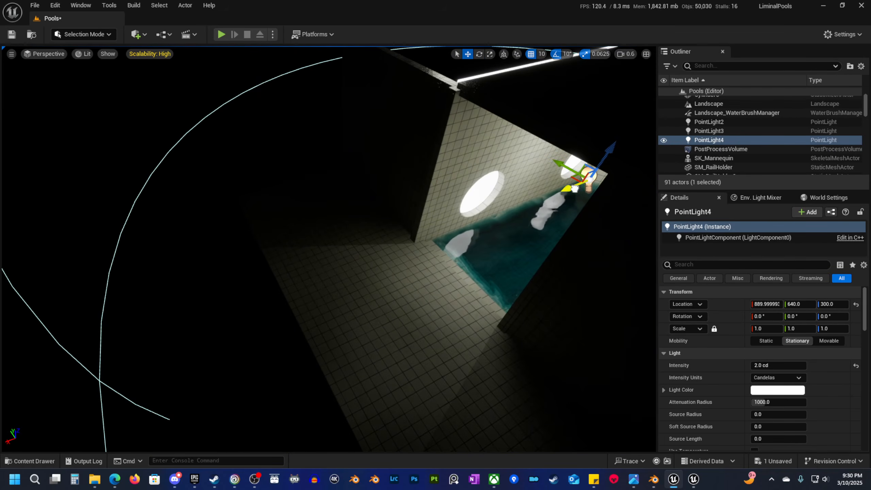
pyautogui.keyDown('alt'); pyautogui.moveTo(575, 189); pyautogui.dragTo(195, 361); pyautogui.keyUp('alt')
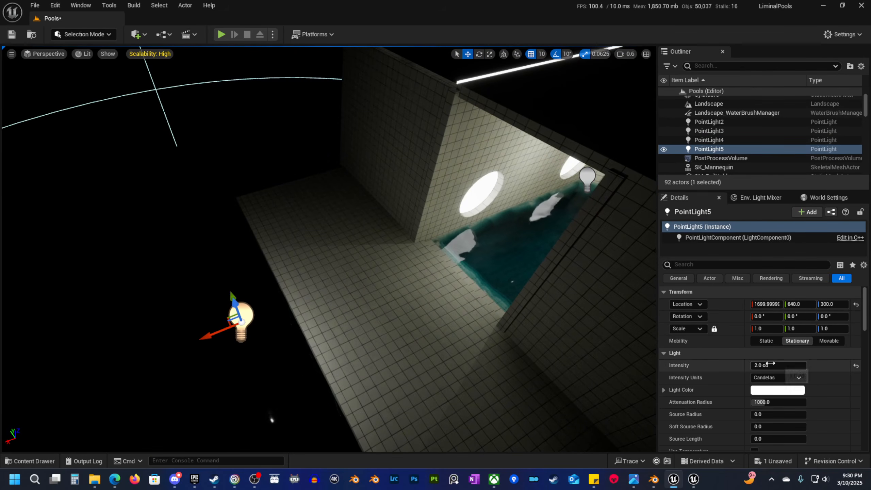
# Increase the new point light's intensity to about 61 cd and raise the light to Z 420.
pyautogui.moveTo(771, 363); pyautogui.dragTo(799, 364)
pyautogui.moveTo(236, 305); pyautogui.dragTo(219, 250)
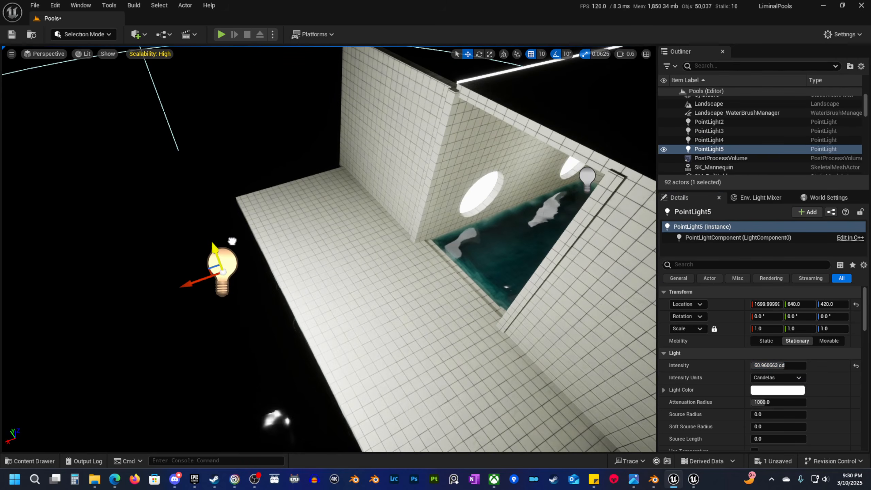
pyautogui.moveTo(219, 250); pyautogui.dragTo(249, 207, button='right')
pyautogui.press('w')
pyautogui.hotkey('alt', 'Tab')
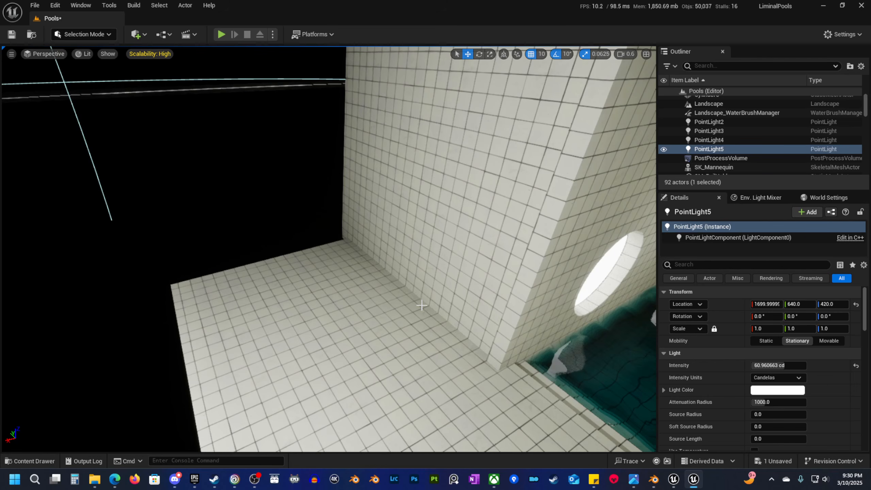
# Duplicate the end wall SM_Wall63 sideways to Y 80 to continue the new room's wall.
pyautogui.moveTo(344, 318); pyautogui.dragTo(448, 304, button='right')
pyautogui.moveTo(350, 219)
pyautogui.mouseDown(button='right')
pyautogui.moveTo(385, 223)
pyautogui.moveTo(305, 223)
pyautogui.moveTo(336, 217)
pyautogui.mouseUp(button='right')
pyautogui.click(350, 220)
pyautogui.keyDown('alt'); pyautogui.moveTo(198, 341); pyautogui.dragTo(363, 332); pyautogui.keyUp('alt')
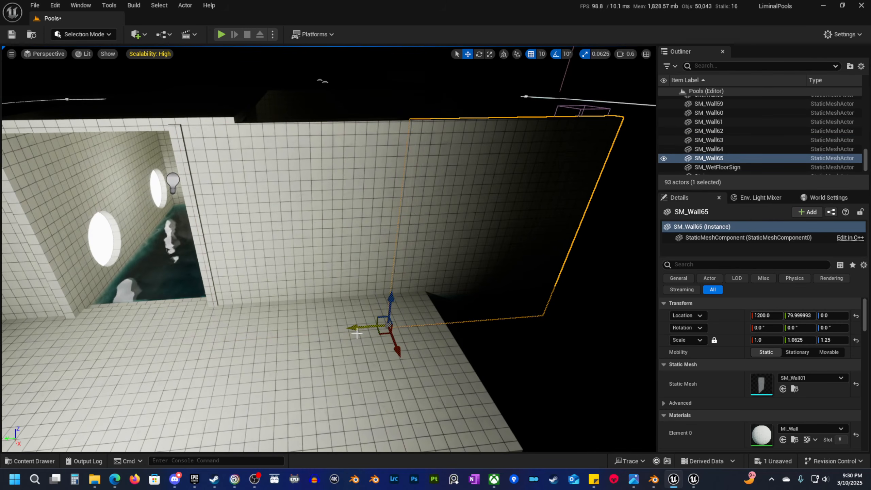
# Duplicate the adjacent floor piece sideways to Y 0, in front of the extended wall.
pyautogui.moveTo(356, 333); pyautogui.dragTo(337, 312, button='right')
pyautogui.click(336, 311)
pyautogui.keyDown('alt'); pyautogui.moveTo(299, 241); pyautogui.dragTo(444, 247); pyautogui.keyUp('alt')
pyautogui.moveTo(438, 249); pyautogui.dragTo(280, 275, button='right')
# Switch to unlit view and form the room's corner with a copy of SM_Wall65, turned 90 degrees about Z at X 1200, Y -340.
pyautogui.click(323, 251)
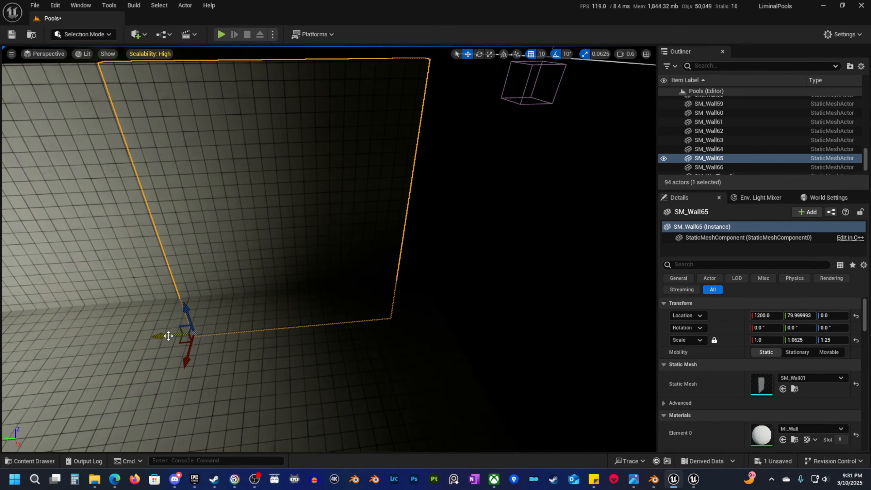
pyautogui.keyDown('alt'); pyautogui.moveTo(169, 337); pyautogui.dragTo(337, 315); pyautogui.keyUp('alt')
pyautogui.hotkey('alt', '3')
pyautogui.moveTo(350, 332); pyautogui.dragTo(365, 324, button='right')
pyautogui.press('e')
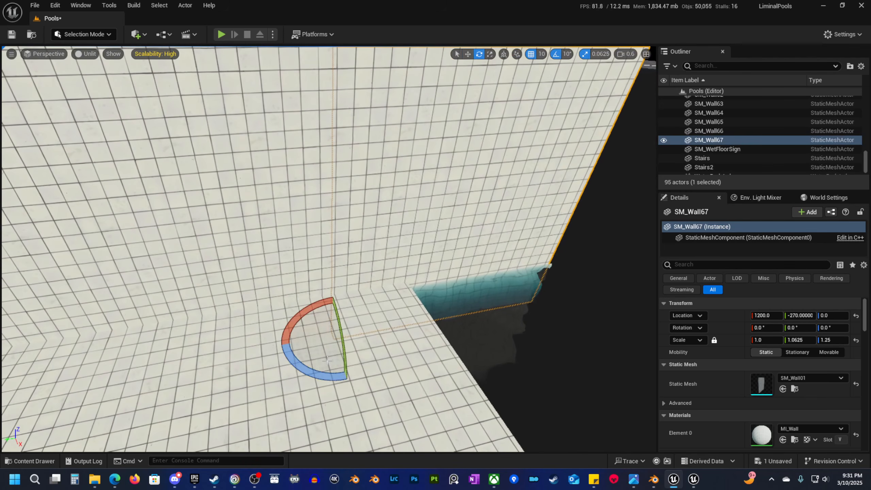
pyautogui.moveTo(326, 376); pyautogui.dragTo(341, 331)
pyautogui.scroll(1, 350, 326)
pyautogui.moveTo(350, 326); pyautogui.dragTo(374, 300, button='right')
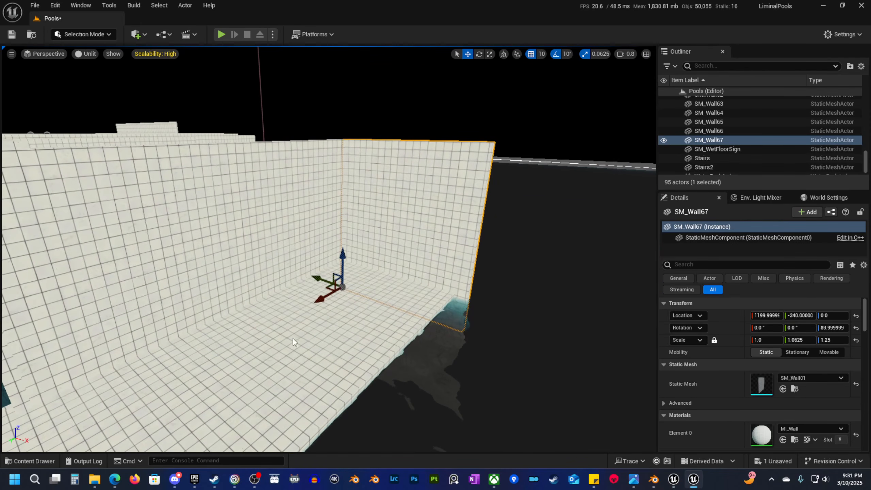
# Duplicate the corner wall SM_Wall67 twice along the room's side, aligning the second copy at X 2040.
pyautogui.moveTo(293, 342); pyautogui.dragTo(355, 336, button='right')
pyautogui.keyDown('alt'); pyautogui.moveTo(183, 338); pyautogui.dragTo(427, 336); pyautogui.keyUp('alt')
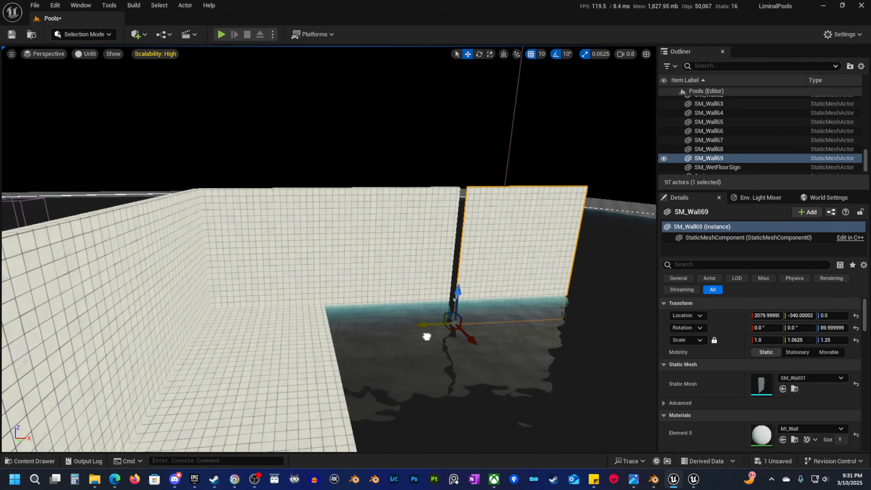
pyautogui.moveTo(391, 349); pyautogui.dragTo(413, 348, button='right')
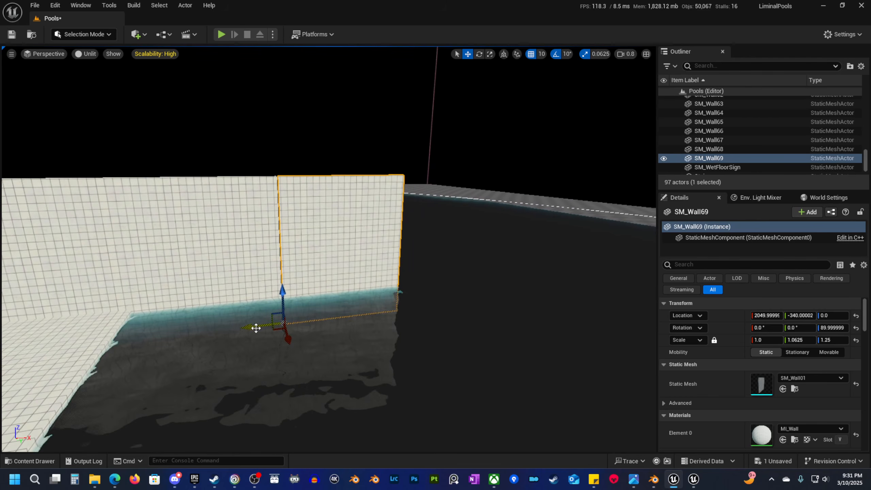
pyautogui.moveTo(255, 327); pyautogui.dragTo(253, 326, button='right')
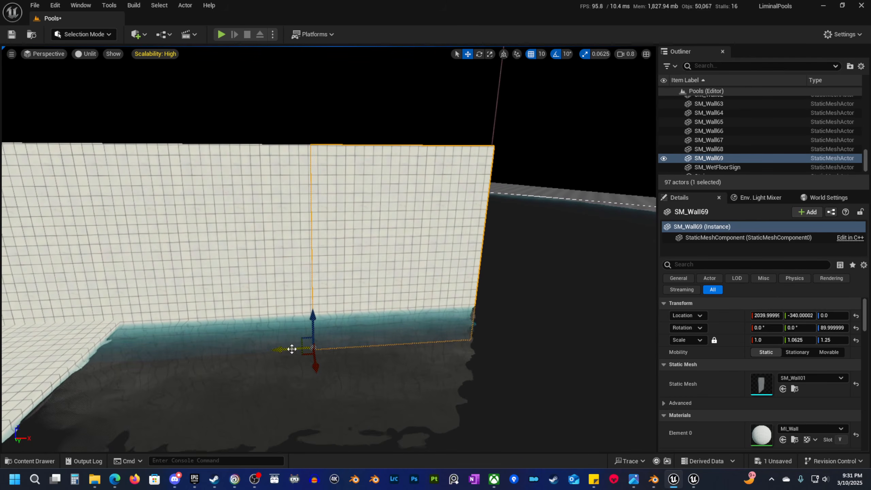
# Extend the side wall row with three more copies, the last one at X 3230.
pyautogui.moveTo(292, 349); pyautogui.dragTo(303, 349, button='right')
pyautogui.keyDown('alt'); pyautogui.moveTo(177, 332); pyautogui.dragTo(425, 327); pyautogui.keyUp('alt')
pyautogui.moveTo(417, 341); pyautogui.dragTo(404, 340, button='right')
pyautogui.press('w')
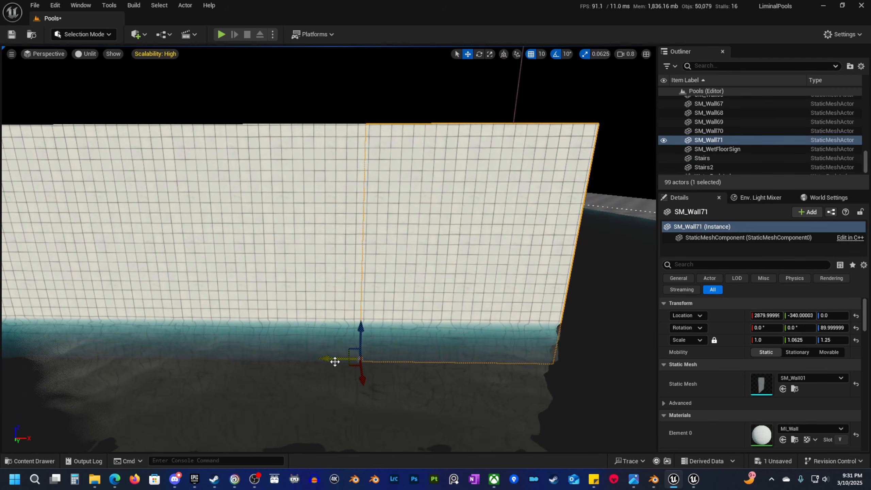
pyautogui.moveTo(335, 362)
pyautogui.mouseDown()
pyautogui.moveTo(348, 362)
pyautogui.moveTo(337, 359)
pyautogui.mouseUp()
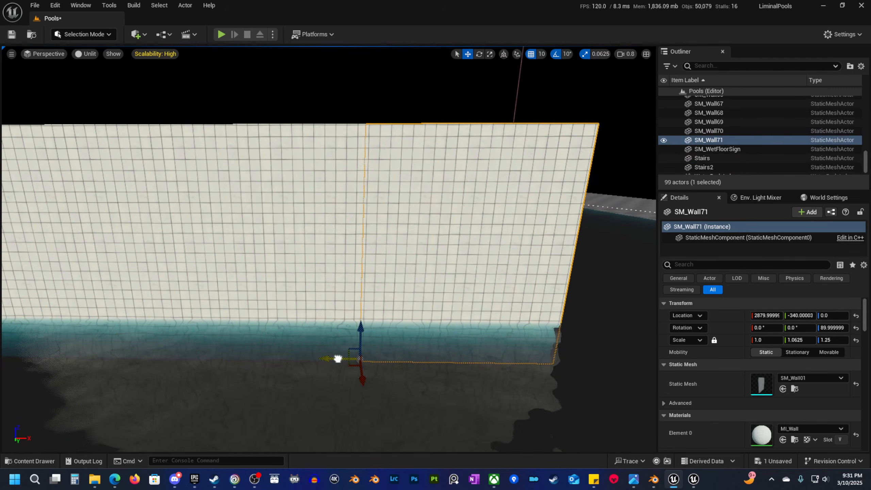
pyautogui.moveTo(268, 353); pyautogui.dragTo(278, 353, button='right')
pyautogui.press('s')
pyautogui.press('d')
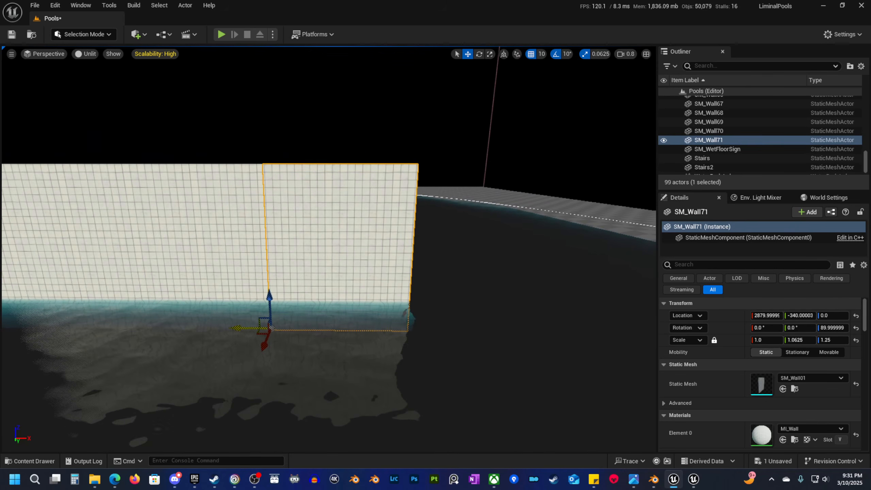
pyautogui.keyDown('alt'); pyautogui.moveTo(246, 335); pyautogui.dragTo(419, 360); pyautogui.keyUp('alt')
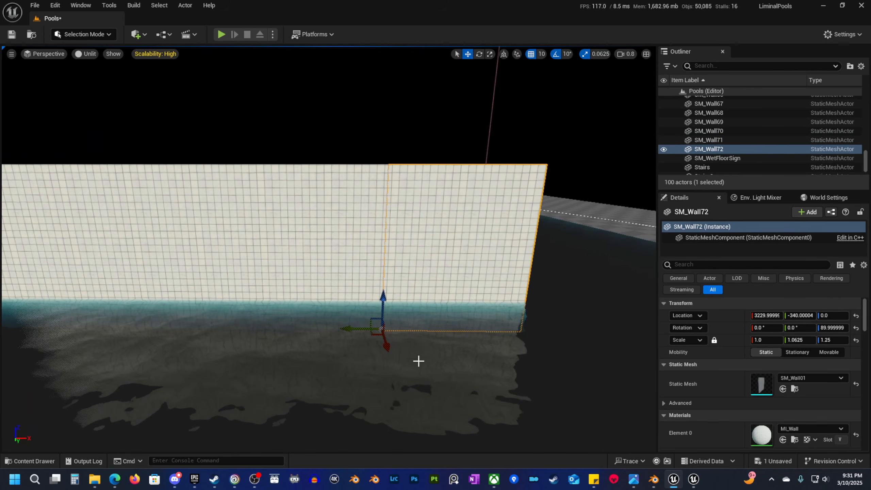
# Delete the five side wall copies SM_Wall68 to SM_Wall72, keeping only the corner wall SM_Wall67.
pyautogui.press('Delete')
pyautogui.click(340, 257)
pyautogui.press('Delete')
pyautogui.moveTo(398, 286); pyautogui.dragTo(375, 287, button='right')
pyautogui.press('a')
pyautogui.press('w')
pyautogui.click(374, 271)
pyautogui.press('Delete')
pyautogui.click(257, 242)
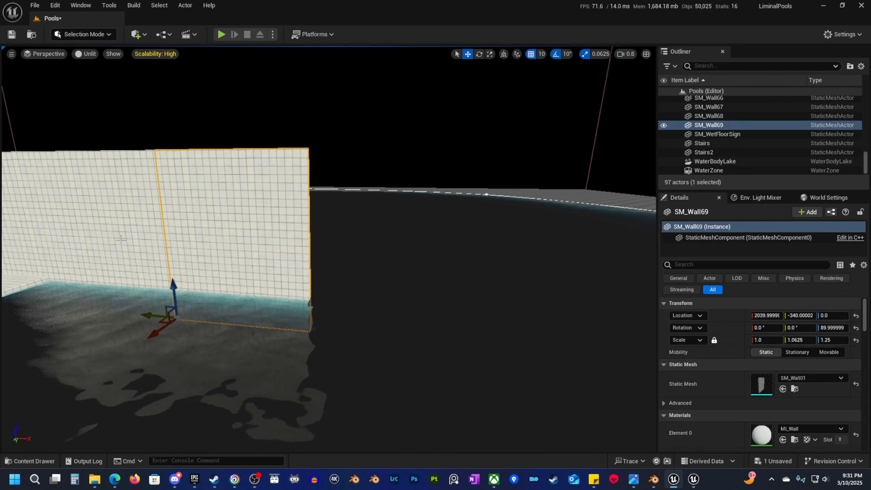
pyautogui.press('Delete')
pyautogui.click(137, 242)
pyautogui.press('Delete')
pyautogui.moveTo(137, 242)
pyautogui.mouseDown(button='right')
pyautogui.moveTo(107, 241)
pyautogui.moveTo(132, 240)
pyautogui.mouseUp(button='right')
pyautogui.press('w')
pyautogui.press('a')
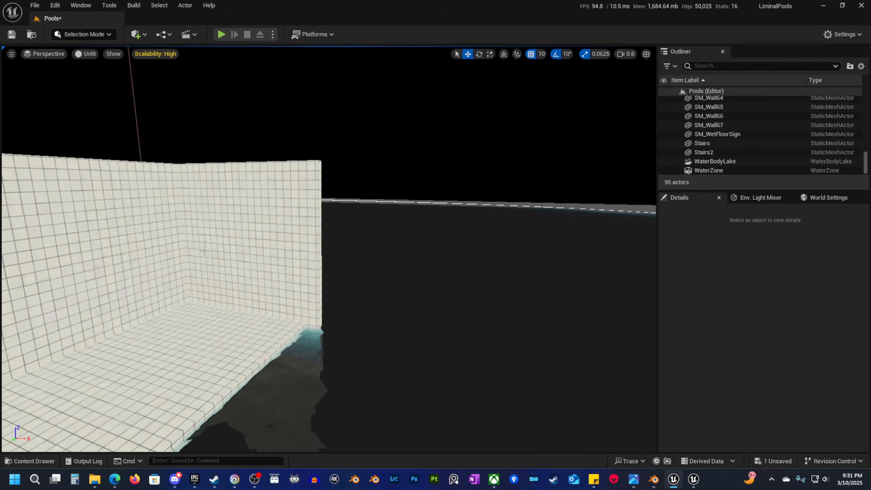
# Unlock proportional scaling on the corner wall SM_Wall67 and set its Y scale to 1.0.
pyautogui.click(275, 255)
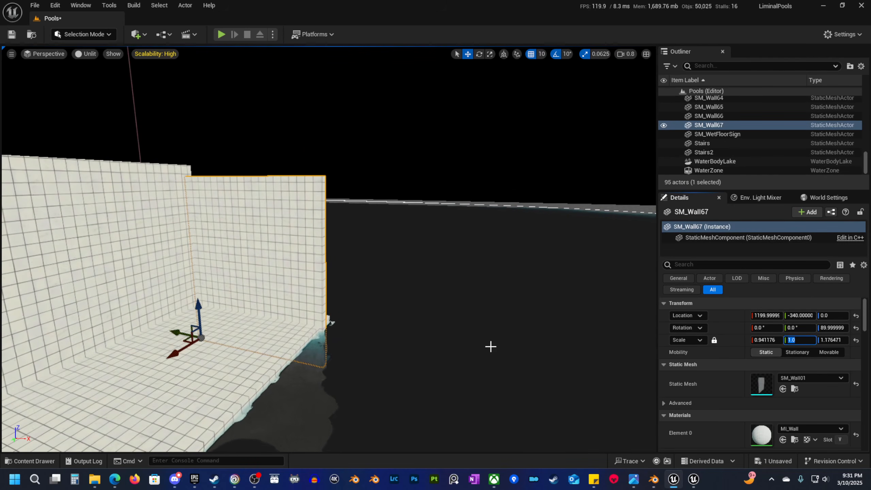
pyautogui.moveTo(453, 338); pyautogui.dragTo(454, 334, button='right')
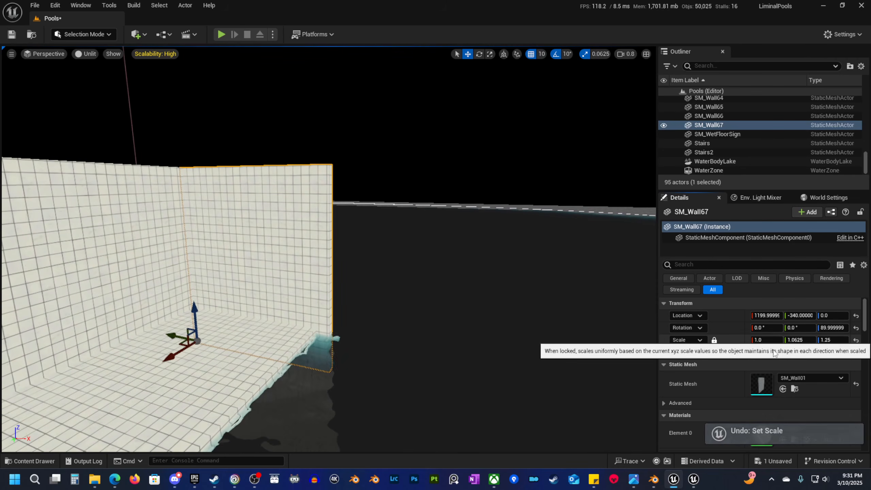
pyautogui.click(716, 340)
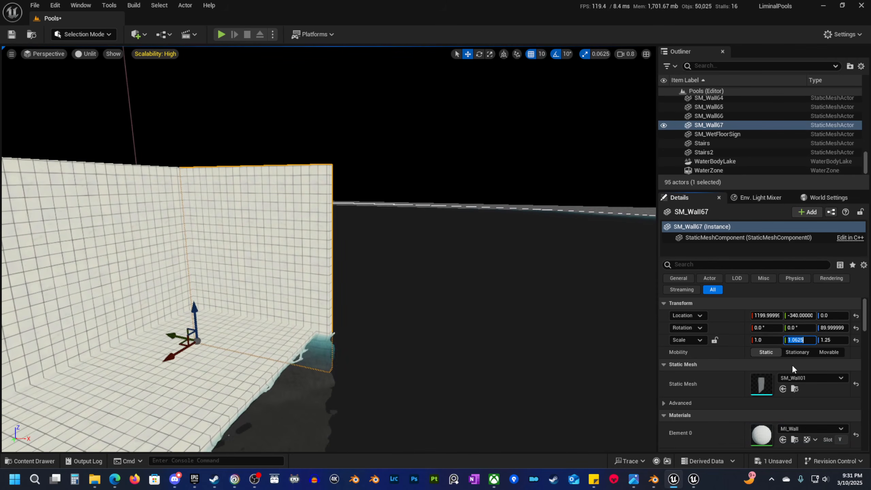
# Duplicate the rescaled corner wall three times along the room's side, at X 1600, 2000 and 2400.
pyautogui.moveTo(167, 355); pyautogui.dragTo(167, 355, button='right')
pyautogui.press('w')
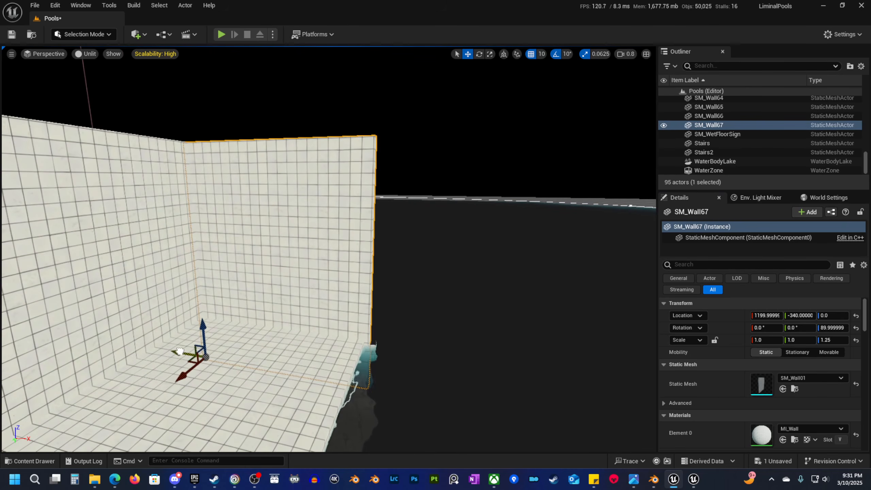
pyautogui.keyDown('alt'); pyautogui.moveTo(180, 351); pyautogui.dragTo(334, 365); pyautogui.keyUp('alt')
pyautogui.press('s')
pyautogui.moveTo(335, 365); pyautogui.dragTo(335, 365, button='right')
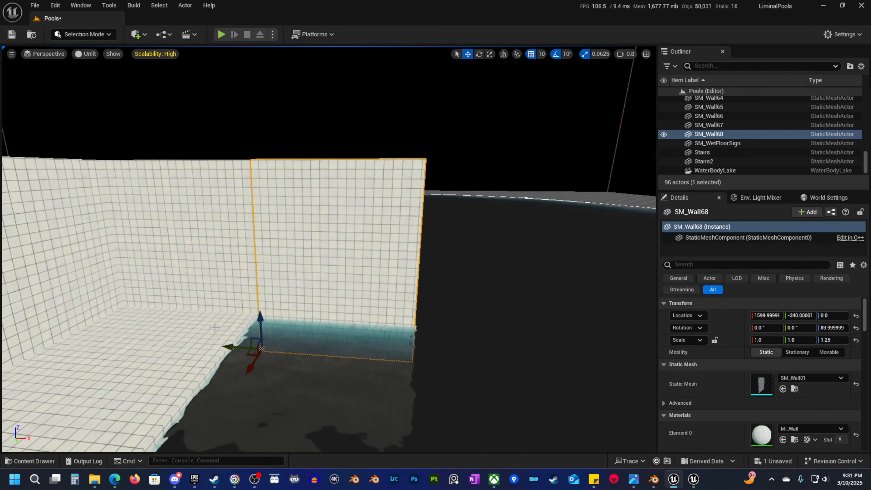
pyautogui.keyDown('alt'); pyautogui.moveTo(262, 349); pyautogui.dragTo(381, 355); pyautogui.keyUp('alt')
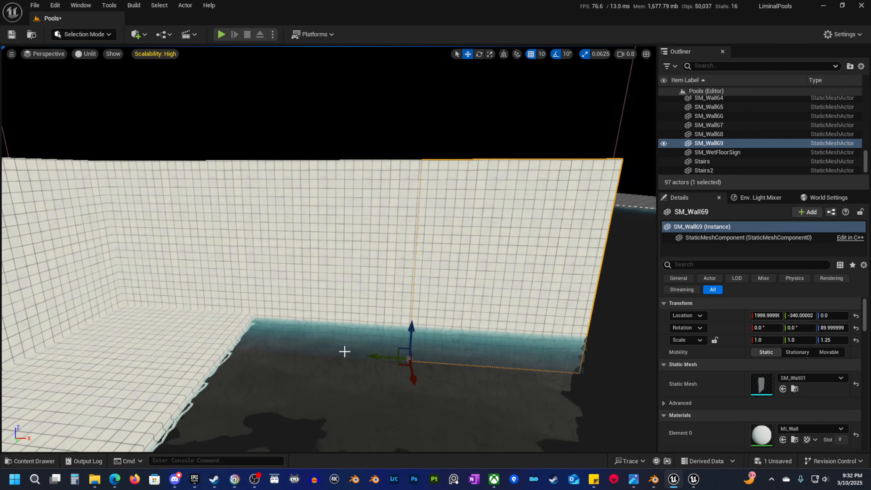
pyautogui.moveTo(345, 352); pyautogui.dragTo(345, 352, button='right')
pyautogui.keyDown('alt'); pyautogui.moveTo(256, 336); pyautogui.dragTo(392, 341); pyautogui.keyUp('alt')
pyautogui.moveTo(387, 344); pyautogui.dragTo(387, 344, button='right')
pyautogui.press('d')
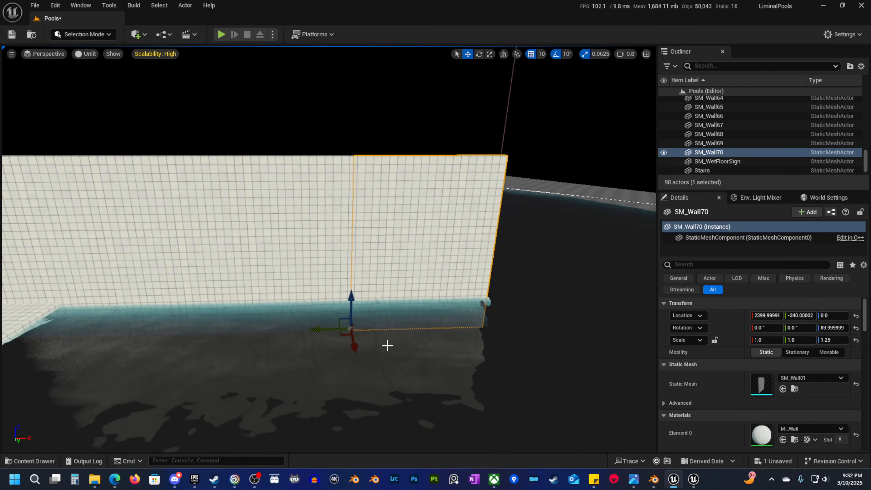
pyautogui.press('r')
pyautogui.moveTo(312, 330); pyautogui.dragTo(396, 344)
pyautogui.hotkey('ctrl', 'z')
# Duplicate the last wall of the row once more to lengthen the room's side wall.
pyautogui.press('w')
pyautogui.moveTo(393, 344); pyautogui.dragTo(393, 344, button='right')
pyautogui.scroll(1, 392, 345)
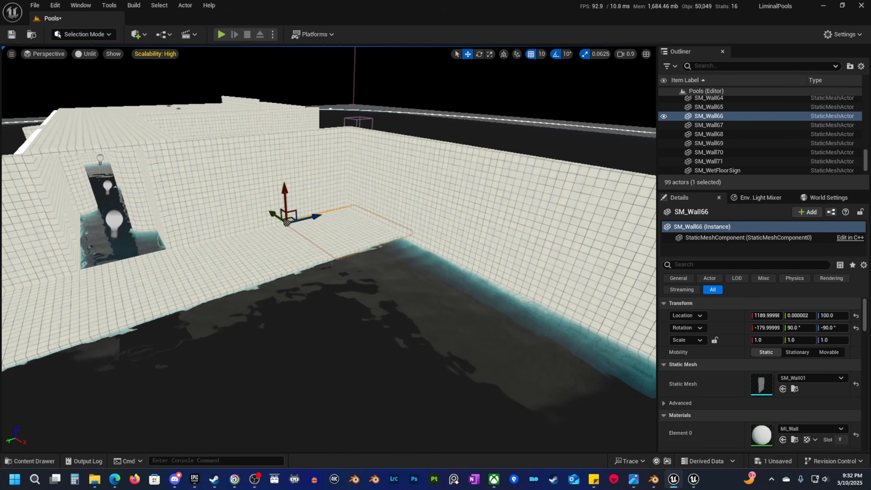
# Duplicate the floor piece SM_Wall66 and place the copy along the side wall at X 1590, Y -240.
pyautogui.moveTo(185, 253); pyautogui.dragTo(186, 254, button='right')
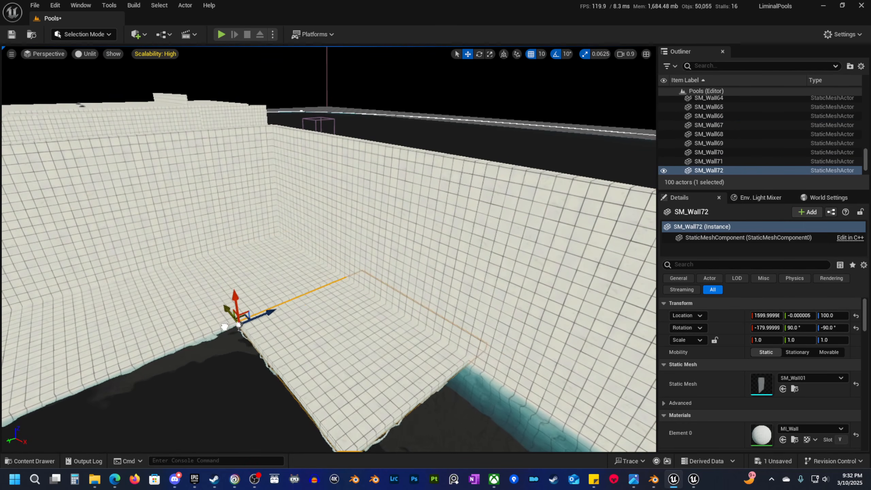
pyautogui.moveTo(224, 327); pyautogui.dragTo(222, 324)
pyautogui.moveTo(222, 324); pyautogui.dragTo(222, 325, button='right')
pyautogui.scroll(-3, 222, 325)
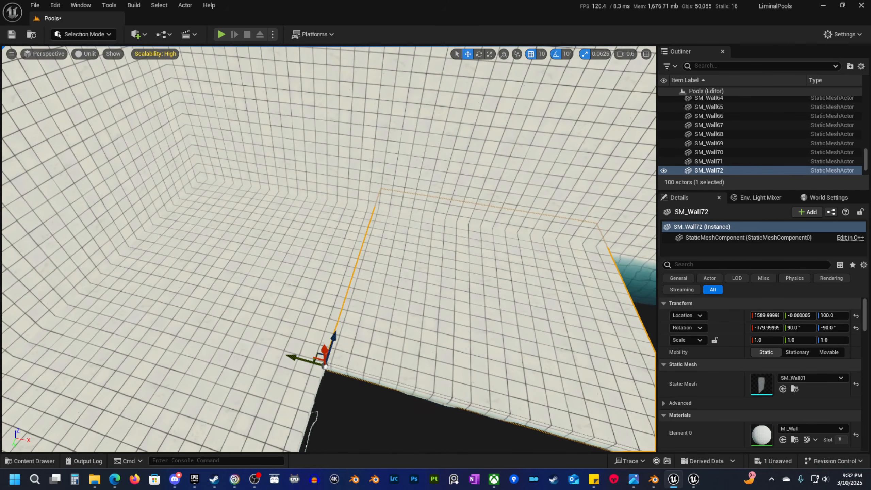
pyautogui.moveTo(302, 340); pyautogui.dragTo(301, 340, button='right')
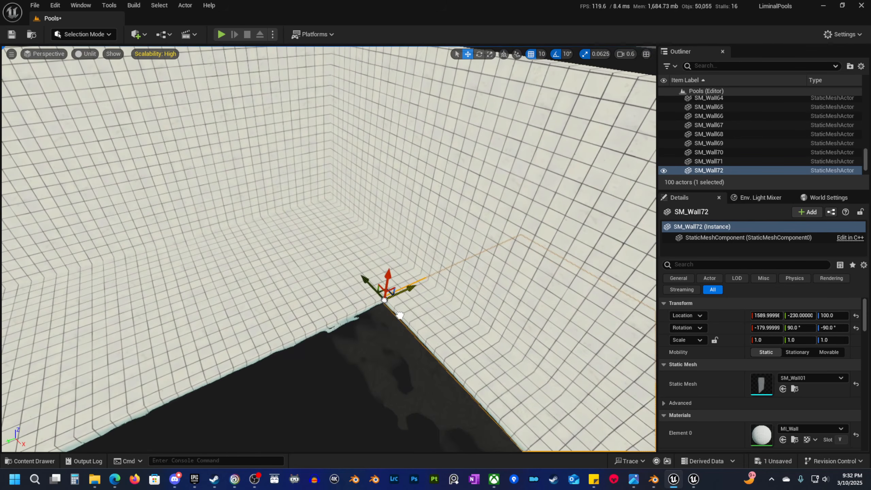
pyautogui.moveTo(403, 315); pyautogui.dragTo(403, 314, button='right')
pyautogui.scroll(1, 403, 315)
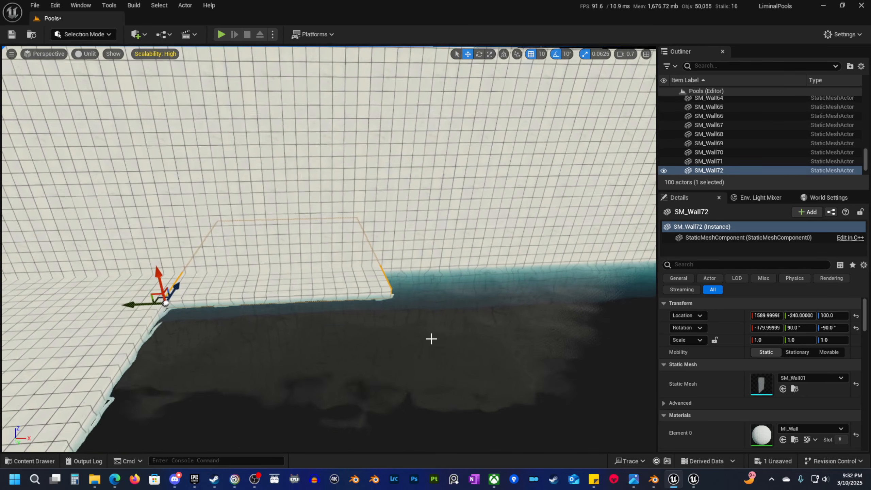
# Duplicate the new floor piece SM_Wall72 three times in a row along the side wall, up to X 2790.
pyautogui.keyDown('alt'); pyautogui.moveTo(149, 303); pyautogui.dragTo(145, 304); pyautogui.keyUp('alt')
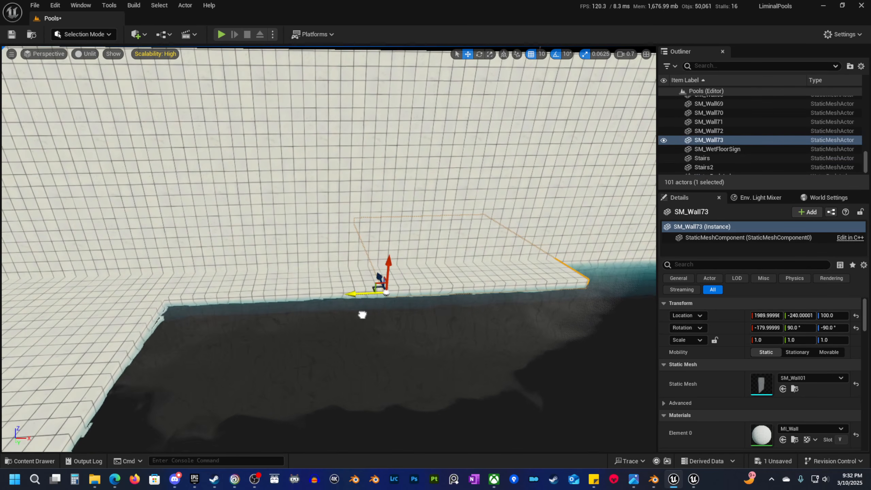
pyautogui.moveTo(367, 330); pyautogui.dragTo(368, 330, button='right')
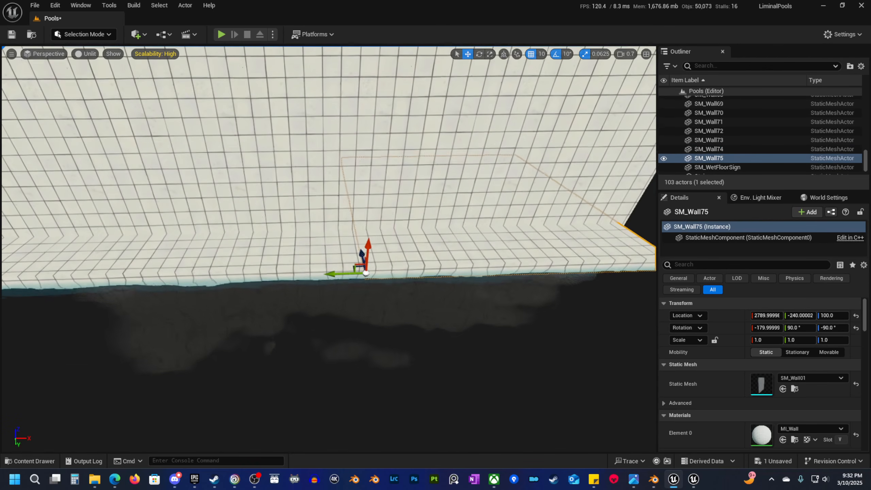
# Duplicate the floor piece SM_Wall61 four times in a row along the room's opposite side, from X 1590 up to X 2790.
pyautogui.click(381, 326)
pyautogui.moveTo(380, 327); pyautogui.dragTo(4, 123, button='right')
pyautogui.scroll(3, 380, 327)
pyautogui.click(303, 285)
pyautogui.moveTo(325, 273); pyautogui.dragTo(372, 281, button='right')
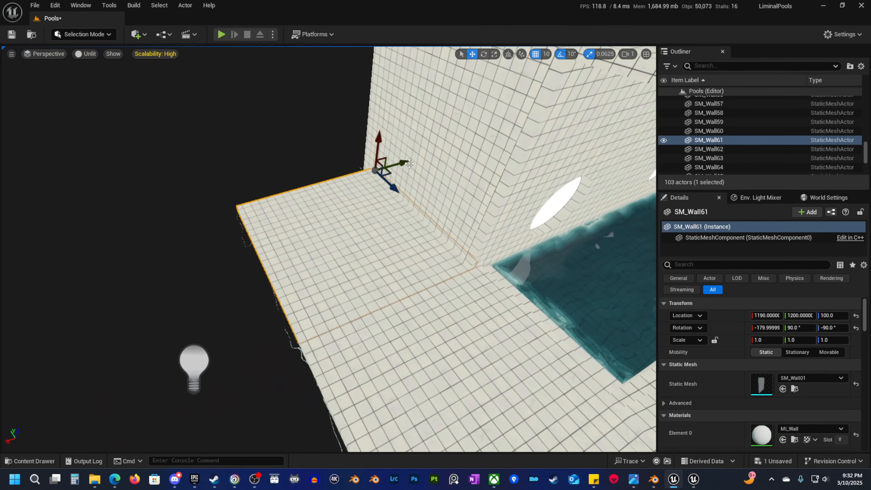
pyautogui.keyDown('alt'); pyautogui.moveTo(405, 164); pyautogui.dragTo(276, 218); pyautogui.keyUp('alt')
pyautogui.moveTo(293, 213); pyautogui.dragTo(293, 213, button='right')
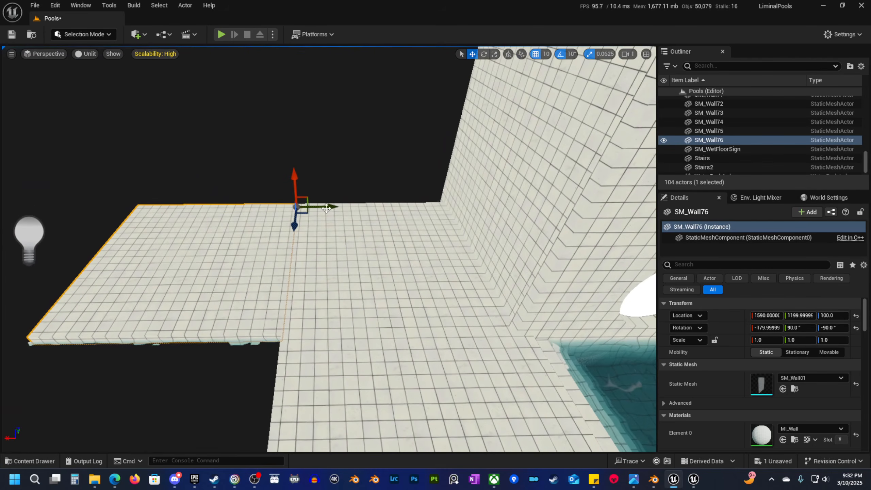
pyautogui.keyDown('alt'); pyautogui.moveTo(333, 208); pyautogui.dragTo(241, 222); pyautogui.keyUp('alt')
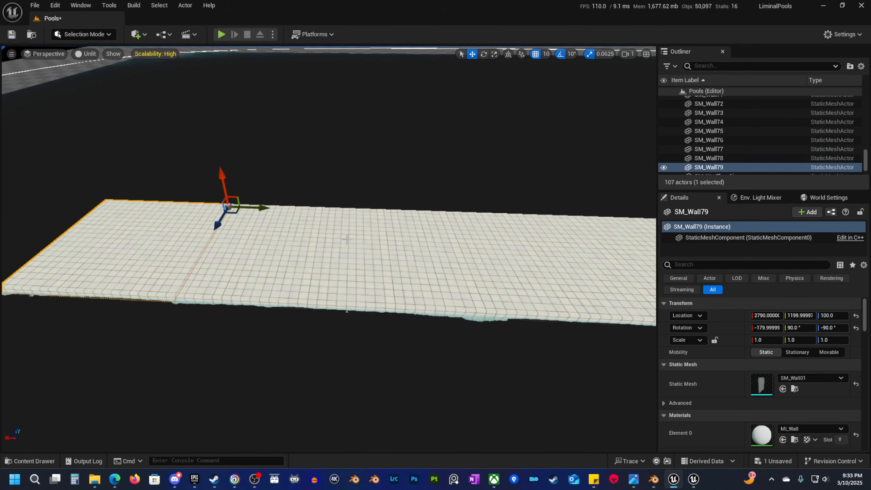
# Duplicate the corner wall SM_Wall64 turned 90° with Y scale 1, and repeat it in a row of five along the opposite walkway.
pyautogui.moveTo(347, 238); pyautogui.dragTo(394, 260, button='right')
pyautogui.click(378, 246)
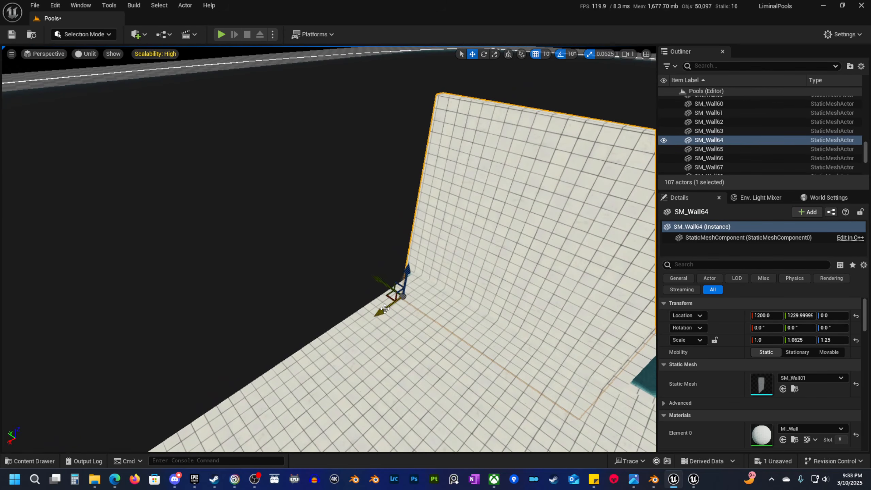
pyautogui.press('e')
pyautogui.keyDown('alt'); pyautogui.moveTo(384, 309); pyautogui.dragTo(350, 302); pyautogui.keyUp('alt')
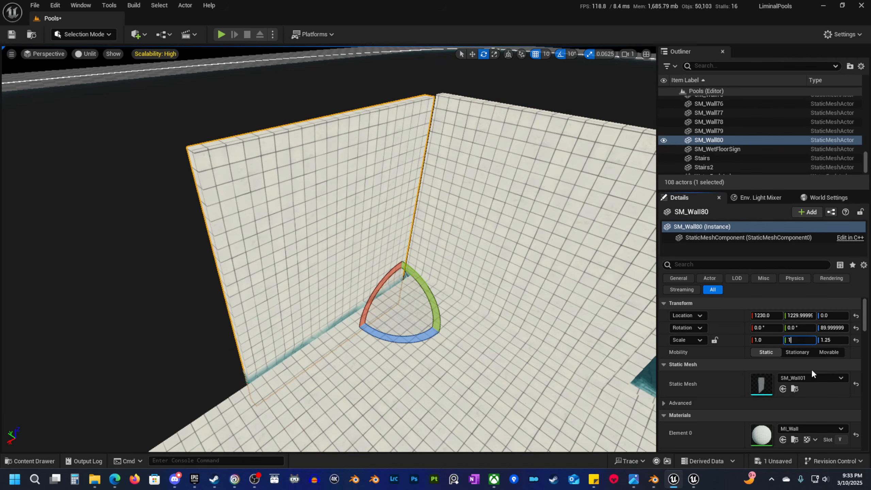
pyautogui.press('w')
pyautogui.scroll(3, 405, 329)
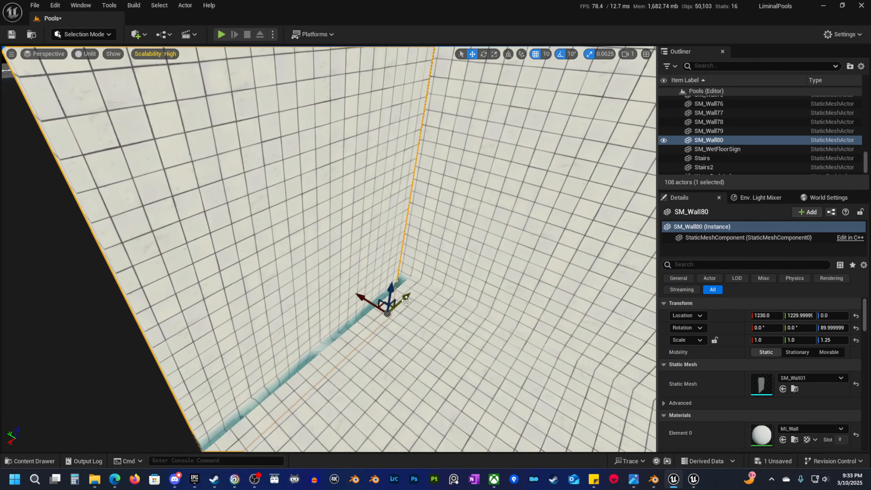
pyautogui.moveTo(416, 291); pyautogui.dragTo(404, 326)
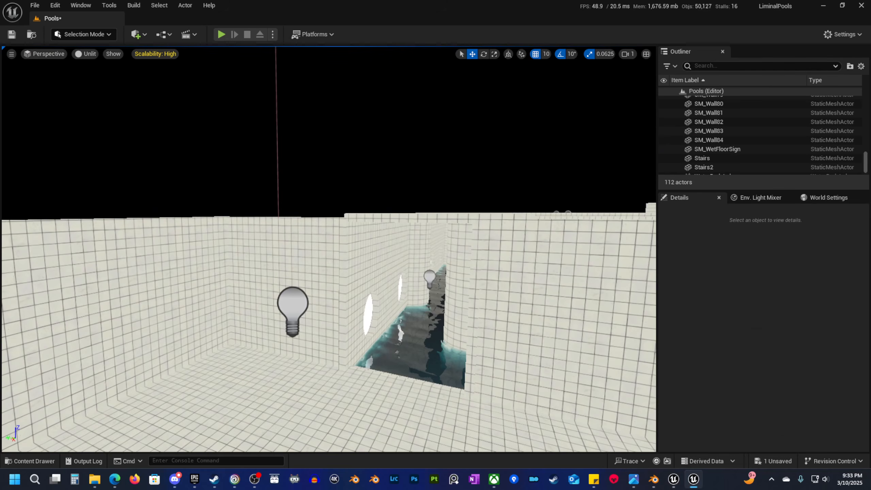
# Inspect the extended room's walls, walkways and doorway to the pool channel from several angles.
pyautogui.moveTo(193, 351); pyautogui.dragTo(213, 350, button='right')
pyautogui.press('s')
pyautogui.moveTo(183, 182); pyautogui.dragTo(183, 183, button='right')
pyautogui.press('d')
pyautogui.press('w')
pyautogui.moveTo(300, 275); pyautogui.dragTo(41, 273, button='right')
pyautogui.press('e')
pyautogui.press('w')
pyautogui.moveTo(227, 209); pyautogui.dragTo(260, 210, button='right')
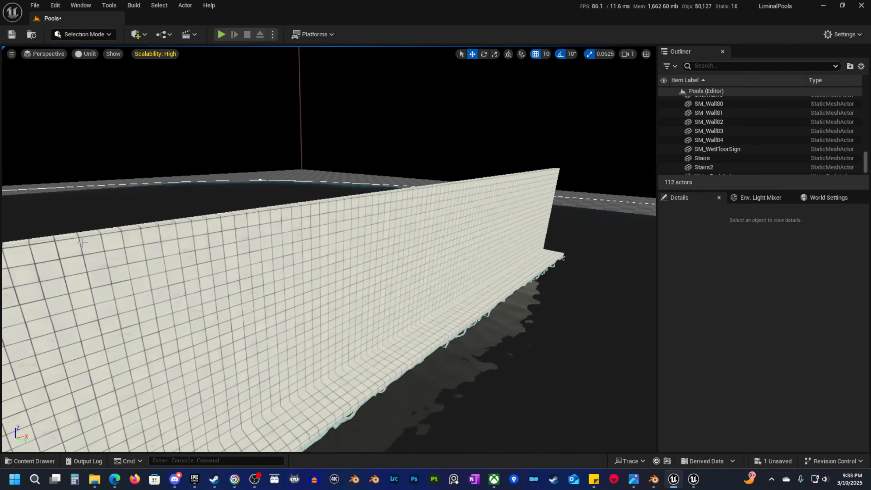
# Duplicate the four floor pieces along the side wall and raise the copies to Z 500 as a ledge on top of it.
pyautogui.moveTo(353, 192); pyautogui.dragTo(401, 330, button='right')
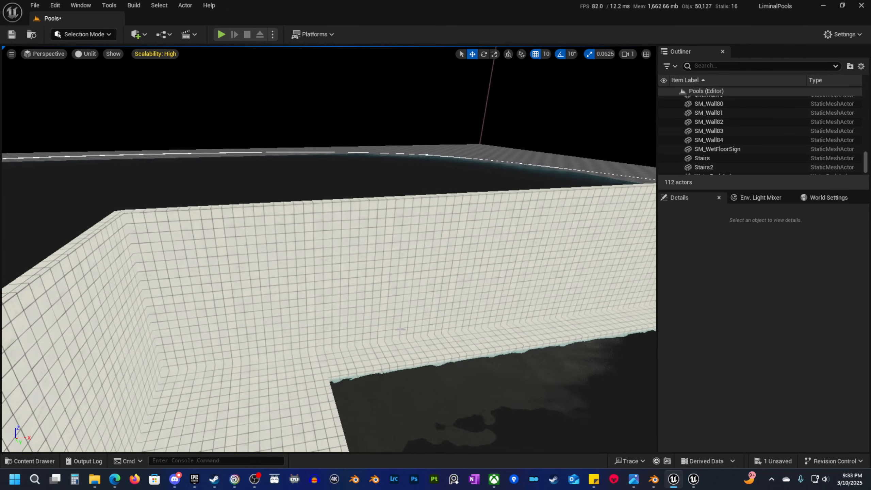
pyautogui.click(346, 356)
pyautogui.press('d')
pyautogui.moveTo(346, 356); pyautogui.dragTo(330, 357, button='right')
pyautogui.keyDown('shift'); pyautogui.click(285, 363); pyautogui.keyUp('shift')
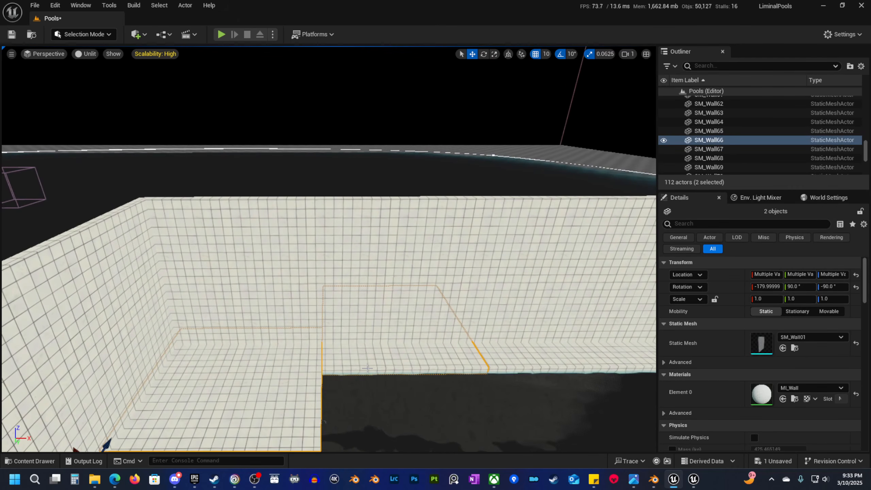
pyautogui.click(356, 367)
pyautogui.keyDown('shift'); pyautogui.click(484, 342); pyautogui.keyUp('shift')
pyautogui.moveTo(484, 342); pyautogui.dragTo(494, 318, button='right')
pyautogui.press('d')
pyautogui.press('d')
pyautogui.keyDown('alt'); pyautogui.moveTo(474, 314); pyautogui.dragTo(484, 191); pyautogui.keyUp('alt')
pyautogui.press('a')
pyautogui.scroll(-3, 484, 214)
pyautogui.moveTo(484, 213); pyautogui.dragTo(590, 215, button='right')
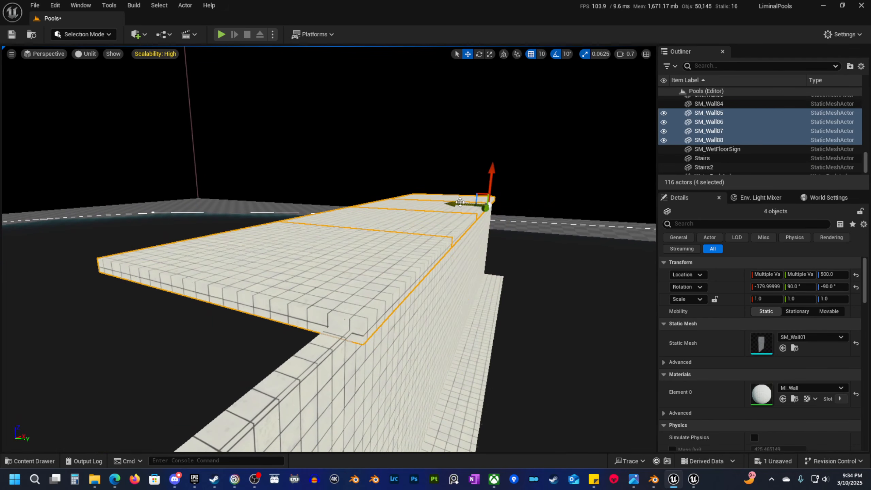
# Extend the upper ledge with two more copied pieces at its near end, up to X 780, and one at its far end.
pyautogui.press('d')
pyautogui.moveTo(460, 201); pyautogui.dragTo(384, 197, button='right')
pyautogui.press('s')
pyautogui.click(291, 246)
pyautogui.press('a')
pyautogui.moveTo(291, 245); pyautogui.dragTo(268, 253, button='right')
pyautogui.press('e')
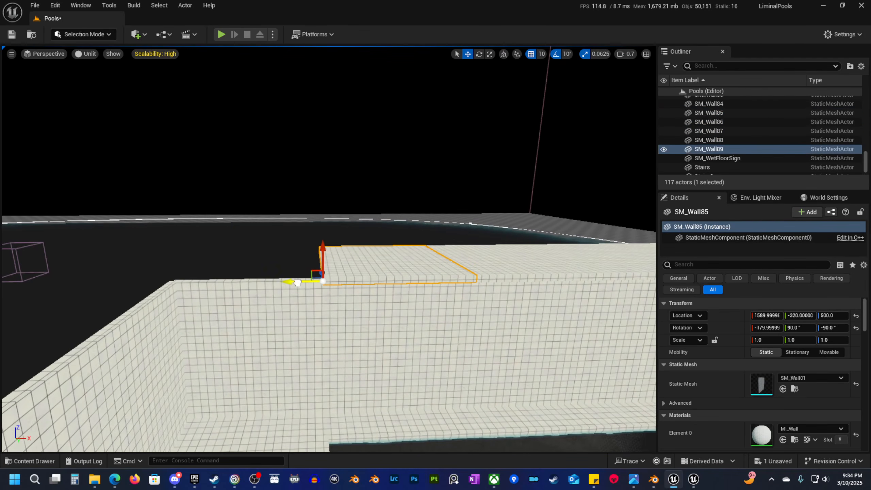
pyautogui.moveTo(297, 282); pyautogui.dragTo(139, 275)
pyautogui.moveTo(139, 277); pyautogui.dragTo(236, 313, button='middle')
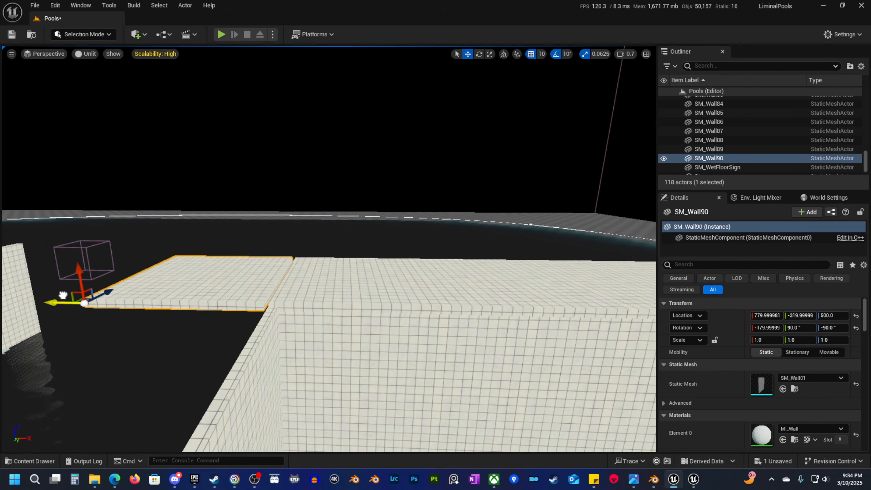
pyautogui.press('d')
pyautogui.moveTo(309, 294); pyautogui.dragTo(331, 280, button='right')
pyautogui.scroll(2, 309, 294)
pyautogui.scroll(-3, 357, 291)
pyautogui.scroll(1, 342, 267)
# Duplicate the side walls SM_Wall67 to SM_Wall71 and place the copies along the ledge's rear at Z 510, Y -700.
pyautogui.click(321, 275)
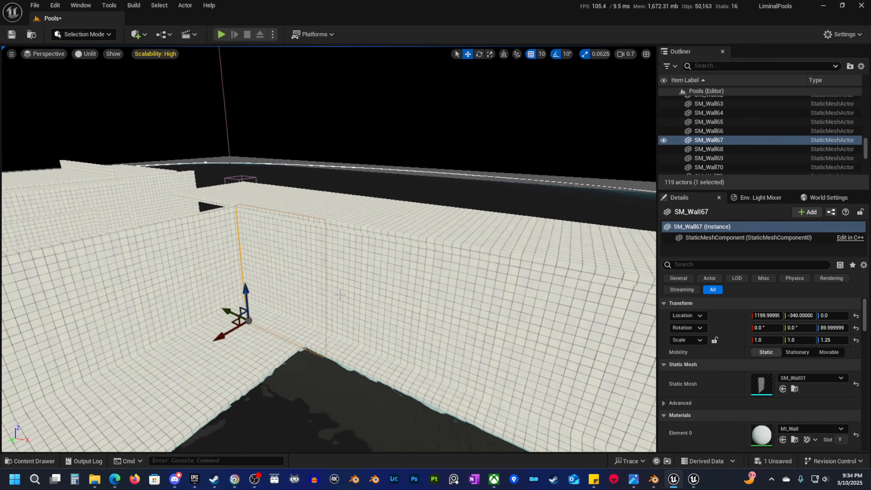
pyautogui.keyDown('shift'); pyautogui.click(372, 285); pyautogui.keyUp('shift')
pyautogui.keyDown('shift'); pyautogui.click(477, 291); pyautogui.keyUp('shift')
pyautogui.moveTo(477, 291); pyautogui.dragTo(528, 292, button='right')
pyautogui.keyDown('shift'); pyautogui.click(468, 304); pyautogui.keyUp('shift')
pyautogui.keyDown('shift'); pyautogui.click(574, 319); pyautogui.keyUp('shift')
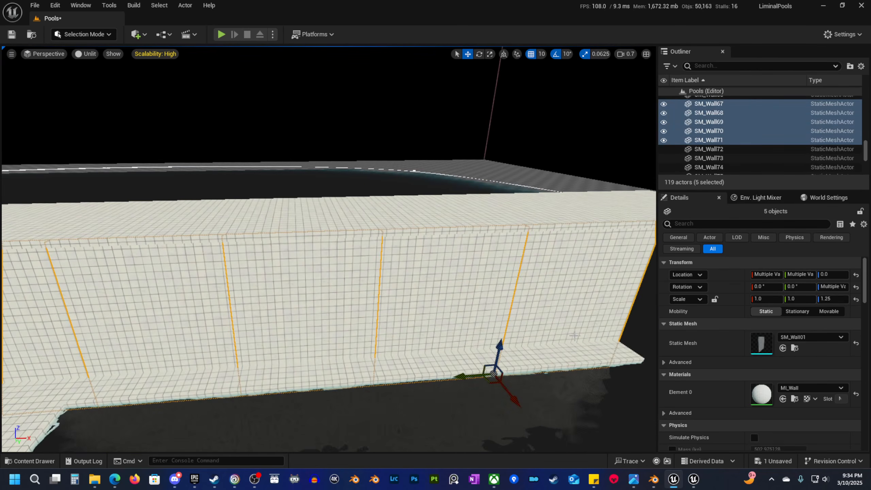
pyautogui.moveTo(575, 320); pyautogui.dragTo(508, 331, button='right')
pyautogui.scroll(2, 514, 329)
pyautogui.moveTo(467, 310); pyautogui.dragTo(466, 300, button='right')
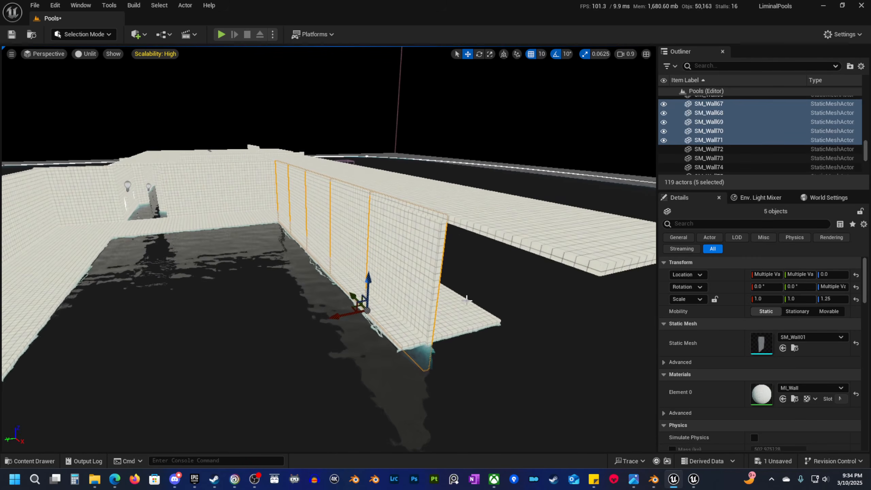
pyautogui.keyDown('alt'); pyautogui.moveTo(364, 285); pyautogui.dragTo(390, 153); pyautogui.keyUp('alt')
pyautogui.moveTo(443, 204); pyautogui.dragTo(499, 204, button='right')
pyautogui.scroll(-3, 480, 196)
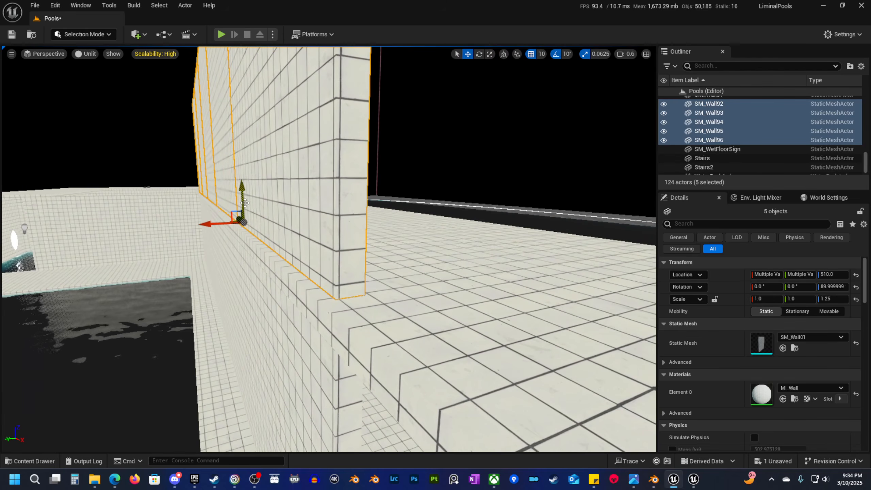
pyautogui.moveTo(245, 202); pyautogui.dragTo(370, 225, button='right')
pyautogui.scroll(3, 402, 219)
# Extend the upper wall one panel past each end, to X 800 and X 3200, and add copies at the ledge's front edge.
pyautogui.click(358, 251)
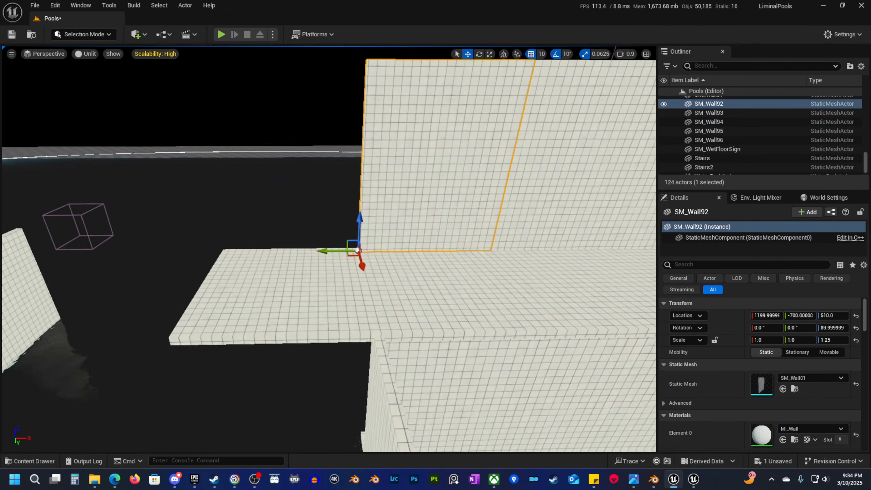
pyautogui.keyDown('alt'); pyautogui.moveTo(357, 251); pyautogui.dragTo(250, 254); pyautogui.keyUp('alt')
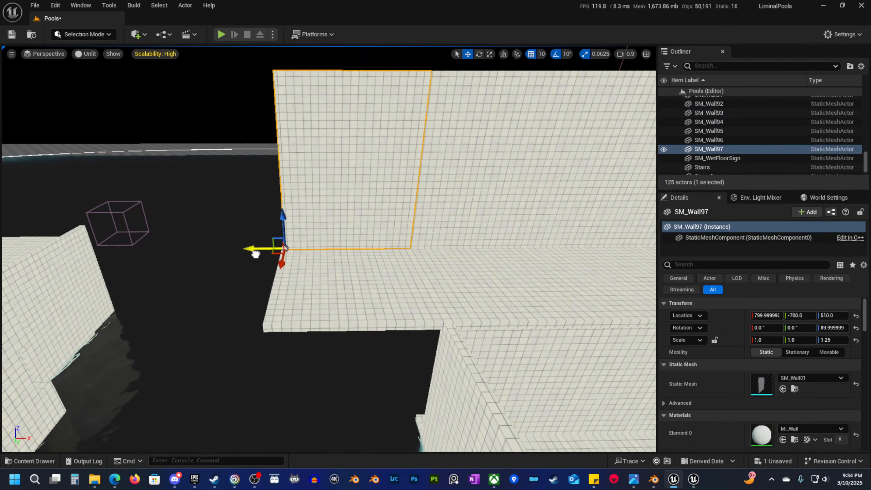
pyautogui.moveTo(256, 255)
pyautogui.mouseDown(button='right')
pyautogui.moveTo(214, 252)
pyautogui.moveTo(264, 251)
pyautogui.moveTo(263, 220)
pyautogui.moveTo(295, 251)
pyautogui.moveTo(398, 243)
pyautogui.moveTo(247, 265)
pyautogui.moveTo(256, 265)
pyautogui.mouseUp(button='right')
pyautogui.scroll(-1, 260, 223)
pyautogui.scroll(1, 269, 231)
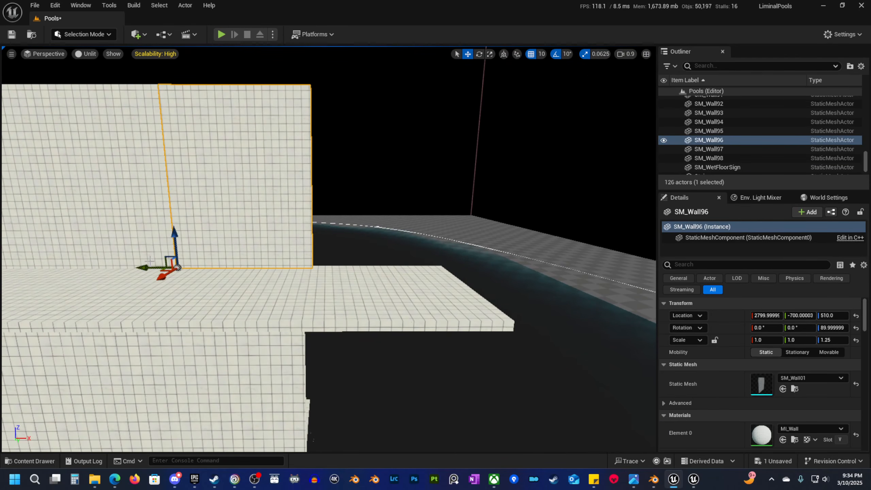
pyautogui.moveTo(288, 268); pyautogui.dragTo(340, 274, button='right')
pyautogui.keyDown('alt'); pyautogui.moveTo(311, 242); pyautogui.dragTo(487, 334); pyautogui.keyUp('alt')
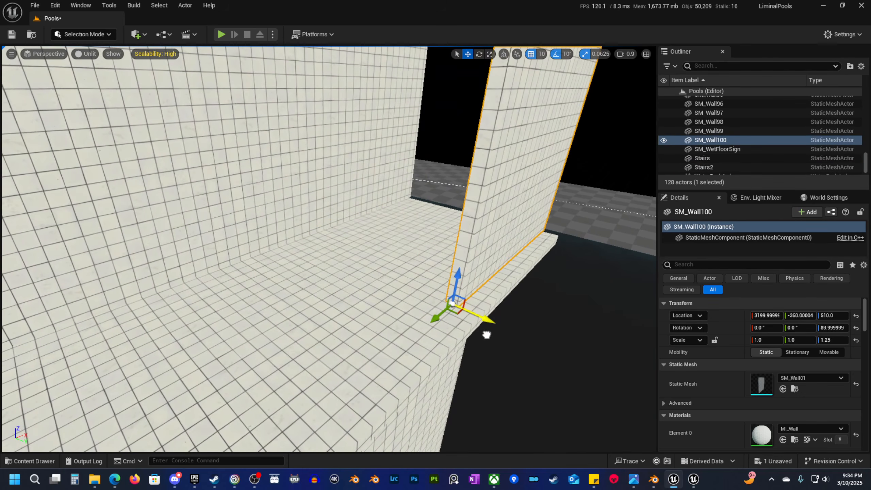
# Duplicate the doorway-side walls SM_Wall63 and SM_Wall65 and stack the copies directly above them at Z 500.
pyautogui.moveTo(503, 340); pyautogui.dragTo(410, 272, button='right')
pyautogui.scroll(-1, 417, 301)
pyautogui.scroll(1, 374, 318)
pyautogui.keyDown('shift'); pyautogui.click(206, 290); pyautogui.keyUp('shift')
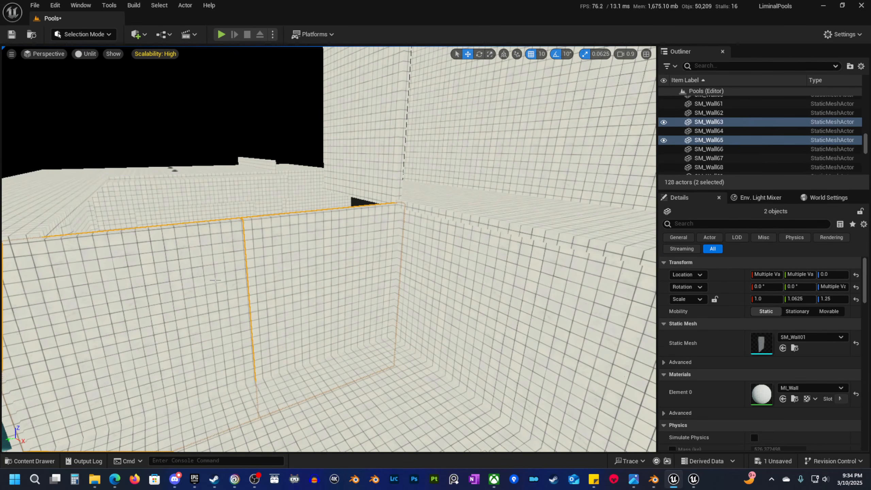
pyautogui.moveTo(210, 297); pyautogui.dragTo(295, 345, button='right')
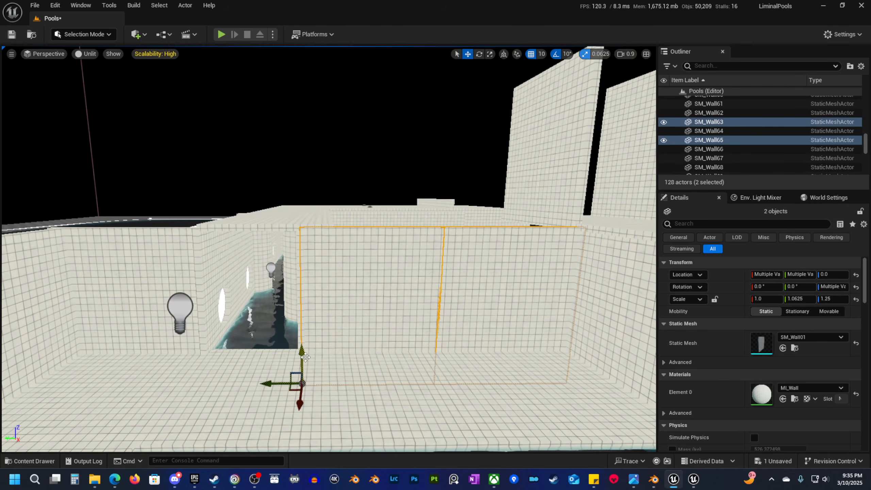
pyautogui.keyDown('alt'); pyautogui.moveTo(305, 357); pyautogui.dragTo(353, 203); pyautogui.keyUp('alt')
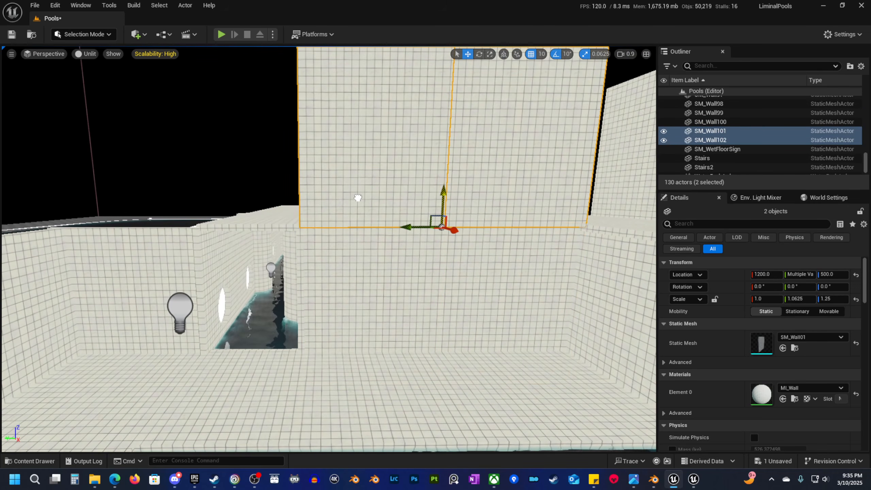
pyautogui.moveTo(354, 240); pyautogui.dragTo(325, 231, button='right')
pyautogui.scroll(-1, 325, 242)
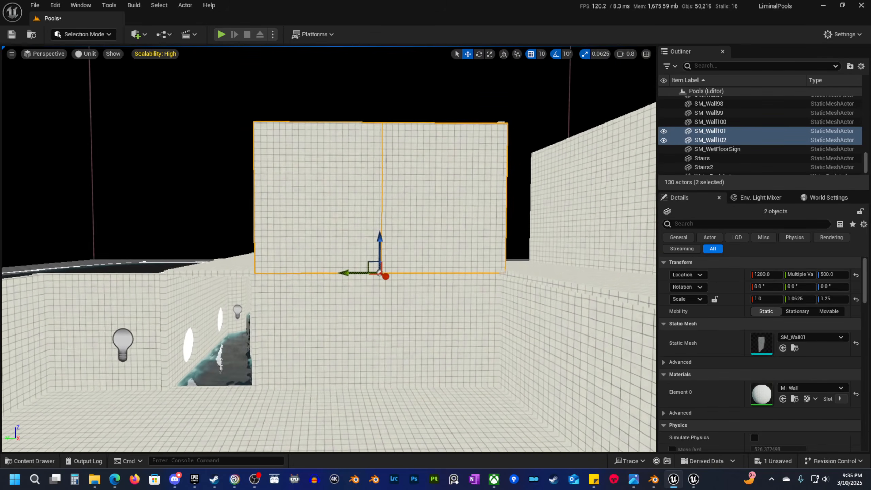
# Duplicate the upper wall SM_Wall101 to Y 1220 and widen the copy along Y to close the gap above the doorway.
pyautogui.click(458, 225)
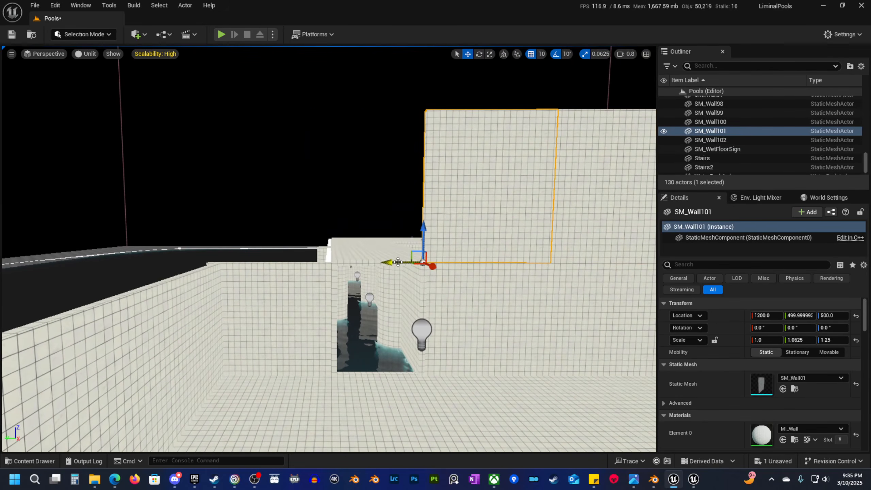
pyautogui.keyDown('alt'); pyautogui.moveTo(398, 263); pyautogui.dragTo(234, 262); pyautogui.keyUp('alt')
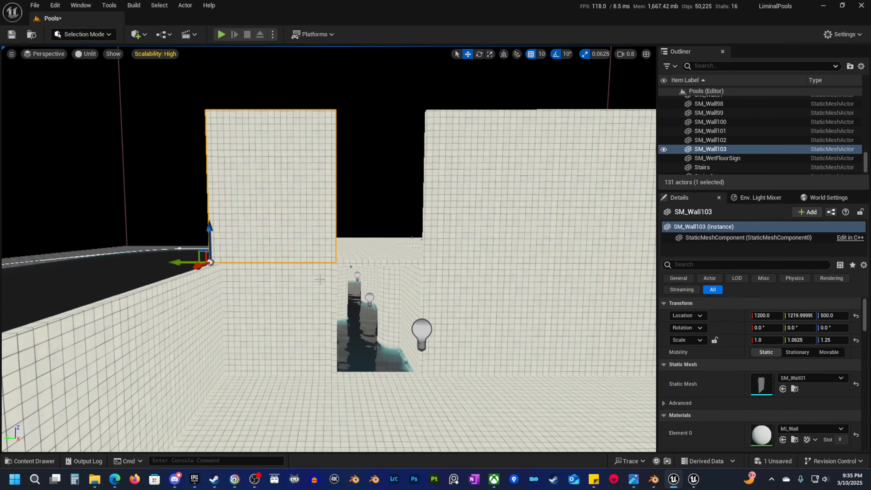
pyautogui.moveTo(320, 280)
pyautogui.mouseDown(button='right')
pyautogui.moveTo(338, 280)
pyautogui.moveTo(320, 278)
pyautogui.mouseUp(button='right')
pyautogui.press('r')
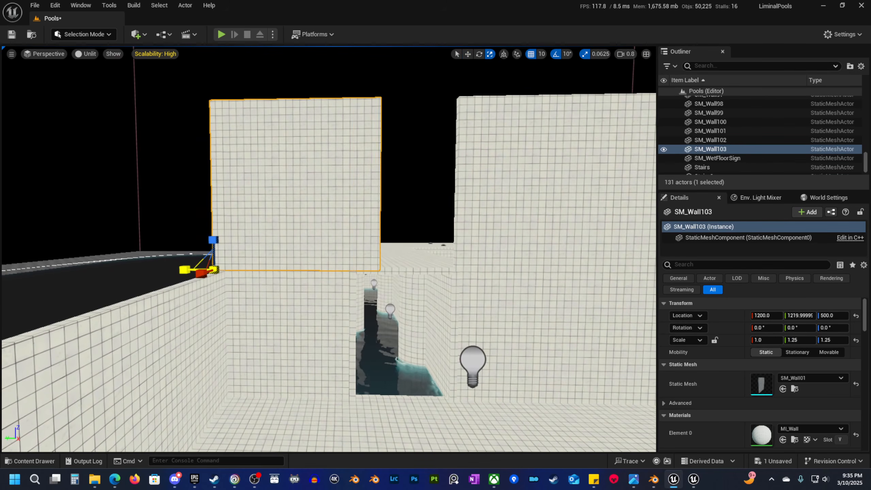
pyautogui.moveTo(289, 283)
pyautogui.mouseDown(button='right')
pyautogui.moveTo(302, 267)
pyautogui.moveTo(321, 284)
pyautogui.moveTo(315, 273)
pyautogui.moveTo(275, 303)
pyautogui.moveTo(289, 282)
pyautogui.mouseUp(button='right')
pyautogui.press('w')
pyautogui.scroll(-2, 289, 283)
# Switch the viewport to lit shading and clear the selection.
pyautogui.hotkey('alt', '4')
pyautogui.press('Escape')
pyautogui.press('d')
pyautogui.press('s')
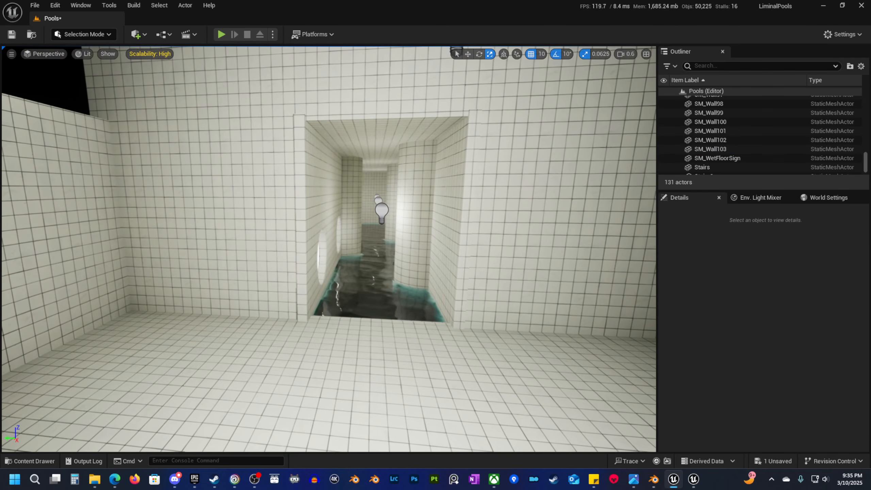
# Duplicate the five walls along the opposite side, starting at SM_Wall80, and stack the copies above them at Z 500.
pyautogui.press('s')
pyautogui.moveTo(487, 227)
pyautogui.mouseDown(button='right')
pyautogui.moveTo(487, 256)
pyautogui.moveTo(421, 242)
pyautogui.moveTo(491, 228)
pyautogui.mouseUp(button='right')
pyautogui.press('w')
pyautogui.press('e')
pyautogui.click(369, 261)
pyautogui.moveTo(369, 261); pyautogui.dragTo(332, 242, button='right')
pyautogui.press('s')
pyautogui.keyDown('ctrl'); pyautogui.click(331, 294); pyautogui.keyUp('ctrl')
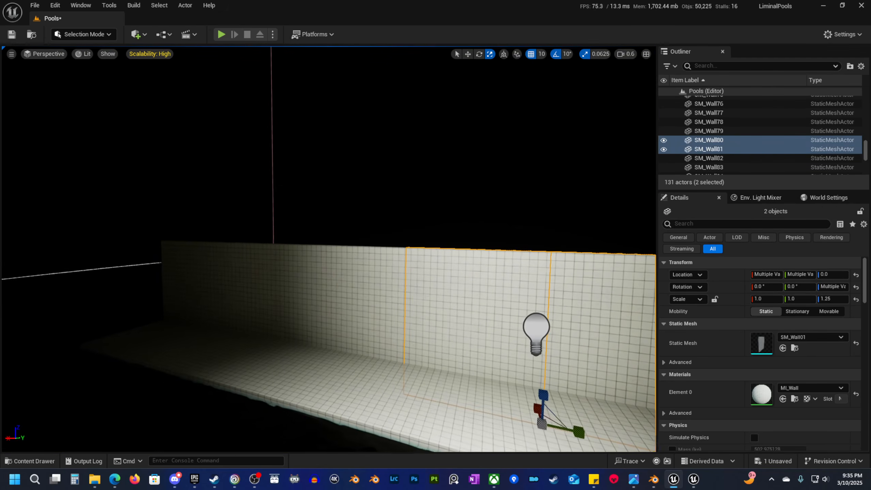
pyautogui.keyDown('ctrl'); pyautogui.click(211, 276); pyautogui.keyUp('ctrl')
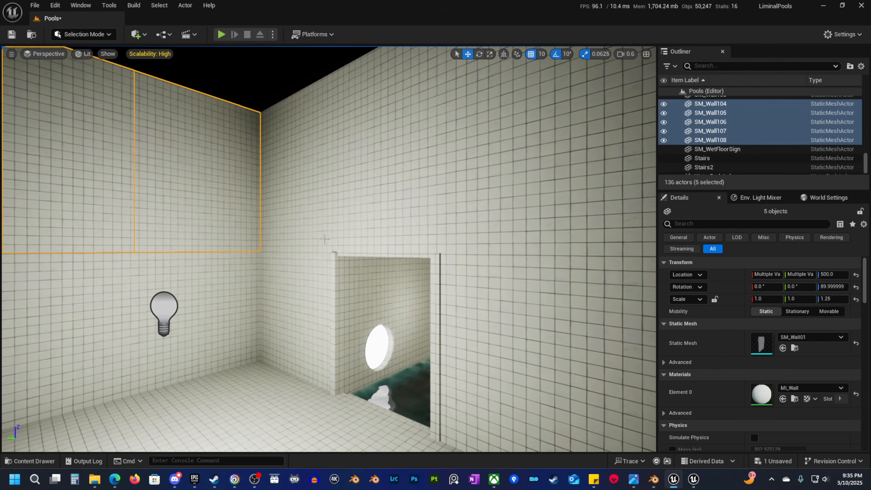
pyautogui.press('Escape')
# Duplicate the upper corner wall SM_Wall104 and raise the copy to the top of the walls at Z 1010.
pyautogui.press('s')
pyautogui.moveTo(325, 239); pyautogui.dragTo(261, 227, button='right')
pyautogui.scroll(1, 325, 239)
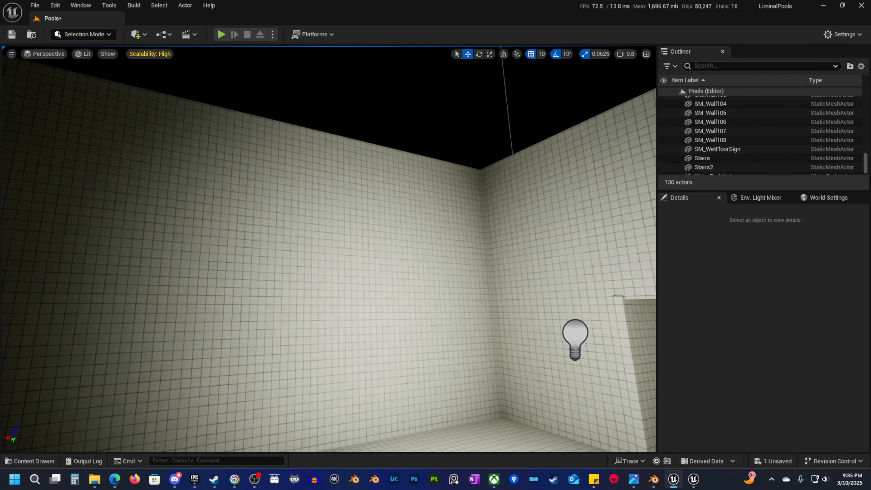
pyautogui.click(400, 242)
pyautogui.moveTo(400, 241); pyautogui.dragTo(316, 326, button='right')
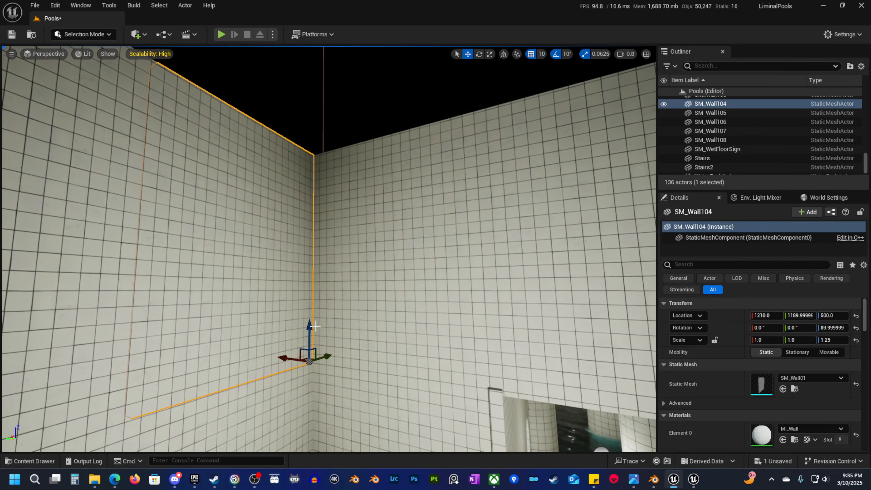
pyautogui.keyDown('alt'); pyautogui.moveTo(315, 327); pyautogui.dragTo(331, 221); pyautogui.keyUp('alt')
# Rotate the raised wall copy flat into a ceiling panel at -90°, 90°, 0° and reset its scale to 1.0.
pyautogui.press('w')
pyautogui.scroll(-3, 338, 116)
pyautogui.moveTo(338, 116); pyautogui.dragTo(319, 120, button='right')
pyautogui.press('e')
pyautogui.moveTo(393, 209); pyautogui.dragTo(341, 263)
pyautogui.moveTo(393, 208); pyautogui.dragTo(406, 176, button='right')
pyautogui.press('s')
pyautogui.scroll(1, 358, 177)
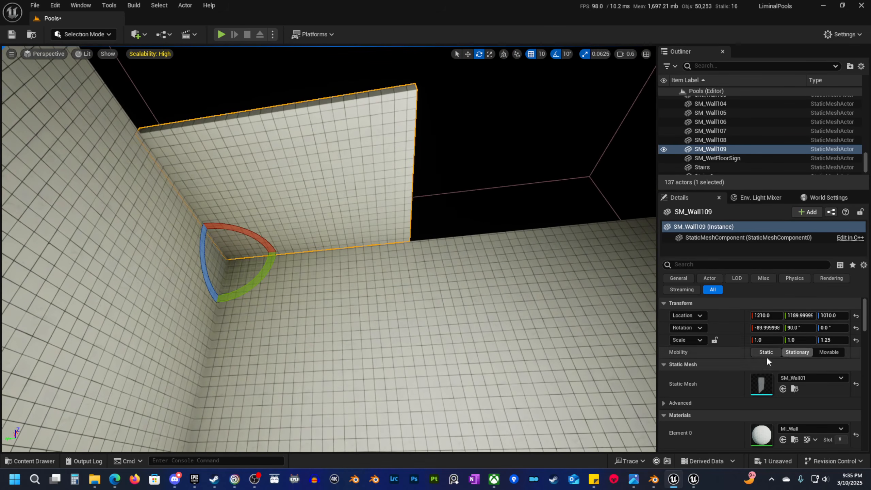
pyautogui.click(856, 340)
pyautogui.press('s')
pyautogui.moveTo(267, 276); pyautogui.dragTo(265, 271, button='right')
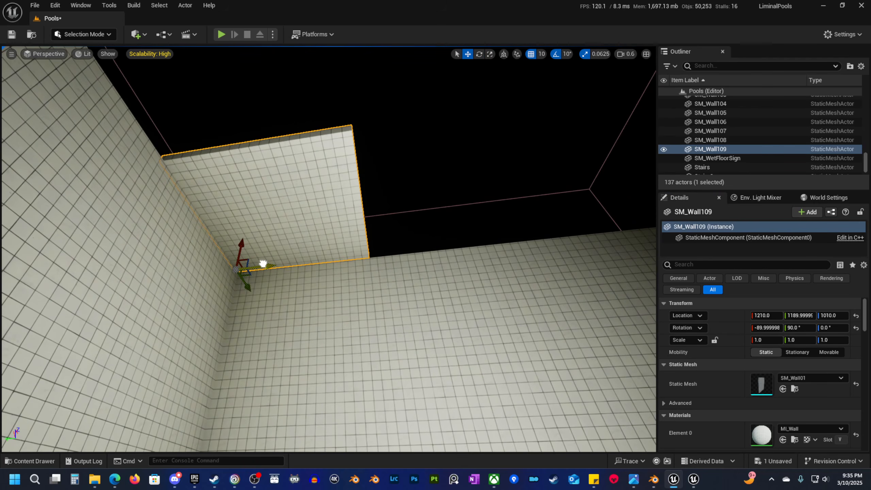
# Duplicate the flat ceiling panel SM_Wall109 four times along Y at Z 1010 to form a row across the room.
pyautogui.keyDown('alt'); pyautogui.moveTo(267, 268); pyautogui.dragTo(408, 273); pyautogui.keyUp('alt')
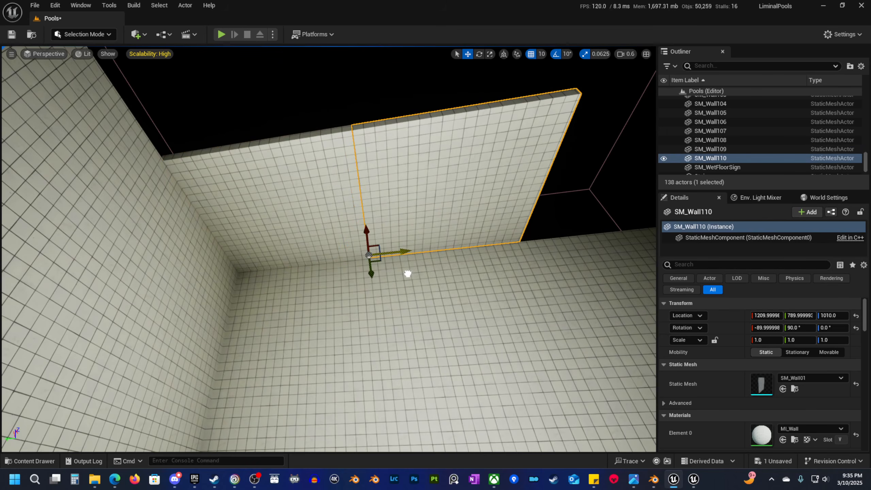
pyautogui.press('s')
pyautogui.moveTo(408, 273); pyautogui.dragTo(405, 270, button='right')
pyautogui.keyDown('alt'); pyautogui.moveTo(270, 244); pyautogui.dragTo(390, 239); pyautogui.keyUp('alt')
pyautogui.press('d')
pyautogui.moveTo(289, 247); pyautogui.dragTo(289, 247, button='right')
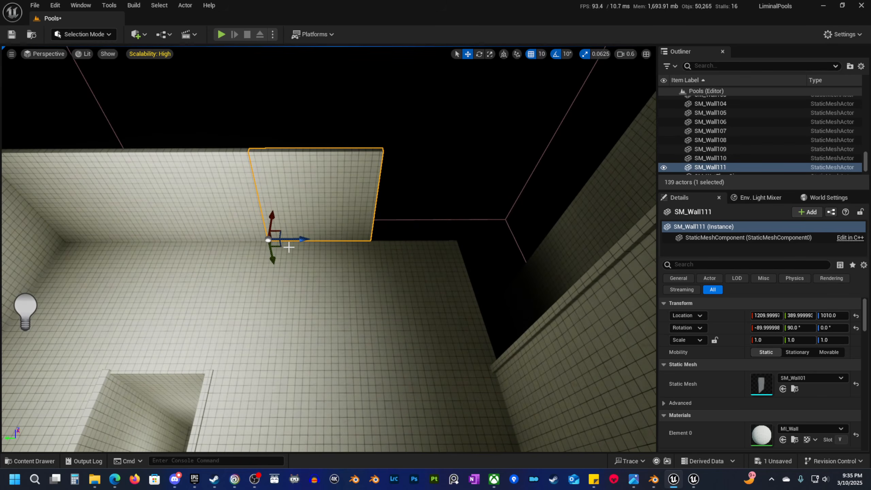
pyautogui.keyDown('alt'); pyautogui.moveTo(303, 240); pyautogui.dragTo(508, 247); pyautogui.keyUp('alt')
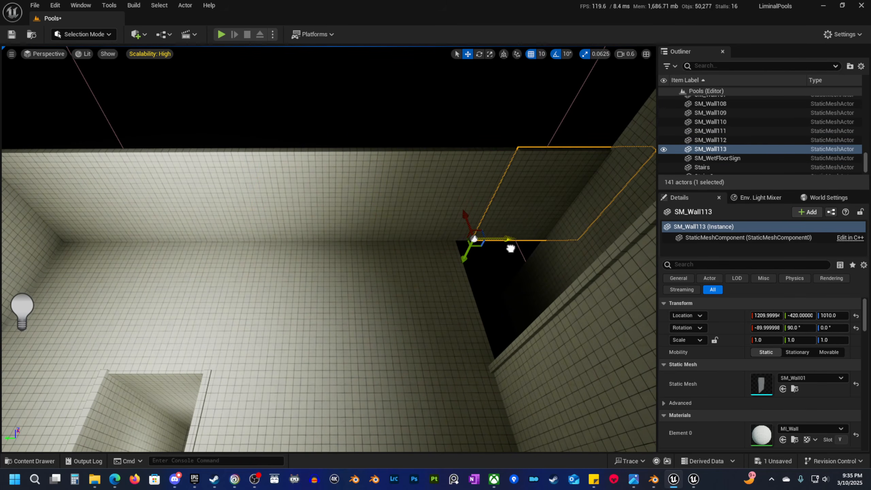
# Move the last ceiling panel of the row, SM_Wall113, to Y -410 at Z 1010.
pyautogui.moveTo(497, 276)
pyautogui.mouseDown(button='right')
pyautogui.moveTo(514, 240)
pyautogui.moveTo(520, 254)
pyautogui.moveTo(496, 276)
pyautogui.mouseUp(button='right')
pyautogui.press('w')
pyautogui.scroll(1, 497, 275)
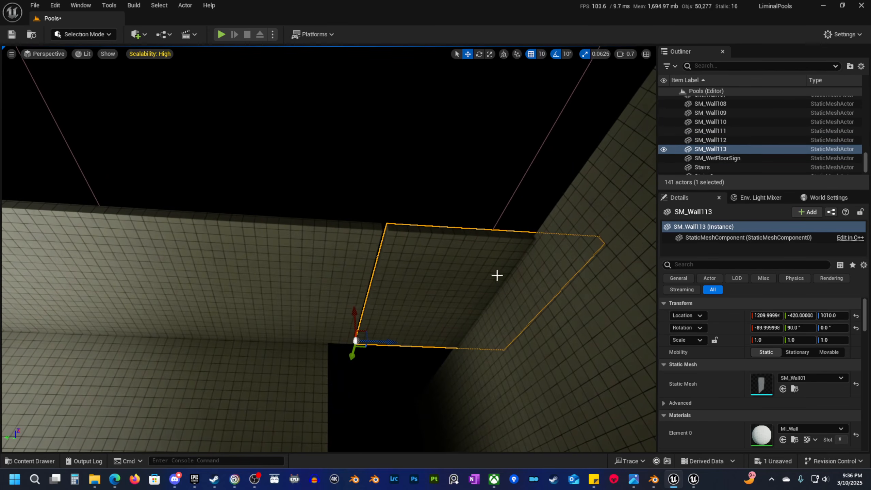
pyautogui.press('s')
pyautogui.moveTo(374, 342); pyautogui.dragTo(352, 339, button='right')
pyautogui.scroll(2, 374, 341)
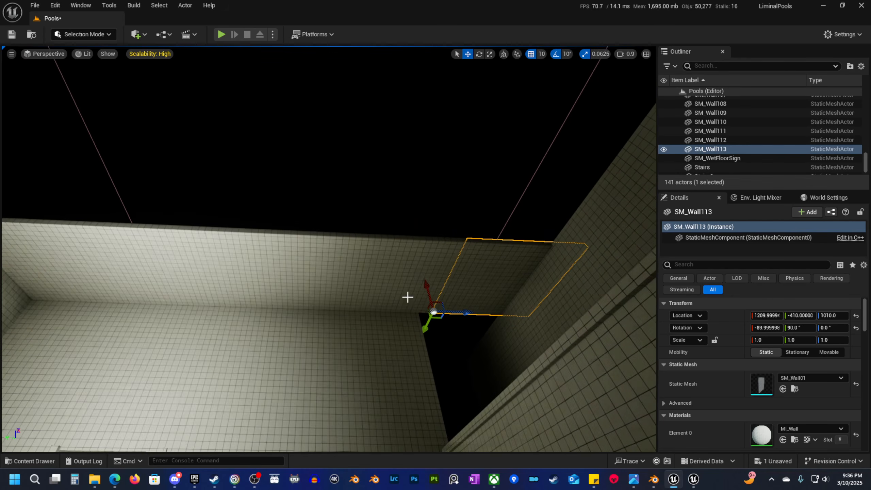
# Select all five ceiling panels of the row and duplicate them as a second row flush beside the first.
pyautogui.keyDown('shift'); pyautogui.click(398, 294); pyautogui.keyUp('shift')
pyautogui.keyDown('shift'); pyautogui.click(54, 264); pyautogui.keyUp('shift')
pyautogui.moveTo(55, 264); pyautogui.dragTo(12, 257, button='right')
pyautogui.keyDown('alt'); pyautogui.moveTo(364, 350); pyautogui.dragTo(263, 327); pyautogui.keyUp('alt')
pyautogui.press('w')
pyautogui.moveTo(347, 340); pyautogui.dragTo(258, 328, button='right')
pyautogui.scroll(2, 347, 339)
pyautogui.scroll(-1, 347, 340)
pyautogui.moveTo(380, 291); pyautogui.dragTo(265, 287)
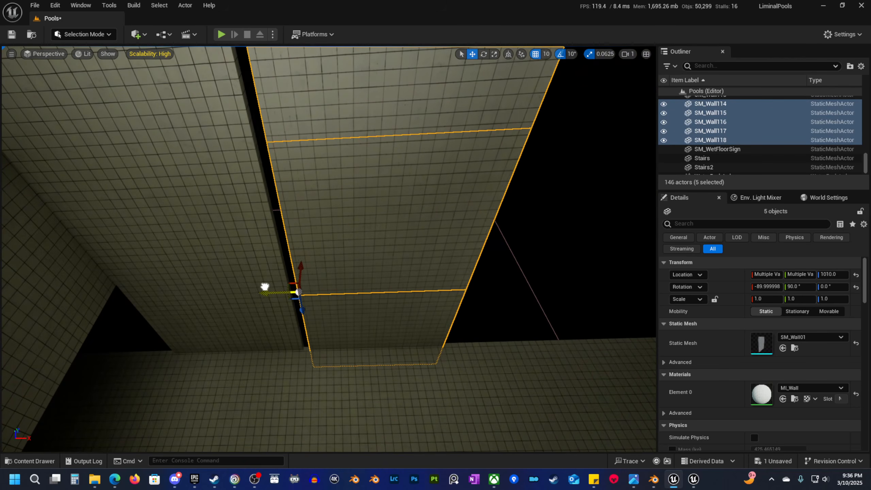
# Duplicate the five-panel ceiling row four more times along X to extend the ceiling towards the room's far end.
pyautogui.press('d')
pyautogui.press('s')
pyautogui.moveTo(303, 297); pyautogui.dragTo(310, 290, button='right')
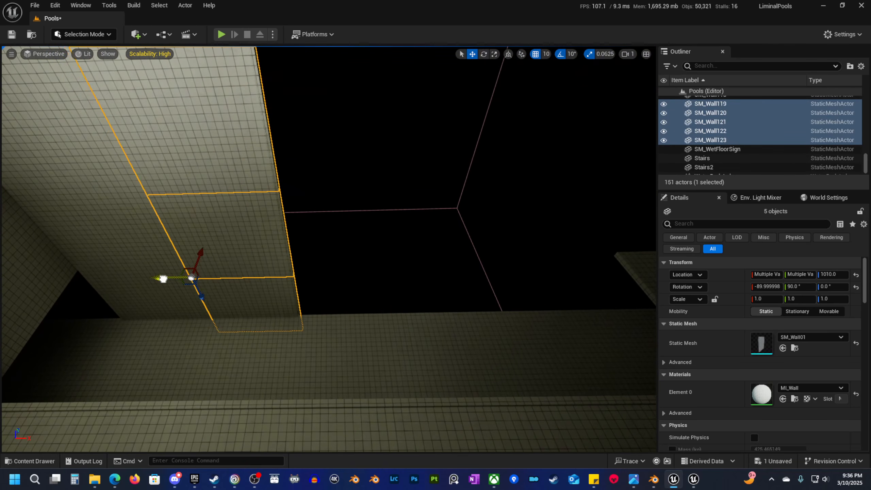
pyautogui.moveTo(164, 279); pyautogui.dragTo(365, 281)
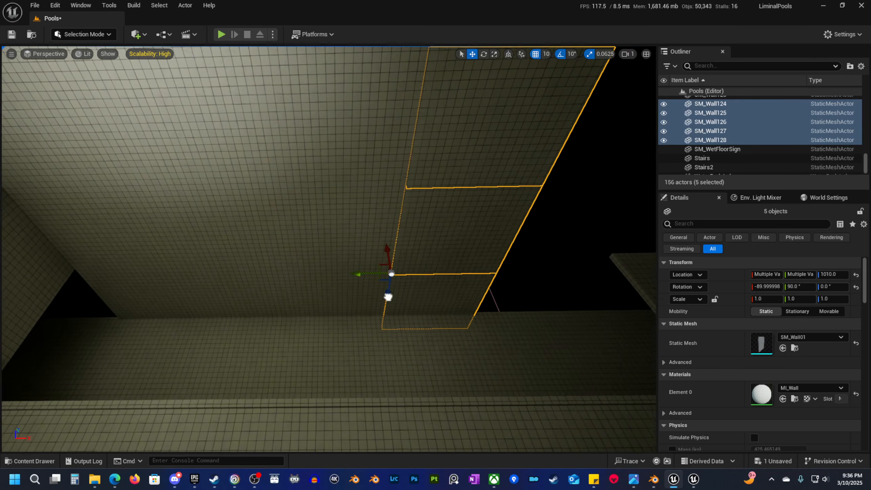
pyautogui.moveTo(389, 295); pyautogui.dragTo(391, 295, button='right')
pyautogui.press('d')
pyautogui.moveTo(235, 282); pyautogui.dragTo(432, 286)
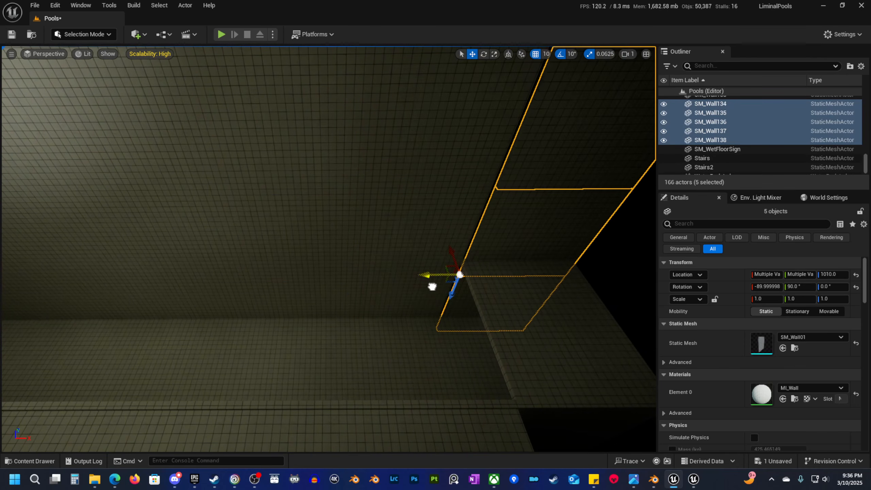
pyautogui.moveTo(432, 286); pyautogui.dragTo(411, 249, button='right')
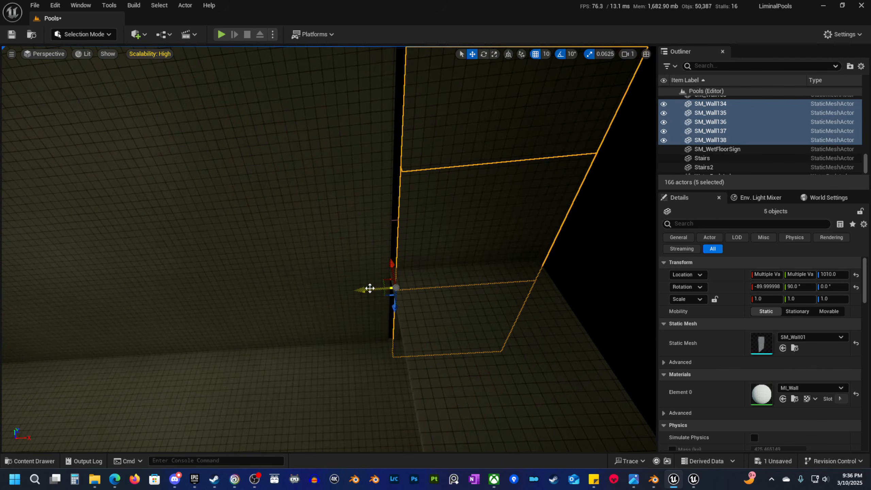
pyautogui.scroll(2, 382, 306)
# Duplicate the end walkway panel twice across the room at X 2790 and stretch the last copy to a Z scale of 1.625.
pyautogui.moveTo(382, 305); pyautogui.dragTo(457, 316, button='right')
pyautogui.scroll(-3, 382, 305)
pyautogui.click(412, 340)
pyautogui.keyDown('alt'); pyautogui.moveTo(448, 296); pyautogui.dragTo(353, 366); pyautogui.keyUp('alt')
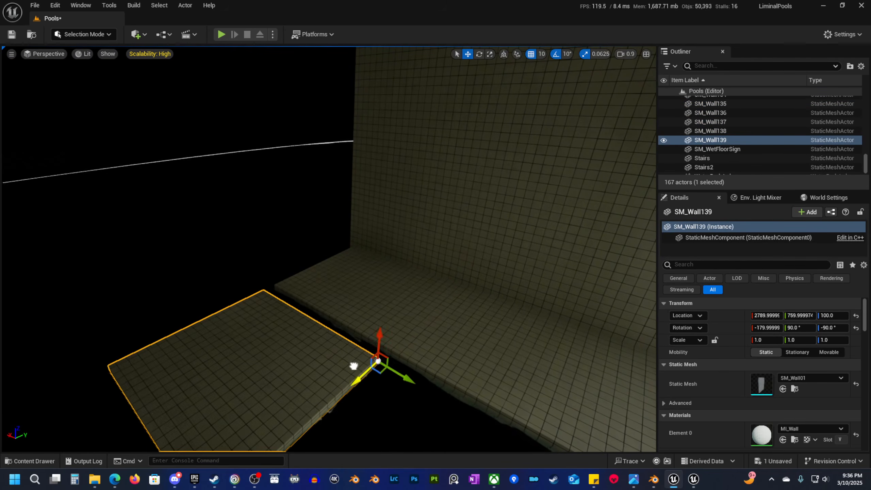
pyautogui.moveTo(369, 359); pyautogui.dragTo(427, 323, button='right')
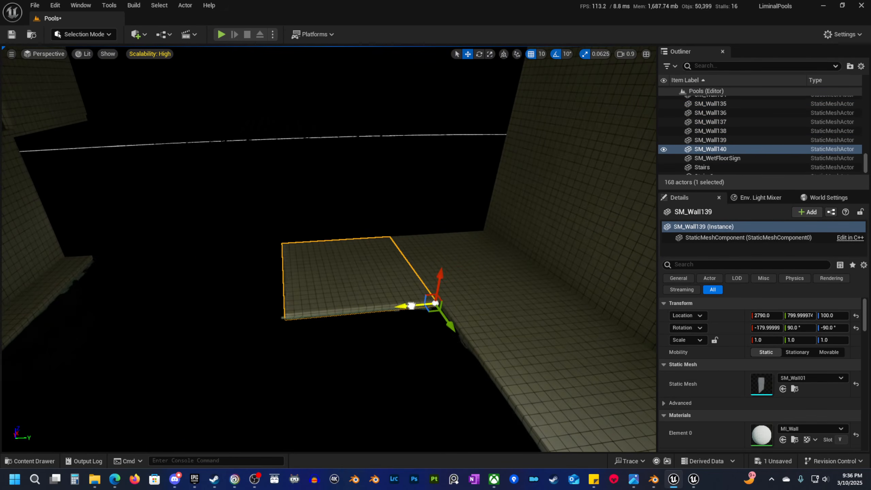
pyautogui.keyDown('alt'); pyautogui.moveTo(411, 305); pyautogui.dragTo(256, 318); pyautogui.keyUp('alt')
pyautogui.moveTo(260, 318); pyautogui.dragTo(493, 342, button='right')
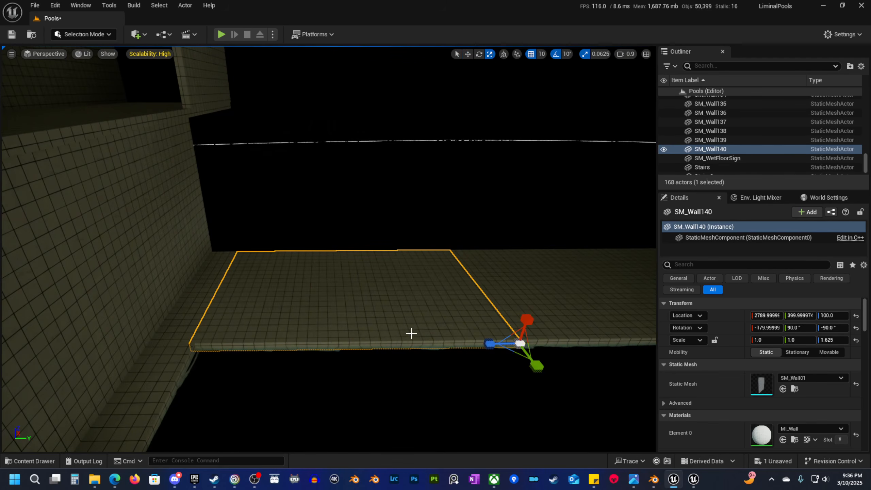
pyautogui.press('Escape')
# Select walkway panels SM_Wall76, SM_Wall77 and SM_Wall78 and widen them to a Z scale of 1.25.
pyautogui.press('s')
pyautogui.moveTo(411, 333); pyautogui.dragTo(317, 311, button='right')
pyautogui.press('s')
pyautogui.scroll(-1, 410, 328)
pyautogui.click(277, 248)
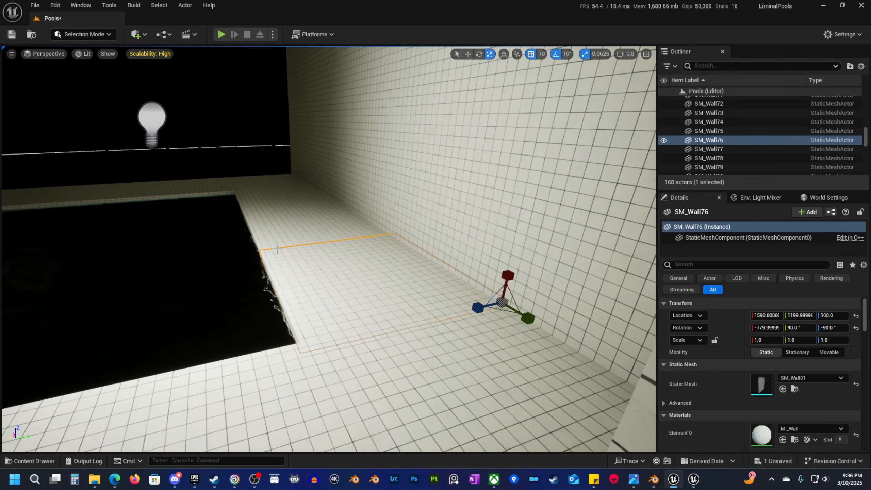
pyautogui.keyDown('ctrl'); pyautogui.click(279, 240); pyautogui.keyUp('ctrl')
pyautogui.keyDown('ctrl'); pyautogui.click(274, 205); pyautogui.keyUp('ctrl')
pyautogui.press('f')
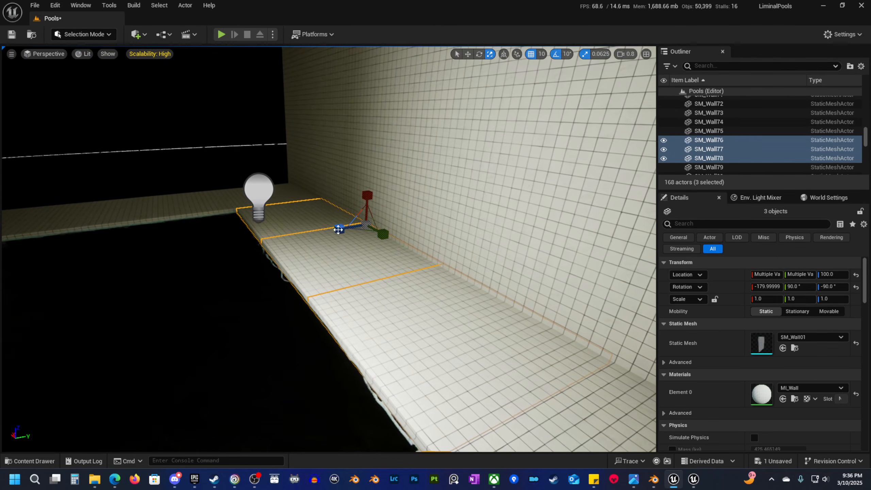
pyautogui.moveTo(335, 279); pyautogui.dragTo(394, 273, button='right')
pyautogui.scroll(2, 335, 279)
# Select the three walkway panels spanning the room's end, including SM_Wall139 and SM_Wall140, and delete them.
pyautogui.click(442, 311)
pyautogui.keyDown('ctrl'); pyautogui.click(353, 308); pyautogui.keyUp('ctrl')
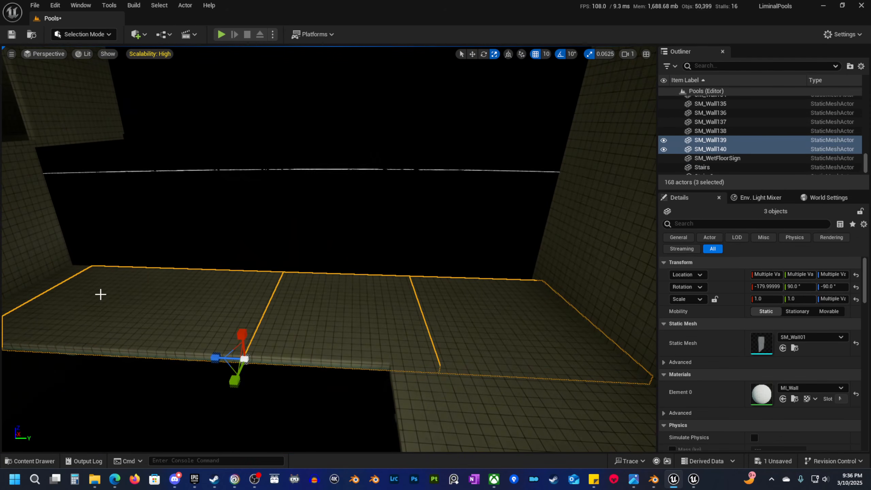
pyautogui.moveTo(64, 272); pyautogui.dragTo(13, 276, button='right')
pyautogui.press('w')
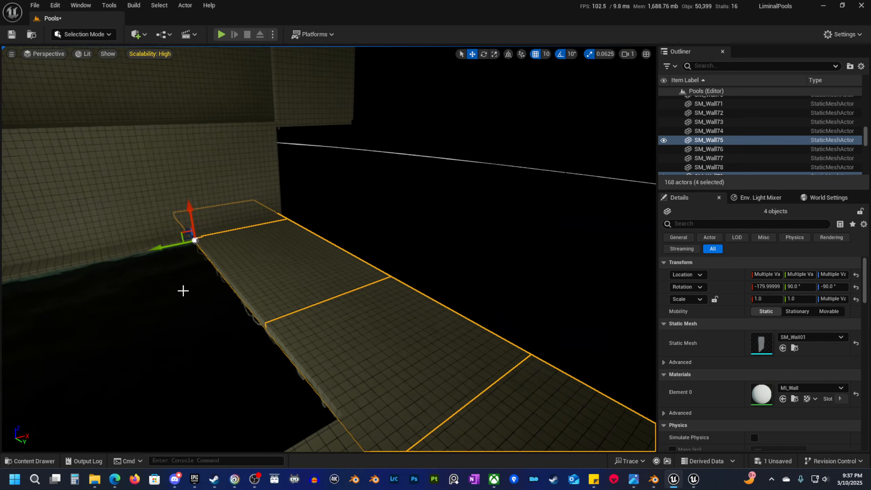
pyautogui.moveTo(182, 290); pyautogui.dragTo(214, 294, button='right')
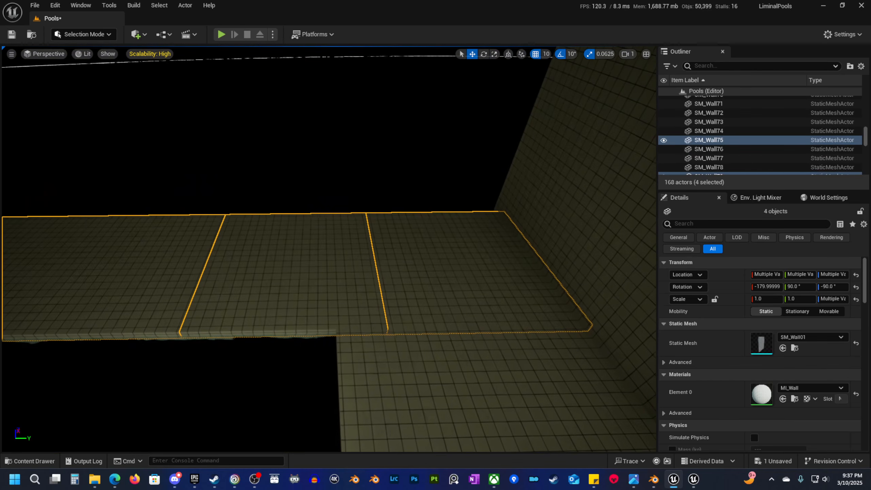
pyautogui.click(298, 275)
pyautogui.moveTo(292, 280); pyautogui.dragTo(387, 243, button='right')
pyautogui.moveTo(400, 293); pyautogui.dragTo(380, 247, button='right')
pyautogui.keyDown('ctrl'); pyautogui.click(320, 251); pyautogui.keyUp('ctrl')
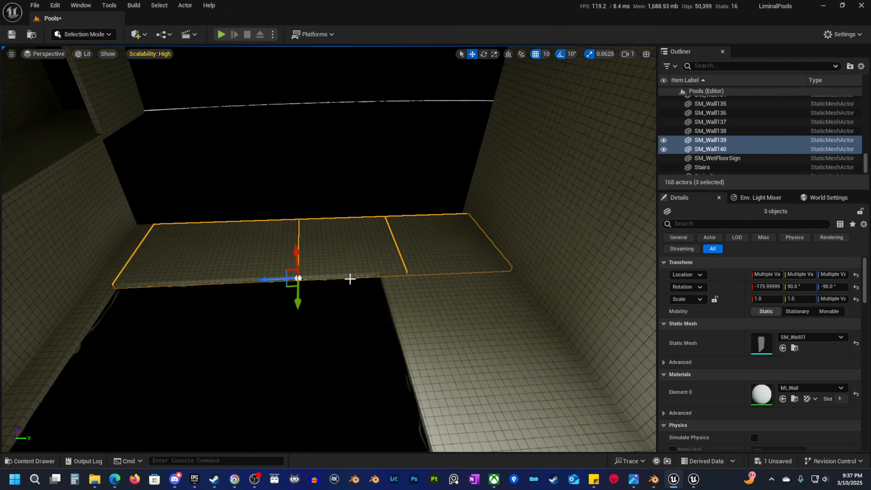
pyautogui.press('Delete')
# Duplicate the widened walkway panel SM_Wall78 along X and set the copy flush against its end.
pyautogui.click(417, 288)
pyautogui.moveTo(416, 288); pyautogui.dragTo(378, 282, button='right')
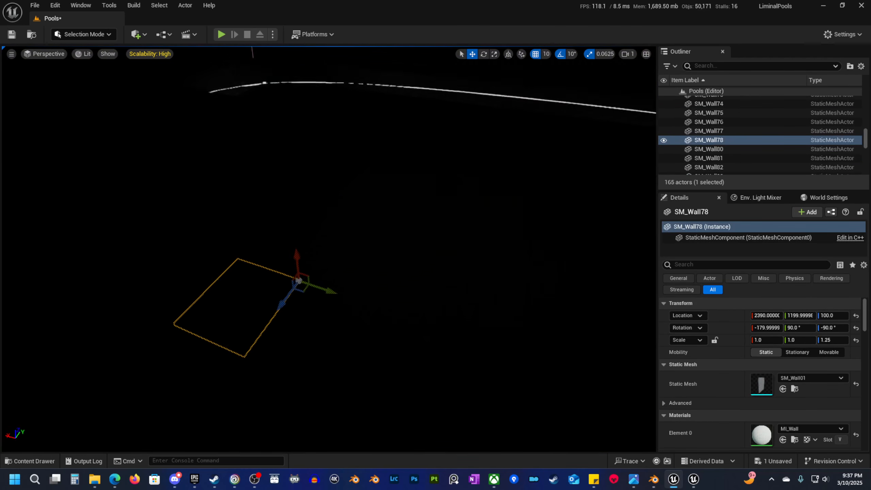
pyautogui.moveTo(508, 297); pyautogui.dragTo(553, 307, button='right')
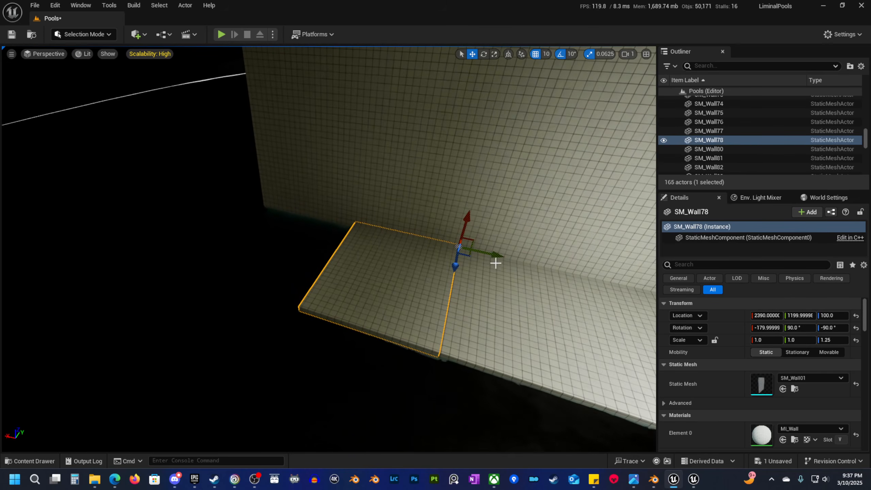
pyautogui.keyDown('alt'); pyautogui.moveTo(503, 256); pyautogui.dragTo(346, 239); pyautogui.keyUp('alt')
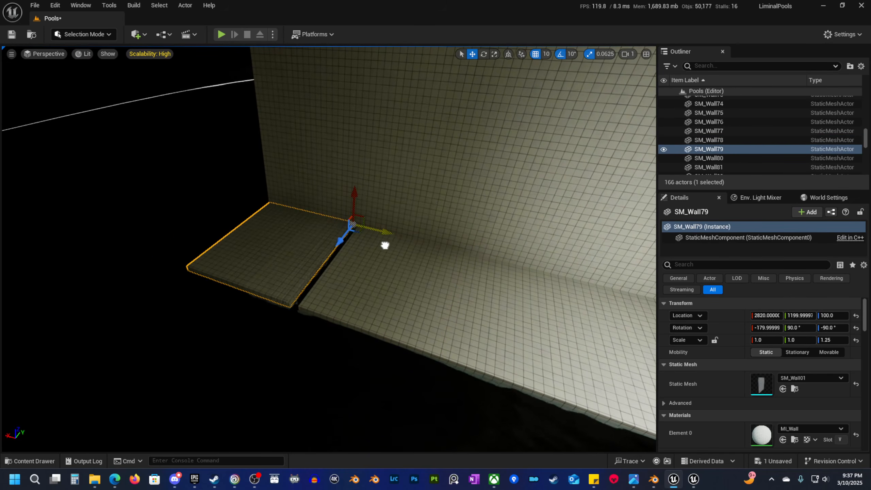
pyautogui.moveTo(388, 246); pyautogui.dragTo(432, 260, button='right')
pyautogui.moveTo(431, 241); pyautogui.dragTo(436, 242)
# Duplicate the end walkway panel together with the two walls above it one panel length further along X, then clear the selection.
pyautogui.moveTo(346, 275); pyautogui.dragTo(342, 265, button='right')
pyautogui.keyDown('ctrl'); pyautogui.click(336, 230); pyautogui.keyUp('ctrl')
pyautogui.keyDown('ctrl'); pyautogui.click(322, 148); pyautogui.keyUp('ctrl')
pyautogui.moveTo(389, 178); pyautogui.dragTo(397, 206, button='right')
pyautogui.keyDown('ctrl'); pyautogui.click(399, 161); pyautogui.keyUp('ctrl')
pyautogui.keyDown('alt'); pyautogui.moveTo(496, 249); pyautogui.dragTo(365, 240); pyautogui.keyUp('alt')
pyautogui.moveTo(365, 240); pyautogui.dragTo(363, 272, button='right')
pyautogui.press('w')
pyautogui.scroll(-3, 365, 246)
pyautogui.press('d')
pyautogui.press('s')
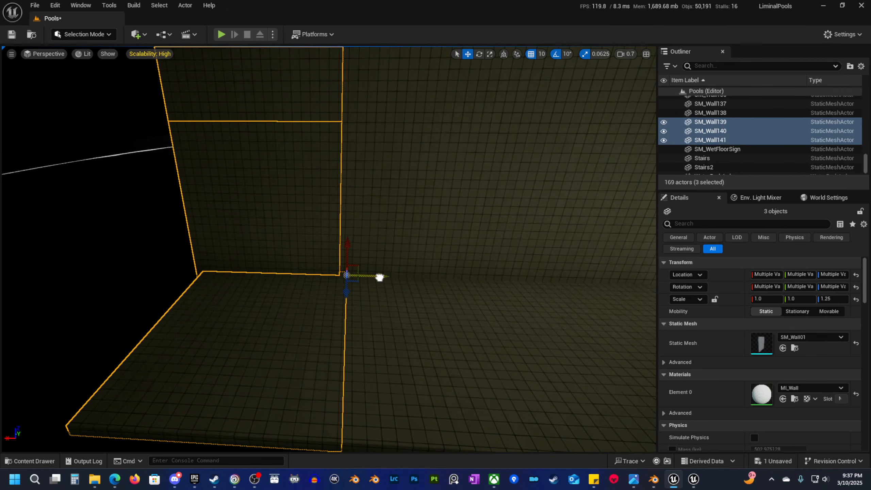
pyautogui.press('w')
pyautogui.moveTo(438, 310); pyautogui.dragTo(240, 311, button='right')
pyautogui.press('Escape')
# Duplicate the opposite side's end wall SM_Wall71 and ledge SM_Wall75 one panel length further along the room.
pyautogui.press('w')
pyautogui.scroll(2, 236, 321)
pyautogui.press('w')
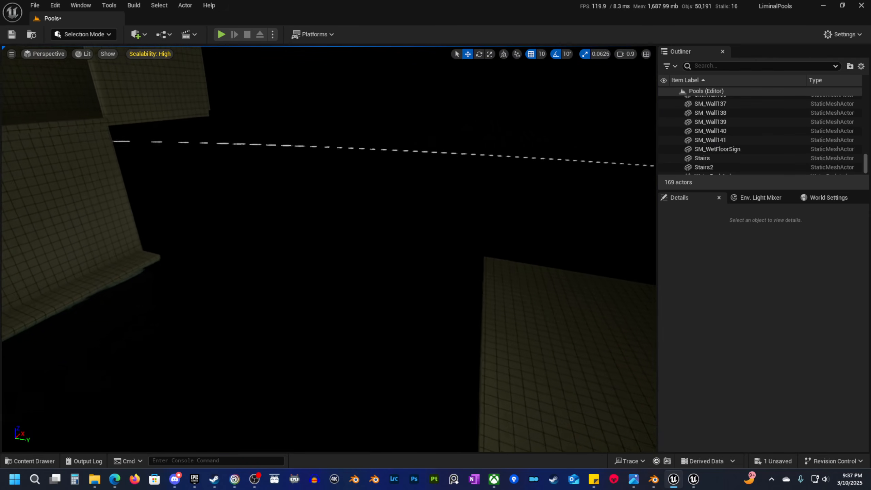
pyautogui.click(585, 289)
pyautogui.moveTo(508, 293); pyautogui.dragTo(422, 293, button='right')
pyautogui.press('w')
pyautogui.click(453, 284)
pyautogui.press('d')
pyautogui.keyDown('shift'); pyautogui.click(387, 290); pyautogui.keyUp('shift')
pyautogui.press('s')
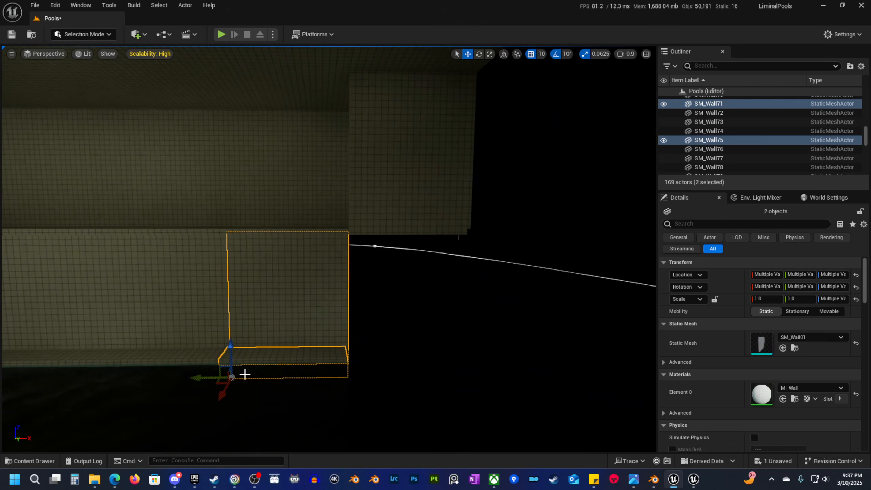
pyautogui.keyDown('alt'); pyautogui.moveTo(200, 378); pyautogui.dragTo(323, 383); pyautogui.keyUp('alt')
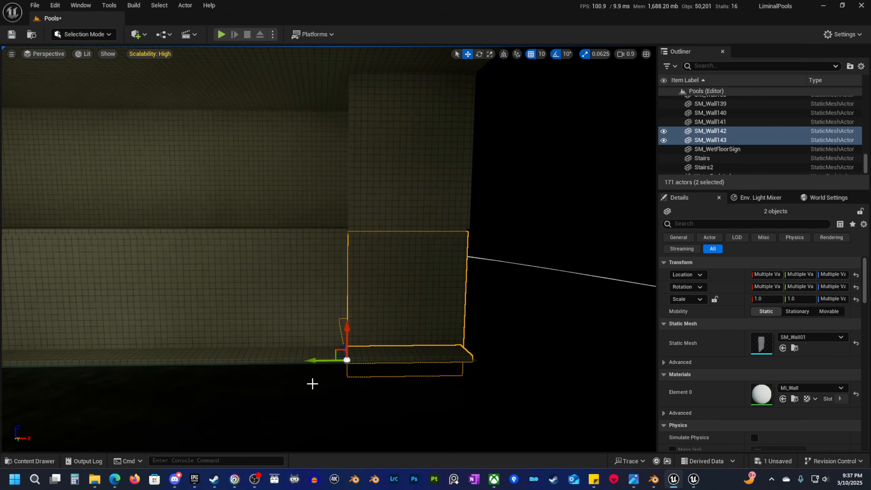
pyautogui.moveTo(312, 384); pyautogui.dragTo(350, 382, button='right')
# Duplicate end walkway panel SM_Wall141 to Y 700 and stretch the copy across the room to a Z scale of 2.375.
pyautogui.moveTo(616, 377); pyautogui.dragTo(631, 376, button='right')
pyautogui.click(615, 376)
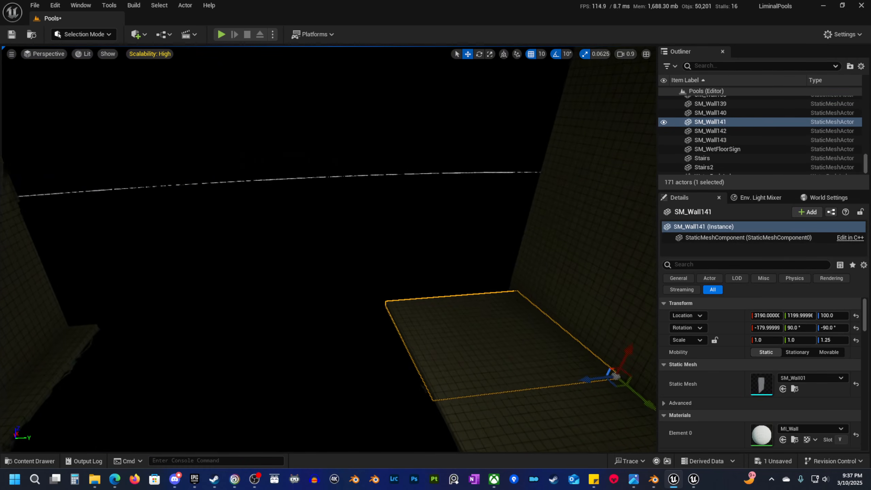
pyautogui.keyDown('alt'); pyautogui.moveTo(585, 378); pyautogui.dragTo(377, 398); pyautogui.keyUp('alt')
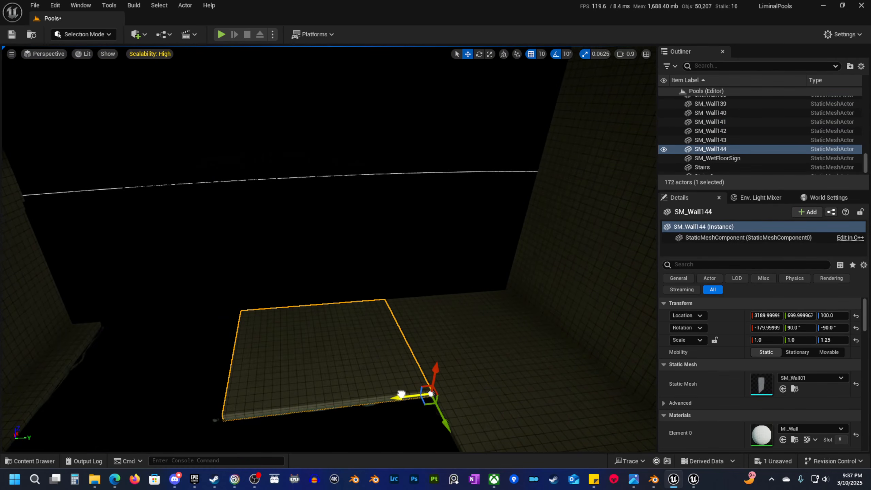
pyautogui.moveTo(402, 395); pyautogui.dragTo(502, 406, button='right')
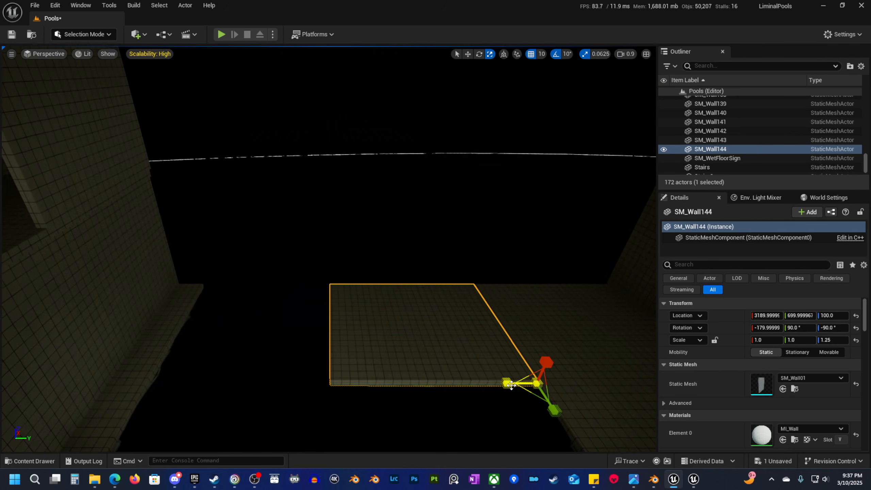
pyautogui.moveTo(512, 385); pyautogui.dragTo(398, 386)
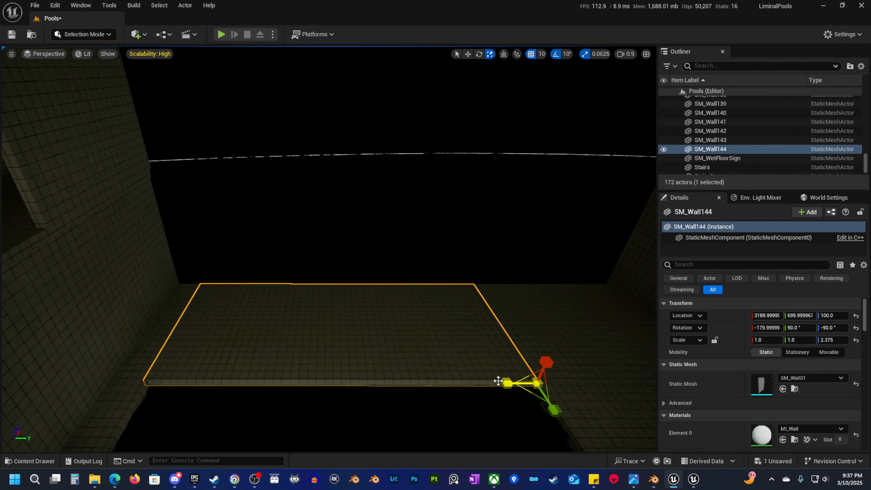
pyautogui.press('Escape')
# Duplicate the upper end wall SM_Wall100 and place the copy at X 3590, Z 0 in the room's far corner.
pyautogui.moveTo(498, 381); pyautogui.dragTo(454, 322, button='right')
pyautogui.scroll(-1, 480, 326)
pyautogui.scroll(1, 470, 322)
pyautogui.scroll(-1, 455, 322)
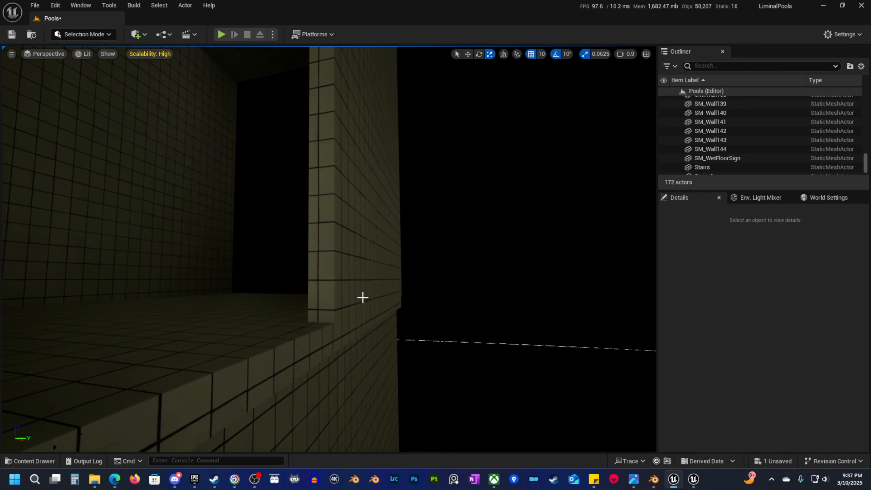
pyautogui.click(363, 297)
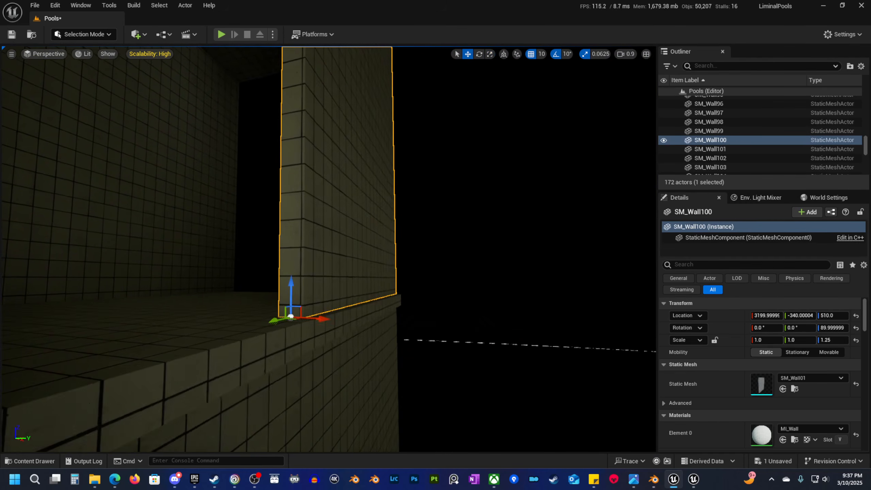
pyautogui.moveTo(362, 297); pyautogui.dragTo(388, 338, button='right')
pyautogui.moveTo(473, 281); pyautogui.dragTo(251, 416, button='right')
pyautogui.keyDown('alt'); pyautogui.moveTo(268, 415); pyautogui.dragTo(295, 371); pyautogui.keyUp('alt')
# Rotate the lowered wall copy SM_Wall145 to 180° about Z and slide it along X to about 3280 at the end walkway.
pyautogui.press('e')
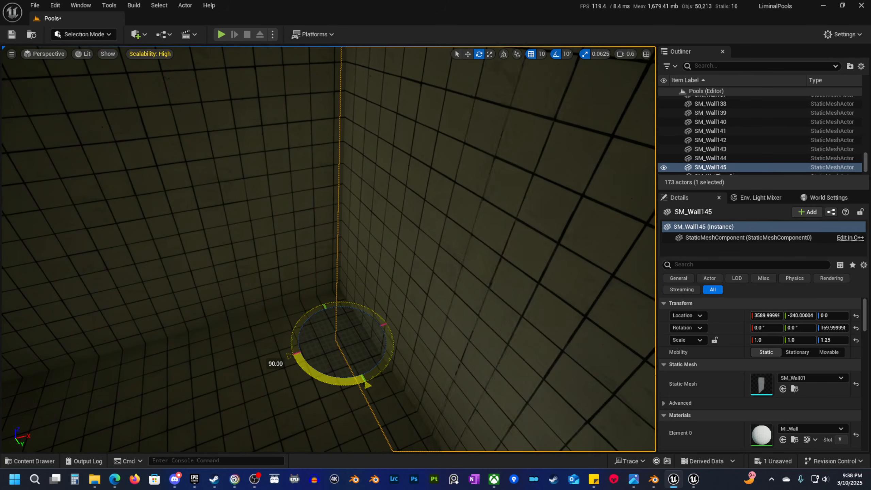
pyautogui.moveTo(382, 289)
pyautogui.mouseDown(button='right')
pyautogui.moveTo(343, 260)
pyautogui.moveTo(381, 288)
pyautogui.mouseUp(button='right')
pyautogui.press('w')
pyautogui.moveTo(381, 289); pyautogui.dragTo(247, 318)
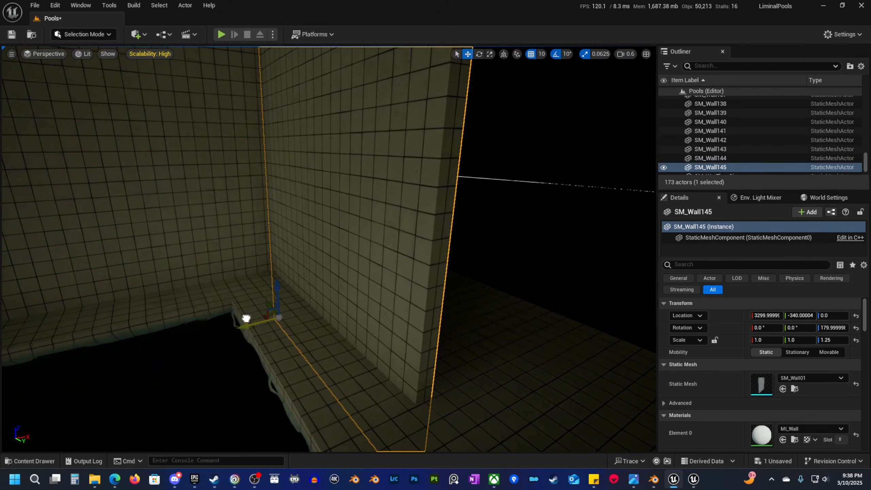
pyautogui.moveTo(234, 319); pyautogui.dragTo(348, 325, button='right')
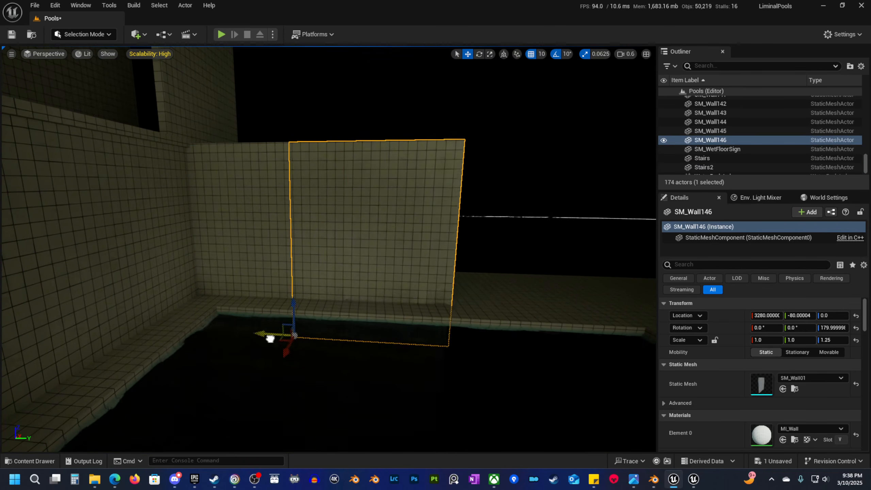
# Duplicate the lowered end wall SM_Wall146 along Y to about 460, up to the side walkway.
pyautogui.moveTo(319, 341); pyautogui.dragTo(374, 354, button='right')
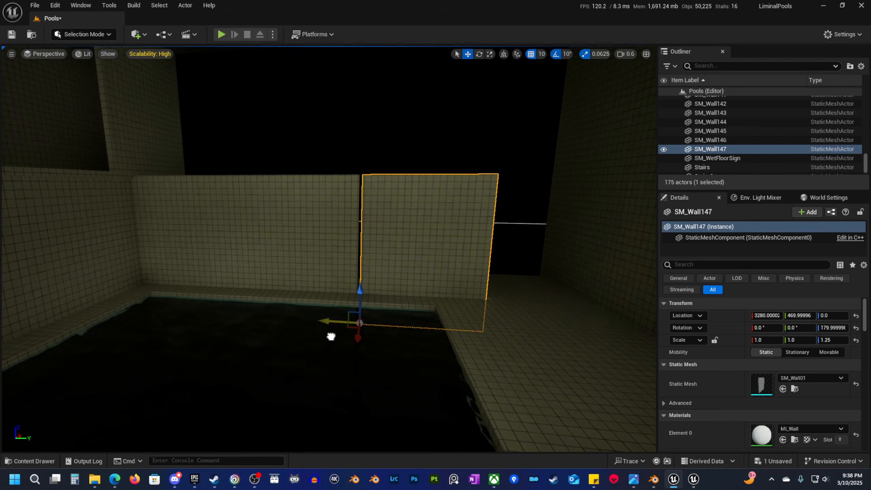
pyautogui.moveTo(328, 337); pyautogui.dragTo(487, 368, button='right')
# Duplicate the doorway stairs Stairs2 and carry the copy to the room's far end at about X 2923.
pyautogui.press('w')
pyautogui.scroll(2, 469, 327)
pyautogui.press('w')
pyautogui.click(508, 333)
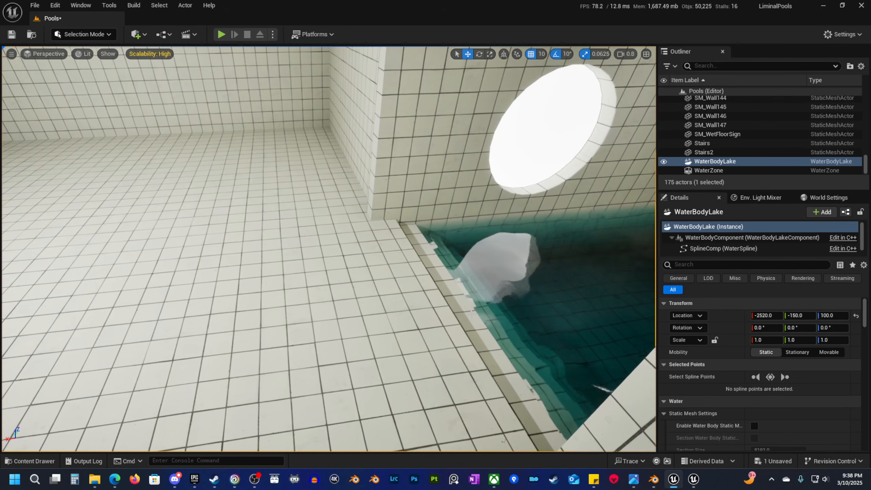
pyautogui.press('w')
pyautogui.moveTo(508, 332); pyautogui.dragTo(443, 330, button='right')
pyautogui.press('w')
pyautogui.press('w')
pyautogui.moveTo(339, 302); pyautogui.dragTo(449, 305, button='right')
pyautogui.click(339, 302)
pyautogui.press('s')
pyautogui.scroll(3, 338, 302)
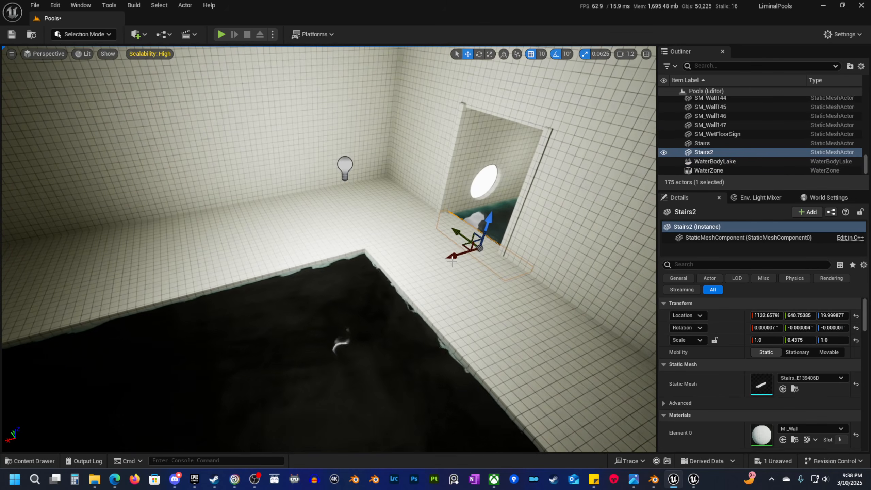
pyautogui.keyDown('alt'); pyautogui.moveTo(465, 247); pyautogui.dragTo(72, 283); pyautogui.keyUp('alt')
pyautogui.press('w')
pyautogui.moveTo(396, 290); pyautogui.dragTo(254, 295, button='right')
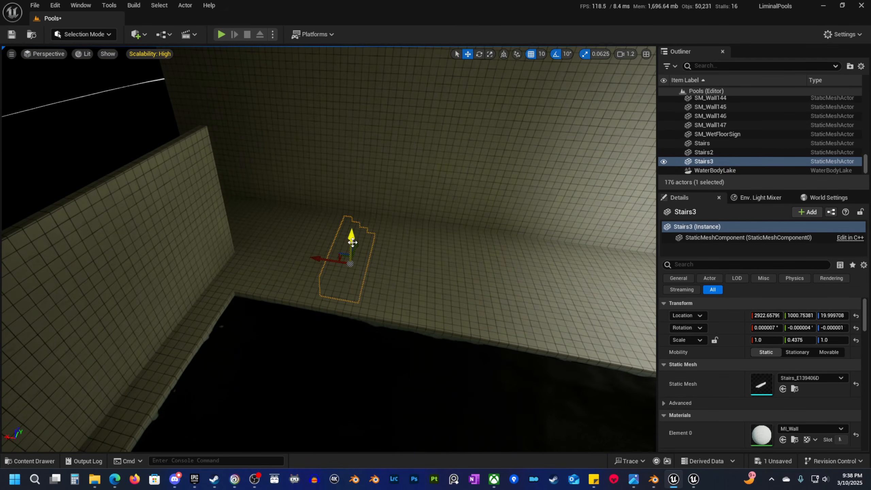
# Raise the stairs copy Stairs3 to Z 110 and fit it between the end wall and side wall at about X 3333, Y 1031.
pyautogui.moveTo(360, 199); pyautogui.dragTo(359, 168)
pyautogui.press('d')
pyautogui.moveTo(358, 168); pyautogui.dragTo(277, 157, button='right')
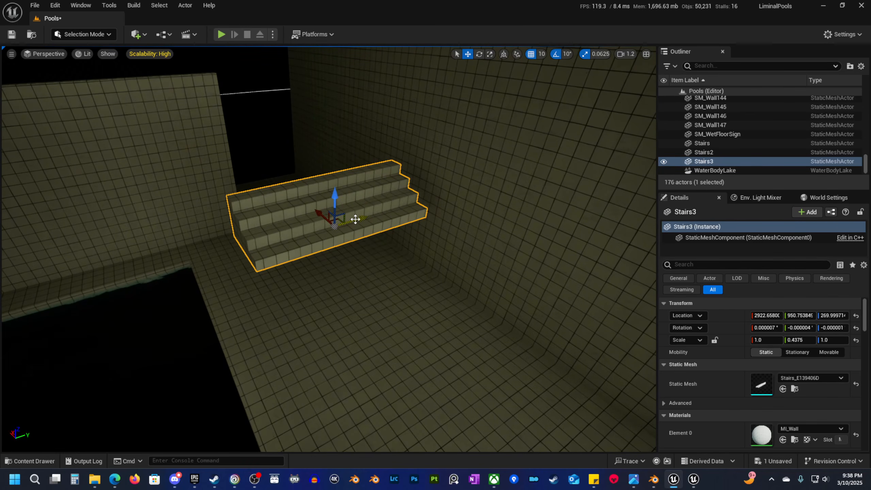
pyautogui.moveTo(336, 322); pyautogui.dragTo(405, 333, button='right')
pyautogui.press('w')
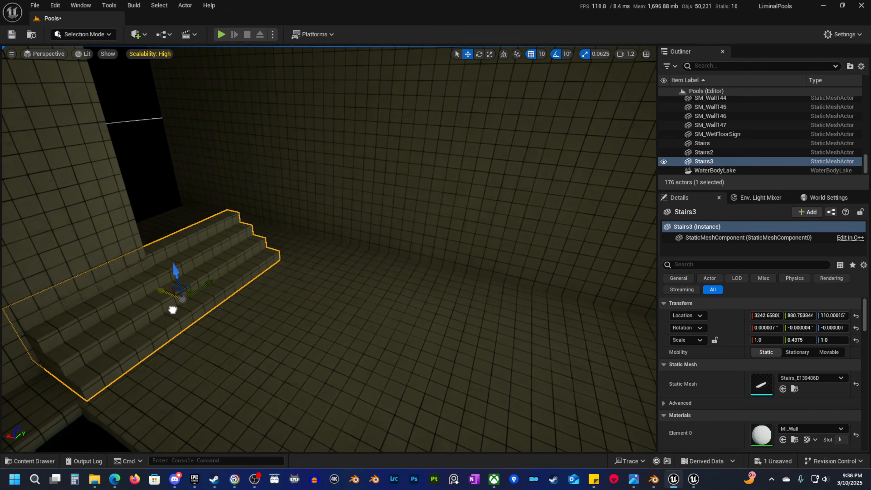
pyautogui.moveTo(172, 310); pyautogui.dragTo(143, 293)
pyautogui.moveTo(239, 316); pyautogui.dragTo(181, 320, button='right')
pyautogui.press('w')
pyautogui.moveTo(287, 298); pyautogui.dragTo(387, 292)
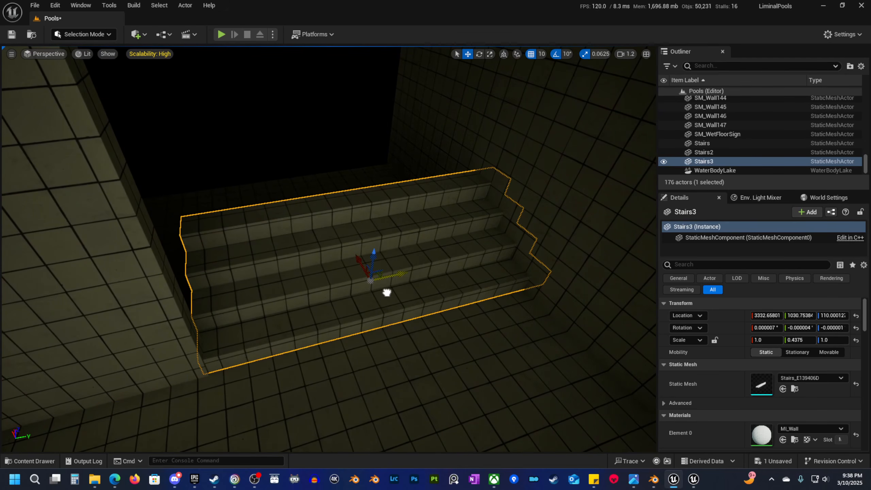
# Duplicate end wall SM_Wall147, rotate the copy to 90° about Z and place it at X 3280, Y 850 alongside the stairs.
pyautogui.moveTo(387, 293); pyautogui.dragTo(411, 158, button='right')
pyautogui.scroll(-1, 367, 294)
pyautogui.moveTo(450, 262); pyautogui.dragTo(341, 272, button='right')
pyautogui.click(446, 252)
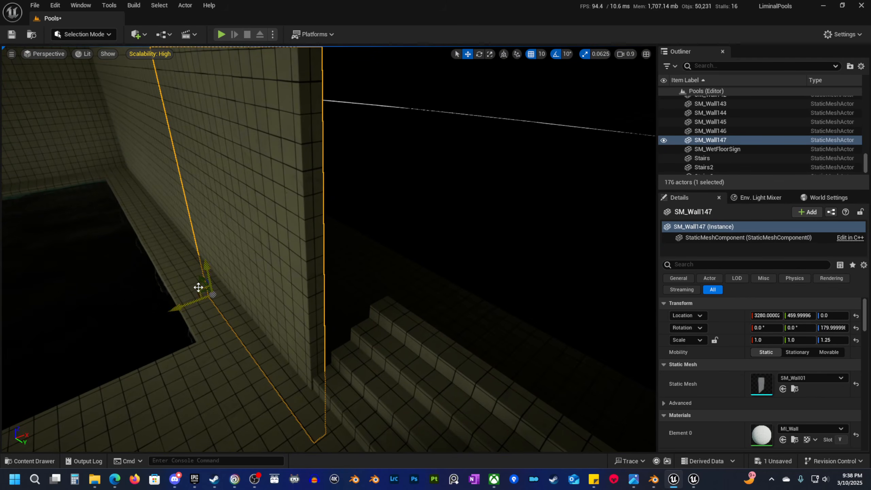
pyautogui.keyDown('alt'); pyautogui.moveTo(200, 280); pyautogui.dragTo(267, 343); pyautogui.keyUp('alt')
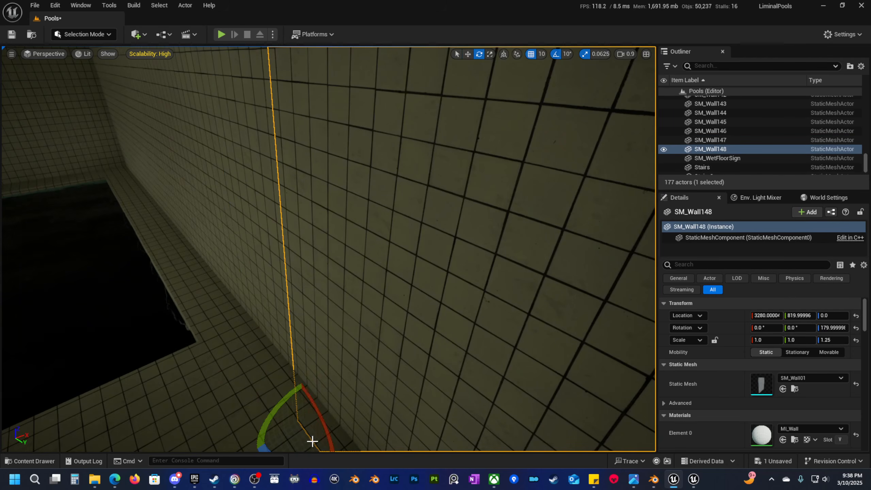
pyautogui.moveTo(312, 441); pyautogui.dragTo(329, 408)
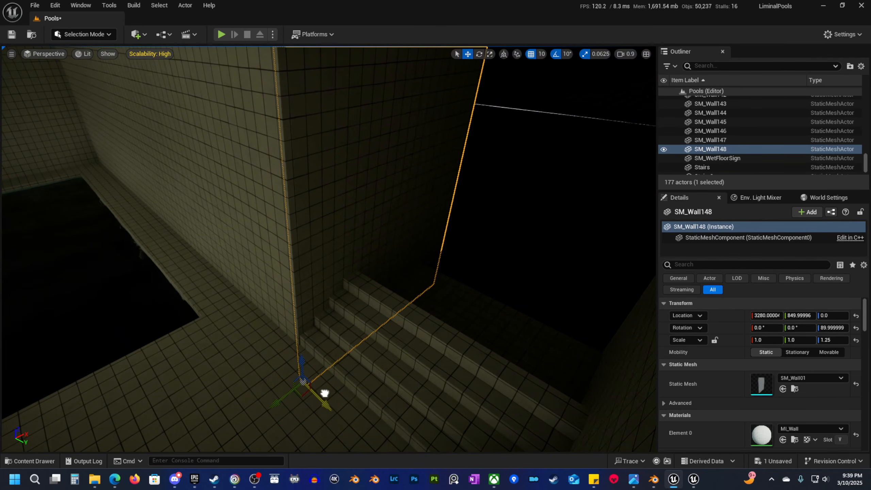
# Duplicate the walkway floor panel and place the copy as a landing behind the stairs at X 3390, Y 1200, Z 180.
pyautogui.moveTo(330, 395); pyautogui.dragTo(357, 395, button='right')
pyautogui.scroll(-3, 330, 395)
pyautogui.press('Escape')
pyautogui.press('s')
pyautogui.moveTo(229, 276); pyautogui.dragTo(378, 277, button='right')
pyautogui.scroll(3, 229, 276)
pyautogui.click(364, 396)
pyautogui.moveTo(373, 391); pyautogui.dragTo(408, 395, button='right')
pyautogui.keyDown('alt'); pyautogui.moveTo(376, 354); pyautogui.dragTo(365, 299); pyautogui.keyUp('alt')
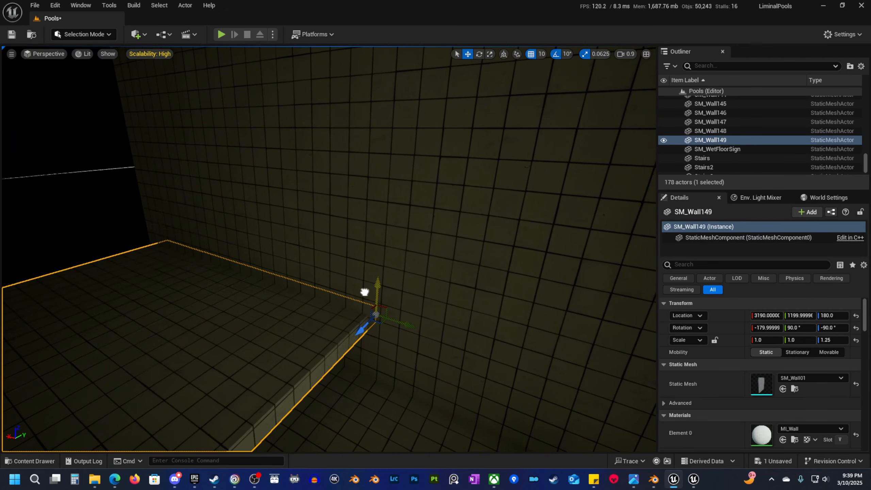
pyautogui.press('w')
pyautogui.moveTo(247, 299); pyautogui.dragTo(305, 296, button='right')
pyautogui.scroll(-3, 305, 296)
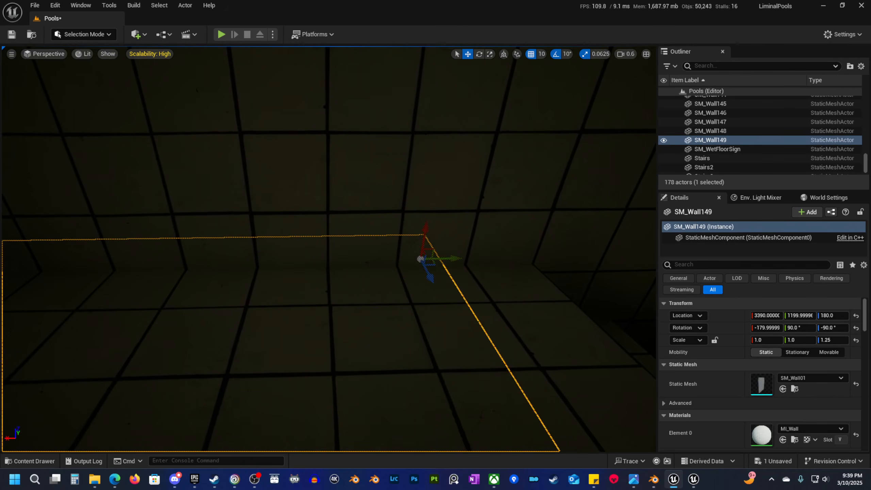
# Duplicate the stairs' side wall SM_Wall148 along the landing to X 3680.
pyautogui.moveTo(492, 298); pyautogui.dragTo(290, 309, button='right')
pyautogui.press('Escape')
pyautogui.press('w')
pyautogui.scroll(-2, 491, 298)
pyautogui.press('s')
pyautogui.scroll(2, 419, 291)
pyautogui.click(357, 294)
pyautogui.press('s')
pyautogui.press('d')
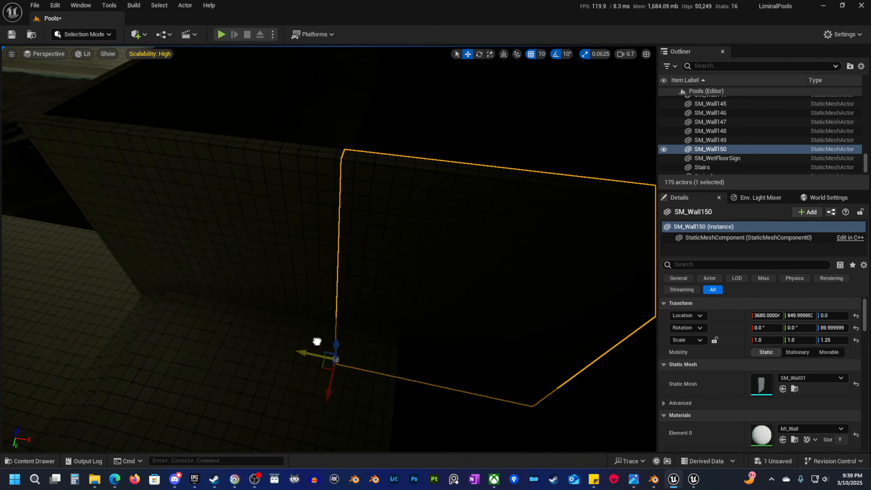
# Switch to unlit shading and duplicate PointLight5 to the stair landing at X 3450, Y 900, Z 420.
pyautogui.hotkey('alt', '3')
pyautogui.press('s')
pyautogui.moveTo(430, 336)
pyautogui.mouseDown(button='right')
pyautogui.moveTo(330, 329)
pyautogui.moveTo(430, 336)
pyautogui.mouseUp(button='right')
pyautogui.scroll(2, 429, 333)
pyautogui.click(389, 204)
pyautogui.press('s')
pyautogui.moveTo(389, 203); pyautogui.dragTo(481, 245, button='right')
pyautogui.scroll(3, 322, 251)
pyautogui.press('w')
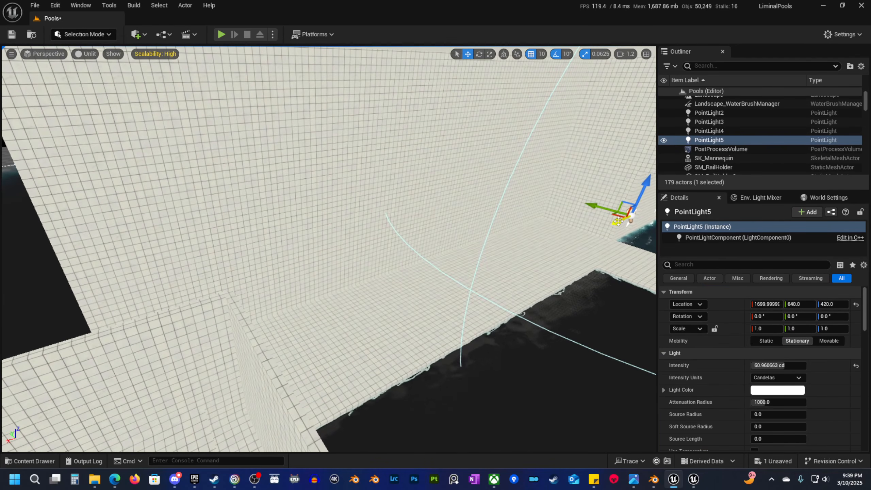
pyautogui.press('d')
pyautogui.moveTo(113, 341); pyautogui.dragTo(28, 330, button='right')
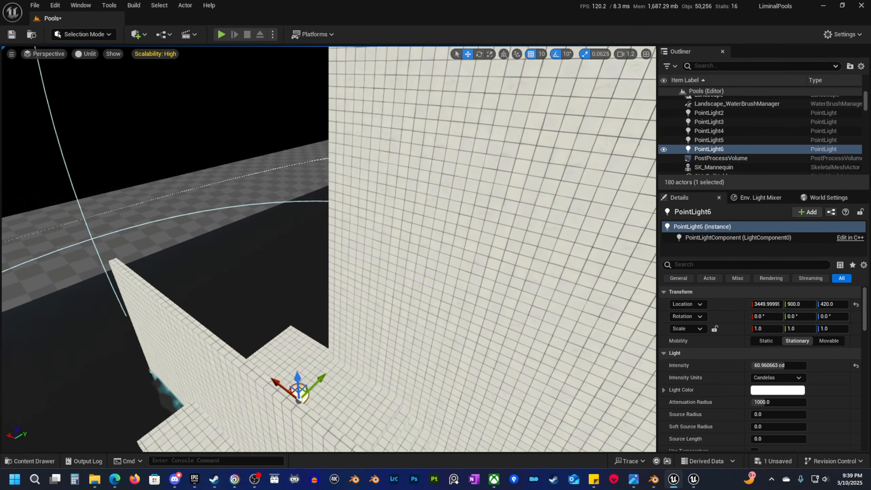
# Return to lit shading and slide the new PointLight6 along Y away from the side wall toward the corridor's centre.
pyautogui.hotkey('alt', '4')
pyautogui.moveTo(381, 395); pyautogui.dragTo(330, 415, button='right')
pyautogui.press('d')
pyautogui.press('d')
pyautogui.moveTo(330, 371); pyautogui.dragTo(302, 358, button='right')
pyautogui.scroll(-3, 309, 360)
pyautogui.press('a')
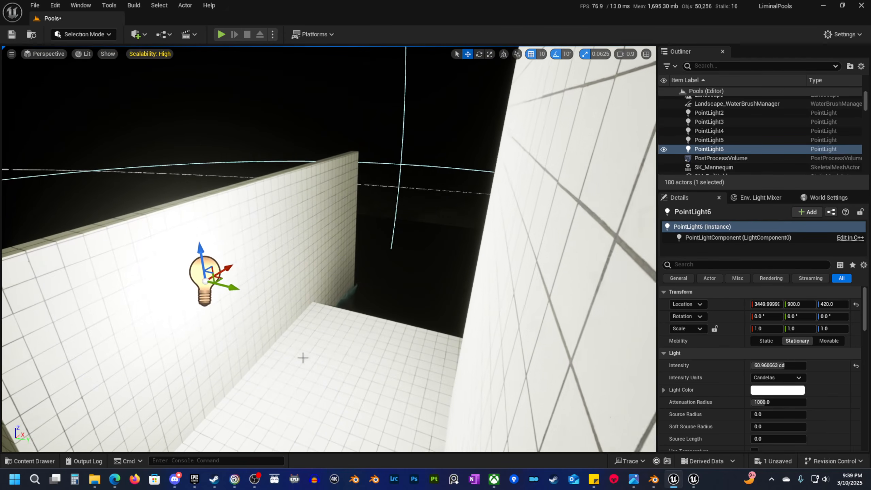
pyautogui.moveTo(218, 280); pyautogui.dragTo(373, 268)
pyautogui.moveTo(373, 269); pyautogui.dragTo(351, 282, button='right')
# Extend the corridor floor along X with three end-to-end copies of SM_Wall149, the last at X 4590.
pyautogui.click(488, 333)
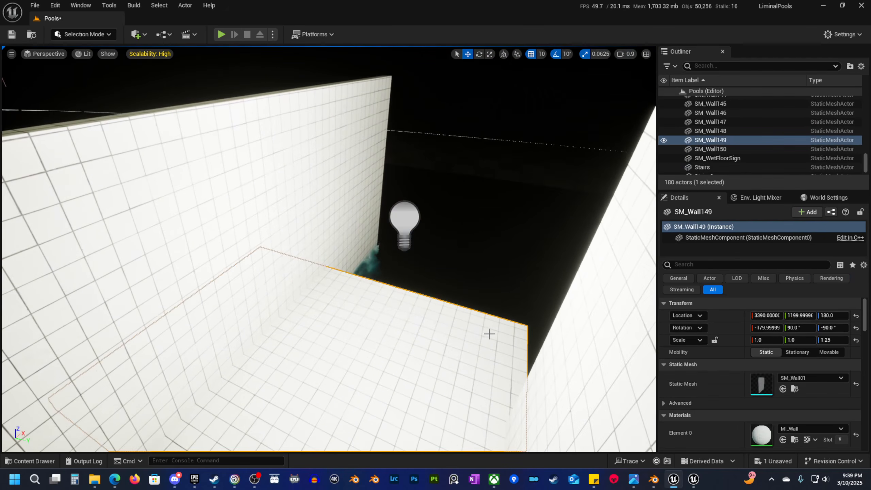
pyautogui.press('d')
pyautogui.moveTo(488, 332); pyautogui.dragTo(369, 340, button='right')
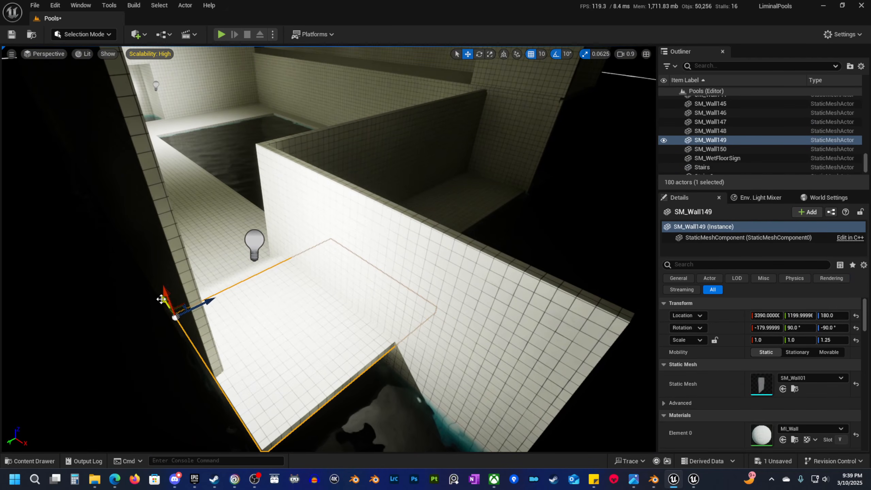
pyautogui.keyDown('alt'); pyautogui.moveTo(161, 299); pyautogui.dragTo(297, 408); pyautogui.keyUp('alt')
pyautogui.moveTo(273, 391); pyautogui.dragTo(330, 393, button='right')
pyautogui.press('a')
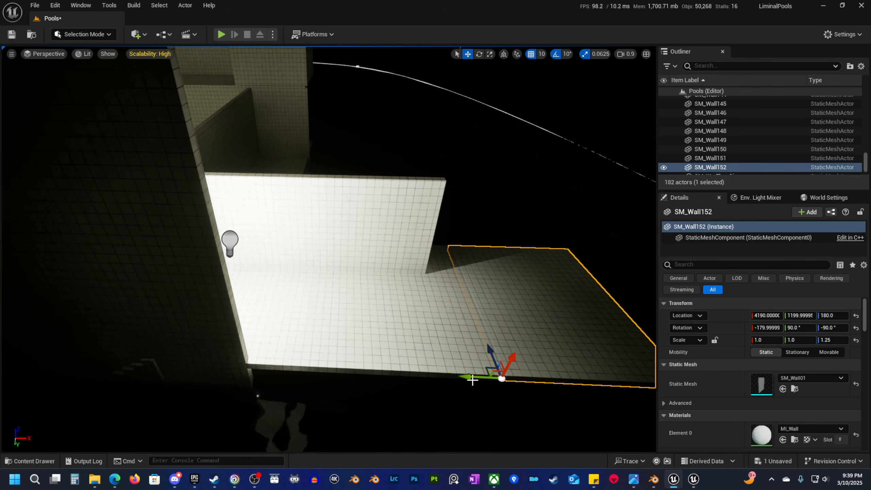
pyautogui.press('d')
pyautogui.moveTo(473, 380); pyautogui.dragTo(525, 365, button='right')
pyautogui.press('d')
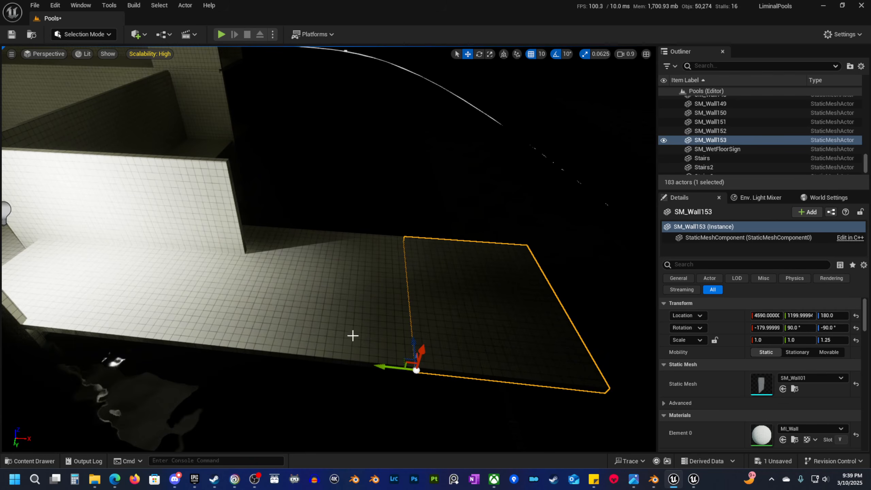
# Duplicate the corridor's side wall twice along X to line the extended floor.
pyautogui.click(218, 217)
pyautogui.moveTo(292, 240); pyautogui.dragTo(280, 240, button='right')
pyautogui.press('a')
pyautogui.keyDown('alt'); pyautogui.moveTo(185, 280); pyautogui.dragTo(434, 305); pyautogui.keyUp('alt')
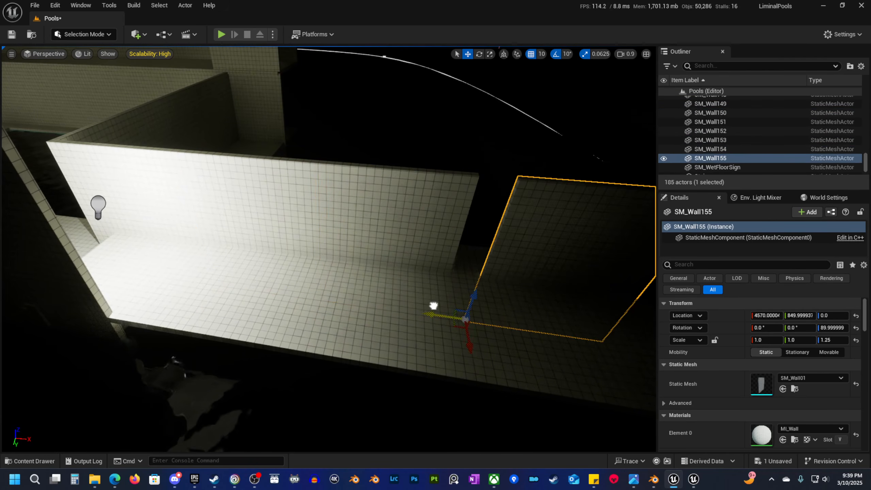
# Duplicate the opposite side wall SM_Wall139 three times along the corridor, at X 3610, 4010 and about 4400.
pyautogui.moveTo(405, 303); pyautogui.dragTo(448, 297, button='right')
pyautogui.press('w')
pyautogui.click(442, 309)
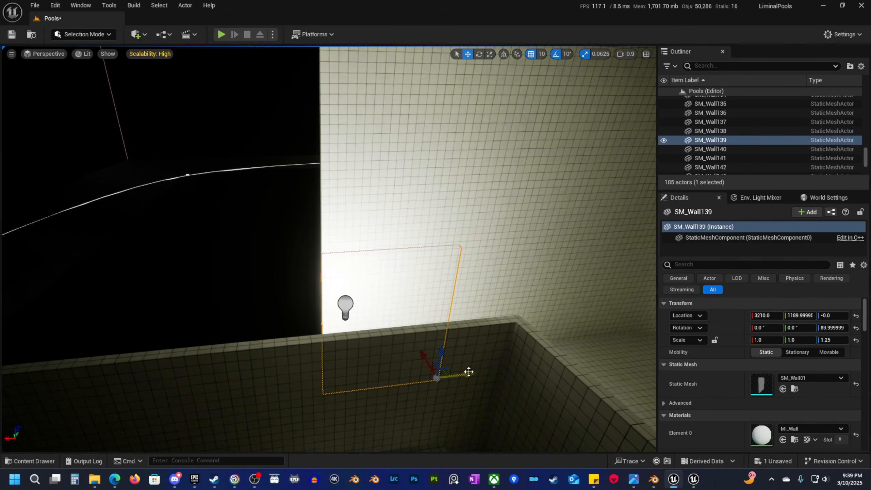
pyautogui.keyDown('alt'); pyautogui.moveTo(469, 372); pyautogui.dragTo(340, 373); pyautogui.keyUp('alt')
pyautogui.moveTo(357, 372)
pyautogui.mouseDown(button='right')
pyautogui.moveTo(343, 364)
pyautogui.moveTo(370, 360)
pyautogui.moveTo(356, 374)
pyautogui.moveTo(363, 370)
pyautogui.mouseUp(button='right')
pyautogui.moveTo(460, 391); pyautogui.dragTo(465, 394, button='right')
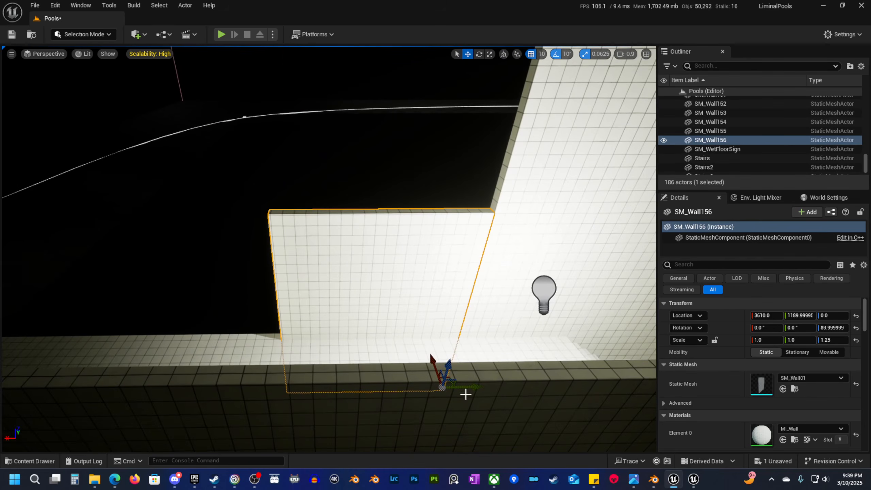
pyautogui.keyDown('alt'); pyautogui.moveTo(477, 387); pyautogui.dragTo(327, 382); pyautogui.keyUp('alt')
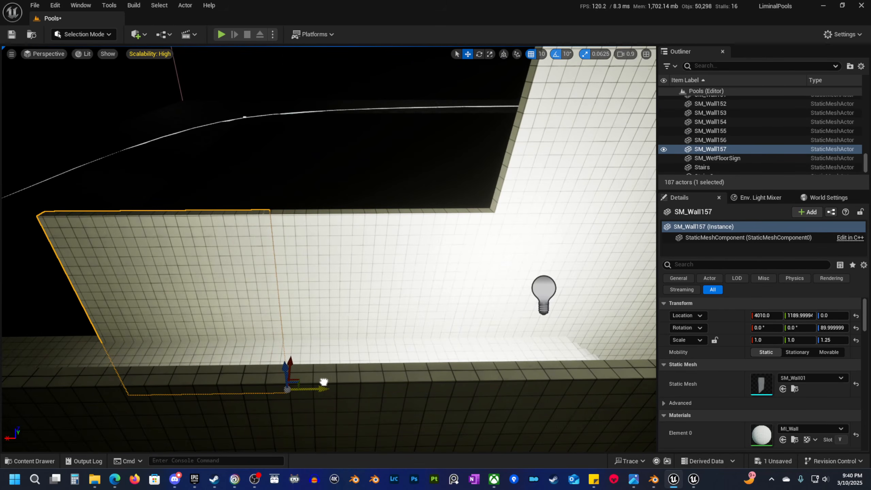
pyautogui.moveTo(323, 382); pyautogui.dragTo(418, 355, button='right')
pyautogui.keyDown('alt'); pyautogui.moveTo(428, 348); pyautogui.dragTo(285, 356); pyautogui.keyUp('alt')
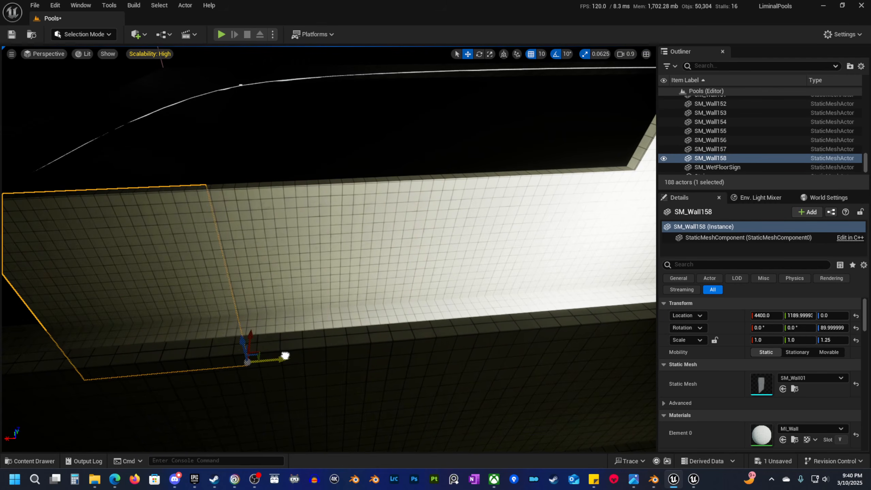
# Duplicate the three lower end wall panels SM_Wall145 to SM_Wall147 upward to Z 500 to close the wall below the ceiling.
pyautogui.moveTo(328, 249); pyautogui.dragTo(275, 203, button='right')
pyautogui.press('w')
pyautogui.scroll(1, 481, 220)
pyautogui.moveTo(307, 338); pyautogui.dragTo(165, 333, button='right')
pyautogui.click(229, 316)
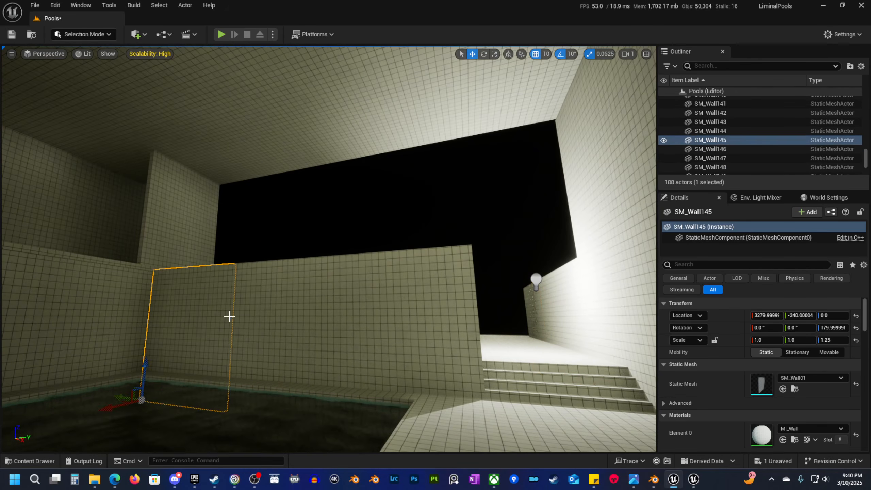
pyautogui.keyDown('shift'); pyautogui.click(275, 326); pyautogui.keyUp('shift')
pyautogui.keyDown('shift'); pyautogui.click(395, 328); pyautogui.keyUp('shift')
pyautogui.press('s')
pyautogui.moveTo(395, 327)
pyautogui.mouseDown(button='right')
pyautogui.moveTo(424, 326)
pyautogui.moveTo(388, 328)
pyautogui.mouseUp(button='right')
pyautogui.keyDown('alt'); pyautogui.moveTo(355, 347); pyautogui.dragTo(383, 210); pyautogui.keyUp('alt')
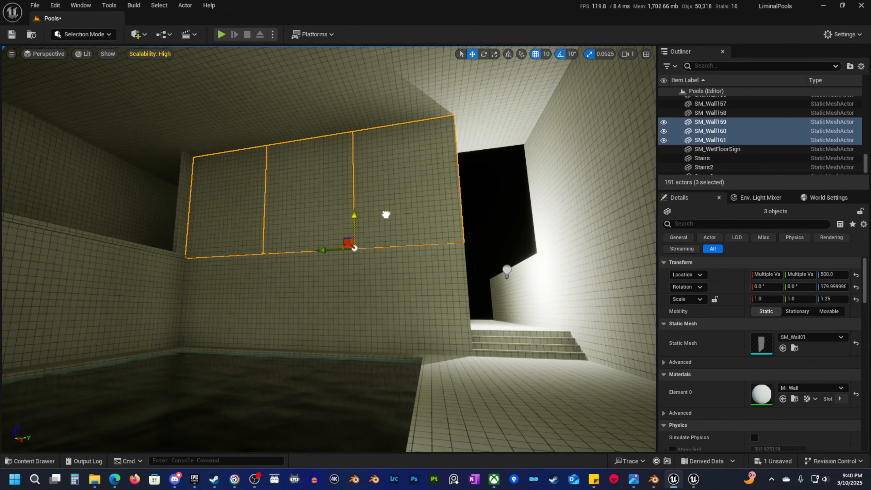
# Duplicate the upper end wall panel SM_Wall161 along Y to cover the gap above the stairs opening.
pyautogui.press('w')
pyautogui.moveTo(386, 215); pyautogui.dragTo(427, 206, button='right')
pyautogui.click(339, 255)
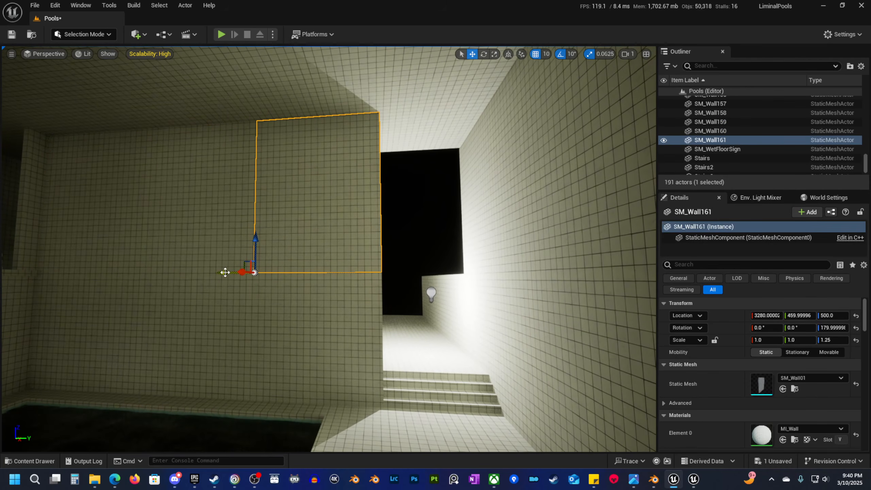
pyautogui.keyDown('alt'); pyautogui.moveTo(225, 272); pyautogui.dragTo(388, 289); pyautogui.keyUp('alt')
# Playtest from the side walkway, walking up the stairs into the corridor and back to examine the stairs, walls and opening.
pyautogui.moveTo(350, 289); pyautogui.dragTo(385, 357, button='right')
pyautogui.press('w')
pyautogui.press('s')
pyautogui.rightClick(385, 357)
pyautogui.click(435, 355)
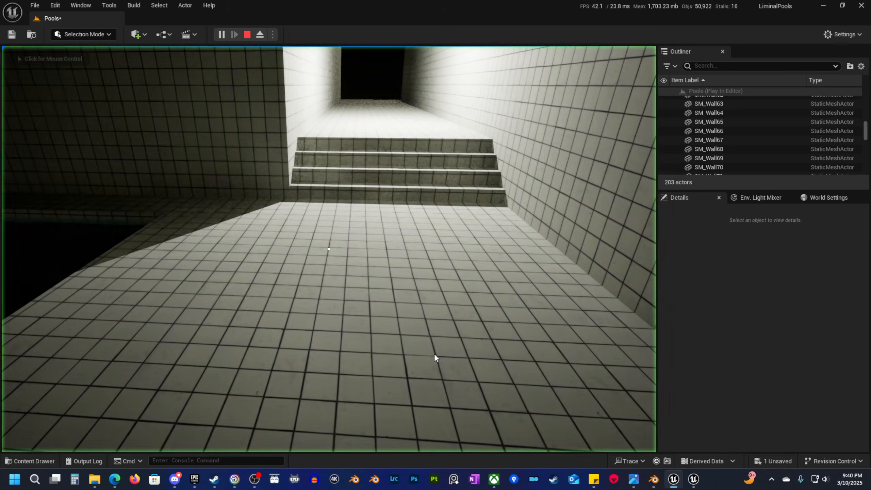
pyautogui.click(435, 355)
pyautogui.press('w')
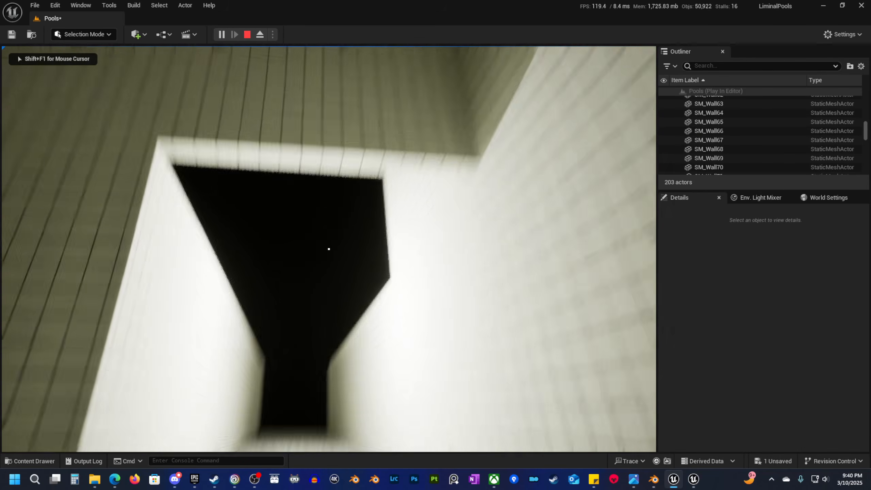
pyautogui.press('w')
pyautogui.press('w')
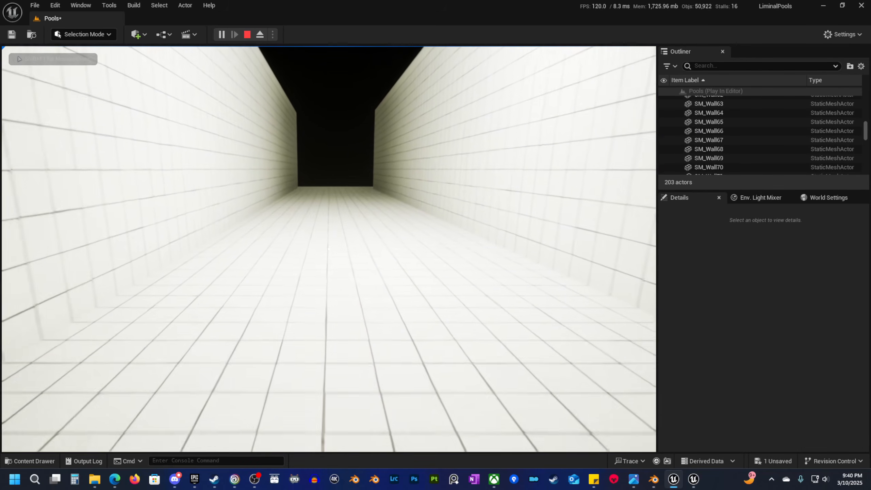
pyautogui.press('w')
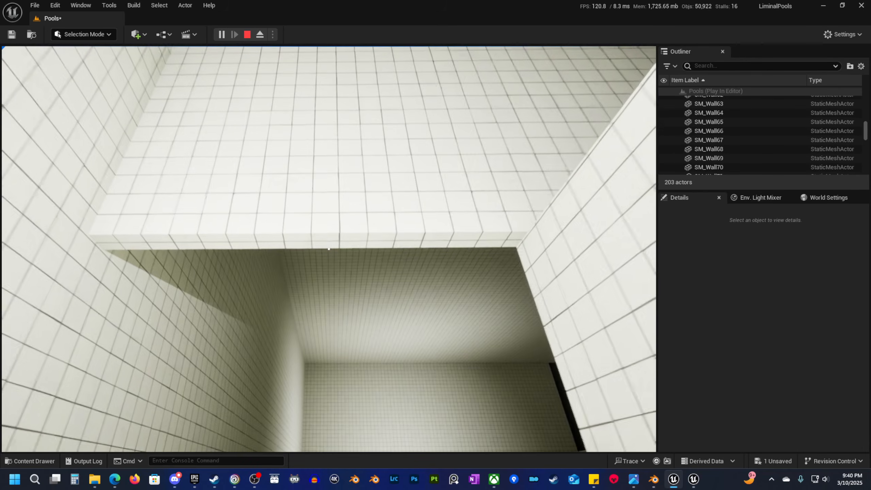
pyautogui.press('w')
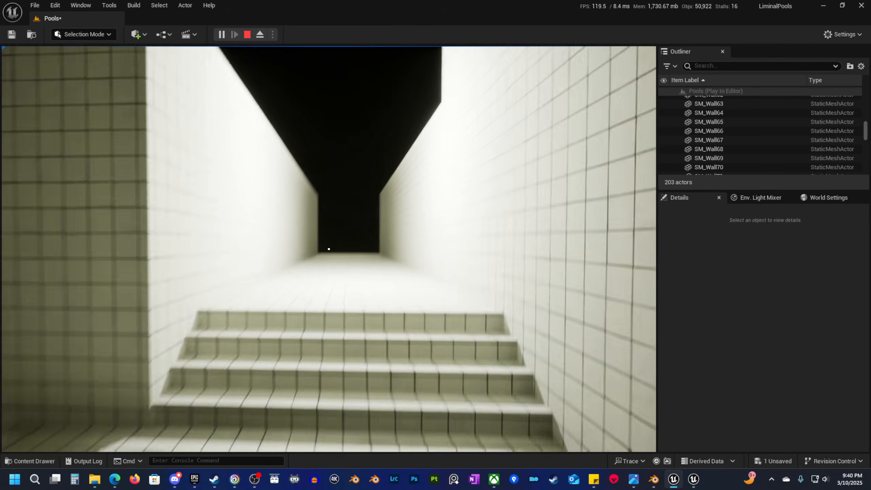
pyautogui.press('s')
pyautogui.press('Escape')
# Duplicate the ceiling panel SM_Wall134 straight down to Z 530 to start a lower ceiling over the corridor.
pyautogui.moveTo(329, 249); pyautogui.dragTo(508, 274, button='right')
pyautogui.press('w')
pyautogui.scroll(-1, 329, 249)
pyautogui.press('s')
pyautogui.scroll(1, 329, 249)
pyautogui.rightClick(328, 291)
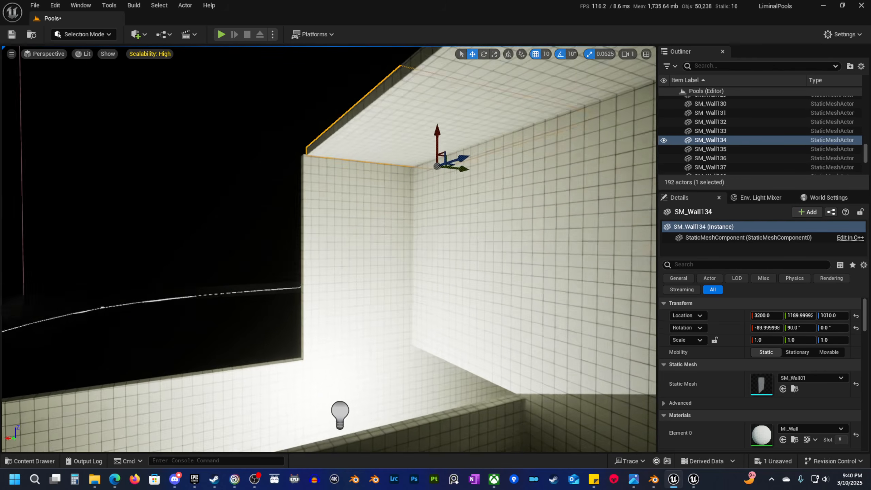
pyautogui.press('d')
pyautogui.moveTo(276, 238); pyautogui.dragTo(309, 223, button='right')
pyautogui.press('a')
pyautogui.press('q')
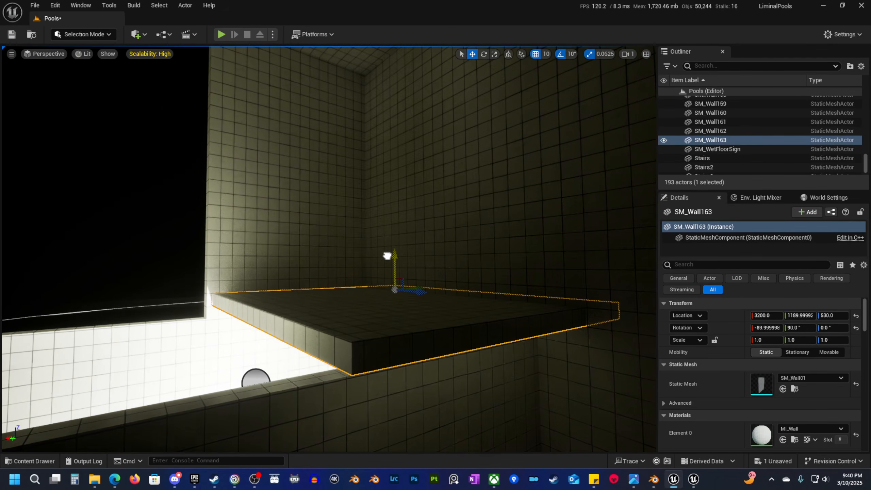
# Duplicate the lowered ceiling panel to X 3600, and copy both panels further along the corridor.
pyautogui.keyDown('alt'); pyautogui.moveTo(470, 252); pyautogui.dragTo(342, 275); pyautogui.keyUp('alt')
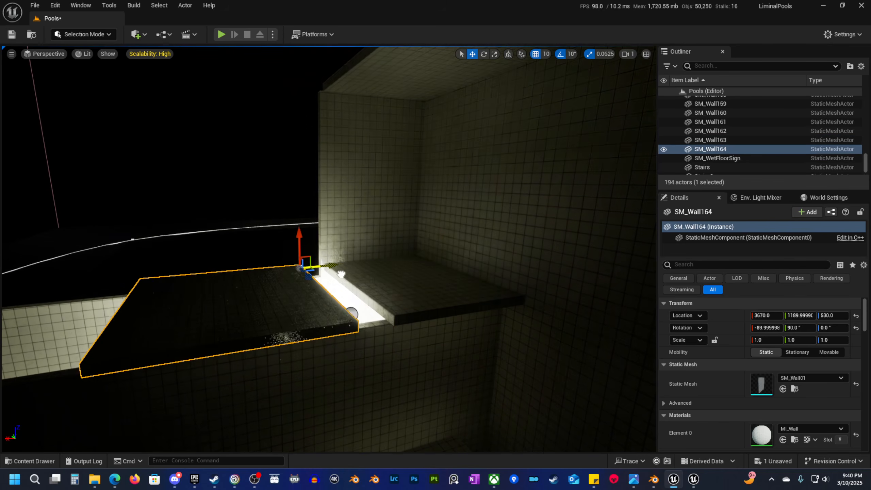
pyautogui.moveTo(380, 275); pyautogui.dragTo(364, 284, button='right')
pyautogui.press('s')
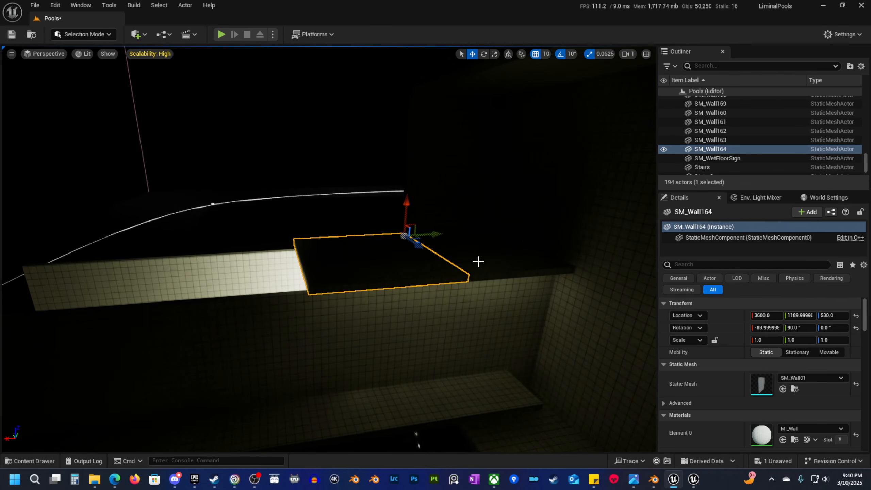
pyautogui.keyDown('ctrl'); pyautogui.click(479, 262); pyautogui.keyUp('ctrl')
pyautogui.keyDown('alt'); pyautogui.moveTo(527, 236); pyautogui.dragTo(188, 267); pyautogui.keyUp('alt')
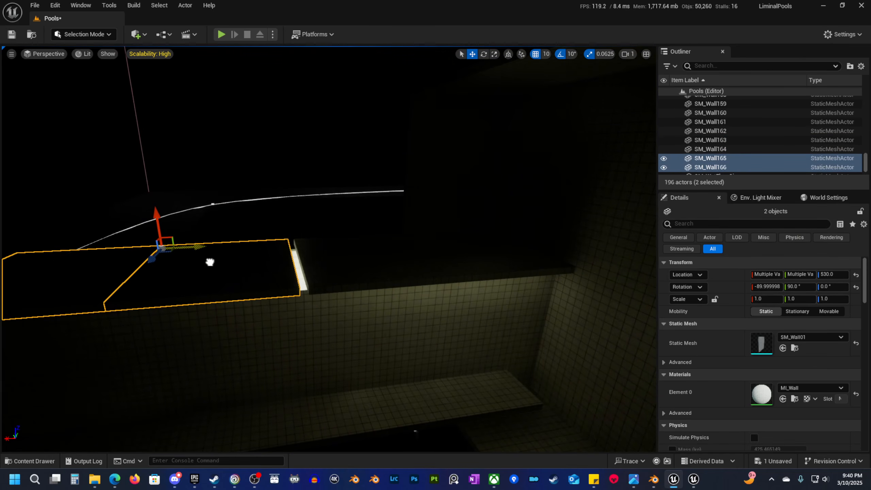
# Raise the corridor side walls SM_Wall156, SM_Wall157 and SM_Wall158 to close the gap below the ceiling.
pyautogui.moveTo(214, 261); pyautogui.dragTo(470, 284, button='right')
pyautogui.press('s')
pyautogui.scroll(-1, 214, 261)
pyautogui.scroll(-1, 214, 261)
pyautogui.press('w')
pyautogui.press('s')
pyautogui.hotkey('ctrl', 'z')
pyautogui.click(395, 282)
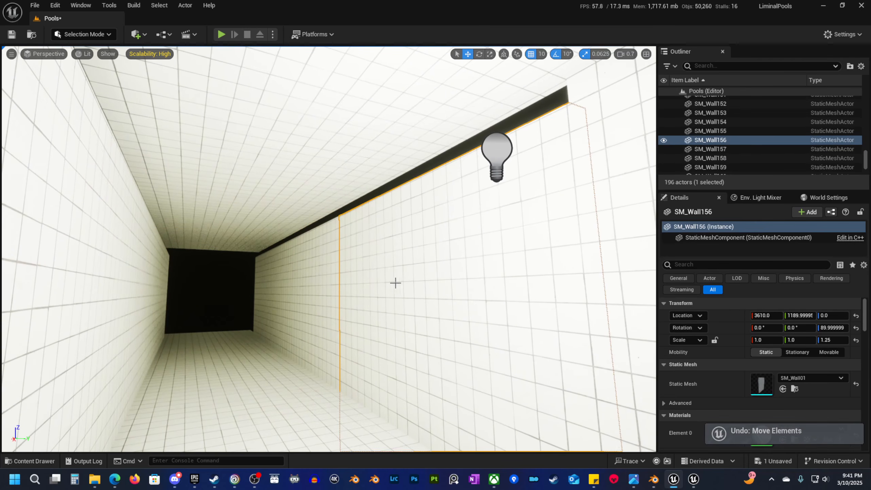
pyautogui.keyDown('ctrl'); pyautogui.click(269, 279); pyautogui.keyUp('ctrl')
pyautogui.keyDown('ctrl'); pyautogui.click(269, 279); pyautogui.keyUp('ctrl')
pyautogui.moveTo(269, 279); pyautogui.dragTo(338, 309, button='right')
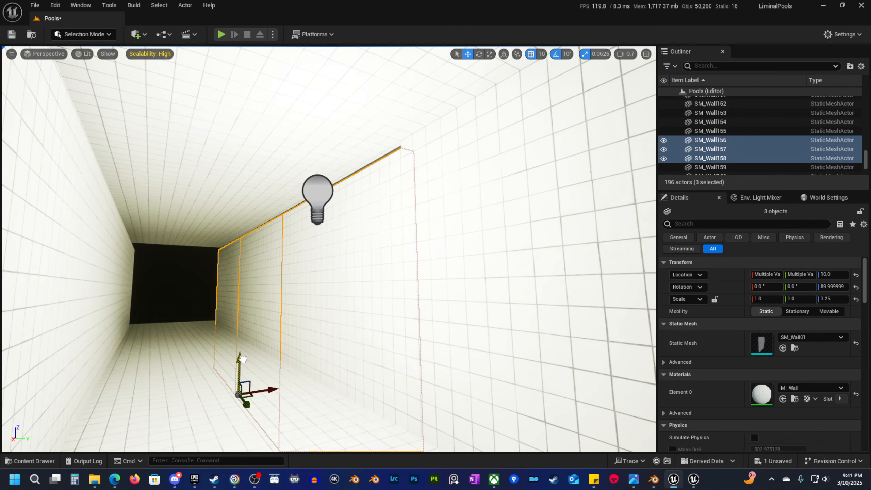
pyautogui.press('Escape')
# Raise the opposite side walls SM_Wall148, SM_Wall150, SM_Wall154 and SM_Wall155 to Z 30 to meet the ceiling.
pyautogui.moveTo(381, 346); pyautogui.dragTo(383, 364, button='right')
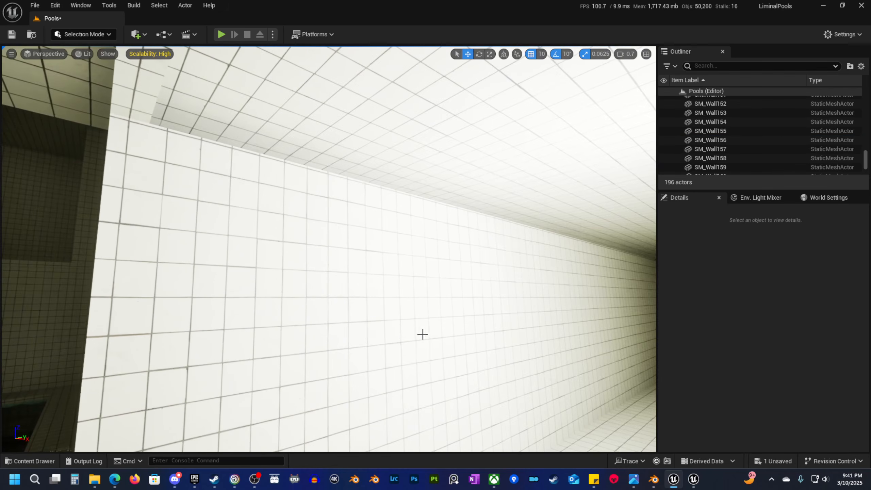
pyautogui.click(329, 289)
pyautogui.moveTo(330, 289); pyautogui.dragTo(384, 282, button='right')
pyautogui.keyDown('ctrl'); pyautogui.click(377, 270); pyautogui.keyUp('ctrl')
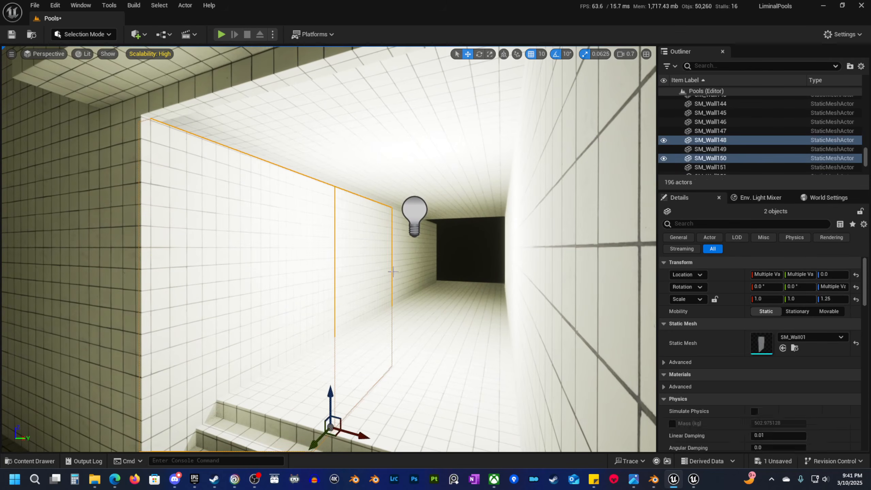
pyautogui.keyDown('ctrl'); pyautogui.click(414, 267); pyautogui.keyUp('ctrl')
pyautogui.keyDown('ctrl'); pyautogui.click(429, 261); pyautogui.keyUp('ctrl')
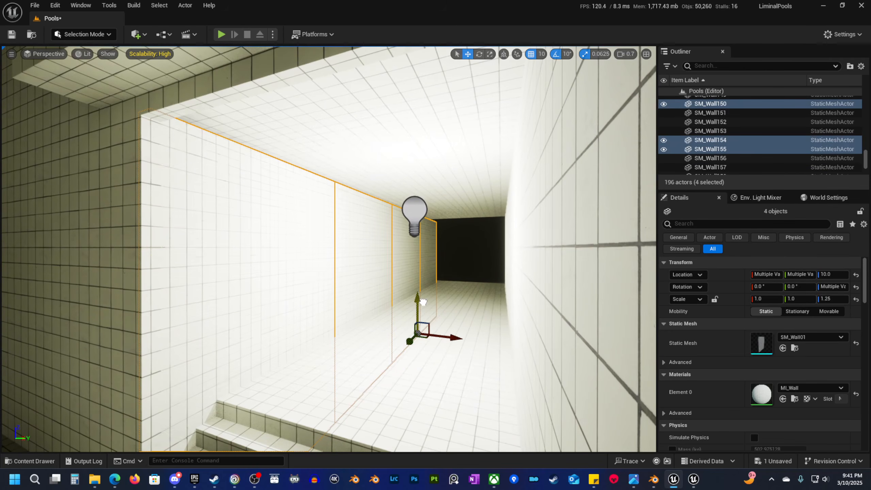
pyautogui.press('Escape')
# Duplicate a corridor side wall as an end wall with 0° rotation, placed at X 4720.
pyautogui.moveTo(429, 295); pyautogui.dragTo(467, 305, button='right')
pyautogui.press('s')
pyautogui.press('w')
pyautogui.scroll(1, 544, 327)
pyautogui.moveTo(549, 325); pyautogui.dragTo(530, 333, button='right')
pyautogui.click(556, 254)
pyautogui.moveTo(556, 254); pyautogui.dragTo(615, 258, button='right')
pyautogui.press('s')
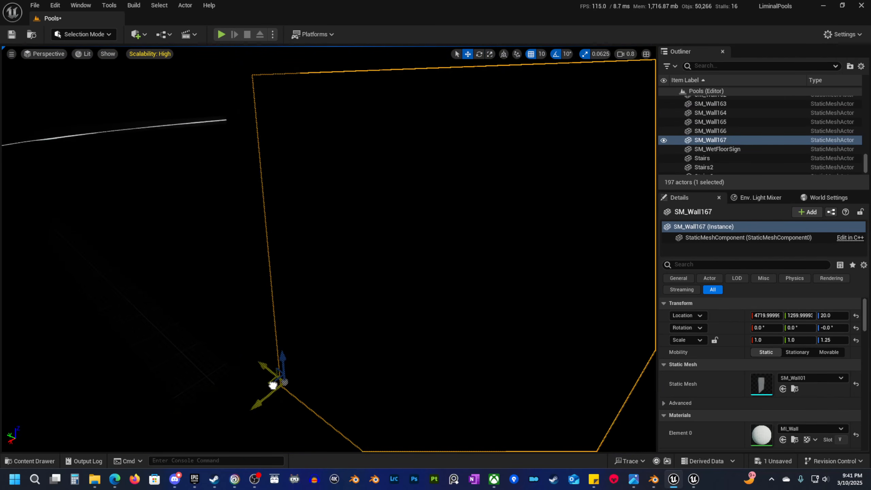
# Shift the end wall SM_Wall167 along Y to 1230 to cover the corridor's far end.
pyautogui.moveTo(273, 385); pyautogui.dragTo(132, 370, button='right')
pyautogui.scroll(-4, 273, 385)
pyautogui.press('s')
pyautogui.press('a')
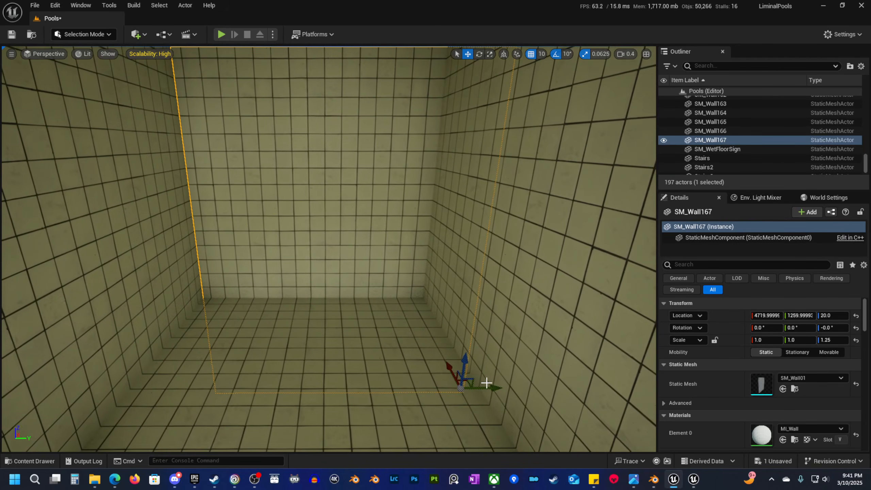
pyautogui.moveTo(486, 384); pyautogui.dragTo(464, 345, button='right')
pyautogui.press('s')
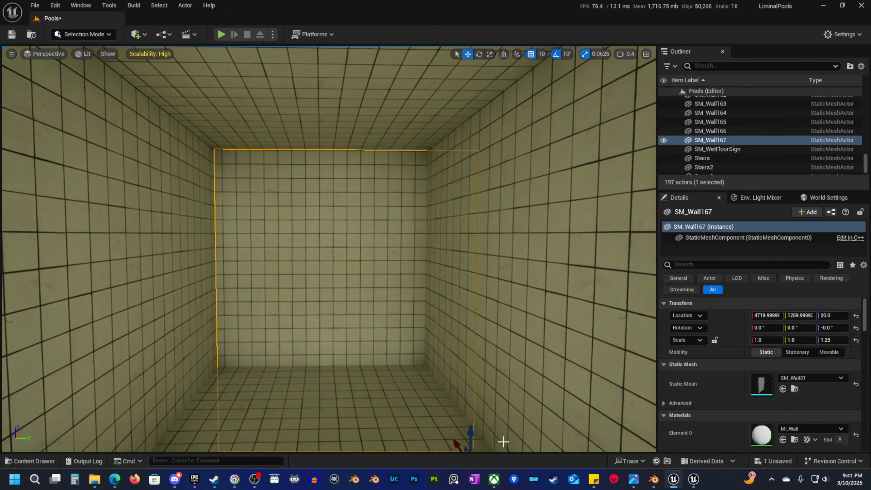
pyautogui.moveTo(502, 442); pyautogui.dragTo(515, 451, button='right')
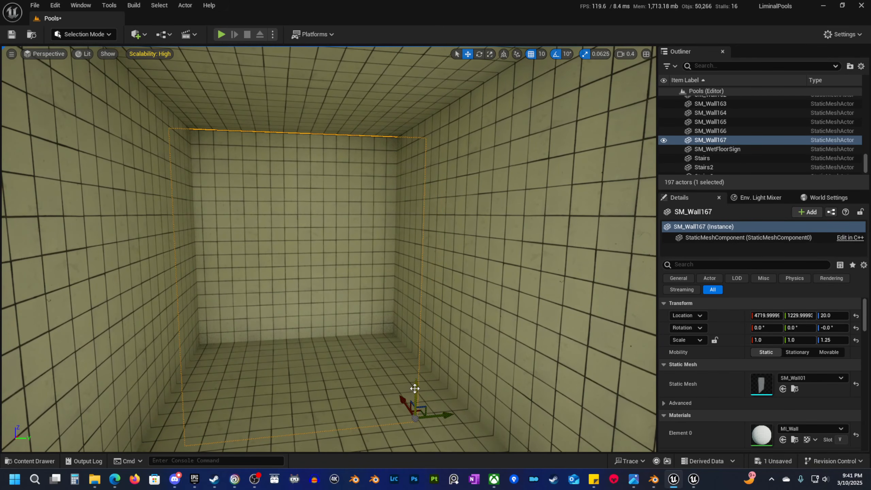
pyautogui.press('s')
# Examine the enclosed corridor from the inside and from the walkway in front of the stairs.
pyautogui.moveTo(419, 372); pyautogui.dragTo(435, 326, button='right')
pyautogui.scroll(4, 419, 373)
pyautogui.press('s')
pyautogui.press('w')
pyautogui.click(371, 225)
pyautogui.press('w')
pyautogui.scroll(1, 370, 225)
pyautogui.moveTo(371, 225); pyautogui.dragTo(320, 218, button='right')
pyautogui.press('d')
pyautogui.press('s')
pyautogui.press('Escape')
pyautogui.press('s')
pyautogui.moveTo(383, 239); pyautogui.dragTo(360, 233, button='right')
pyautogui.press('w')
pyautogui.press('s')
pyautogui.press('q')
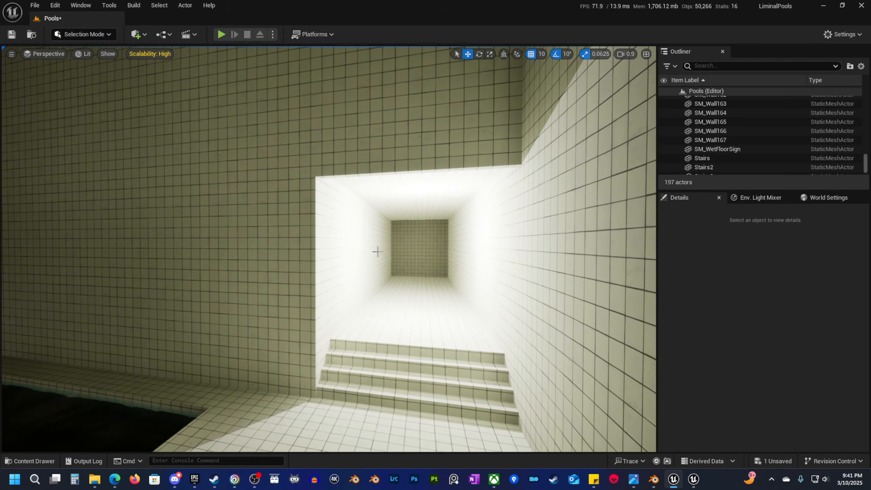
# Shift the side walls SM_Wall148, SM_Wall150, SM_Wall154 and SM_Wall155 inward along Y, placing SM_Wall154 at Y 930.
pyautogui.click(377, 254)
pyautogui.keyDown('shift'); pyautogui.click(370, 267); pyautogui.keyUp('shift')
pyautogui.keyDown('shift'); pyautogui.click(343, 274); pyautogui.keyUp('shift')
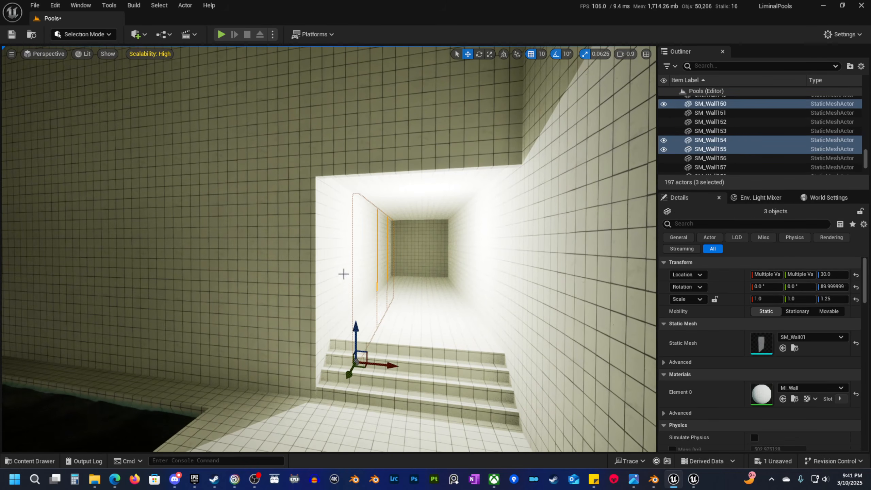
pyautogui.keyDown('shift'); pyautogui.click(326, 292); pyautogui.keyUp('shift')
pyautogui.moveTo(326, 291); pyautogui.dragTo(363, 368, button='right')
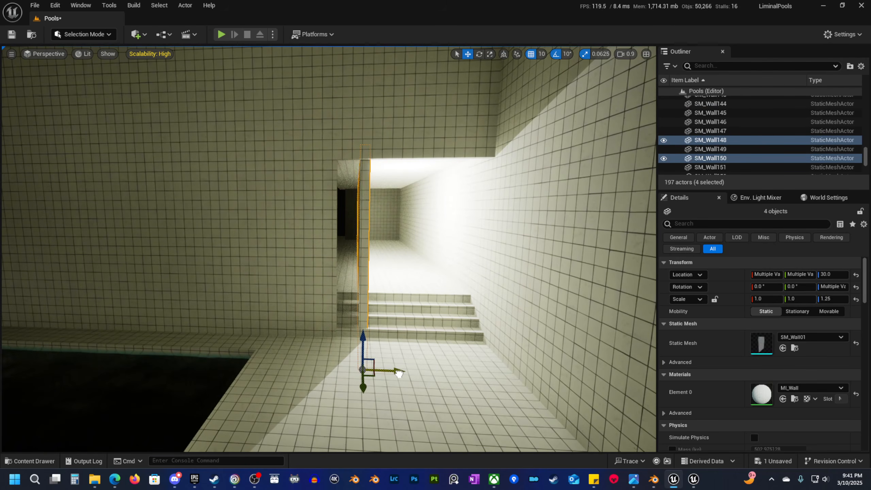
# Widen the end wall panel SM_Wall147 beside the stairs to a Y scale of 1.1875 to close the gap.
pyautogui.click(307, 261)
pyautogui.moveTo(307, 261); pyautogui.dragTo(349, 321, button='right')
pyautogui.press('r')
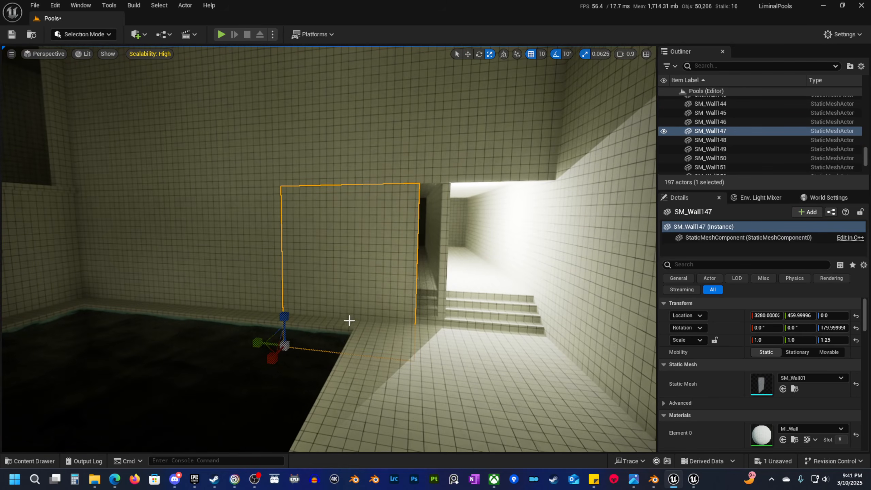
pyautogui.moveTo(255, 344); pyautogui.dragTo(240, 344)
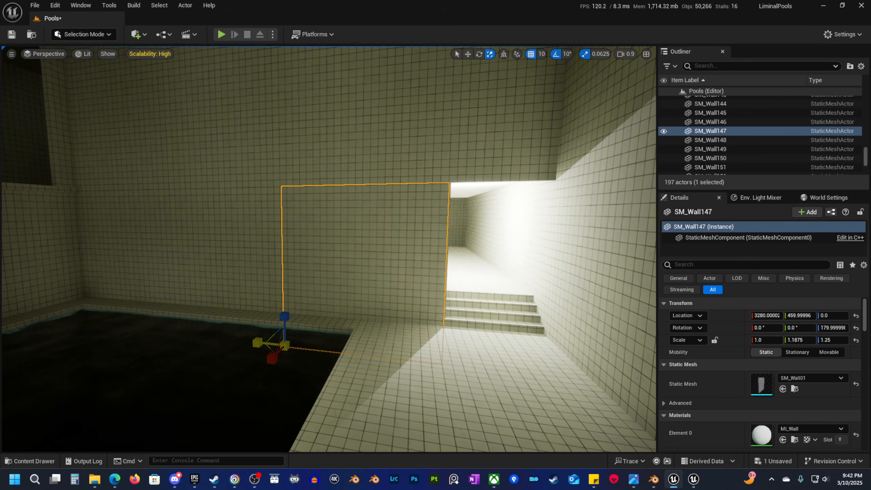
pyautogui.press('Escape')
# Set the grid snap to 1 and nudge SM_Wall148, SM_Wall150, SM_Wall154 and SM_Wall155 along Y, with SM_Wall154 at Y 925.
pyautogui.press('w')
pyautogui.moveTo(369, 327); pyautogui.dragTo(355, 314, button='right')
pyautogui.scroll(-2, 372, 314)
pyautogui.moveTo(402, 268); pyautogui.dragTo(430, 245, button='right')
pyautogui.press('e')
pyautogui.press('q')
pyautogui.click(453, 238)
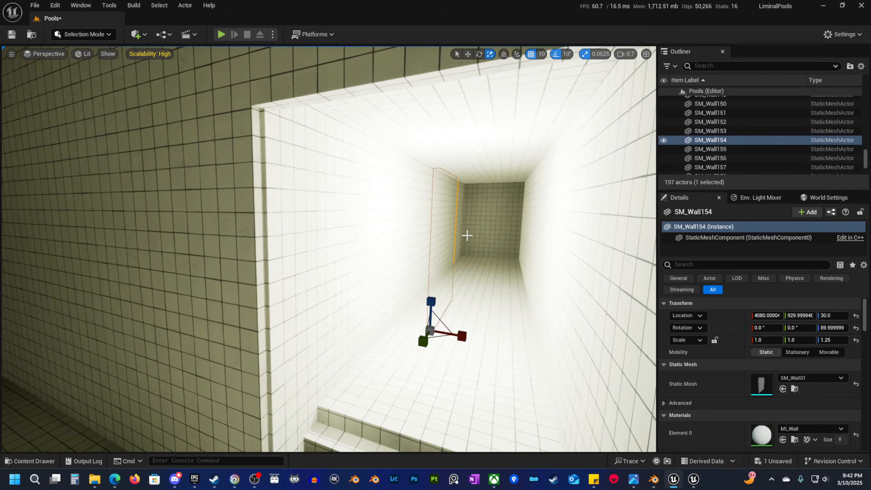
pyautogui.keyDown('shift'); pyautogui.click(461, 234); pyautogui.keyUp('shift')
pyautogui.keyDown('shift'); pyautogui.click(411, 247); pyautogui.keyUp('shift')
pyautogui.keyDown('shift'); pyautogui.click(356, 261); pyautogui.keyUp('shift')
pyautogui.press('w')
pyautogui.scroll(-4, 373, 287)
pyautogui.moveTo(356, 261); pyautogui.dragTo(364, 304, button='right')
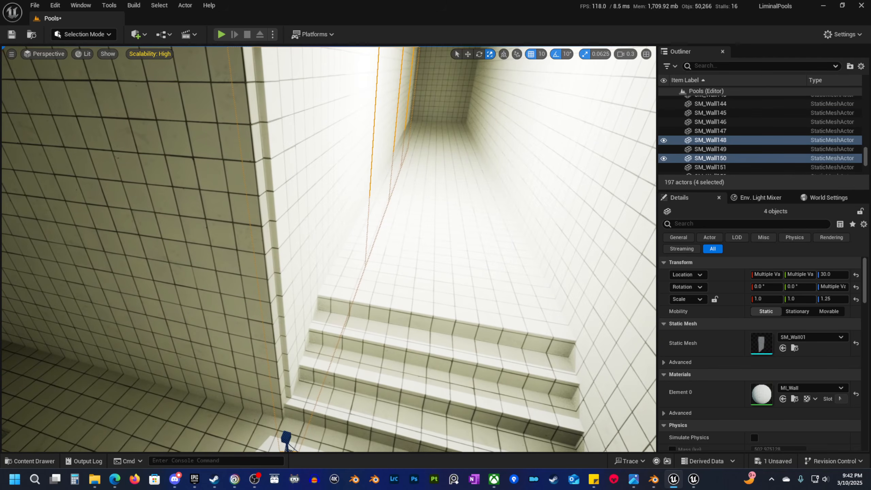
pyautogui.click(542, 55)
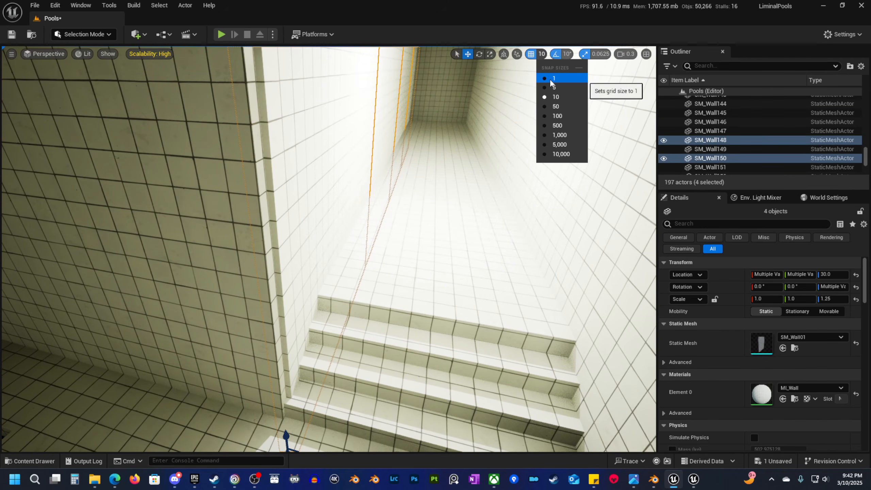
pyautogui.click(553, 79)
pyautogui.moveTo(329, 402); pyautogui.dragTo(329, 402, button='right')
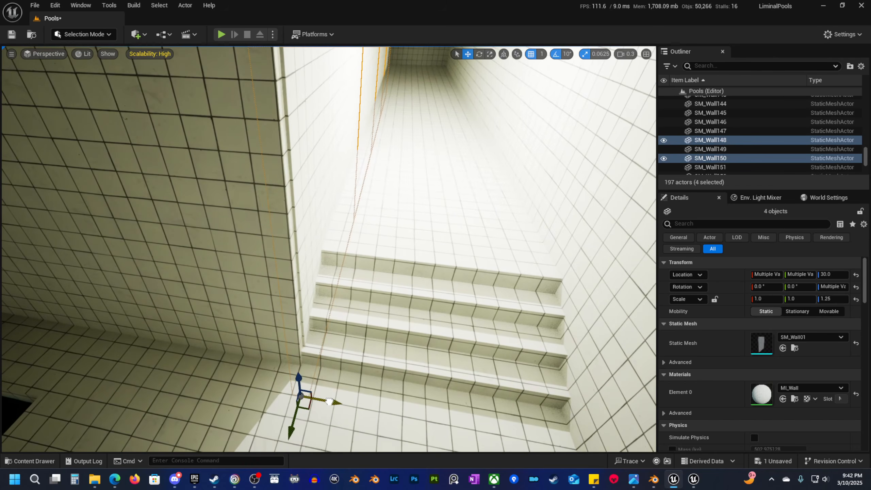
pyautogui.moveTo(329, 402); pyautogui.dragTo(328, 401)
# Raise the corridor ceiling panels SM_Wall163 to SM_Wall166 together with the wall panel SM_Wall162 above the opening, placing SM_Wall162 at Z 555.
pyautogui.moveTo(328, 402); pyautogui.dragTo(328, 387, button='right')
pyautogui.scroll(1, 326, 400)
pyautogui.press('s')
pyautogui.scroll(1, 329, 398)
pyautogui.moveTo(298, 331); pyautogui.dragTo(304, 328, button='right')
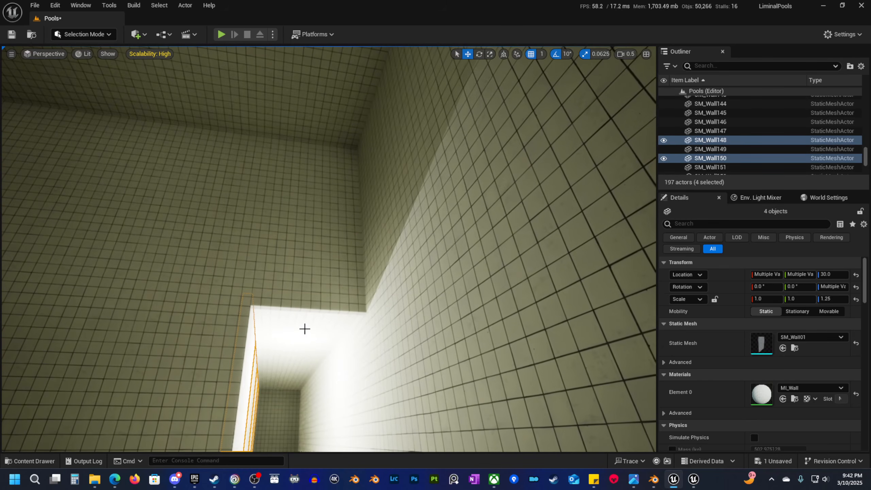
pyautogui.click(303, 332)
pyautogui.keyDown('ctrl'); pyautogui.click(299, 359); pyautogui.keyUp('ctrl')
pyautogui.keyDown('ctrl'); pyautogui.click(285, 391); pyautogui.keyUp('ctrl')
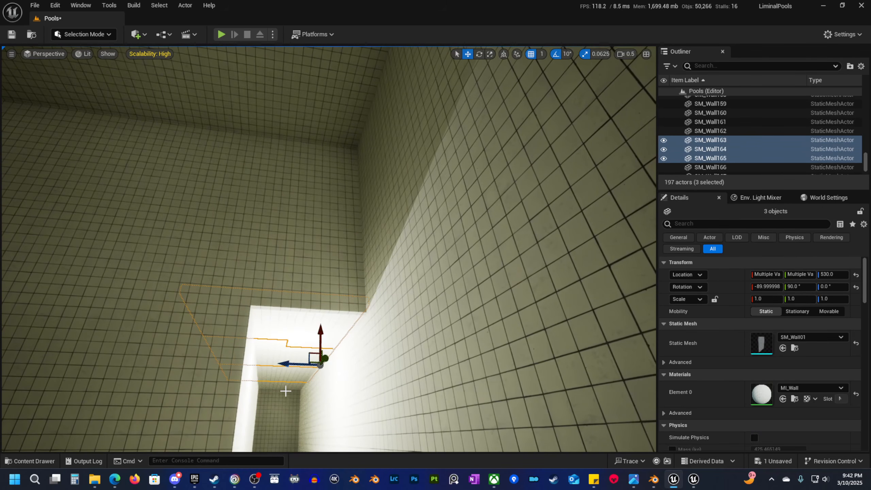
pyautogui.keyDown('ctrl'); pyautogui.click(286, 389); pyautogui.keyUp('ctrl')
pyautogui.keyDown('ctrl'); pyautogui.click(322, 292); pyautogui.keyUp('ctrl')
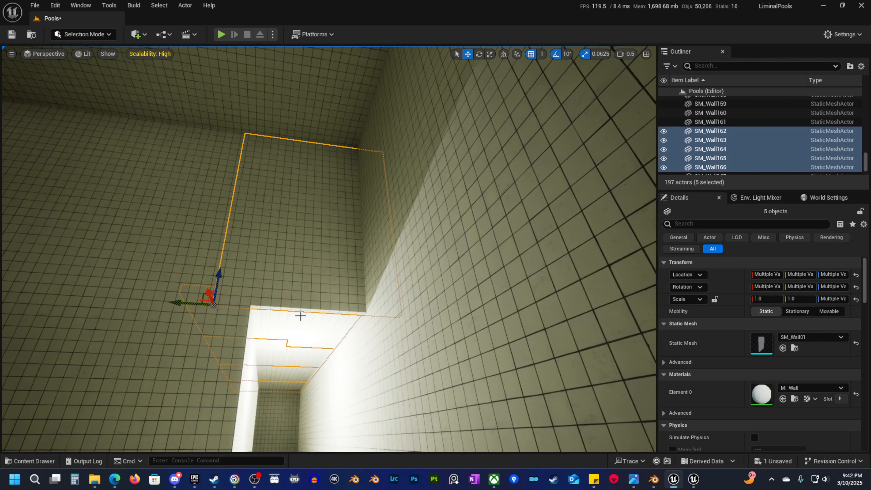
pyautogui.keyDown('ctrl'); pyautogui.click(310, 288); pyautogui.keyUp('ctrl')
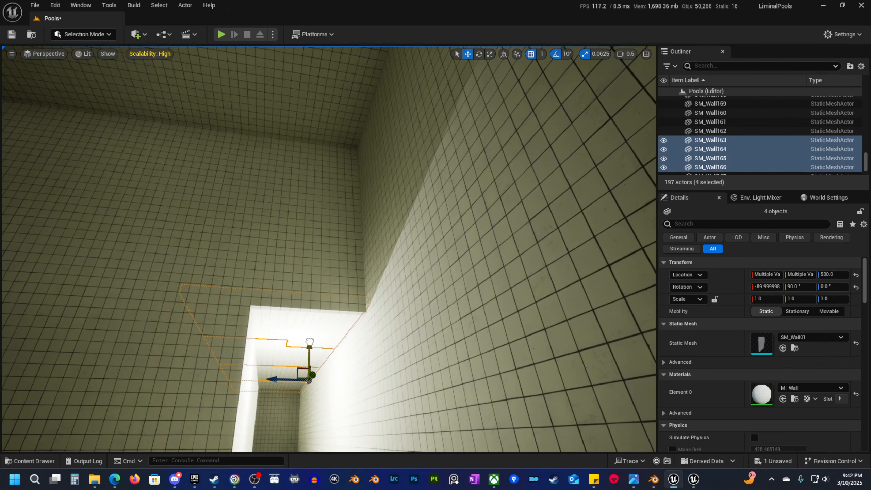
pyautogui.moveTo(309, 341); pyautogui.dragTo(316, 333)
pyautogui.hotkey('ctrl', 'z')
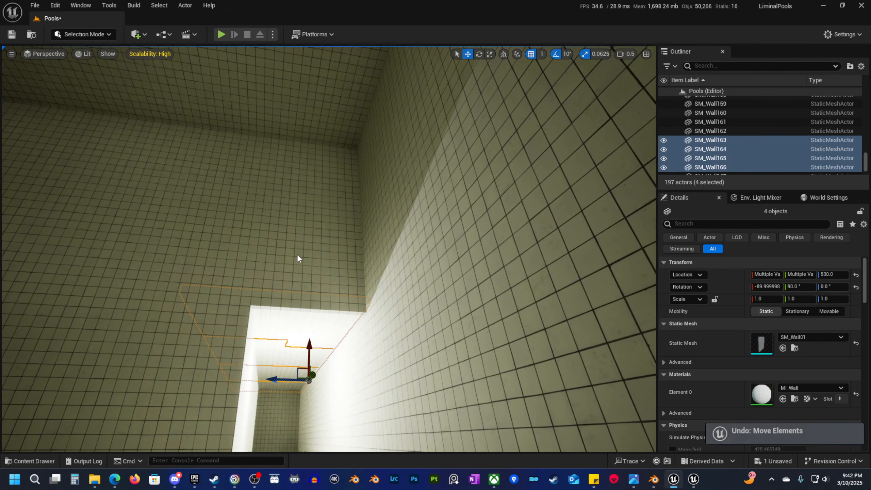
pyautogui.keyDown('ctrl'); pyautogui.click(297, 256); pyautogui.keyUp('ctrl')
pyautogui.moveTo(225, 269); pyautogui.dragTo(242, 256)
# Raise the corridor's seven side walls and the end wall SM_Wall167 together toward the raised ceiling.
pyautogui.moveTo(242, 256); pyautogui.dragTo(219, 247, button='right')
pyautogui.press('s')
pyautogui.scroll(1, 242, 256)
pyautogui.press('w')
pyautogui.press('d')
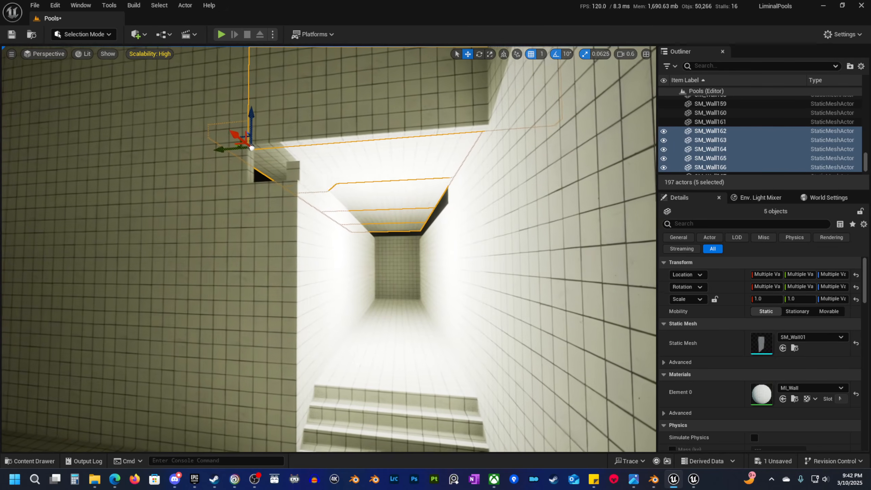
pyautogui.click(356, 270)
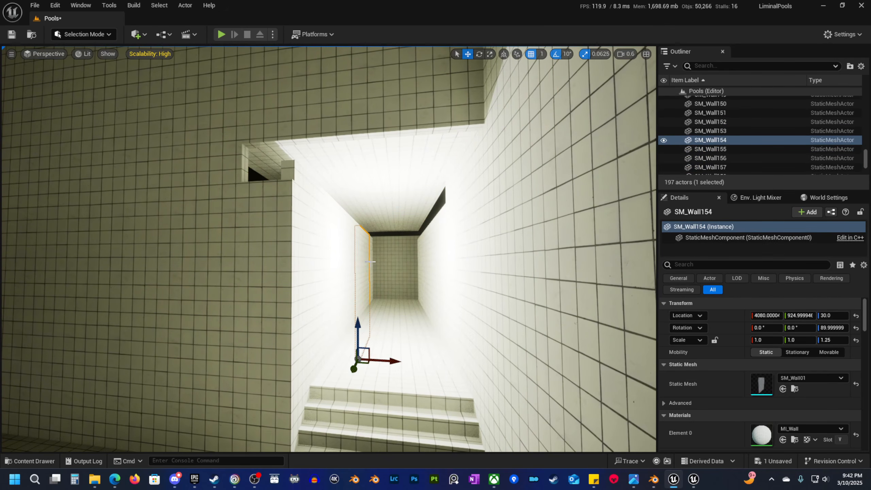
pyautogui.keyDown('shift'); pyautogui.click(370, 262); pyautogui.keyUp('shift')
pyautogui.keyDown('shift'); pyautogui.click(350, 266); pyautogui.keyUp('shift')
pyautogui.keyDown('shift'); pyautogui.click(322, 283); pyautogui.keyUp('shift')
pyautogui.press('s')
pyautogui.moveTo(373, 300); pyautogui.dragTo(404, 299, button='right')
pyautogui.press('a')
pyautogui.keyDown('shift'); pyautogui.click(314, 262); pyautogui.keyUp('shift')
pyautogui.keyDown('shift'); pyautogui.click(274, 253); pyautogui.keyUp('shift')
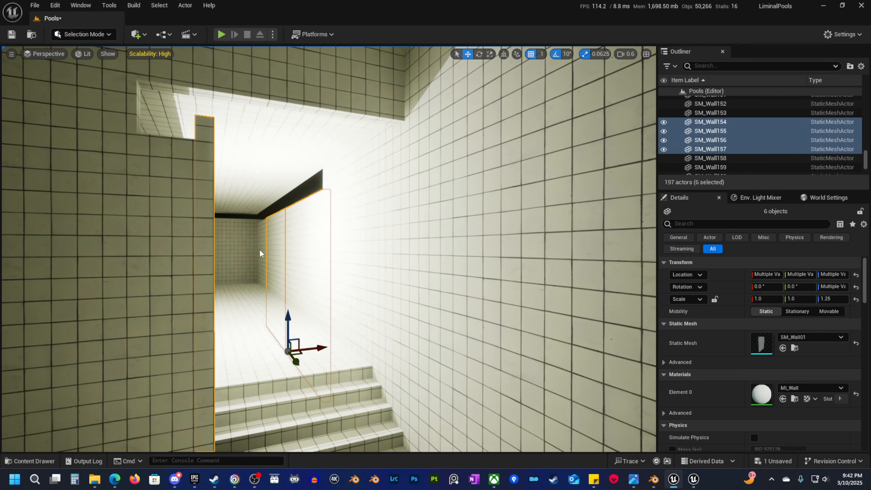
pyautogui.keyDown('shift'); pyautogui.click(261, 254); pyautogui.keyUp('shift')
pyautogui.press('d')
pyautogui.moveTo(262, 254); pyautogui.dragTo(235, 254, button='right')
pyautogui.keyDown('shift'); pyautogui.click(288, 254); pyautogui.keyUp('shift')
pyautogui.press('s')
pyautogui.moveTo(291, 257); pyautogui.dragTo(256, 258, button='right')
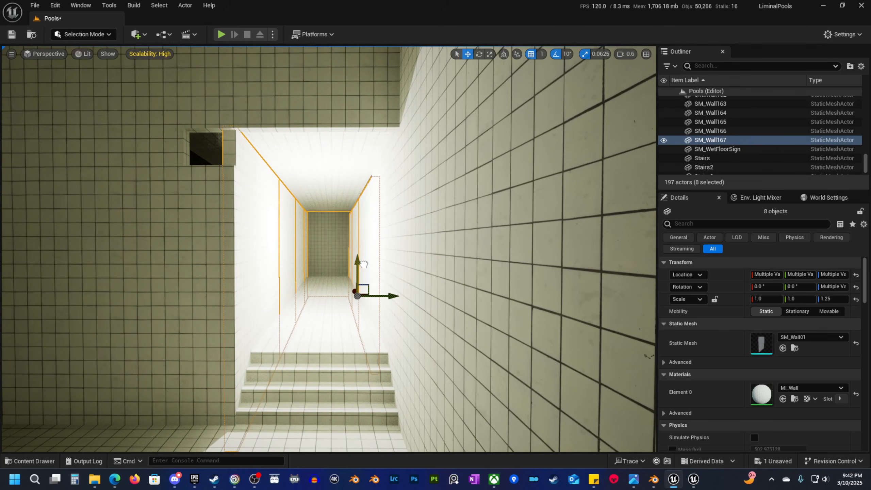
pyautogui.press('a')
pyautogui.press('w')
pyautogui.moveTo(368, 263); pyautogui.dragTo(403, 264, button='right')
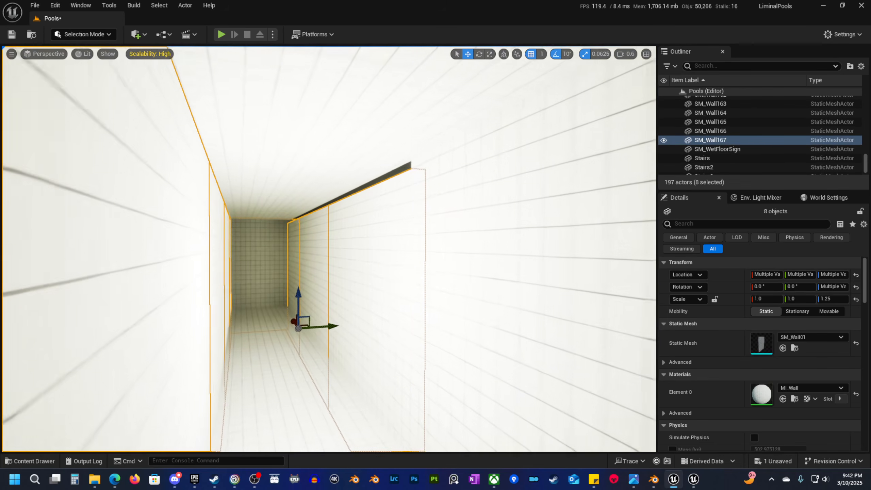
pyautogui.press('s')
pyautogui.moveTo(302, 291); pyautogui.dragTo(343, 289, button='right')
# Slide the wall panel SM_Wall162 above the corridor opening along Y to 935, in line with the opening's edge.
pyautogui.click(272, 209)
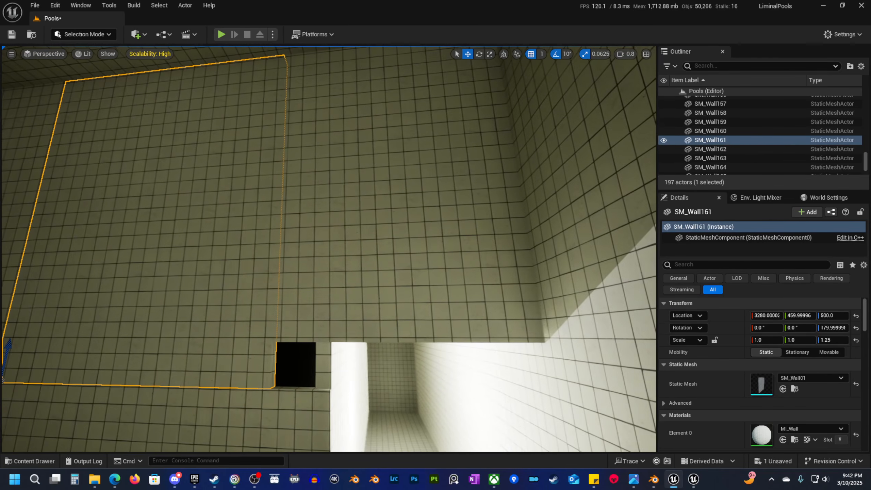
pyautogui.click(379, 271)
pyautogui.moveTo(288, 331); pyautogui.dragTo(347, 321, button='right')
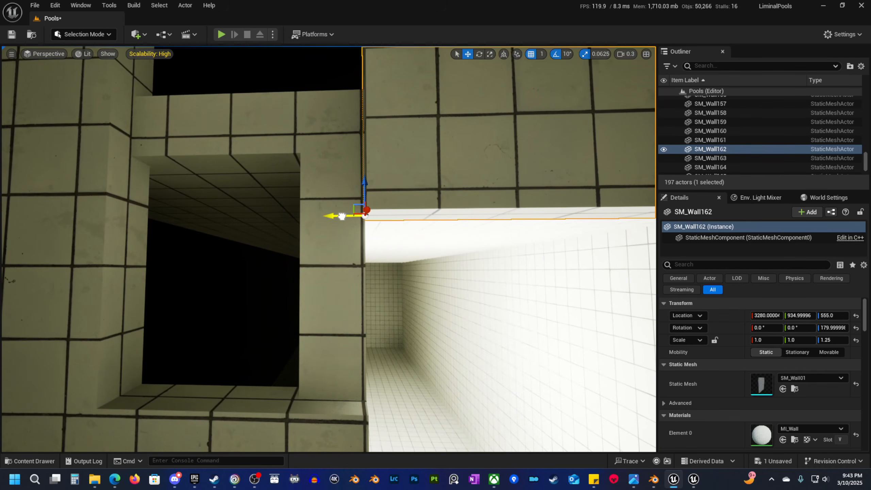
pyautogui.moveTo(340, 216); pyautogui.dragTo(344, 216, button='right')
# Widen the neighbouring wall panel SM_Wall161 along Y to close the gap beside SM_Wall162.
pyautogui.click(367, 237)
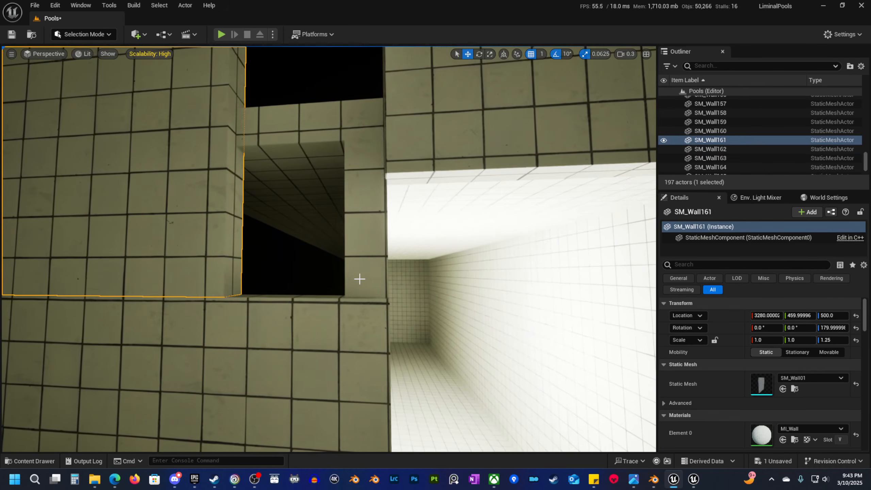
pyautogui.press('r')
pyautogui.moveTo(359, 278); pyautogui.dragTo(102, 279)
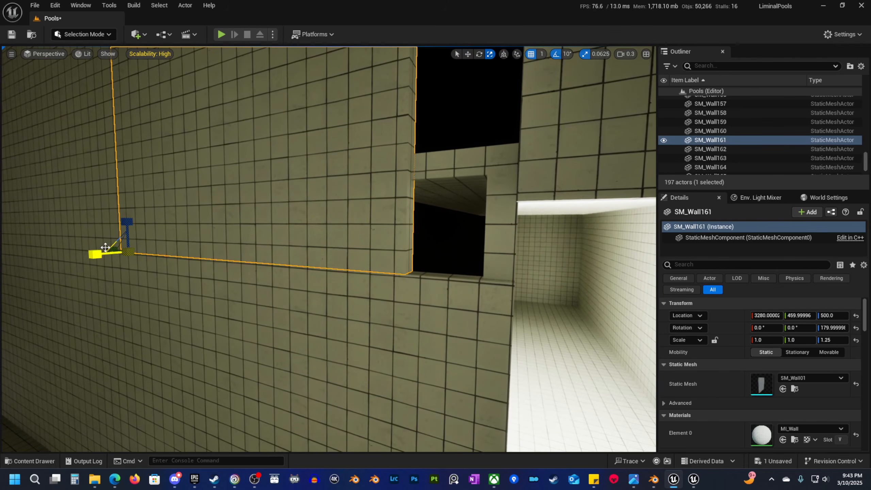
pyautogui.press('Escape')
pyautogui.moveTo(292, 268); pyautogui.dragTo(330, 268, button='right')
pyautogui.scroll(2, 326, 267)
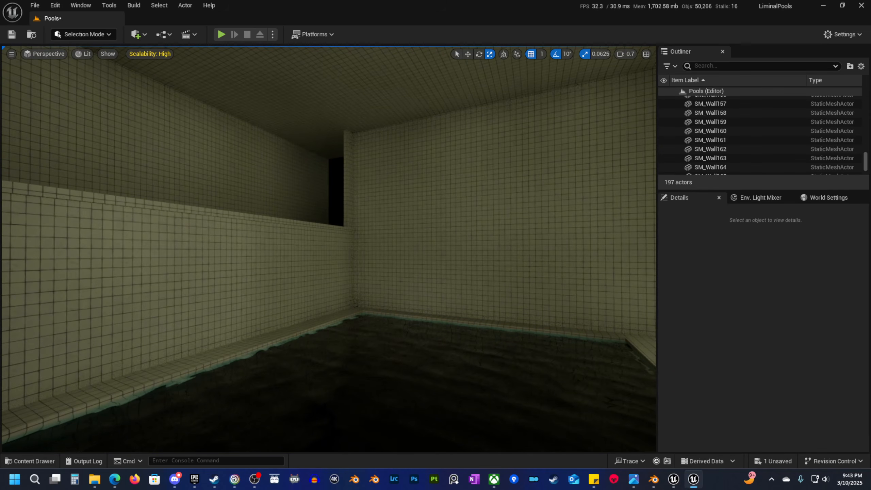
# Move SM_Wall100, the wall panel at the end of the raised ledge, along X to 3270.
pyautogui.moveTo(402, 351); pyautogui.dragTo(363, 349, button='right')
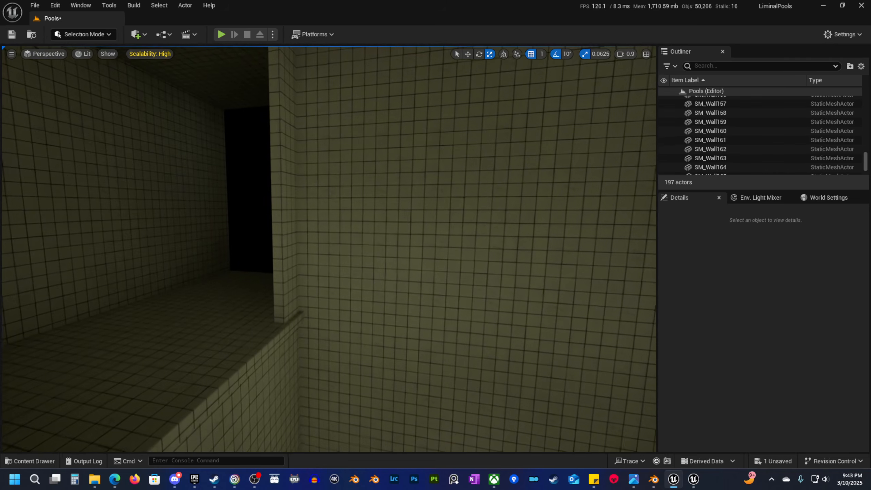
pyautogui.click(282, 290)
pyautogui.moveTo(282, 290); pyautogui.dragTo(380, 302, button='right')
pyautogui.press('w')
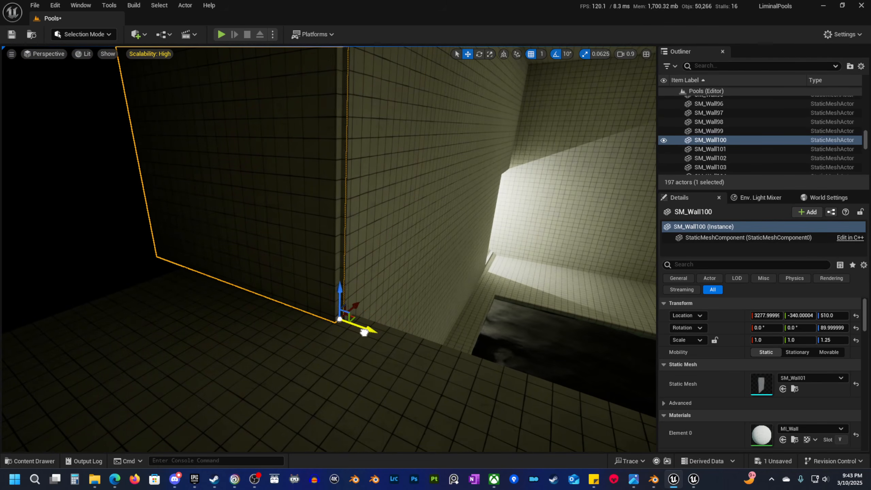
pyautogui.scroll(-3, 347, 330)
pyautogui.moveTo(347, 329); pyautogui.dragTo(359, 359, button='right')
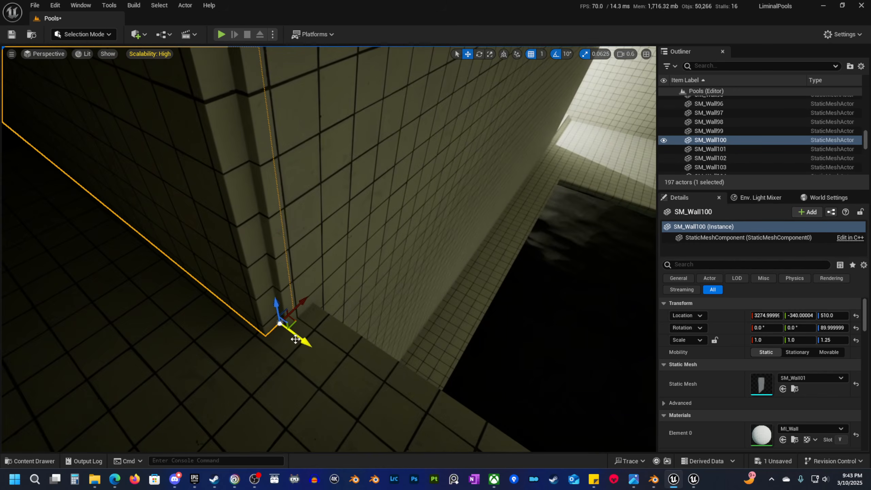
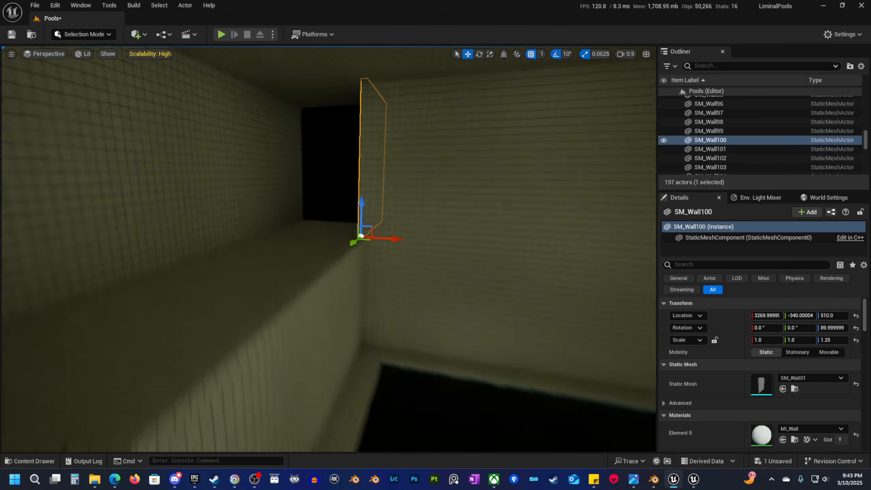
# Select all seven floor panels of the raised ledge above the pool.
pyautogui.click(312, 234)
pyautogui.keyDown('ctrl'); pyautogui.click(359, 226); pyautogui.keyUp('ctrl')
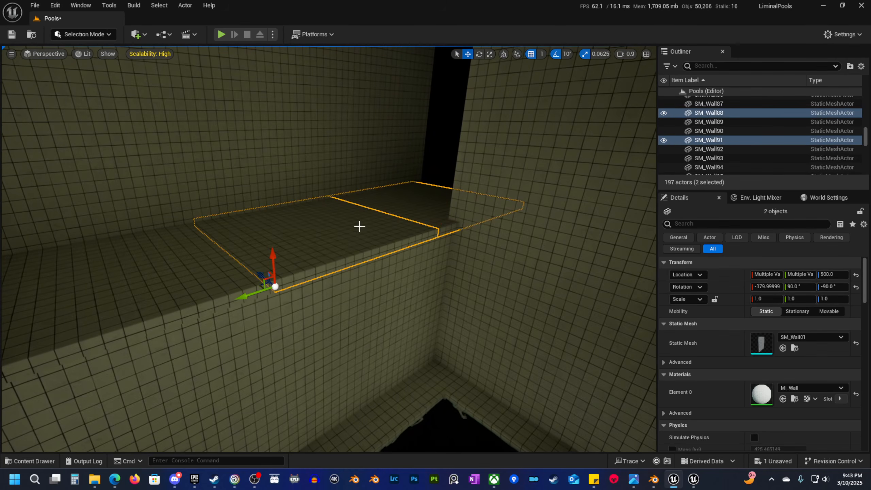
pyautogui.keyDown('ctrl'); pyautogui.click(204, 246); pyautogui.keyUp('ctrl')
pyautogui.moveTo(204, 246); pyautogui.dragTo(185, 240, button='right')
pyautogui.keyDown('ctrl'); pyautogui.click(277, 244); pyautogui.keyUp('ctrl')
pyautogui.moveTo(277, 244); pyautogui.dragTo(260, 240, button='right')
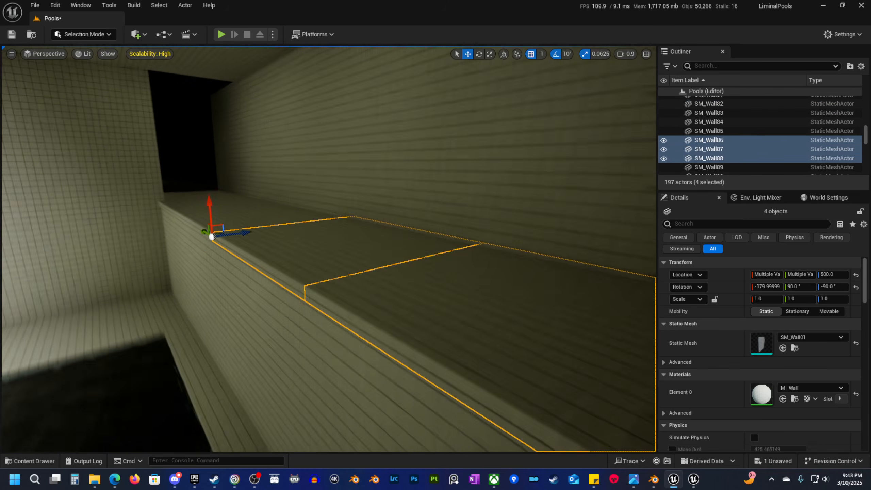
pyautogui.keyDown('ctrl'); pyautogui.click(312, 314); pyautogui.keyUp('ctrl')
pyautogui.keyDown('ctrl'); pyautogui.click(202, 262); pyautogui.keyUp('ctrl')
pyautogui.keyDown('ctrl'); pyautogui.click(185, 235); pyautogui.keyUp('ctrl')
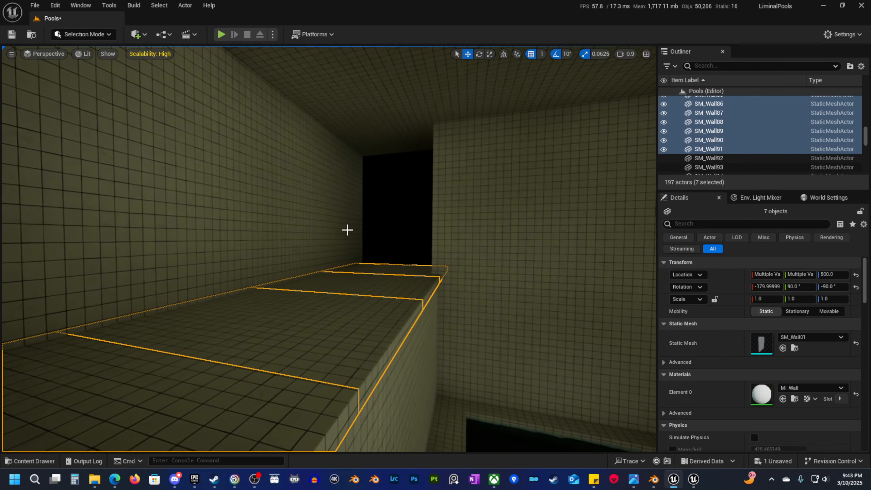
# Add the seven wall panels behind the ledge to the selection and shift everything along Y, placing SM_Wall91 at Y -309.
pyautogui.keyDown('ctrl'); pyautogui.click(348, 230); pyautogui.keyUp('ctrl')
pyautogui.keyDown('ctrl'); pyautogui.click(254, 218); pyautogui.keyUp('ctrl')
pyautogui.keyDown('ctrl'); pyautogui.click(294, 218); pyautogui.keyUp('ctrl')
pyautogui.moveTo(294, 218); pyautogui.dragTo(220, 220, button='right')
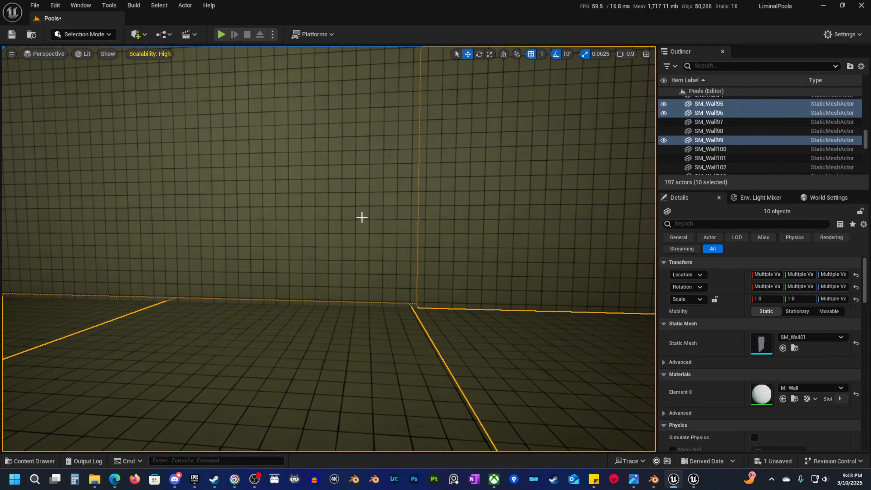
pyautogui.keyDown('ctrl'); pyautogui.click(362, 218); pyautogui.keyUp('ctrl')
pyautogui.keyDown('ctrl'); pyautogui.click(121, 220); pyautogui.keyUp('ctrl')
pyautogui.moveTo(121, 220); pyautogui.dragTo(54, 220, button='right')
pyautogui.keyDown('ctrl'); pyautogui.click(288, 227); pyautogui.keyUp('ctrl')
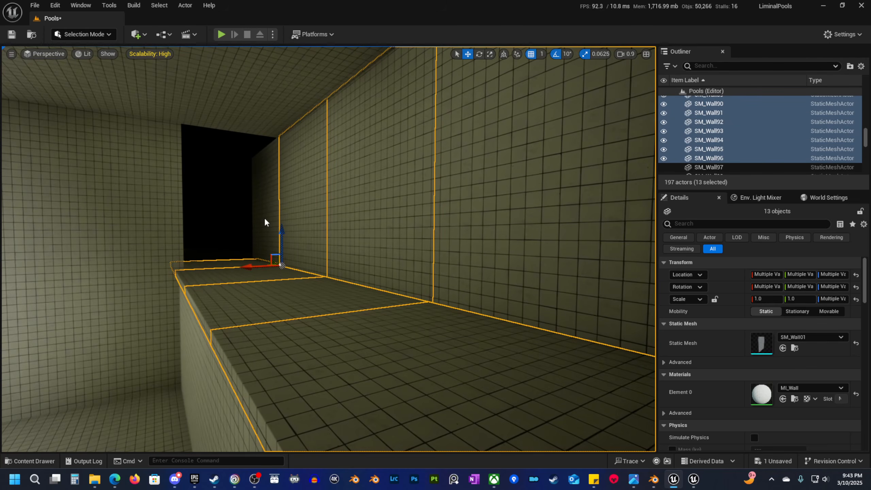
pyautogui.keyDown('ctrl'); pyautogui.click(264, 220); pyautogui.keyUp('ctrl')
pyautogui.moveTo(265, 220); pyautogui.dragTo(223, 178, button='right')
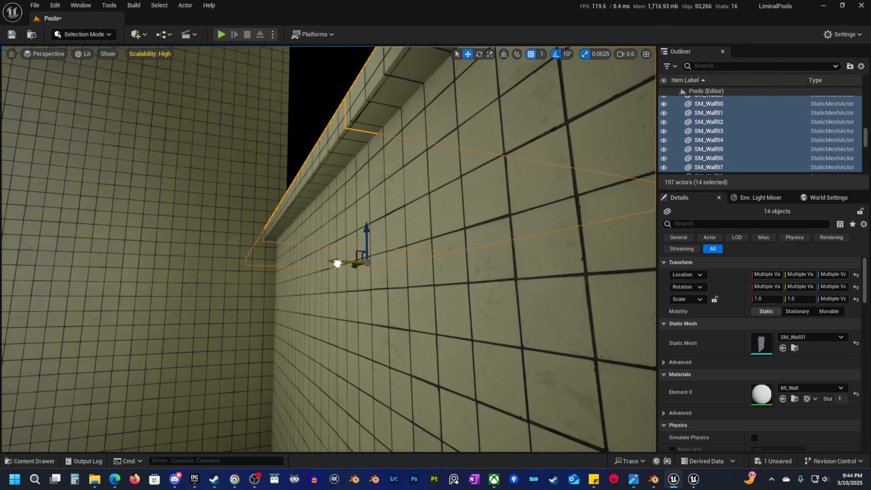
pyautogui.moveTo(338, 263); pyautogui.dragTo(593, 292, button='right')
# Set the grid snap to 10 and duplicate floor panel SM_Wall91 and wall panel SM_Wall99 past the ledge's end, aligned with the originals.
pyautogui.press('s')
pyautogui.scroll(3, 338, 264)
pyautogui.press('w')
pyautogui.press('e')
pyautogui.click(254, 276)
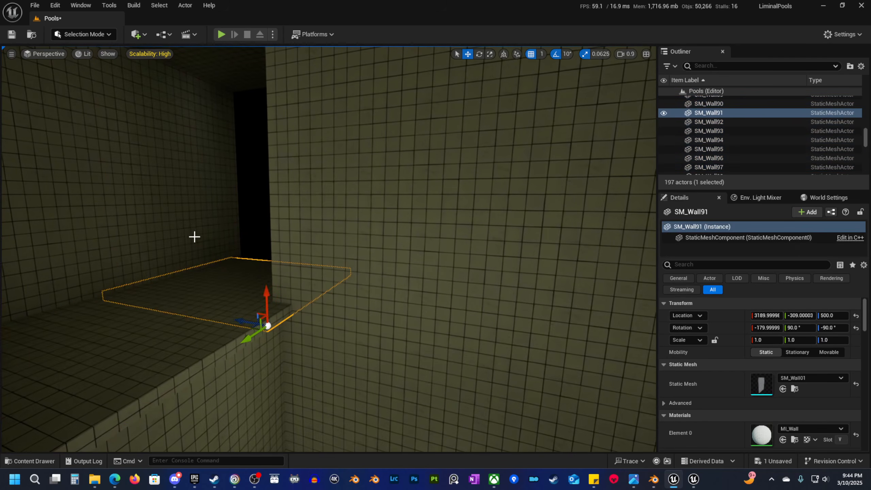
pyautogui.keyDown('shift'); pyautogui.click(194, 236); pyautogui.keyUp('shift')
pyautogui.moveTo(195, 235); pyautogui.dragTo(161, 216, button='right')
pyautogui.press('w')
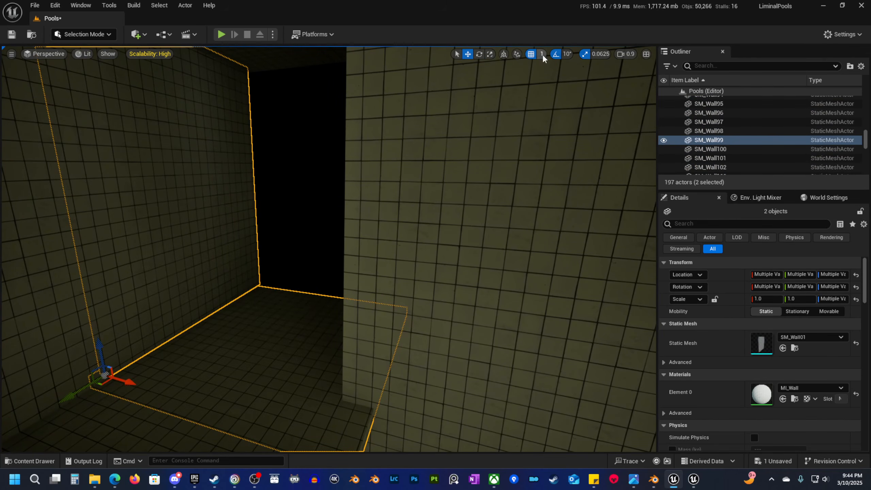
pyautogui.click(563, 100)
pyautogui.press('w')
pyautogui.moveTo(405, 209); pyautogui.dragTo(381, 241, button='right')
pyautogui.press('d')
pyautogui.hotkey('alt', '3')
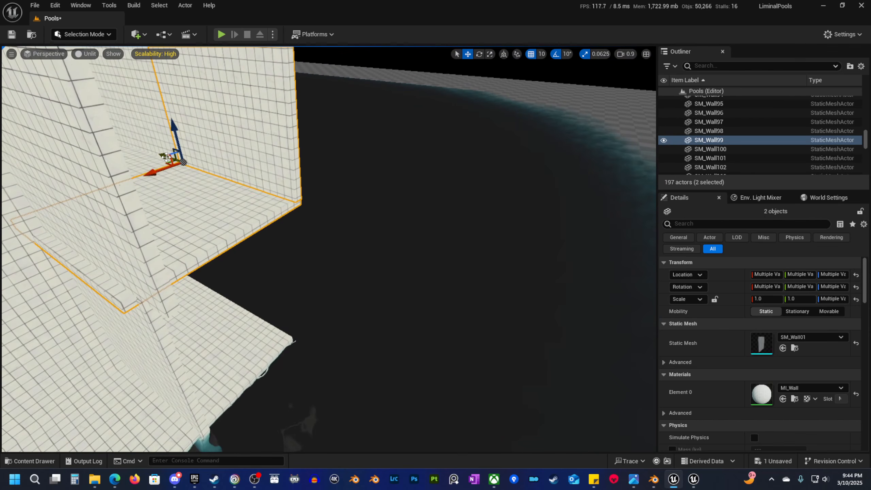
pyautogui.keyDown('alt'); pyautogui.moveTo(166, 158); pyautogui.dragTo(255, 187); pyautogui.keyUp('alt')
pyautogui.press('w')
pyautogui.moveTo(255, 187); pyautogui.dragTo(350, 171, button='right')
pyautogui.press('a')
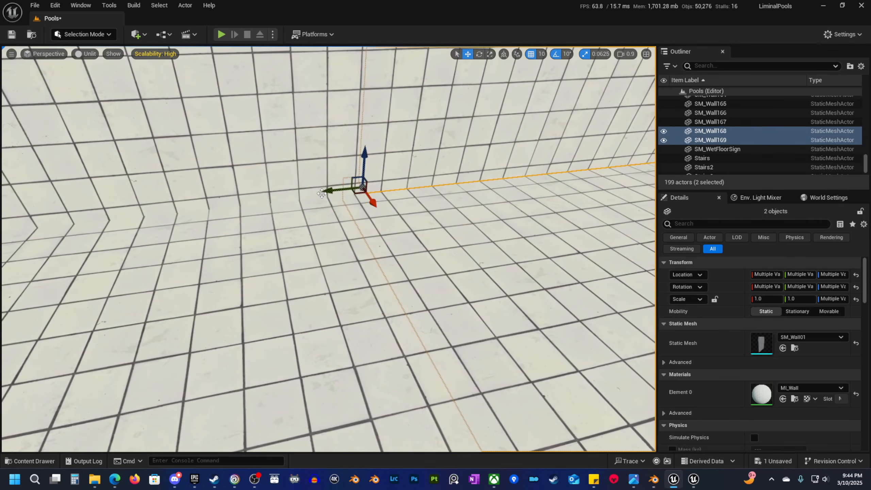
pyautogui.moveTo(332, 191)
pyautogui.mouseDown()
pyautogui.moveTo(367, 190)
pyautogui.moveTo(339, 197)
pyautogui.mouseUp()
# Duplicate the new floor and wall pair once more to lengthen the ledge extension.
pyautogui.press('a')
pyautogui.moveTo(338, 198); pyautogui.dragTo(269, 175, button='right')
pyautogui.press('s')
pyautogui.press('w')
pyautogui.scroll(1, 338, 197)
pyautogui.press('s')
pyautogui.keyDown('alt'); pyautogui.moveTo(176, 269); pyautogui.dragTo(293, 297); pyautogui.keyUp('alt')
pyautogui.press('a')
pyautogui.moveTo(292, 296); pyautogui.dragTo(410, 240, button='right')
pyautogui.press('s')
pyautogui.press('w')
# Duplicate the two ceiling panels at the ledge's end twice at Z 1010 to roof the extension, and return to lit view.
pyautogui.click(394, 154)
pyautogui.press('w')
pyautogui.moveTo(394, 155); pyautogui.dragTo(349, 304, button='right')
pyautogui.press('s')
pyautogui.keyDown('ctrl'); pyautogui.click(349, 305); pyautogui.keyUp('ctrl')
pyautogui.keyDown('alt'); pyautogui.moveTo(183, 329); pyautogui.dragTo(419, 410); pyautogui.keyUp('alt')
pyautogui.moveTo(378, 392); pyautogui.dragTo(378, 357, button='right')
pyautogui.scroll(-1, 377, 378)
pyautogui.keyDown('alt'); pyautogui.moveTo(382, 346); pyautogui.dragTo(360, 370); pyautogui.keyUp('alt')
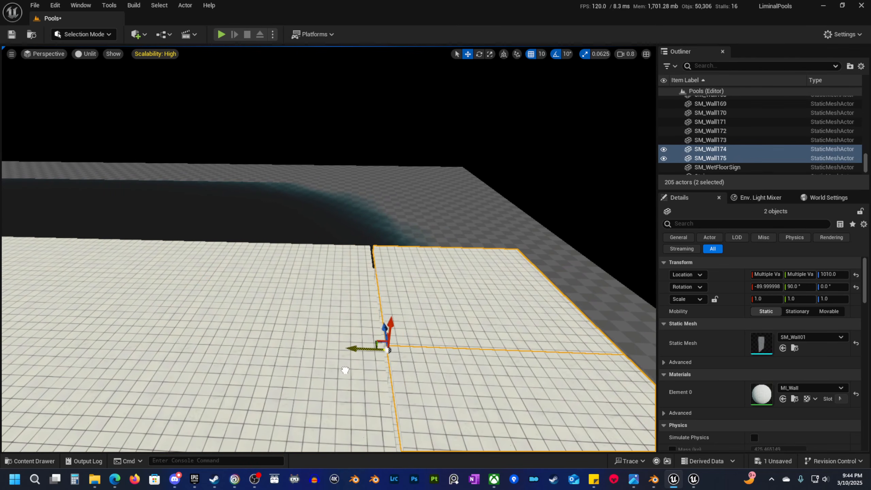
pyautogui.scroll(1, 374, 357)
pyautogui.moveTo(374, 367); pyautogui.dragTo(347, 321, button='right')
pyautogui.press('Escape')
pyautogui.hotkey('alt', '4')
# Duplicate wall panel SM_Wall97, floor panel SM_Wall90 and the facing side wall panel twice outward from the ledge's opposite end.
pyautogui.scroll(-1, 356, 326)
pyautogui.moveTo(282, 226); pyautogui.dragTo(368, 249, button='right')
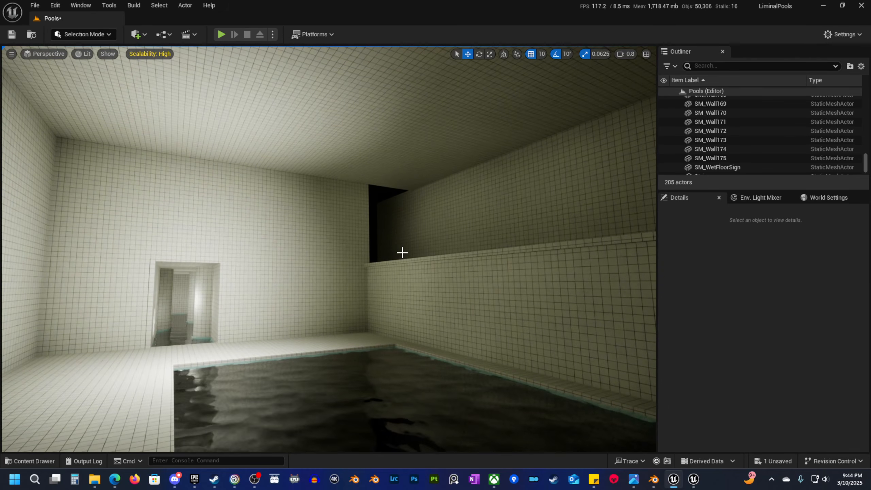
pyautogui.moveTo(368, 249); pyautogui.dragTo(388, 249, button='right')
pyautogui.press('w')
pyautogui.scroll(1, 368, 249)
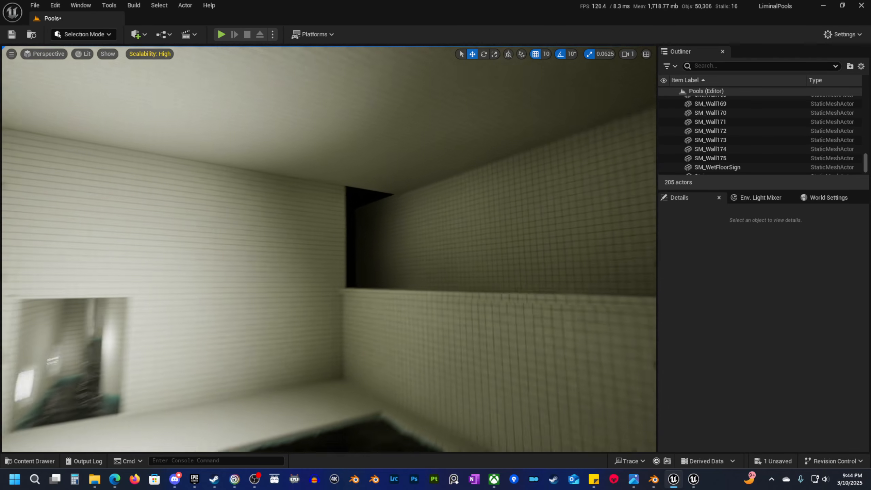
pyautogui.click(398, 253)
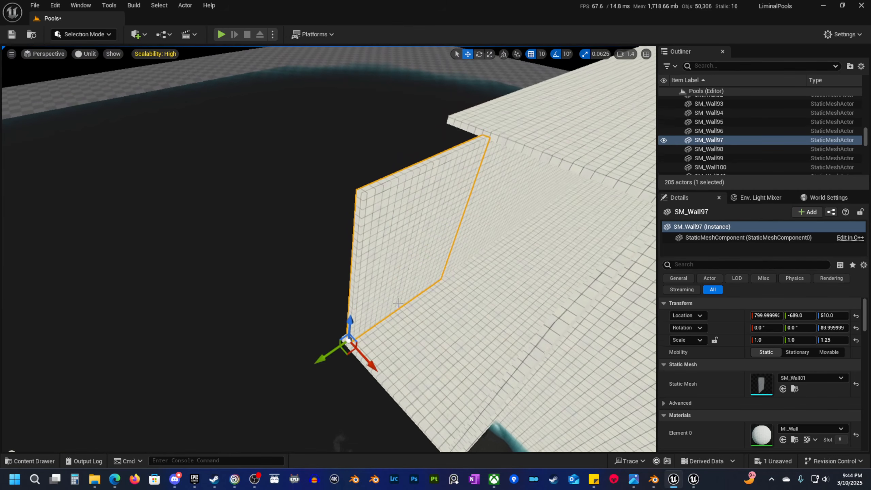
pyautogui.keyDown('ctrl'); pyautogui.click(422, 353); pyautogui.keyUp('ctrl')
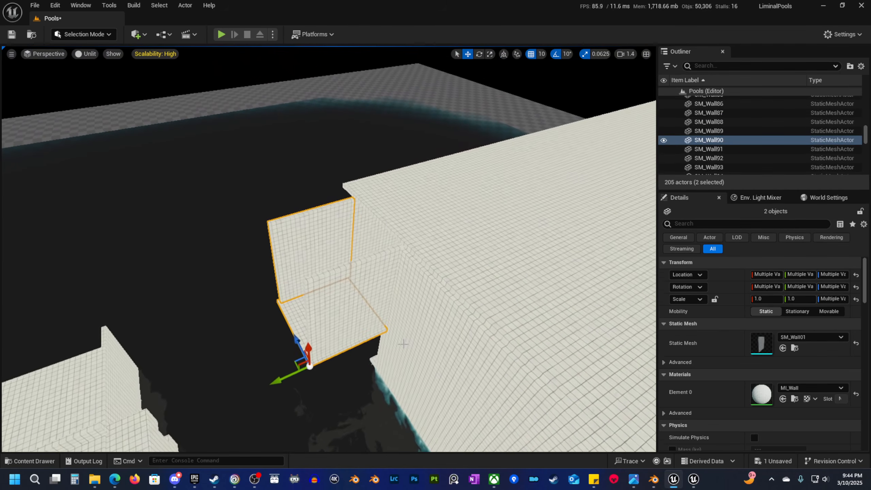
pyautogui.keyDown('ctrl'); pyautogui.click(359, 323); pyautogui.keyUp('ctrl')
pyautogui.keyDown('alt'); pyautogui.moveTo(313, 357); pyautogui.dragTo(187, 379); pyautogui.keyUp('alt')
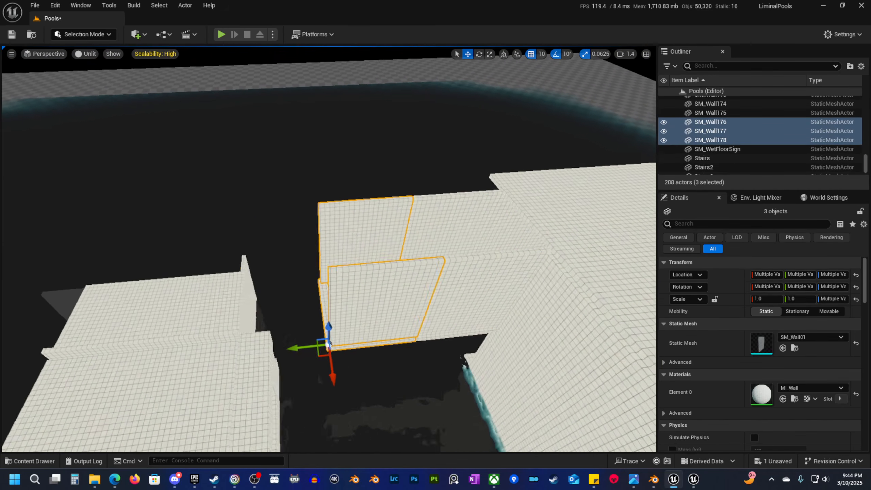
pyautogui.keyDown('alt'); pyautogui.moveTo(449, 344); pyautogui.dragTo(347, 361); pyautogui.keyUp('alt')
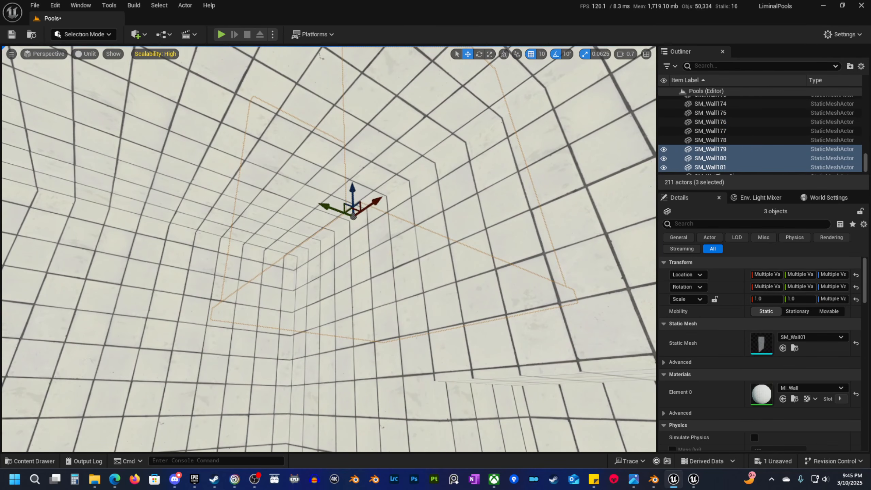
# Duplicate ceiling panels SM_Wall112 and SM_Wall113 twice at Z 1010 to cover the passage at the ledge's opposite end.
pyautogui.moveTo(396, 354); pyautogui.dragTo(442, 369, button='right')
pyautogui.scroll(1, 396, 355)
pyautogui.press('s')
pyautogui.scroll(1, 346, 441)
pyautogui.press('s')
pyautogui.press('w')
pyautogui.scroll(1, 429, 408)
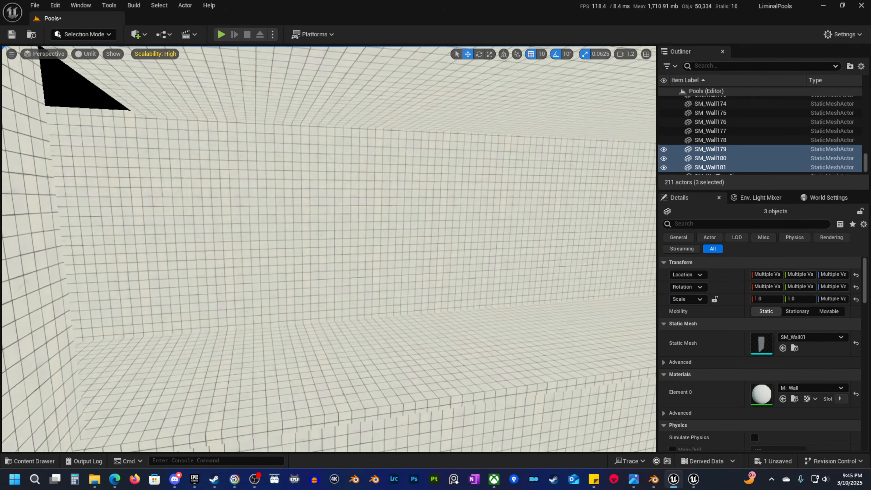
pyautogui.click(323, 127)
pyautogui.moveTo(323, 127); pyautogui.dragTo(305, 127, button='right')
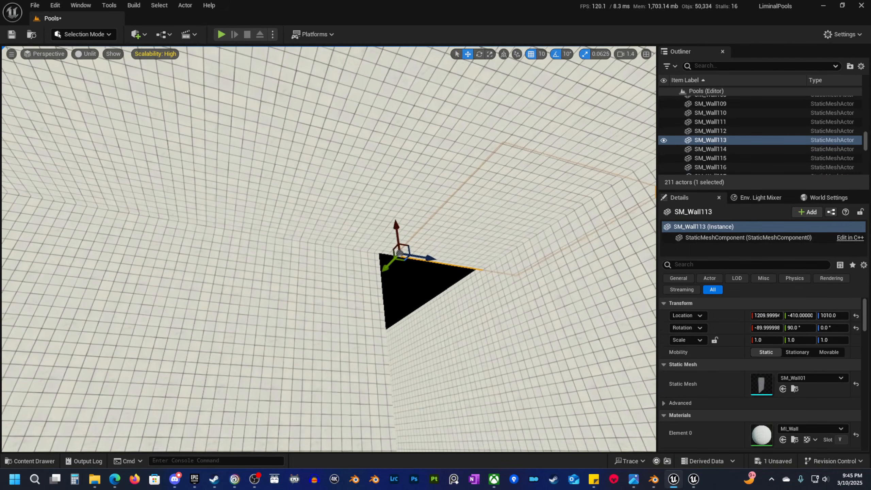
pyautogui.keyDown('ctrl'); pyautogui.click(401, 208); pyautogui.keyUp('ctrl')
pyautogui.moveTo(402, 208); pyautogui.dragTo(370, 205, button='right')
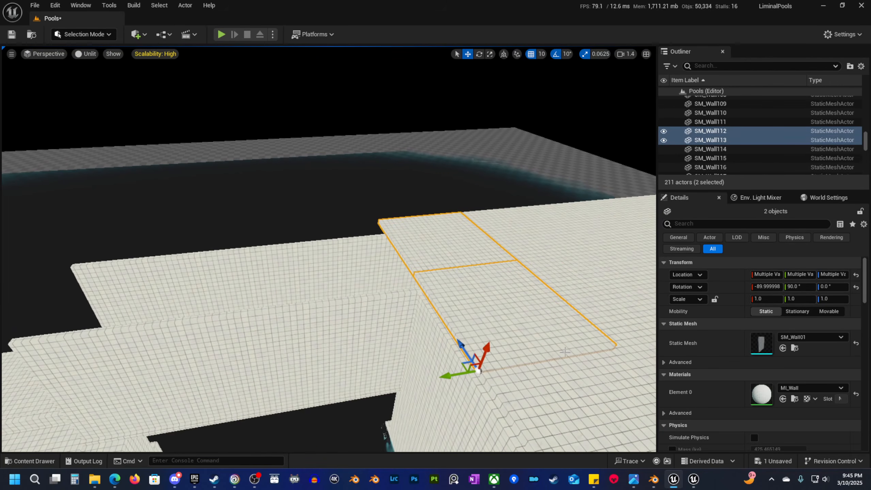
pyautogui.keyDown('alt'); pyautogui.moveTo(448, 376); pyautogui.dragTo(333, 389); pyautogui.keyUp('alt')
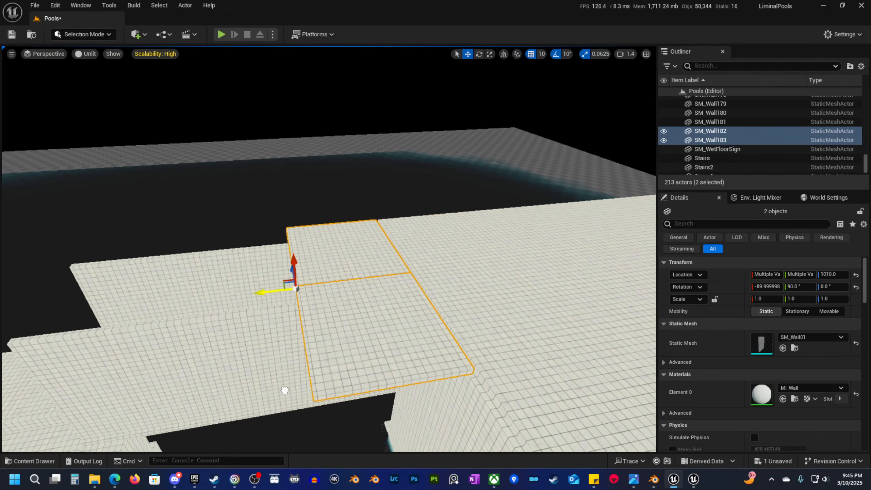
pyautogui.keyDown('alt'); pyautogui.moveTo(269, 301); pyautogui.dragTo(208, 303); pyautogui.keyUp('alt')
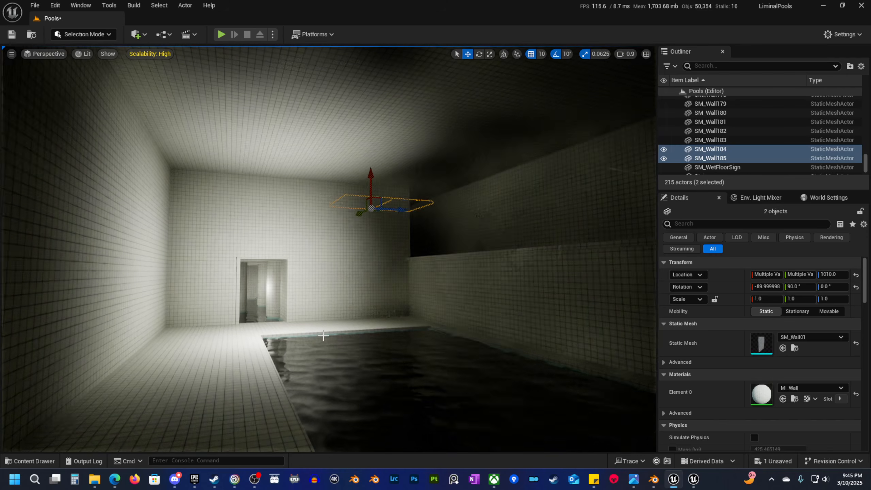
pyautogui.press('Escape')
# Duplicate the six wall panels on the ledge's front face straight up to Z 900 as a header above the opening.
pyautogui.moveTo(324, 336); pyautogui.dragTo(342, 340, button='right')
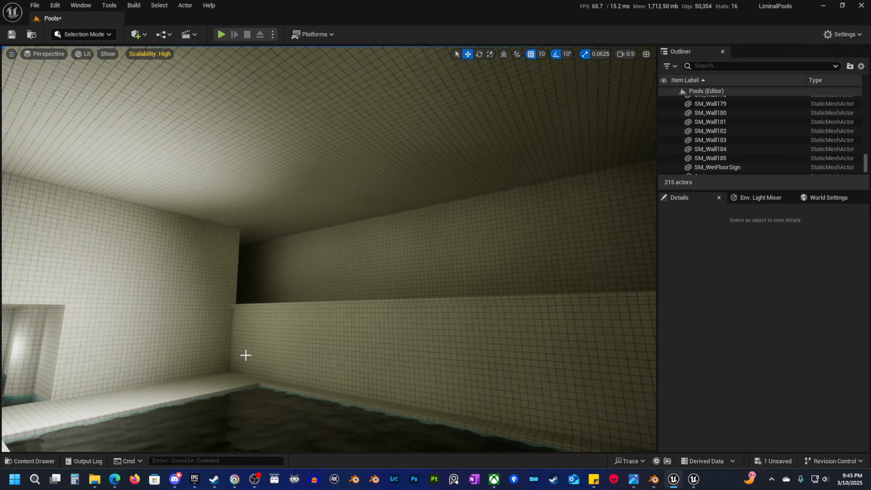
pyautogui.click(245, 355)
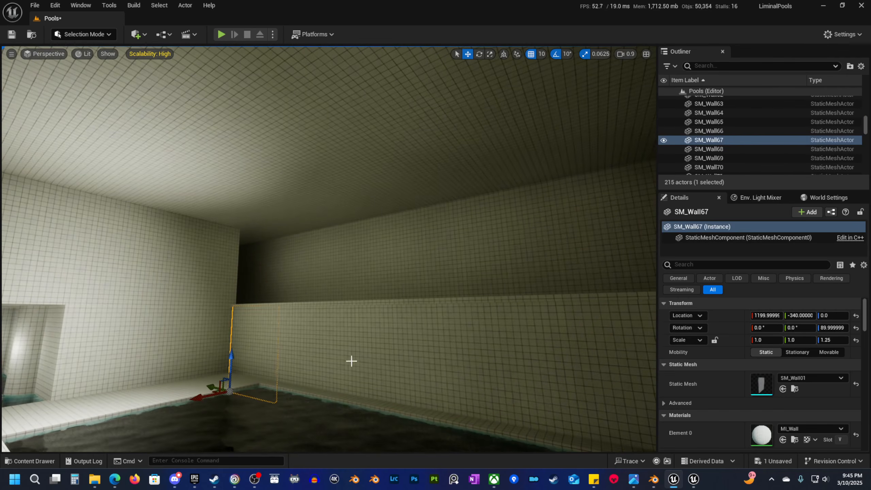
pyautogui.keyDown('ctrl'); pyautogui.click(262, 337); pyautogui.keyUp('ctrl')
pyautogui.keyDown('ctrl'); pyautogui.click(335, 347); pyautogui.keyUp('ctrl')
pyautogui.keyDown('ctrl'); pyautogui.click(427, 358); pyautogui.keyUp('ctrl')
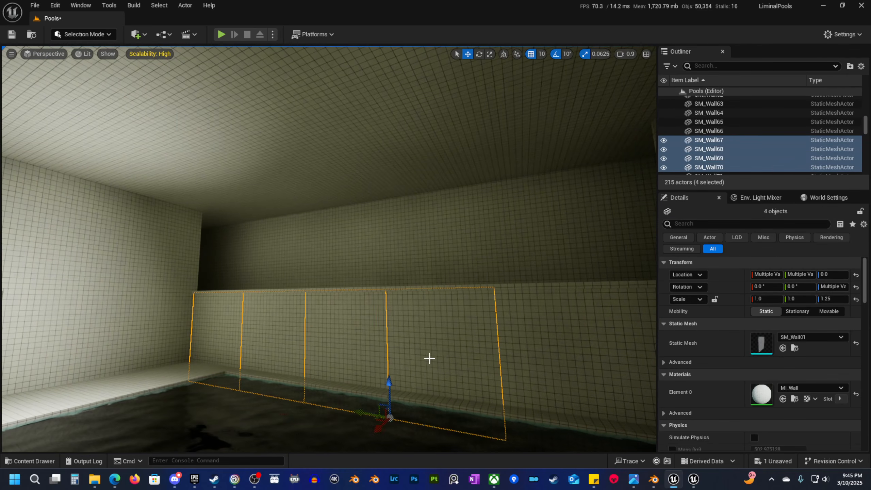
pyautogui.keyDown('ctrl'); pyautogui.click(525, 366); pyautogui.keyUp('ctrl')
pyautogui.moveTo(525, 366); pyautogui.dragTo(483, 365, button='right')
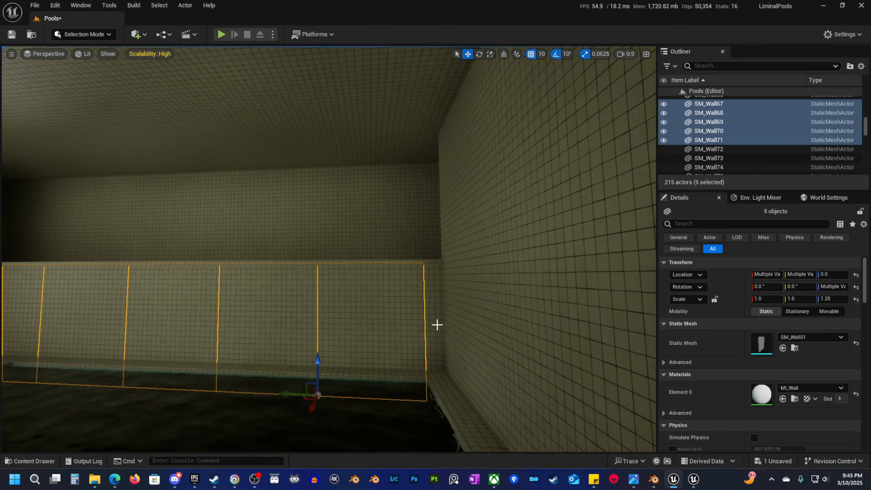
pyautogui.keyDown('ctrl'); pyautogui.click(435, 350); pyautogui.keyUp('ctrl')
pyautogui.keyDown('alt'); pyautogui.moveTo(424, 371); pyautogui.dragTo(451, 141); pyautogui.keyUp('alt')
pyautogui.moveTo(450, 141); pyautogui.dragTo(584, 137, button='right')
pyautogui.moveTo(384, 217); pyautogui.dragTo(369, 206, button='right')
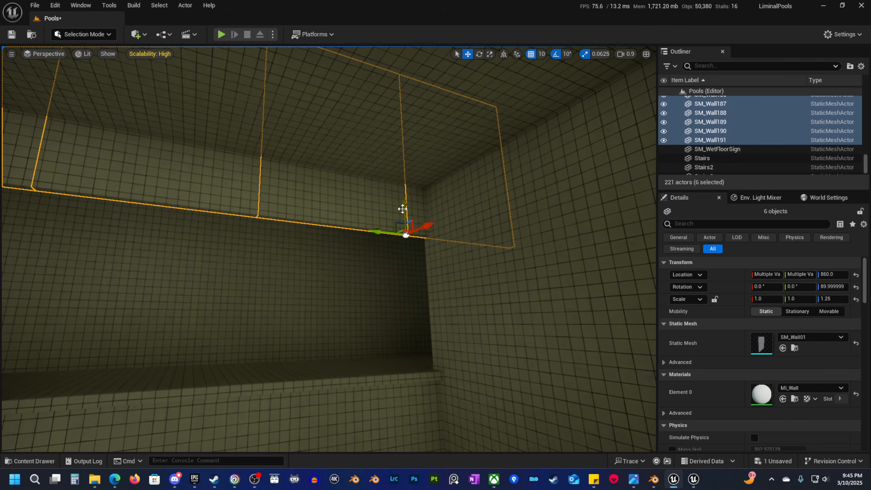
pyautogui.moveTo(404, 210); pyautogui.dragTo(404, 195)
# Place the SM_Railing01 mesh from 01_MyContent/Meshes on the ledge's edge at its corner, at 1250, -320, 510.
pyautogui.press('s')
pyautogui.moveTo(445, 253); pyautogui.dragTo(340, 281, button='right')
pyautogui.press('g')
pyautogui.press('s')
pyautogui.scroll(3, 445, 252)
pyautogui.scroll(-3, 446, 253)
pyautogui.press('w')
pyautogui.press('e')
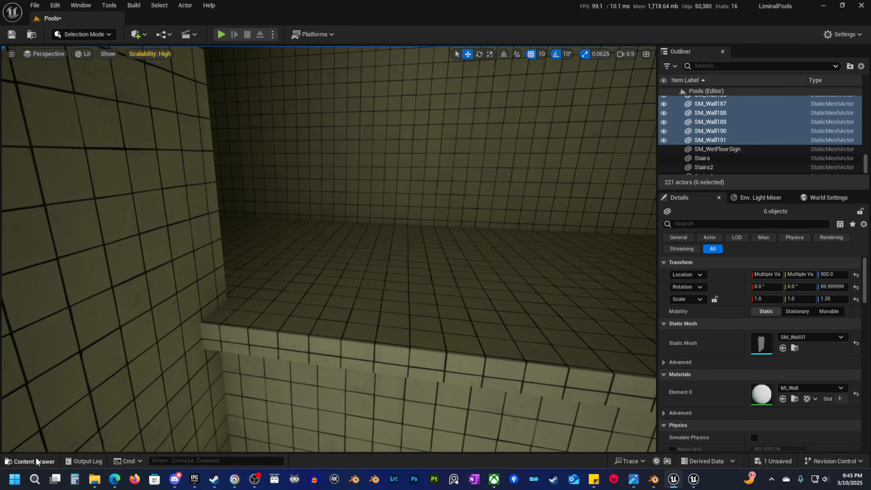
pyautogui.click(35, 460)
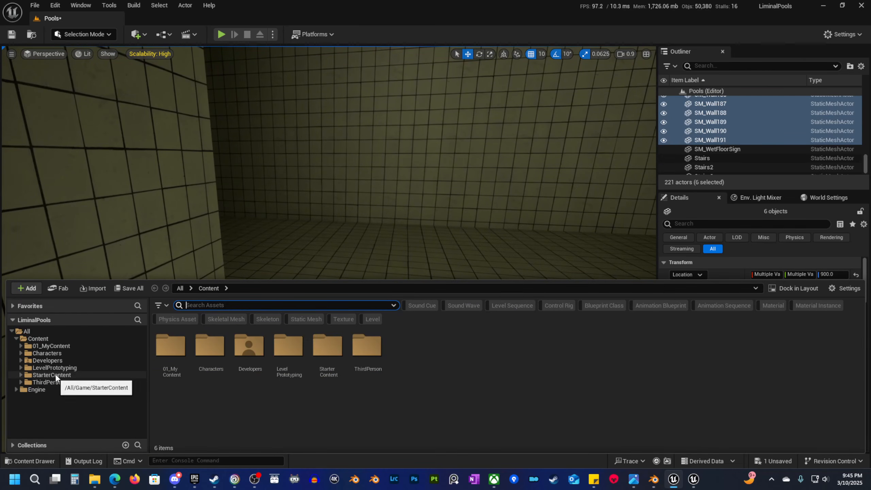
pyautogui.click(63, 348)
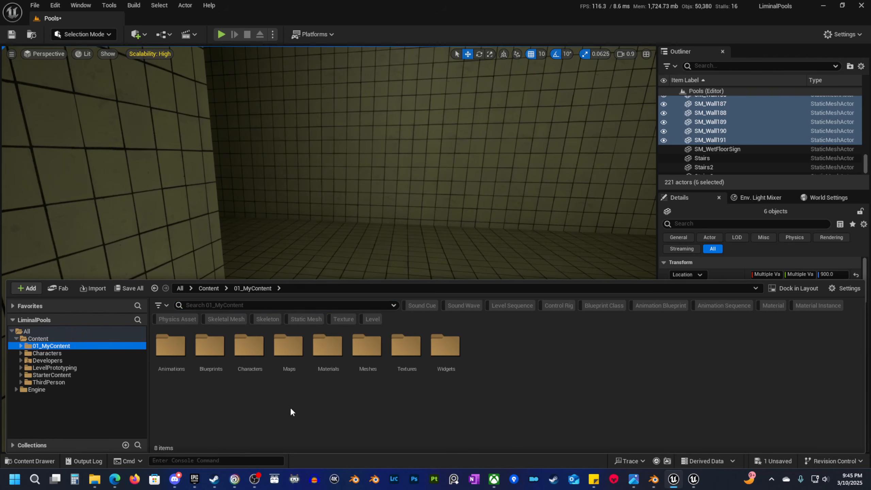
pyautogui.doubleClick(366, 346)
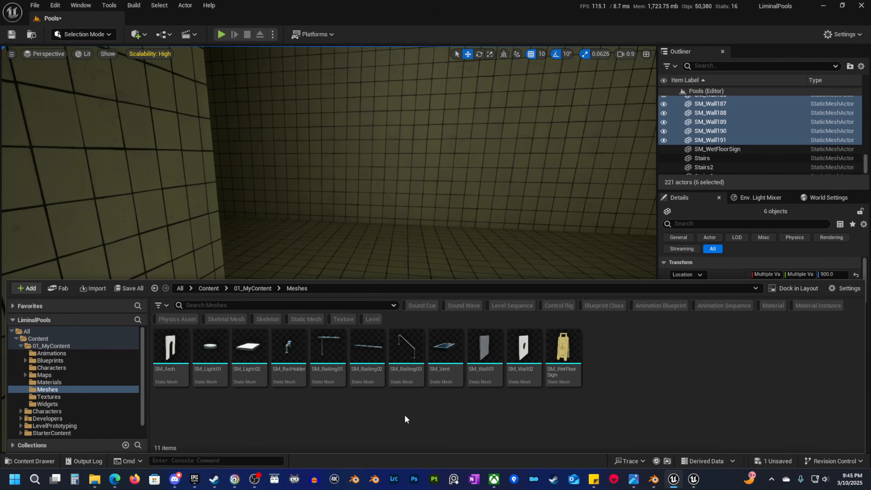
pyautogui.moveTo(328, 346); pyautogui.dragTo(255, 322)
pyautogui.moveTo(334, 328); pyautogui.dragTo(360, 405, button='right')
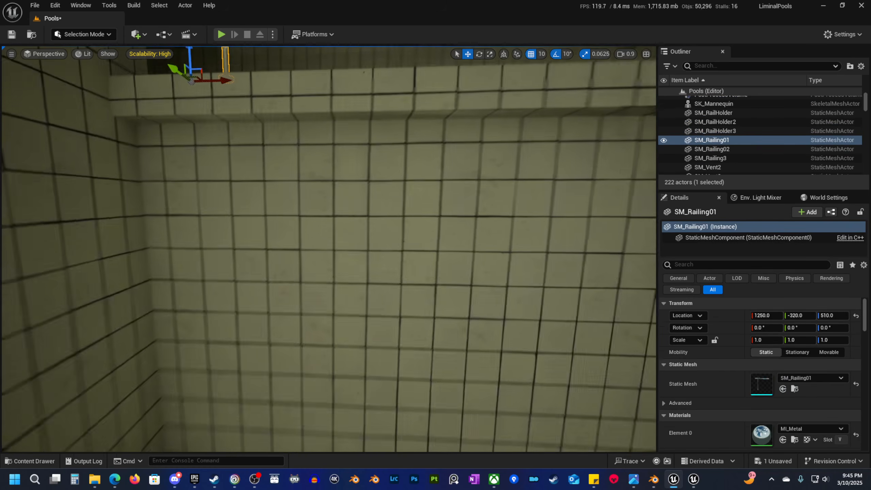
# Scale the new railing uniformly to 1.25.
pyautogui.press('s')
pyautogui.moveTo(306, 345); pyautogui.dragTo(276, 309, button='right')
pyautogui.press('w')
pyautogui.scroll(-3, 306, 345)
pyautogui.press('r')
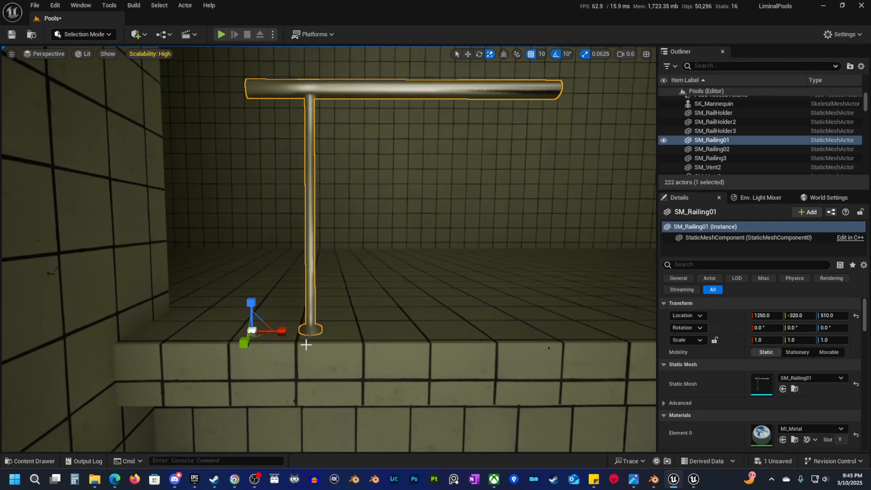
pyautogui.moveTo(254, 333); pyautogui.dragTo(264, 320)
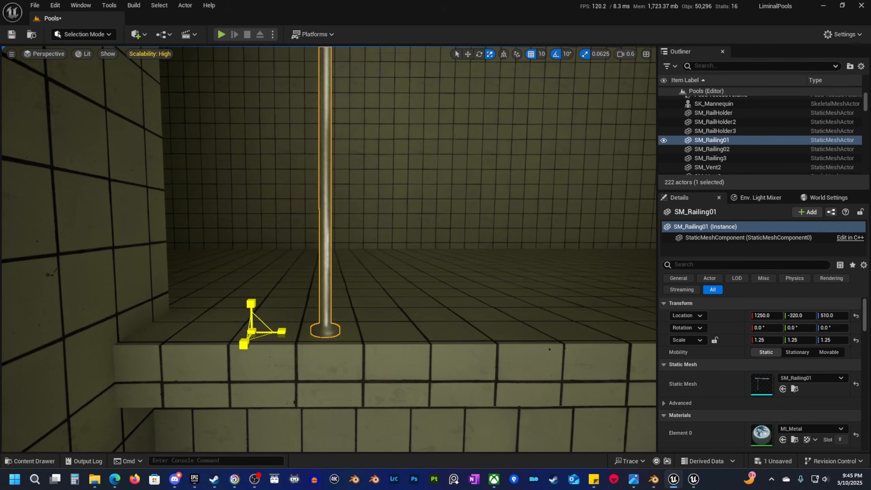
# Duplicate SK_Mannequin and slide the copy along X to about 1550, beside the pool below the ledge.
pyautogui.press('s')
pyautogui.scroll(4, 265, 320)
pyautogui.moveTo(265, 320); pyautogui.dragTo(115, 336, button='right')
pyautogui.press('w')
pyautogui.press('w')
pyautogui.scroll(3, 294, 331)
pyautogui.press('w')
pyautogui.scroll(-2, 294, 331)
pyautogui.click(319, 282)
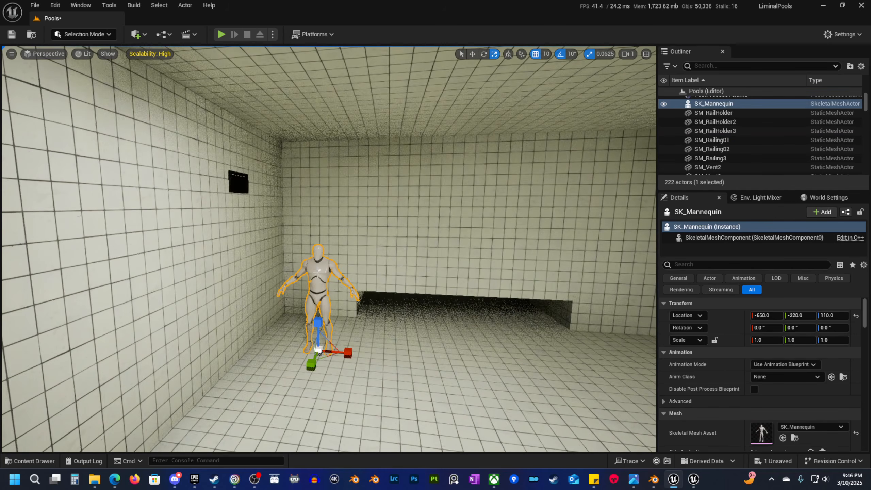
pyautogui.press('w')
pyautogui.keyDown('alt'); pyautogui.moveTo(349, 359); pyautogui.dragTo(535, 361); pyautogui.keyUp('alt')
pyautogui.keyDown('alt'); pyautogui.keyDown('shift'); pyautogui.moveTo(417, 359); pyautogui.dragTo(490, 358); pyautogui.keyUp('shift'); pyautogui.keyUp('alt')
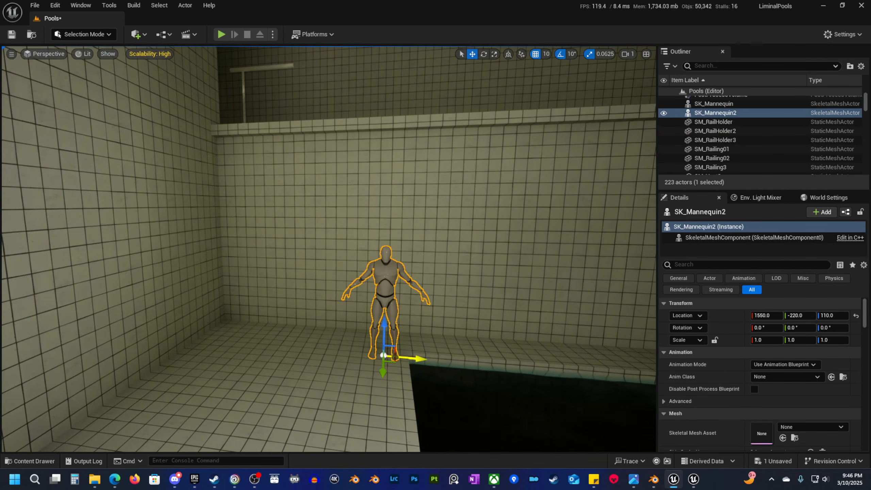
# Raise the mannequin copy onto the ledge at X 1440, Y -420 and snap it to the floor.
pyautogui.keyDown('shift'); pyautogui.moveTo(382, 328); pyautogui.dragTo(382, 137); pyautogui.keyUp('shift')
pyautogui.press('d')
pyautogui.moveTo(393, 364); pyautogui.dragTo(335, 358, button='right')
pyautogui.scroll(-3, 393, 364)
pyautogui.moveTo(327, 350); pyautogui.dragTo(403, 202)
pyautogui.press('End')
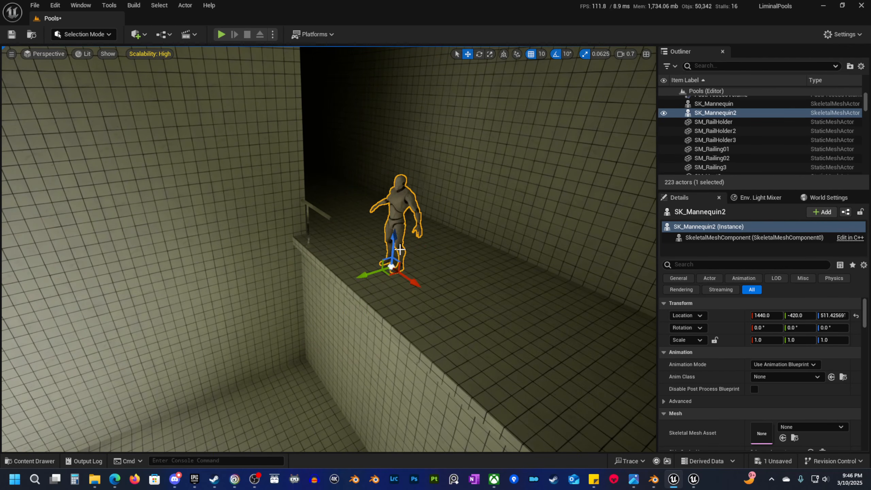
# Move the railing along the ledge into the side wall, to X 1200.
pyautogui.press('a')
pyautogui.moveTo(411, 213); pyautogui.dragTo(504, 199, button='right')
pyautogui.scroll(-3, 411, 213)
pyautogui.press('w')
pyautogui.press('e')
pyautogui.moveTo(309, 224); pyautogui.dragTo(299, 255, button='right')
pyautogui.click(268, 178)
pyautogui.press('w')
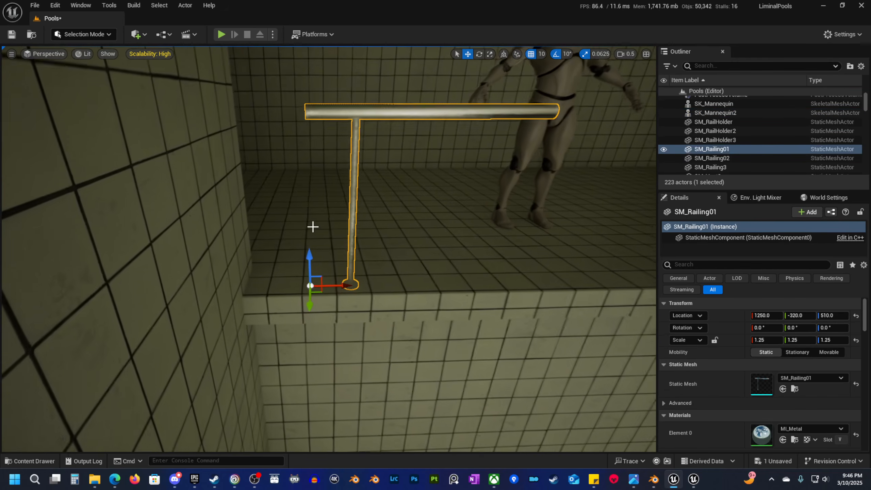
pyautogui.moveTo(342, 287); pyautogui.dragTo(263, 275)
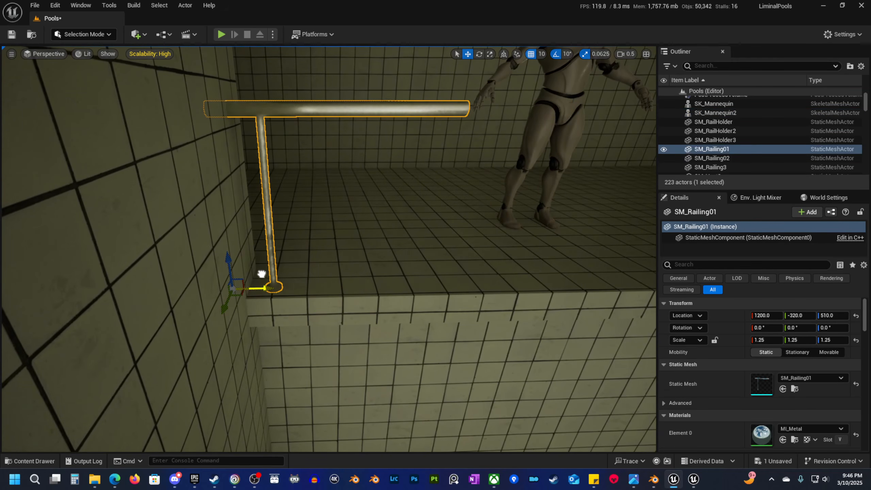
# Set grid snapping to 5 and shift the railing to X 1205, Y -325.
pyautogui.click(541, 54)
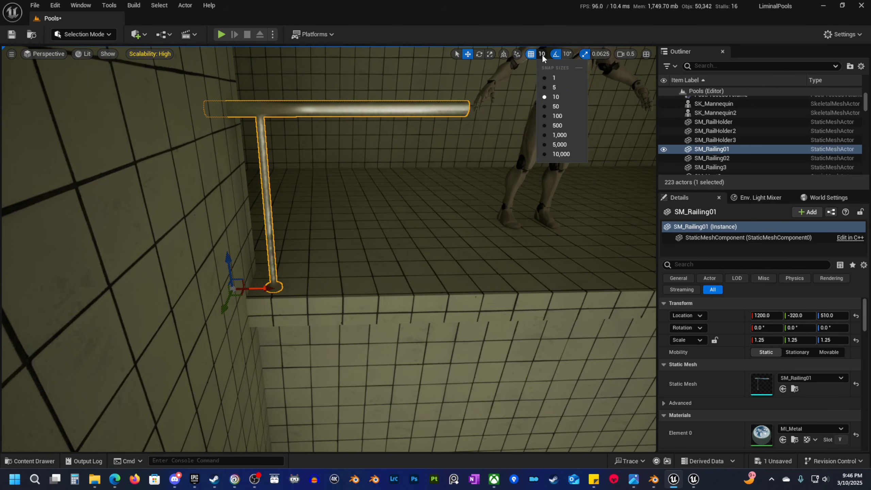
pyautogui.click(546, 81)
pyautogui.moveTo(260, 288); pyautogui.dragTo(271, 290)
pyautogui.press('Escape')
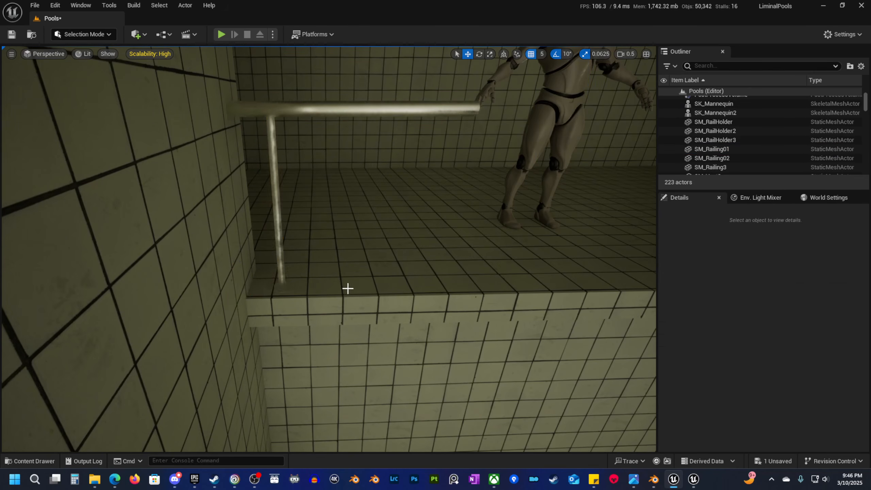
pyautogui.press('d')
pyautogui.moveTo(349, 289); pyautogui.dragTo(323, 257, button='right')
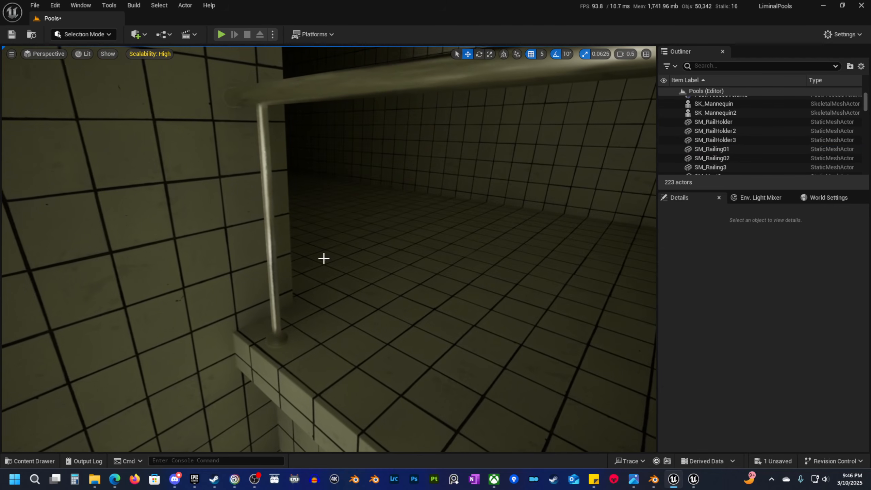
pyautogui.click(273, 117)
pyautogui.moveTo(238, 331)
pyautogui.mouseDown()
pyautogui.moveTo(228, 327)
pyautogui.moveTo(235, 325)
pyautogui.mouseUp()
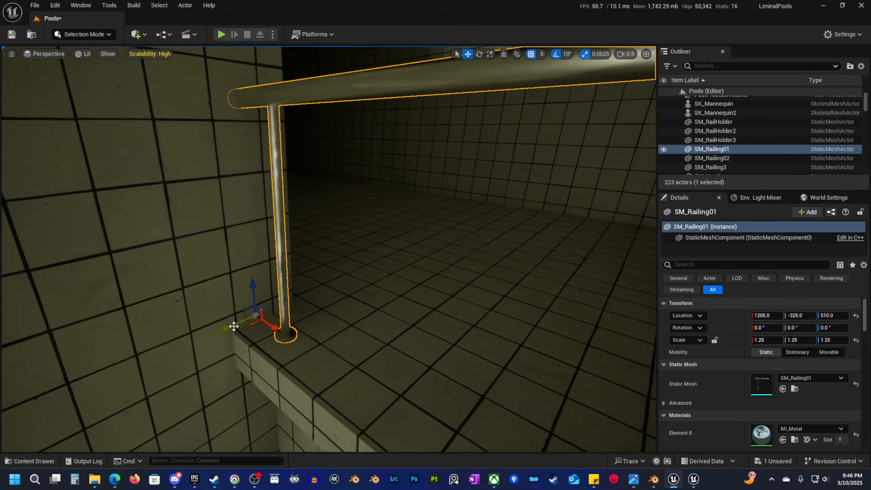
# Set grid snapping to 10 and duplicate the railing along the ledge to X 1325.
pyautogui.moveTo(235, 325); pyautogui.dragTo(477, 158, button='right')
pyautogui.click(541, 54)
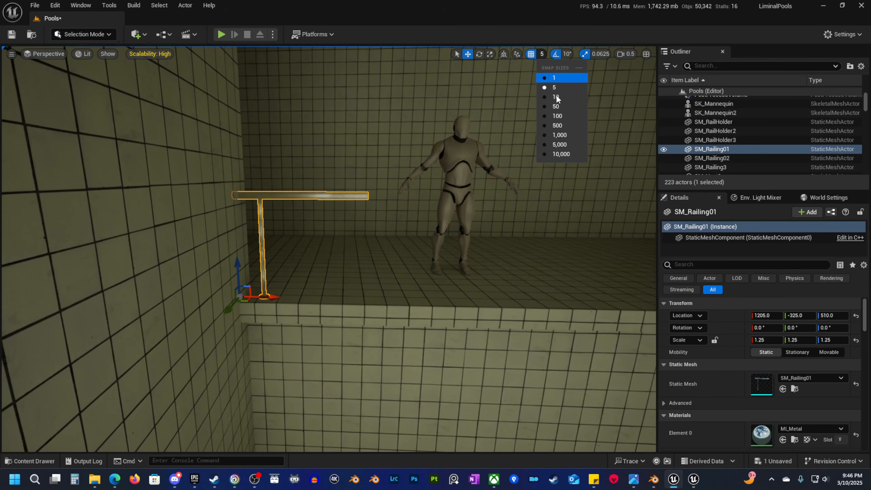
pyautogui.click(557, 96)
pyautogui.moveTo(560, 97); pyautogui.dragTo(583, 93, button='right')
pyautogui.keyDown('alt'); pyautogui.moveTo(266, 285); pyautogui.dragTo(377, 286); pyautogui.keyUp('alt')
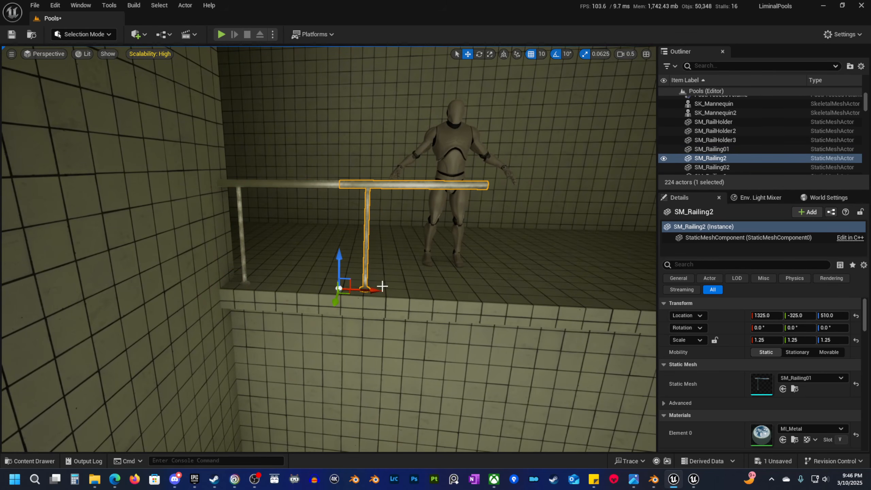
# Set grid snapping to 5 and nudge the second railing along X so its handrail meets the first one's end.
pyautogui.scroll(5, 383, 287)
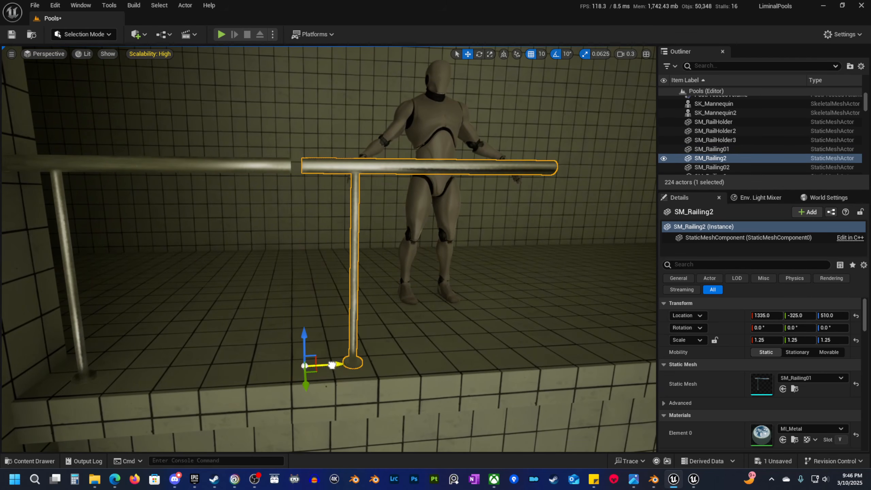
pyautogui.click(542, 54)
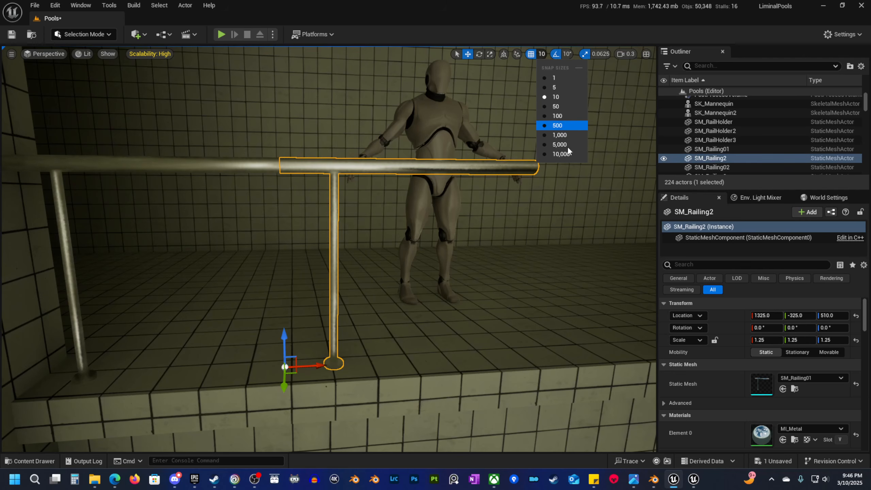
pyautogui.click(556, 96)
pyautogui.moveTo(319, 366)
pyautogui.mouseDown()
pyautogui.moveTo(341, 365)
pyautogui.moveTo(330, 366)
pyautogui.mouseUp()
# Select both railings and duplicate the pair along the ledge, continuing the handrail.
pyautogui.moveTo(330, 365); pyautogui.dragTo(309, 365, button='right')
pyautogui.press('s')
pyautogui.moveTo(316, 206); pyautogui.dragTo(311, 198, button='right')
pyautogui.moveTo(235, 314); pyautogui.dragTo(235, 314, button='right')
pyautogui.press('s')
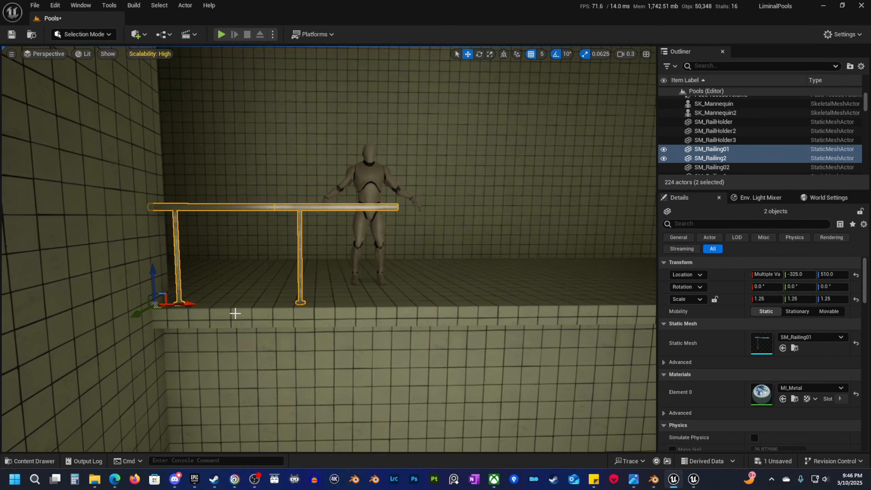
pyautogui.keyDown('alt'); pyautogui.moveTo(191, 304); pyautogui.dragTo(545, 333); pyautogui.keyUp('alt')
# Duplicate the latest railing pair end to end three more times along the ledge.
pyautogui.press('d')
pyautogui.moveTo(544, 333); pyautogui.dragTo(545, 333, button='right')
pyautogui.scroll(2, 545, 332)
pyautogui.press('s')
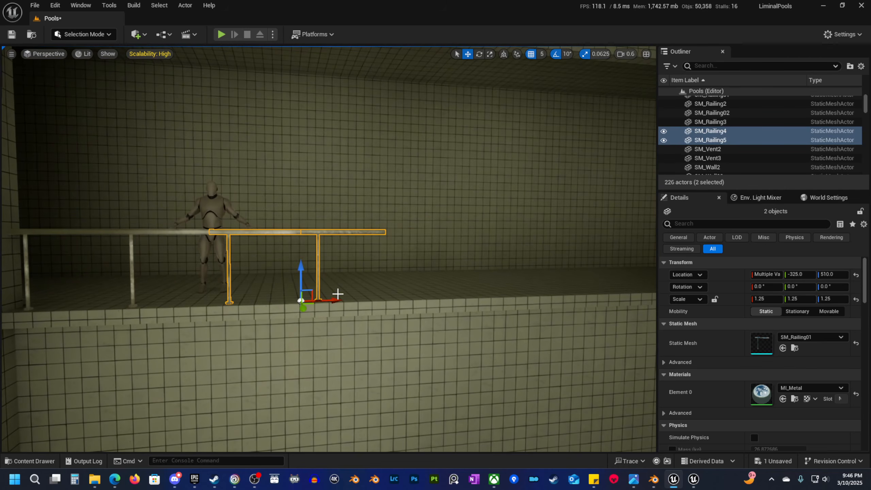
pyautogui.keyDown('alt'); pyautogui.moveTo(332, 300); pyautogui.dragTo(488, 302); pyautogui.keyUp('alt')
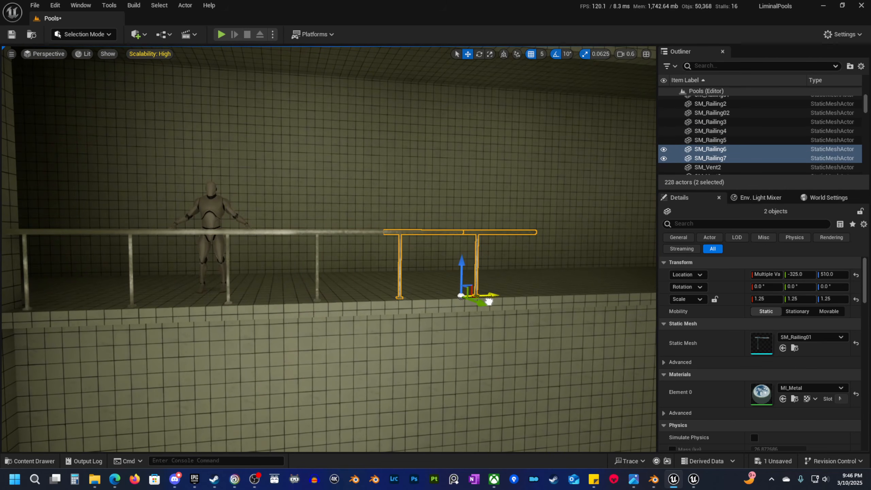
pyautogui.moveTo(489, 301); pyautogui.dragTo(489, 302, button='right')
pyautogui.scroll(1, 489, 302)
pyautogui.keyDown('alt'); pyautogui.moveTo(270, 298); pyautogui.dragTo(417, 305); pyautogui.keyUp('alt')
pyautogui.press('d')
pyautogui.moveTo(418, 306); pyautogui.dragTo(418, 306, button='right')
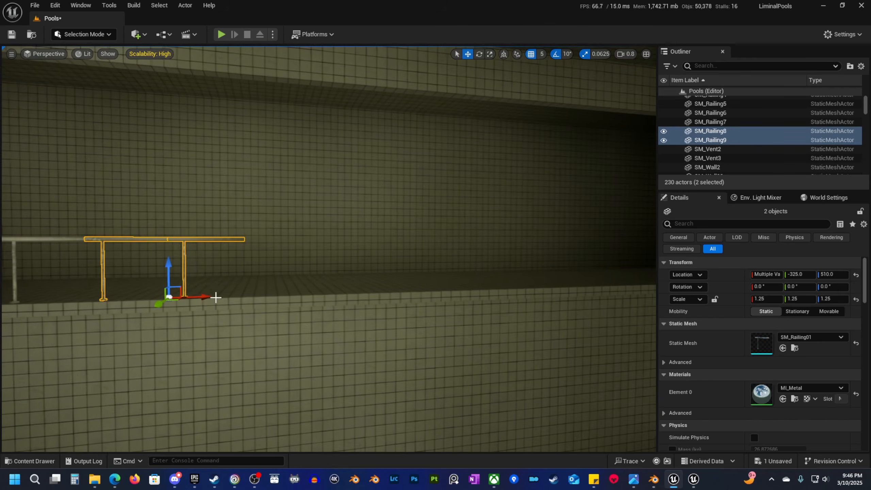
pyautogui.keyDown('alt'); pyautogui.moveTo(199, 297); pyautogui.dragTo(349, 303); pyautogui.keyUp('alt')
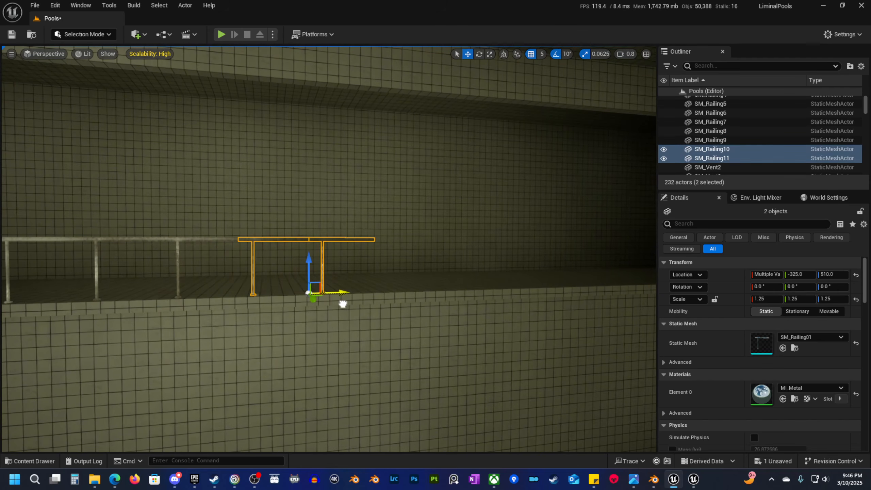
# Duplicate the last four railings together and slide the copies along X to continue the handrail.
pyautogui.press('d')
pyautogui.moveTo(237, 247); pyautogui.dragTo(237, 247, button='right')
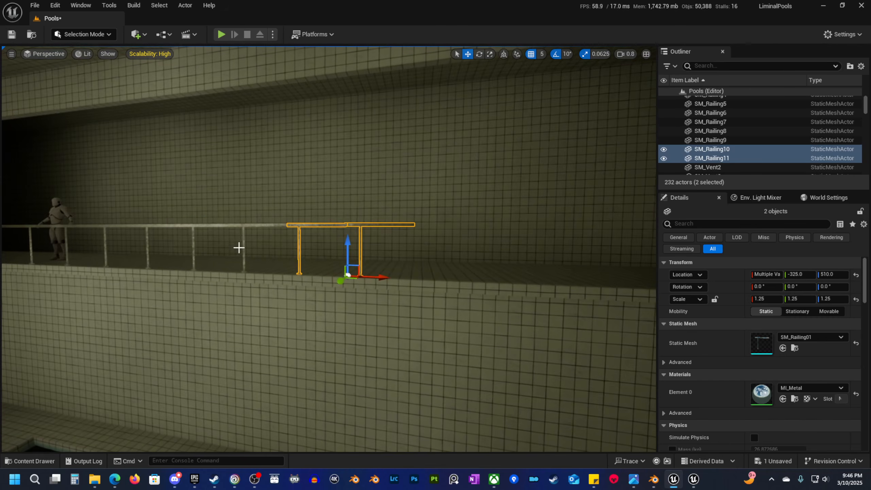
pyautogui.keyDown('ctrl'); pyautogui.click(243, 227); pyautogui.keyUp('ctrl')
pyautogui.keyDown('ctrl'); pyautogui.click(194, 229); pyautogui.keyUp('ctrl')
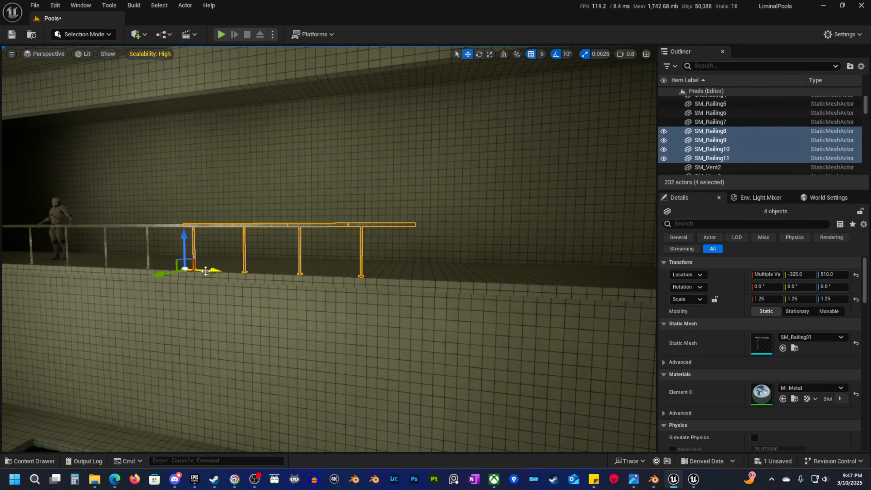
pyautogui.keyDown('alt'); pyautogui.moveTo(206, 271); pyautogui.dragTo(464, 339); pyautogui.keyUp('alt')
pyautogui.moveTo(382, 278); pyautogui.dragTo(382, 279, button='right')
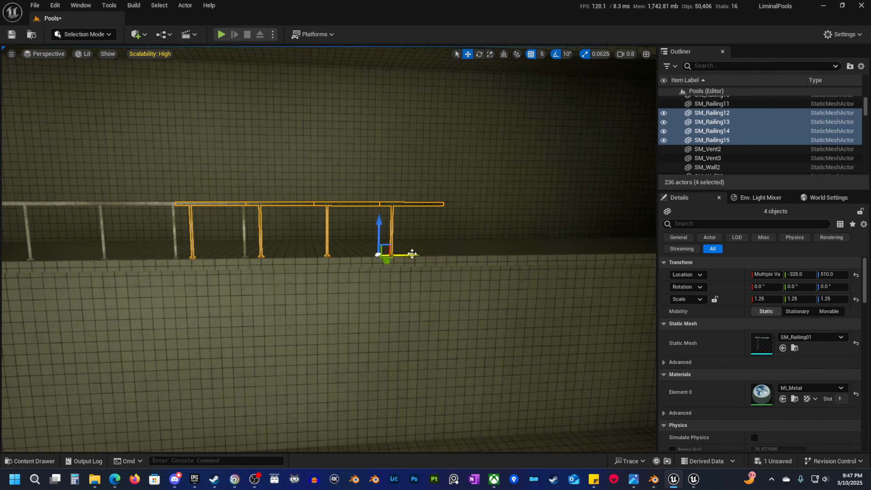
pyautogui.moveTo(412, 254); pyautogui.dragTo(517, 269)
pyautogui.moveTo(517, 269); pyautogui.dragTo(517, 269, button='right')
# Duplicate the last two railings along X to bring the handrail up to the far side wall.
pyautogui.click(254, 199)
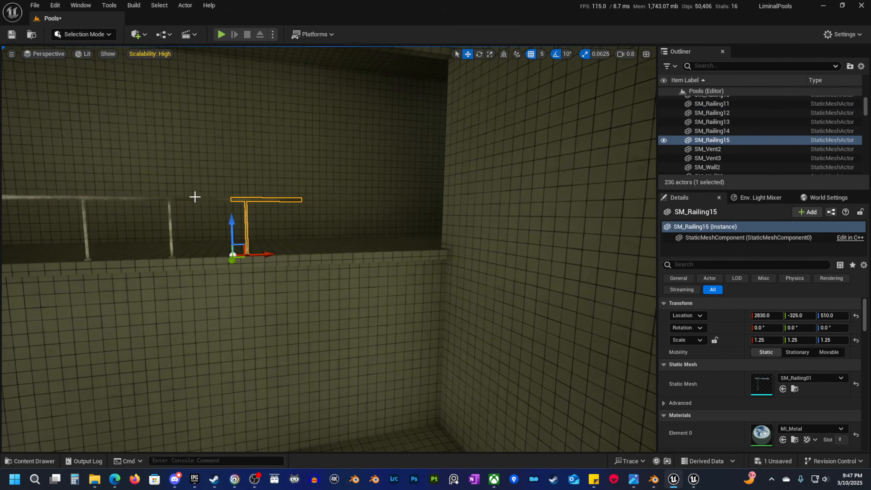
pyautogui.keyDown('shift'); pyautogui.click(192, 199); pyautogui.keyUp('shift')
pyautogui.keyDown('alt'); pyautogui.moveTo(187, 260); pyautogui.dragTo(321, 256); pyautogui.keyUp('alt')
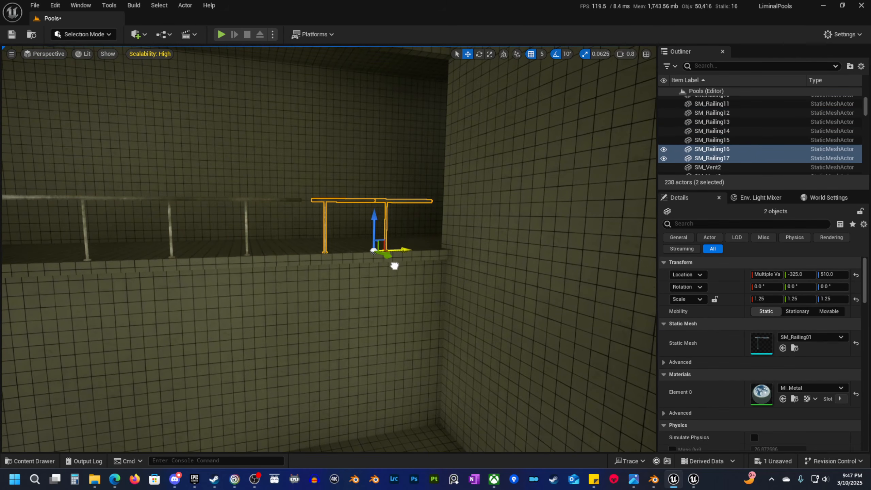
# Duplicate the last railing segment once more along X so the handrail reaches the far side wall.
pyautogui.moveTo(387, 267); pyautogui.dragTo(387, 267, button='right')
pyautogui.press('w')
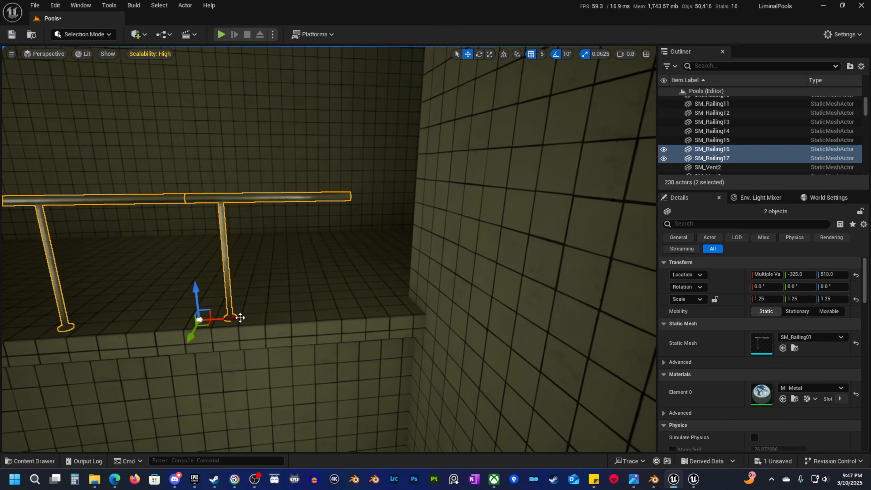
pyautogui.click(231, 197)
pyautogui.keyDown('alt'); pyautogui.moveTo(232, 315); pyautogui.dragTo(378, 308); pyautogui.keyUp('alt')
pyautogui.press('Escape')
# Examine the completed handrail up close along its length, from the far wall back to the mannequin.
pyautogui.press('s')
pyautogui.moveTo(393, 318); pyautogui.dragTo(373, 242, button='right')
pyautogui.scroll(1, 392, 317)
pyautogui.press('d')
pyautogui.press('w')
pyautogui.scroll(-2, 393, 317)
pyautogui.press('w')
pyautogui.scroll(-3, 393, 317)
pyautogui.press('s')
pyautogui.press('w')
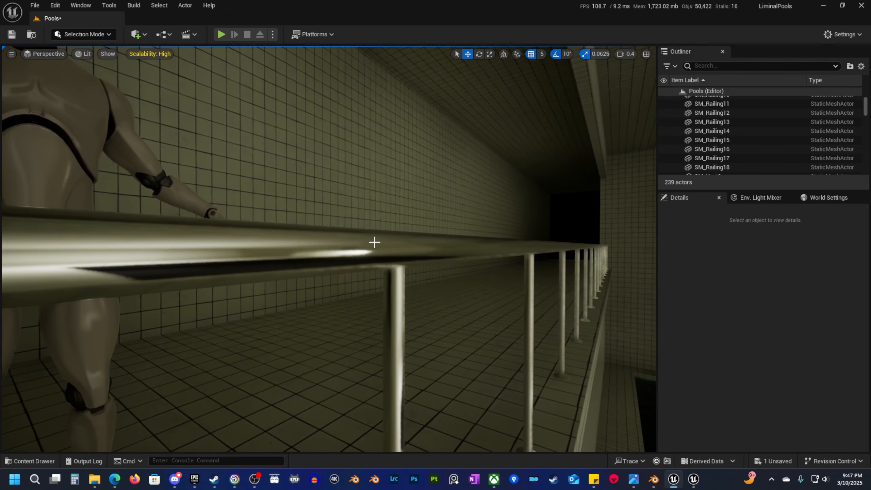
# Select the railing segment beside the mannequin and open its MI_Metal material instance and the parent M_Master material.
pyautogui.click(373, 241)
pyautogui.scroll(-2, 748, 420)
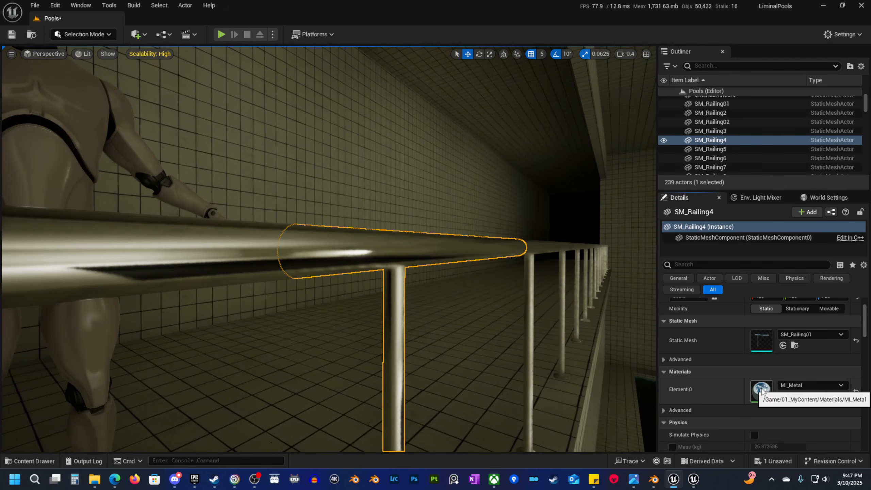
pyautogui.doubleClick(760, 390)
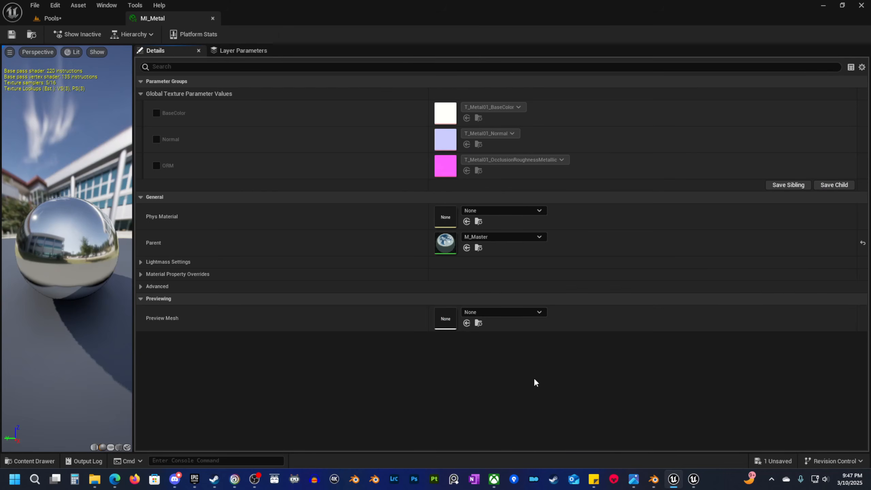
pyautogui.doubleClick(445, 245)
pyautogui.moveTo(337, 230); pyautogui.dragTo(445, 318, button='right')
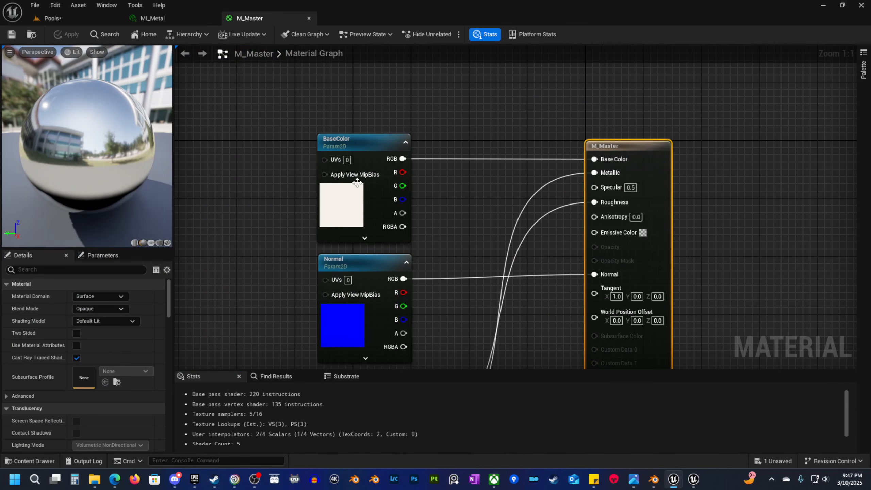
# Move the BaseColor texture node up, farther from the Normal node, and look over the M_Master graph.
pyautogui.moveTo(331, 138); pyautogui.dragTo(333, 153)
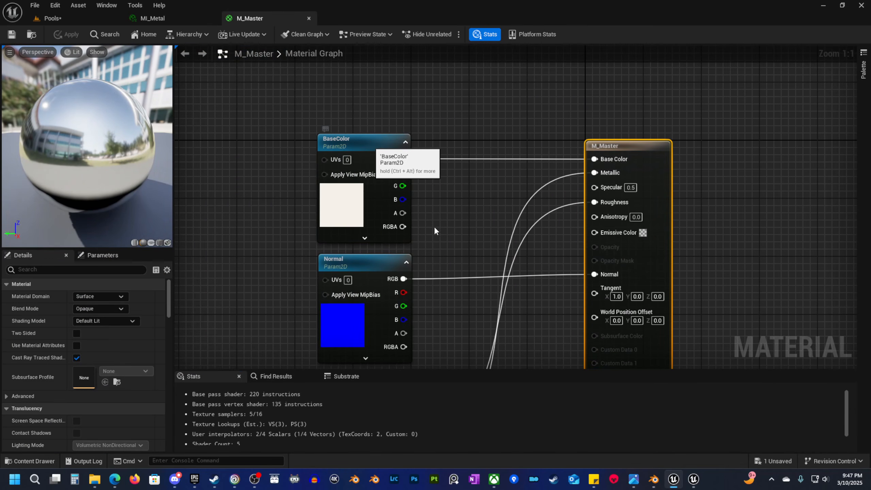
pyautogui.moveTo(476, 271); pyautogui.dragTo(495, 260, button='right')
pyautogui.moveTo(384, 154); pyautogui.dragTo(364, 126)
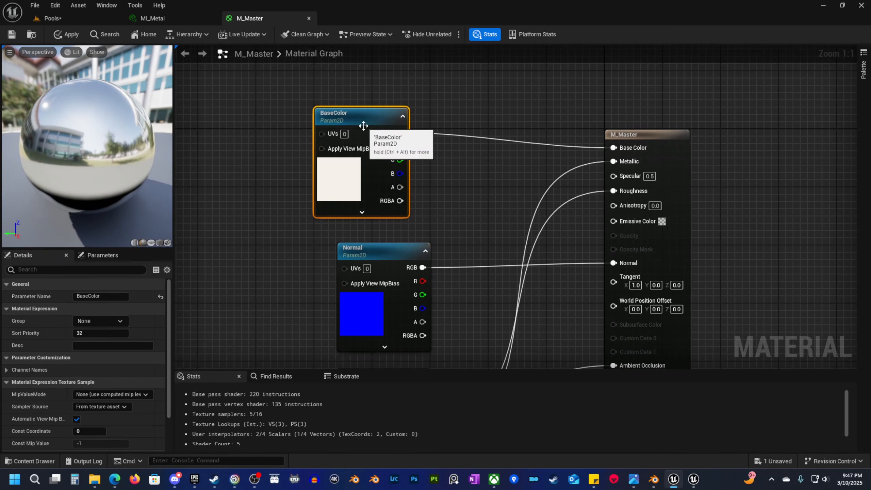
pyautogui.moveTo(481, 248); pyautogui.dragTo(409, 131, button='right')
pyautogui.moveTo(408, 224); pyautogui.dragTo(435, 227, button='right')
pyautogui.moveTo(425, 194)
pyautogui.mouseDown(button='right')
pyautogui.moveTo(381, 259)
pyautogui.moveTo(424, 203)
pyautogui.mouseUp(button='right')
pyautogui.moveTo(426, 167); pyautogui.dragTo(326, 274, button='right')
# Return to the Pools level, browse to the Materials folder and open the M_Metal material.
pyautogui.click(62, 22)
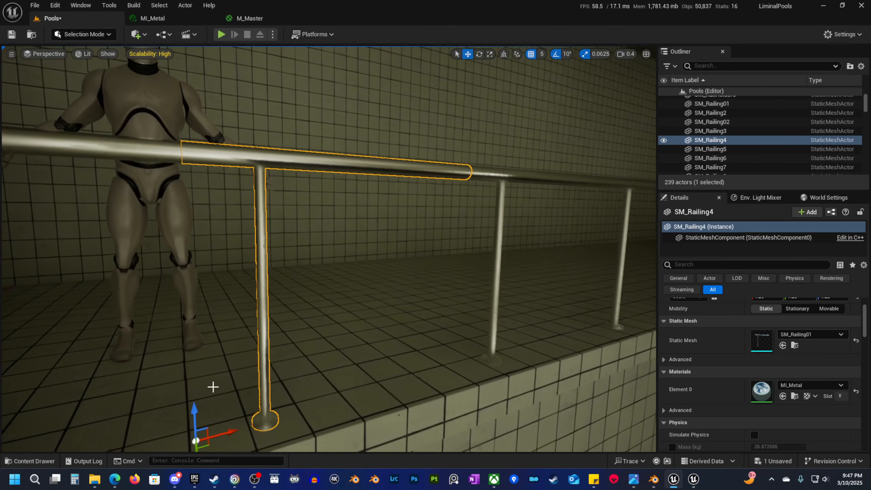
pyautogui.click(27, 461)
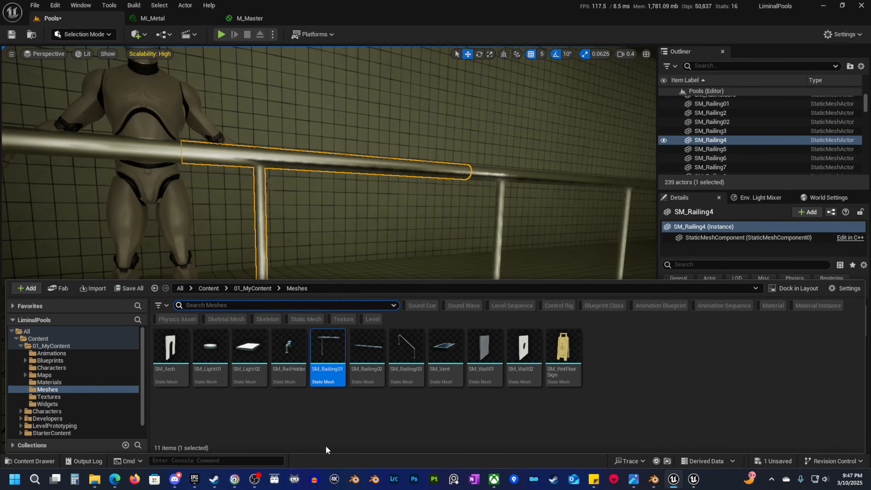
pyautogui.click(63, 381)
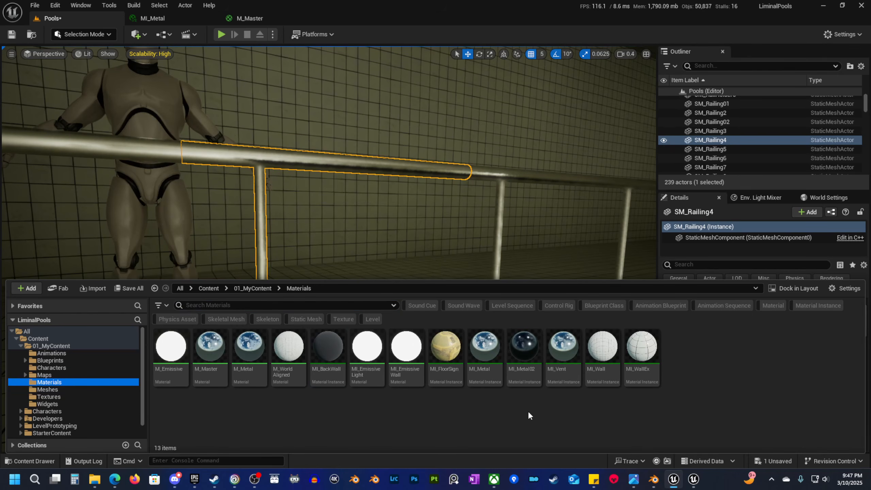
pyautogui.moveTo(456, 227); pyautogui.dragTo(518, 238, button='right')
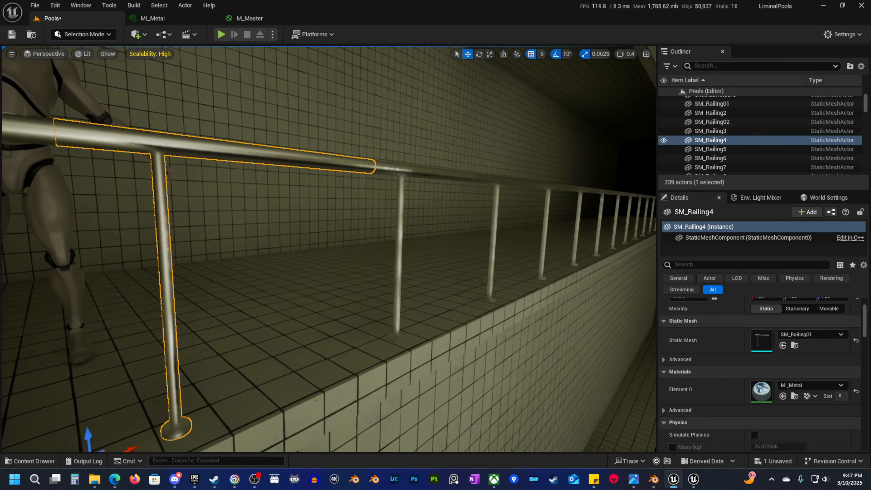
pyautogui.click(34, 461)
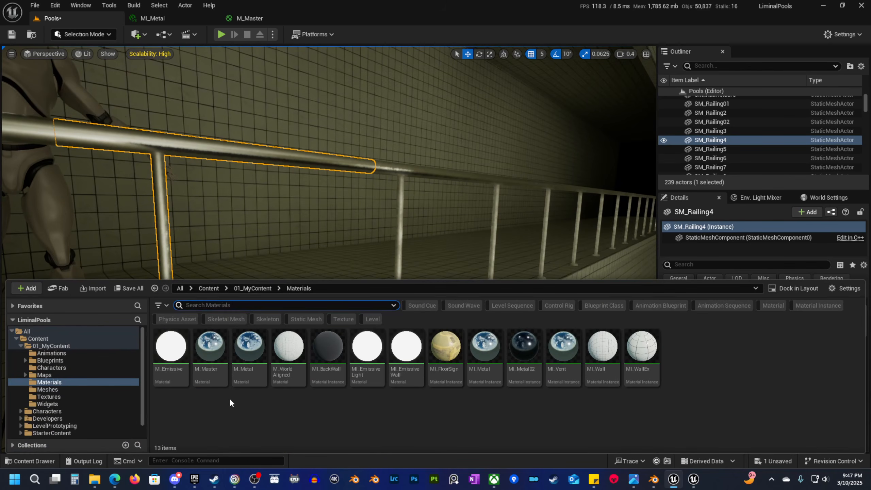
pyautogui.click(252, 368)
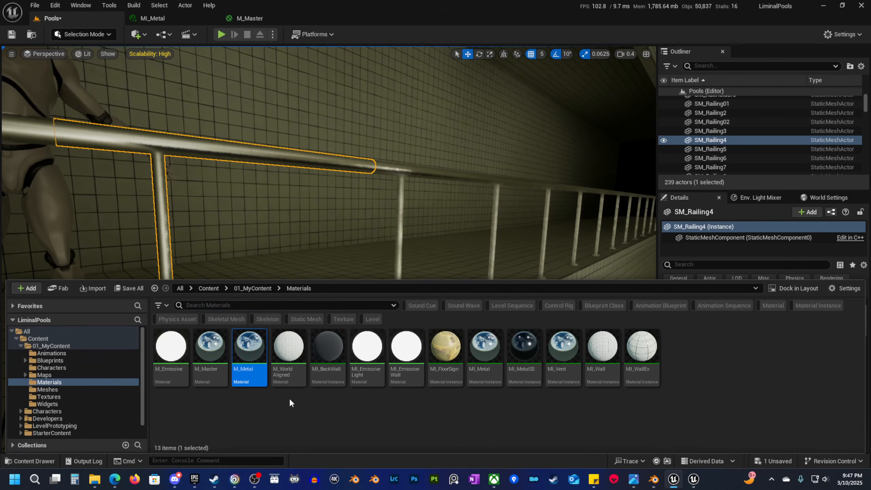
pyautogui.doubleClick(251, 350)
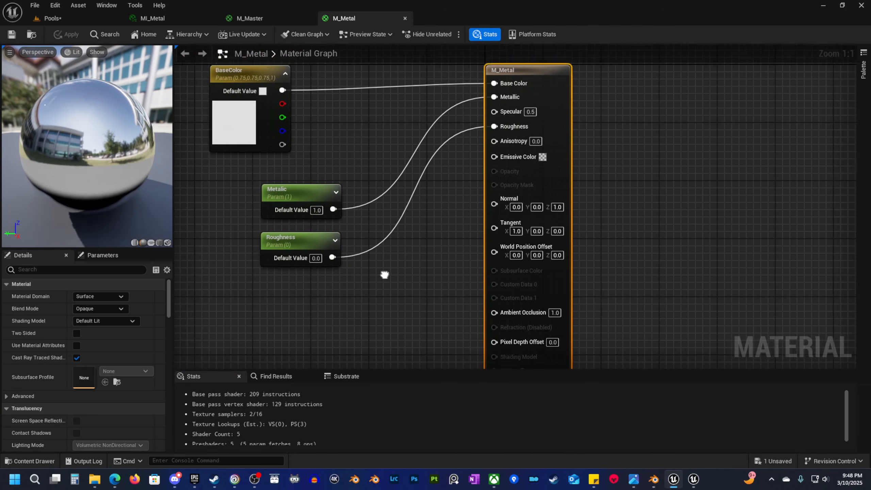
# Create a material instance from M_Metal and name it MI_MetalRailing.
pyautogui.click(34, 461)
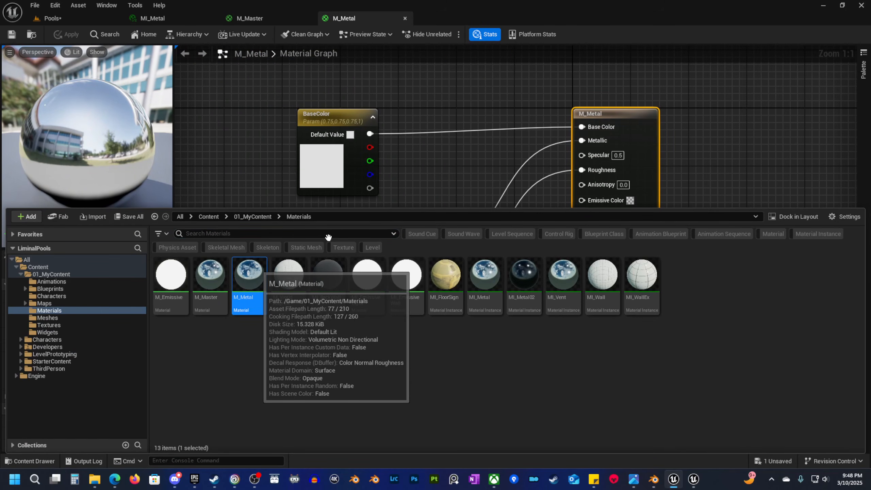
pyautogui.rightClick(251, 278)
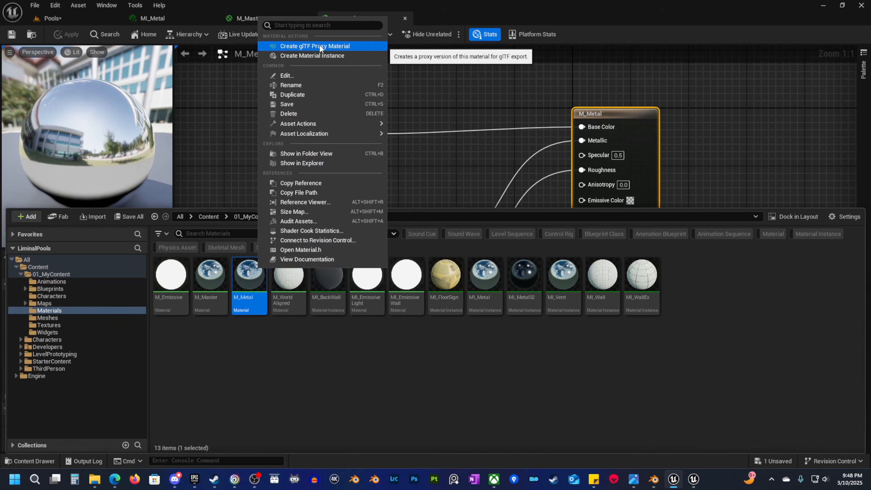
pyautogui.click(317, 56)
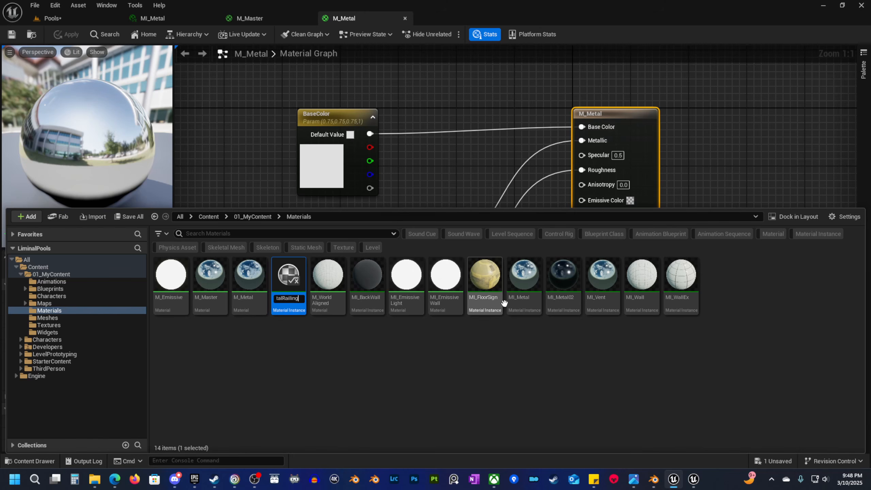
pyautogui.press('Return')
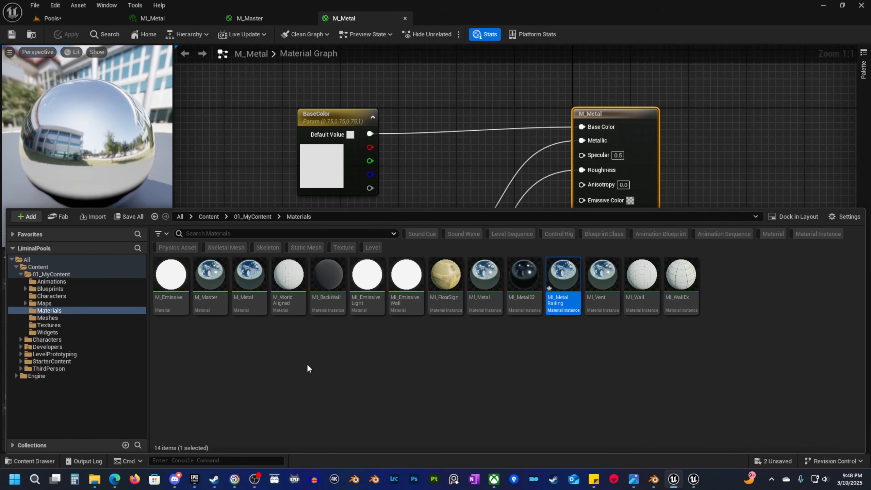
# Open the SM_Railing01 mesh used by the selected railing and assign MI_MetalRailing to its material slot.
pyautogui.click(98, 21)
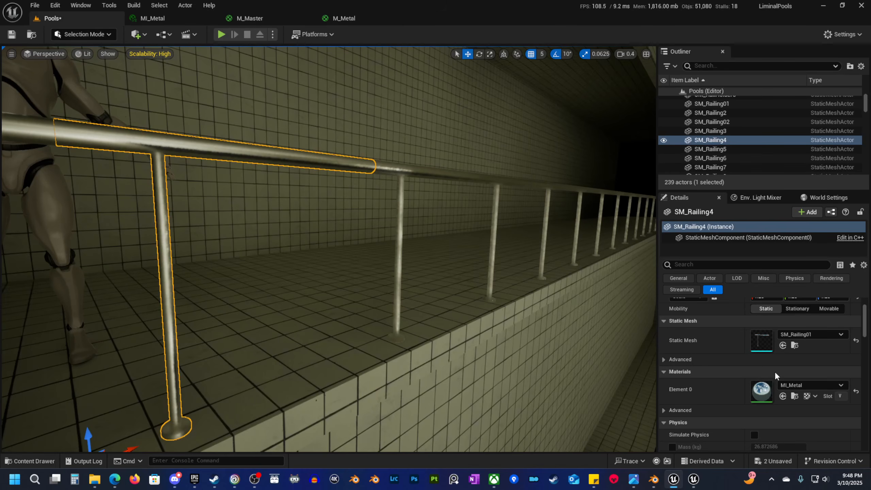
pyautogui.doubleClick(759, 390)
pyautogui.click(113, 19)
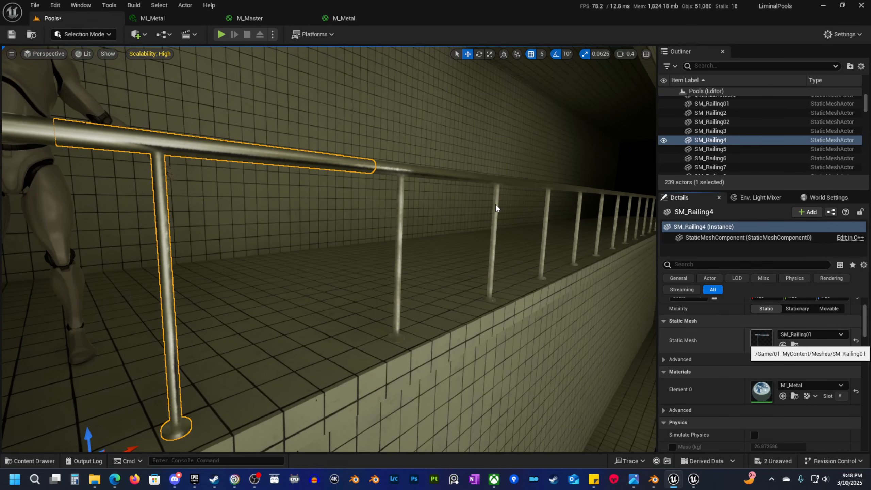
pyautogui.doubleClick(762, 340)
pyautogui.moveTo(564, 364); pyautogui.dragTo(746, 108)
pyautogui.moveTo(460, 234); pyautogui.dragTo(480, 232, button='right')
pyautogui.press('w')
pyautogui.scroll(-1, 476, 232)
pyautogui.press('f')
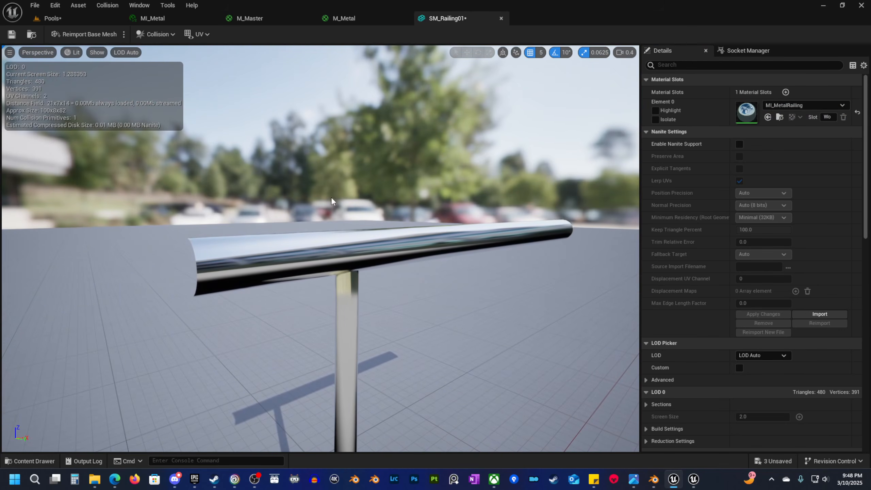
# Return to the Pools level and examine how the ledge railing renders from across the pool and closer up.
pyautogui.click(52, 18)
pyautogui.press('s')
pyautogui.moveTo(298, 208)
pyautogui.mouseDown(button='right')
pyautogui.moveTo(311, 210)
pyautogui.moveTo(245, 208)
pyautogui.moveTo(311, 206)
pyautogui.mouseUp(button='right')
pyautogui.press('Escape')
pyautogui.press('s')
pyautogui.scroll(1, 311, 210)
pyautogui.press('s')
pyautogui.scroll(2, 309, 206)
pyautogui.press('q')
pyautogui.moveTo(210, 244); pyautogui.dragTo(212, 244, button='right')
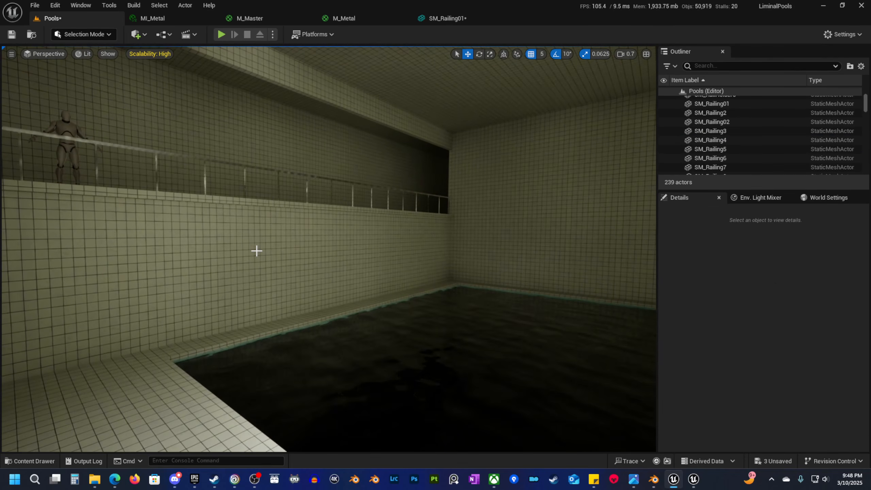
pyautogui.moveTo(134, 243); pyautogui.dragTo(99, 232, button='right')
pyautogui.press('w')
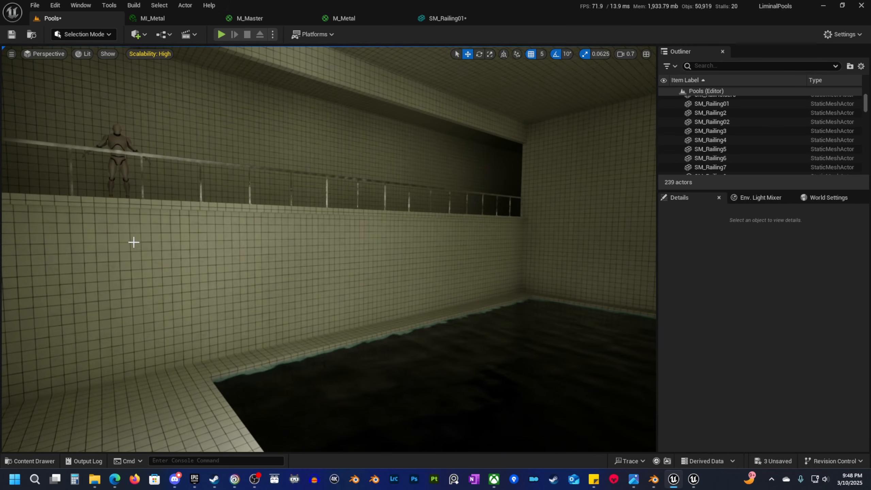
pyautogui.press('w')
pyautogui.moveTo(223, 256); pyautogui.dragTo(261, 245, button='right')
pyautogui.press('e')
pyautogui.press('s')
pyautogui.press('q')
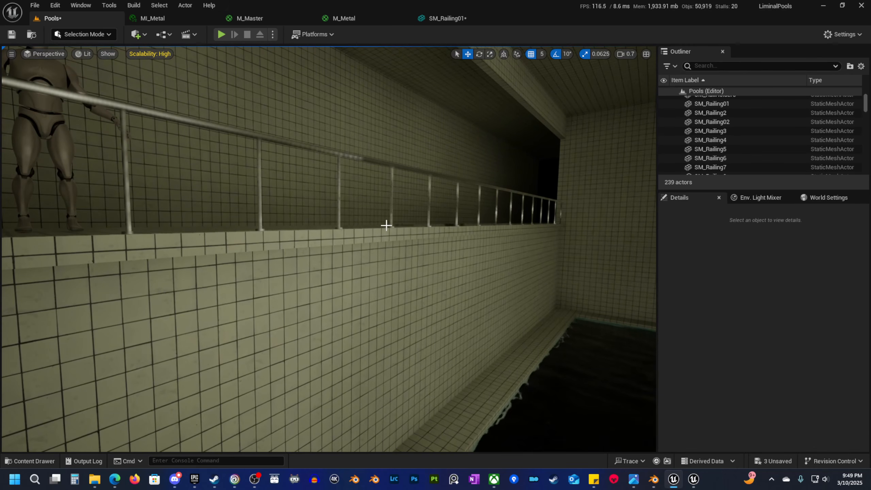
pyautogui.press('s')
pyautogui.press('q')
pyautogui.moveTo(168, 182); pyautogui.dragTo(168, 182, button='right')
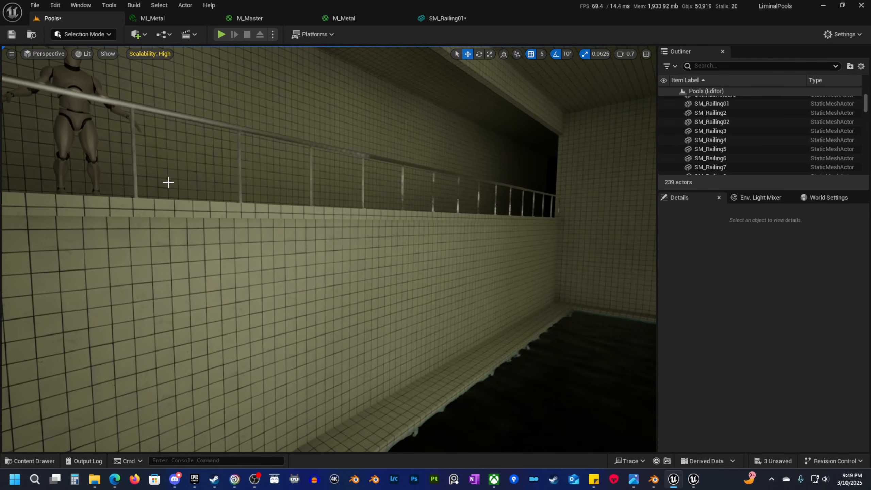
# Search the project settings for "anti" and try the default Anti-Aliasing Method None while viewing the railing.
pyautogui.click(55, 5)
pyautogui.click(101, 147)
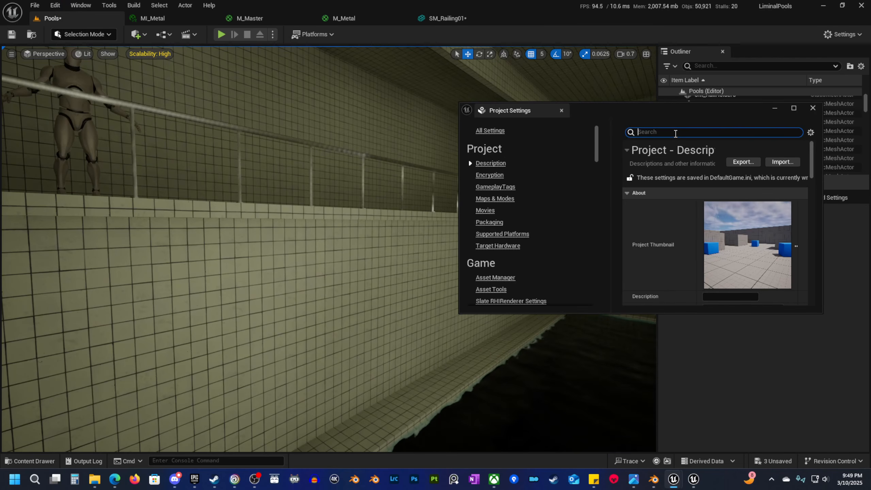
pyautogui.click(676, 133)
pyautogui.write('anti')
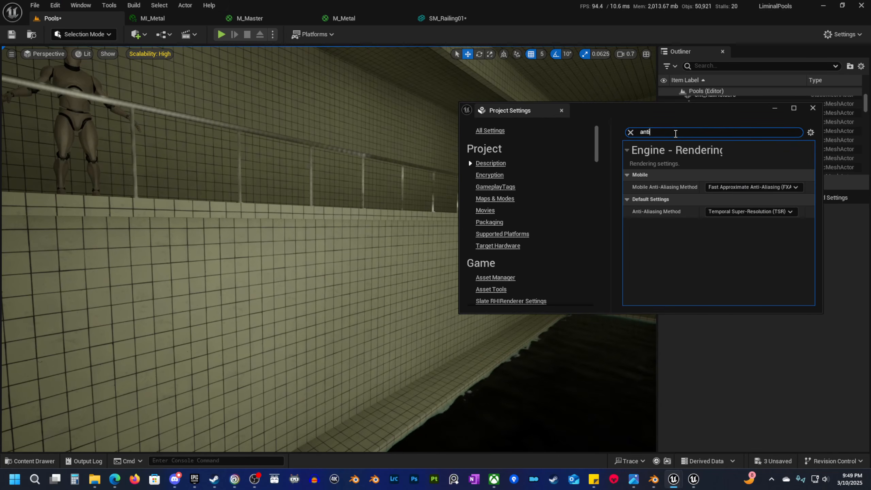
pyautogui.click(754, 211)
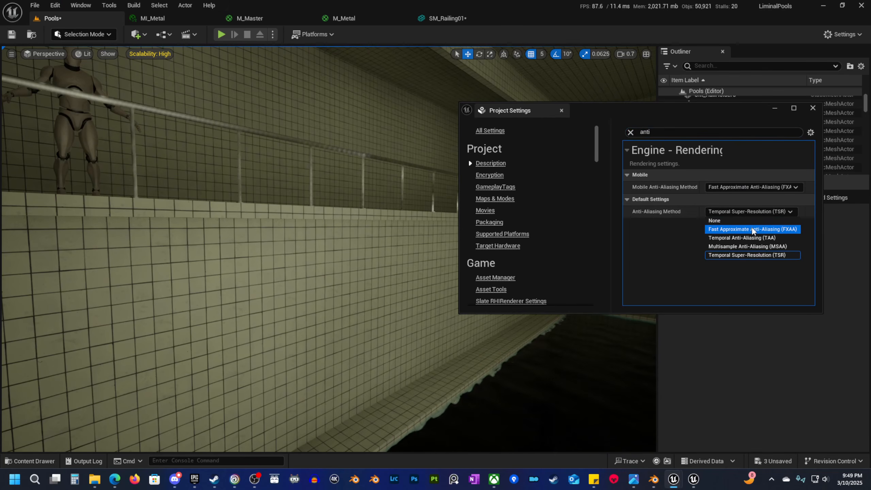
pyautogui.click(753, 222)
pyautogui.moveTo(317, 216); pyautogui.dragTo(381, 217, button='right')
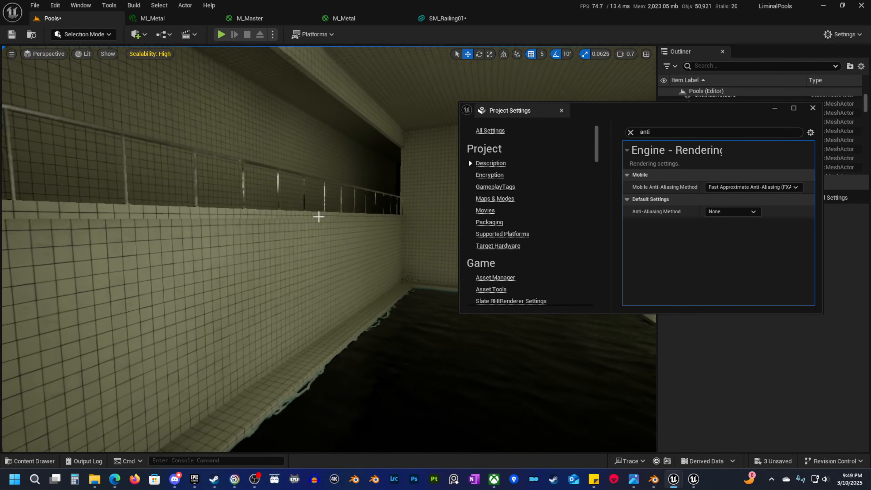
# Try Fast Approximate Anti-Aliasing (FXAA) and Temporal Anti-Aliasing (TAA) as the default method, comparing the railing under each.
pyautogui.click(731, 210)
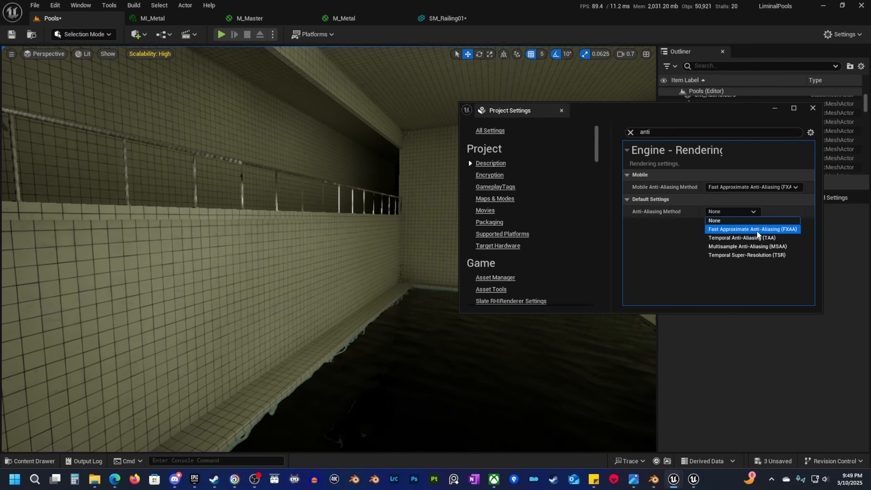
pyautogui.click(751, 229)
pyautogui.moveTo(348, 259); pyautogui.dragTo(328, 252, button='right')
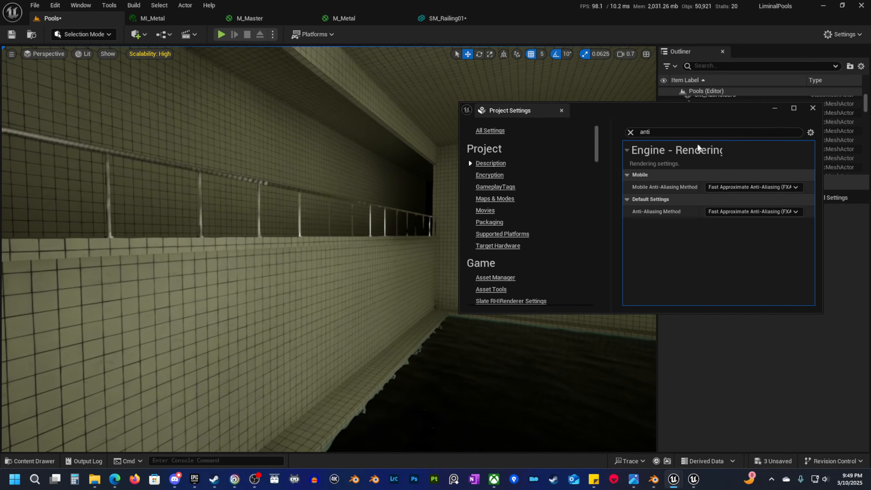
pyautogui.click(780, 213)
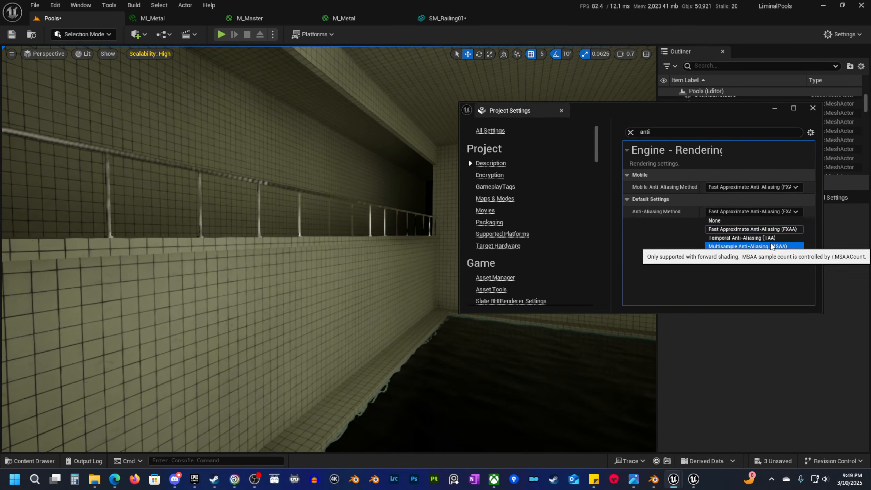
pyautogui.click(773, 238)
pyautogui.moveTo(356, 260); pyautogui.dragTo(360, 262, button='right')
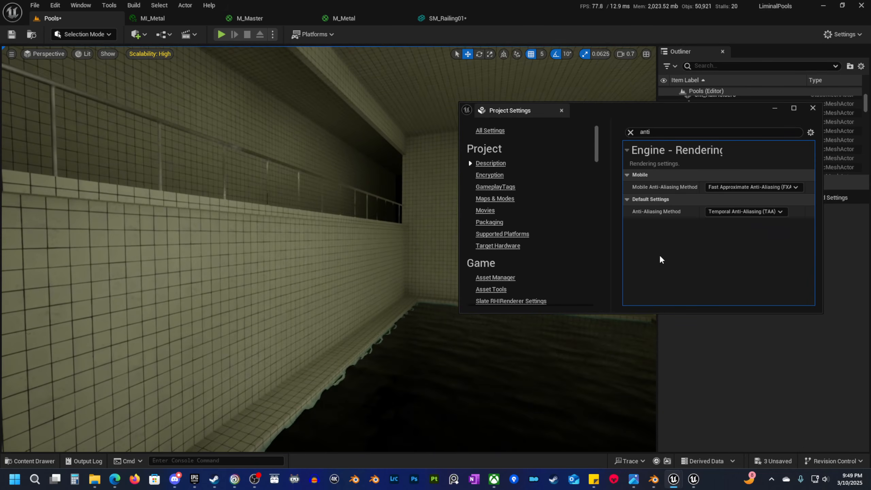
# Set the default Anti-Aliasing Method back to Temporal Super-Resolution (TSR) and close the project settings.
pyautogui.click(752, 211)
pyautogui.click(761, 255)
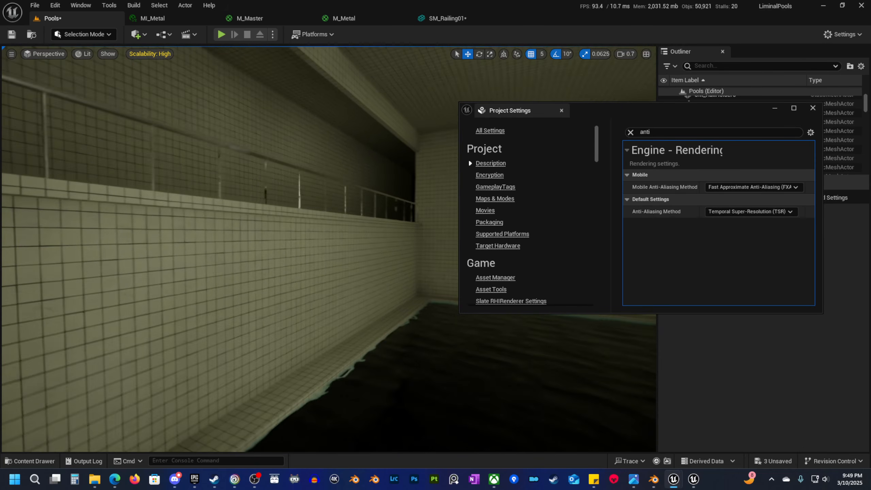
pyautogui.click(813, 108)
pyautogui.moveTo(249, 48); pyautogui.dragTo(249, 47, button='right')
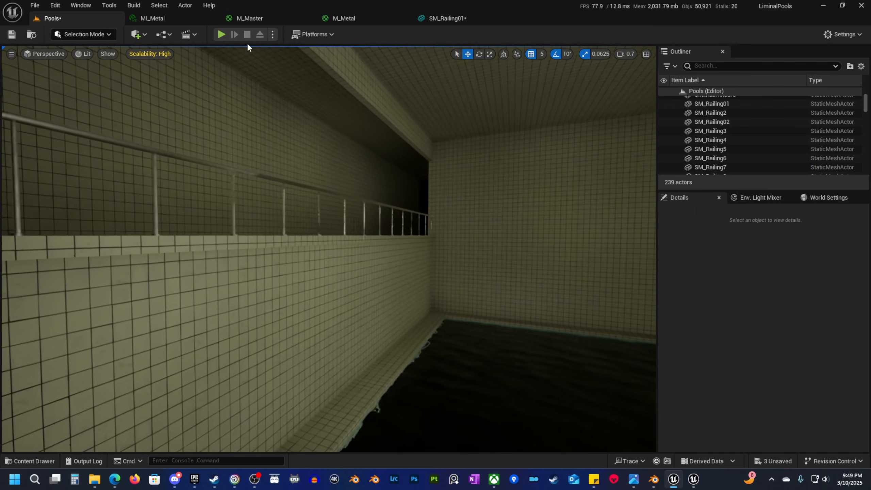
# Try High, Epic and Cinematic for the Reflections scalability group while viewing the ledge railing up close, and return it to Epic.
pyautogui.click(352, 17)
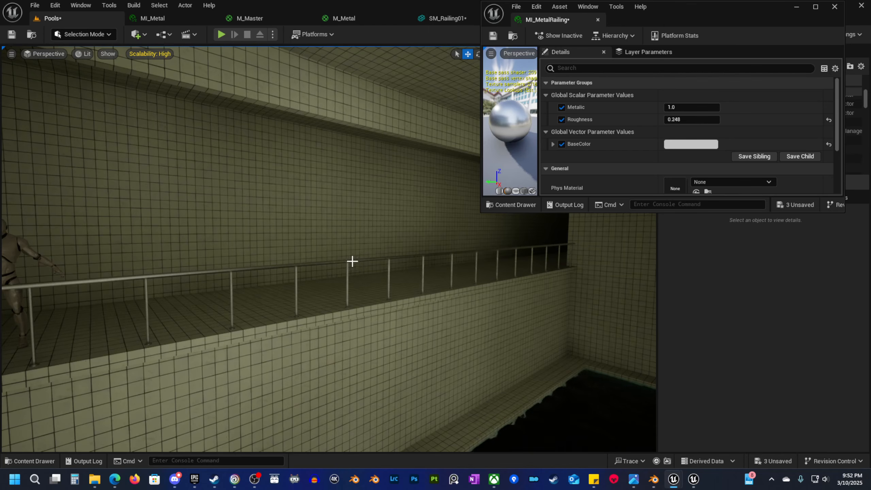
pyautogui.moveTo(352, 258); pyautogui.dragTo(380, 254, button='right')
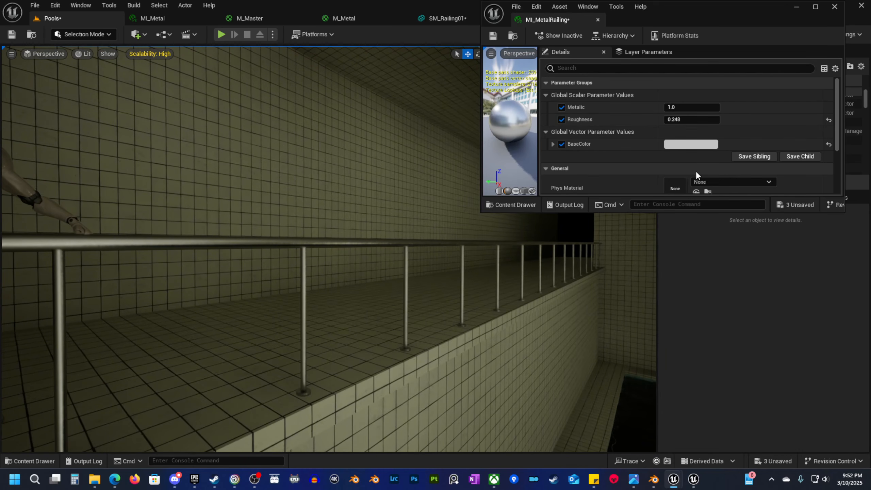
pyautogui.click(150, 54)
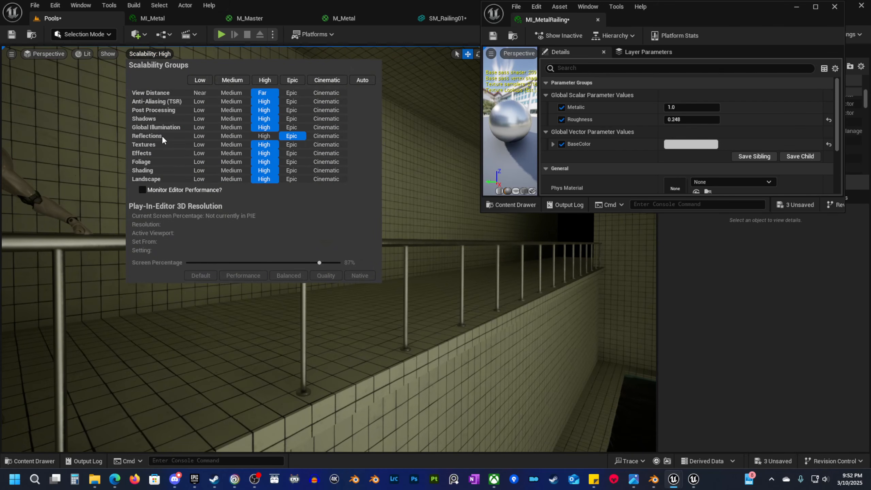
pyautogui.click(267, 136)
pyautogui.click(297, 137)
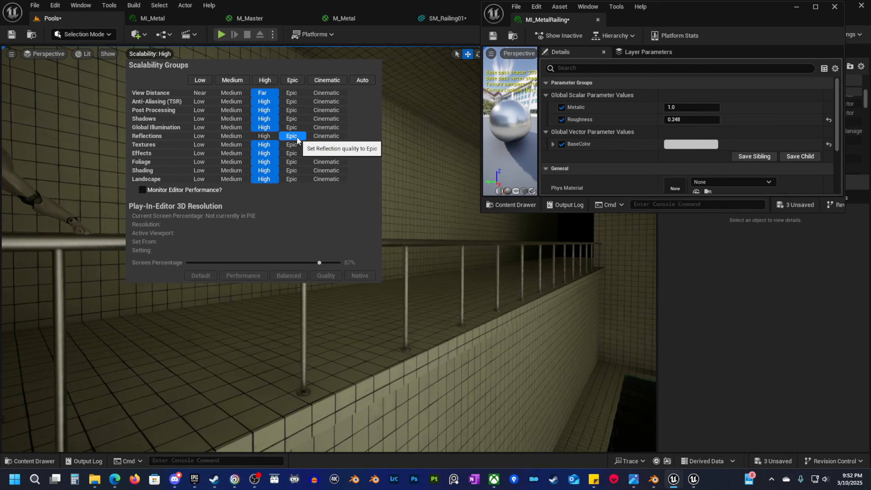
pyautogui.click(325, 137)
pyautogui.moveTo(416, 227); pyautogui.dragTo(449, 220, button='right')
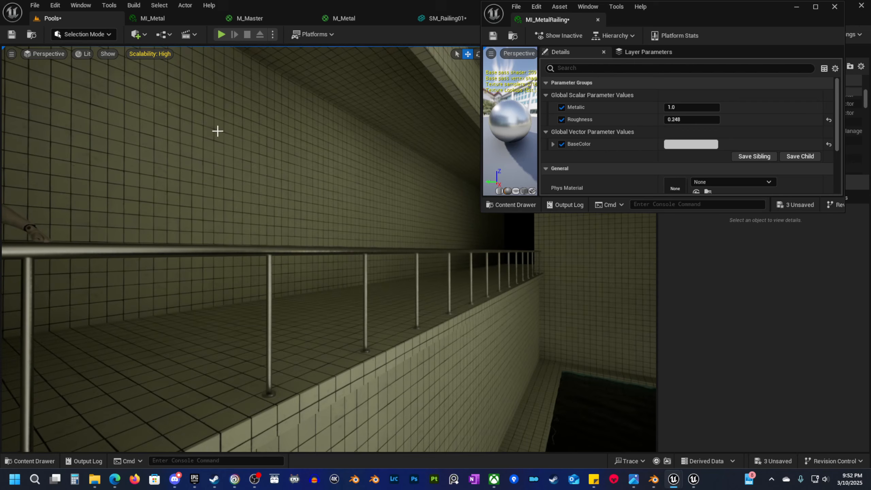
pyautogui.click(154, 55)
pyautogui.click(292, 137)
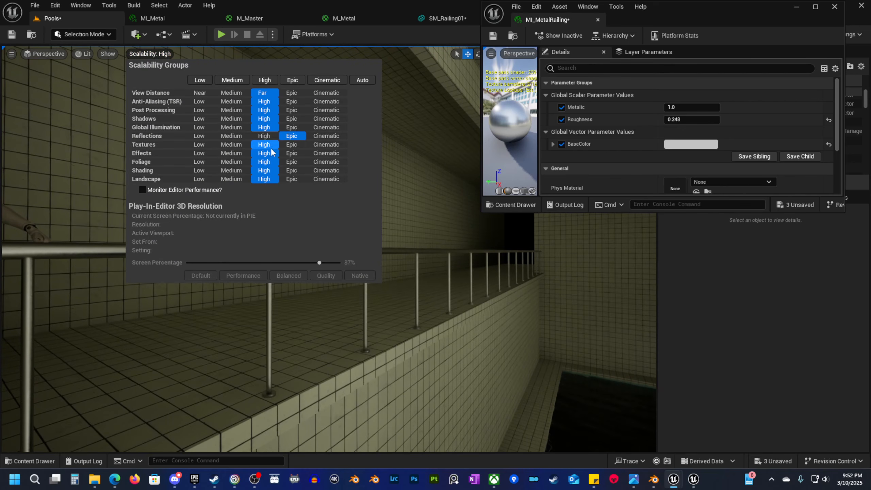
# Set the Reflections scalability group to Medium and examine how the ledge railing renders.
pyautogui.click(232, 136)
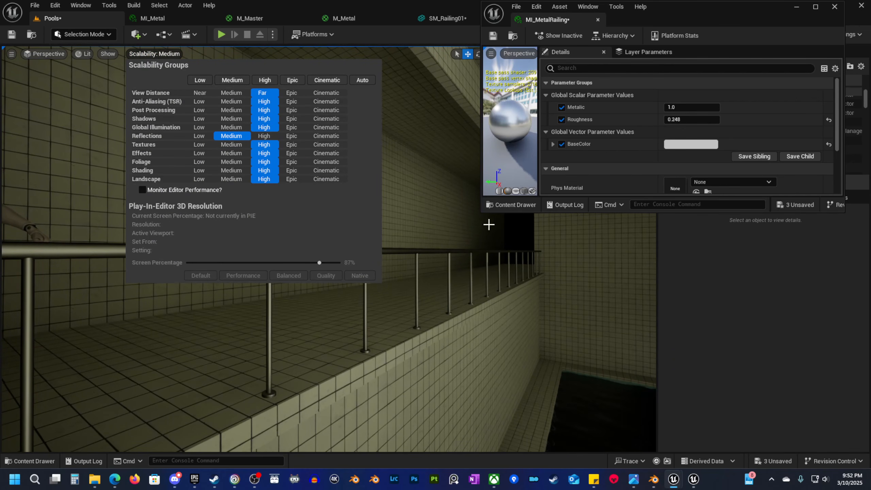
pyautogui.press('a')
pyautogui.moveTo(500, 229); pyautogui.dragTo(506, 229, button='right')
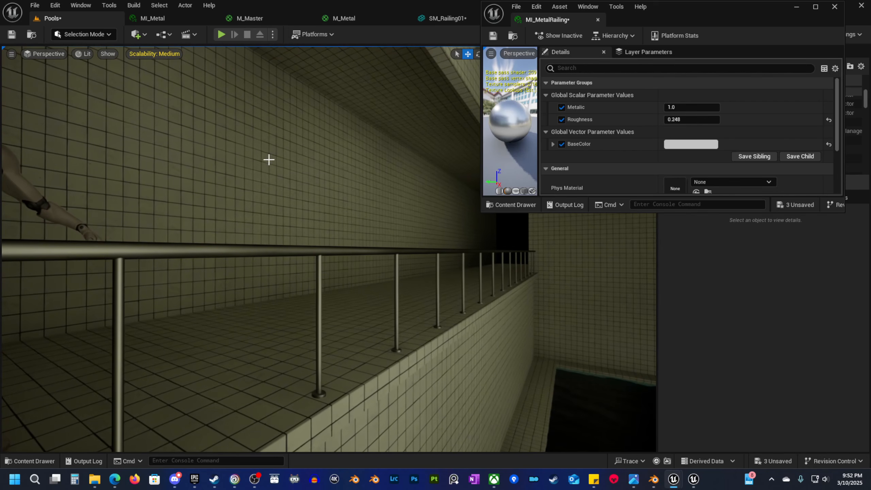
# Set the viewport's reflections scalability quality to High while viewing the gallery railing.
pyautogui.click(164, 55)
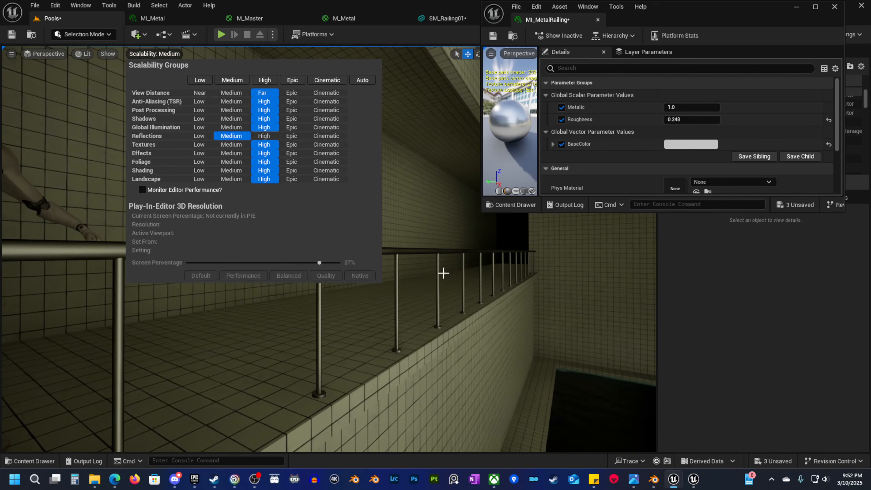
pyautogui.press('a')
pyautogui.moveTo(443, 273)
pyautogui.mouseDown(button='right')
pyautogui.moveTo(418, 271)
pyautogui.moveTo(447, 267)
pyautogui.moveTo(436, 257)
pyautogui.mouseUp(button='right')
pyautogui.click(154, 54)
pyautogui.click(267, 137)
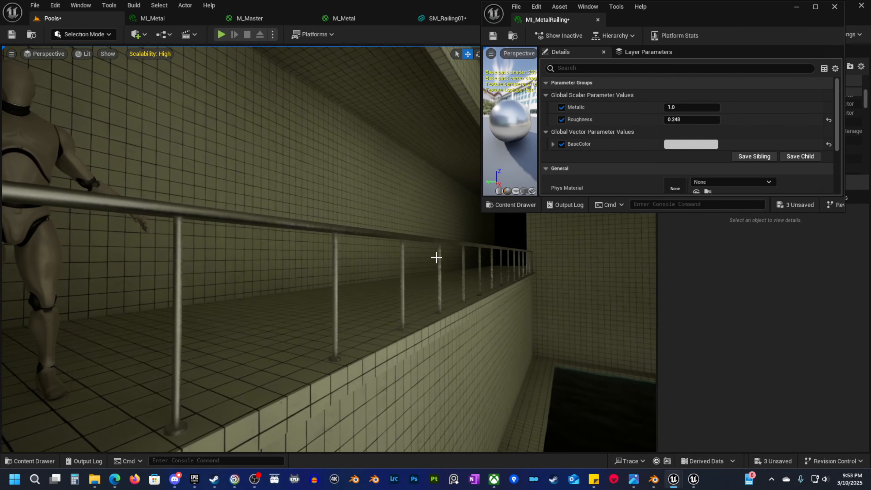
# Try the Epic quality level for reflections in the scalability settings.
pyautogui.click(153, 55)
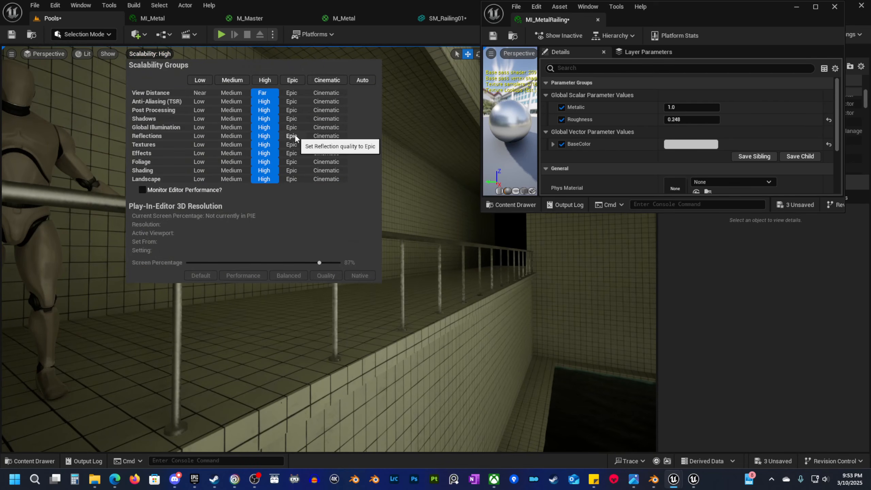
pyautogui.click(298, 137)
pyautogui.moveTo(300, 145); pyautogui.dragTo(300, 145, button='right')
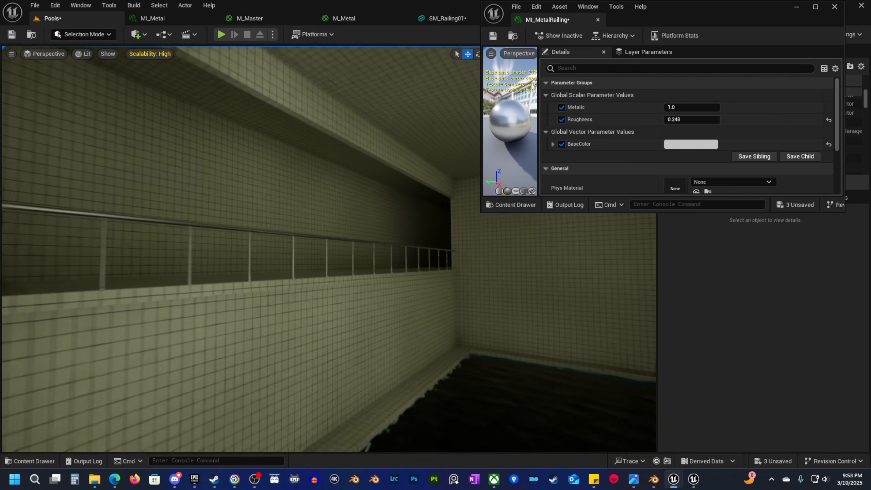
# Examine how the metal railings reflect light along the dark gallery and beside the pool steps.
pyautogui.press('s')
pyautogui.moveTo(329, 249); pyautogui.dragTo(434, 269, button='right')
pyautogui.press('w')
pyautogui.press('w')
pyautogui.press('w')
pyautogui.press('s')
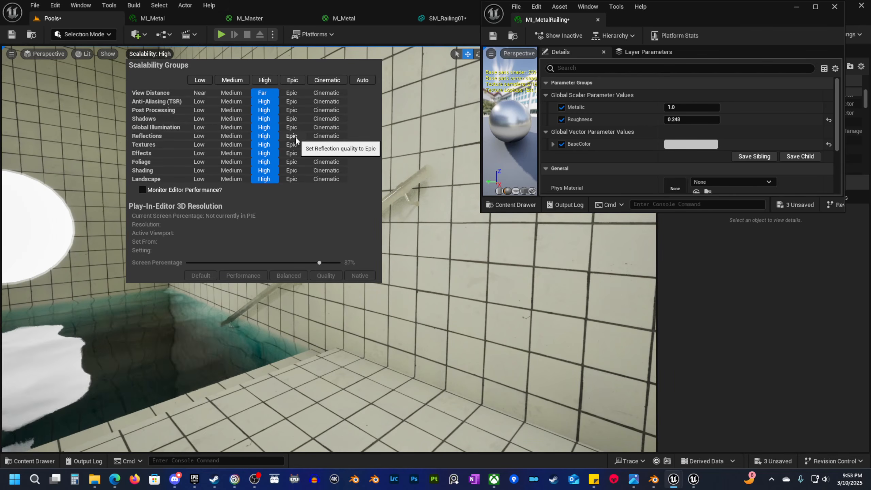
pyautogui.moveTo(417, 245); pyautogui.dragTo(404, 275, button='right')
pyautogui.press('w')
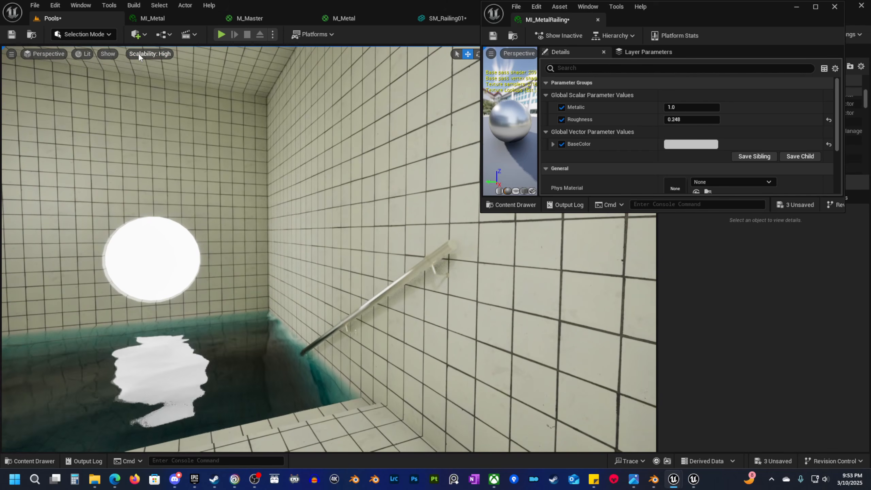
# Close the MI_MetalRailing material instance editor to free the level viewport.
pyautogui.click(139, 54)
pyautogui.click(144, 54)
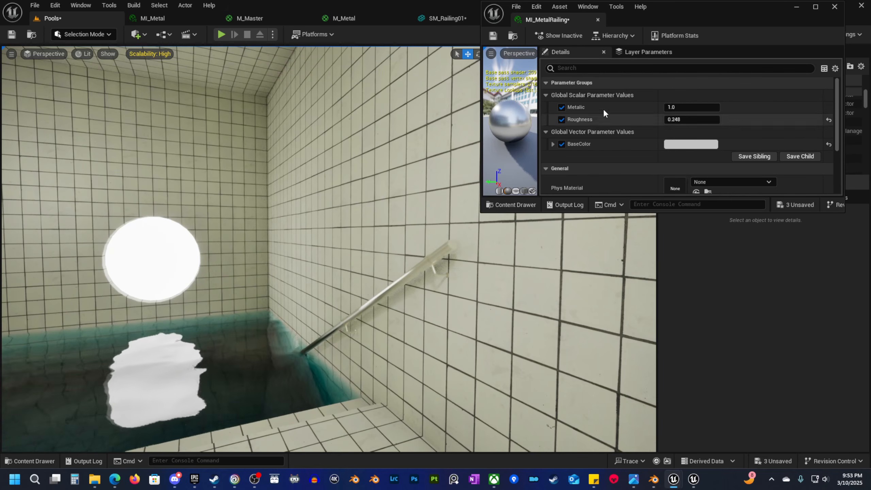
pyautogui.moveTo(720, 13); pyautogui.dragTo(628, 67)
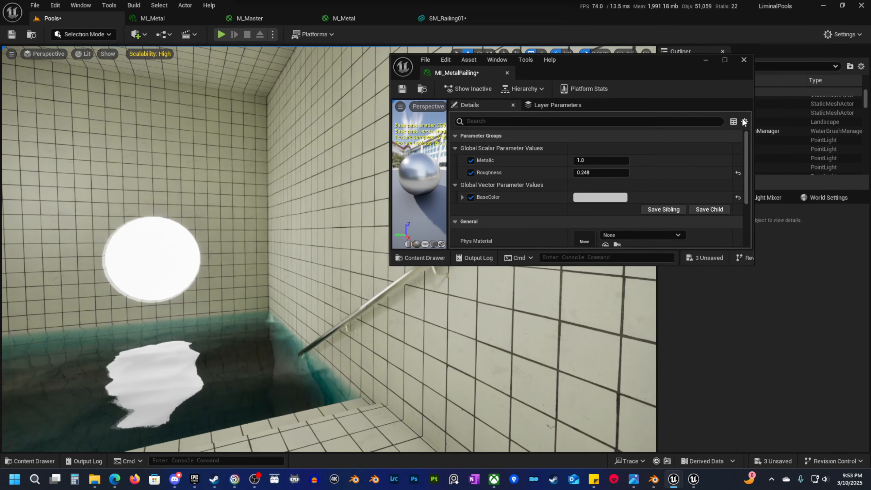
pyautogui.click(744, 60)
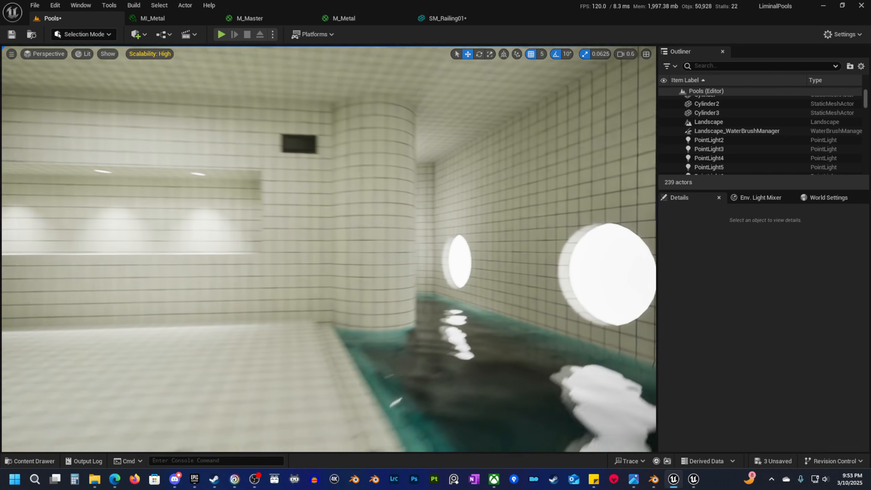
# Look over the large pool hall and its walls up to the flooded corridor's opening.
pyautogui.press('w')
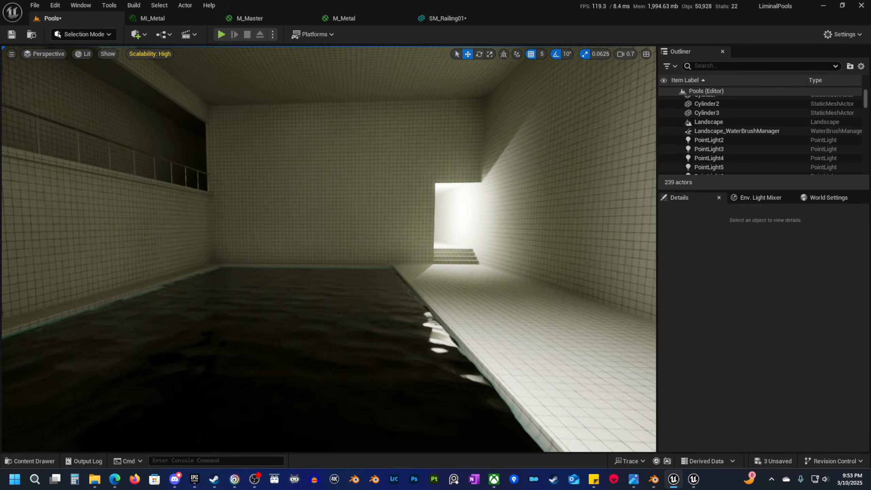
pyautogui.press('s')
pyautogui.moveTo(329, 249); pyautogui.dragTo(449, 292, button='right')
pyautogui.press('w')
pyautogui.press('e')
pyautogui.scroll(1, 244, 267)
pyautogui.press('q')
pyautogui.press('e')
pyautogui.scroll(1, 343, 270)
pyautogui.press('w')
pyautogui.press('a')
# Duplicate the wall panel beside the flooded corridor's opening, offset it outward and narrow it to a Y scale of 0.1875 as a pillar.
pyautogui.click(283, 237)
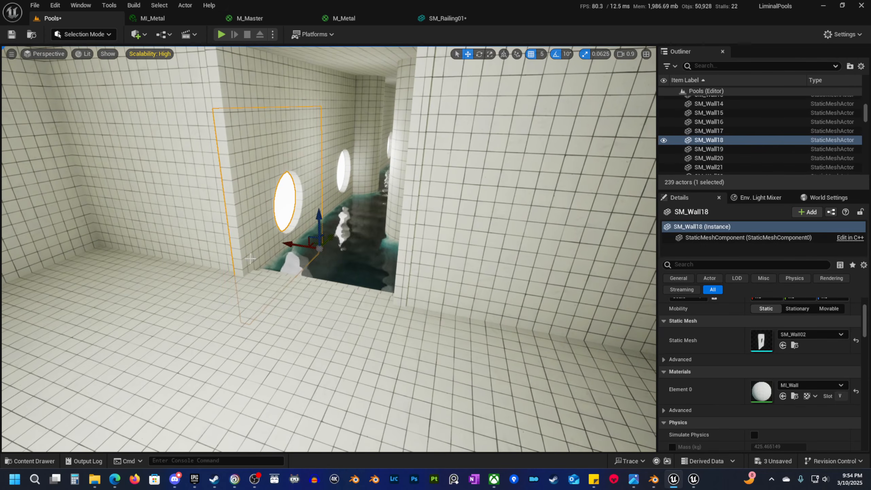
pyautogui.moveTo(283, 237); pyautogui.dragTo(322, 238, button='right')
pyautogui.press('w')
pyautogui.moveTo(404, 304); pyautogui.dragTo(395, 291, button='right')
pyautogui.moveTo(291, 382)
pyautogui.mouseDown(button='right')
pyautogui.moveTo(291, 369)
pyautogui.moveTo(304, 370)
pyautogui.moveTo(303, 384)
pyautogui.mouseUp(button='right')
pyautogui.press('a')
pyautogui.keyDown('alt'); pyautogui.moveTo(322, 368); pyautogui.dragTo(329, 370); pyautogui.keyUp('alt')
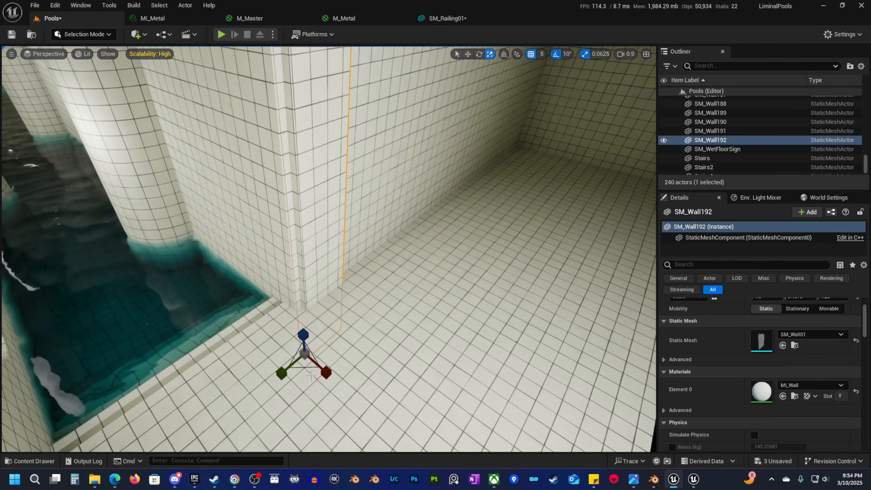
pyautogui.moveTo(283, 369); pyautogui.dragTo(277, 375)
# Raise the narrow pillar to Z 35 and duplicate it to the opposite side of the corridor opening.
pyautogui.moveTo(299, 357); pyautogui.dragTo(371, 343, button='right')
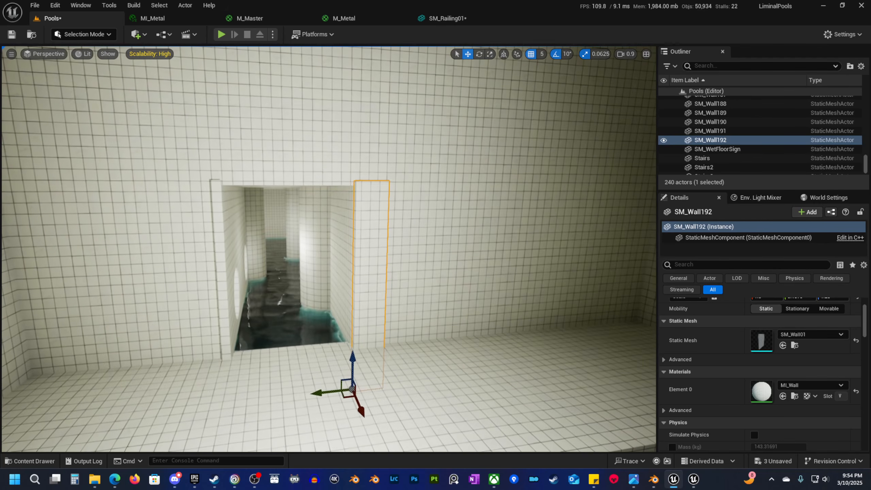
pyautogui.rightClick(371, 343)
pyautogui.moveTo(364, 256); pyautogui.dragTo(360, 304, button='right')
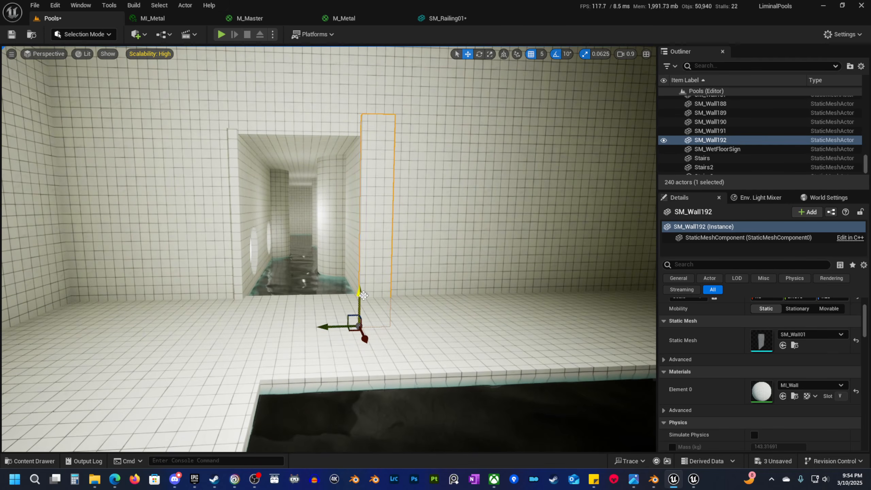
pyautogui.keyDown('alt'); pyautogui.moveTo(335, 334); pyautogui.dragTo(186, 330); pyautogui.keyUp('alt')
pyautogui.moveTo(248, 317); pyautogui.dragTo(245, 295, button='right')
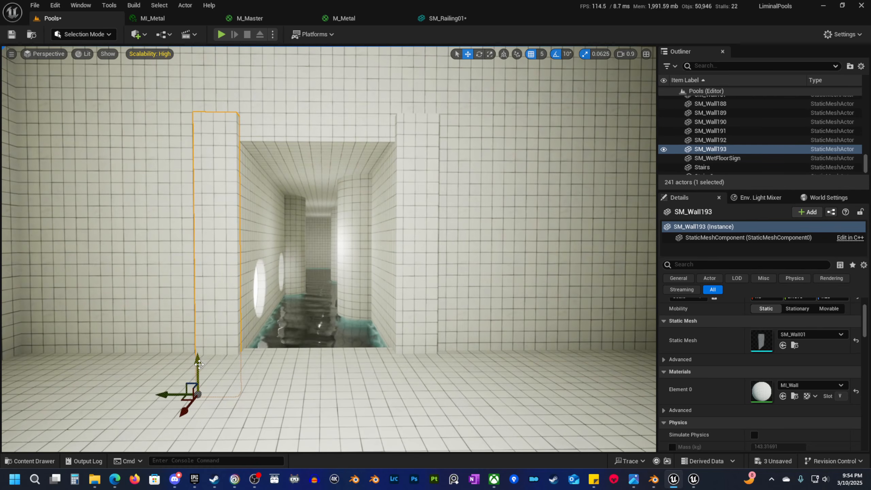
# Duplicate the second pillar upward, rotate the copy by -90° and place it across the opening as a lintel.
pyautogui.keyDown('alt'); pyautogui.moveTo(199, 364); pyautogui.dragTo(244, 114); pyautogui.keyUp('alt')
pyautogui.press('w')
pyautogui.moveTo(244, 114); pyautogui.dragTo(252, 74, button='right')
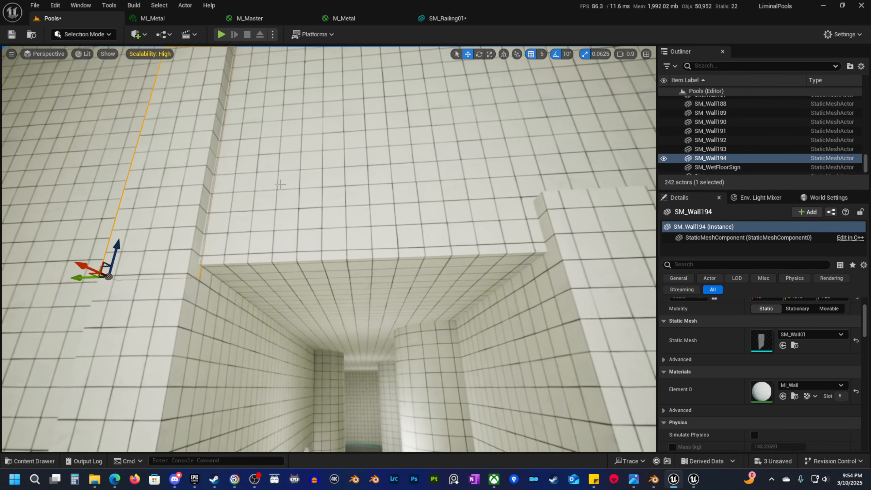
pyautogui.press('e')
pyautogui.moveTo(138, 307); pyautogui.dragTo(103, 329)
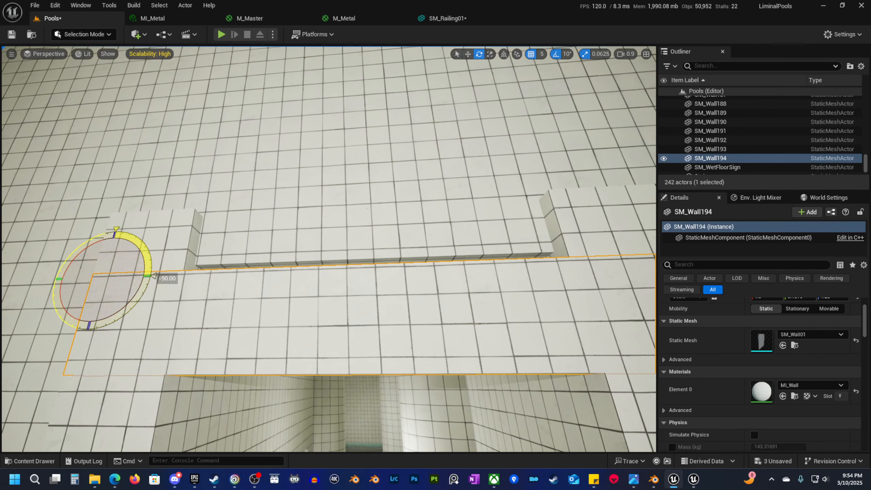
pyautogui.press('w')
pyautogui.moveTo(121, 240); pyautogui.dragTo(225, 226)
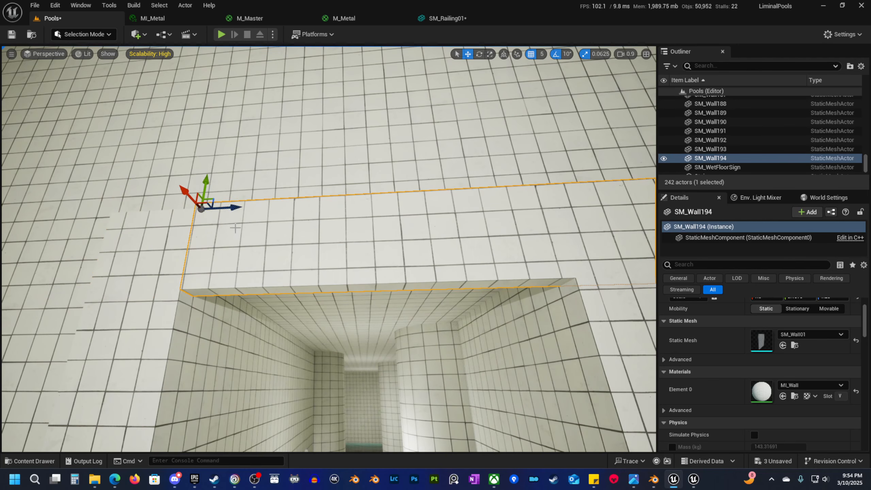
# Lower the lintel slightly to align its upper edge with the tops of the two pillars.
pyautogui.press('a')
pyautogui.scroll(-3, 225, 226)
pyautogui.moveTo(225, 225); pyautogui.dragTo(291, 271, button='right')
pyautogui.press('e')
pyautogui.press('w')
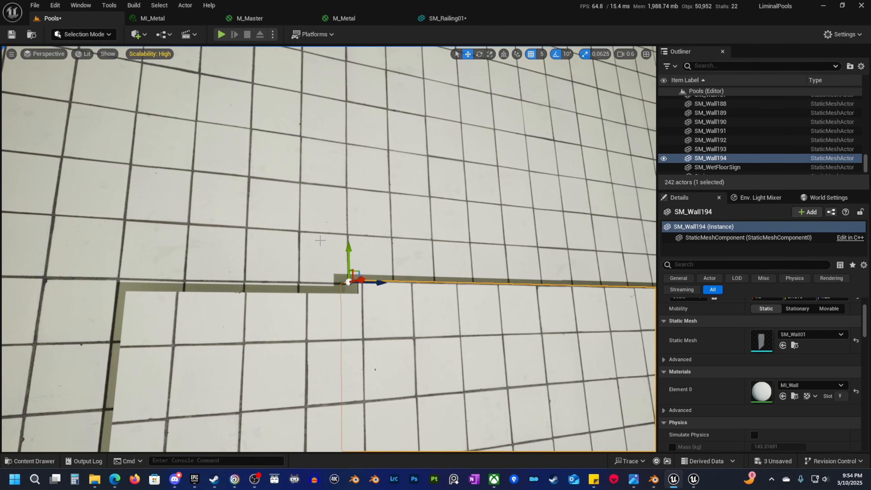
pyautogui.moveTo(349, 253); pyautogui.dragTo(349, 264)
pyautogui.press('s')
pyautogui.moveTo(349, 265)
pyautogui.mouseDown(button='right')
pyautogui.moveTo(361, 257)
pyautogui.moveTo(350, 265)
pyautogui.mouseUp(button='right')
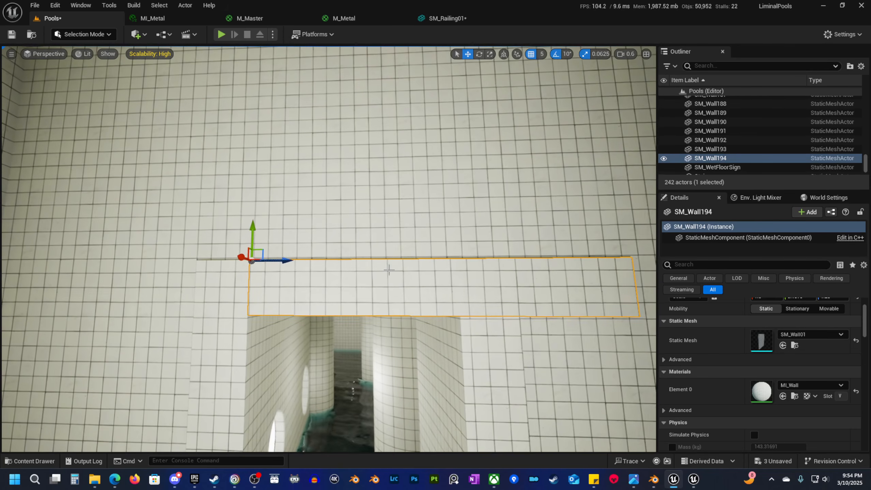
# Shorten the lintel to a Z scale of 0.7 so it spans only the gap between the pillars.
pyautogui.press('r')
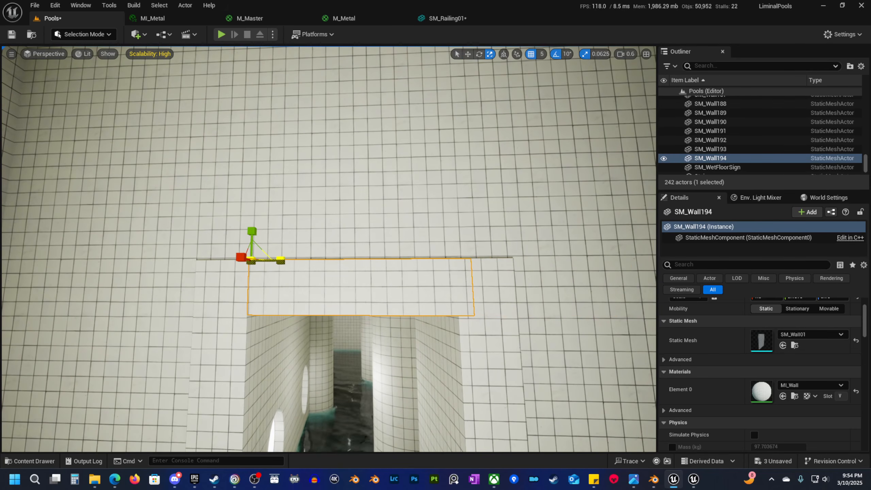
pyautogui.press('w')
pyautogui.scroll(-3, 282, 264)
pyautogui.moveTo(282, 264); pyautogui.dragTo(328, 281, button='right')
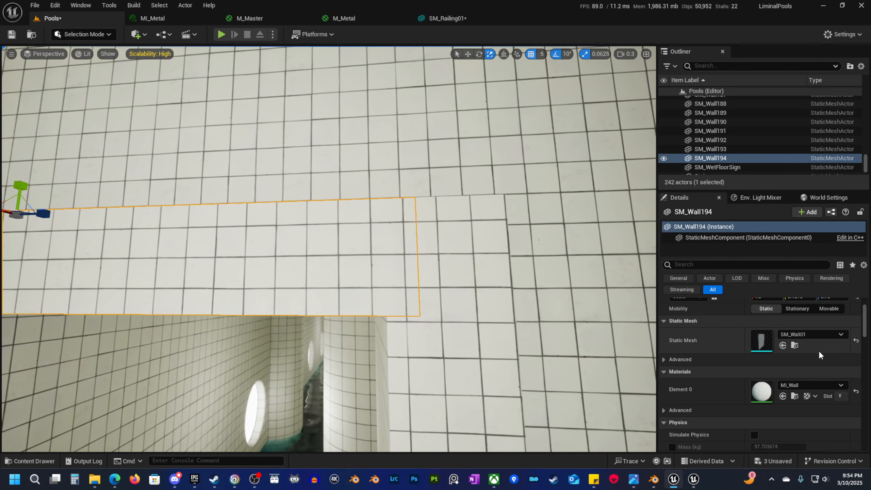
pyautogui.scroll(2, 728, 366)
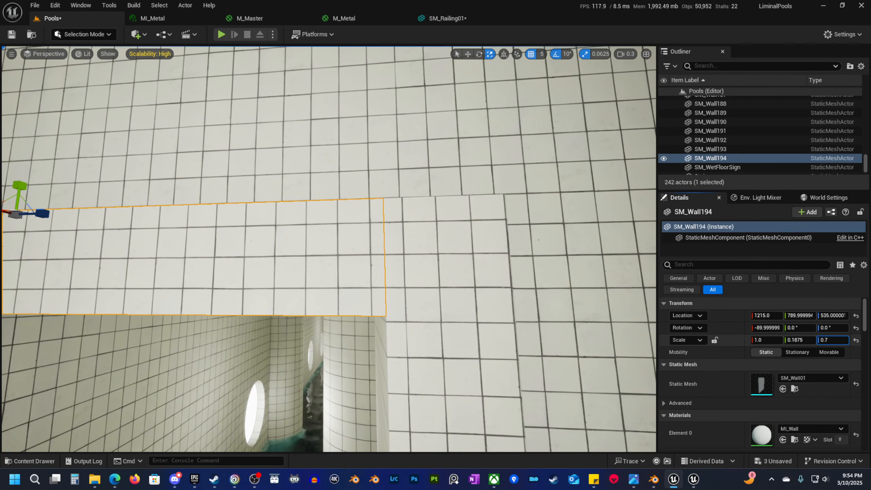
pyautogui.press('Escape')
# Inspect the lintel and door frame from inside the flooded corridor.
pyautogui.moveTo(491, 318); pyautogui.dragTo(486, 325, button='right')
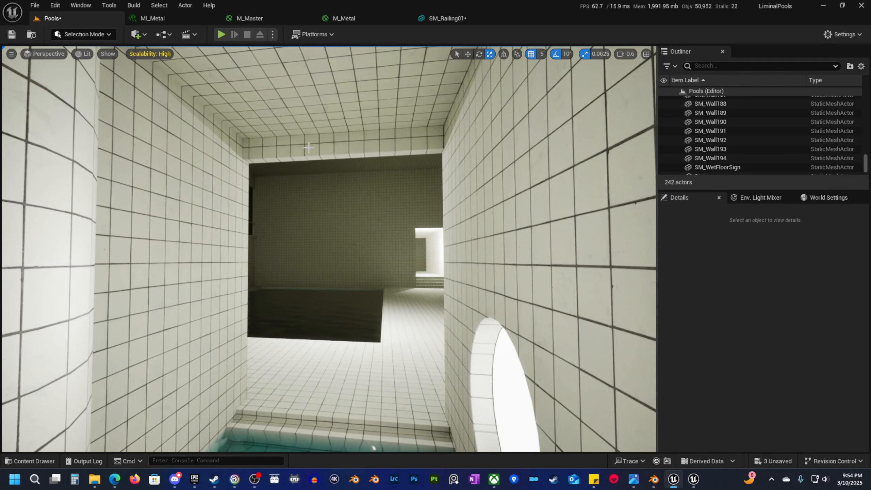
pyautogui.click(308, 148)
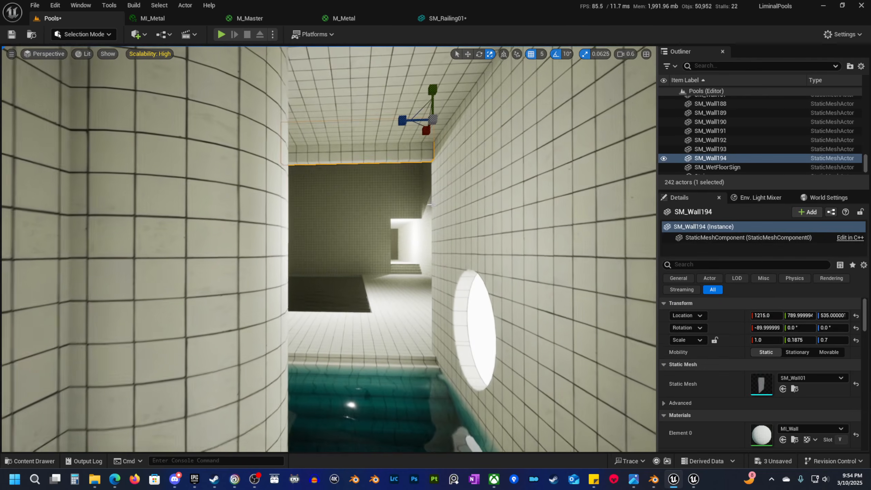
pyautogui.press('Escape')
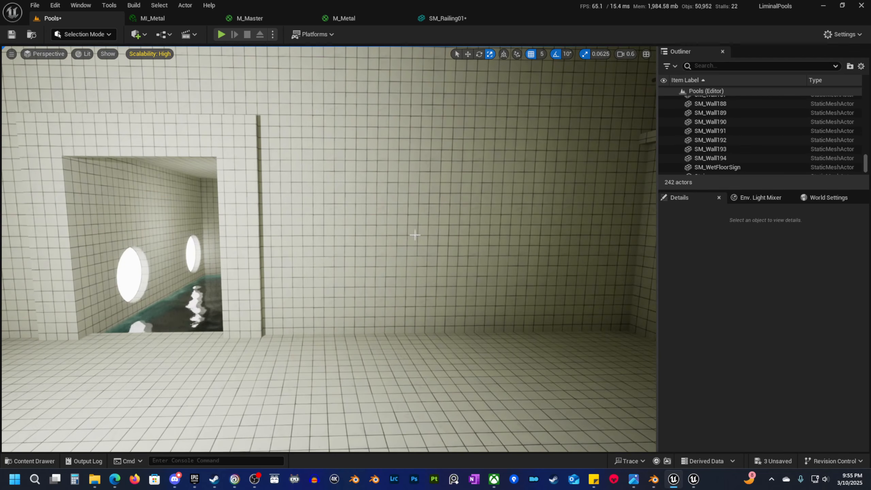
# Scale the two wall panels beside the doorway down to a Z scale of 0.5625 and duplicate them upward to Z 355.
pyautogui.click(415, 235)
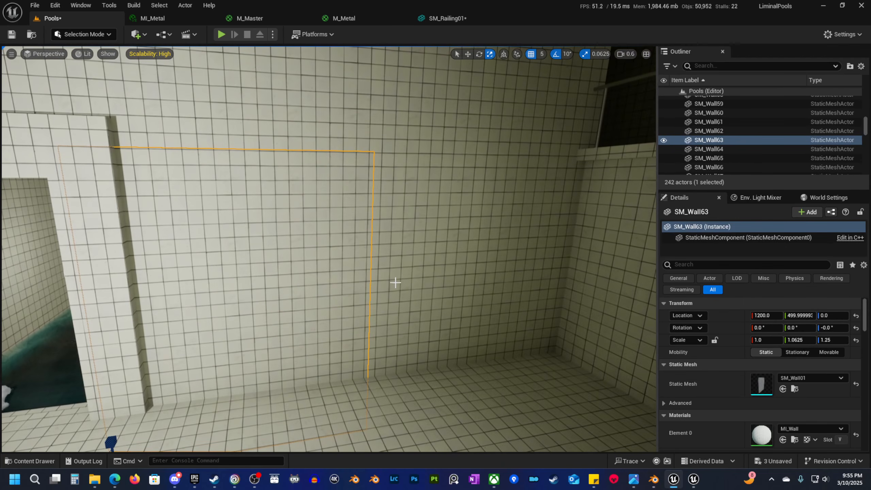
pyautogui.keyDown('ctrl'); pyautogui.click(435, 285); pyautogui.keyUp('ctrl')
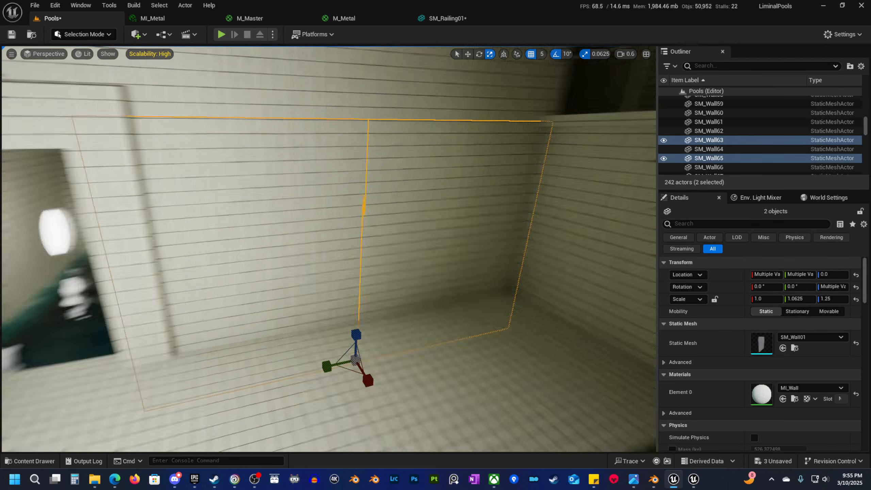
pyautogui.click(426, 275)
pyautogui.moveTo(425, 275); pyautogui.dragTo(402, 279, button='right')
pyautogui.press('w')
pyautogui.keyDown('ctrl'); pyautogui.click(289, 268); pyautogui.keyUp('ctrl')
pyautogui.moveTo(288, 268); pyautogui.dragTo(262, 268, button='right')
pyautogui.press('r')
pyautogui.moveTo(147, 329); pyautogui.dragTo(171, 145)
pyautogui.moveTo(353, 224); pyautogui.dragTo(352, 199, button='right')
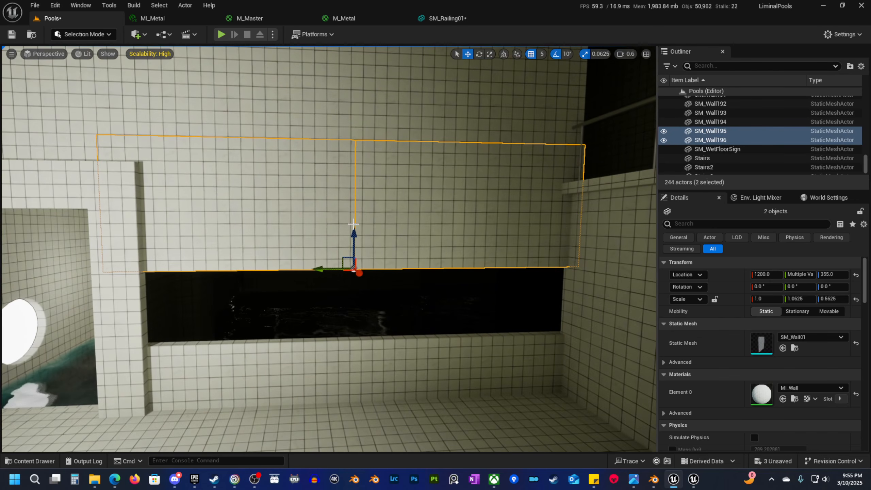
# Move the upper pair of wall panels to Z 325 and set their Z scale to 0.4375.
pyautogui.moveTo(354, 230); pyautogui.dragTo(359, 257)
pyautogui.press('r')
pyautogui.moveTo(358, 257); pyautogui.dragTo(385, 260, button='right')
pyautogui.press('w')
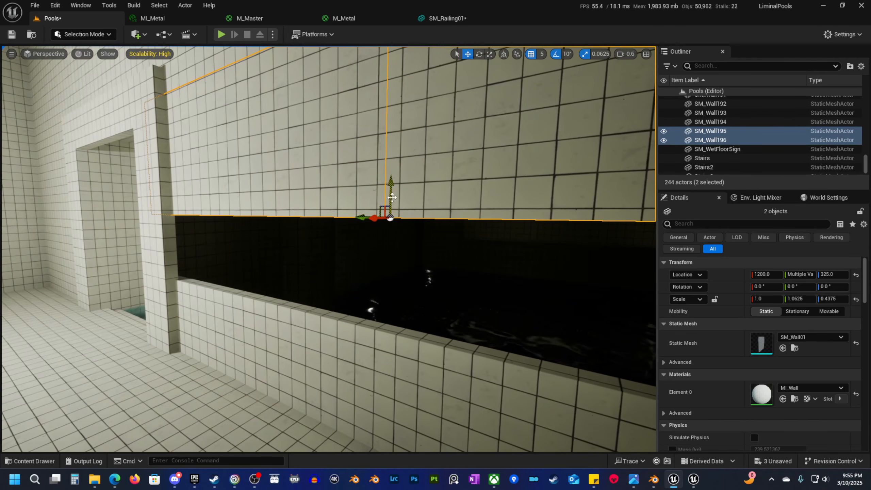
# Duplicate the upper wall panels down to Z 225 and push the copies back as the recess's rear wall.
pyautogui.keyDown('alt'); pyautogui.moveTo(390, 182); pyautogui.dragTo(393, 306); pyautogui.keyUp('alt')
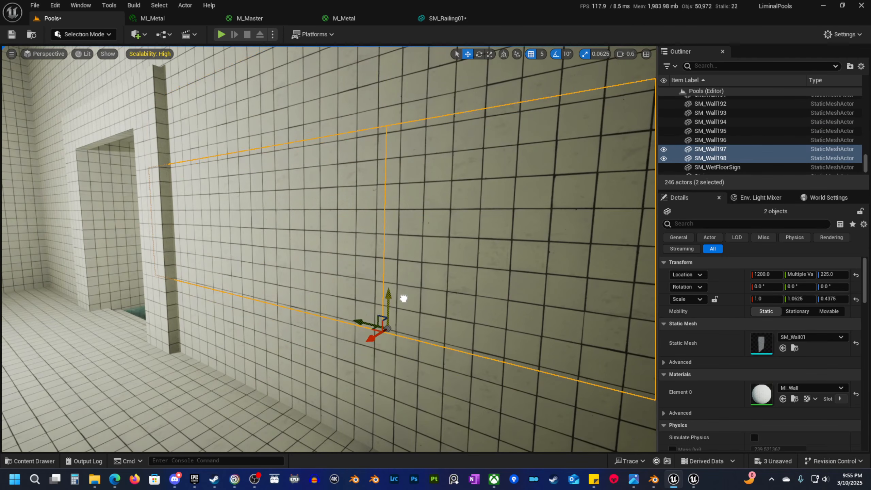
pyautogui.moveTo(368, 343); pyautogui.dragTo(431, 320)
pyautogui.moveTo(432, 320); pyautogui.dragTo(451, 323, button='right')
# Duplicate the recess's rear panels, rotate the copies 90° to lie flat and move them to X 1210 as a ledge.
pyautogui.keyDown('alt'); pyautogui.moveTo(298, 294); pyautogui.dragTo(261, 313); pyautogui.keyUp('alt')
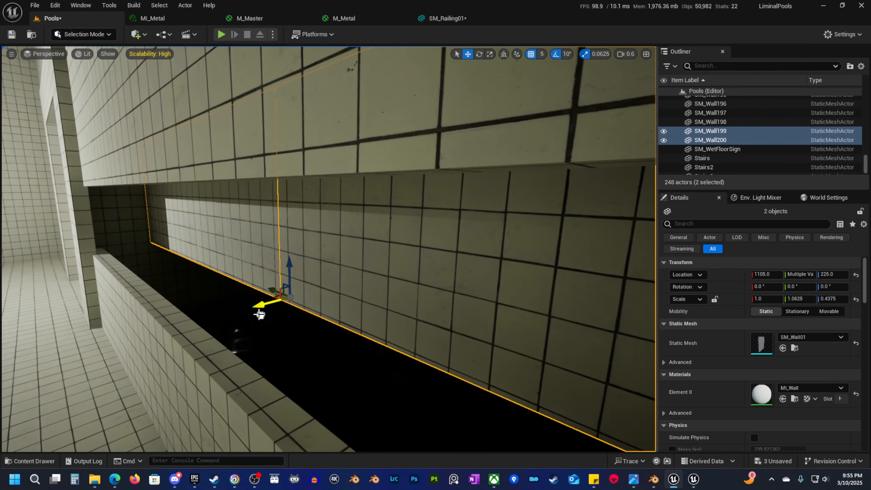
pyautogui.press('e')
pyautogui.moveTo(258, 283); pyautogui.dragTo(244, 321)
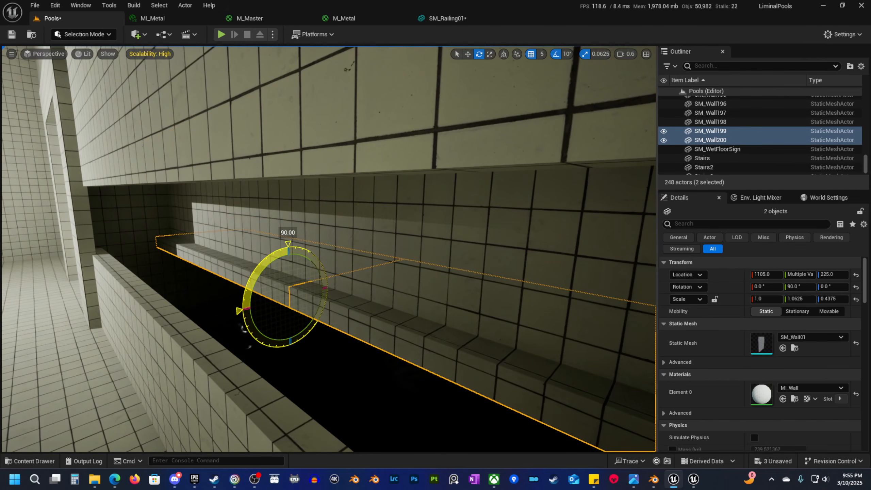
pyautogui.press('w')
pyautogui.moveTo(316, 294); pyautogui.dragTo(207, 345)
pyautogui.moveTo(207, 344); pyautogui.dragTo(231, 338, button='right')
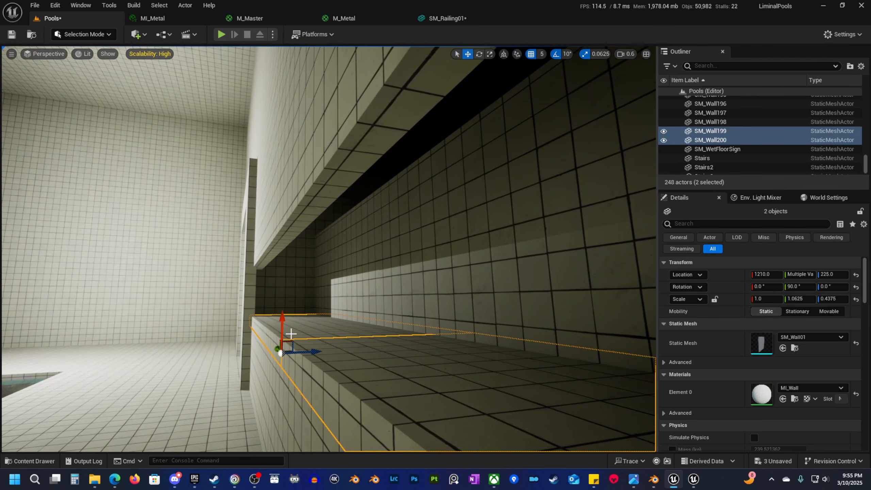
# Duplicate the ledge panels upward as the recess's ceiling and select the door pillar next to the recess.
pyautogui.keyDown('alt'); pyautogui.moveTo(285, 325); pyautogui.dragTo(342, 148); pyautogui.keyUp('alt')
pyautogui.moveTo(342, 148); pyautogui.dragTo(521, 145, button='right')
pyautogui.moveTo(303, 185); pyautogui.dragTo(156, 200, button='right')
pyautogui.moveTo(379, 220); pyautogui.dragTo(425, 216, button='right')
pyautogui.moveTo(305, 218); pyautogui.dragTo(300, 250, button='right')
pyautogui.click(228, 256)
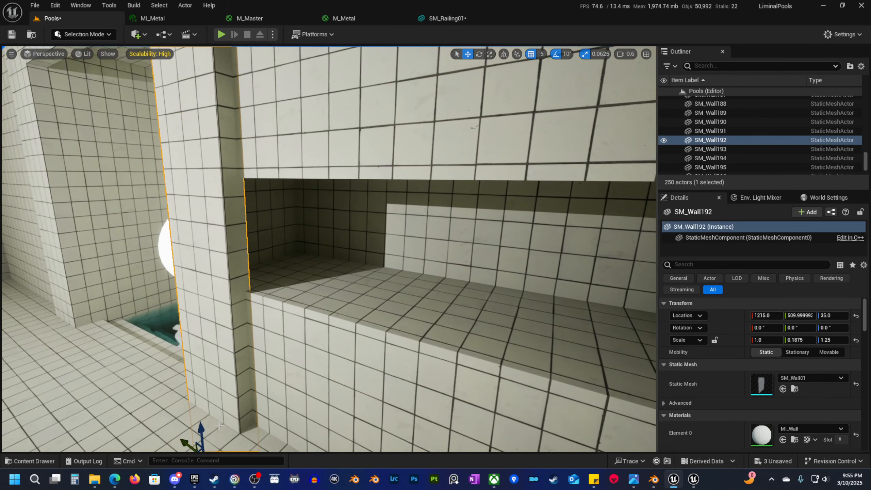
# Duplicate the door pillar, rotate the copy -90° around Z and move it to X 1205, Y 445 as the recess's end wall.
pyautogui.moveTo(228, 256); pyautogui.dragTo(185, 295, button='right')
pyautogui.keyDown('alt'); pyautogui.moveTo(228, 373); pyautogui.dragTo(288, 329); pyautogui.keyUp('alt')
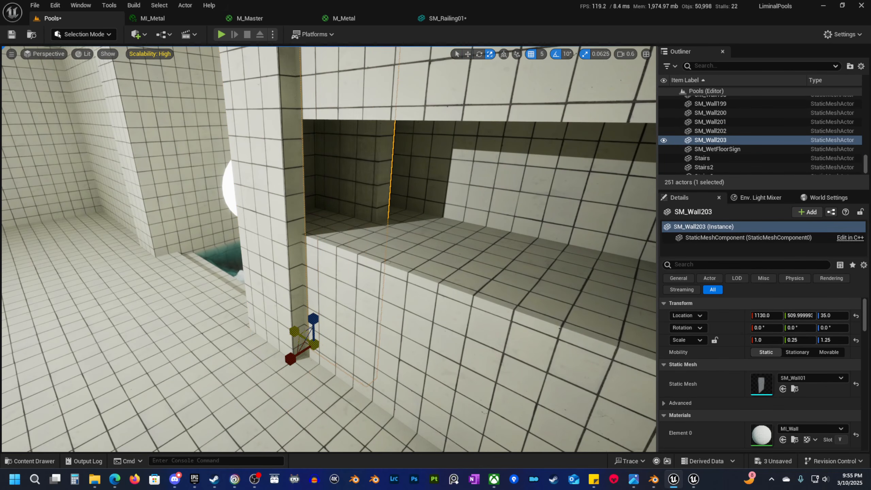
pyautogui.press('e')
pyautogui.moveTo(301, 379); pyautogui.dragTo(360, 384)
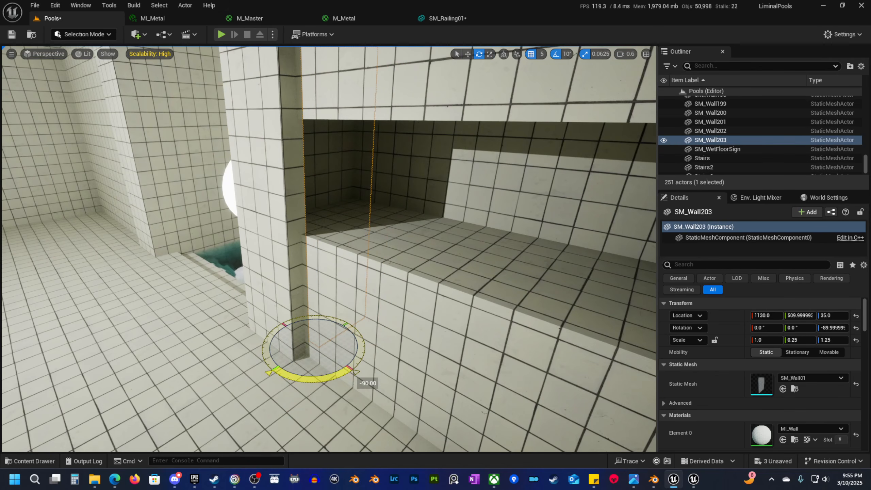
pyautogui.press('w')
pyautogui.moveTo(308, 360); pyautogui.dragTo(324, 414)
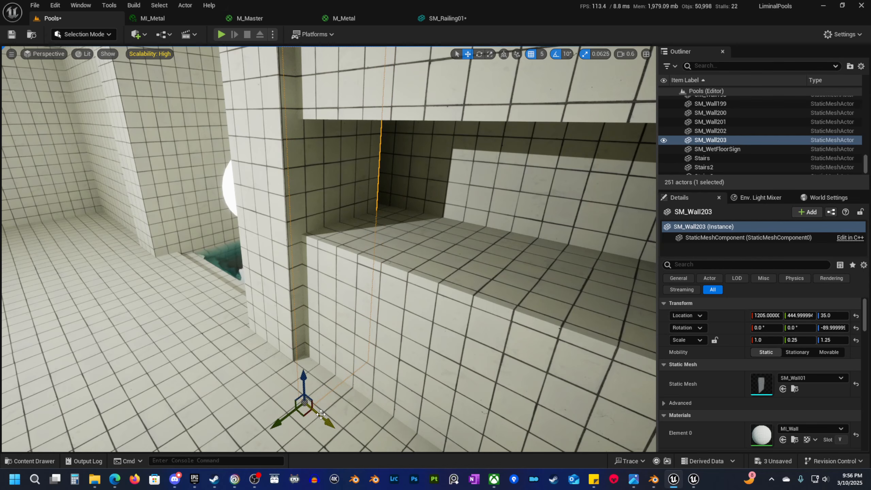
# Raise the recess's end wall to Z 230 and set its Y and Z scale to 0.375.
pyautogui.press('r')
pyautogui.moveTo(303, 379); pyautogui.dragTo(318, 204)
pyautogui.press('w')
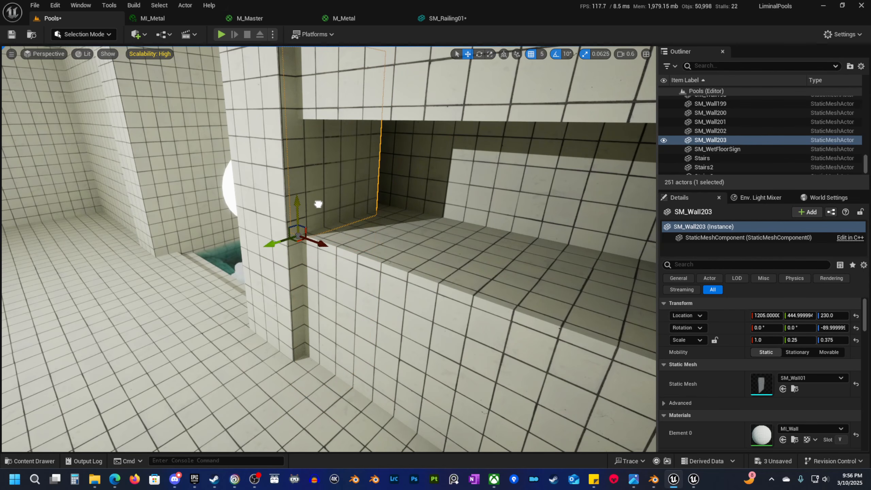
pyautogui.press('w')
pyautogui.moveTo(318, 203); pyautogui.dragTo(288, 194, button='right')
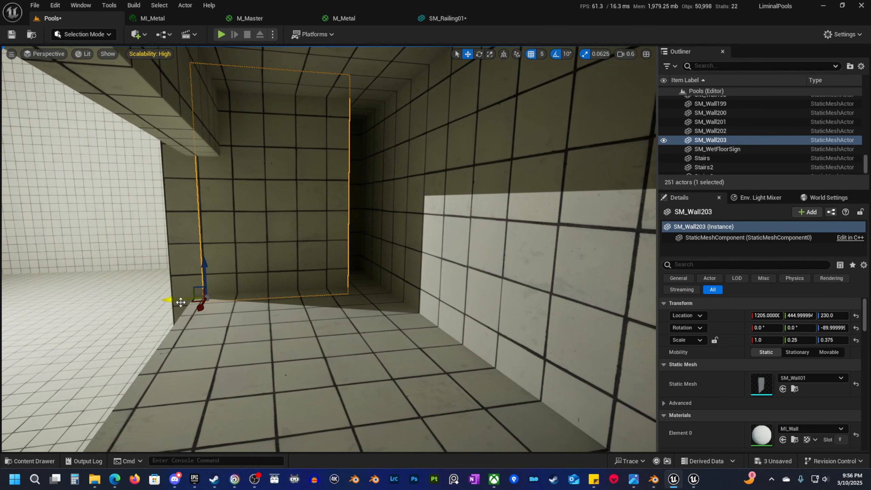
pyautogui.moveTo(180, 300); pyautogui.dragTo(165, 300)
pyautogui.press('s')
pyautogui.moveTo(170, 300); pyautogui.dragTo(255, 276, button='right')
pyautogui.scroll(2, 254, 278)
pyautogui.press('w')
# Duplicate the end wall to the recess's opposite end at Y -335.
pyautogui.keyDown('alt'); pyautogui.moveTo(212, 266); pyautogui.dragTo(515, 263); pyautogui.keyUp('alt')
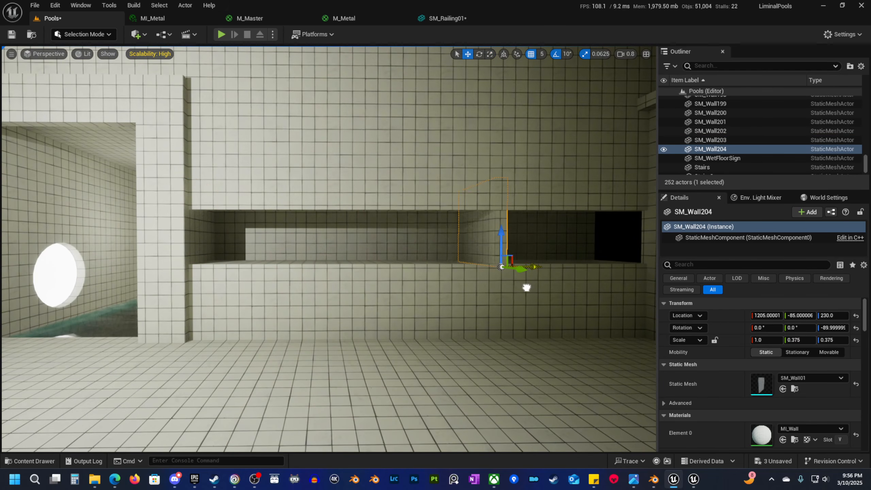
pyautogui.moveTo(514, 263); pyautogui.dragTo(369, 306, button='right')
pyautogui.moveTo(172, 295); pyautogui.dragTo(344, 295)
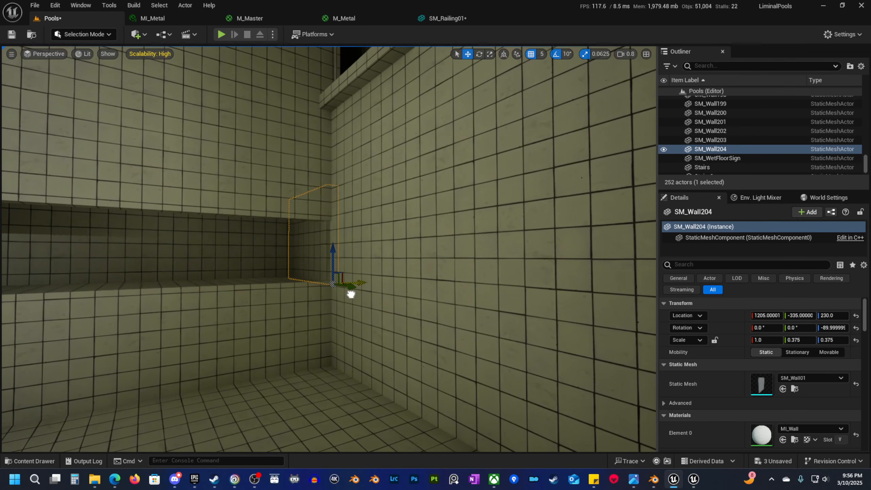
pyautogui.moveTo(353, 294); pyautogui.dragTo(334, 312, button='right')
pyautogui.press('Escape')
# Select the three ceiling lights in the existing lit alcove and duplicate them over to the new recess at X 1242.2.
pyautogui.scroll(1, 335, 311)
pyautogui.scroll(3, 335, 311)
pyautogui.press('w')
pyautogui.press('s')
pyautogui.scroll(-3, 335, 312)
pyautogui.moveTo(362, 237); pyautogui.dragTo(363, 238, button='right')
pyautogui.press('g')
pyautogui.click(362, 237)
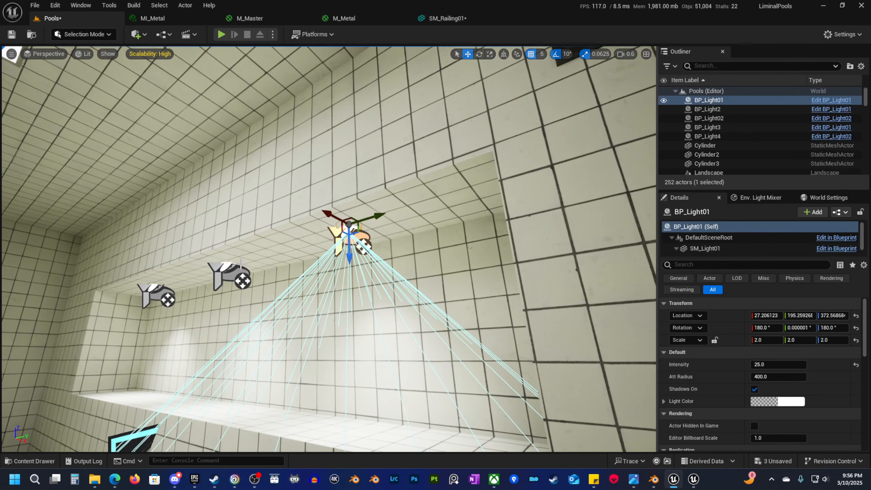
pyautogui.keyDown('ctrl'); pyautogui.click(224, 272); pyautogui.keyUp('ctrl')
pyautogui.keyDown('ctrl'); pyautogui.click(150, 288); pyautogui.keyUp('ctrl')
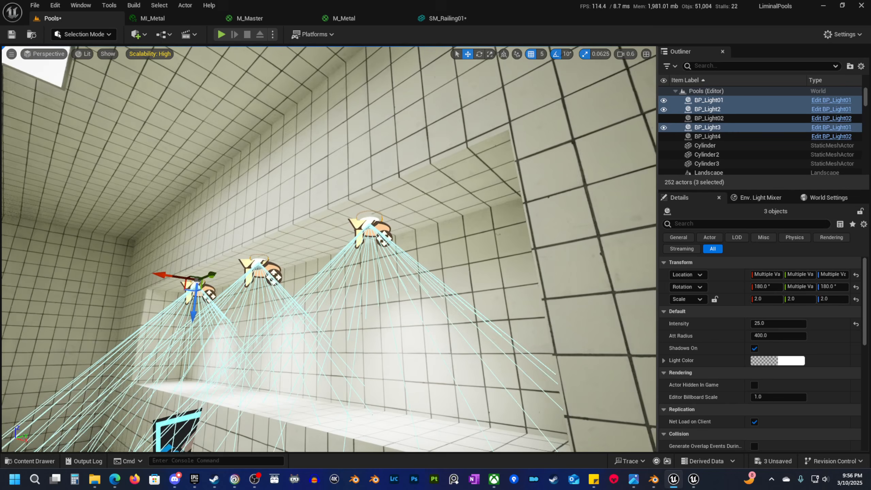
pyautogui.keyDown('alt'); pyautogui.moveTo(188, 255); pyautogui.dragTo(285, 271); pyautogui.keyUp('alt')
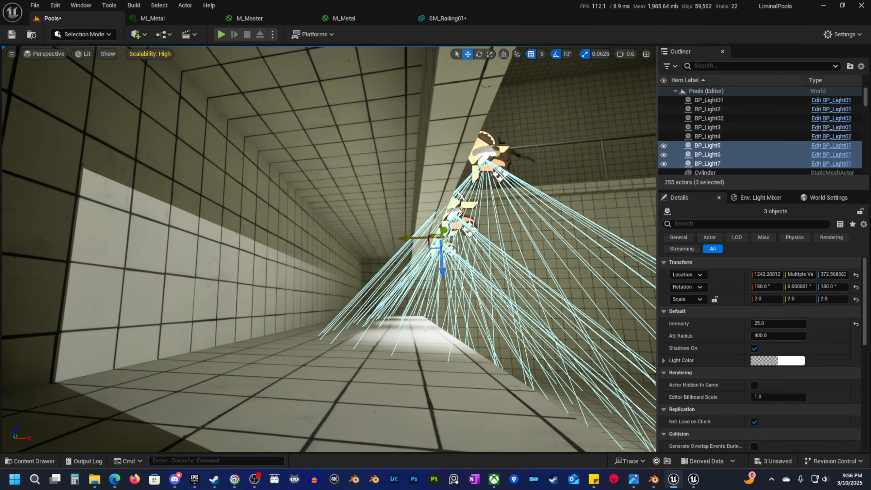
# Move the three copied lights to X 1152.2 and Z 367.6 so they sit in the recess's ceiling.
pyautogui.keyDown('shift'); pyautogui.moveTo(406, 239); pyautogui.dragTo(359, 240); pyautogui.keyUp('shift')
pyautogui.press('d')
pyautogui.press('w')
pyautogui.moveTo(450, 250); pyautogui.dragTo(453, 220, button='right')
pyautogui.scroll(-2, 450, 250)
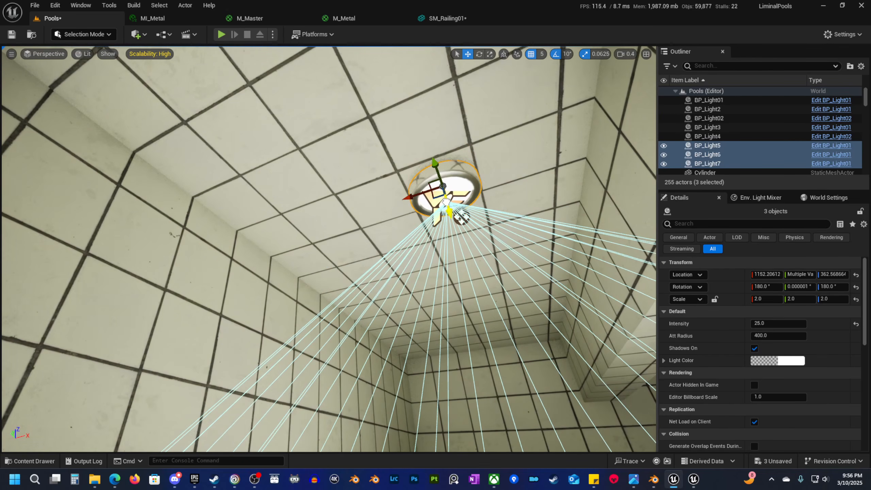
pyautogui.moveTo(446, 199); pyautogui.dragTo(393, 237, button='right')
pyautogui.press('s')
pyautogui.scroll(2, 446, 199)
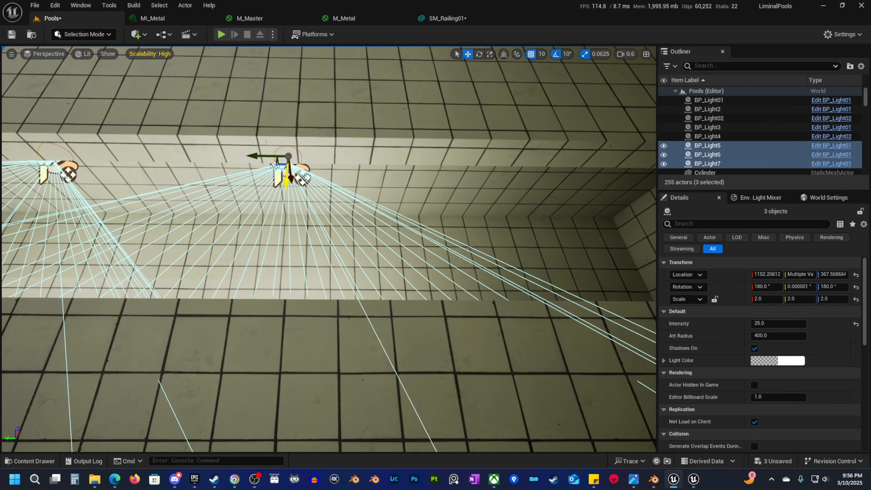
# Duplicate the end light of the row along the recess to Y -179.7 as a fourth light.
pyautogui.click(281, 170)
pyautogui.keyDown('alt'); pyautogui.moveTo(265, 156); pyautogui.dragTo(391, 167); pyautogui.keyUp('alt')
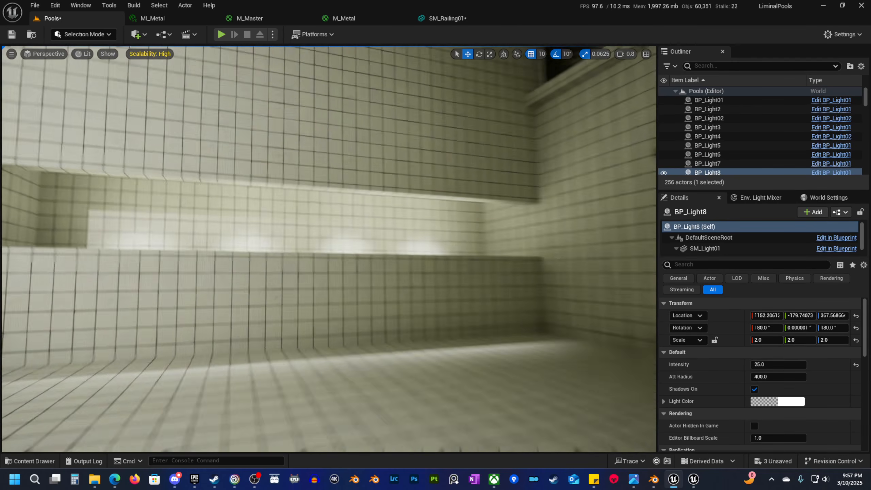
pyautogui.press('s')
pyautogui.moveTo(329, 249); pyautogui.dragTo(343, 230, button='right')
pyautogui.scroll(1, 328, 250)
pyautogui.press('w')
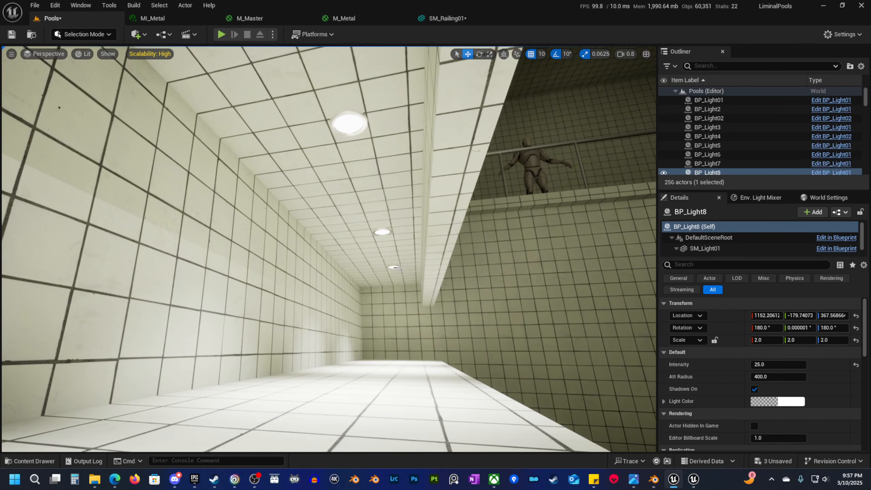
# Select all four recess lights and shift them closer to the rear wall.
pyautogui.keyDown('shift'); pyautogui.click(382, 231); pyautogui.keyUp('shift')
pyautogui.keyDown('shift'); pyautogui.click(348, 123); pyautogui.keyUp('shift')
pyautogui.moveTo(349, 123); pyautogui.dragTo(309, 106, button='right')
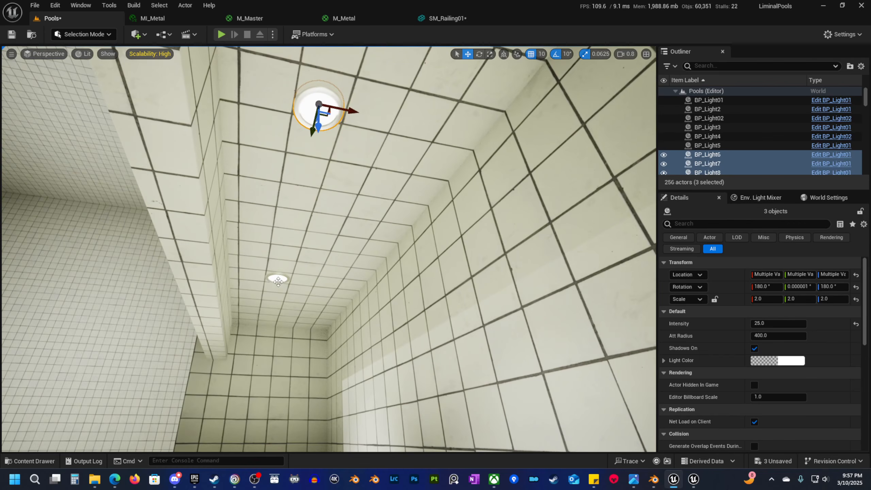
pyautogui.keyDown('shift'); pyautogui.click(278, 279); pyautogui.keyUp('shift')
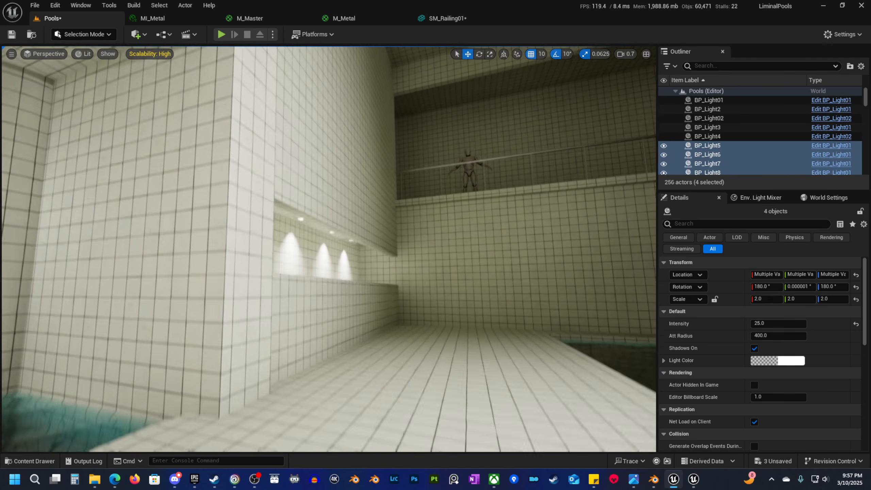
pyautogui.press('w')
pyautogui.moveTo(338, 234); pyautogui.dragTo(354, 229, button='right')
pyautogui.scroll(-1, 352, 230)
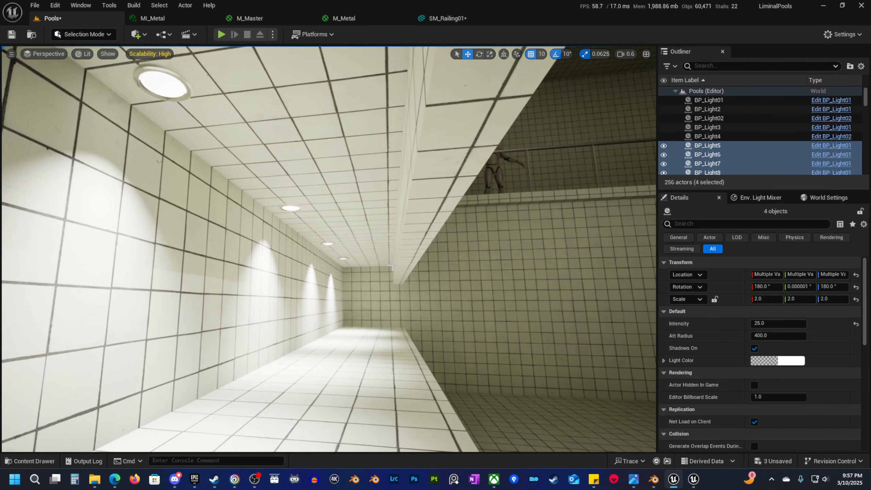
pyautogui.keyDown('shift'); pyautogui.click(354, 229); pyautogui.keyUp('shift')
pyautogui.keyDown('shift'); pyautogui.click(338, 165); pyautogui.keyUp('shift')
pyautogui.moveTo(338, 165); pyautogui.dragTo(188, 168, button='right')
pyautogui.scroll(-2, 191, 168)
pyautogui.press('s')
pyautogui.moveTo(235, 183); pyautogui.dragTo(236, 184, button='right')
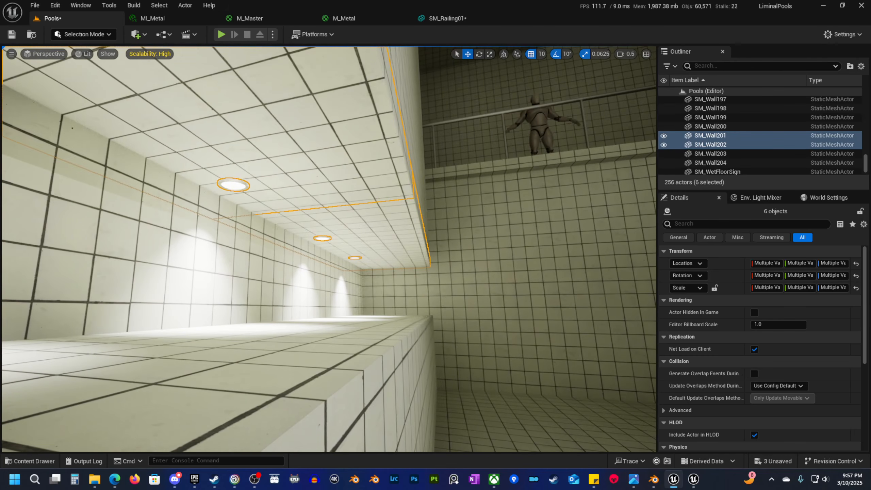
pyautogui.click(355, 257)
pyautogui.keyDown('ctrl'); pyautogui.click(317, 240); pyautogui.keyUp('ctrl')
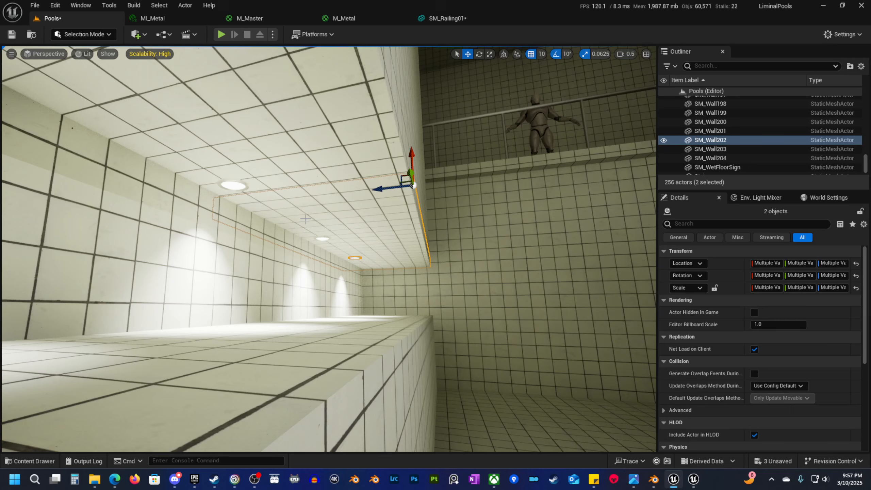
# Select only the four recess lights and bring them forward from the rear wall over the ledge.
pyautogui.click(322, 238)
pyautogui.keyDown('ctrl'); pyautogui.click(355, 258); pyautogui.keyUp('ctrl')
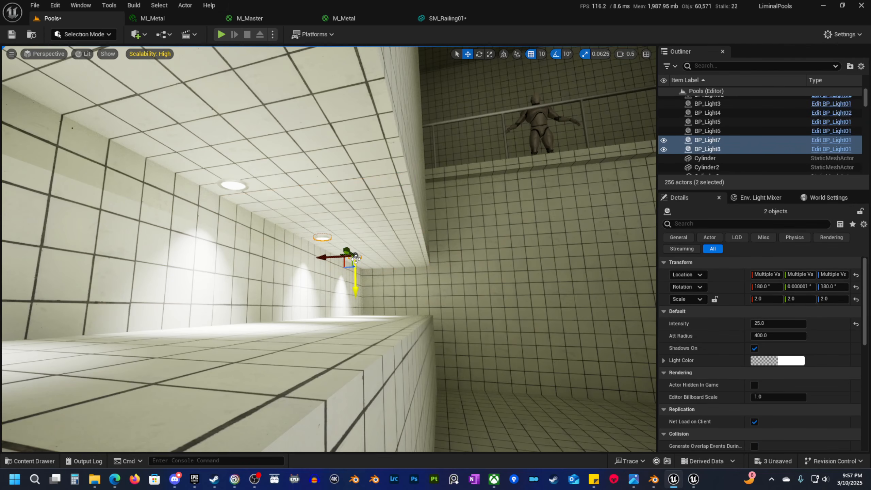
pyautogui.keyDown('ctrl'); pyautogui.click(236, 188); pyautogui.keyUp('ctrl')
pyautogui.press('f')
pyautogui.keyDown('ctrl'); pyautogui.click(107, 226); pyautogui.keyUp('ctrl')
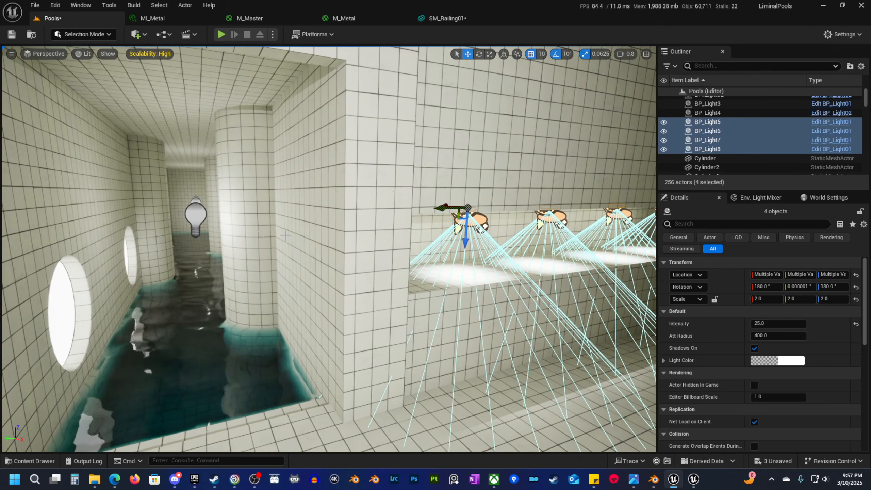
# Select the point light in the pool room near the corridor doorway and lower it slightly.
pyautogui.click(199, 214)
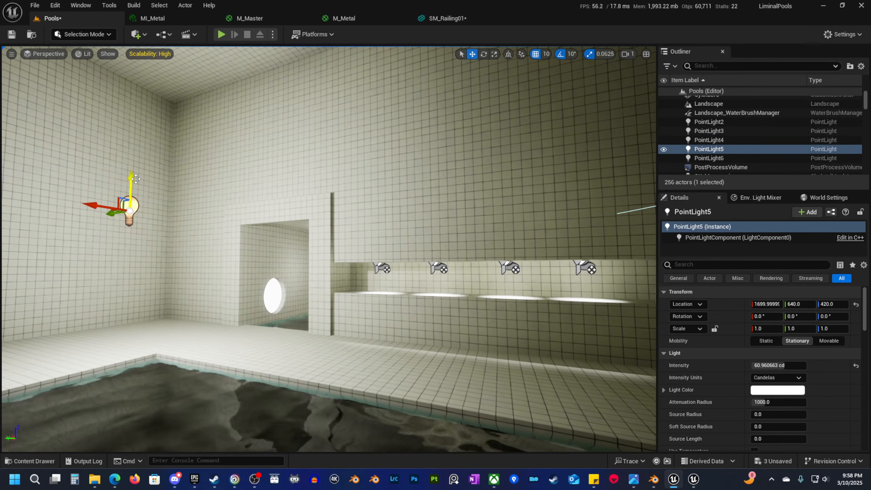
pyautogui.moveTo(136, 179)
pyautogui.mouseDown()
pyautogui.moveTo(144, 253)
pyautogui.moveTo(138, 168)
pyautogui.moveTo(138, 193)
pyautogui.mouseUp()
pyautogui.moveTo(138, 192); pyautogui.dragTo(7, 206, button='right')
pyautogui.press('w')
pyautogui.scroll(2, 295, 196)
pyautogui.press('s')
pyautogui.press('s')
pyautogui.press('w')
# Duplicate a flat tile panel and place the copy at X 1850, Y 900, Z 10 as a floor beneath the pool water.
pyautogui.moveTo(401, 335); pyautogui.dragTo(453, 296, button='right')
pyautogui.press('s')
pyautogui.scroll(-5, 411, 314)
pyautogui.click(427, 311)
pyautogui.press('s')
pyautogui.scroll(2, 459, 320)
pyautogui.keyDown('alt'); pyautogui.moveTo(354, 175); pyautogui.dragTo(151, 250); pyautogui.keyUp('alt')
pyautogui.press('q')
pyautogui.moveTo(346, 272); pyautogui.dragTo(356, 295, button='right')
pyautogui.scroll(-2, 307, 240)
pyautogui.press('e')
pyautogui.scroll(3, 346, 260)
# Place the SM_Railing03 mesh from the Meshes folder at the pool's corner, at X 1560, Y 700, Z 110.
pyautogui.click(35, 461)
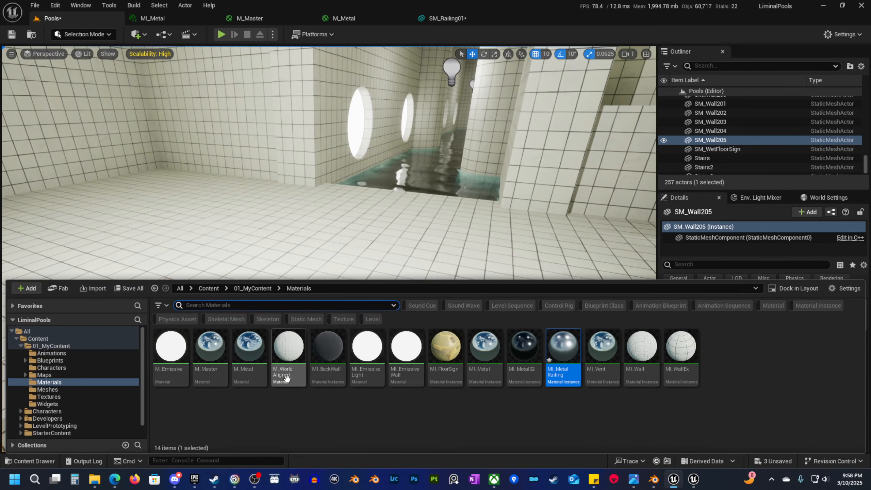
pyautogui.click(42, 390)
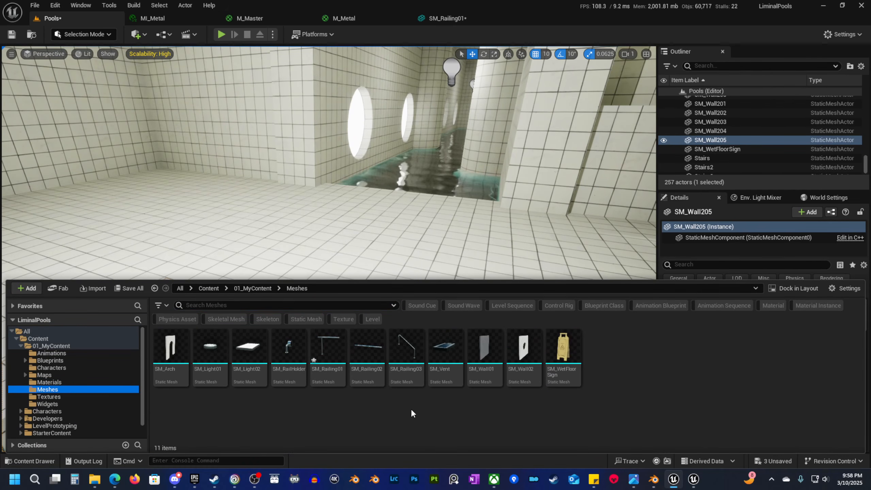
pyautogui.moveTo(408, 357); pyautogui.dragTo(203, 293)
pyautogui.press('w')
pyautogui.moveTo(255, 296); pyautogui.dragTo(192, 324, button='right')
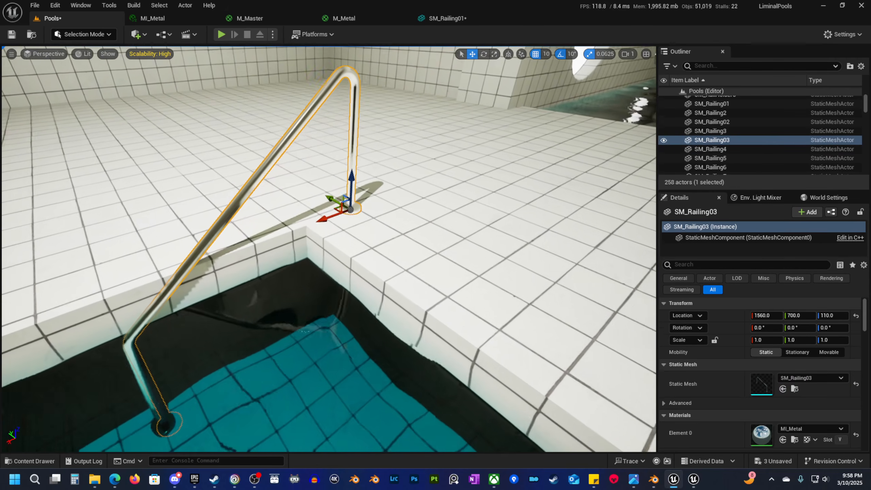
# Rotate the new railing at the pool's corner so it slopes down into the water.
pyautogui.press('e')
pyautogui.moveTo(341, 226); pyautogui.dragTo(287, 237)
pyautogui.press('w')
pyautogui.press('e')
pyautogui.press('s')
pyautogui.moveTo(287, 237)
pyautogui.mouseDown(button='right')
pyautogui.moveTo(329, 241)
pyautogui.moveTo(319, 247)
pyautogui.moveTo(285, 220)
pyautogui.moveTo(281, 202)
pyautogui.moveTo(290, 208)
pyautogui.moveTo(290, 259)
pyautogui.moveTo(289, 228)
pyautogui.moveTo(271, 204)
pyautogui.moveTo(284, 203)
pyautogui.moveTo(291, 246)
pyautogui.mouseUp(button='right')
pyautogui.press('w')
pyautogui.scroll(-2, 286, 200)
# Select the underwater floor panel and move it to Y 750 to line up with the pool's edge.
pyautogui.press('e')
pyautogui.scroll(-1, 290, 208)
pyautogui.press('w')
pyautogui.press('s')
pyautogui.press('w')
pyautogui.press('w')
pyautogui.scroll(-3, 289, 227)
pyautogui.press('e')
pyautogui.press('s')
pyautogui.scroll(2, 284, 203)
pyautogui.press('w')
pyautogui.press('w')
pyautogui.click(384, 233)
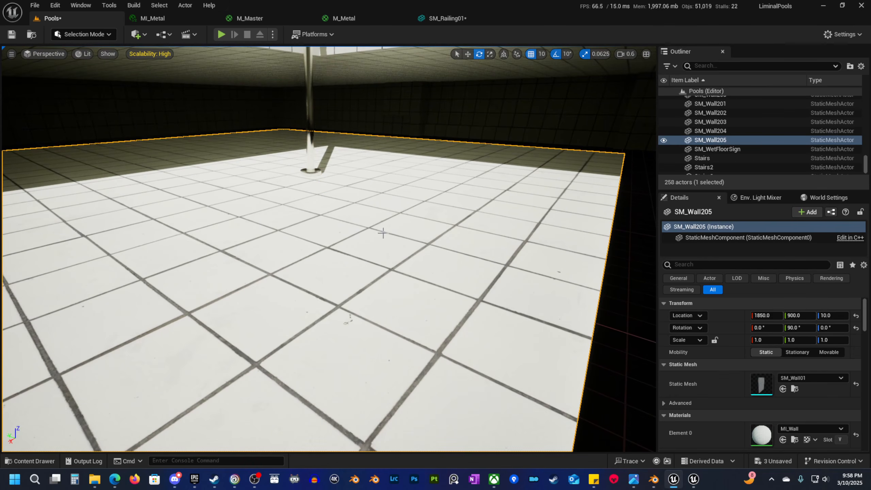
pyautogui.press('a')
pyautogui.moveTo(383, 234); pyautogui.dragTo(347, 216, button='right')
pyautogui.press('s')
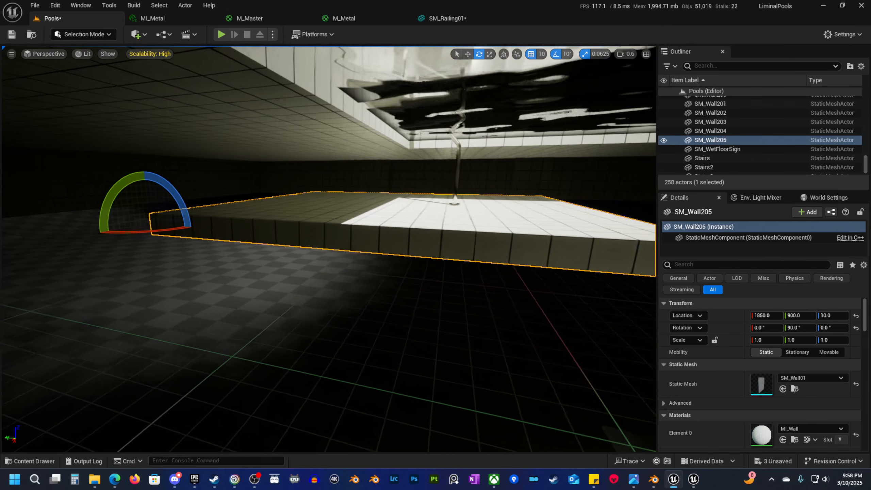
pyautogui.press('w')
pyautogui.moveTo(136, 223); pyautogui.dragTo(278, 242)
# Set the position snap size to 100 and duplicate the pool-floor panel along the X axis.
pyautogui.scroll(3, 278, 242)
pyautogui.press('e')
pyautogui.moveTo(278, 241); pyautogui.dragTo(226, 254, button='right')
pyautogui.press('d')
pyautogui.moveTo(381, 237); pyautogui.dragTo(357, 249, button='right')
pyautogui.press('a')
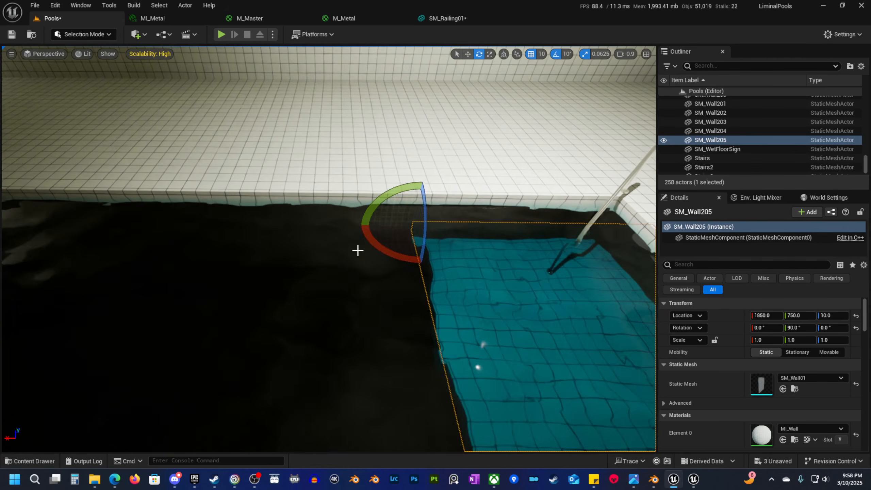
pyautogui.press('w')
pyautogui.click(542, 54)
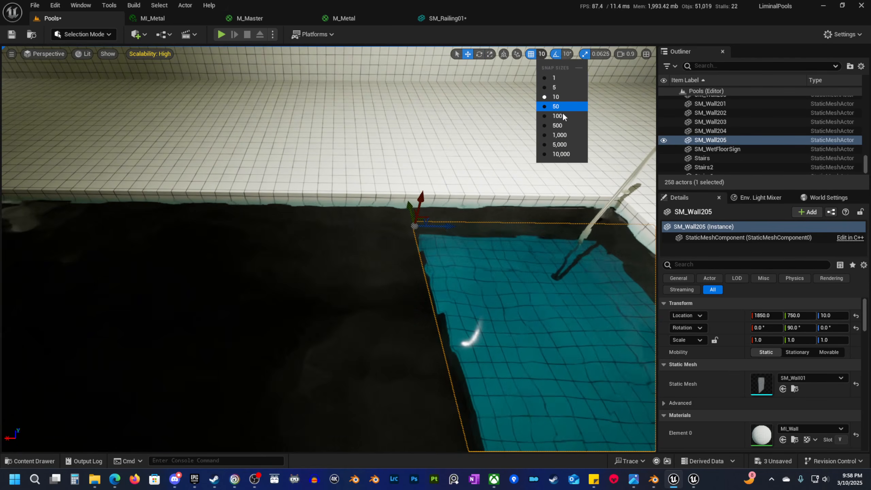
pyautogui.click(562, 115)
pyautogui.keyDown('alt'); pyautogui.moveTo(439, 223); pyautogui.dragTo(237, 250); pyautogui.keyUp('alt')
# Extend the pool-floor row with further panel copies from X 2650 up to X 3450.
pyautogui.moveTo(236, 250); pyautogui.dragTo(206, 252, button='right')
pyautogui.press('s')
pyautogui.keyDown('alt'); pyautogui.moveTo(376, 234); pyautogui.dragTo(234, 235); pyautogui.keyUp('alt')
pyautogui.press('a')
pyautogui.moveTo(345, 269); pyautogui.dragTo(336, 269, button='right')
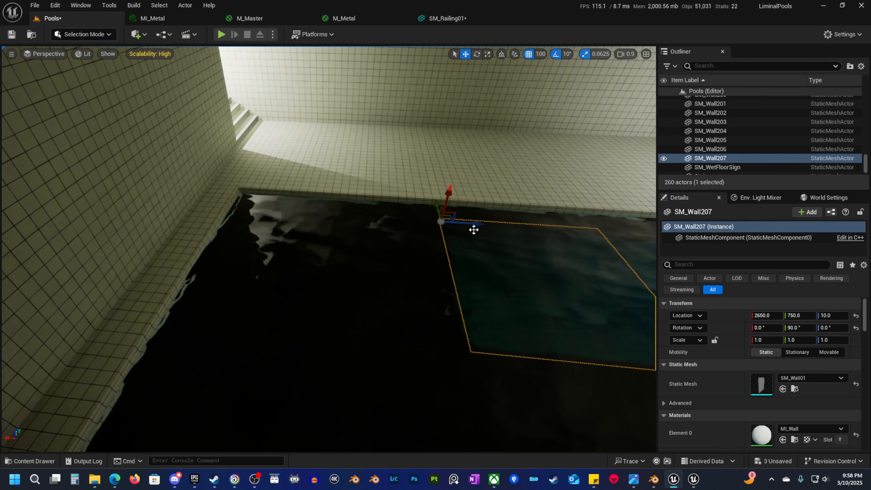
pyautogui.keyDown('alt'); pyautogui.moveTo(473, 226); pyautogui.dragTo(196, 222); pyautogui.keyUp('alt')
pyautogui.press('d')
# Select all five panels of the pool-floor row together from beneath the water.
pyautogui.moveTo(196, 222); pyautogui.dragTo(260, 186, button='right')
pyautogui.scroll(-2, 226, 213)
pyautogui.press('q')
pyautogui.moveTo(539, 285); pyautogui.dragTo(539, 267, button='right')
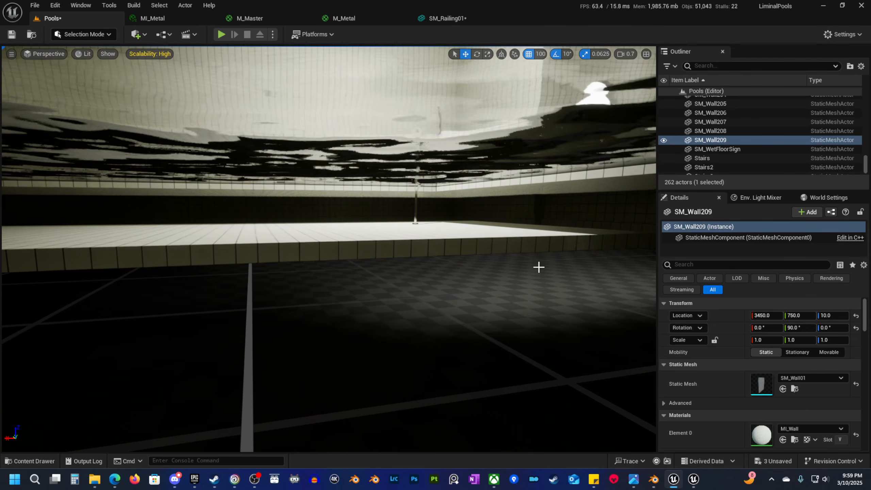
pyautogui.keyDown('shift'); pyautogui.click(545, 238); pyautogui.keyUp('shift')
pyautogui.keyDown('shift'); pyautogui.click(323, 252); pyautogui.keyUp('shift')
pyautogui.moveTo(113, 244); pyautogui.dragTo(69, 244, button='right')
pyautogui.keyDown('shift'); pyautogui.click(193, 259); pyautogui.keyUp('shift')
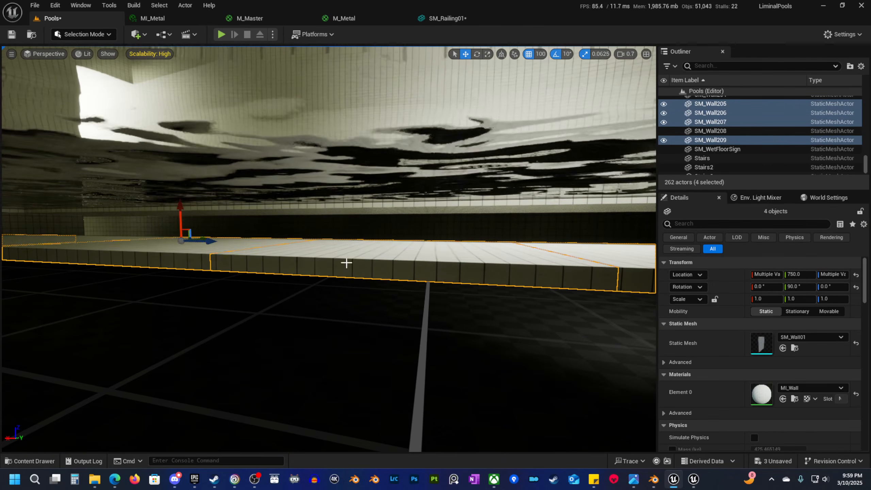
pyautogui.press('e')
pyautogui.scroll(2, 346, 262)
pyautogui.moveTo(346, 263); pyautogui.dragTo(233, 264, button='right')
pyautogui.press('q')
pyautogui.keyDown('shift'); pyautogui.click(351, 249); pyautogui.keyUp('shift')
# Duplicate the row of five pool-floor panels sideways to Y 350 as a second row.
pyautogui.press('e')
pyautogui.press('s')
pyautogui.press('w')
pyautogui.keyDown('alt'); pyautogui.moveTo(499, 231); pyautogui.dragTo(377, 251); pyautogui.keyUp('alt')
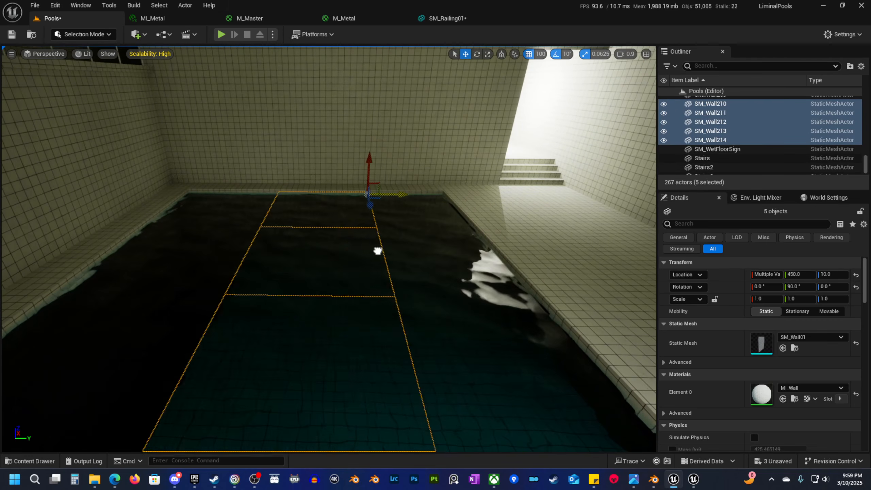
pyautogui.moveTo(392, 260); pyautogui.dragTo(350, 258, button='right')
pyautogui.press('s')
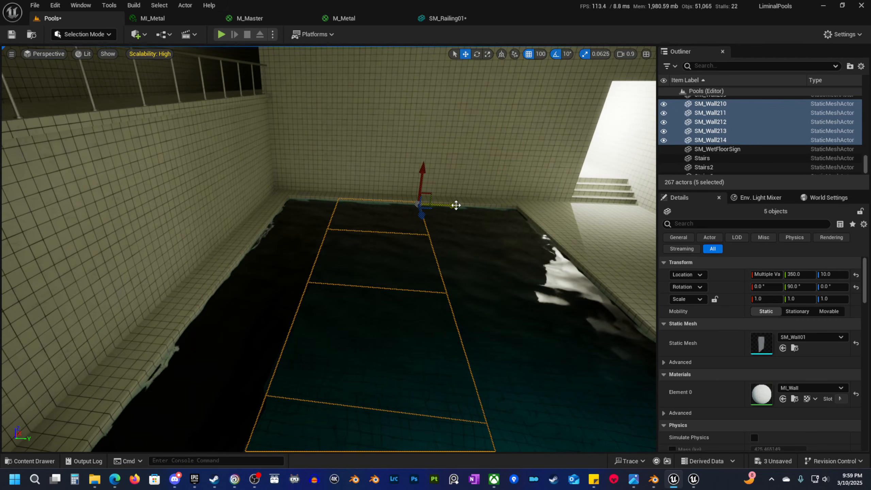
# Duplicate the selected row of five pool-floor panels sideways as a third row and clear the selection.
pyautogui.keyDown('alt'); pyautogui.moveTo(455, 205); pyautogui.dragTo(368, 233); pyautogui.keyUp('alt')
pyautogui.moveTo(421, 288); pyautogui.dragTo(613, 326, button='right')
pyautogui.press('s')
pyautogui.scroll(3, 421, 289)
pyautogui.press('Escape')
# Examine the tiled pool floor through the water and the pool corner where the entry railing stands.
pyautogui.press('w')
pyautogui.scroll(-4, 421, 288)
pyautogui.press('w')
pyautogui.press('q')
pyautogui.press('e')
pyautogui.press('w')
pyautogui.press('q')
pyautogui.press('e')
pyautogui.press('q')
pyautogui.press('s')
pyautogui.press('e')
pyautogui.press('w')
pyautogui.press('s')
pyautogui.scroll(1, 614, 323)
pyautogui.press('w')
pyautogui.scroll(-1, 614, 323)
pyautogui.press('e')
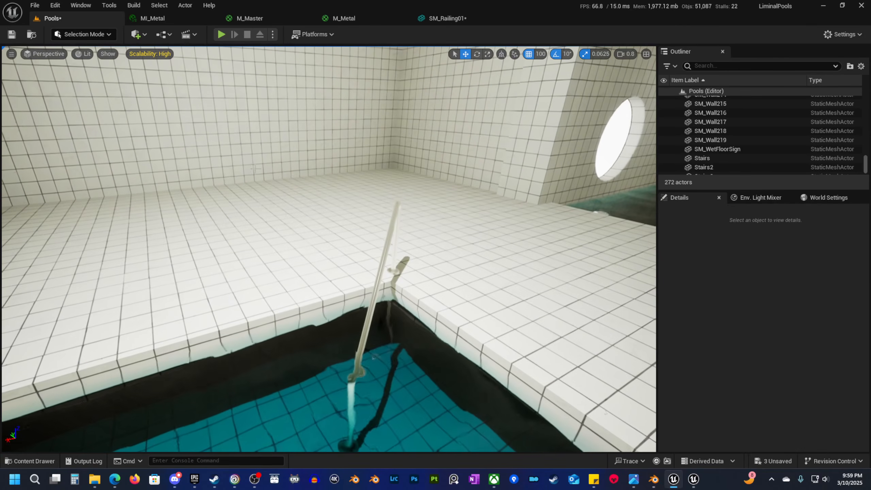
pyautogui.click(137, 35)
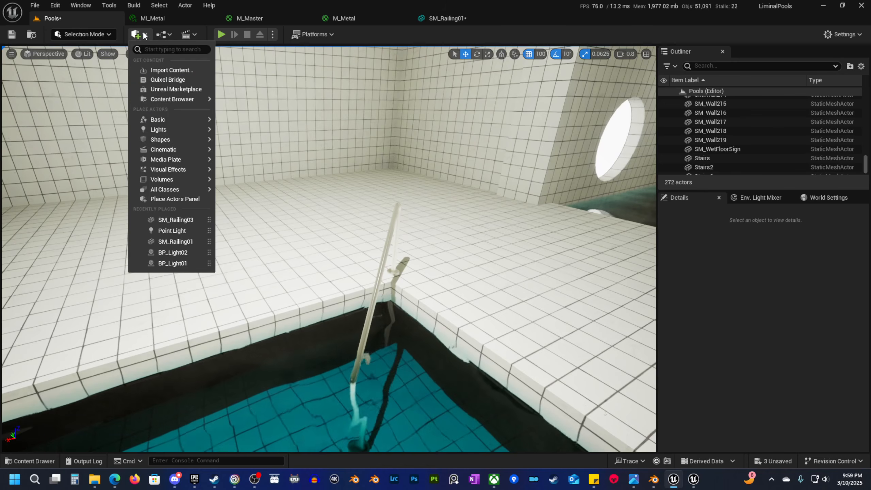
pyautogui.moveTo(163, 140)
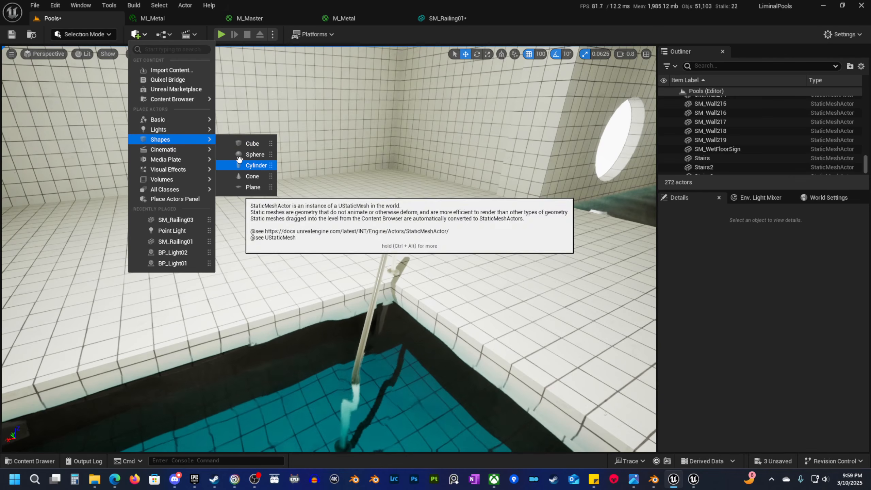
pyautogui.moveTo(267, 167); pyautogui.dragTo(443, 247)
pyautogui.moveTo(240, 322); pyautogui.dragTo(241, 322, button='right')
pyautogui.hotkey('ctrl', 'z')
# Duplicate the tiled column onto the railing's pool corner at X 1540, Y 710, set position snap to 10, and flatten the copy's height.
pyautogui.keyDown('alt'); pyautogui.moveTo(442, 213); pyautogui.dragTo(224, 305); pyautogui.keyUp('alt')
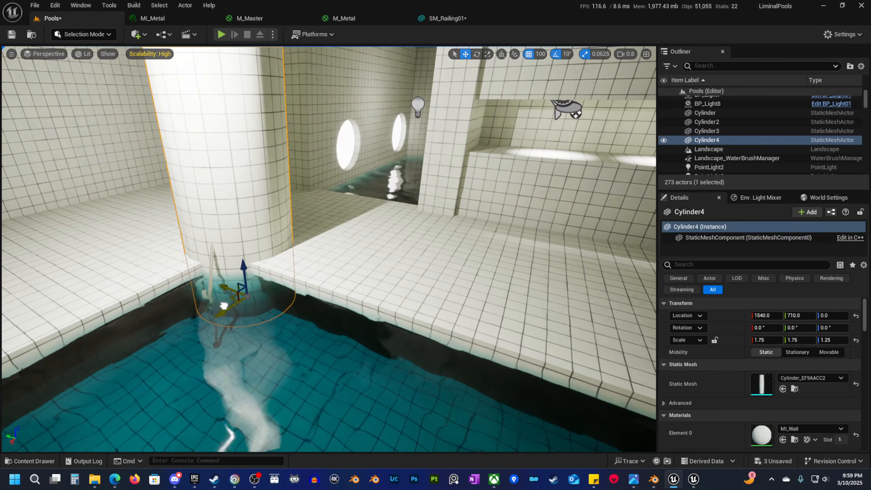
pyautogui.click(541, 54)
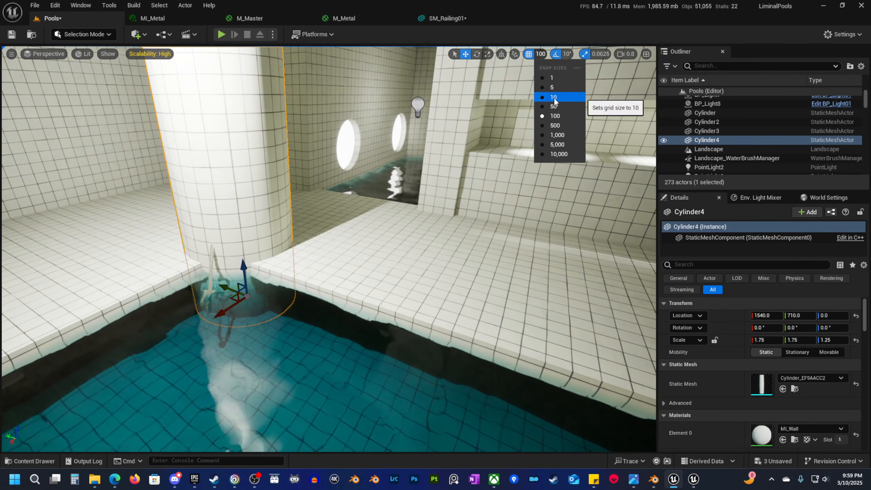
pyautogui.click(555, 93)
pyautogui.moveTo(554, 93); pyautogui.dragTo(555, 94, button='right')
pyautogui.moveTo(330, 240); pyautogui.dragTo(329, 240, button='right')
pyautogui.press('r')
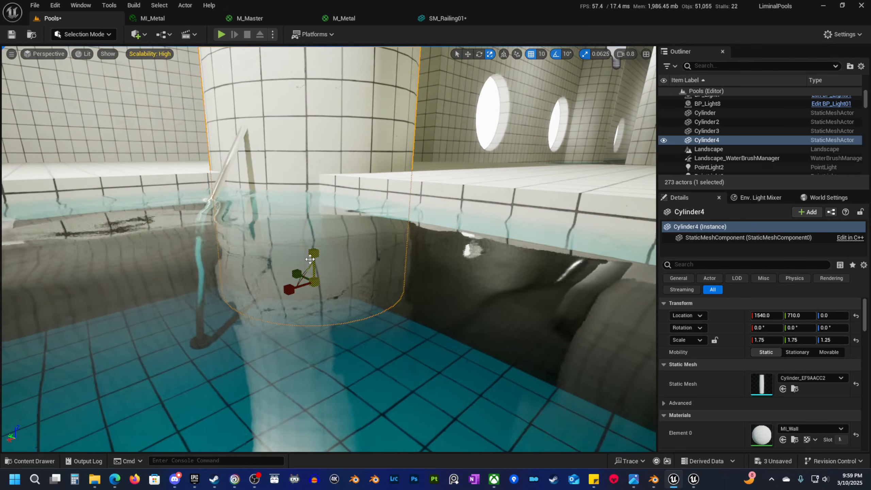
pyautogui.moveTo(313, 253); pyautogui.dragTo(313, 288)
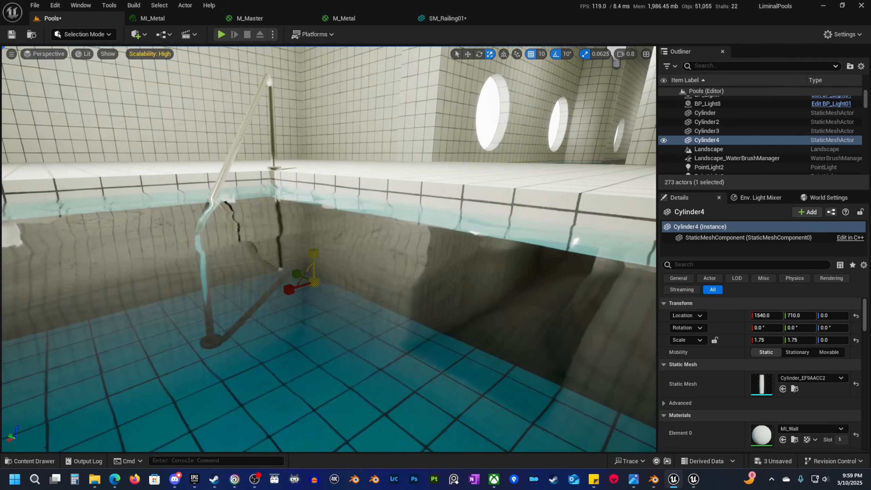
# Set the position snap size to 5 and rotate the pool-entry railing to -50° about the vertical axis.
pyautogui.press('w')
pyautogui.scroll(-2, 329, 240)
pyautogui.moveTo(330, 240); pyautogui.dragTo(329, 240, button='right')
pyautogui.moveTo(351, 148); pyautogui.dragTo(394, 149, button='right')
pyautogui.click(349, 118)
pyautogui.moveTo(350, 118); pyautogui.dragTo(399, 167, button='right')
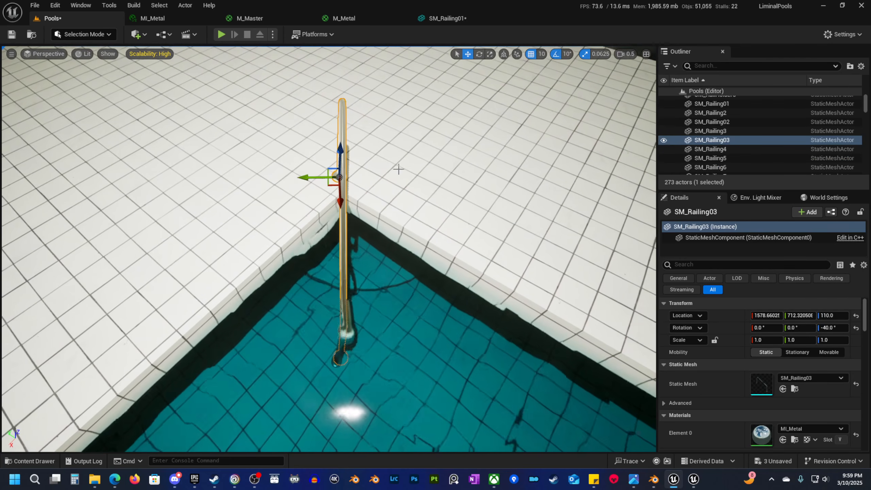
pyautogui.click(542, 54)
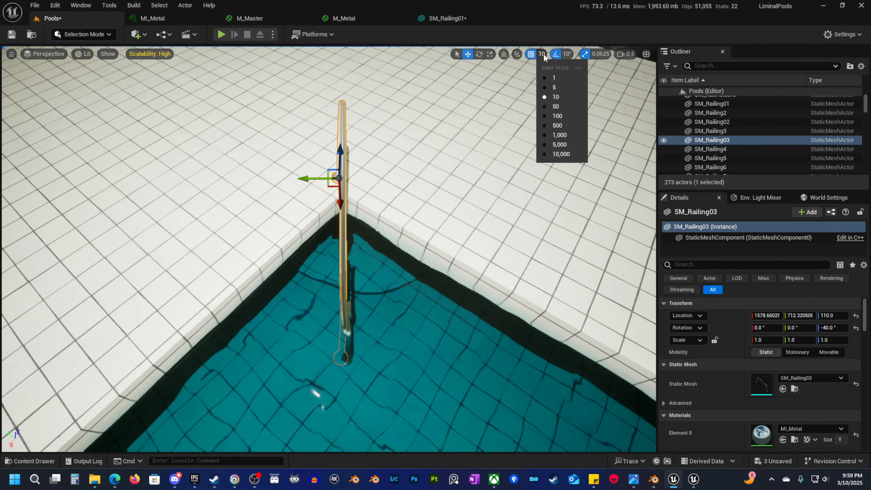
pyautogui.click(553, 90)
pyautogui.press('e')
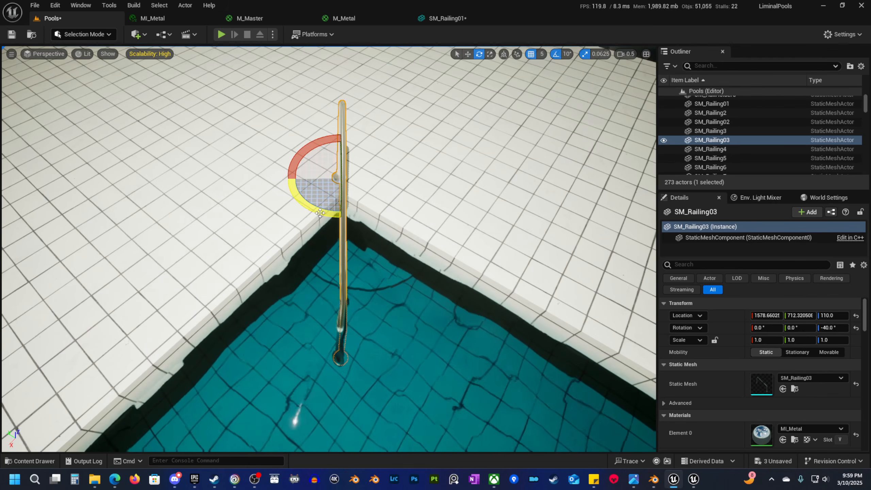
pyautogui.press('f')
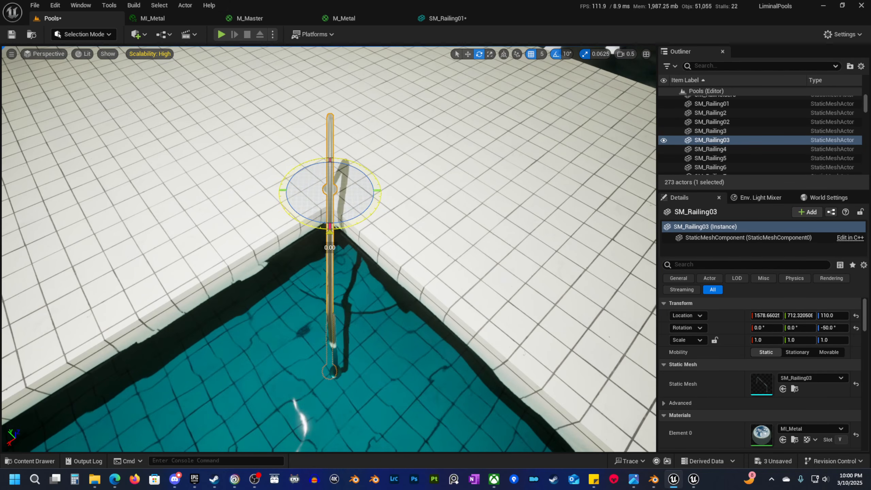
# Using a 5° rotation snap, turn the railing to -45° and shift its base to about X 1586, Y 705 at the corner.
pyautogui.click(567, 54)
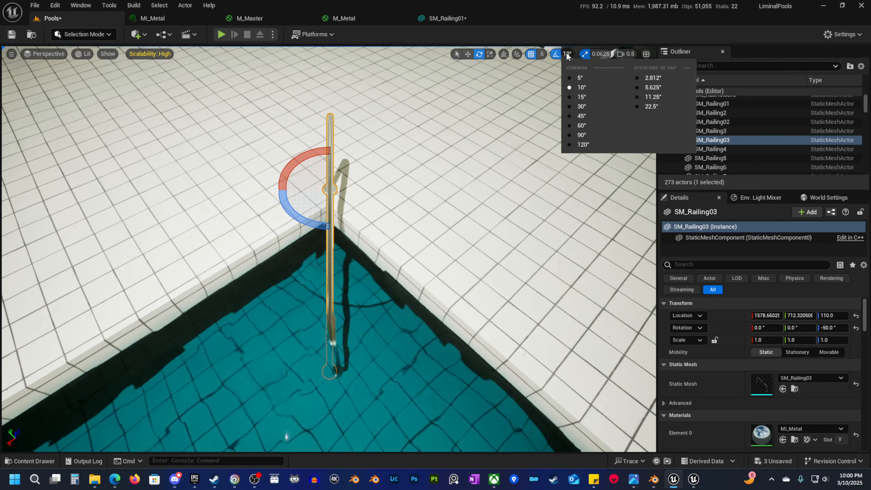
pyautogui.moveTo(318, 221); pyautogui.dragTo(319, 221)
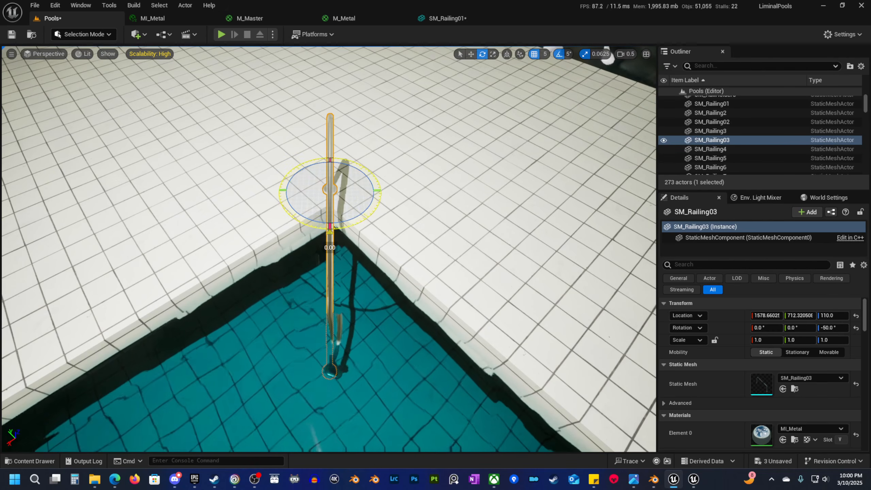
pyautogui.moveTo(375, 229); pyautogui.dragTo(330, 229, button='right')
pyautogui.press('w')
pyautogui.moveTo(263, 237); pyautogui.dragTo(280, 246)
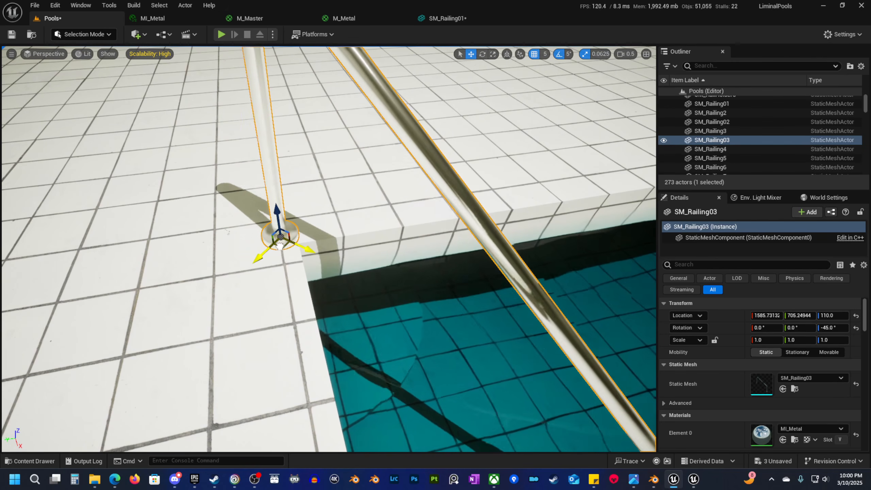
# Select the flattened tiled disc and move it under the railing at X 1595, Y 685, Z 75.
pyautogui.scroll(1, 379, 284)
pyautogui.moveTo(379, 284); pyautogui.dragTo(309, 280, button='right')
pyautogui.moveTo(395, 308); pyautogui.dragTo(415, 275, button='right')
pyautogui.scroll(-2, 395, 308)
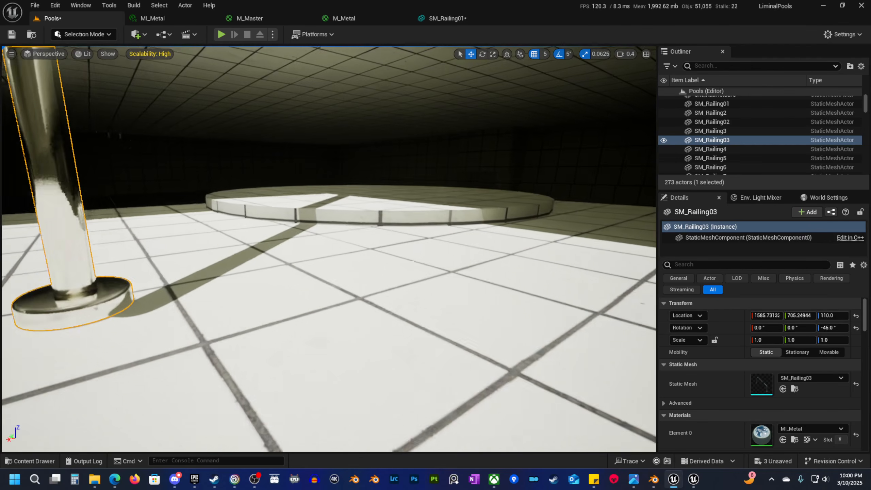
pyautogui.click(320, 218)
pyautogui.moveTo(320, 218); pyautogui.dragTo(317, 241, button='right')
pyautogui.scroll(1, 320, 217)
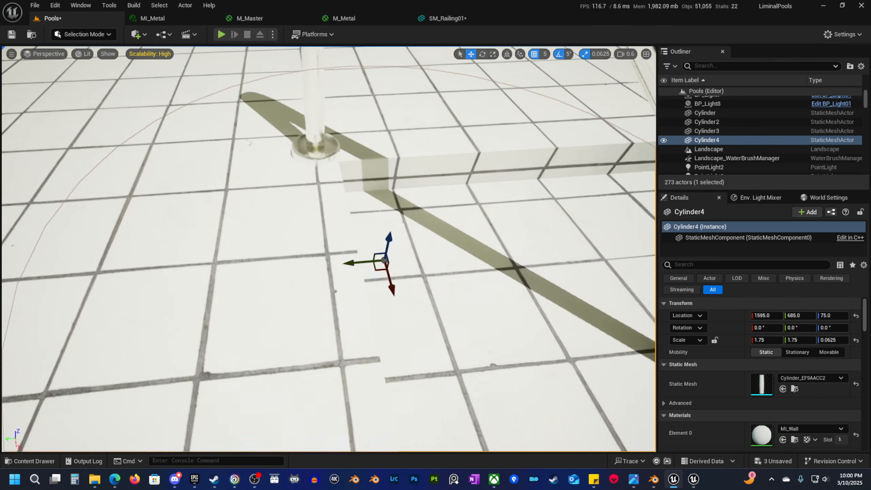
# Shift the tiled disc to X 1585, Y 695 to align it diagonally with the railing at the pool corner.
pyautogui.press('s')
pyautogui.scroll(1, 330, 249)
pyautogui.moveTo(329, 248); pyautogui.dragTo(367, 311, button='right')
pyautogui.press('w')
pyautogui.press('s')
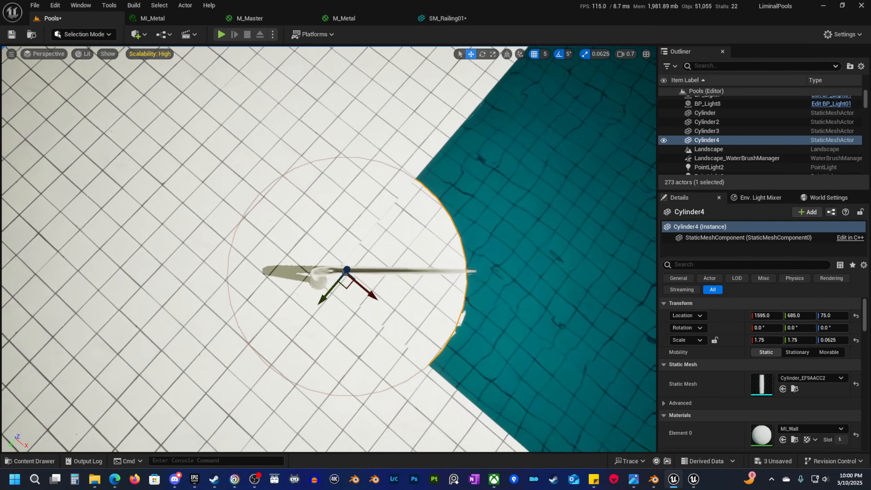
pyautogui.press('w')
pyautogui.moveTo(376, 251); pyautogui.dragTo(355, 211, button='right')
pyautogui.press('s')
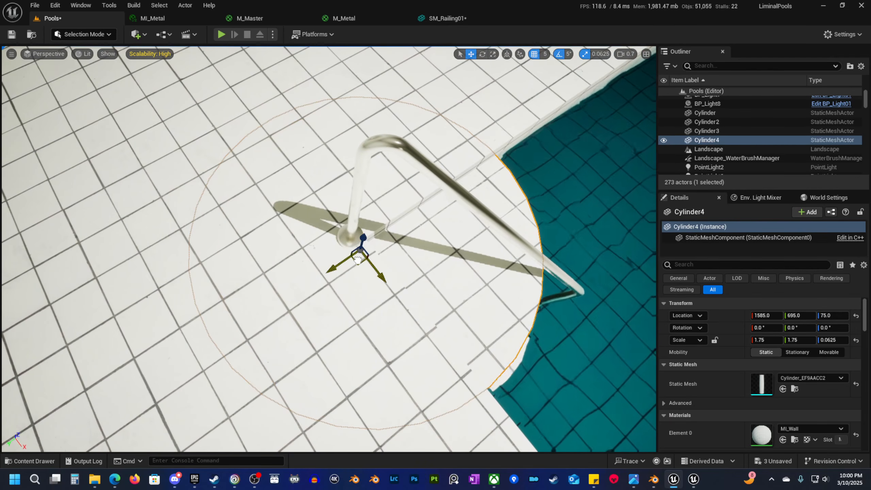
# Lower the tiled disc to Z 70 so it forms a rounded step below the pool edge.
pyautogui.press('d')
pyautogui.moveTo(361, 261); pyautogui.dragTo(283, 185, button='right')
pyautogui.press('w')
pyautogui.scroll(-1, 360, 261)
pyautogui.moveTo(306, 174); pyautogui.dragTo(306, 185)
# Try to thin the rounded step vertically with the Scale tool.
pyautogui.press('e')
pyautogui.moveTo(306, 187); pyautogui.dragTo(307, 214, button='right')
pyautogui.press('s')
pyautogui.press('r')
pyautogui.moveTo(332, 209); pyautogui.dragTo(332, 217)
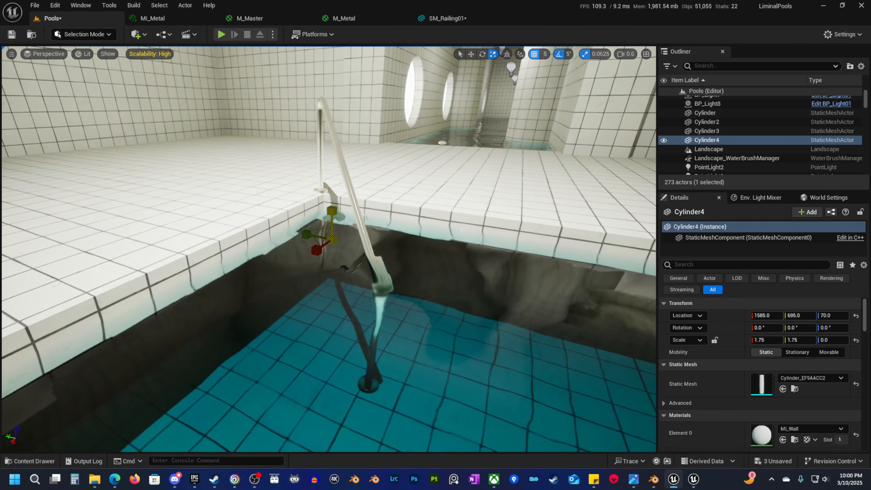
pyautogui.hotkey('ctrl', 'z')
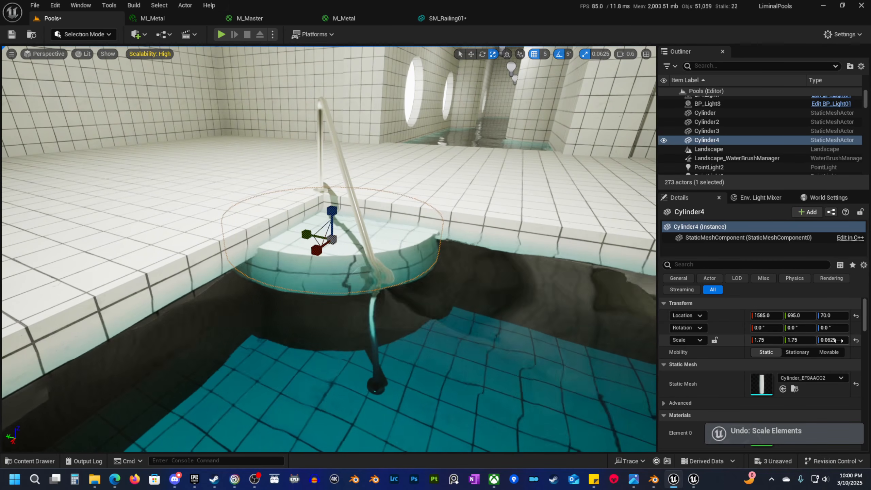
# Set the rounded step's Z scale to 0.05 and view it from beneath the water.
pyautogui.moveTo(841, 340); pyautogui.dragTo(827, 340)
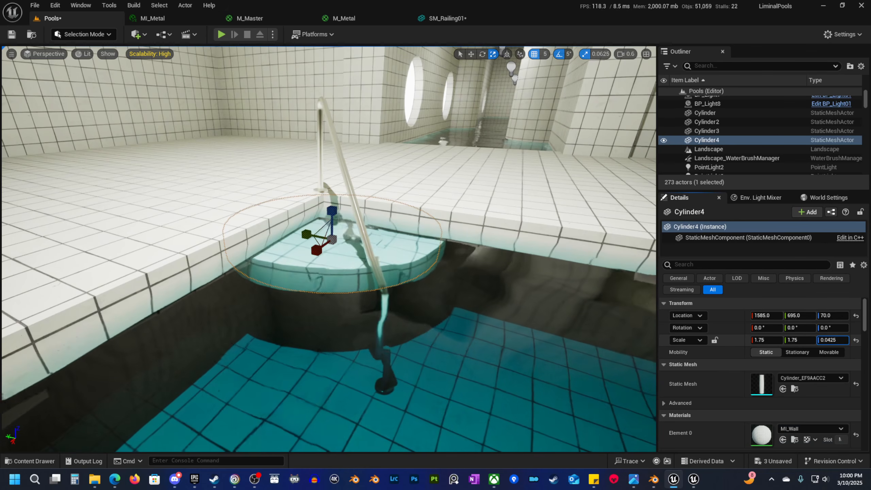
pyautogui.moveTo(828, 340); pyautogui.dragTo(837, 340)
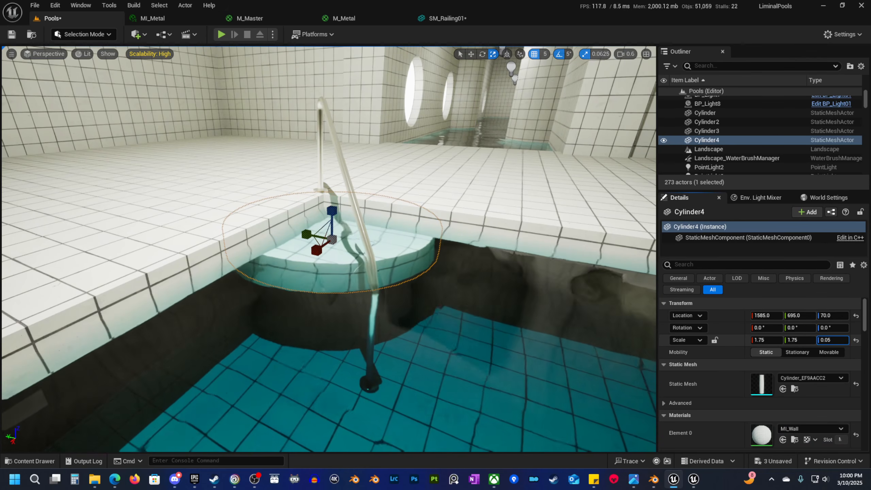
pyautogui.press('w')
pyautogui.moveTo(251, 227); pyautogui.dragTo(253, 183, button='right')
pyautogui.scroll(-2, 252, 226)
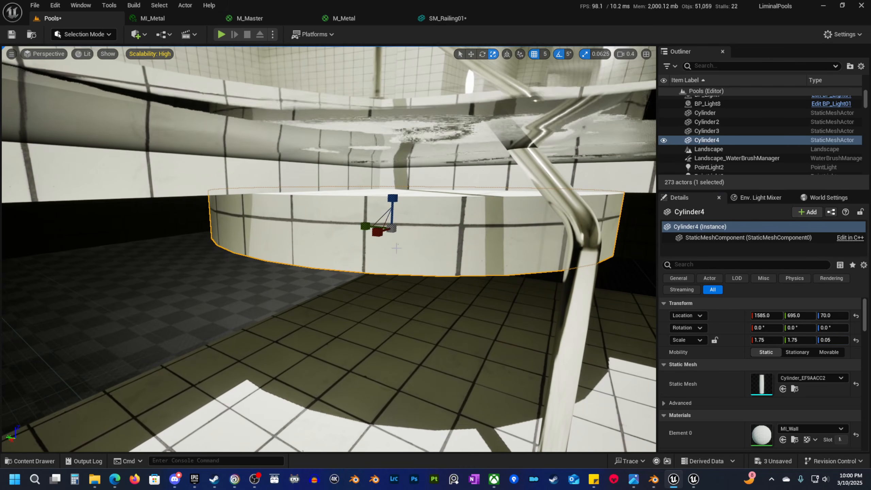
# Duplicate the rounded step down to Z 50 and widen the copy to 2.125 in X and Y.
pyautogui.press('w')
pyautogui.keyDown('alt'); pyautogui.moveTo(389, 199); pyautogui.dragTo(390, 236); pyautogui.keyUp('alt')
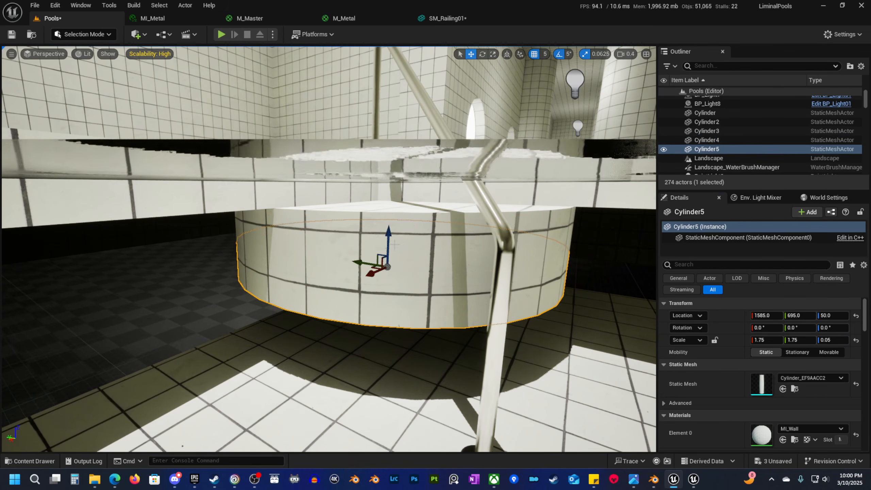
pyautogui.press('e')
pyautogui.moveTo(390, 236); pyautogui.dragTo(427, 272, button='right')
pyautogui.press('r')
pyautogui.moveTo(254, 244); pyautogui.dragTo(220, 269)
pyautogui.press('q')
# Select both rounded steps and move them back into the corner to X 1550, Y 730.
pyautogui.moveTo(240, 241); pyautogui.dragTo(237, 185, button='right')
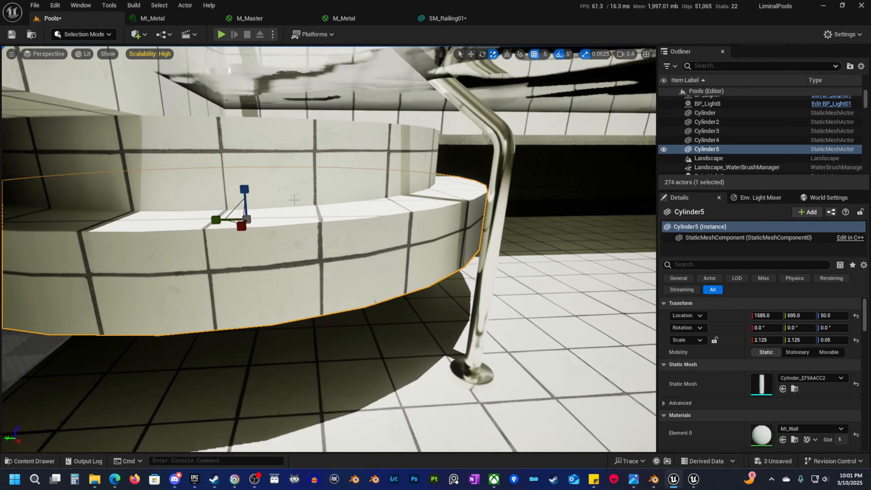
pyautogui.keyDown('shift'); pyautogui.click(292, 175); pyautogui.keyUp('shift')
pyautogui.press('e')
pyautogui.moveTo(292, 175); pyautogui.dragTo(281, 221, button='right')
pyautogui.press('w')
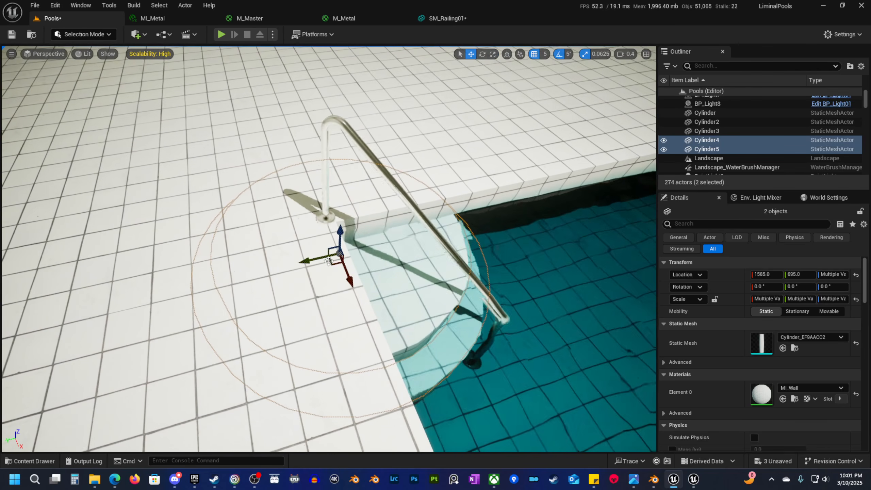
pyautogui.moveTo(307, 251); pyautogui.dragTo(283, 241)
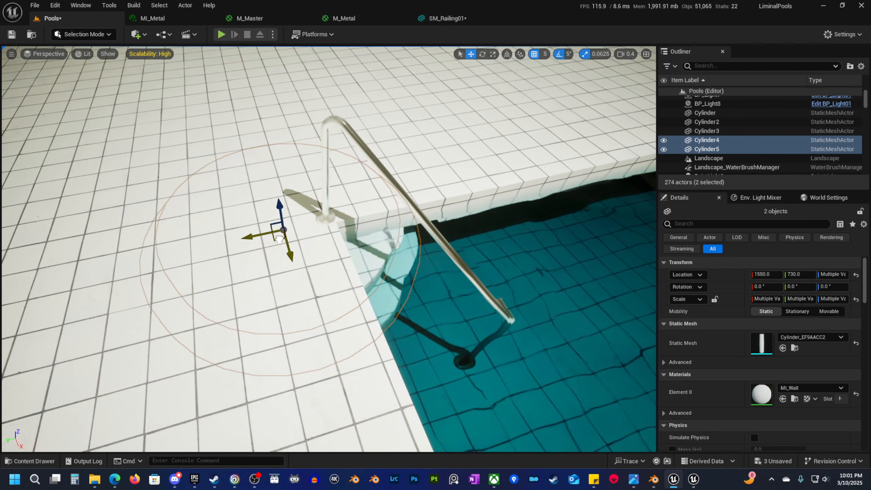
# Duplicate the lower rounded step down to Z 30 and widen the copy to 2.5625 in X and Y.
pyautogui.press('q')
pyautogui.moveTo(280, 239); pyautogui.dragTo(301, 168, button='right')
pyautogui.click(308, 172)
pyautogui.press('w')
pyautogui.keyDown('alt'); pyautogui.moveTo(293, 152); pyautogui.dragTo(295, 184); pyautogui.keyUp('alt')
pyautogui.moveTo(281, 228); pyautogui.dragTo(315, 214, button='right')
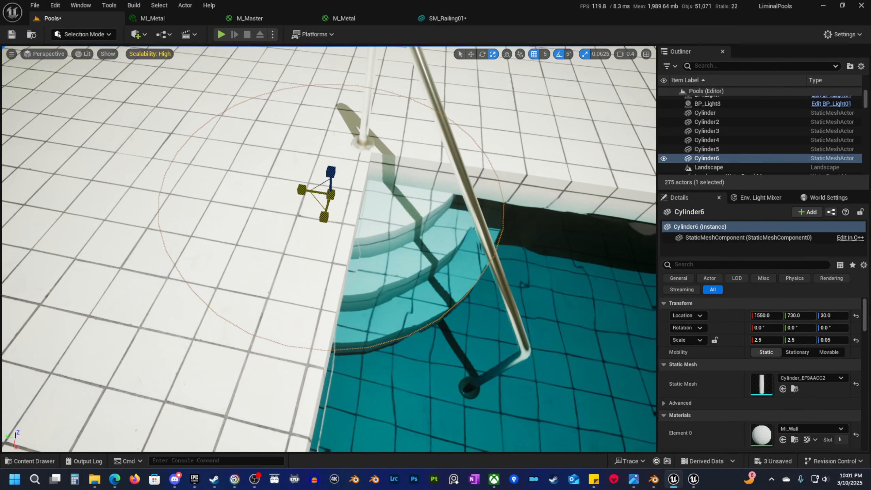
pyautogui.moveTo(347, 219); pyautogui.dragTo(338, 184, button='right')
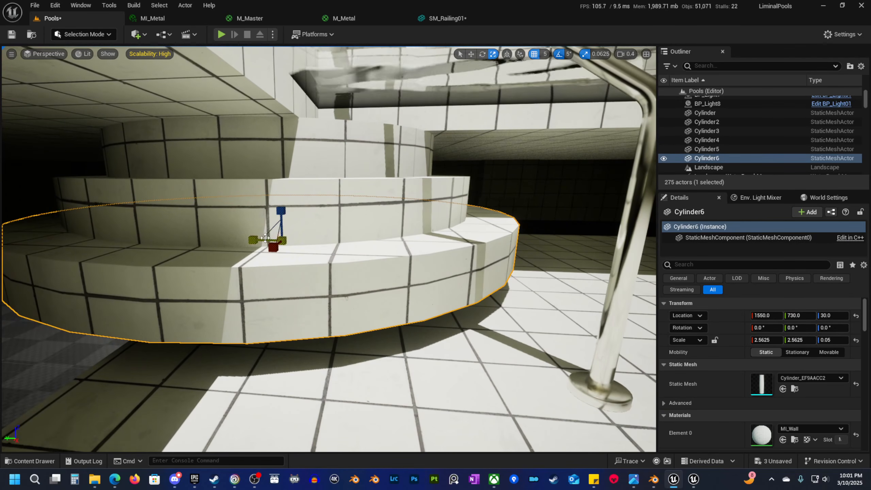
# Select all three rounded steps together and try to scale them vertically.
pyautogui.moveTo(265, 238)
pyautogui.mouseDown(button='right')
pyautogui.moveTo(260, 229)
pyautogui.moveTo(257, 242)
pyautogui.mouseUp(button='right')
pyautogui.keyDown('shift'); pyautogui.click(325, 224); pyautogui.keyUp('shift')
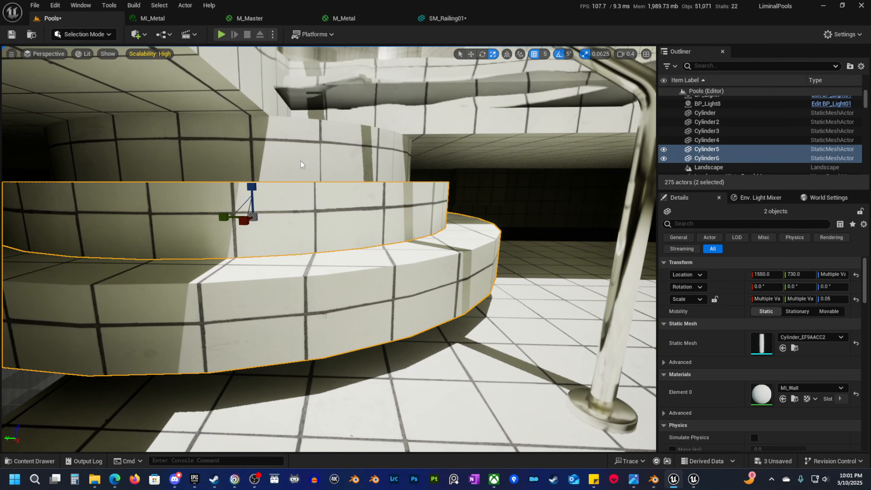
pyautogui.keyDown('shift'); pyautogui.click(309, 161); pyautogui.keyUp('shift')
pyautogui.moveTo(253, 151); pyautogui.dragTo(244, 172)
pyautogui.hotkey('ctrl', 'z')
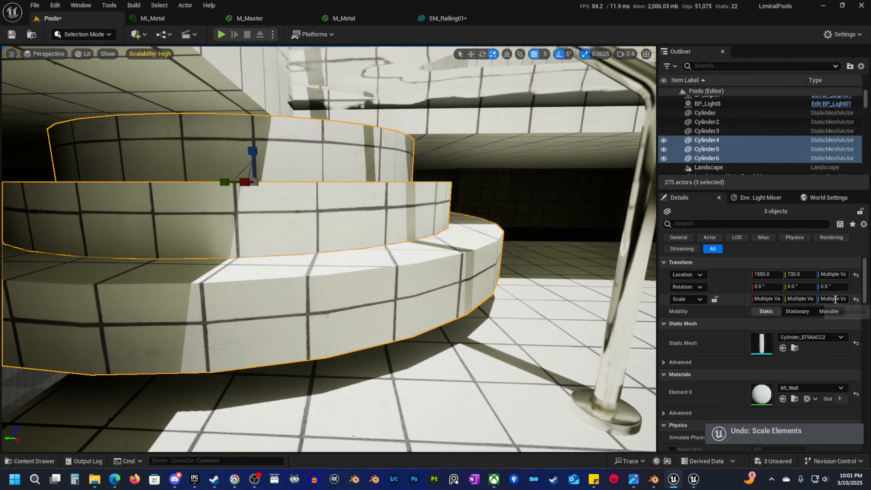
# Delete the two lower rounded steps, keeping only the top one.
pyautogui.click(327, 315)
pyautogui.press('Delete')
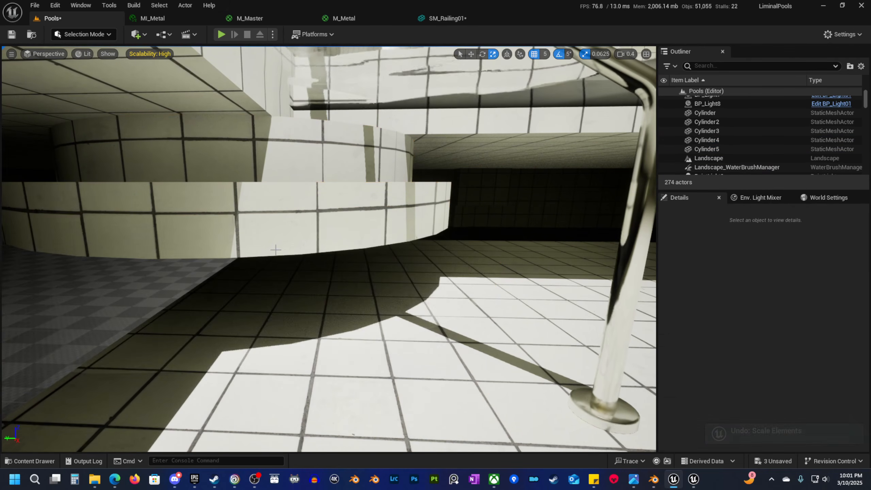
pyautogui.click(274, 248)
pyautogui.press('Delete')
# Set the remaining top step's Z scale to 0.06 and lower it to Z 65.
pyautogui.click(304, 160)
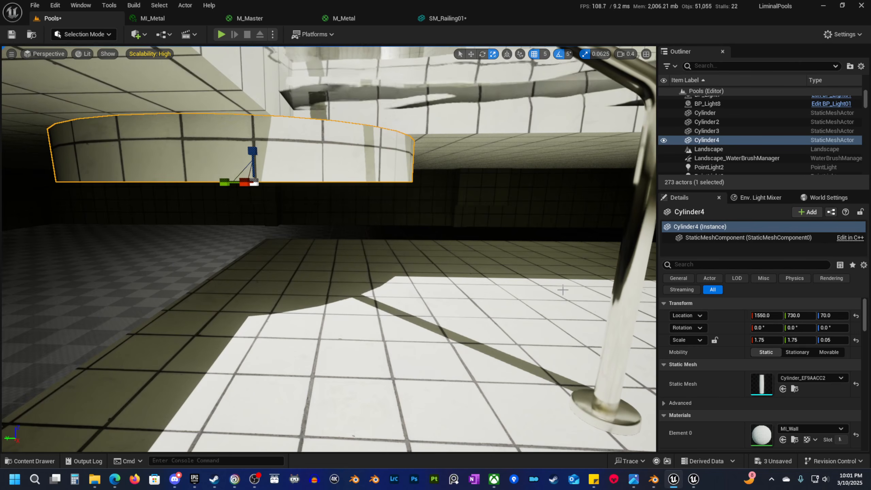
pyautogui.click(829, 340)
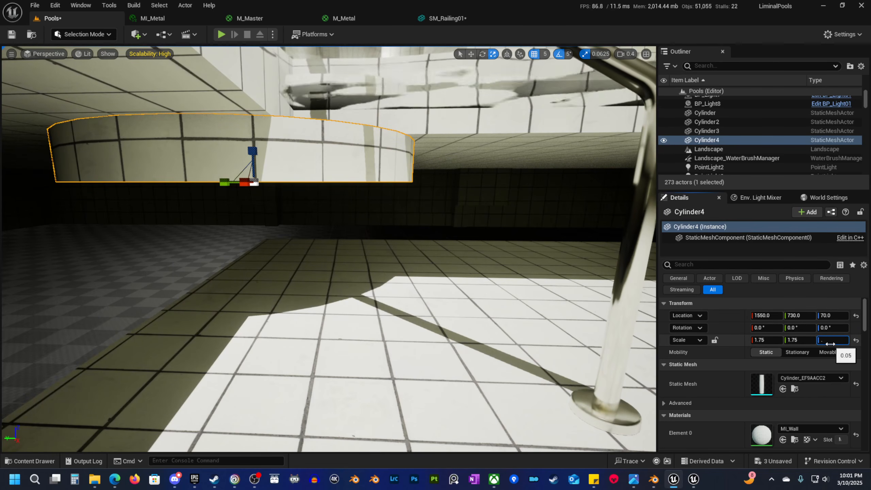
pyautogui.write('.06')
pyautogui.moveTo(383, 187); pyautogui.dragTo(378, 179, button='right')
pyautogui.press('w')
pyautogui.moveTo(268, 163); pyautogui.dragTo(268, 169)
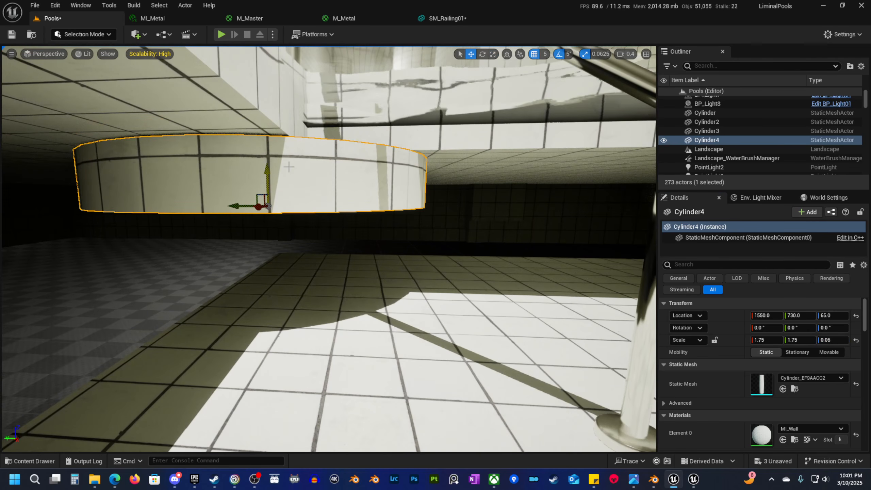
# Set position snapping to 1, duplicate the top rounded step down to Z 43, and widen the copy to 2.1875 in X and Y.
pyautogui.click(545, 54)
pyautogui.click(550, 75)
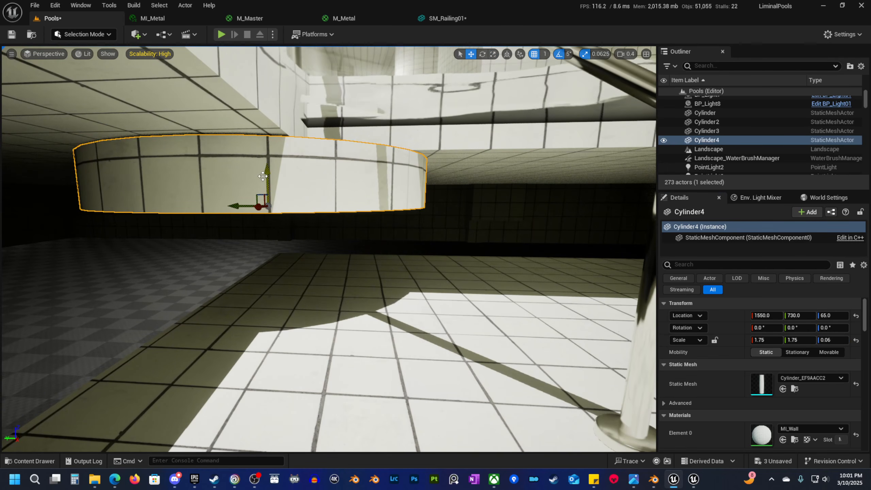
pyautogui.moveTo(270, 175); pyautogui.dragTo(276, 210)
pyautogui.scroll(2, 329, 217)
pyautogui.moveTo(328, 217); pyautogui.dragTo(309, 268, button='right')
pyautogui.press('e')
pyautogui.press('r')
pyautogui.moveTo(270, 262); pyautogui.dragTo(258, 277)
pyautogui.moveTo(342, 245)
pyautogui.mouseDown(button='right')
pyautogui.moveTo(343, 192)
pyautogui.moveTo(342, 245)
pyautogui.mouseUp(button='right')
# Duplicate the second rounded step down to Z 19 and widen the copy to 2.875 in X and Y.
pyautogui.press('w')
pyautogui.keyDown('alt'); pyautogui.moveTo(381, 157); pyautogui.dragTo(388, 200); pyautogui.keyUp('alt')
pyautogui.moveTo(436, 206); pyautogui.dragTo(432, 261, button='right')
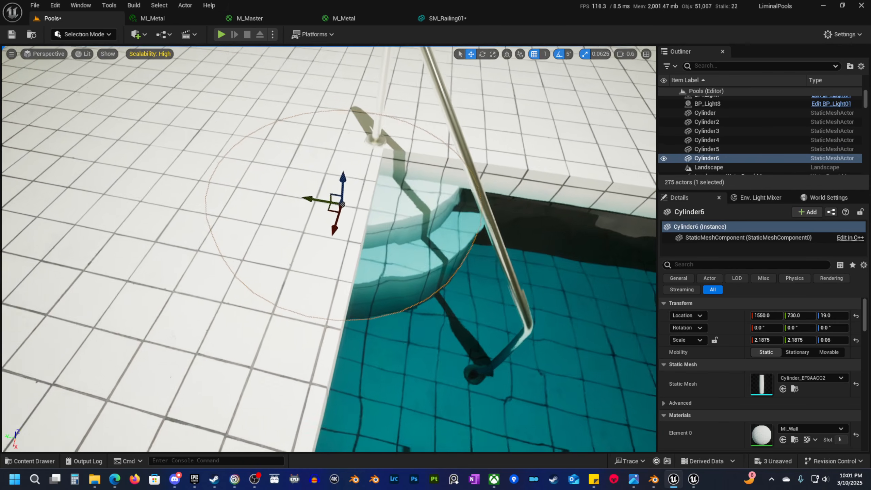
pyautogui.press('r')
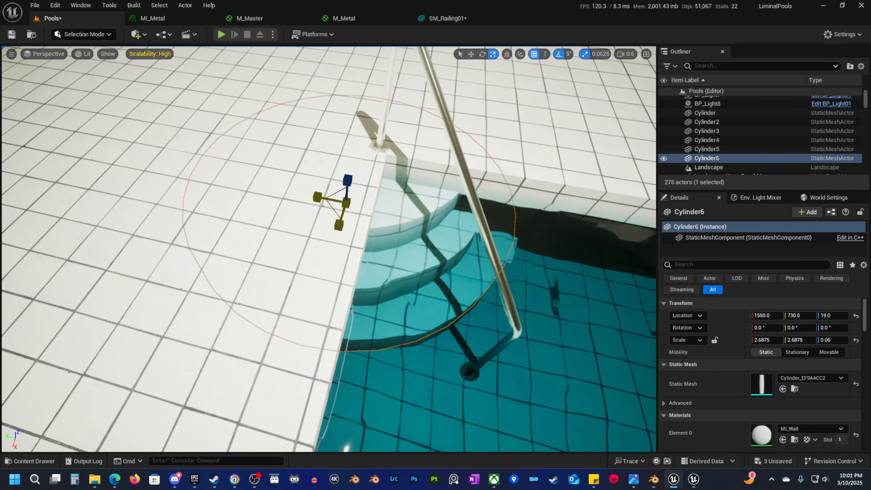
pyautogui.moveTo(379, 234); pyautogui.dragTo(371, 173, button='right')
# Select all three rounded steps together and move them to X 1562, Y 722 at the pool corner.
pyautogui.scroll(-2, 379, 233)
pyautogui.keyDown('shift'); pyautogui.click(309, 199); pyautogui.keyUp('shift')
pyautogui.keyDown('shift'); pyautogui.click(282, 151); pyautogui.keyUp('shift')
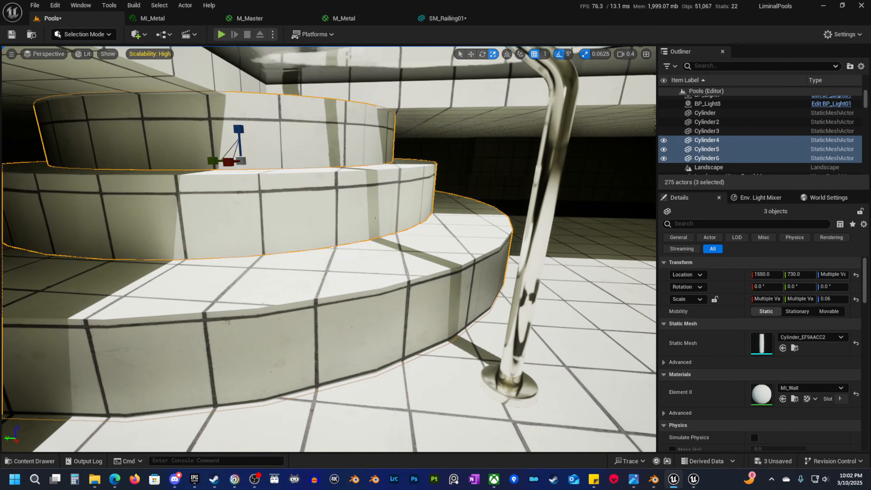
pyautogui.moveTo(282, 151); pyautogui.dragTo(280, 213, button='right')
pyautogui.press('w')
pyautogui.moveTo(221, 115); pyautogui.dragTo(237, 124)
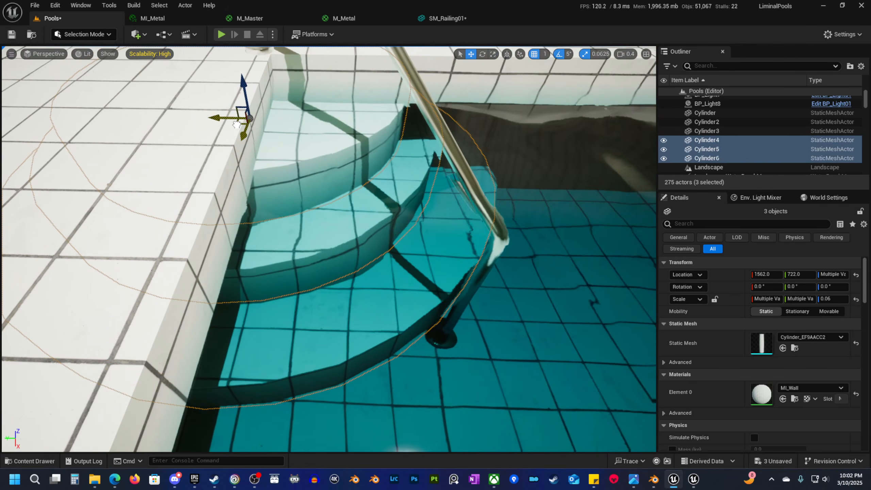
# Lengthen the corner railing beyond the rounded steps by setting its X scale to 1.4375.
pyautogui.moveTo(319, 167); pyautogui.dragTo(201, 166, button='right')
pyautogui.scroll(3, 320, 166)
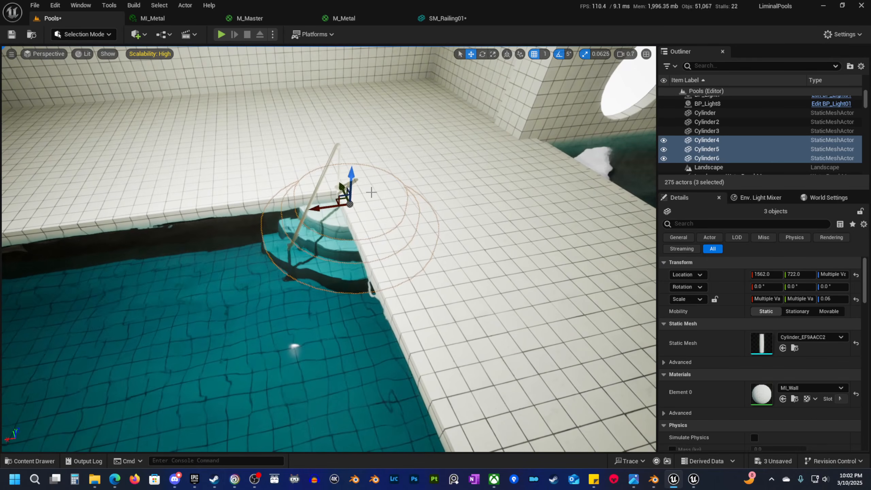
pyautogui.press('g')
pyautogui.moveTo(371, 192); pyautogui.dragTo(257, 173, button='right')
pyautogui.scroll(-1, 372, 193)
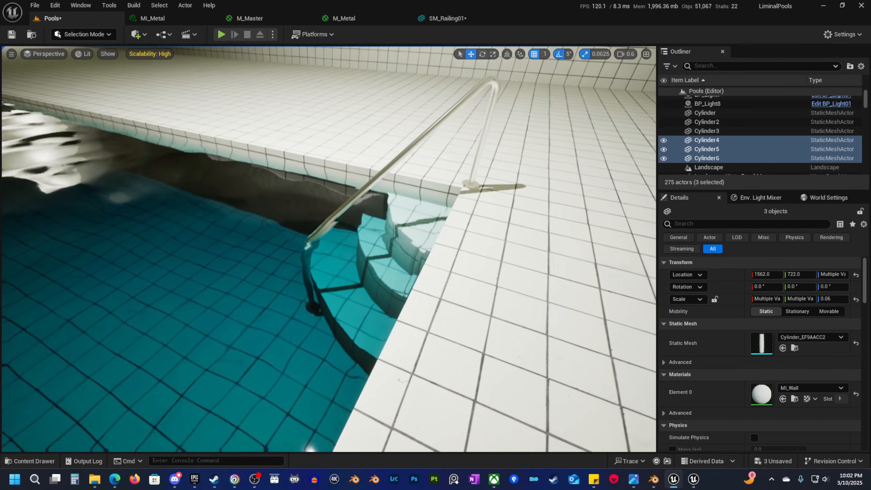
pyautogui.moveTo(444, 107); pyautogui.dragTo(446, 117, button='right')
pyautogui.press('g')
pyautogui.click(447, 112)
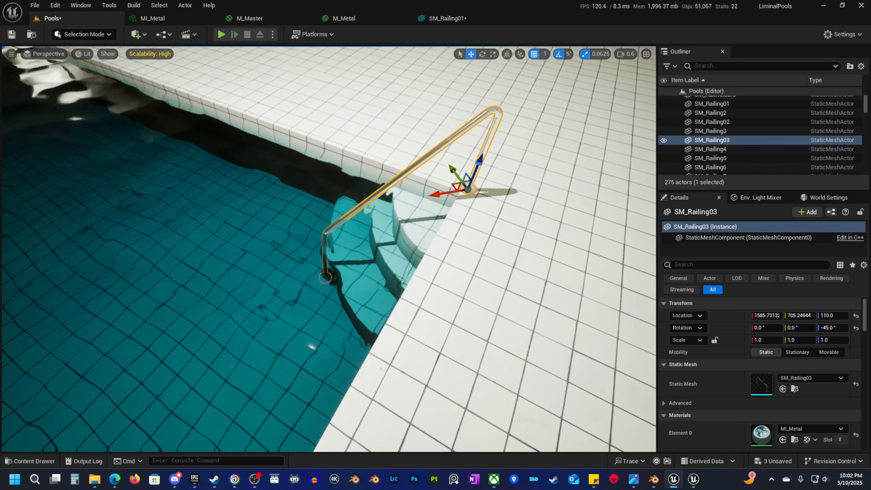
pyautogui.moveTo(439, 196); pyautogui.dragTo(406, 204)
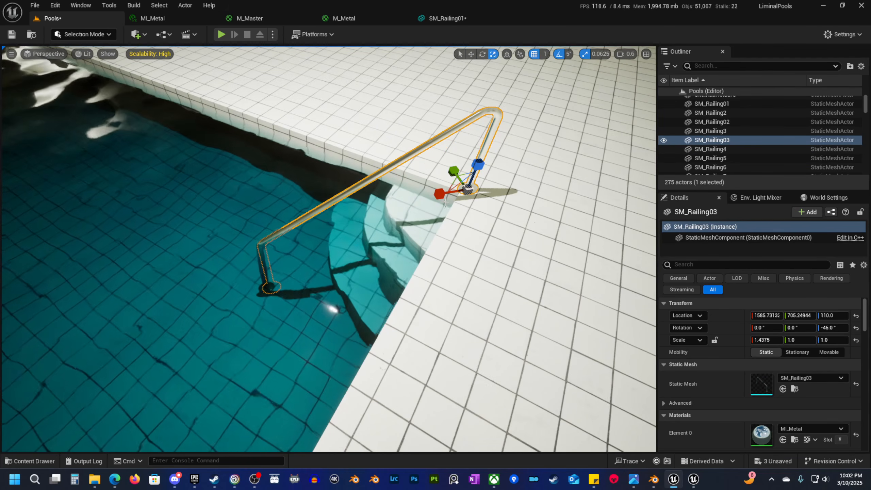
# Select all three rounded steps together for repositioning against the pool corner.
pyautogui.press('w')
pyautogui.moveTo(407, 200); pyautogui.dragTo(408, 148, button='right')
pyautogui.scroll(-2, 408, 199)
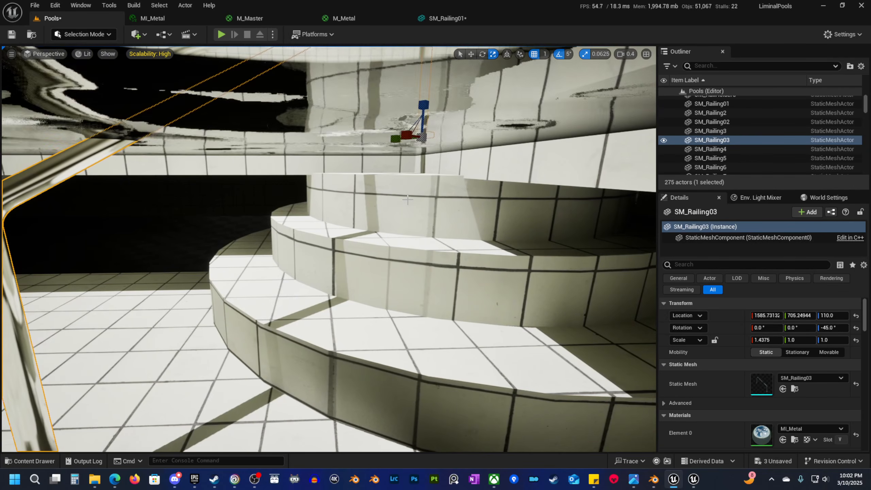
pyautogui.click(414, 201)
pyautogui.keyDown('ctrl'); pyautogui.click(415, 277); pyautogui.keyUp('ctrl')
pyautogui.keyDown('ctrl'); pyautogui.click(412, 343); pyautogui.keyUp('ctrl')
pyautogui.moveTo(411, 343); pyautogui.dragTo(412, 374, button='right')
pyautogui.press('s')
pyautogui.scroll(2, 412, 343)
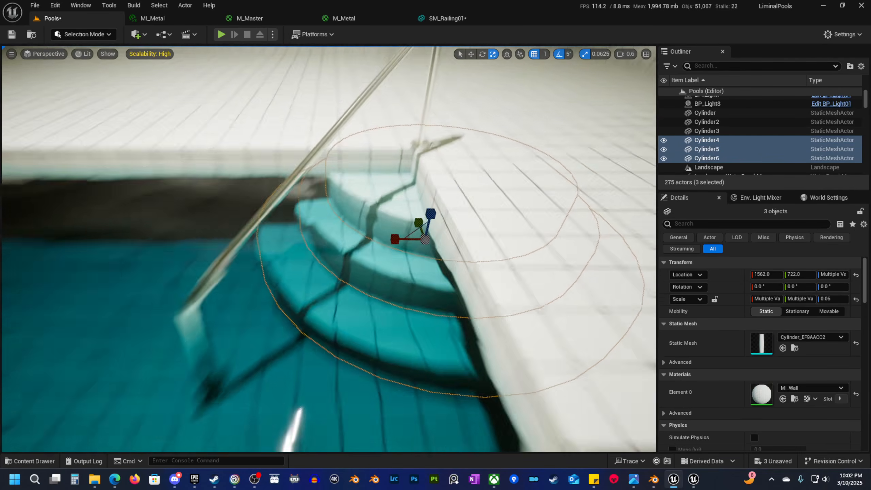
pyautogui.moveTo(365, 290); pyautogui.dragTo(261, 218, button='right')
pyautogui.press('w')
# Move the lowest rounded step by itself to X 1590, Y 689.
pyautogui.click(334, 269)
pyautogui.press('s')
pyautogui.press('w')
pyautogui.scroll(-1, 261, 218)
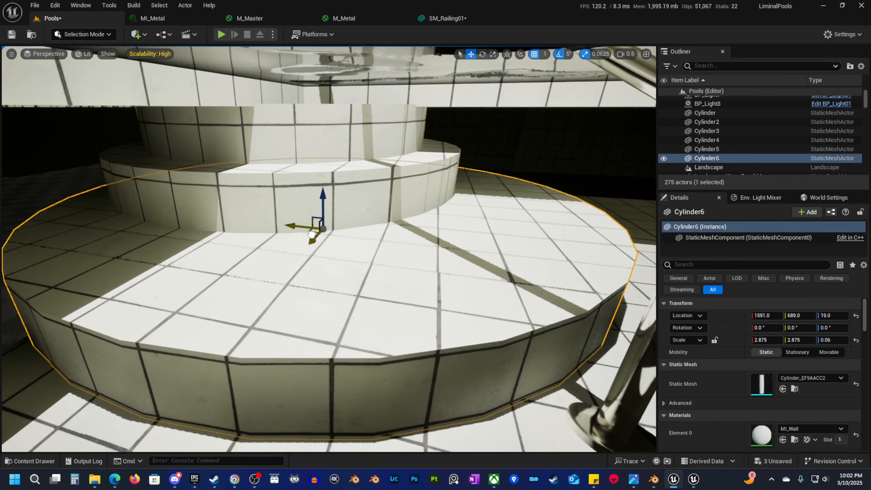
pyautogui.press('s')
pyautogui.moveTo(353, 245)
pyautogui.mouseDown(button='right')
pyautogui.moveTo(364, 250)
pyautogui.moveTo(343, 275)
pyautogui.moveTo(357, 278)
pyautogui.moveTo(347, 271)
pyautogui.moveTo(367, 250)
pyautogui.moveTo(365, 216)
pyautogui.moveTo(368, 251)
pyautogui.moveTo(364, 240)
pyautogui.mouseUp(button='right')
pyautogui.scroll(1, 352, 245)
pyautogui.press('w')
pyautogui.press('w')
pyautogui.scroll(-1, 365, 216)
# Move the middle rounded step to about X 1592, Y 694.
pyautogui.click(365, 216)
pyautogui.press('s')
pyautogui.moveTo(262, 242); pyautogui.dragTo(289, 272)
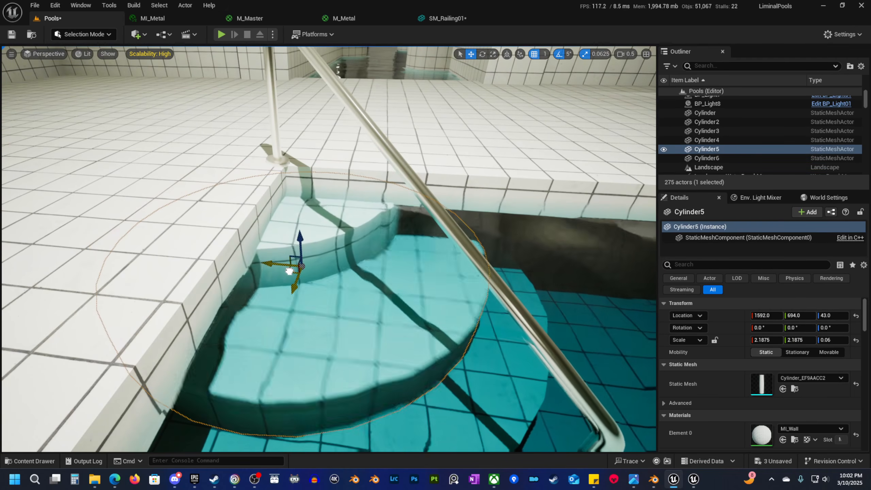
pyautogui.press('d')
pyautogui.moveTo(315, 252); pyautogui.dragTo(338, 268, button='right')
pyautogui.press('w')
pyautogui.scroll(-1, 331, 264)
# Move the top rounded step to about X 1583, Y 710 at the pool corner.
pyautogui.click(391, 270)
pyautogui.press('s')
pyautogui.moveTo(391, 270)
pyautogui.mouseDown(button='right')
pyautogui.moveTo(392, 291)
pyautogui.moveTo(393, 272)
pyautogui.mouseUp(button='right')
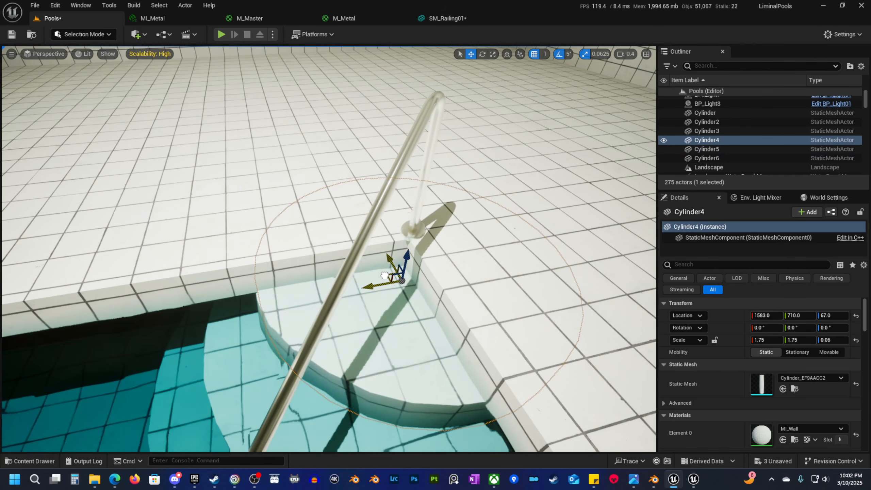
pyautogui.moveTo(388, 281)
pyautogui.mouseDown(button='right')
pyautogui.moveTo(384, 307)
pyautogui.moveTo(388, 282)
pyautogui.mouseUp(button='right')
pyautogui.press('w')
pyautogui.press('s')
# Realign the middle rounded step to about X 1593, Y 692 and the lowest one to X 1595, Y 688.
pyautogui.click(352, 318)
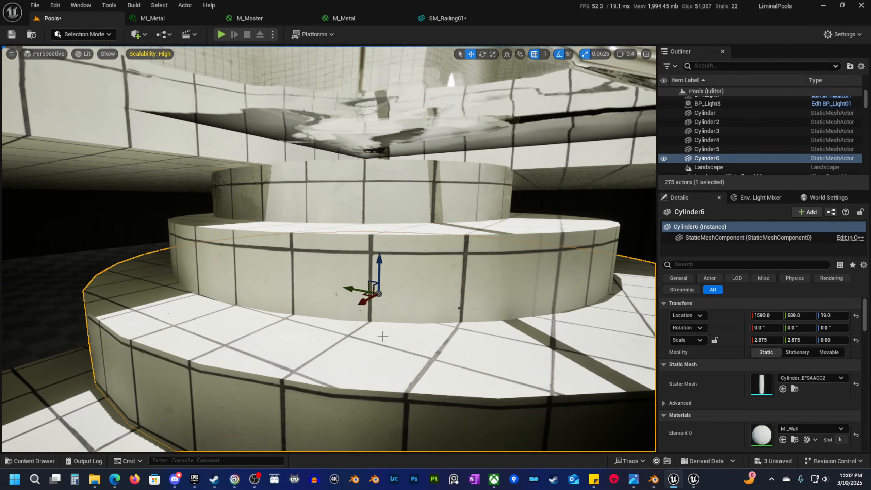
pyautogui.moveTo(351, 319); pyautogui.dragTo(351, 318, button='right')
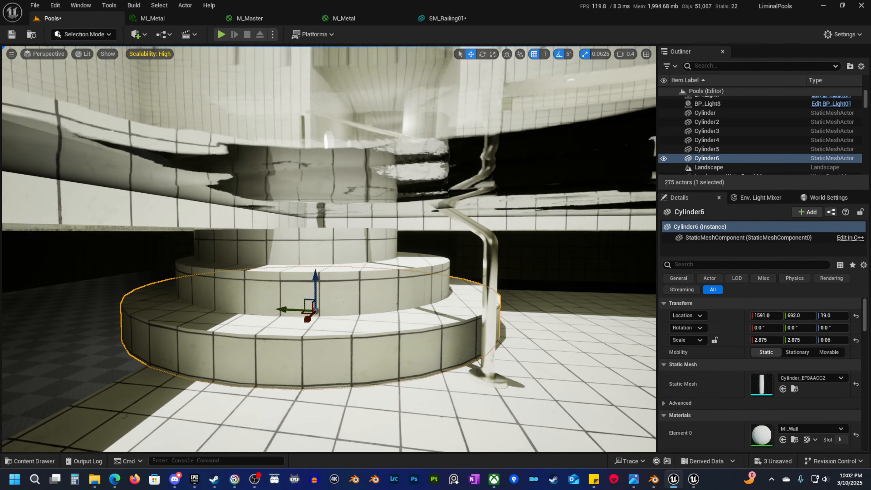
pyautogui.click(280, 286)
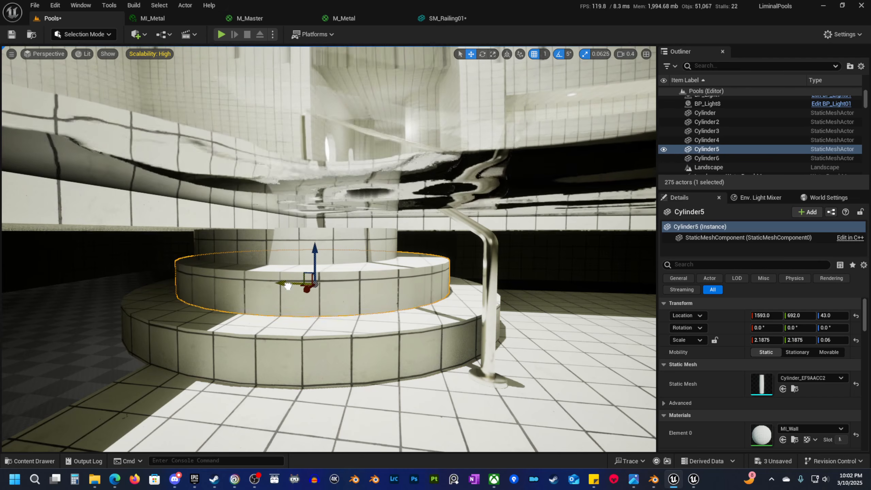
pyautogui.moveTo(309, 285); pyautogui.dragTo(406, 198, button='right')
pyautogui.click(407, 198)
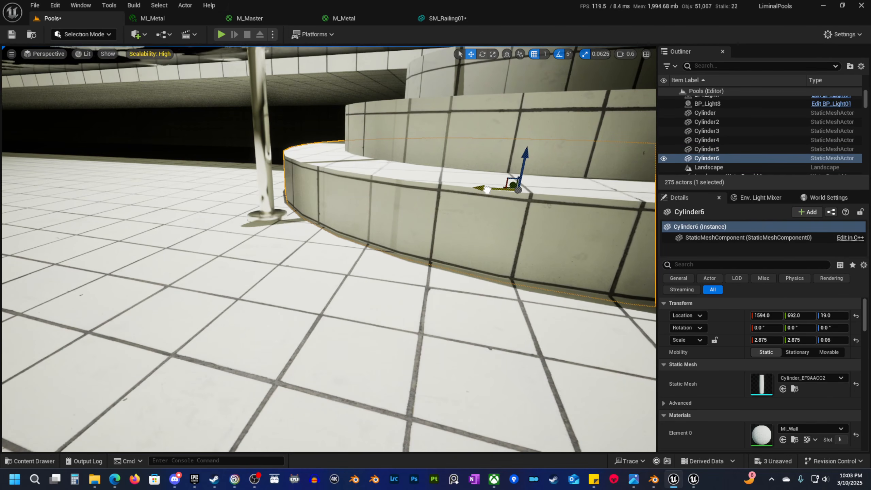
pyautogui.moveTo(486, 189); pyautogui.dragTo(428, 218, button='right')
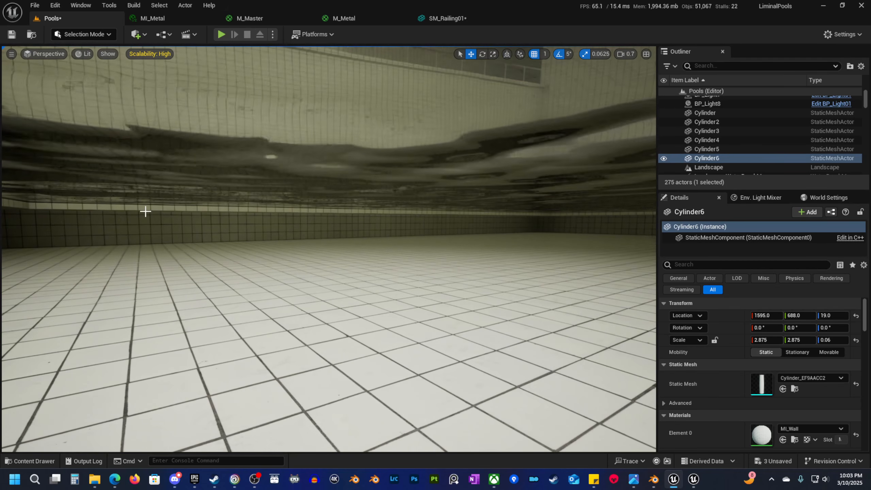
# Duplicate the tiled wall behind the pool's far edge and place the copy at X 1589, Y -250.
pyautogui.click(135, 228)
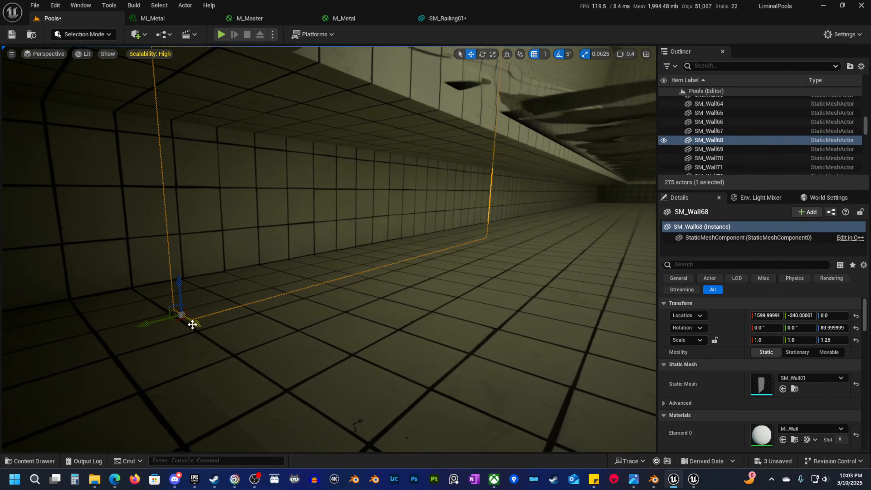
pyautogui.keyDown('alt'); pyautogui.moveTo(192, 324); pyautogui.dragTo(323, 344); pyautogui.keyUp('alt')
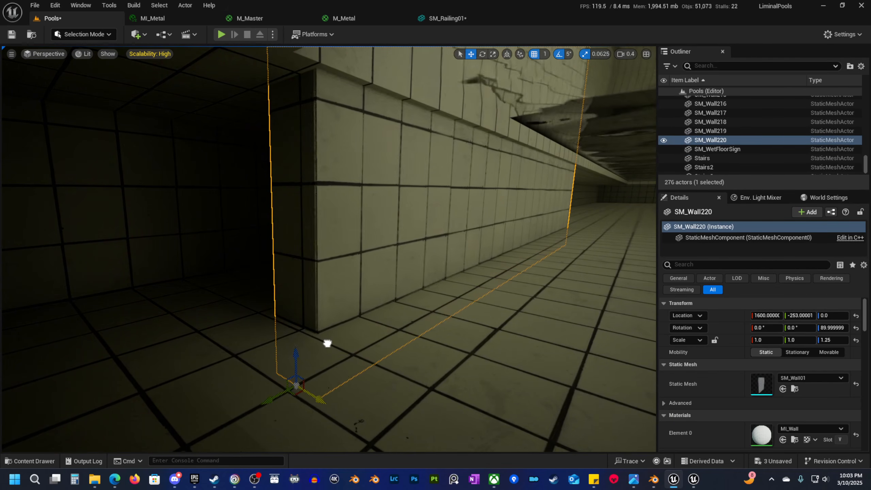
pyautogui.moveTo(356, 314); pyautogui.dragTo(291, 313, button='right')
pyautogui.moveTo(291, 343); pyautogui.dragTo(272, 343)
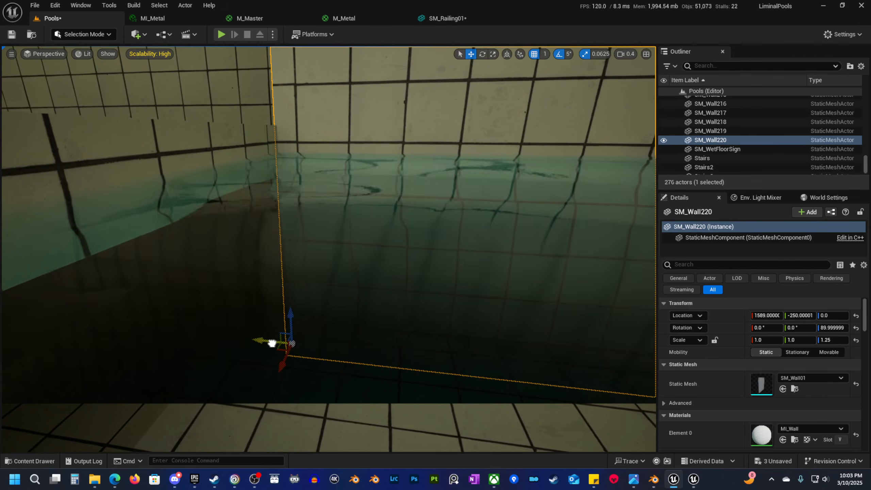
pyautogui.moveTo(346, 323)
pyautogui.mouseDown(button='right')
pyautogui.moveTo(346, 306)
pyautogui.moveTo(353, 309)
pyautogui.mouseUp(button='right')
# Shorten the copied wall below the pool edge to a Z scale of 0.25.
pyautogui.press('r')
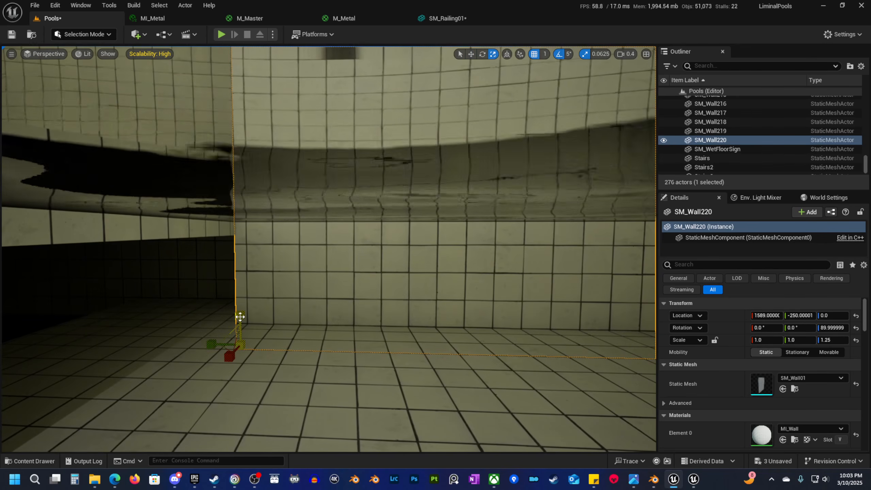
pyautogui.moveTo(240, 317); pyautogui.dragTo(240, 333)
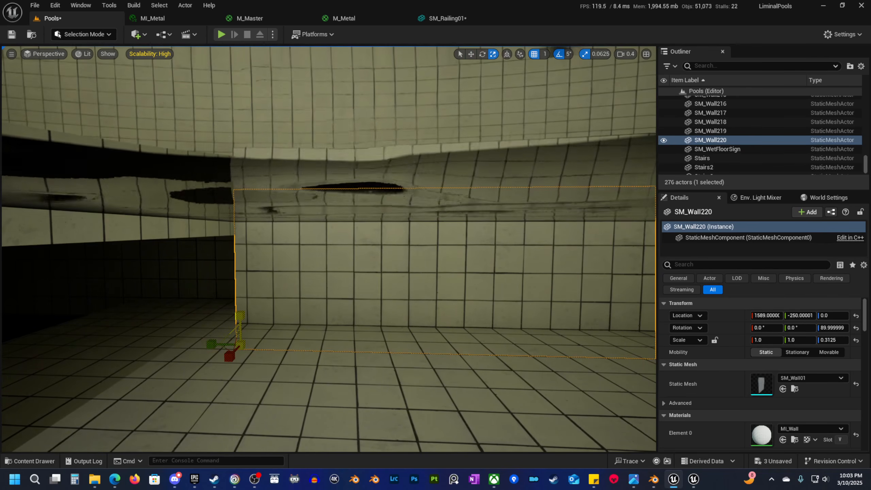
pyautogui.moveTo(241, 320); pyautogui.dragTo(250, 326, button='right')
pyautogui.scroll(1, 240, 319)
pyautogui.scroll(1, 280, 281)
pyautogui.moveTo(280, 280); pyautogui.dragTo(279, 280, button='right')
# Duplicate the low wall along the pool's far edge to X 1989.
pyautogui.press('w')
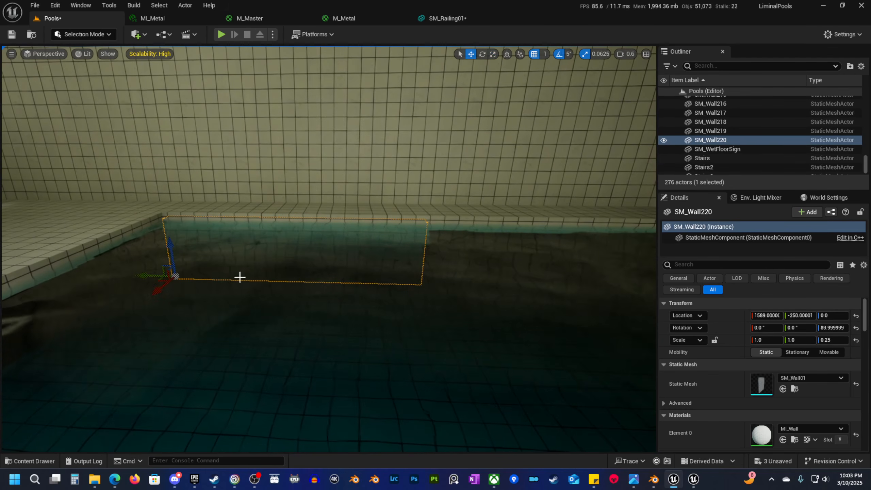
pyautogui.keyDown('alt'); pyautogui.moveTo(148, 278); pyautogui.dragTo(372, 305); pyautogui.keyUp('alt')
pyautogui.moveTo(372, 305); pyautogui.dragTo(391, 292, button='right')
pyautogui.scroll(-4, 371, 306)
pyautogui.moveTo(266, 274); pyautogui.dragTo(180, 274, button='right')
pyautogui.scroll(1, 253, 311)
pyautogui.scroll(3, 235, 308)
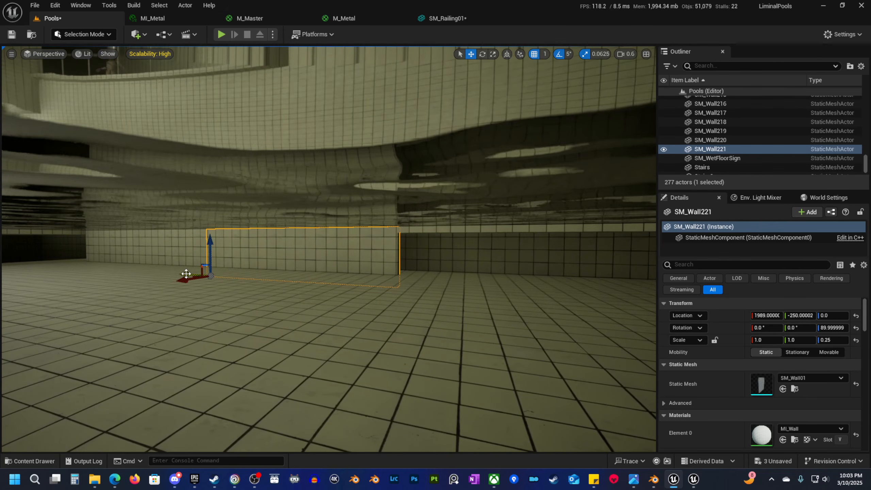
# Duplicate the low wall again along the same edge and align the copy at X 2389.
pyautogui.keyDown('alt'); pyautogui.moveTo(186, 273); pyautogui.dragTo(395, 288); pyautogui.keyUp('alt')
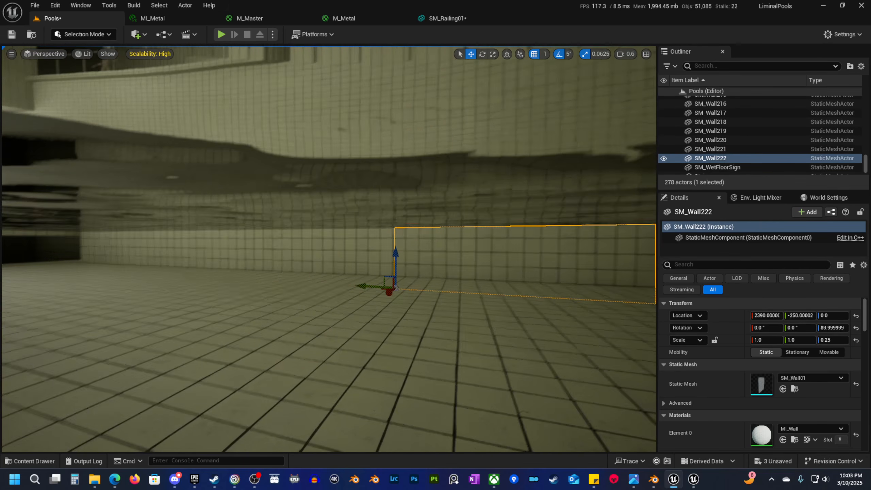
pyautogui.moveTo(396, 289); pyautogui.dragTo(413, 281, button='right')
pyautogui.scroll(-2, 308, 321)
pyautogui.moveTo(307, 321); pyautogui.dragTo(327, 327, button='right')
pyautogui.click(326, 327)
pyautogui.hotkey('ctrl', 'z')
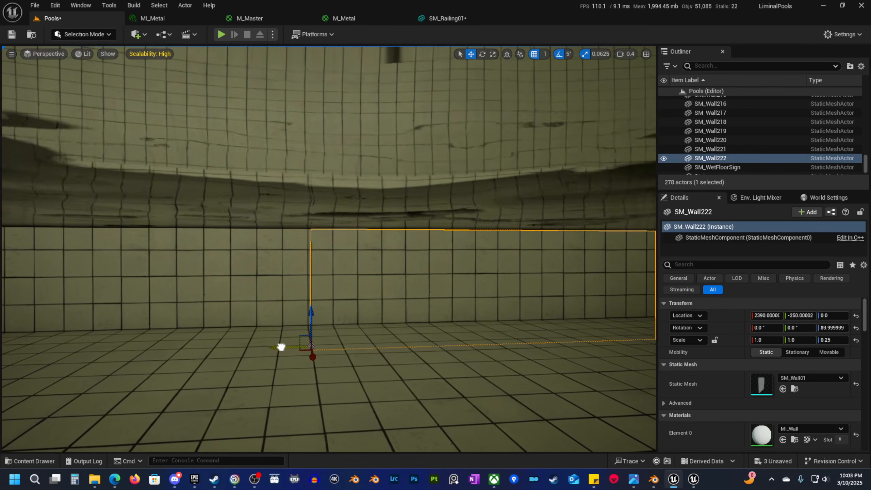
pyautogui.moveTo(281, 347); pyautogui.dragTo(280, 346)
pyautogui.moveTo(280, 346); pyautogui.dragTo(285, 346, button='right')
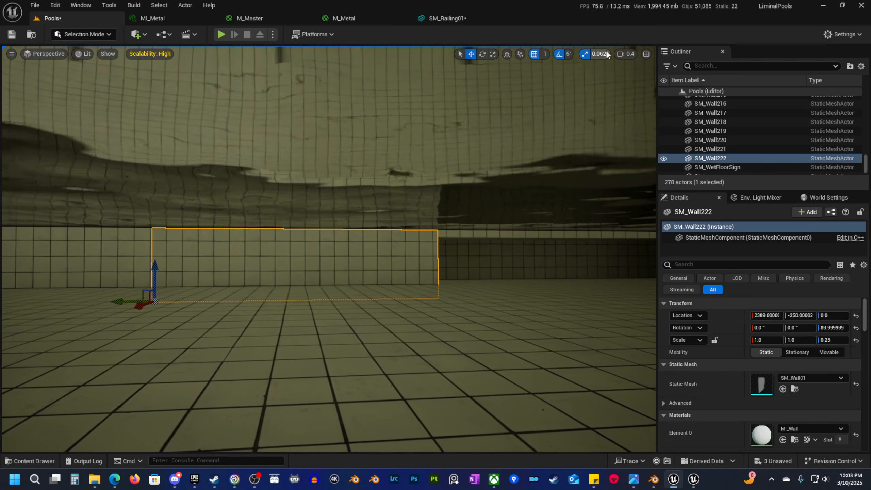
# Set position snapping to 10 and duplicate the low wall along the same edge to X 2789.
pyautogui.click(545, 54)
pyautogui.click(554, 101)
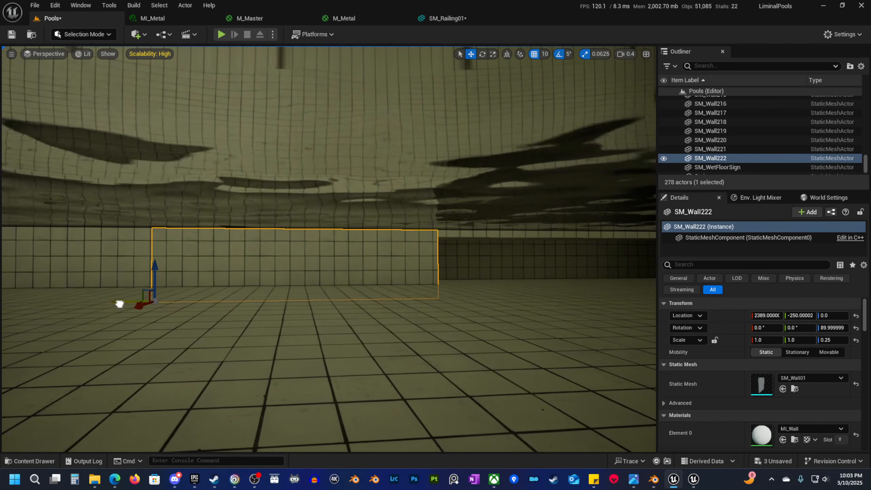
pyautogui.keyDown('alt'); pyautogui.moveTo(119, 303); pyautogui.dragTo(407, 301); pyautogui.keyUp('alt')
pyautogui.moveTo(406, 302); pyautogui.dragTo(409, 301, button='right')
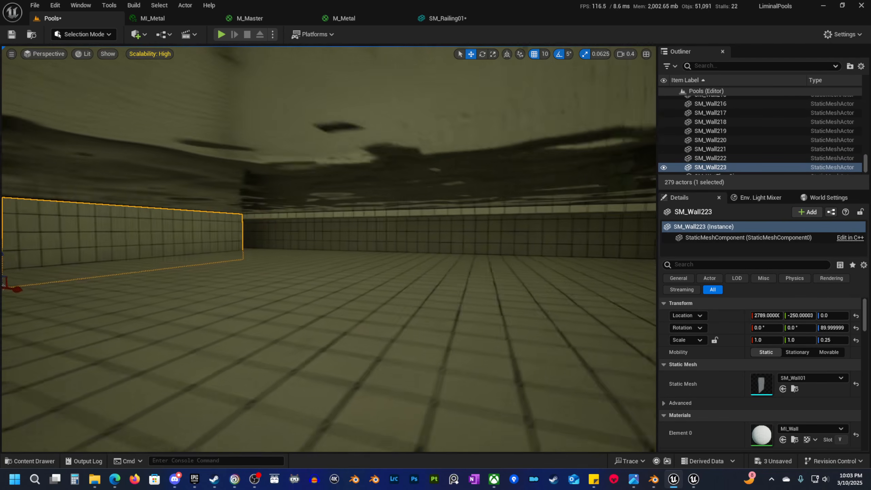
pyautogui.moveTo(177, 282); pyautogui.dragTo(177, 282, button='right')
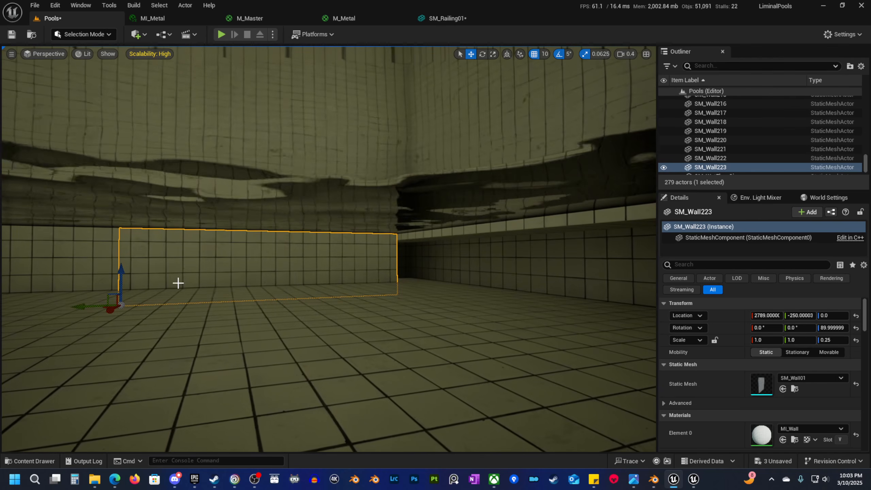
# Select the four low walls and duplicate them across the pool to the edge beside the rounded steps.
pyautogui.keyDown('shift'); pyautogui.click(76, 275); pyautogui.keyUp('shift')
pyautogui.moveTo(77, 275); pyautogui.dragTo(76, 275, button='right')
pyautogui.keyDown('shift'); pyautogui.click(251, 231); pyautogui.keyUp('shift')
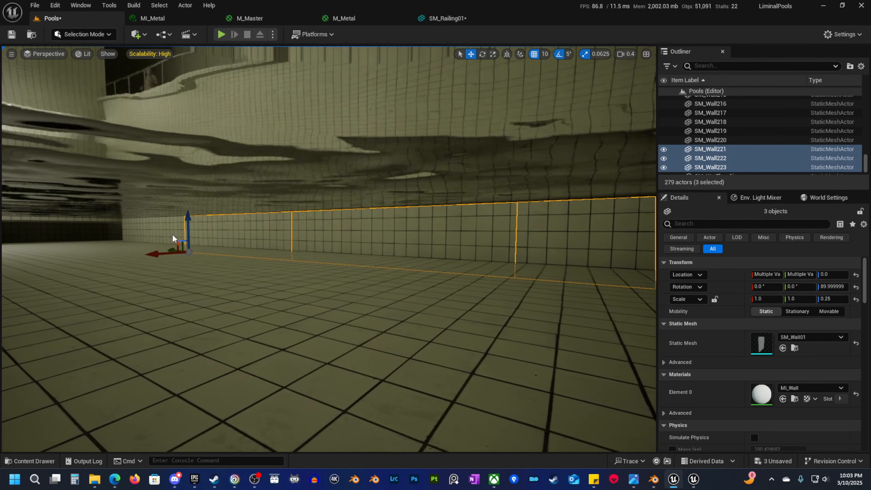
pyautogui.keyDown('shift'); pyautogui.click(172, 238); pyautogui.keyUp('shift')
pyautogui.moveTo(173, 239); pyautogui.dragTo(339, 215, button='right')
pyautogui.keyDown('alt'); pyautogui.moveTo(389, 223); pyautogui.dragTo(42, 343); pyautogui.keyUp('alt')
pyautogui.moveTo(293, 255); pyautogui.dragTo(293, 255, button='right')
pyautogui.moveTo(272, 318); pyautogui.dragTo(549, 252)
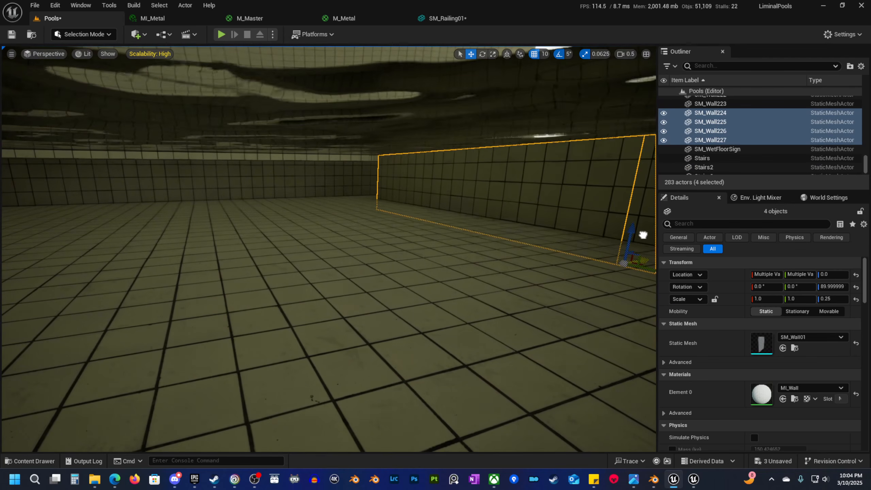
pyautogui.moveTo(549, 253)
pyautogui.mouseDown(button='right')
pyautogui.moveTo(590, 253)
pyautogui.moveTo(576, 249)
pyautogui.moveTo(549, 266)
pyautogui.mouseUp(button='right')
pyautogui.scroll(1, 576, 249)
pyautogui.moveTo(229, 219); pyautogui.dragTo(260, 227, button='right')
pyautogui.scroll(-2, 261, 226)
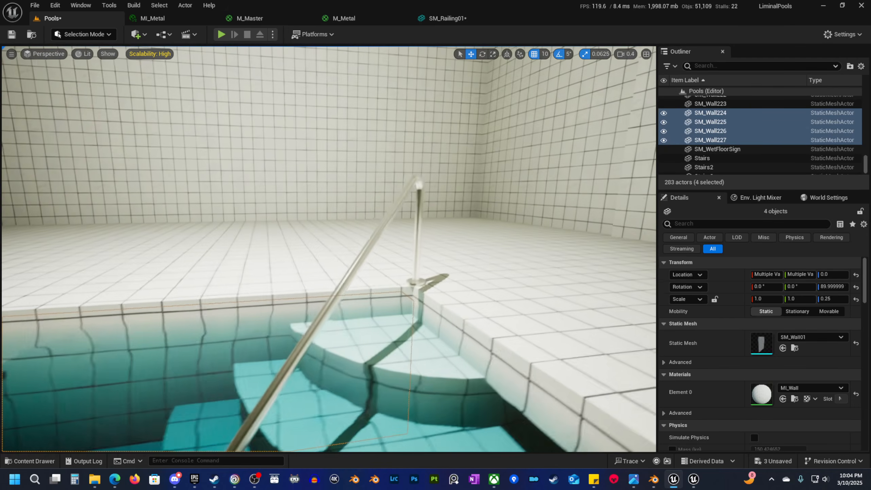
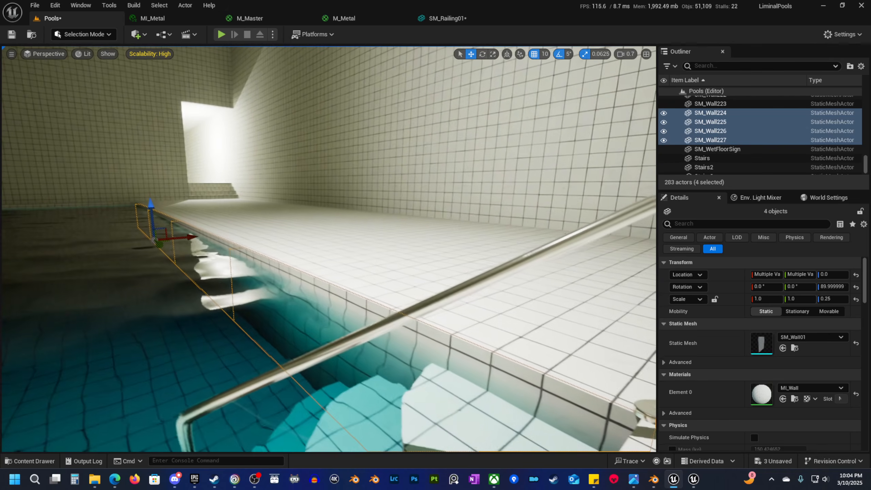
# Select the fifteen floor slabs that form the deck around the pool and raise them together.
pyautogui.click(371, 284)
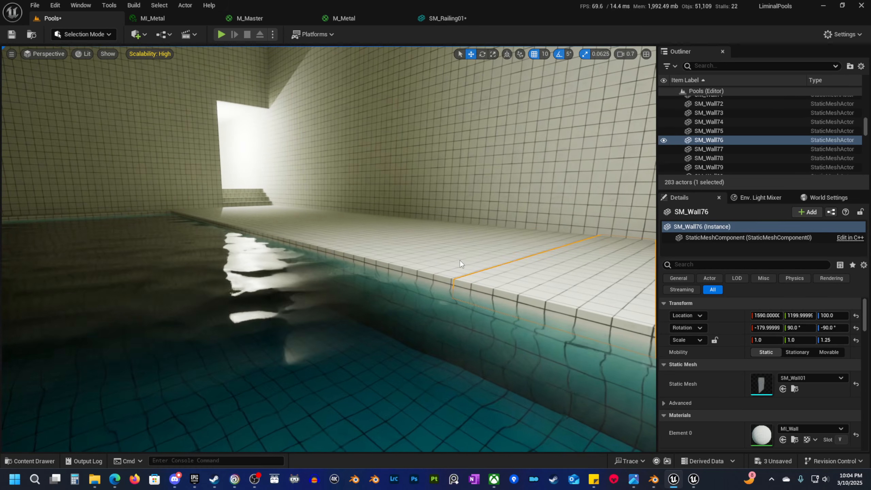
pyautogui.keyDown('shift'); pyautogui.click(461, 261); pyautogui.keyUp('shift')
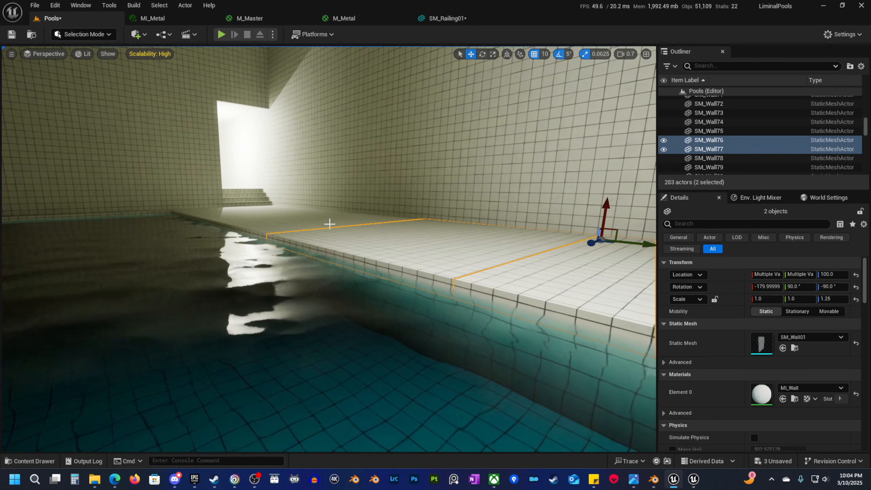
pyautogui.keyDown('shift'); pyautogui.click(329, 223); pyautogui.keyUp('shift')
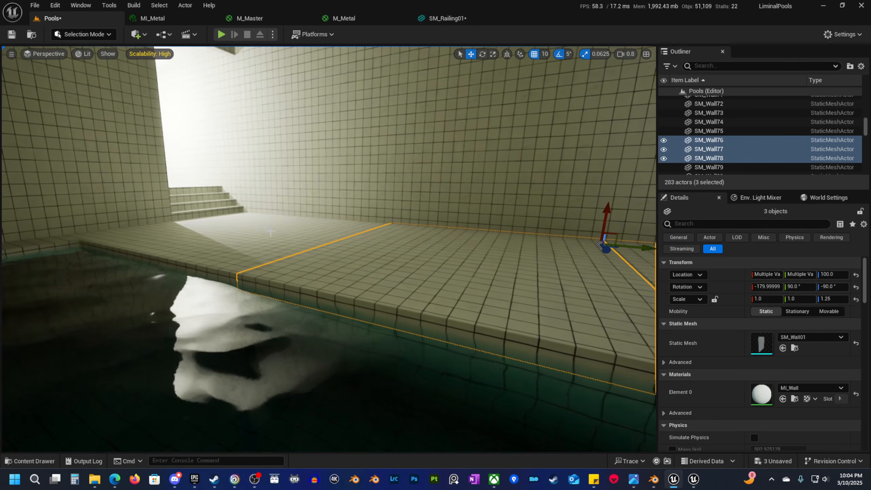
pyautogui.keyDown('shift'); pyautogui.click(271, 232); pyautogui.keyUp('shift')
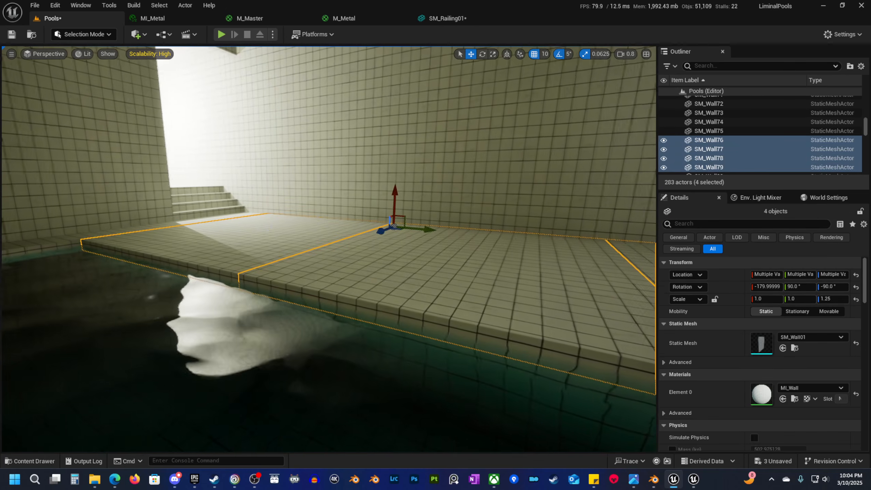
pyautogui.keyDown('shift'); pyautogui.click(255, 238); pyautogui.keyUp('shift')
pyautogui.moveTo(322, 253); pyautogui.dragTo(281, 253, button='right')
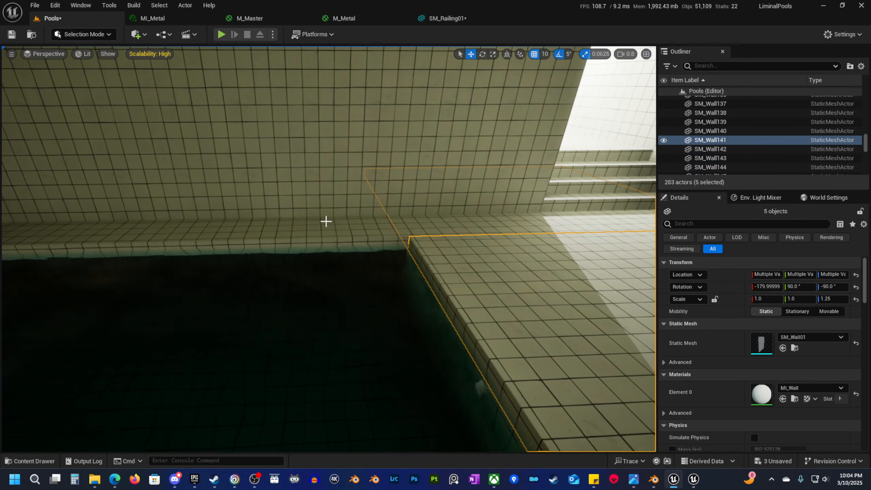
pyautogui.keyDown('shift'); pyautogui.click(325, 221); pyautogui.keyUp('shift')
pyautogui.moveTo(326, 221); pyautogui.dragTo(308, 223, button='right')
pyautogui.keyDown('shift'); pyautogui.click(285, 169); pyautogui.keyUp('shift')
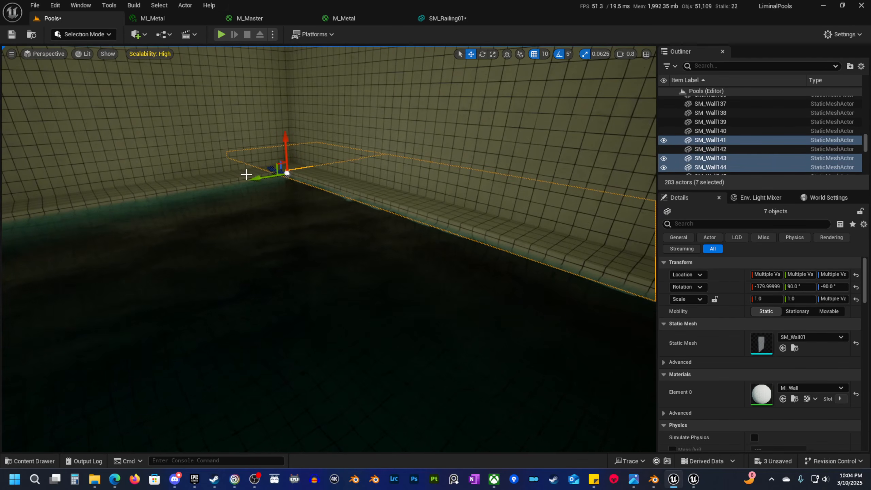
pyautogui.keyDown('shift'); pyautogui.click(247, 176); pyautogui.keyUp('shift')
pyautogui.moveTo(286, 177); pyautogui.dragTo(212, 175, button='right')
pyautogui.keyDown('shift'); pyautogui.click(454, 170); pyautogui.keyUp('shift')
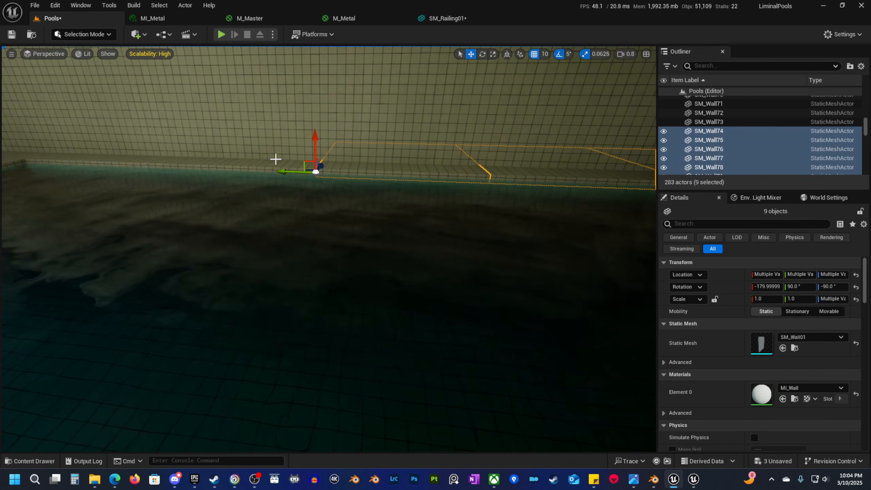
pyautogui.keyDown('shift'); pyautogui.click(276, 160); pyautogui.keyUp('shift')
pyautogui.moveTo(276, 159); pyautogui.dragTo(206, 148, button='right')
pyautogui.keyDown('ctrl'); pyautogui.click(394, 178); pyautogui.keyUp('ctrl')
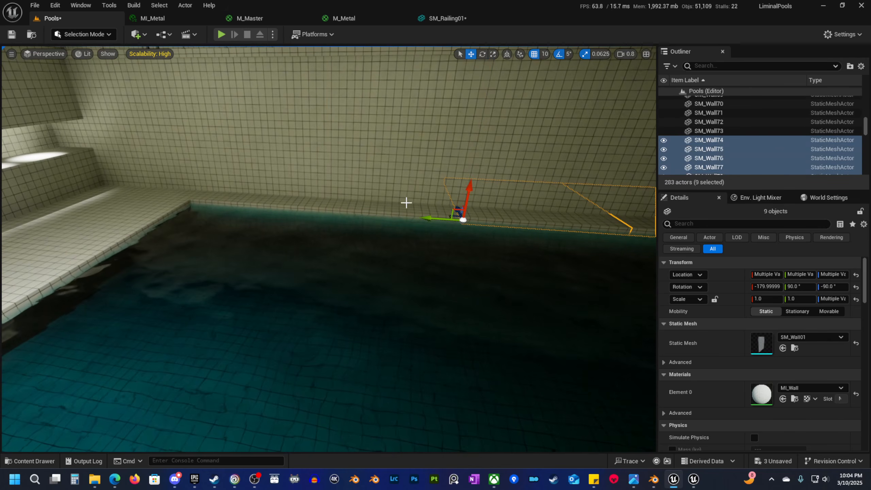
pyautogui.keyDown('ctrl'); pyautogui.click(392, 209); pyautogui.keyUp('ctrl')
pyautogui.keyDown('ctrl'); pyautogui.click(281, 201); pyautogui.keyUp('ctrl')
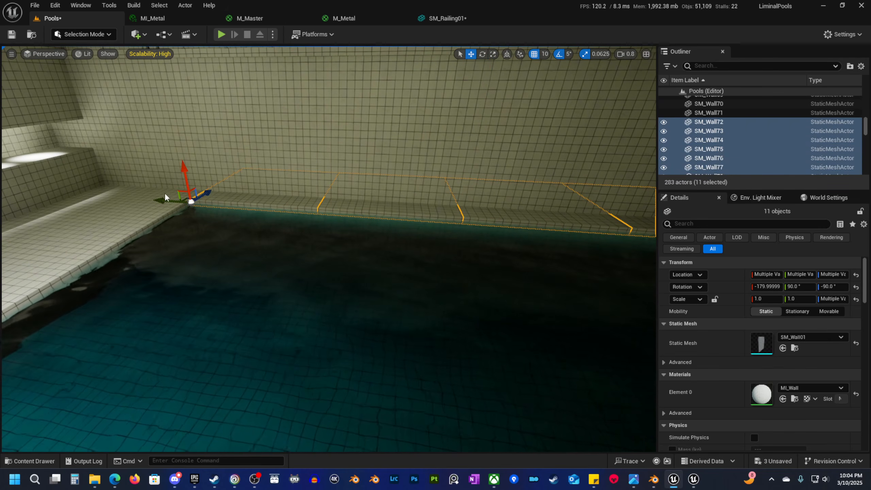
pyautogui.keyDown('ctrl'); pyautogui.click(76, 213); pyautogui.keyUp('ctrl')
pyautogui.moveTo(76, 213); pyautogui.dragTo(13, 213, button='right')
pyautogui.keyDown('ctrl'); pyautogui.click(367, 204); pyautogui.keyUp('ctrl')
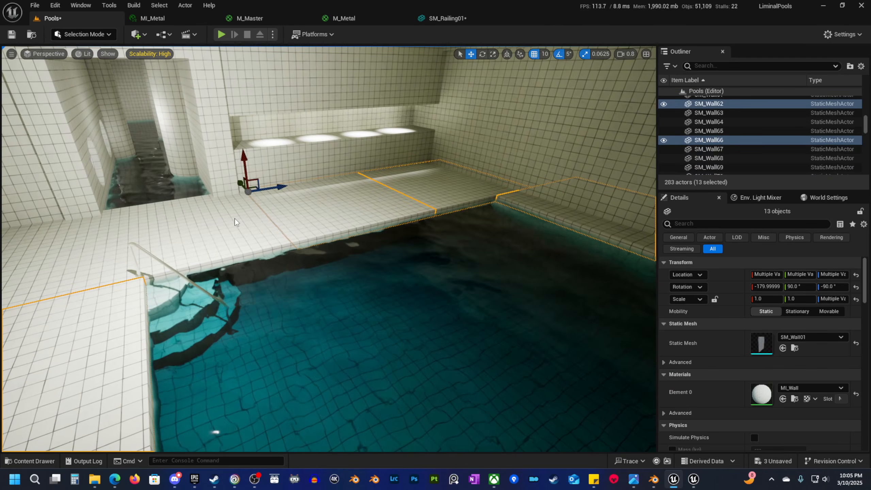
pyautogui.keyDown('ctrl'); pyautogui.click(161, 223); pyautogui.keyUp('ctrl')
pyautogui.moveTo(161, 223); pyautogui.dragTo(89, 223, button='right')
pyautogui.keyDown('ctrl'); pyautogui.click(259, 213); pyautogui.keyUp('ctrl')
pyautogui.moveTo(259, 213); pyautogui.dragTo(191, 213, button='right')
pyautogui.moveTo(431, 178)
pyautogui.mouseDown(button='right')
pyautogui.moveTo(381, 178)
pyautogui.moveTo(431, 177)
pyautogui.mouseUp(button='right')
pyautogui.press('s')
pyautogui.moveTo(440, 178); pyautogui.dragTo(443, 167)
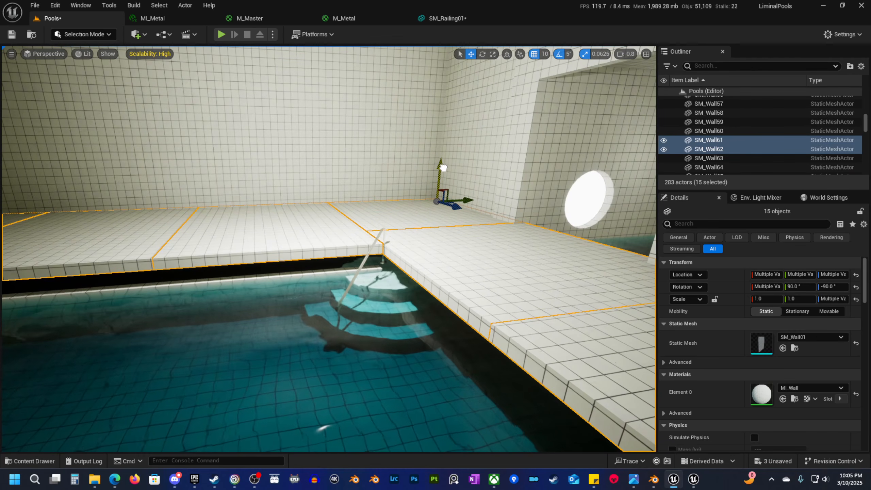
# Select the eight low underwater walls along the pool's two long edges and set their vertical scale to 0.375.
pyautogui.moveTo(454, 190)
pyautogui.mouseDown(button='right')
pyautogui.moveTo(481, 183)
pyautogui.moveTo(467, 189)
pyautogui.moveTo(464, 181)
pyautogui.mouseUp(button='right')
pyautogui.scroll(1, 480, 183)
pyautogui.scroll(-2, 464, 182)
pyautogui.click(360, 216)
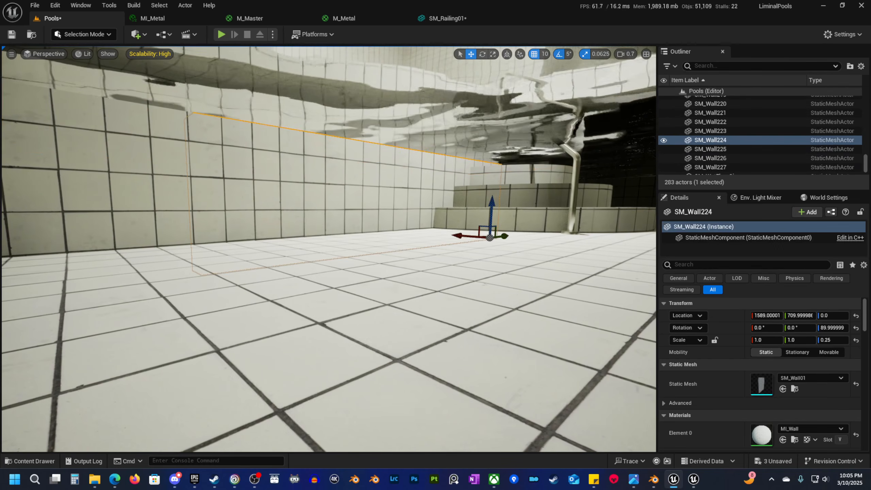
pyautogui.moveTo(360, 215); pyautogui.dragTo(295, 215, button='right')
pyautogui.keyDown('shift'); pyautogui.click(360, 216); pyautogui.keyUp('shift')
pyautogui.keyDown('shift'); pyautogui.click(372, 203); pyautogui.keyUp('shift')
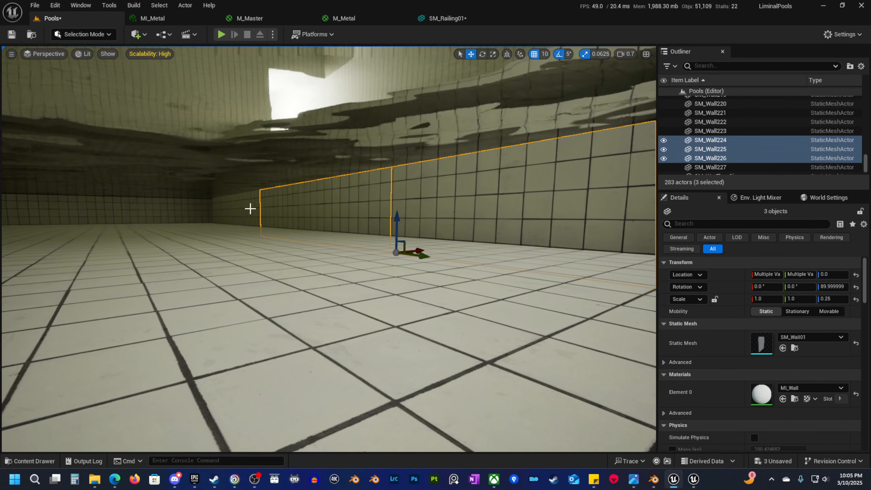
pyautogui.keyDown('shift'); pyautogui.click(250, 209); pyautogui.keyUp('shift')
pyautogui.moveTo(444, 220); pyautogui.dragTo(424, 215, button='right')
pyautogui.keyDown('shift'); pyautogui.click(421, 212); pyautogui.keyUp('shift')
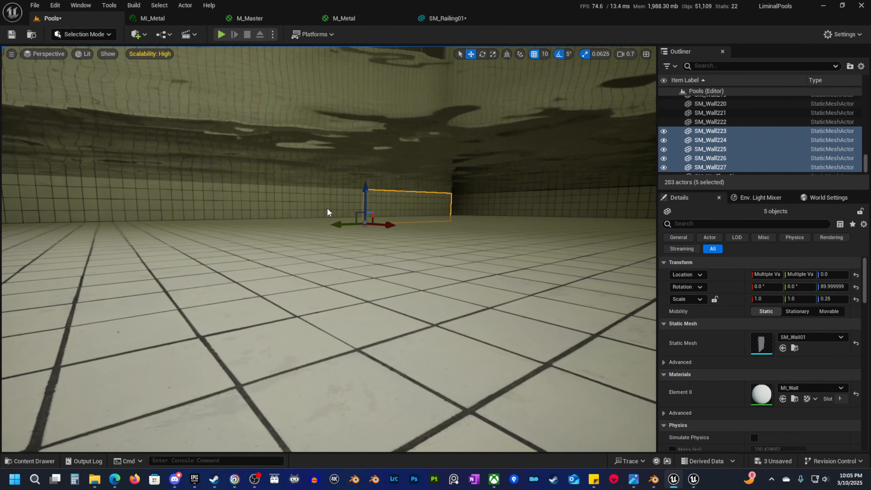
pyautogui.keyDown('shift'); pyautogui.click(329, 212); pyautogui.keyUp('shift')
pyautogui.moveTo(499, 216); pyautogui.dragTo(156, 229, button='right')
pyautogui.keyDown('shift'); pyautogui.click(327, 219); pyautogui.keyUp('shift')
pyautogui.keyDown('shift'); pyautogui.click(243, 214); pyautogui.keyUp('shift')
pyautogui.press('e')
pyautogui.press('w')
pyautogui.scroll(-3, 158, 230)
pyautogui.moveTo(293, 258); pyautogui.dragTo(293, 258, button='right')
pyautogui.press('r')
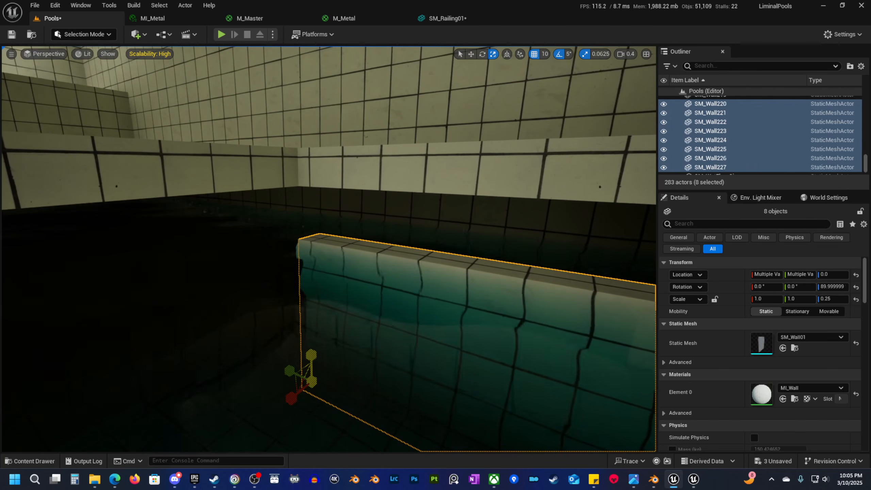
pyautogui.moveTo(347, 266); pyautogui.dragTo(481, 273, button='right')
pyautogui.press('e')
pyautogui.moveTo(317, 259); pyautogui.dragTo(295, 284, button='right')
pyautogui.press('w')
pyautogui.scroll(1, 277, 269)
pyautogui.press('w')
pyautogui.scroll(1, 302, 283)
# Duplicate the low wall at the pool's far corner to X 3189 and rotate the copy to 0° along the end edge.
pyautogui.press('e')
pyautogui.moveTo(289, 255); pyautogui.dragTo(395, 264, button='right')
pyautogui.click(291, 259)
pyautogui.press('w')
pyautogui.keyDown('alt'); pyautogui.moveTo(450, 337); pyautogui.dragTo(119, 308); pyautogui.keyUp('alt')
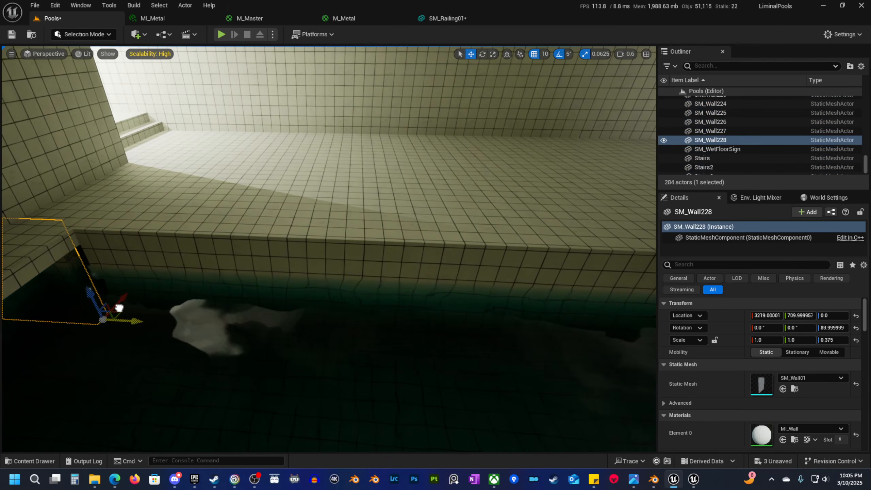
pyautogui.press('e')
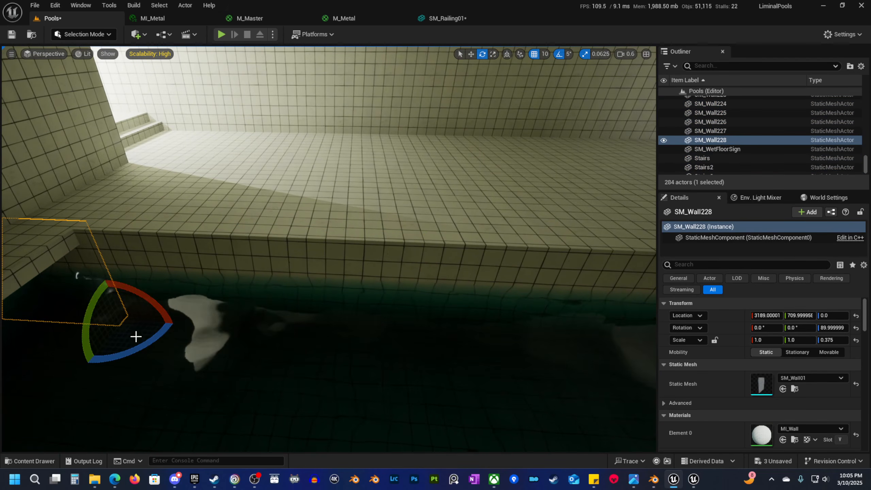
pyautogui.moveTo(135, 348); pyautogui.dragTo(191, 329)
pyautogui.moveTo(187, 346); pyautogui.dragTo(102, 343, button='right')
pyautogui.press('w')
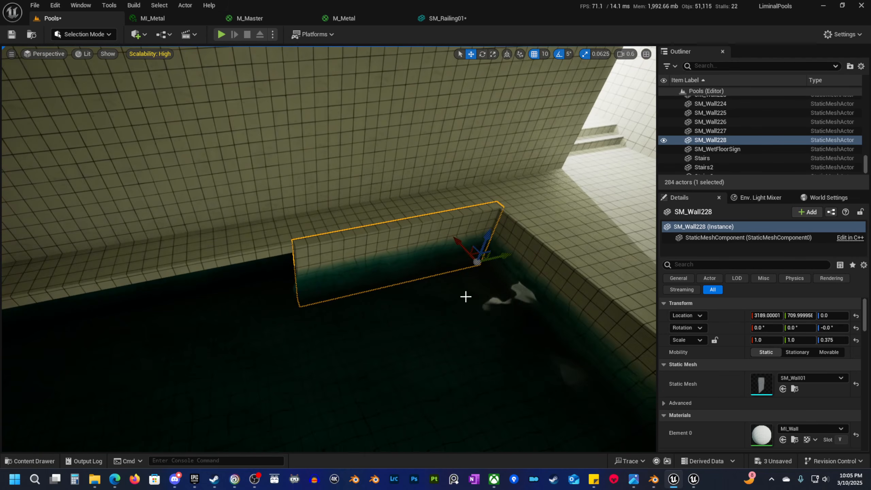
# Duplicate the rotated low wall along the pool's end edge to Y 310 and scale the copy.
pyautogui.keyDown('alt'); pyautogui.moveTo(508, 255); pyautogui.dragTo(286, 303); pyautogui.keyUp('alt')
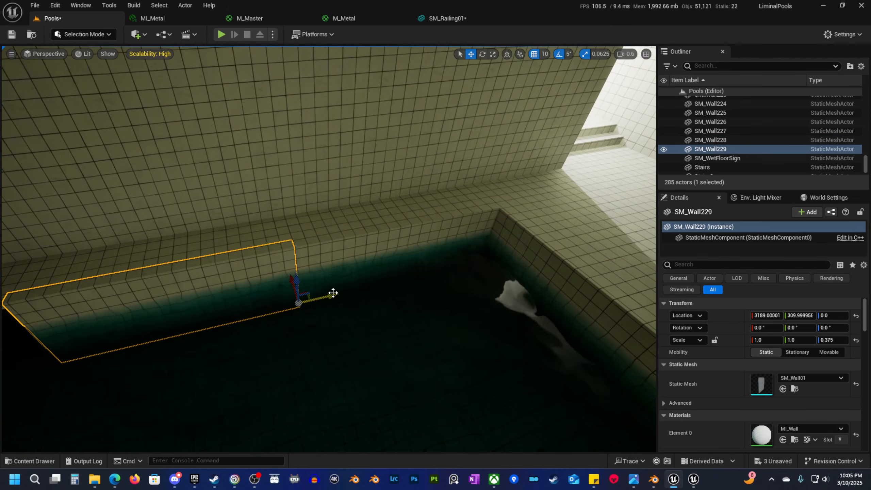
pyautogui.moveTo(343, 292); pyautogui.dragTo(292, 293, button='right')
pyautogui.press('r')
pyautogui.moveTo(426, 293); pyautogui.dragTo(455, 291)
pyautogui.press('Escape')
# Select the two wall panels above the lit recess and raise them to Z 375.
pyautogui.press('w')
pyautogui.moveTo(382, 296); pyautogui.dragTo(210, 263, button='right')
pyautogui.click(446, 270)
pyautogui.press('w')
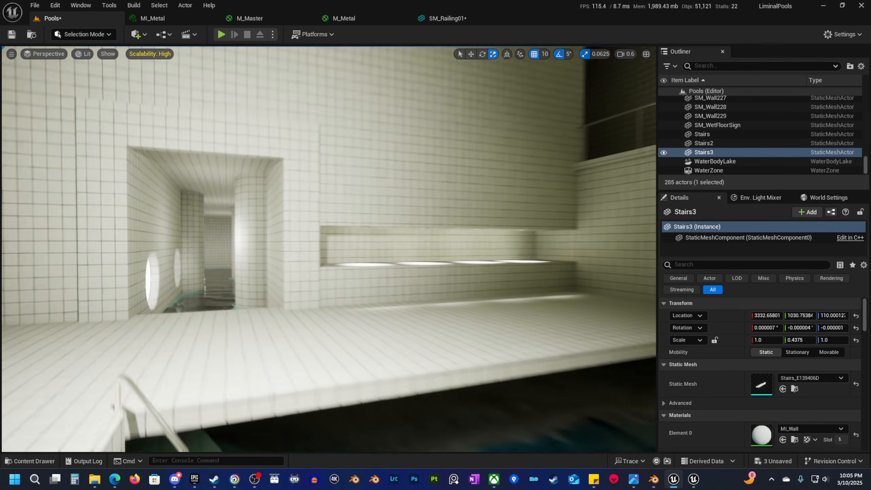
pyautogui.moveTo(407, 250)
pyautogui.mouseDown(button='right')
pyautogui.moveTo(422, 253)
pyautogui.moveTo(432, 240)
pyautogui.moveTo(417, 254)
pyautogui.moveTo(407, 250)
pyautogui.mouseUp(button='right')
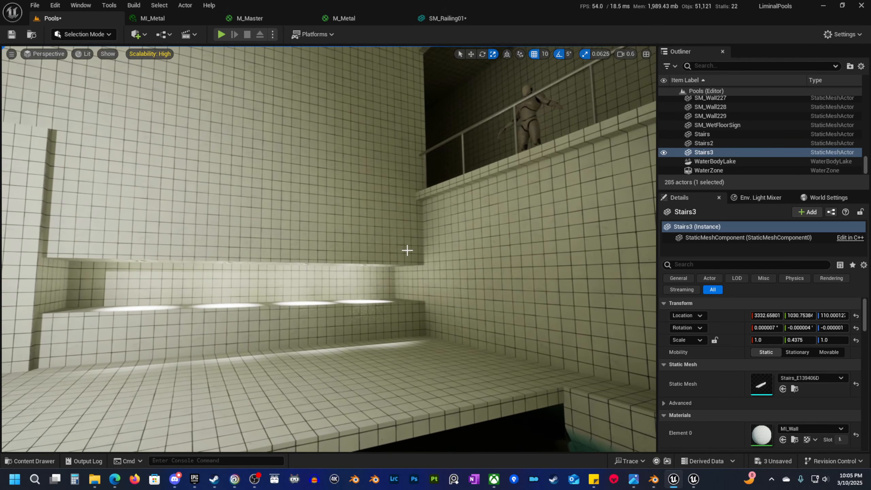
pyautogui.click(407, 250)
pyautogui.keyDown('shift'); pyautogui.click(174, 226); pyautogui.keyUp('shift')
pyautogui.moveTo(284, 232); pyautogui.dragTo(195, 232, button='right')
pyautogui.moveTo(225, 215); pyautogui.dragTo(242, 190)
pyautogui.press('w')
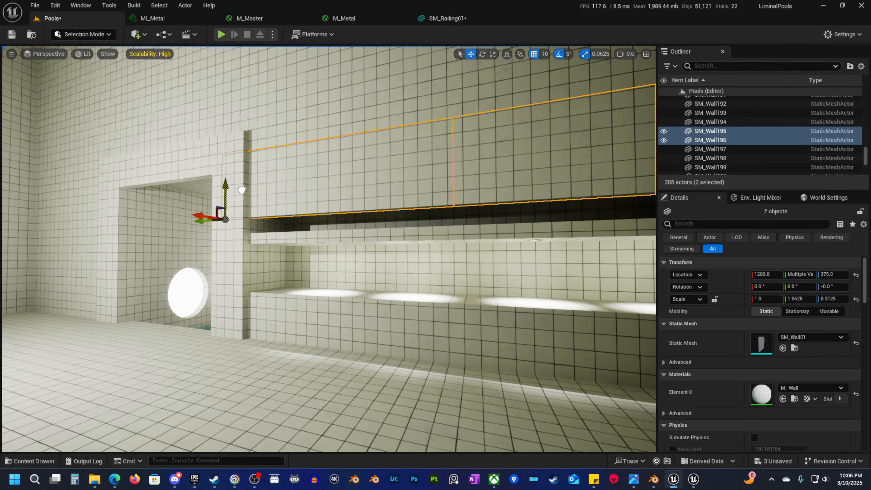
# Select the recess's two ceiling slabs and four ceiling lights and raise them together against the wall panels above.
pyautogui.scroll(5, 241, 190)
pyautogui.click(360, 222)
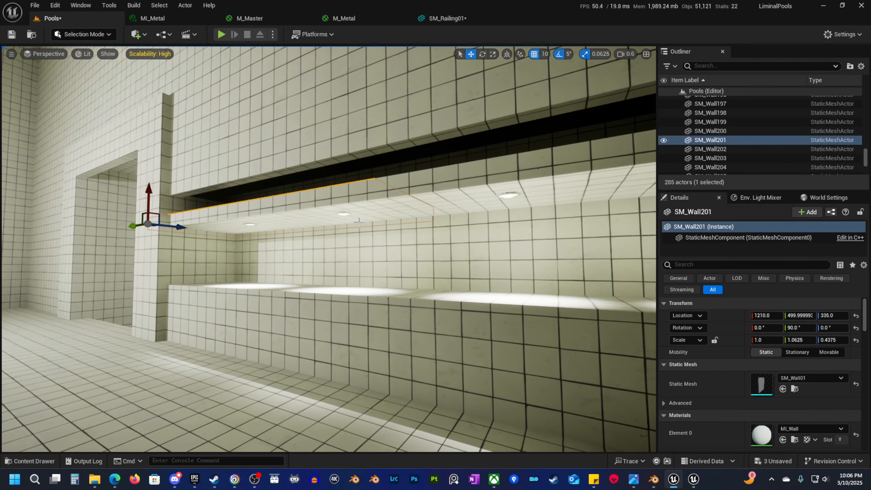
pyautogui.keyDown('ctrl'); pyautogui.click(431, 199); pyautogui.keyUp('ctrl')
pyautogui.scroll(5, 432, 199)
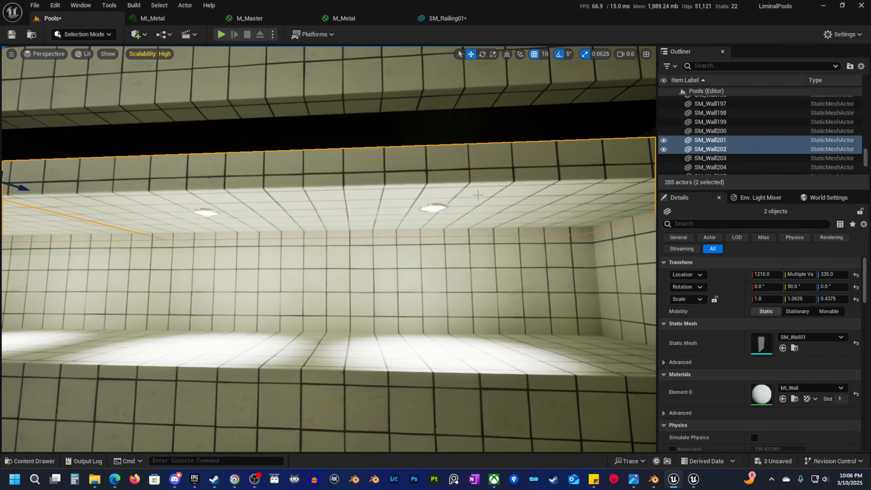
pyautogui.keyDown('ctrl'); pyautogui.click(435, 208); pyautogui.keyUp('ctrl')
pyautogui.keyDown('ctrl'); pyautogui.click(203, 211); pyautogui.keyUp('ctrl')
pyautogui.moveTo(290, 206)
pyautogui.mouseDown(button='right')
pyautogui.moveTo(261, 208)
pyautogui.moveTo(290, 206)
pyautogui.mouseUp(button='right')
pyautogui.keyDown('ctrl'); pyautogui.click(291, 205); pyautogui.keyUp('ctrl')
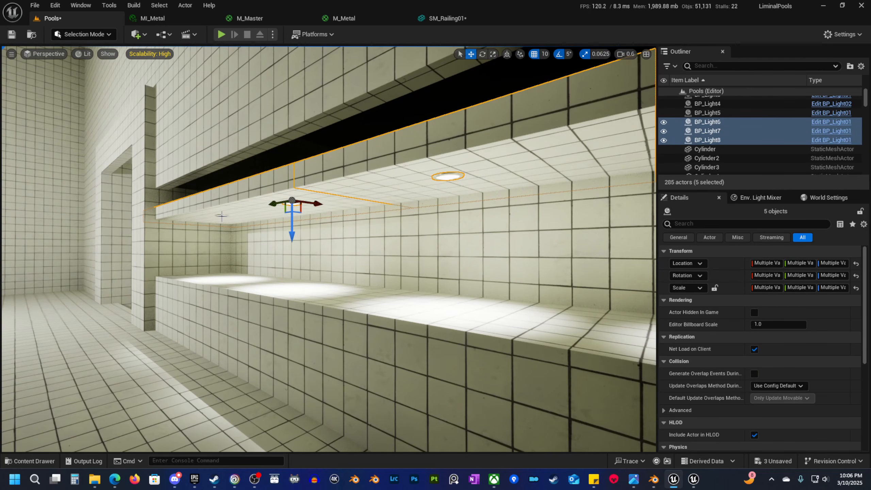
pyautogui.keyDown('ctrl'); pyautogui.click(221, 216); pyautogui.keyUp('ctrl')
pyautogui.moveTo(222, 243); pyautogui.dragTo(222, 228)
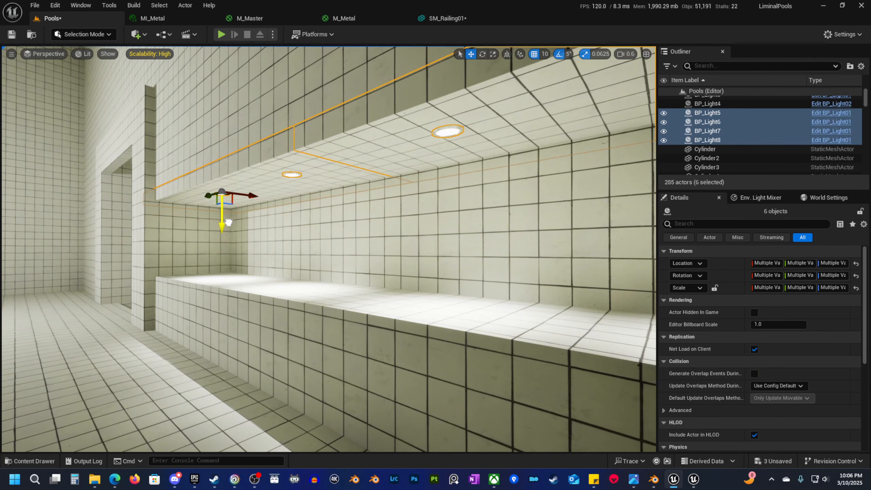
pyautogui.press('Escape')
# Duplicate the submerged doorway stairs up toward the raised deck, placing the copy at about X 1203, Z 70.
pyautogui.moveTo(223, 229); pyautogui.dragTo(240, 219, button='right')
pyautogui.moveTo(264, 313); pyautogui.dragTo(308, 313, button='right')
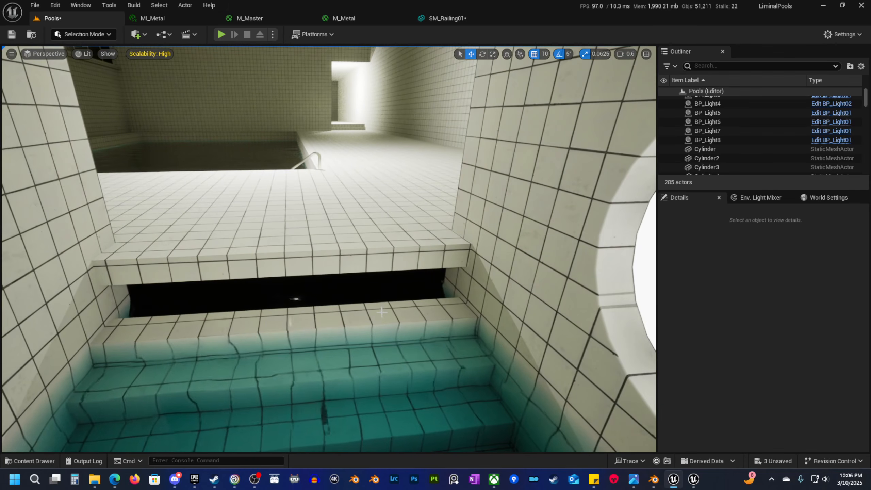
pyautogui.click(382, 312)
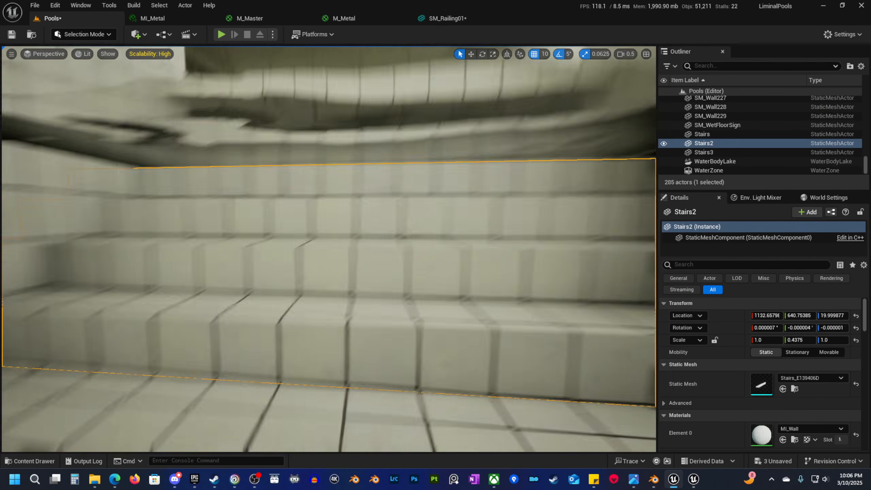
pyautogui.moveTo(329, 249)
pyautogui.mouseDown(button='right')
pyautogui.moveTo(274, 250)
pyautogui.moveTo(343, 247)
pyautogui.moveTo(302, 249)
pyautogui.moveTo(330, 240)
pyautogui.mouseUp(button='right')
pyautogui.moveTo(417, 333)
pyautogui.mouseDown(button='right')
pyautogui.moveTo(384, 335)
pyautogui.moveTo(420, 341)
pyautogui.moveTo(417, 333)
pyautogui.mouseUp(button='right')
pyautogui.press('w')
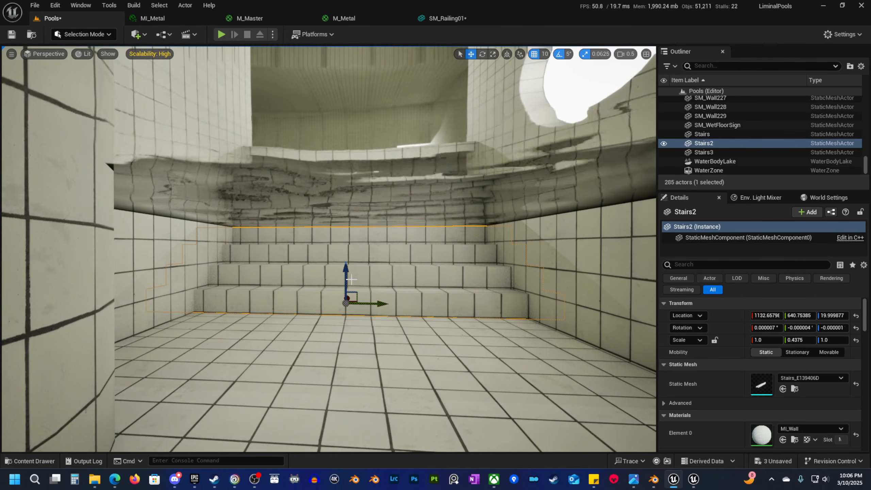
pyautogui.keyDown('alt'); pyautogui.moveTo(347, 274); pyautogui.dragTo(356, 243); pyautogui.keyUp('alt')
pyautogui.moveTo(357, 243); pyautogui.dragTo(515, 278, button='right')
pyautogui.scroll(-1, 384, 246)
pyautogui.moveTo(384, 245); pyautogui.dragTo(382, 246, button='right')
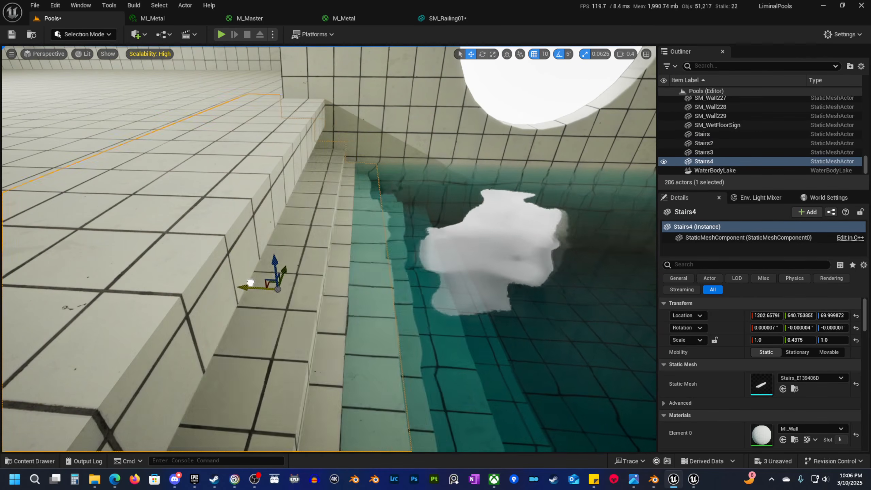
pyautogui.moveTo(377, 294); pyautogui.dragTo(309, 247, button='right')
# Move the original submerged stairs out and down below the copy, to about X 1043, Z 10, continuing the flight.
pyautogui.click(236, 261)
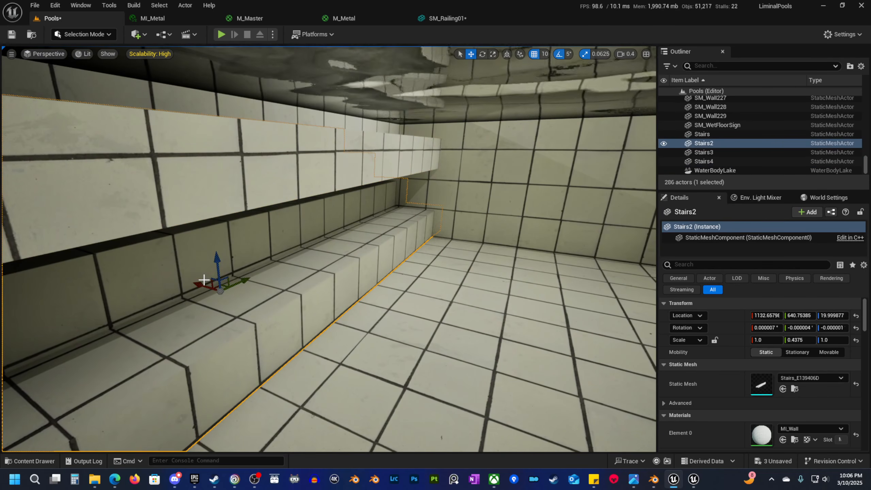
pyautogui.moveTo(201, 284); pyautogui.dragTo(412, 330)
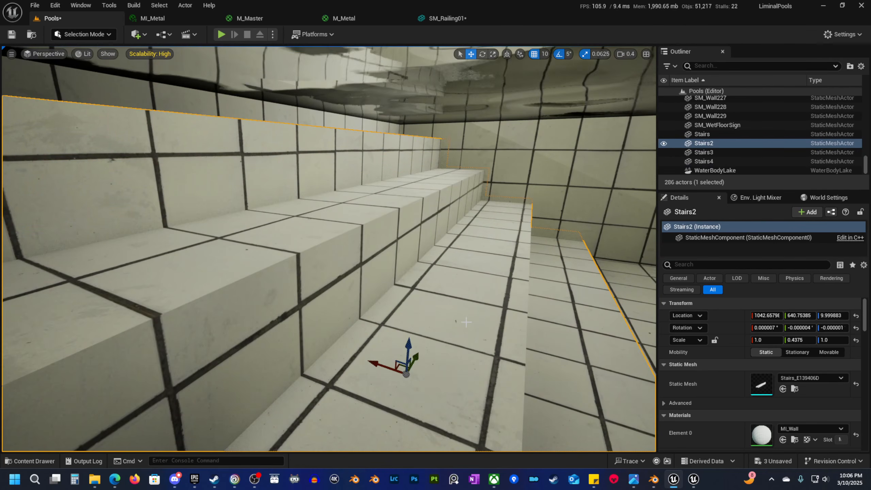
pyautogui.moveTo(412, 330); pyautogui.dragTo(388, 335, button='right')
pyautogui.scroll(1, 480, 329)
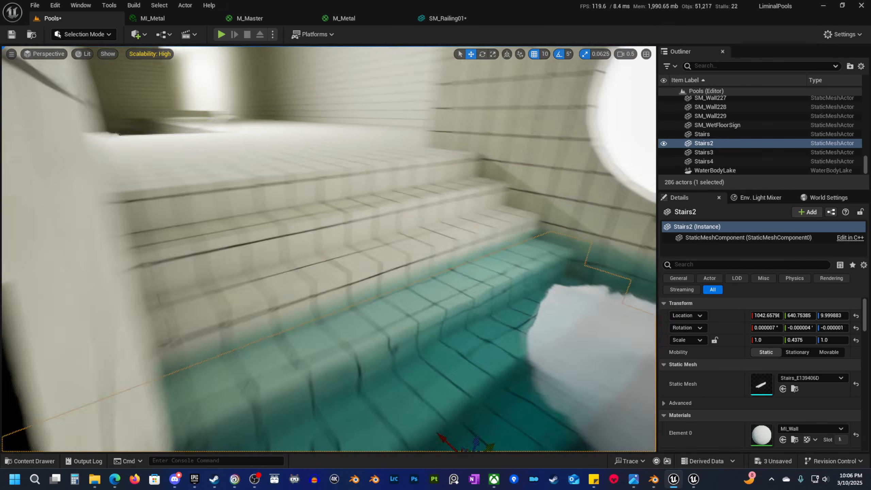
pyautogui.press('Escape')
pyautogui.moveTo(463, 307); pyautogui.dragTo(342, 303, button='right')
pyautogui.scroll(1, 343, 303)
pyautogui.scroll(1, 342, 304)
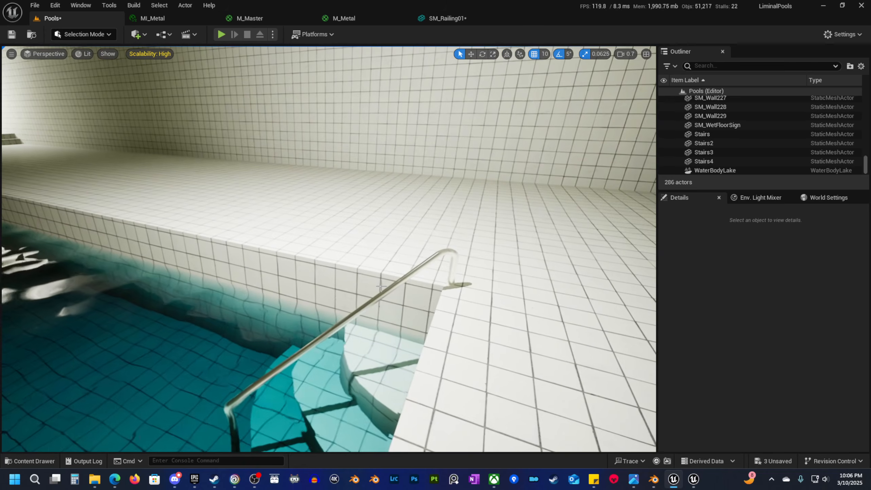
# Raise the corner railing beside the round pool steps to Z 150 and scale it to 1.9375 in X and 1.4375 in Z.
pyautogui.click(380, 299)
pyautogui.moveTo(380, 299); pyautogui.dragTo(360, 298, button='right')
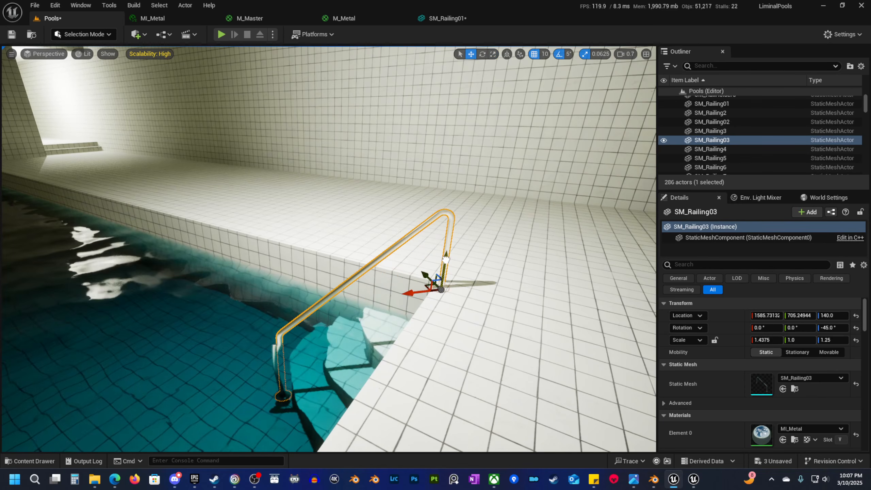
pyautogui.moveTo(490, 276); pyautogui.dragTo(475, 277, button='right')
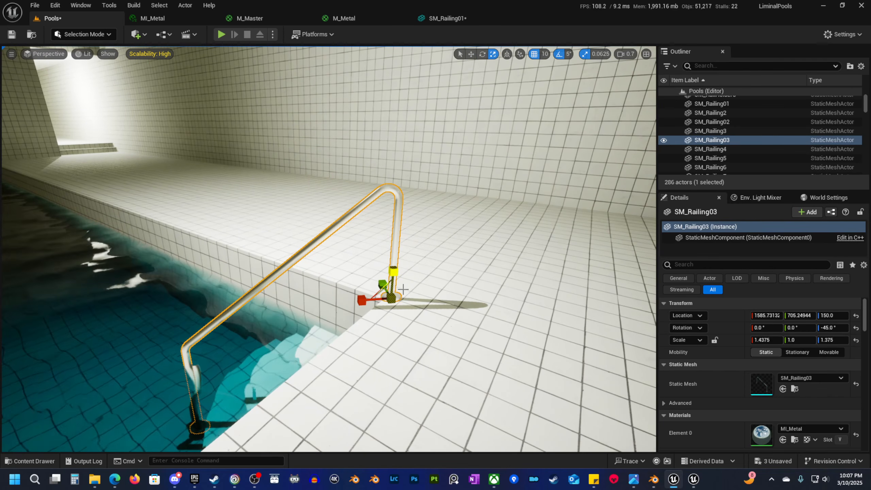
pyautogui.moveTo(403, 289)
pyautogui.mouseDown(button='right')
pyautogui.moveTo(398, 295)
pyautogui.moveTo(391, 278)
pyautogui.mouseUp(button='right')
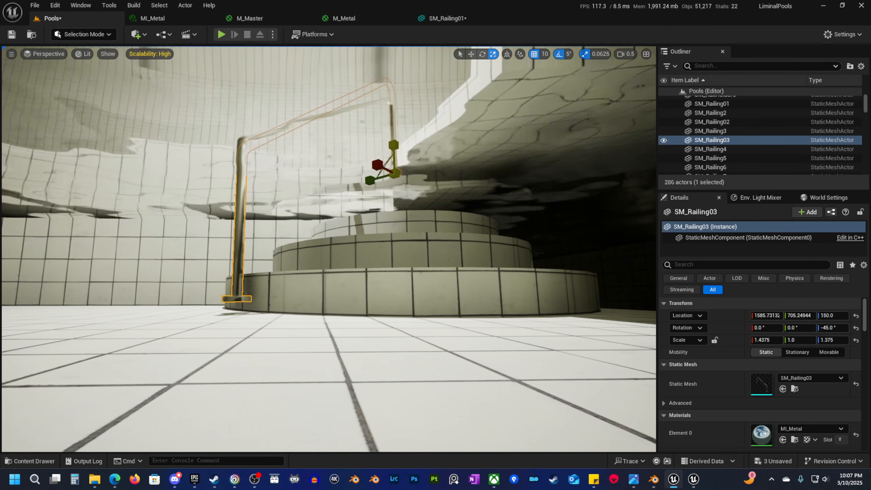
pyautogui.moveTo(392, 153); pyautogui.dragTo(397, 190, button='right')
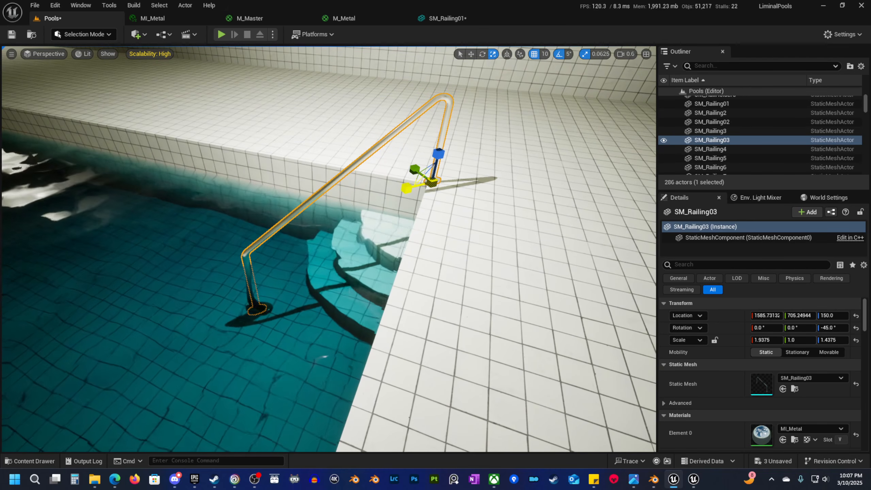
pyautogui.moveTo(418, 206); pyautogui.dragTo(420, 210, button='right')
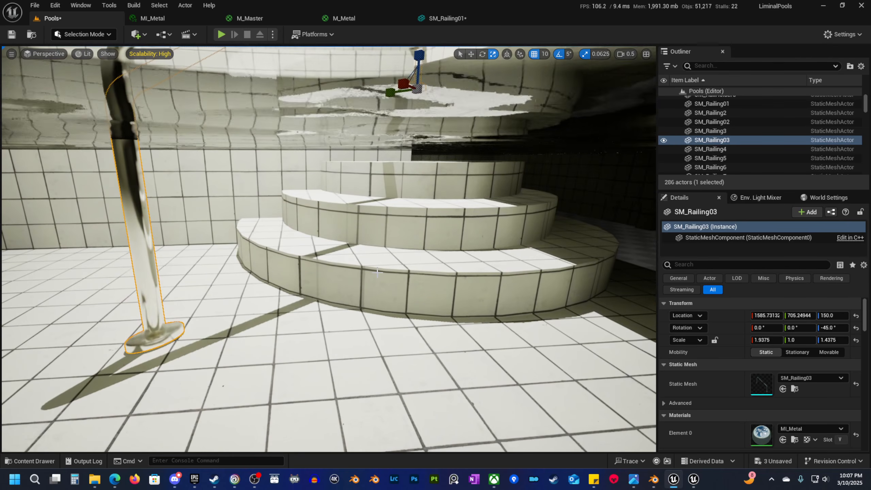
# Duplicate the two low underwater wall panels across the pool to the round-step side, at about X 1579 with zero rotation.
pyautogui.click(378, 273)
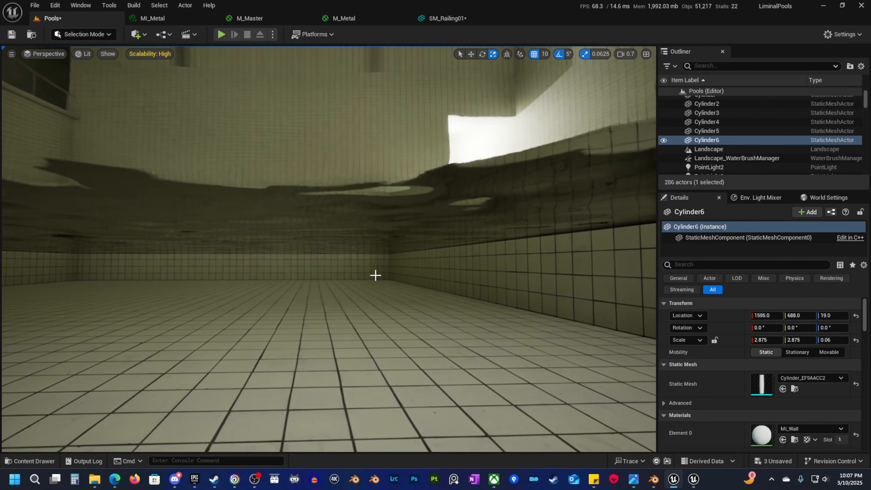
pyautogui.click(309, 271)
pyautogui.keyDown('ctrl'); pyautogui.click(188, 271); pyautogui.keyUp('ctrl')
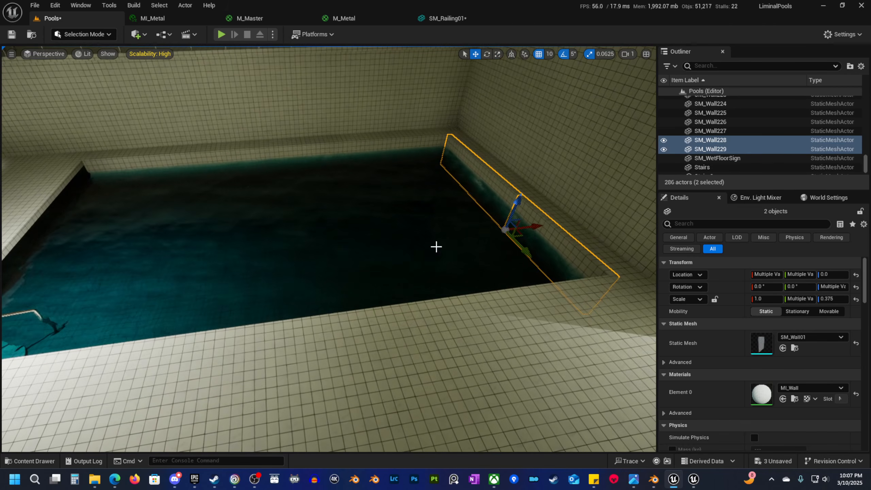
pyautogui.keyDown('alt'); pyautogui.moveTo(537, 224); pyautogui.dragTo(142, 275); pyautogui.keyUp('alt')
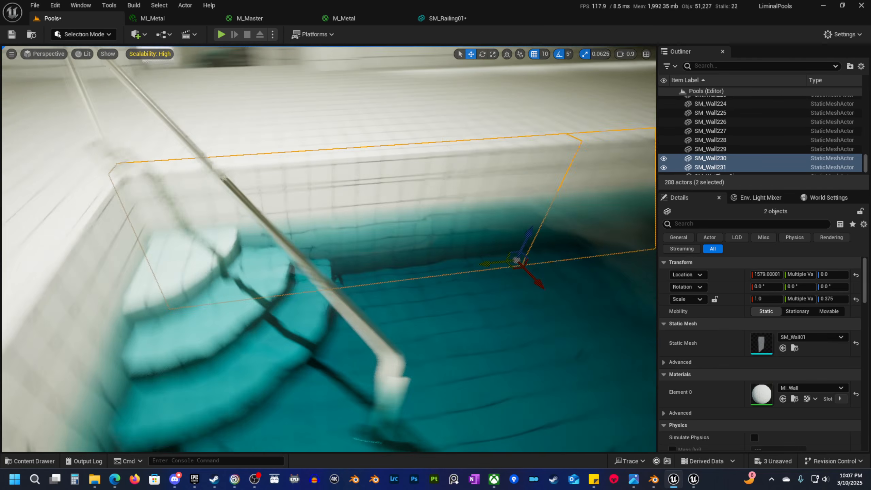
# Raise the uppermost round corner step to Z 107, just below the raised deck.
pyautogui.moveTo(341, 211); pyautogui.dragTo(341, 211, button='right')
pyautogui.click(399, 195)
pyautogui.moveTo(399, 195); pyautogui.dragTo(399, 195, button='right')
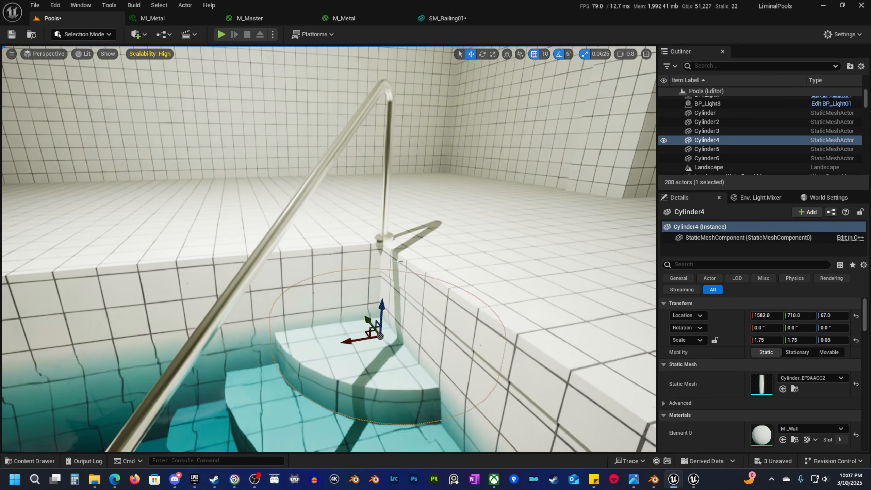
pyautogui.moveTo(390, 308); pyautogui.dragTo(391, 266)
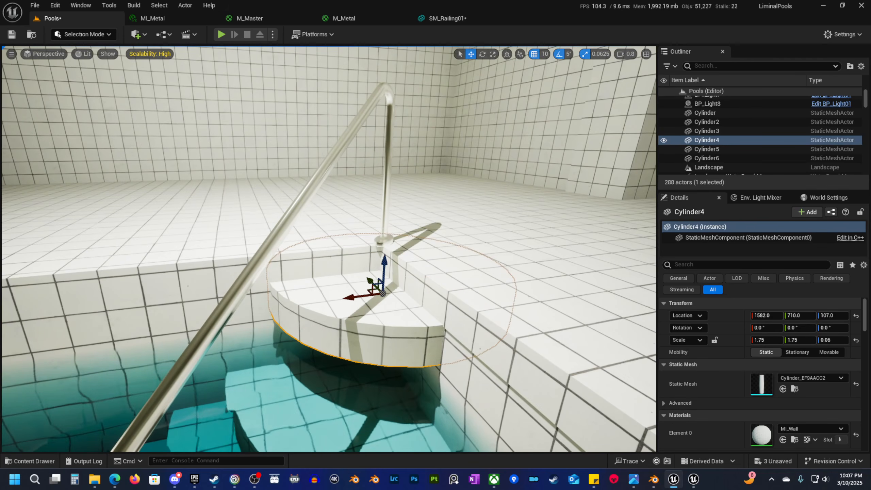
# Raise the second round step and give it the top step's location of 1582, 710, 107.
pyautogui.scroll(-1, 392, 266)
pyautogui.moveTo(391, 266); pyautogui.dragTo(391, 266, button='right')
pyautogui.click(392, 266)
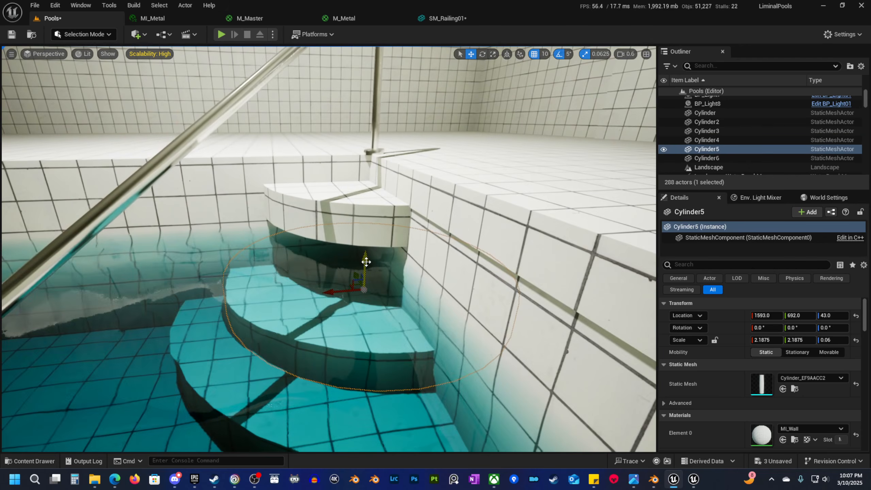
pyautogui.moveTo(365, 262); pyautogui.dragTo(364, 216)
pyautogui.moveTo(405, 234); pyautogui.dragTo(405, 234, button='right')
pyautogui.click(459, 316)
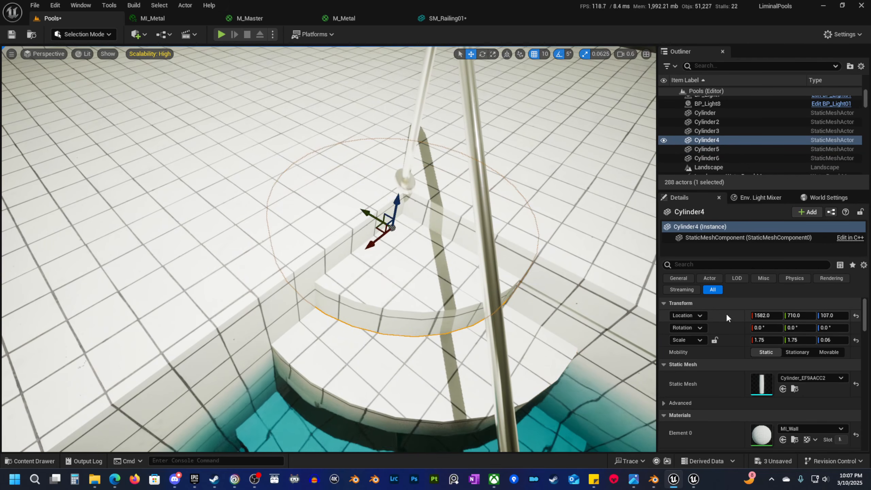
pyautogui.click(440, 334)
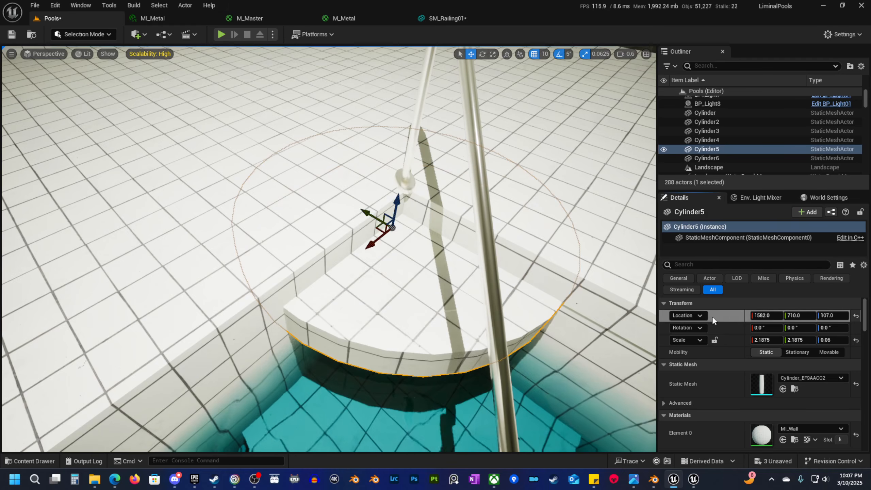
# Shift the second round step out from the corner to X 1602, Y 690 and lower it to Z 87.
pyautogui.moveTo(477, 209); pyautogui.dragTo(476, 209, button='right')
pyautogui.moveTo(390, 196); pyautogui.dragTo(390, 196, button='right')
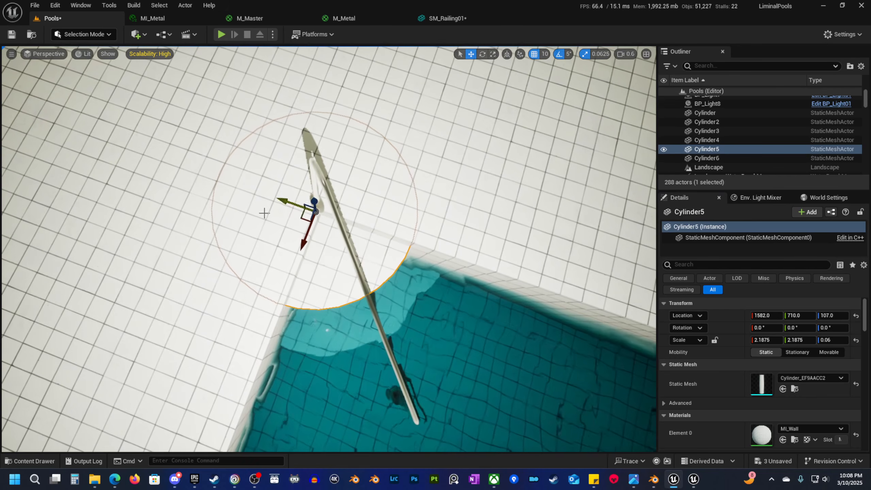
pyautogui.moveTo(299, 245); pyautogui.dragTo(306, 257)
pyautogui.moveTo(289, 222); pyautogui.dragTo(298, 225)
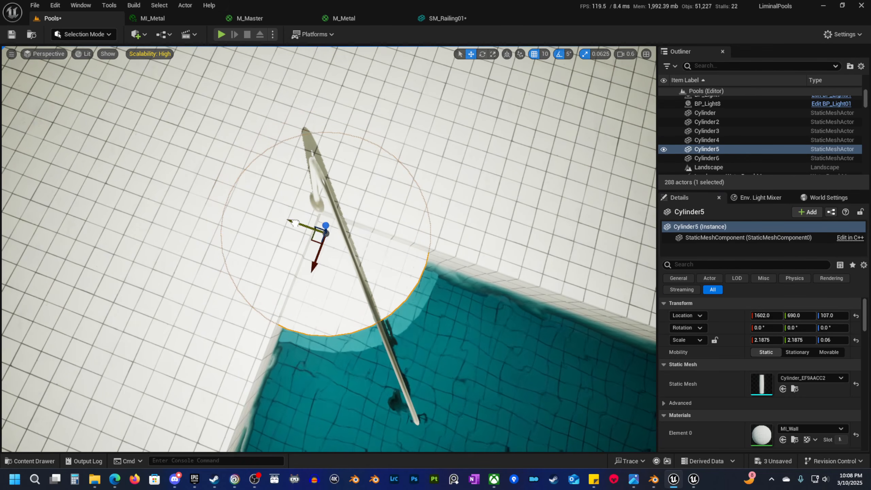
pyautogui.moveTo(299, 225); pyautogui.dragTo(298, 226, button='right')
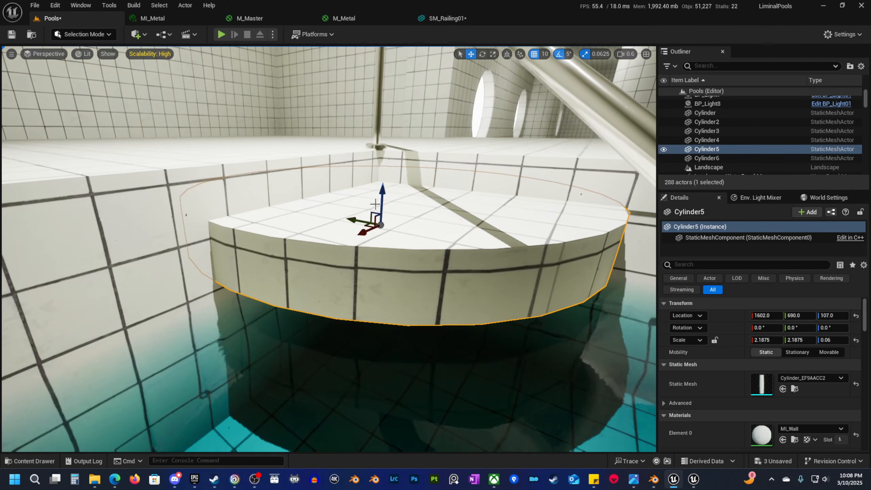
pyautogui.moveTo(386, 197); pyautogui.dragTo(387, 223)
# Match the lowest round step's location to the second step's at X 1602, Y 690, placing it one level lower at Z 67.
pyautogui.moveTo(387, 223); pyautogui.dragTo(387, 221, button='right')
pyautogui.click(387, 222)
pyautogui.moveTo(433, 253); pyautogui.dragTo(434, 253, button='right')
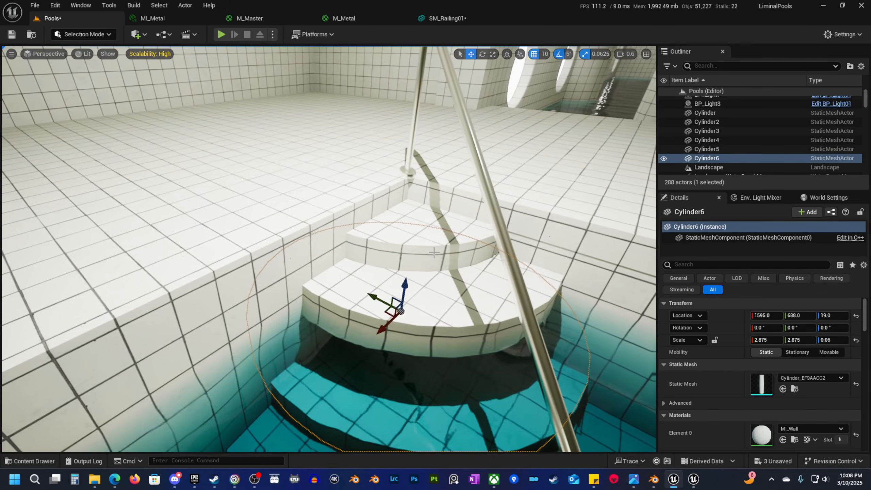
pyautogui.click(453, 290)
pyautogui.moveTo(563, 296); pyautogui.dragTo(562, 295, button='right')
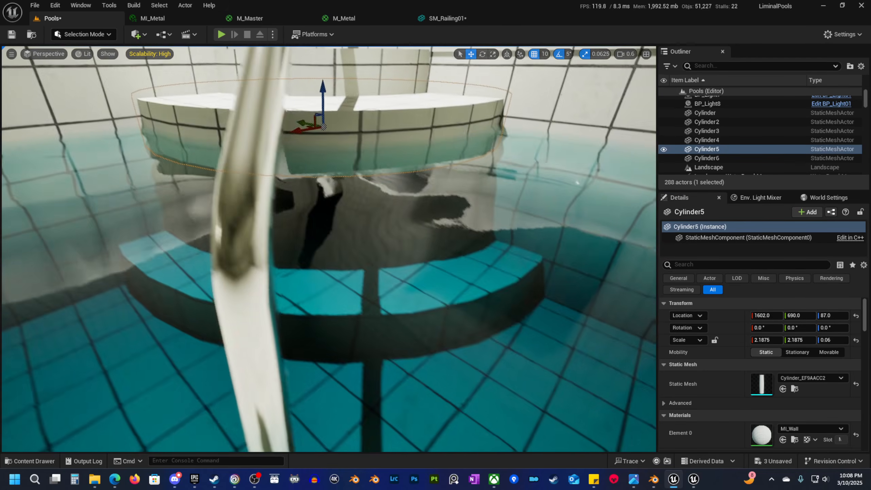
pyautogui.moveTo(368, 255); pyautogui.dragTo(367, 255, button='right')
pyautogui.click(368, 255)
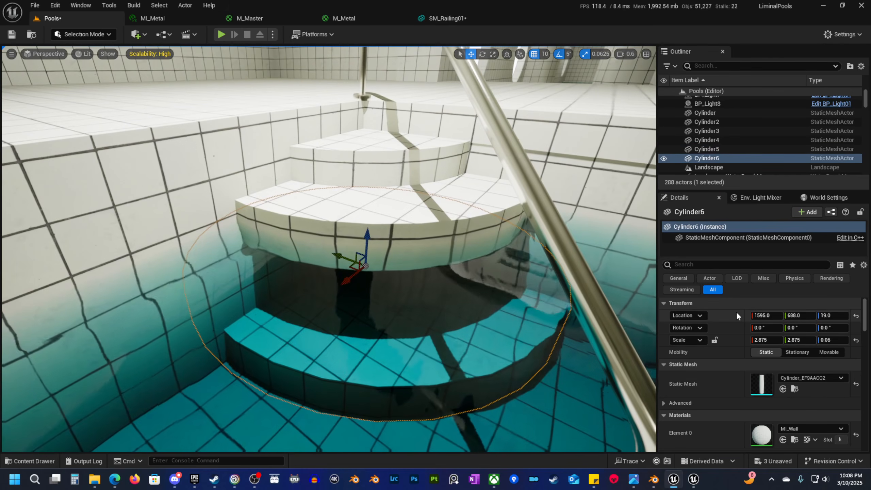
pyautogui.keyDown('shift'); pyautogui.click(727, 316); pyautogui.keyUp('shift')
pyautogui.moveTo(307, 215); pyautogui.dragTo(306, 215, button='right')
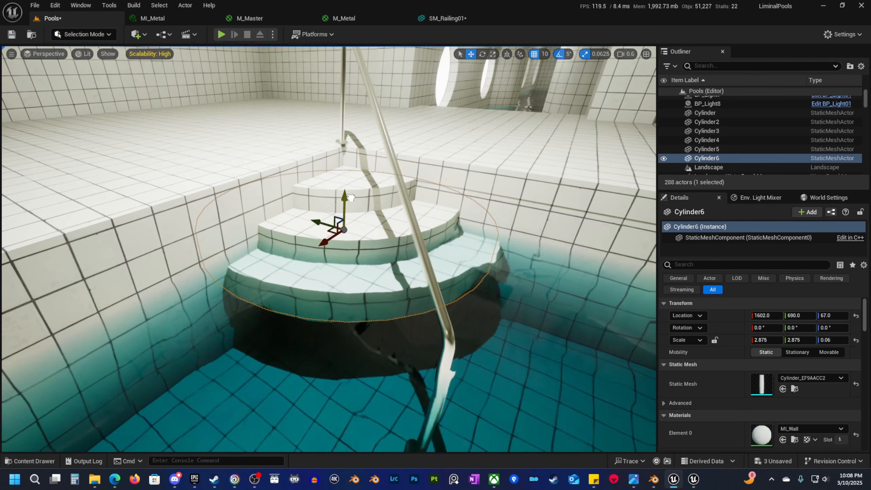
# Duplicate the third round step down to Z 47 and enlarge the copy to scale 3.5 in X and Y.
pyautogui.moveTo(350, 198); pyautogui.dragTo(350, 197, button='right')
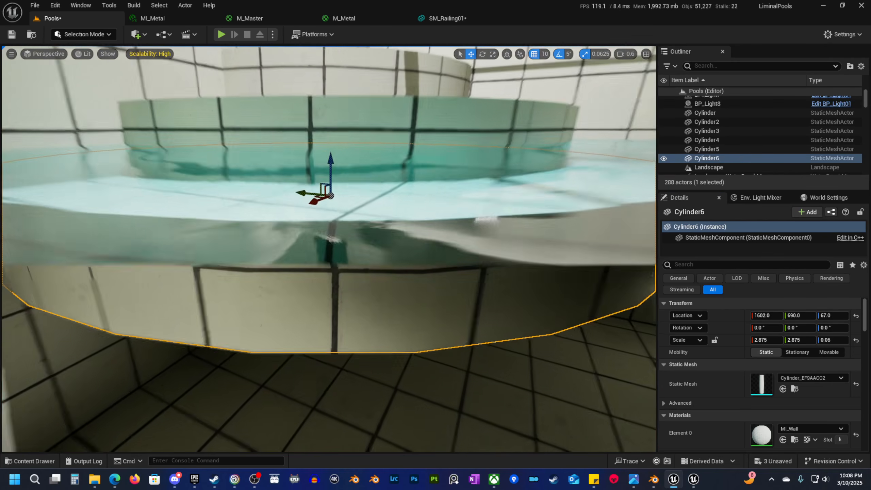
pyautogui.press('f')
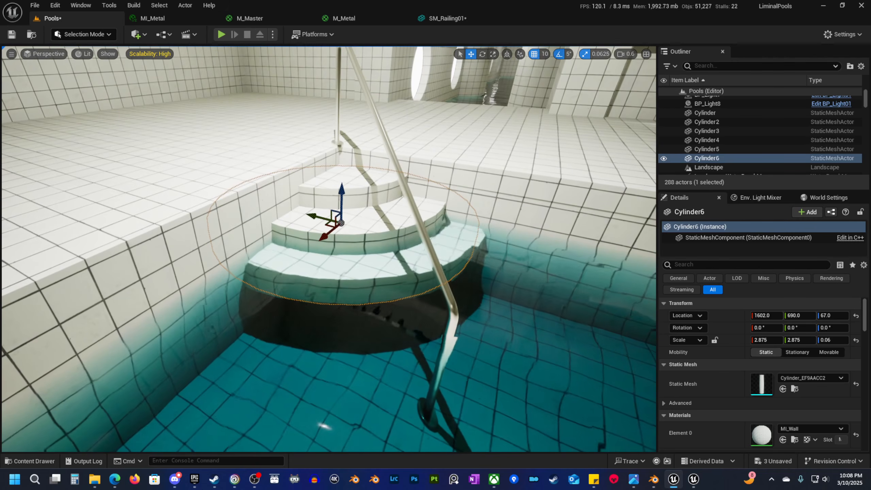
pyautogui.keyDown('alt'); pyautogui.moveTo(339, 190); pyautogui.dragTo(340, 199); pyautogui.keyUp('alt')
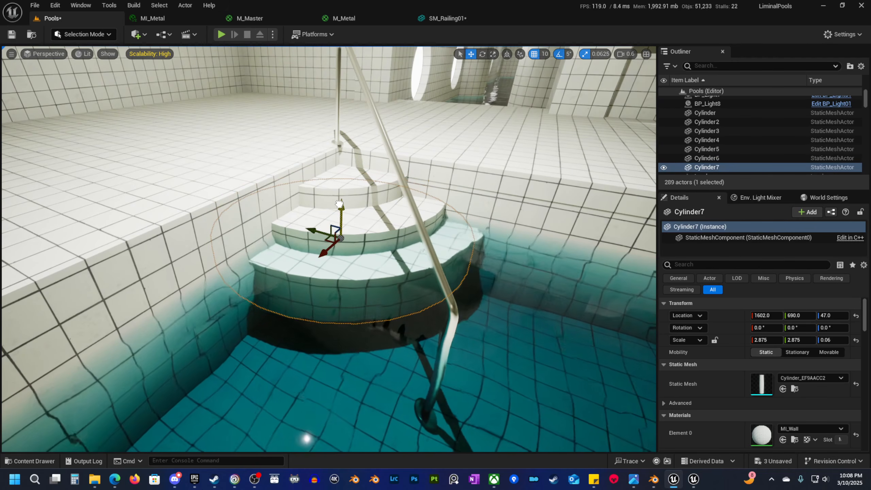
pyautogui.moveTo(308, 258); pyautogui.dragTo(308, 258, button='right')
pyautogui.press('r')
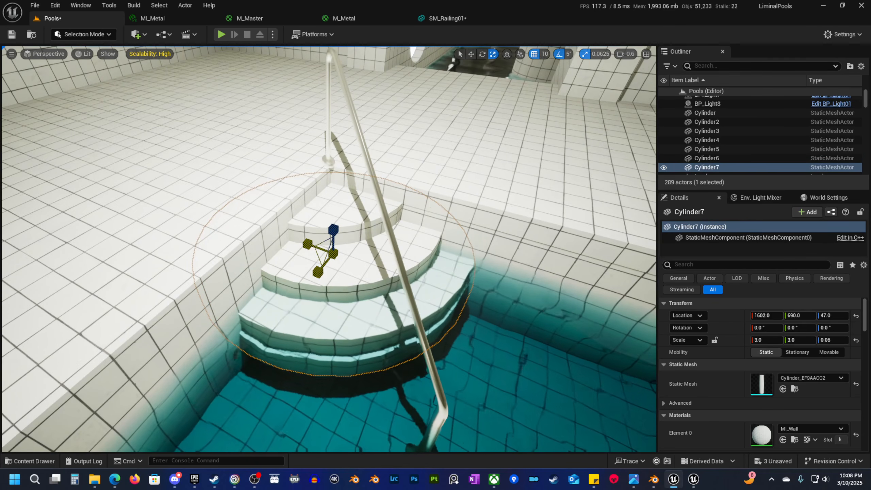
pyautogui.moveTo(316, 256); pyautogui.dragTo(359, 240)
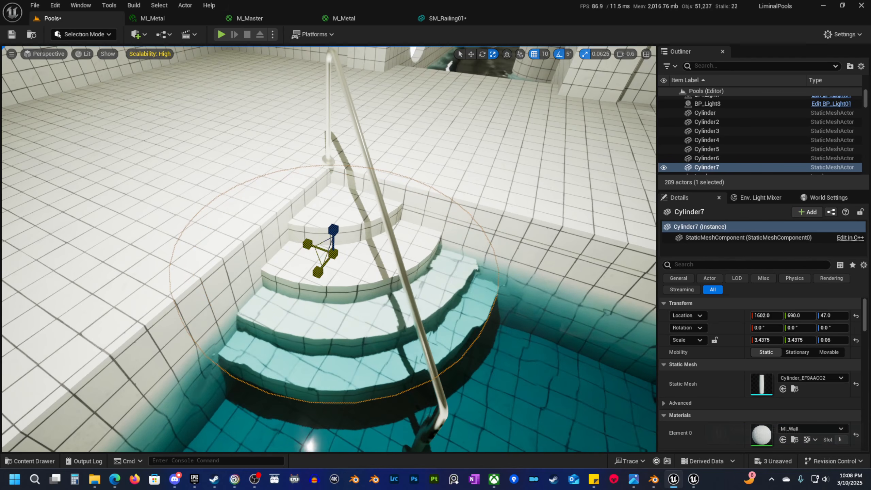
# Duplicate the fourth round step down to Z 27 and enlarge the copy to scale 4.1875 in X and Y.
pyautogui.moveTo(352, 273); pyautogui.dragTo(353, 273, button='right')
pyautogui.press('w')
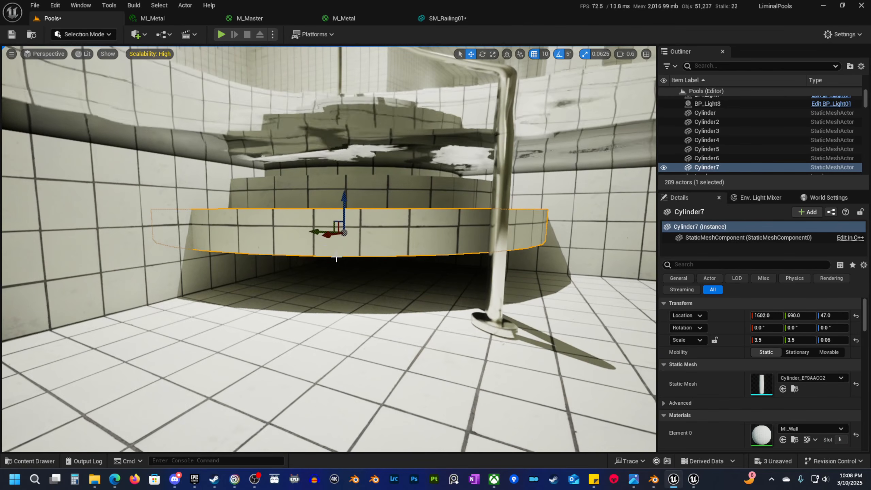
pyautogui.keyDown('alt'); pyautogui.moveTo(345, 200); pyautogui.dragTo(348, 220); pyautogui.keyUp('alt')
pyautogui.moveTo(348, 220); pyautogui.dragTo(348, 221, button='right')
pyautogui.moveTo(302, 204); pyautogui.dragTo(303, 204, button='right')
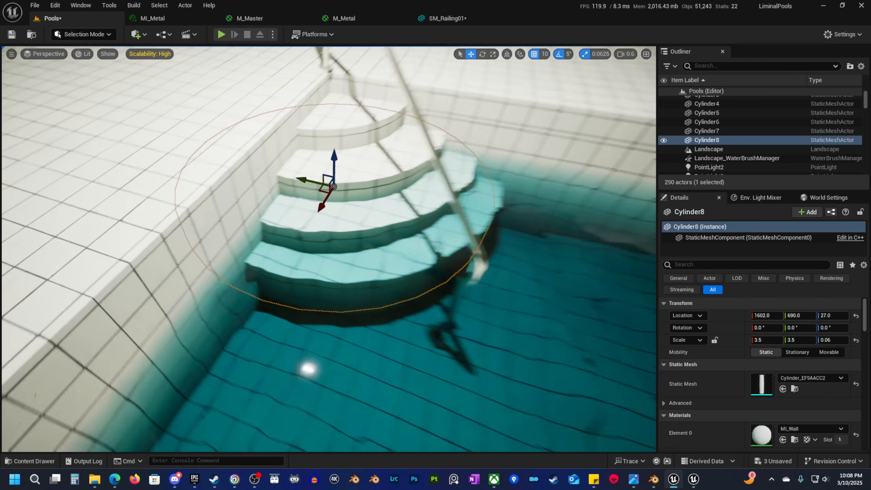
pyautogui.press('r')
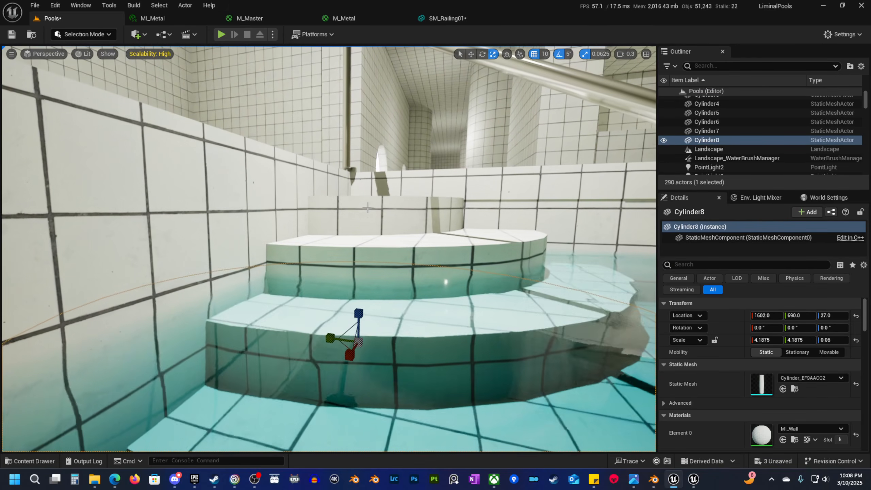
# Select all five round corner steps together.
pyautogui.click(367, 207)
pyautogui.keyDown('shift'); pyautogui.click(356, 244); pyautogui.keyUp('shift')
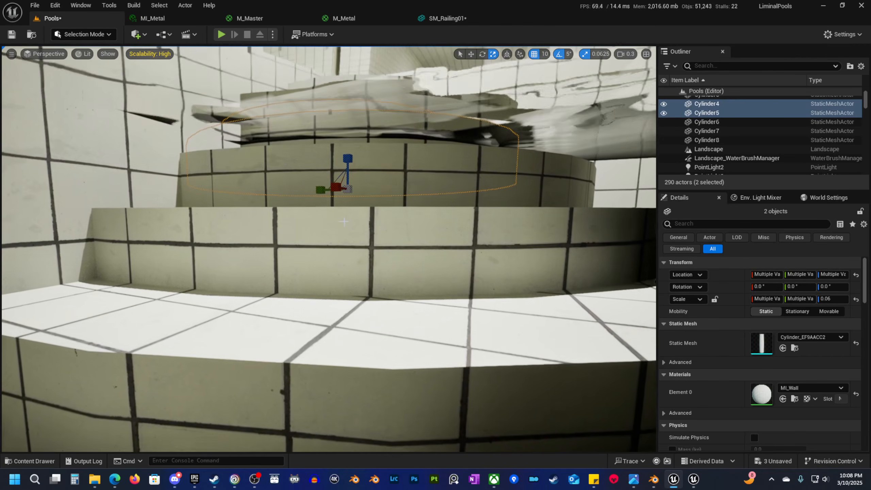
pyautogui.keyDown('shift'); pyautogui.click(336, 200); pyautogui.keyUp('shift')
pyautogui.keyDown('shift'); pyautogui.click(302, 252); pyautogui.keyUp('shift')
pyautogui.keyDown('shift'); pyautogui.click(246, 381); pyautogui.keyUp('shift')
pyautogui.moveTo(245, 381); pyautogui.dragTo(220, 380, button='right')
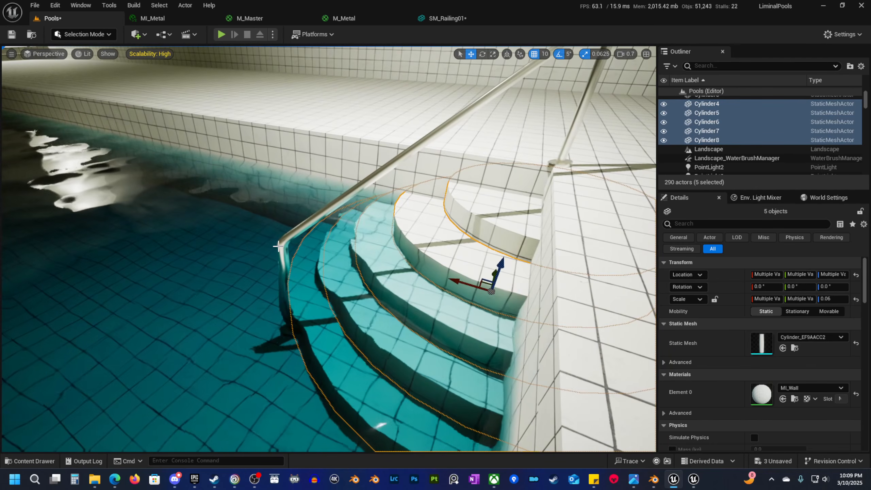
# Move the corner railing to about X 1571.6, Y 719.4 and set its Z scale to 1.2125 so its foot meets the lowest step.
pyautogui.click(278, 246)
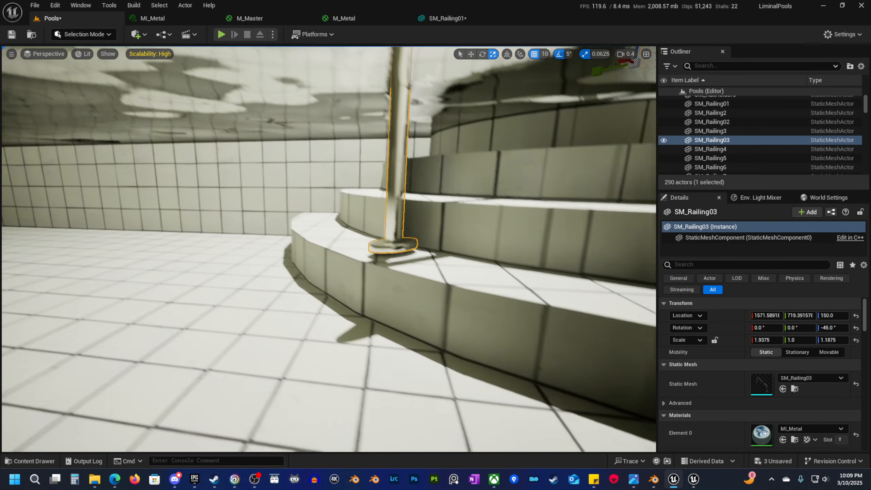
pyautogui.press('f')
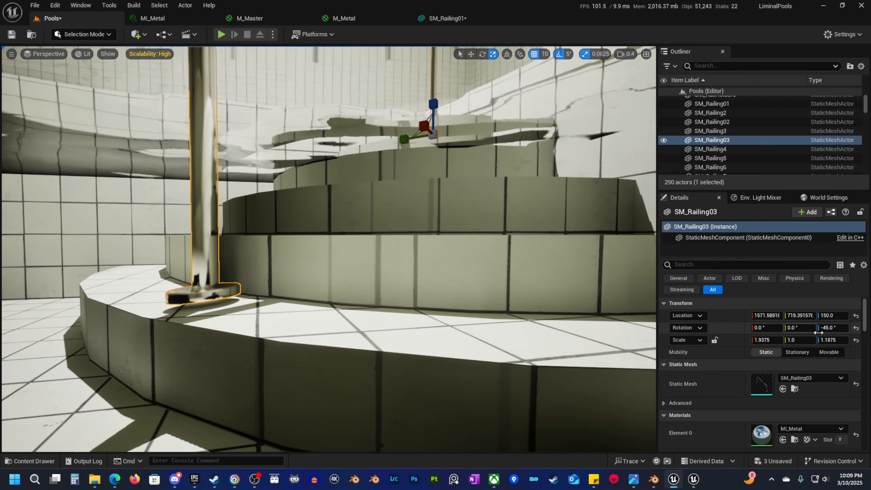
pyautogui.moveTo(829, 340); pyautogui.dragTo(836, 340)
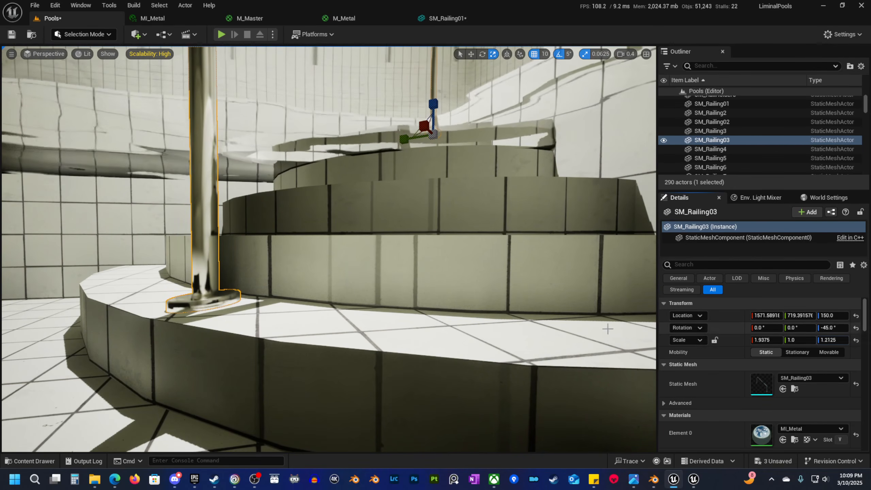
# Duplicate the recess ceiling light along X to about X 1832.2, keeping its Y and Z.
pyautogui.press('s')
pyautogui.scroll(2, 414, 302)
pyautogui.moveTo(414, 302); pyautogui.dragTo(477, 277, button='right')
pyautogui.press('w')
pyautogui.press('Escape')
pyautogui.press('s')
pyautogui.scroll(2, 415, 302)
pyautogui.press('a')
pyautogui.press('s')
pyautogui.press('w')
pyautogui.press('w')
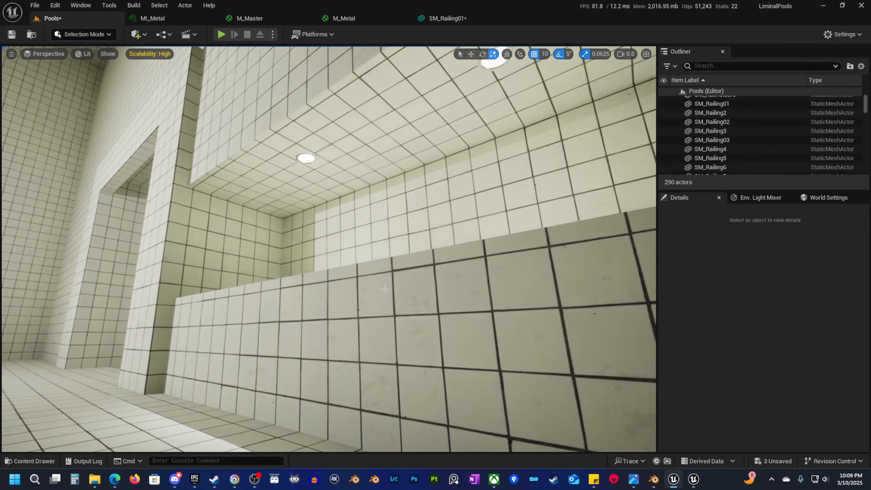
pyautogui.click(306, 157)
pyautogui.press('f')
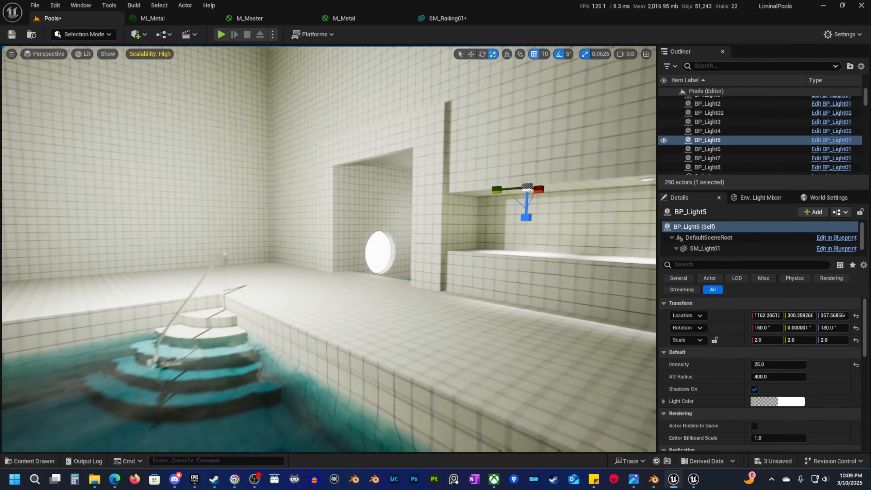
pyautogui.press('w')
pyautogui.keyDown('alt'); pyautogui.moveTo(525, 190); pyautogui.dragTo(103, 133); pyautogui.keyUp('alt')
pyautogui.press('f')
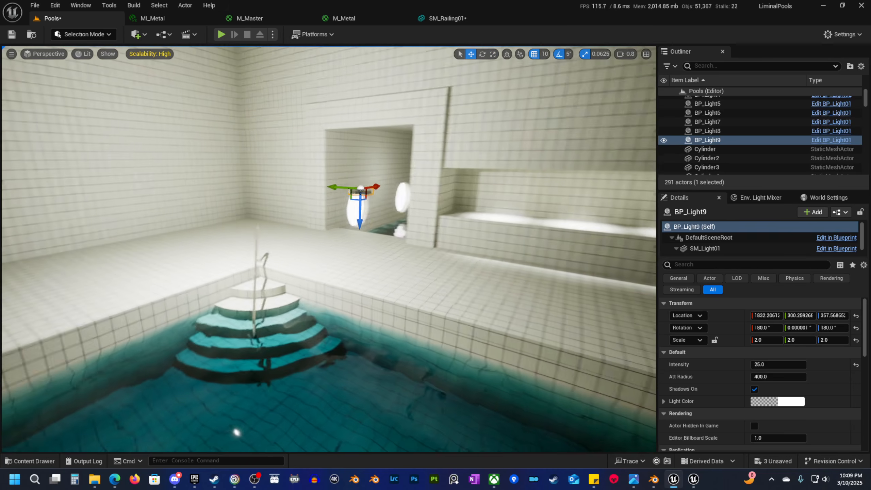
# Rotate the light copy to 90° about X and set it into the pool wall beside the round steps at about Y 704, Z 127.6.
pyautogui.press('e')
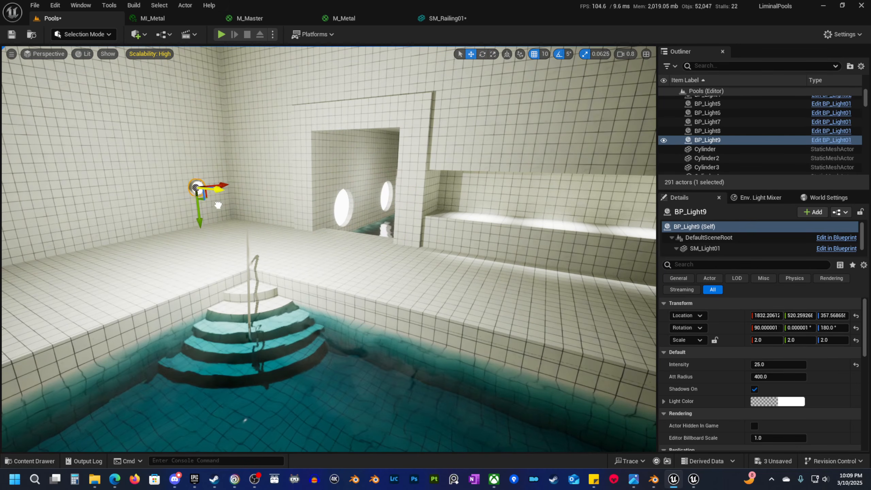
pyautogui.keyDown('shift'); pyautogui.moveTo(189, 333); pyautogui.dragTo(229, 326); pyautogui.keyUp('shift')
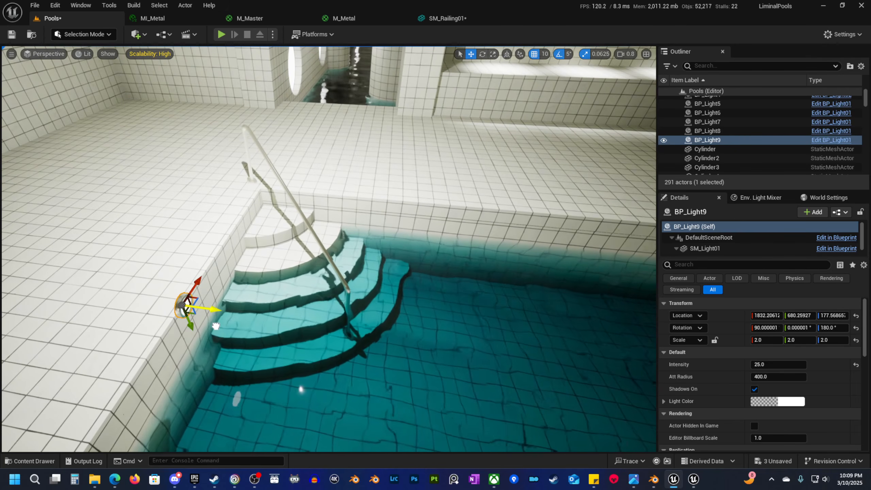
pyautogui.press('f')
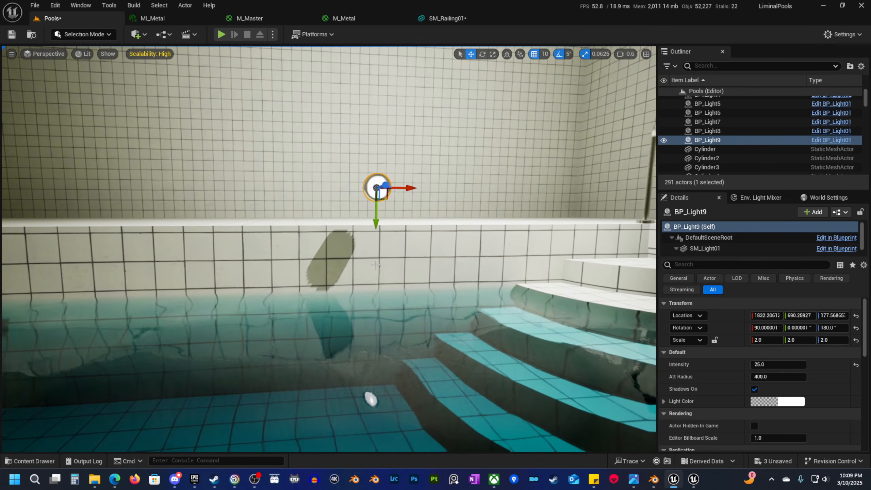
pyautogui.moveTo(375, 228); pyautogui.dragTo(377, 235)
pyautogui.keyDown('alt'); pyautogui.moveTo(379, 284); pyautogui.dragTo(330, 235); pyautogui.keyUp('alt')
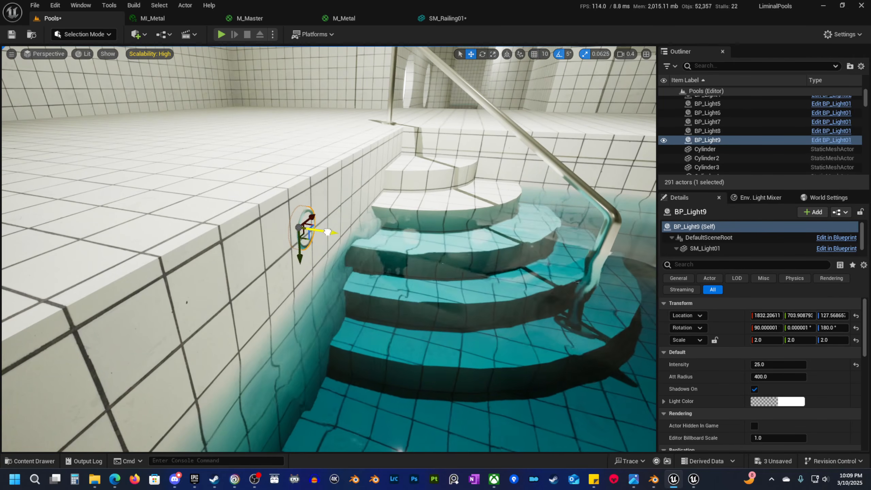
# Delete the point light that fills the pool room.
pyautogui.press('s')
pyautogui.scroll(3, 354, 263)
pyautogui.moveTo(353, 263); pyautogui.dragTo(353, 262, button='right')
pyautogui.press('g')
pyautogui.click(369, 175)
pyautogui.moveTo(477, 249); pyautogui.dragTo(458, 273, button='right')
pyautogui.press('Delete')
# Dim the corridor point light to about 5.94 cd and tint it warm orange, hex sRGB FFBB8CFF.
pyautogui.click(304, 234)
pyautogui.press('f')
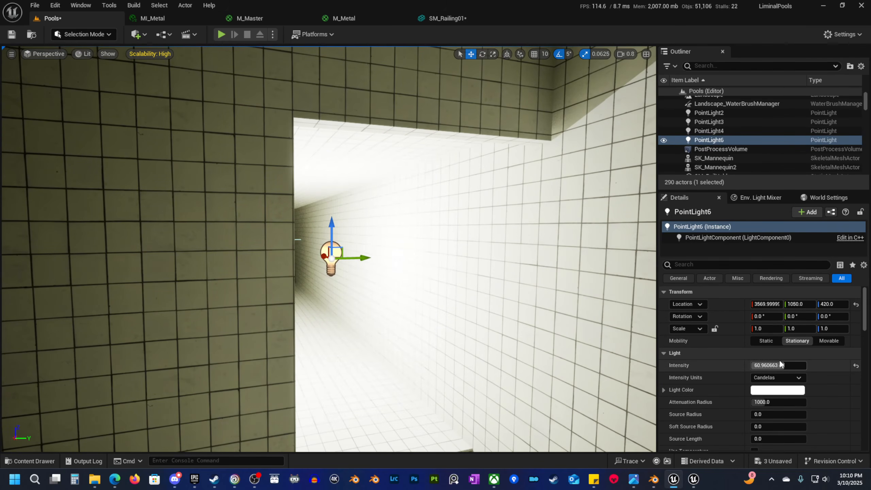
pyautogui.moveTo(780, 365); pyautogui.dragTo(713, 365)
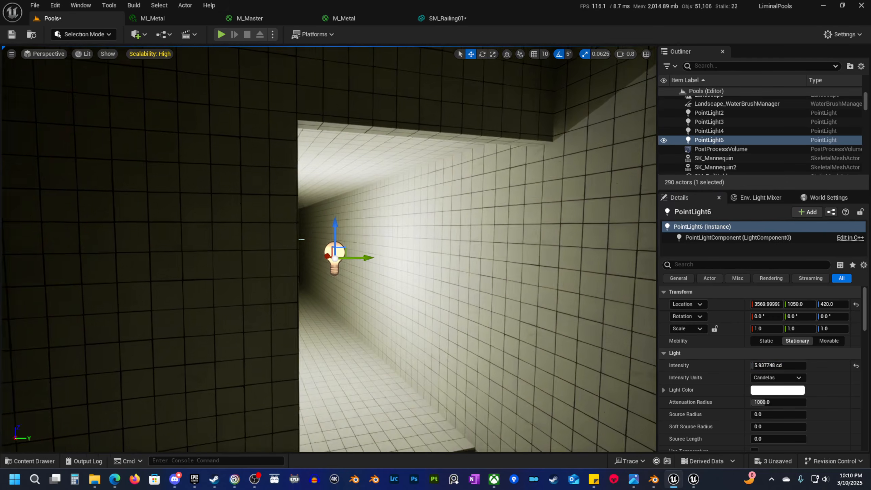
pyautogui.click(763, 391)
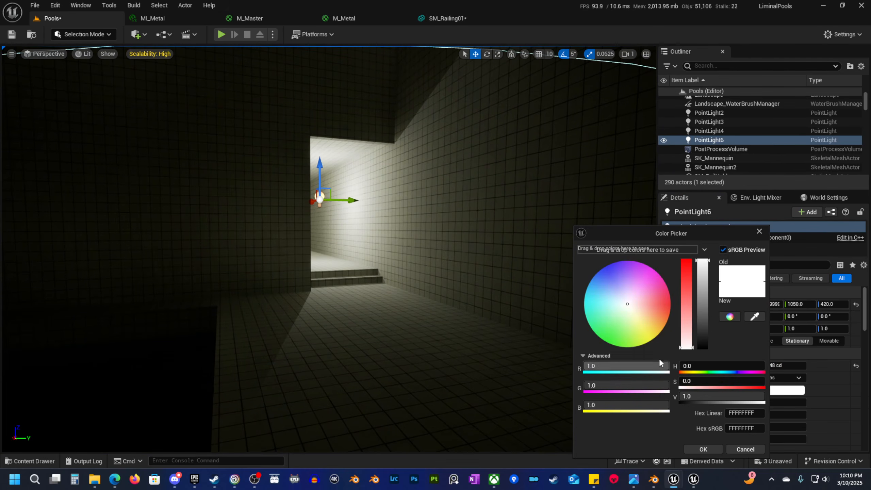
pyautogui.moveTo(645, 320); pyautogui.dragTo(657, 314)
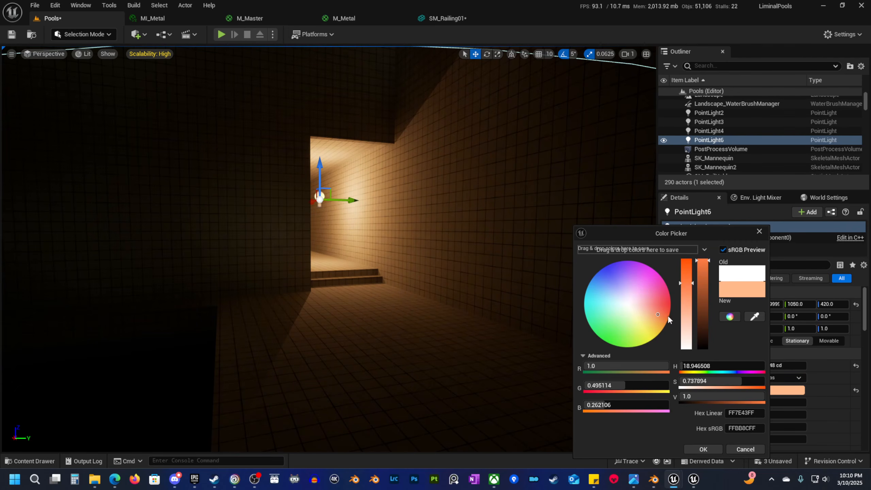
pyautogui.click(759, 232)
# Inspect the darkened pool room and the corridor light's reflection on the water from several viewpoints.
pyautogui.press('s')
pyautogui.moveTo(611, 253); pyautogui.dragTo(610, 262, button='right')
pyautogui.press('w')
pyautogui.press('e')
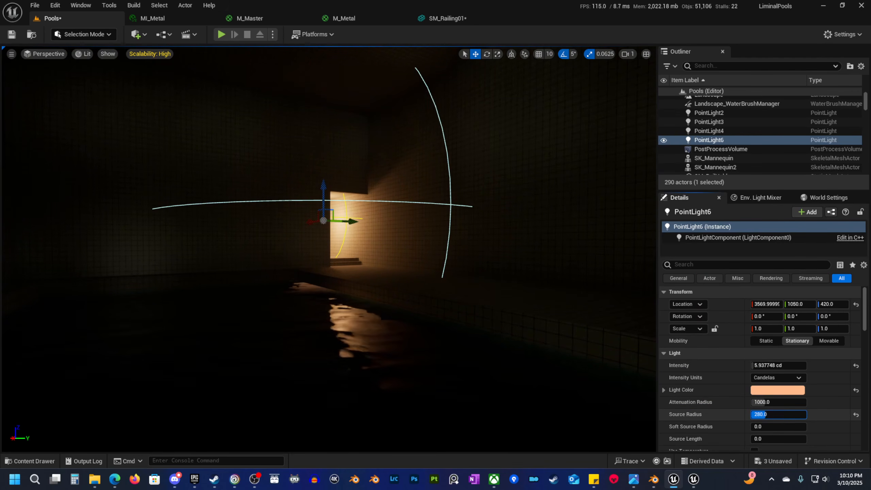
pyautogui.press('d')
pyautogui.moveTo(387, 329); pyautogui.dragTo(367, 325, button='right')
pyautogui.press('g')
pyautogui.press('s')
pyautogui.scroll(1, 387, 329)
pyautogui.press('w')
pyautogui.scroll(-2, 386, 328)
pyautogui.press('g')
# Reset the intensity of the pool wall light beside the round steps to its default of 8.0.
pyautogui.click(375, 325)
pyautogui.press('d')
pyautogui.moveTo(451, 333)
pyautogui.mouseDown(button='right')
pyautogui.moveTo(441, 347)
pyautogui.moveTo(450, 346)
pyautogui.mouseUp(button='right')
pyautogui.press('d')
pyautogui.press('g')
pyautogui.press('g')
pyautogui.press('a')
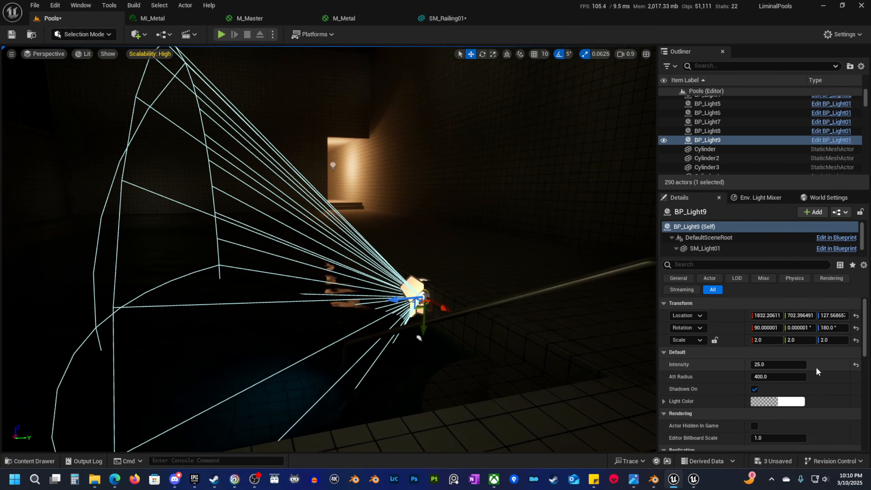
pyautogui.click(858, 365)
pyautogui.moveTo(421, 335)
pyautogui.mouseDown(button='right')
pyautogui.moveTo(431, 334)
pyautogui.moveTo(410, 342)
pyautogui.mouseUp(button='right')
pyautogui.press('g')
pyautogui.press('g')
pyautogui.rightClick(397, 326)
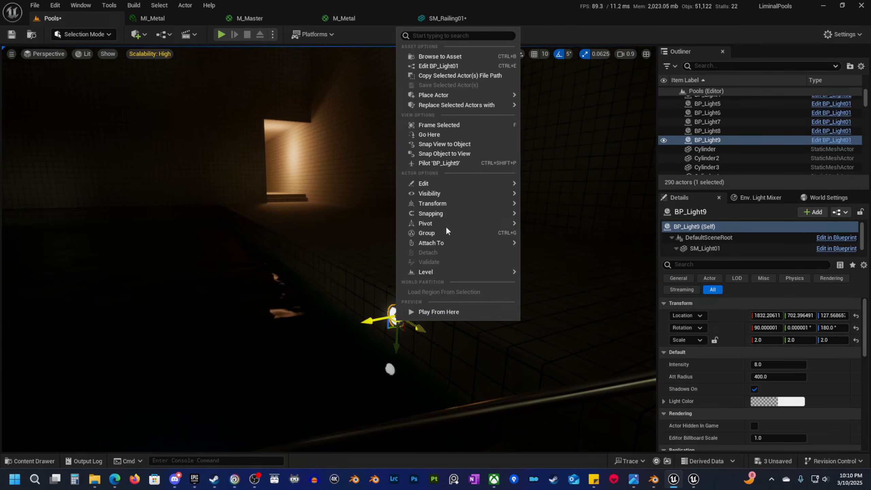
pyautogui.press('Escape')
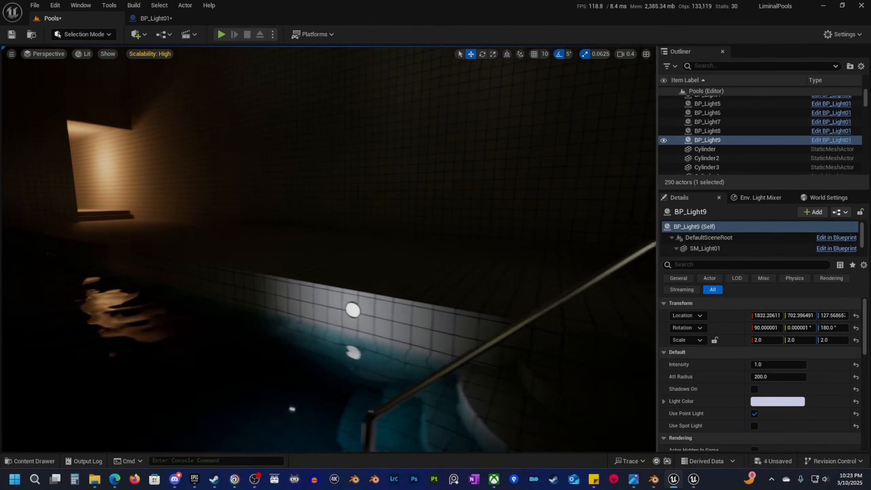
# Open the BP_Light01 blueprint and review its point light component, viewport, event graph and construction script.
pyautogui.click(158, 18)
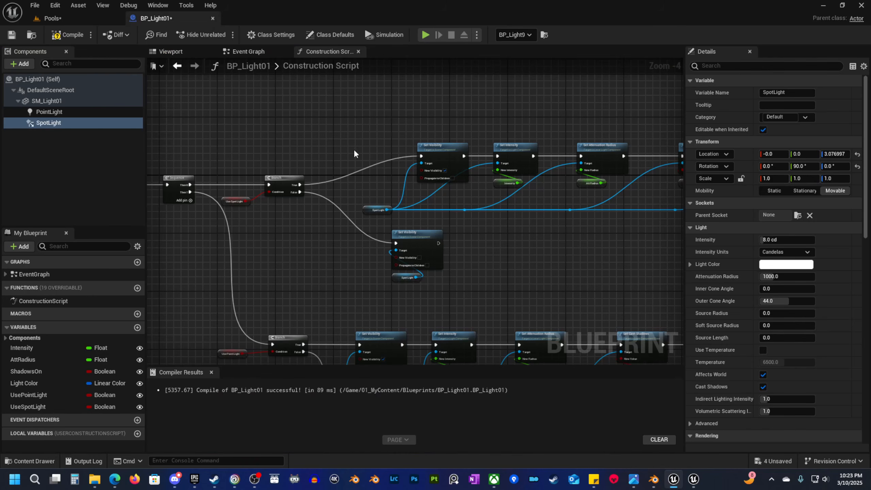
pyautogui.moveTo(360, 276); pyautogui.dragTo(336, 222, button='right')
pyautogui.scroll(-1, 336, 223)
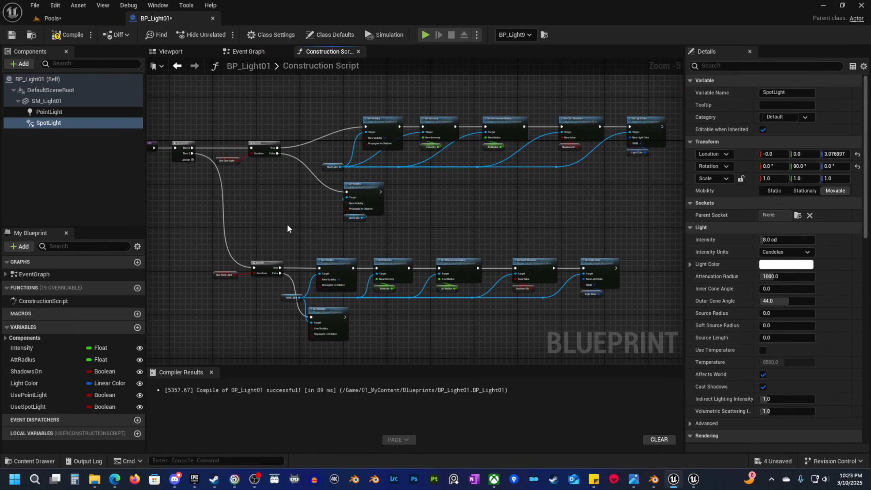
pyautogui.click(51, 113)
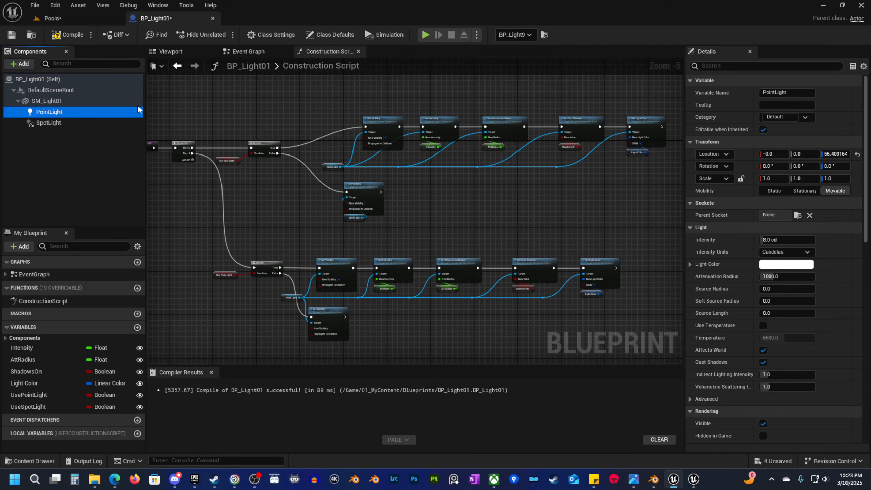
pyautogui.click(178, 52)
pyautogui.moveTo(443, 284); pyautogui.dragTo(430, 282, button='right')
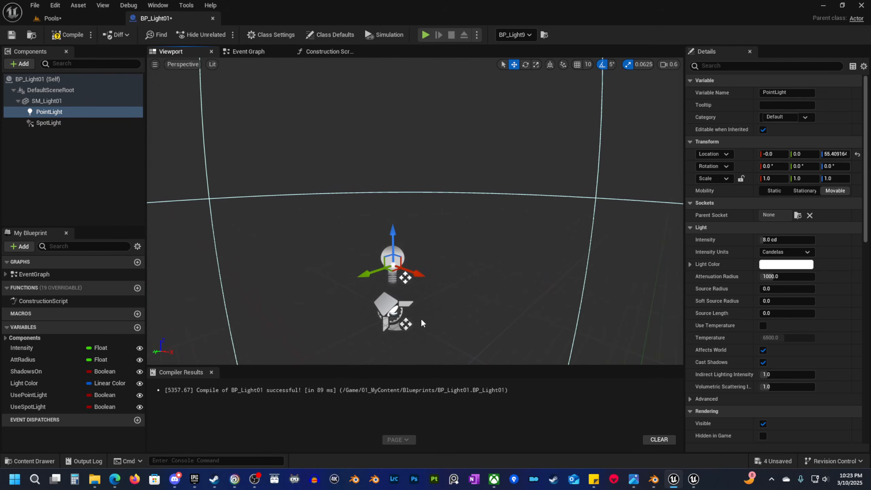
pyautogui.moveTo(421, 321); pyautogui.dragTo(425, 325, button='right')
pyautogui.click(262, 53)
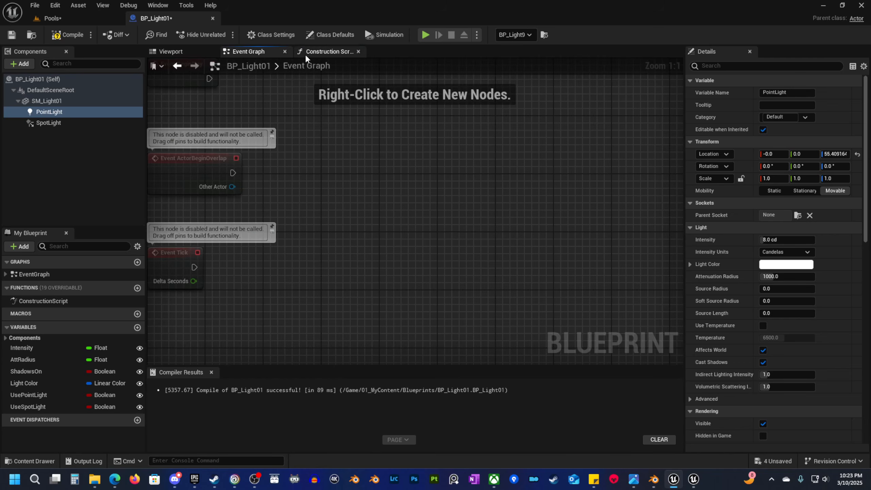
pyautogui.click(305, 54)
pyautogui.moveTo(309, 225); pyautogui.dragTo(327, 240, button='right')
pyautogui.scroll(5, 250, 161)
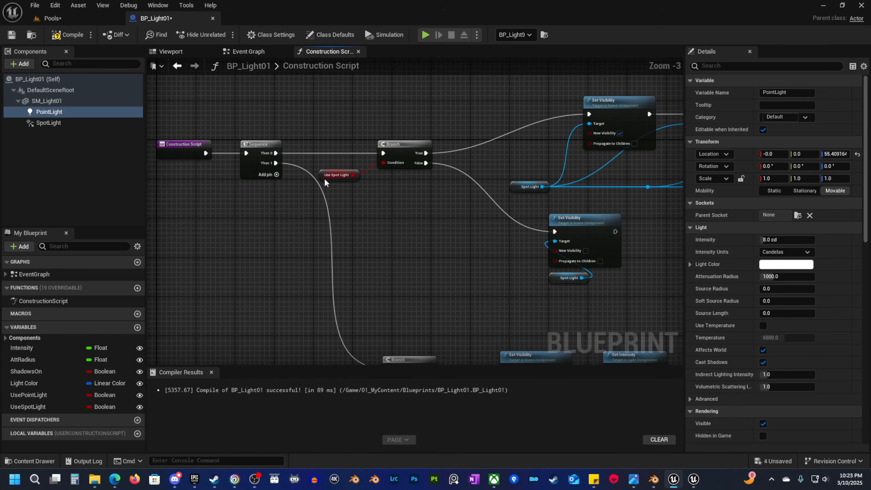
# Examine the Sequence node and the Use Spot Light and Use Point Light booleans that feed the two branches.
pyautogui.click(338, 207)
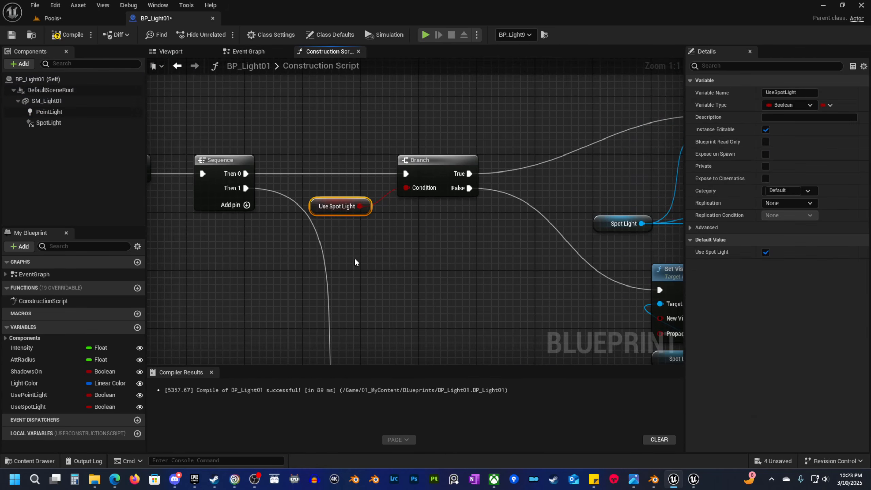
pyautogui.moveTo(354, 256); pyautogui.dragTo(343, 161, button='right')
pyautogui.moveTo(350, 247); pyautogui.dragTo(350, 84, button='right')
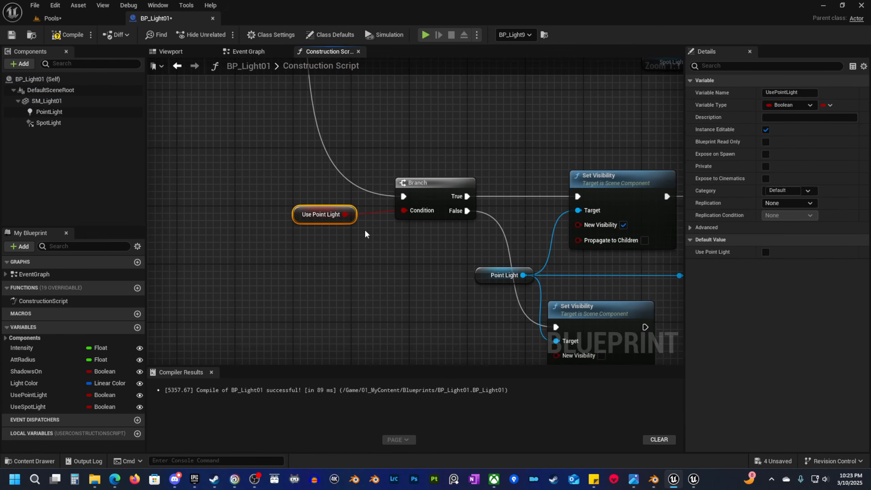
pyautogui.moveTo(376, 119); pyautogui.dragTo(310, 275, button='right')
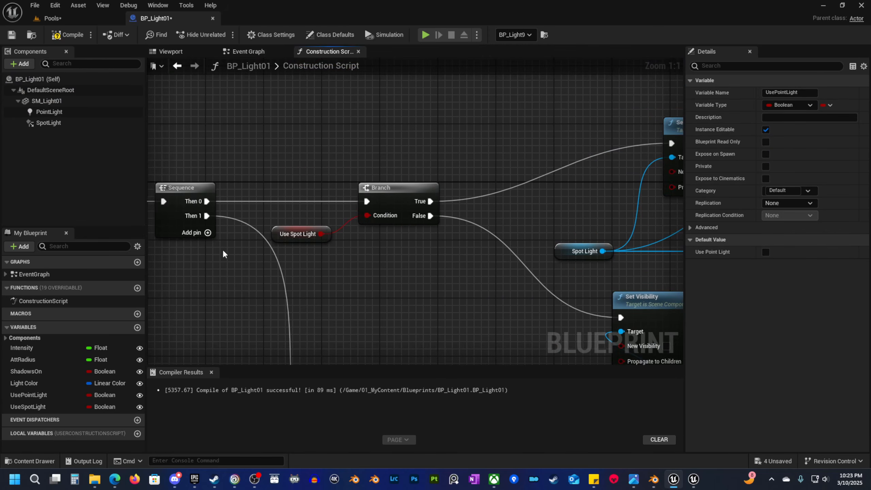
pyautogui.moveTo(223, 254); pyautogui.dragTo(297, 284, button='right')
pyautogui.moveTo(355, 187); pyautogui.dragTo(355, 187)
pyautogui.moveTo(448, 275); pyautogui.dragTo(255, 285, button='right')
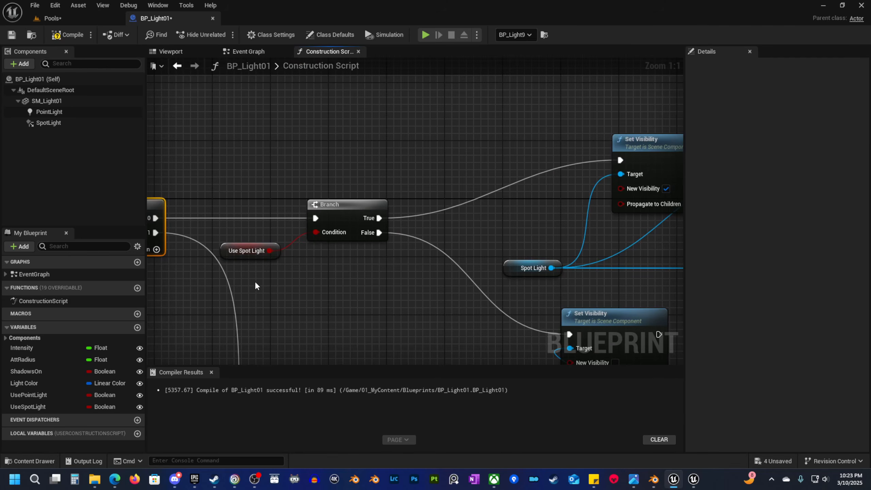
pyautogui.click(249, 251)
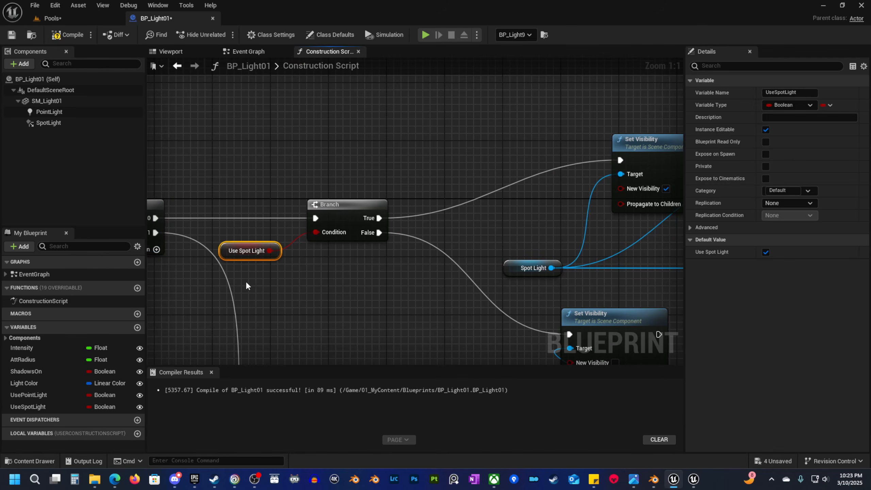
pyautogui.moveTo(298, 223); pyautogui.dragTo(297, 224)
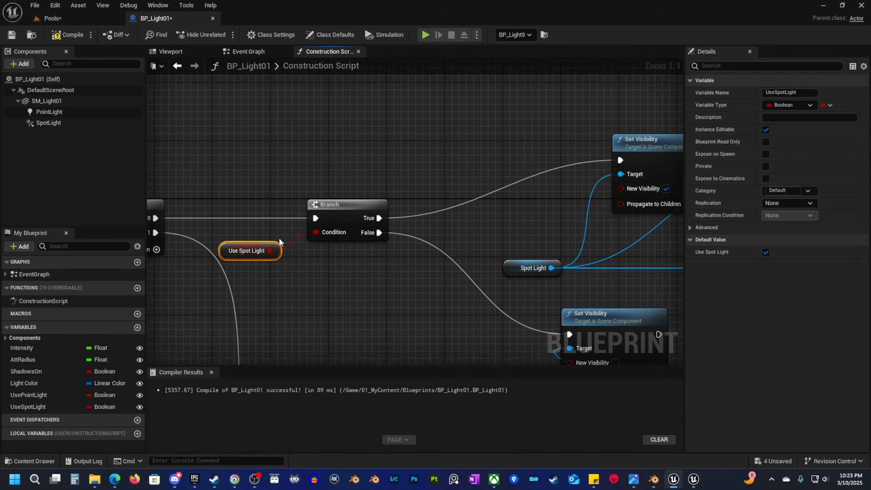
# Examine the spot light branch's True path, from Set Visibility through the intensity, attenuation radius, shadow and colour nodes.
pyautogui.click(329, 270)
pyautogui.click(341, 206)
pyautogui.moveTo(456, 194); pyautogui.dragTo(294, 227, button='right')
pyautogui.moveTo(382, 209); pyautogui.dragTo(276, 230, button='right')
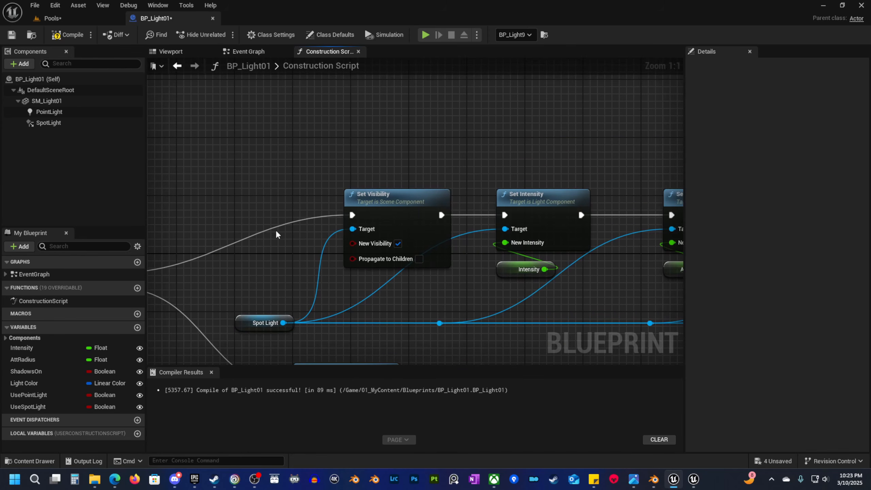
pyautogui.click(372, 208)
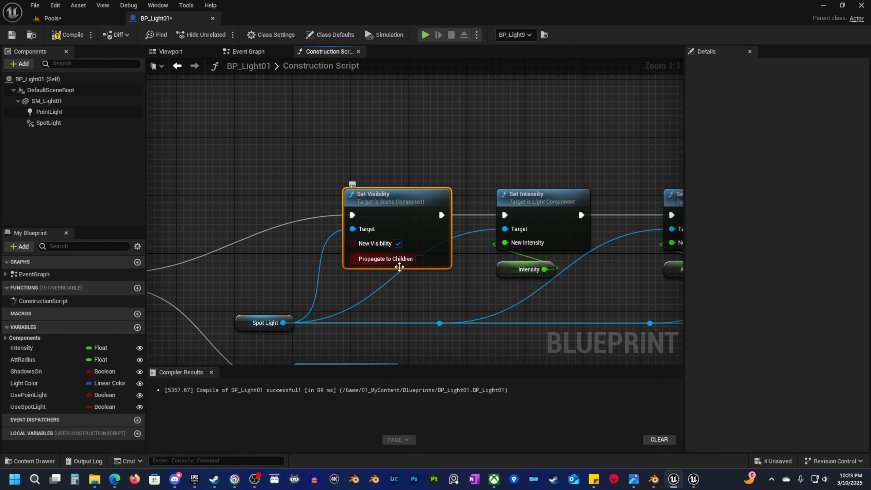
pyautogui.moveTo(399, 267); pyautogui.dragTo(281, 278, button='right')
pyautogui.scroll(-1, 281, 278)
pyautogui.moveTo(318, 146); pyautogui.dragTo(534, 295)
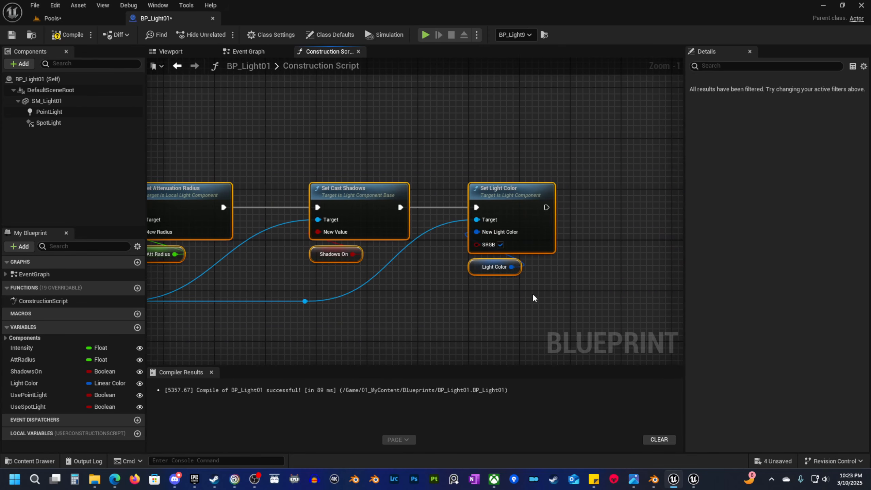
pyautogui.moveTo(272, 324); pyautogui.dragTo(546, 298, button='right')
pyautogui.moveTo(311, 298); pyautogui.dragTo(530, 298, button='right')
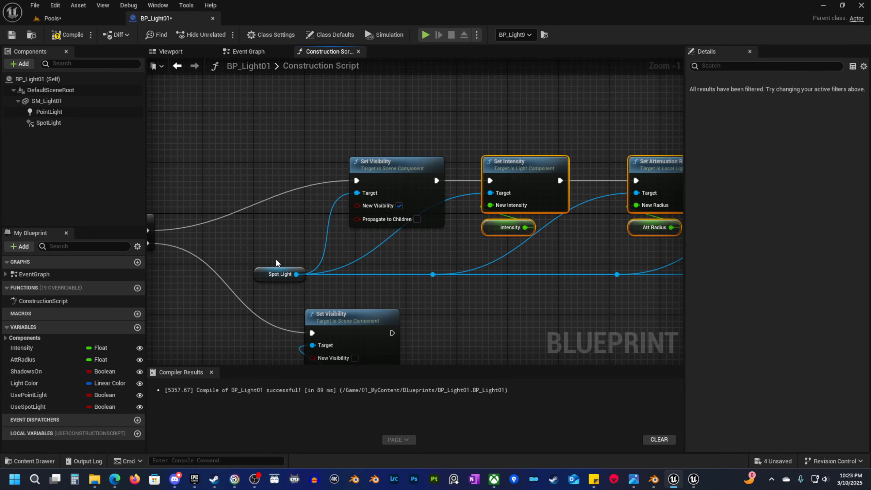
pyautogui.moveTo(277, 261); pyautogui.dragTo(370, 218, button='right')
pyautogui.moveTo(254, 240); pyautogui.dragTo(267, 213, button='right')
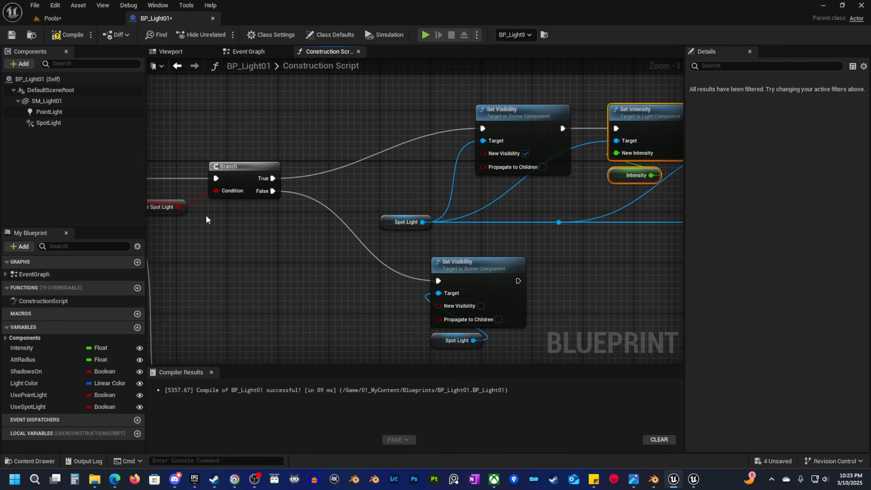
# Examine the spot light branch's False path with its Set Visibility node and the Use Spot Light condition.
pyautogui.moveTo(207, 215); pyautogui.dragTo(280, 217, button='right')
pyautogui.click(225, 214)
pyautogui.moveTo(399, 245); pyautogui.dragTo(240, 197, button='right')
pyautogui.moveTo(430, 233); pyautogui.dragTo(429, 233)
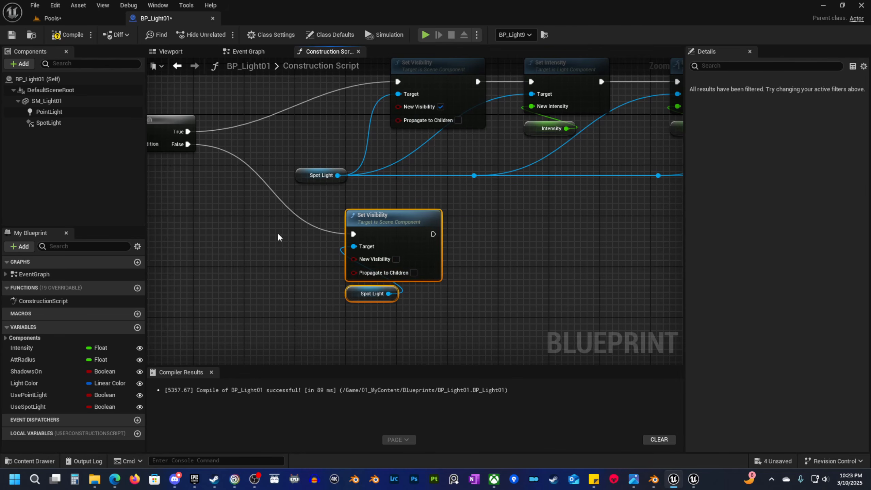
pyautogui.moveTo(278, 237); pyautogui.dragTo(350, 252, button='right')
pyautogui.click(289, 223)
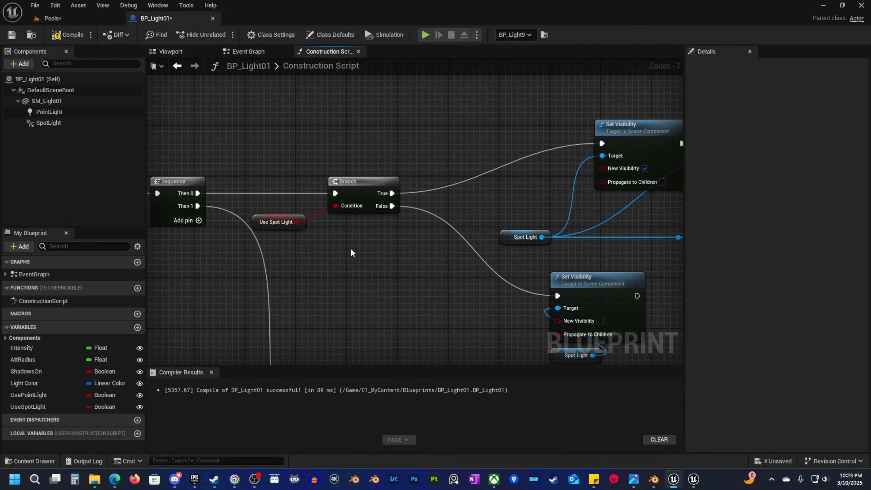
pyautogui.click(266, 223)
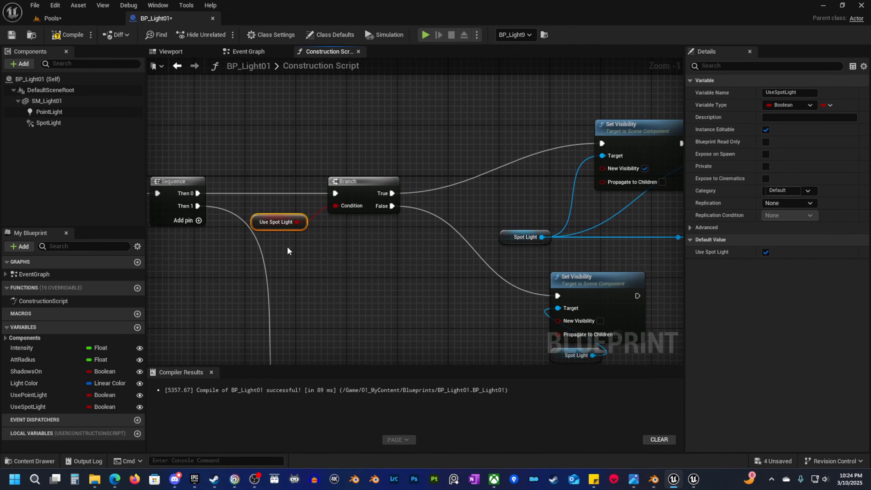
# Examine the Use Point Light boolean, its default value and the branch it controls on the Sequence node's second output.
pyautogui.moveTo(288, 249); pyautogui.dragTo(488, 171)
pyautogui.click(357, 250)
pyautogui.scroll(-2, 336, 269)
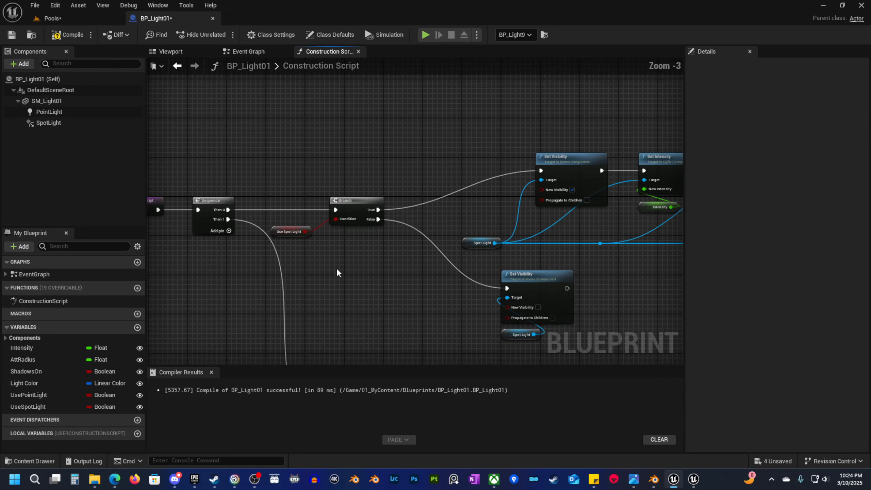
pyautogui.moveTo(336, 269); pyautogui.dragTo(345, 237, button='right')
pyautogui.moveTo(253, 223); pyautogui.dragTo(236, 263, button='right')
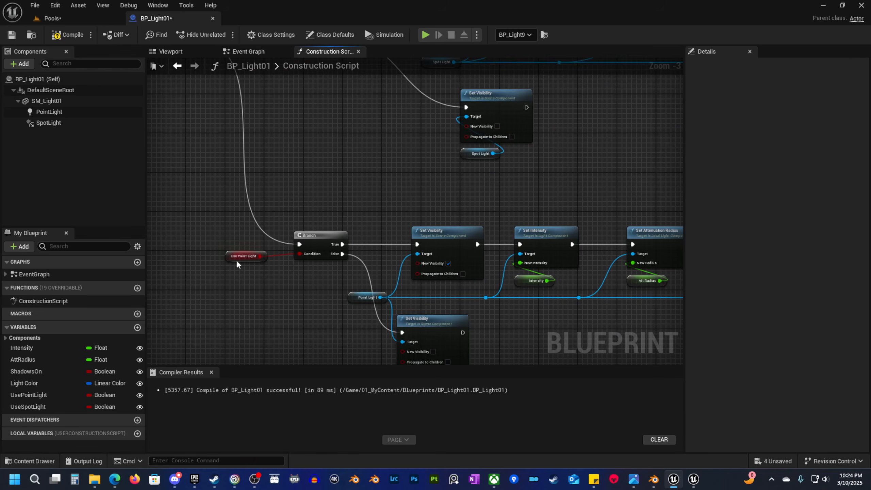
pyautogui.click(244, 256)
pyautogui.scroll(1, 313, 271)
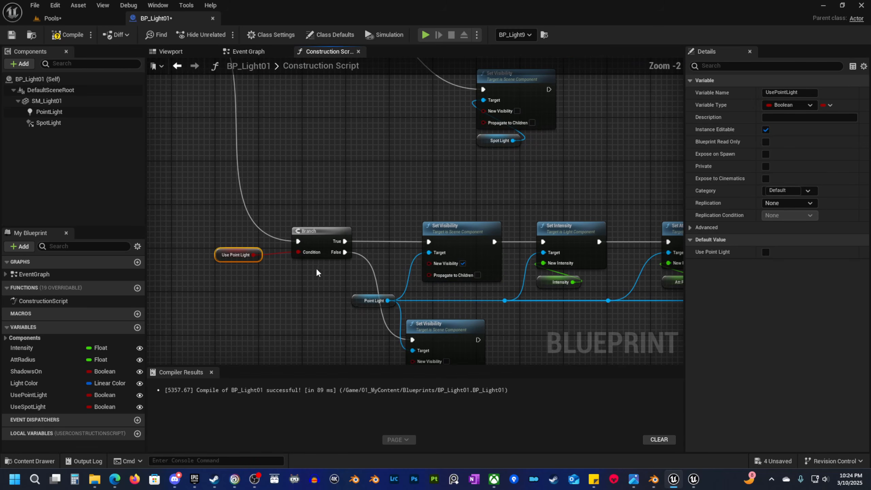
pyautogui.moveTo(325, 292); pyautogui.dragTo(296, 286, button='right')
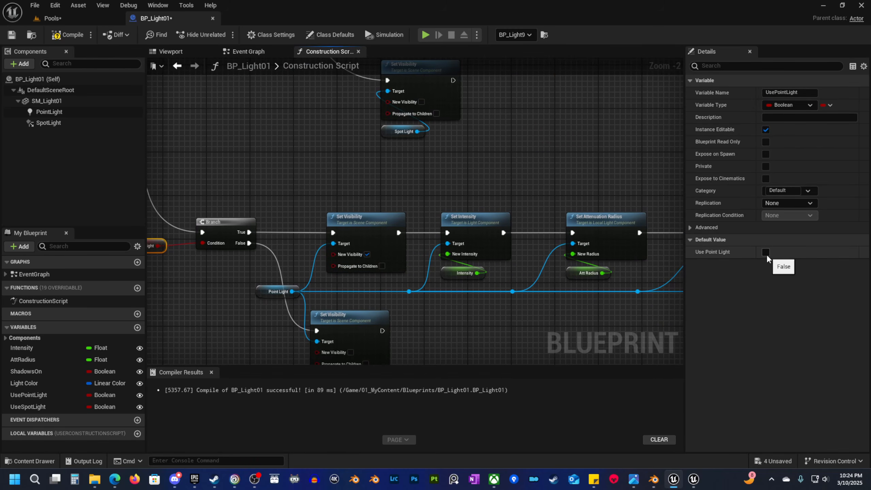
pyautogui.moveTo(299, 199); pyautogui.dragTo(329, 154, button='right')
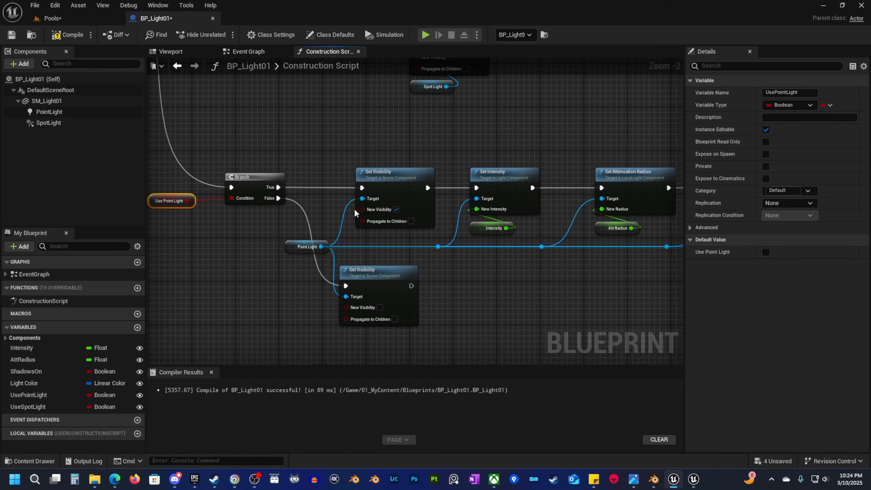
# Examine the point light branch's visibility, intensity, attenuation radius, shadow and colour nodes, plus the False path's Set Visibility node.
pyautogui.moveTo(412, 173); pyautogui.dragTo(398, 227)
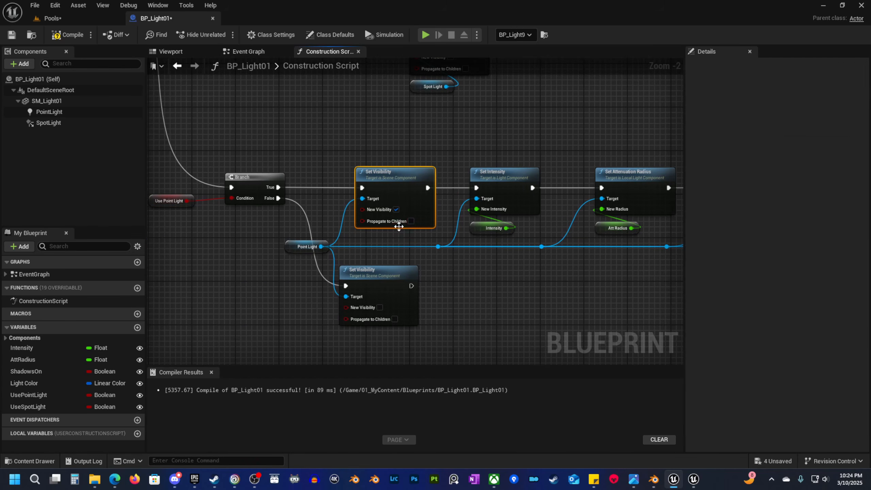
pyautogui.click(290, 249)
pyautogui.moveTo(490, 229); pyautogui.dragTo(294, 252, button='right')
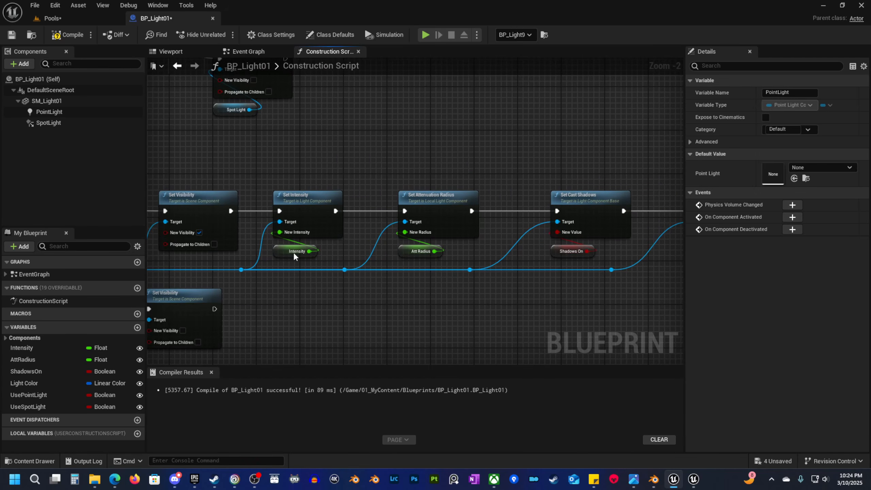
pyautogui.moveTo(471, 228); pyautogui.dragTo(487, 275)
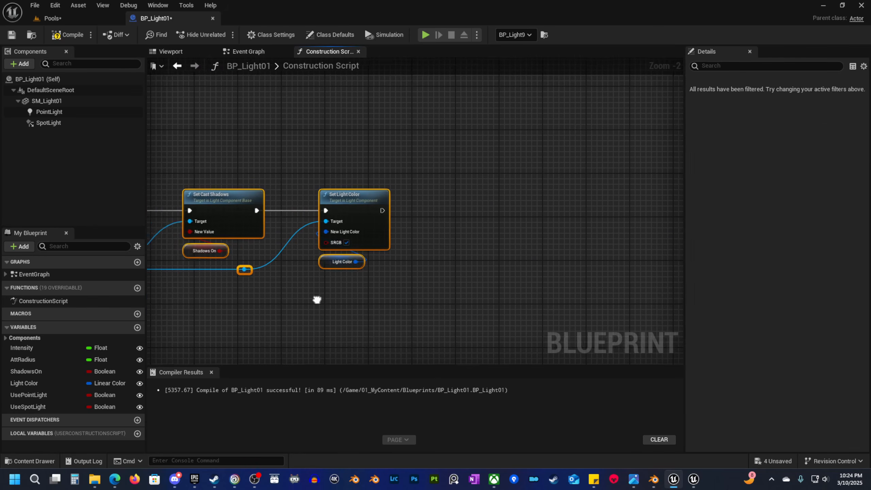
pyautogui.scroll(-2, 518, 284)
pyautogui.moveTo(310, 104); pyautogui.dragTo(335, 245, button='right')
pyautogui.moveTo(502, 298); pyautogui.dragTo(475, 169, button='right')
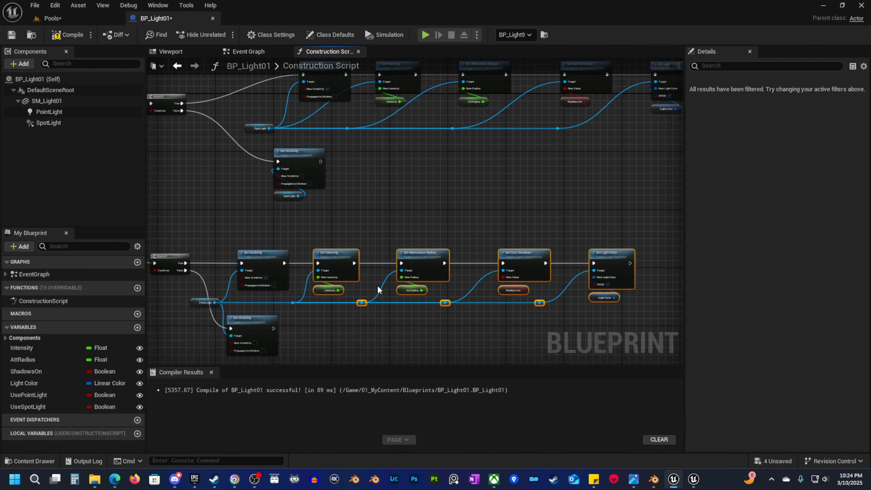
pyautogui.moveTo(371, 286); pyautogui.dragTo(440, 216, button='right')
pyautogui.scroll(2, 359, 218)
pyautogui.moveTo(286, 238); pyautogui.dragTo(395, 237, button='right')
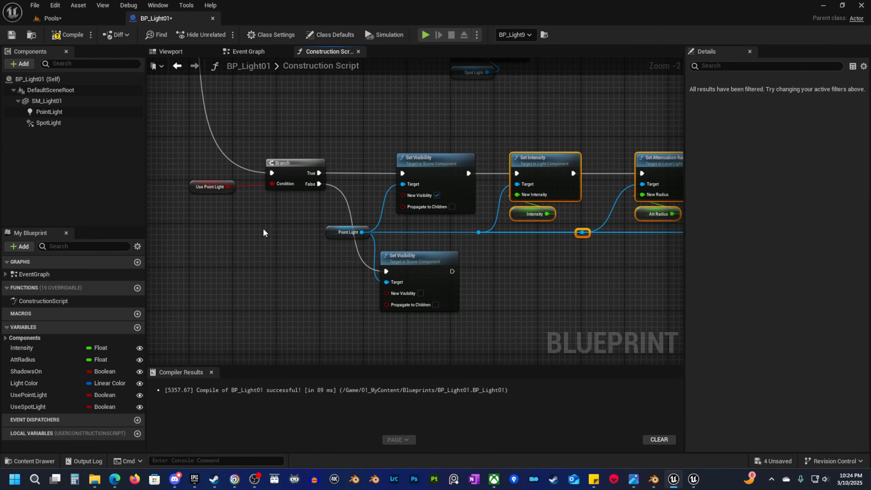
# Compile the light blueprint and return to the Pools level at the pool light BP_Light9, showing the light gizmos.
pyautogui.click(66, 37)
pyautogui.click(74, 17)
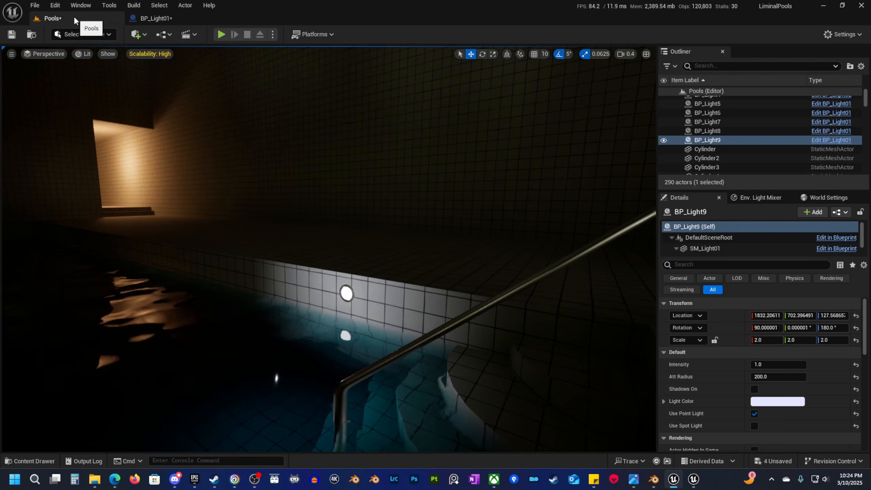
pyautogui.press('g')
pyautogui.moveTo(363, 281); pyautogui.dragTo(346, 293, button='right')
# Test BP_Light9 by disabling Use Point Light and toggling Use Spot Light on and off, then re-enable Use Point Light.
pyautogui.click(755, 414)
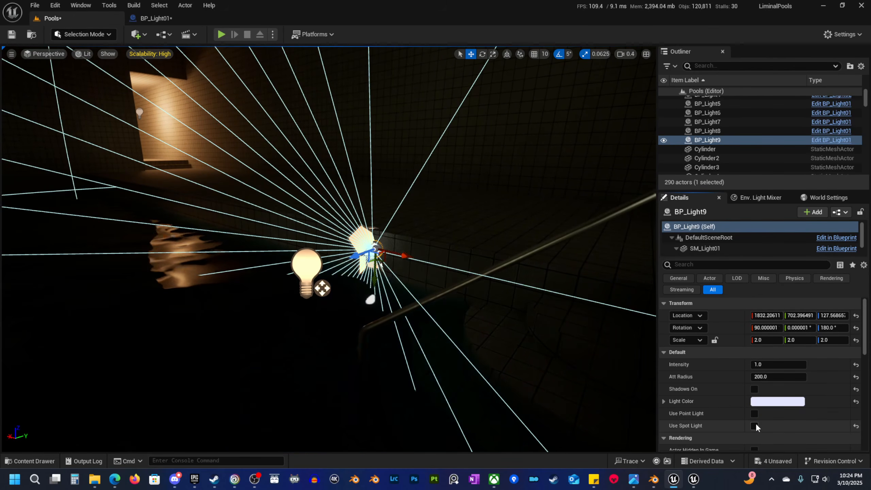
pyautogui.click(755, 426)
pyautogui.click(755, 425)
pyautogui.click(755, 413)
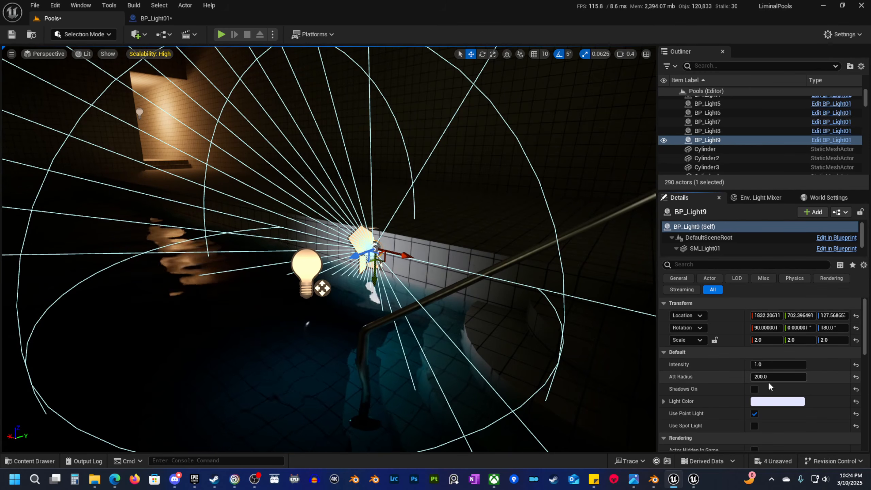
pyautogui.moveTo(432, 306); pyautogui.dragTo(446, 305, button='right')
pyautogui.press('s')
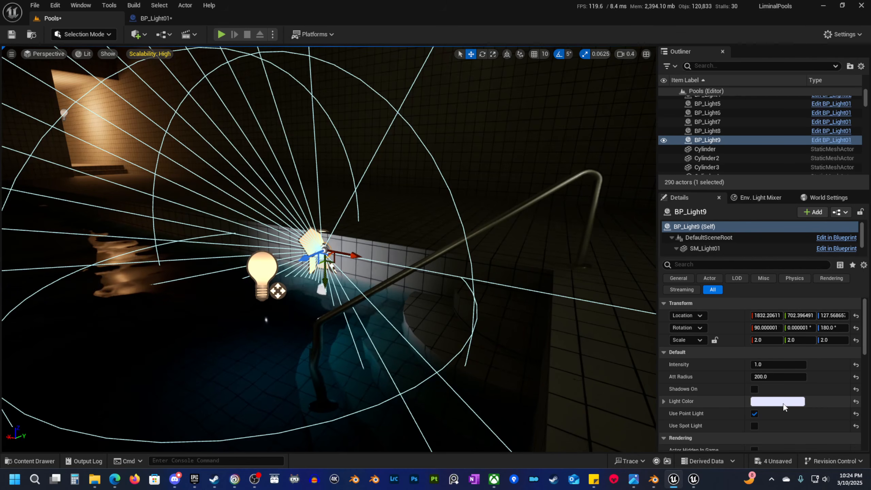
# Select the four alcove ceiling lights BP_Light5 to BP_Light8 and give their light colour a very faint blue tint.
pyautogui.press('s')
pyautogui.moveTo(354, 282); pyautogui.dragTo(470, 278, button='right')
pyautogui.press('g')
pyautogui.press('w')
pyautogui.scroll(1, 354, 282)
pyautogui.press('g')
pyautogui.press('w')
pyautogui.moveTo(244, 228); pyautogui.dragTo(232, 223, button='right')
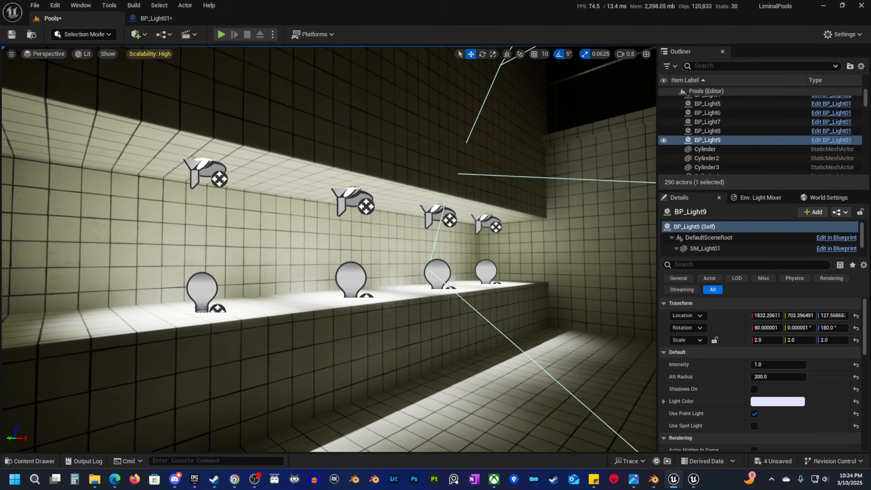
pyautogui.click(212, 172)
pyautogui.keyDown('ctrl'); pyautogui.click(353, 202); pyautogui.keyUp('ctrl')
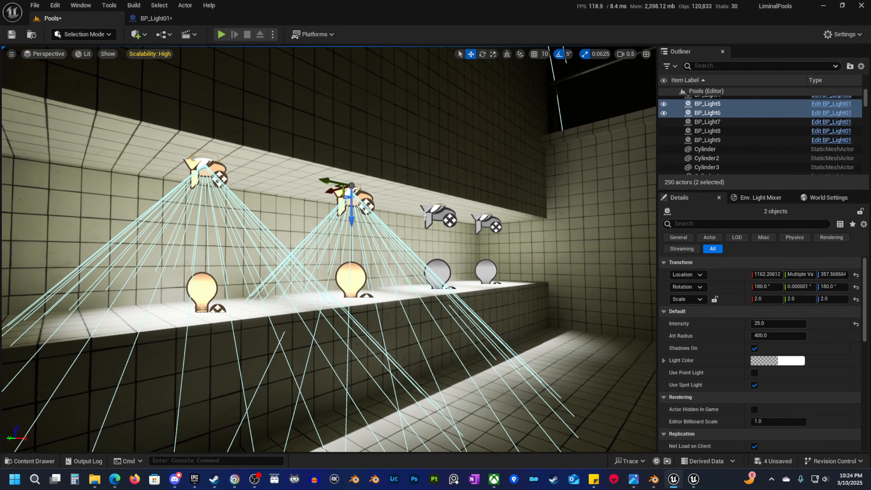
pyautogui.keyDown('ctrl'); pyautogui.click(425, 216); pyautogui.keyUp('ctrl')
pyautogui.keyDown('ctrl'); pyautogui.click(477, 223); pyautogui.keyUp('ctrl')
pyautogui.press('w')
pyautogui.moveTo(478, 223); pyautogui.dragTo(489, 224, button='right')
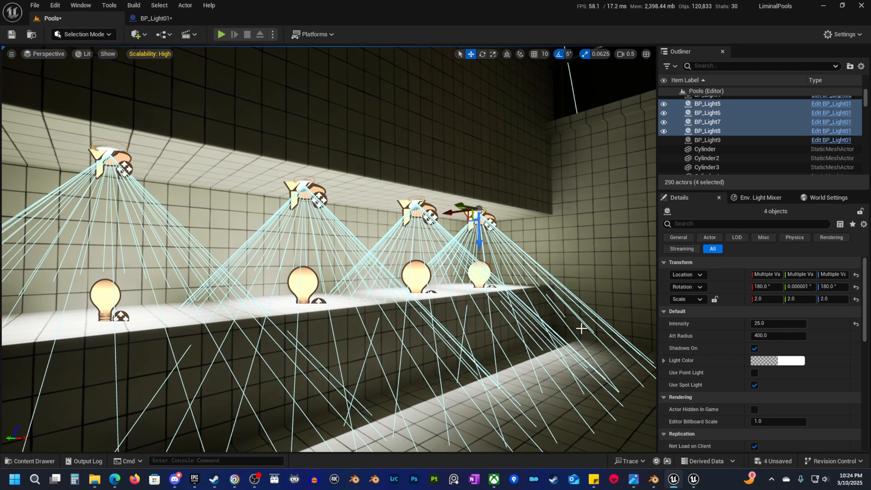
pyautogui.click(796, 361)
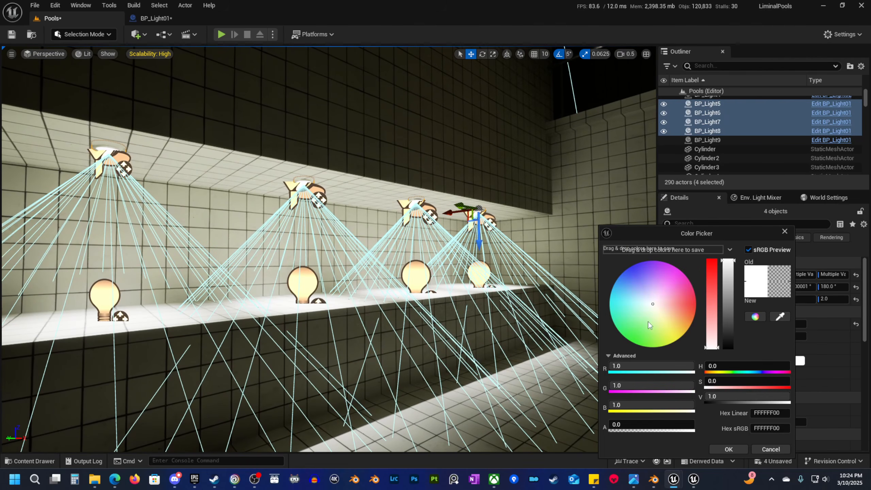
pyautogui.click(648, 299)
# Strengthen the four alcove lights' blue tint to about 0.24 saturation, fine-tune the saturation slightly and close the colour picker.
pyautogui.moveTo(448, 302)
pyautogui.mouseDown(button='right')
pyautogui.moveTo(500, 310)
pyautogui.moveTo(424, 305)
pyautogui.moveTo(433, 305)
pyautogui.mouseUp(button='right')
pyautogui.press('s')
pyautogui.press('g')
pyautogui.press('s')
pyautogui.click(647, 294)
pyautogui.press('s')
pyautogui.press('w')
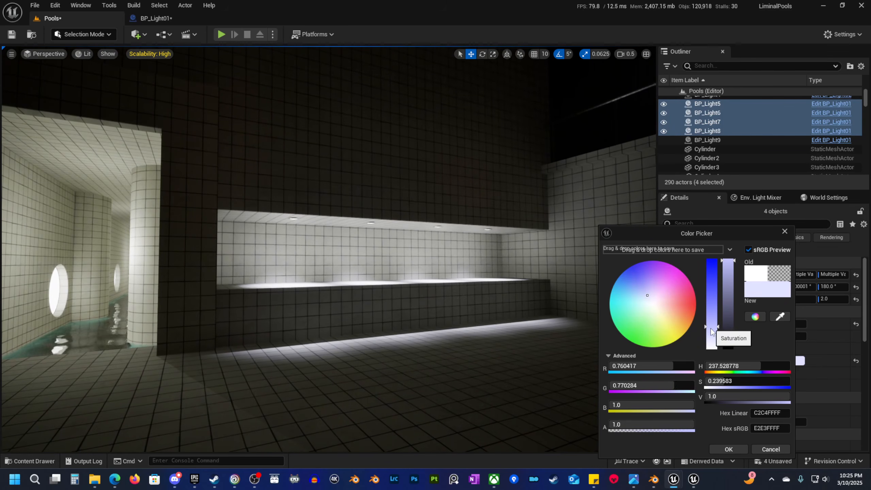
pyautogui.moveTo(711, 329); pyautogui.dragTo(710, 331)
pyautogui.press('a')
pyautogui.moveTo(449, 292); pyautogui.dragTo(360, 275, button='right')
pyautogui.press('d')
pyautogui.click(786, 232)
# Try placing a copy of BP_Light9 500 units along the pool wall with a 500 grid snap, then delete the copy.
pyautogui.press('w')
pyautogui.scroll(1, 360, 274)
pyautogui.moveTo(403, 329); pyautogui.dragTo(426, 334, button='right')
pyautogui.press('w')
pyautogui.press('g')
pyautogui.click(403, 329)
pyautogui.press('a')
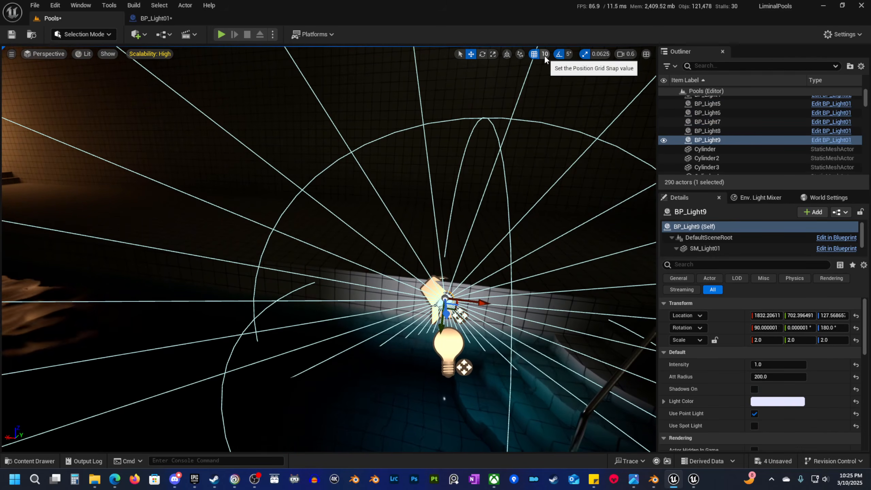
pyautogui.click(545, 54)
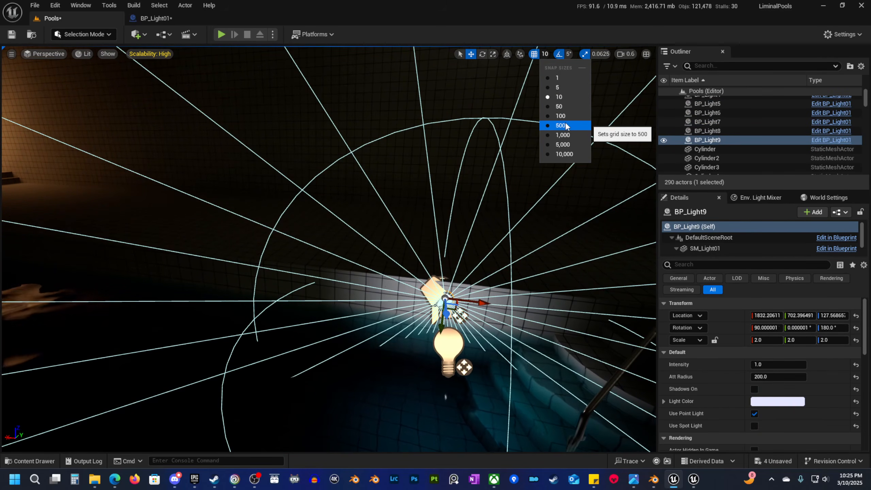
pyautogui.click(566, 127)
pyautogui.moveTo(443, 236); pyautogui.dragTo(452, 271, button='right')
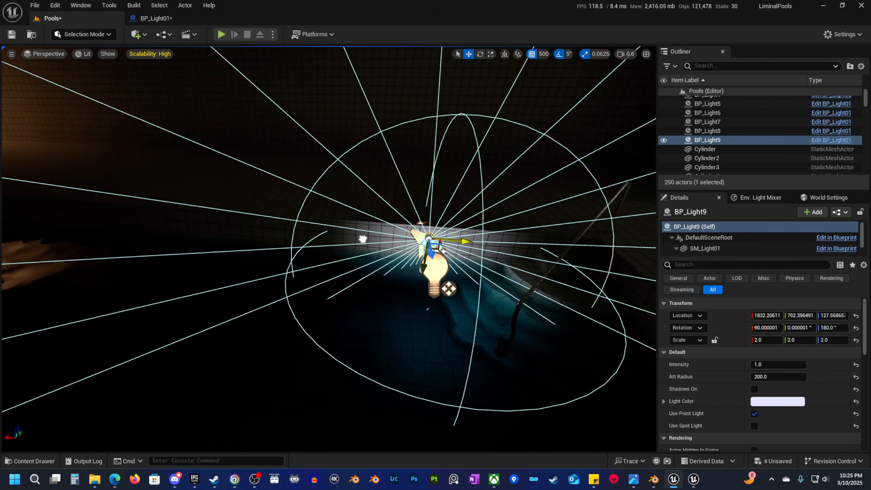
pyautogui.keyDown('alt'); pyautogui.moveTo(363, 239); pyautogui.dragTo(292, 232); pyautogui.keyUp('alt')
pyautogui.press('s')
pyautogui.moveTo(291, 232); pyautogui.dragTo(223, 226, button='right')
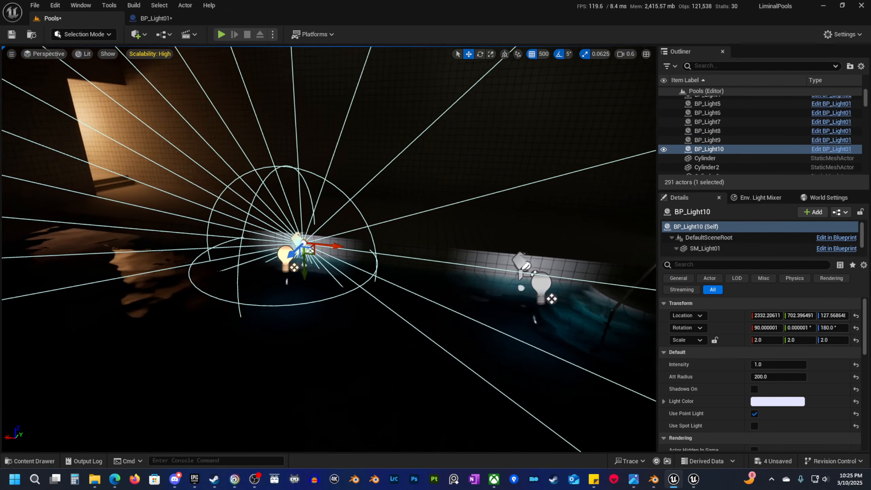
pyautogui.press('Delete')
# Set the position grid snap to 100 and duplicate BP_Light9 along the pool wall into four copies spaced 300 units apart.
pyautogui.click(524, 267)
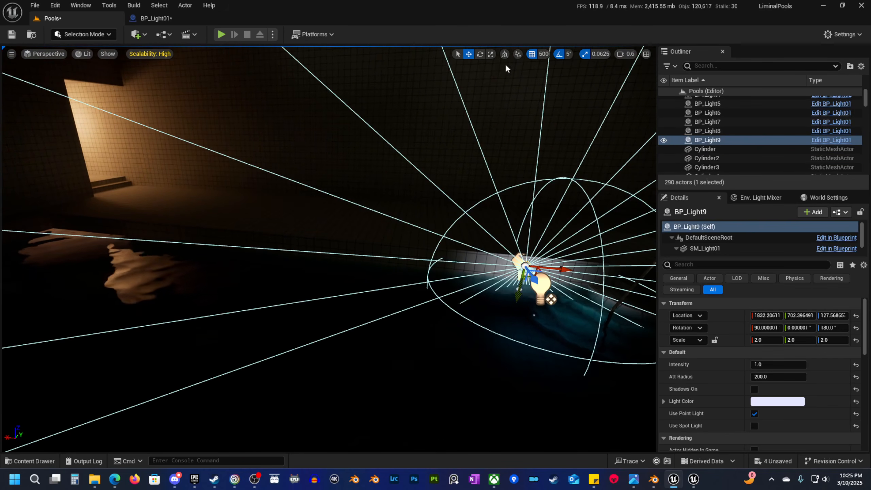
pyautogui.click(548, 54)
pyautogui.click(557, 117)
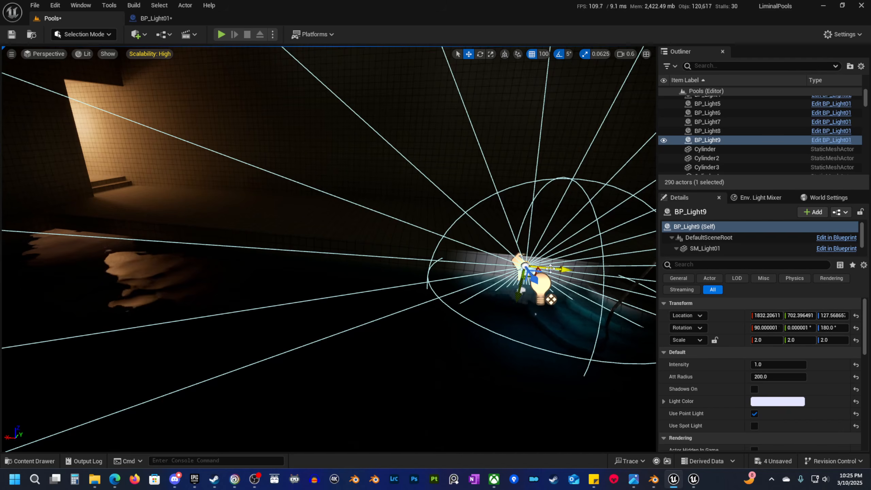
pyautogui.keyDown('alt'); pyautogui.moveTo(542, 267); pyautogui.dragTo(404, 259); pyautogui.keyUp('alt')
pyautogui.moveTo(405, 259); pyautogui.dragTo(391, 258, button='right')
pyautogui.keyDown('alt'); pyautogui.moveTo(443, 254); pyautogui.dragTo(330, 246); pyautogui.keyUp('alt')
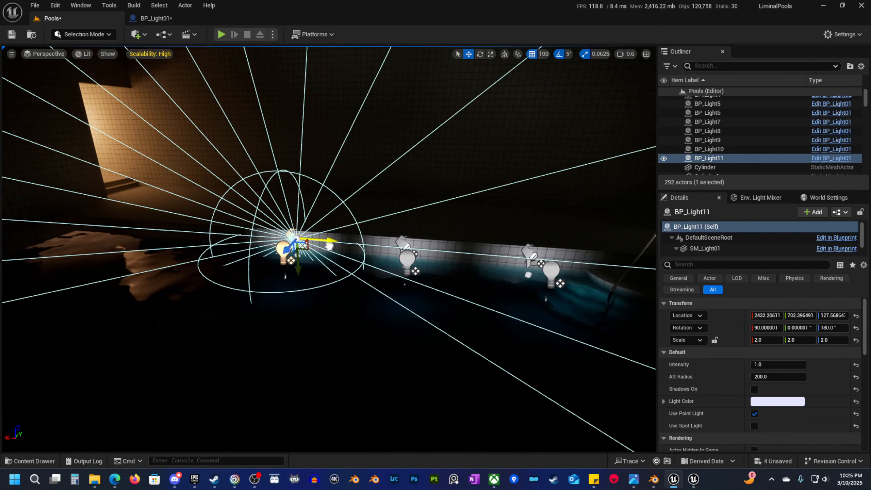
pyautogui.moveTo(319, 246); pyautogui.dragTo(256, 250, button='right')
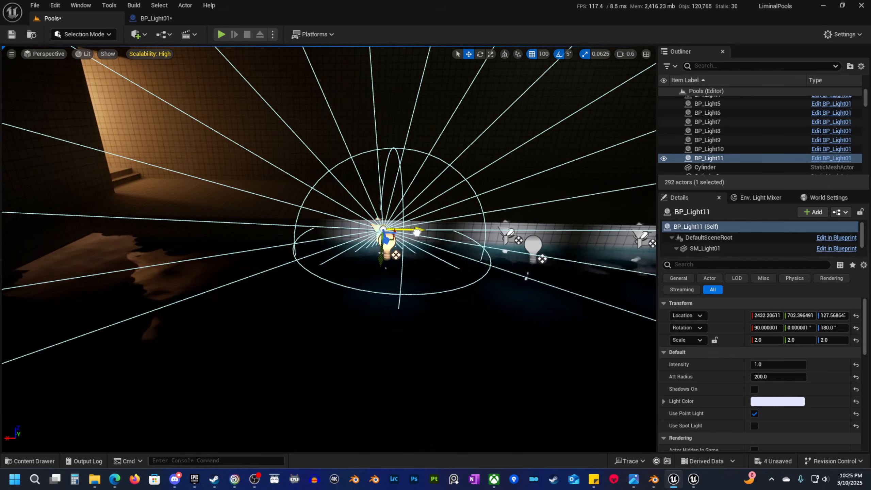
pyautogui.keyDown('alt'); pyautogui.moveTo(431, 234); pyautogui.dragTo(290, 233); pyautogui.keyUp('alt')
pyautogui.moveTo(290, 233); pyautogui.dragTo(372, 227, button='right')
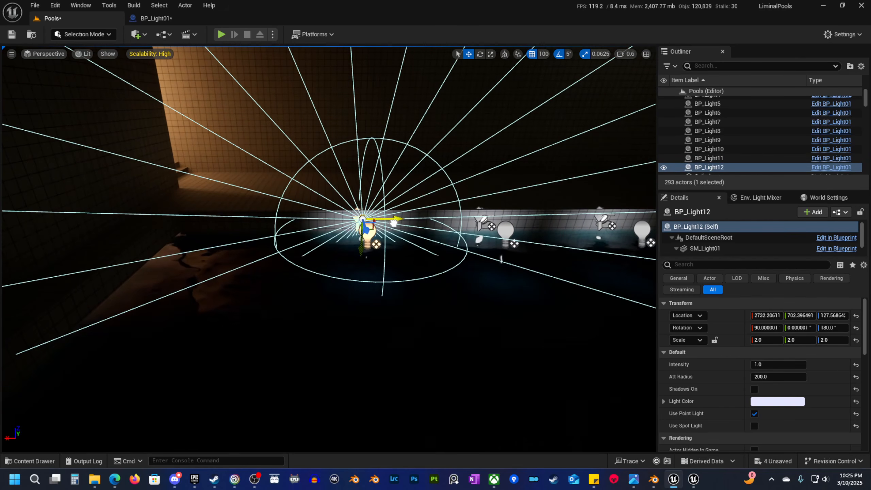
pyautogui.keyDown('alt'); pyautogui.moveTo(394, 224); pyautogui.dragTo(261, 225); pyautogui.keyUp('alt')
pyautogui.moveTo(260, 225); pyautogui.dragTo(439, 258, button='right')
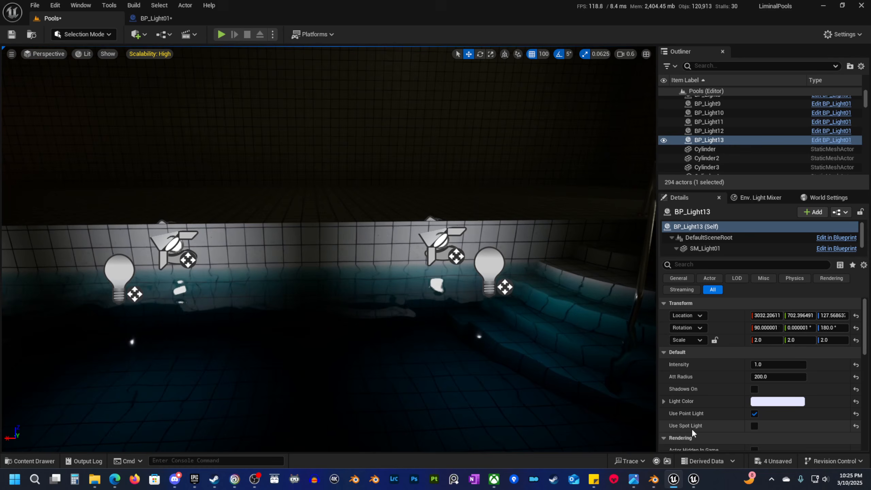
# Select the five pool-wall lights BP_Light9 to BP_Light13 and duplicate them across the water towards the opposite side.
pyautogui.moveTo(408, 339); pyautogui.dragTo(398, 339, button='right')
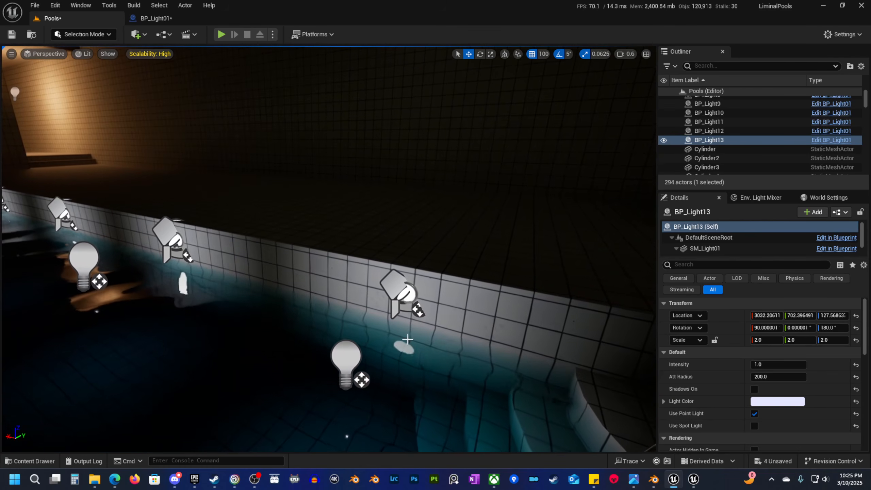
pyautogui.click(401, 294)
pyautogui.moveTo(401, 295); pyautogui.dragTo(418, 218, button='right')
pyautogui.moveTo(255, 221); pyautogui.dragTo(324, 221, button='right')
pyautogui.click(256, 223)
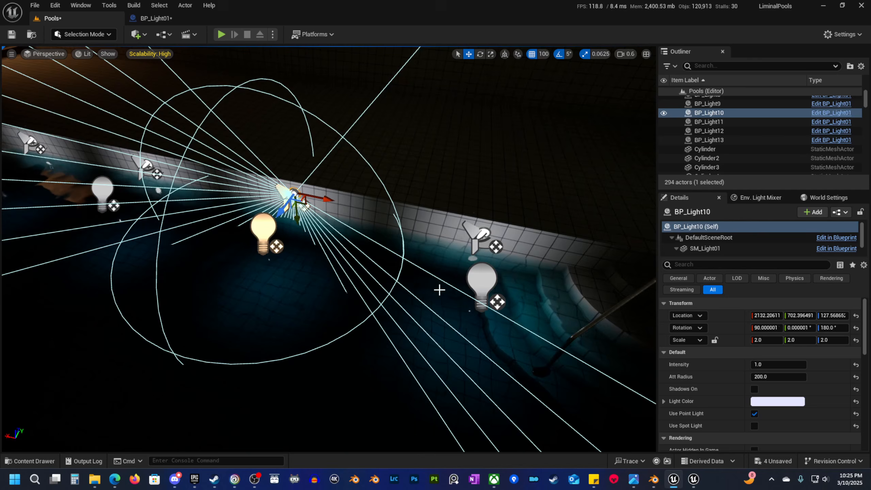
pyautogui.moveTo(432, 254)
pyautogui.mouseDown(button='right')
pyautogui.moveTo(432, 261)
pyautogui.moveTo(443, 258)
pyautogui.mouseUp(button='right')
pyautogui.scroll(1, 434, 258)
pyautogui.press('g')
pyautogui.keyDown('shift'); pyautogui.click(463, 298); pyautogui.keyUp('shift')
pyautogui.moveTo(463, 298); pyautogui.dragTo(452, 296, button='right')
pyautogui.keyDown('shift'); pyautogui.click(291, 228); pyautogui.keyUp('shift')
pyautogui.keyDown('shift'); pyautogui.click(112, 196); pyautogui.keyUp('shift')
pyautogui.moveTo(112, 196); pyautogui.dragTo(89, 196, button='right')
pyautogui.keyDown('shift'); pyautogui.click(208, 237); pyautogui.keyUp('shift')
pyautogui.moveTo(207, 237); pyautogui.dragTo(177, 237, button='right')
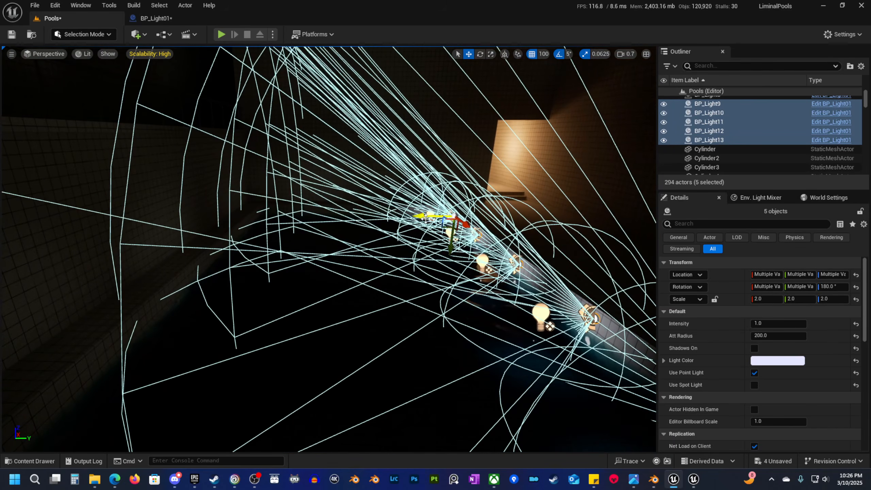
pyautogui.keyDown('alt'); pyautogui.moveTo(425, 217); pyautogui.dragTo(275, 217); pyautogui.keyUp('alt')
# Rotate the five copied lights 180° to face back across the pool and move them over to the opposite wall.
pyautogui.press('e')
pyautogui.moveTo(330, 226); pyautogui.dragTo(240, 220)
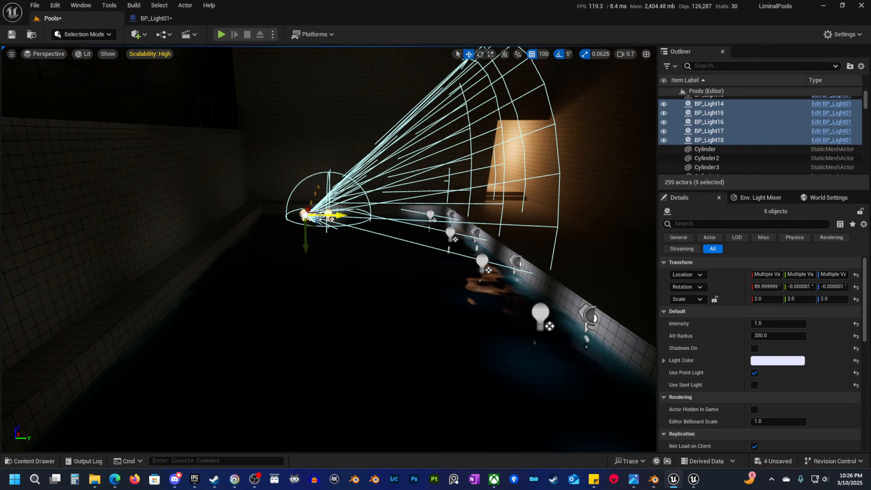
pyautogui.moveTo(319, 216); pyautogui.dragTo(270, 217)
pyautogui.press('w')
pyautogui.moveTo(326, 223); pyautogui.dragTo(216, 228, button='right')
pyautogui.press('s')
pyautogui.scroll(1, 325, 222)
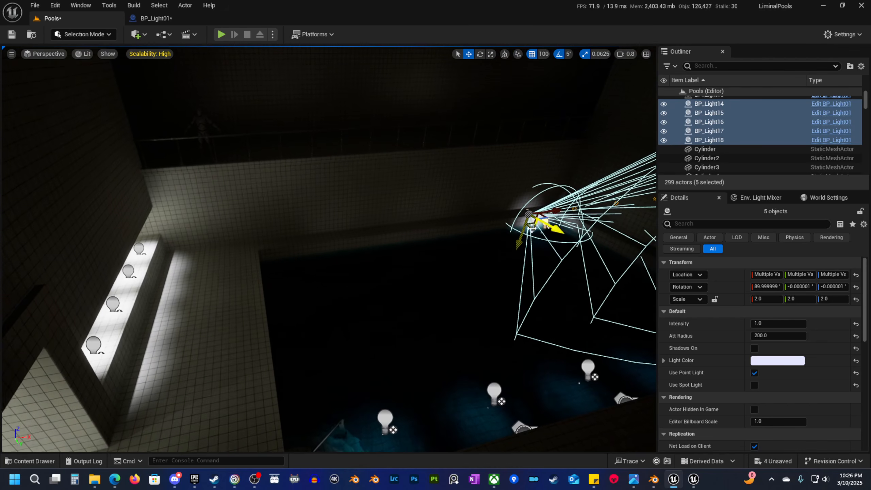
pyautogui.moveTo(558, 210); pyautogui.dragTo(362, 237)
# Set the position grid snap to 5 and move the five copied lights flush with the opposite pool wall.
pyautogui.press('w')
pyautogui.press('a')
pyautogui.moveTo(362, 237); pyautogui.dragTo(461, 234, button='right')
pyautogui.scroll(-2, 362, 236)
pyautogui.click(543, 54)
pyautogui.click(552, 86)
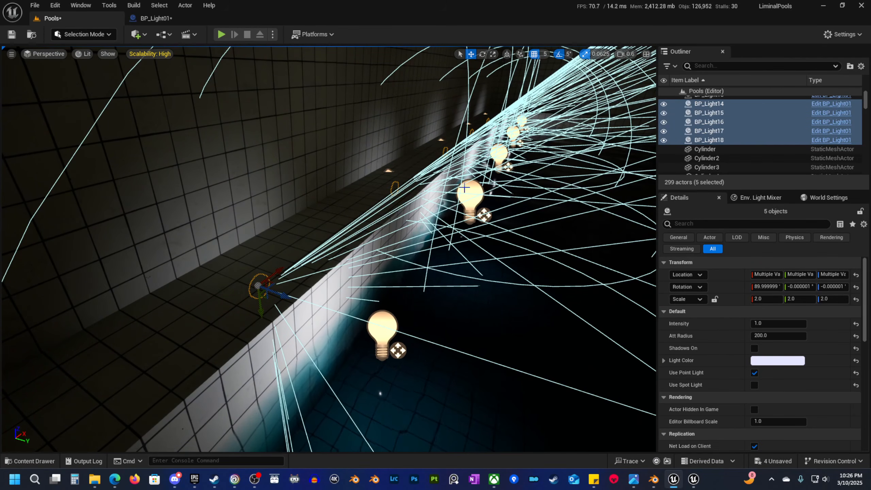
pyautogui.moveTo(289, 296); pyautogui.dragTo(348, 324)
# Preview the pool room without editor overlays and delete the existing light actor there.
pyautogui.moveTo(408, 323); pyautogui.dragTo(463, 268, button='right')
pyautogui.press('g')
pyautogui.press('s')
pyautogui.scroll(1, 408, 323)
pyautogui.press('w')
pyautogui.scroll(-1, 408, 323)
pyautogui.press('s')
pyautogui.click(294, 198)
pyautogui.press('Delete')
# Place a new Point Light above the pool water and move it to about X 2250, Y 290, Z 290.
pyautogui.press('s')
pyautogui.press('q')
pyautogui.press('w')
pyautogui.press('a')
pyautogui.moveTo(364, 288); pyautogui.dragTo(379, 253, button='right')
pyautogui.press('s')
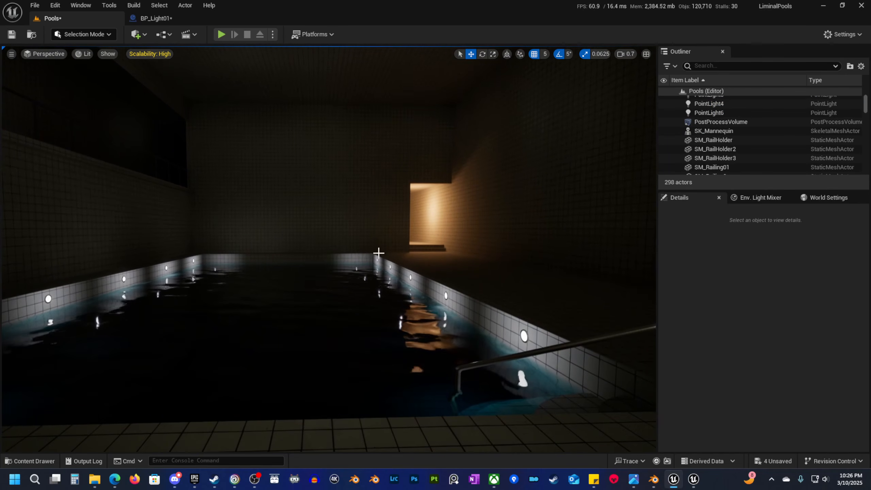
pyautogui.click(136, 35)
pyautogui.moveTo(158, 129)
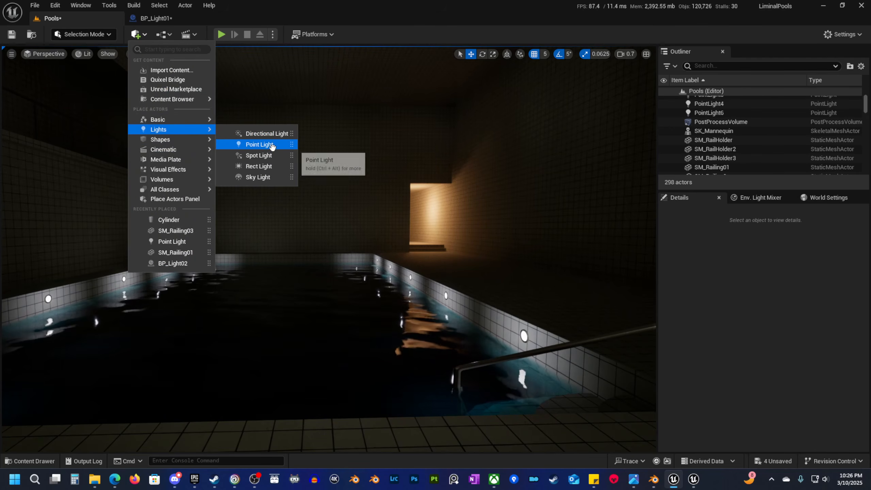
pyautogui.moveTo(271, 142); pyautogui.dragTo(286, 301)
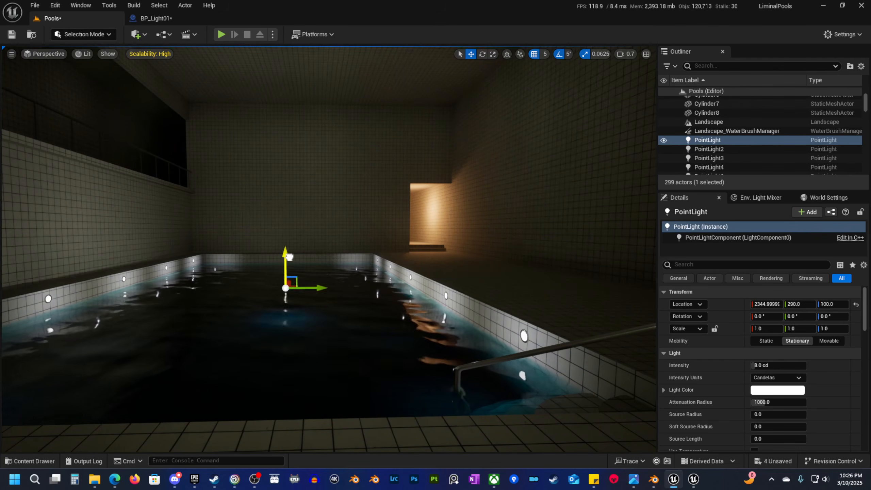
pyautogui.press('w')
pyautogui.scroll(2, 322, 226)
pyautogui.moveTo(300, 220); pyautogui.dragTo(369, 238, button='right')
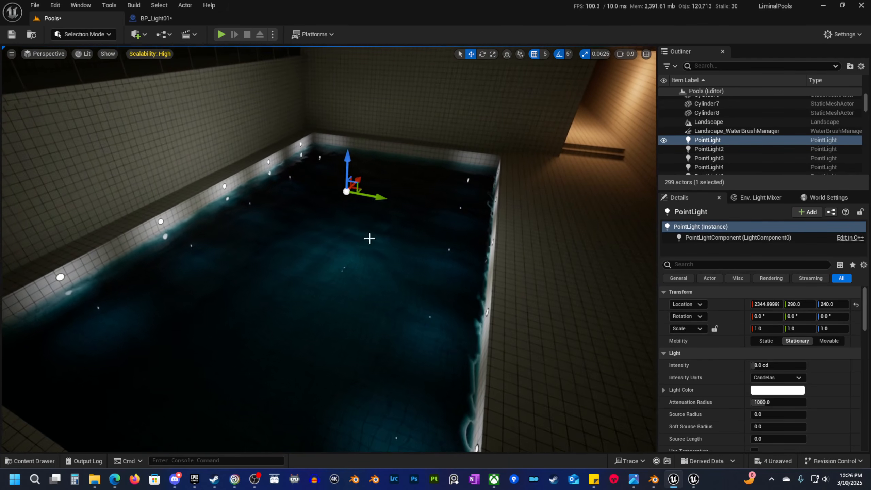
pyautogui.moveTo(347, 156); pyautogui.dragTo(346, 151)
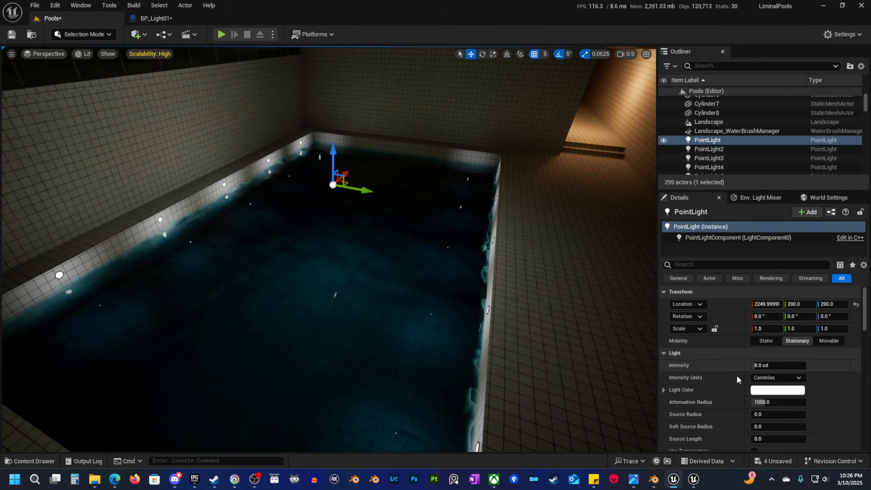
# Set the new point light's colour to a pale blue, hex sRGB EFF0FFFF, and turn off Cast Shadows.
pyautogui.click(791, 392)
pyautogui.click(644, 299)
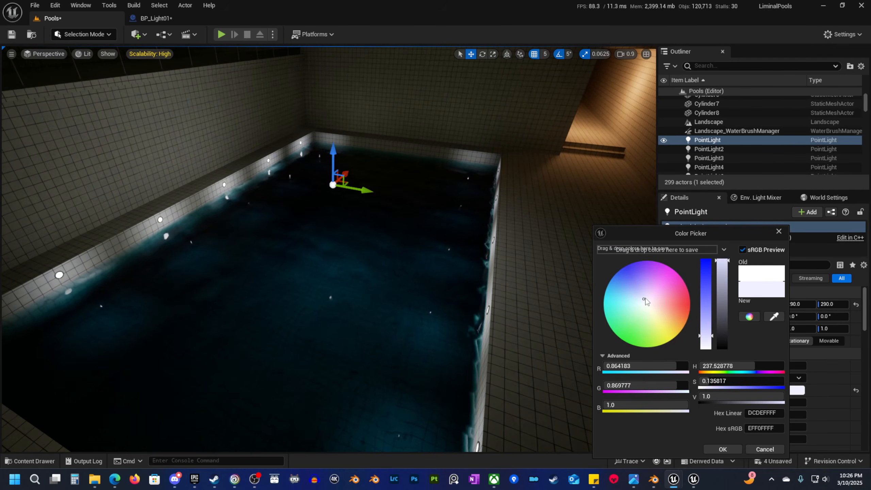
pyautogui.moveTo(398, 253); pyautogui.dragTo(438, 269, button='right')
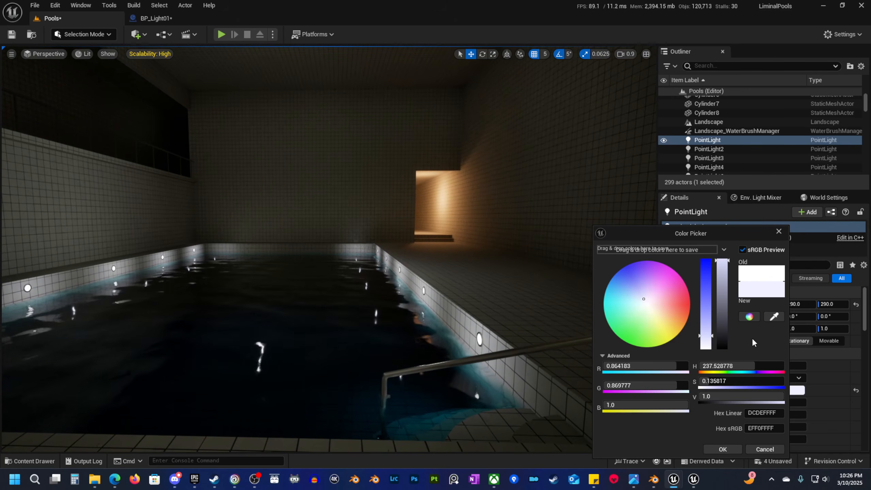
pyautogui.moveTo(727, 234); pyautogui.dragTo(695, 160)
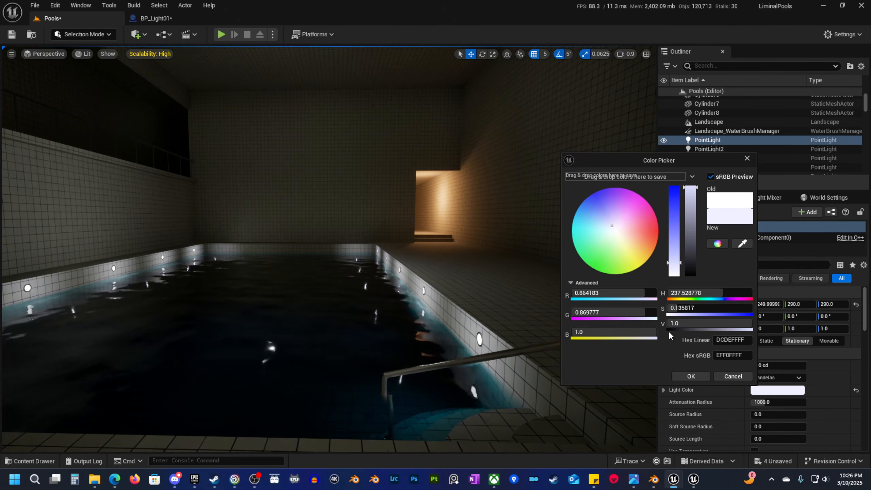
pyautogui.click(691, 377)
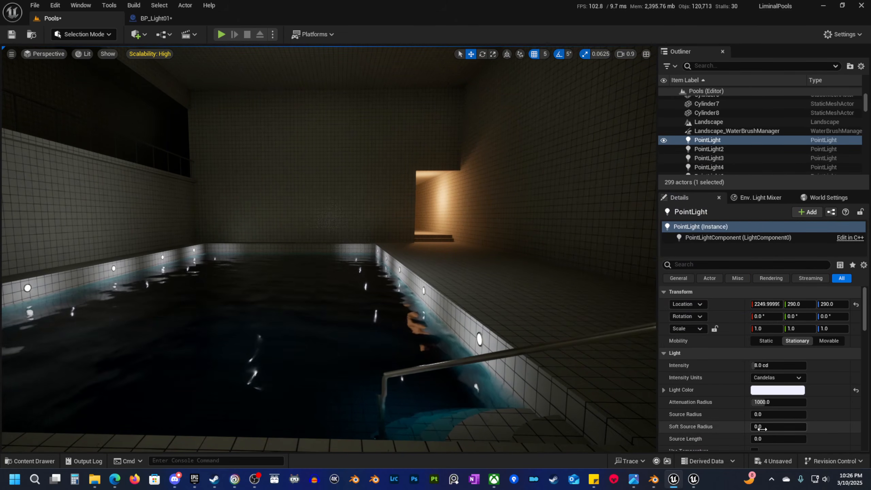
pyautogui.scroll(-3, 774, 434)
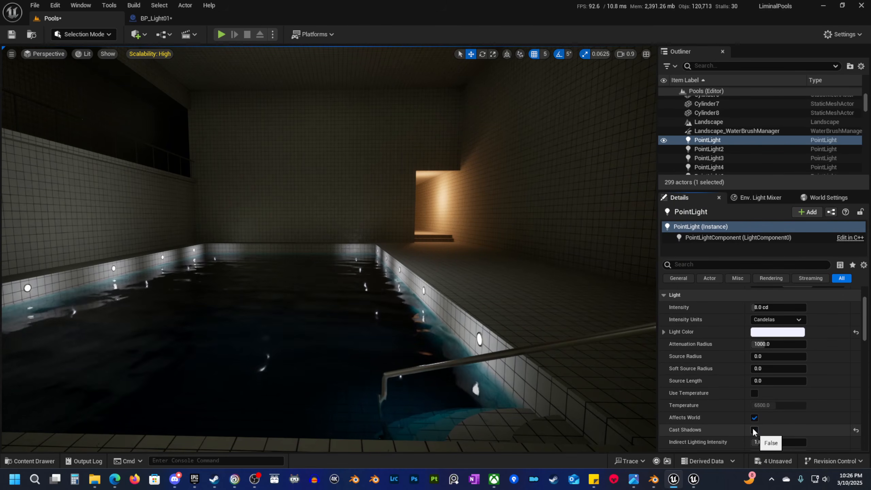
# Examine the pool room from the poolside and the handrail to judge the new point light's effect on walls and water.
pyautogui.press('d')
pyautogui.moveTo(480, 274); pyautogui.dragTo(525, 268, button='right')
pyautogui.scroll(-2, 514, 275)
pyautogui.press('a')
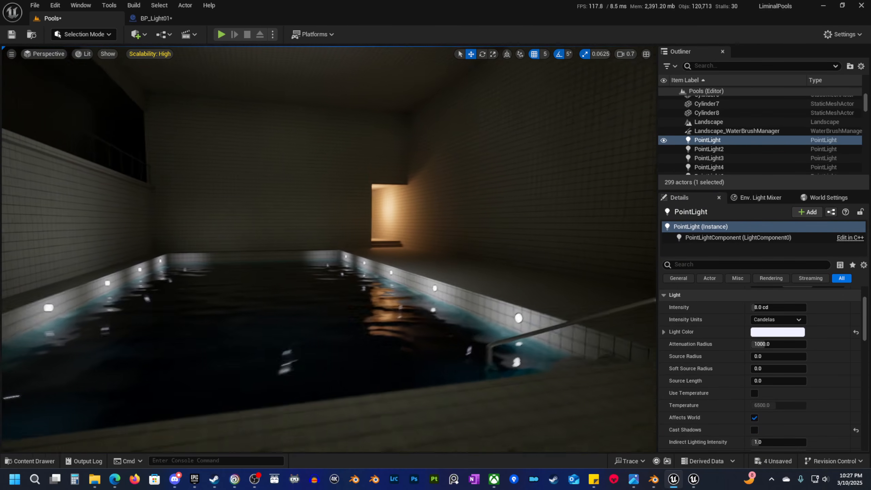
pyautogui.press('s')
pyautogui.moveTo(399, 282)
pyautogui.mouseDown(button='right')
pyautogui.moveTo(446, 274)
pyautogui.moveTo(408, 275)
pyautogui.mouseUp(button='right')
pyautogui.press('s')
pyautogui.scroll(1, 423, 278)
pyautogui.press('d')
pyautogui.press('a')
pyautogui.press('w')
pyautogui.scroll(-1, 425, 275)
pyautogui.press('w')
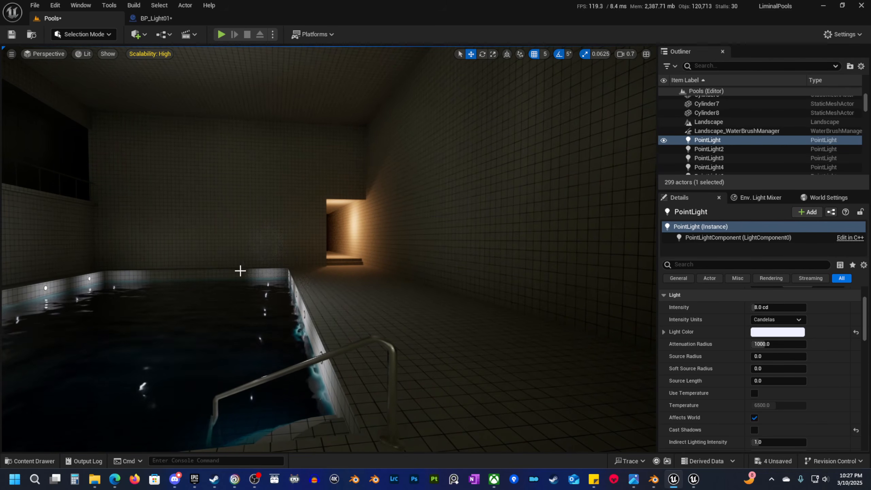
pyautogui.moveTo(281, 256); pyautogui.dragTo(264, 259, button='right')
pyautogui.press('w')
pyautogui.press('a')
pyautogui.press('s')
pyautogui.press('d')
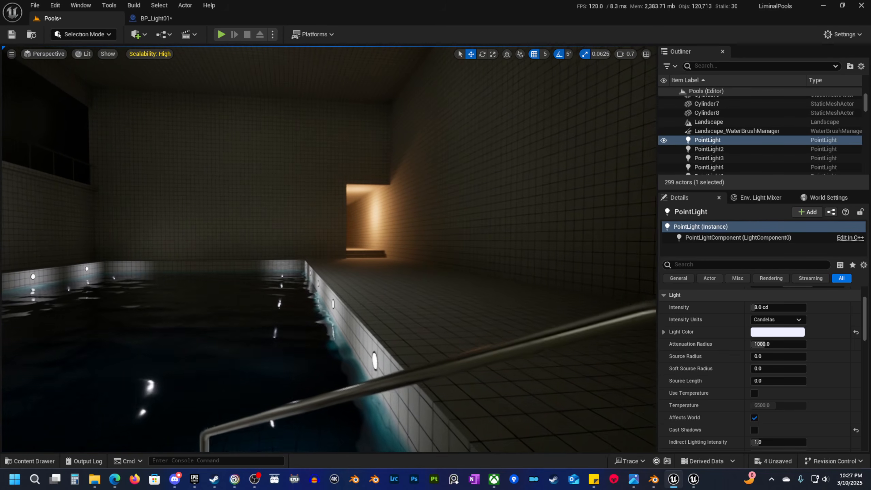
# Find the PostProcessVolume by searching for "post", expand its Lumen Global Illumination settings and enable the Global Illumination Method override.
pyautogui.click(715, 64)
pyautogui.write('po')
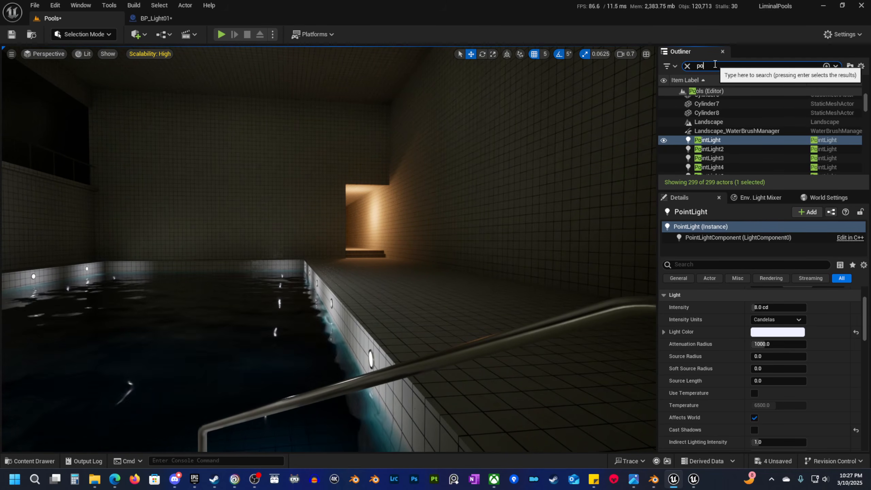
pyautogui.write('st')
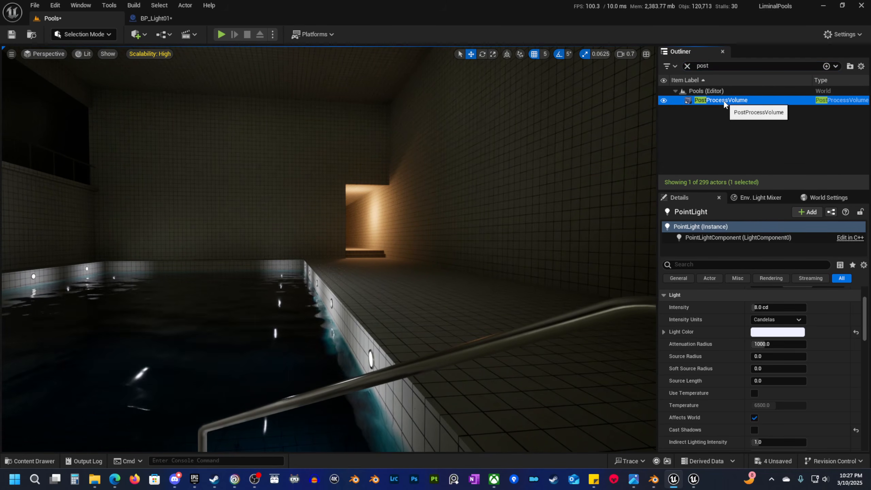
pyautogui.scroll(-6, 726, 385)
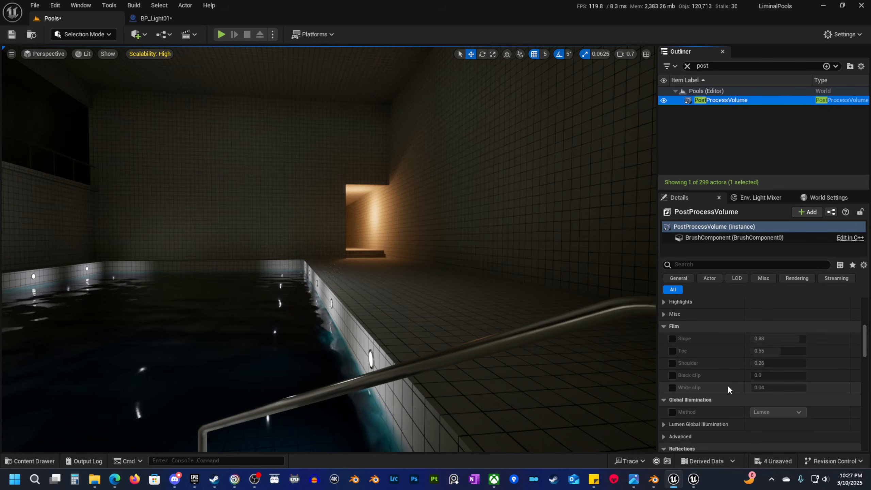
pyautogui.scroll(-4, 728, 385)
pyautogui.click(680, 354)
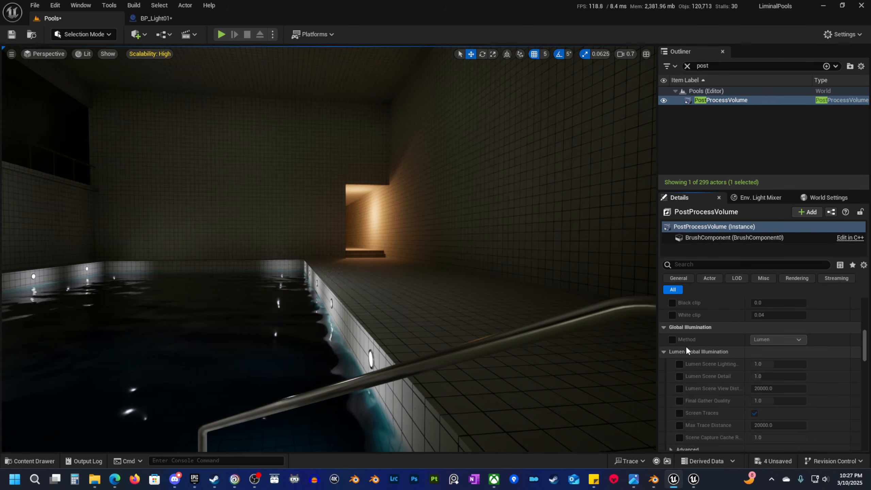
pyautogui.click(673, 340)
# Compare the pool room with the Global Illumination Method set to None, and restore the method to Lumen.
pyautogui.click(762, 339)
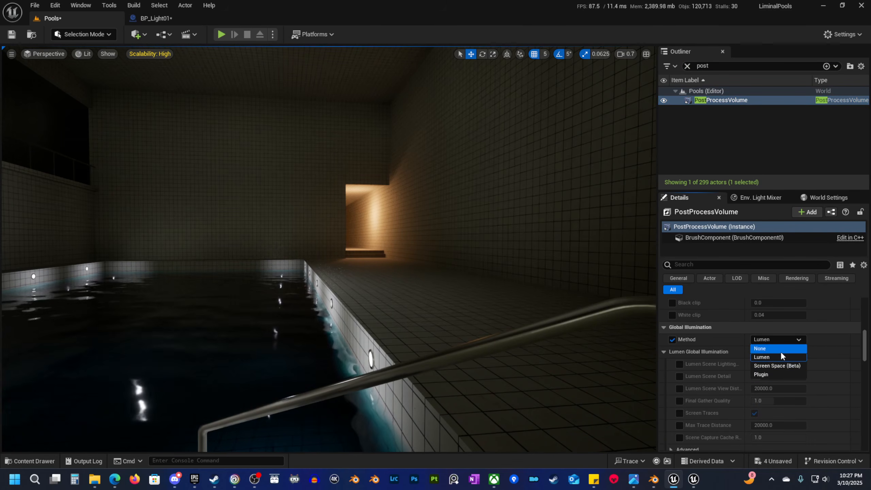
pyautogui.click(779, 349)
pyautogui.press('w')
pyautogui.moveTo(471, 297); pyautogui.dragTo(551, 290, button='right')
pyautogui.press('w')
pyautogui.press('w')
pyautogui.press('w')
pyautogui.press('w')
pyautogui.press('s')
pyautogui.press('d')
pyautogui.press('a')
pyautogui.press('s')
pyautogui.click(782, 343)
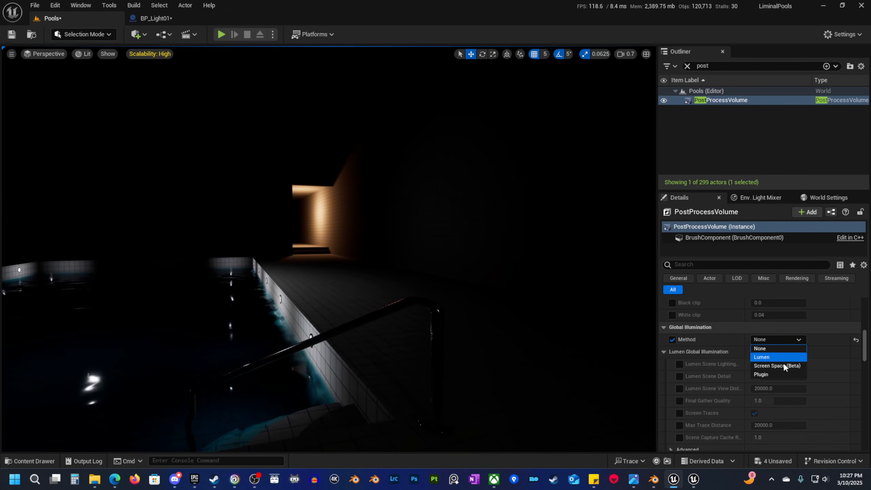
pyautogui.click(776, 358)
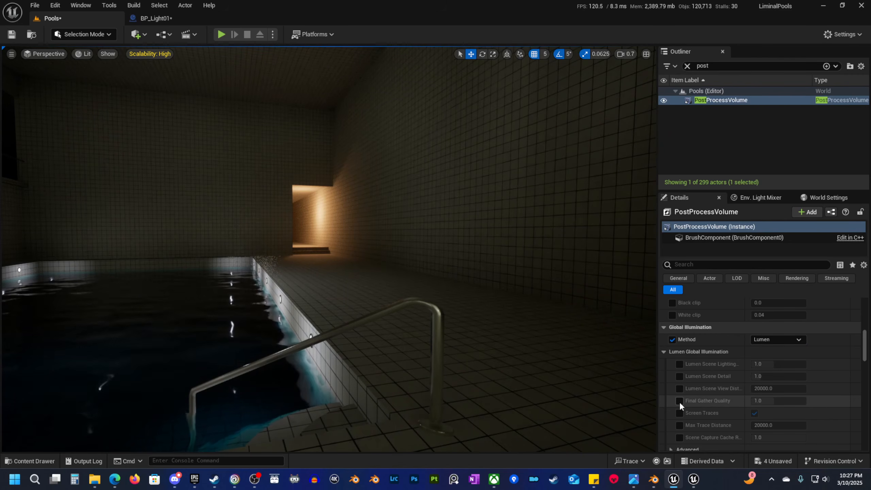
# Enable the Final Gather Quality override in the PostProcessVolume, set it to 8 and check the pool room.
pyautogui.click(679, 401)
pyautogui.click(769, 401)
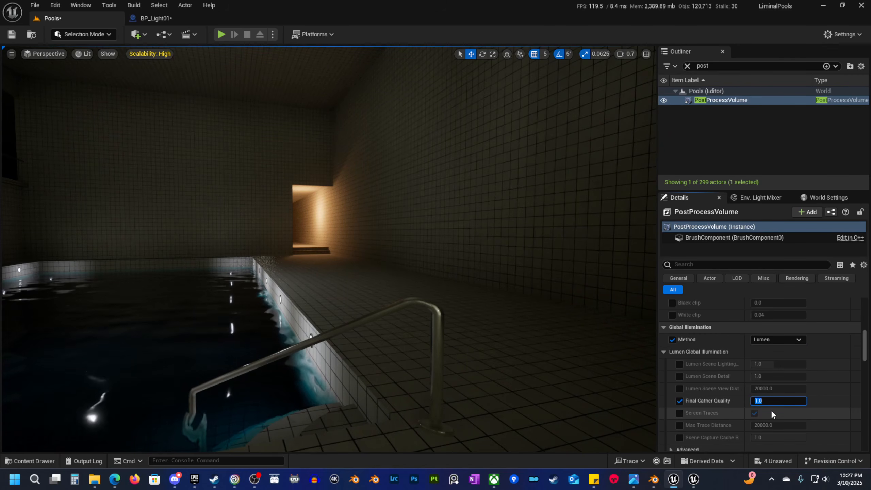
pyautogui.write('8')
pyautogui.press('Return')
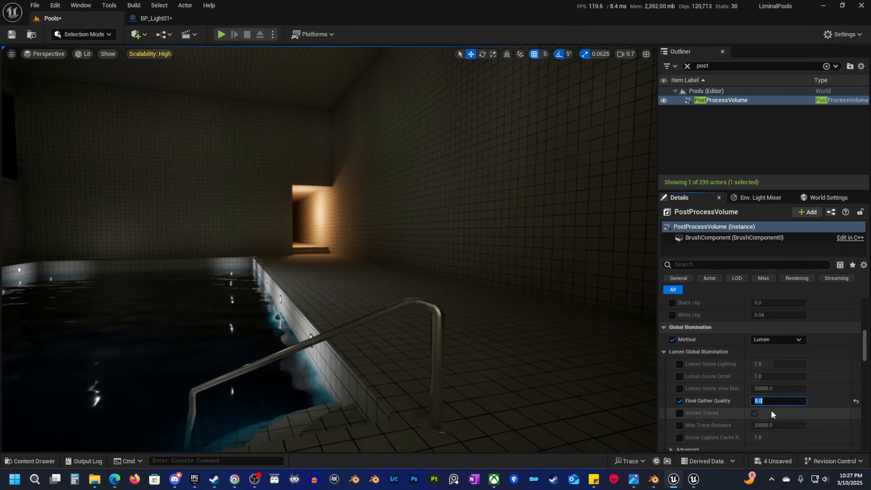
pyautogui.moveTo(345, 290); pyautogui.dragTo(349, 289, button='right')
pyautogui.press('s')
pyautogui.press('d')
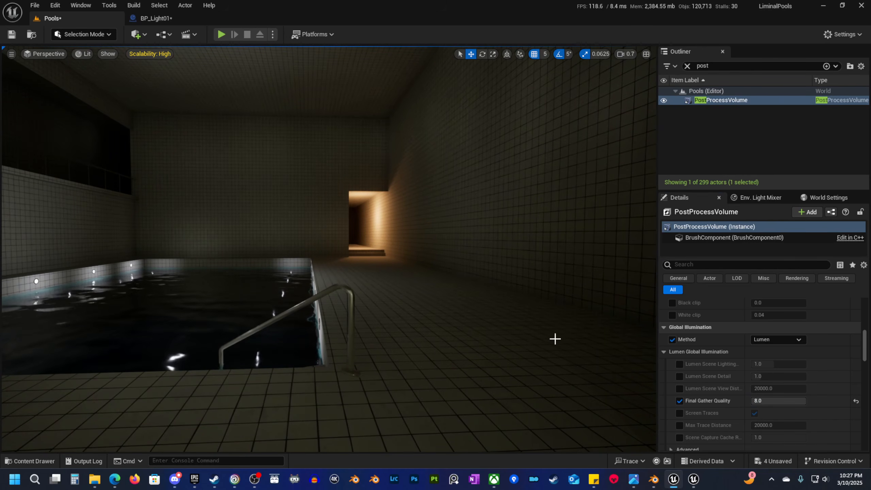
# Set Final Gather Quality to 50 and inspect the lighting around the pool, doorway and wall alcove.
pyautogui.moveTo(384, 280); pyautogui.dragTo(385, 278, button='right')
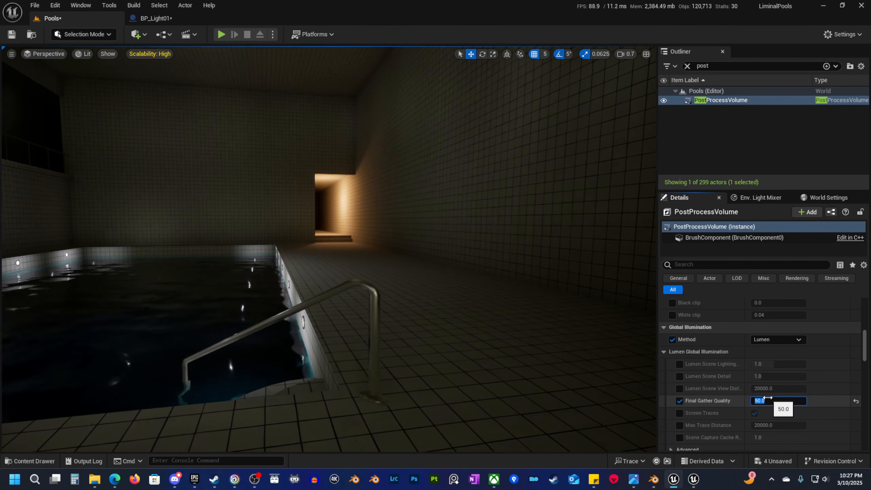
pyautogui.moveTo(282, 305); pyautogui.dragTo(282, 305, button='right')
pyautogui.moveTo(401, 287); pyautogui.dragTo(429, 241, button='right')
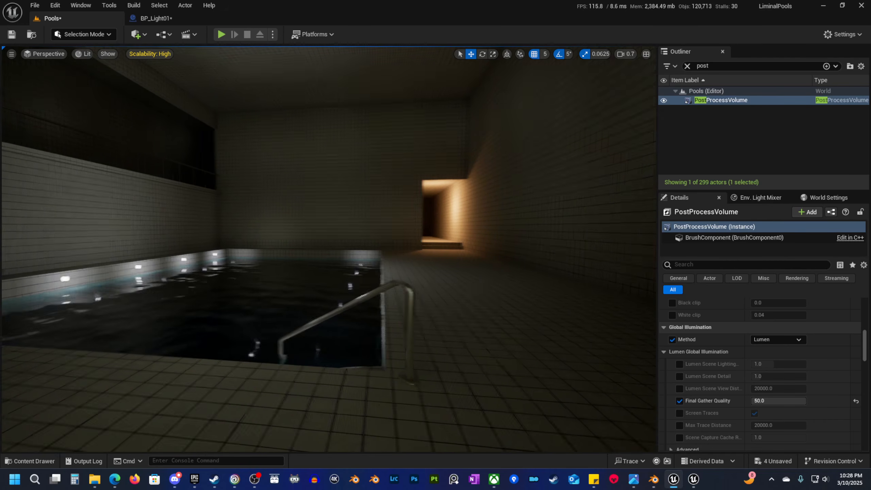
pyautogui.moveTo(429, 241); pyautogui.dragTo(290, 241, button='right')
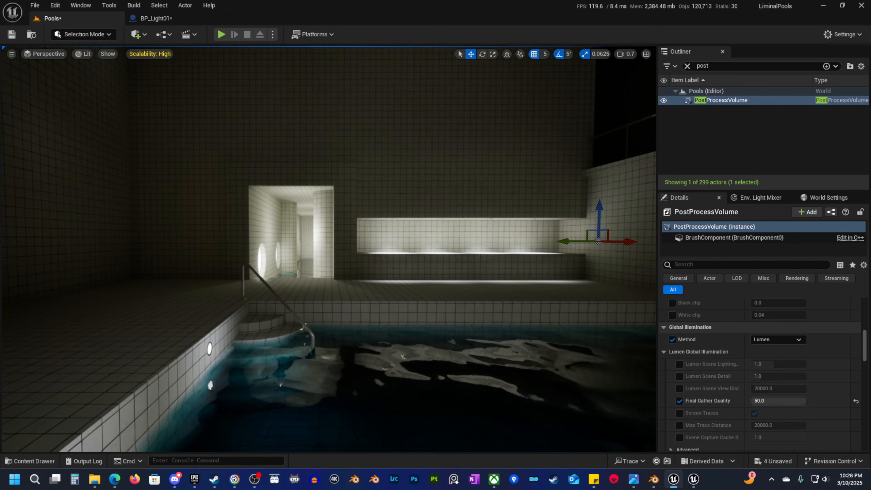
pyautogui.moveTo(512, 198)
pyautogui.mouseDown(button='right')
pyautogui.moveTo(485, 199)
pyautogui.moveTo(519, 202)
pyautogui.mouseUp(button='right')
pyautogui.press('w')
pyautogui.moveTo(343, 240); pyautogui.dragTo(535, 250, button='right')
pyautogui.press('w')
pyautogui.press('w')
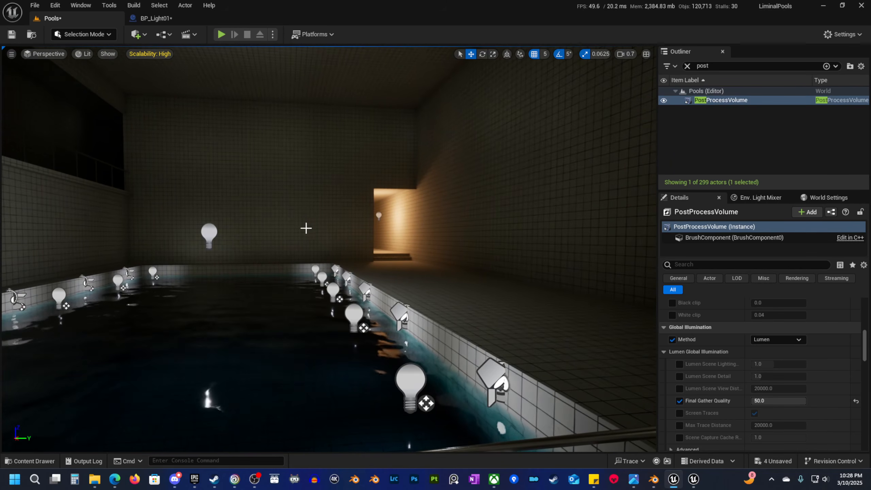
pyautogui.press('w')
pyautogui.moveTo(307, 228); pyautogui.dragTo(528, 235, button='right')
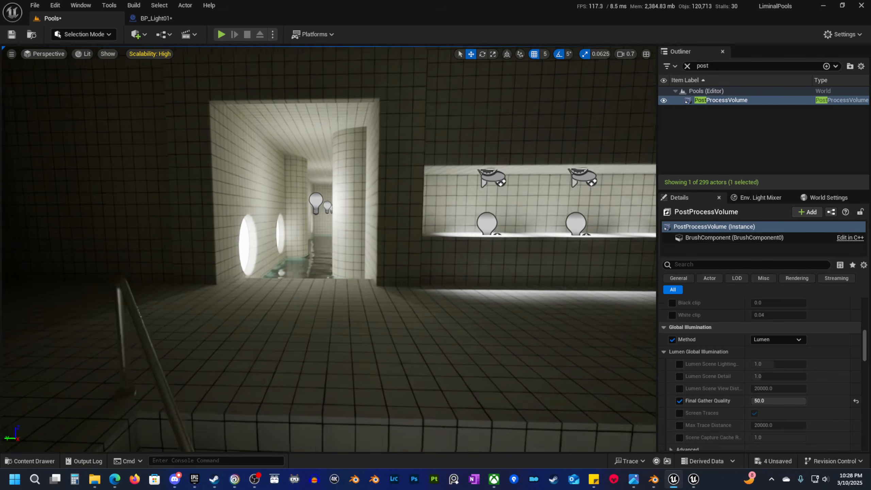
# Select the three point lights in the bright corridor and set their light colour to pale lavender, hex sRGB EAE4FFFF.
pyautogui.moveTo(204, 221); pyautogui.dragTo(197, 215, button='right')
pyautogui.click(325, 219)
pyautogui.press('w')
pyautogui.moveTo(325, 219); pyautogui.dragTo(338, 247, button='right')
pyautogui.scroll(1, 328, 242)
pyautogui.keyDown('shift'); pyautogui.click(352, 219); pyautogui.keyUp('shift')
pyautogui.keyDown('shift'); pyautogui.click(352, 191); pyautogui.keyUp('shift')
pyautogui.press('s')
pyautogui.moveTo(352, 193); pyautogui.dragTo(354, 229, button='right')
pyautogui.scroll(10, 808, 324)
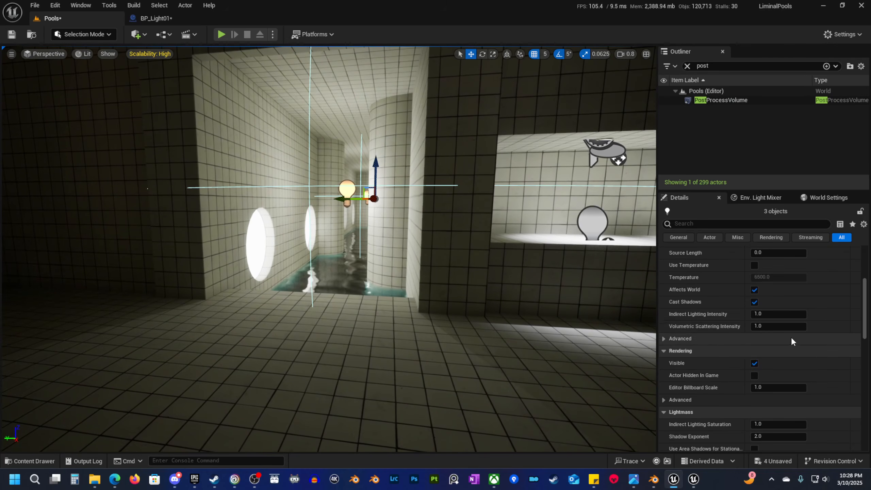
pyautogui.click(792, 351)
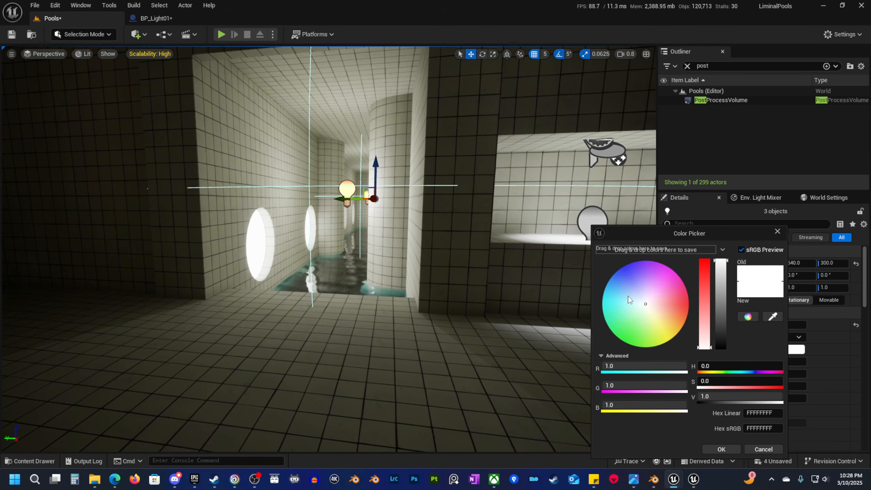
pyautogui.click(642, 298)
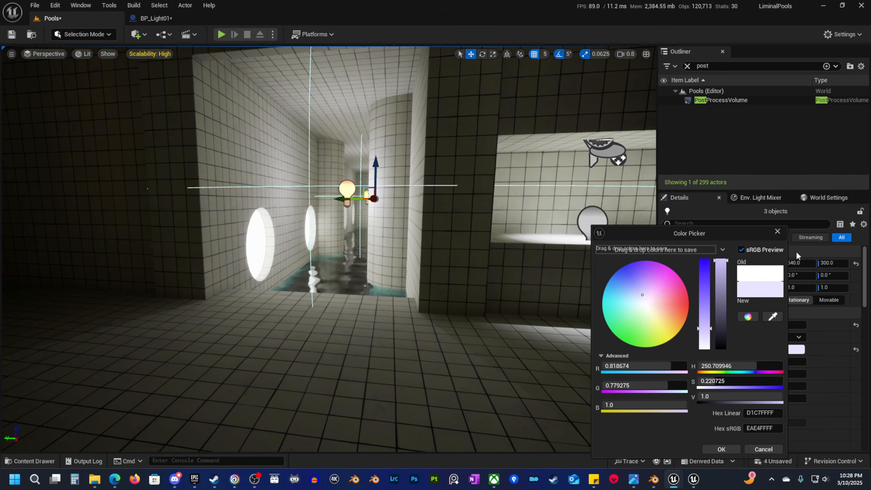
pyautogui.click(773, 235)
# Select the two square ceiling lights in the bright room and review their light settings.
pyautogui.press('w')
pyautogui.moveTo(590, 284)
pyautogui.mouseDown(button='right')
pyautogui.moveTo(614, 285)
pyautogui.moveTo(586, 287)
pyautogui.moveTo(592, 281)
pyautogui.mouseUp(button='right')
pyautogui.press('s')
pyautogui.moveTo(343, 180); pyautogui.dragTo(404, 177, button='right')
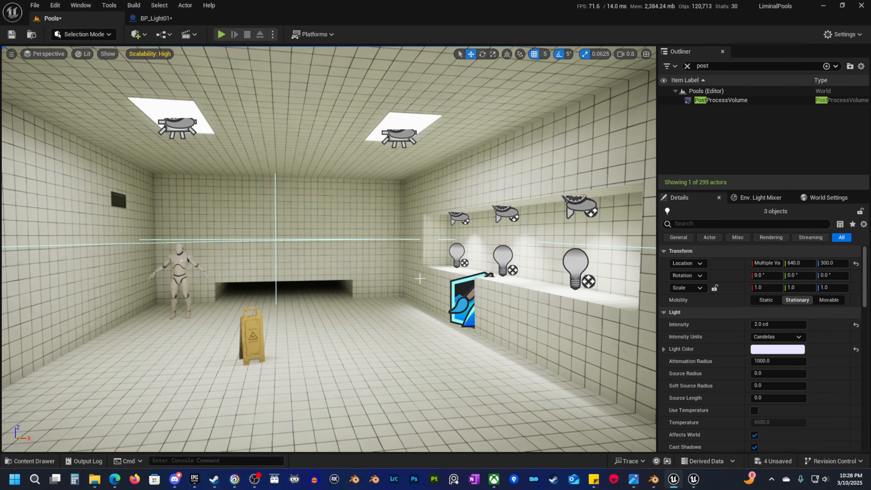
pyautogui.click(396, 139)
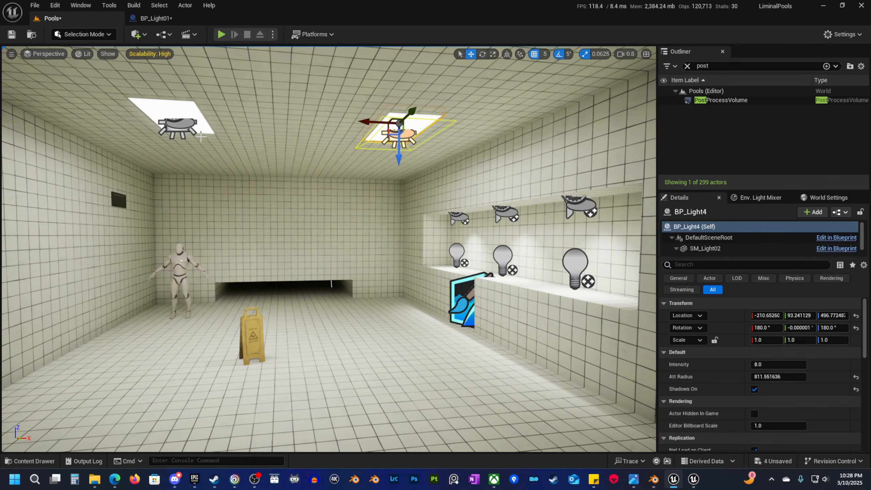
pyautogui.keyDown('ctrl'); pyautogui.click(185, 129); pyautogui.keyUp('ctrl')
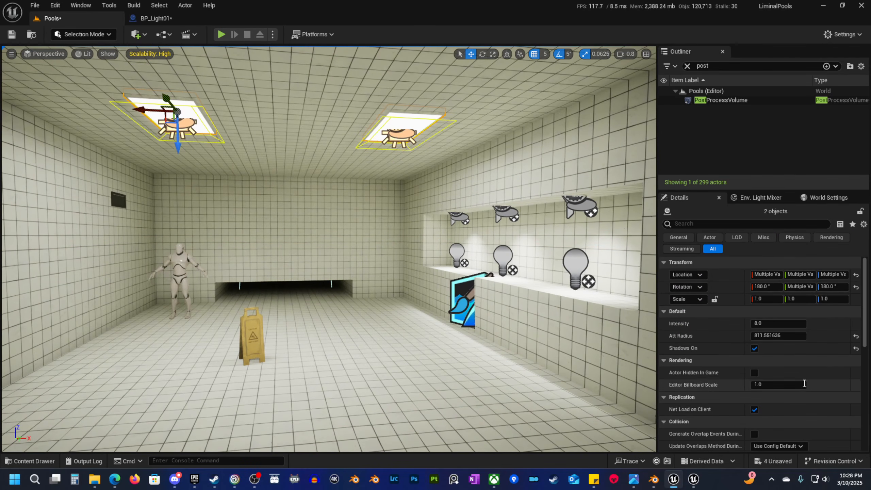
pyautogui.press('Up')
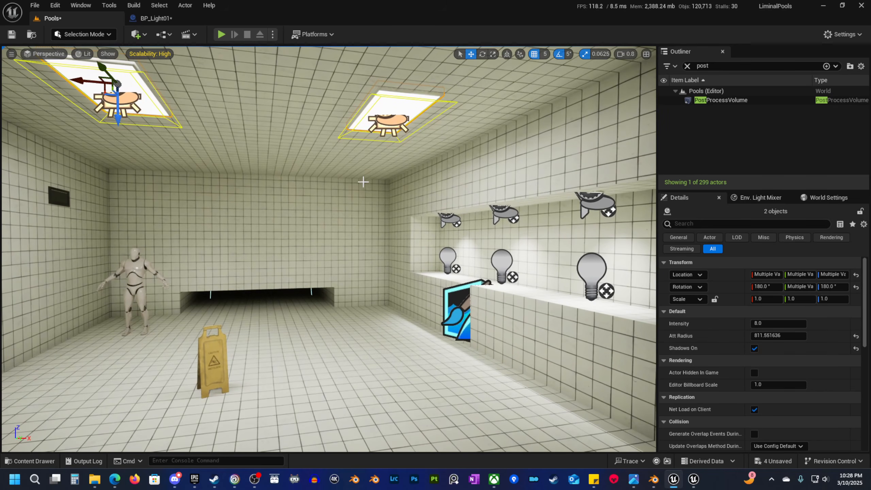
pyautogui.moveTo(364, 181); pyautogui.dragTo(563, 298, button='right')
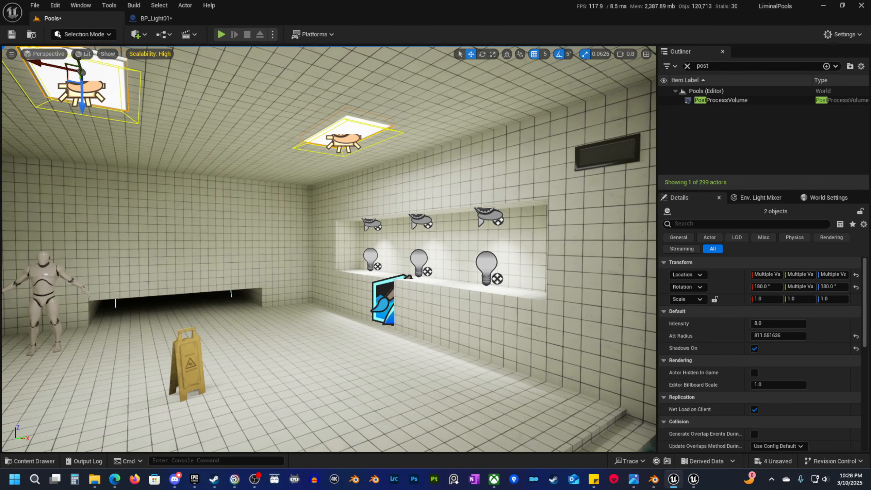
# Select the three spotlights in the bright room's wall alcove and set their light colour to pale lavender, hex sRGB E5E1FFFF.
pyautogui.moveTo(376, 218); pyautogui.dragTo(377, 218, button='right')
pyautogui.keyDown('ctrl'); pyautogui.click(376, 219); pyautogui.keyUp('ctrl')
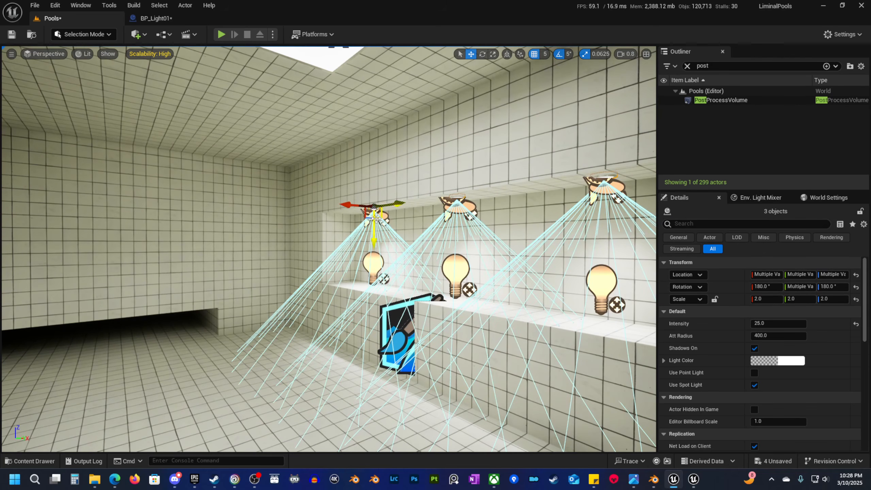
pyautogui.click(776, 360)
pyautogui.click(637, 294)
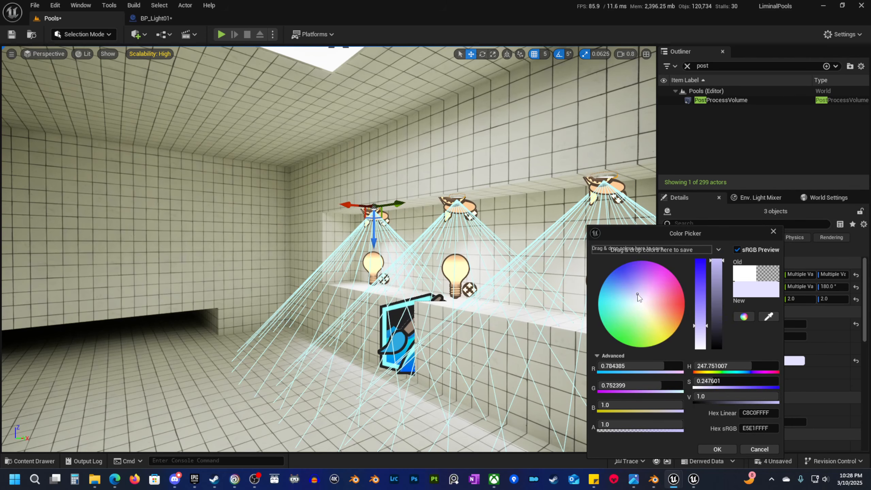
pyautogui.click(717, 449)
# Duplicate the underwater wall light of the dark pool into the stepped orange corridor and raise the copy above the floor.
pyautogui.moveTo(343, 240); pyautogui.dragTo(343, 240, button='right')
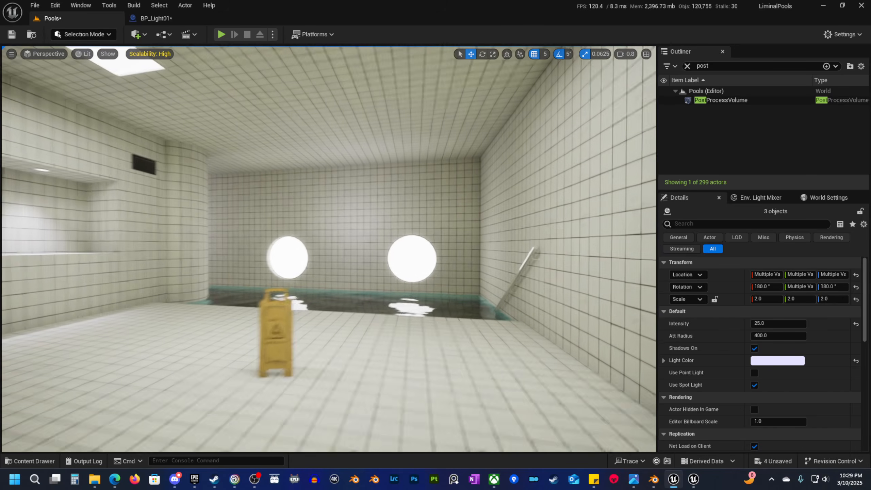
pyautogui.press('w')
pyautogui.moveTo(329, 249); pyautogui.dragTo(243, 271, button='right')
pyautogui.press('s')
pyautogui.click(280, 271)
pyautogui.press('d')
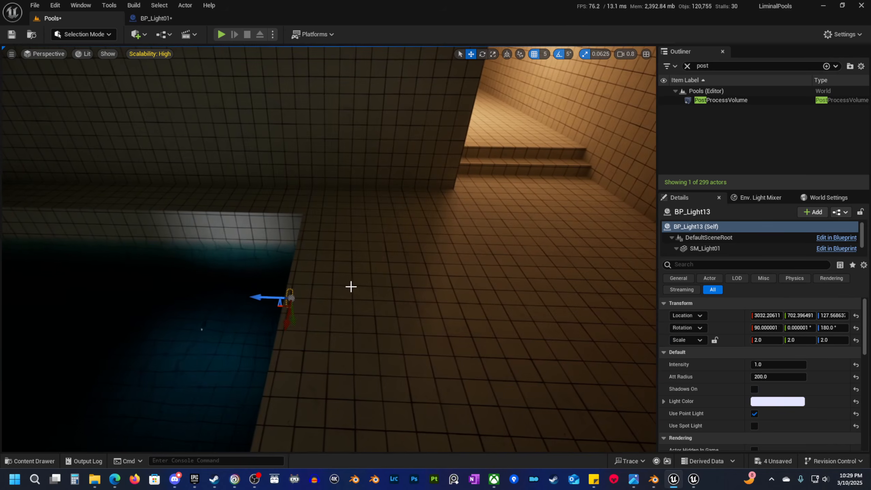
pyautogui.press('g')
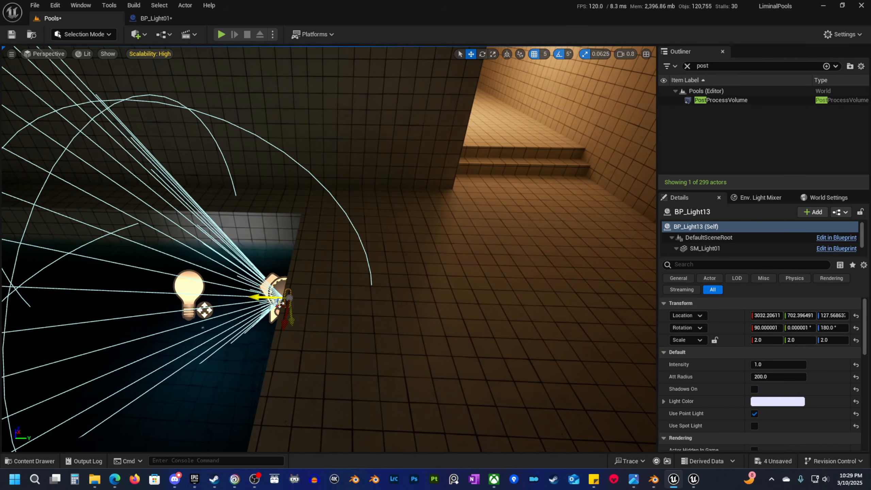
pyautogui.keyDown('alt'); pyautogui.keyDown('shift'); pyautogui.moveTo(280, 307); pyautogui.dragTo(443, 320); pyautogui.keyUp('shift'); pyautogui.keyUp('alt')
pyautogui.moveTo(430, 340); pyautogui.dragTo(429, 334, button='right')
pyautogui.press('s')
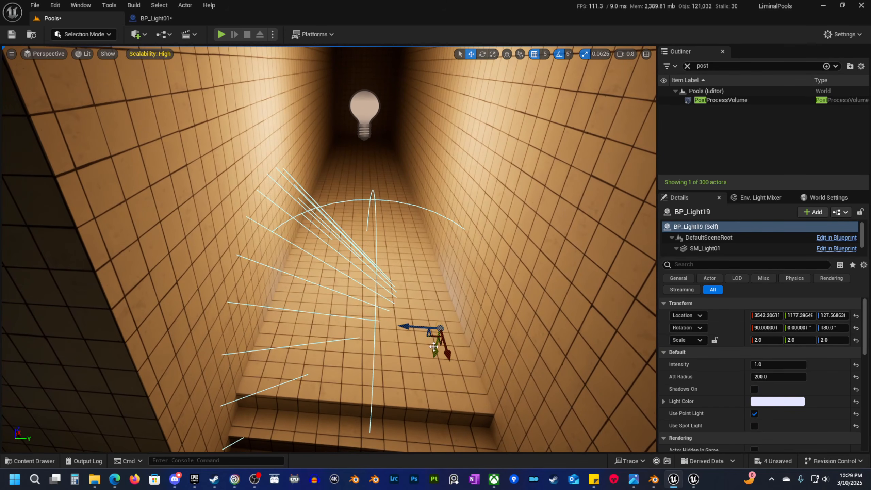
pyautogui.moveTo(434, 347); pyautogui.dragTo(390, 202)
# Rotate the copied light 180° and mount it on the corridor's opposite wall at a height of about 258.
pyautogui.press('e')
pyautogui.moveTo(442, 200); pyautogui.dragTo(490, 210)
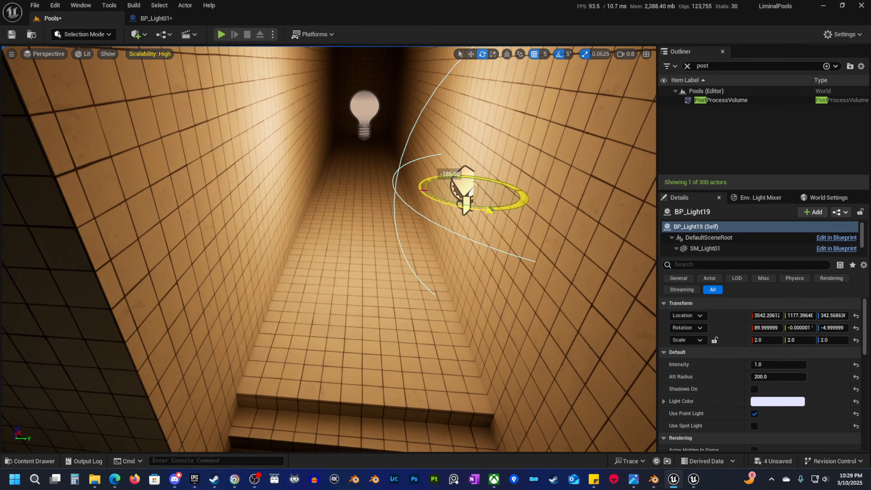
pyautogui.moveTo(510, 194); pyautogui.dragTo(302, 188)
pyautogui.press('w')
pyautogui.moveTo(302, 189); pyautogui.dragTo(240, 151, button='right')
pyautogui.press('w')
pyautogui.scroll(-3, 260, 164)
pyautogui.moveTo(267, 323); pyautogui.dragTo(292, 333)
pyautogui.press('s')
pyautogui.moveTo(292, 333); pyautogui.dragTo(304, 351, button='right')
pyautogui.moveTo(327, 238); pyautogui.dragTo(331, 402)
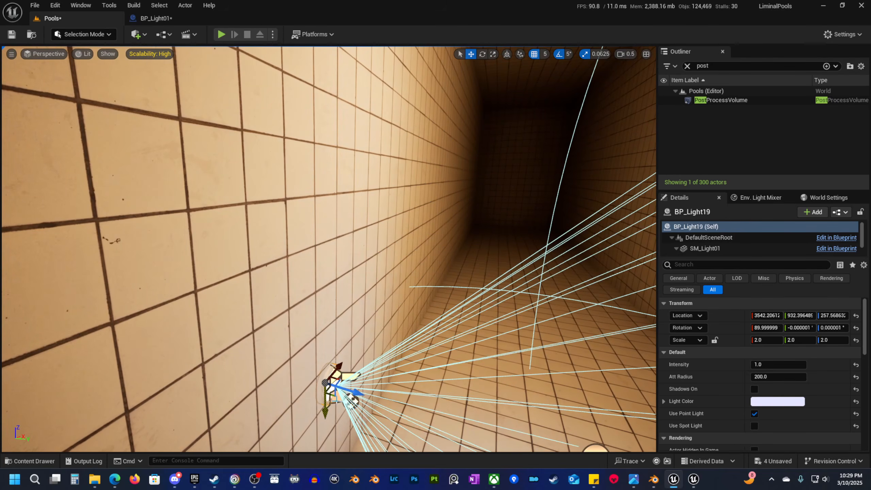
# Delete the old orange point light hanging in the stepped corridor.
pyautogui.press('s')
pyautogui.moveTo(330, 402); pyautogui.dragTo(353, 379, button='right')
pyautogui.press('Delete')
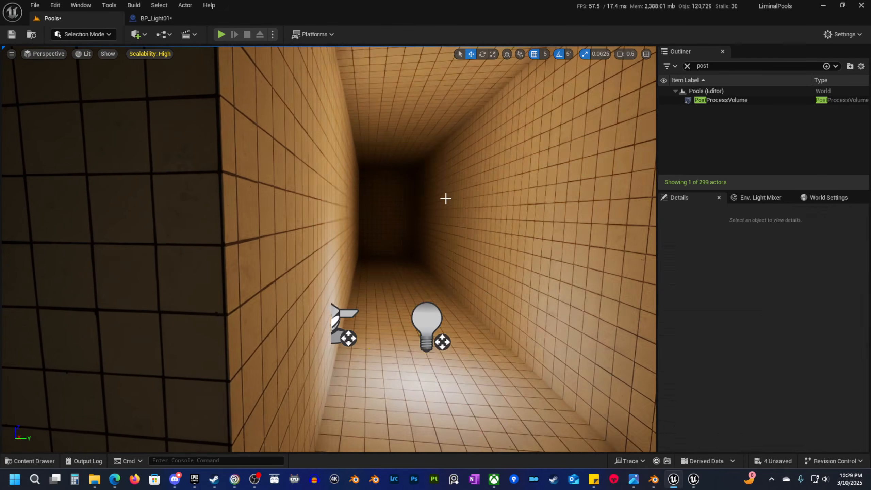
pyautogui.press('s')
pyautogui.moveTo(445, 197); pyautogui.dragTo(330, 258, button='right')
pyautogui.press('s')
# Raise the corridor wall light's Att Radius to about 307.5 and set its light colour to orange, hex sRGB FFA95BFF.
pyautogui.click(330, 259)
pyautogui.press('f')
pyautogui.press('s')
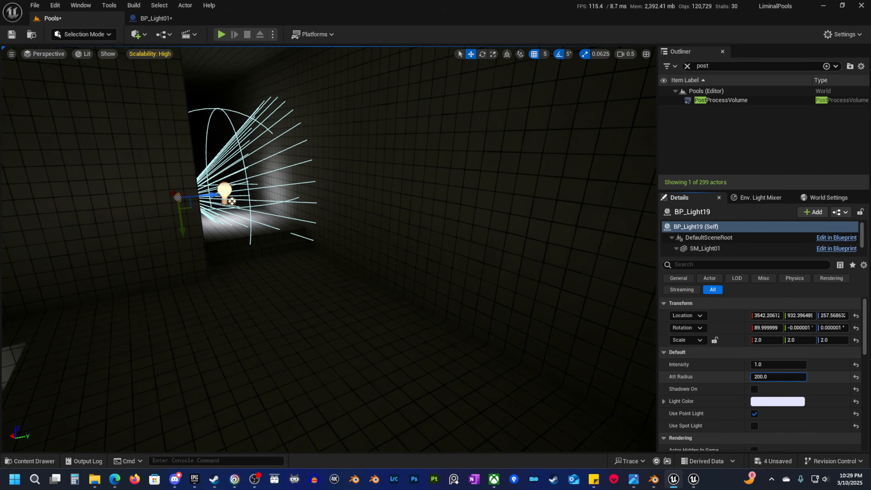
pyautogui.moveTo(772, 377); pyautogui.dragTo(807, 376)
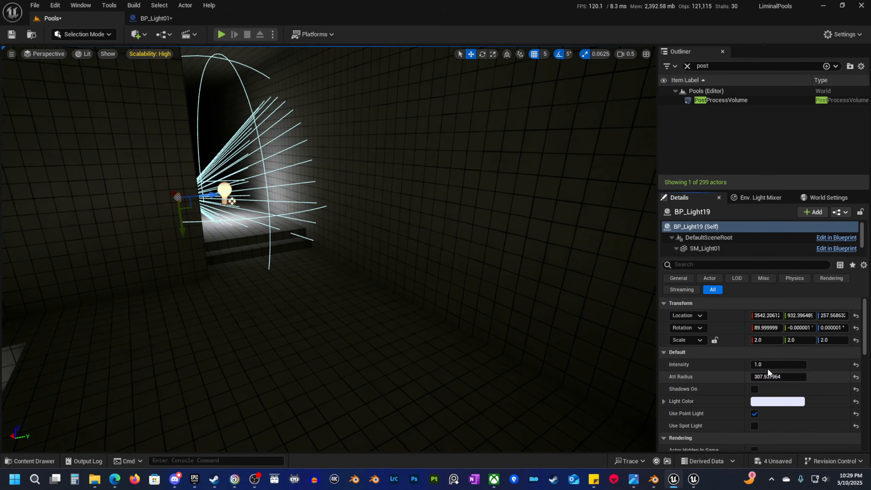
pyautogui.click(791, 401)
pyautogui.moveTo(669, 319); pyautogui.dragTo(683, 317)
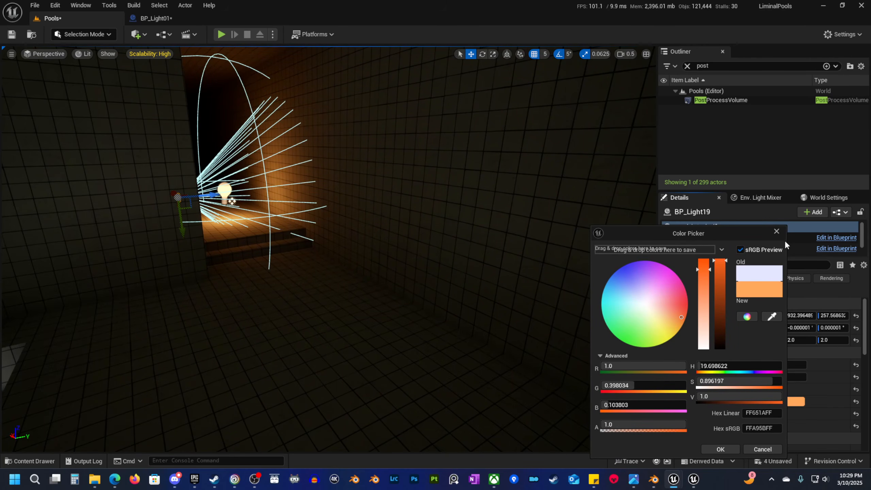
pyautogui.click(777, 232)
# Turn the orange wall light back around by 180° and move it to the other corridor wall, at Y about 1162.
pyautogui.moveTo(347, 317); pyautogui.dragTo(347, 317, button='right')
pyautogui.scroll(1, 346, 318)
pyautogui.press('g')
pyautogui.moveTo(317, 278); pyautogui.dragTo(317, 278, button='right')
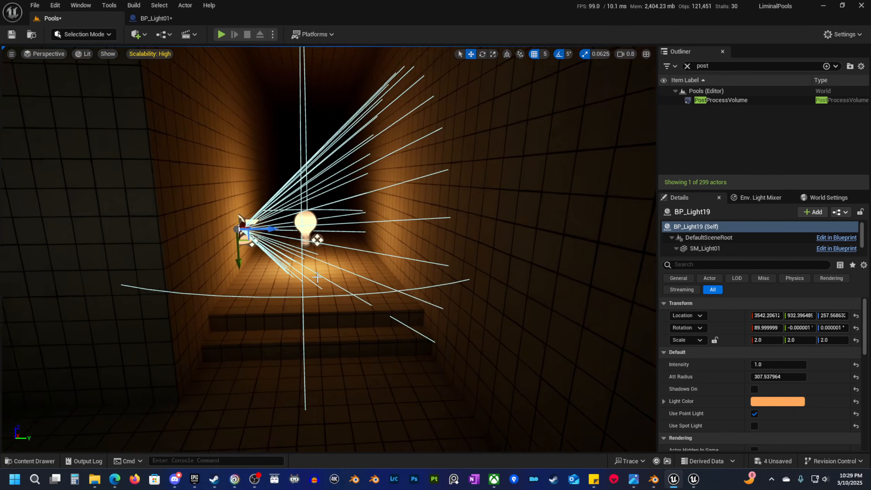
pyautogui.press('e')
pyautogui.moveTo(270, 235); pyautogui.dragTo(386, 245)
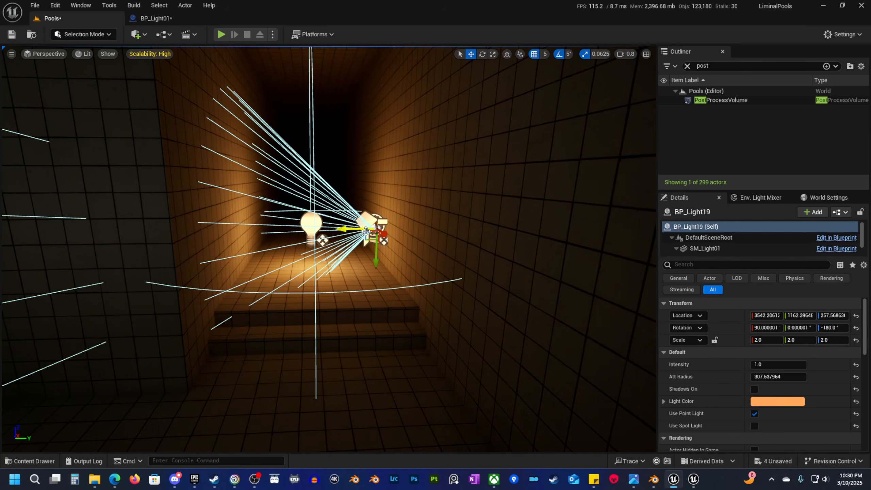
# Duplicate the orange wall light twice along the same corridor wall, spacing the copies deeper into the corridor.
pyautogui.moveTo(361, 229); pyautogui.dragTo(394, 256, button='right')
pyautogui.press('s')
pyautogui.scroll(4, 425, 262)
pyautogui.moveTo(378, 253); pyautogui.dragTo(407, 257)
pyautogui.press('g')
pyautogui.press('s')
pyautogui.moveTo(407, 257); pyautogui.dragTo(427, 262, button='right')
pyautogui.scroll(1, 406, 260)
pyautogui.scroll(-1, 405, 260)
pyautogui.press('w')
pyautogui.press('g')
pyautogui.keyDown('alt'); pyautogui.moveTo(427, 270); pyautogui.dragTo(221, 205); pyautogui.keyUp('alt')
pyautogui.keyDown('alt'); pyautogui.moveTo(223, 174); pyautogui.dragTo(128, 139); pyautogui.keyUp('alt')
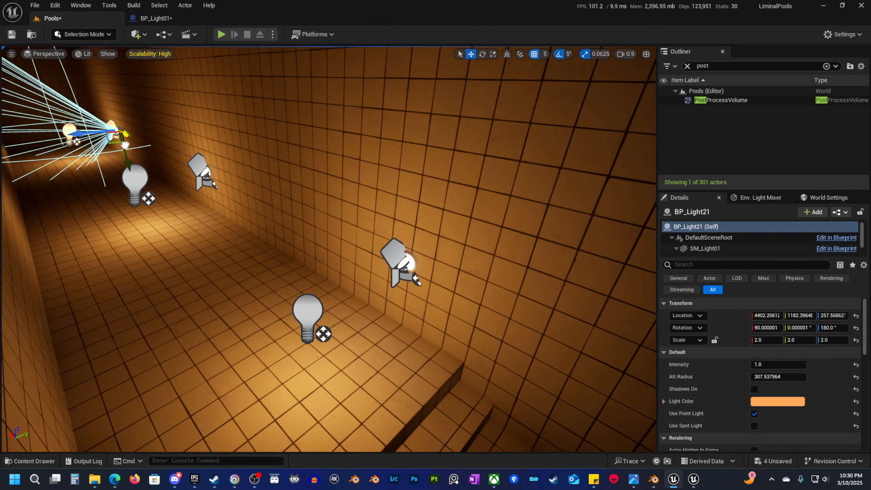
# Duplicate the bright room's wall vent, then rotate and place the copy on the dark room's wall beside the pool opening.
pyautogui.press('s')
pyautogui.moveTo(211, 173); pyautogui.dragTo(210, 174, button='right')
pyautogui.scroll(-2, 211, 173)
pyautogui.moveTo(247, 200); pyautogui.dragTo(247, 199, button='right')
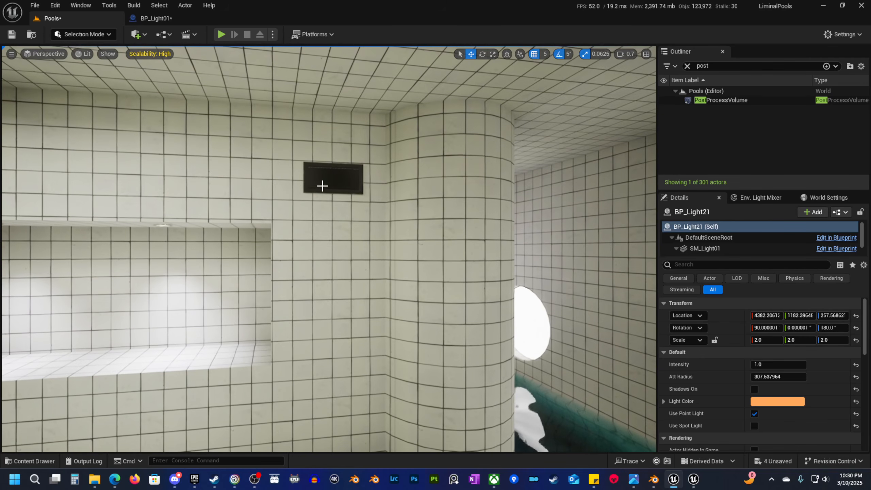
pyautogui.click(322, 185)
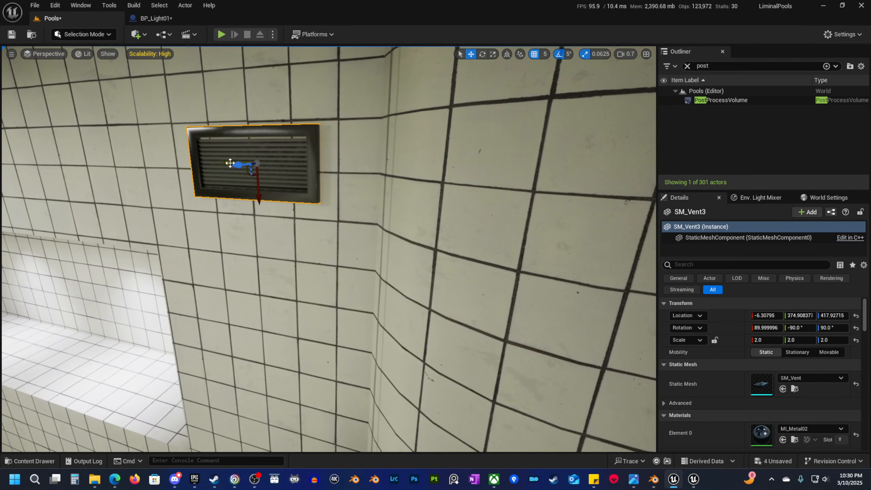
pyautogui.keyDown('alt'); pyautogui.moveTo(421, 197); pyautogui.dragTo(497, 201); pyautogui.keyUp('alt')
pyautogui.moveTo(497, 201); pyautogui.dragTo(226, 223, button='right')
pyautogui.keyDown('shift'); pyautogui.moveTo(214, 181); pyautogui.dragTo(213, 181); pyautogui.keyUp('shift')
pyautogui.moveTo(214, 180); pyautogui.dragTo(99, 173, button='right')
pyautogui.press('e')
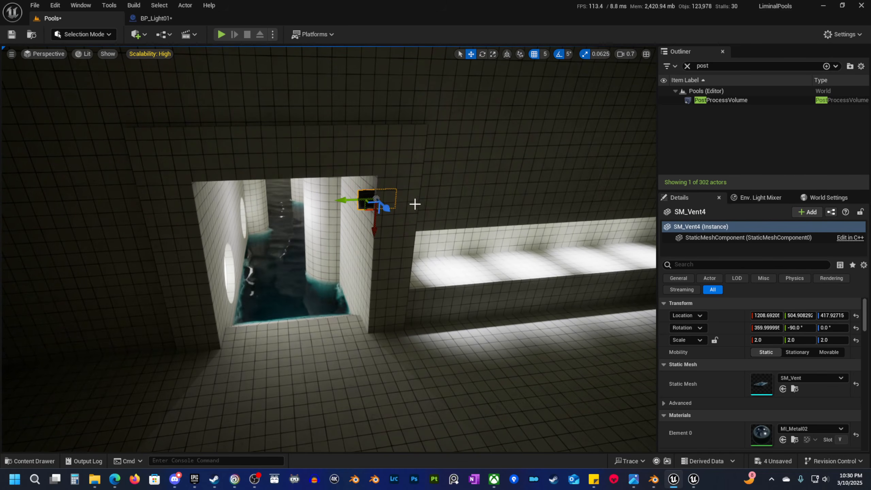
pyautogui.moveTo(240, 261); pyautogui.dragTo(261, 265, button='right')
pyautogui.scroll(-3, 260, 265)
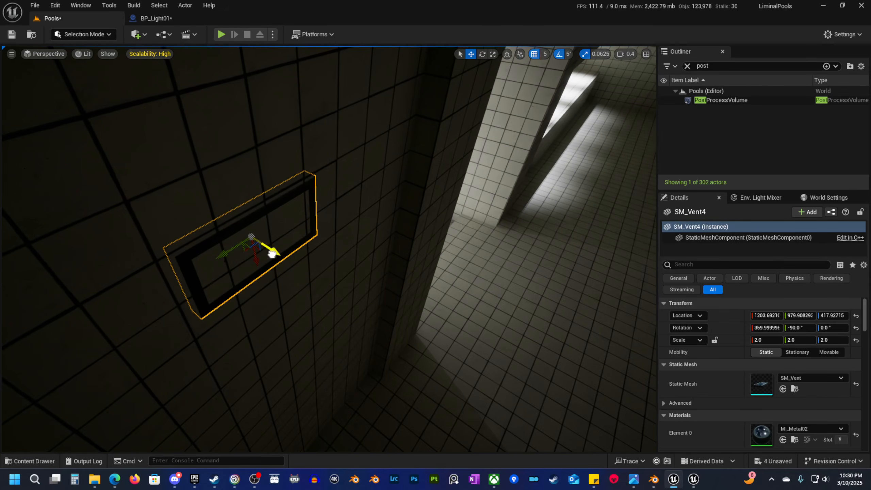
# Reduce the grid snap size to 1 and adjust the copied vent's depth against the wall to X about 1206.7.
pyautogui.click(308, 262)
pyautogui.click(259, 271)
pyautogui.click(546, 55)
pyautogui.click(548, 81)
pyautogui.moveTo(280, 252); pyautogui.dragTo(284, 254)
# Lower the dark room's vent to Z about 293 and slide it along the wall to Y about 999.
pyautogui.moveTo(330, 254); pyautogui.dragTo(330, 220, button='right')
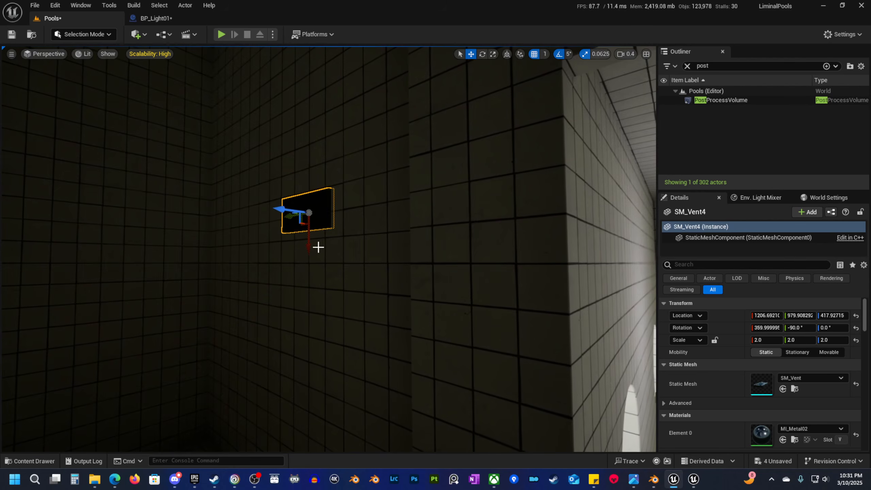
pyautogui.moveTo(308, 239); pyautogui.dragTo(305, 379)
pyautogui.moveTo(305, 379); pyautogui.dragTo(327, 378, button='right')
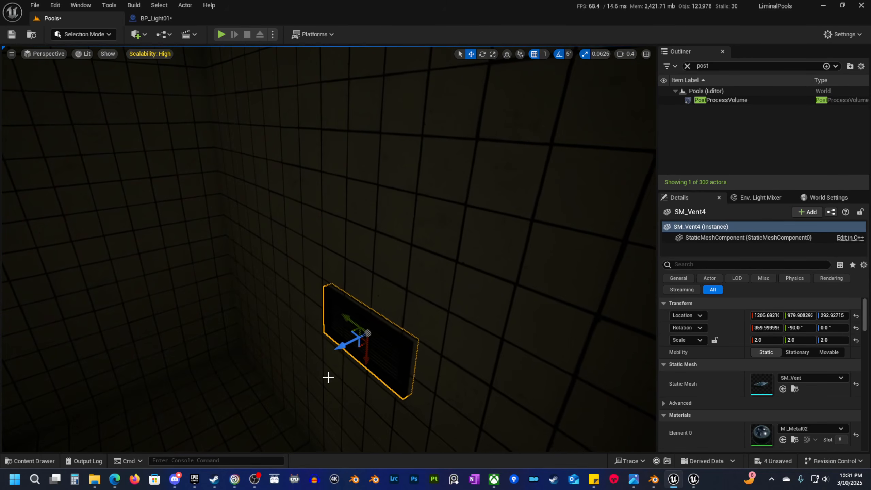
pyautogui.moveTo(344, 348); pyautogui.dragTo(344, 349)
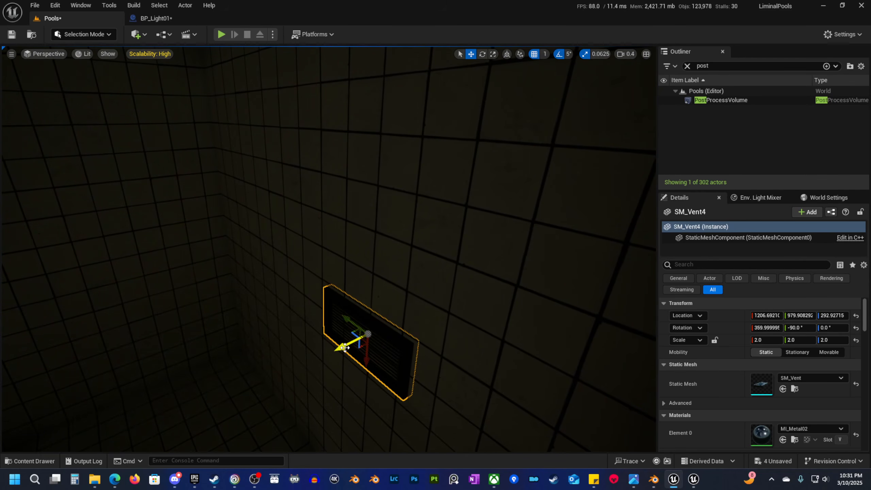
pyautogui.press('s')
pyautogui.moveTo(345, 347); pyautogui.dragTo(356, 392, button='right')
pyautogui.scroll(1, 343, 361)
pyautogui.moveTo(359, 175); pyautogui.dragTo(354, 174)
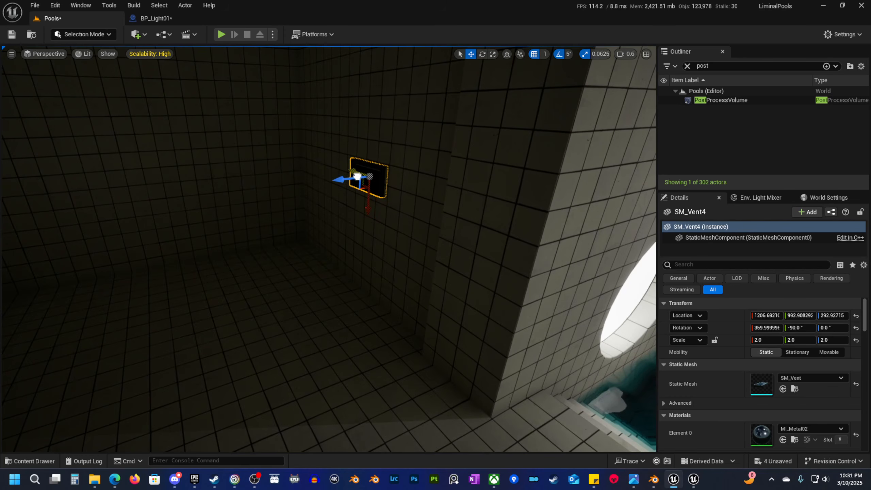
# Duplicate the dark room's vent, rotate the copy and move it to the long side wall near the stepped orange corridor.
pyautogui.moveTo(372, 197); pyautogui.dragTo(326, 177, button='right')
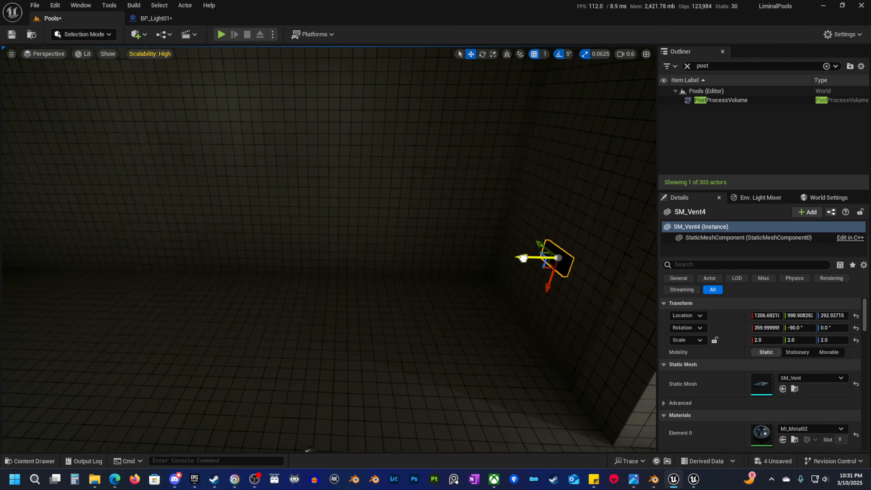
pyautogui.keyDown('alt'); pyautogui.moveTo(523, 258); pyautogui.dragTo(132, 252); pyautogui.keyUp('alt')
pyautogui.moveTo(133, 252); pyautogui.dragTo(62, 242, button='right')
pyautogui.press('e')
pyautogui.moveTo(403, 318); pyautogui.dragTo(374, 298)
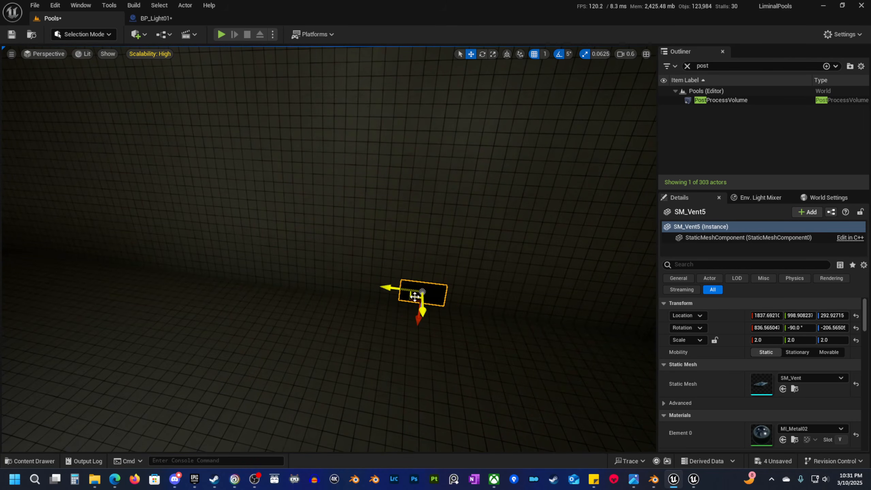
pyautogui.moveTo(413, 297)
pyautogui.keyDown('shift'); pyautogui.mouseDown()
pyautogui.moveTo(191, 273)
pyautogui.moveTo(416, 293)
pyautogui.moveTo(412, 280)
pyautogui.mouseUp(); pyautogui.keyUp('shift')
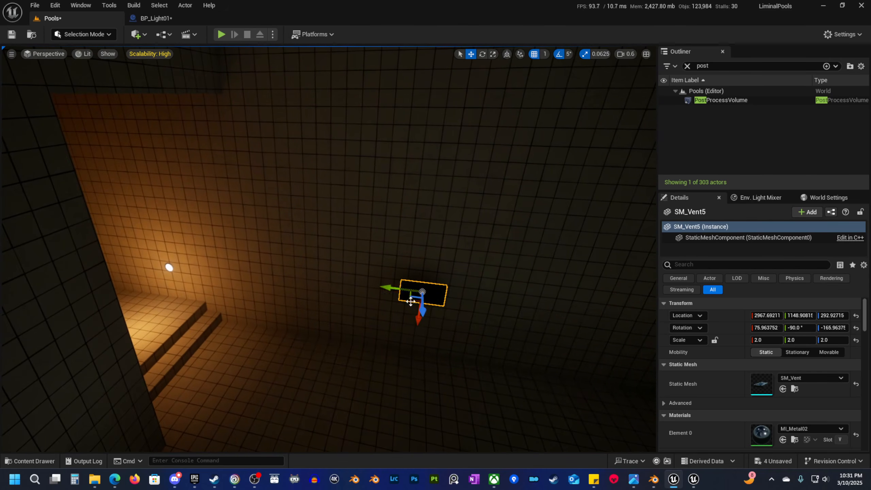
# Push the second vent flush into the long side wall, at Y about 1183.
pyautogui.scroll(-1, 410, 298)
pyautogui.moveTo(410, 297); pyautogui.dragTo(320, 319, button='right')
pyautogui.scroll(-1, 381, 321)
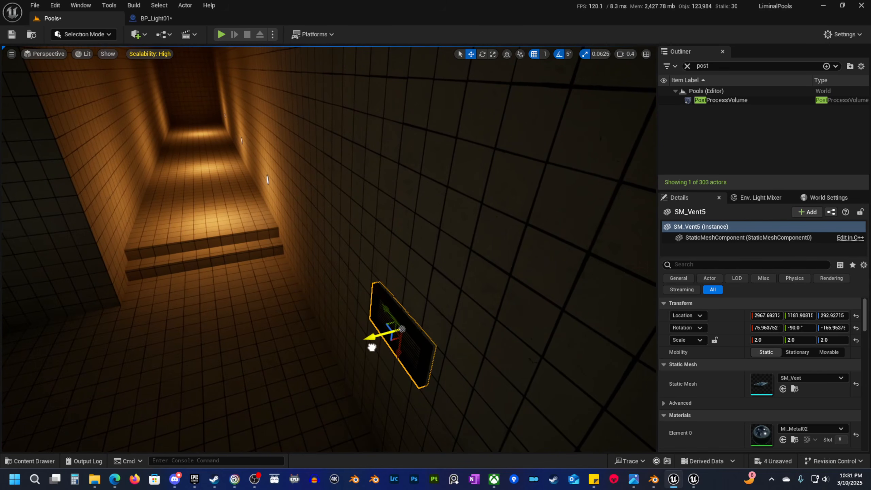
pyautogui.moveTo(372, 347); pyautogui.dragTo(370, 348)
pyautogui.moveTo(408, 356); pyautogui.dragTo(381, 340, button='right')
pyautogui.press('g')
pyautogui.press('g')
pyautogui.scroll(-2, 408, 356)
pyautogui.press('g')
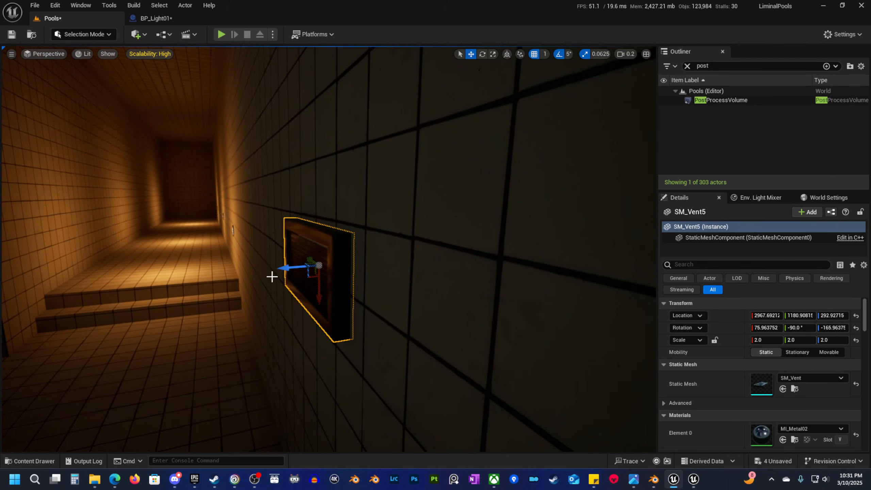
pyautogui.moveTo(292, 267); pyautogui.dragTo(294, 267)
pyautogui.press('Escape')
# Slide the second vent along the side wall away from the orange corridor, to X about 2619.
pyautogui.moveTo(363, 297); pyautogui.dragTo(687, 291, button='right')
pyautogui.scroll(5, 363, 297)
pyautogui.press('w')
pyautogui.press('a')
pyautogui.press('d')
pyautogui.press('w')
pyautogui.moveTo(301, 312); pyautogui.dragTo(343, 302, button='right')
pyautogui.click(323, 276)
pyautogui.moveTo(333, 301); pyautogui.dragTo(411, 266)
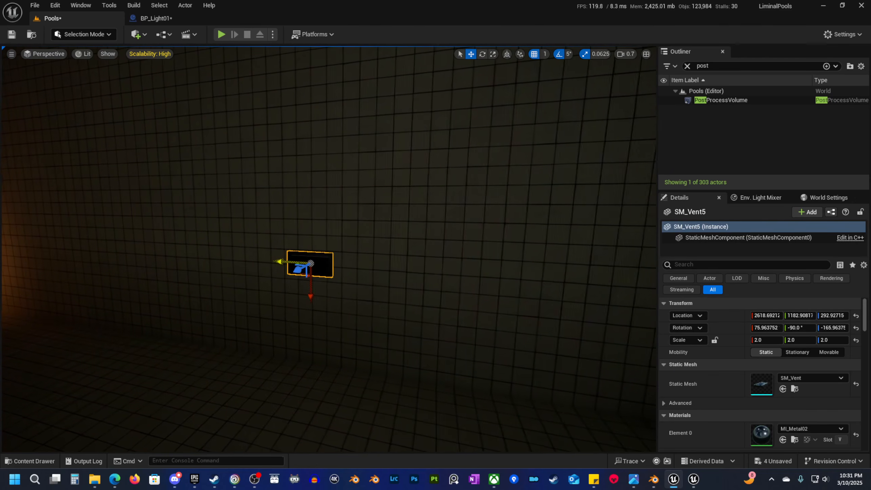
# Examine the lighting and vent placement across the dark room, the pool corridor and the bright room.
pyautogui.press('Escape')
pyautogui.scroll(2, 331, 303)
pyautogui.moveTo(331, 303); pyautogui.dragTo(321, 322, button='right')
pyautogui.press('s')
pyautogui.press('s')
pyautogui.press('w')
pyautogui.scroll(-2, 325, 306)
pyautogui.press('w')
pyautogui.press('w')
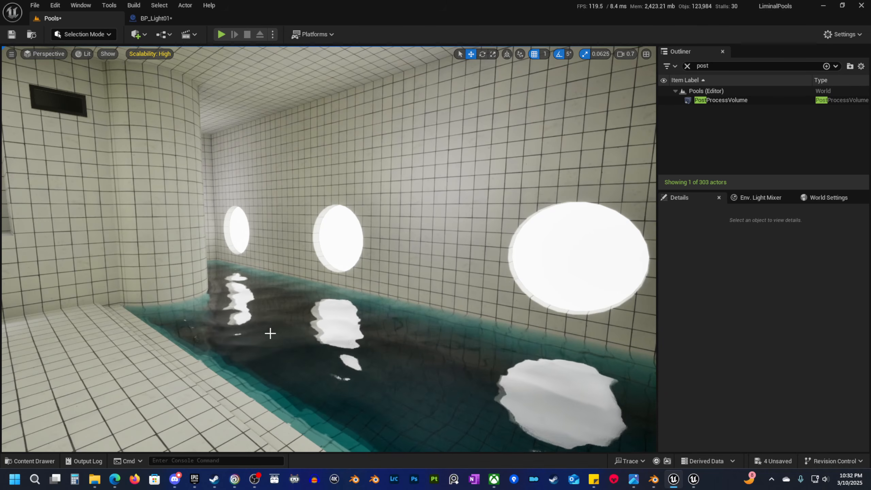
pyautogui.moveTo(270, 333); pyautogui.dragTo(173, 334, button='right')
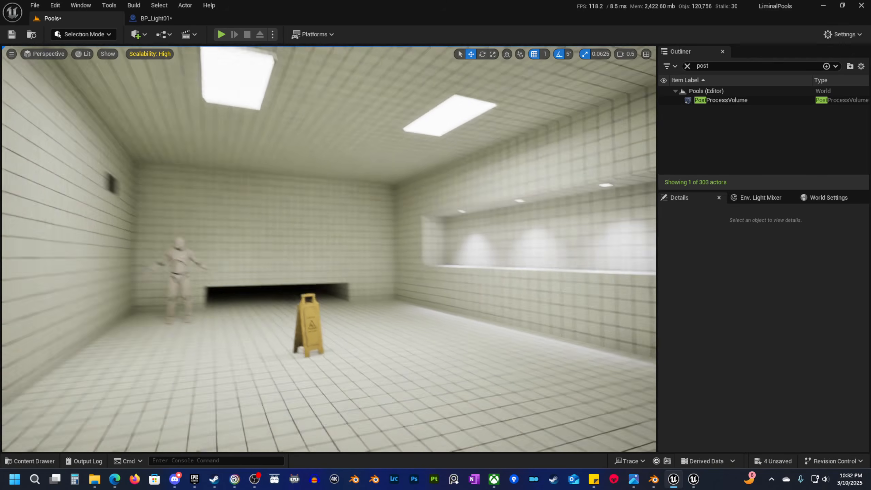
pyautogui.press('s')
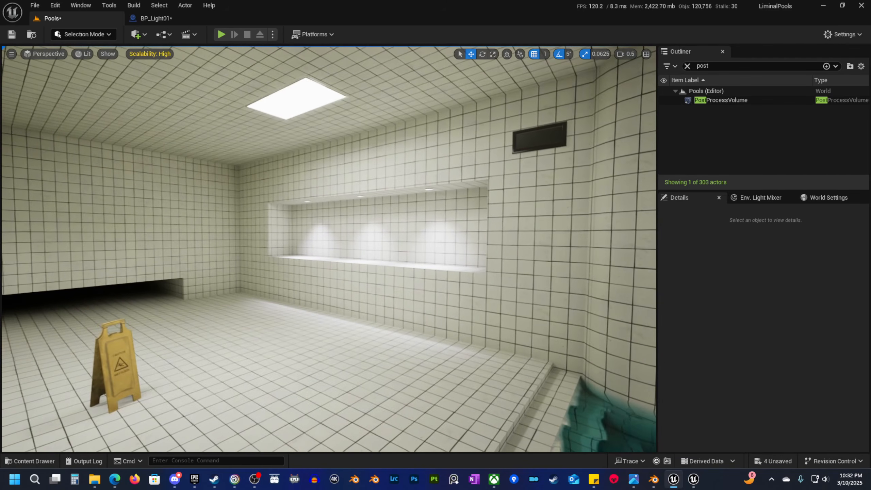
pyautogui.press('w')
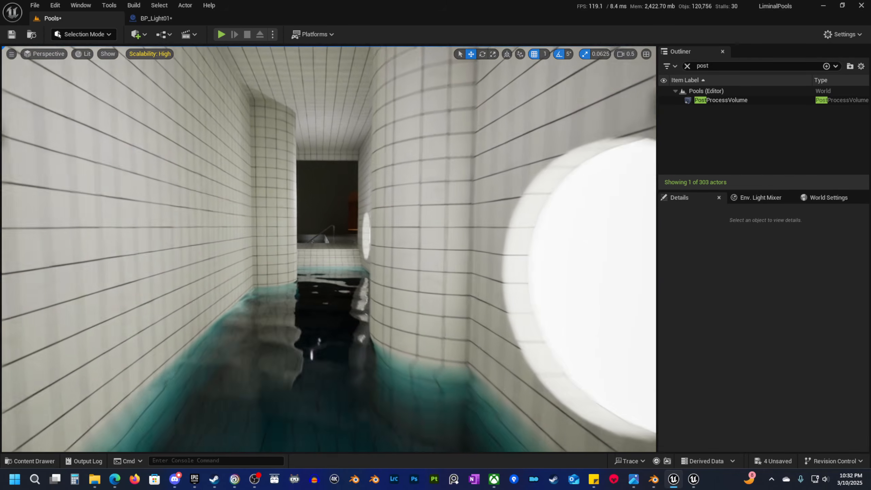